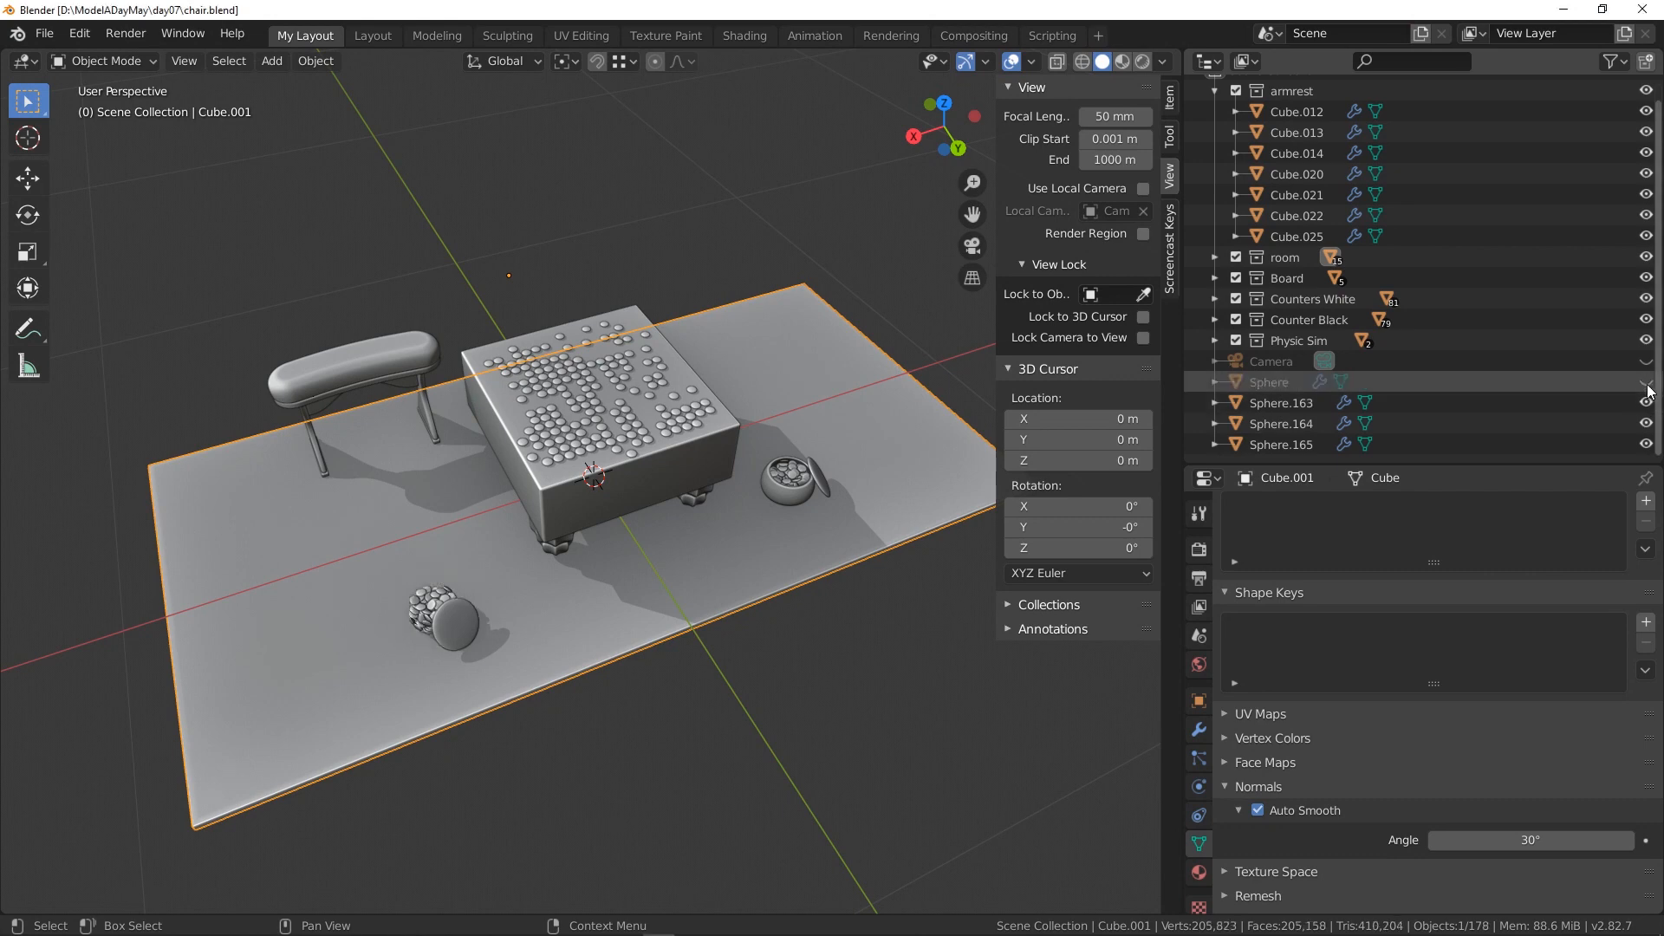
- Hide the Counters White, Counter Black and Physic Sim collections and the loose spheres in the viewport
left_click_drag(1640, 343, 1646, 298)
middle_click_drag(482, 424, 590, 381)
scroll(440, 432, "up", 5)
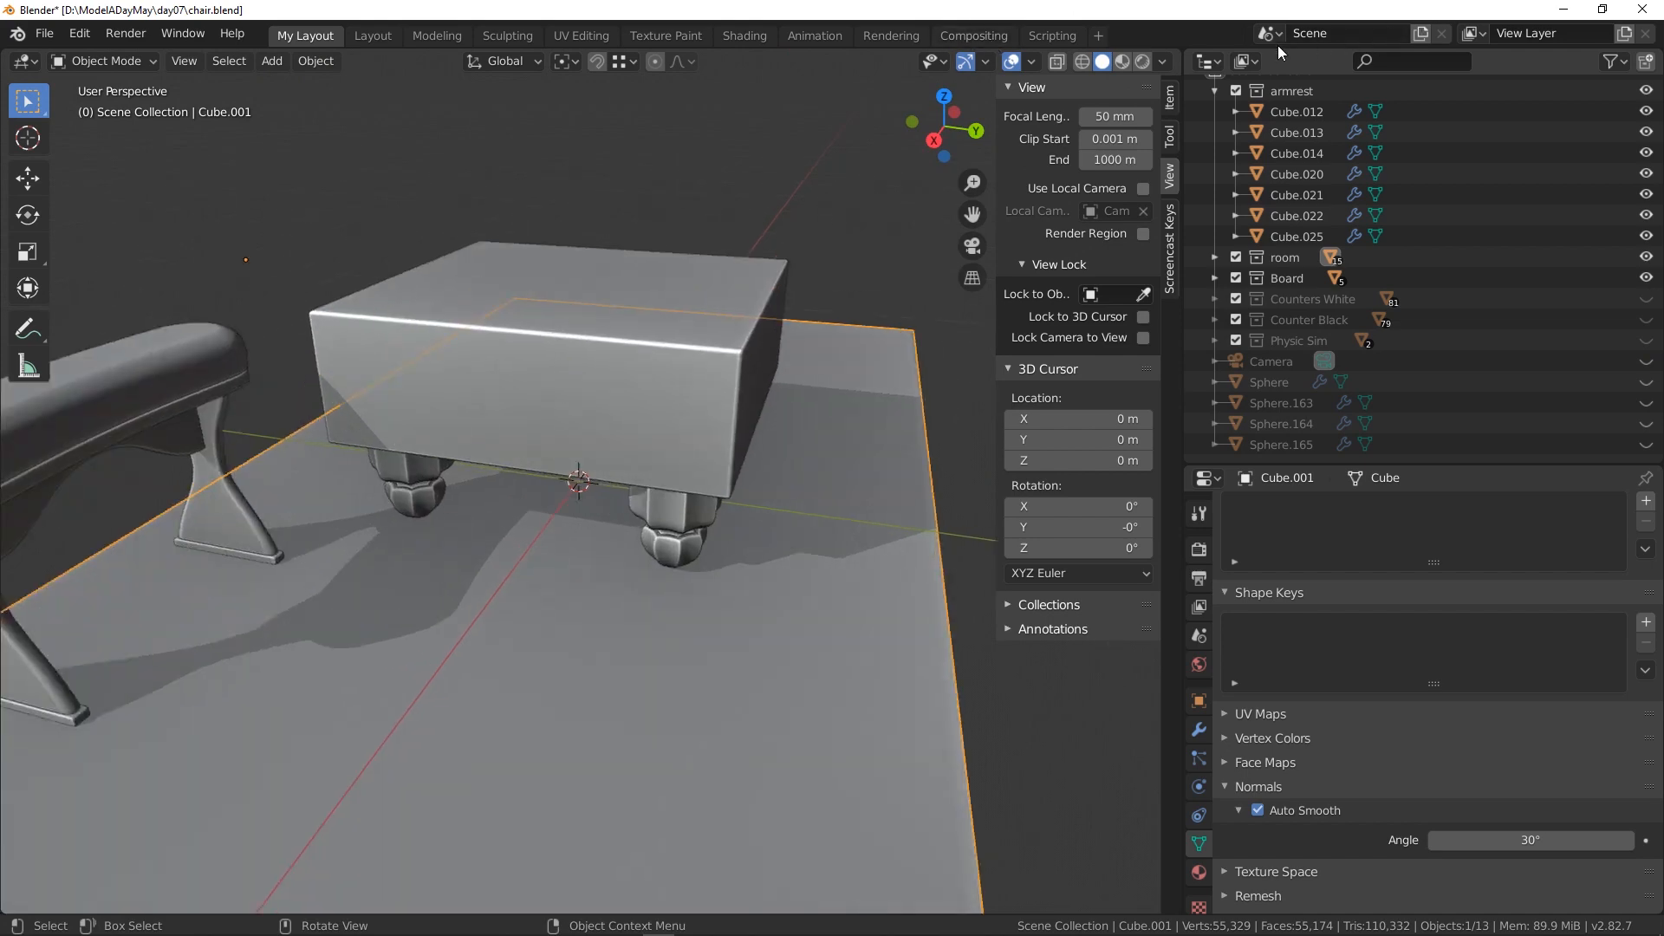
- Turn the outliner area into an Image Editor showing the 10549923_775848 reference image, framed on the low chair and board
left_click(1207, 61)
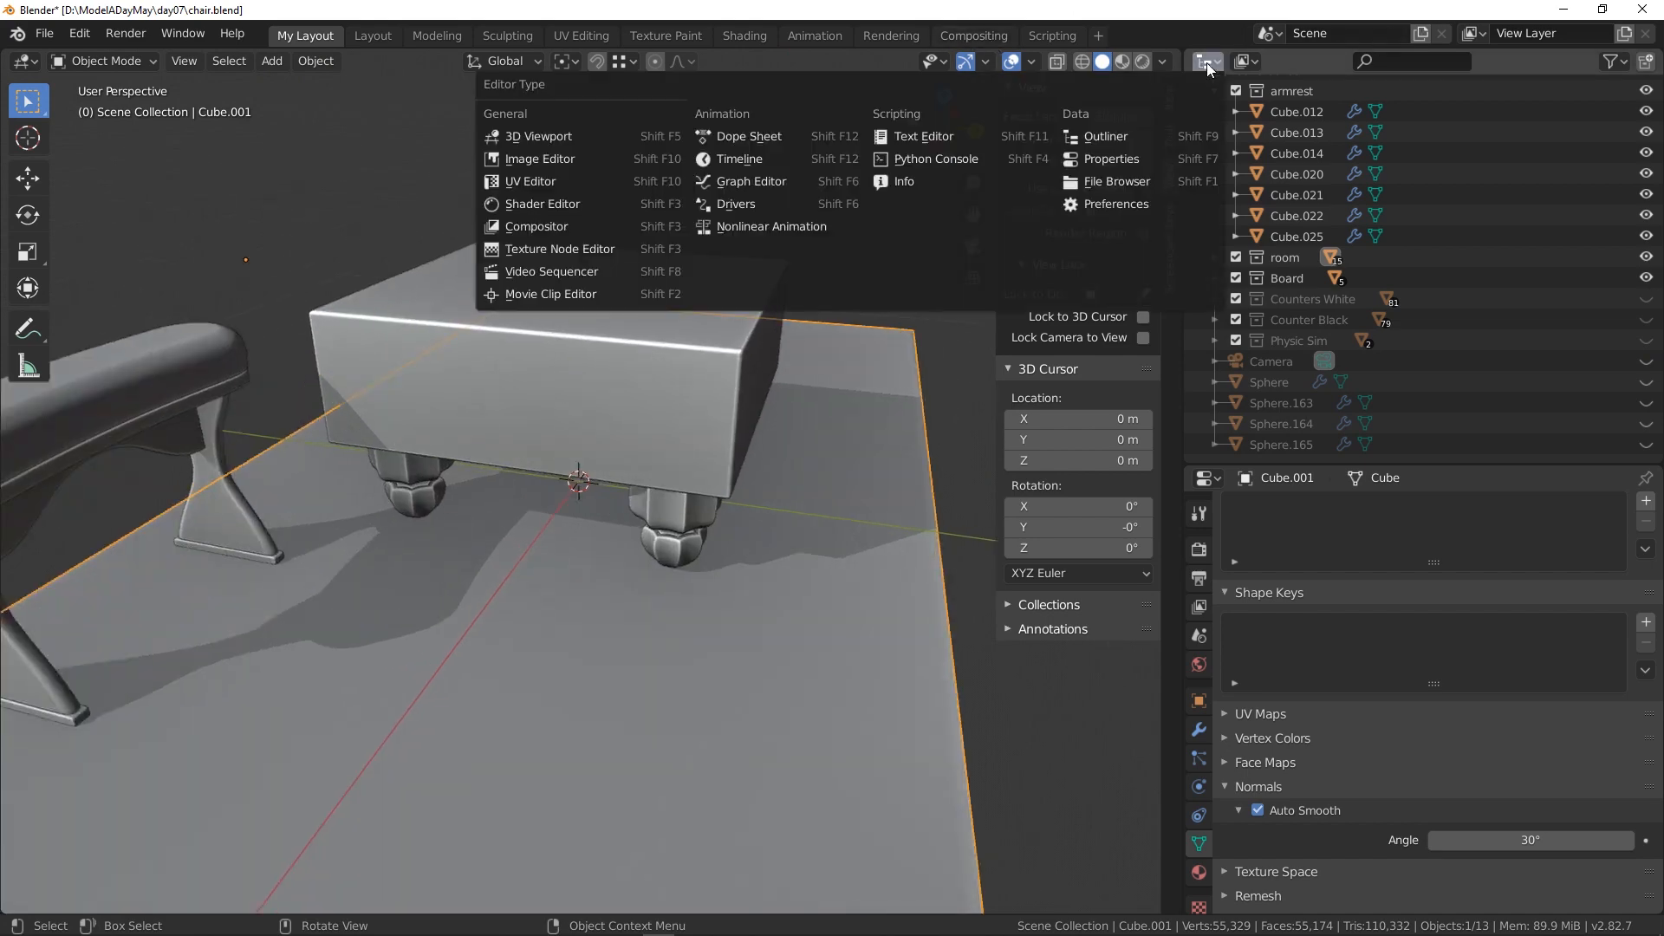
left_click(553, 156)
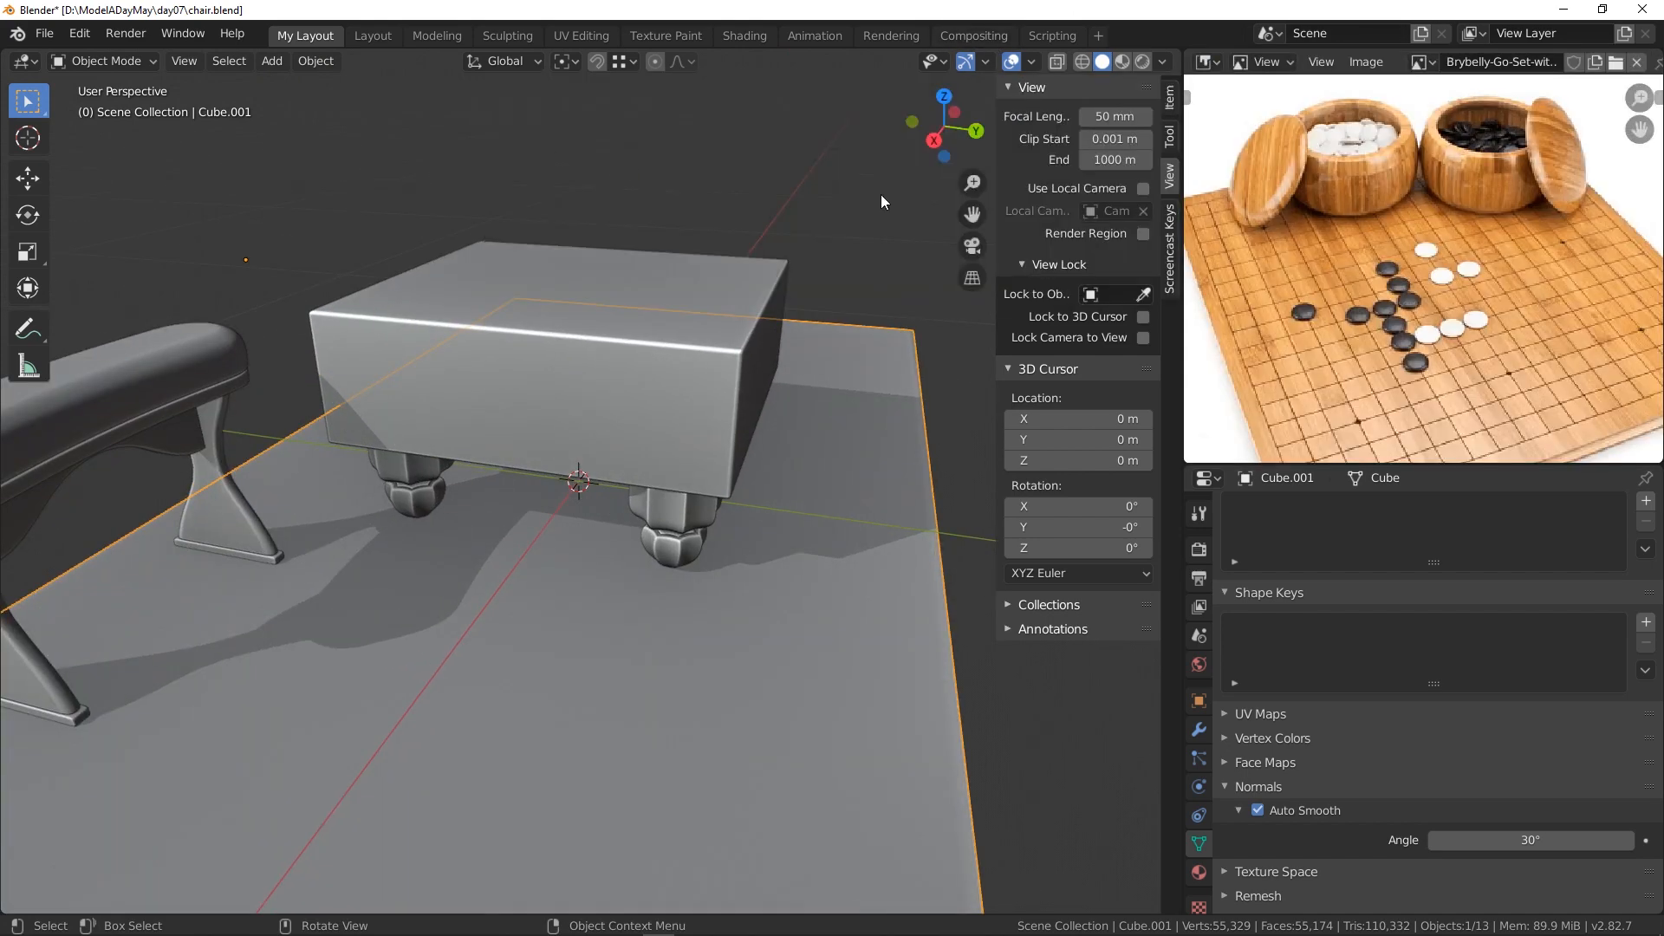
left_click(1425, 63)
left_click(1395, 102)
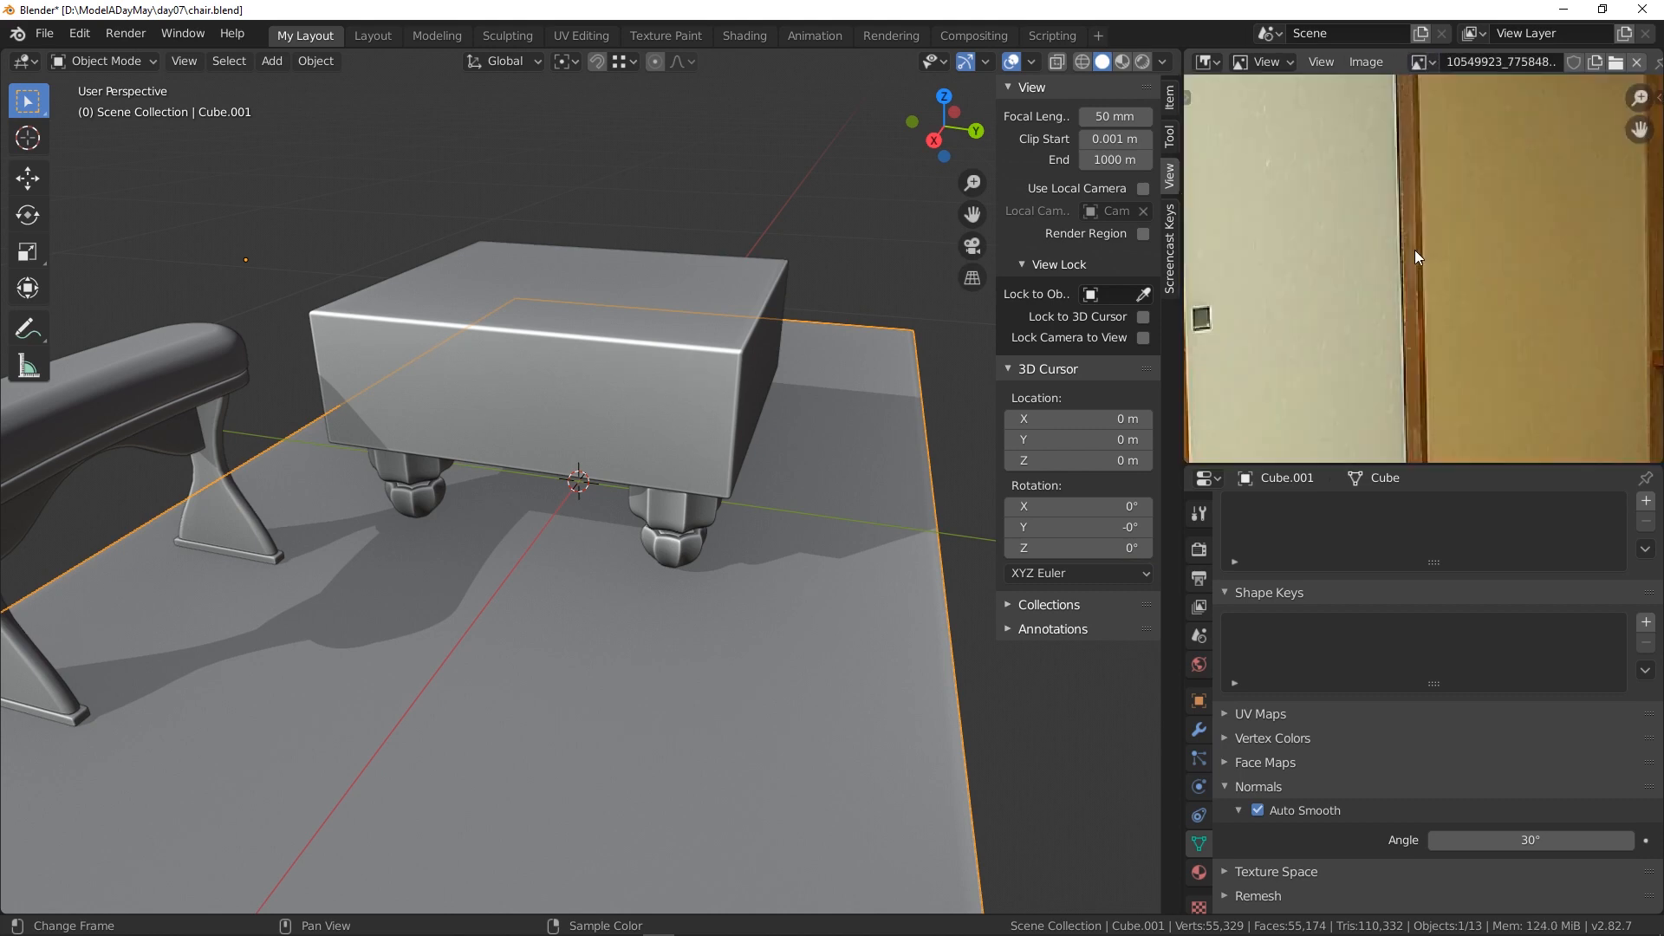
scroll(1415, 250, "down", 6)
middle_click_drag(1430, 317, 1444, 179)
scroll(1437, 262, "up", 4)
middle_click_drag(1292, 262, 1477, 313)
scroll(1366, 329, "up", 3)
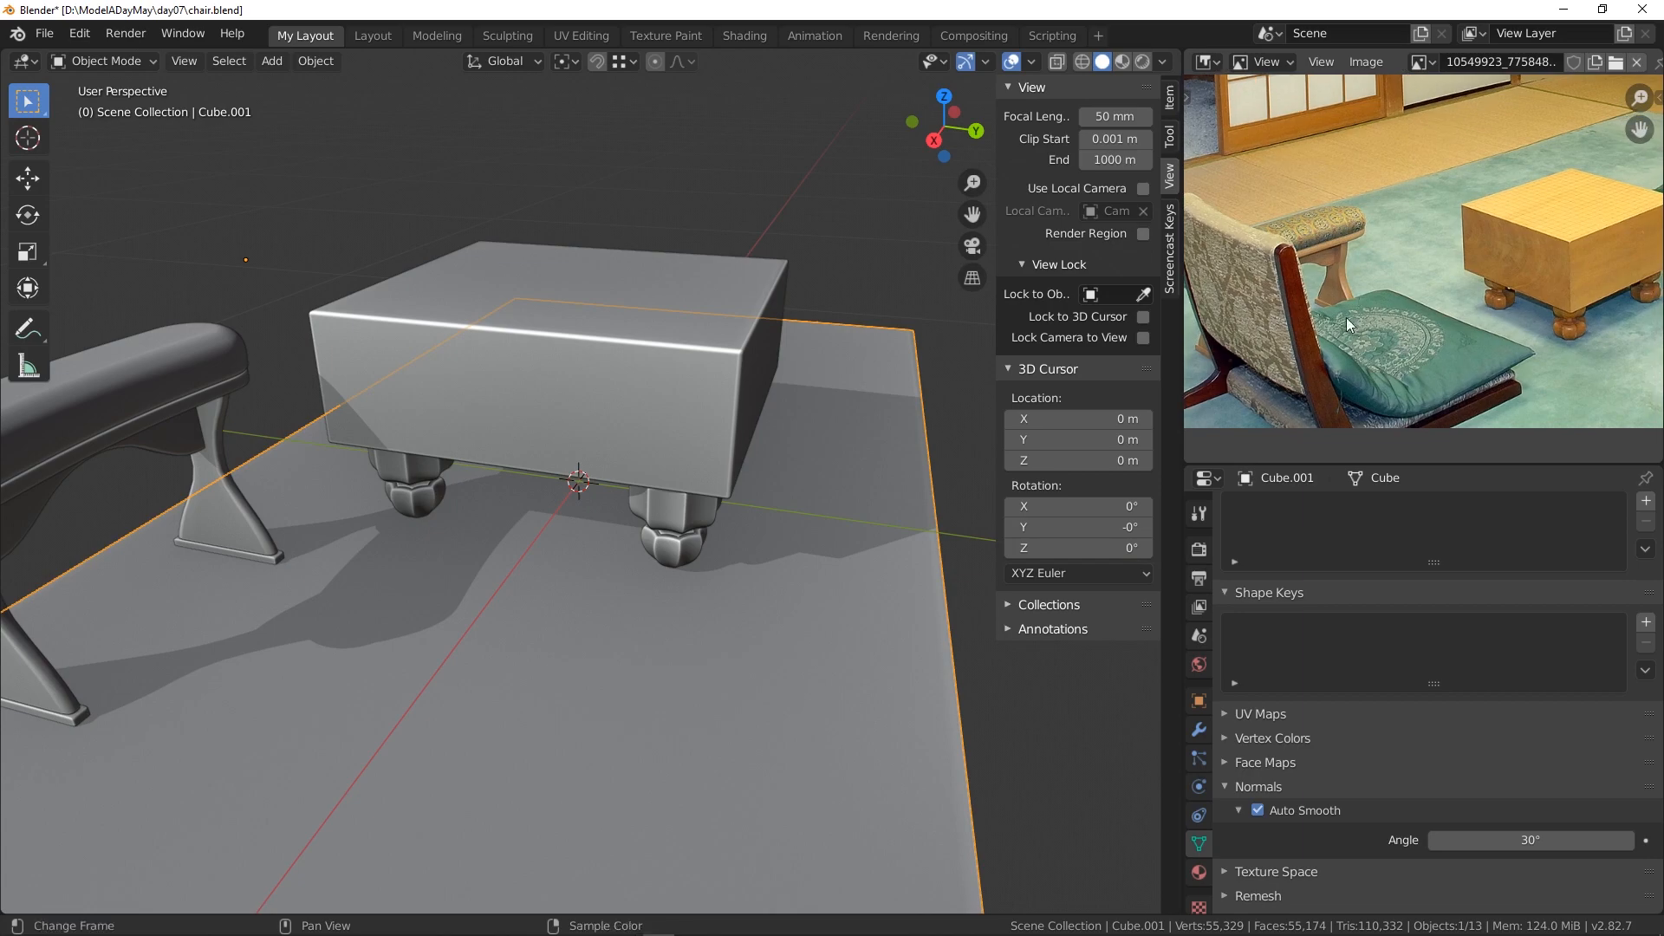
- Switch to Chrome and run a Google image search for "japanese chair"
left_click(852, 925)
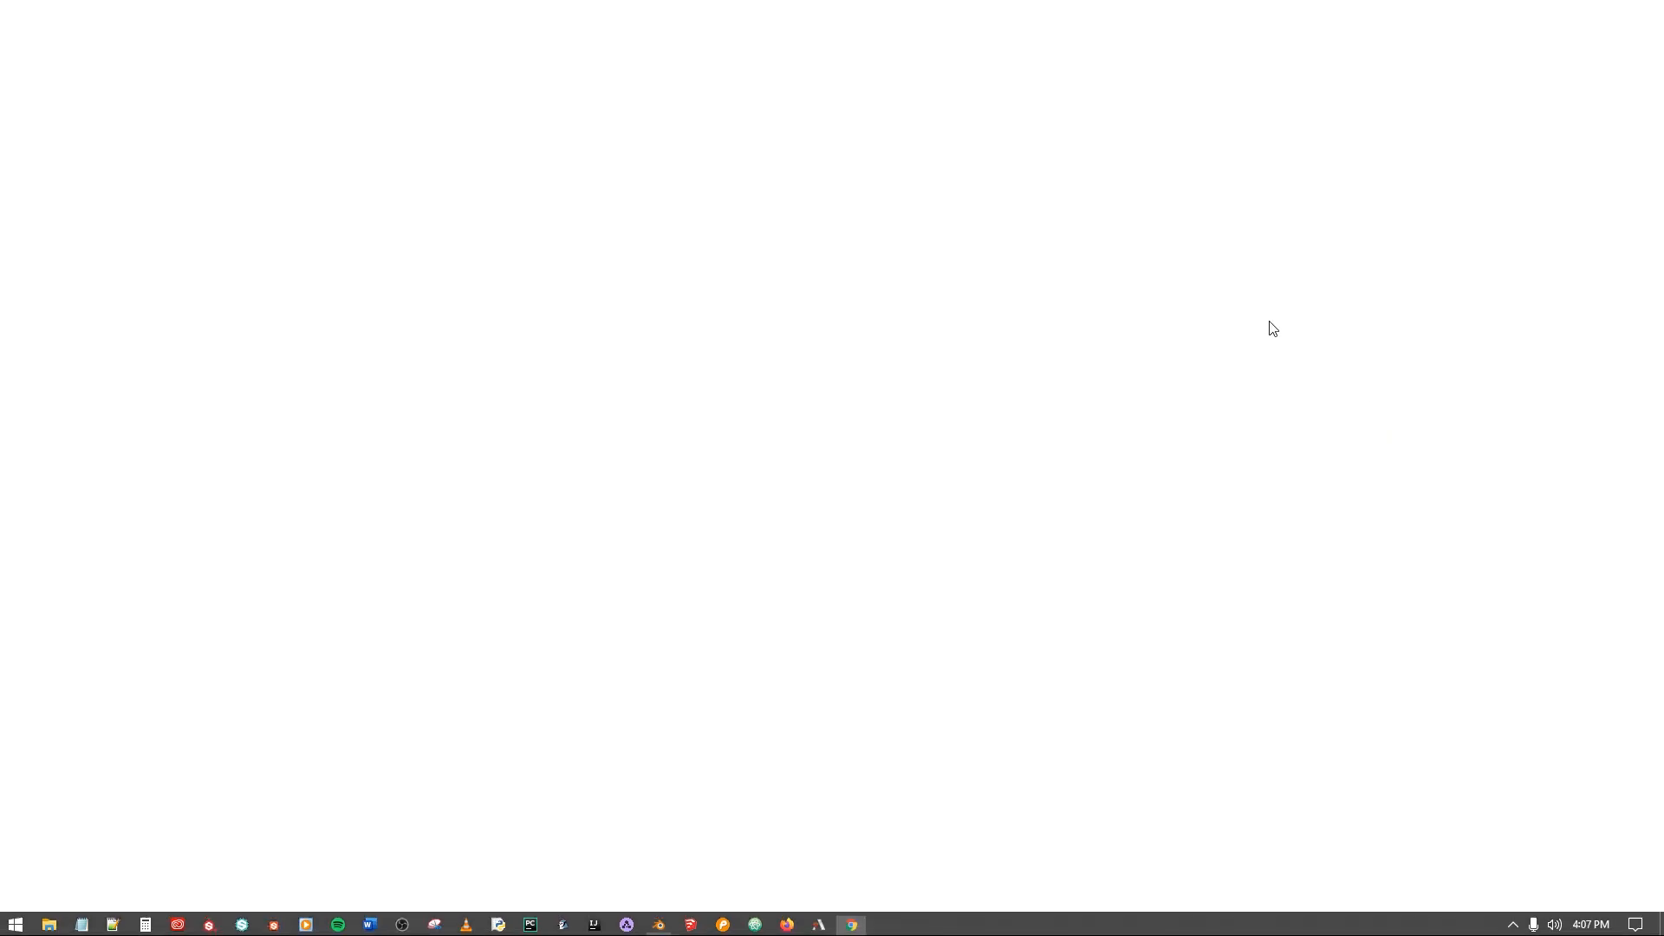
type("j")
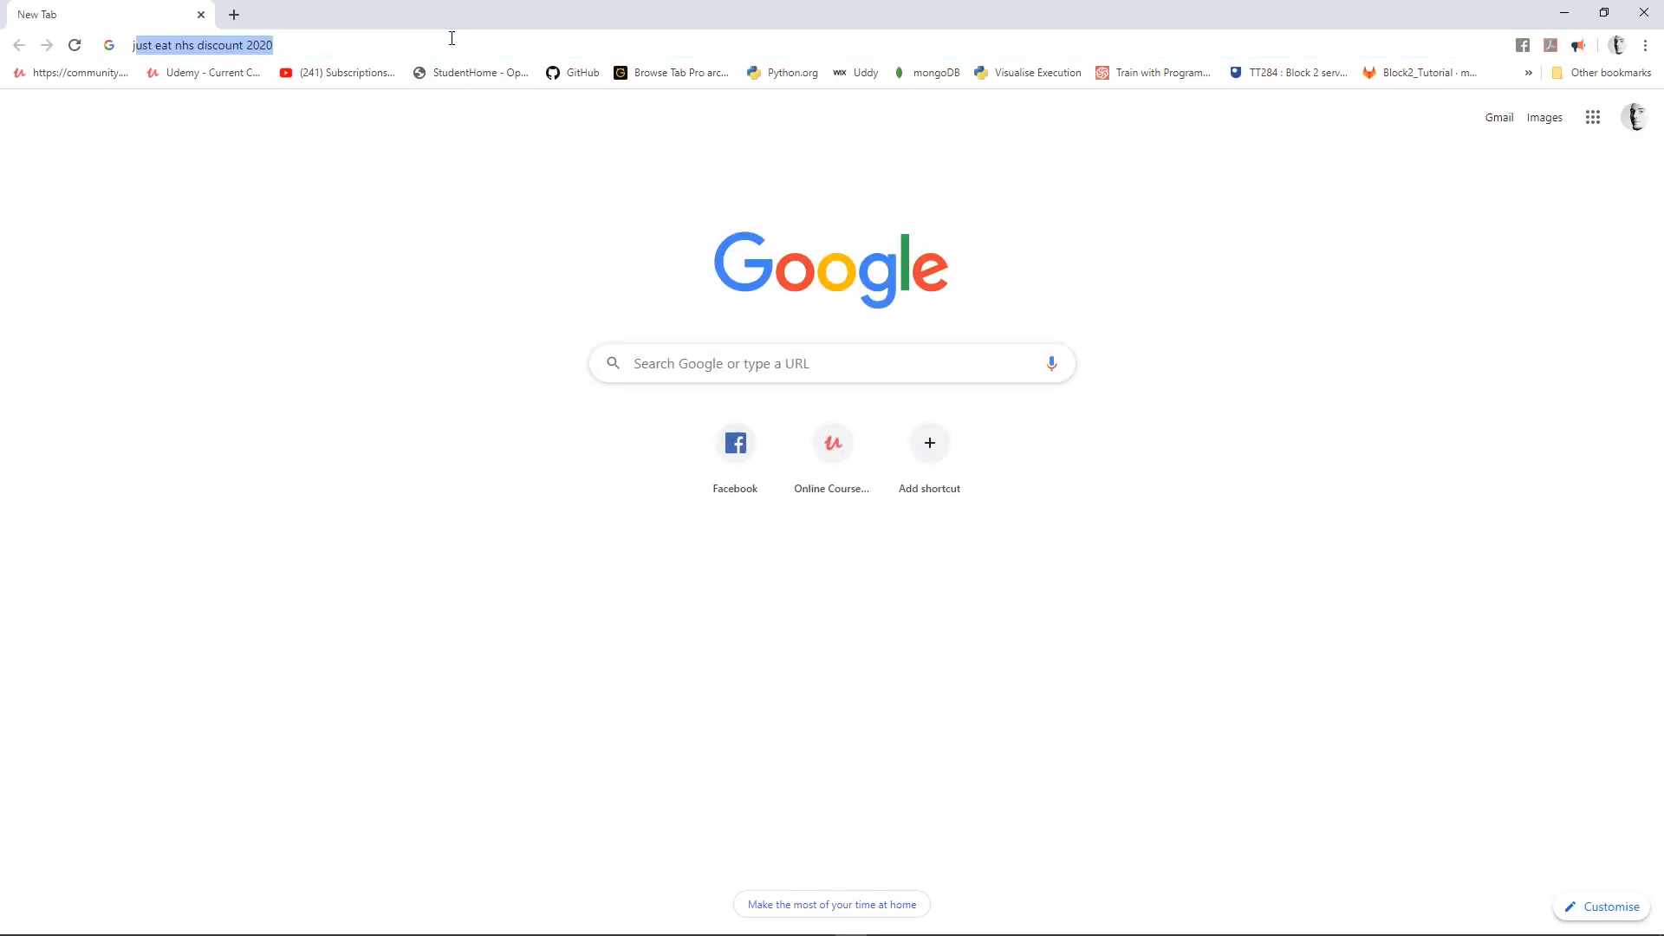
type("ap")
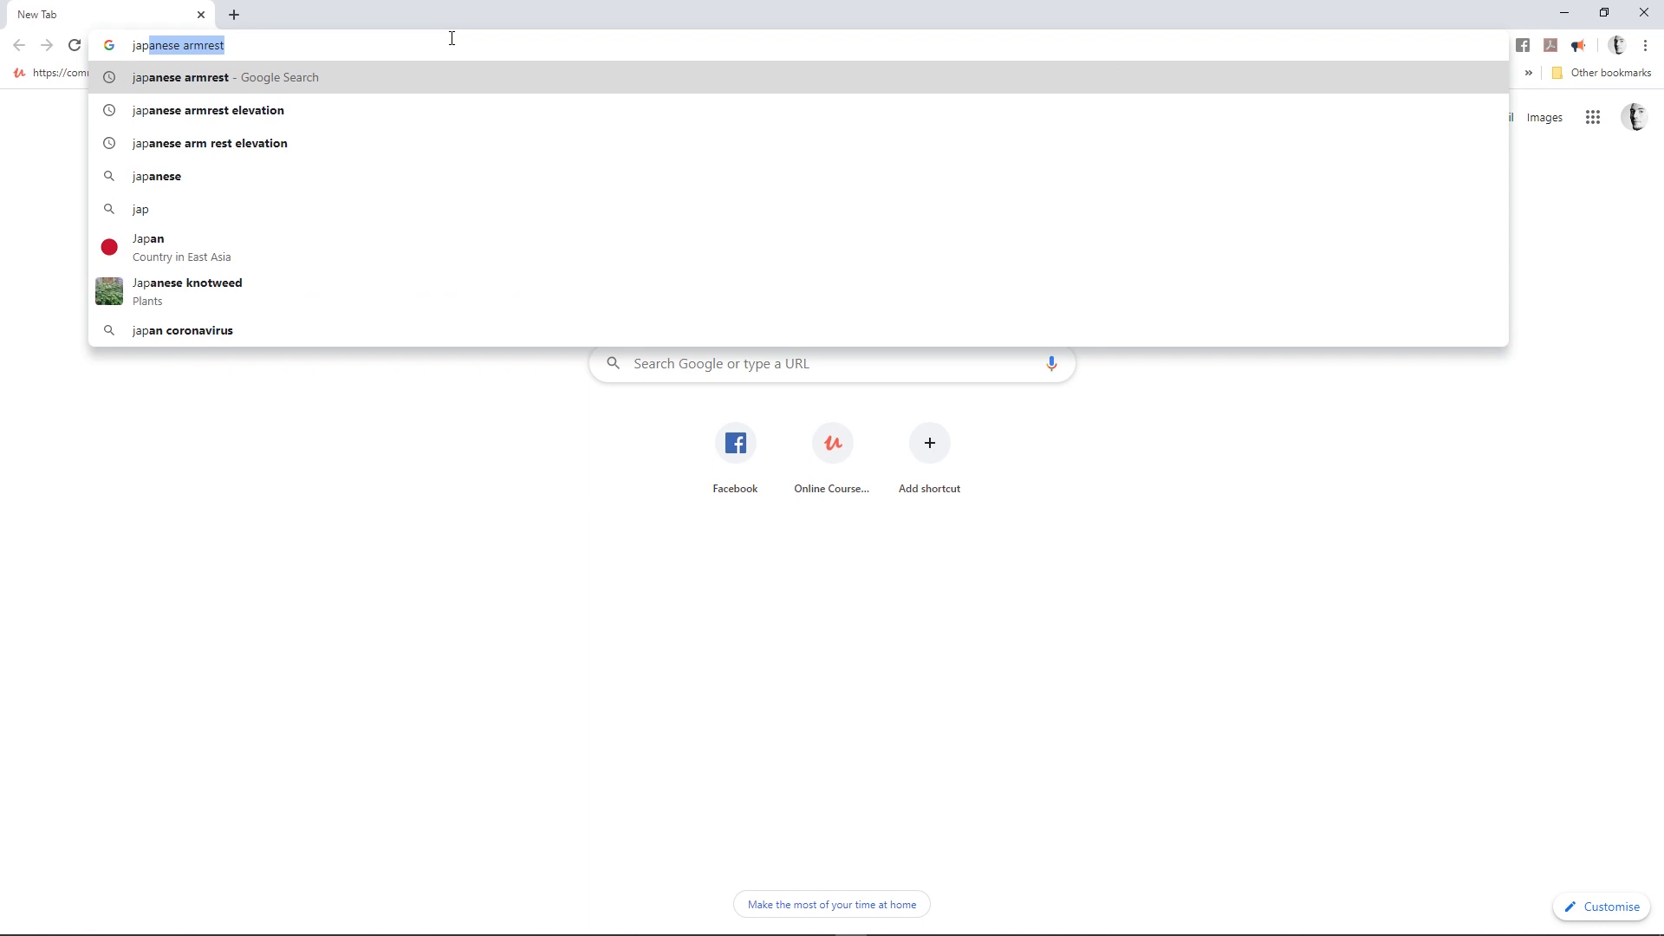
type("ane")
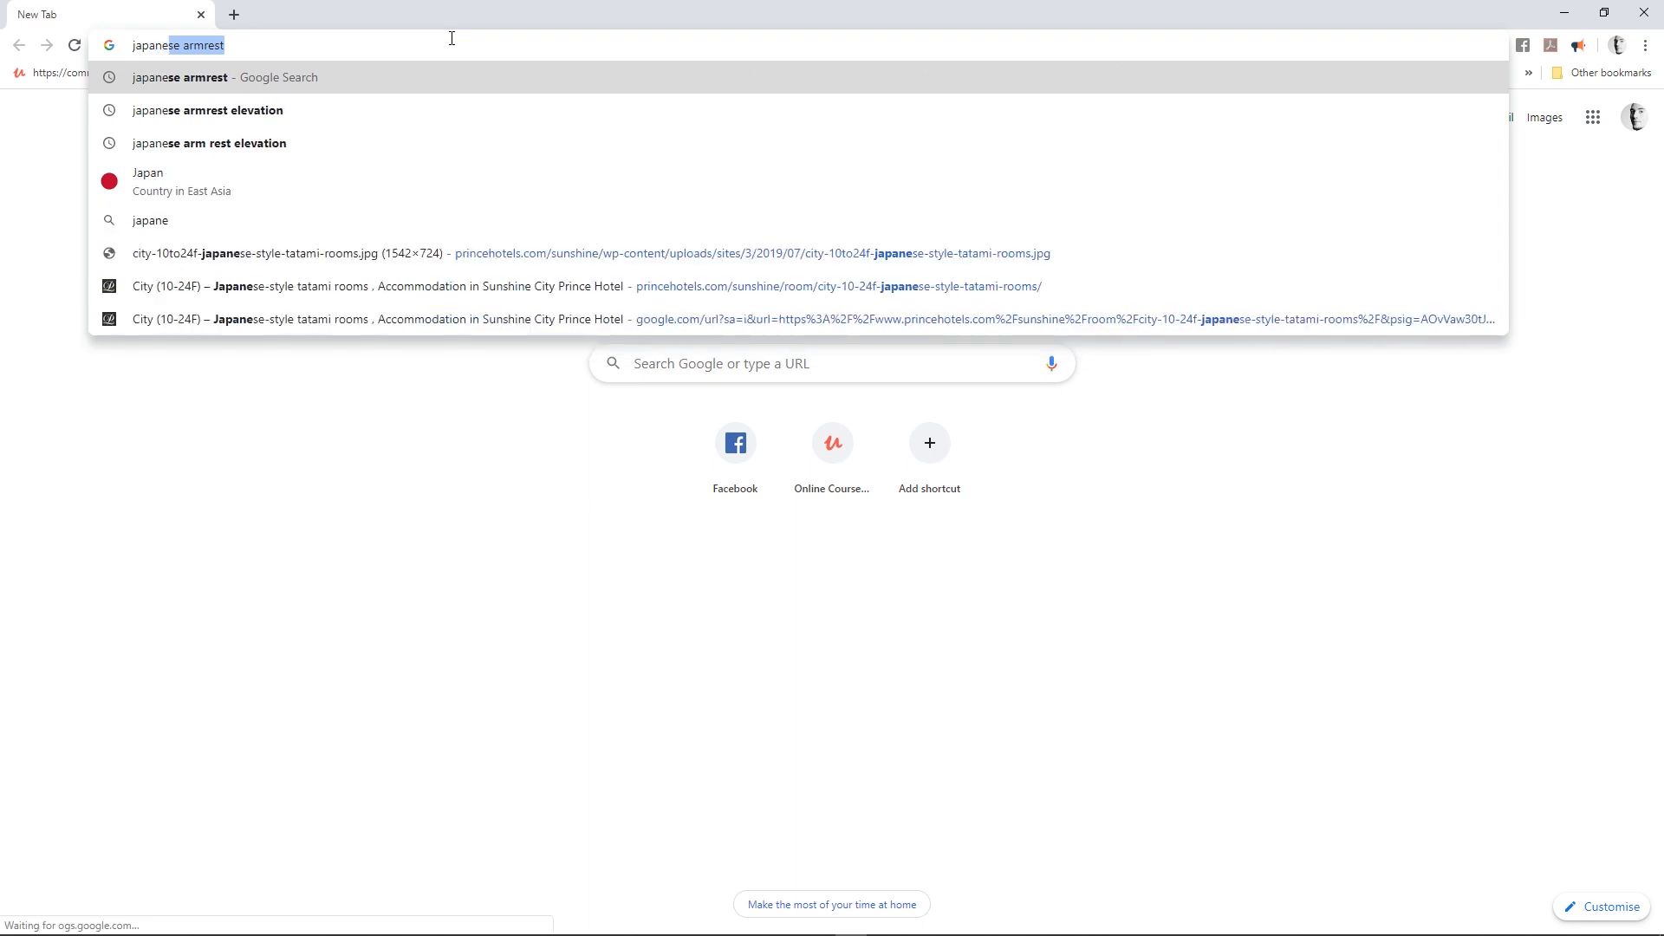
type("se chair")
key("Return")
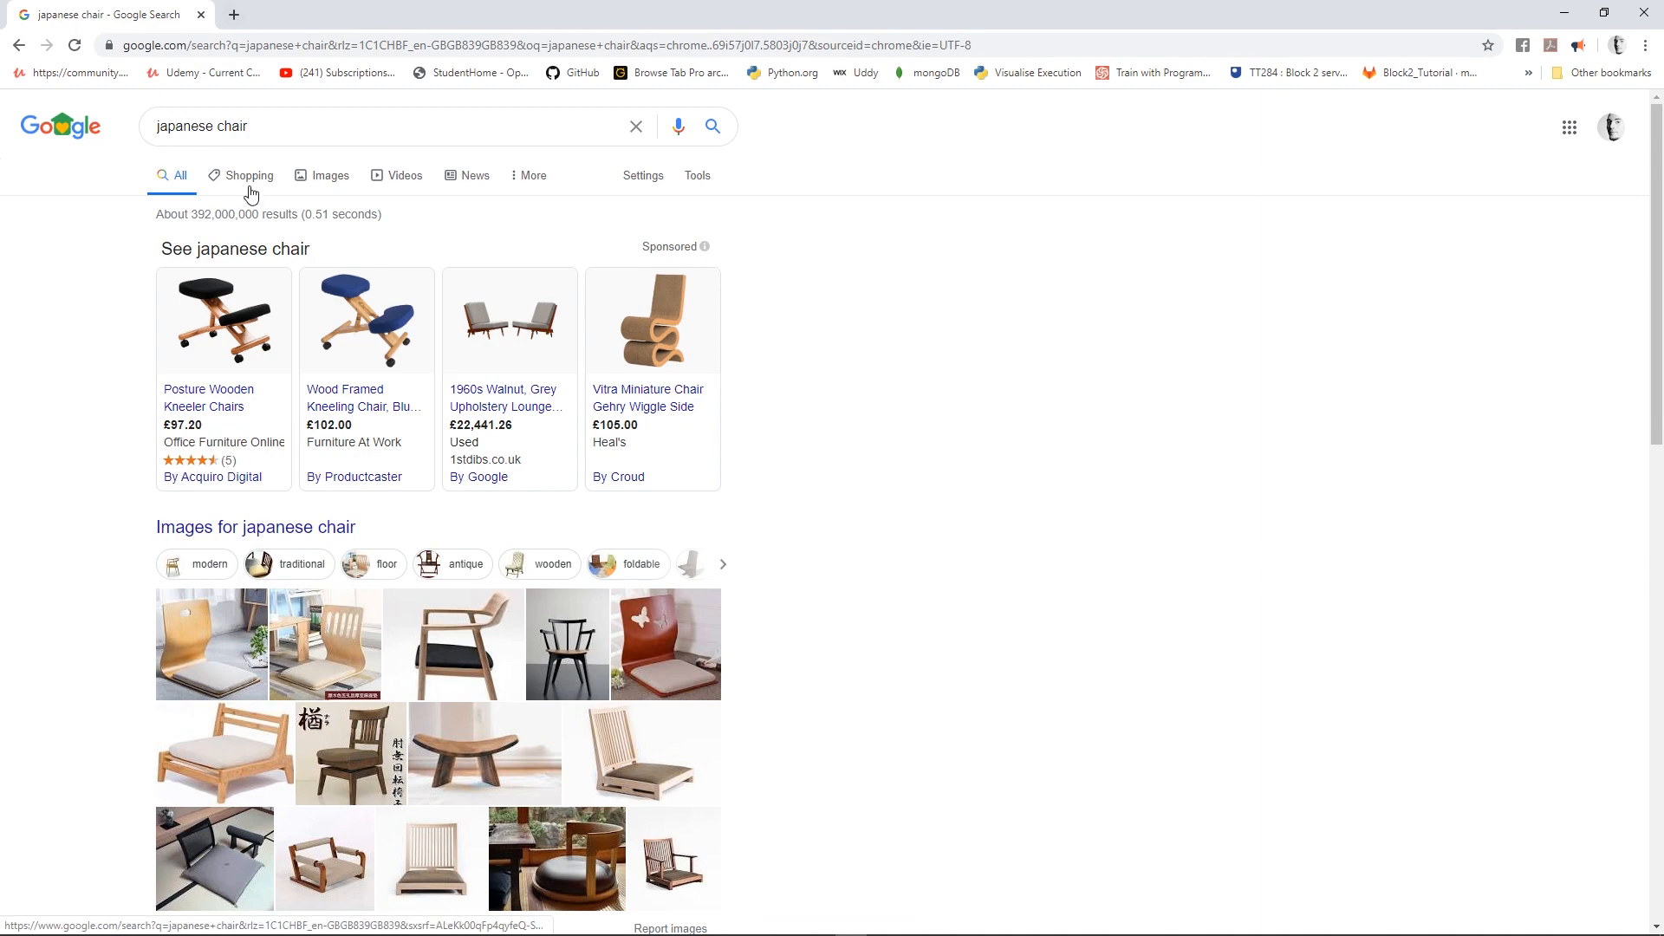
left_click(323, 183)
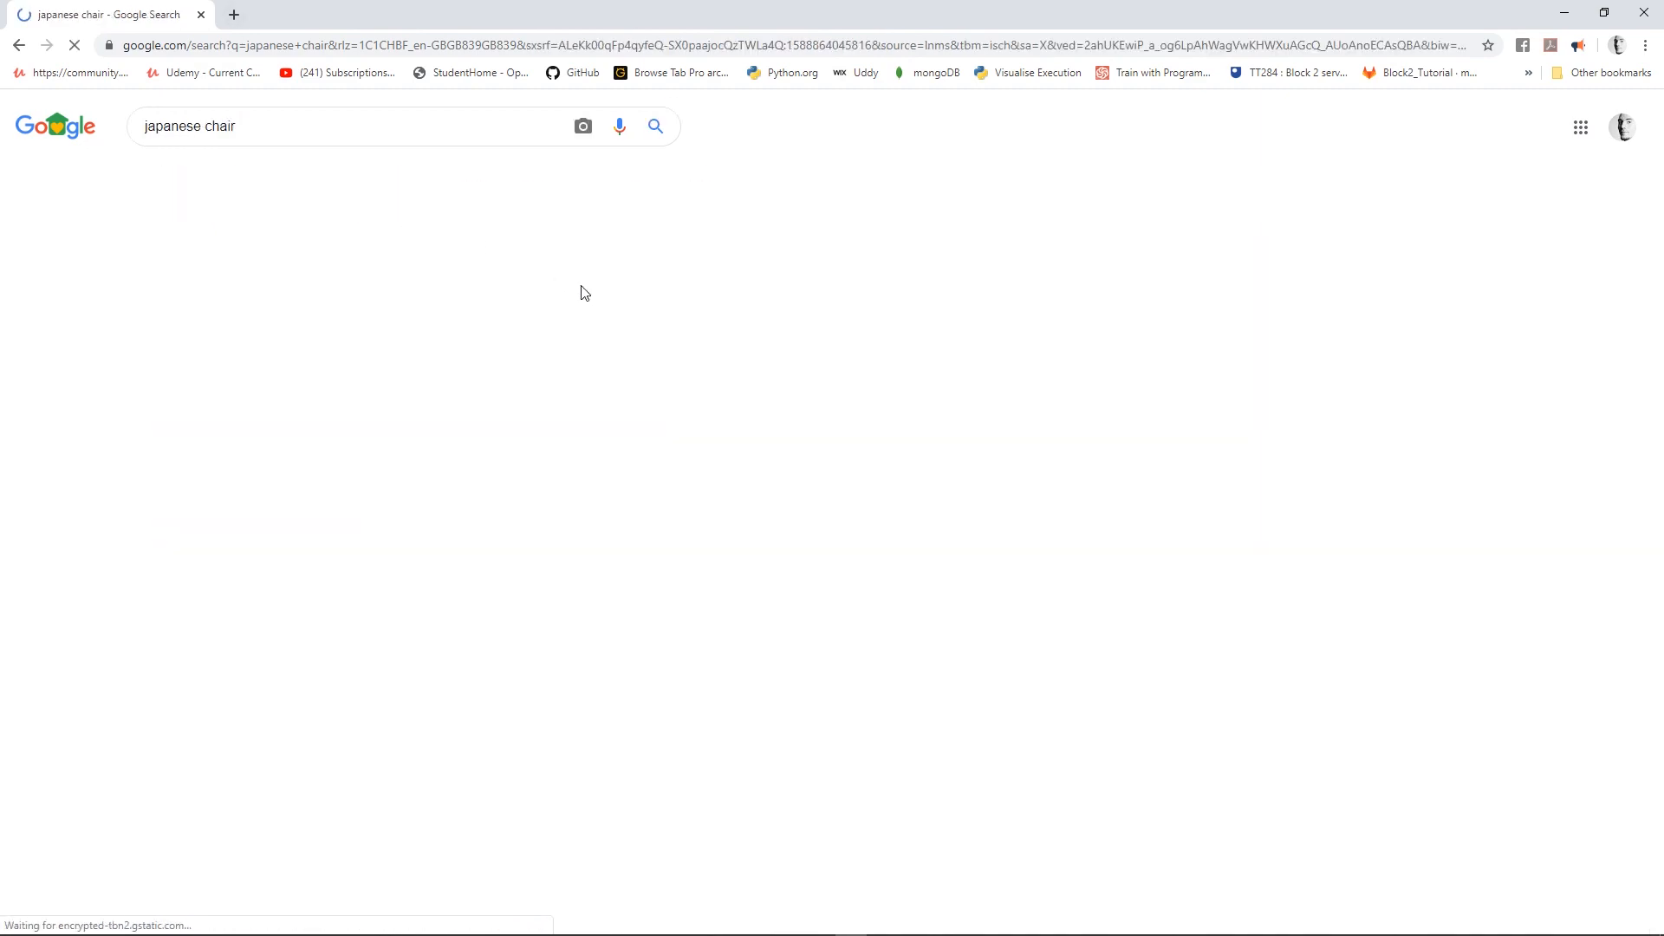
- Look through the Japanese chair images for floor-seat designs, enlarging the Sheng Tang solid wood folding chair
scroll(607, 476, "down", 4)
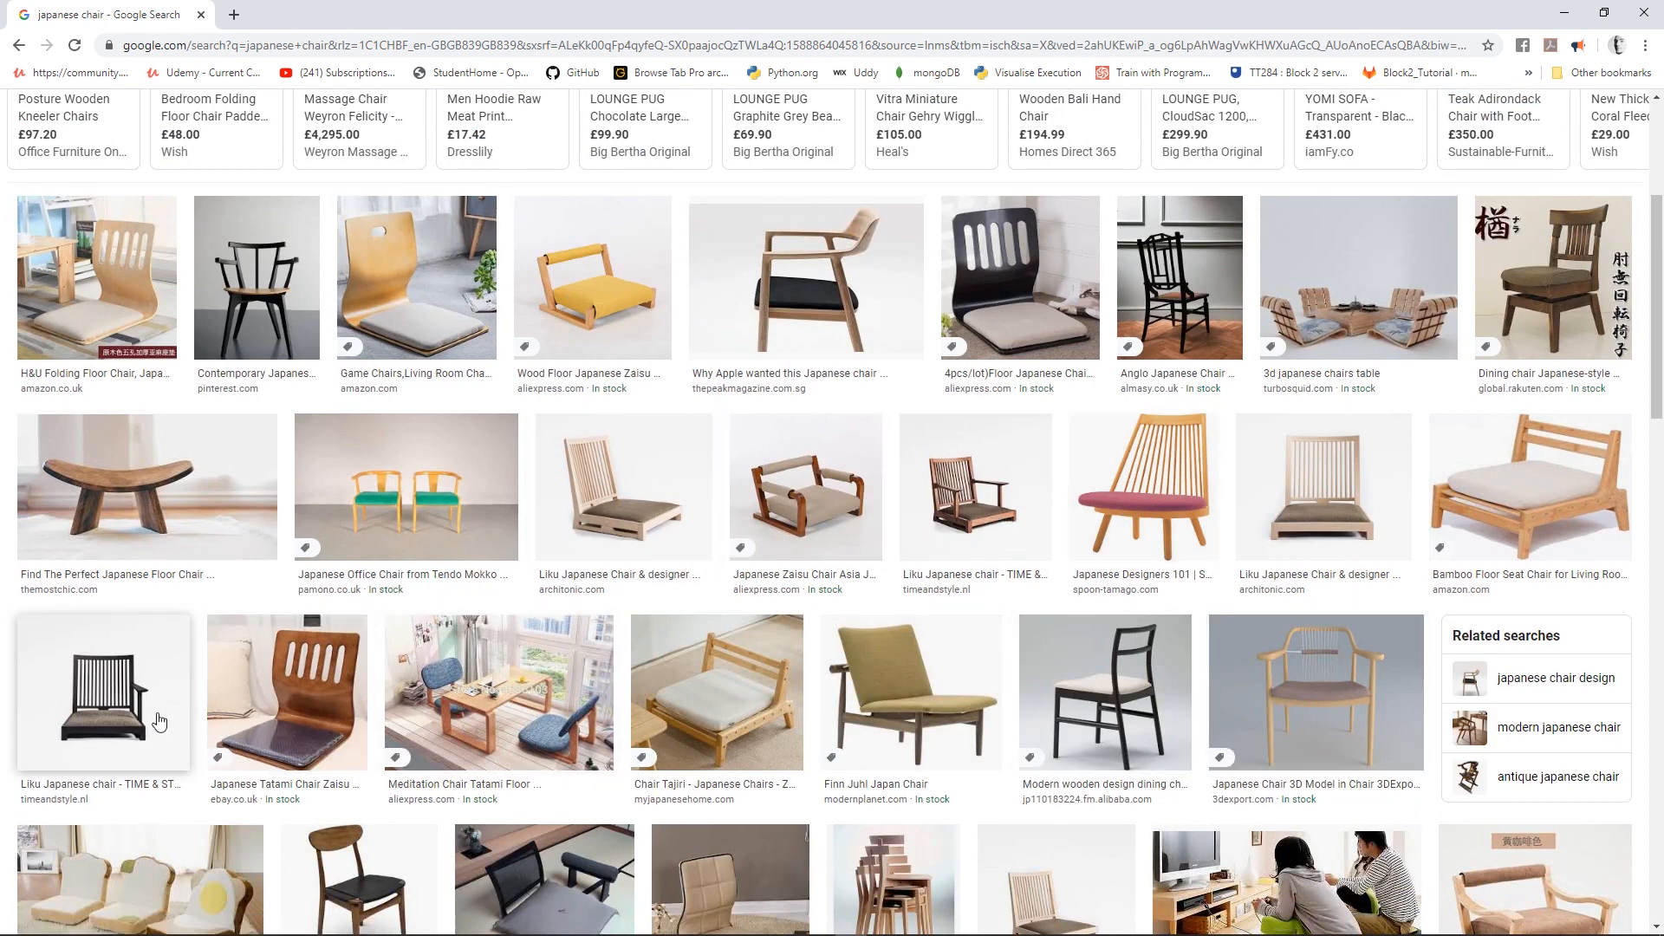
scroll(286, 684, "down", 3)
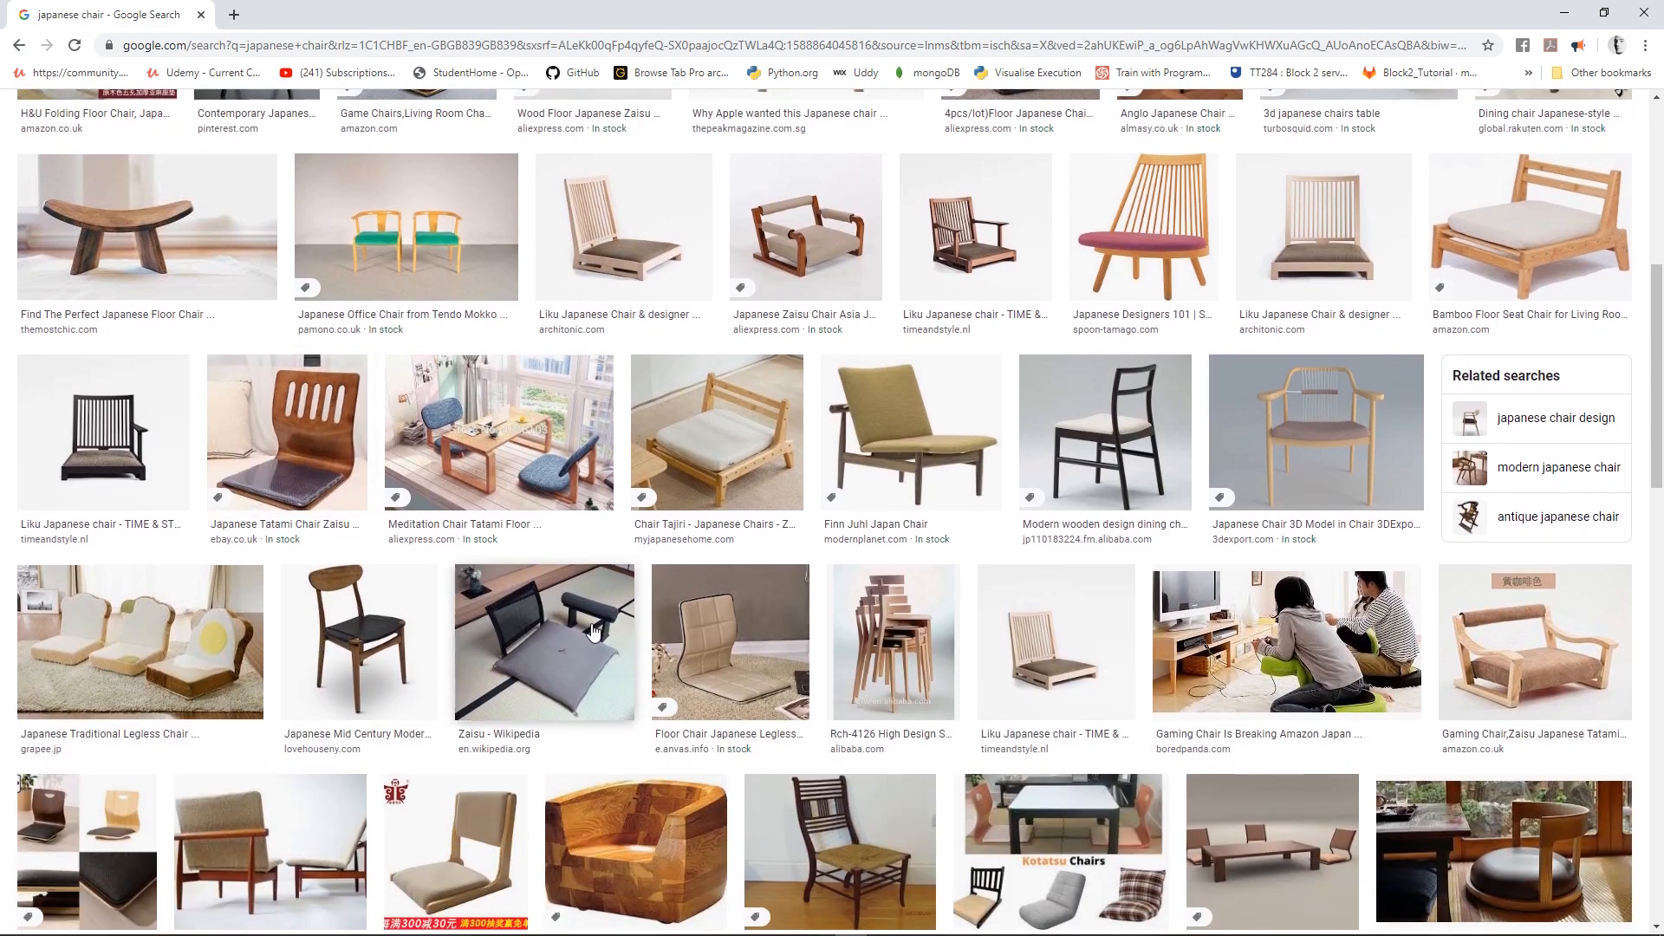
scroll(593, 631, "down", 2)
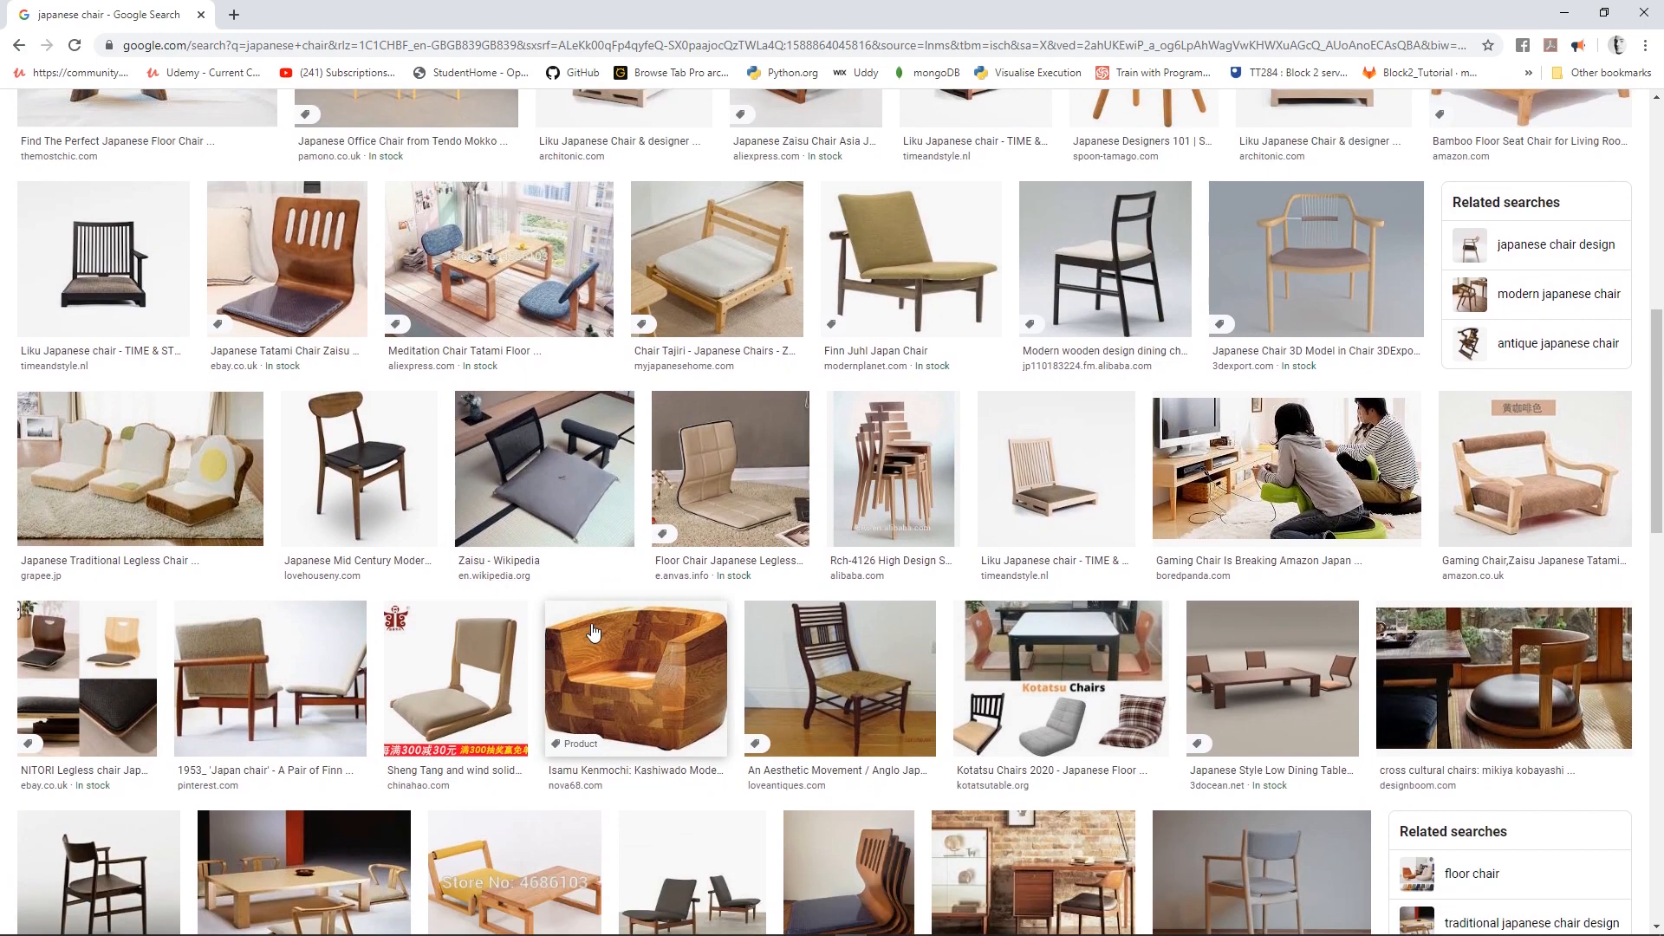
left_click(501, 726)
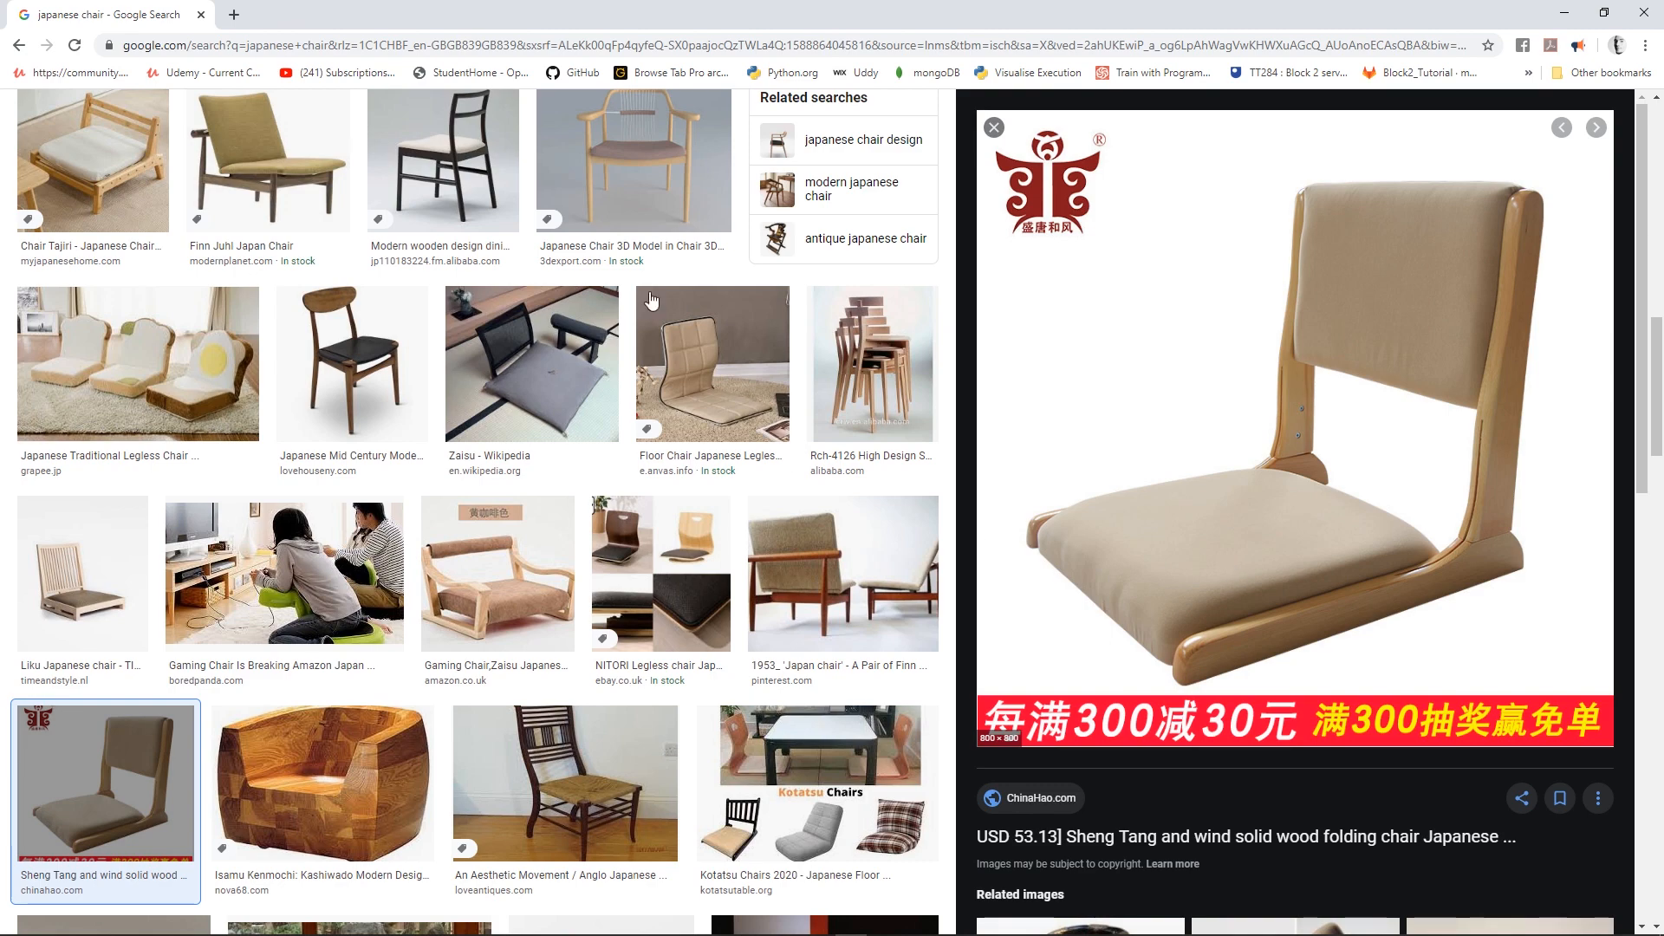
scroll(607, 641, "down", 2)
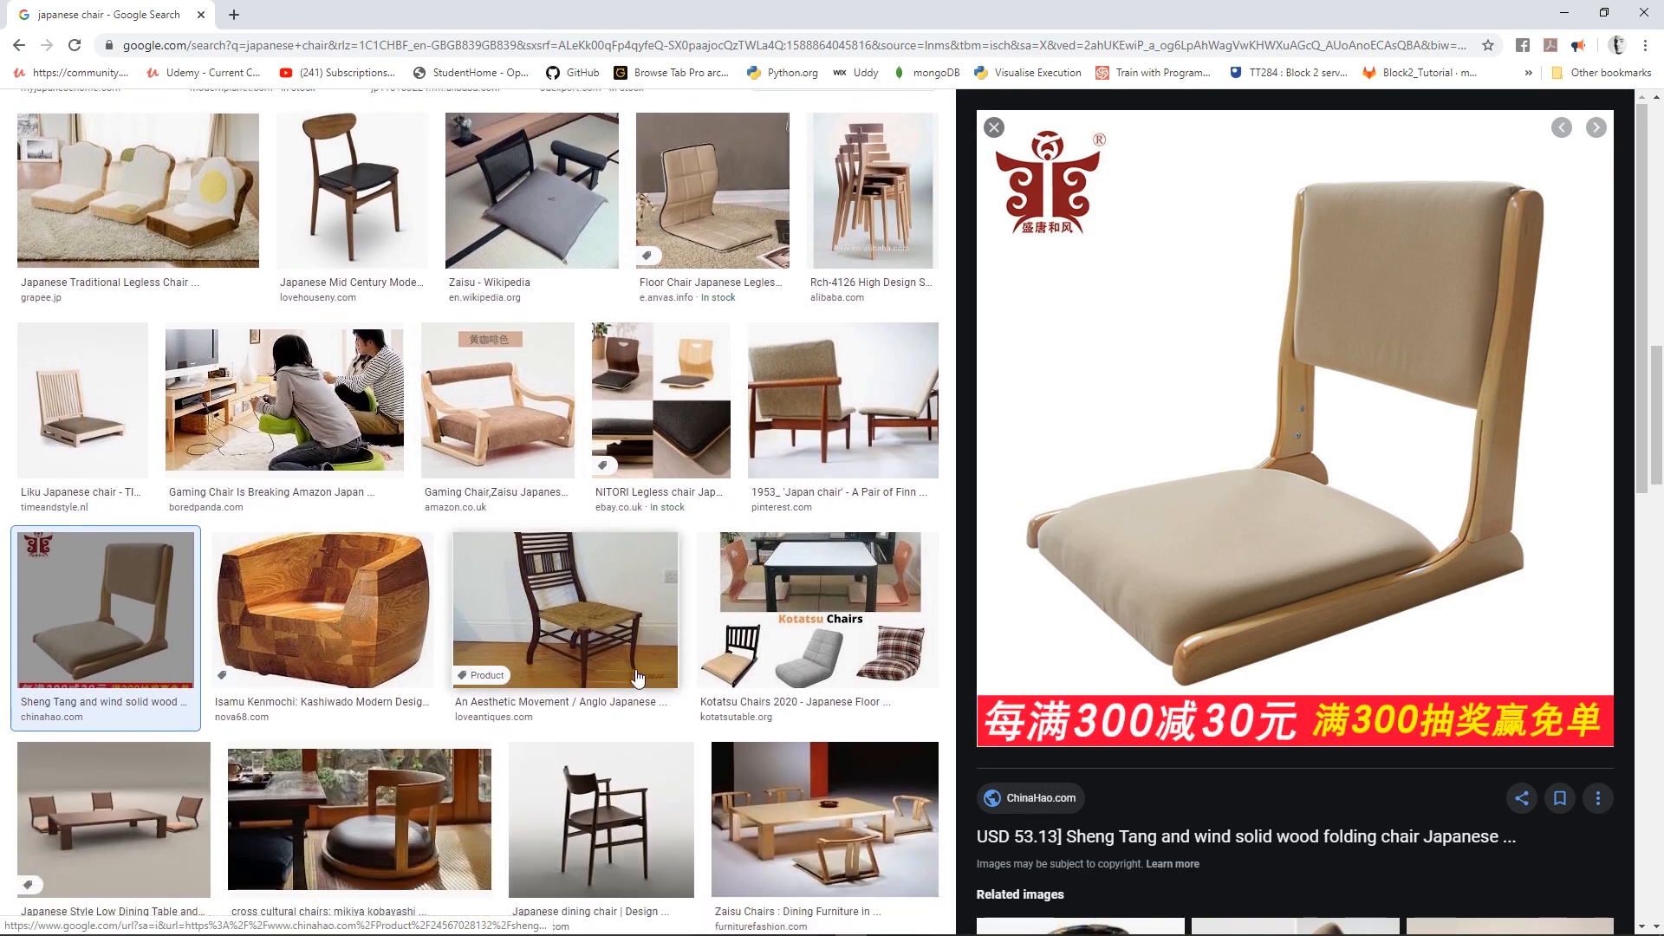
scroll(637, 676, "down", 3)
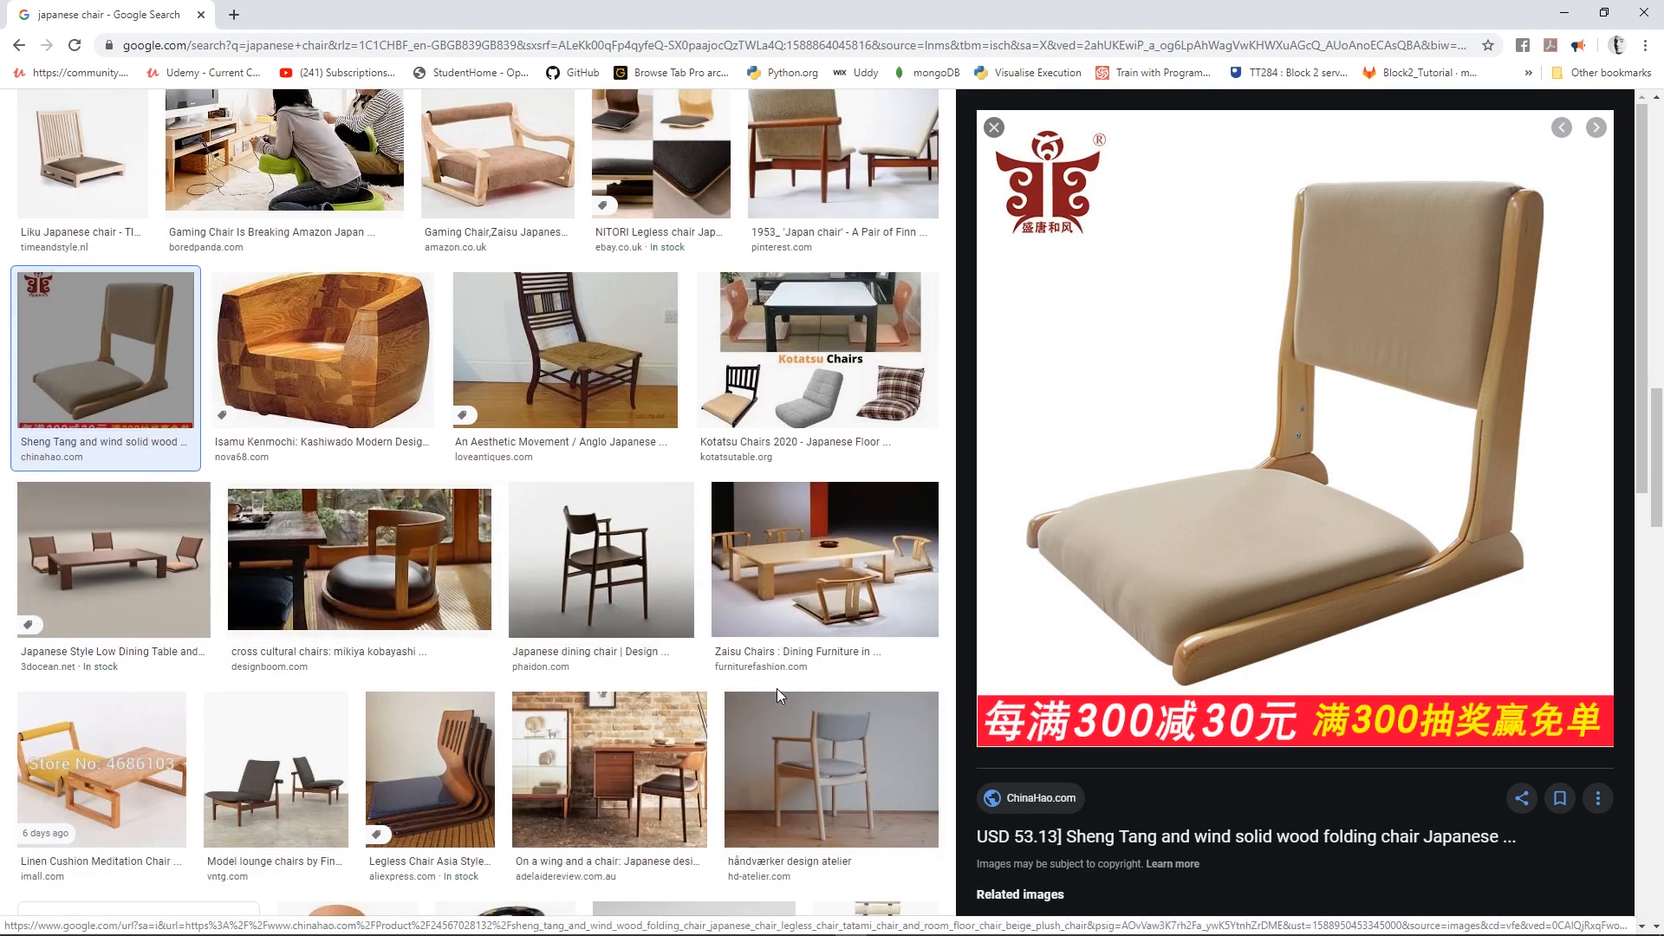
scroll(737, 684, "down", 3)
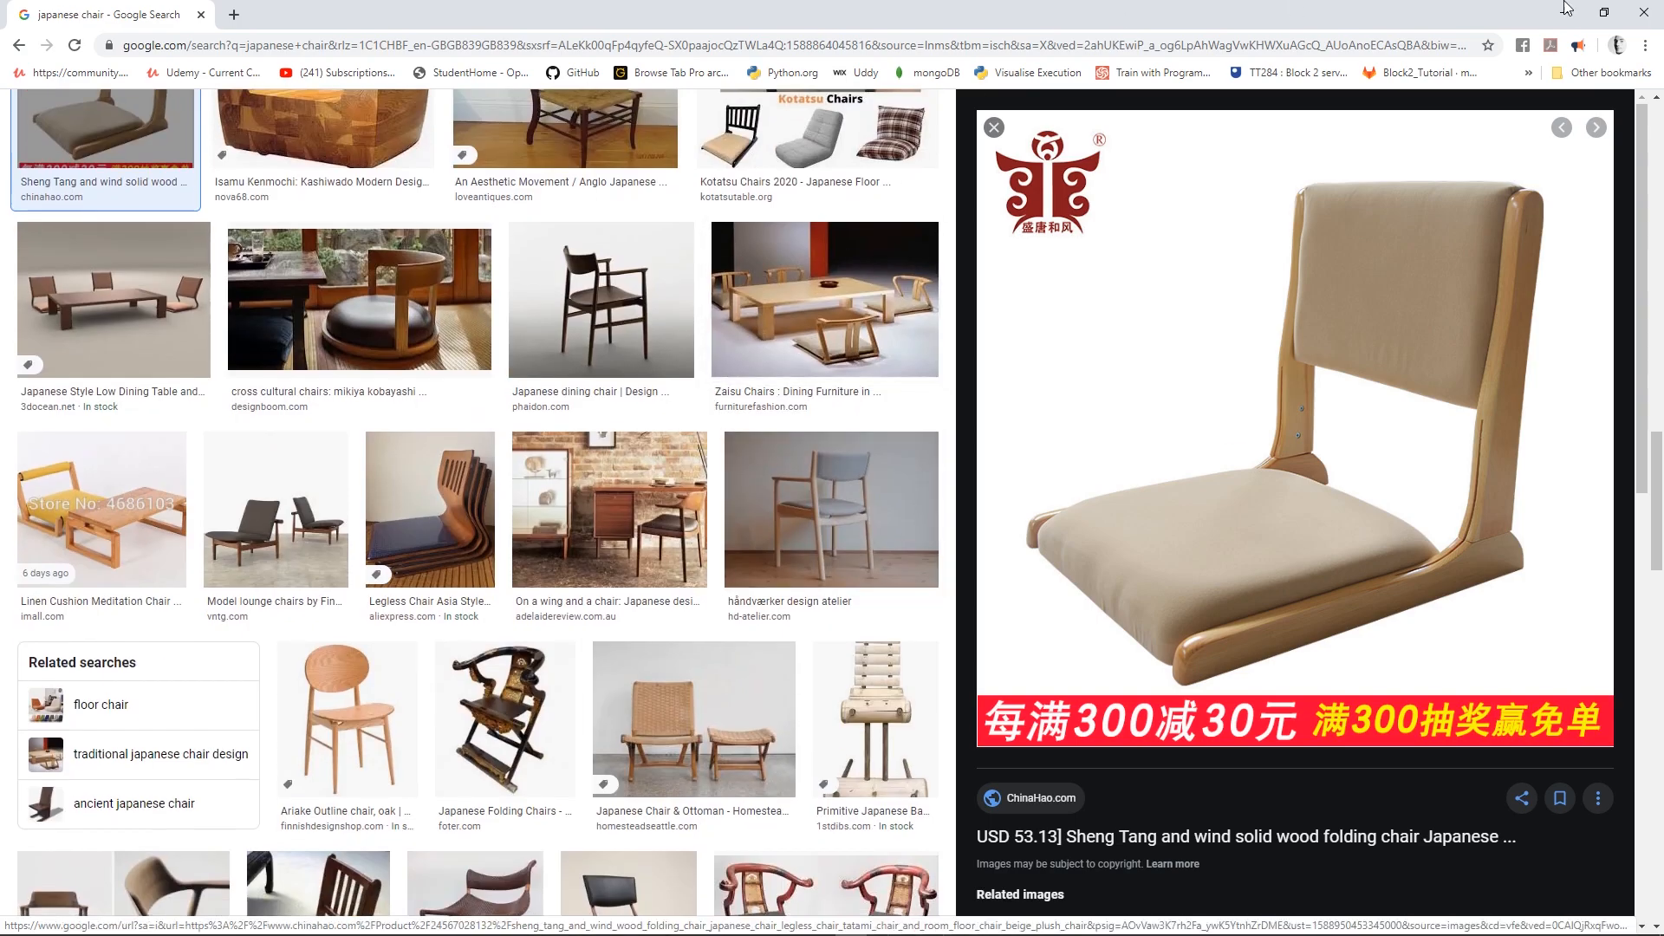
- Return to Blender and add a mesh cube at the world origin, working in front orthographic view
left_click(1584, 12)
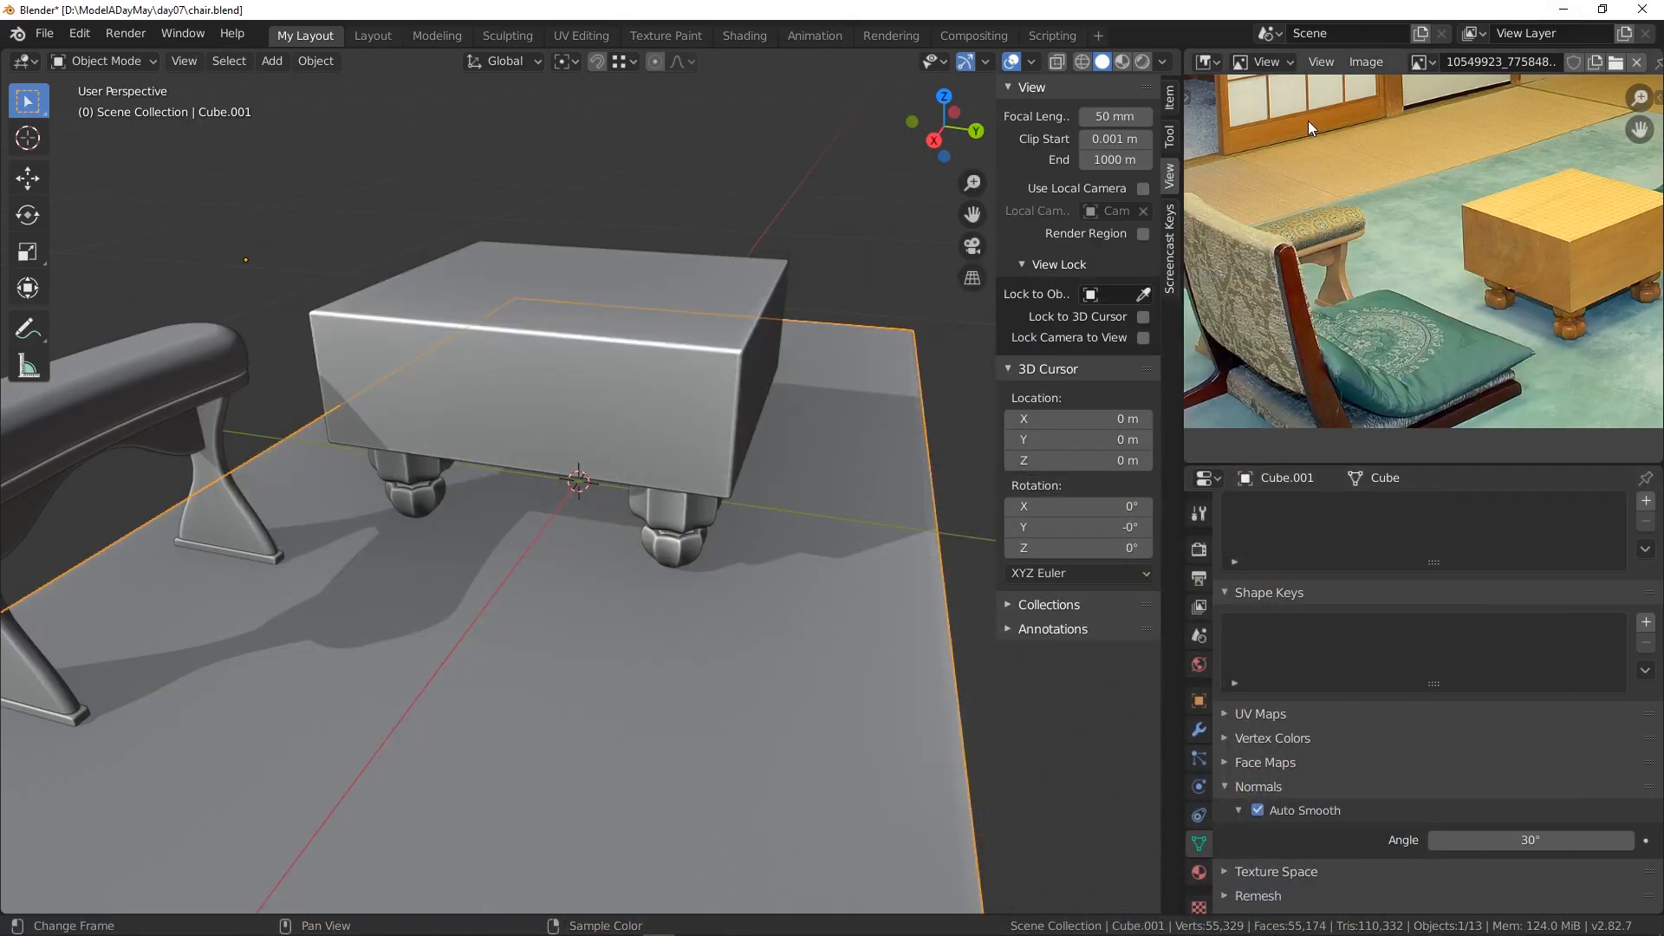
middle_click_drag(913, 501, 761, 517)
key("KP_1")
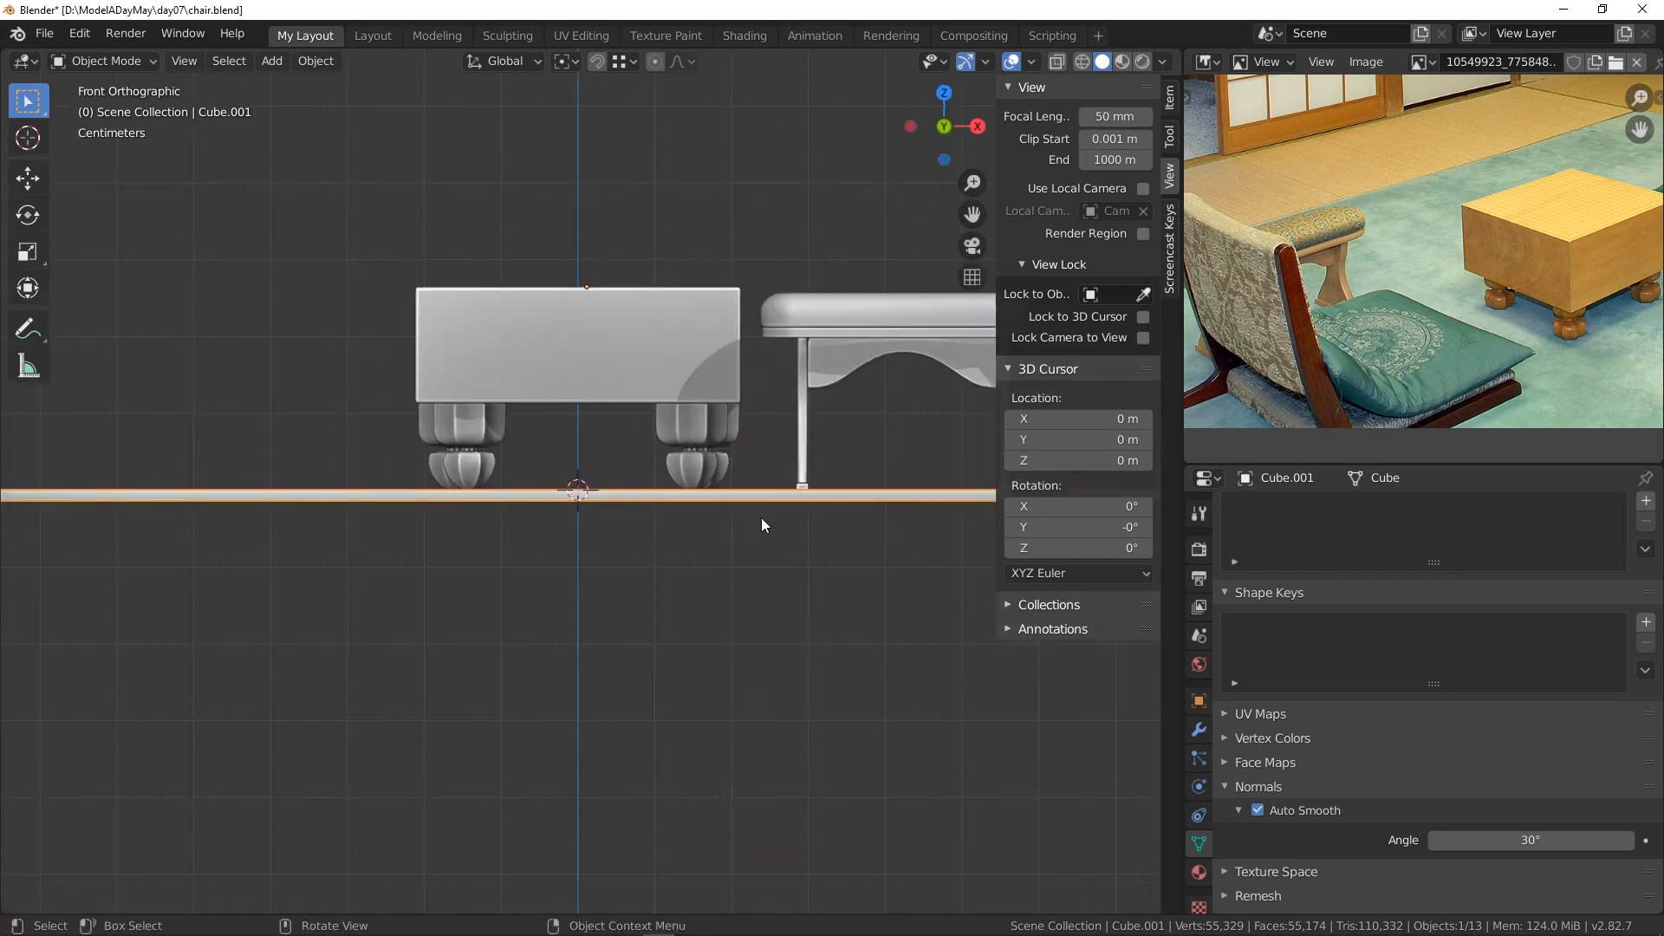
middle_click_drag(182, 382, 480, 408, "shift")
left_click(397, 456)
key("shift+a")
mouse_move(393, 457)
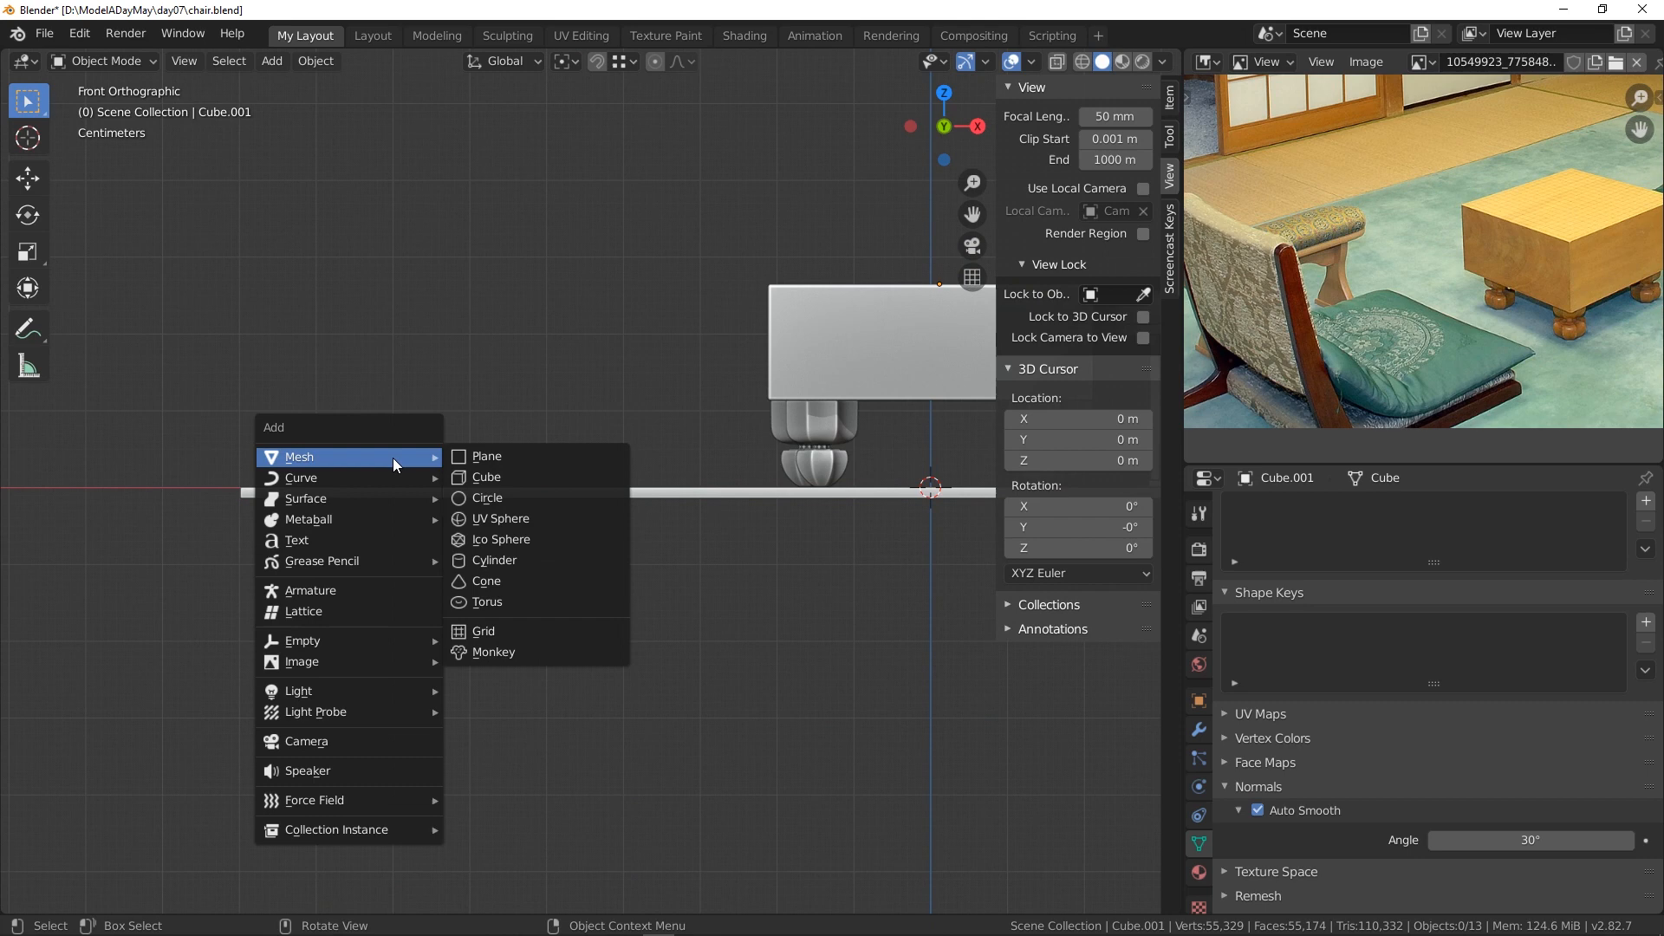
left_click(513, 477)
scroll(606, 440, "down", 3)
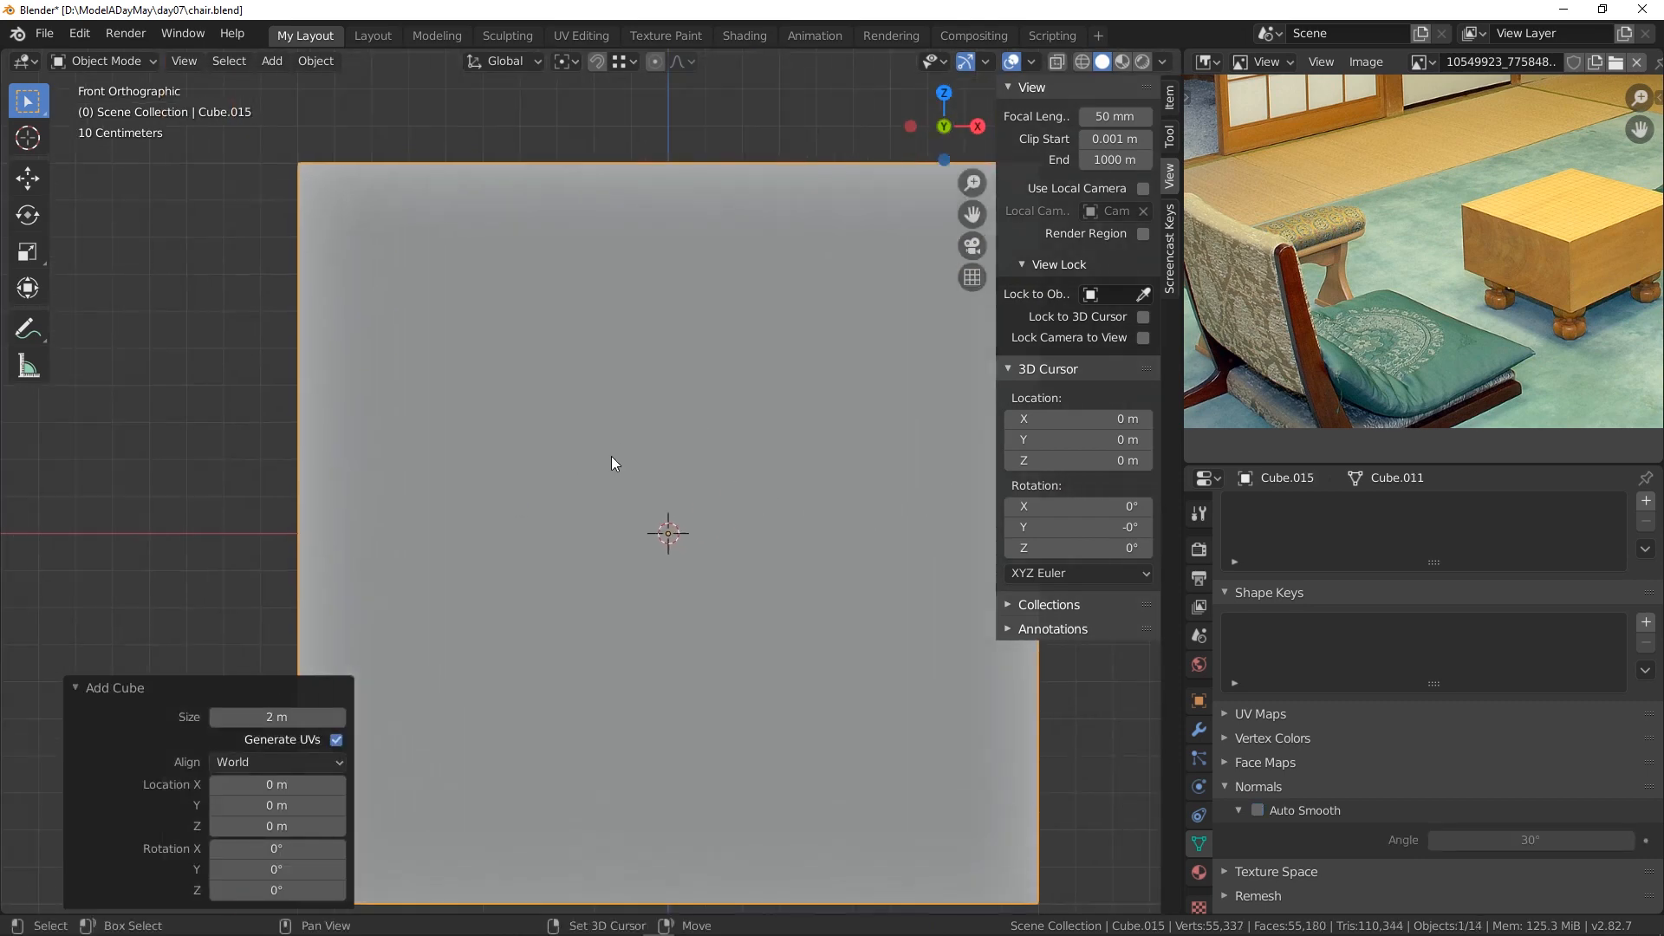
- Scale the new cube's mesh down to about 0.110 in Edit Mode
left_click(122, 63)
left_click(116, 105)
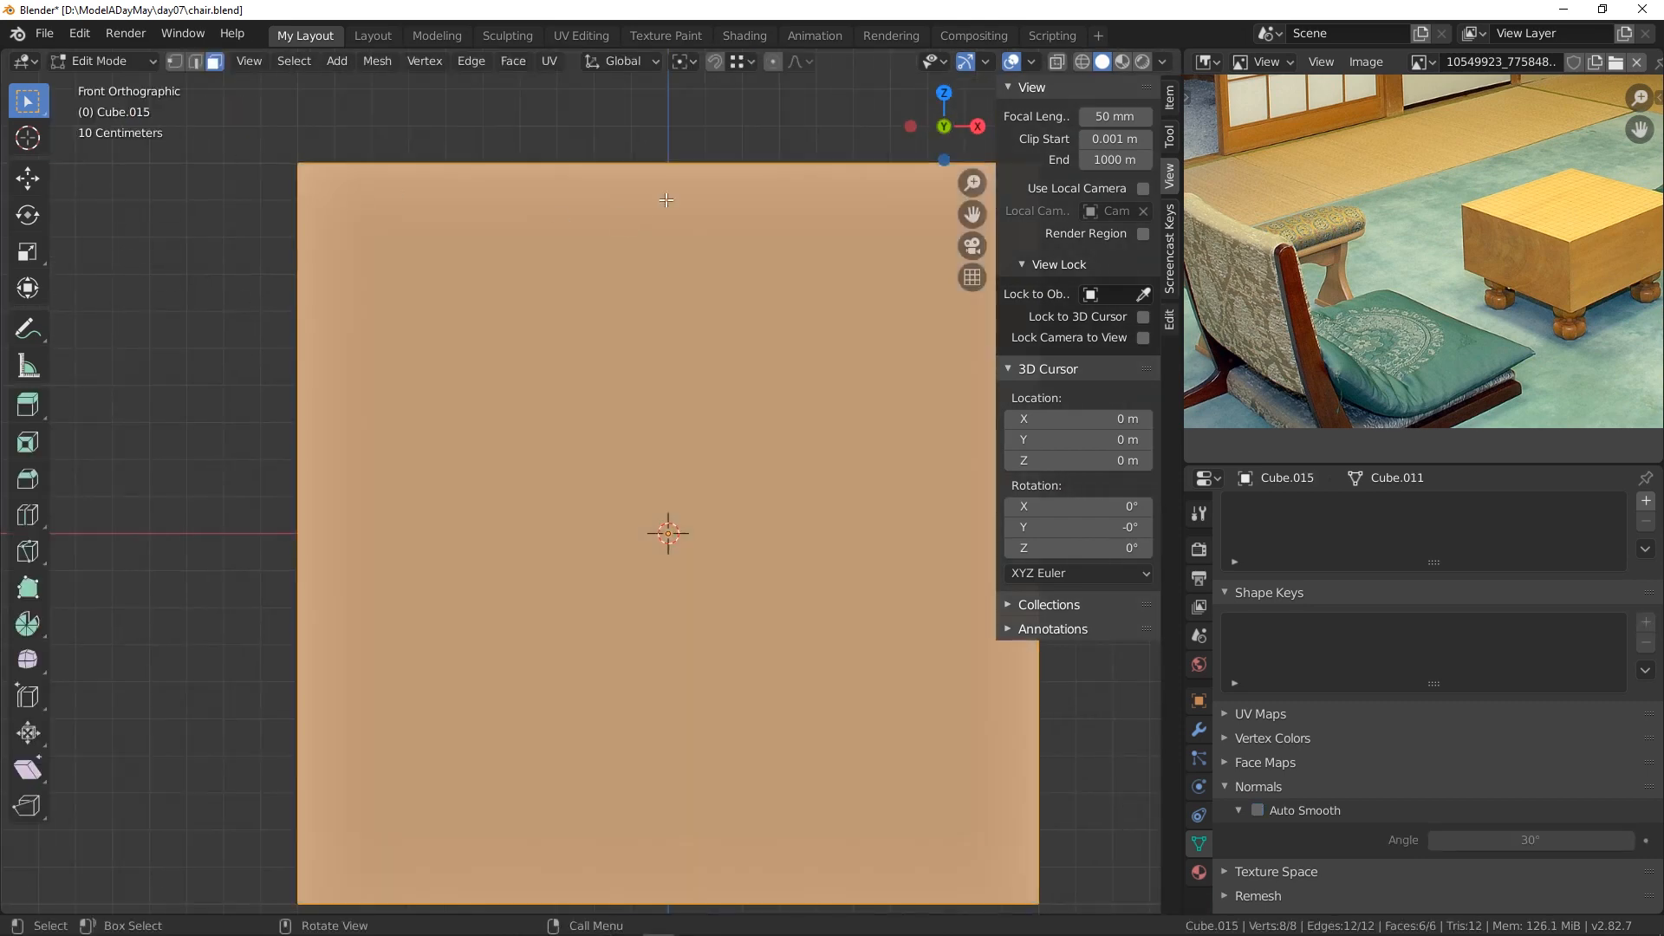
key("s")
left_click(658, 496)
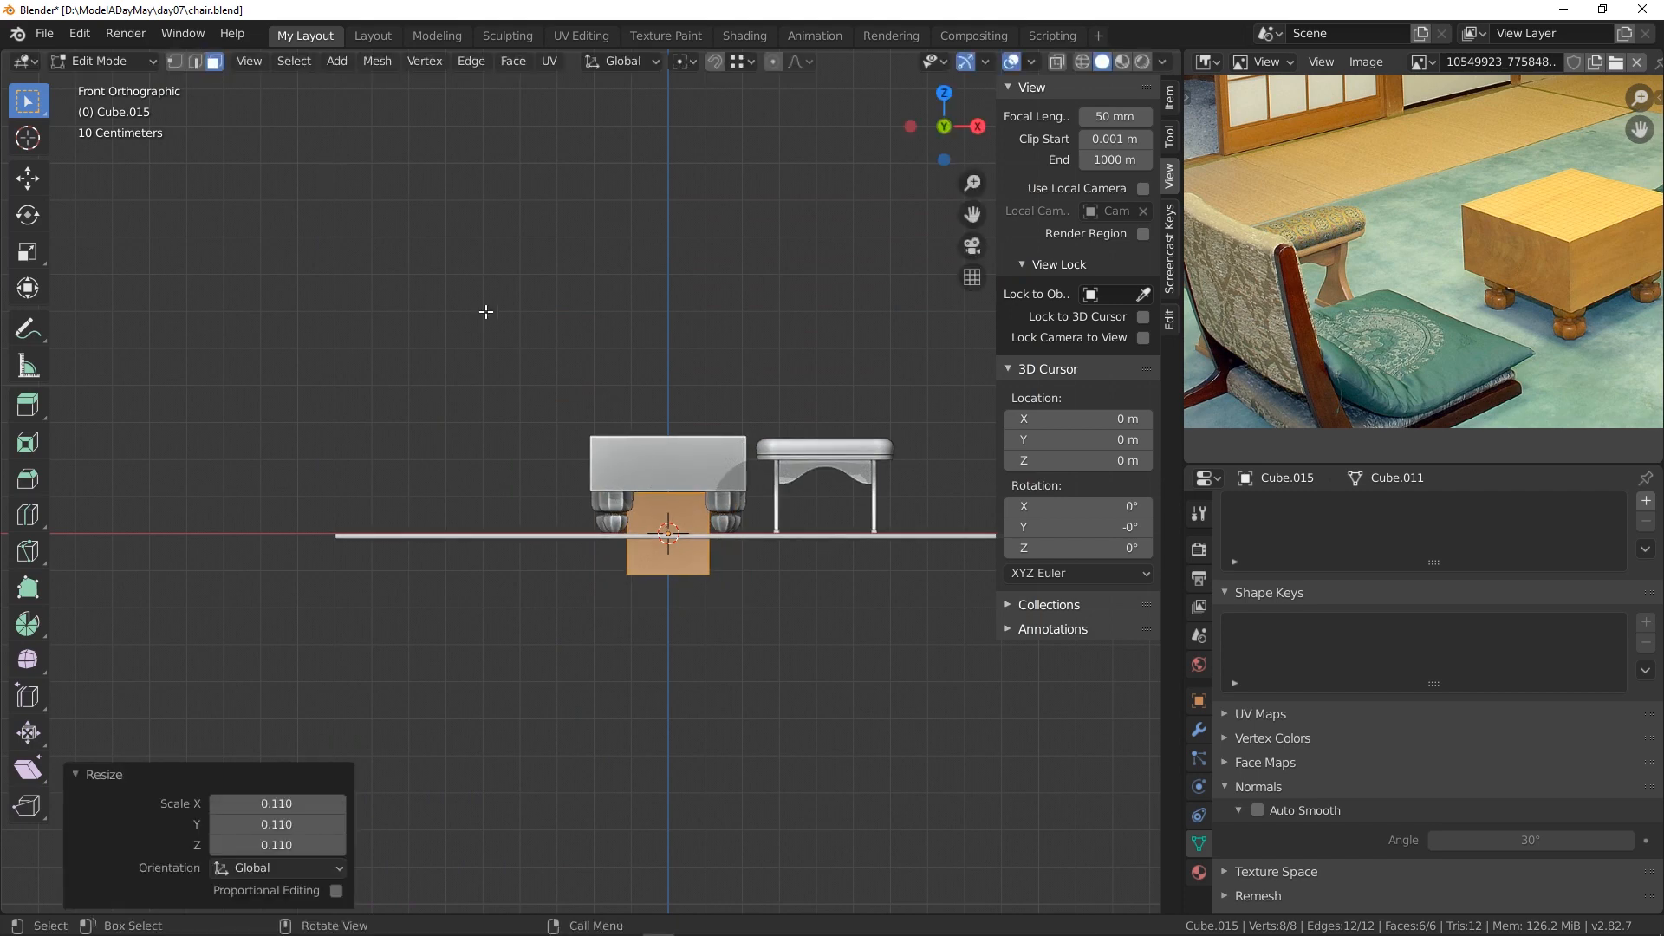
- In Object Mode, move the cube about -0.564 m in X and 0.117 m in Z, beside the board on the floor
key("Tab")
key("g")
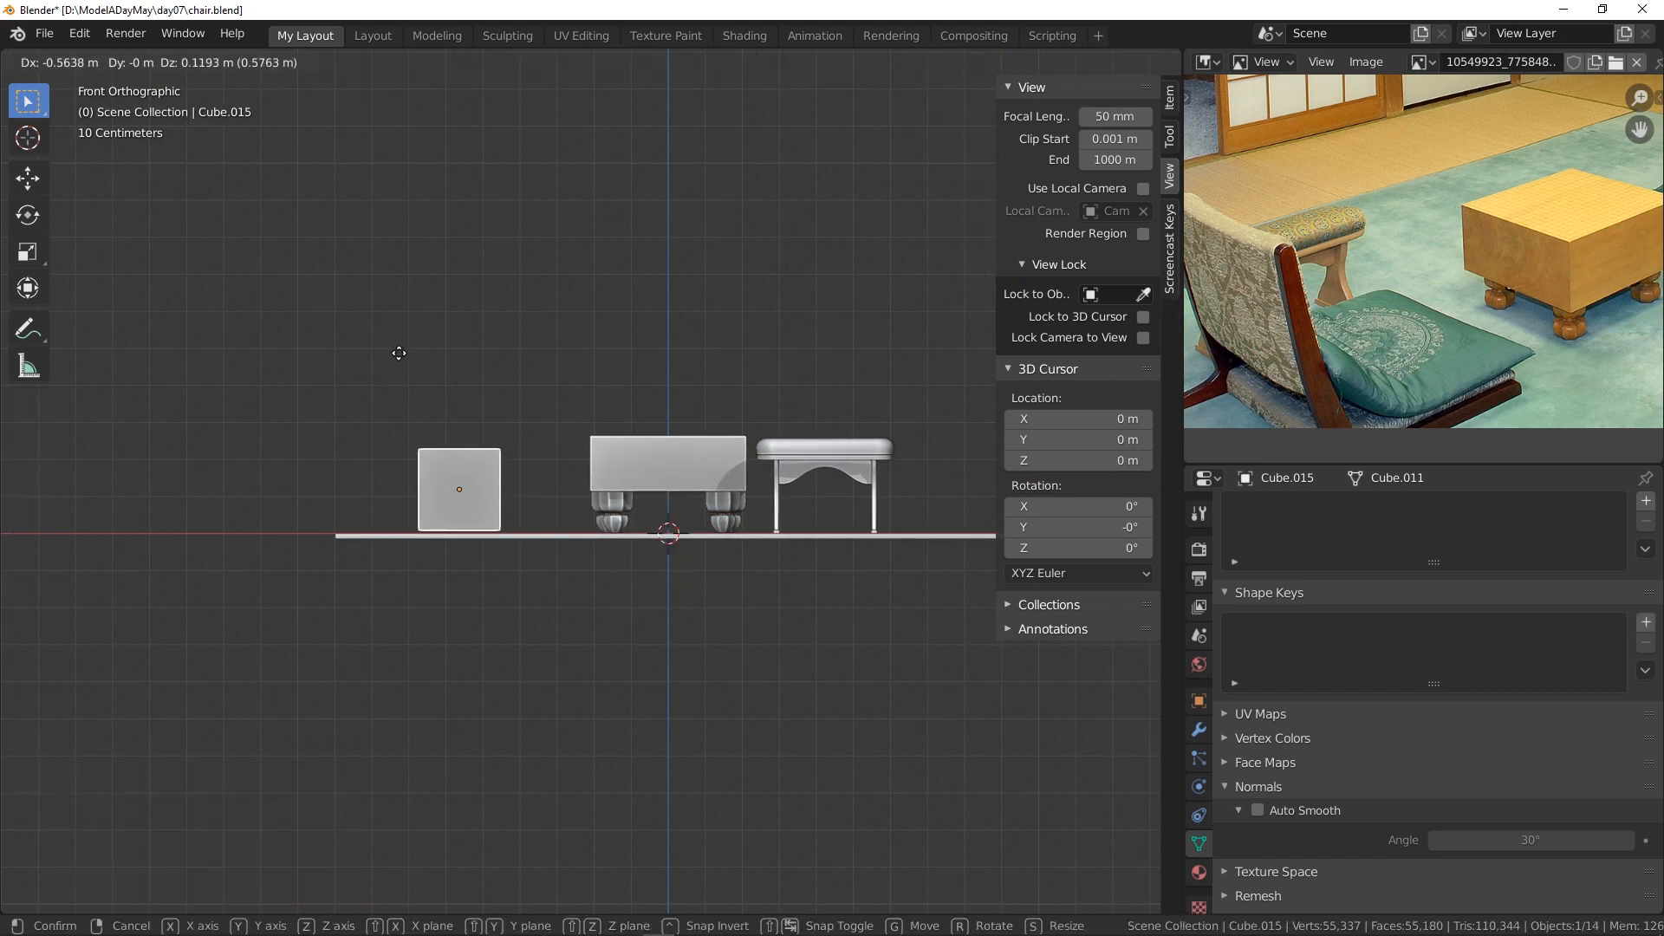
left_click(399, 353)
scroll(456, 467, "up", 5)
- Flatten the cube into a slab by lowering its top face about 0.197 m along Z in Edit Mode with X-ray enabled
left_click(87, 60)
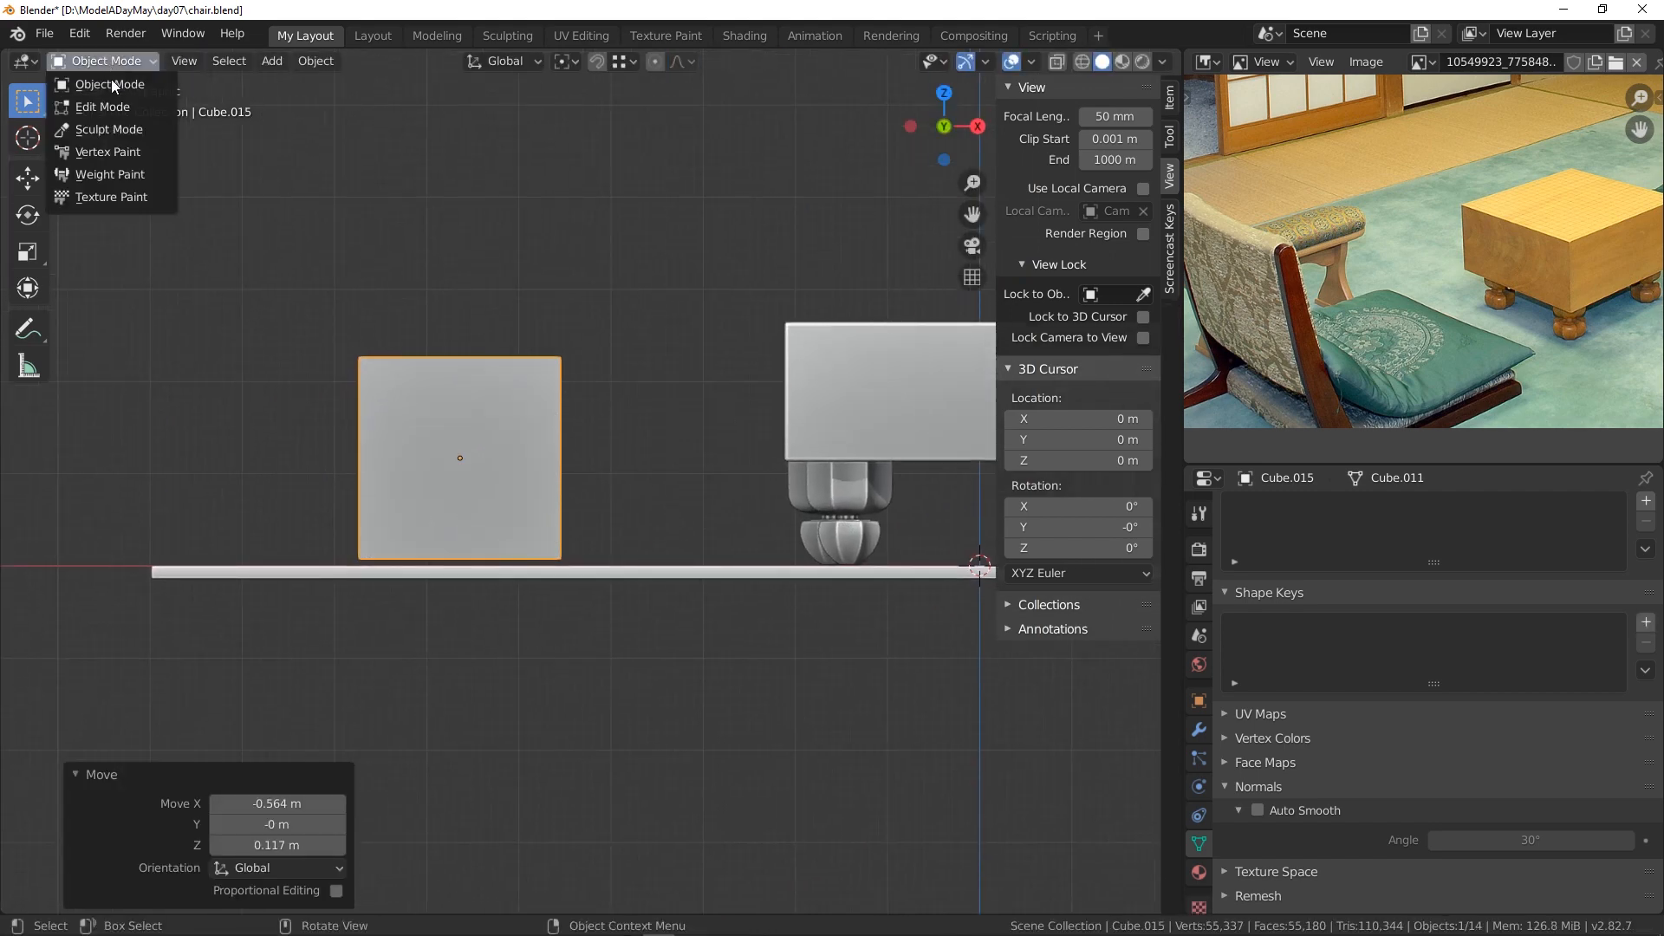
left_click(102, 107)
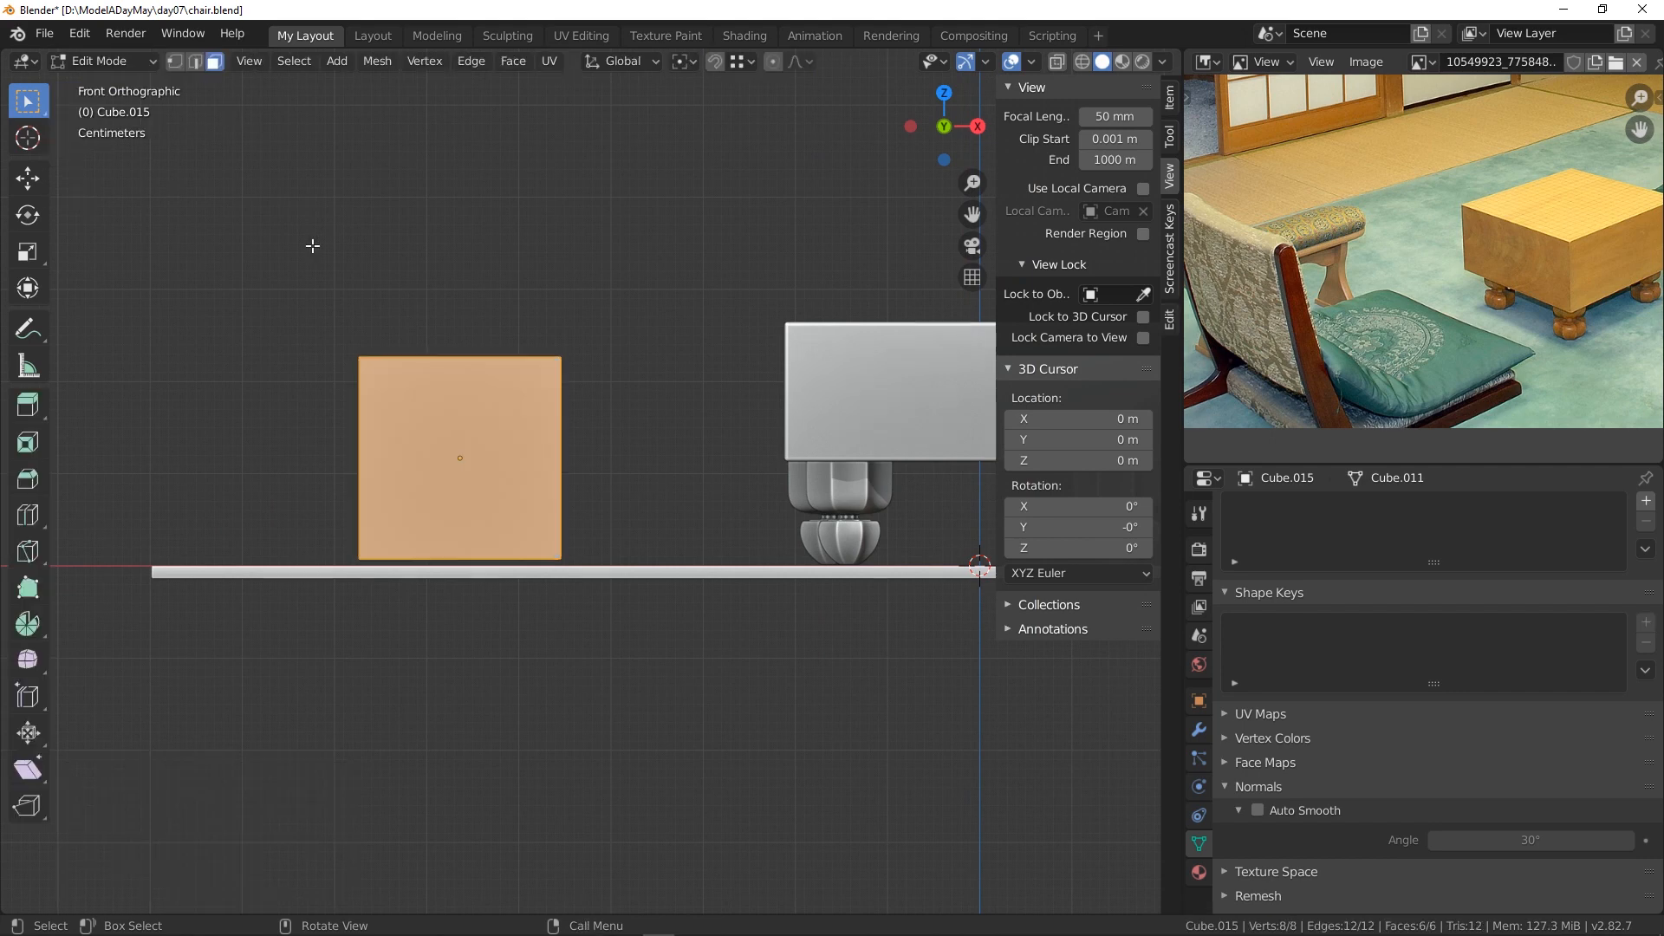
left_click(1057, 60)
left_click(425, 337)
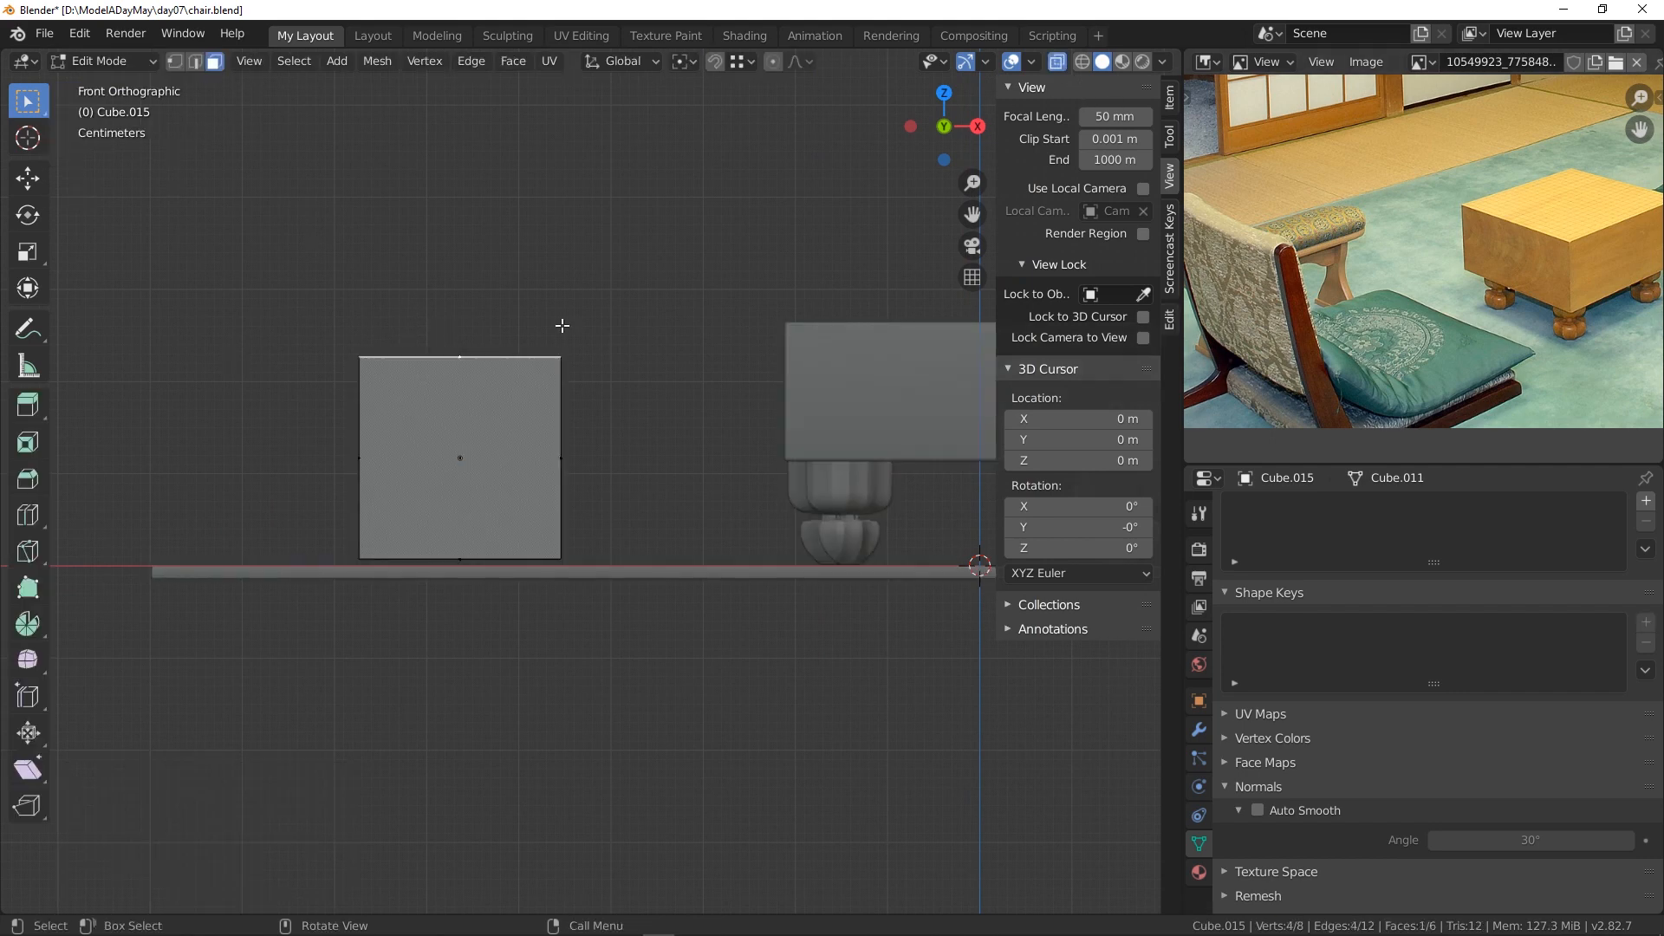
key("g")
key("z")
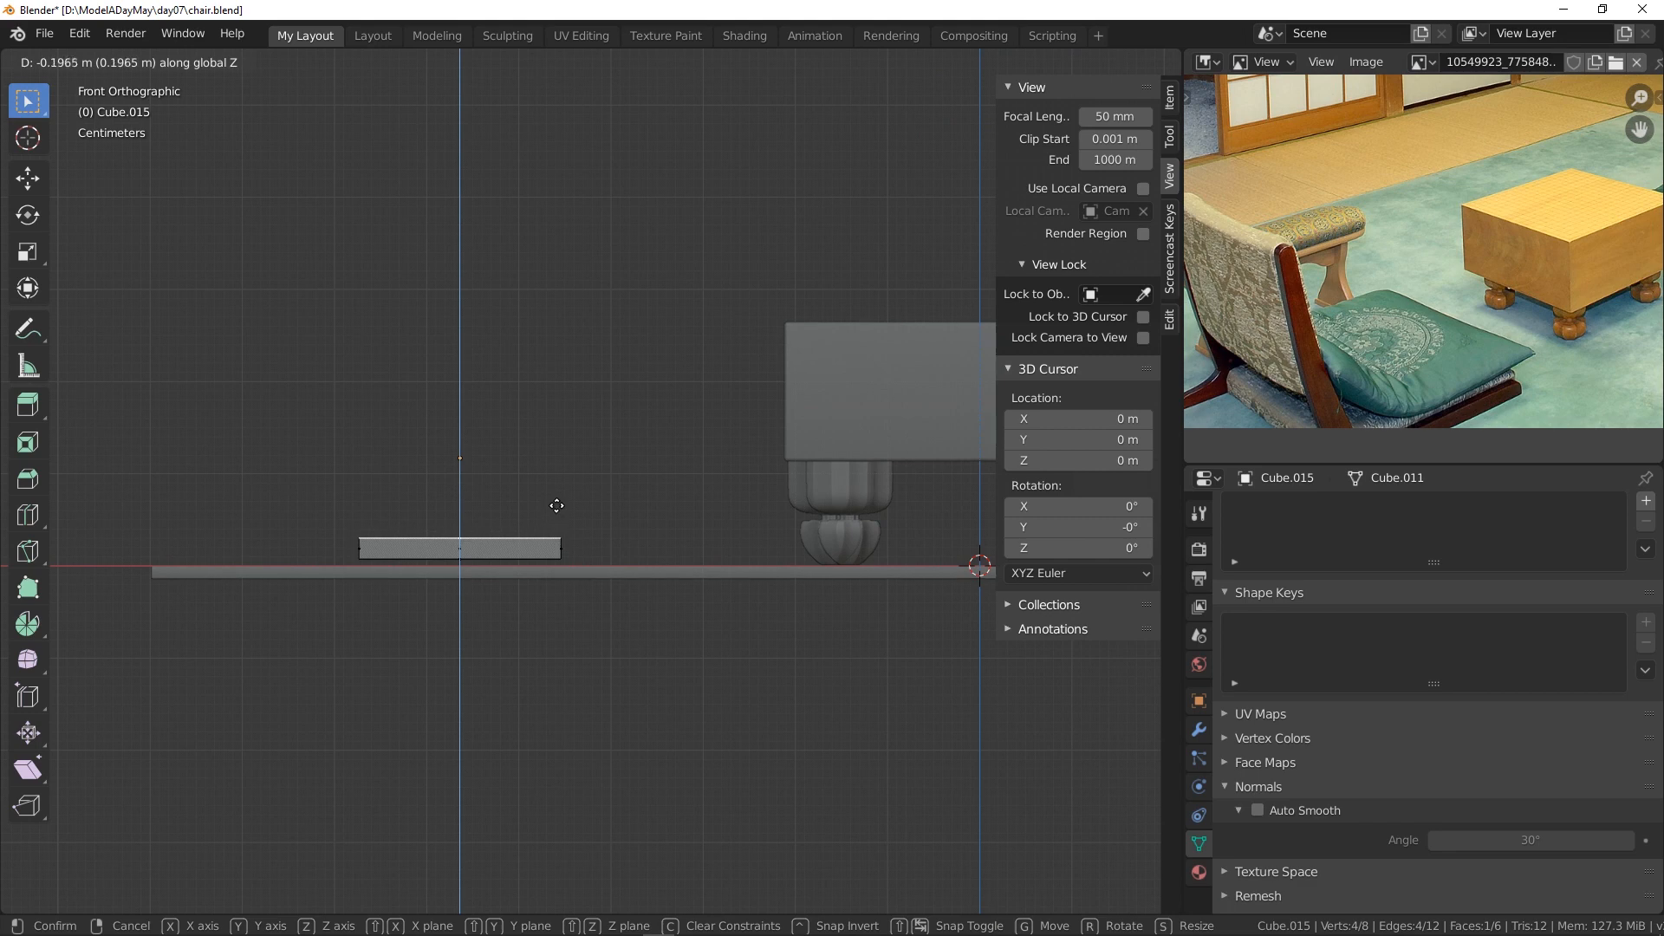
left_click(556, 505)
- Lower the slab's bottom face about 0.004 m along Z towards the floor
left_click(493, 565)
key("g")
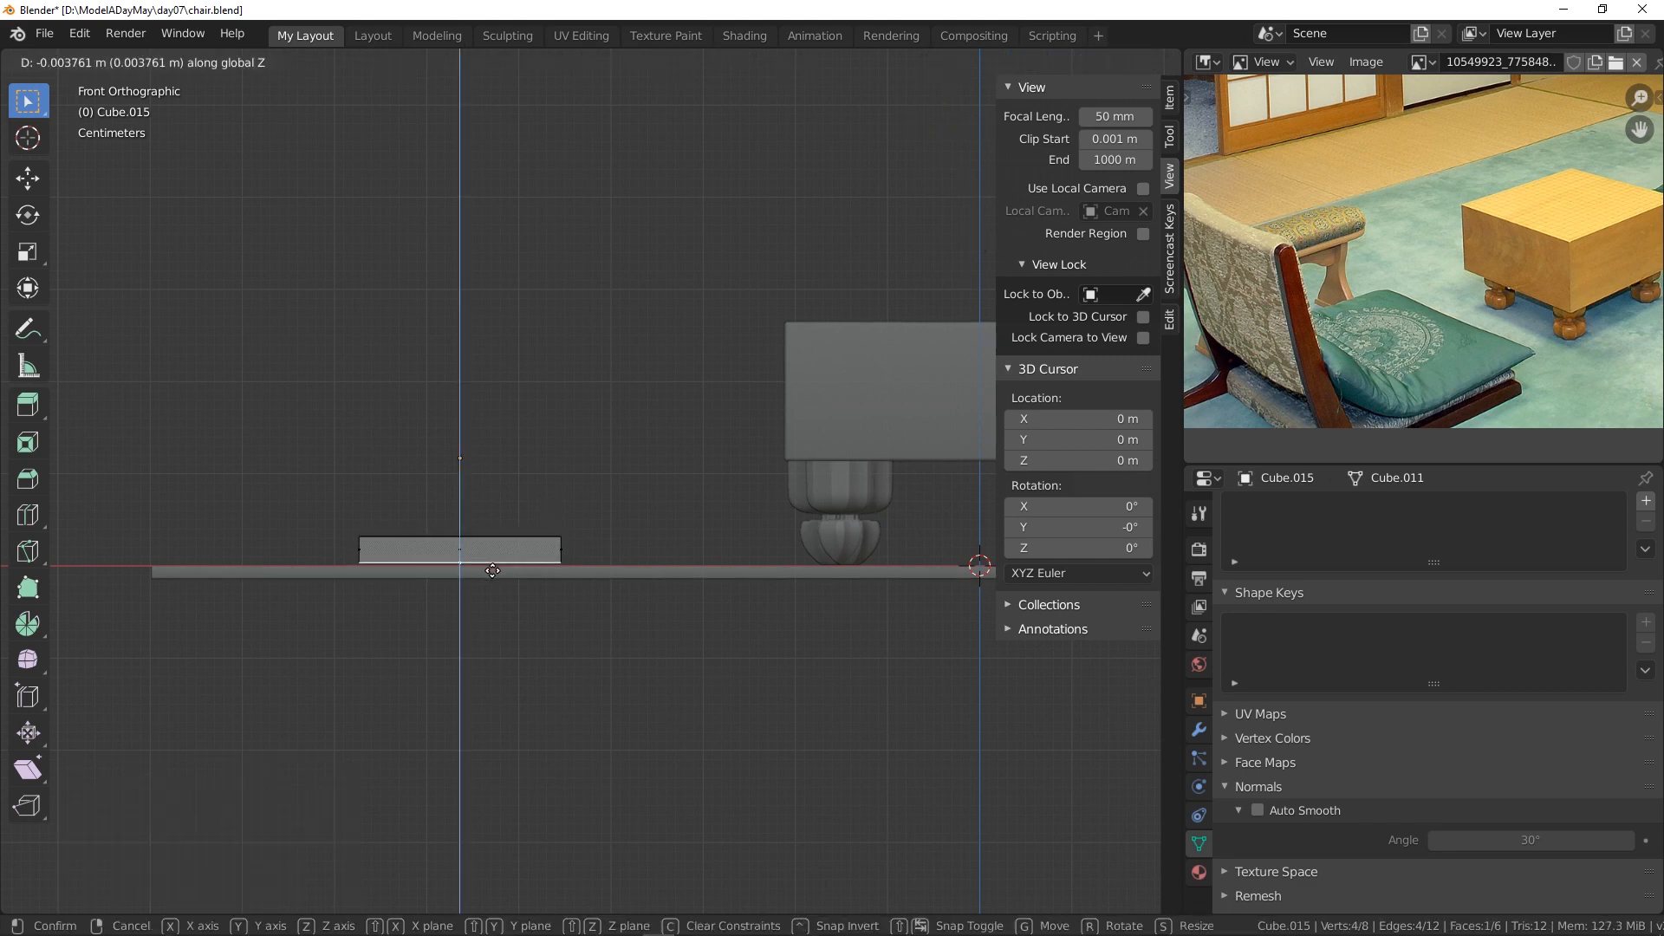
left_click(493, 570)
key("g")
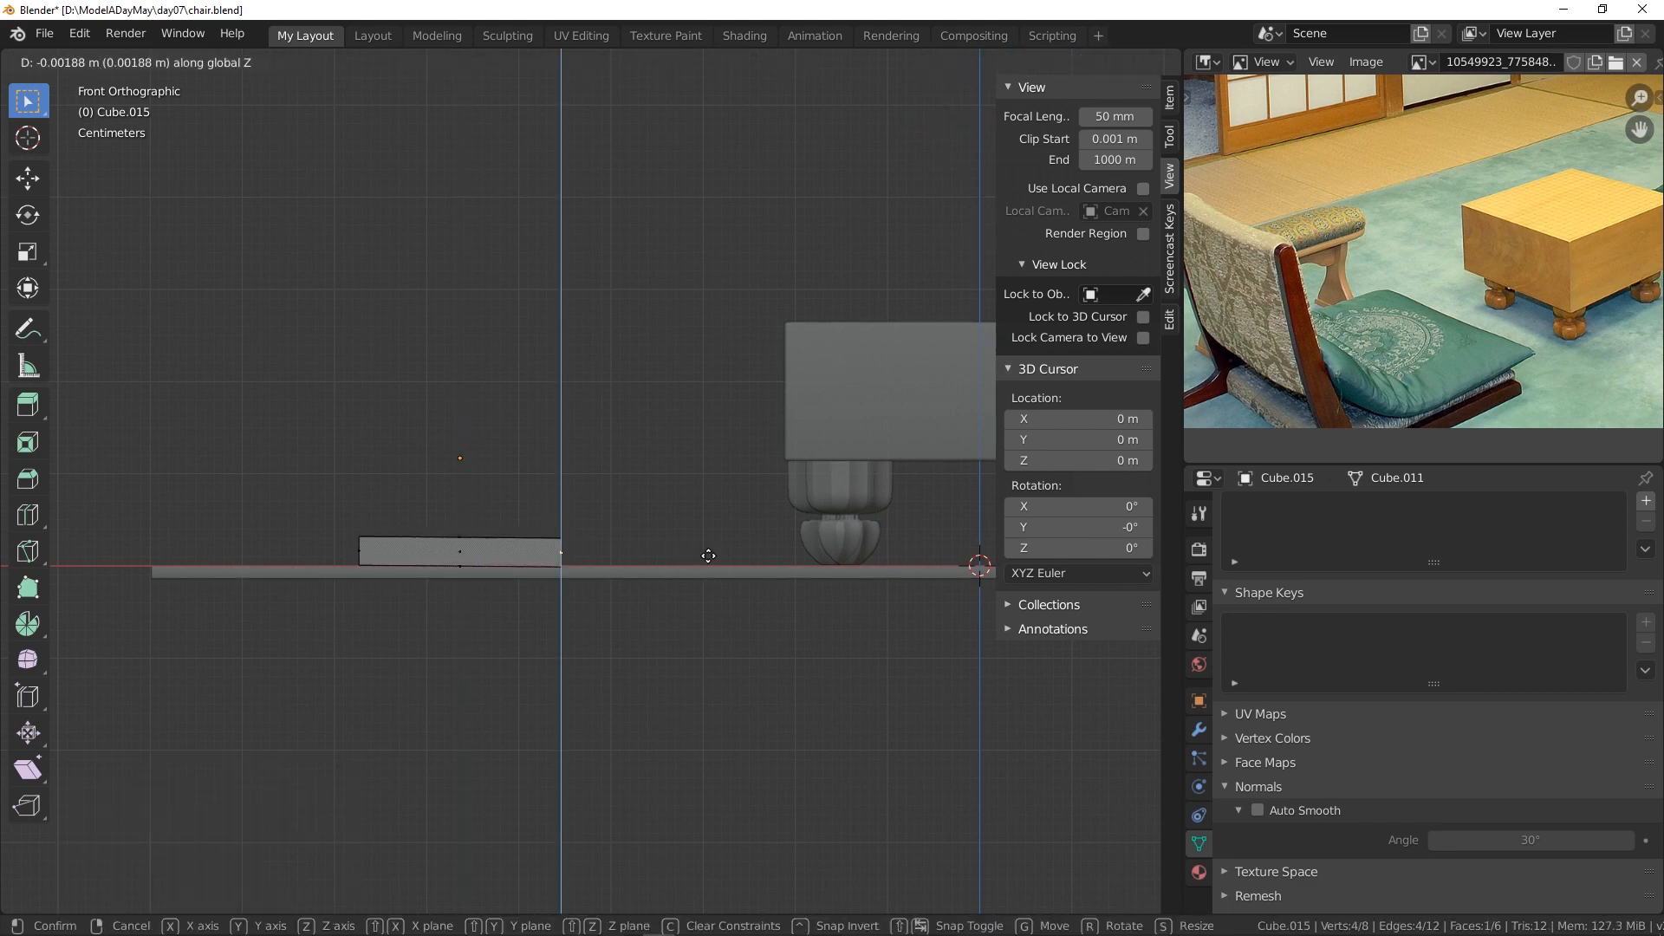
key("g")
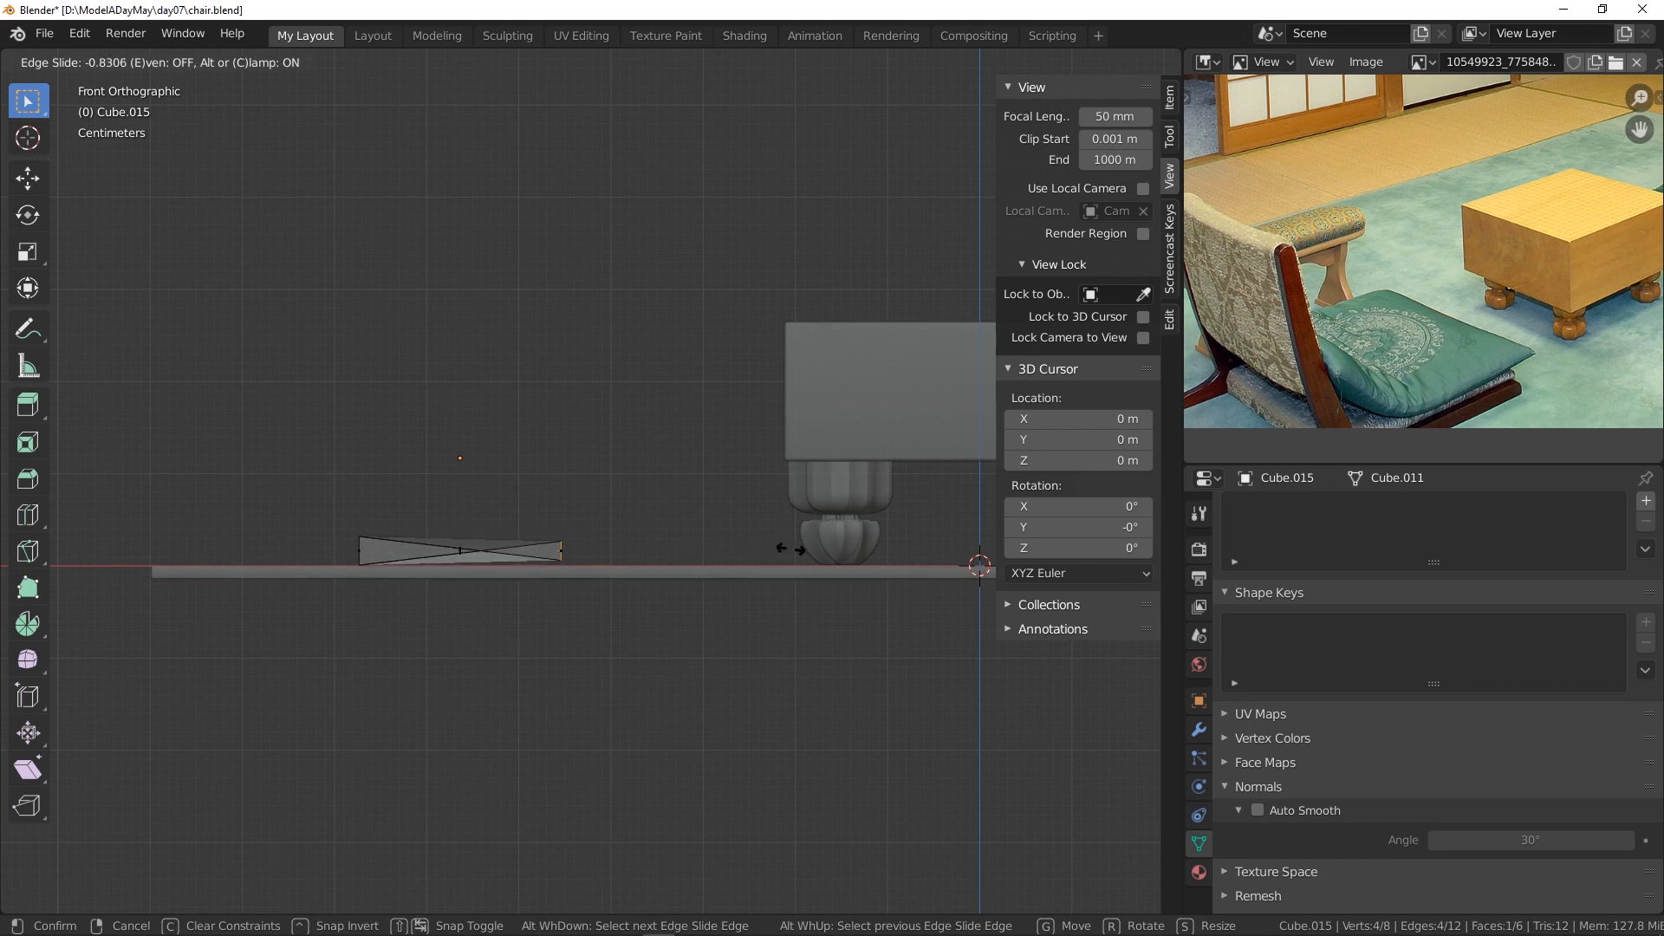
key("Escape")
- Lengthen the slab by moving the side face nearest the board about 0.168 m along X
key("g")
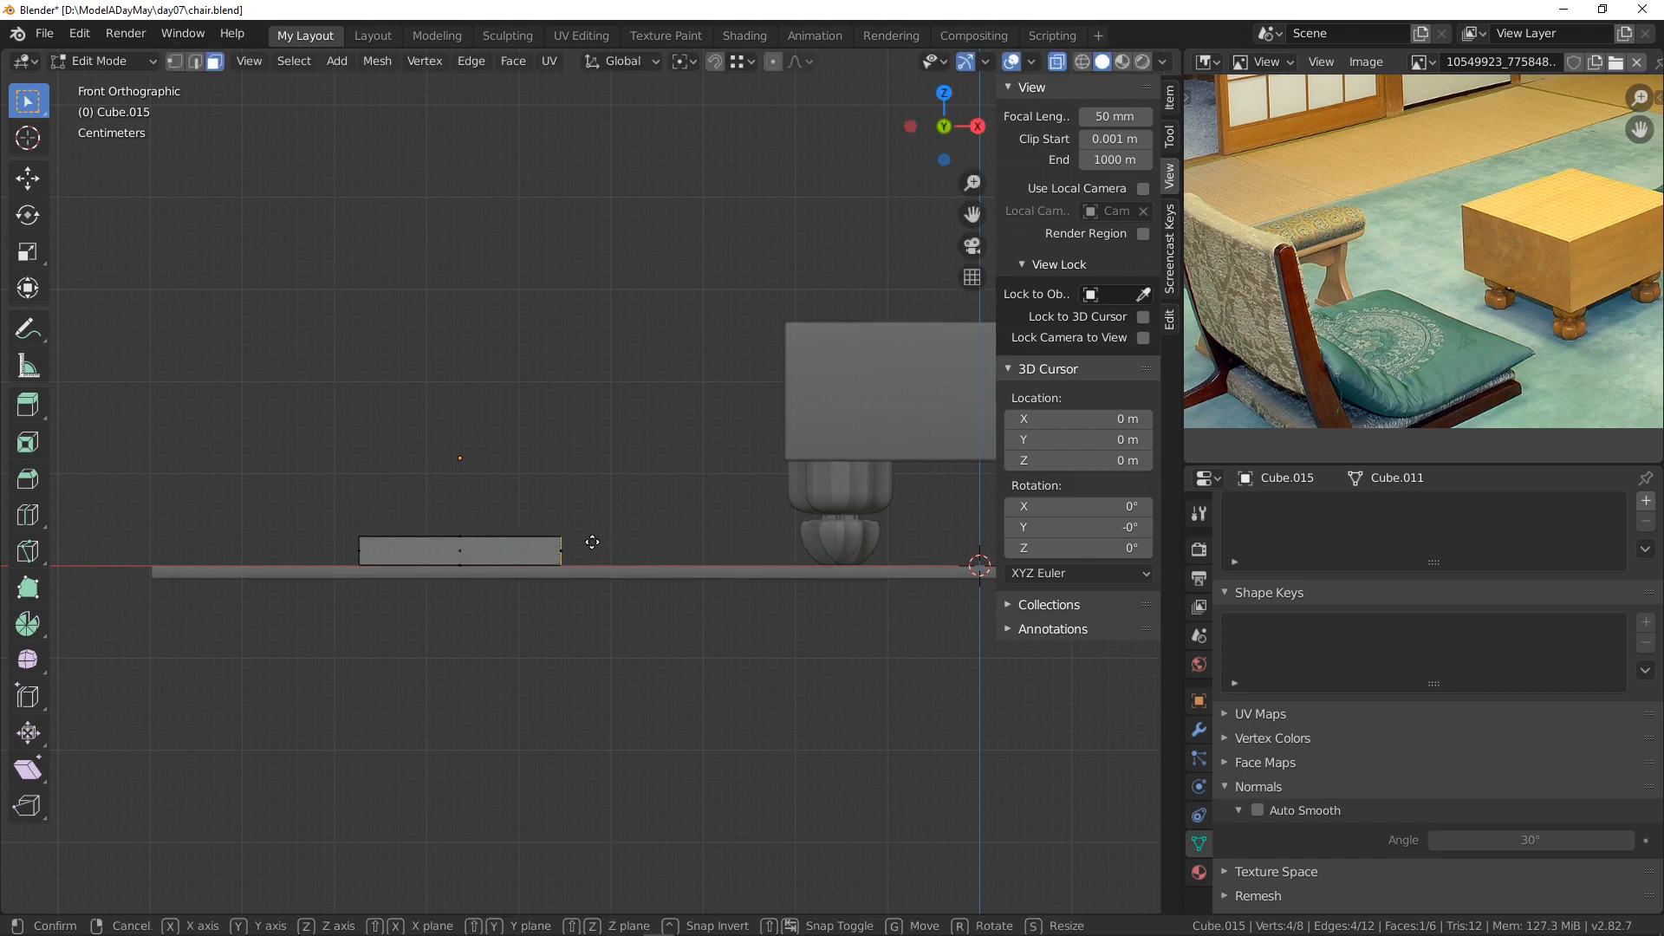
key("x")
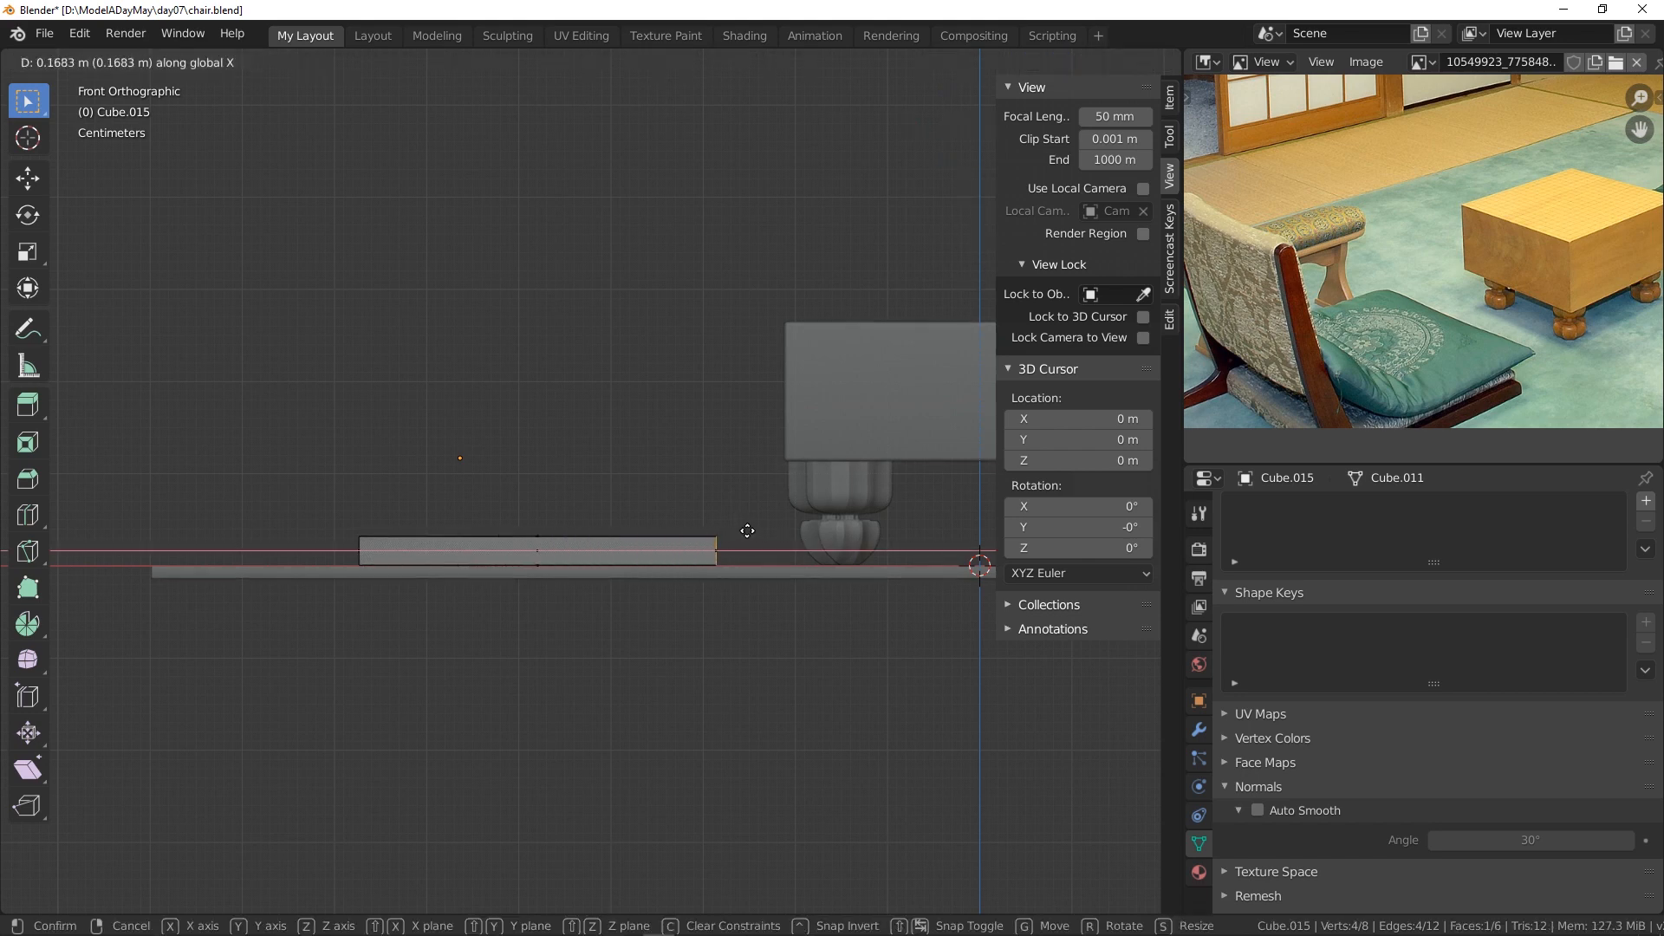
left_click(747, 531)
- Lengthen the slab by moving the side face farthest from the board about -0.08 m along X
left_click(351, 551)
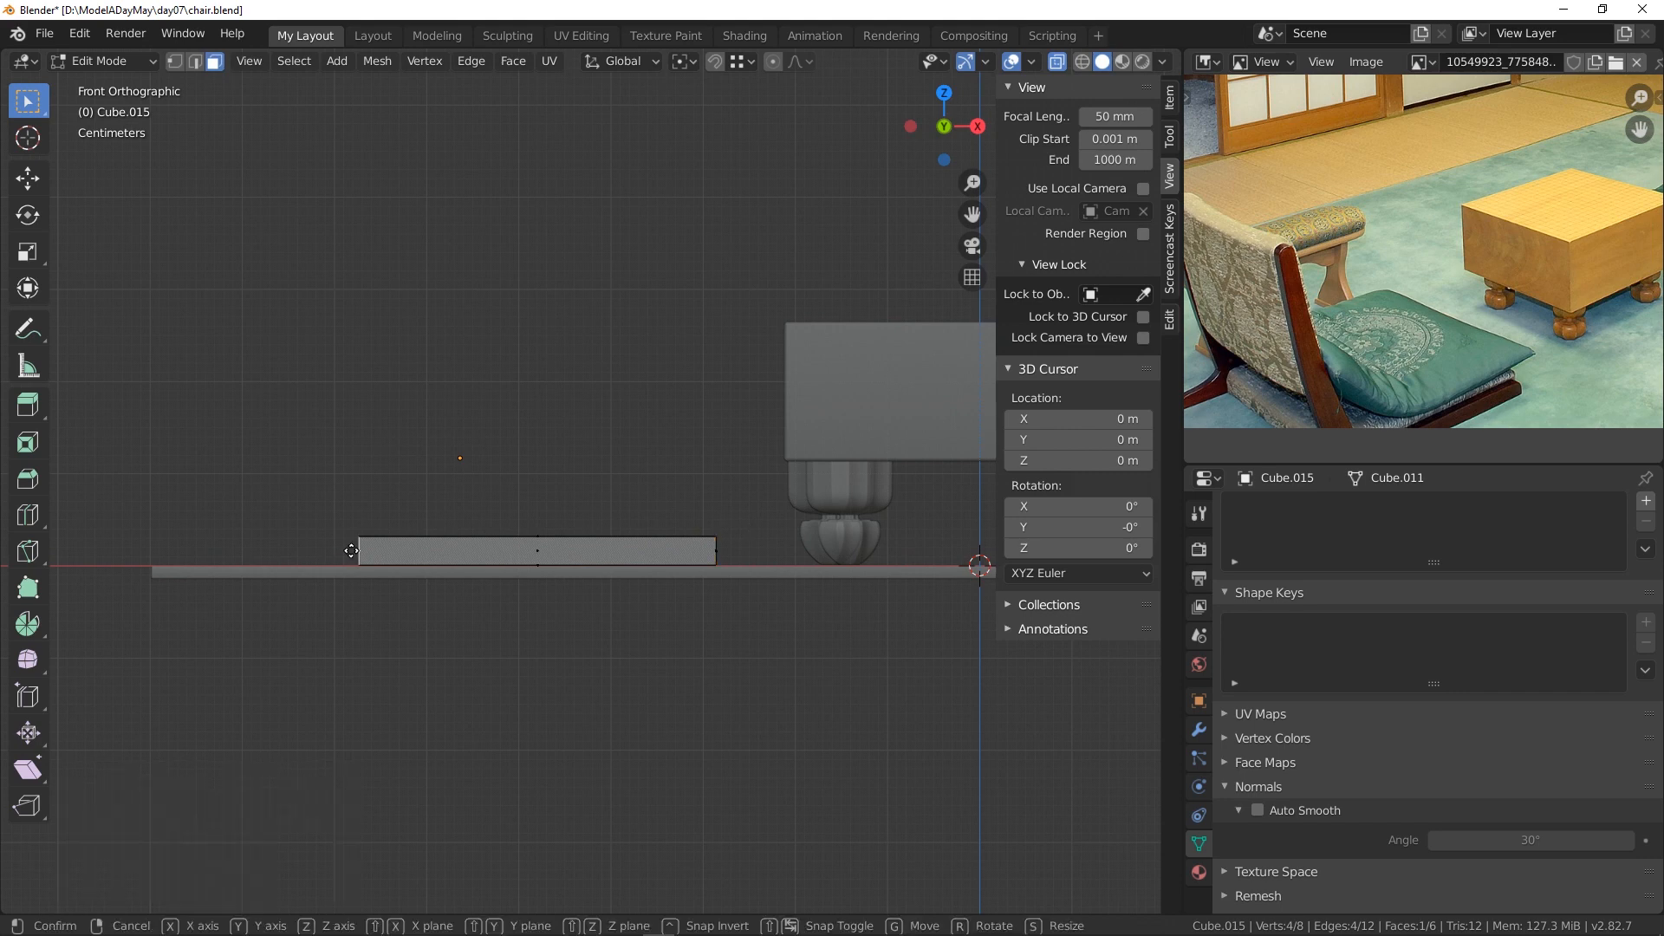
key("g")
key("x")
left_click(278, 564)
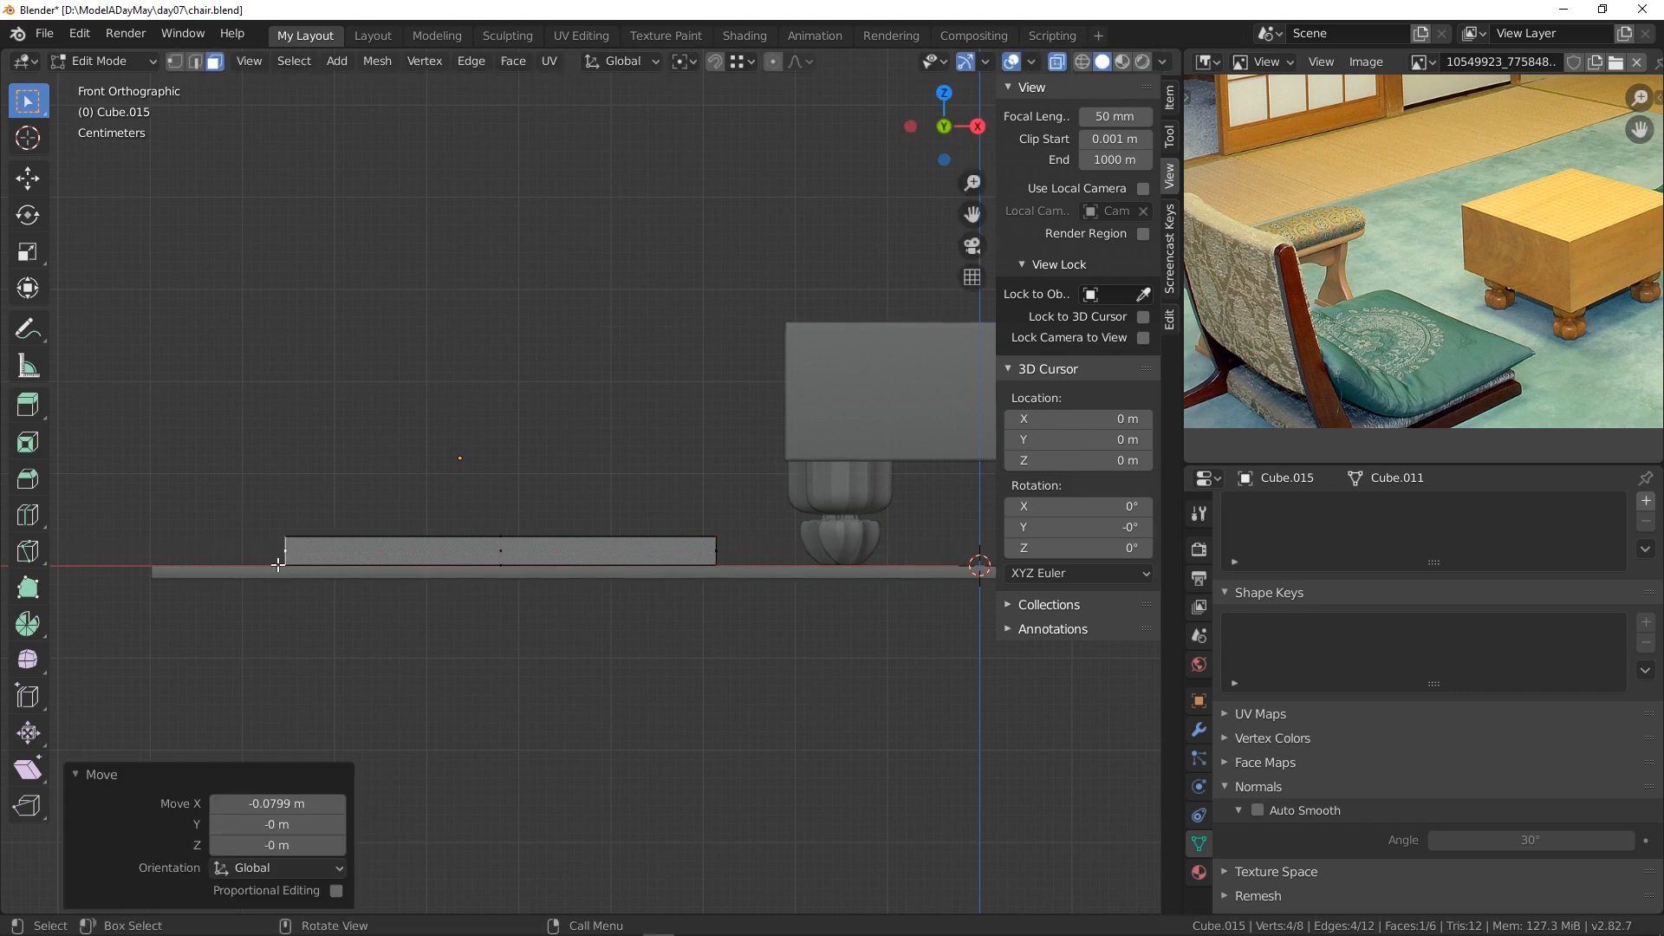
- Narrow the slab into a thin bar by moving its long side face about -0.199 m along Y
middle_click_drag(492, 523, 578, 526)
left_click(577, 472)
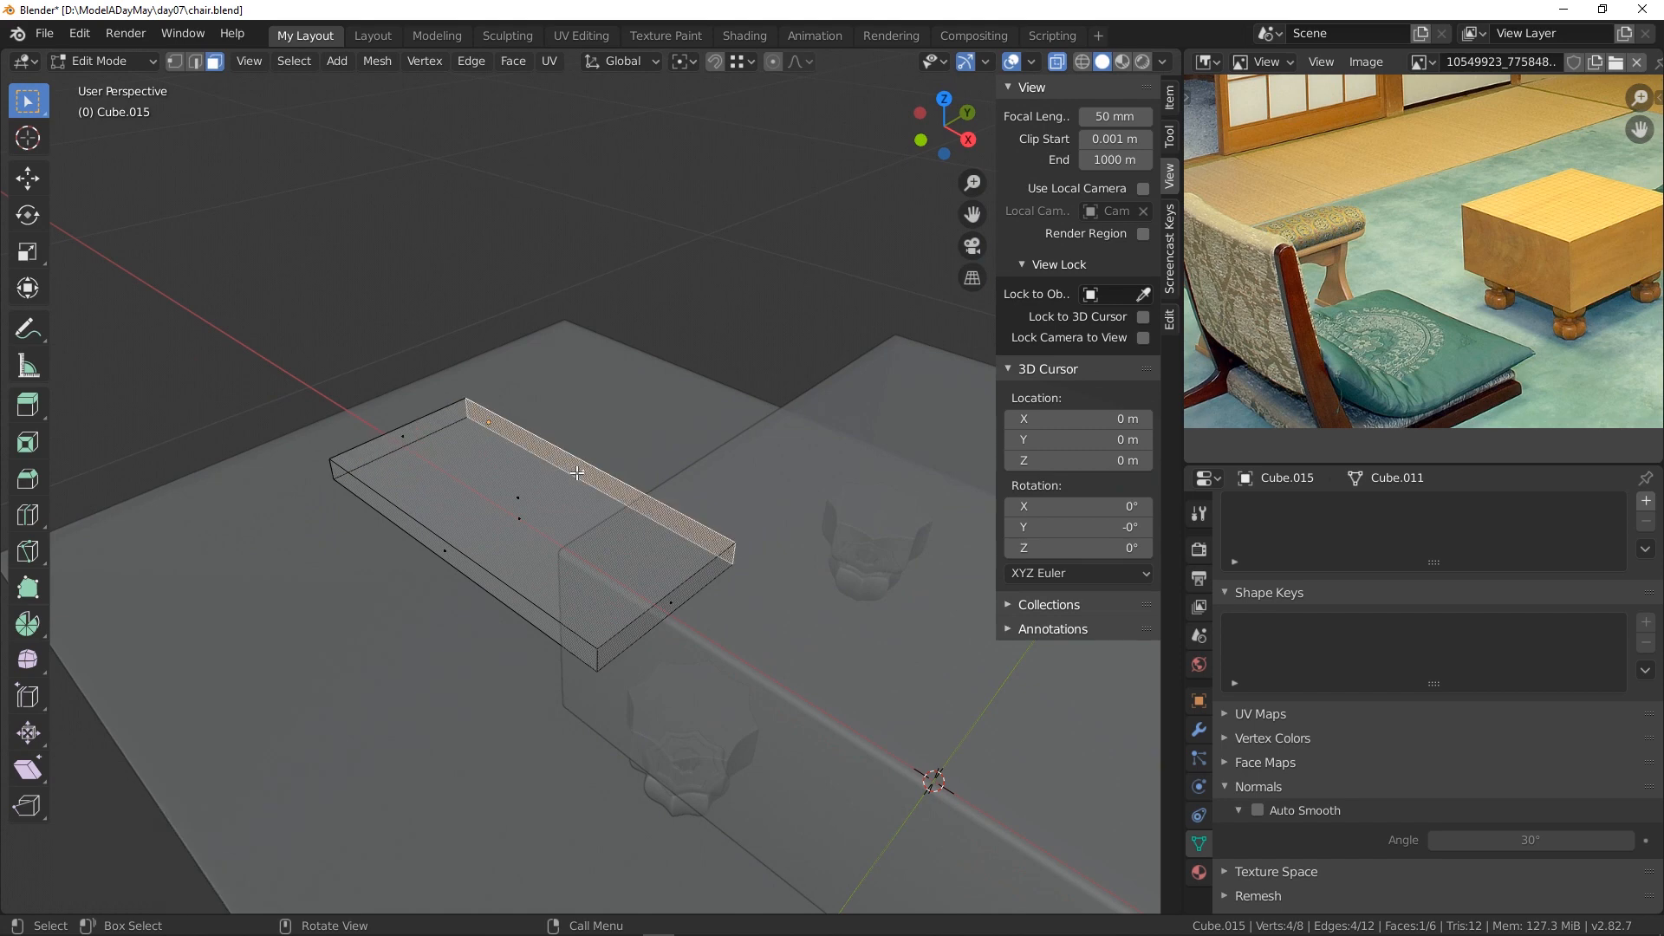
key("g")
key("y")
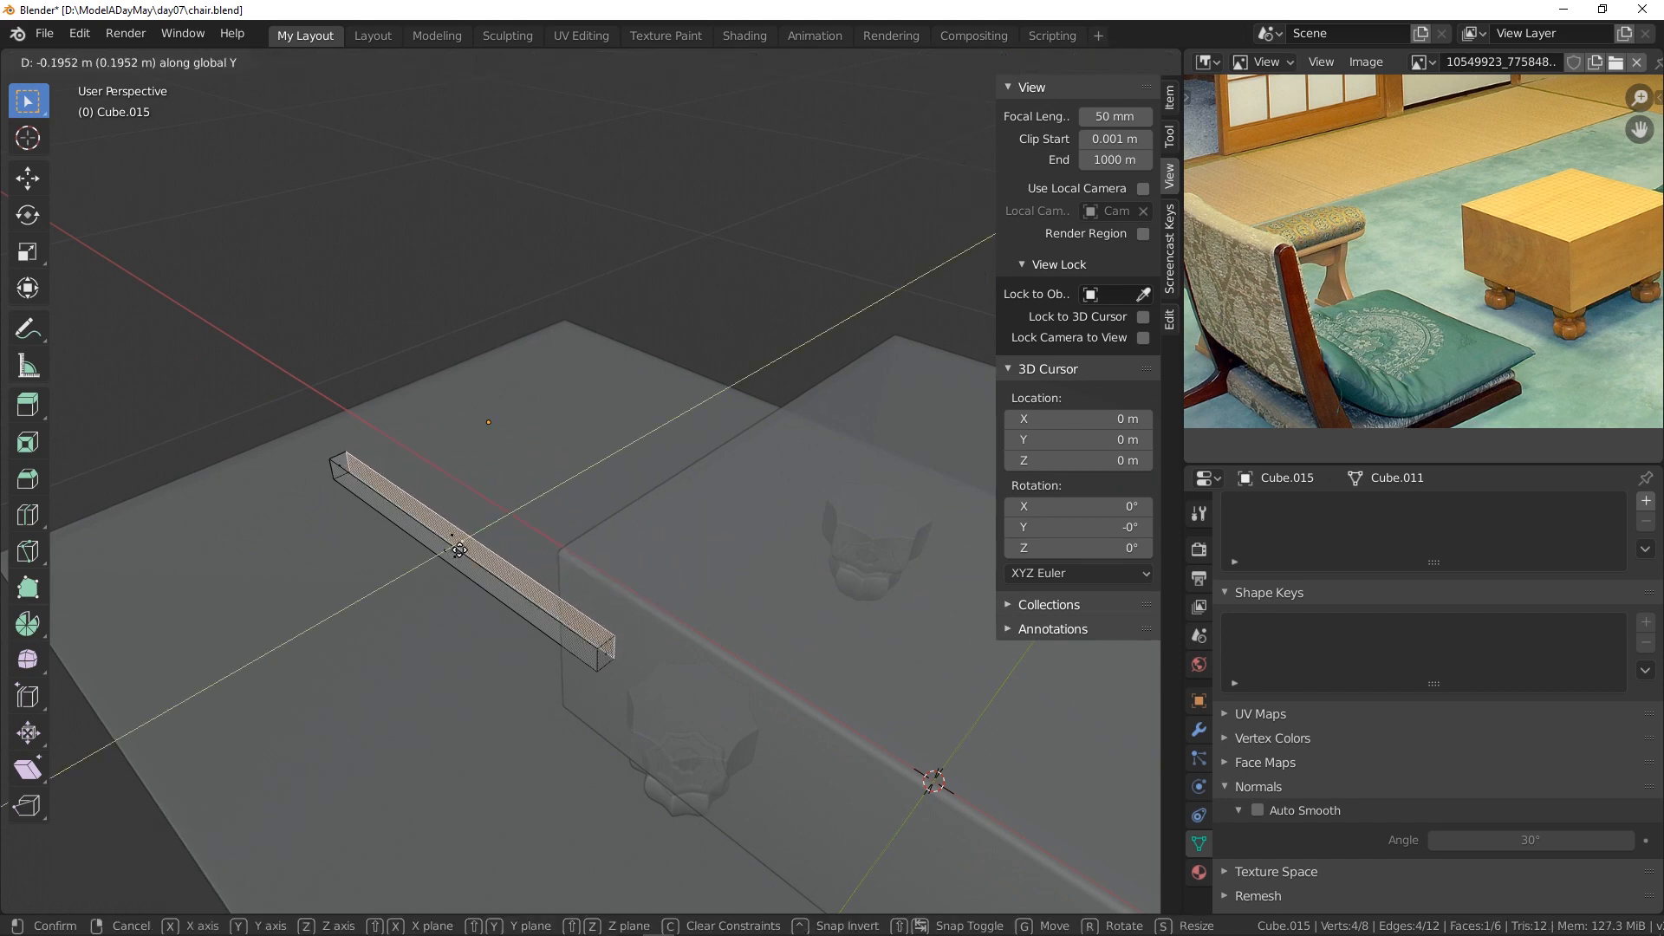
left_click(457, 550)
- Thin the bar by lowering its top face about 0.008 m along Z in front view
middle_click_drag(457, 550, 573, 558)
key("KP_1")
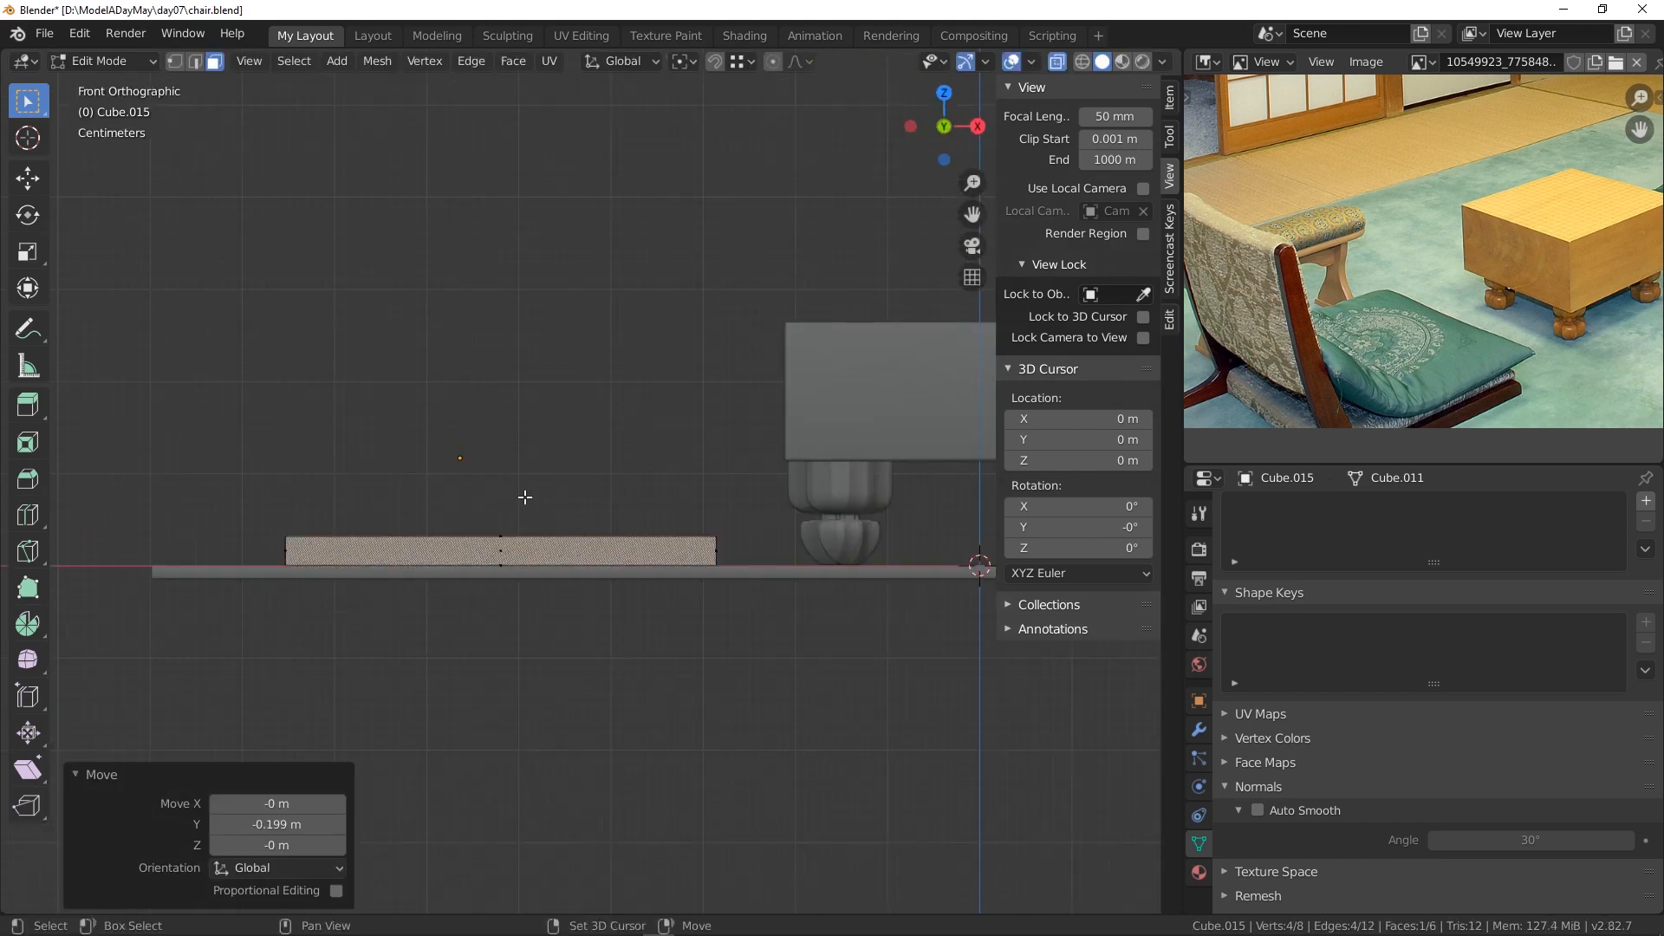
key("g")
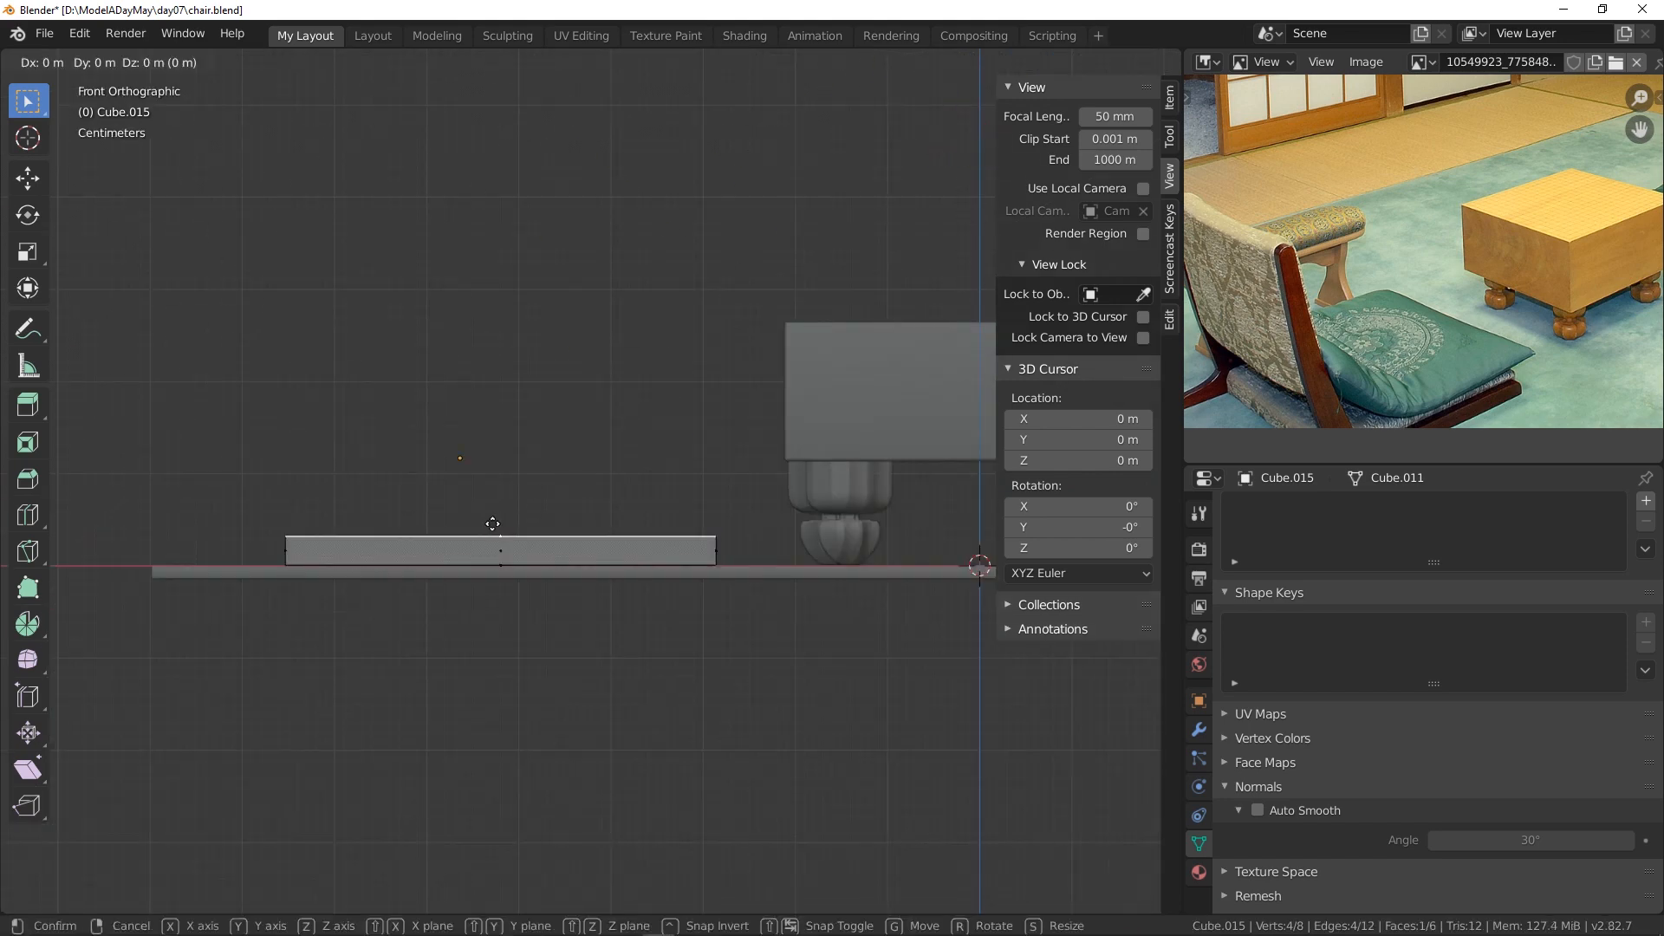
key("x")
key("z")
left_click(494, 531)
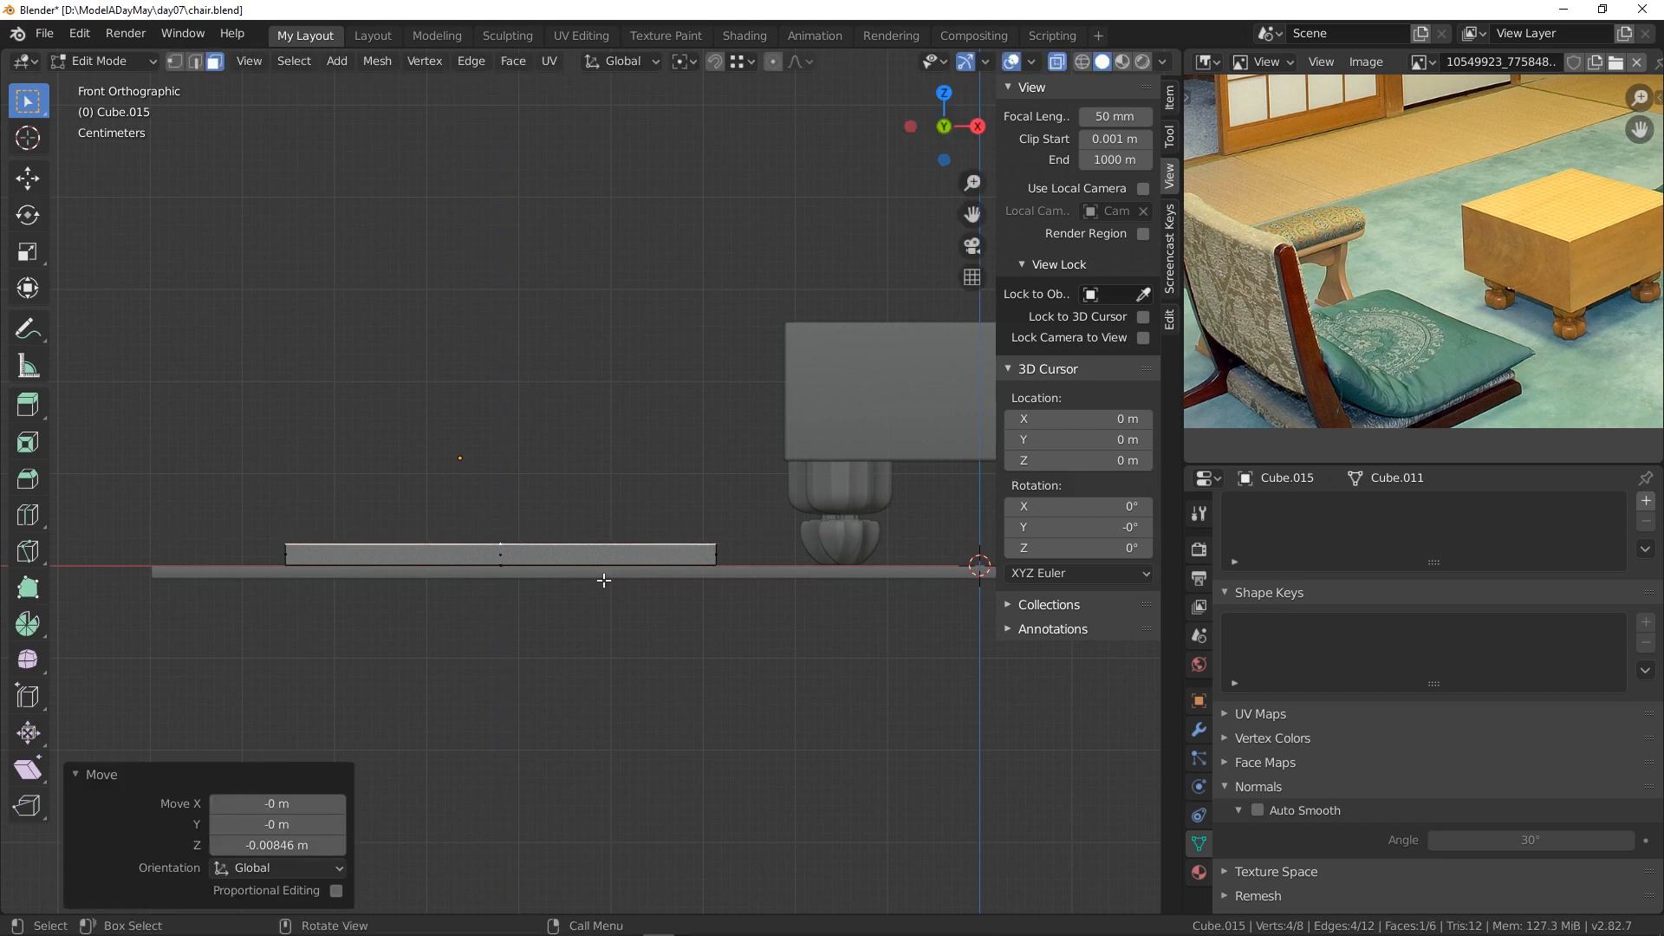
- Examine the chair's wooden side frame, backrest posts and floor runners closely in the reference photo
scroll(1421, 304, "up", 2)
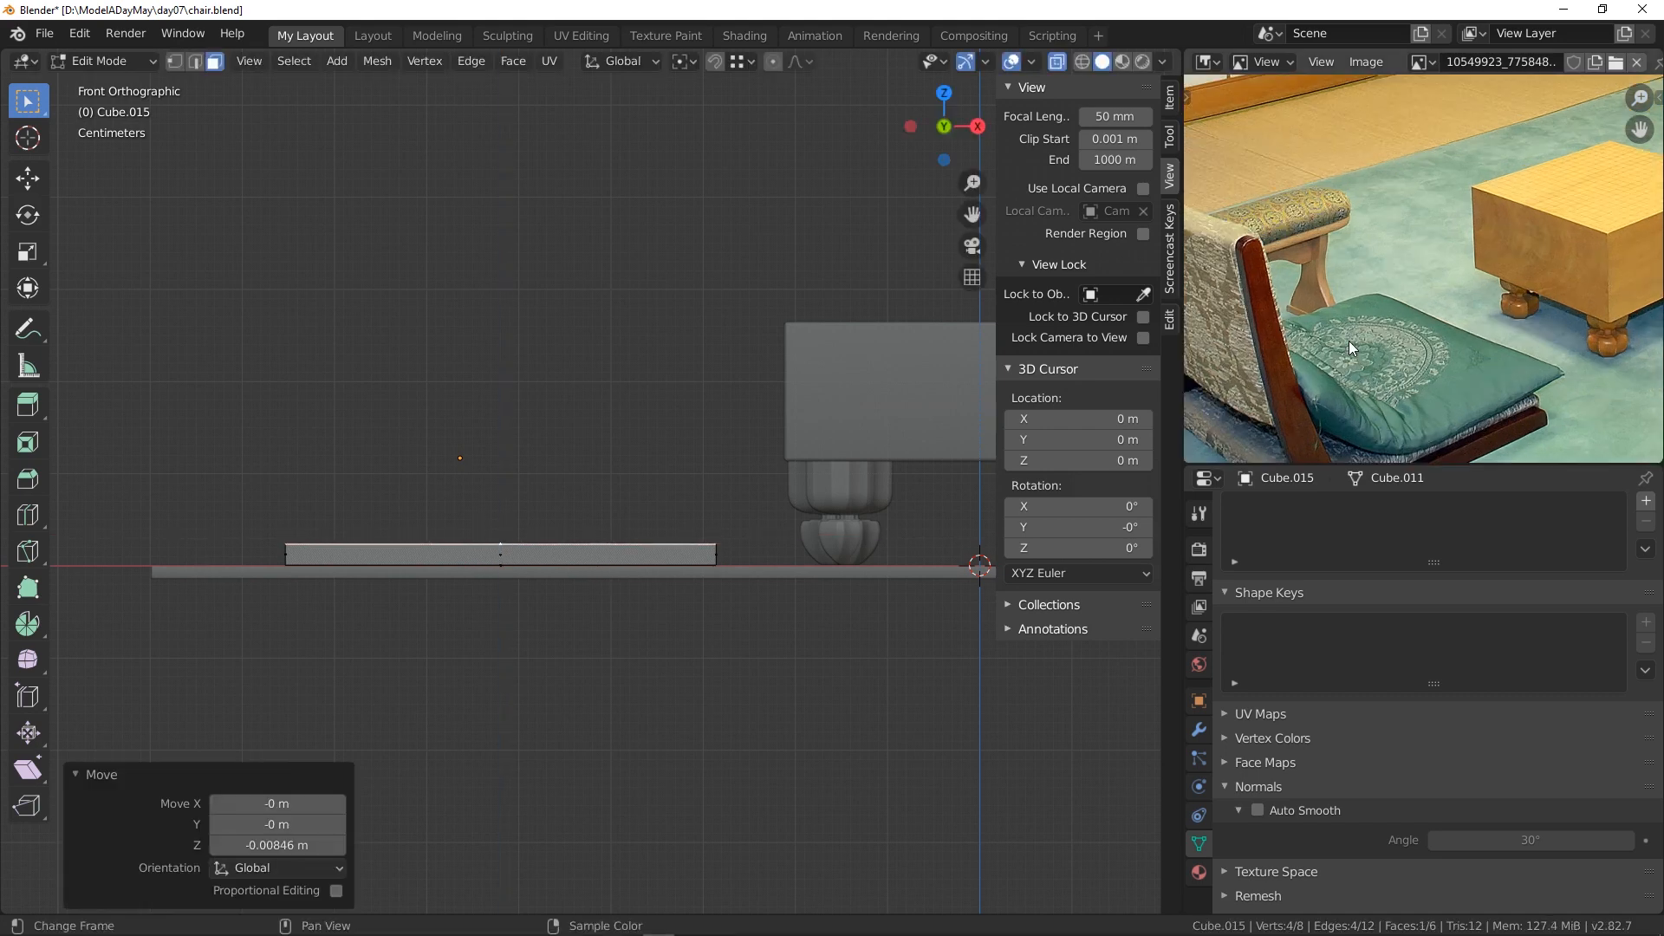
middle_click_drag(1348, 340, 1531, 200)
scroll(1329, 278, "up", 2)
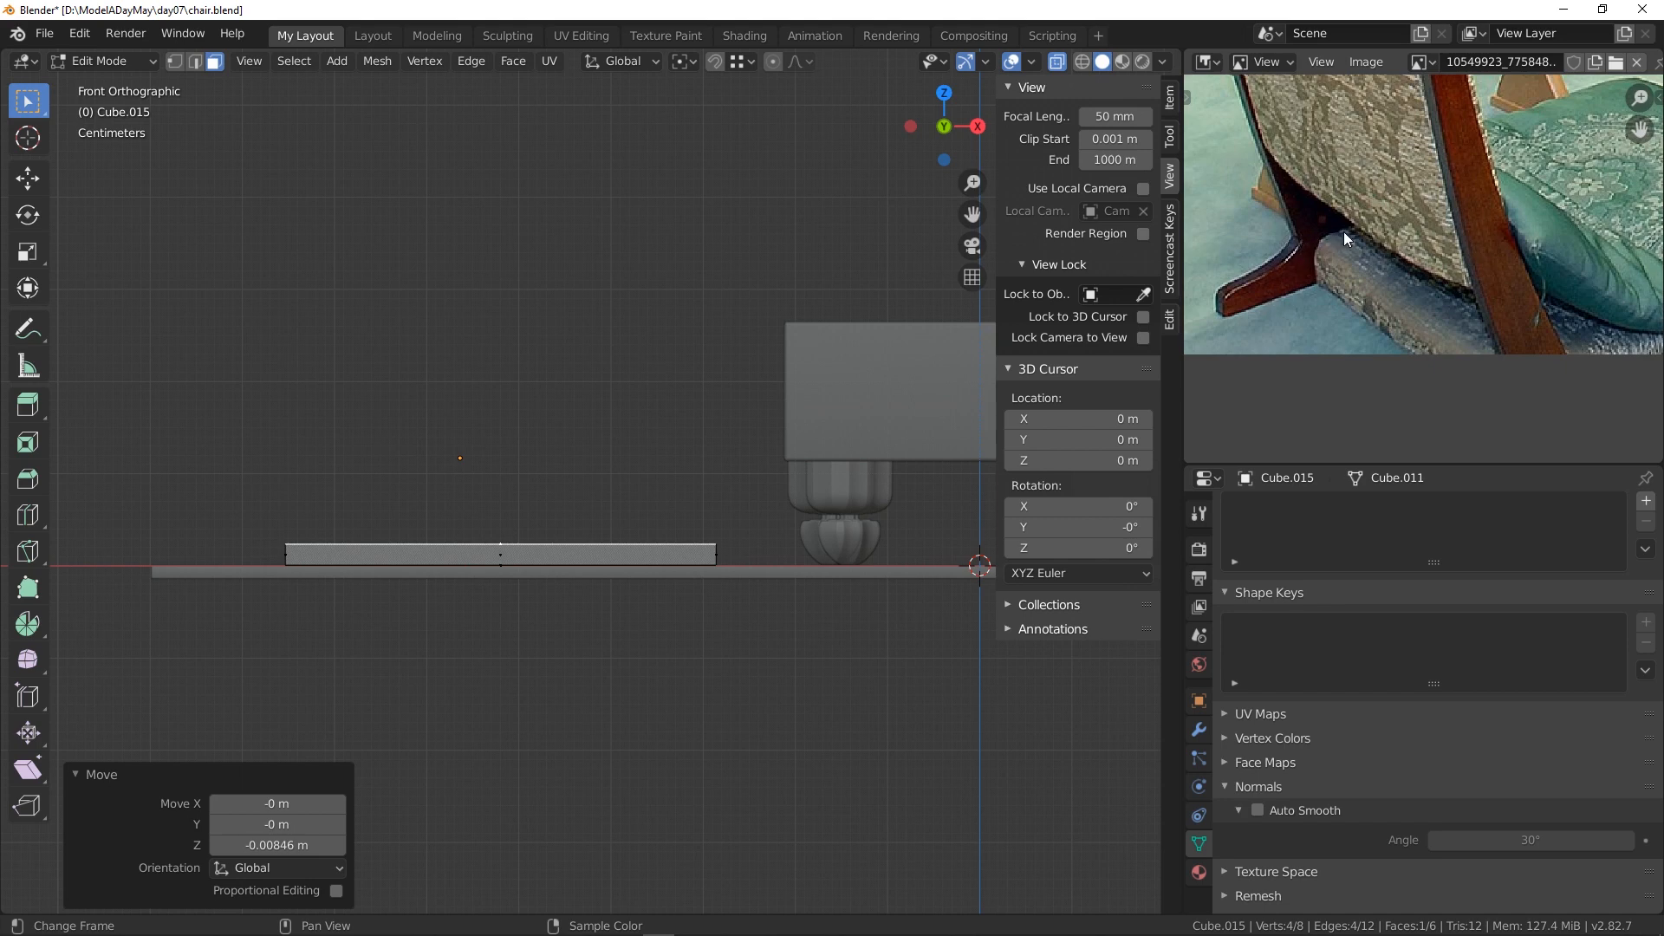
scroll(1331, 241, "down", 2)
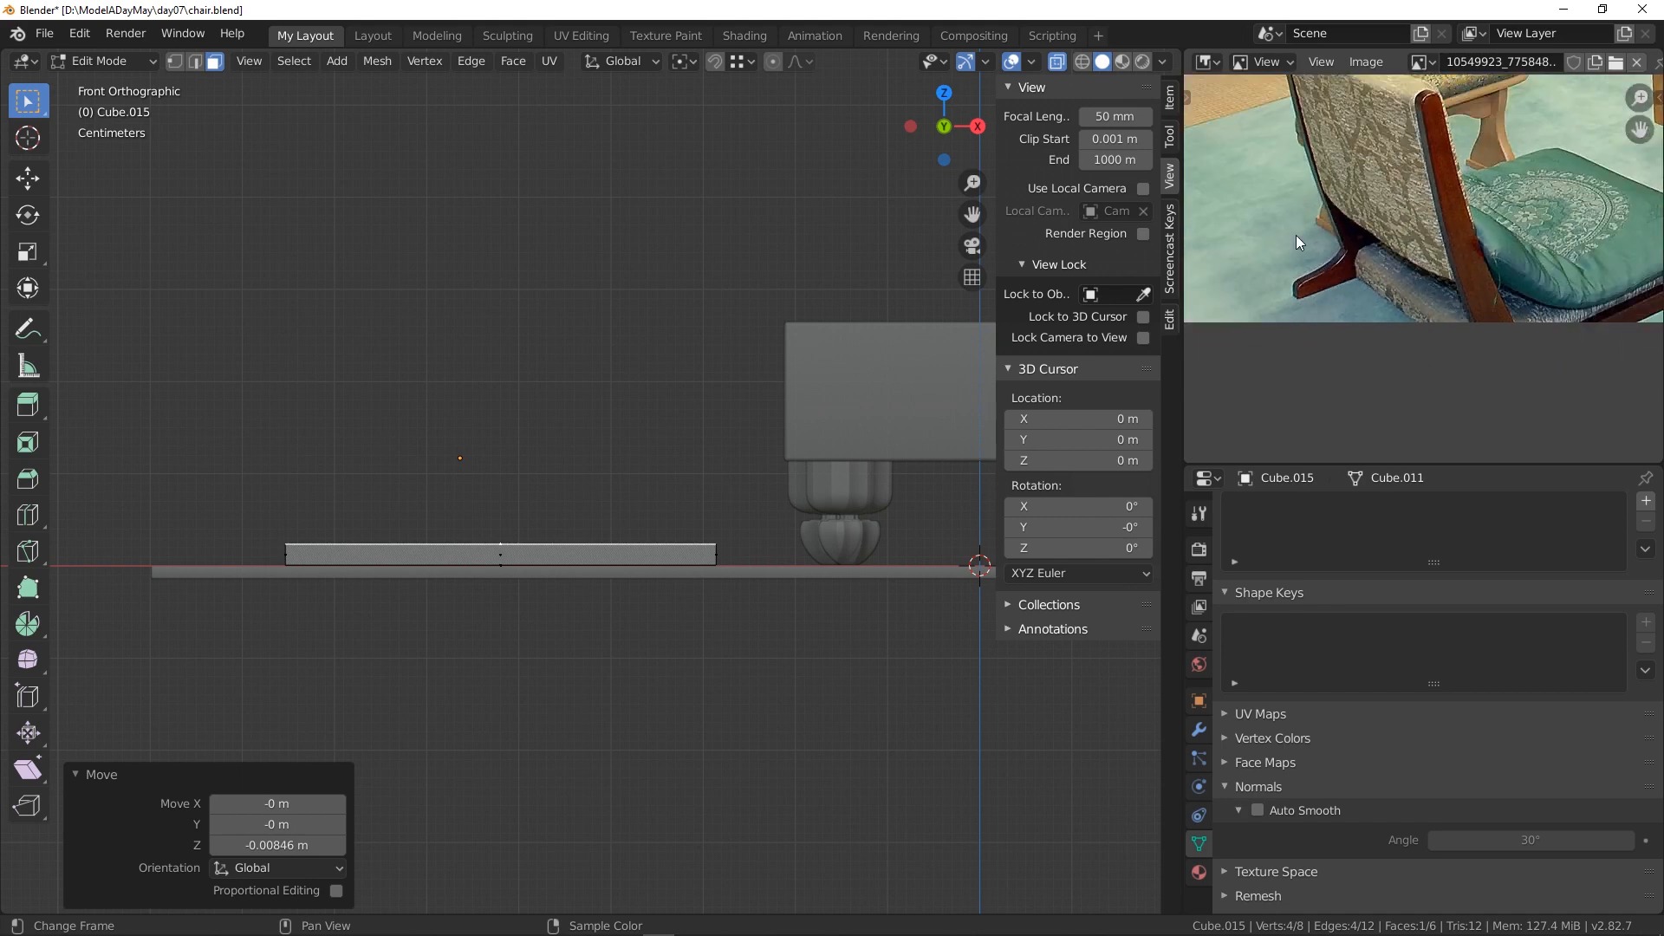
scroll(1396, 215, "down", 3)
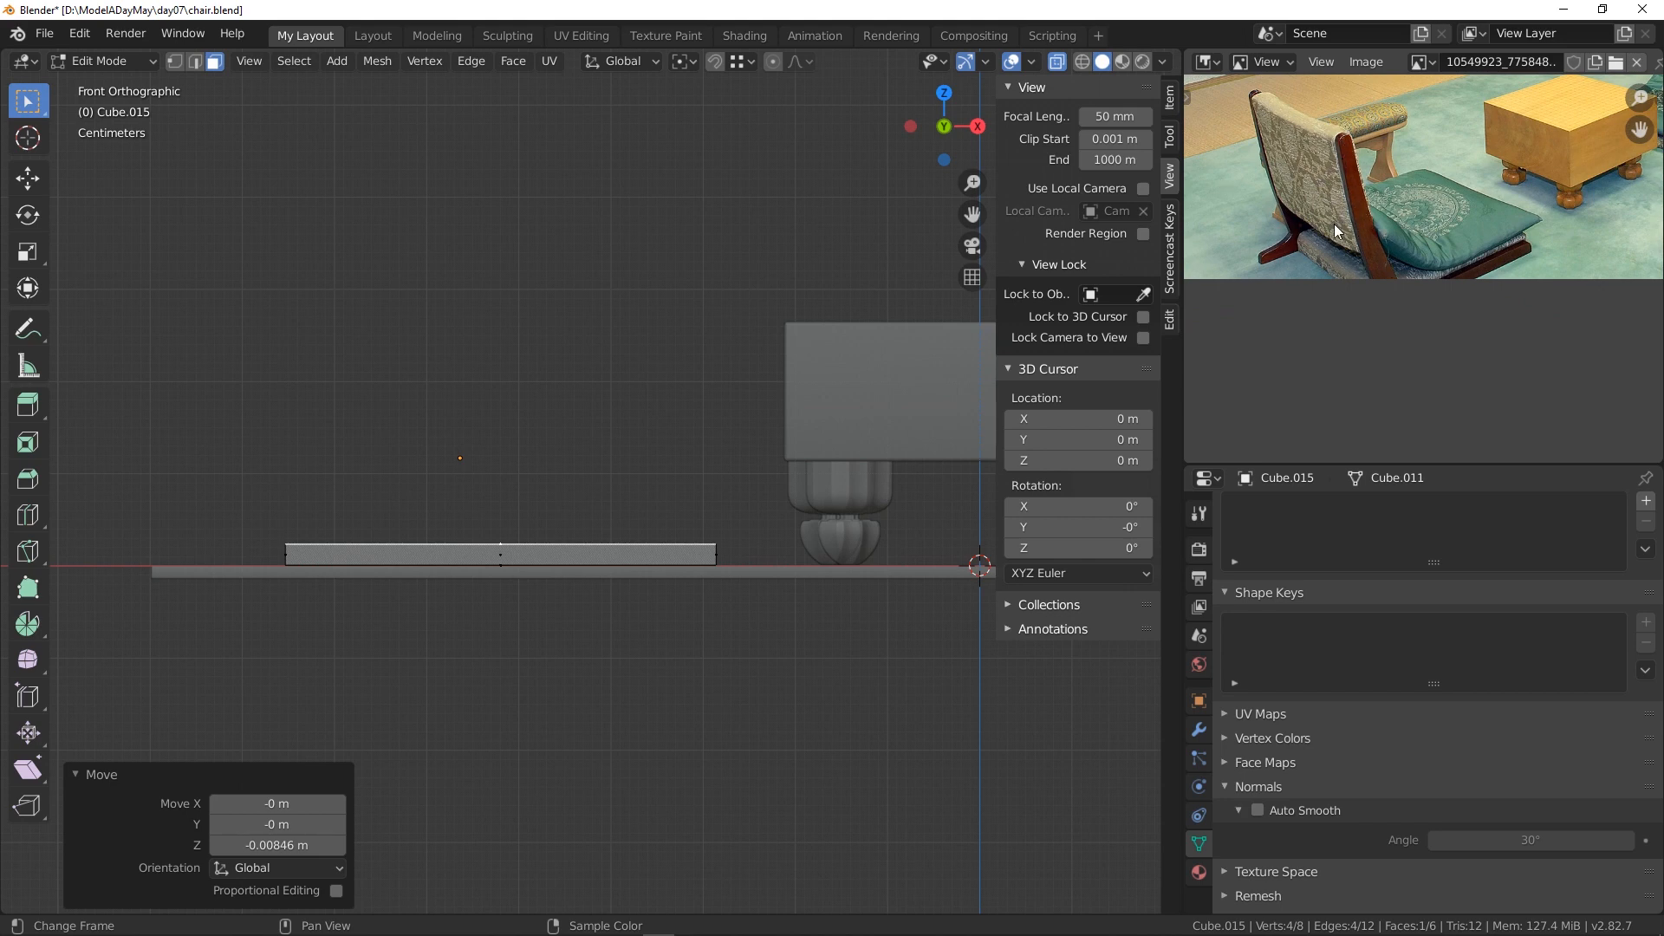
scroll(1334, 232, "up", 3)
scroll(1282, 182, "down", 2)
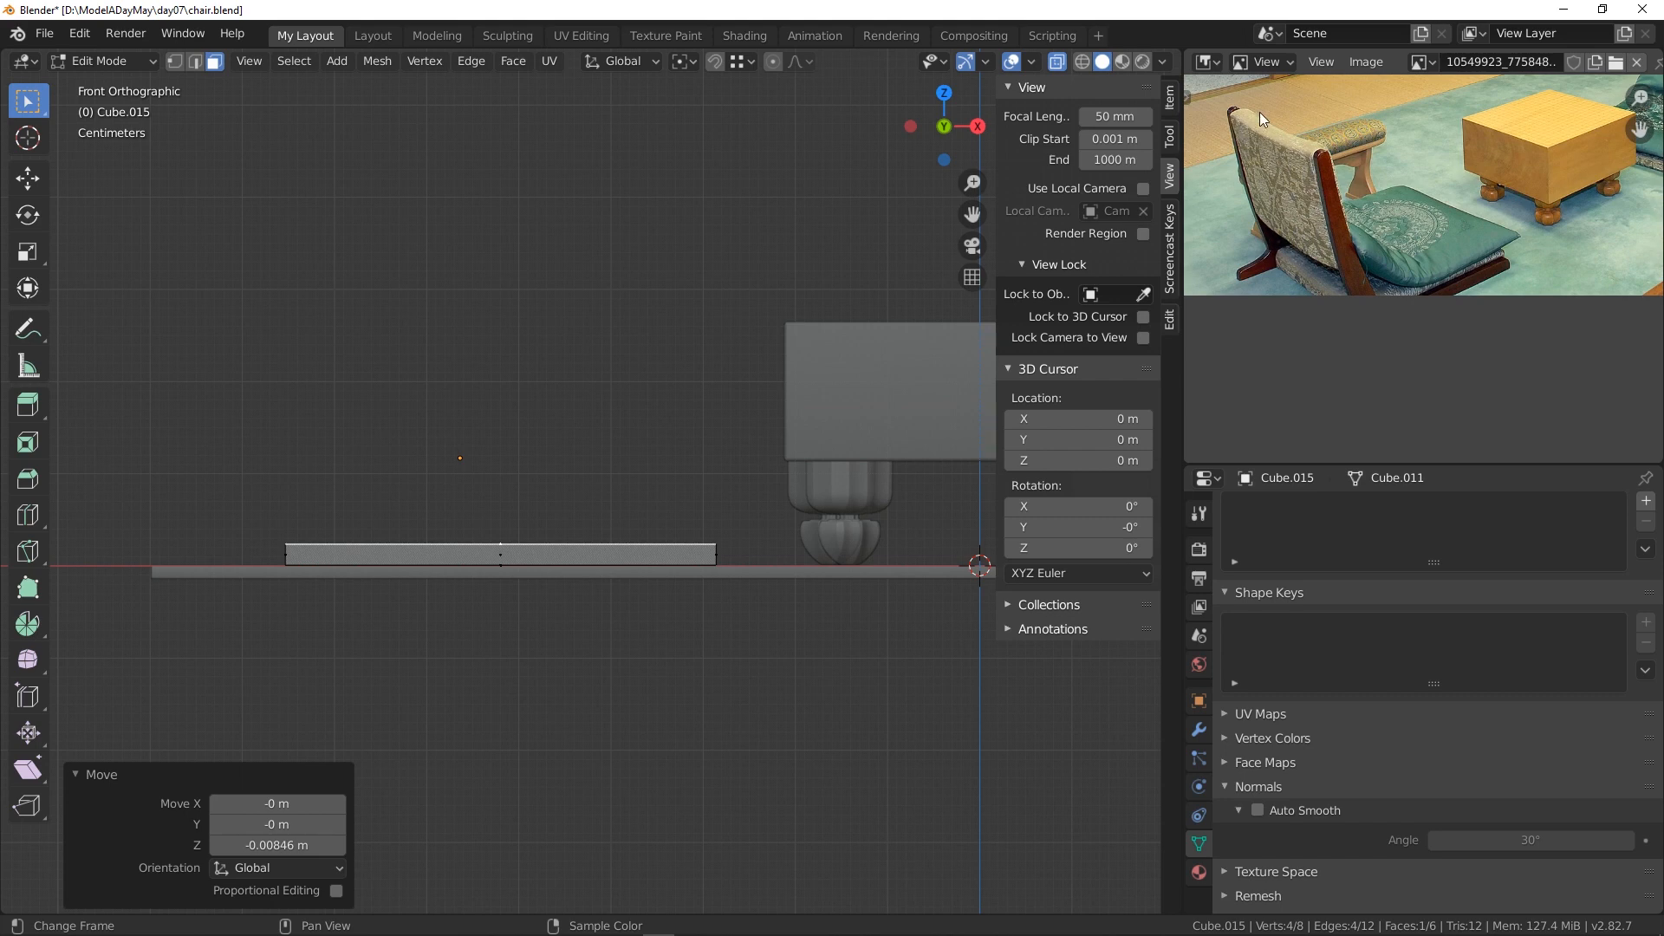
middle_click_drag(1390, 268, 1368, 184)
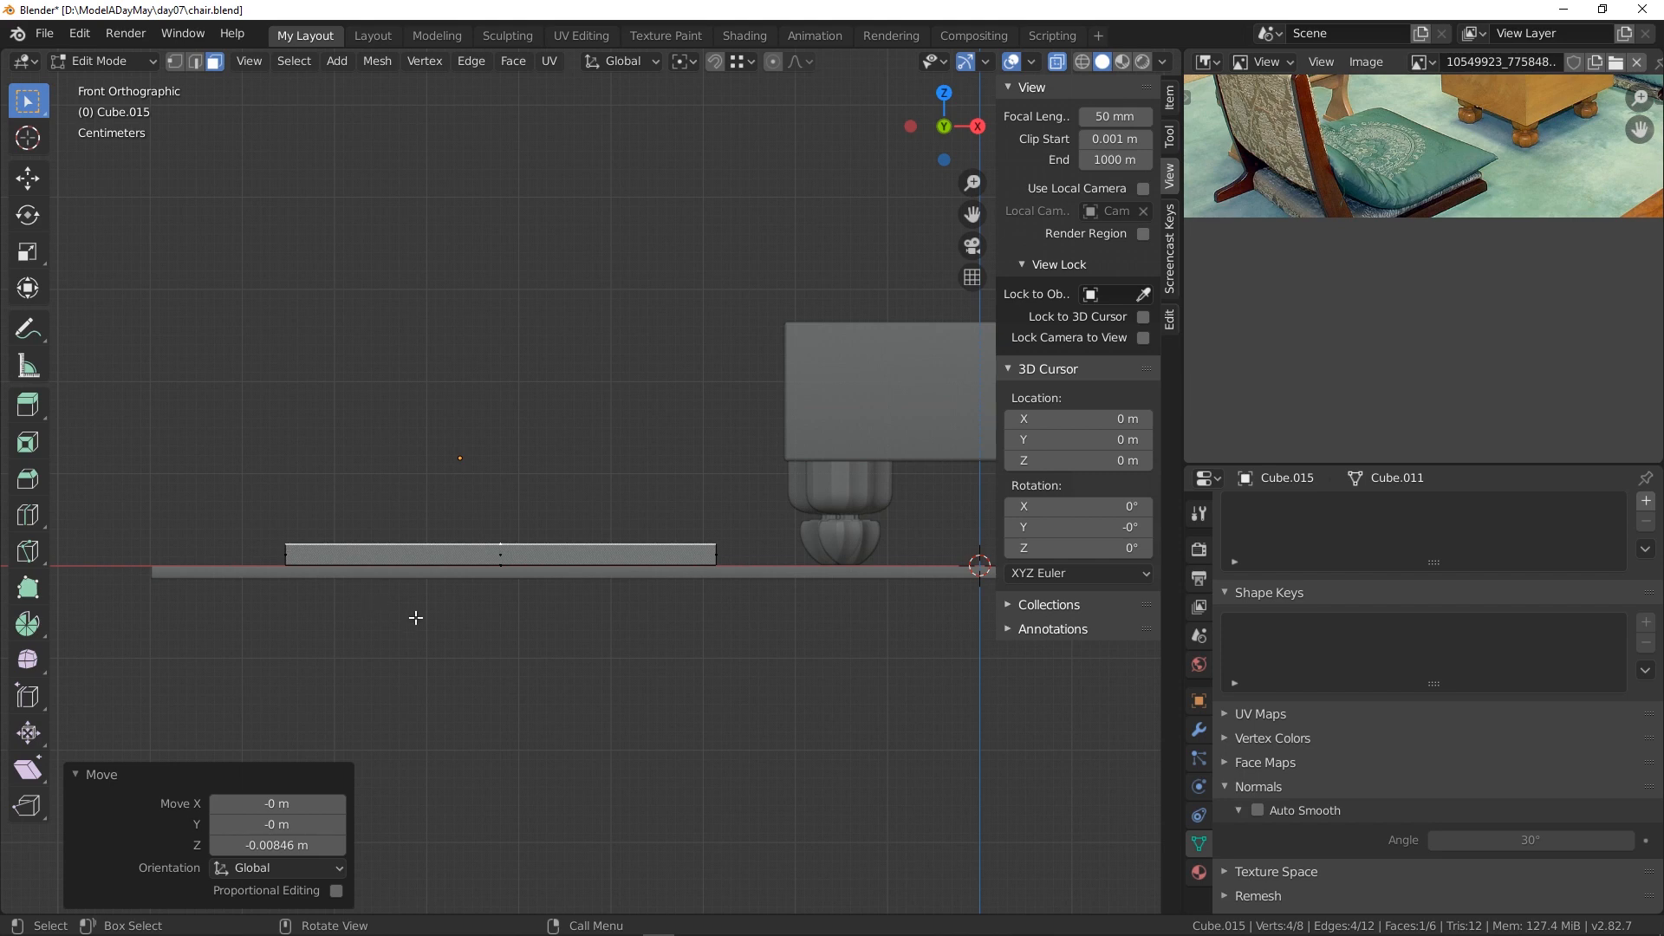
- Cut a vertical edge loop across the bar at slide factor 0.521 and bevel it with an offset of about 0.029 m
scroll(598, 527, "up", 2)
middle_click_drag(566, 541, 725, 508, "shift")
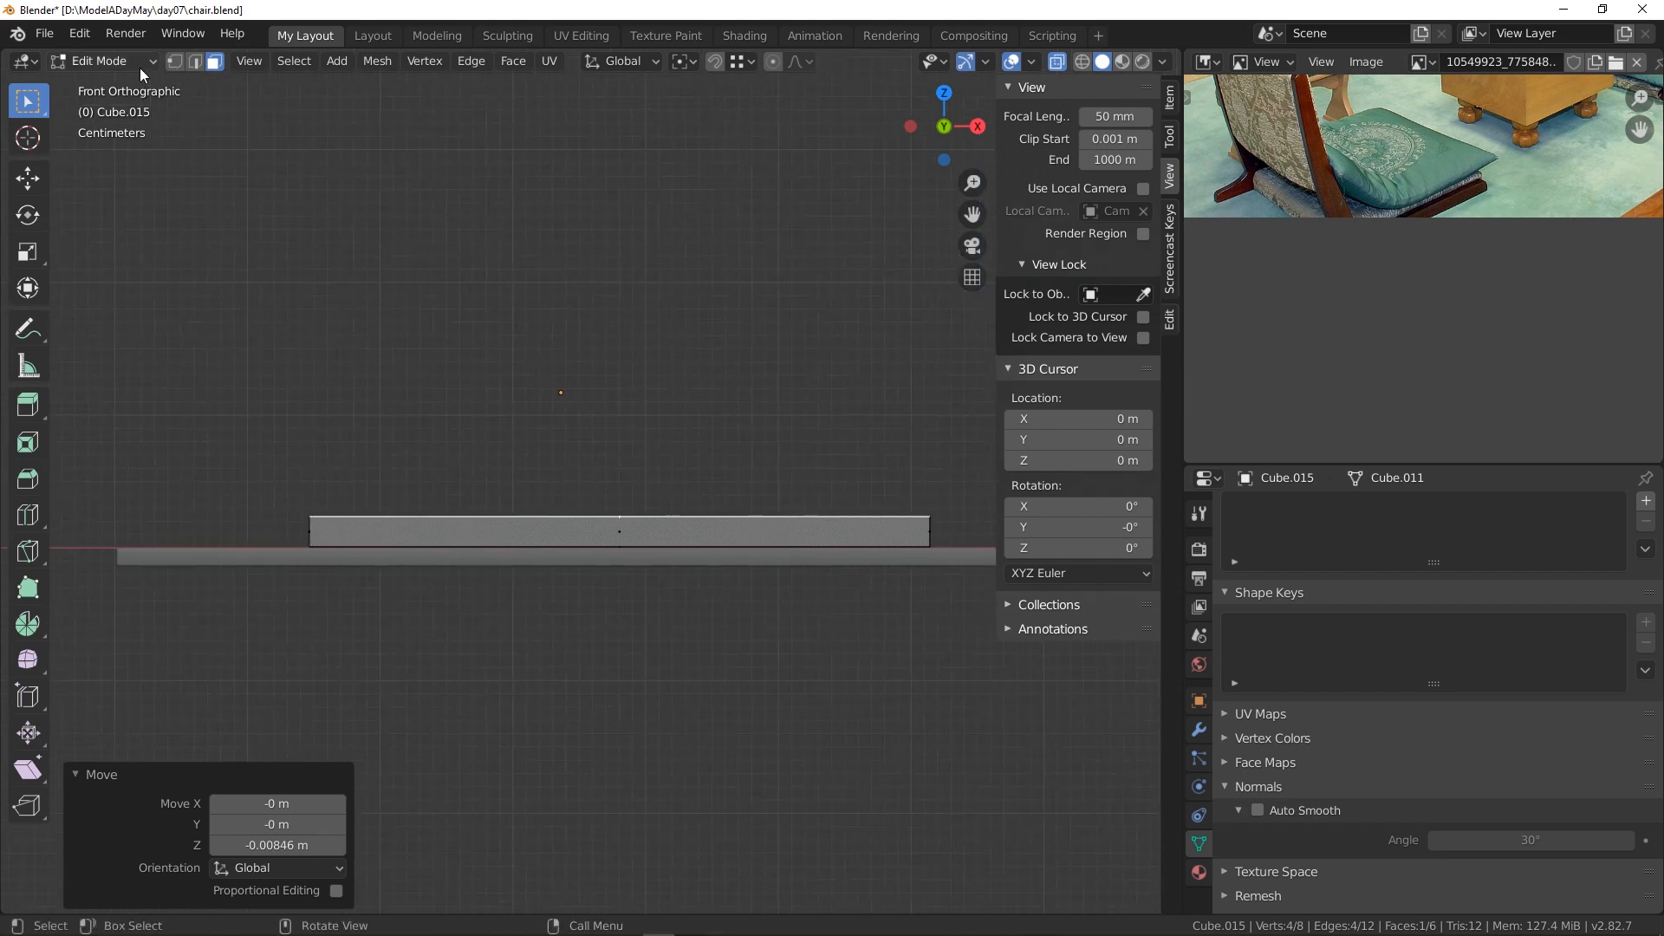
left_click(196, 63)
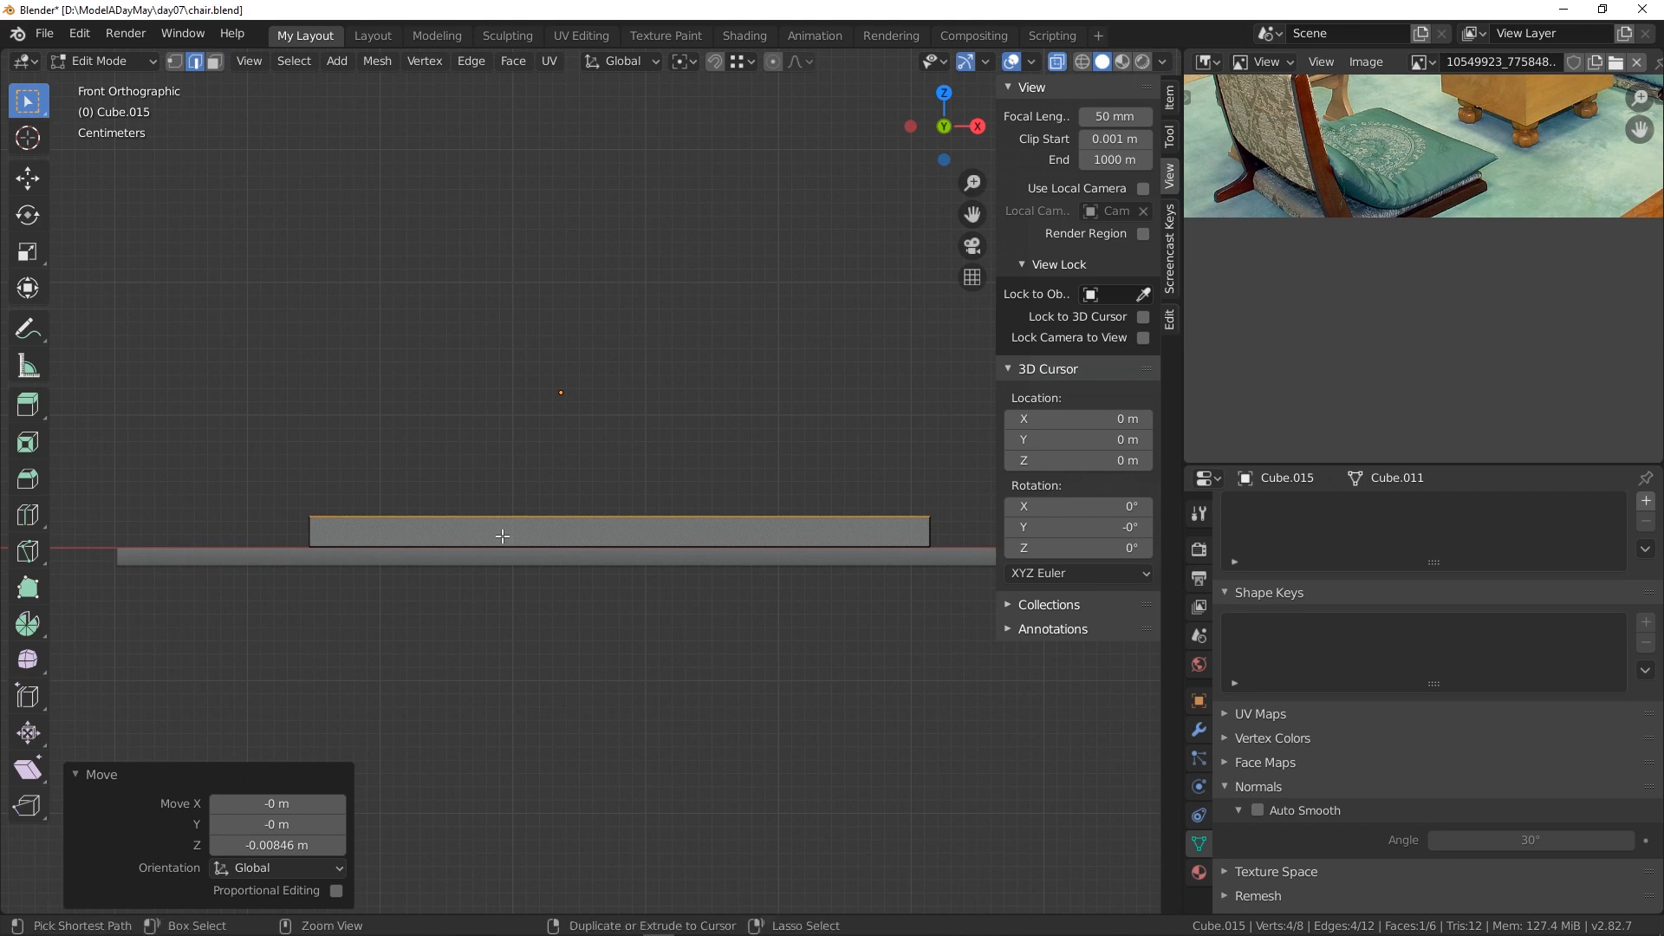
key("ctrl+r")
left_click(572, 532)
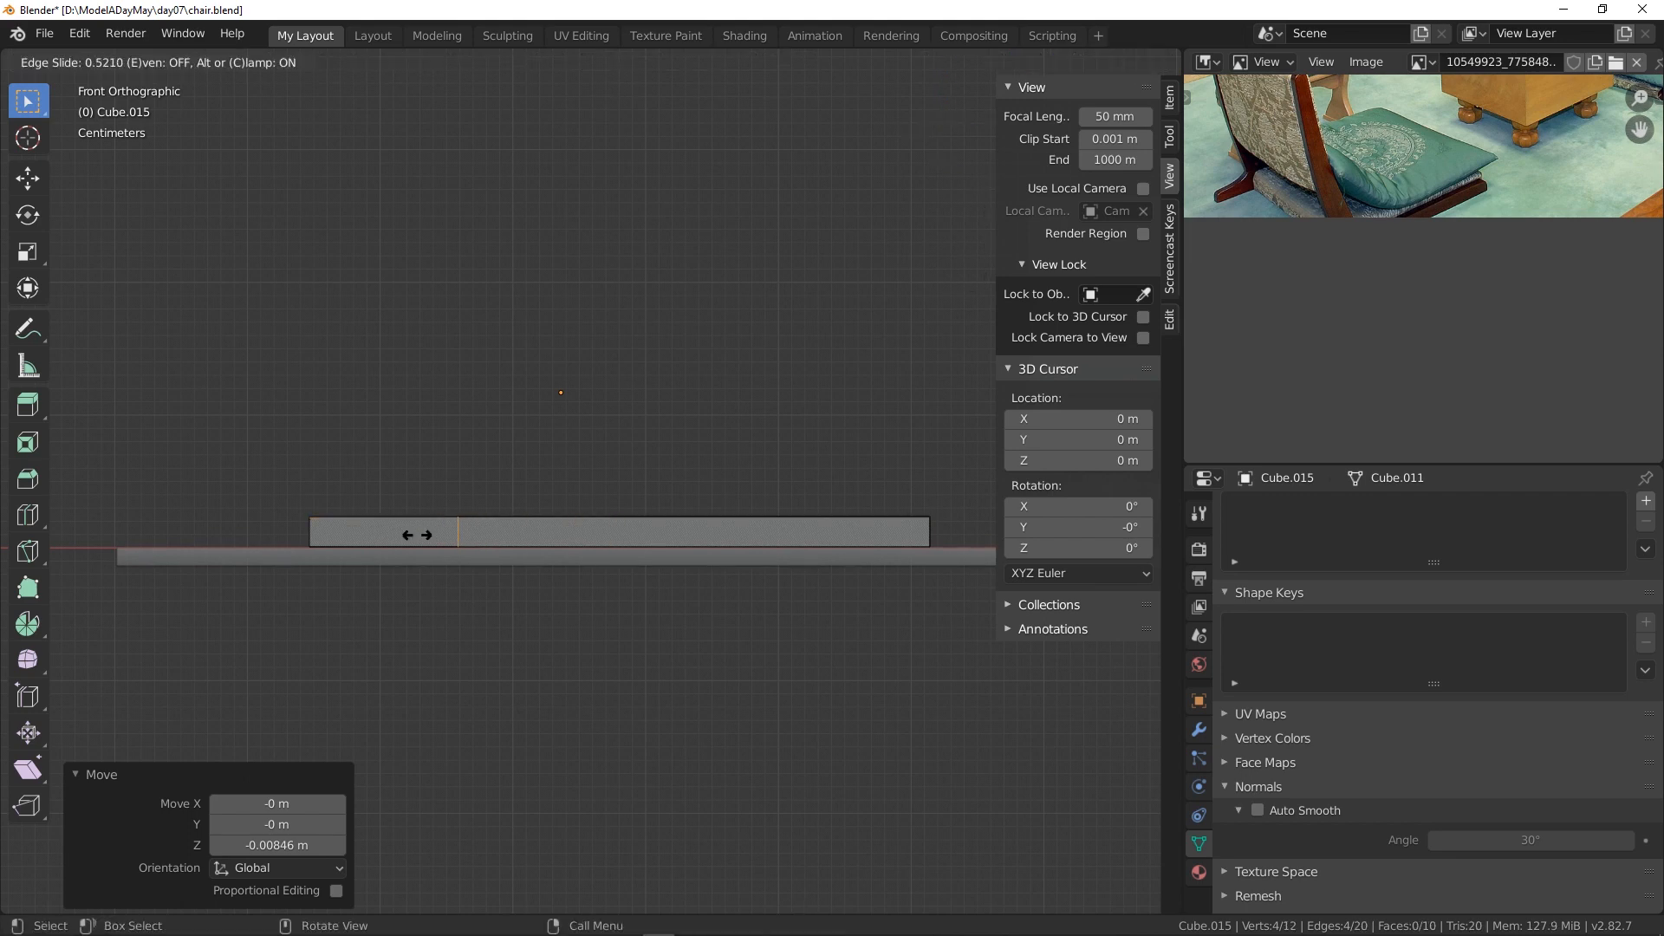
left_click(417, 536)
key("ctrl+b")
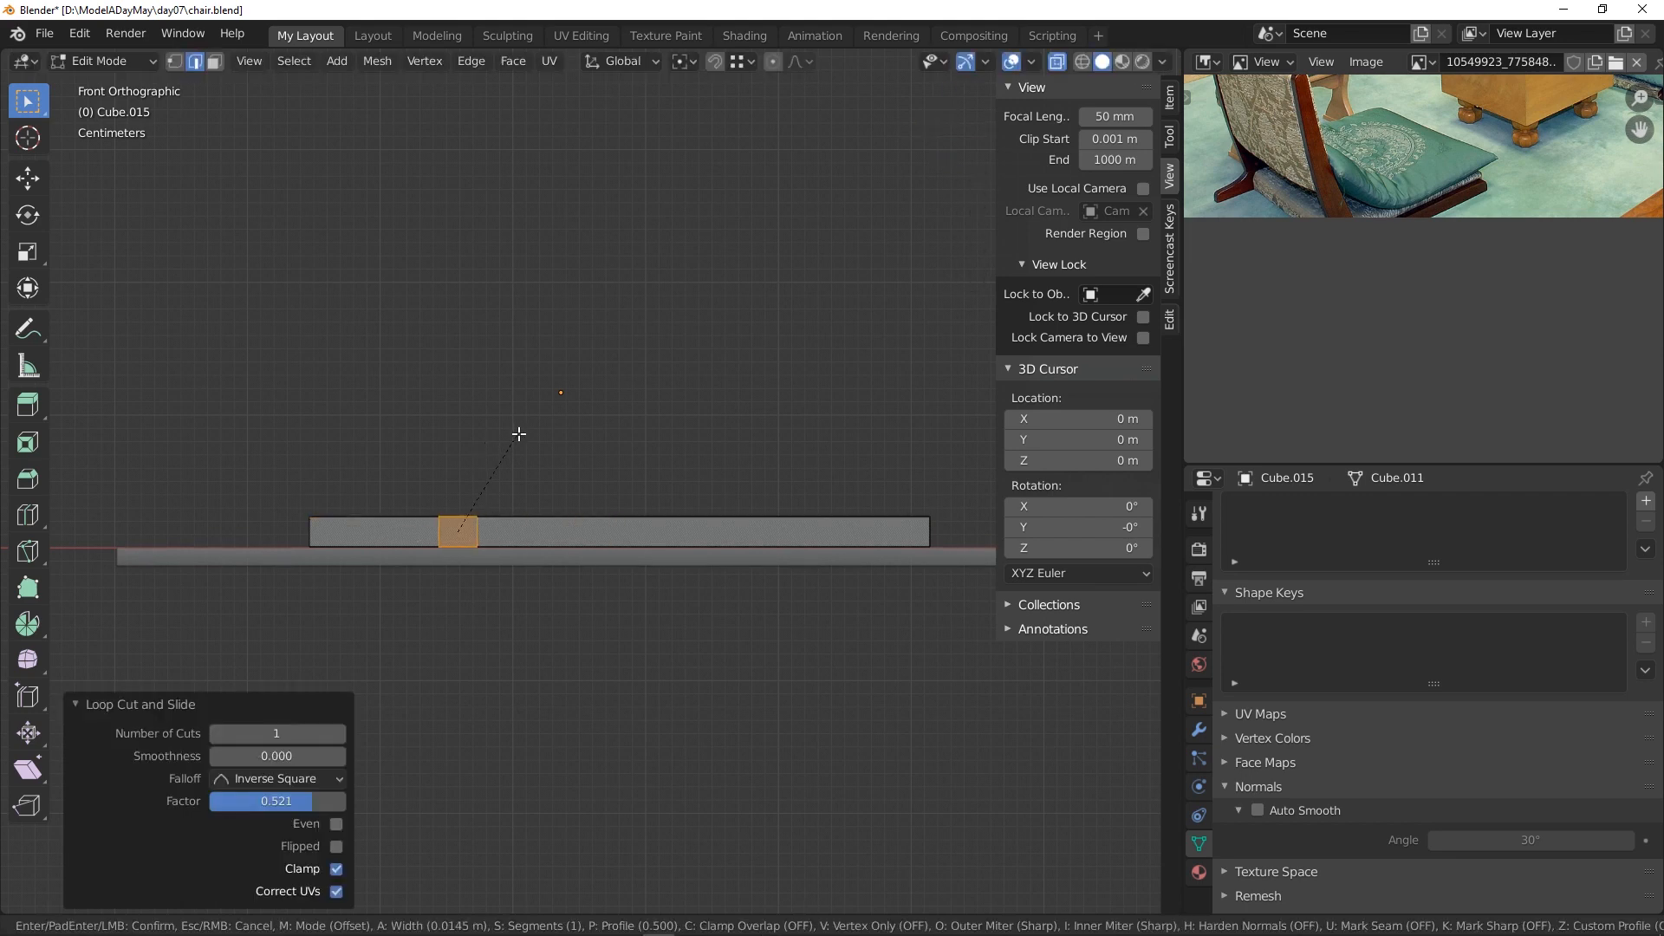
left_click(529, 417)
- Extrude the top face of the bar's narrow beveled section upward about 0.338 m to form the backrest post
middle_click_drag(468, 462, 471, 501)
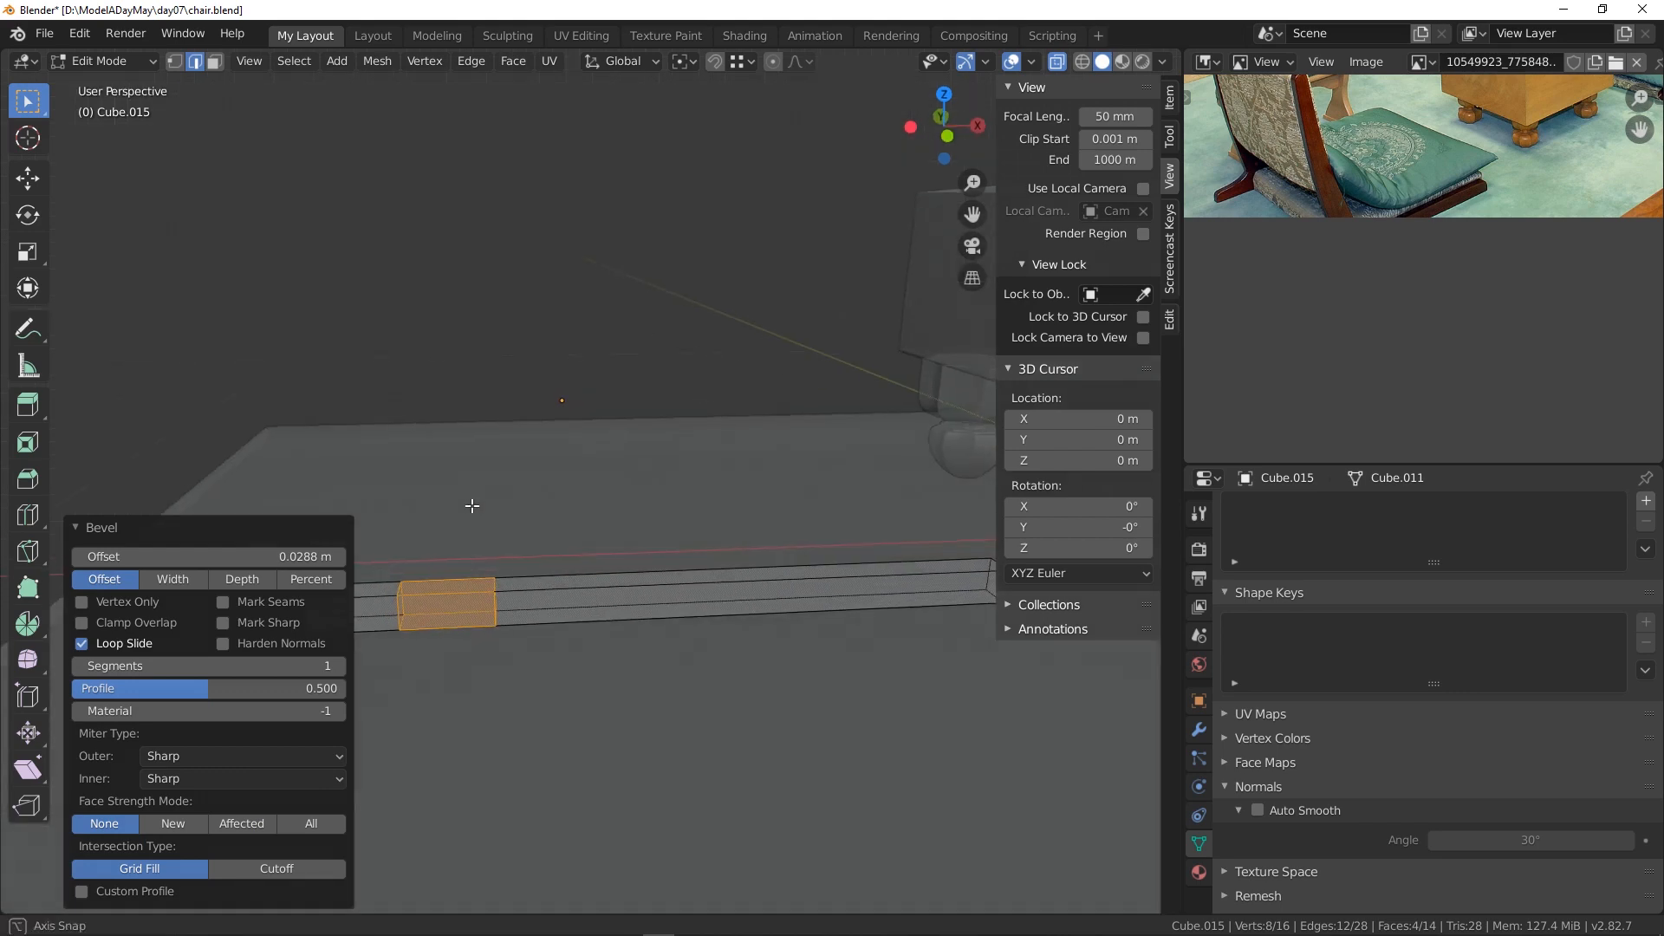
left_click(215, 62)
left_click(451, 588)
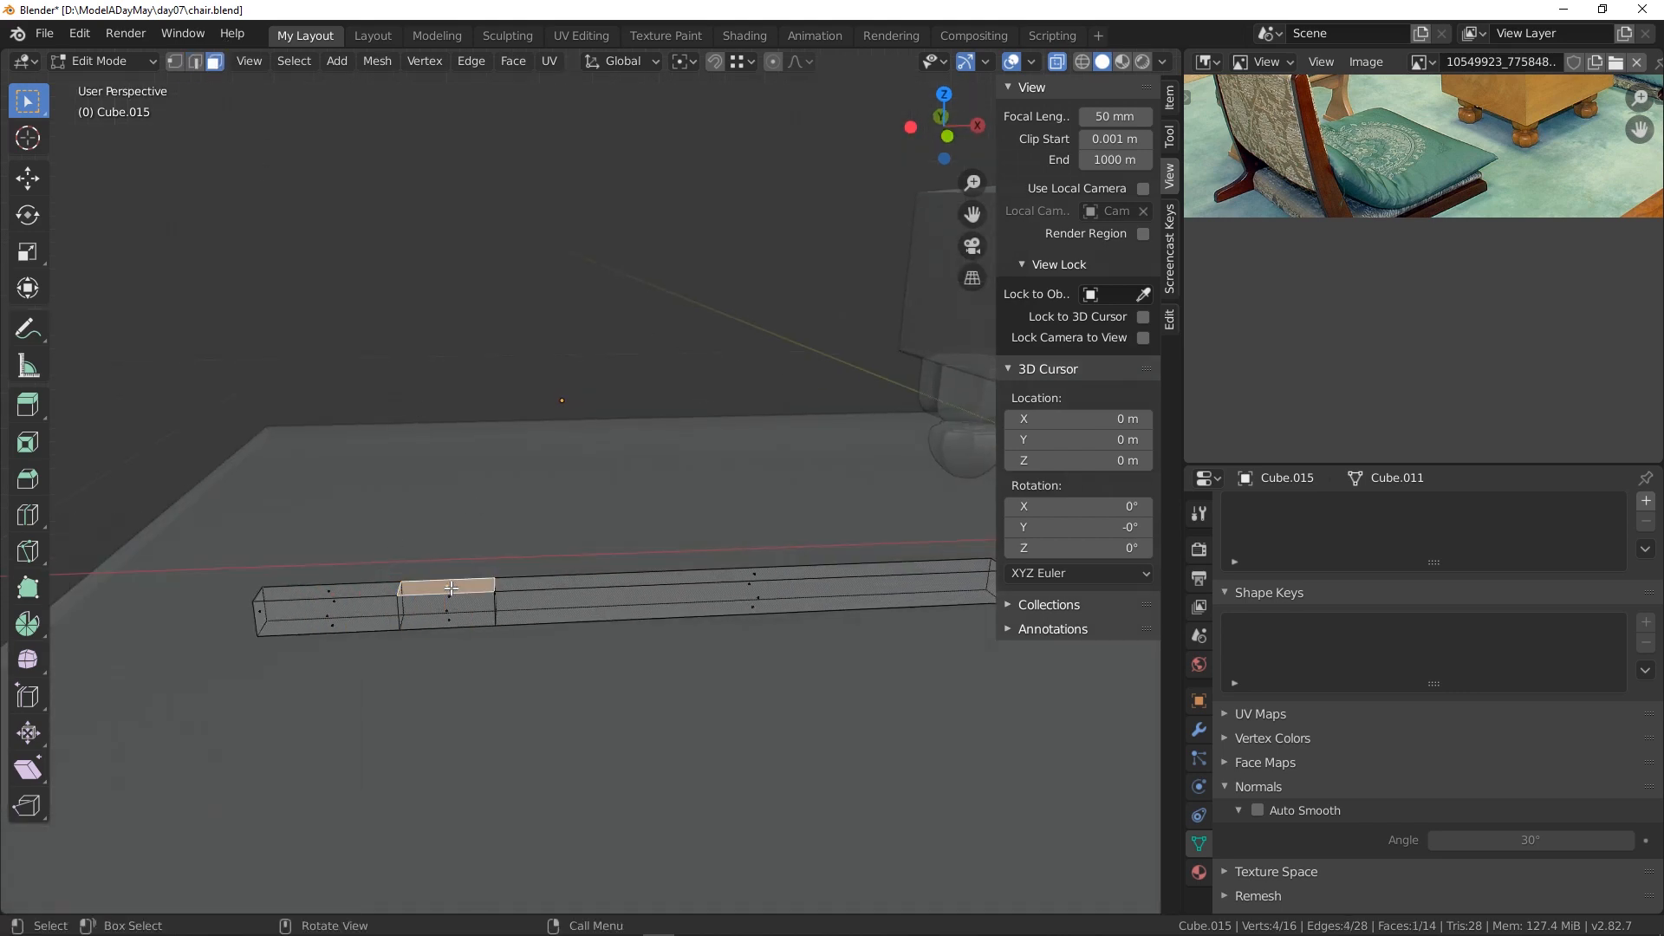
key("KP_1")
key("e")
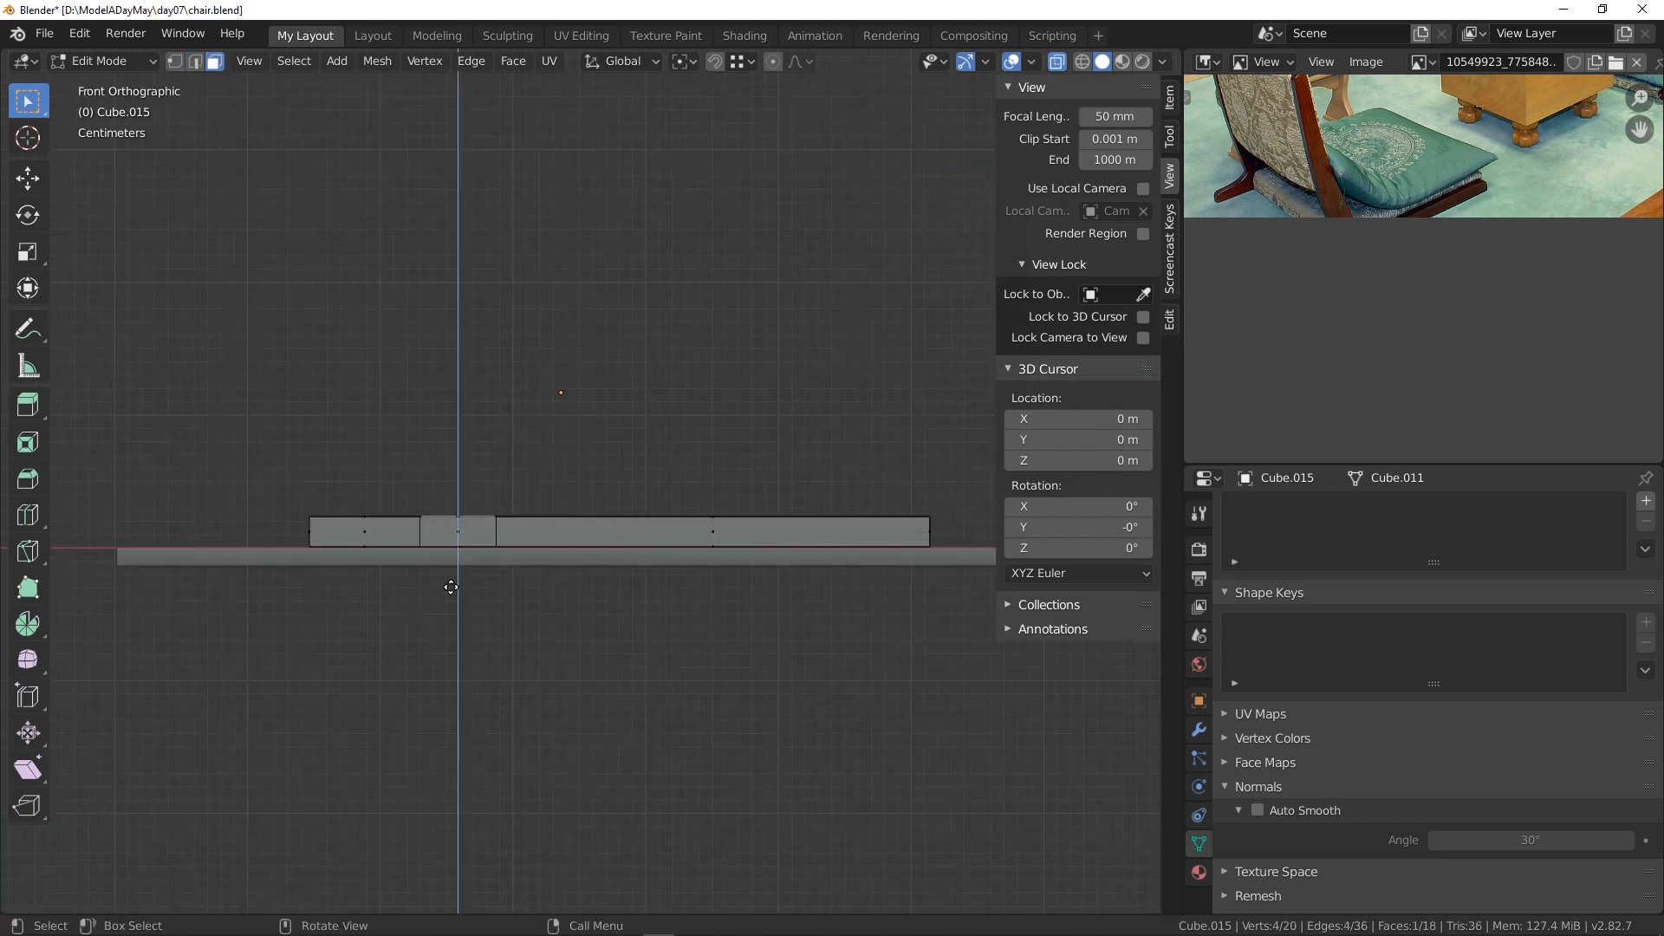
left_click(427, 138)
scroll(518, 211, "down", 3)
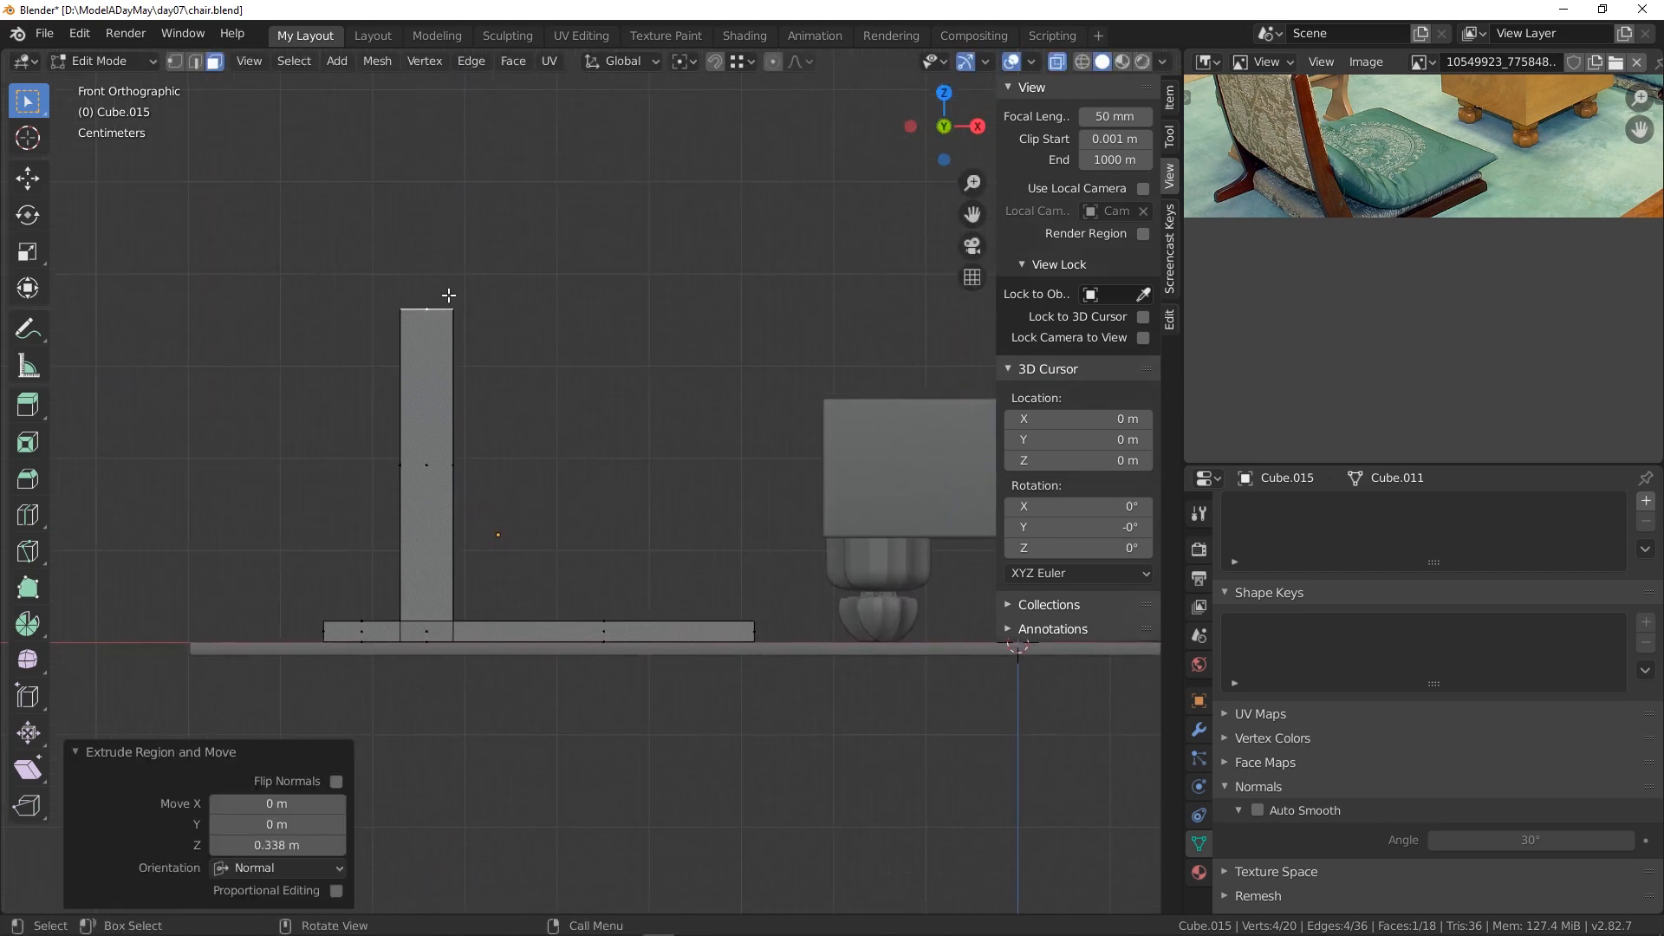
- Raise the post's top face about 0.054 m along Z and lean it back about -0.065 m along X
key("g")
key("z")
left_click(456, 260)
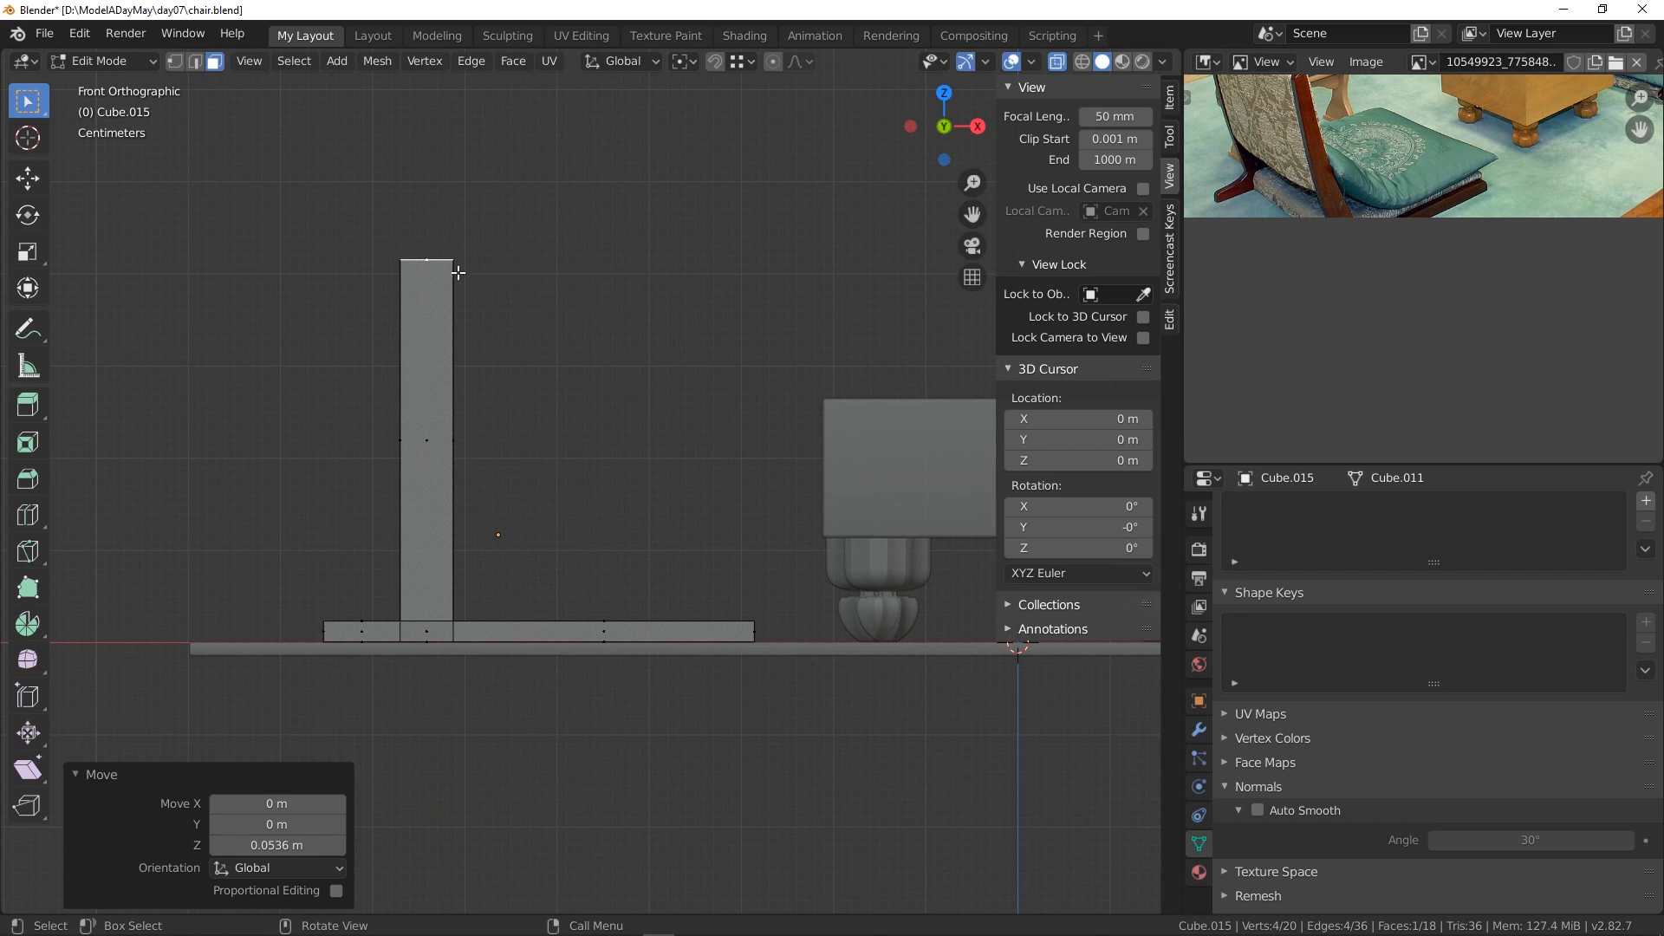
key("g")
key("x")
left_click(398, 273)
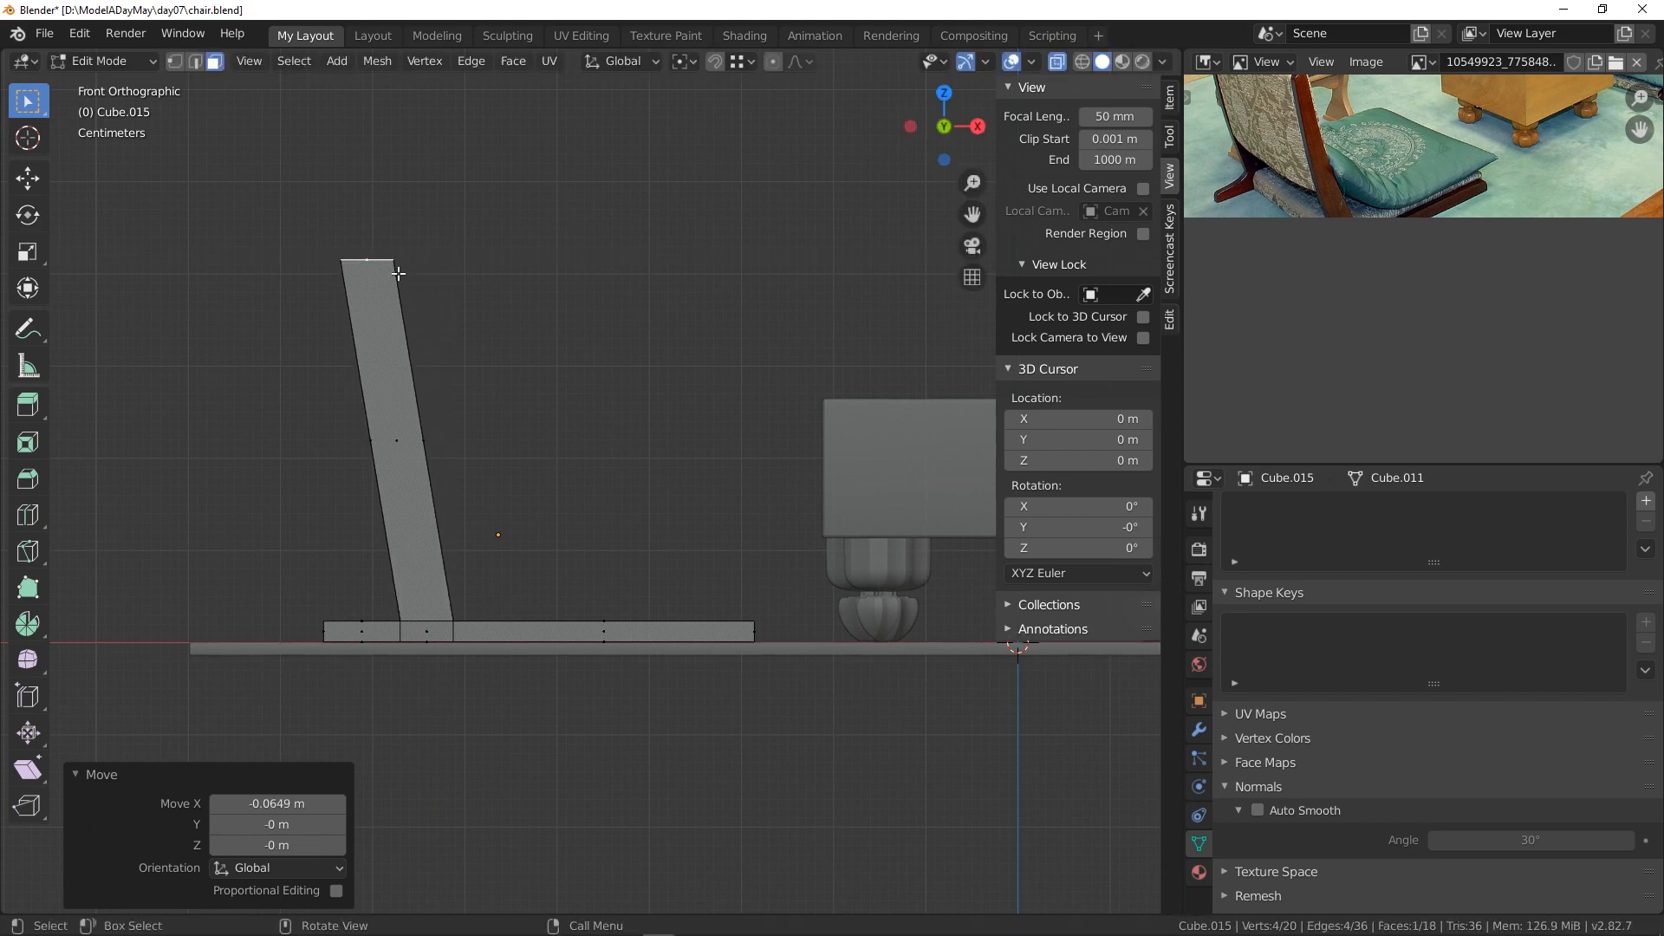
- Taper the post by scaling its top face to about 0.396 along local X
key("g")
key("x")
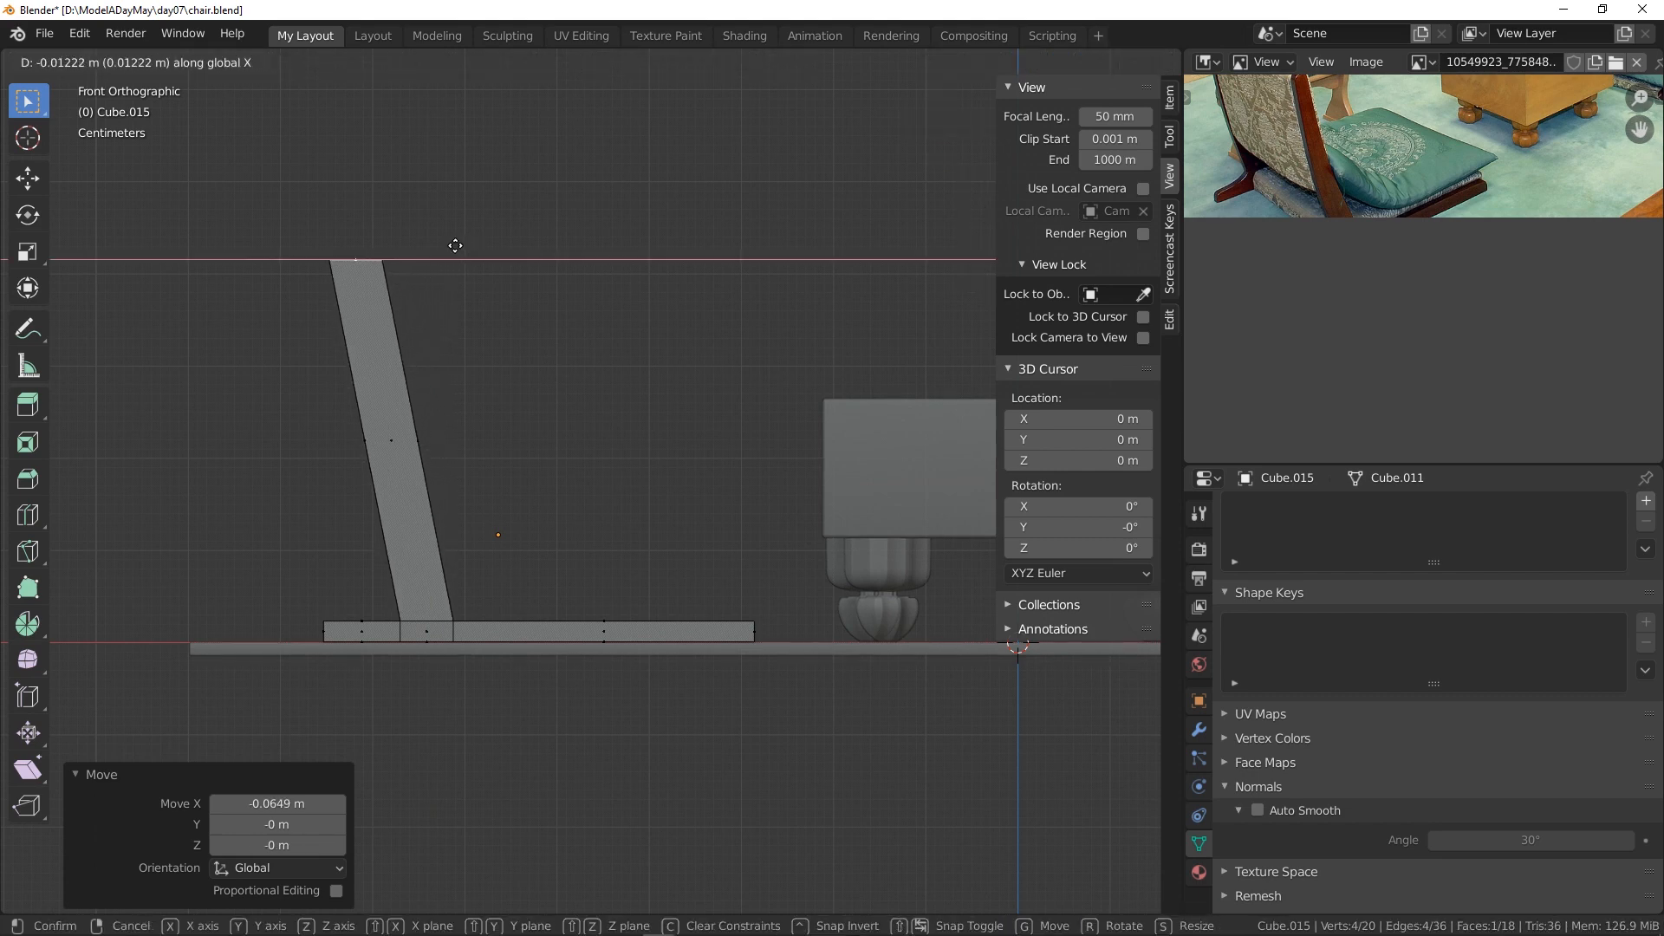
key("s")
key("x")
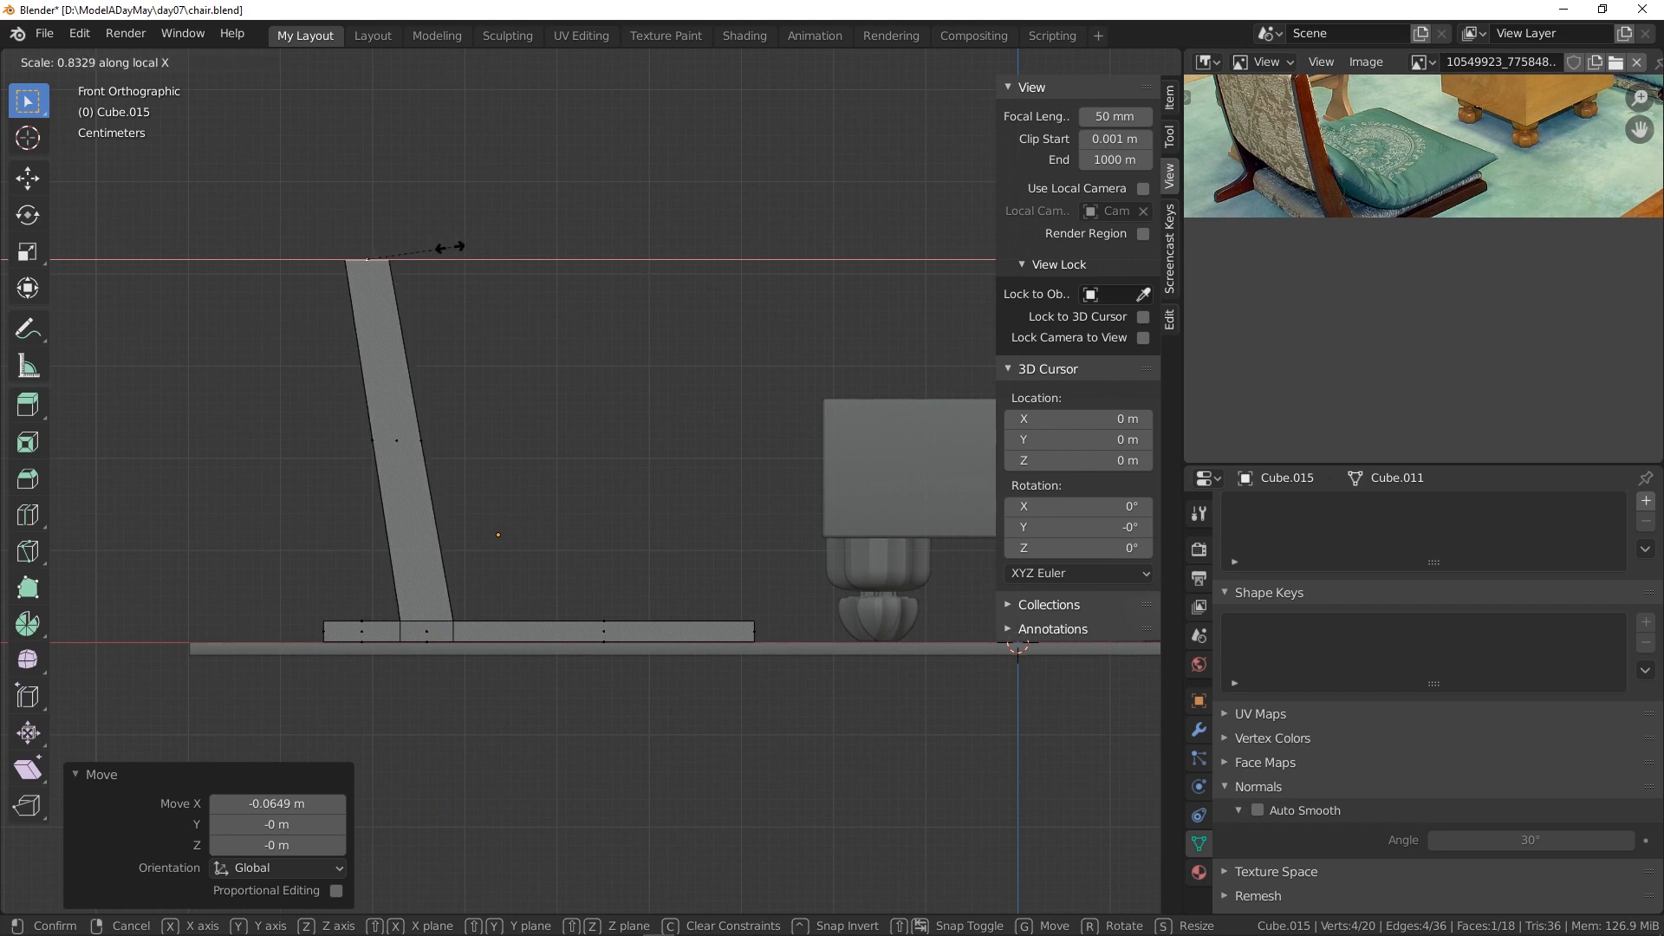
left_click(405, 252)
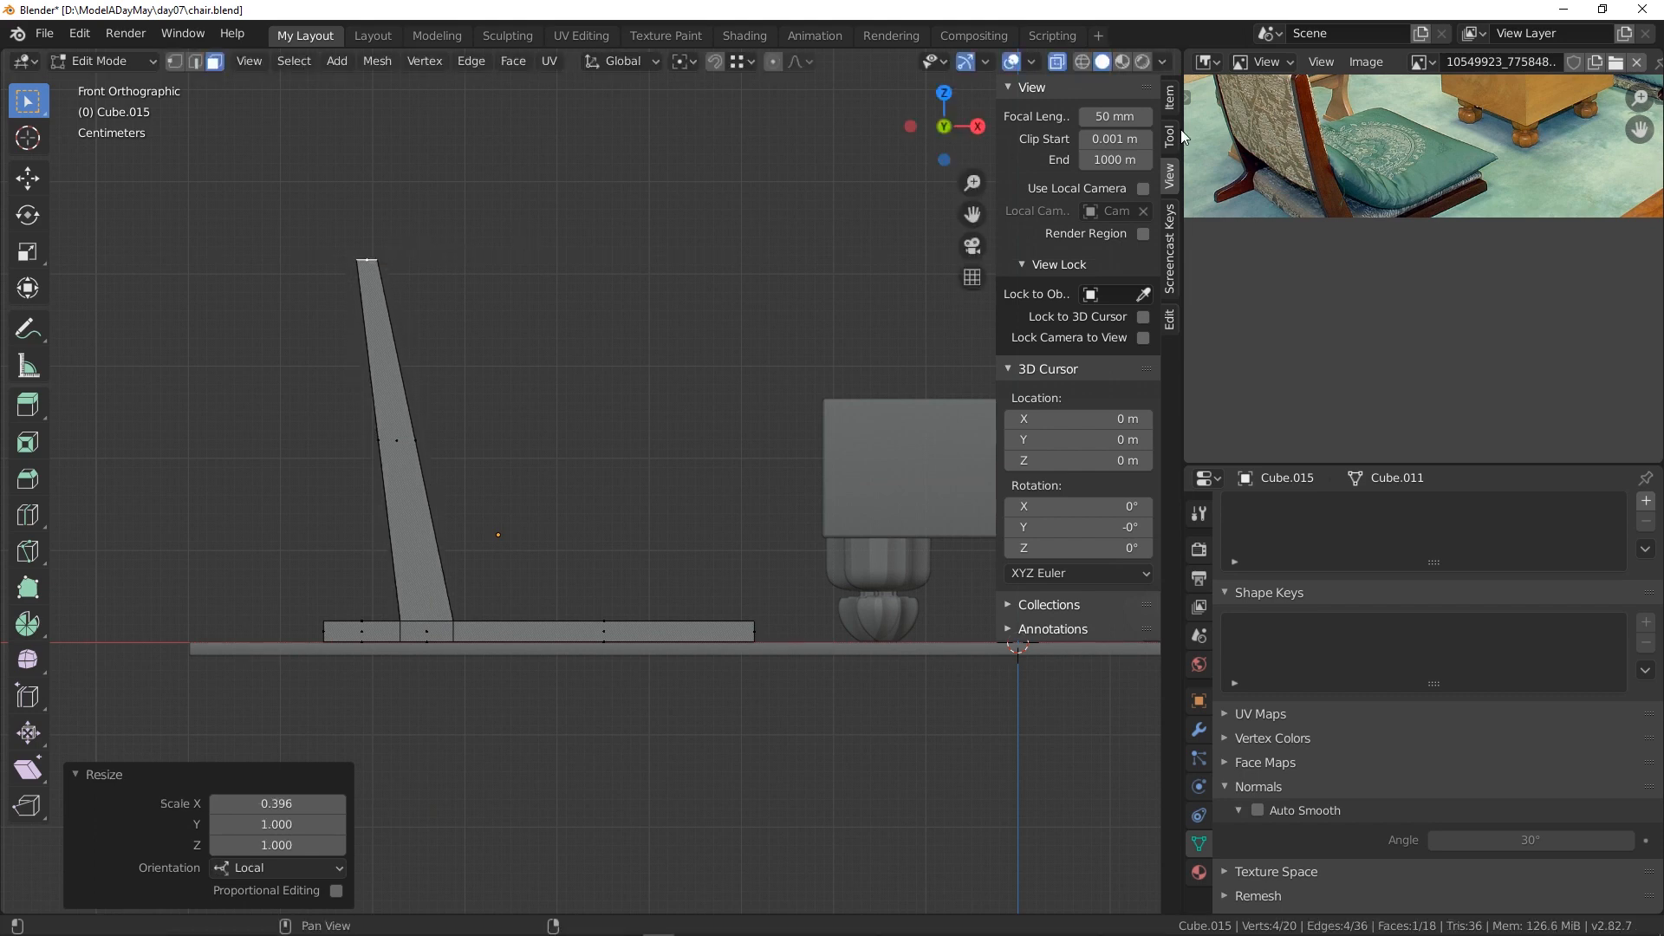
- Add a horizontal loop cut just above the post's base, at slide factor 0.919
mouse_move(473, 584)
middle_mouse_down("shift")
mouse_move(602, 487)
mouse_move(491, 560)
middle_mouse_up("shift")
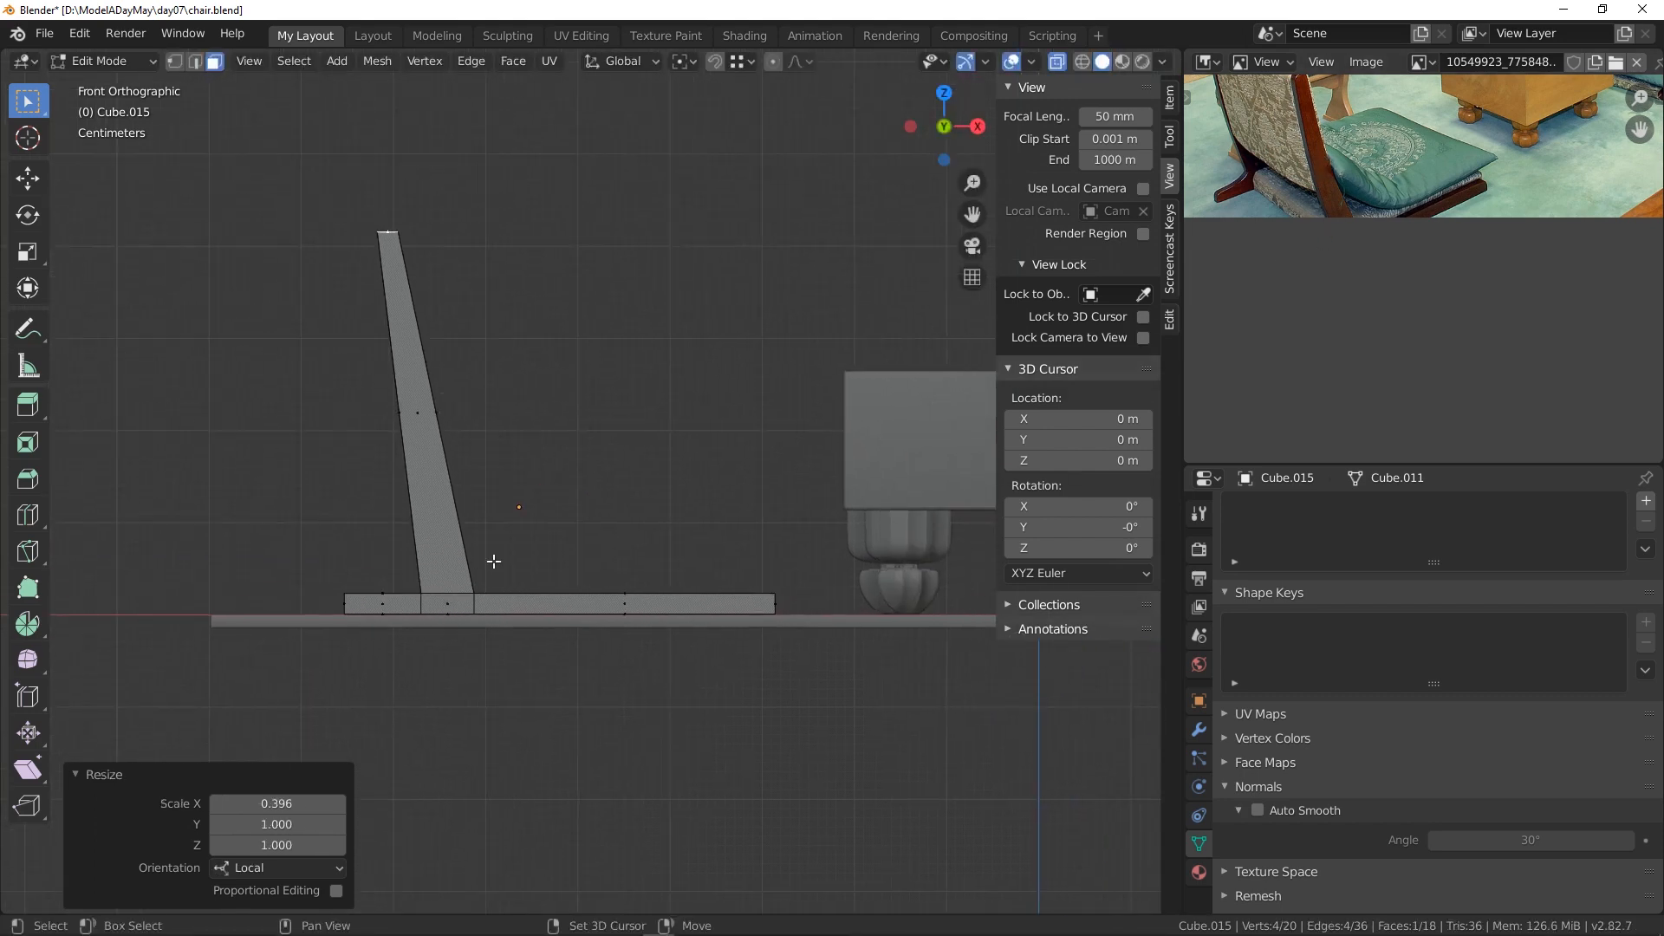
scroll(453, 587, "up", 1)
scroll(452, 587, "up", 4)
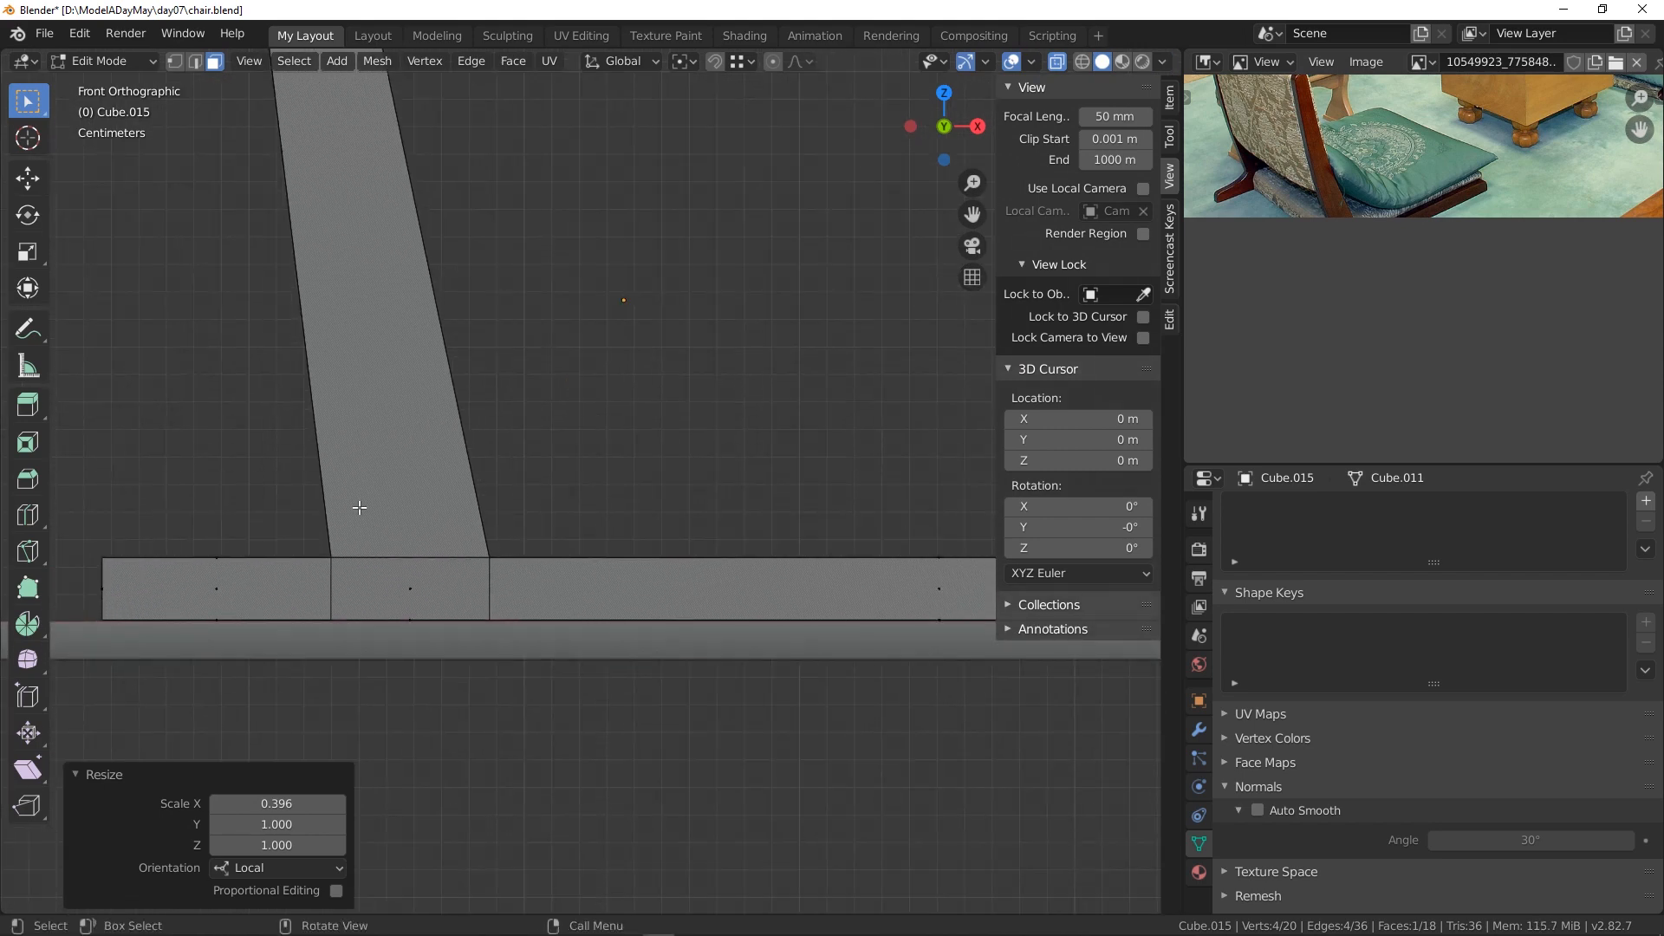
key("ctrl+r")
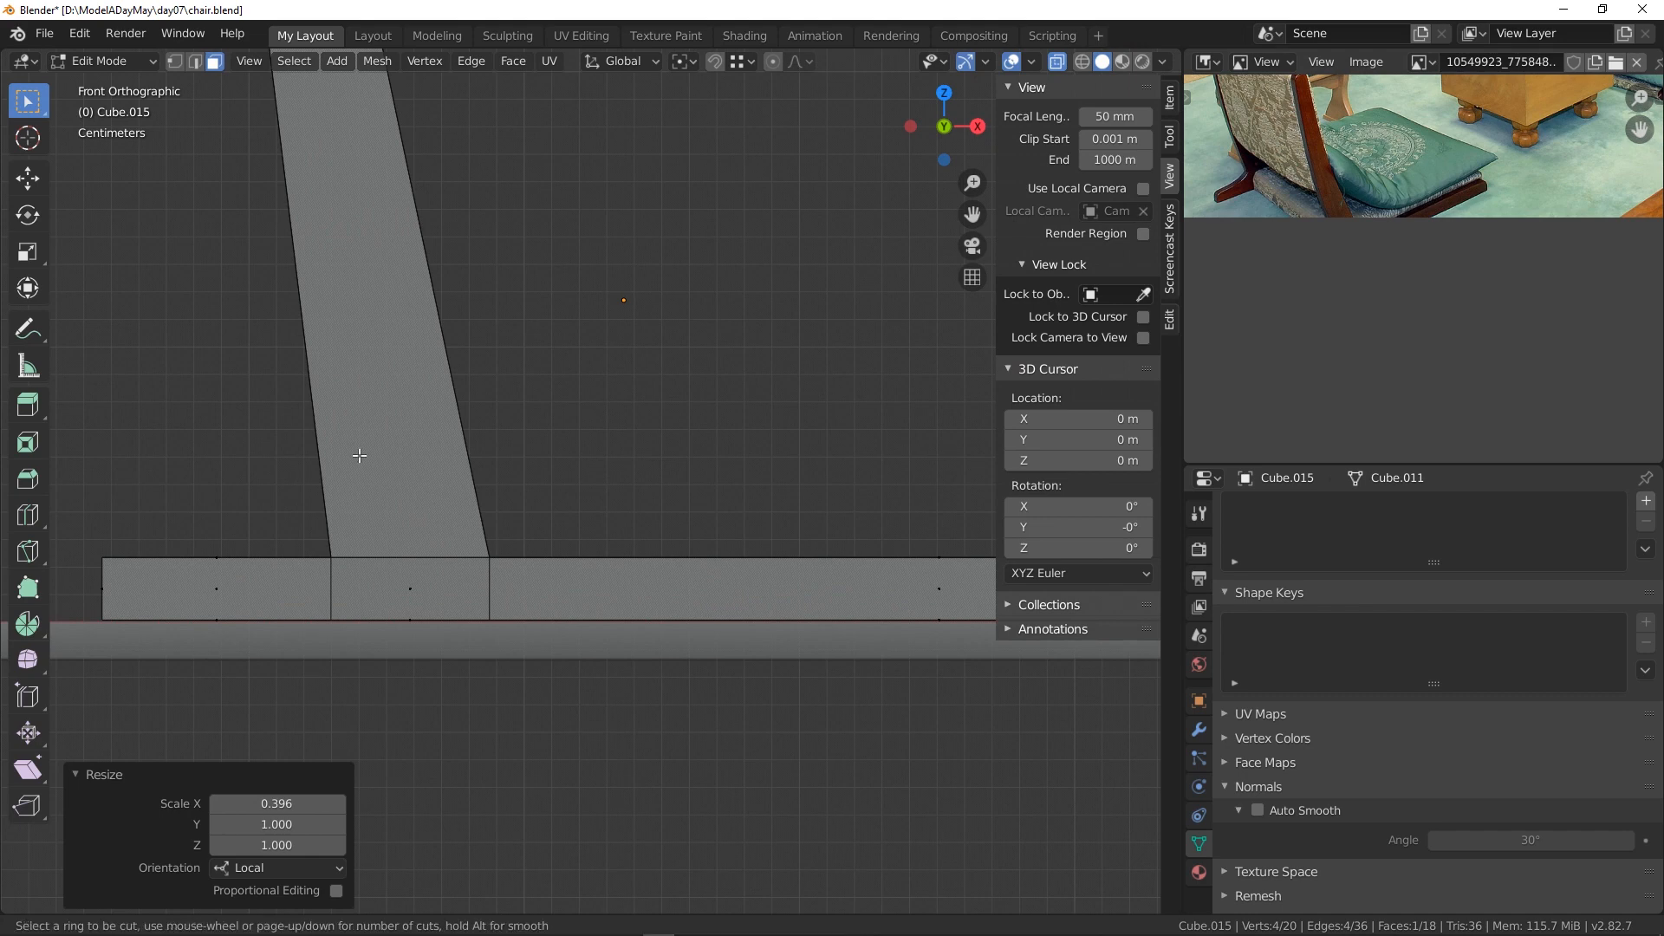
left_click(319, 387)
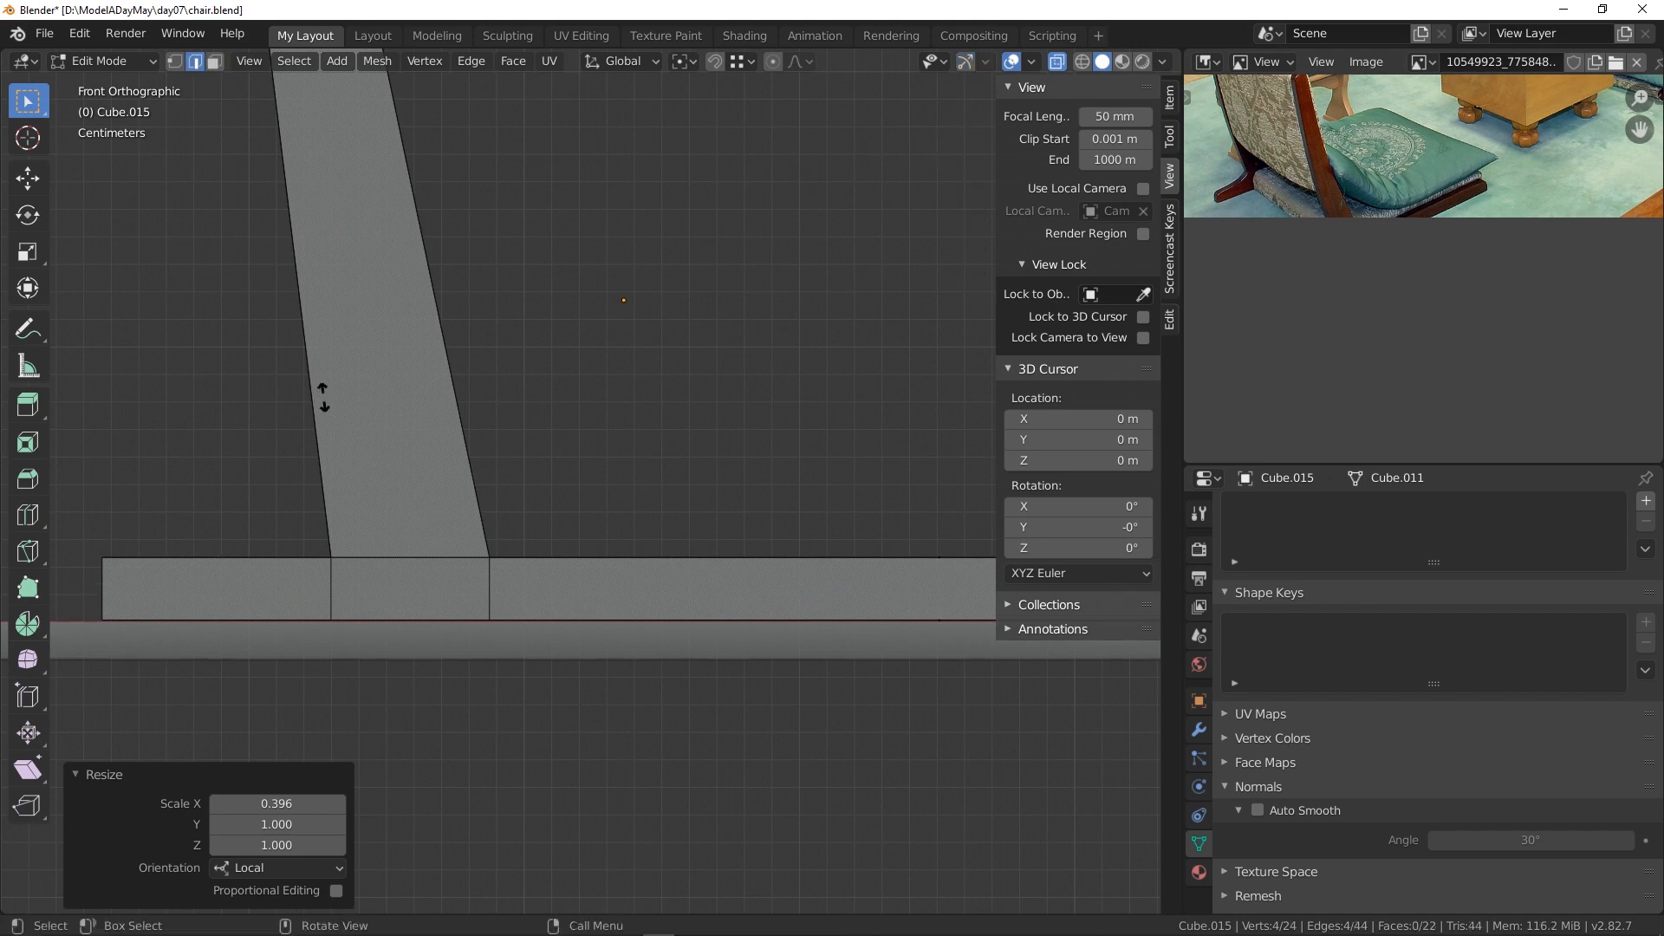
left_click(419, 888)
- Scale the new edge loop to about 0.782 along X so the post flares at its base
key("s")
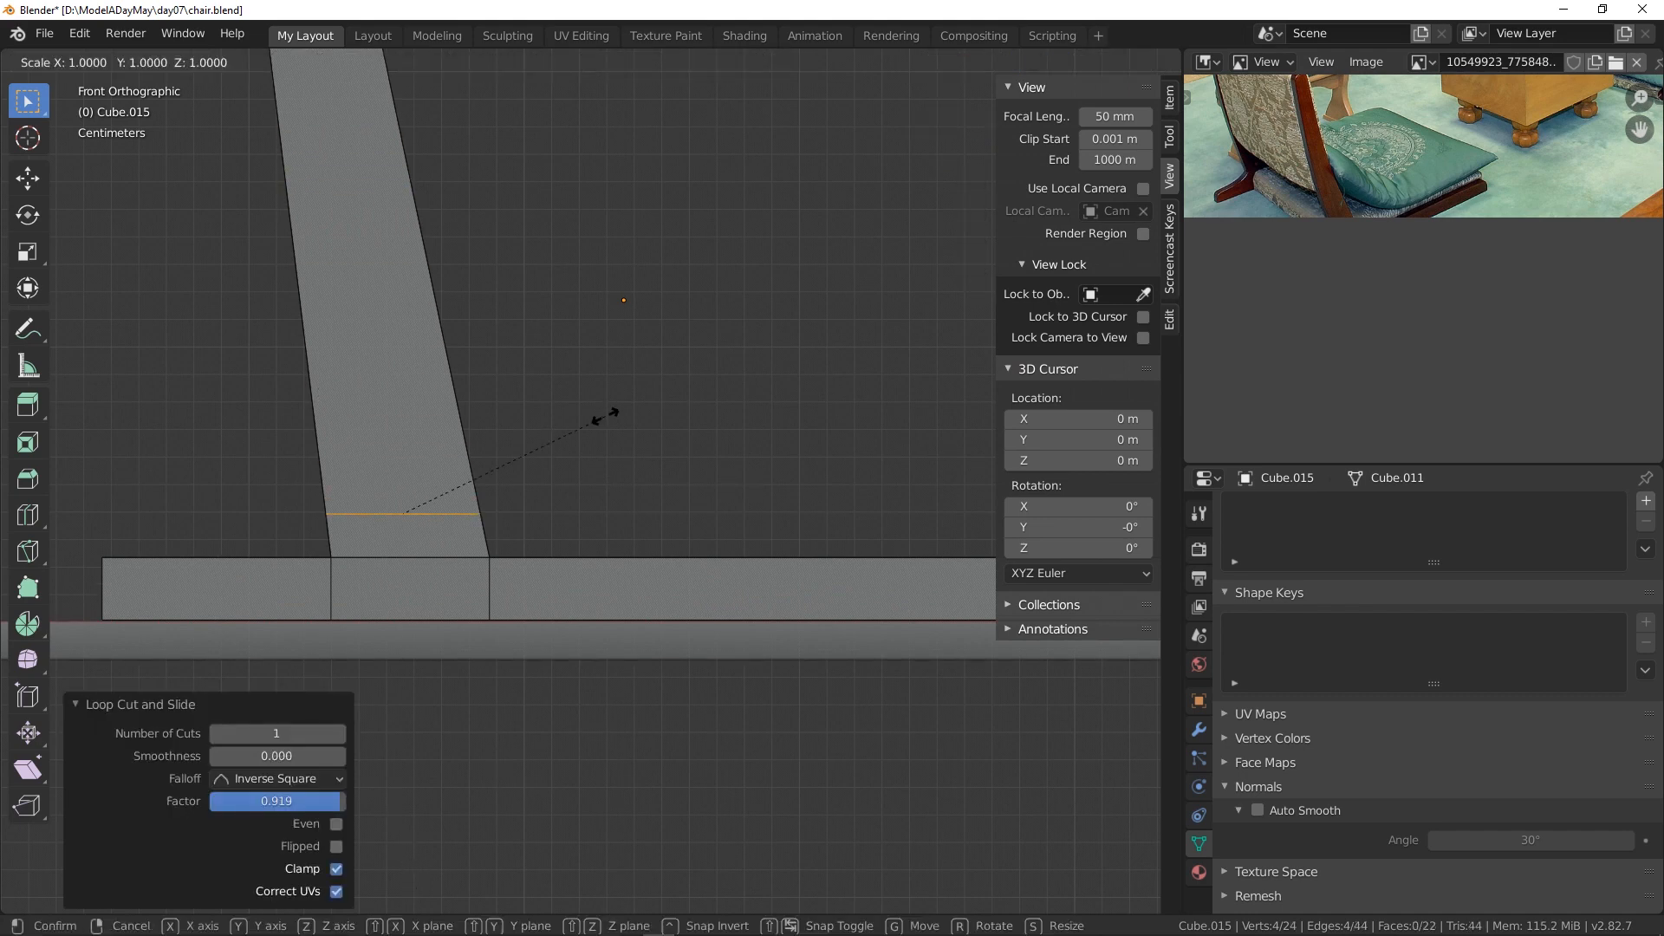
key("x")
left_click(558, 430)
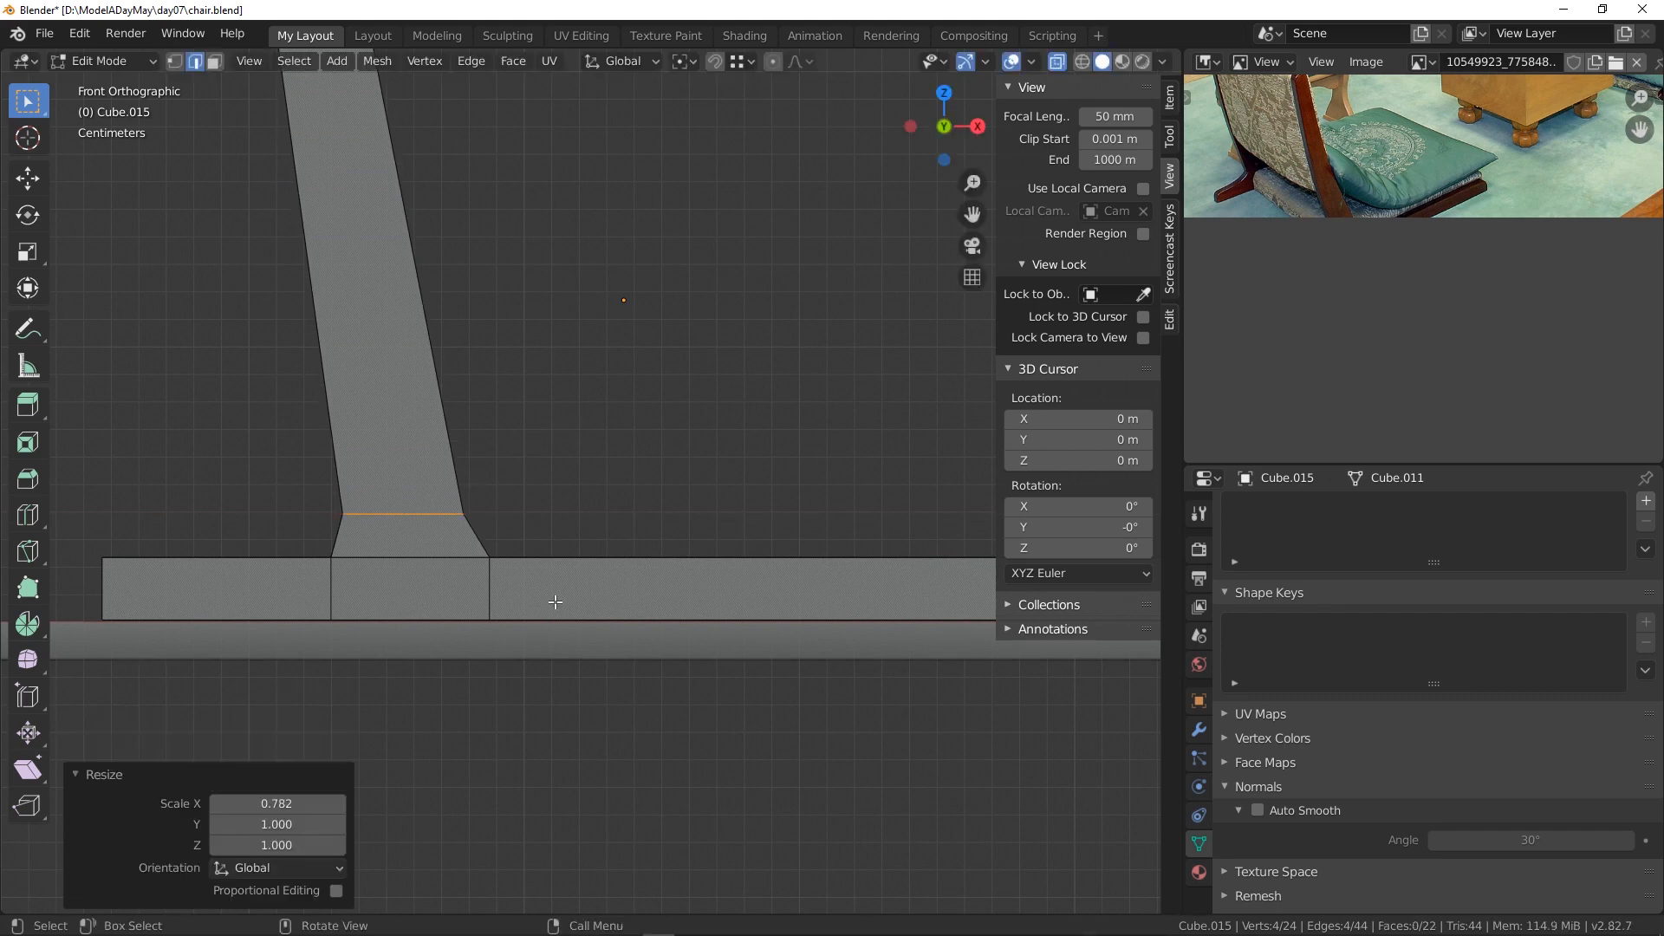
- Add a vertical loop cut to the bar's short rear section near the post, at slide factor -0.636
middle_click_drag(555, 602, 561, 576, "shift")
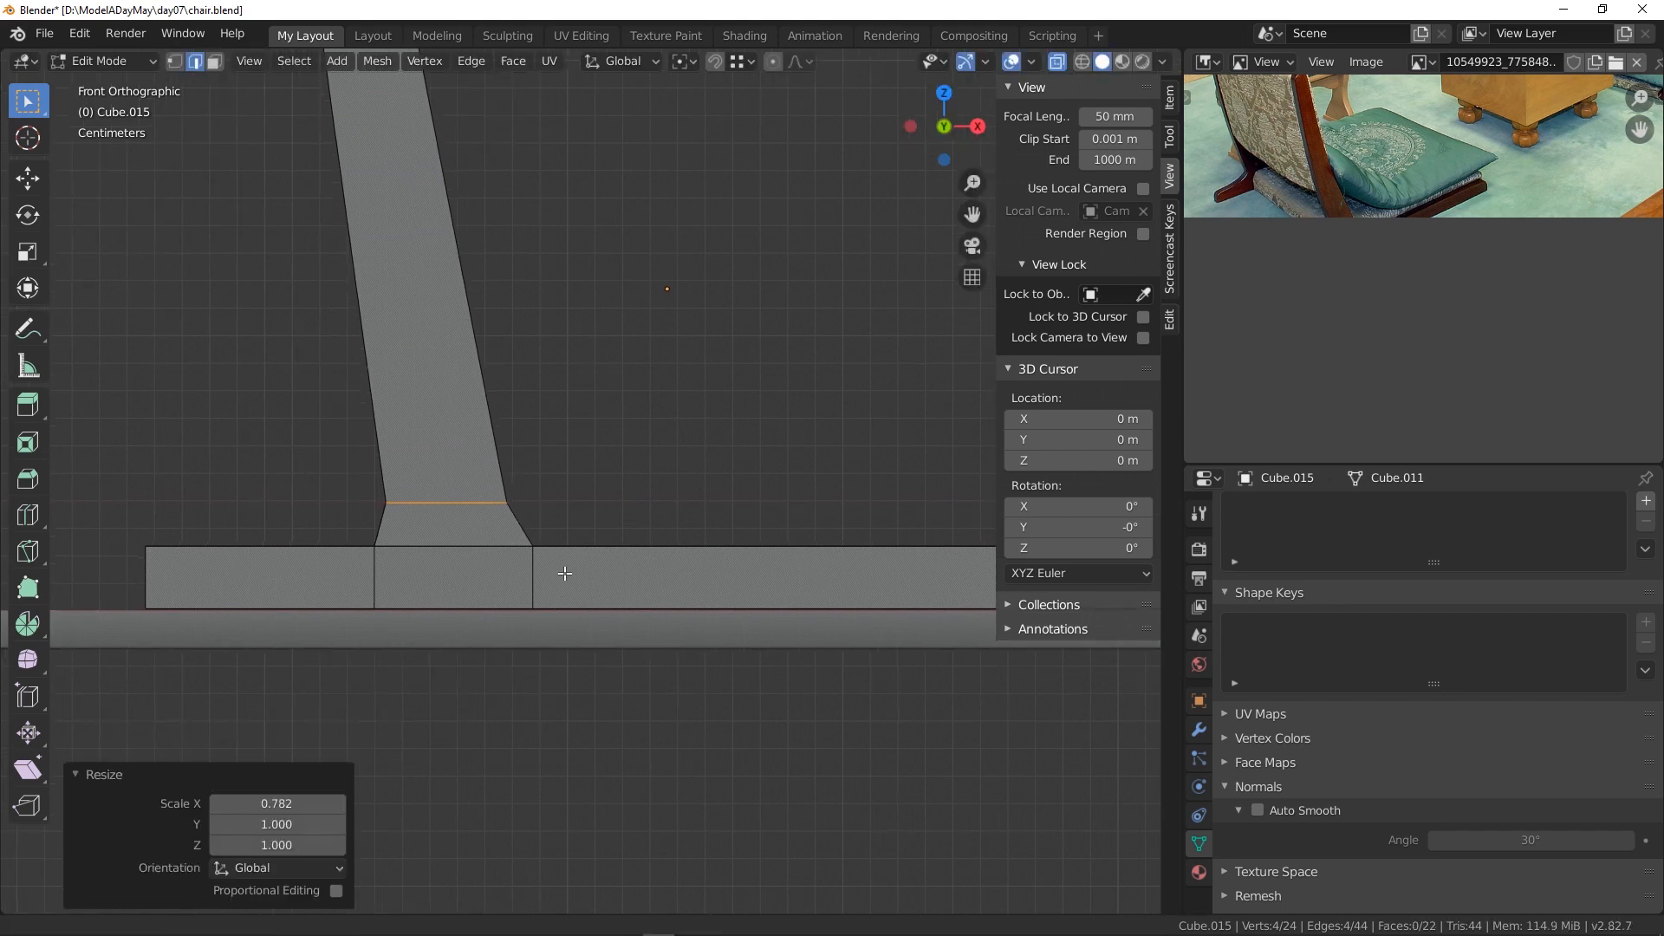
key("ctrl+r")
left_click(327, 563)
left_click(401, 568)
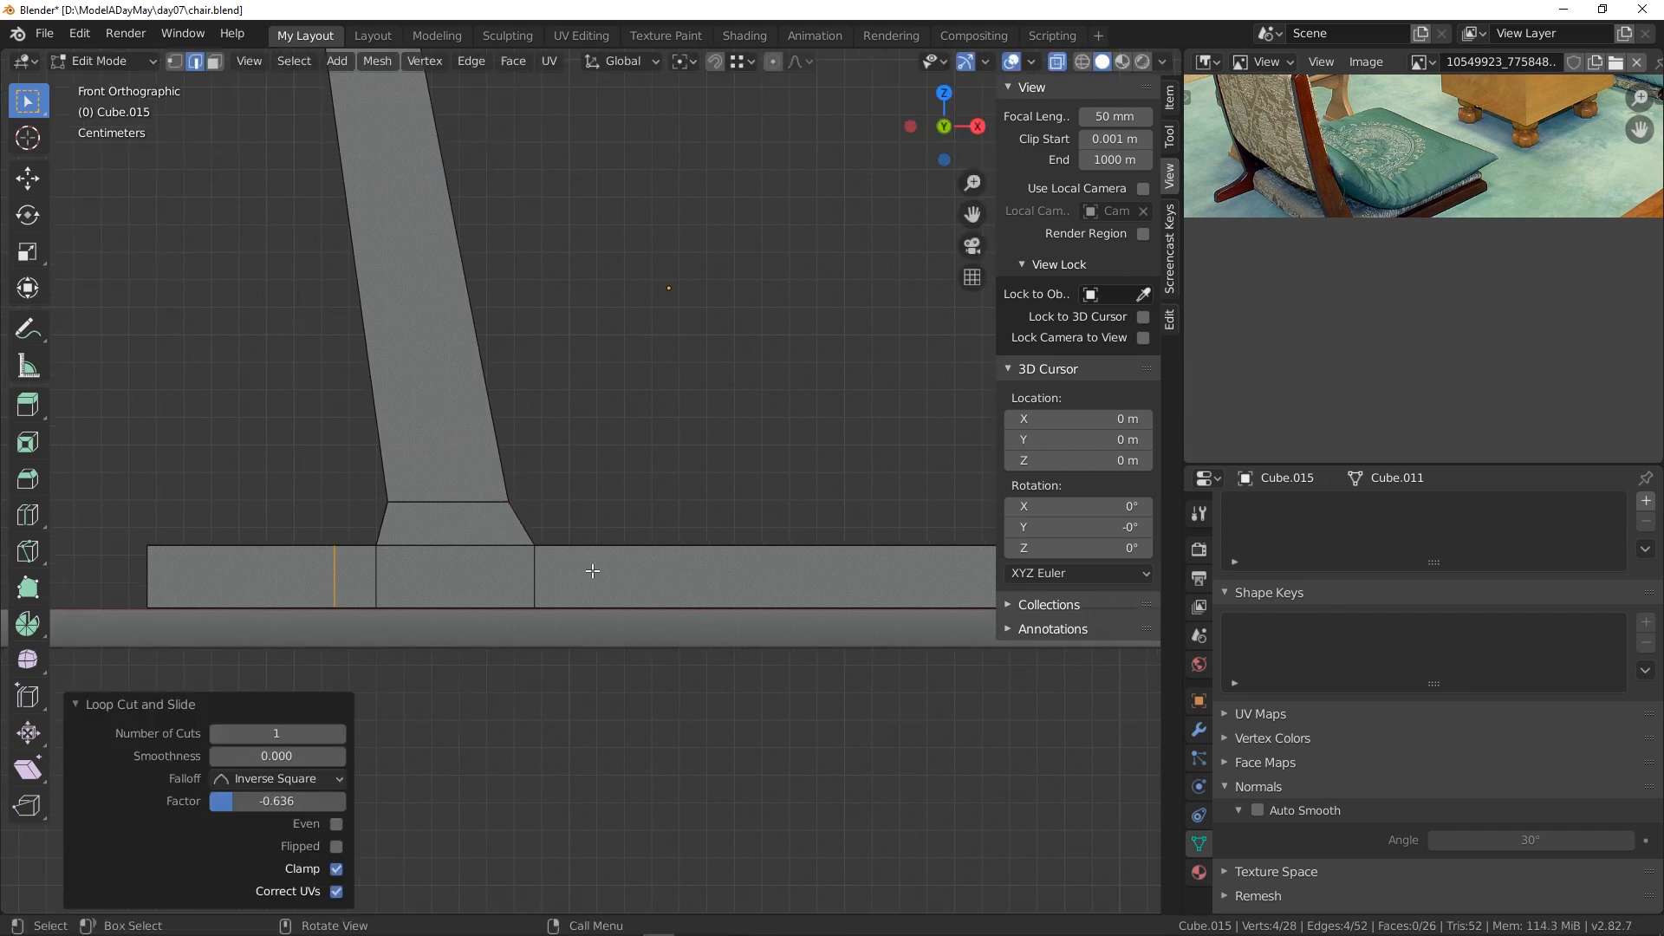
- Add a vertical loop cut to the bar's long front section close to the post, at slide factor 0.921
key("ctrl+r")
left_click(587, 569)
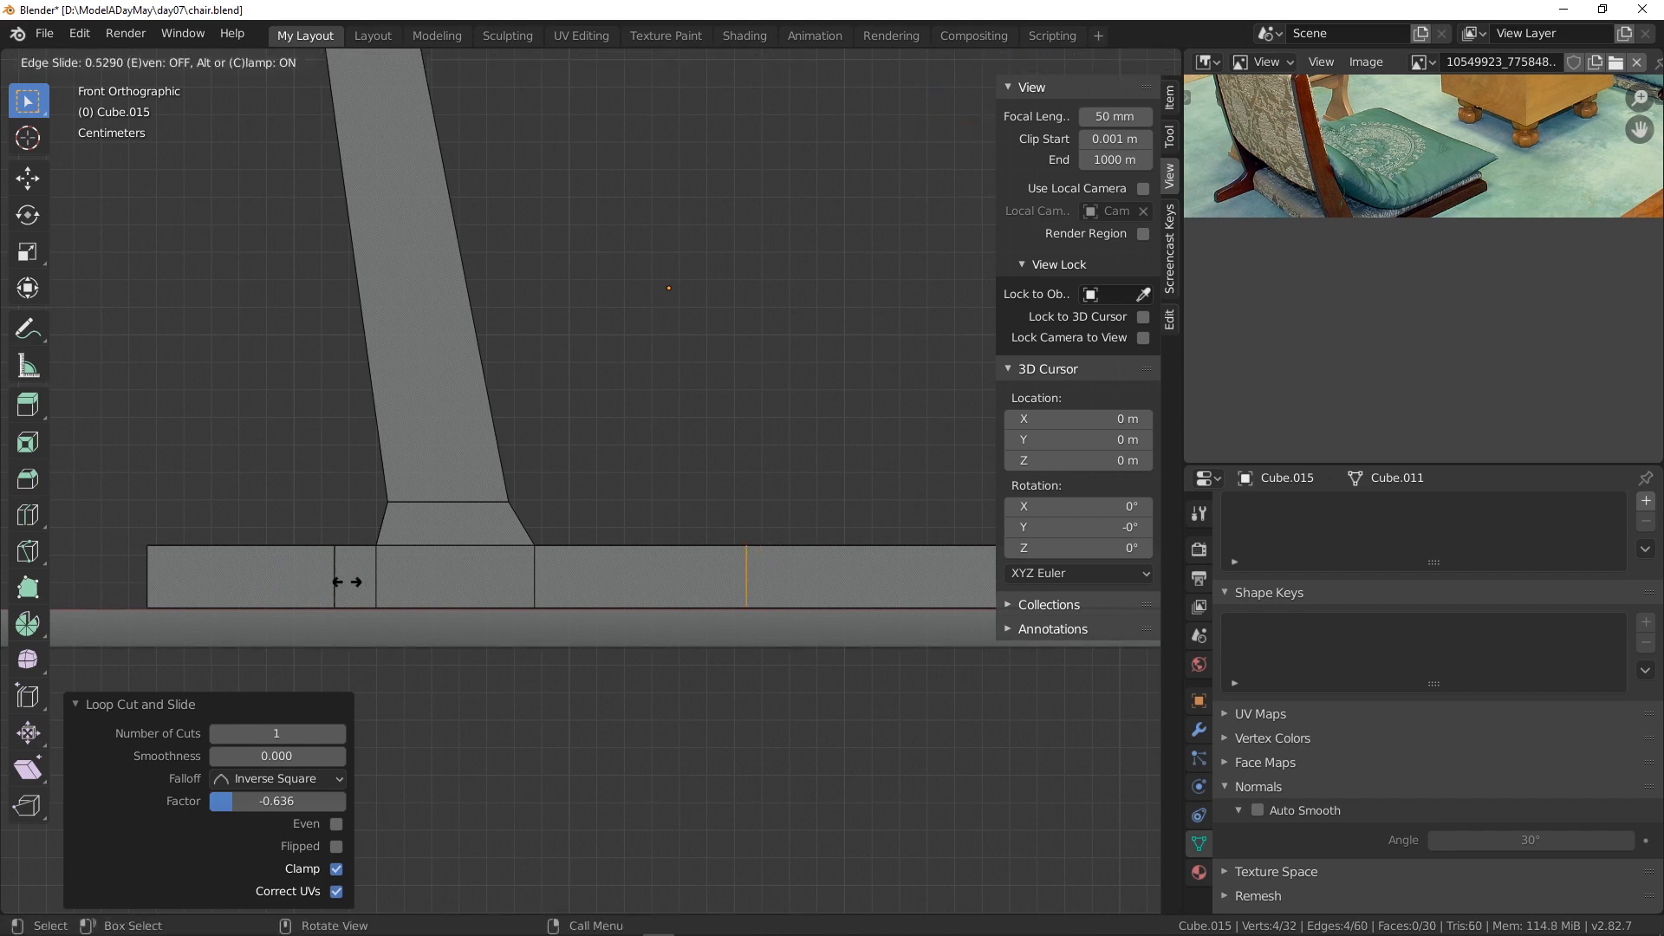
left_click(176, 586)
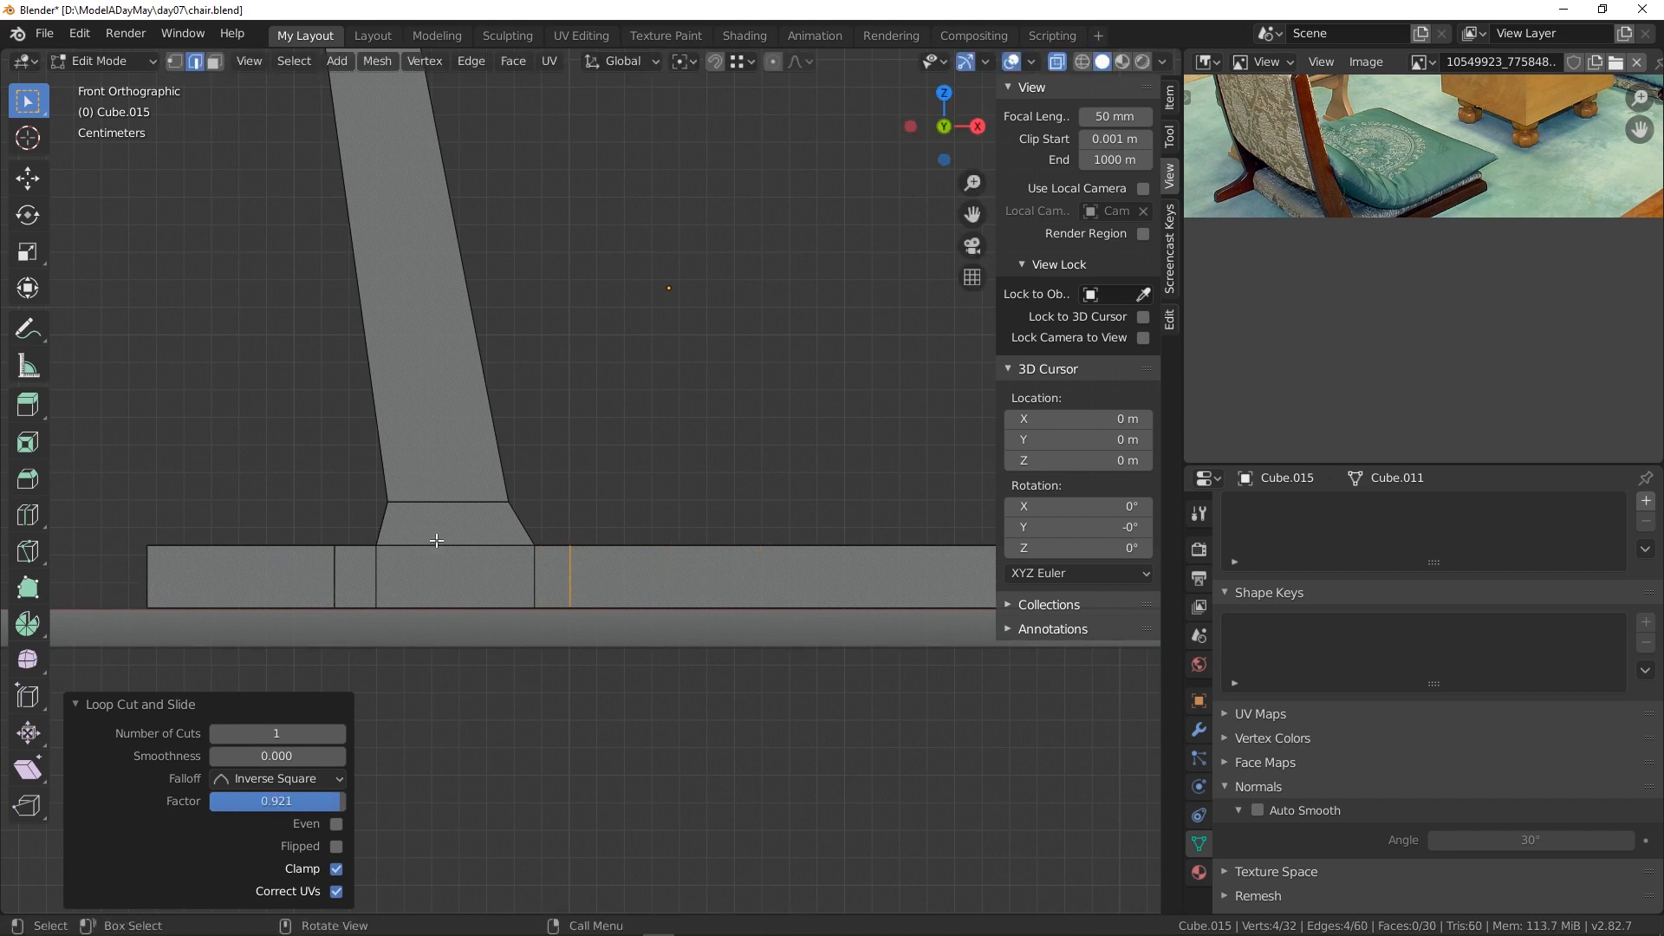
- Raise the edges where the post meets the bar by 0.00671 m along global Z to soften the joint
left_click(428, 550)
middle_click_drag(428, 550, 486, 583)
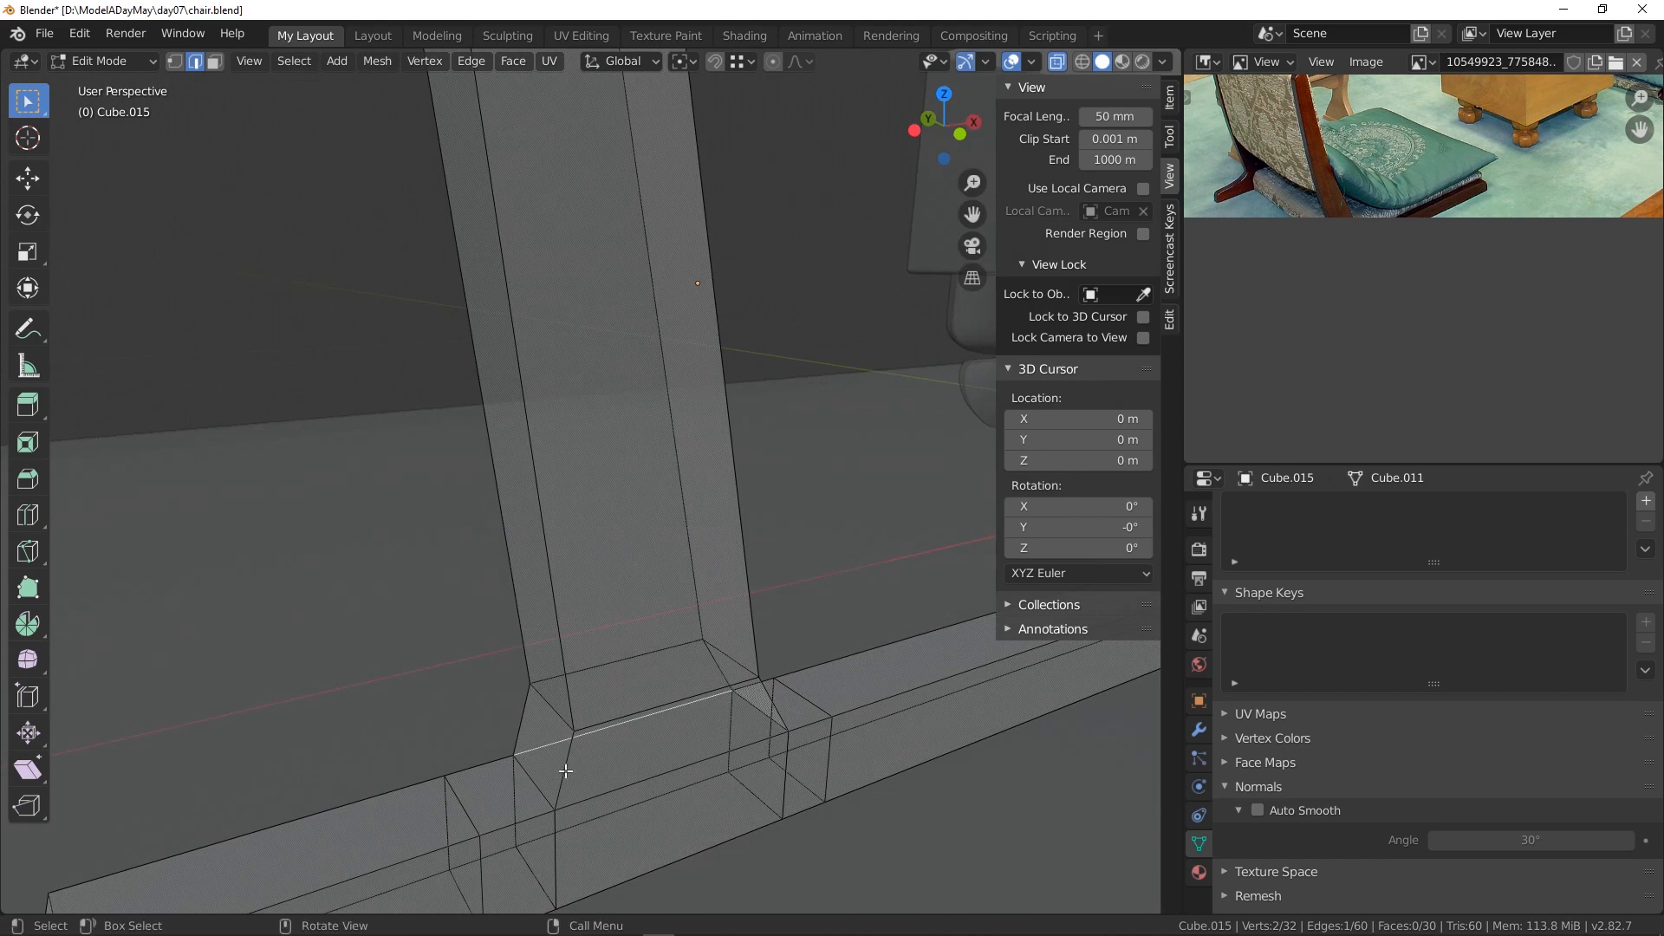
left_click(645, 779, "shift")
key("g")
key("z")
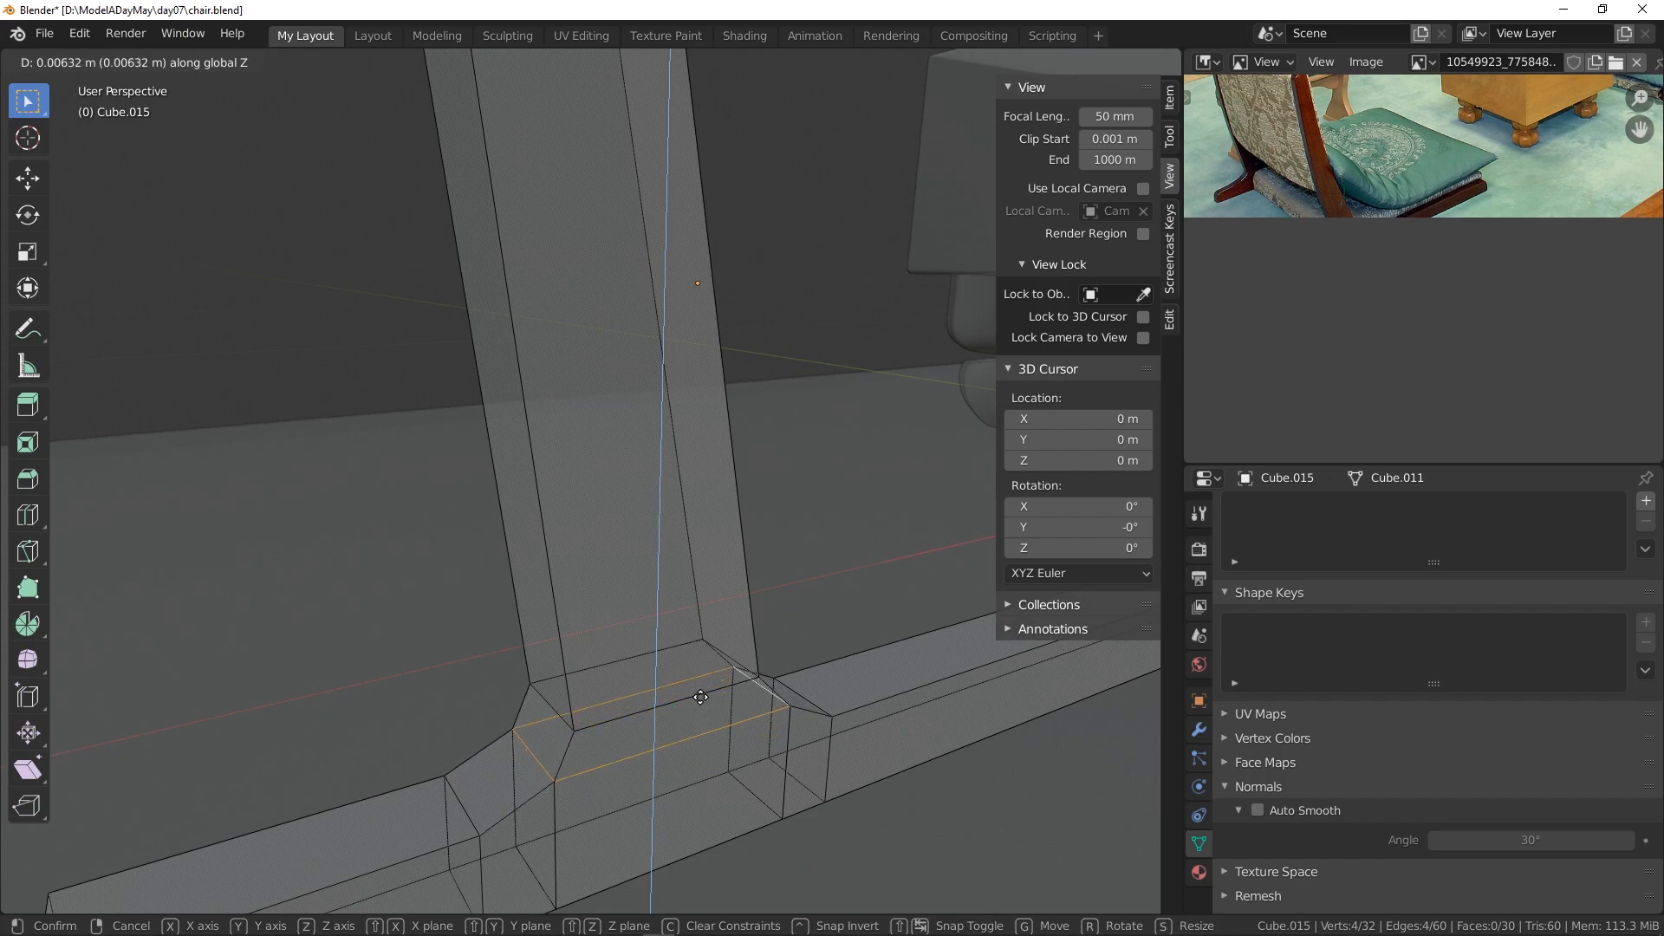
left_click(699, 694)
middle_click_drag(713, 761, 668, 699)
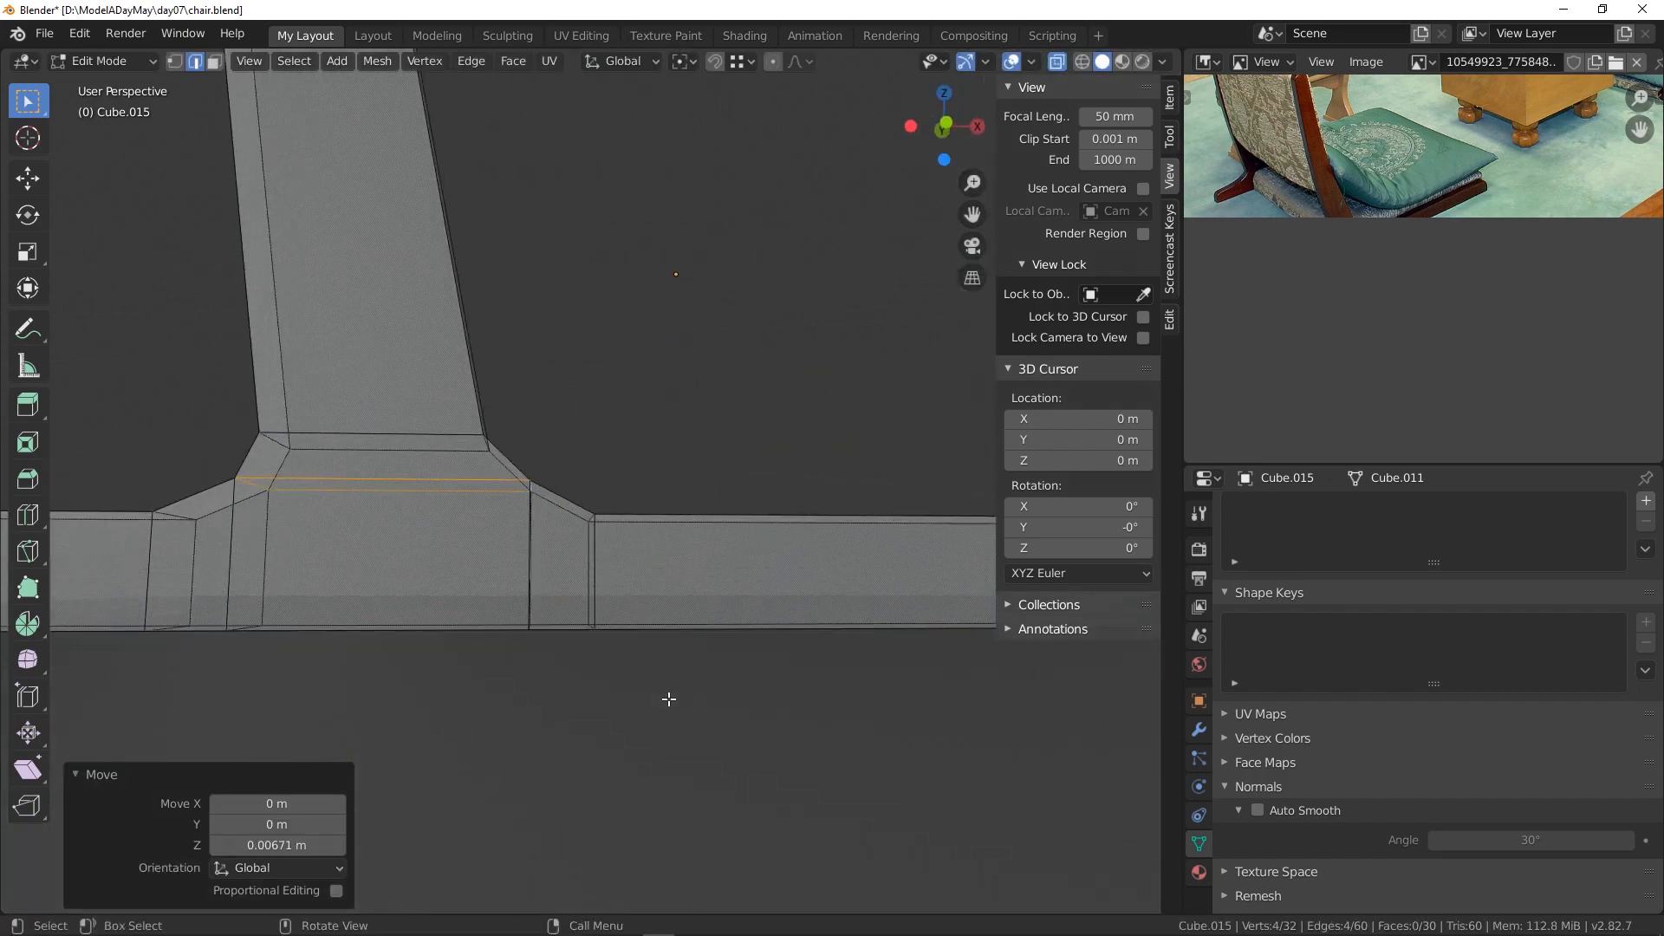
key("KP_1")
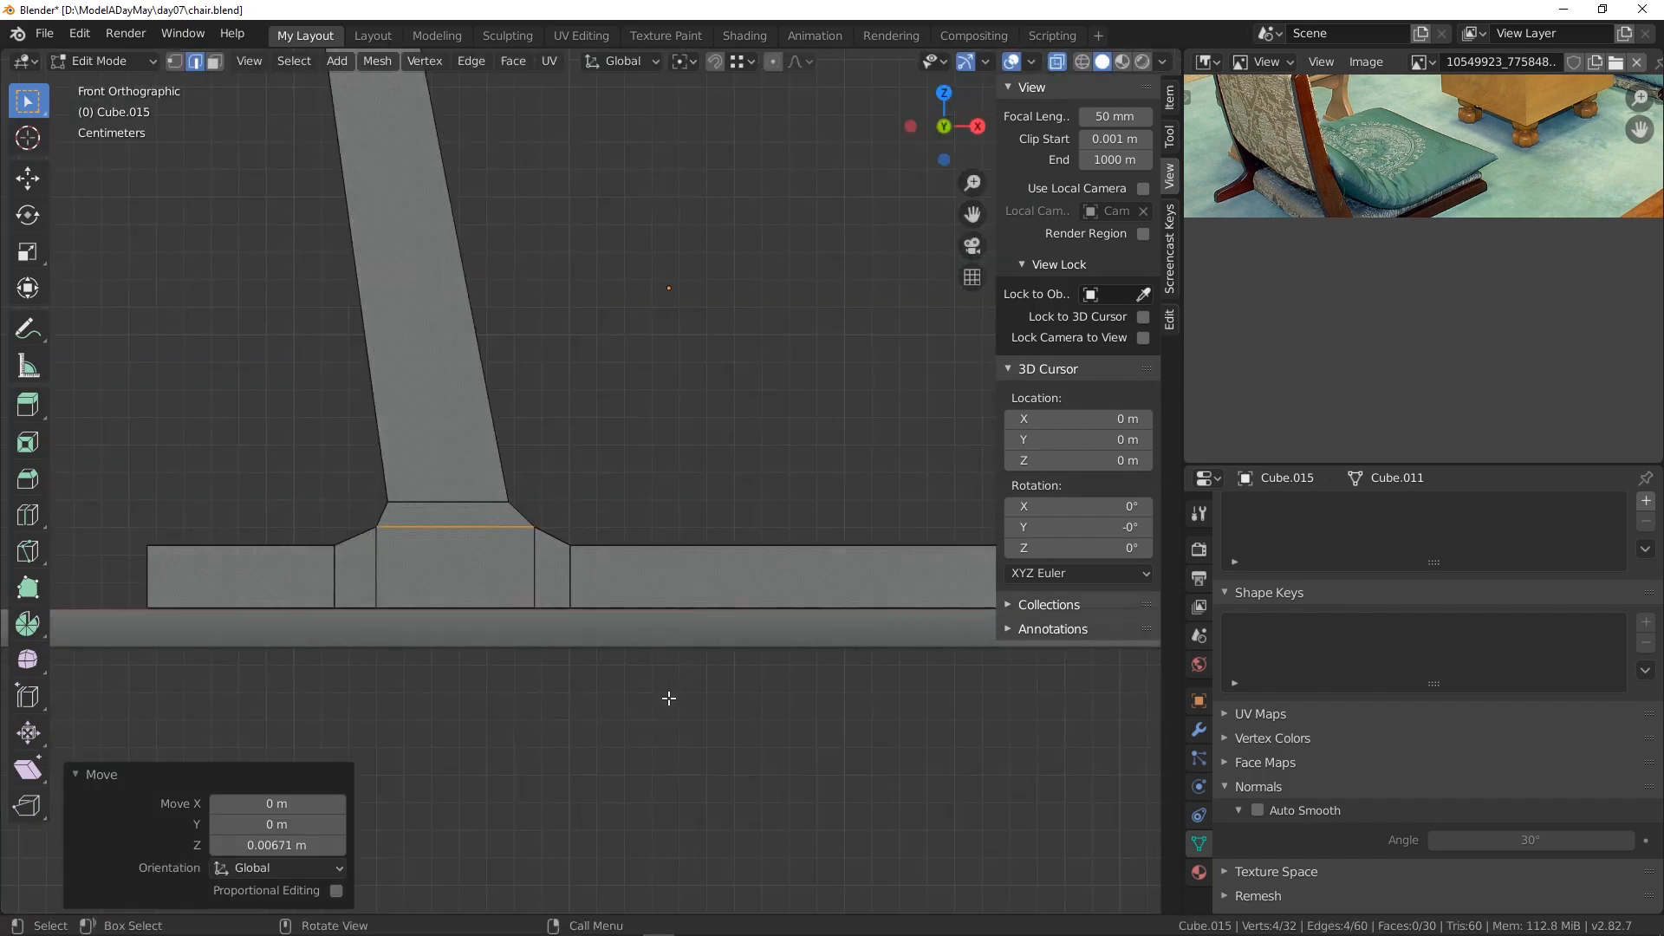
- Add two vertical loop cuts to the bar's rear section, at slide factor -0.516 near the post and 0.504 near the end
scroll(498, 473, "down", 1)
middle_click_drag(495, 469, 593, 473, "shift")
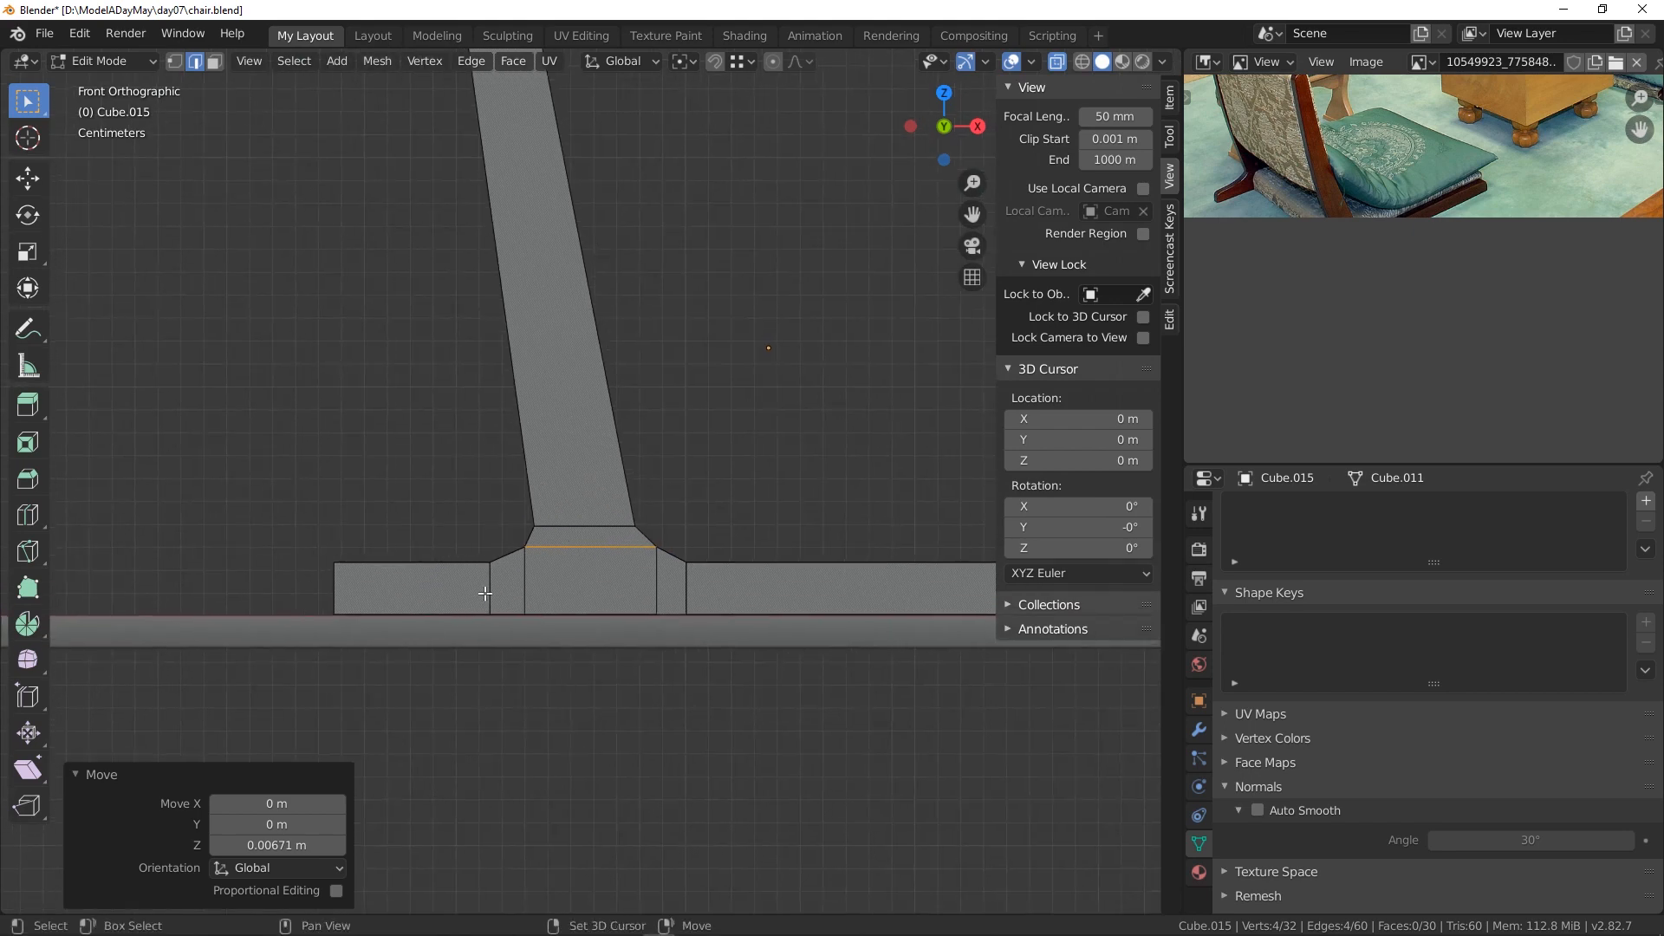
middle_click_drag(483, 594, 557, 556, "shift")
scroll(598, 565, "up", 3)
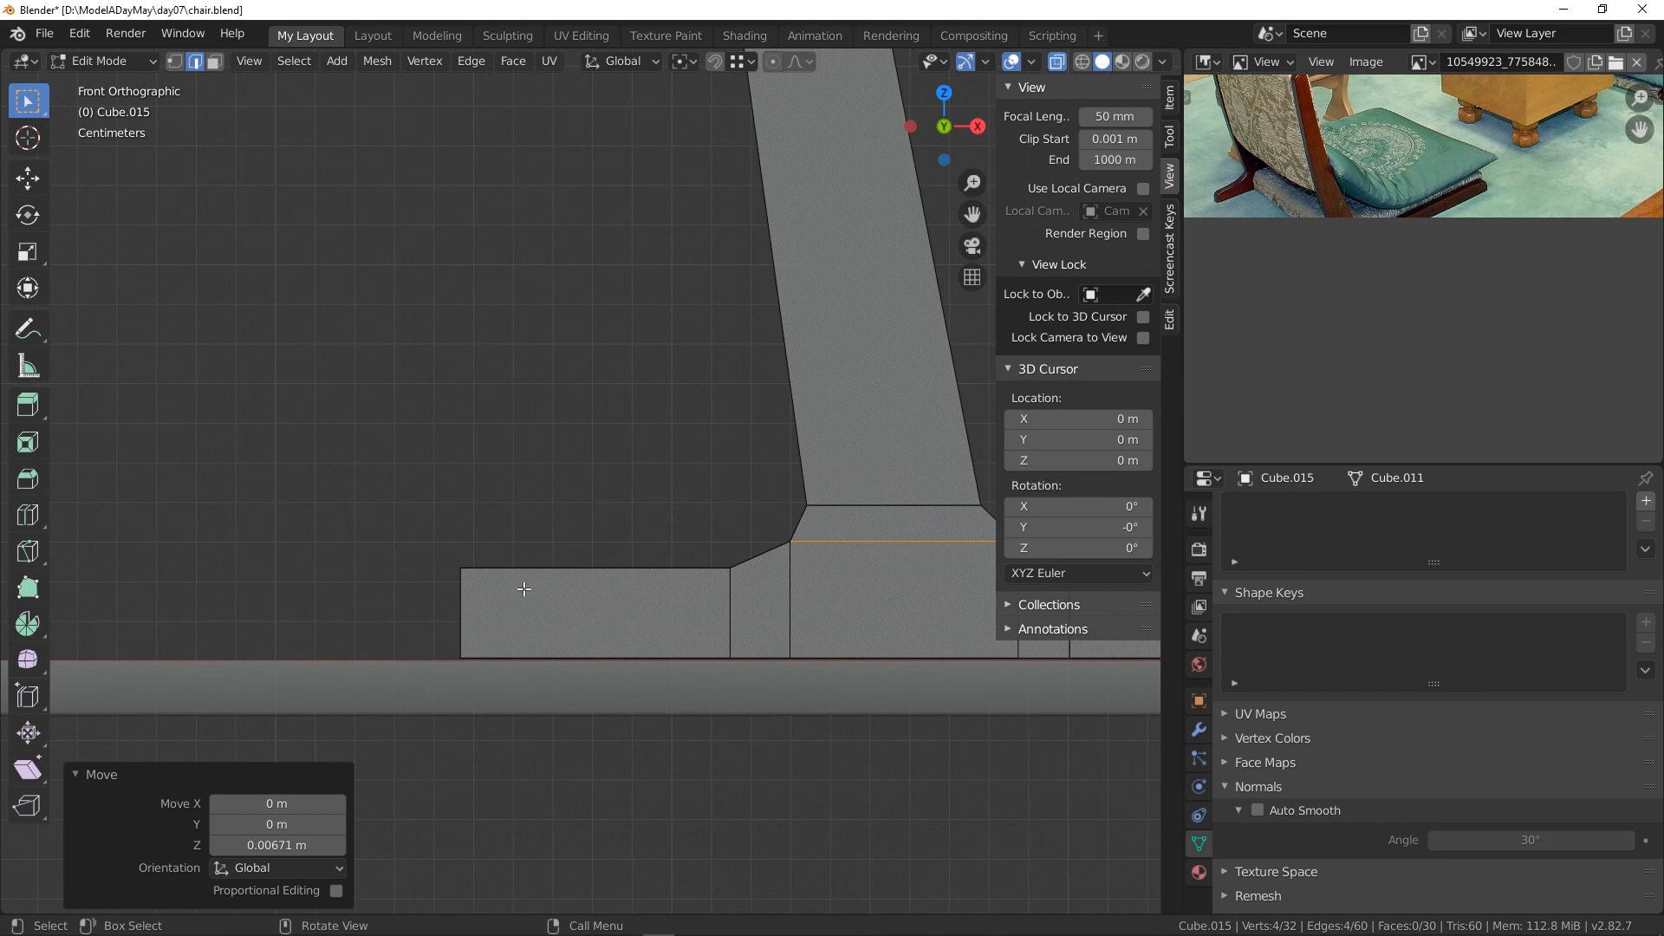
key("ctrl+r")
left_click(598, 574)
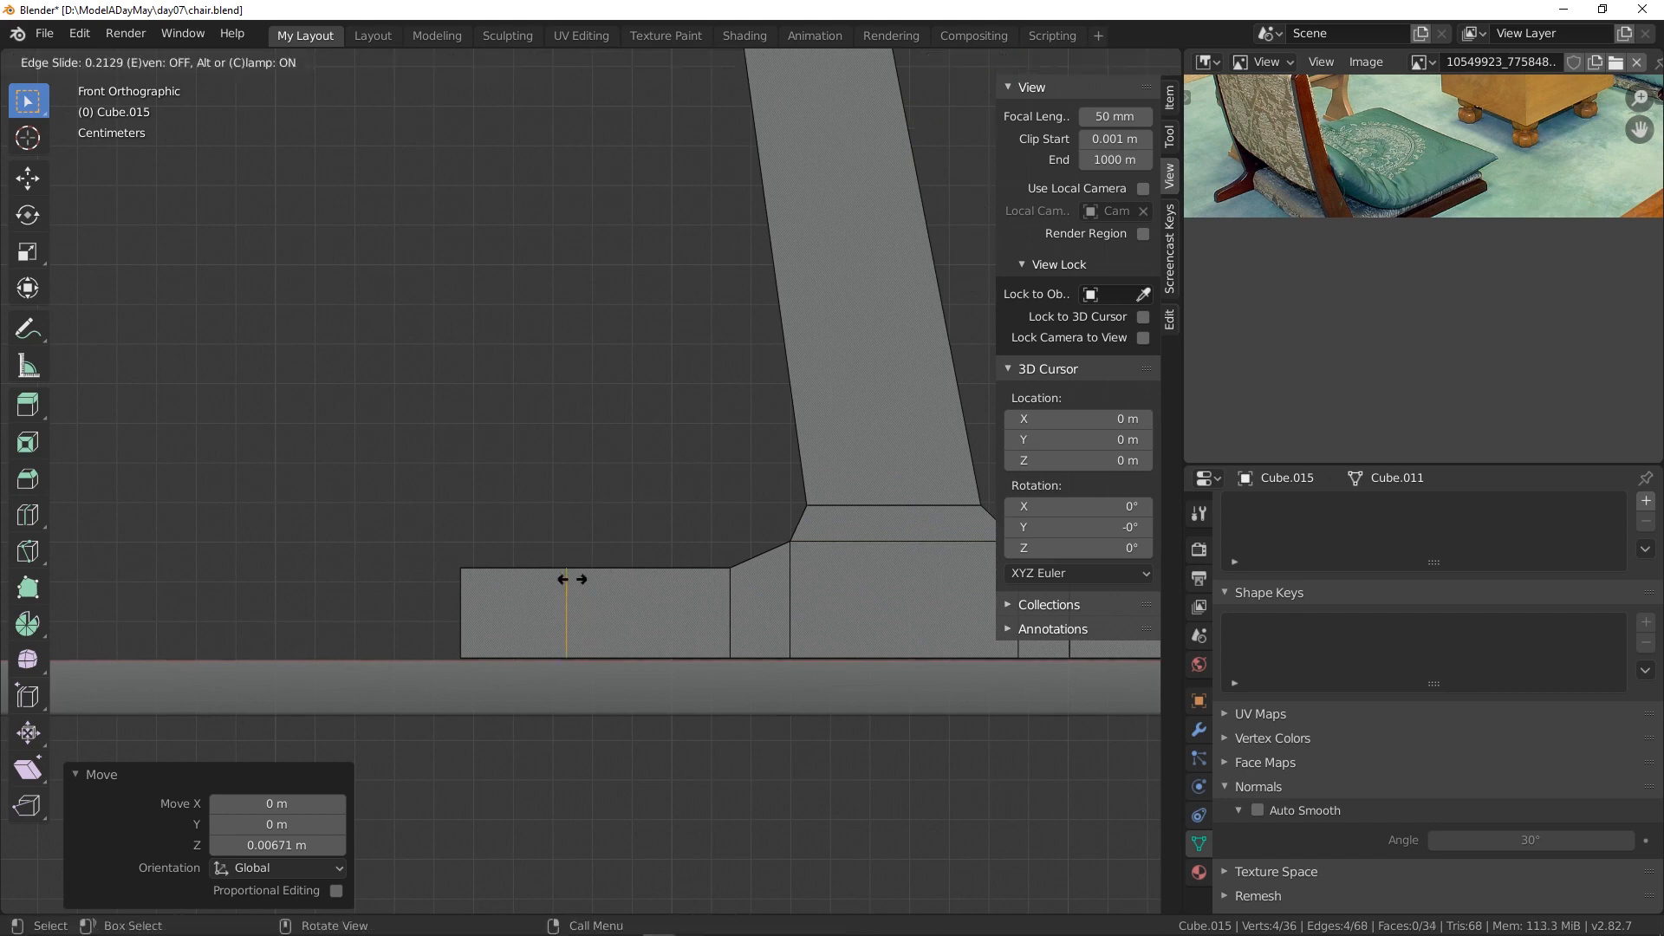
left_click(673, 582)
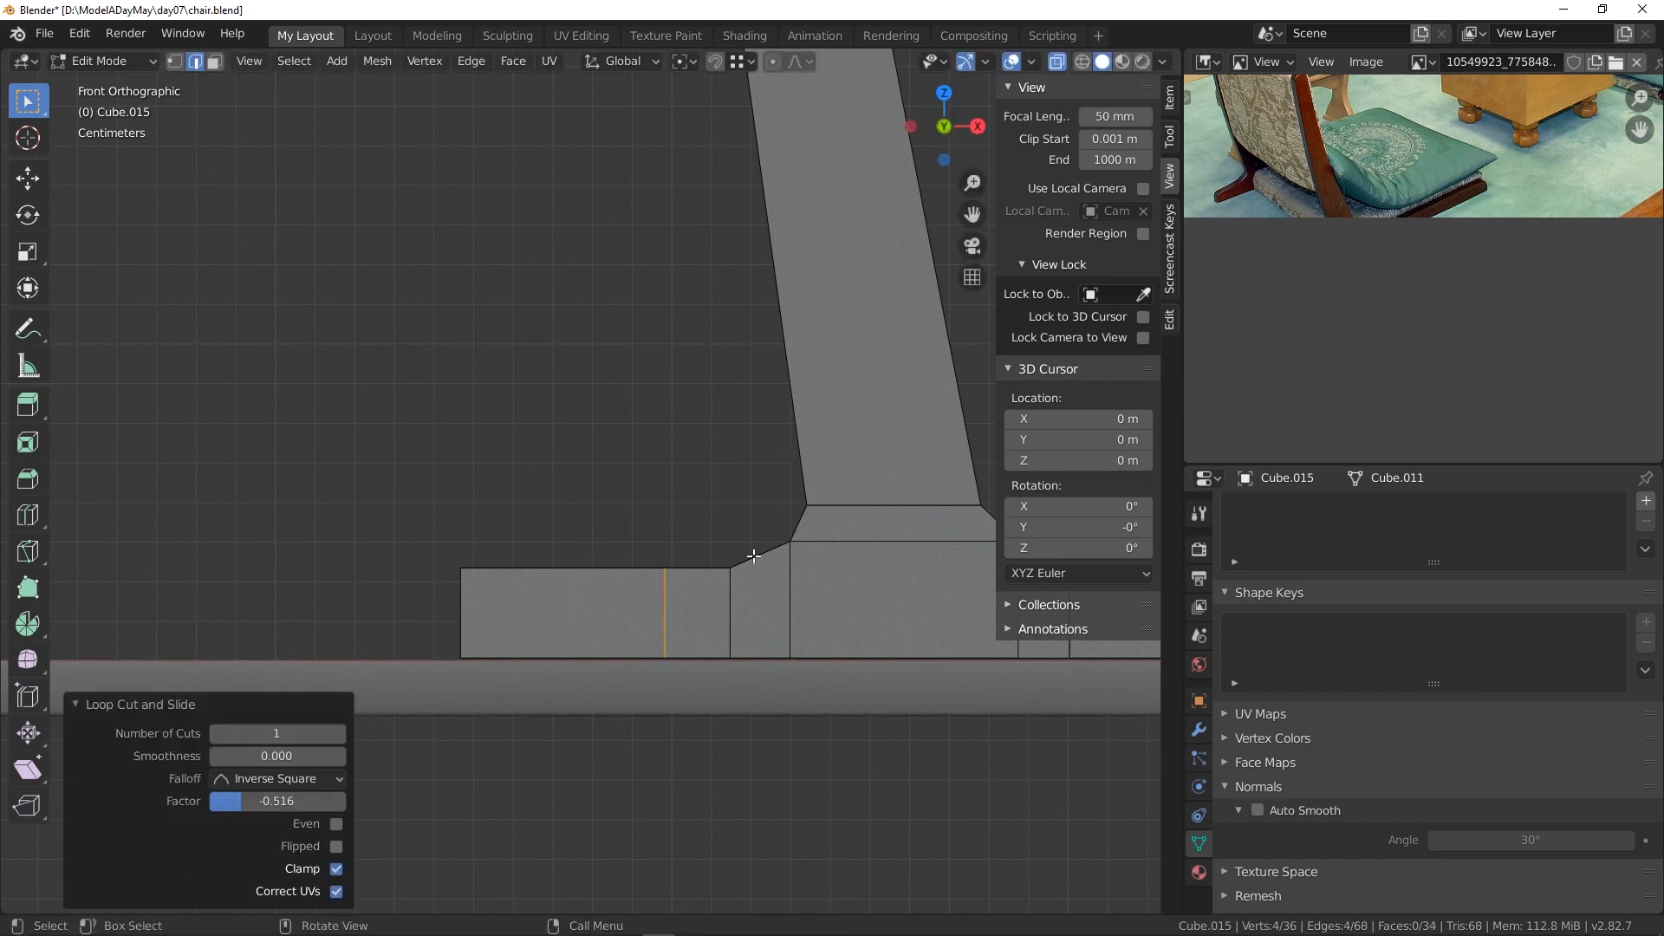
key("ctrl+r")
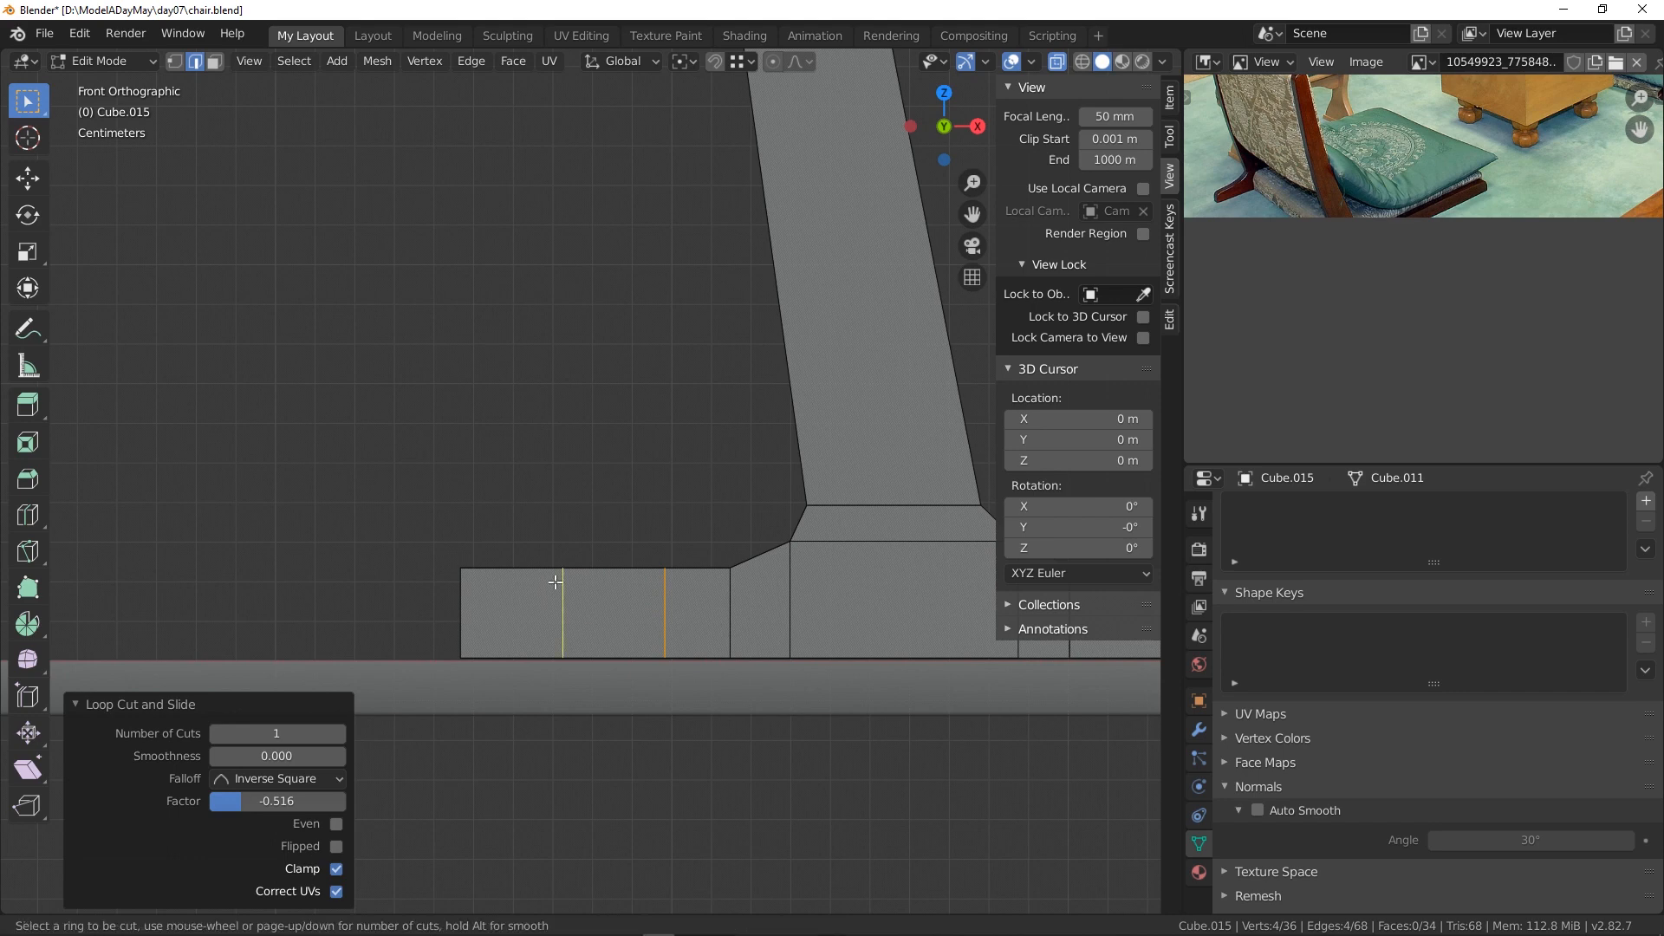
left_click(555, 582)
left_click(531, 587)
- Inspect the bar's new loop cuts and the post joint from several angles
middle_click_drag(532, 588, 413, 406)
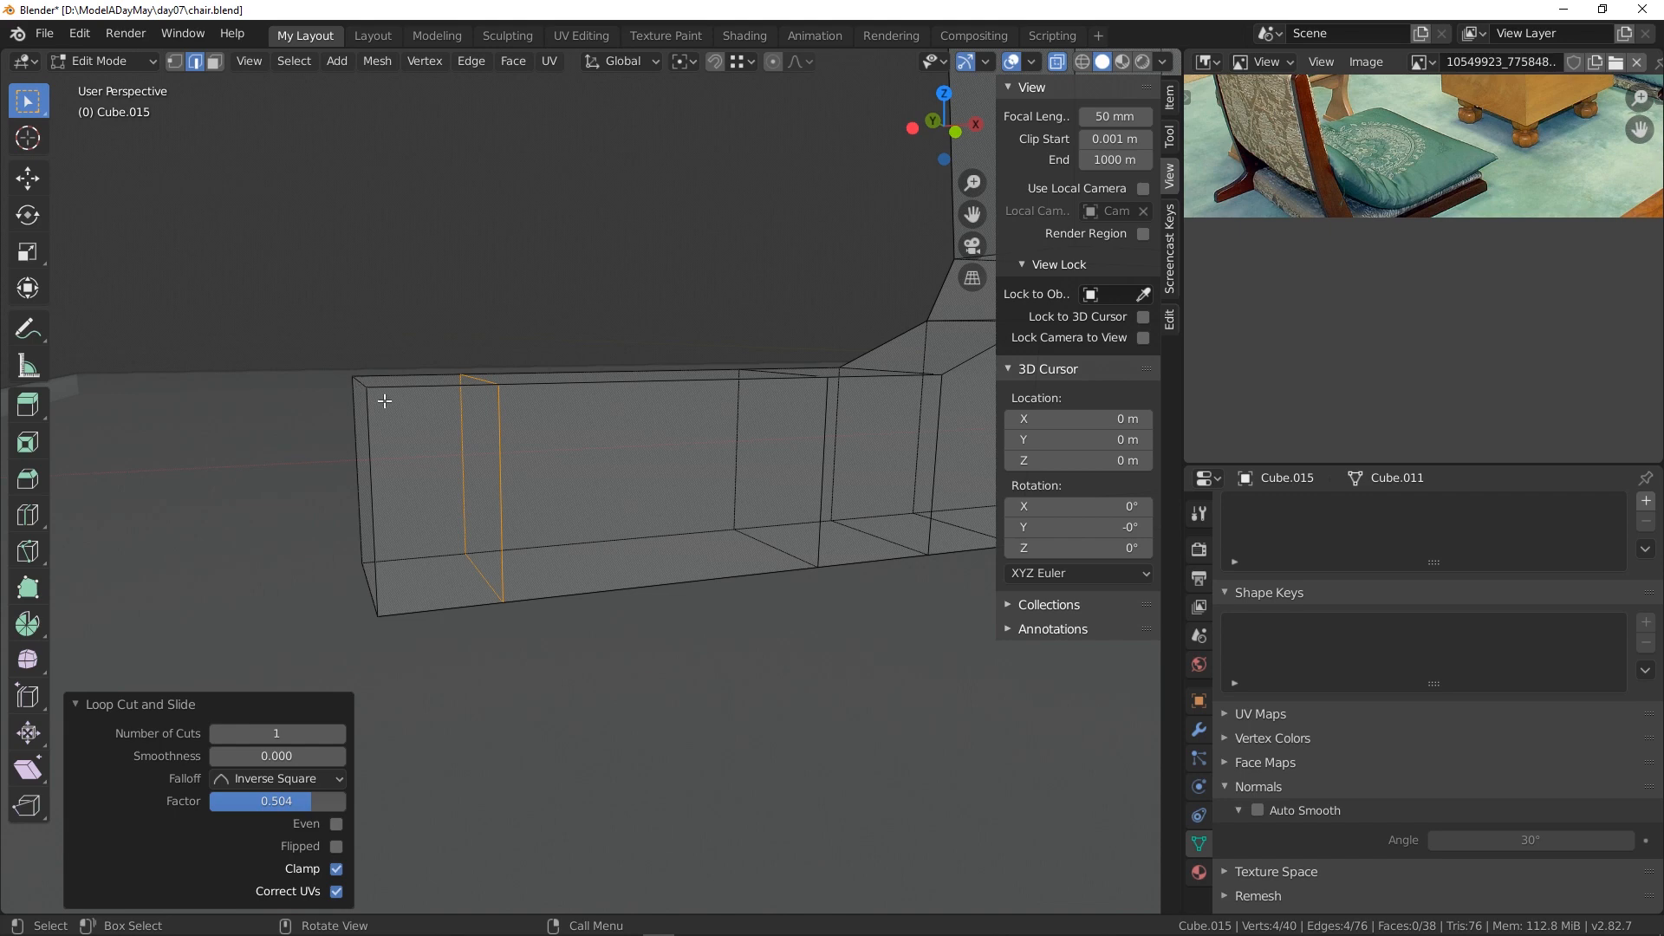
scroll(496, 468, "down", 5)
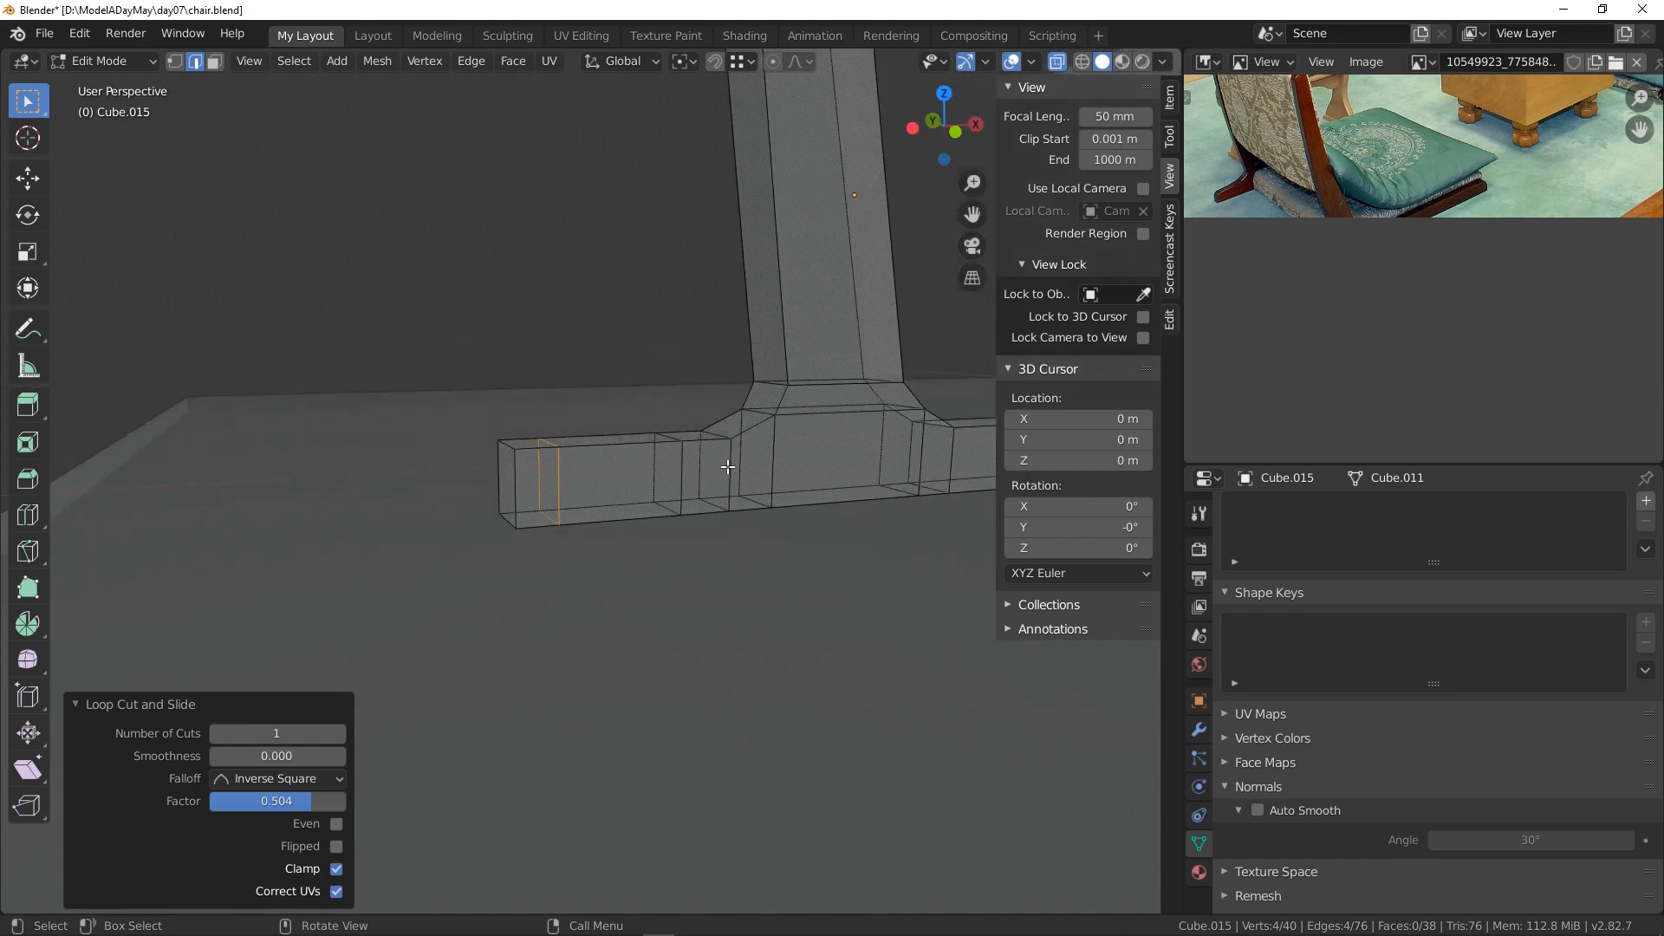
middle_click_drag(802, 457, 375, 505, "shift")
scroll(617, 502, "down", 2)
middle_click_drag(667, 505, 896, 631)
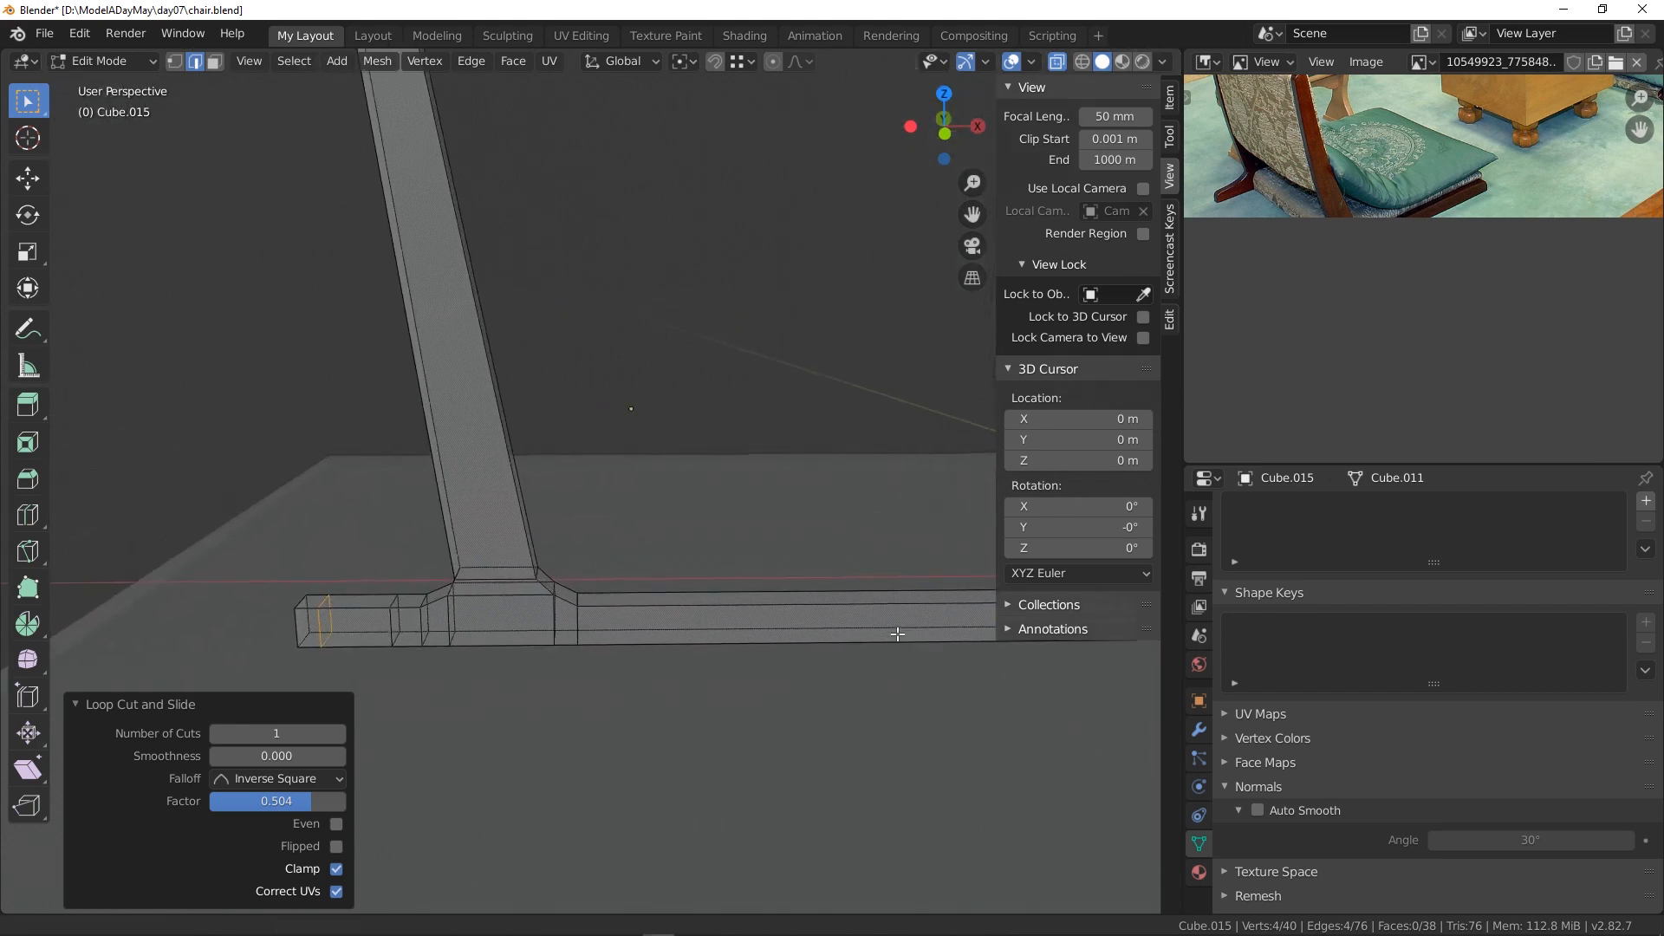
scroll(555, 560, "down", 2)
middle_click_drag(491, 544, 558, 572)
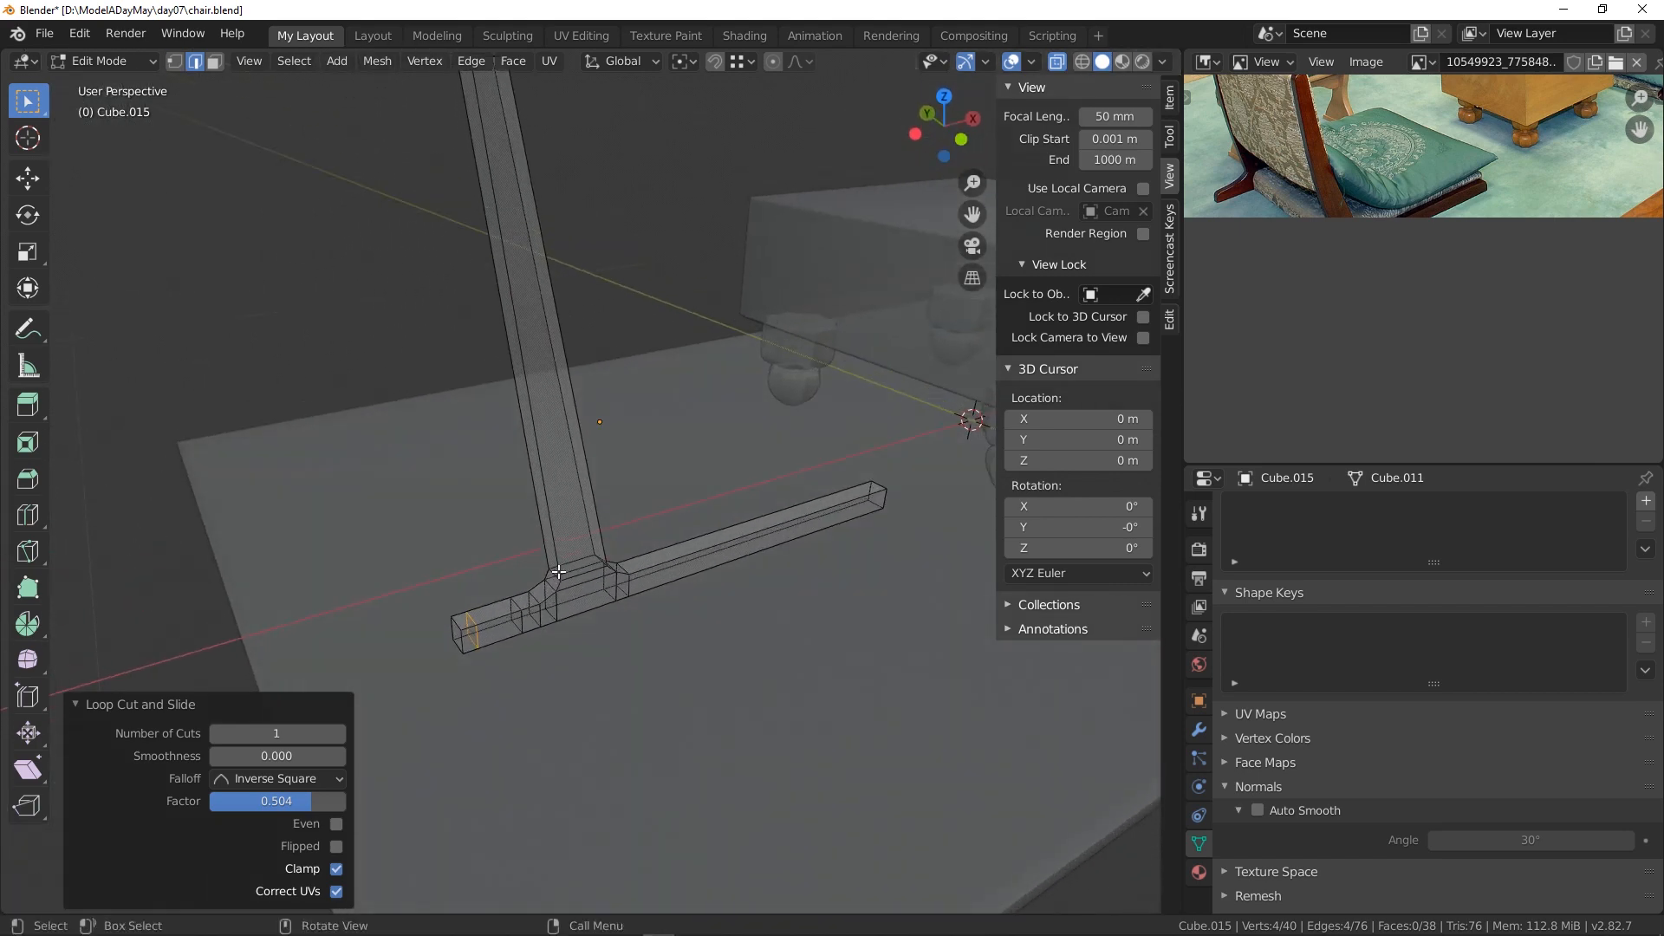
- Add nine evenly spaced horizontal loop cuts along the leaning post, without sliding them
key("KP_1")
scroll(558, 572, "up", 3)
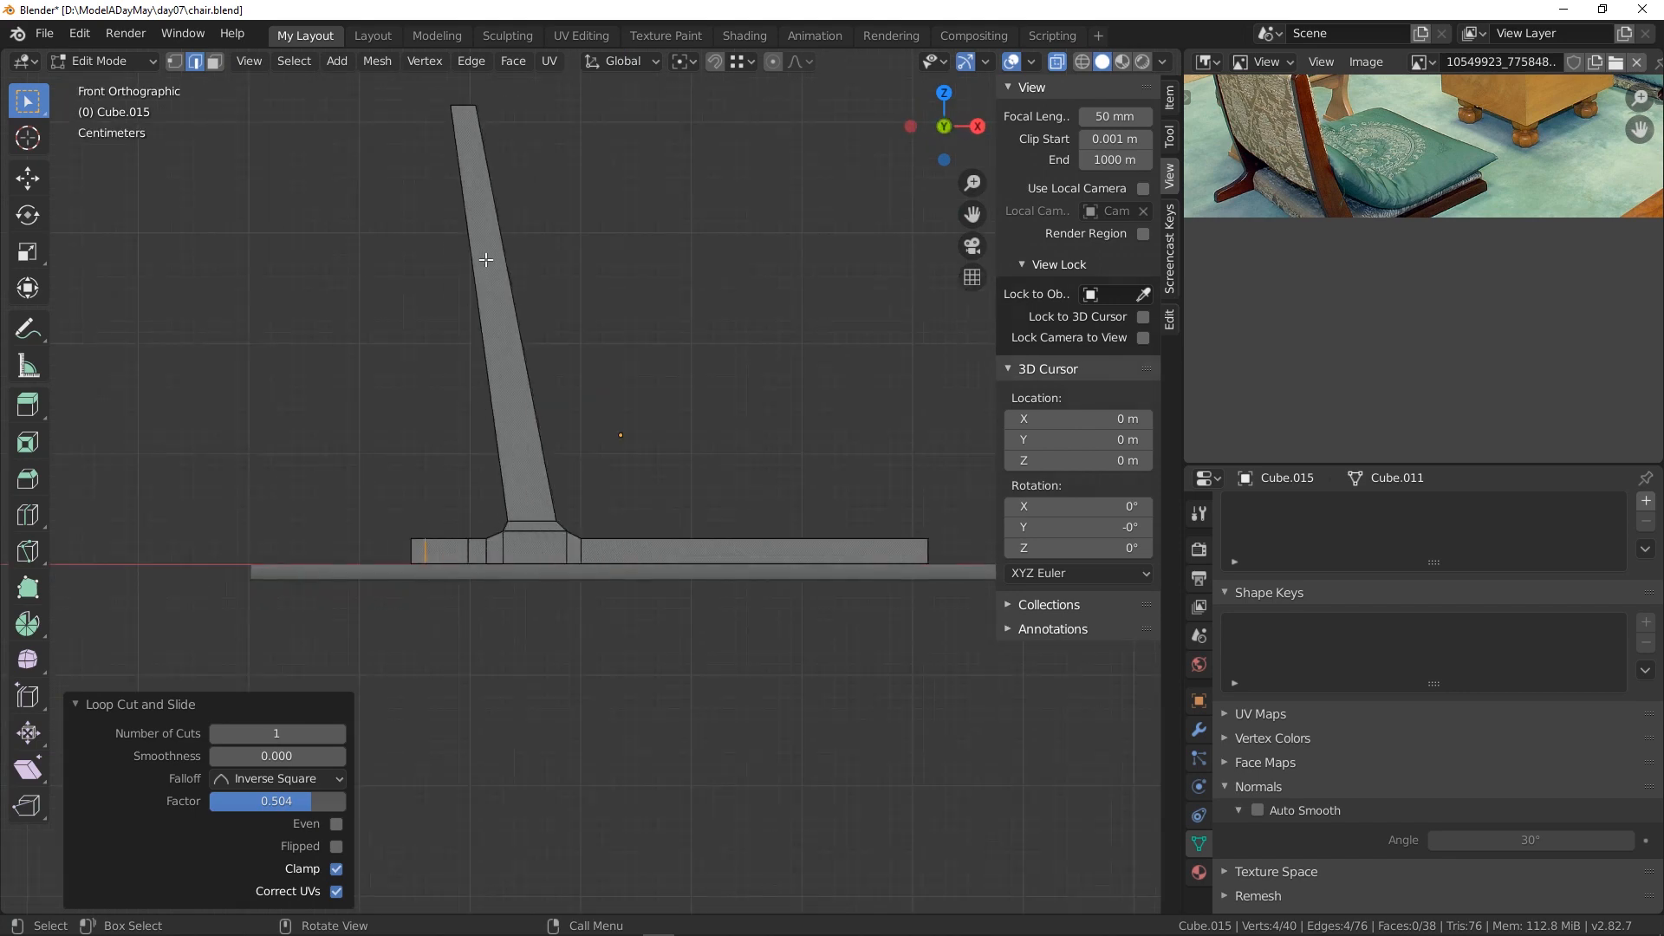
middle_click_drag(486, 260, 486, 417, "shift")
key("ctrl+r")
scroll(494, 445, "up", 6)
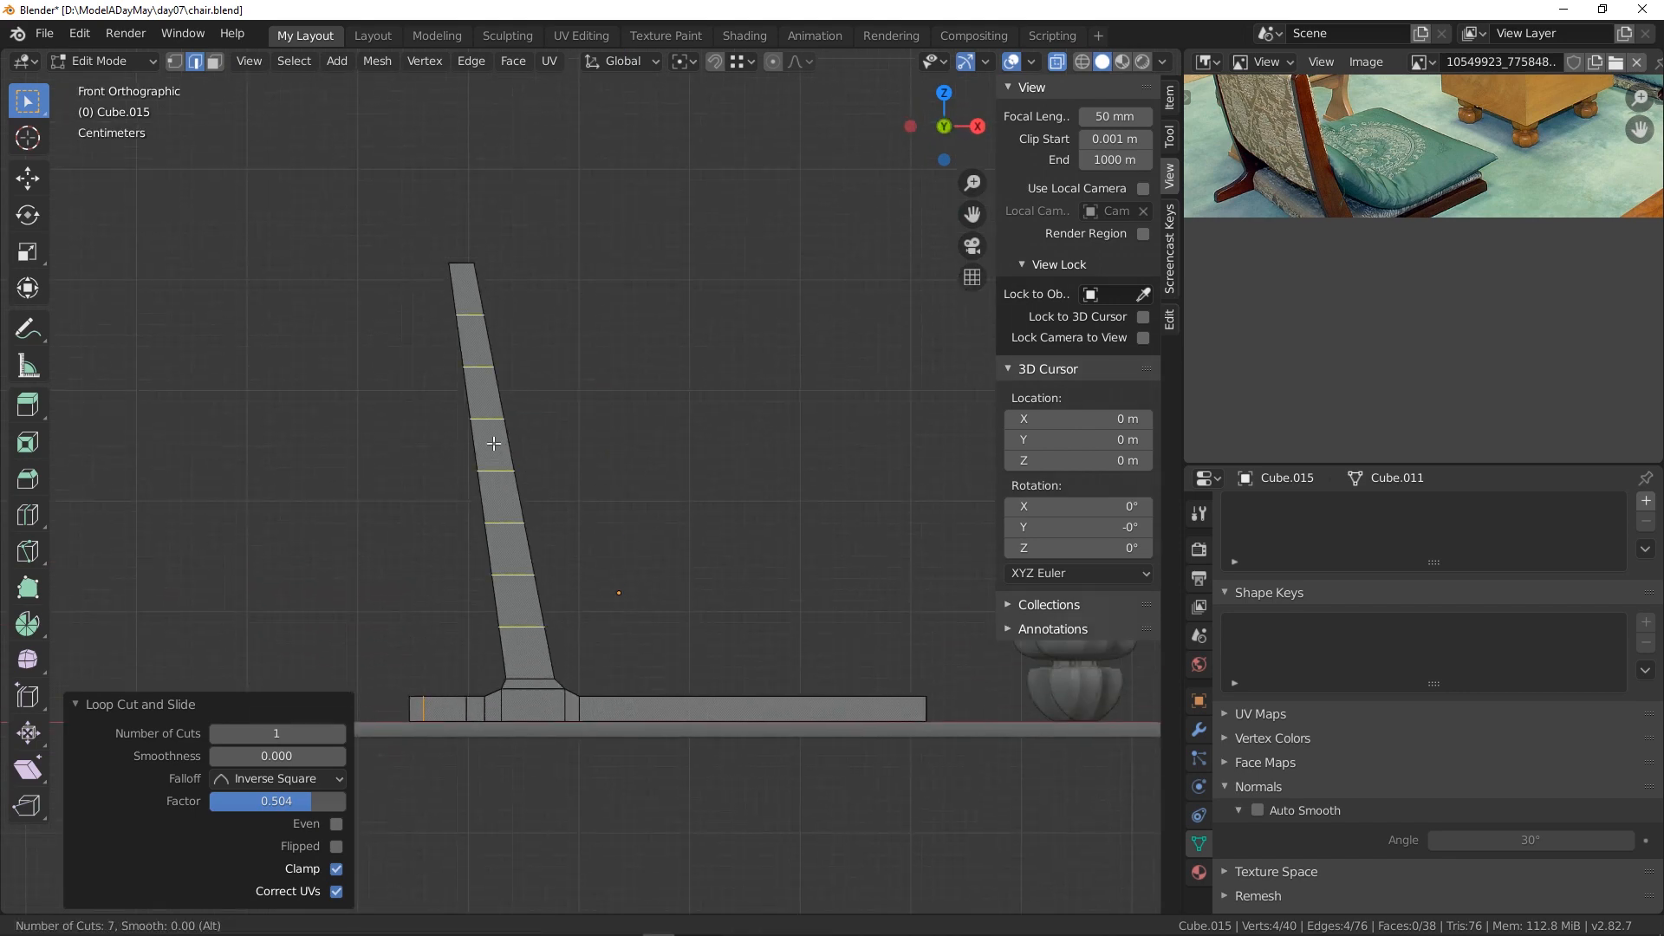
scroll(494, 444, "up", 2)
left_click(493, 444)
right_click(496, 446)
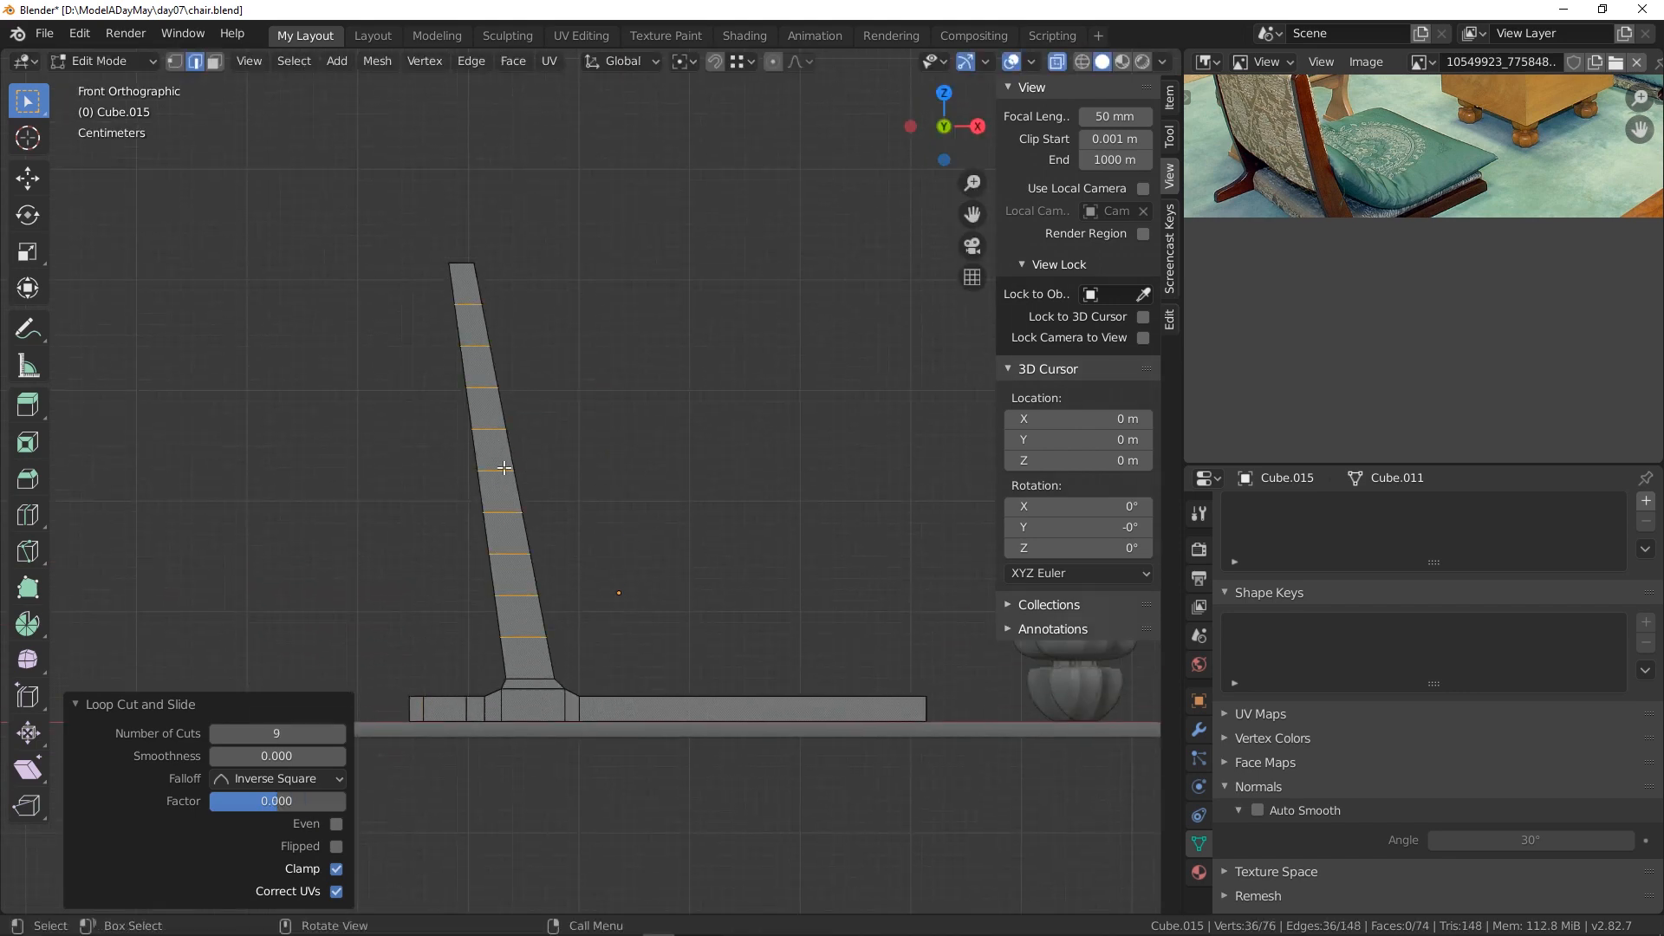
- Bend the post by moving its middle edge loop -0.0243 m along X with smooth proportional editing at size 0.263
left_click(503, 467)
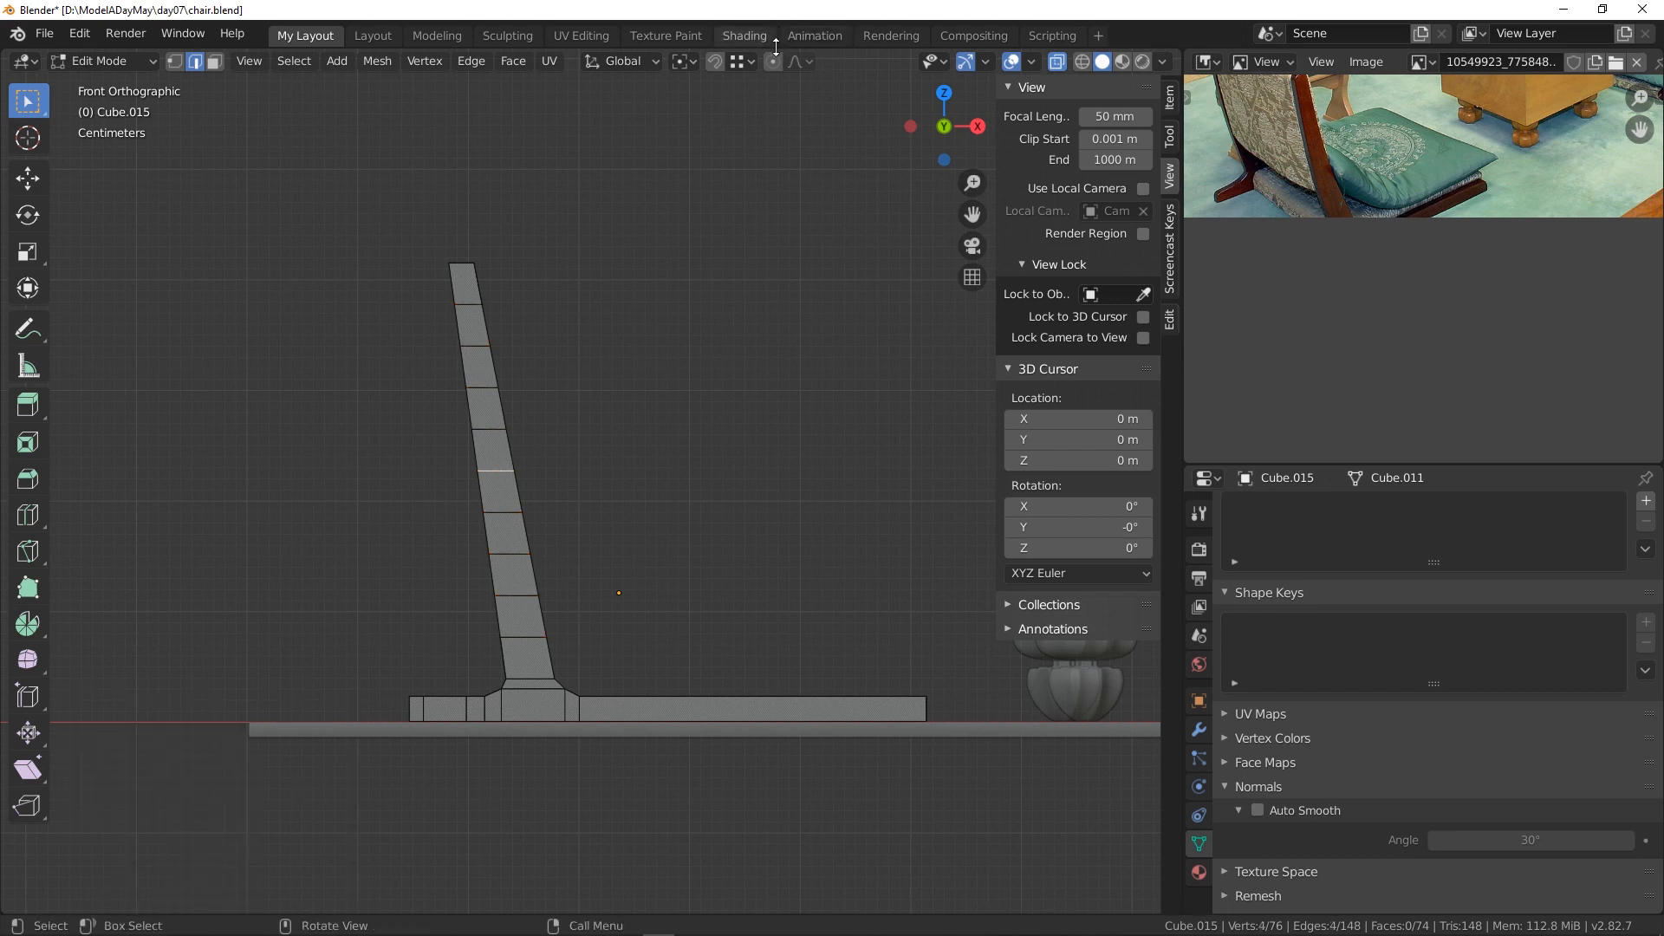
key("o")
key("g")
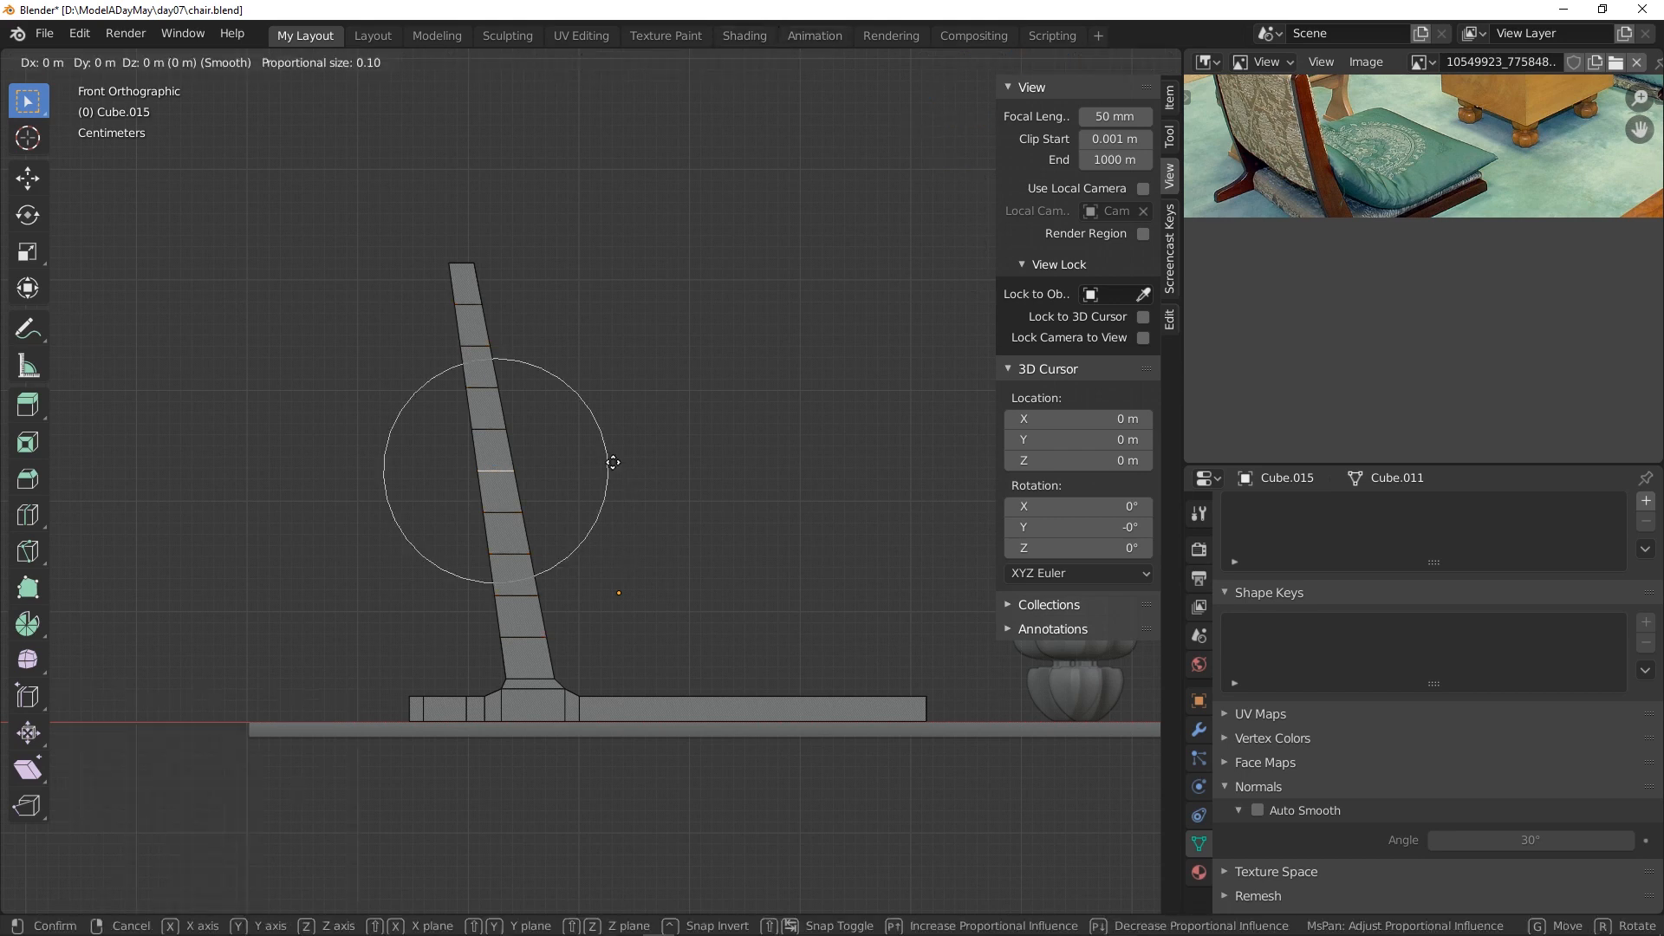
key("x")
scroll(580, 470, "down", 4)
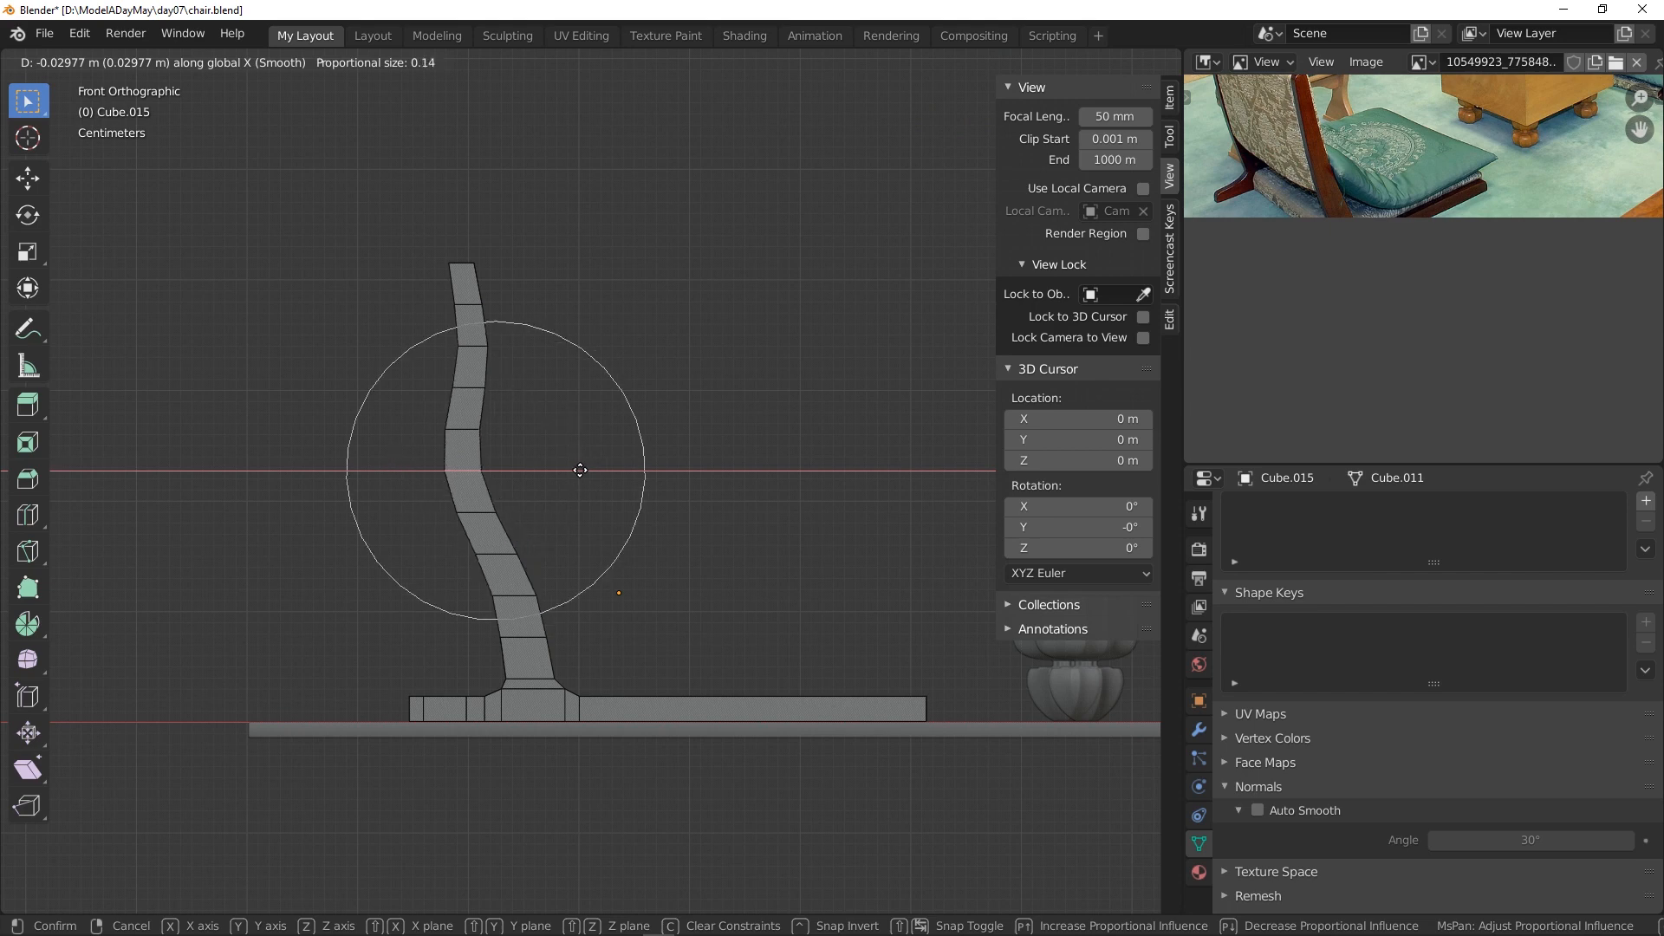
scroll(580, 470, "down", 6)
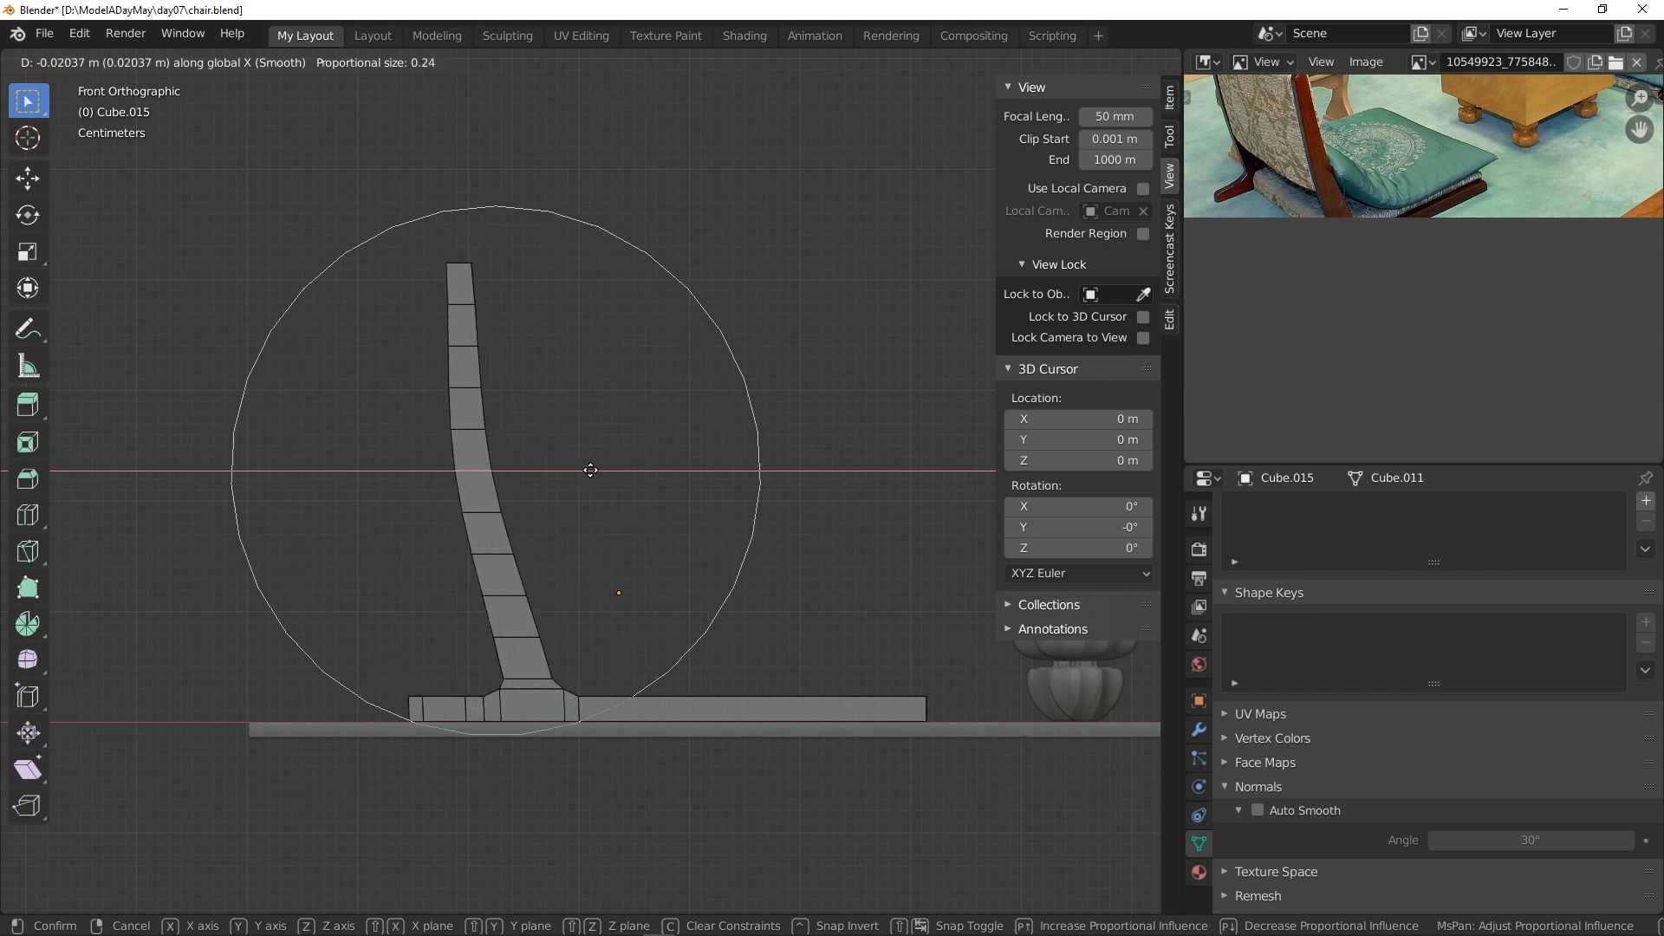
scroll(591, 470, "down", 1)
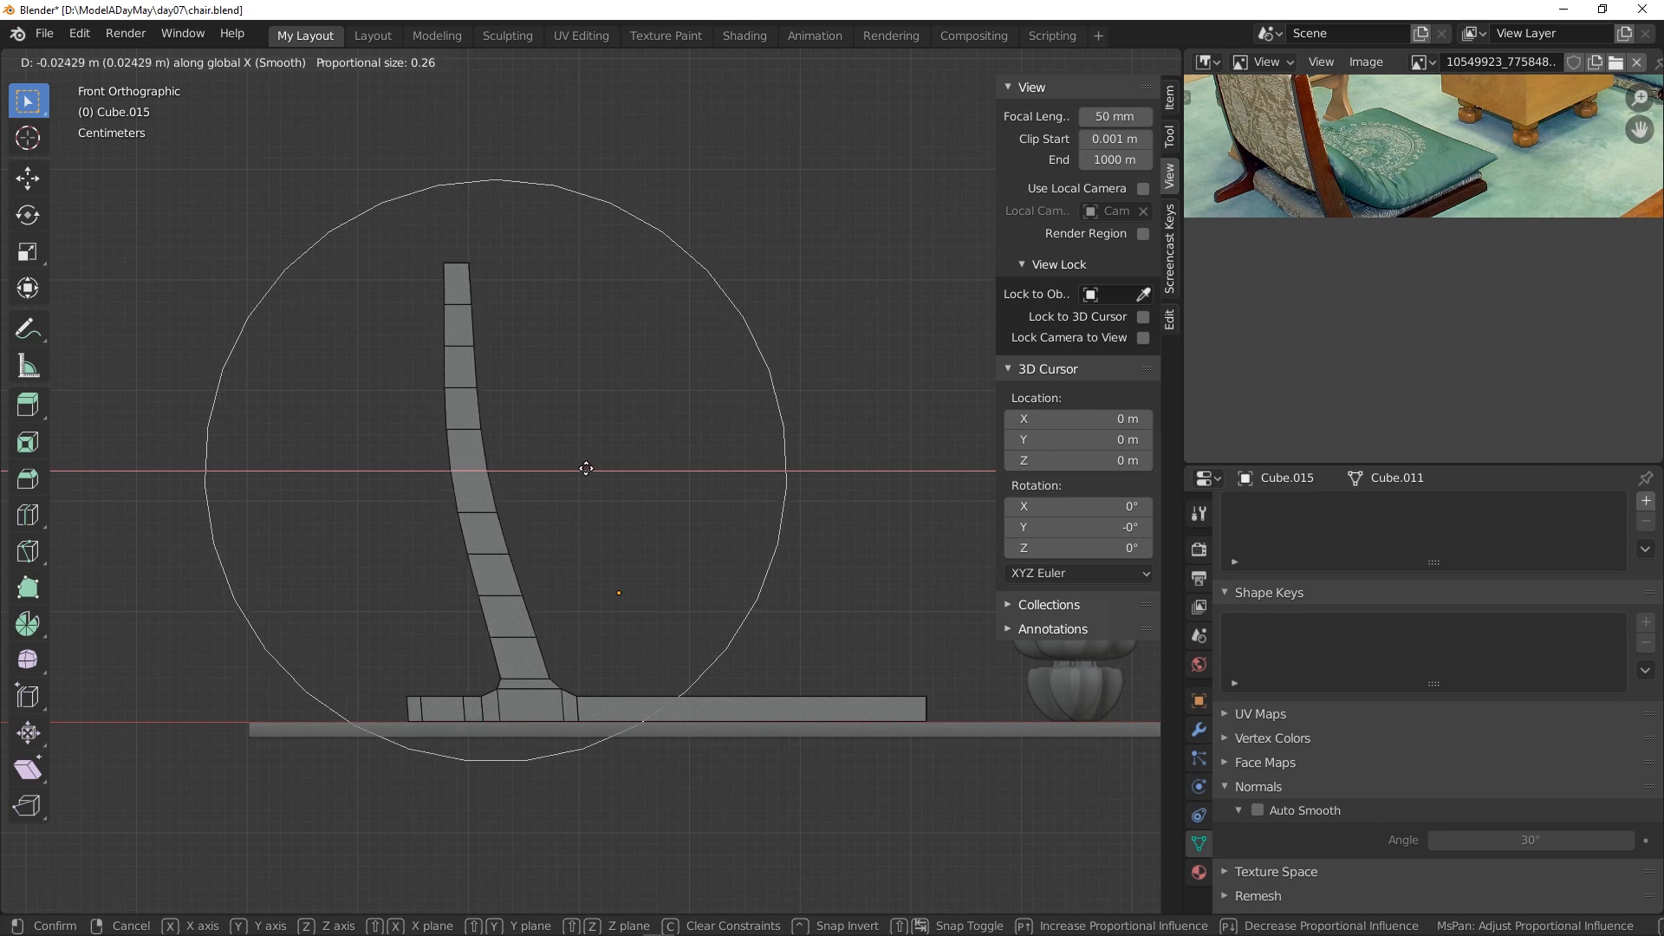
left_click(585, 468)
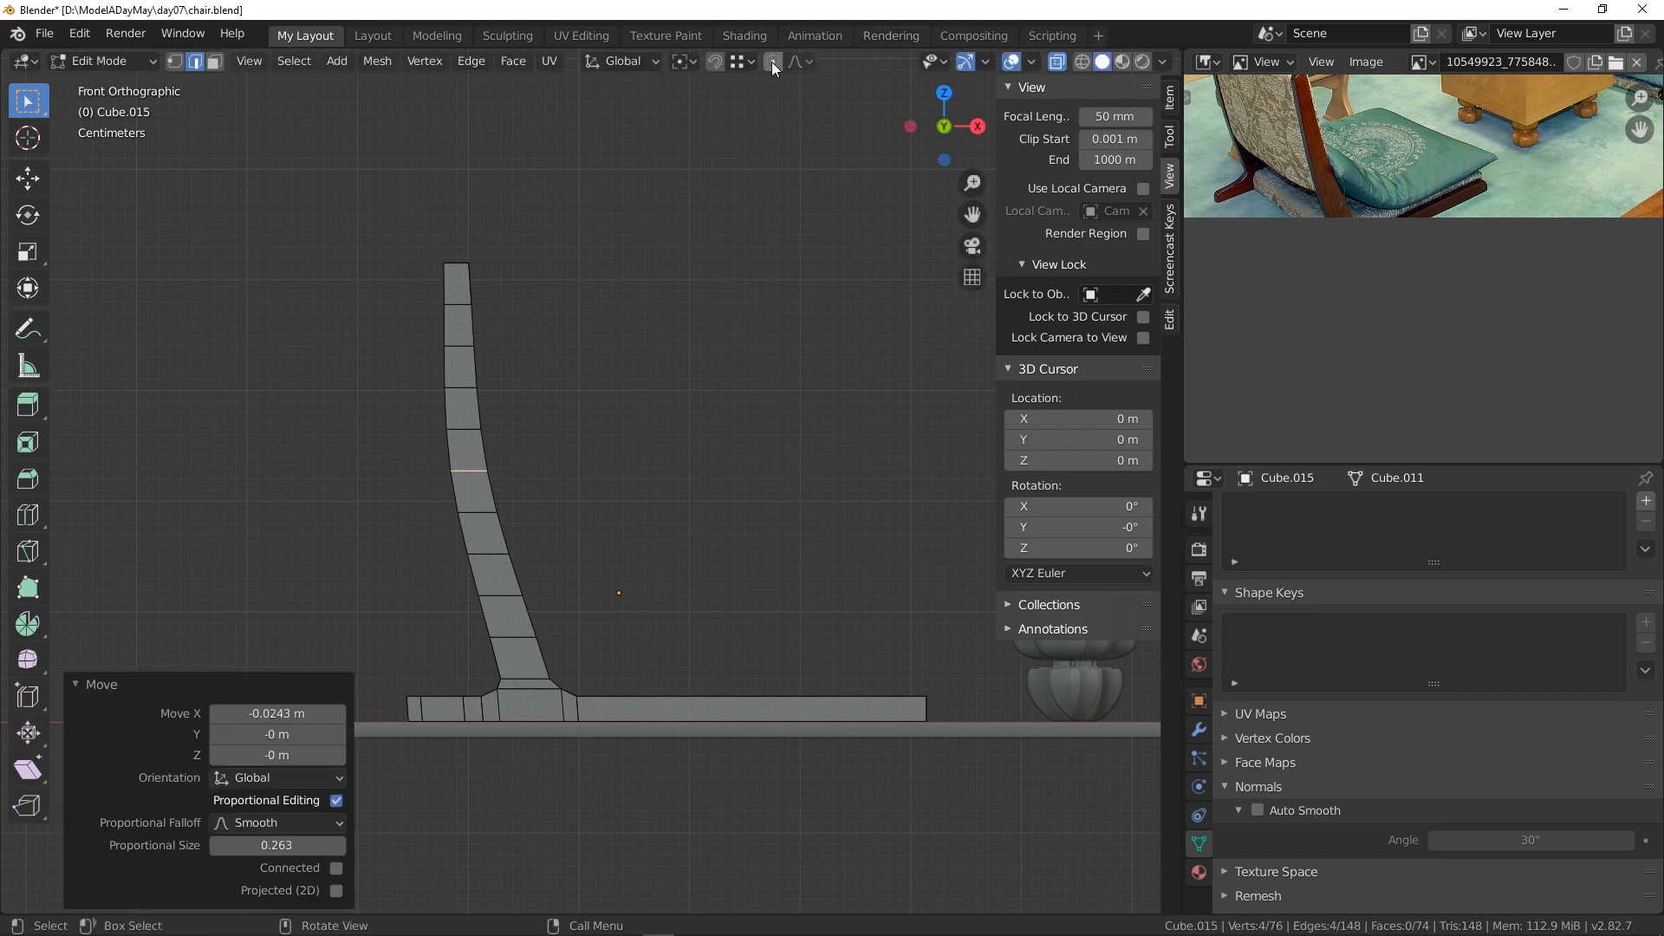
left_click(680, 557)
- Inspect the curved post and its joint with the floor runner up close and from farther away
middle_click_drag(680, 557, 762, 598)
middle_click_drag(512, 676, 601, 578)
scroll(580, 592, "up", 6)
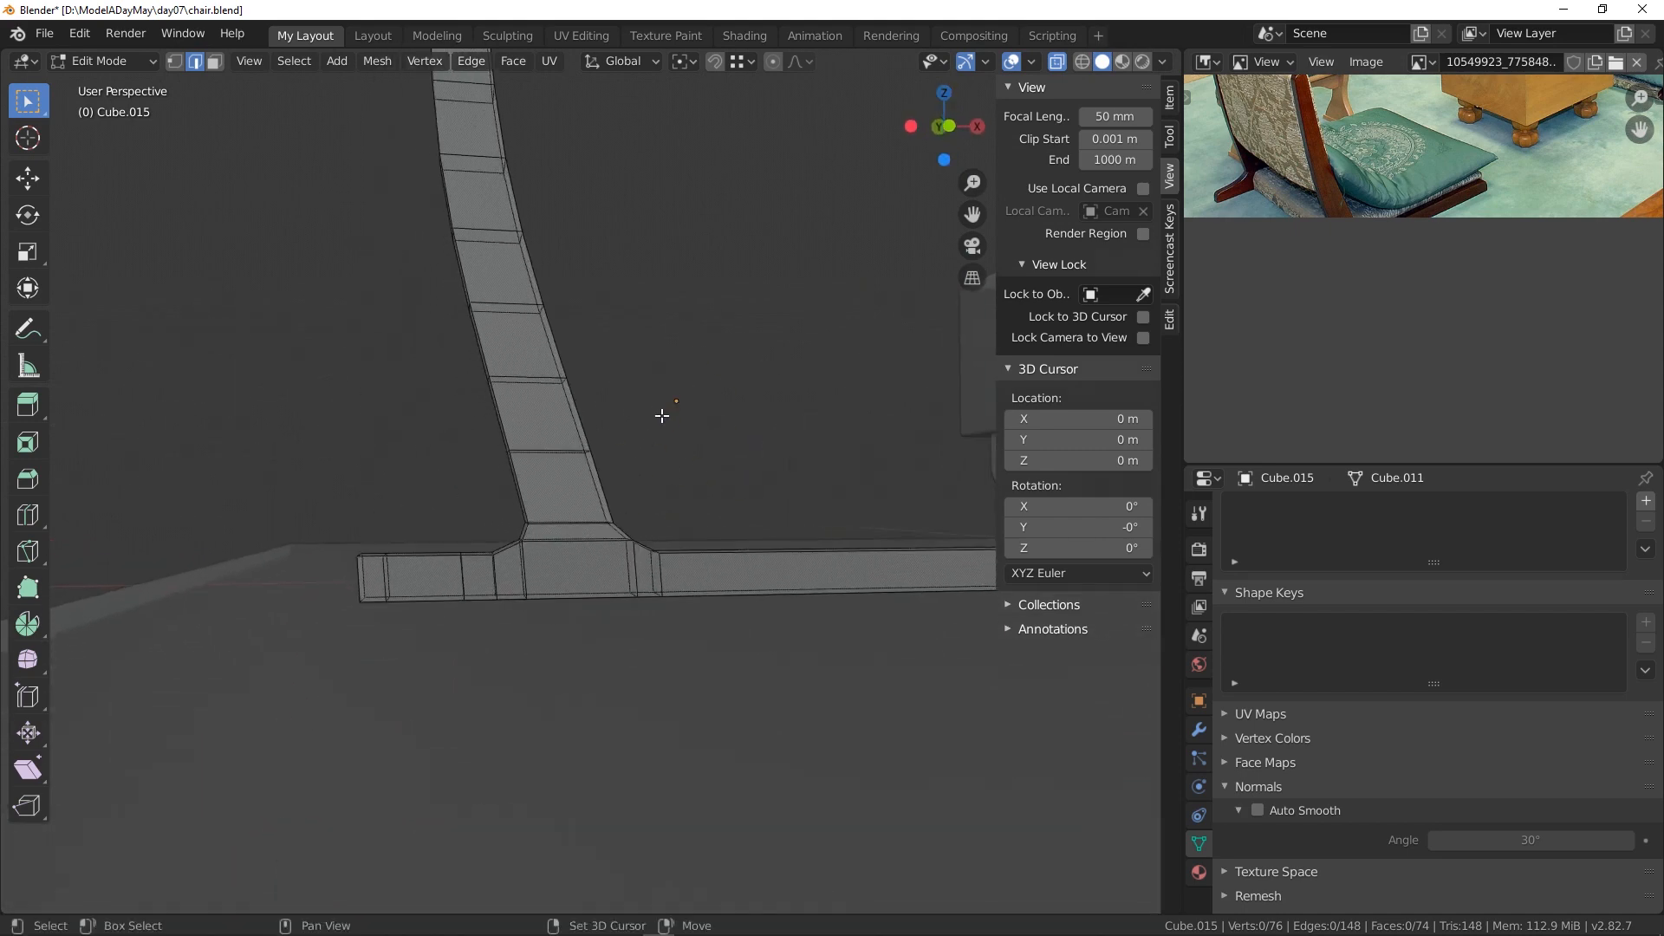
middle_click_drag(569, 579, 822, 534, "shift")
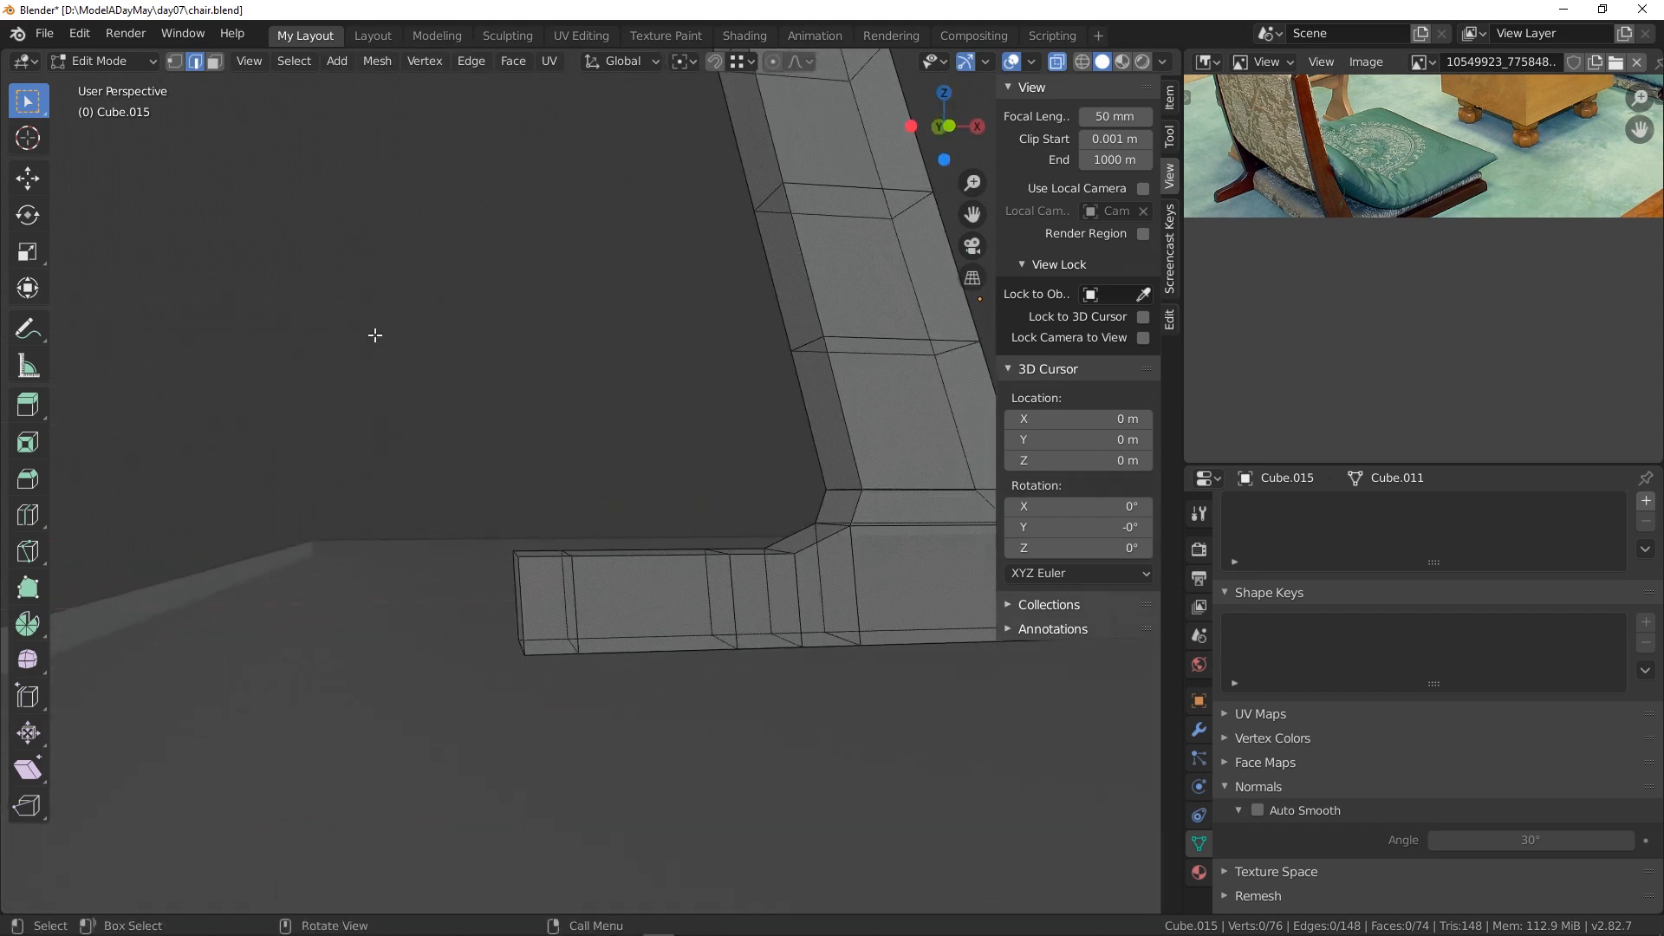
scroll(635, 583, "down", 6)
middle_click_drag(917, 476, 638, 616, "shift")
scroll(563, 557, "down", 4)
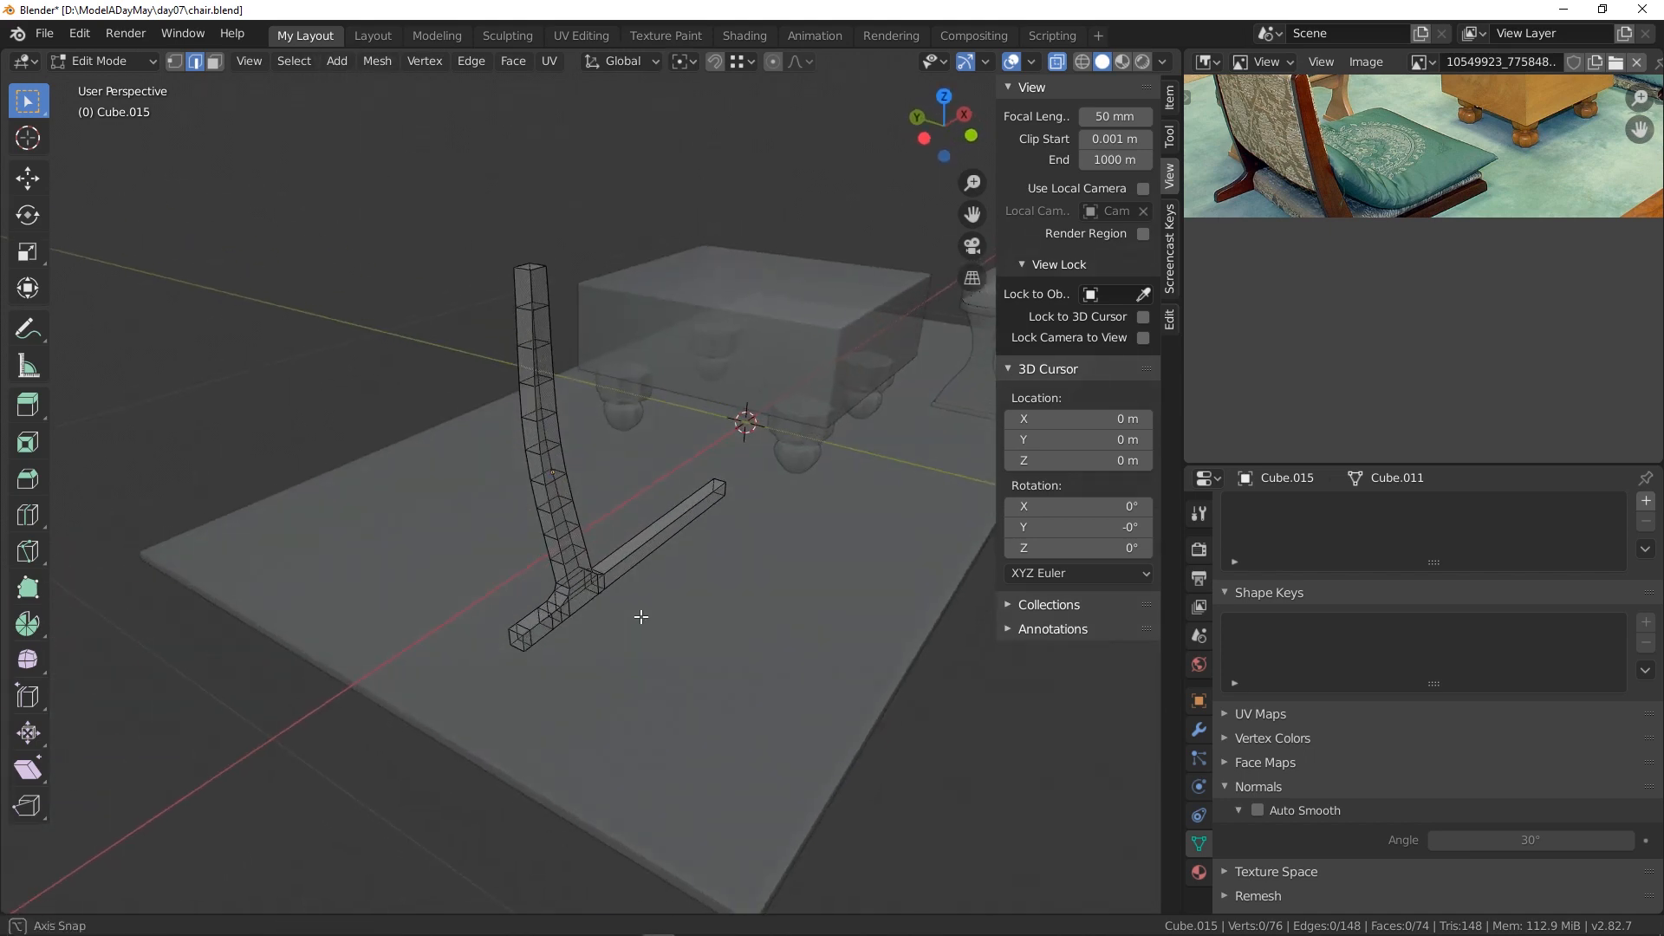
- Return to Object Mode and turn off X-ray display in the viewport
left_click(100, 62)
left_click(113, 90)
left_click(627, 574)
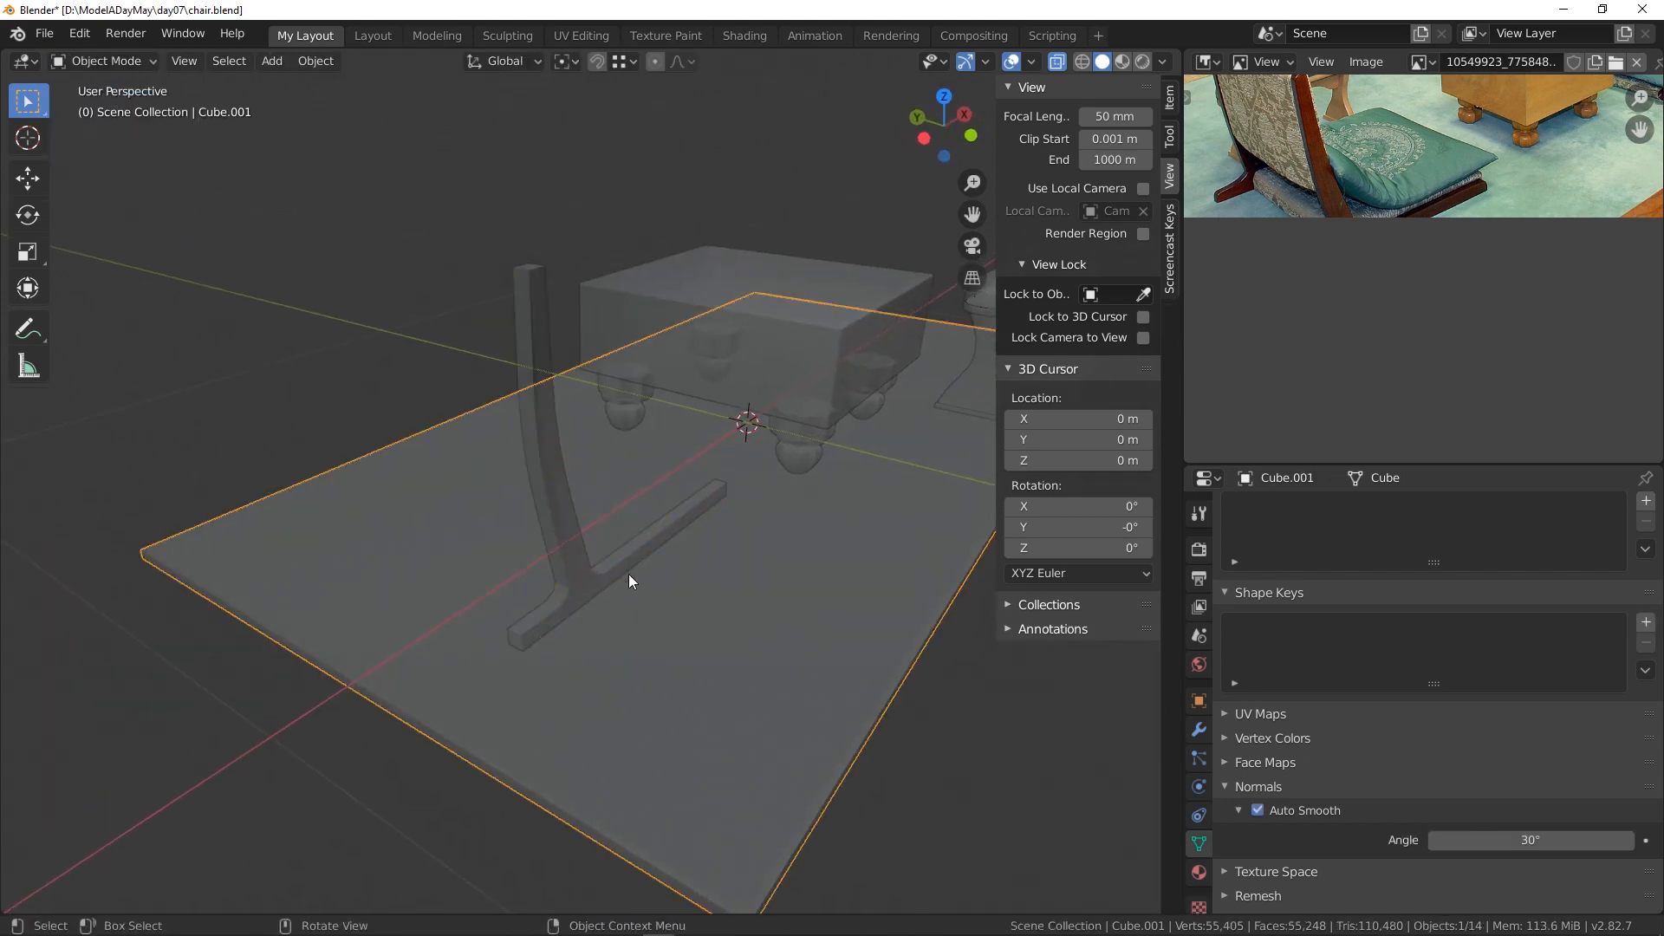
left_click(1056, 60)
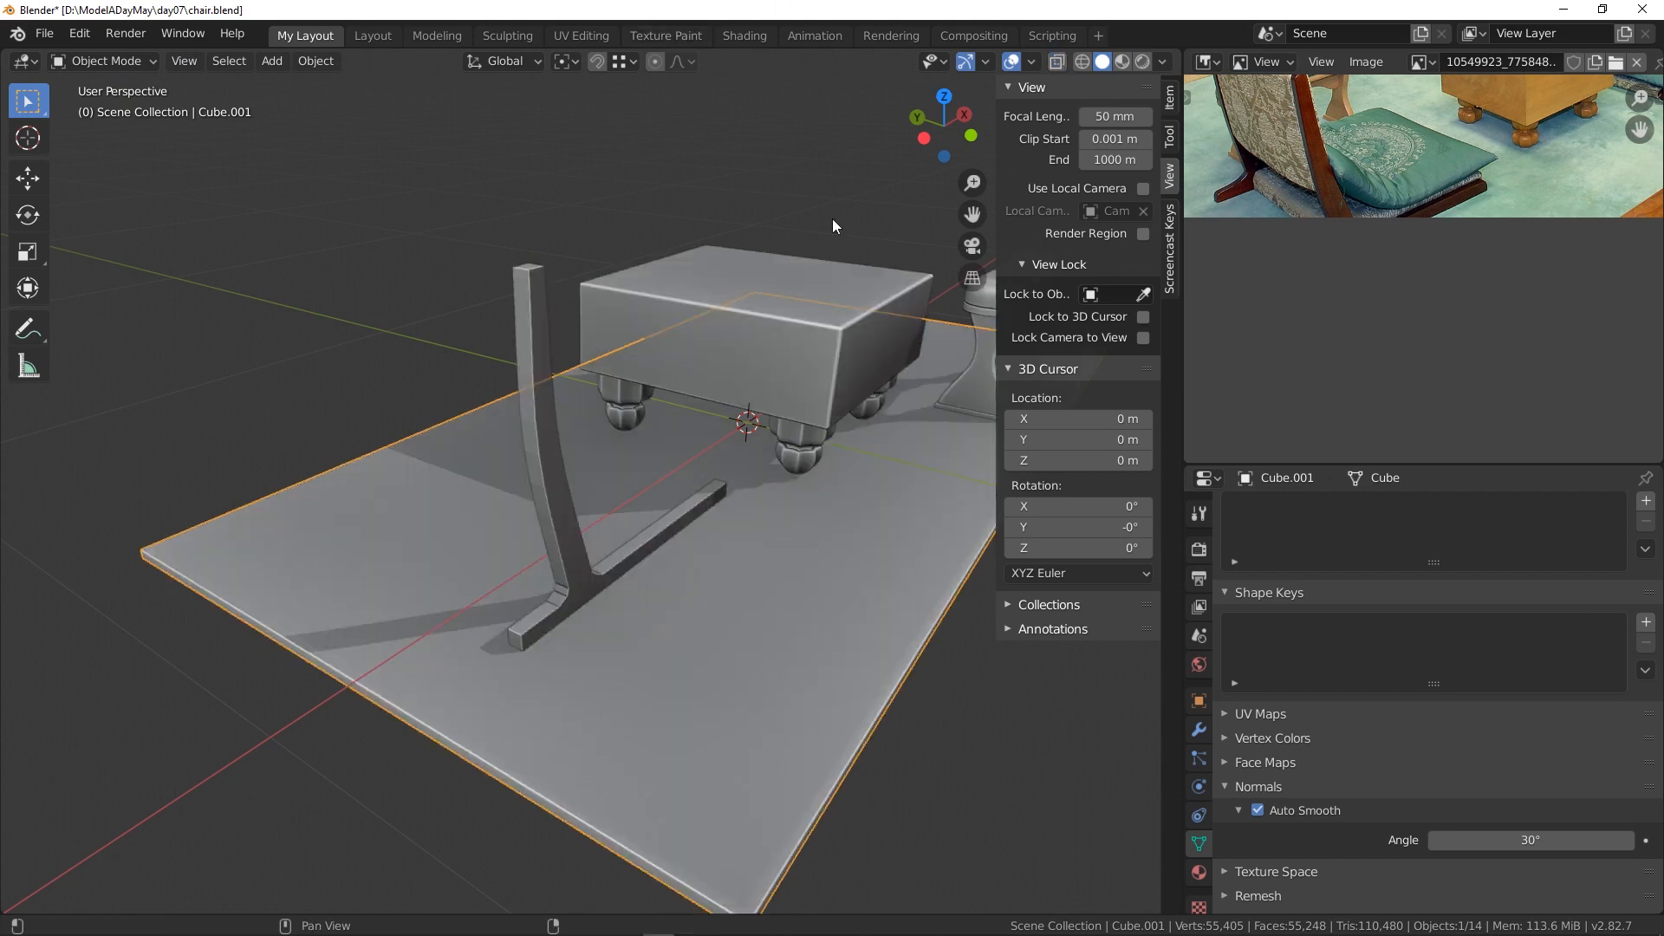
- Duplicate the side frame and move the copy 0.392 m along Y as the chair's other side
left_click(546, 364)
middle_click_drag(686, 503, 587, 509)
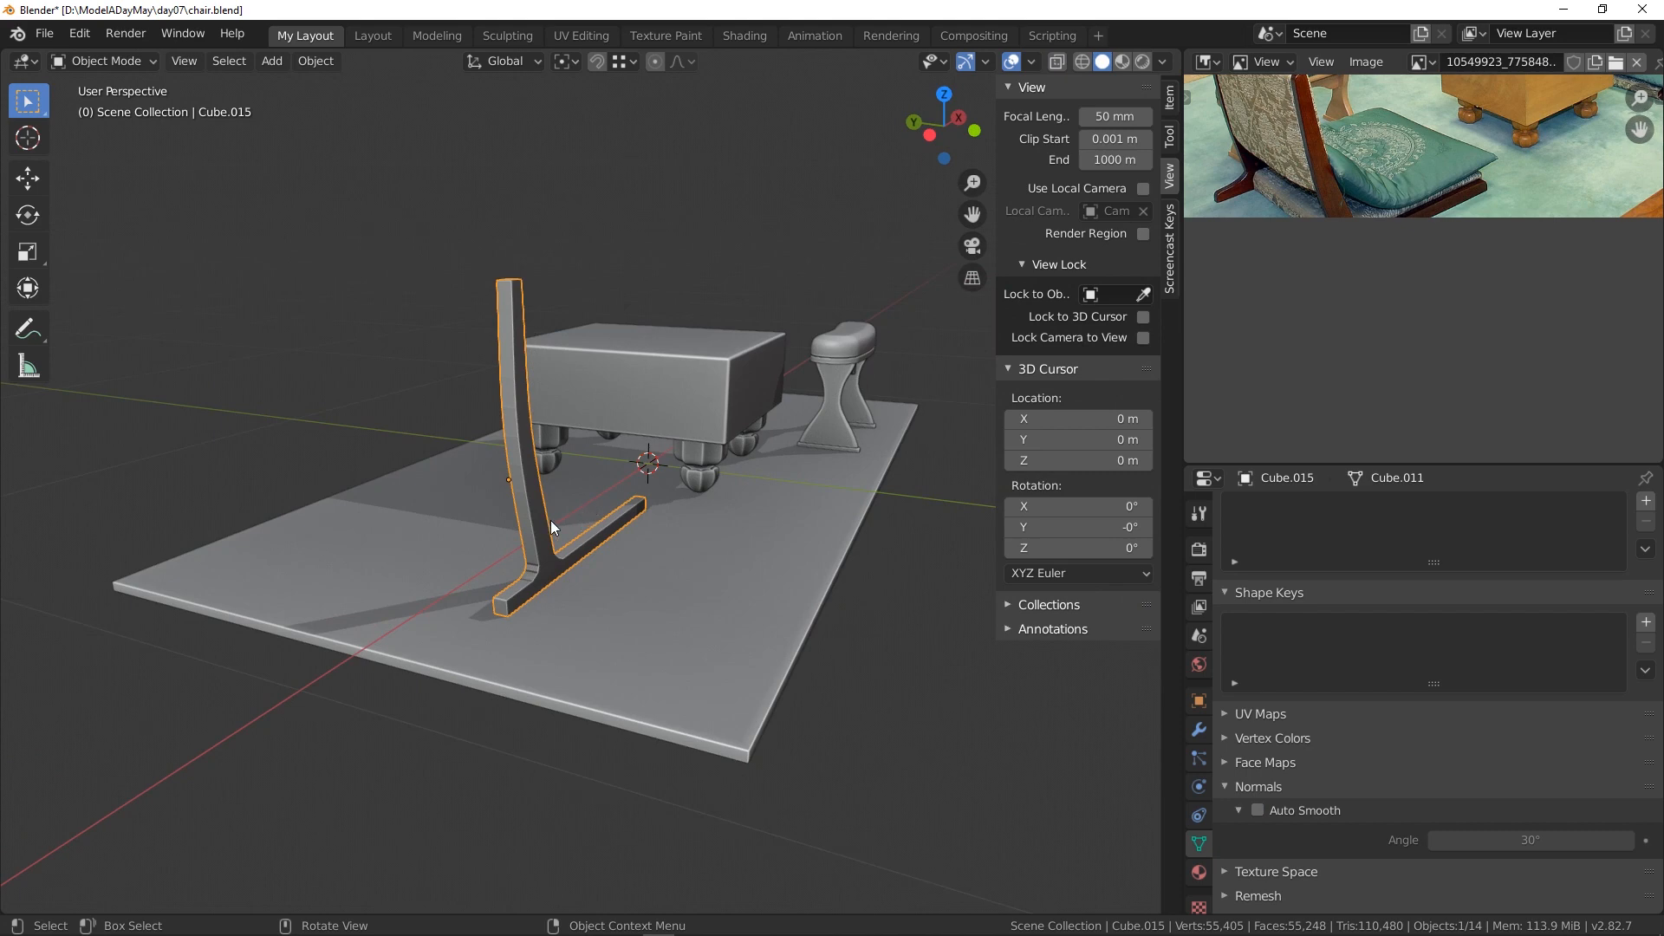
key("shift+d")
right_click(549, 520)
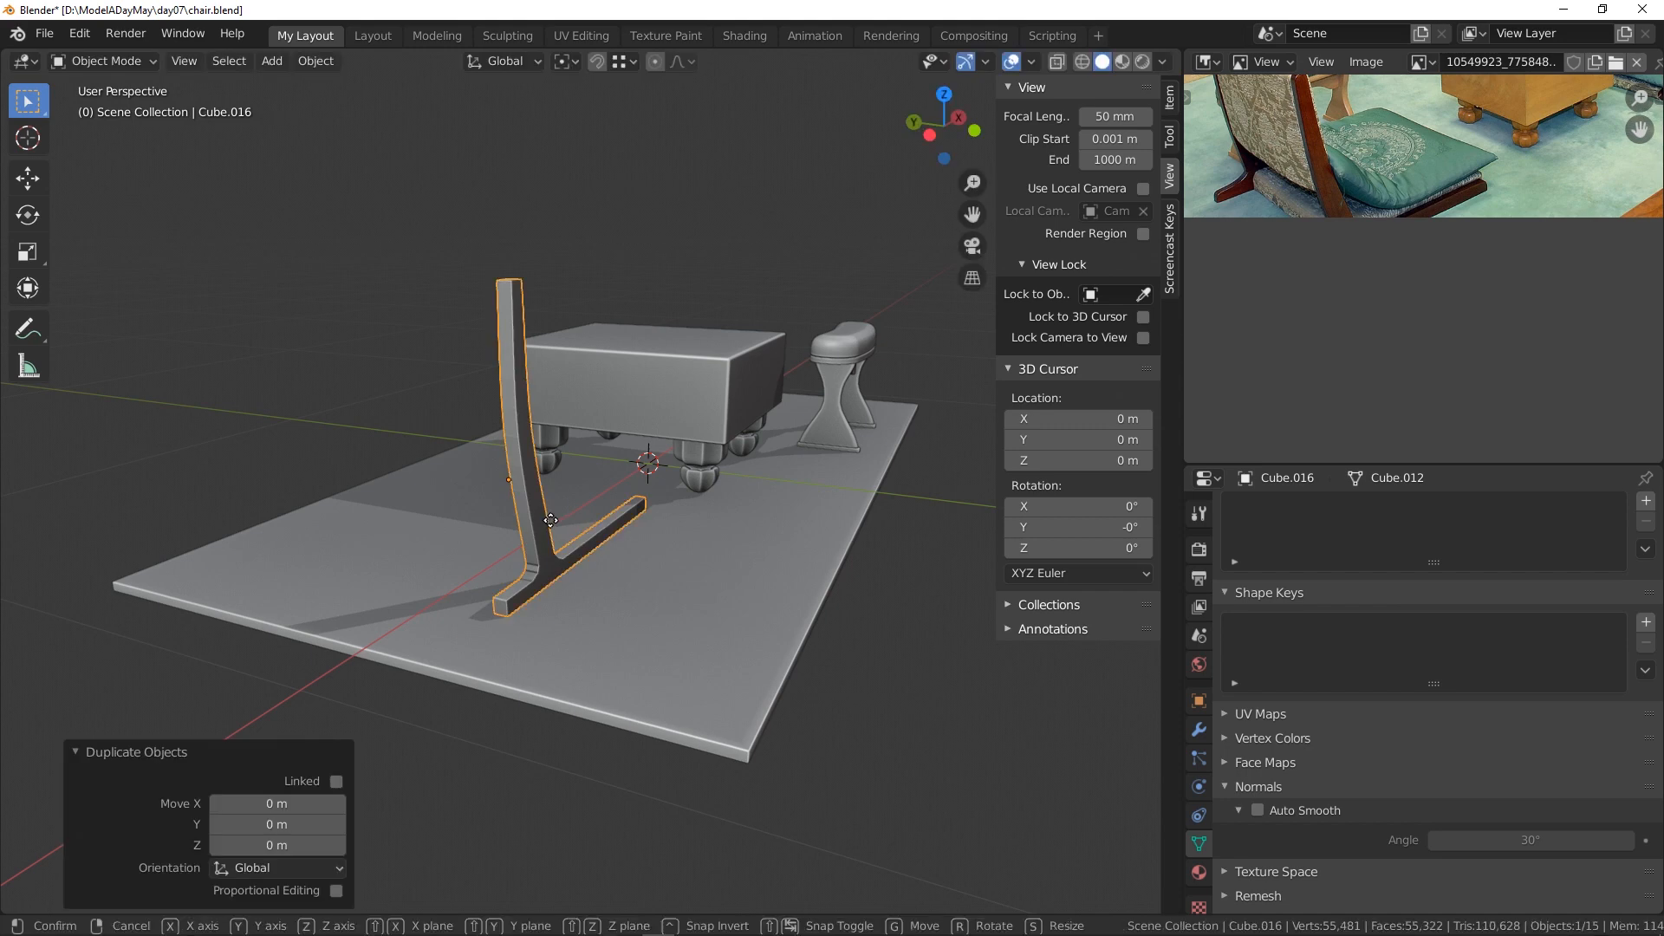
key("g")
key("y")
left_click(349, 496)
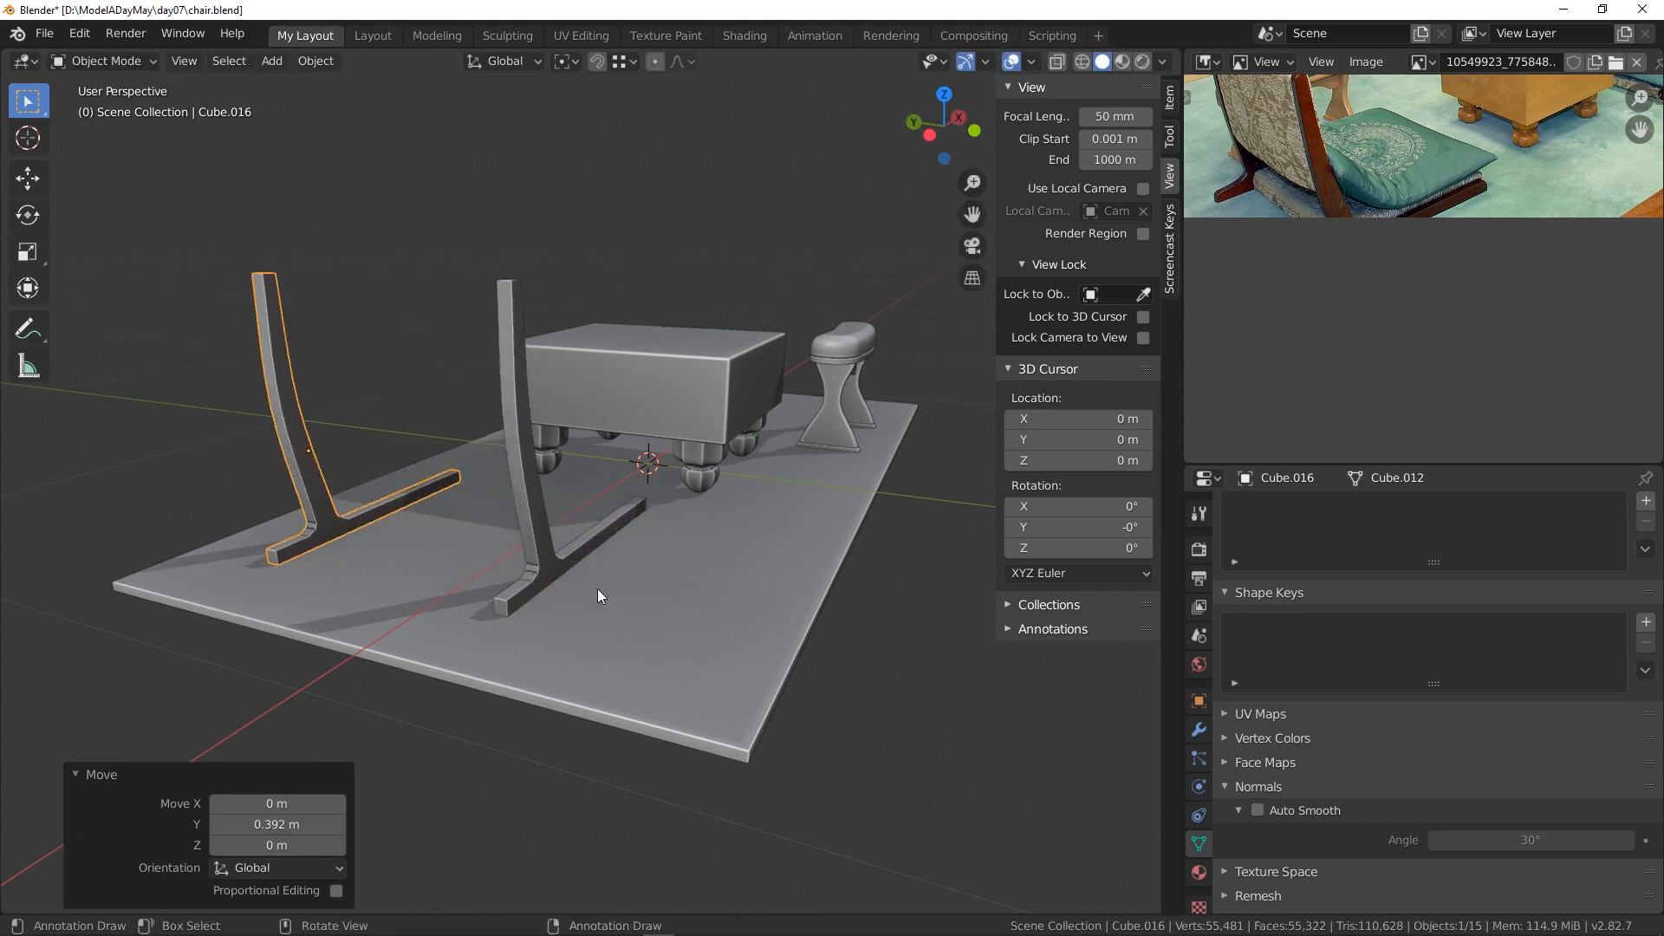
- Add a Subdivision Surface modifier to the original side frame nearest the view
scroll(596, 589, "up", 5)
middle_click_drag(524, 572, 617, 584, "shift")
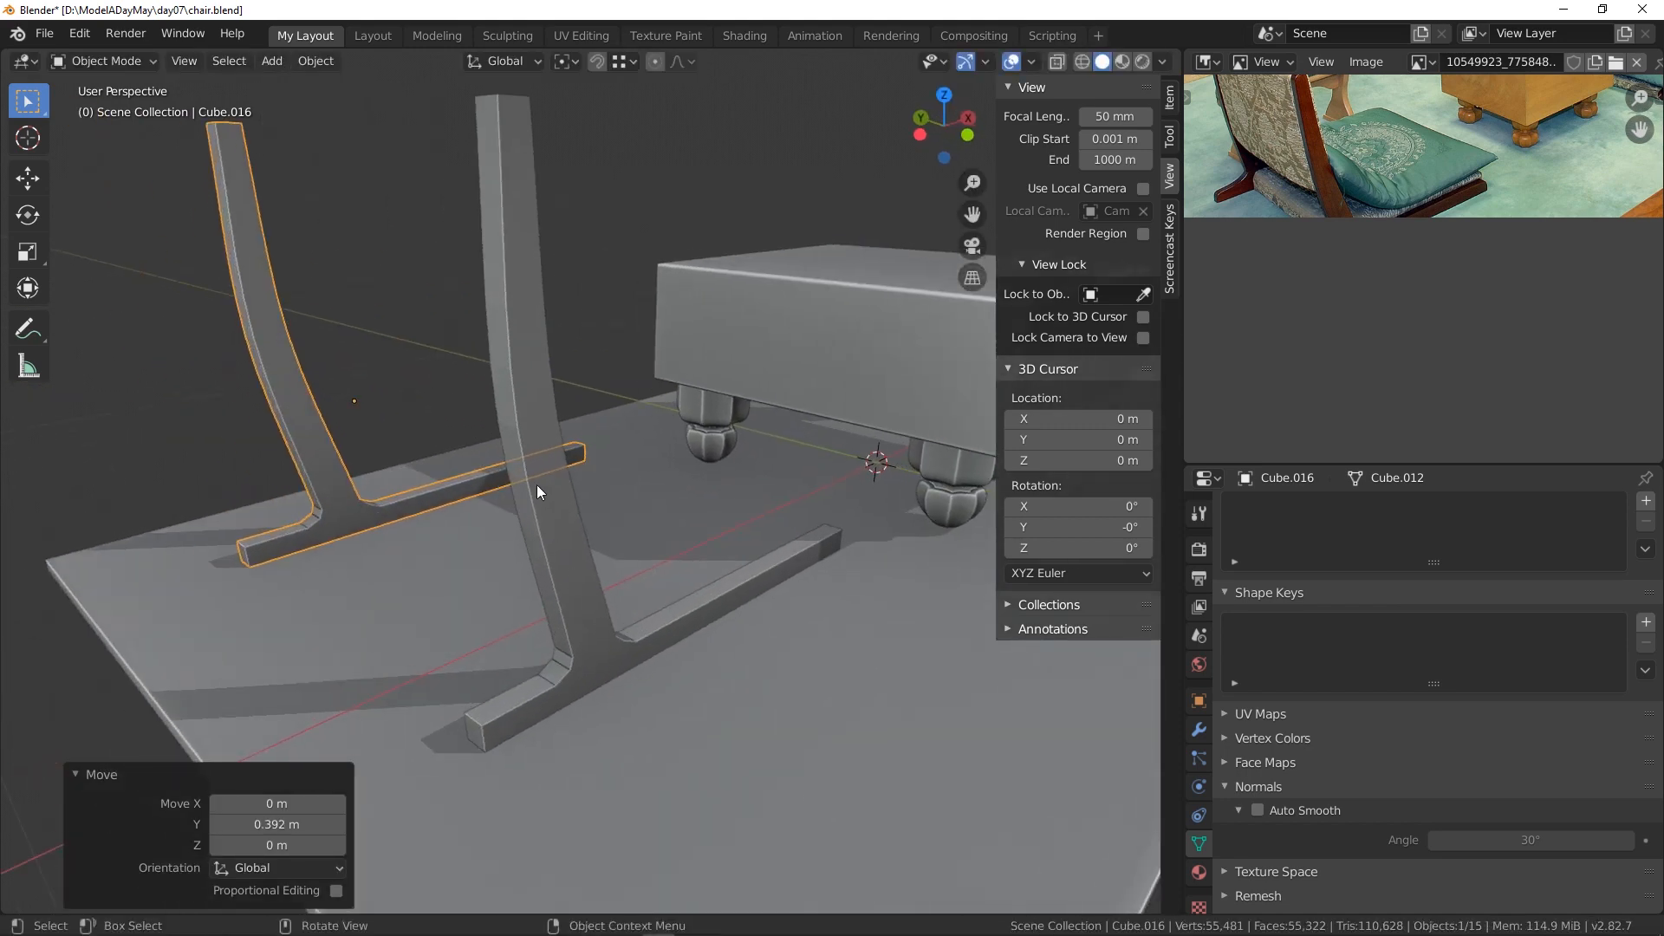
left_click(538, 486)
left_click(1199, 730)
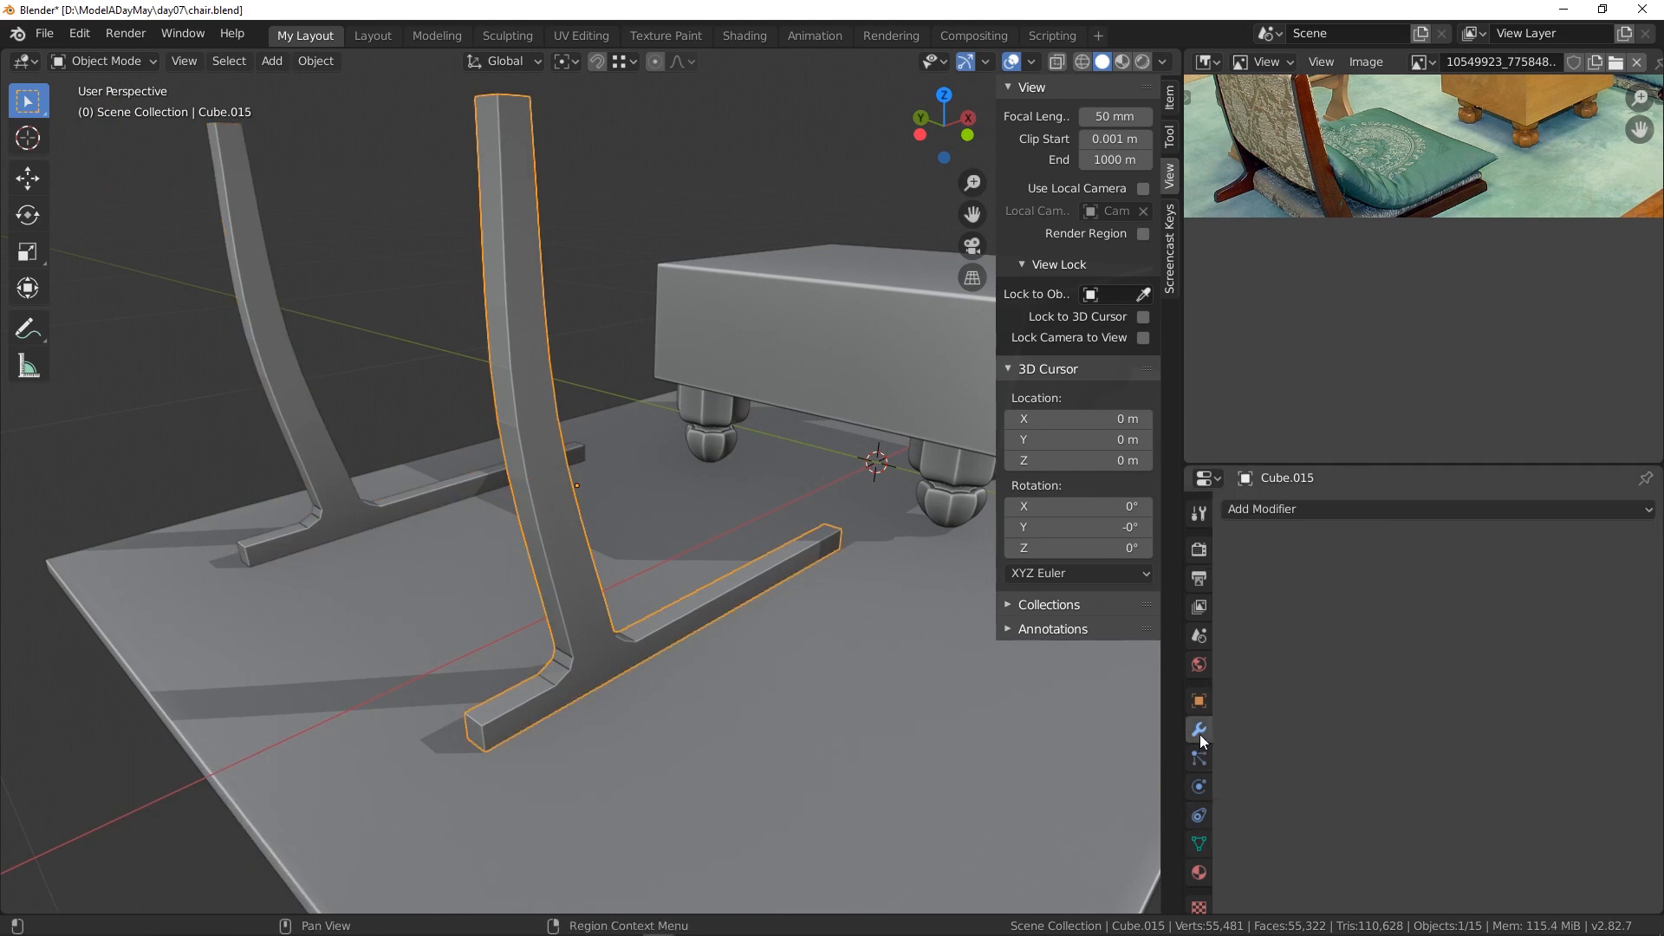
left_click(1301, 516)
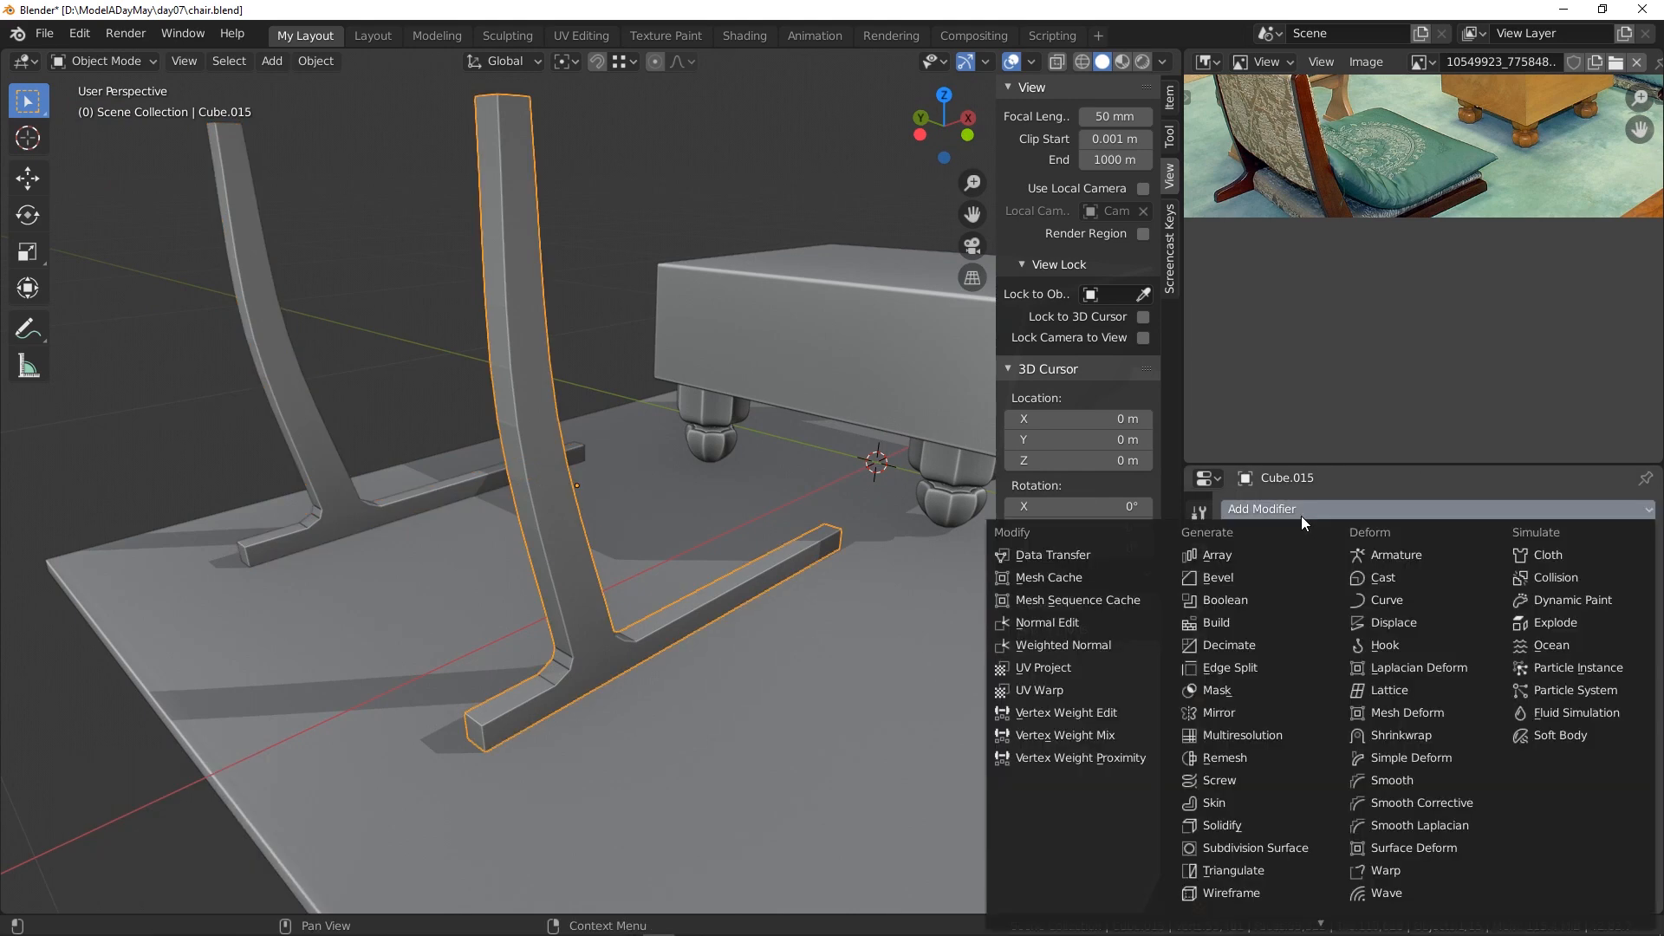
left_click(1261, 846)
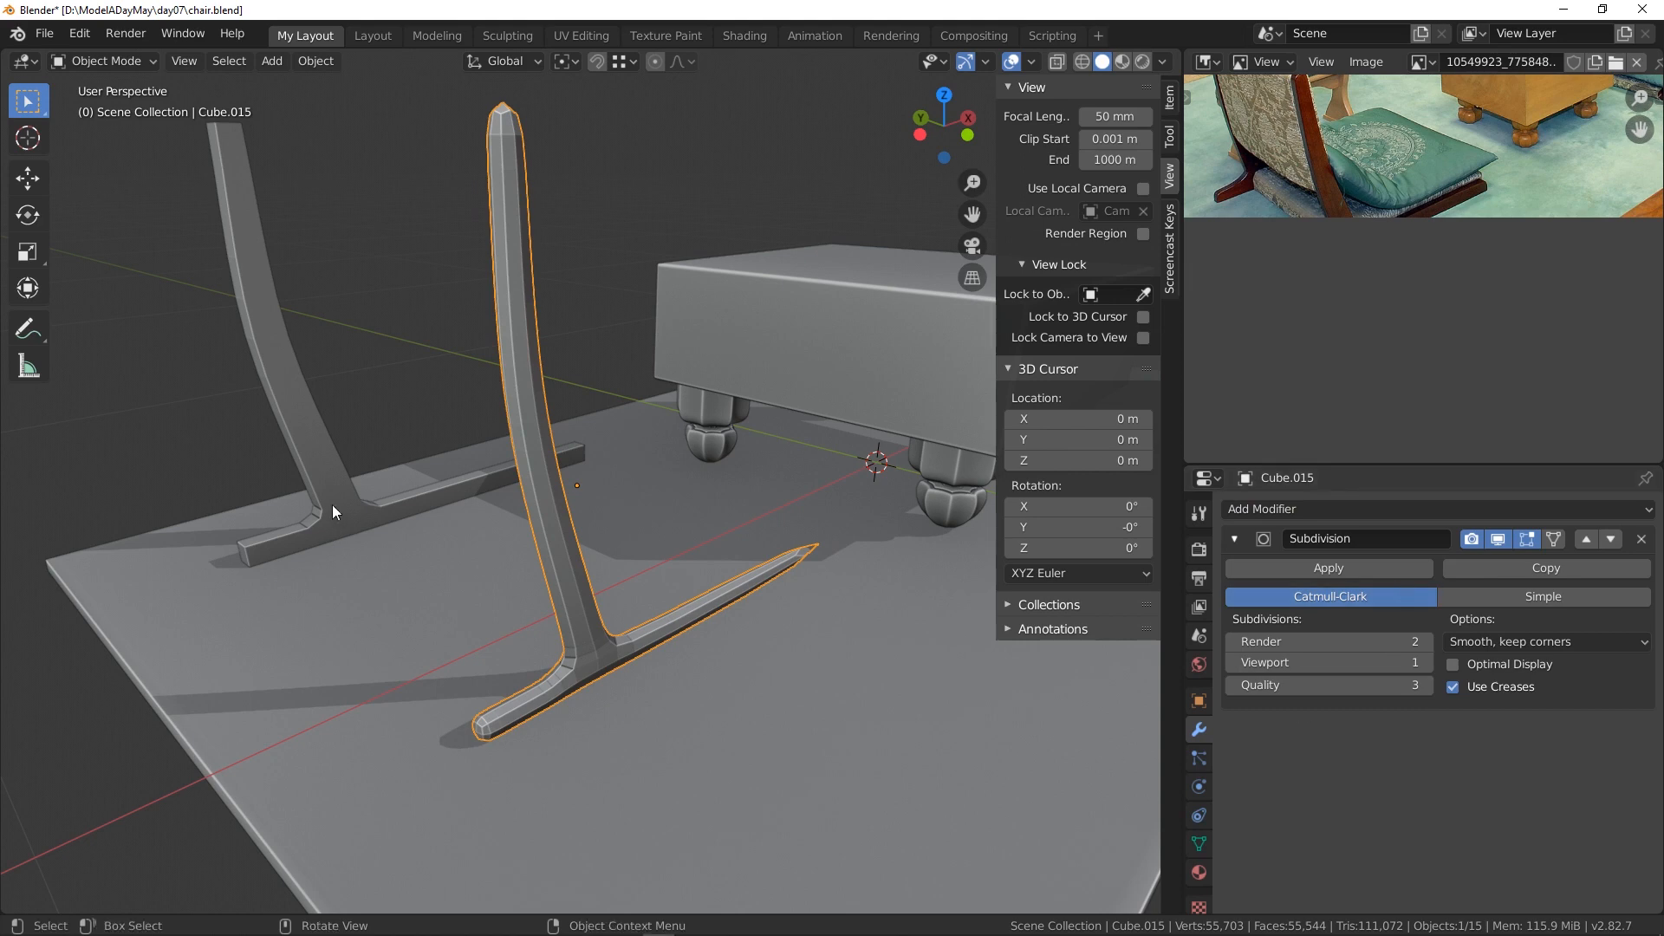
- Enter Edit Mode, add a centred lengthwise loop cut along the frame's thickness and bevel it with an offset of 0.00929 m
middle_click_drag(331, 504, 433, 508)
left_click(127, 59)
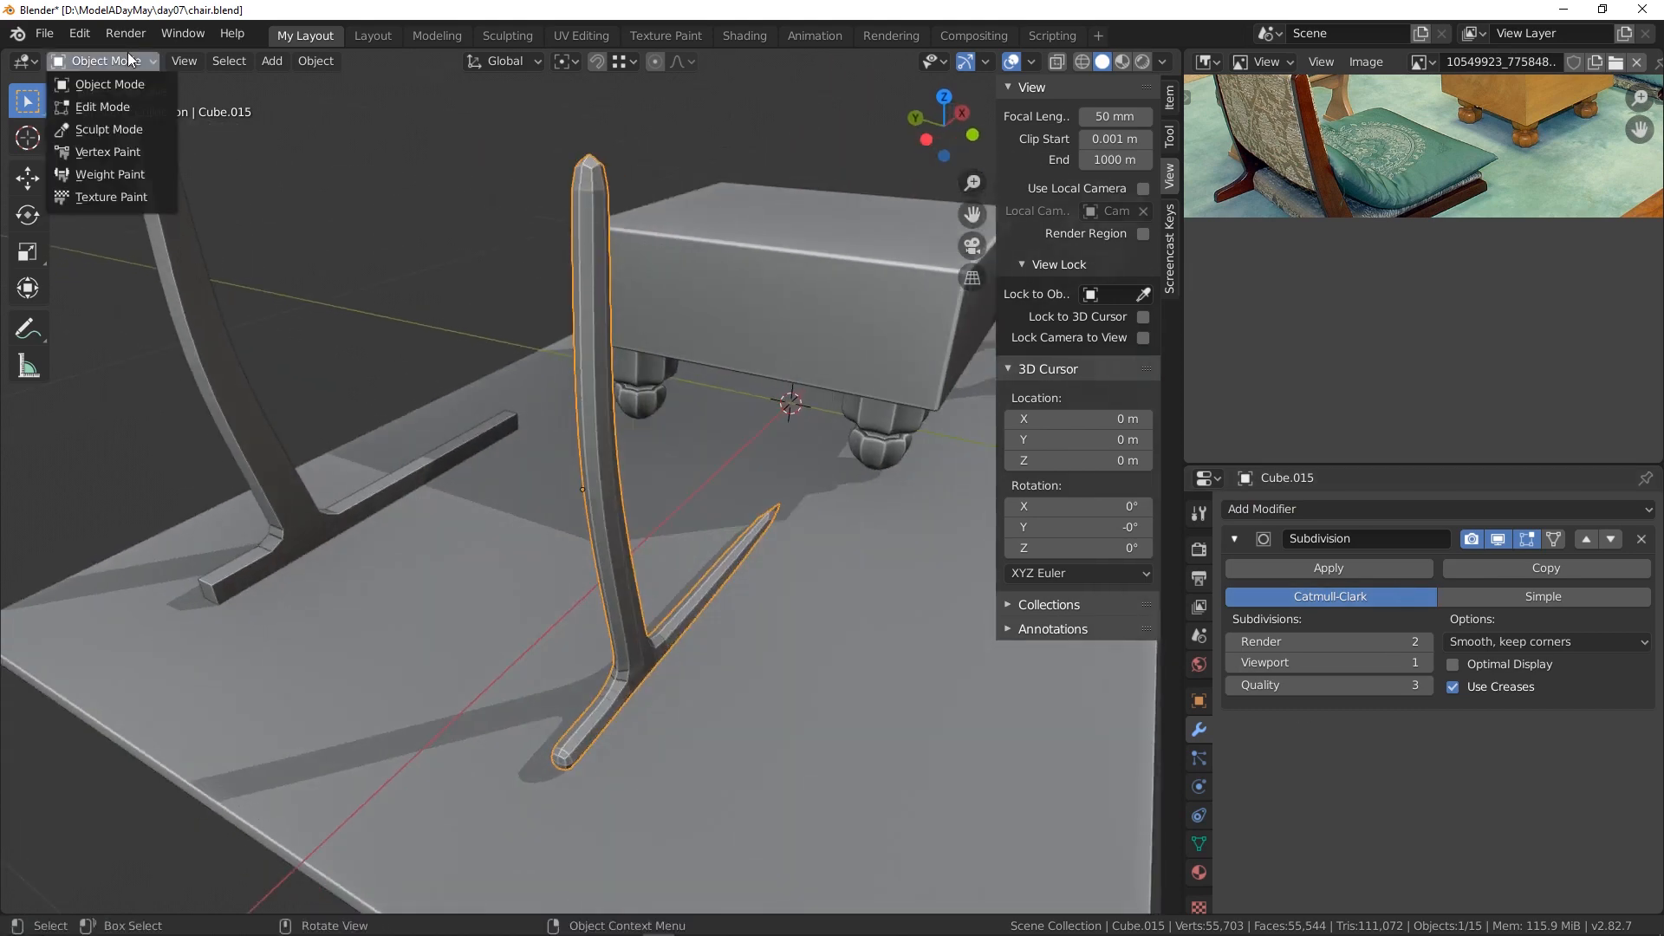
left_click(102, 107)
middle_click_drag(468, 346, 585, 234)
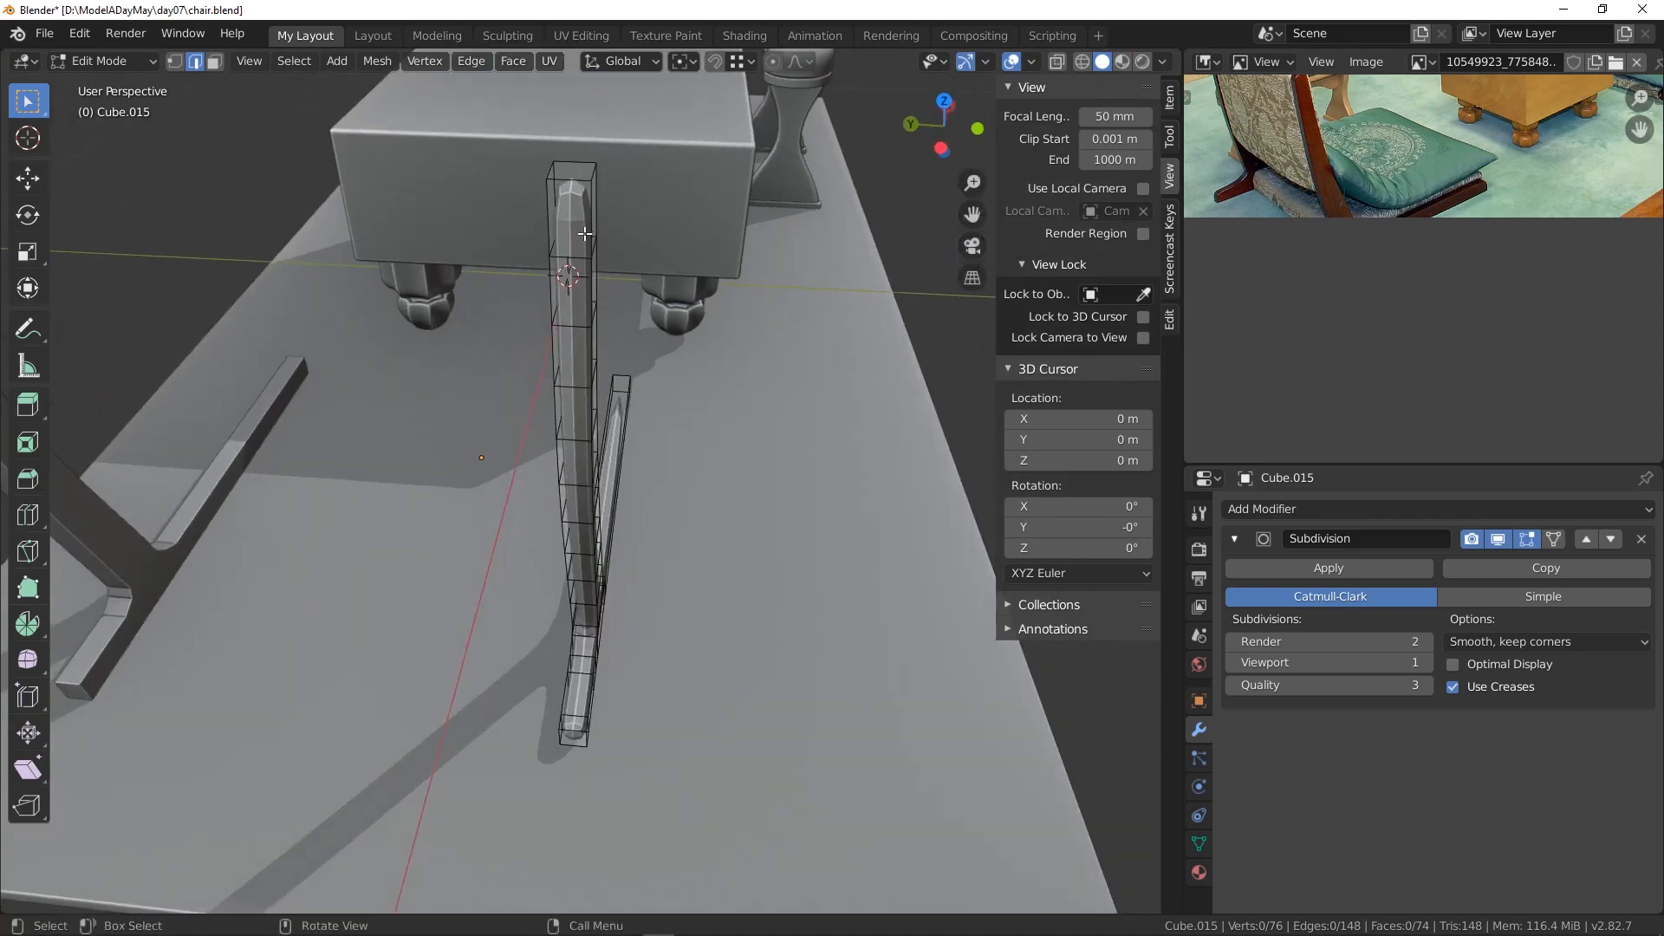
key("ctrl+r")
left_click(568, 169)
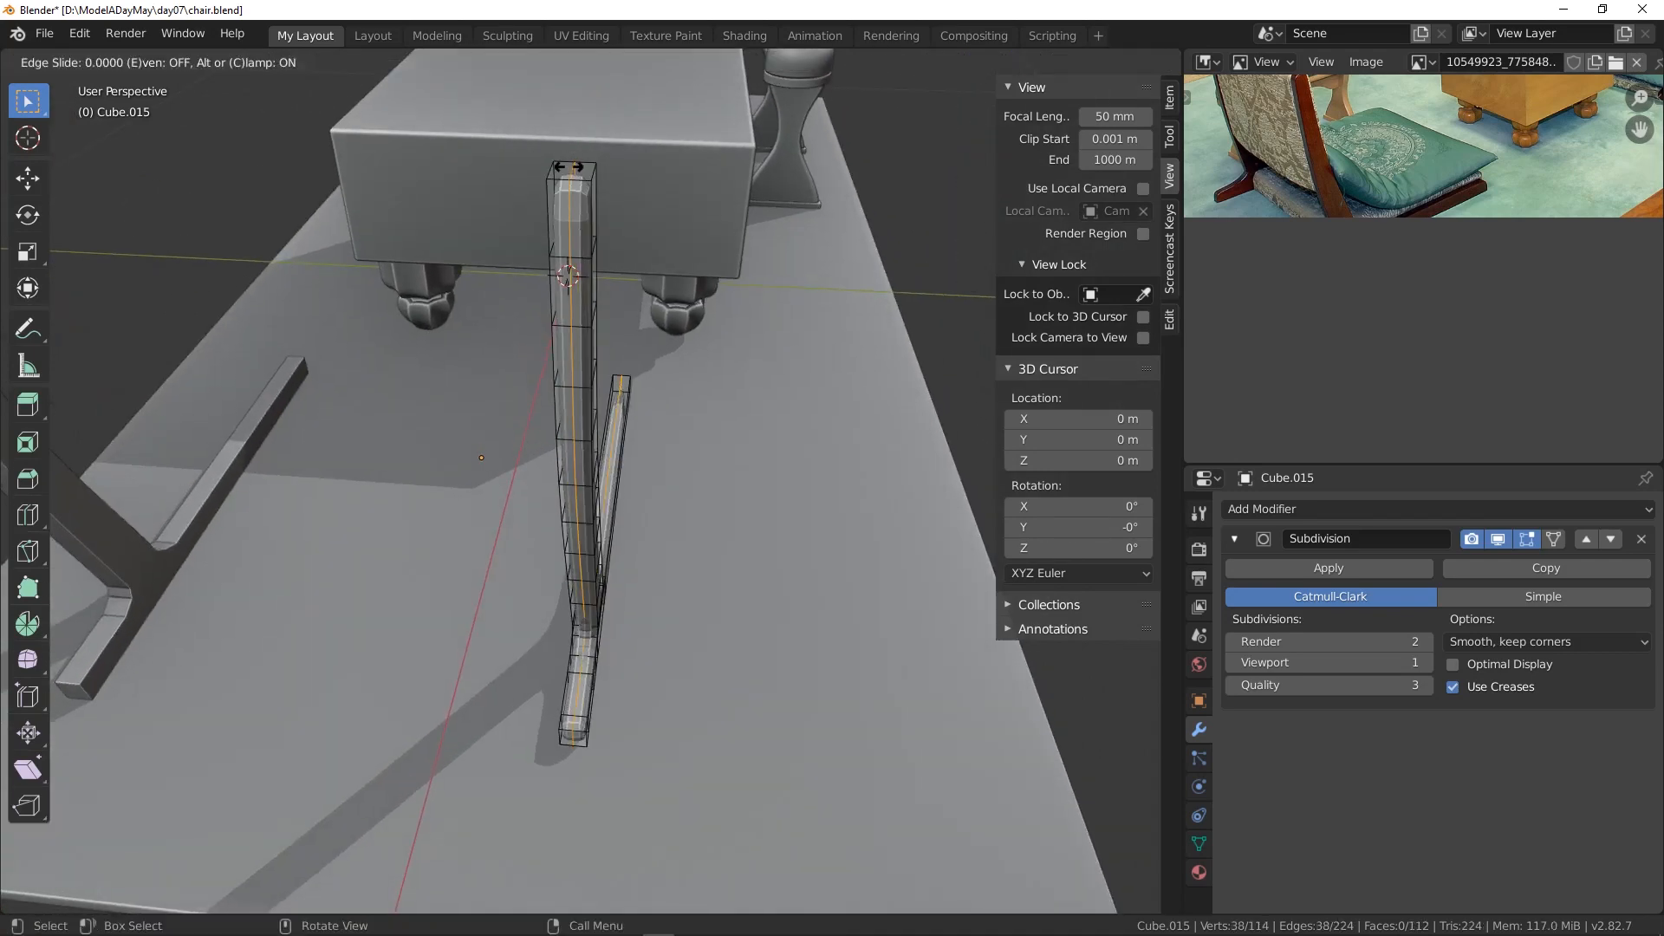
right_click(568, 168)
key("ctrl+b")
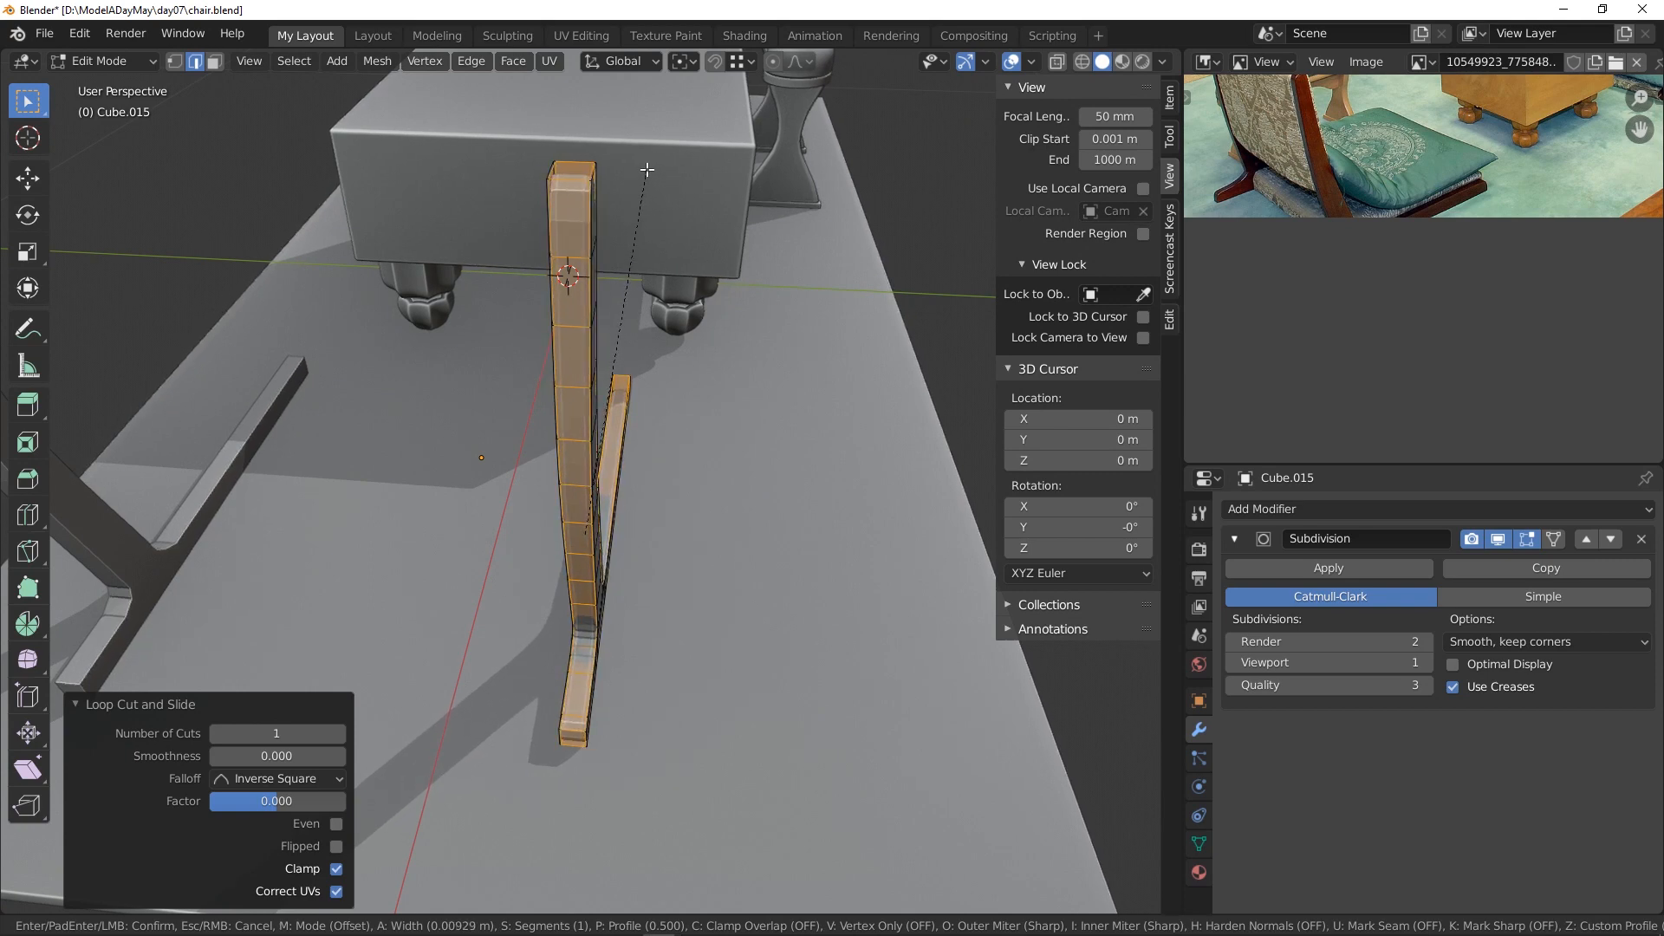
left_click(647, 170)
- Add one centred lengthwise loop cut between the two bevelled edge loops
key("ctrl+r")
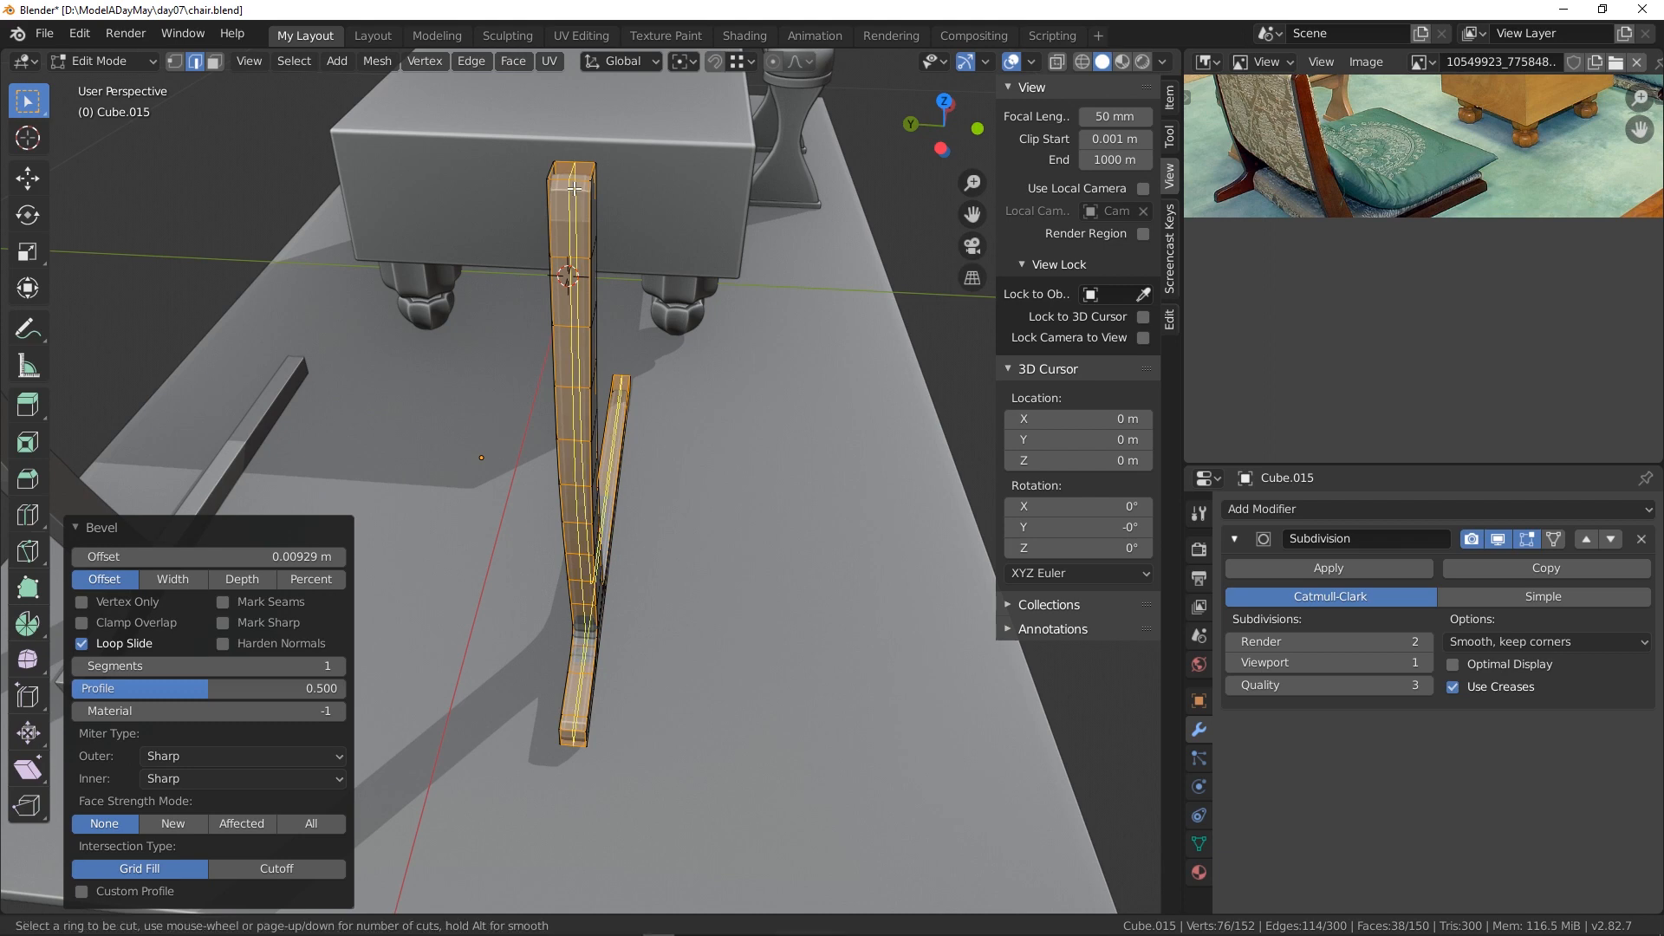
left_click(574, 188)
right_click(573, 188)
- Add a lengthwise loop cut on the floor runner's side close to its lower edge, with a slide factor of 0.833
middle_click_drag(717, 424, 612, 453)
scroll(436, 486, "up", 2)
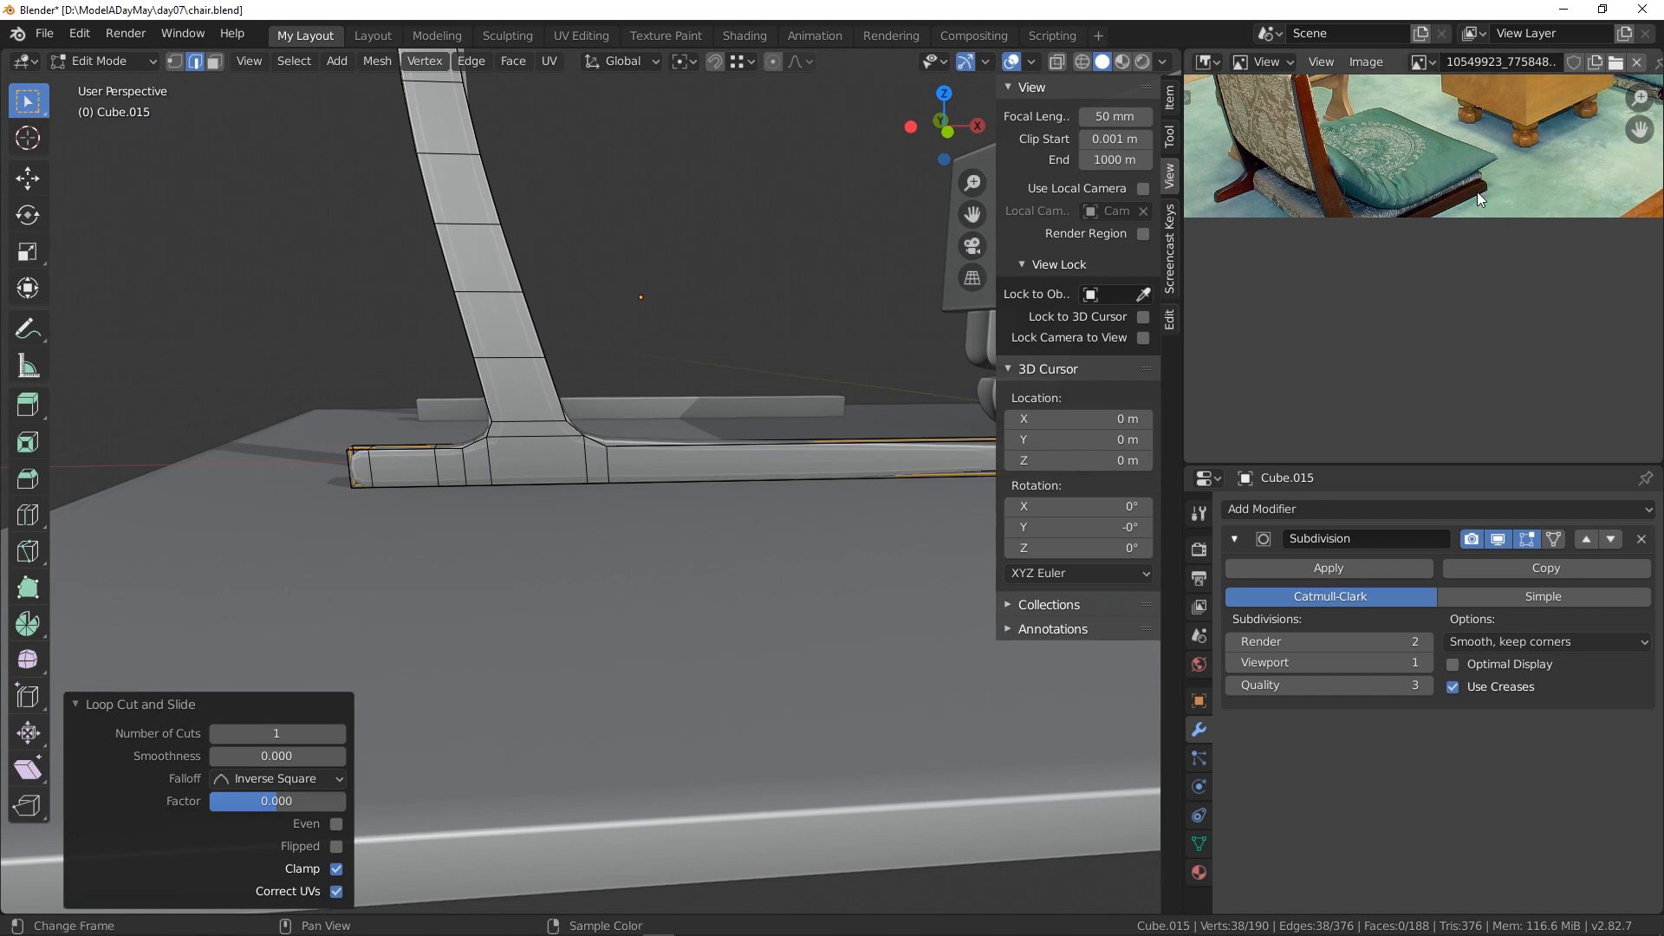
key("ctrl+r")
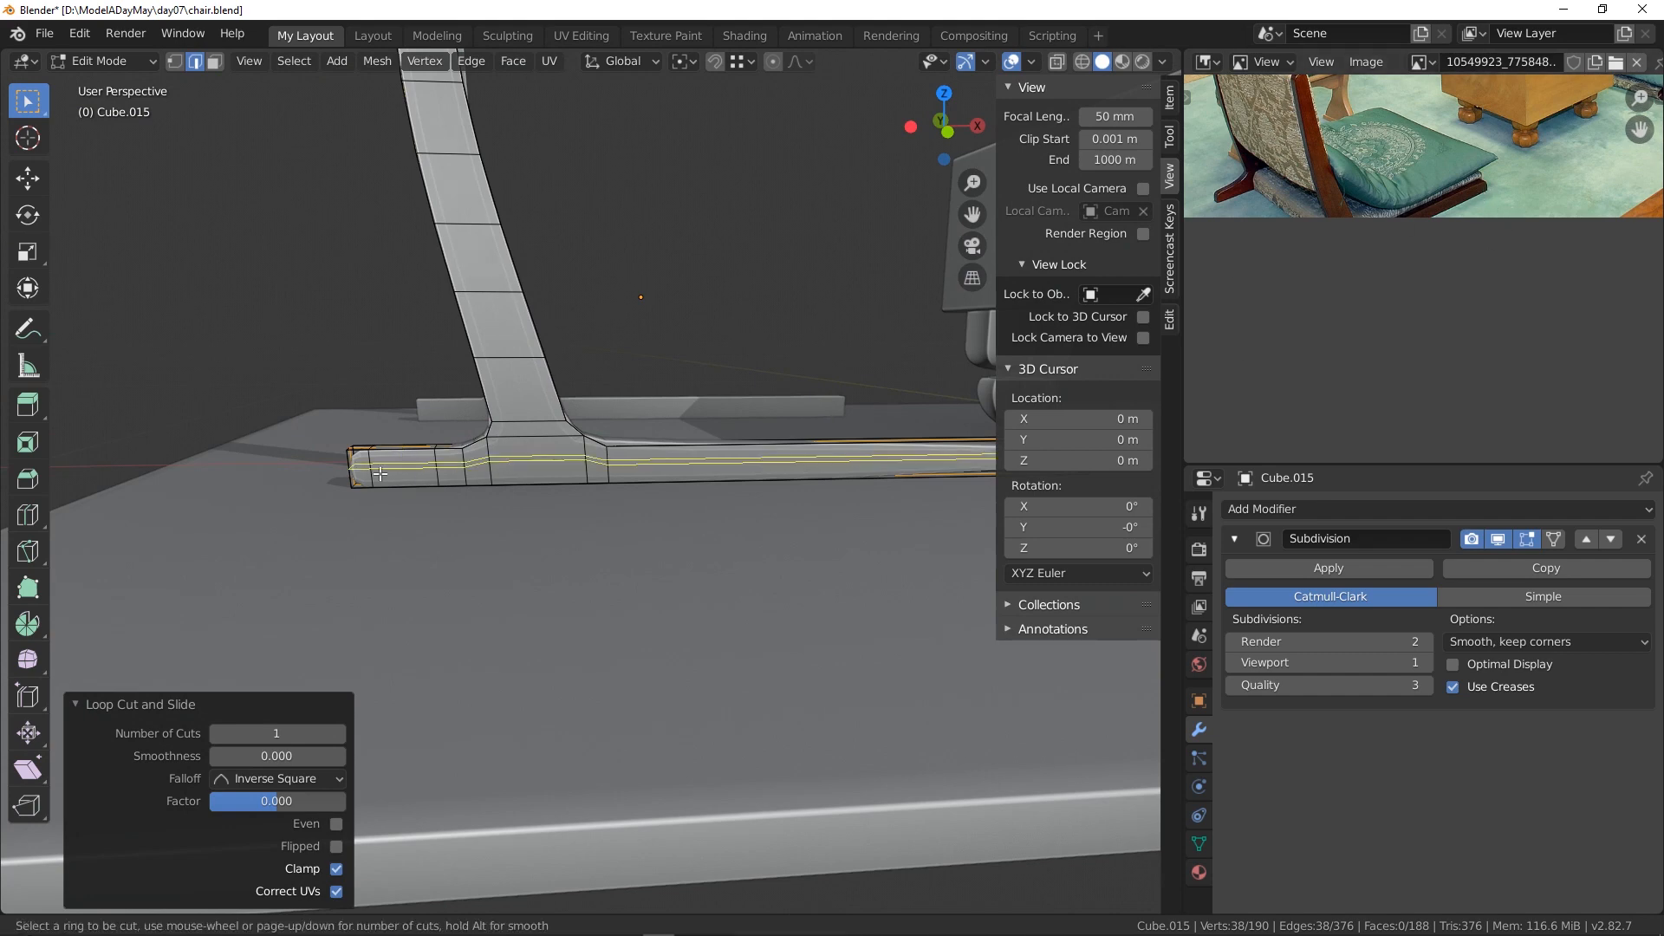
left_click(371, 472)
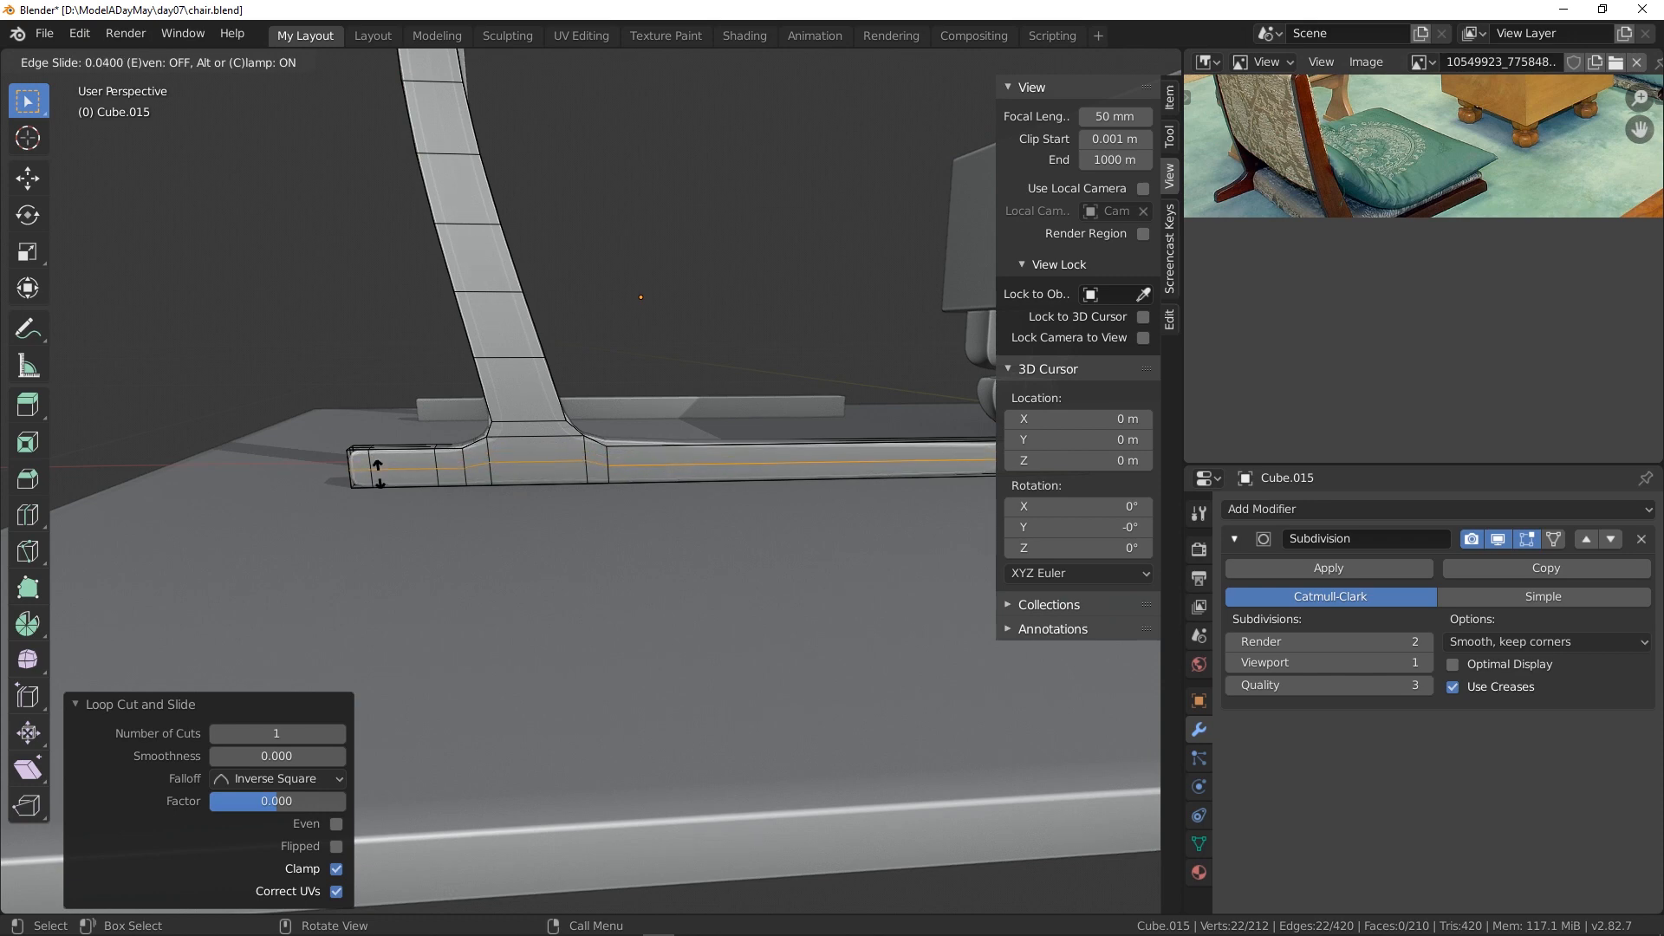
key("e")
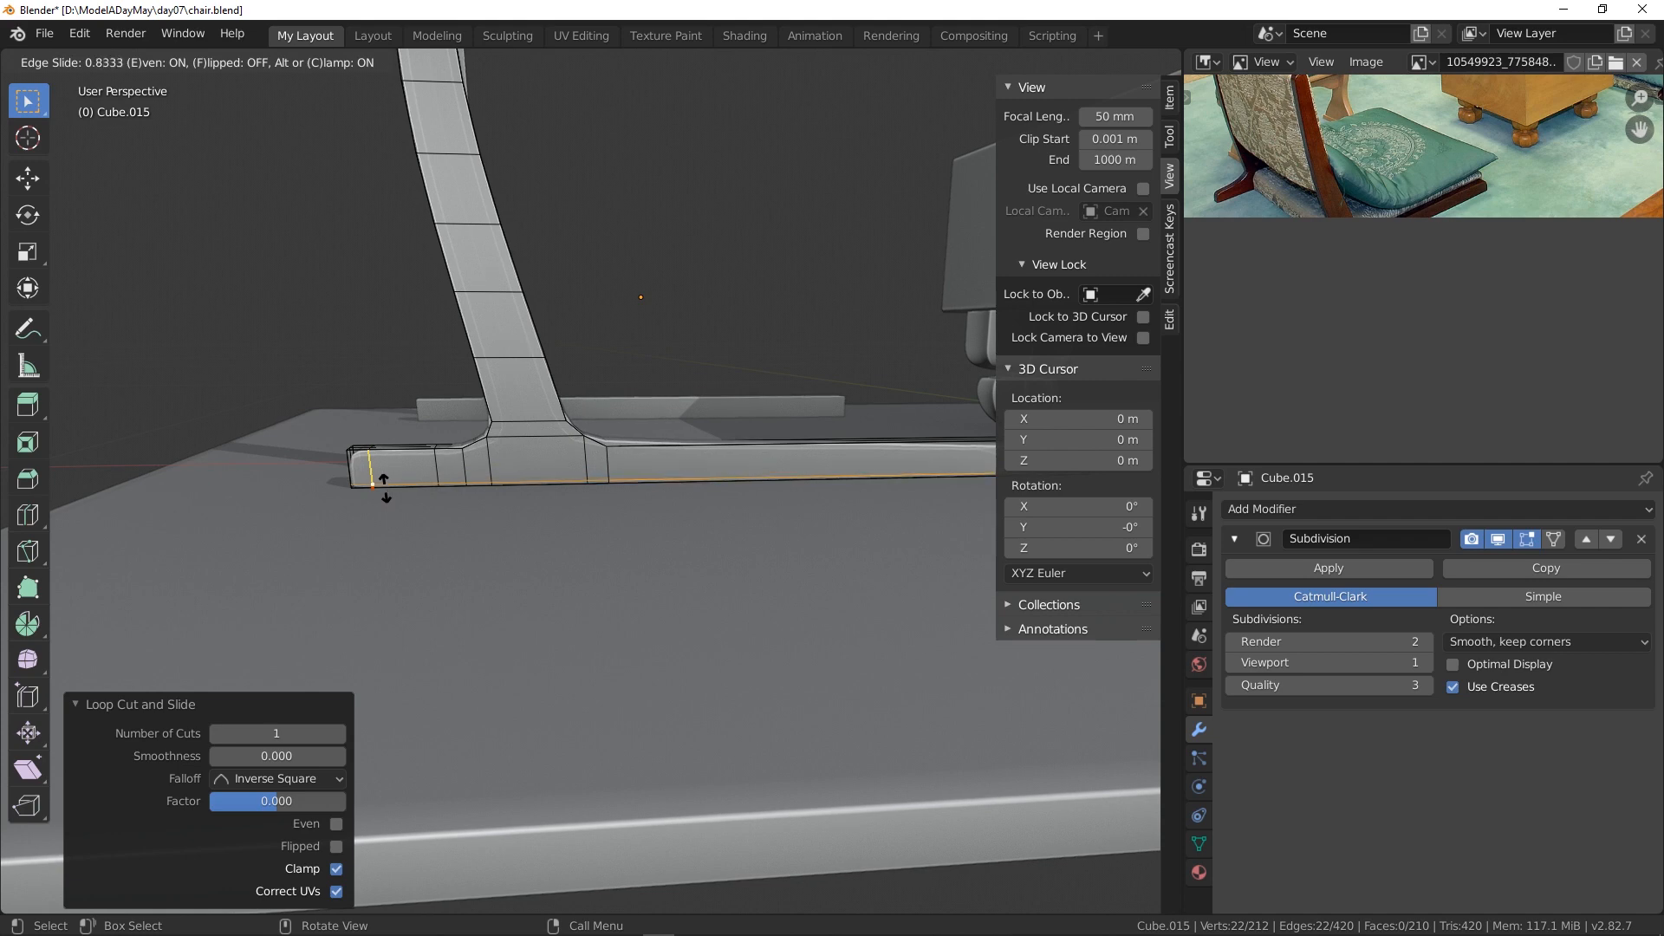
left_click(383, 487)
- Add a loop cut across the runner near its front end and edge-slide it tight against the end face with factor 0.902
middle_click_drag(728, 554, 705, 509)
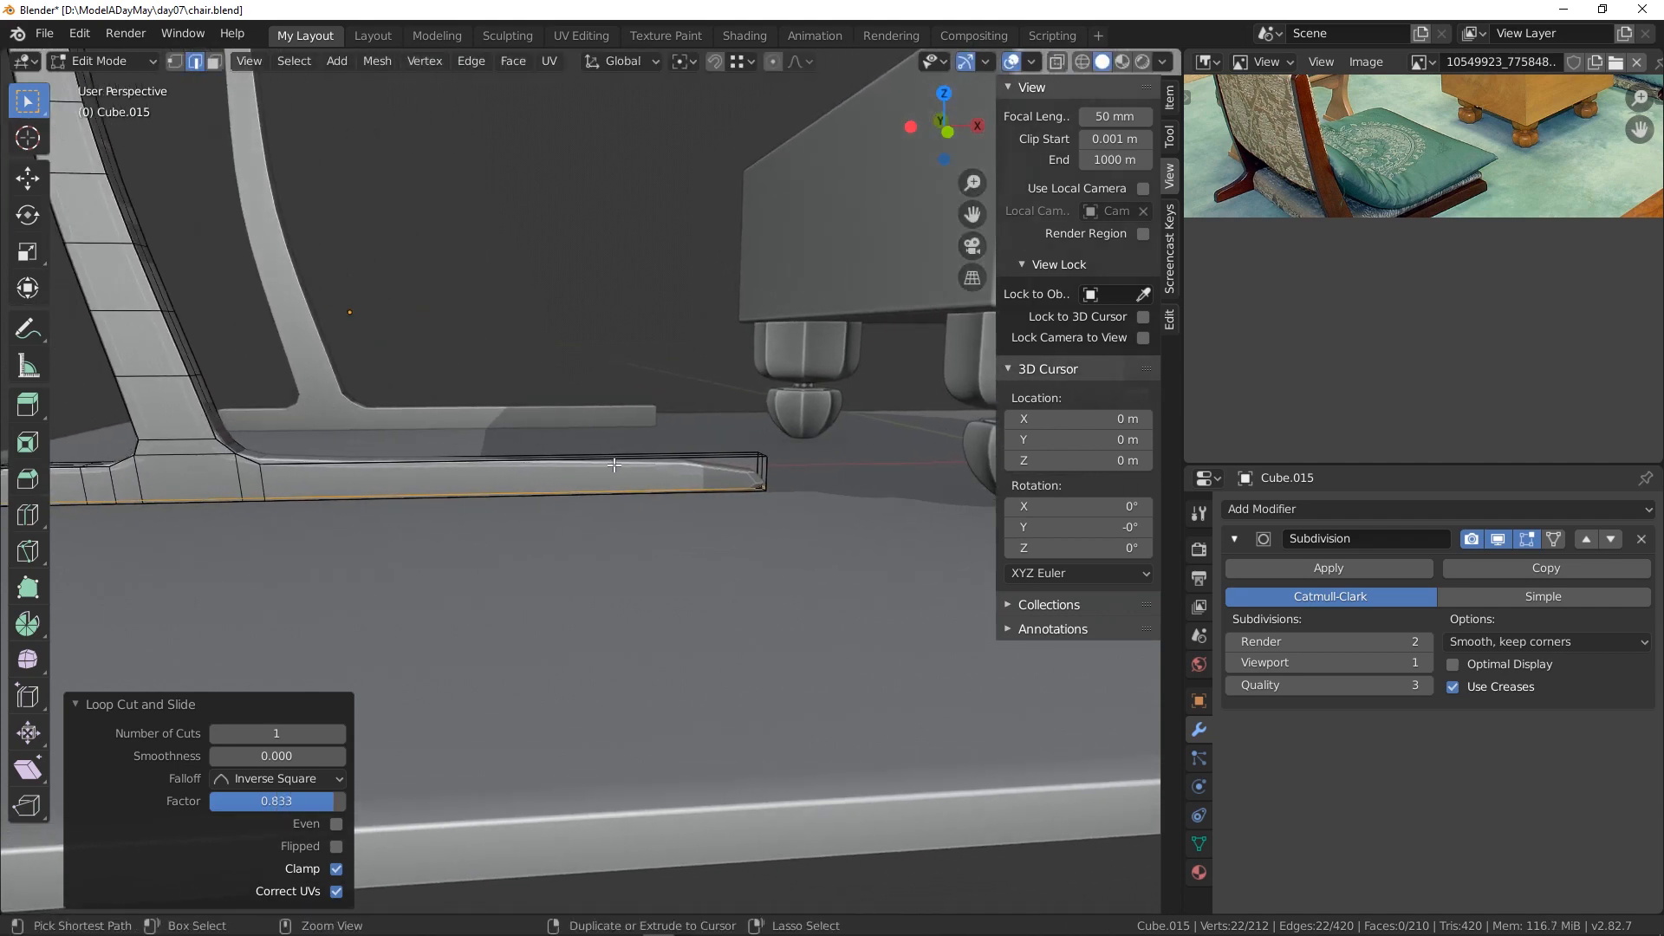
key("ctrl+r")
left_click(521, 475)
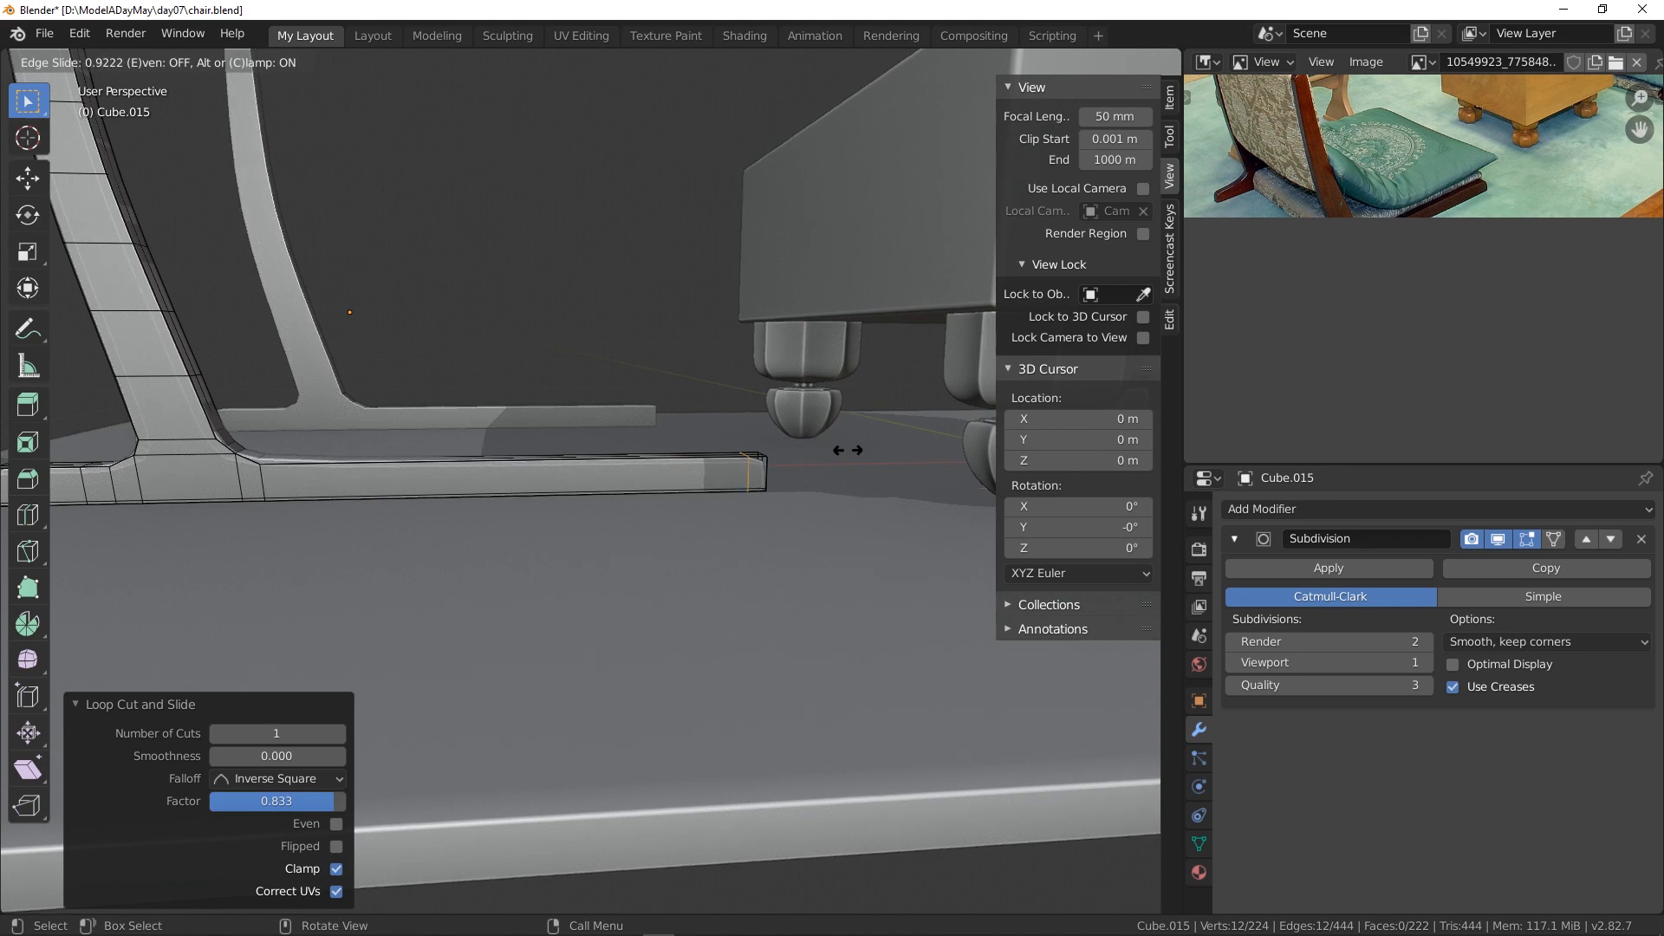
left_click(841, 450)
middle_click_drag(840, 450, 684, 479)
scroll(671, 471, "up", 1)
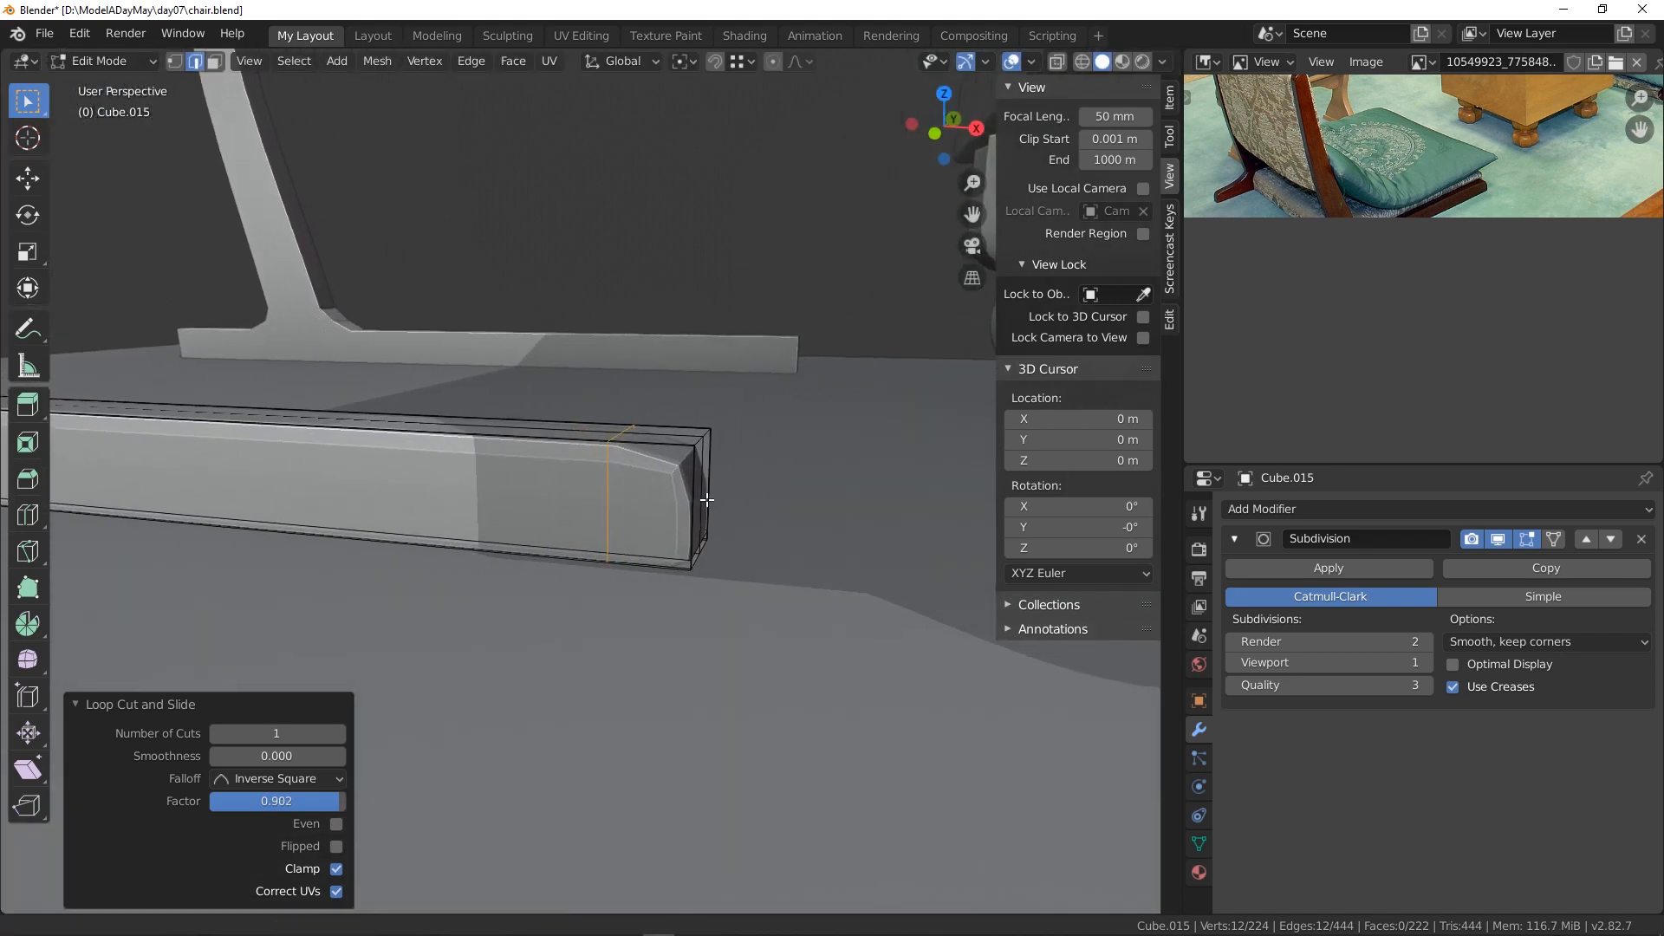
left_click(652, 492)
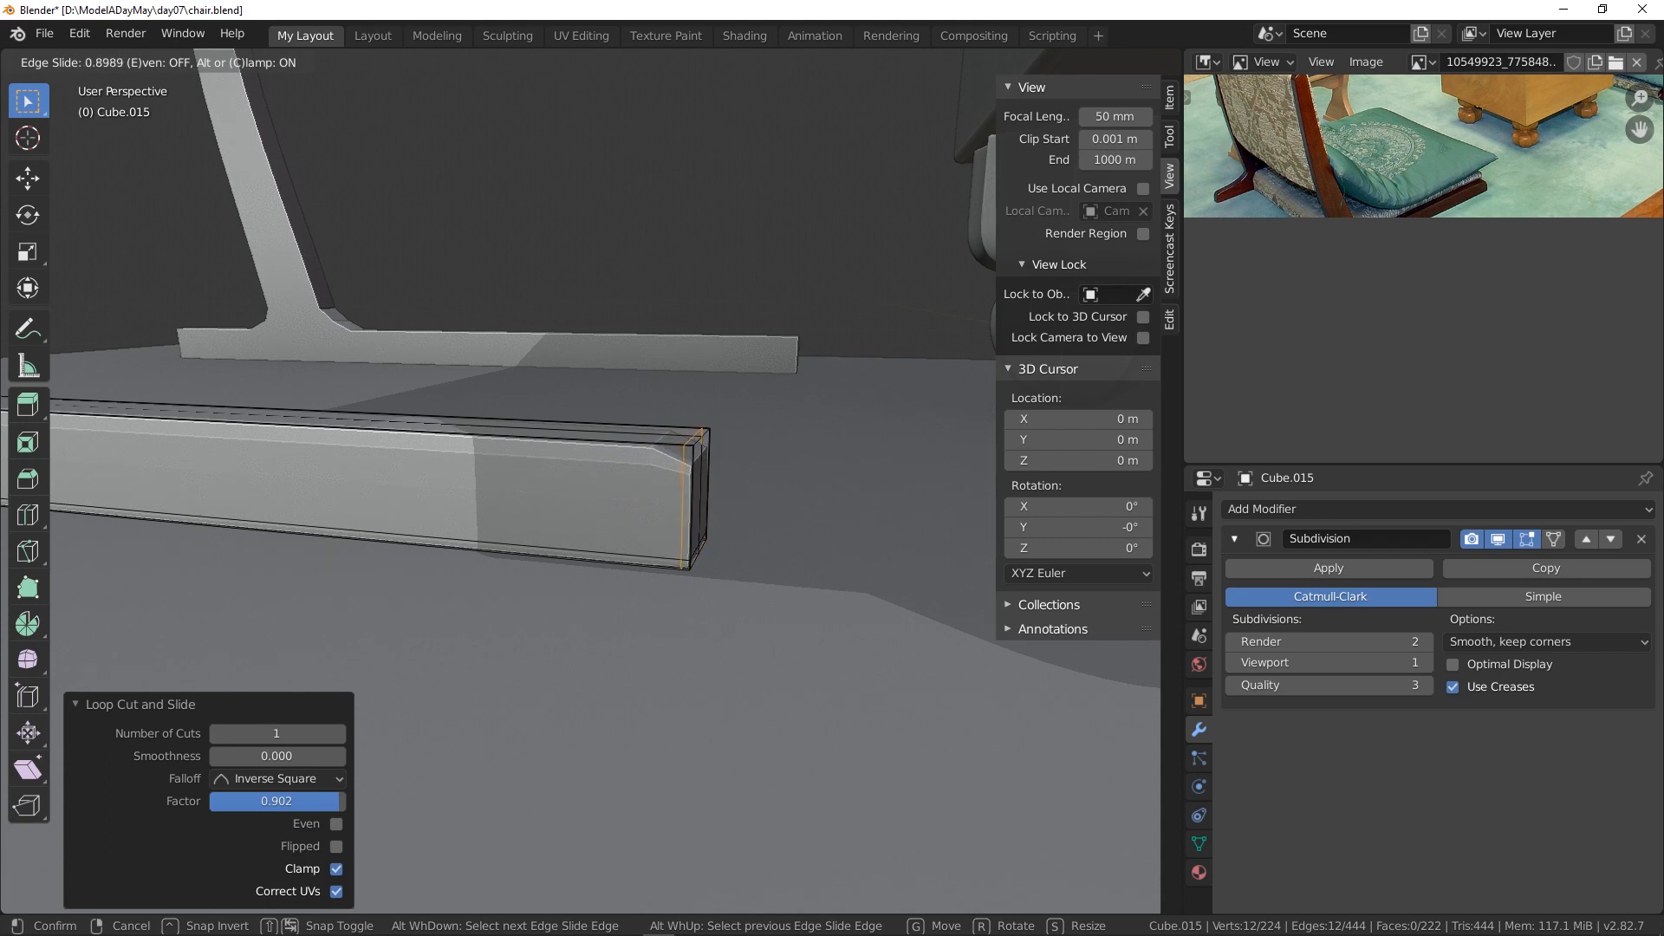
left_click(691, 579)
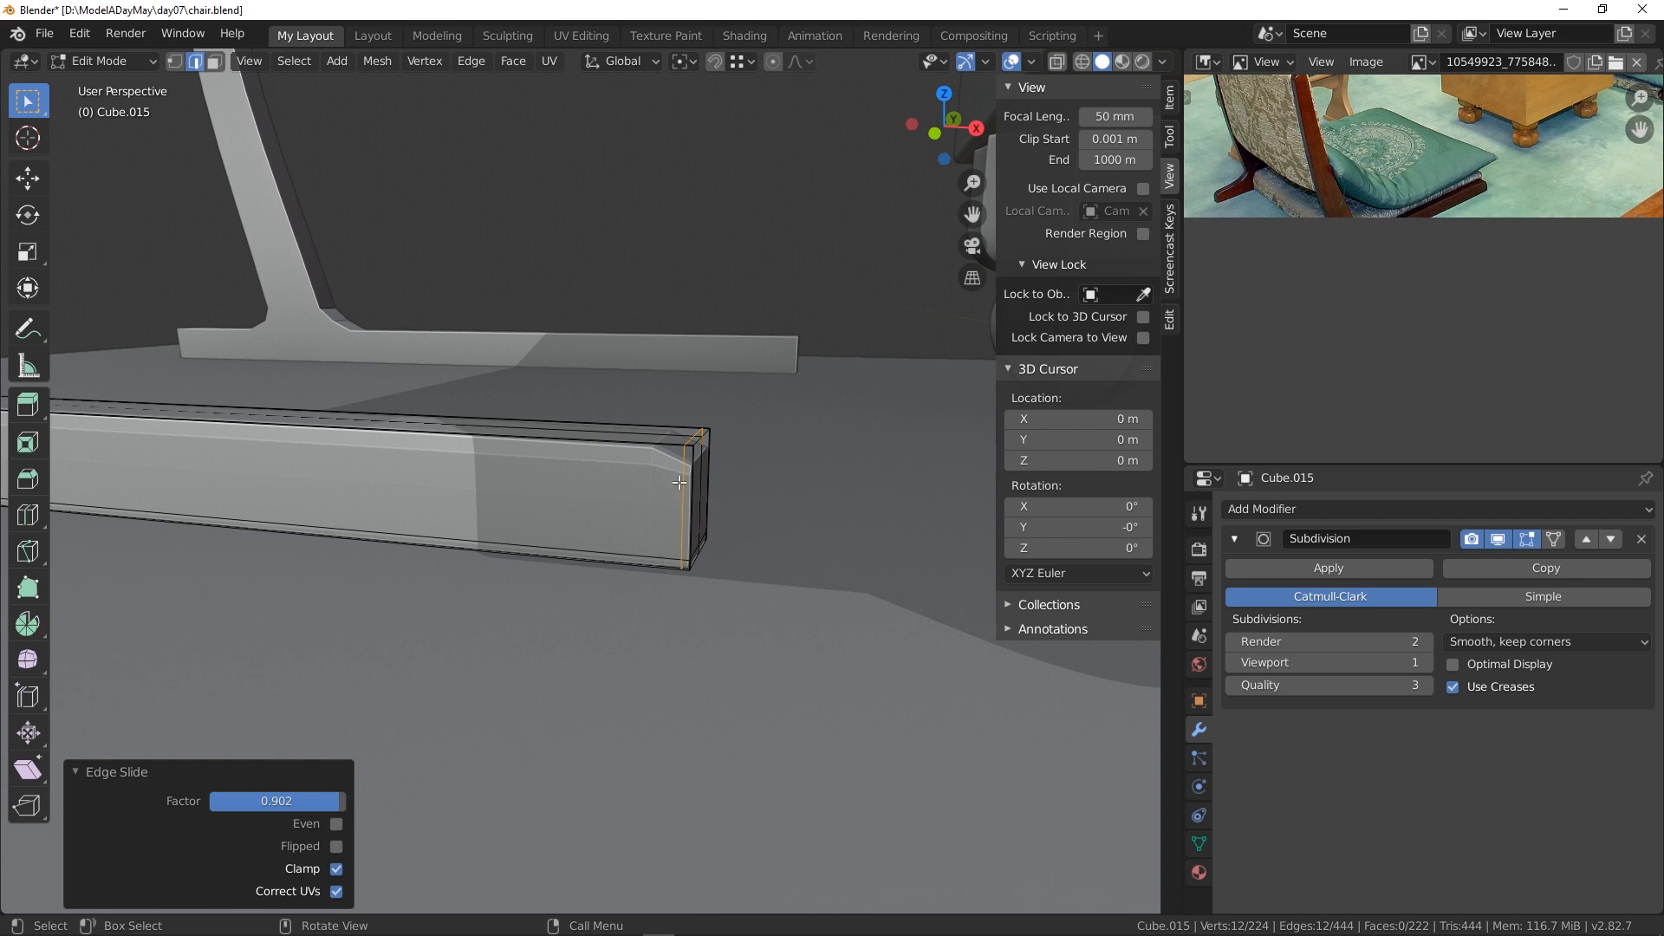
- Add a lengthwise loop cut just below the runner's upper edge with a slide factor of -0.863
left_click(683, 431)
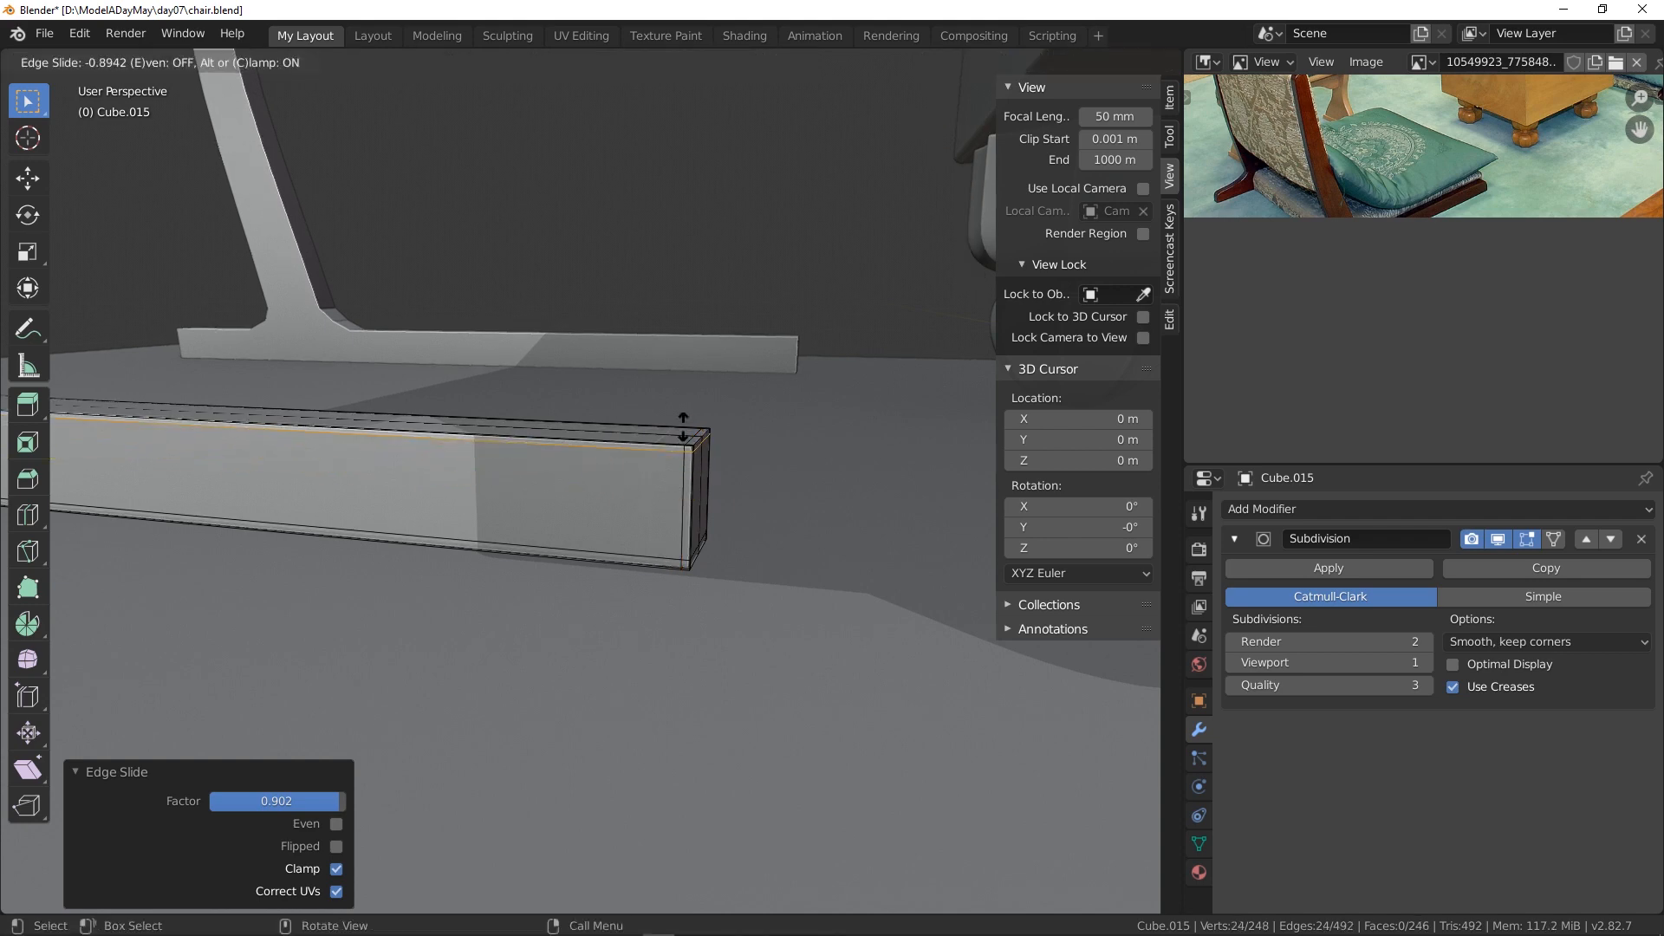
left_click(681, 428)
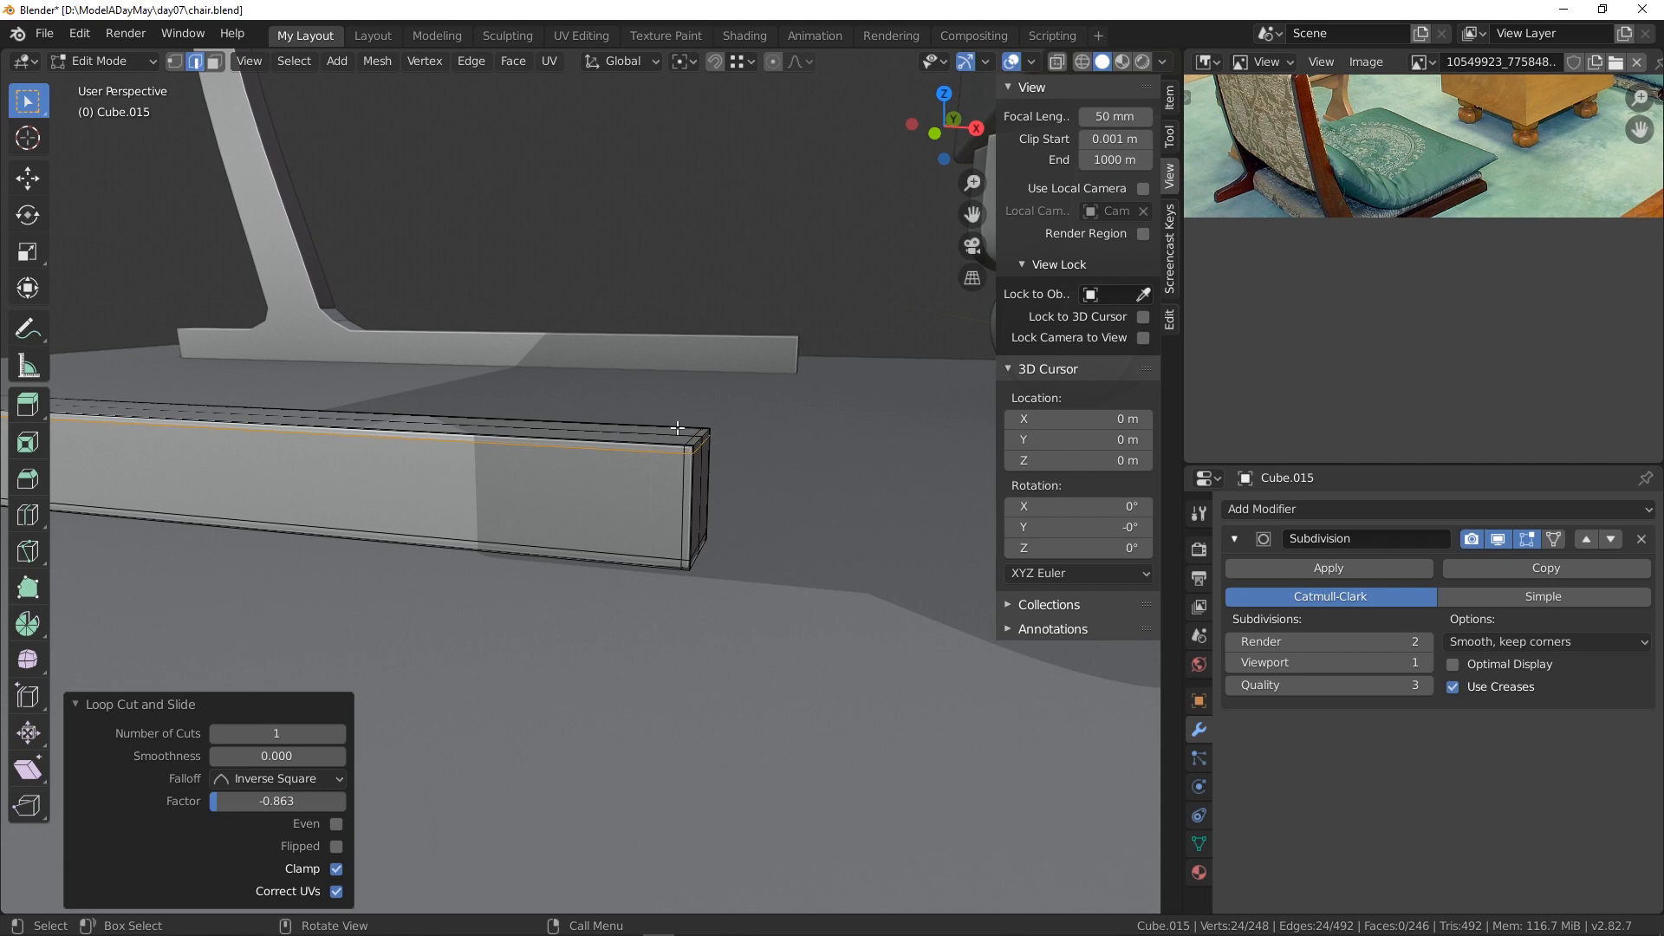
scroll(736, 502, "down", 2)
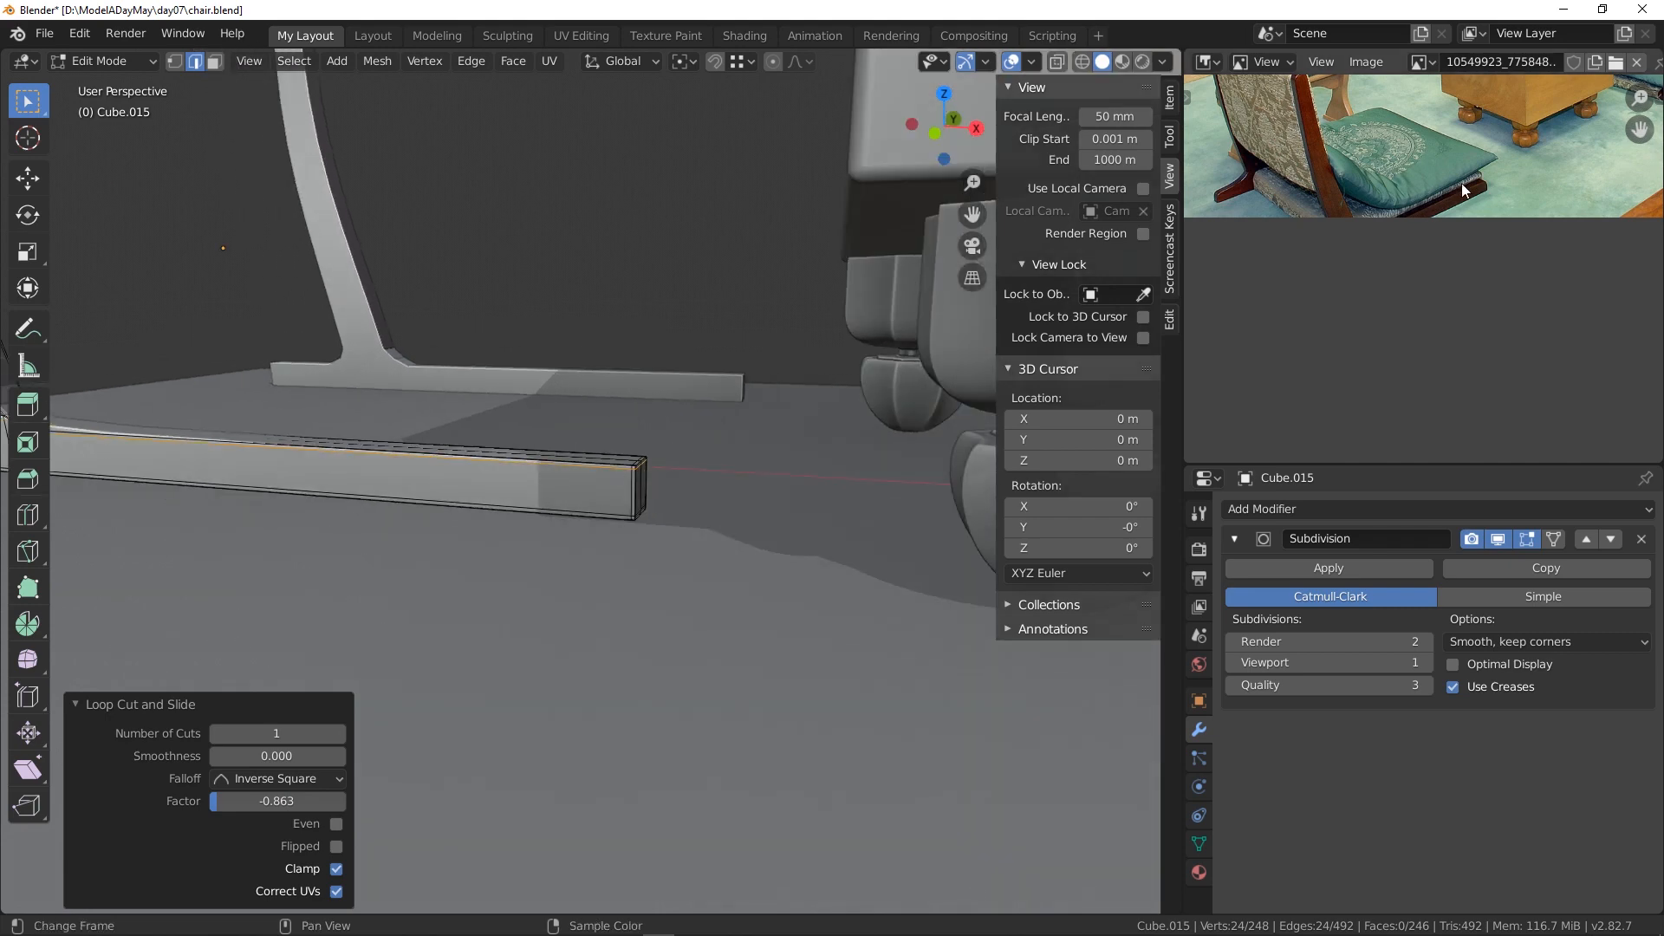
scroll(565, 455, "up", 2)
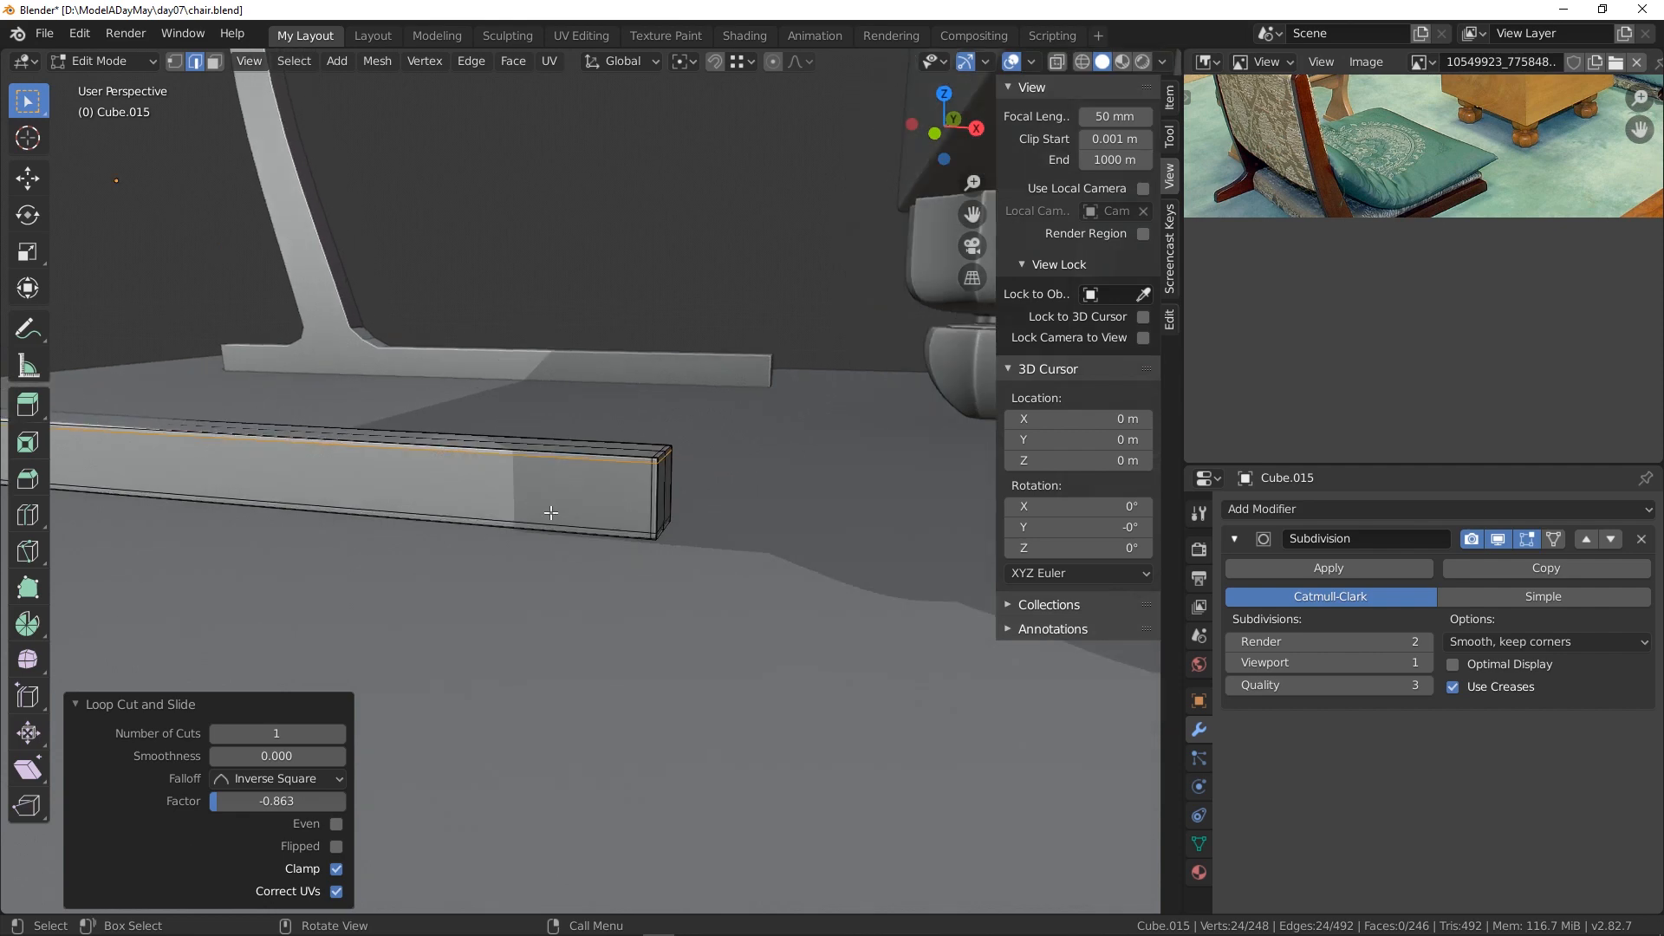
- Divide the long front part of the runner with 8 evenly spaced, unslid loop cuts
middle_click_drag(551, 512, 594, 534)
scroll(554, 533, "down", 2)
middle_click_drag(403, 529, 862, 531, "shift")
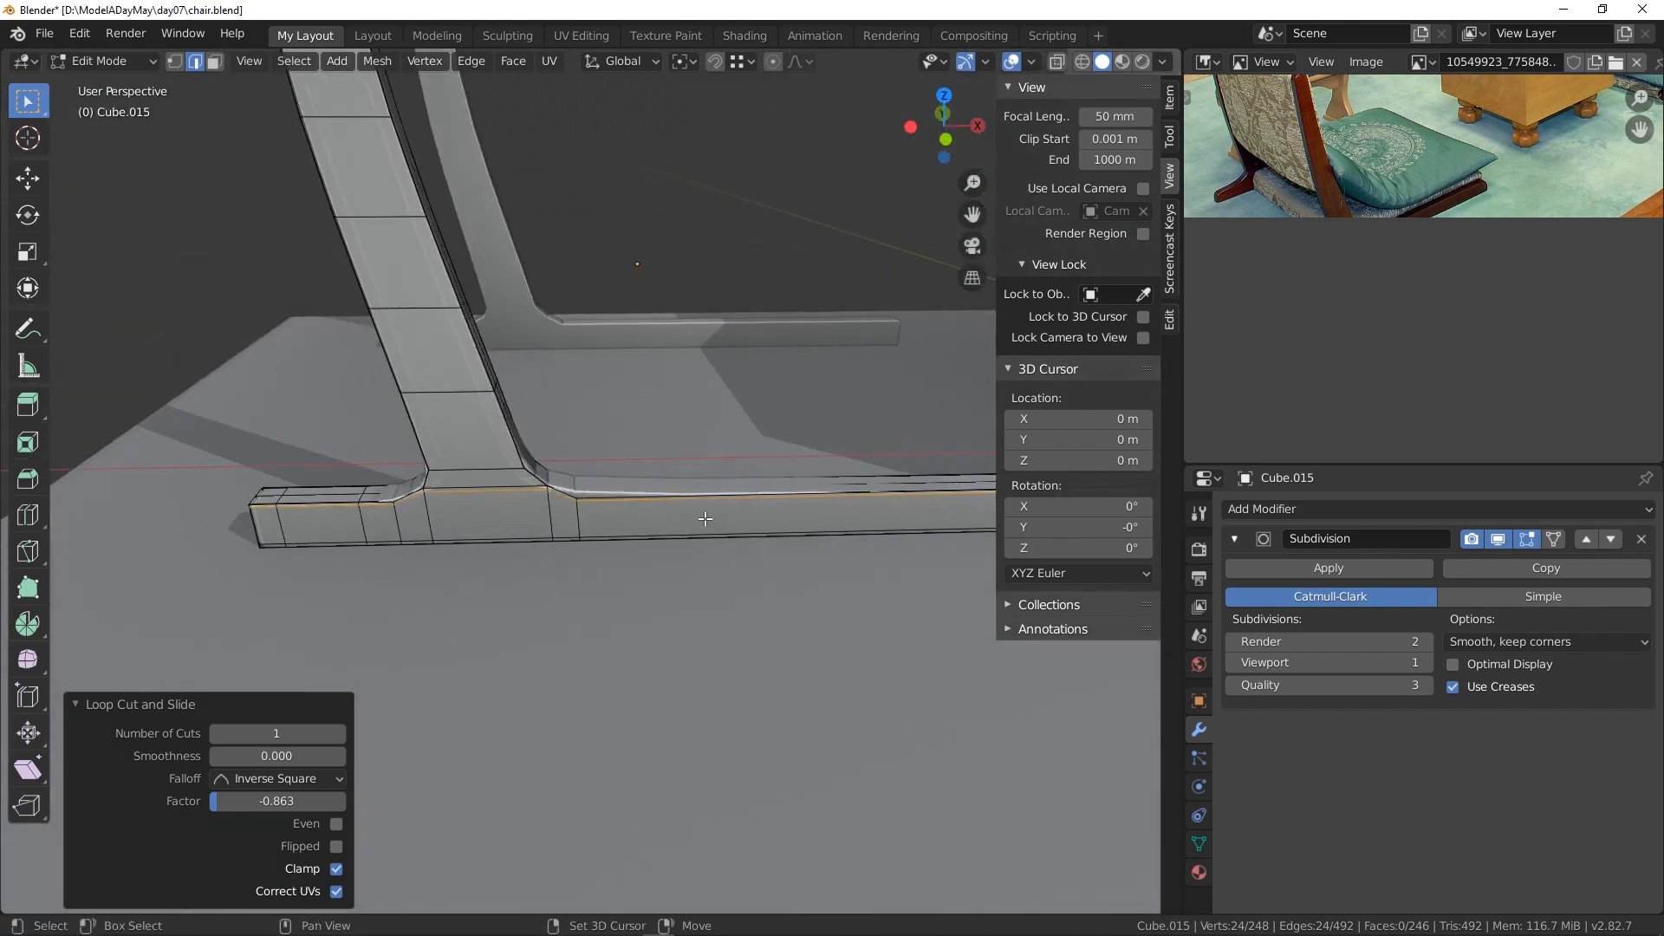
middle_click_drag(706, 514, 593, 520, "shift")
scroll(659, 518, "down", 3)
middle_click_drag(715, 515, 639, 517, "shift")
key("ctrl+r")
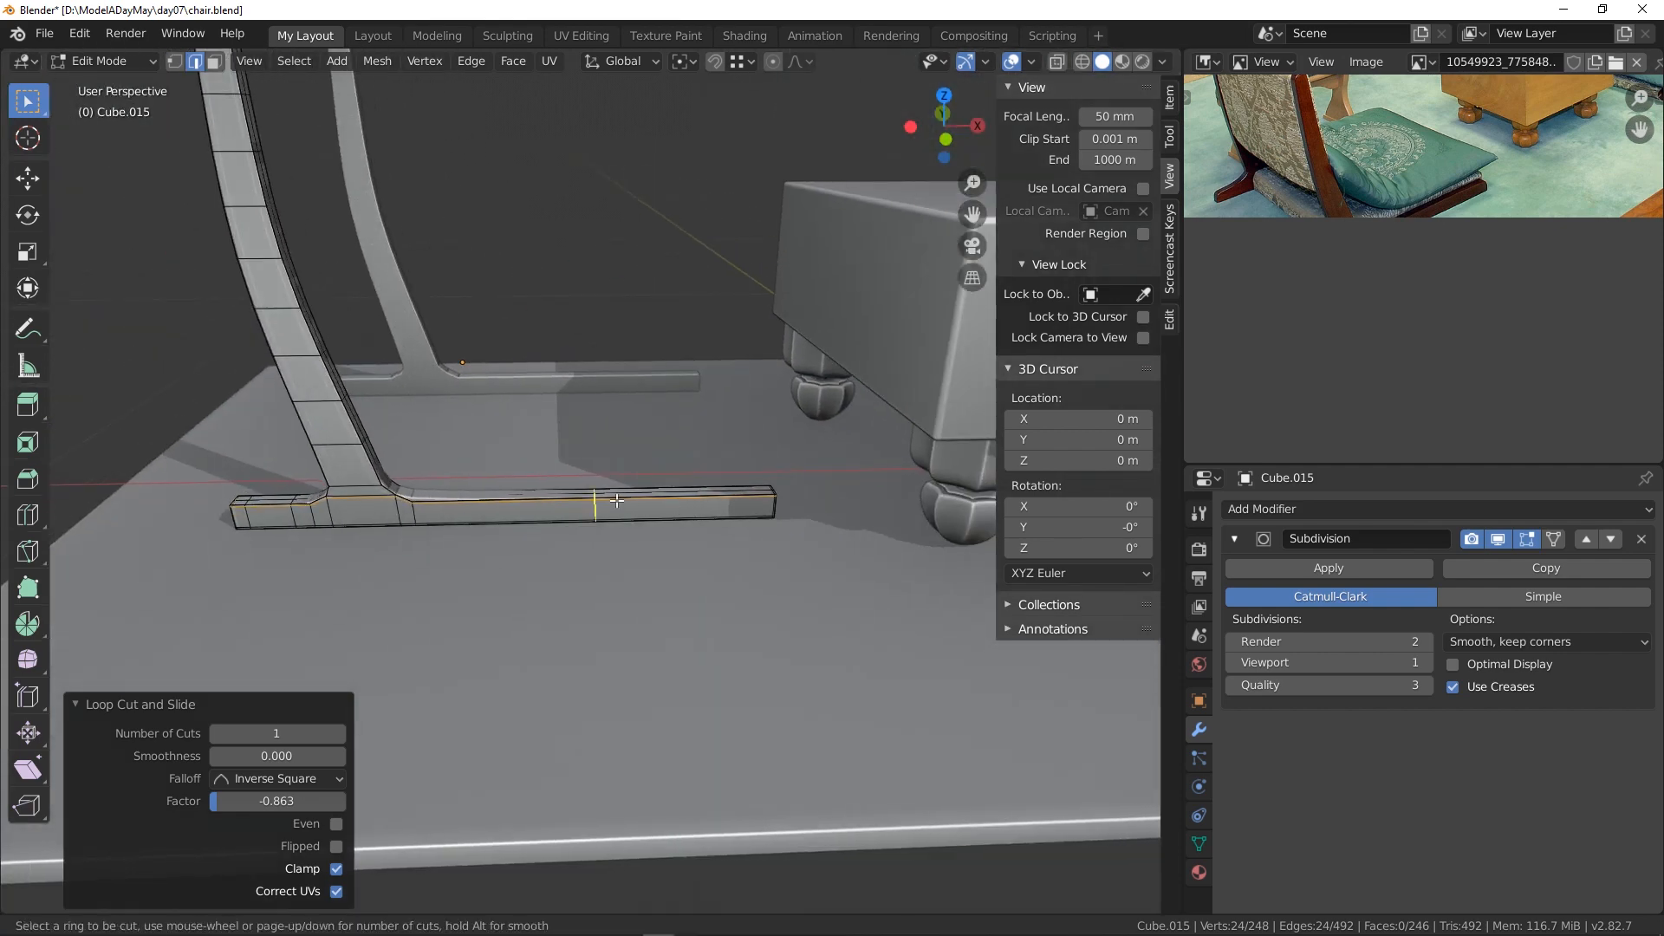
scroll(588, 500, "up", 7)
left_click(589, 500)
right_click(588, 500)
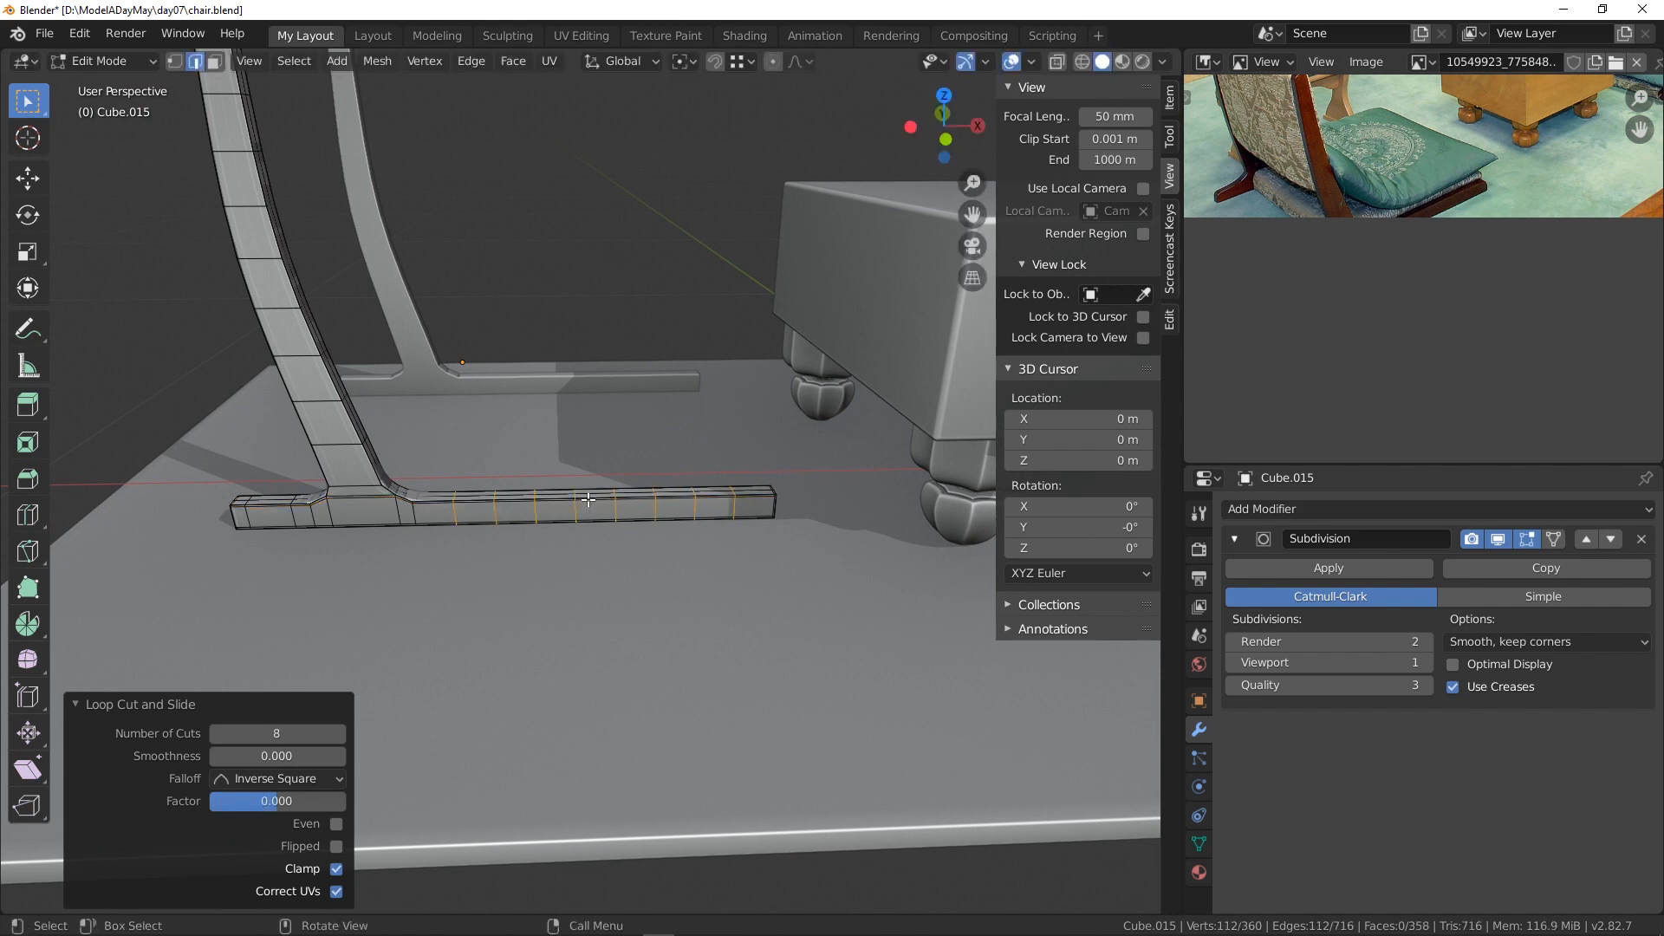
- Add a loop cut across the runner's short rear end, slid close to the end face with factor 0.790
middle_click_drag(588, 501, 656, 530, "shift")
scroll(520, 546, "up", 2)
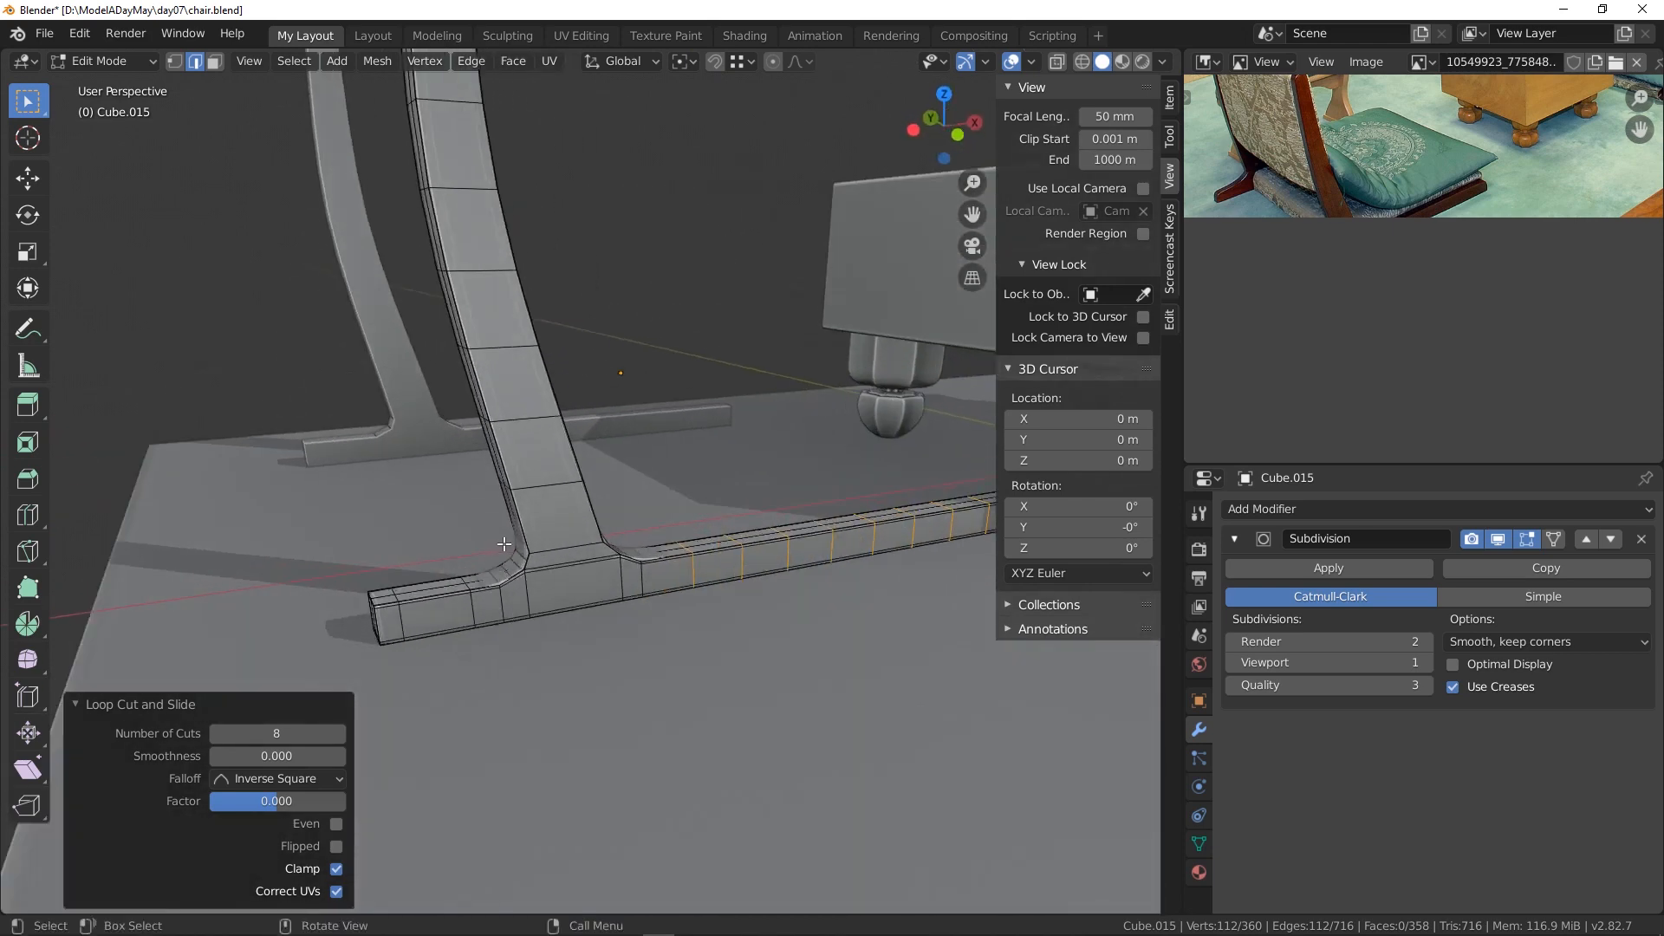
middle_click_drag(498, 594, 600, 509, "shift")
scroll(554, 524, "up", 2)
scroll(530, 536, "up", 5)
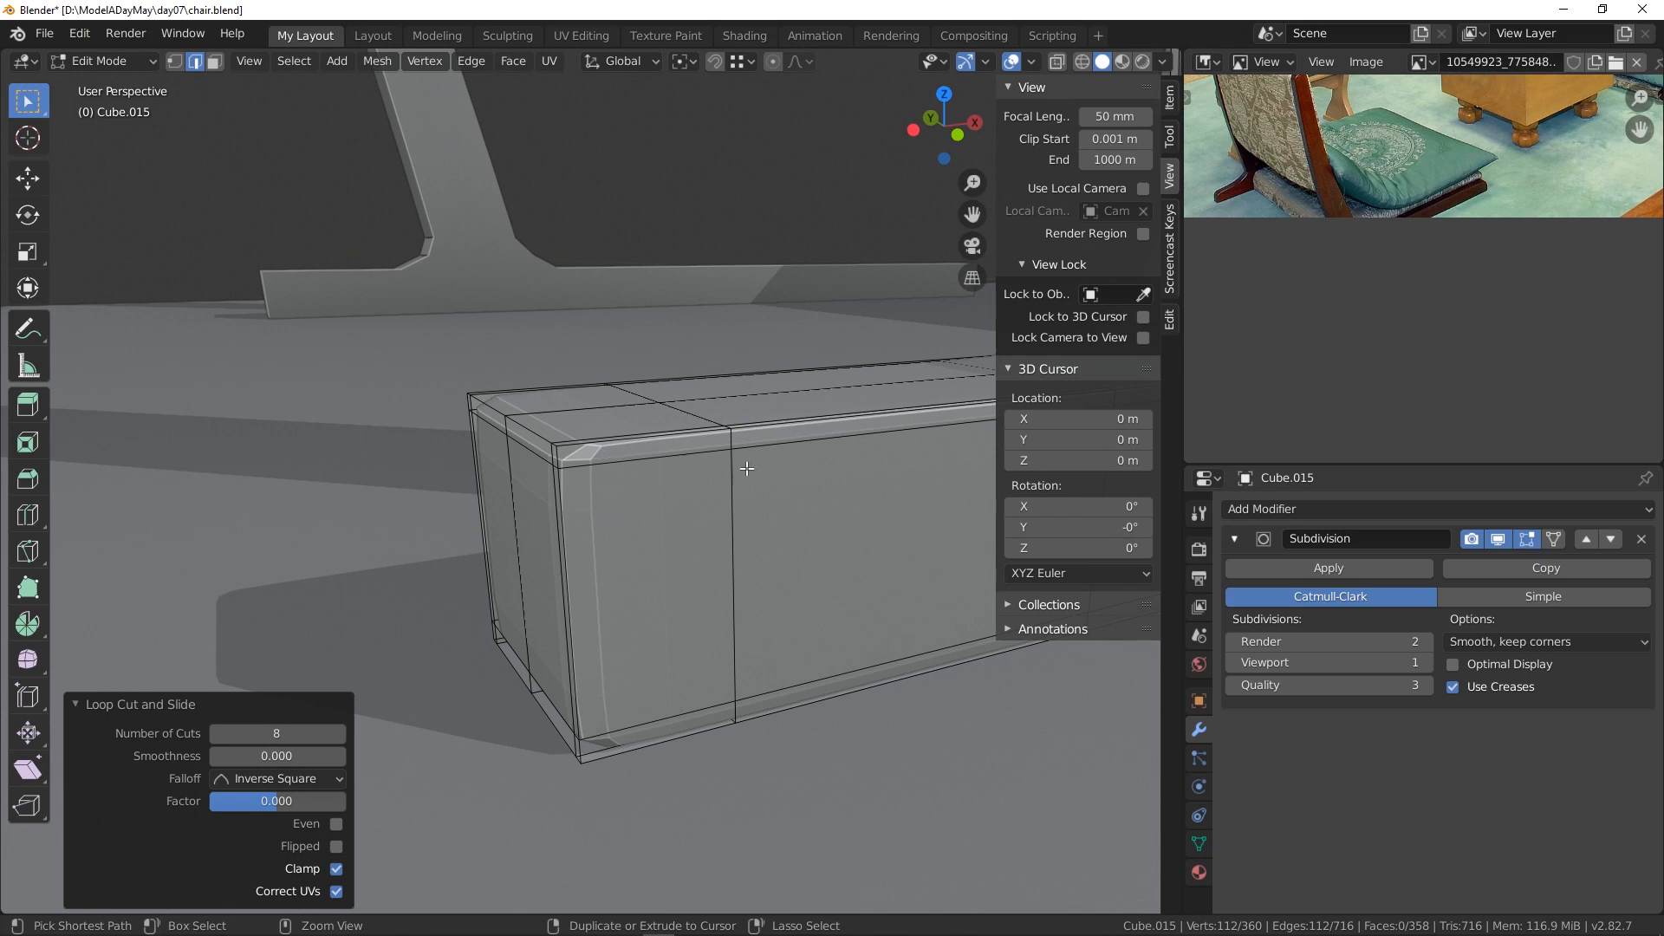
key("ctrl+r")
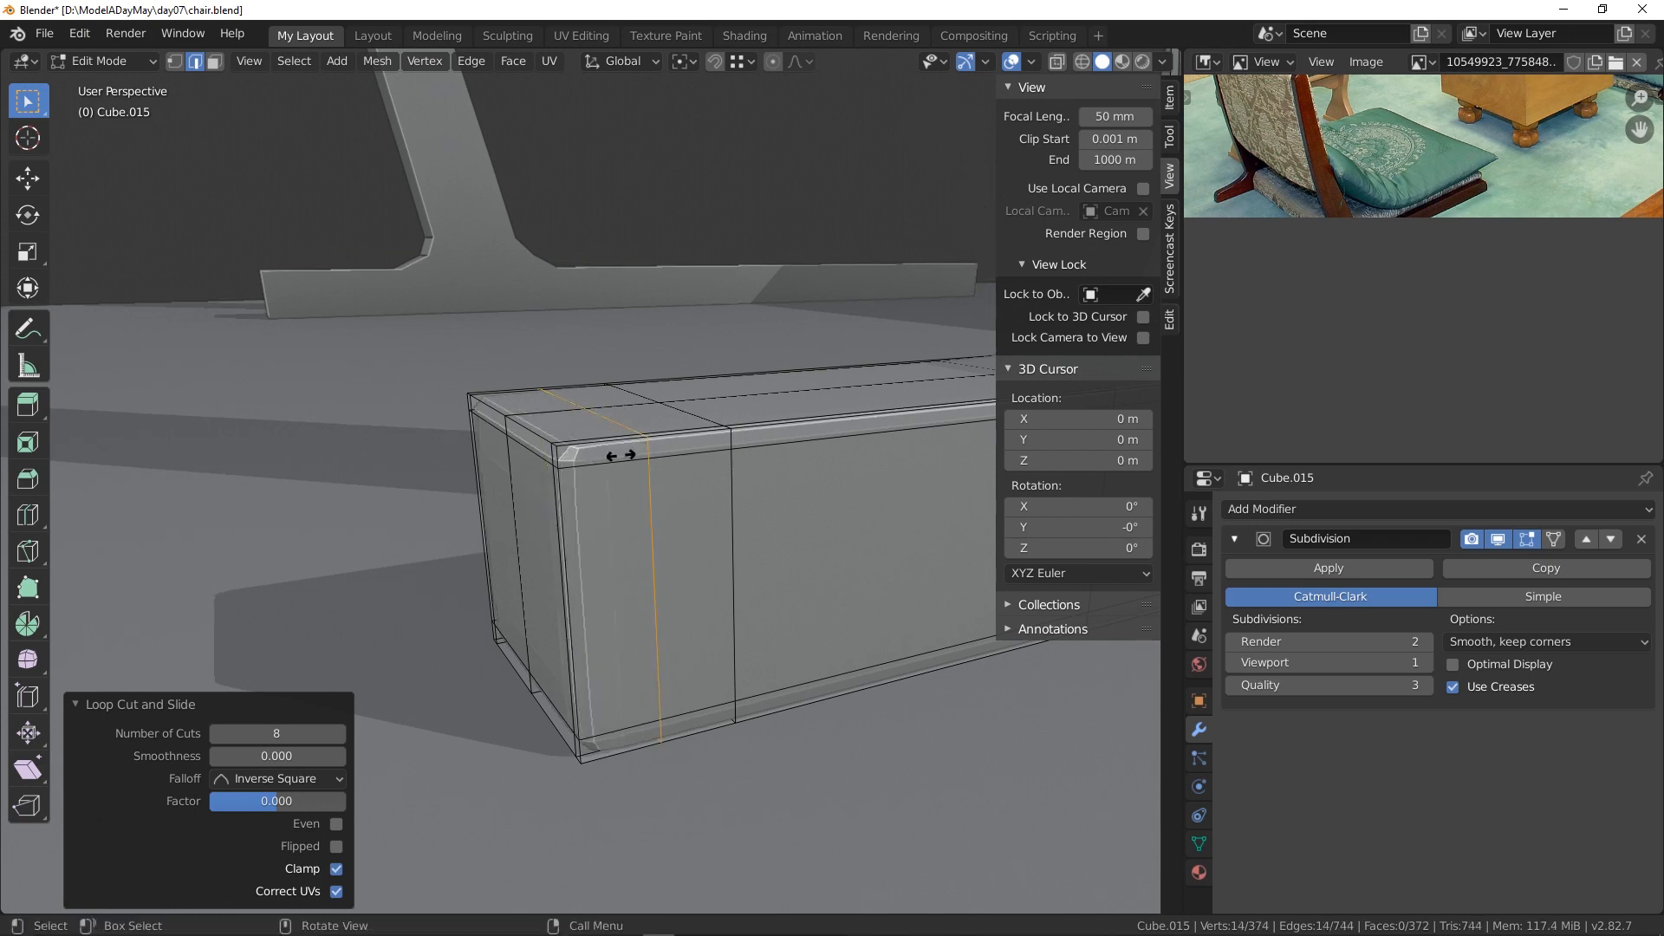
left_click(620, 455)
left_click(552, 466)
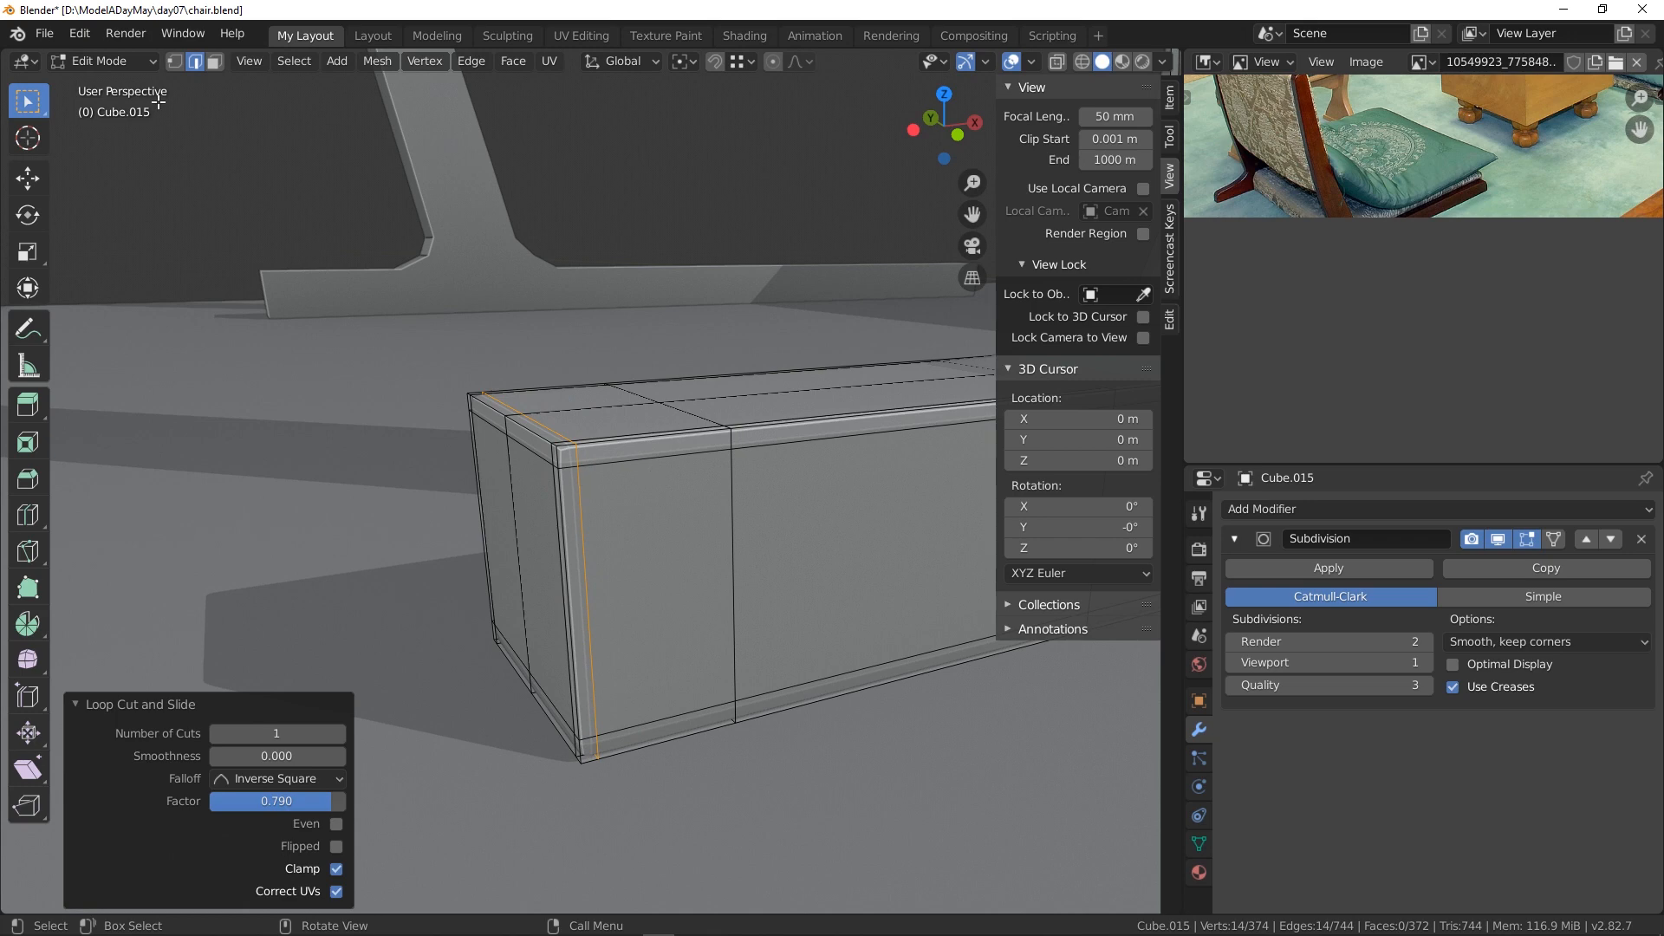
- Return to Object Mode and shade the side frame smooth
left_click(104, 61)
left_click(107, 68)
right_click(702, 455)
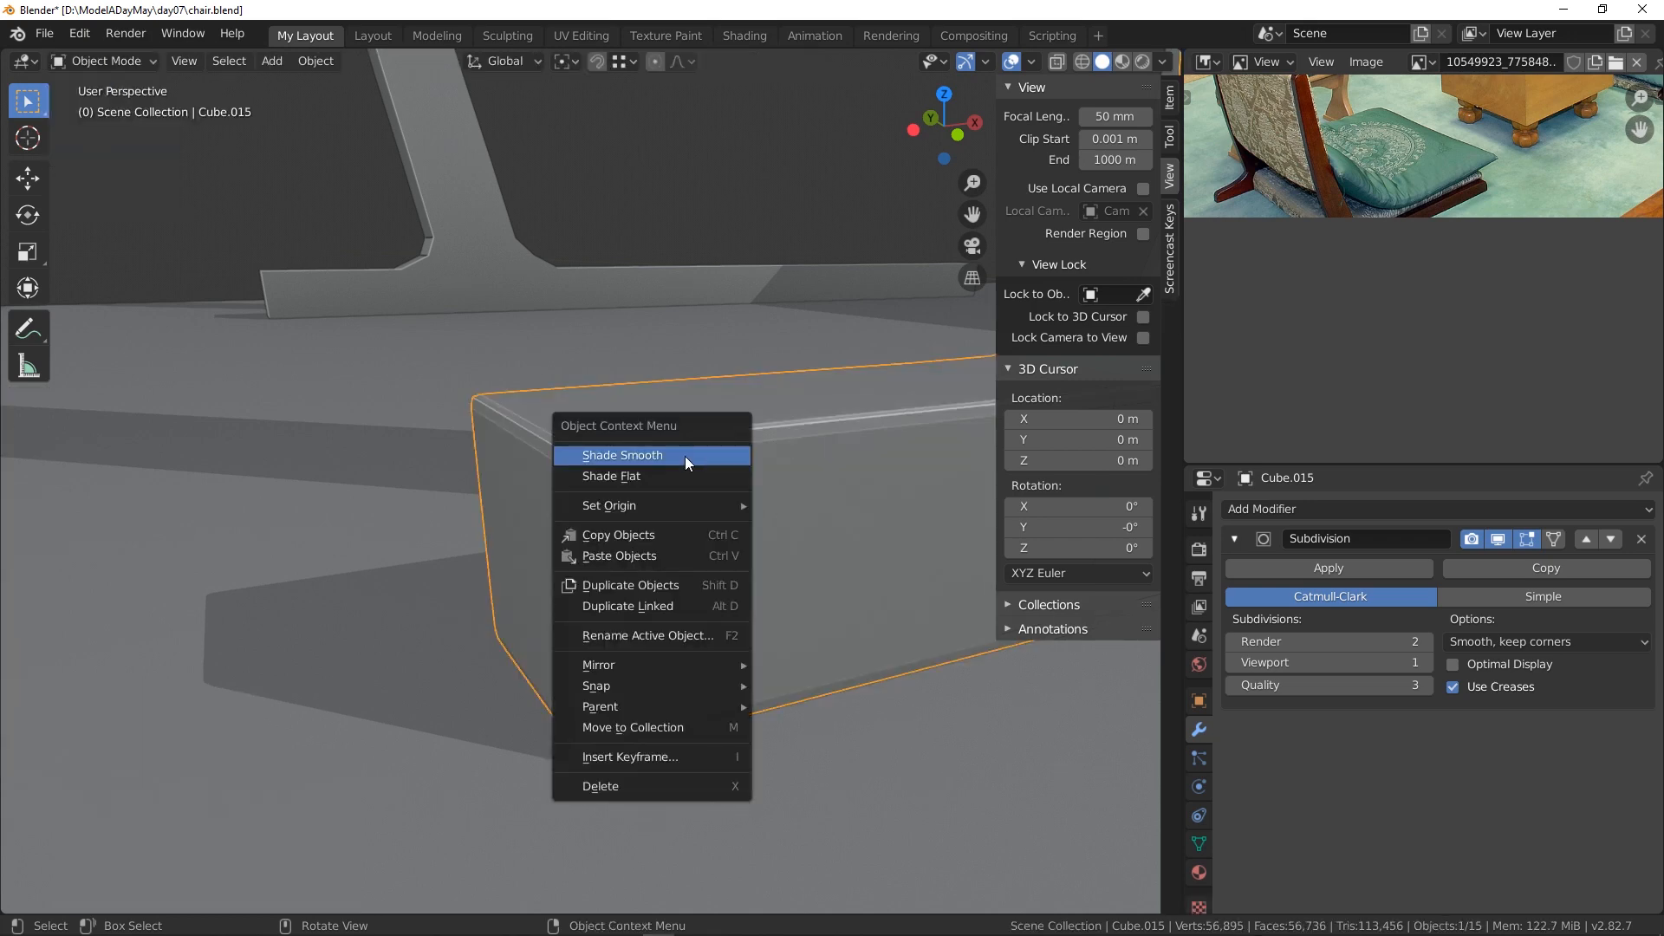
left_click(685, 456)
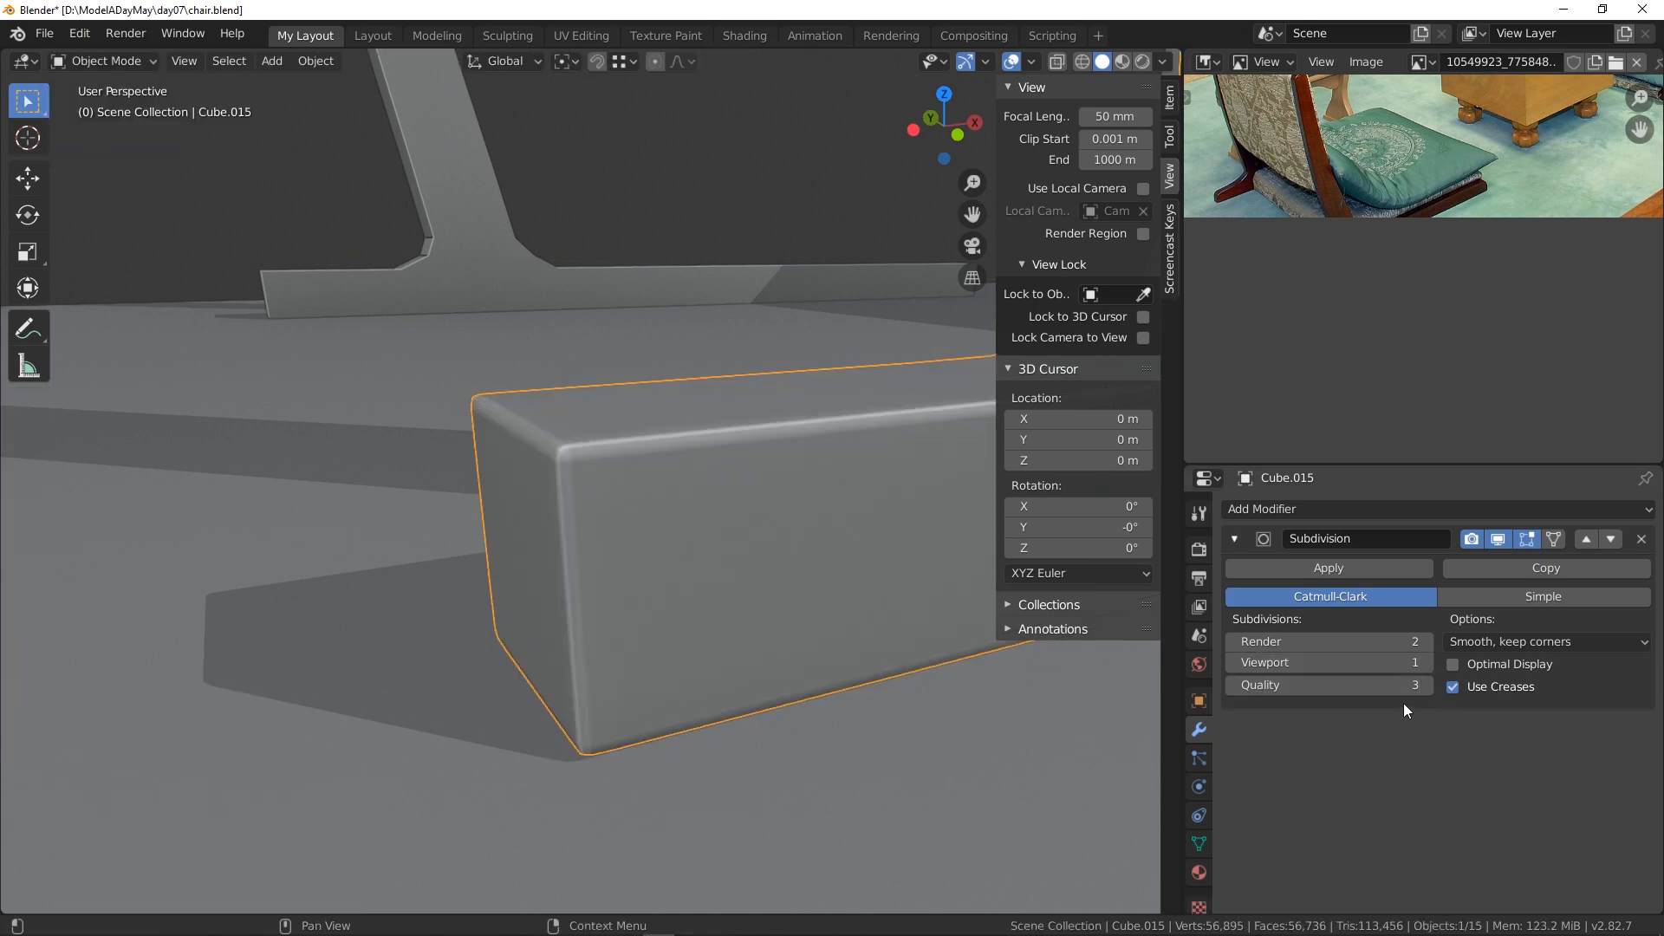
- Set the Subdivision modifier's viewport level to 2 and enable Auto Smooth on the mesh with an angle of 41.2°
left_click(1428, 664)
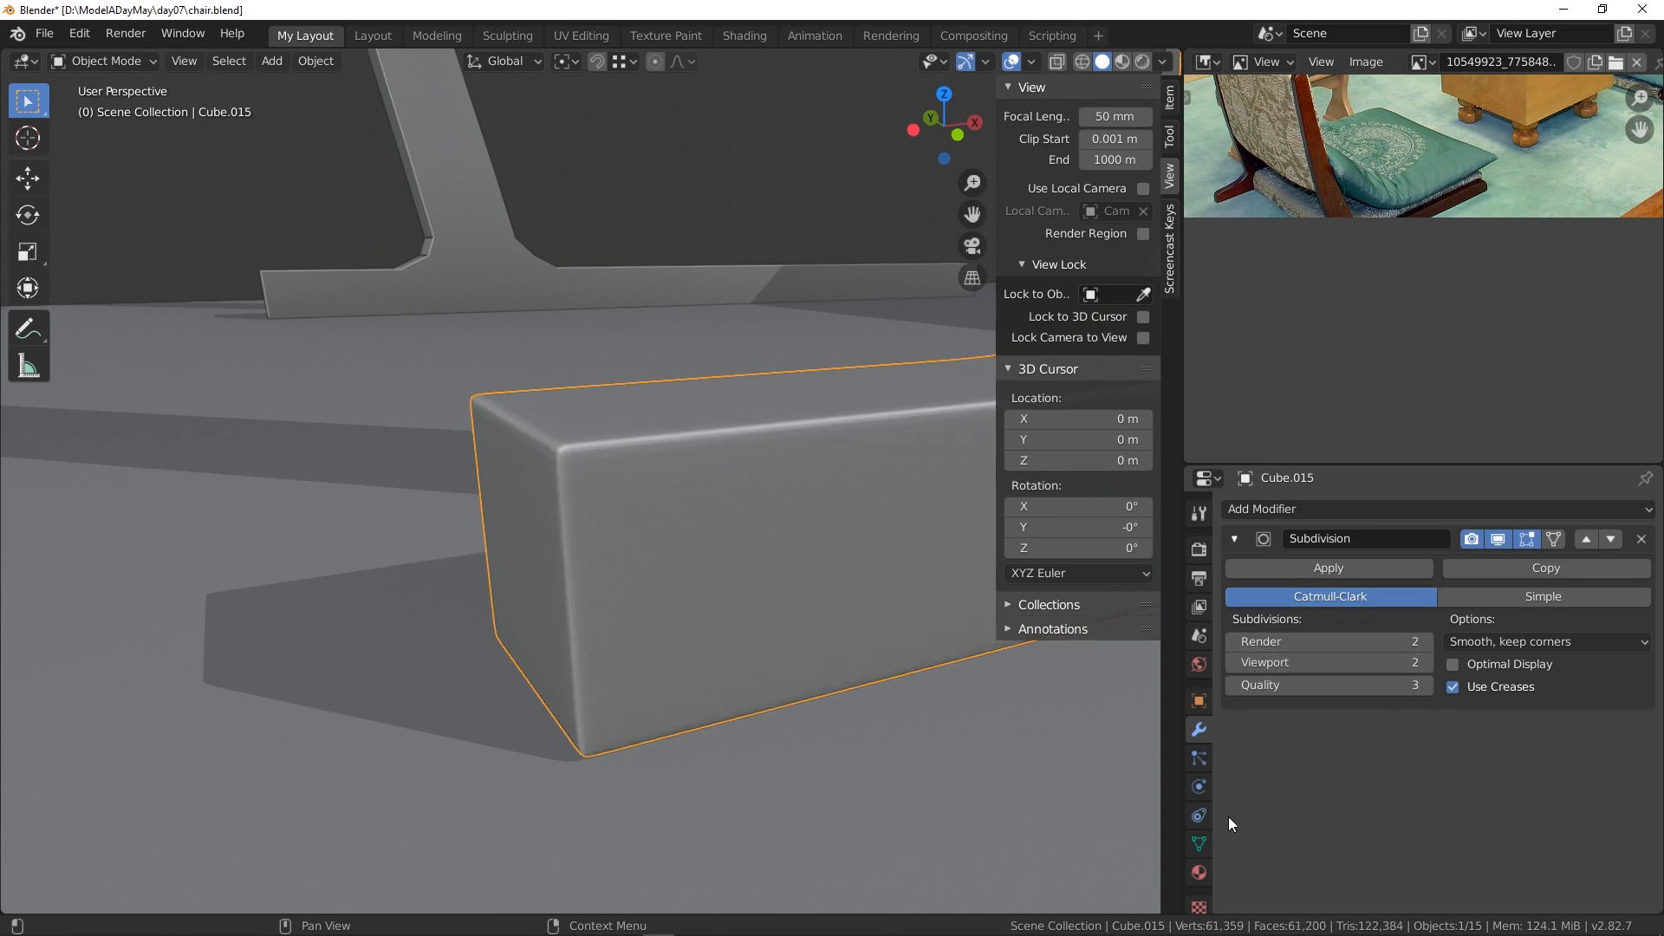
left_click(1199, 844)
left_click(1257, 809)
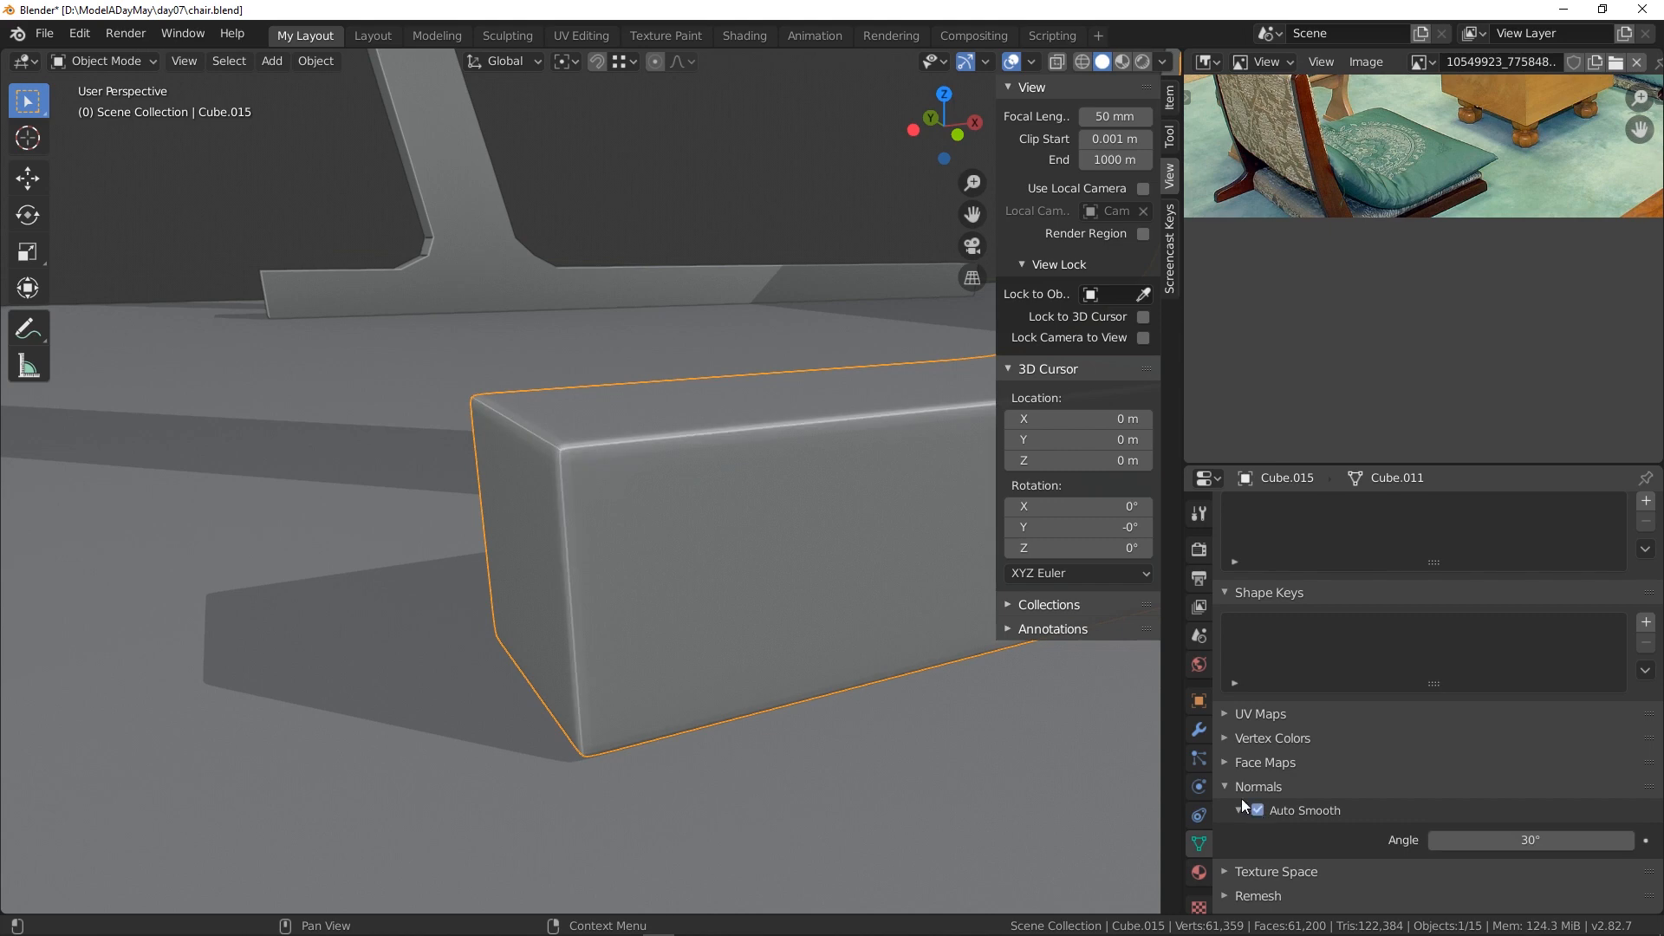
left_click_drag(1473, 840, 1536, 840)
- In Edit Mode, add a lengthwise loop cut along the upright, slid close to its front edge with factor -0.796
scroll(698, 555, "down", 4)
middle_click_drag(769, 588, 595, 683, "shift")
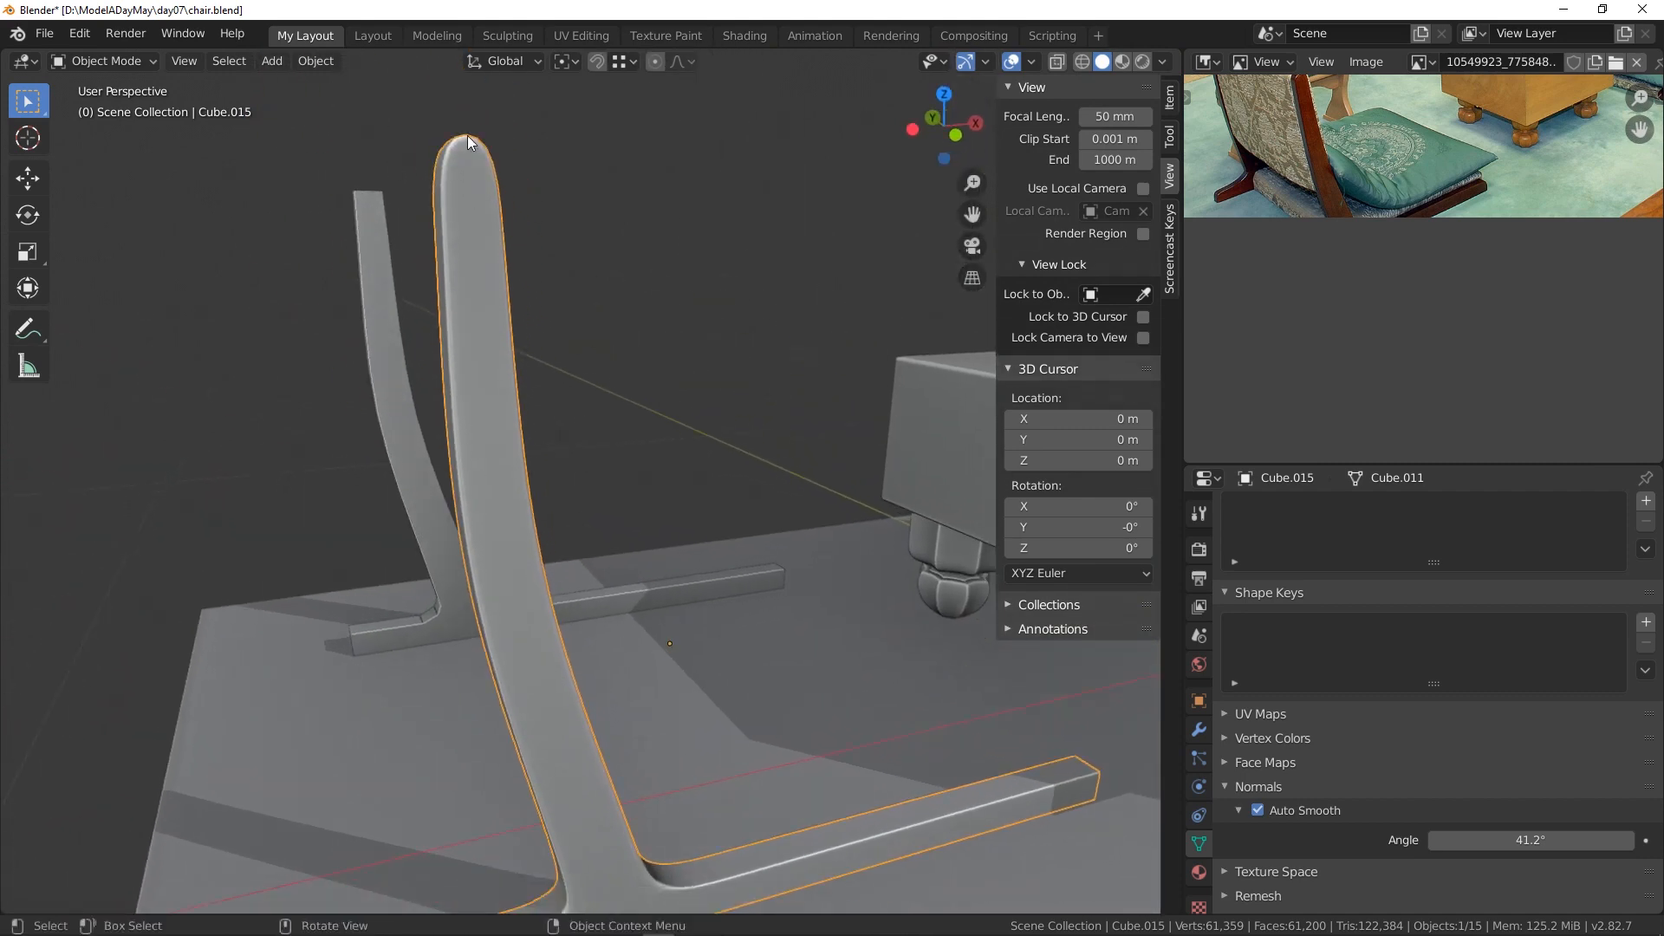
left_click(104, 61)
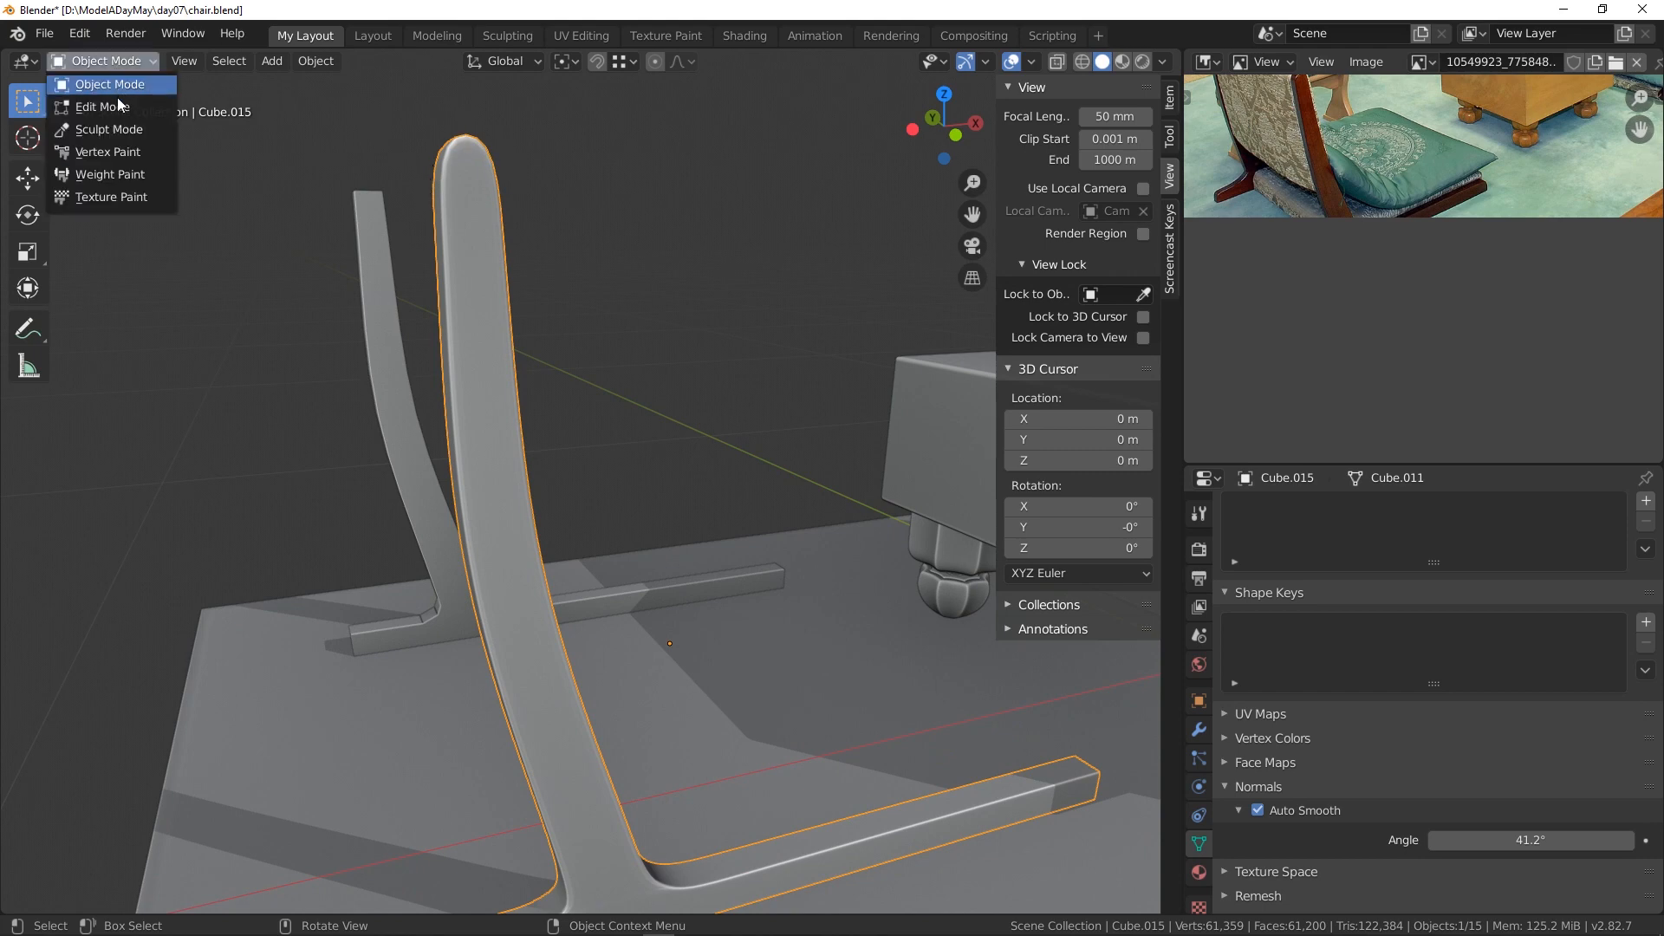
left_click(116, 104)
middle_click_drag(466, 216, 471, 241)
scroll(466, 268, "up", 1)
scroll(467, 268, "down", 1)
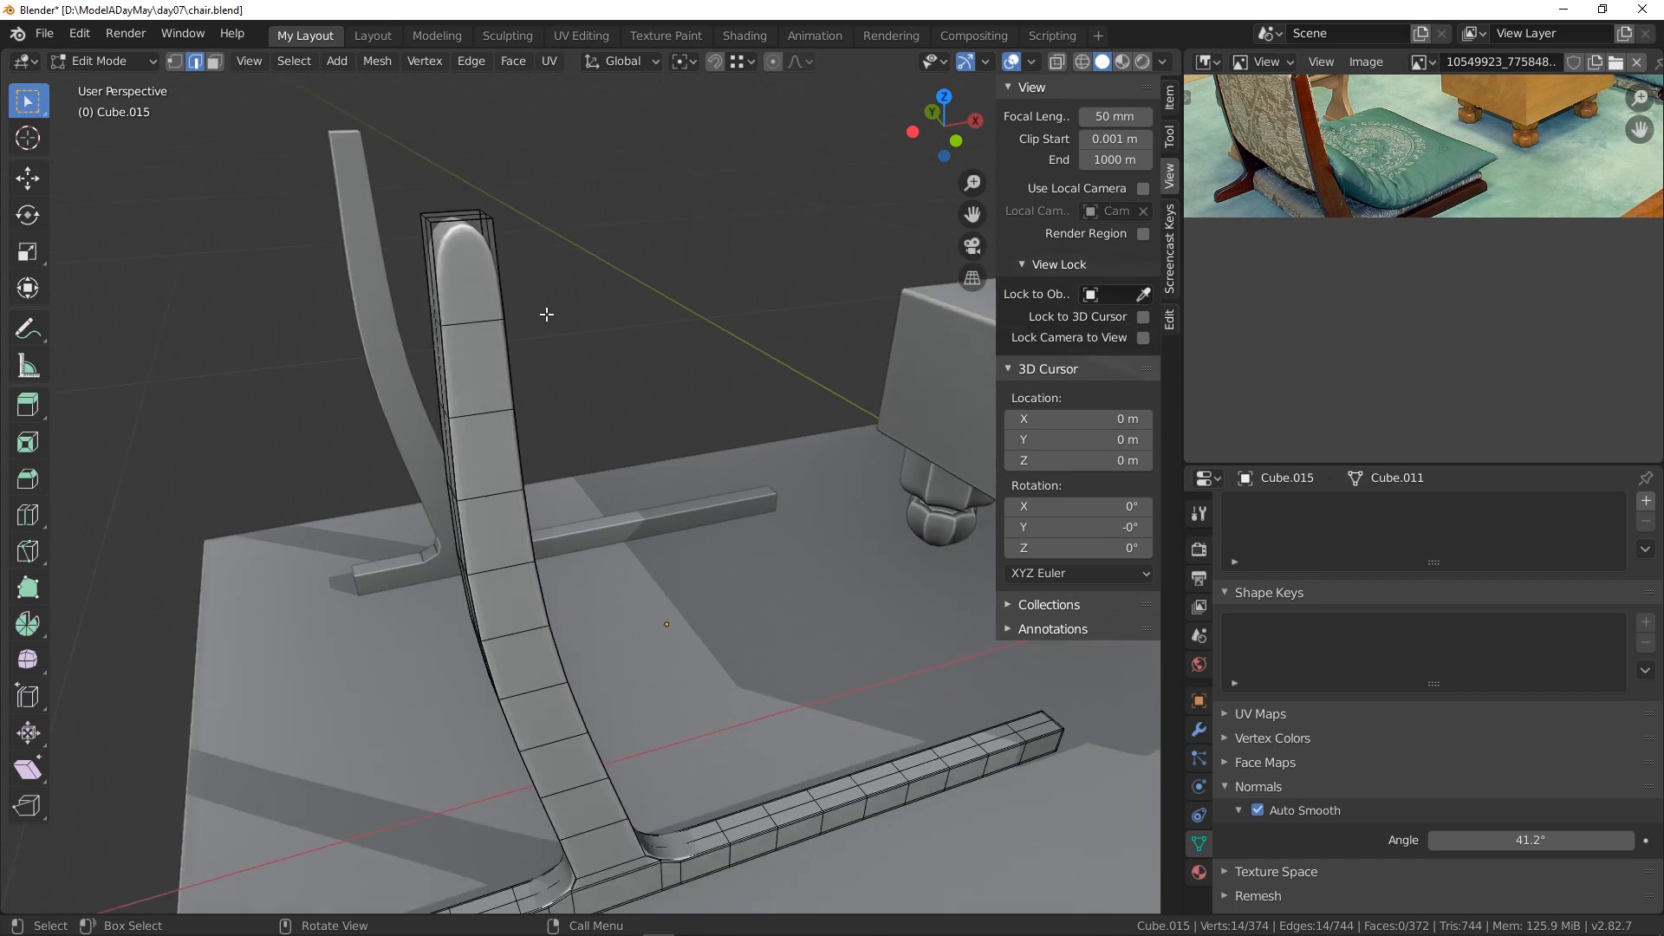
middle_click_drag(546, 315, 628, 297, "shift")
middle_click_drag(724, 407, 651, 519)
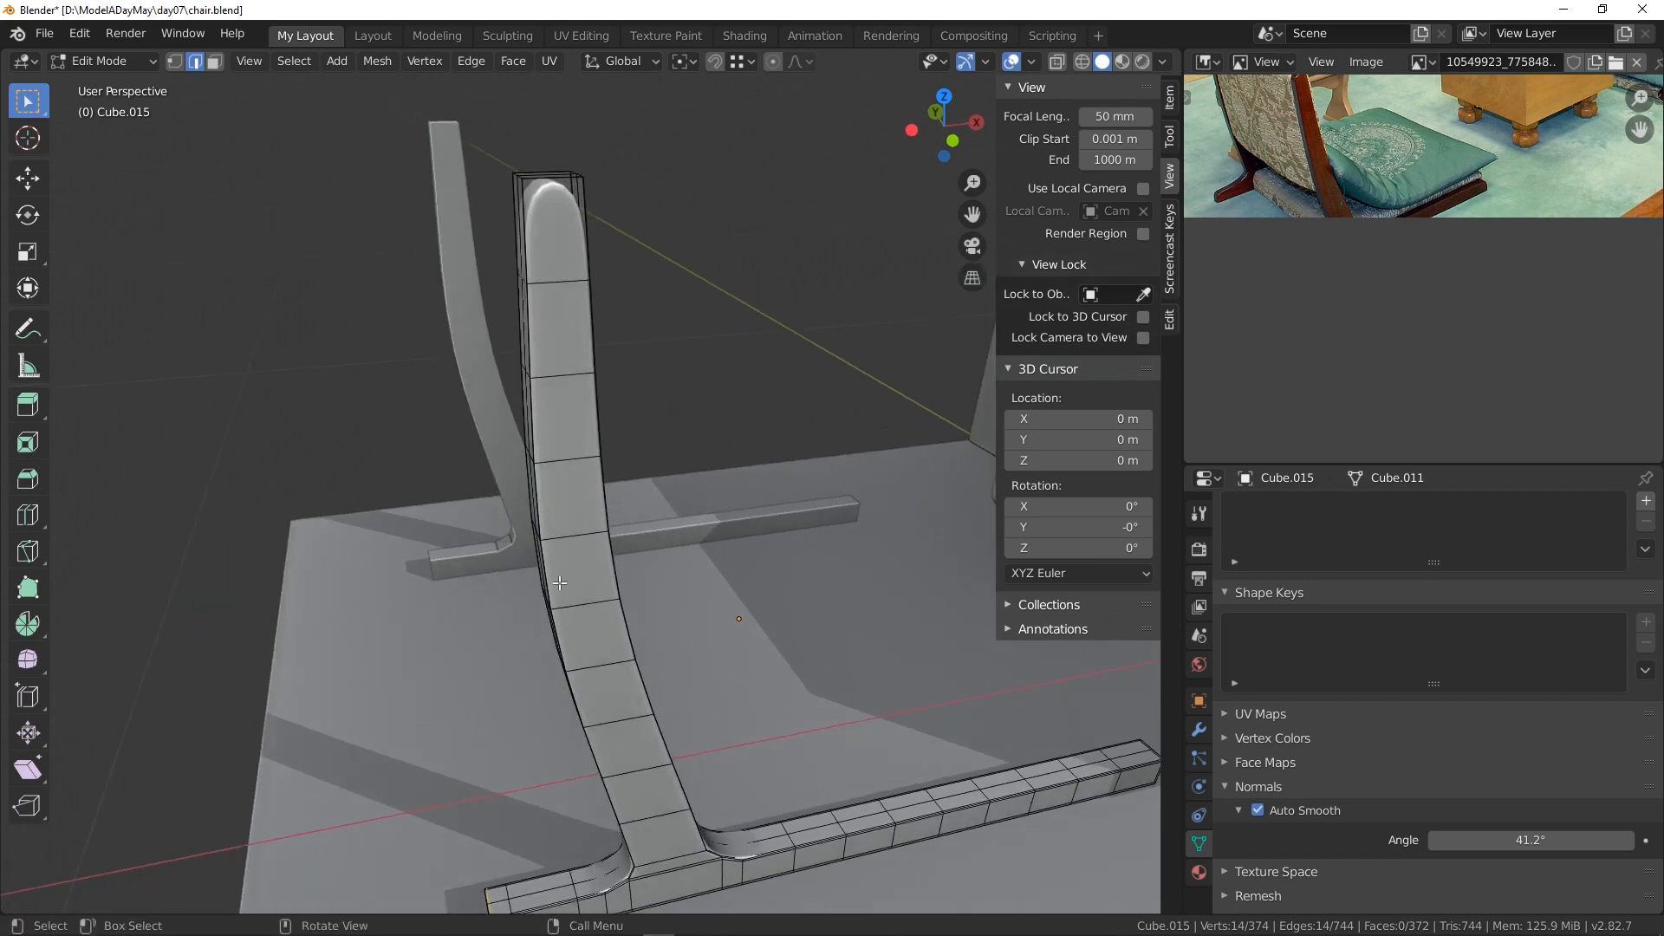
key("ctrl+r")
left_click(597, 611)
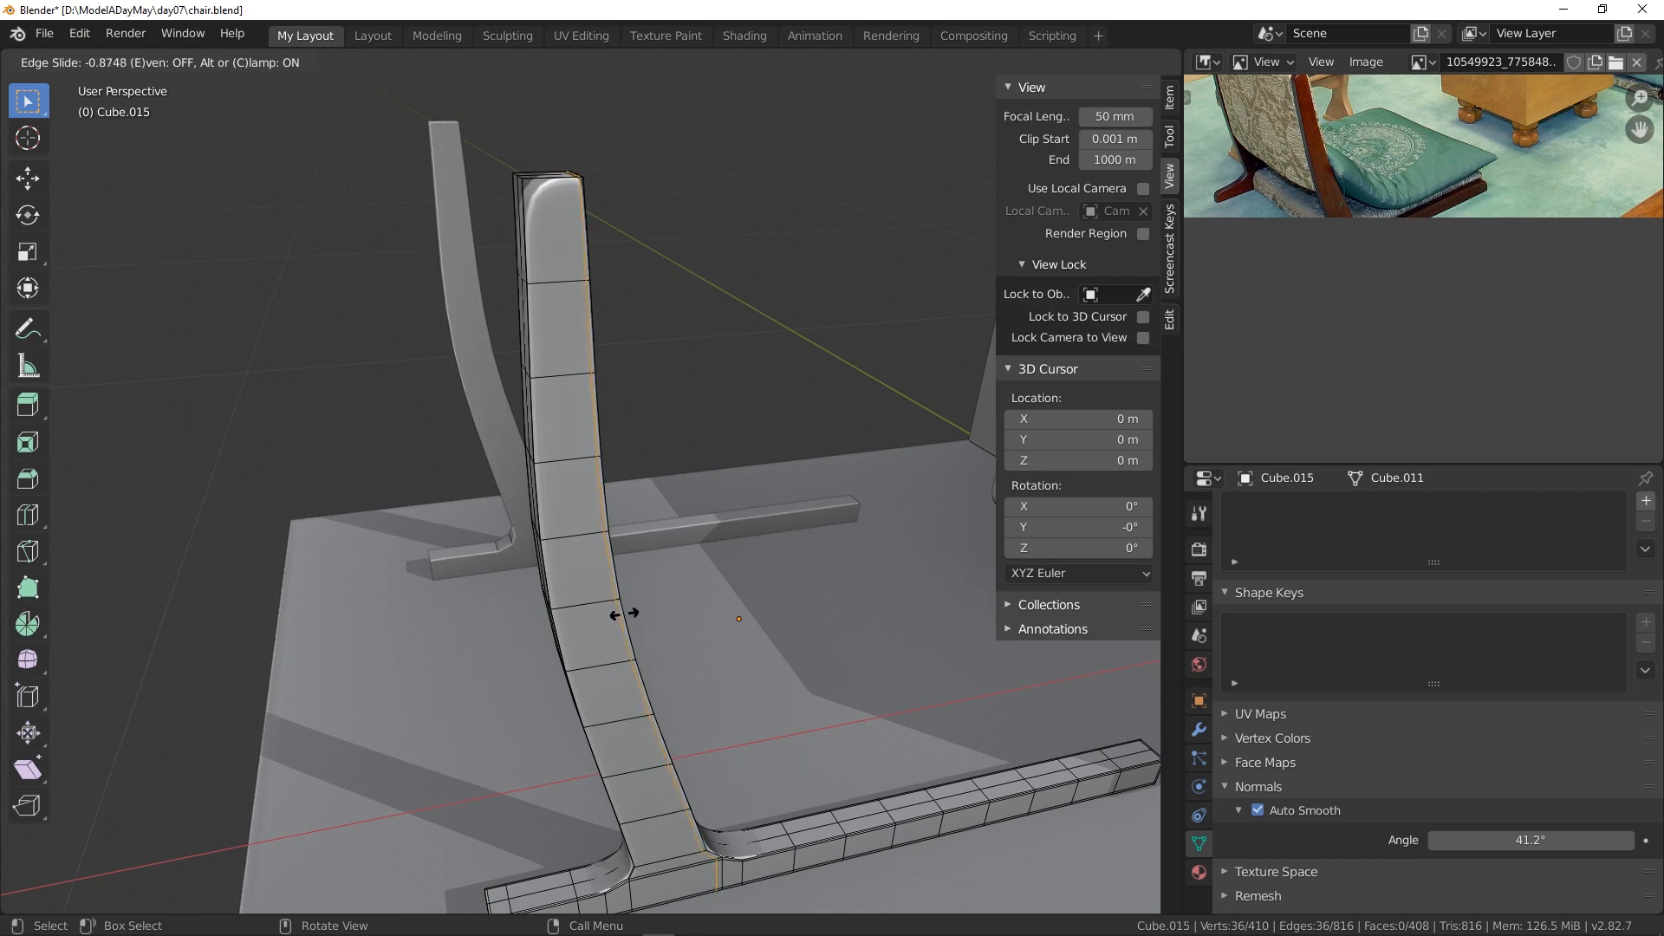
left_click(622, 615)
- Add a second lengthwise loop cut along the upright, slid close to its rear edge with factor -0.794
key("ctrl+r")
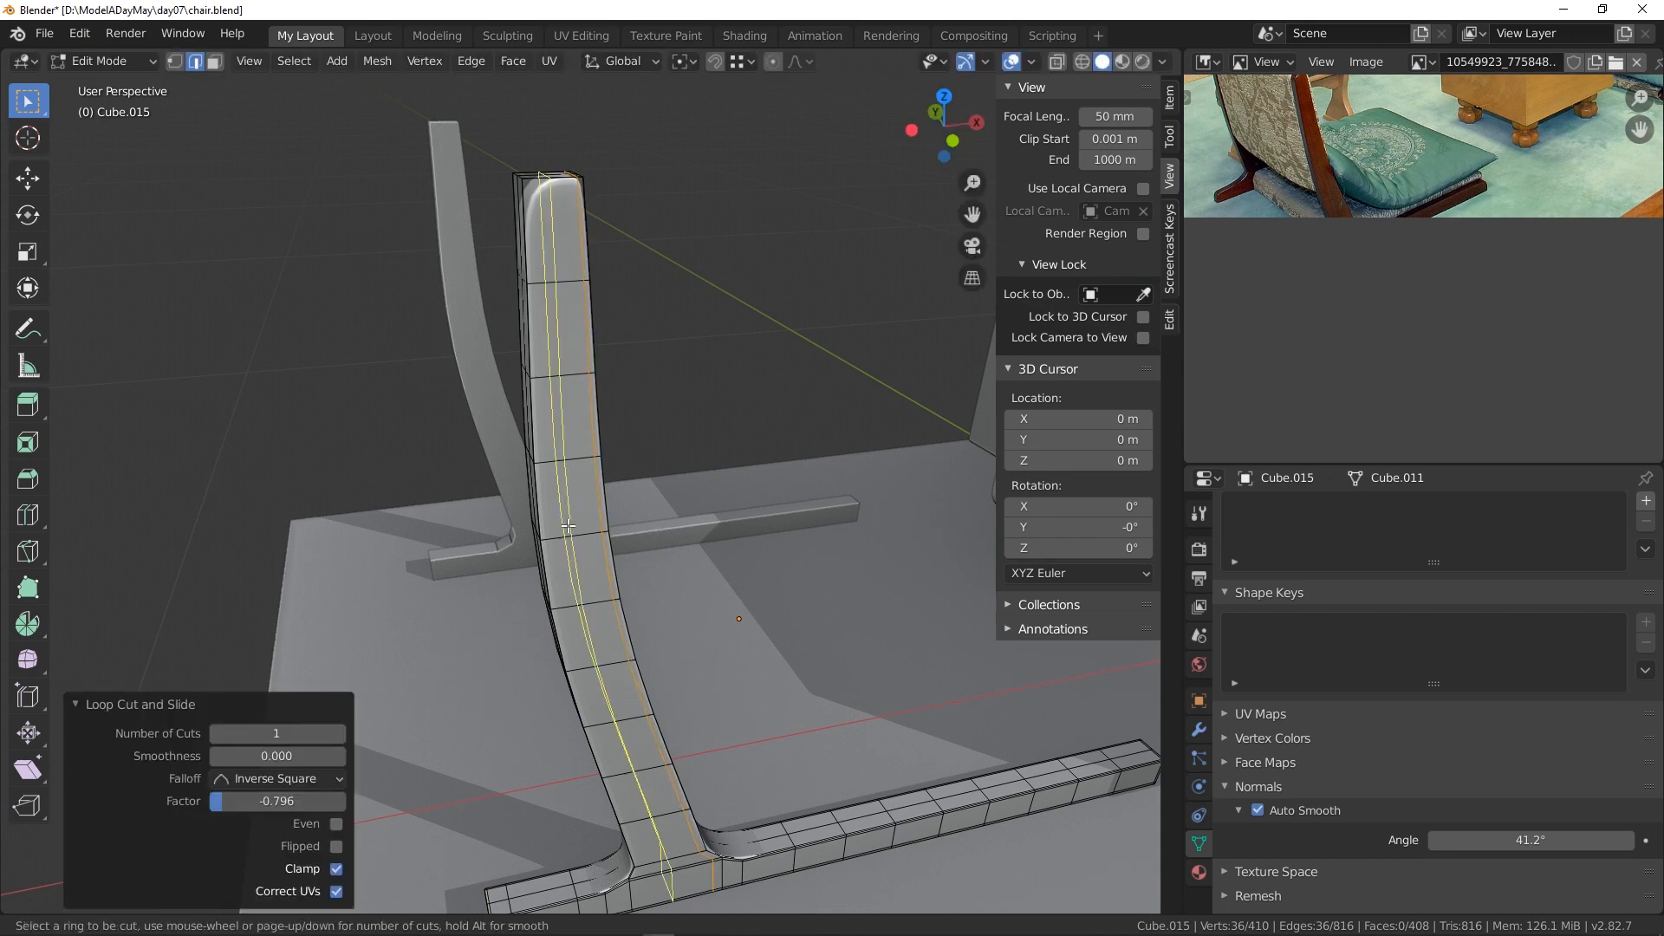
left_click(565, 526)
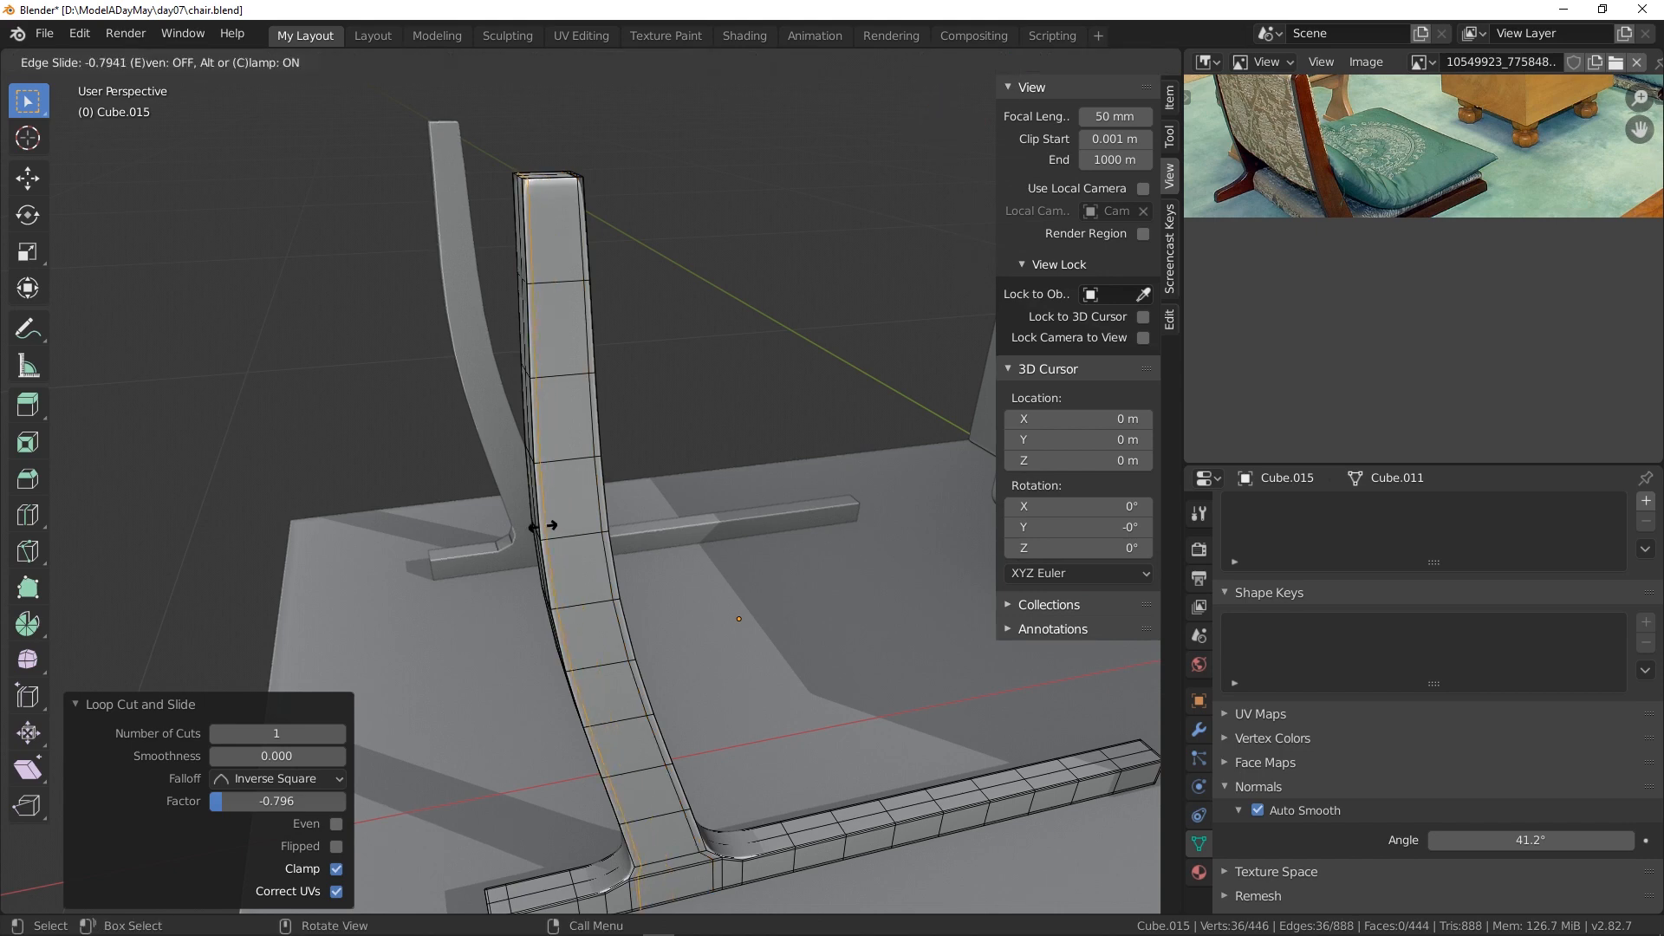
left_click(538, 526)
- Add a loop cut around the upright's upper end, slid close to the end face with factor -0.870
scroll(551, 218, "up", 2)
middle_click_drag(553, 221, 600, 502, "shift")
scroll(601, 502, "up", 7)
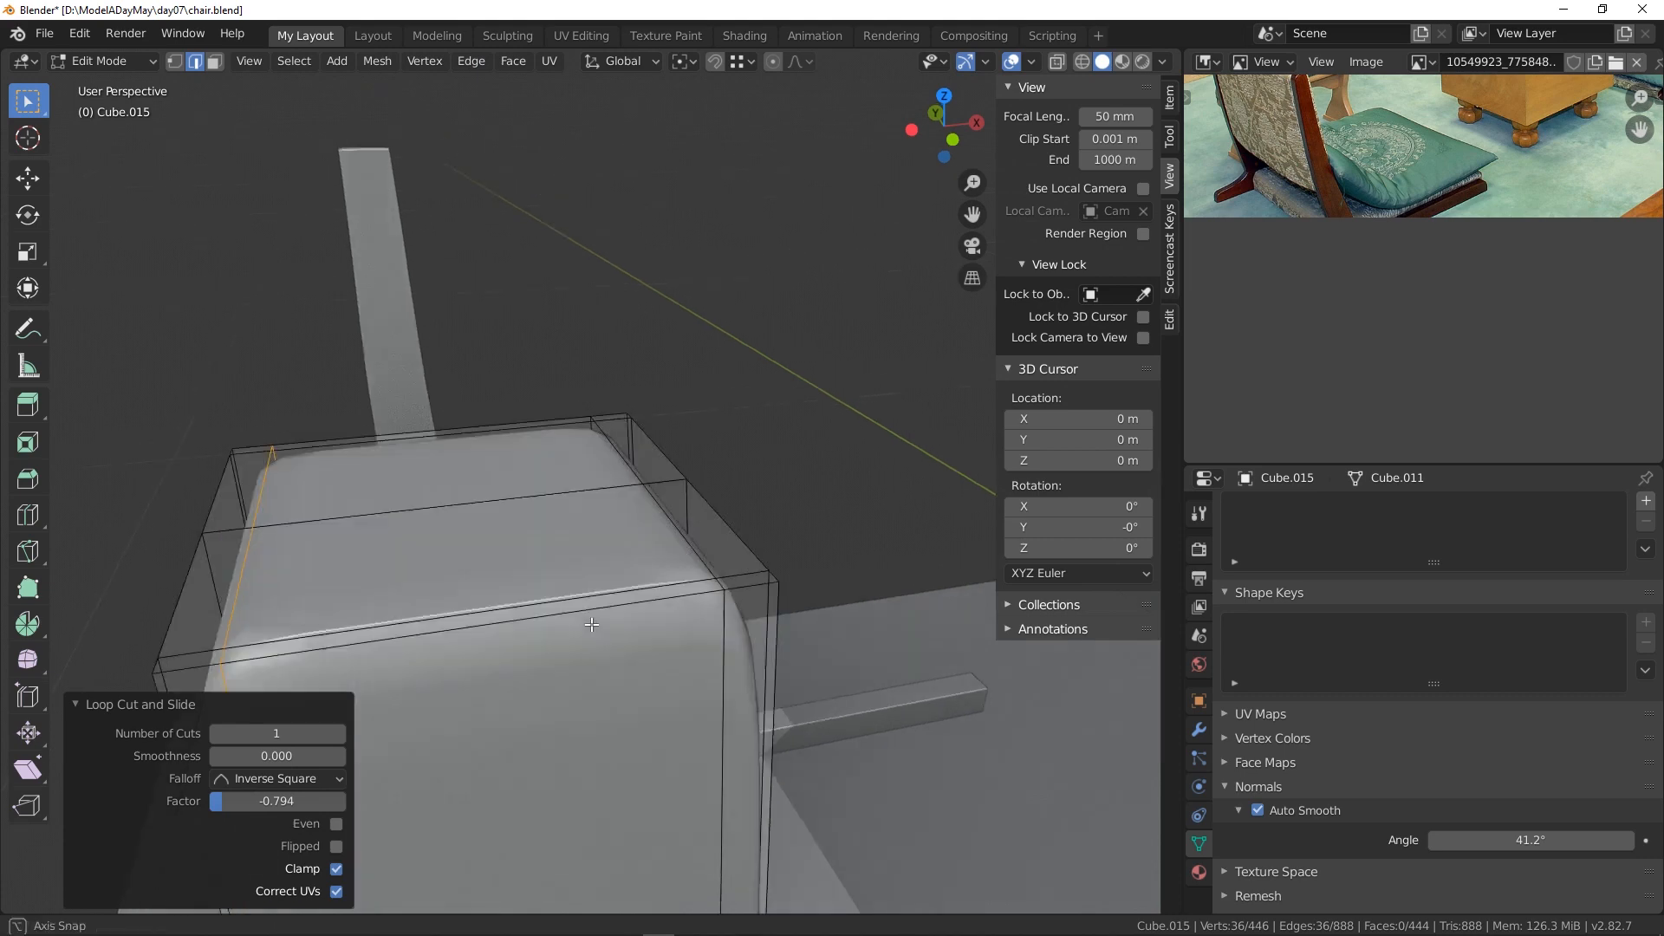
middle_click_drag(488, 510, 533, 460)
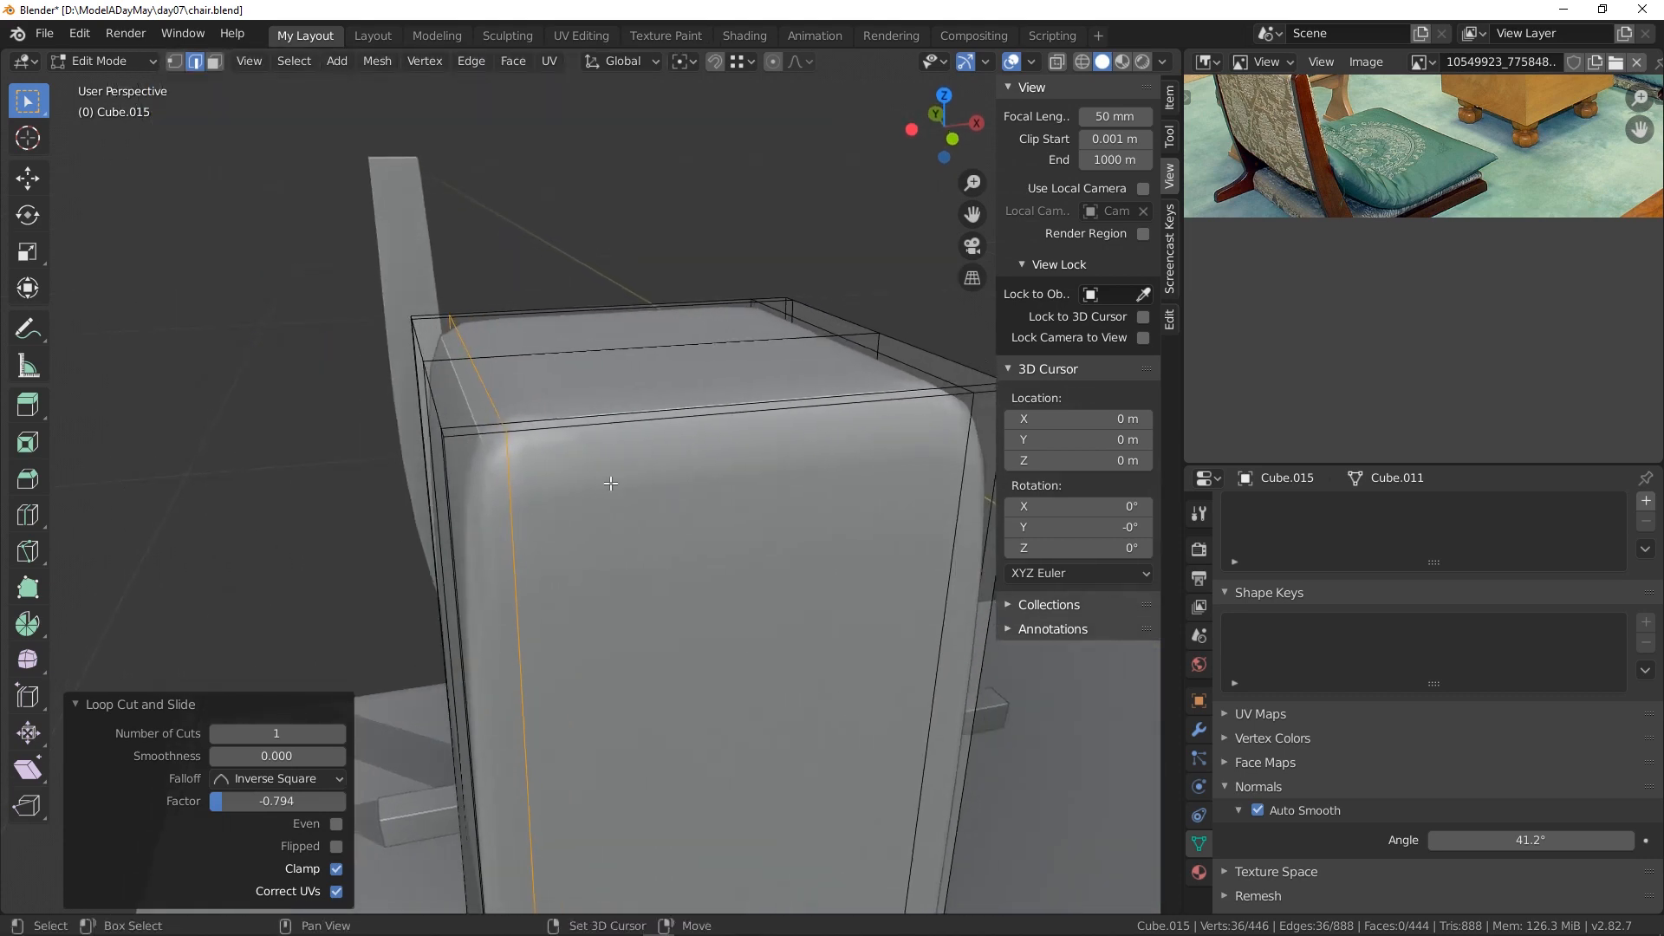
key("ctrl+r")
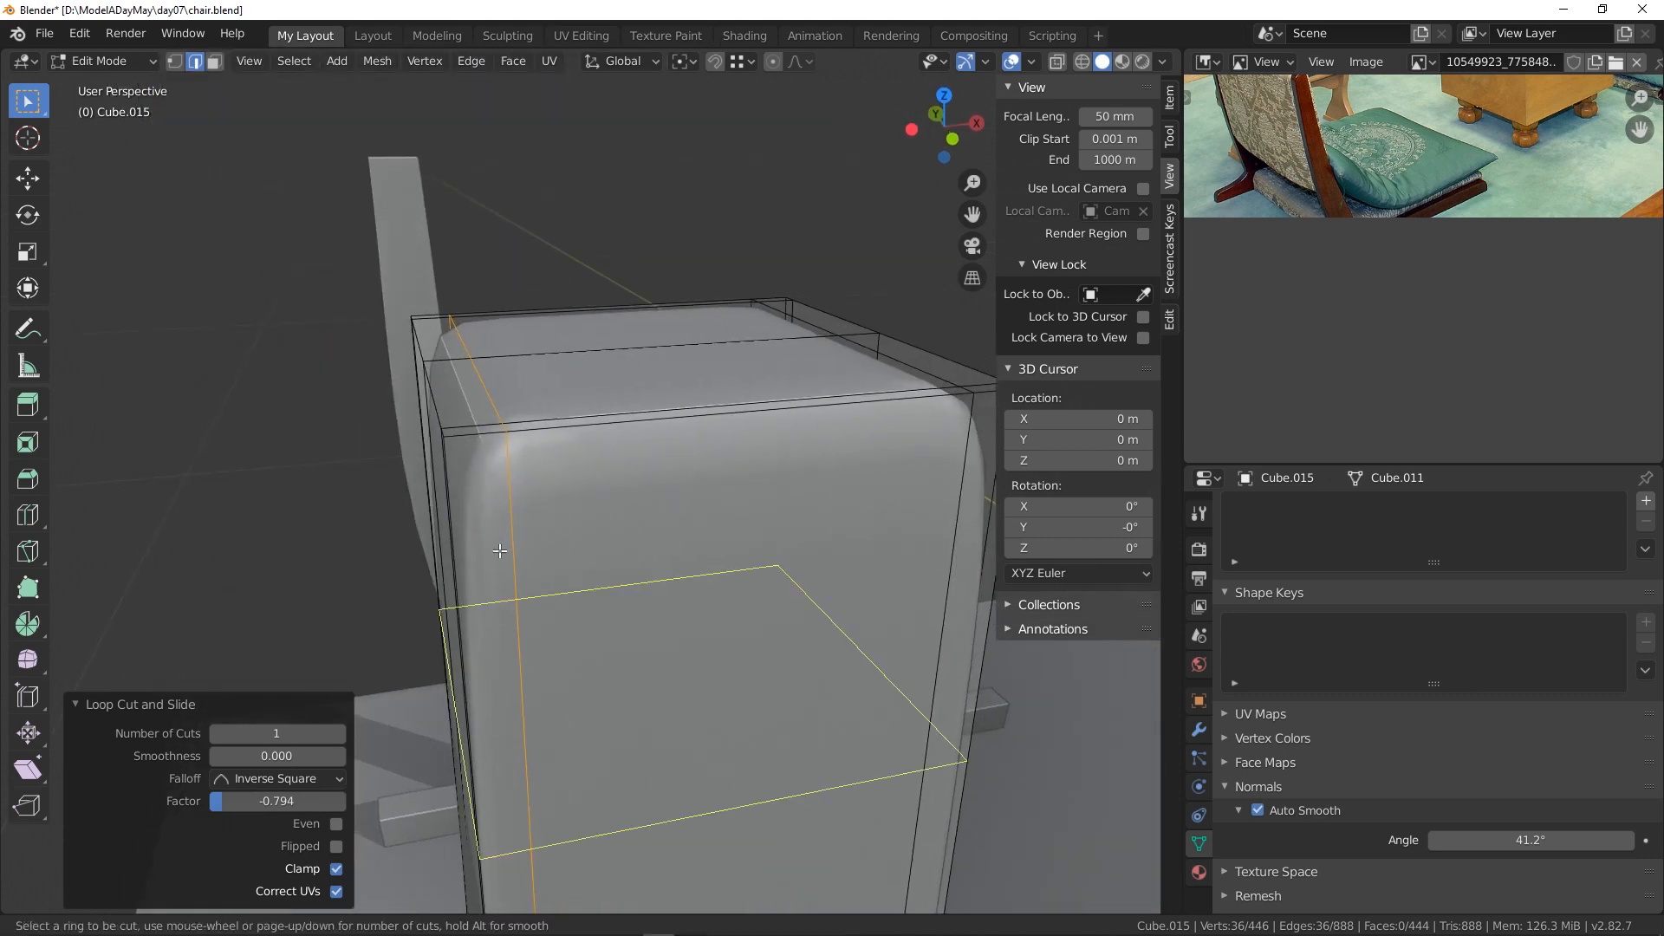
left_click(500, 551)
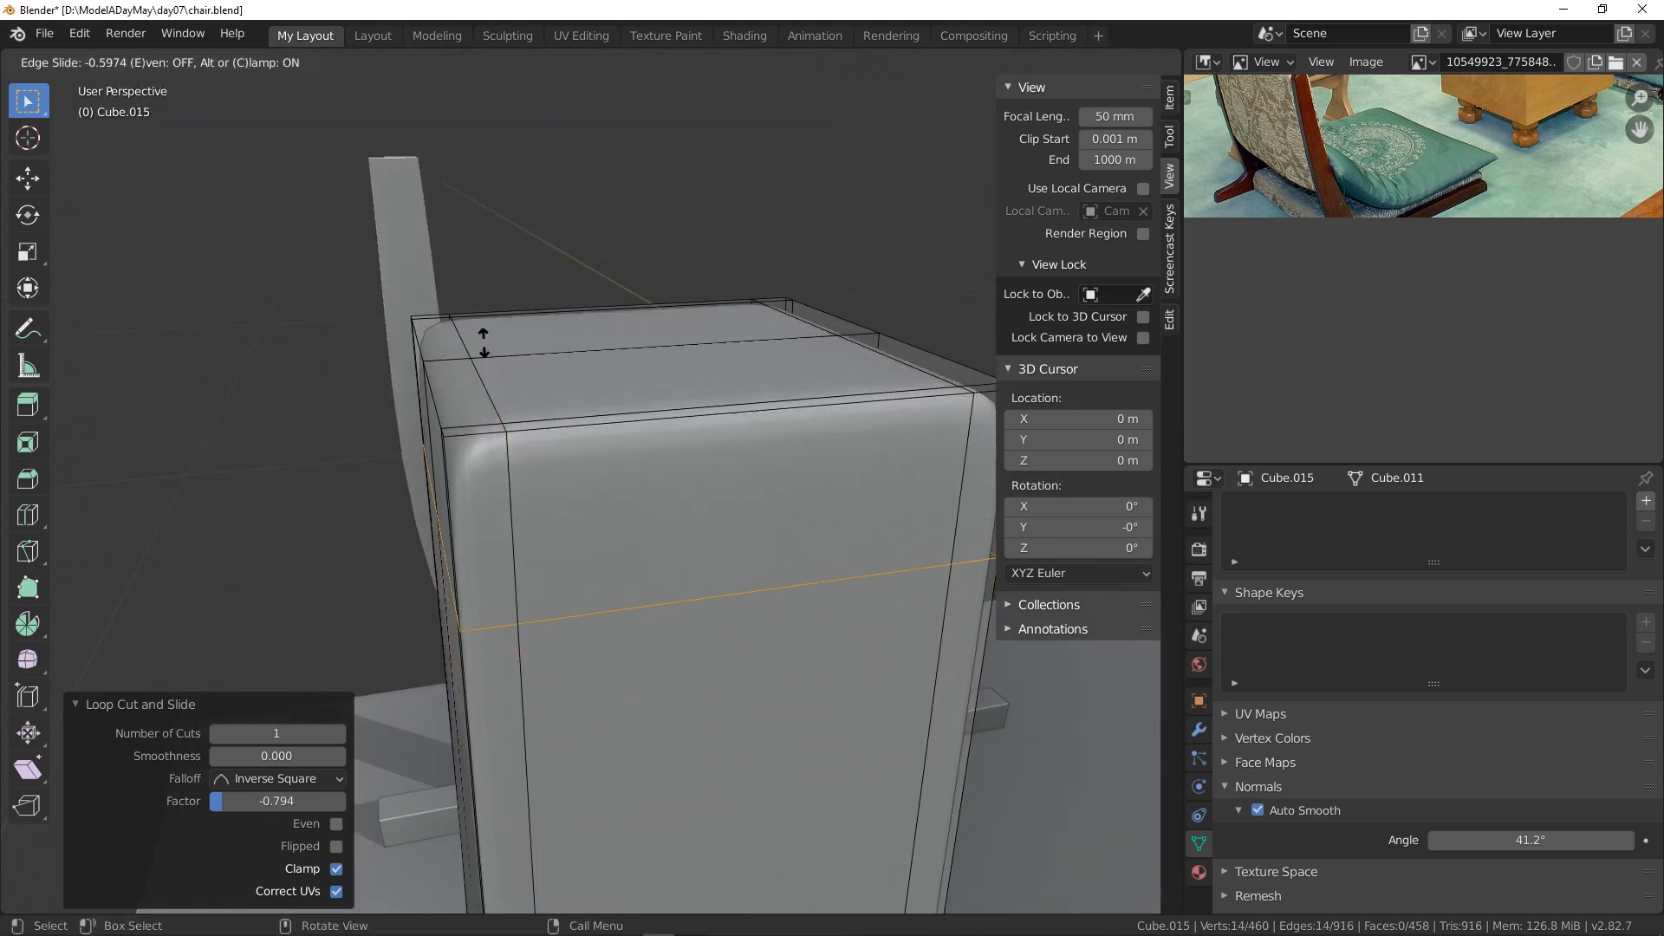
left_click(473, 251)
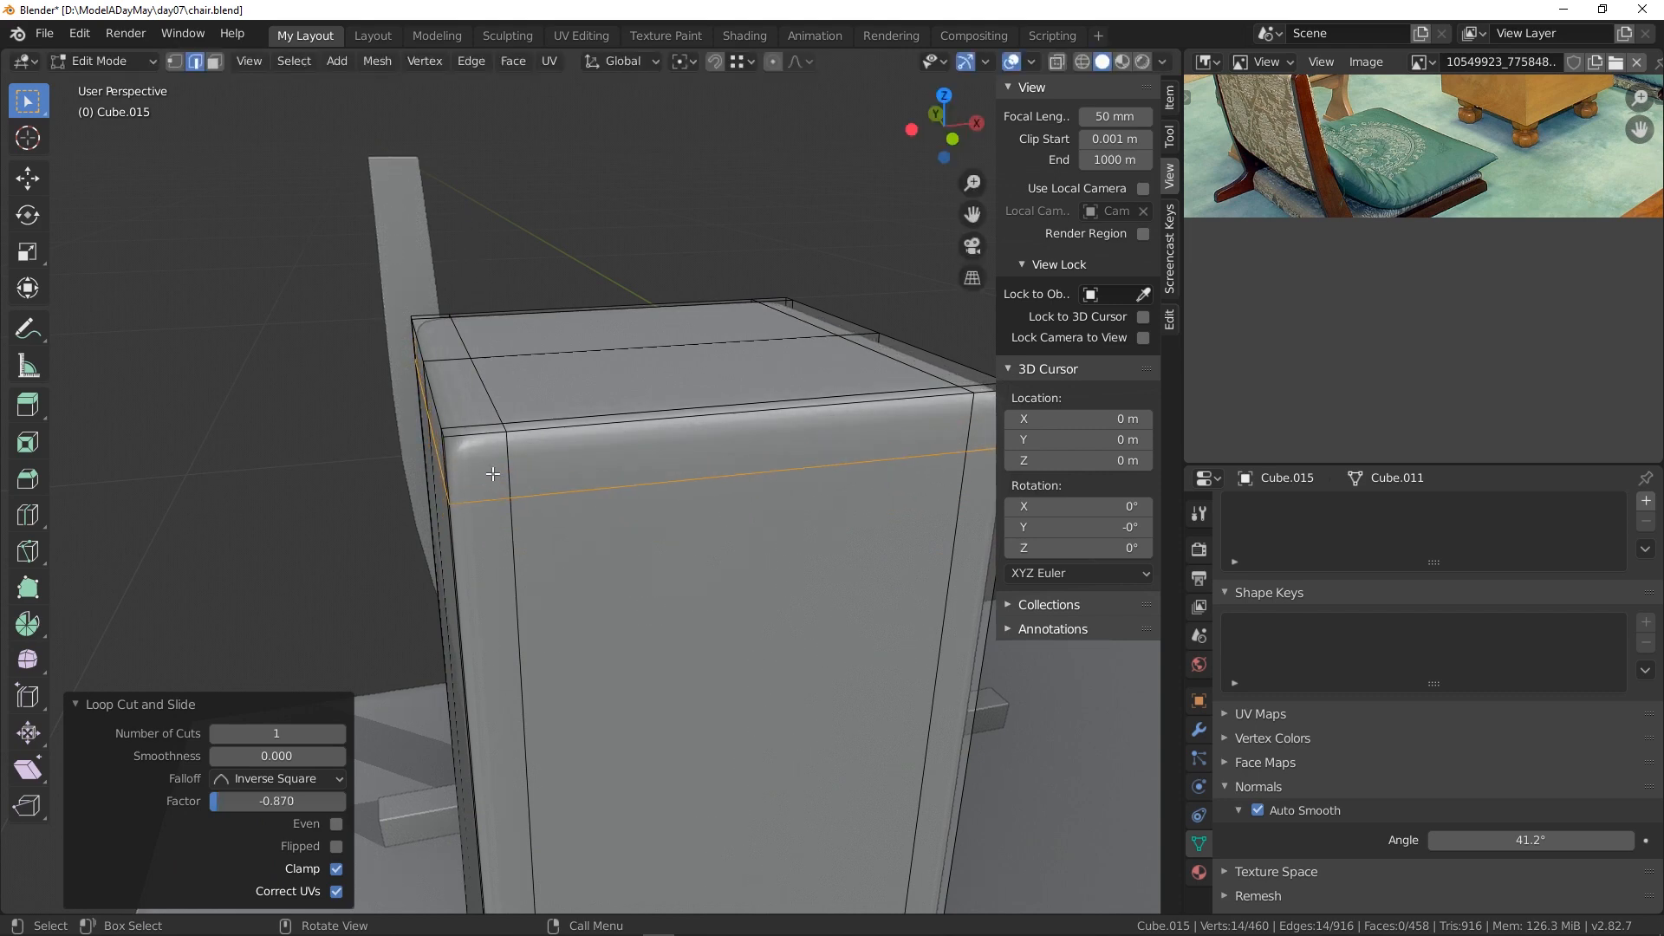
- Bevel the edge loop where the upright meets the runner with 2 segments and an offset of 0.00124 m
scroll(438, 448, "down", 4)
middle_click_drag(539, 499, 617, 356)
middle_click_drag(601, 524, 638, 502)
scroll(586, 601, "up", 4)
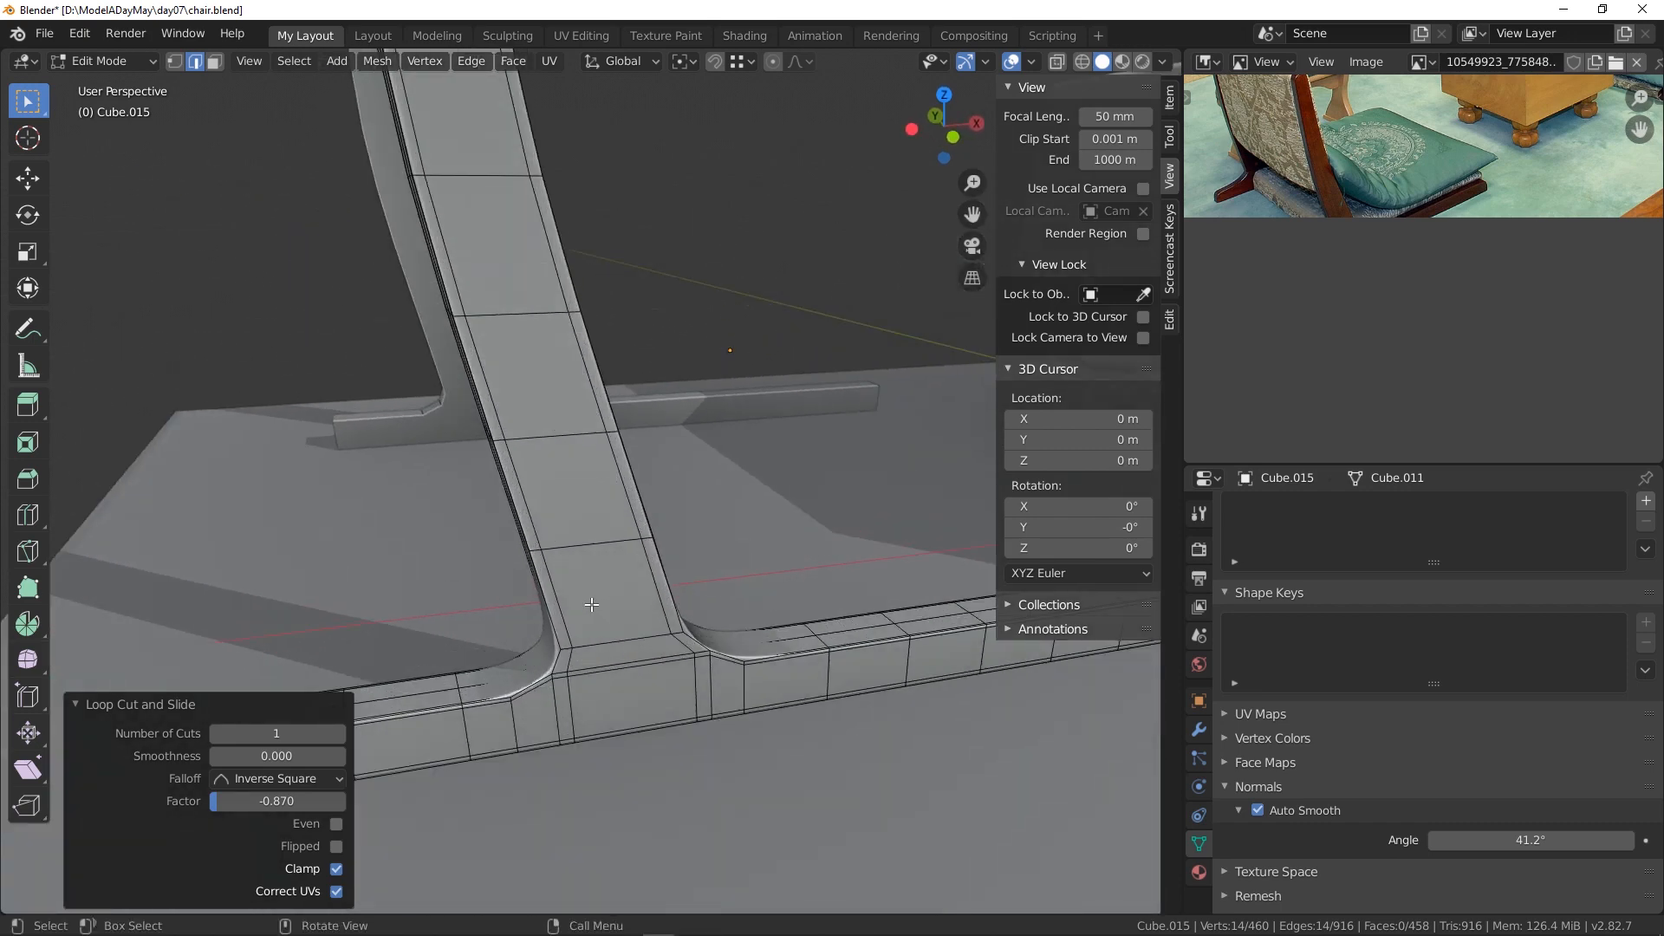
middle_click_drag(586, 602, 617, 500)
scroll(611, 503, "up", 5)
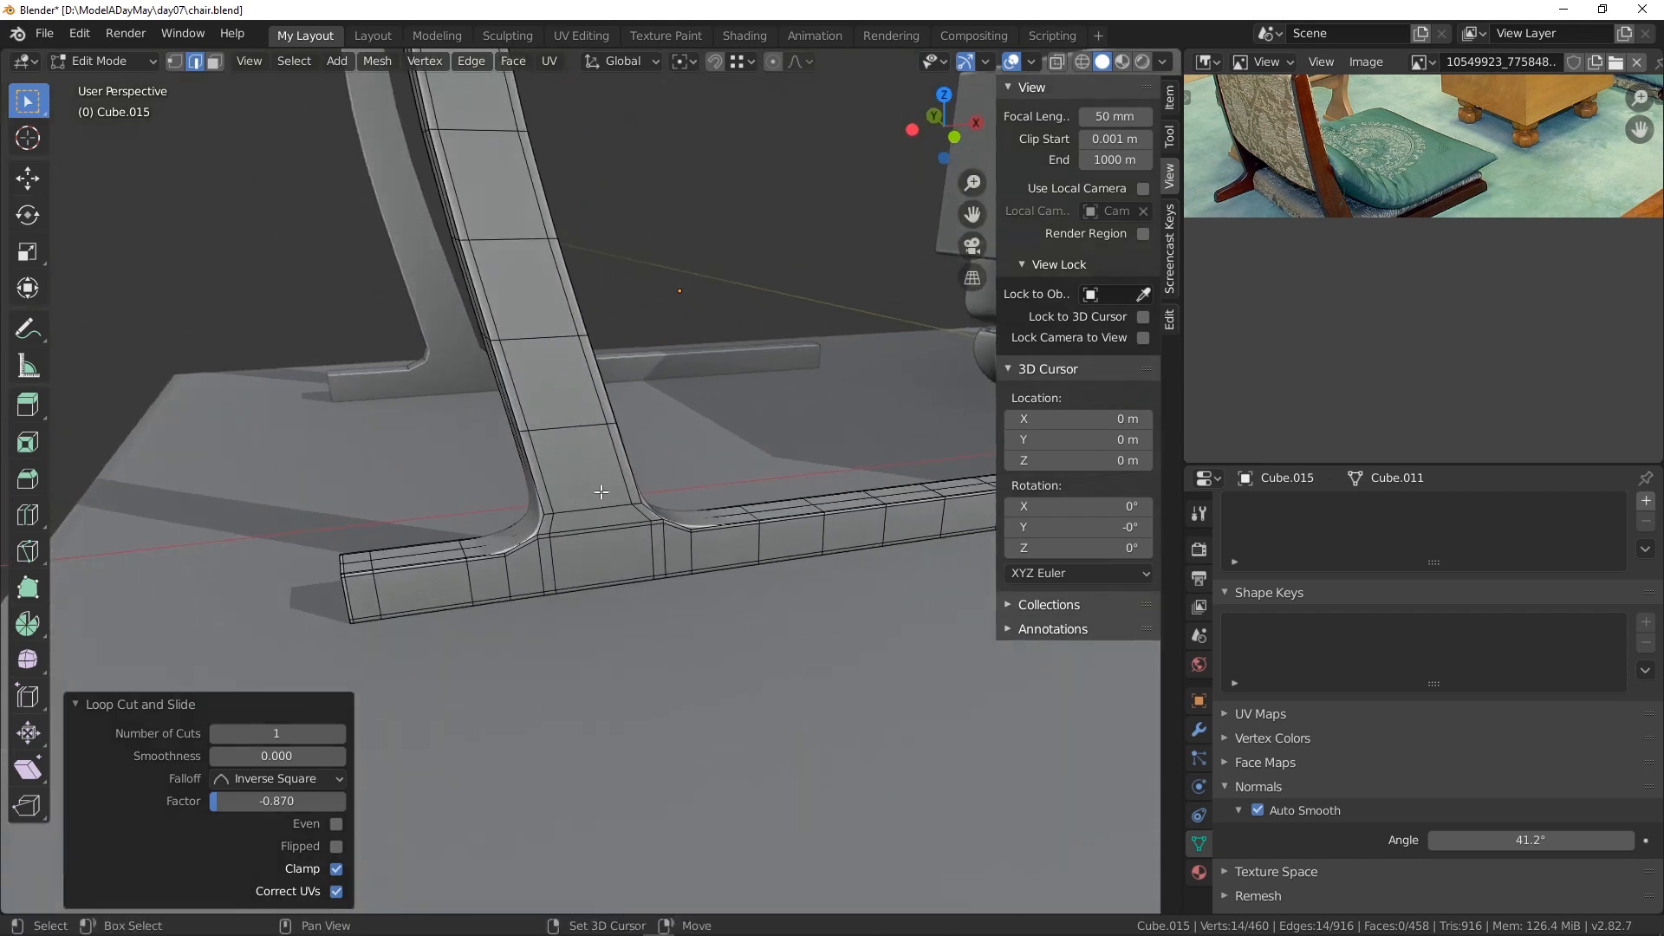
left_click(594, 504)
left_click(594, 504, "alt")
middle_click_drag(593, 504, 639, 518)
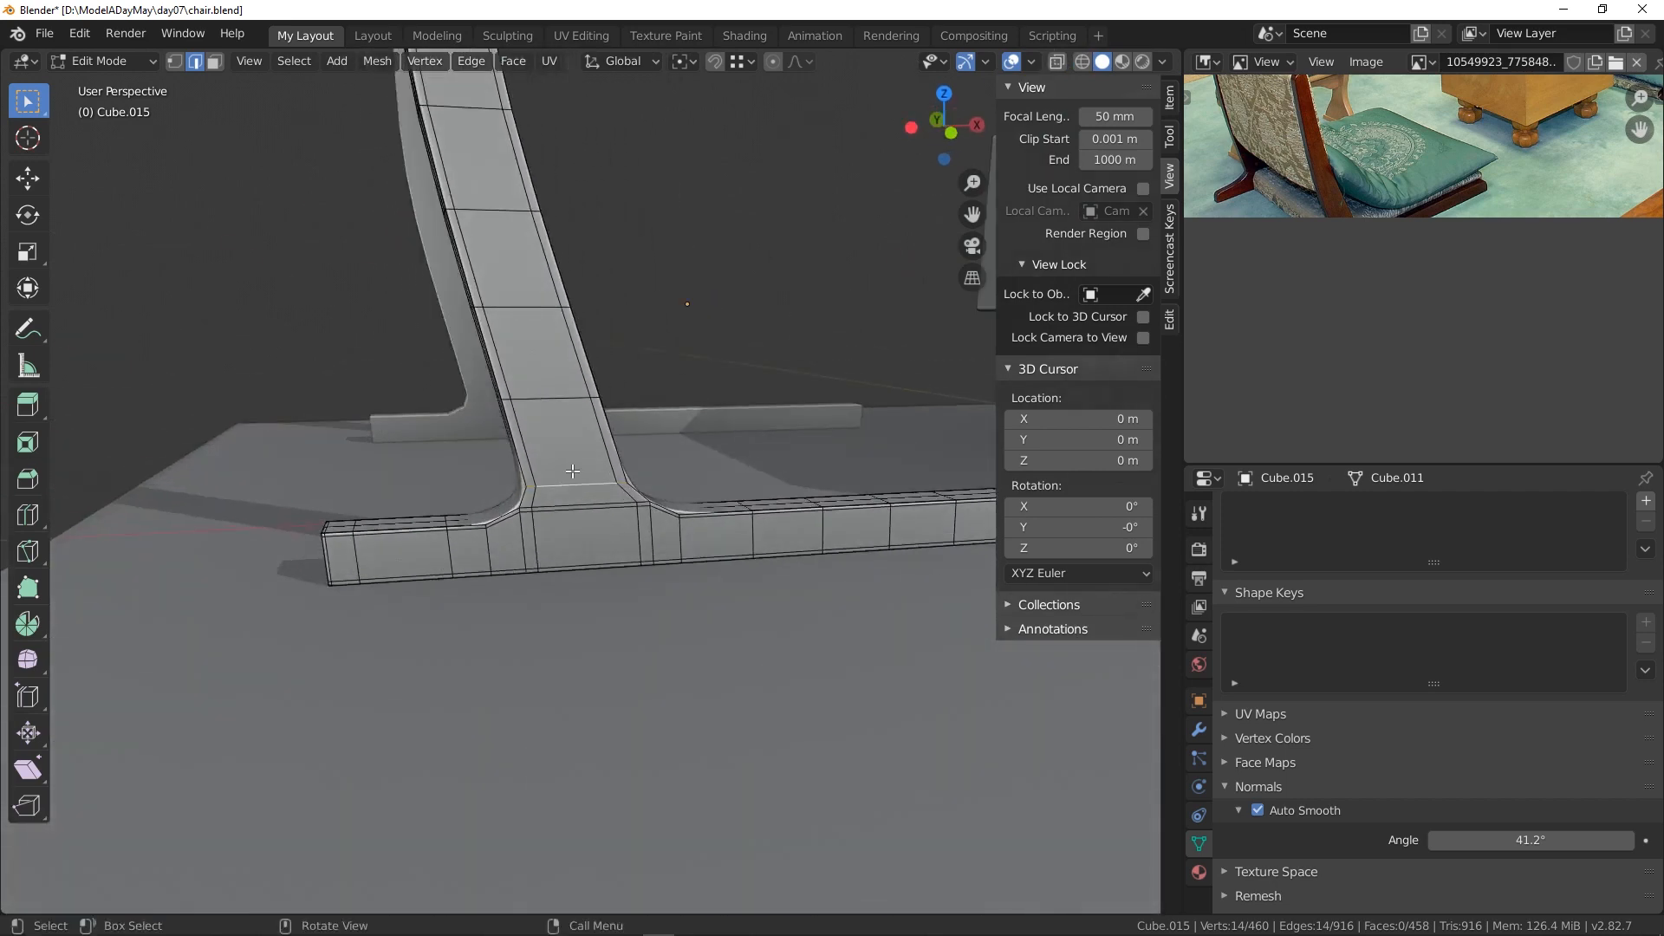
key("ctrl+b")
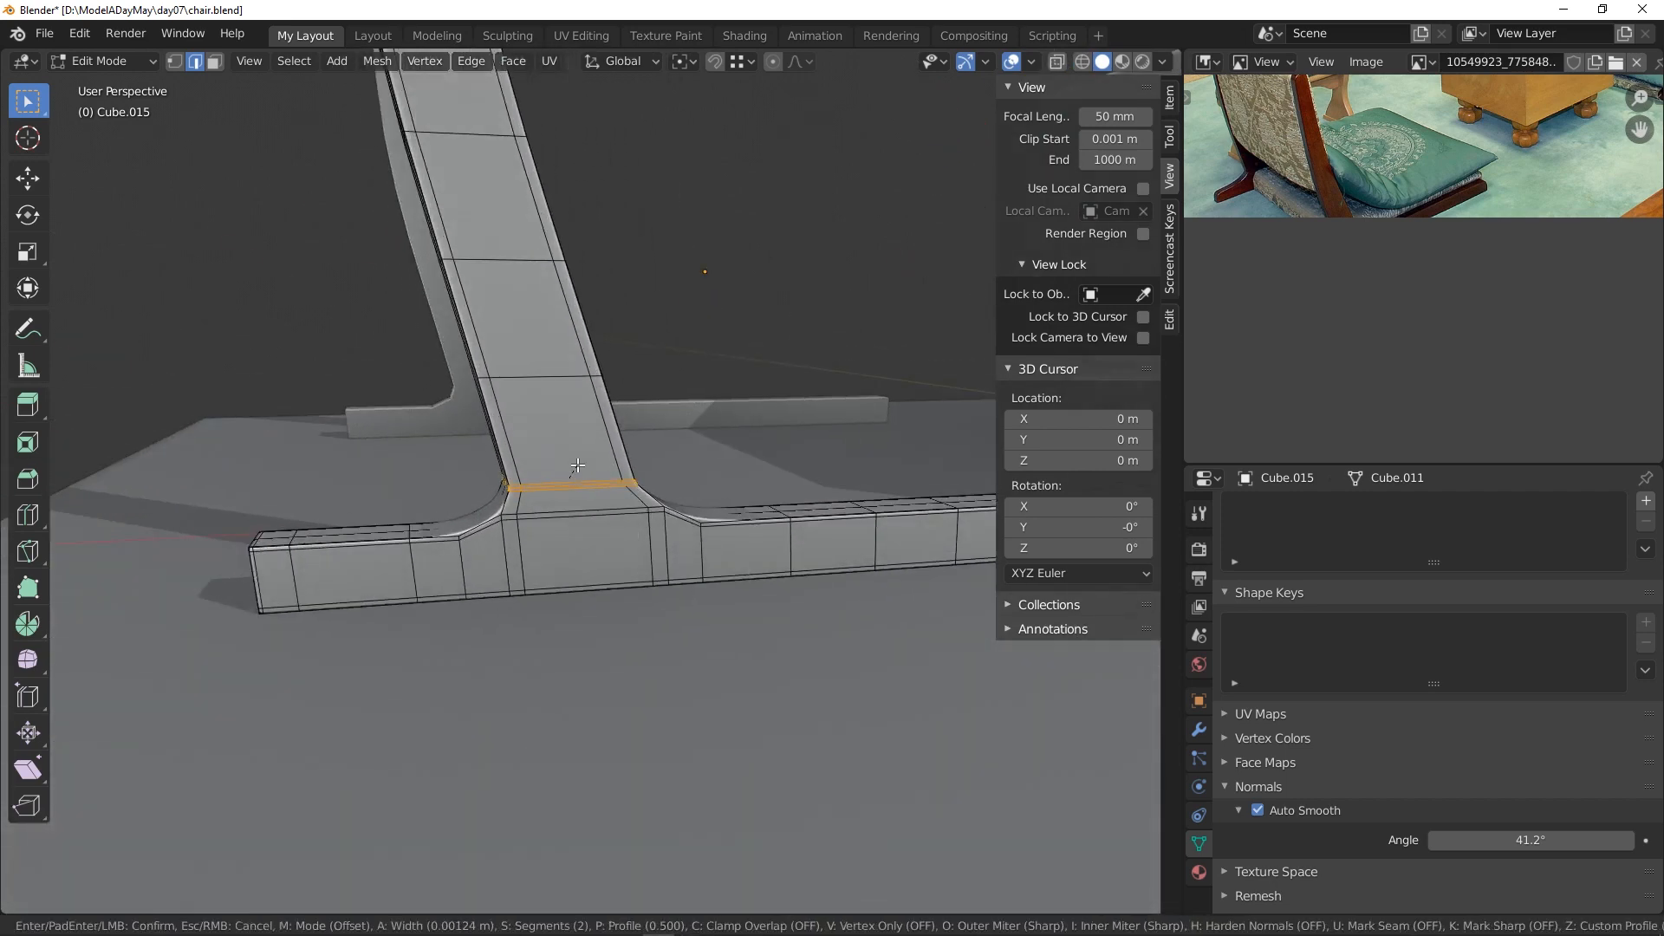
left_click(578, 465)
- Separate the upright from the runner by applying Edge Split to the middle loop of the bevel
scroll(555, 481, "up", 5)
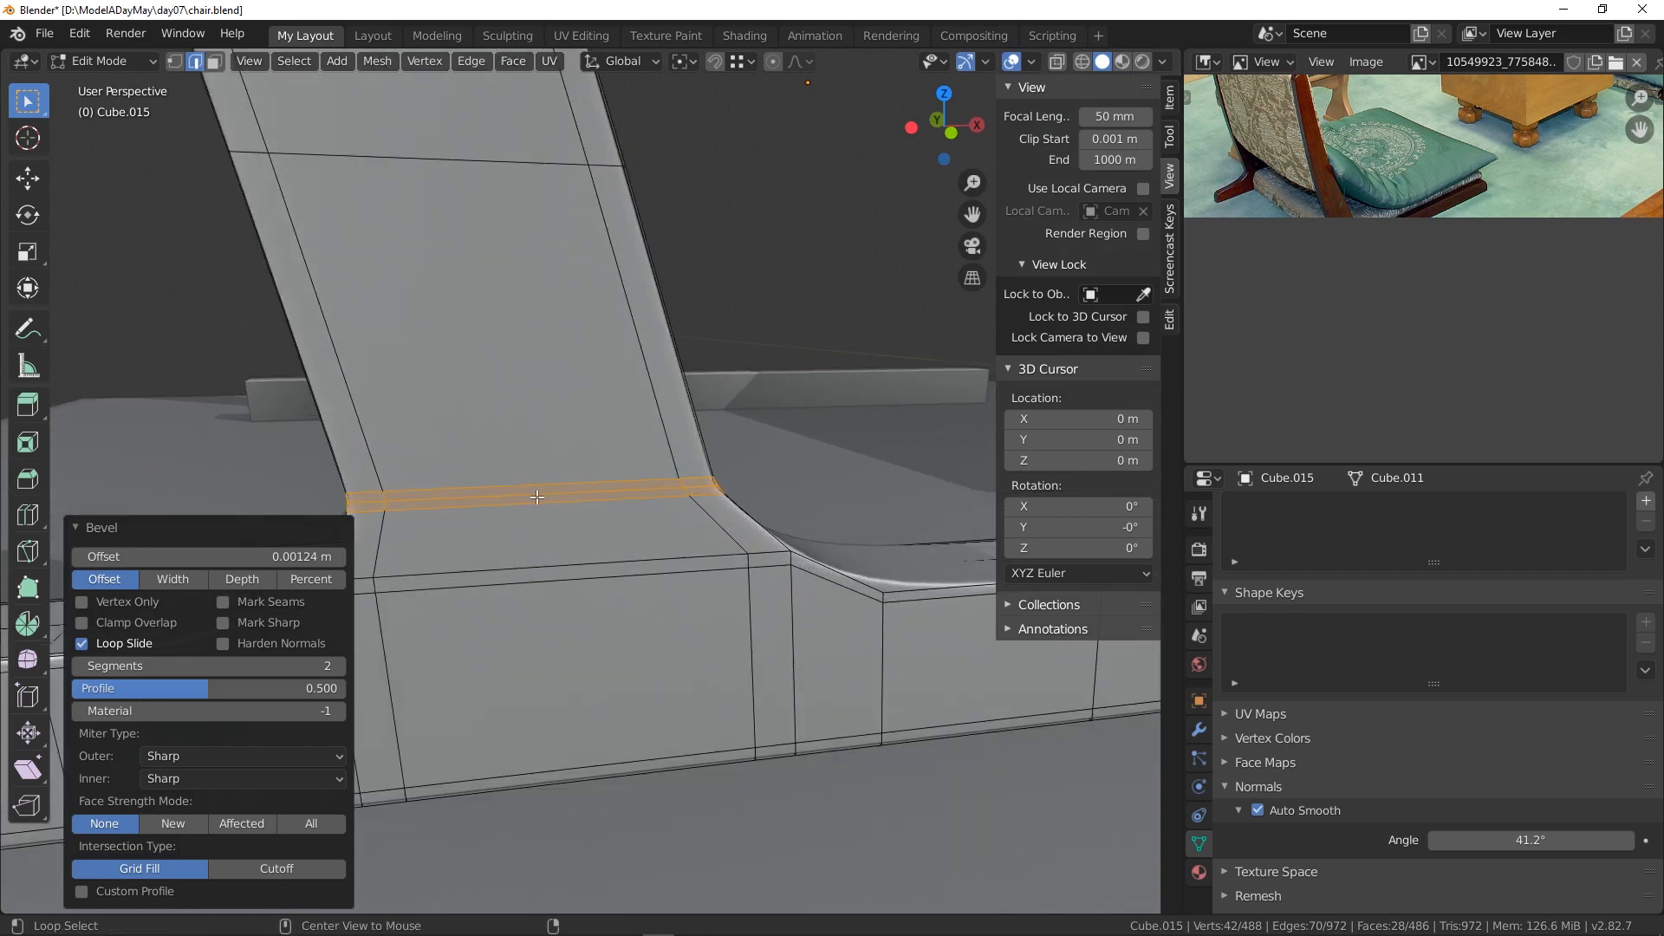
left_click(537, 497, "alt")
key("ctrl+e")
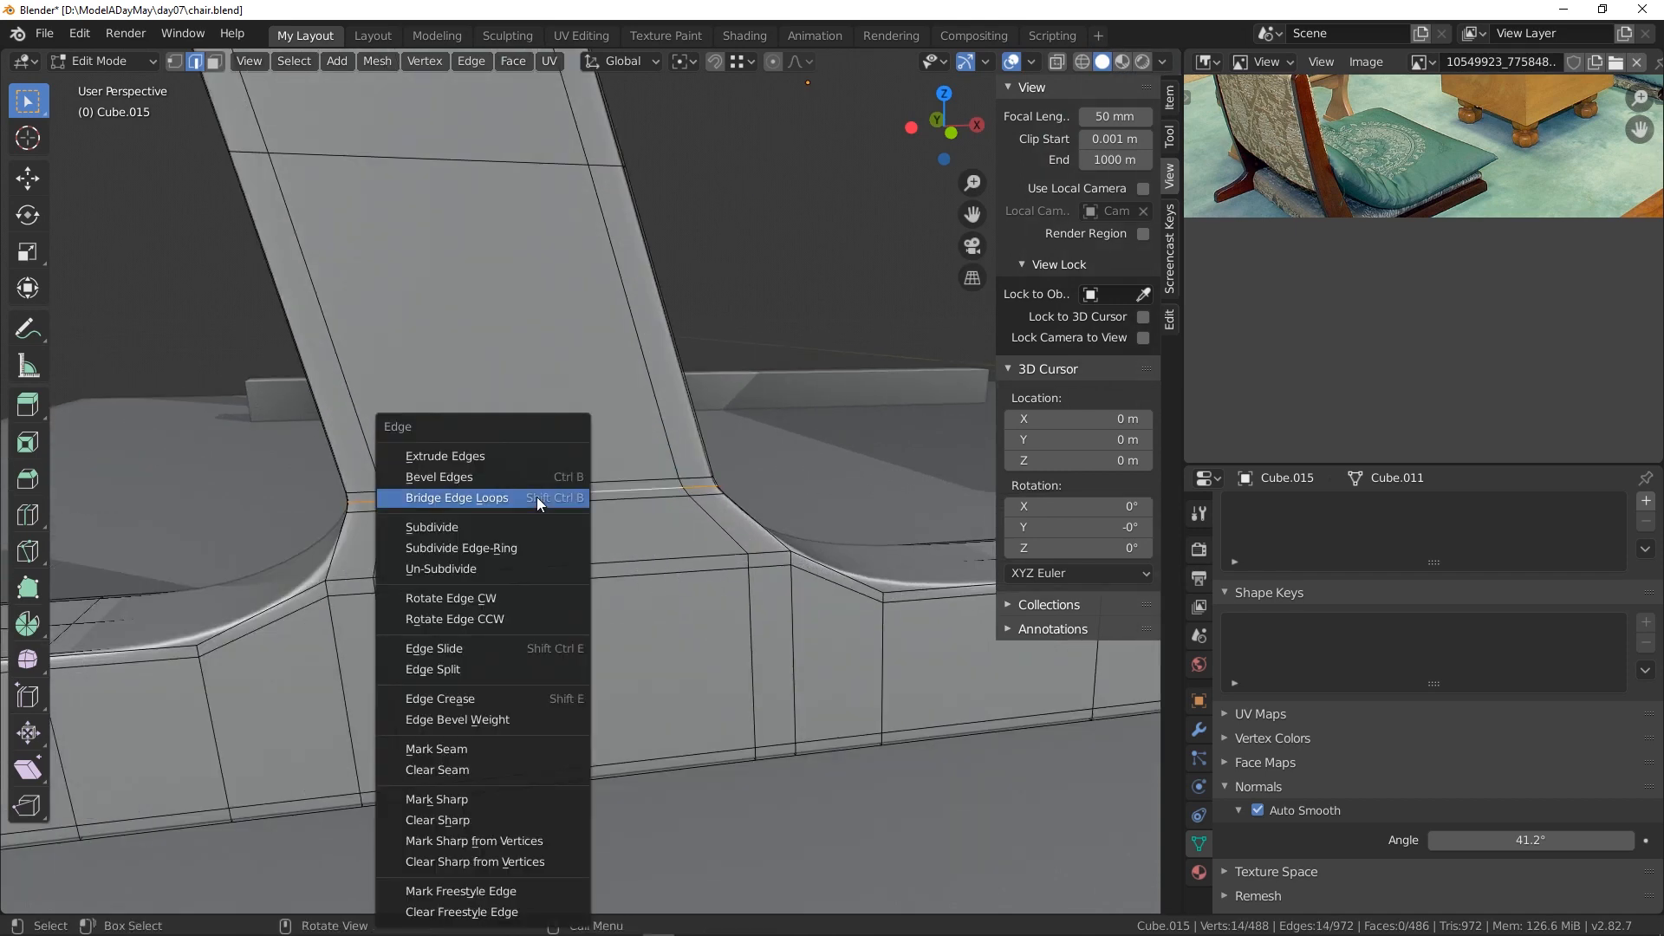
left_click(493, 662)
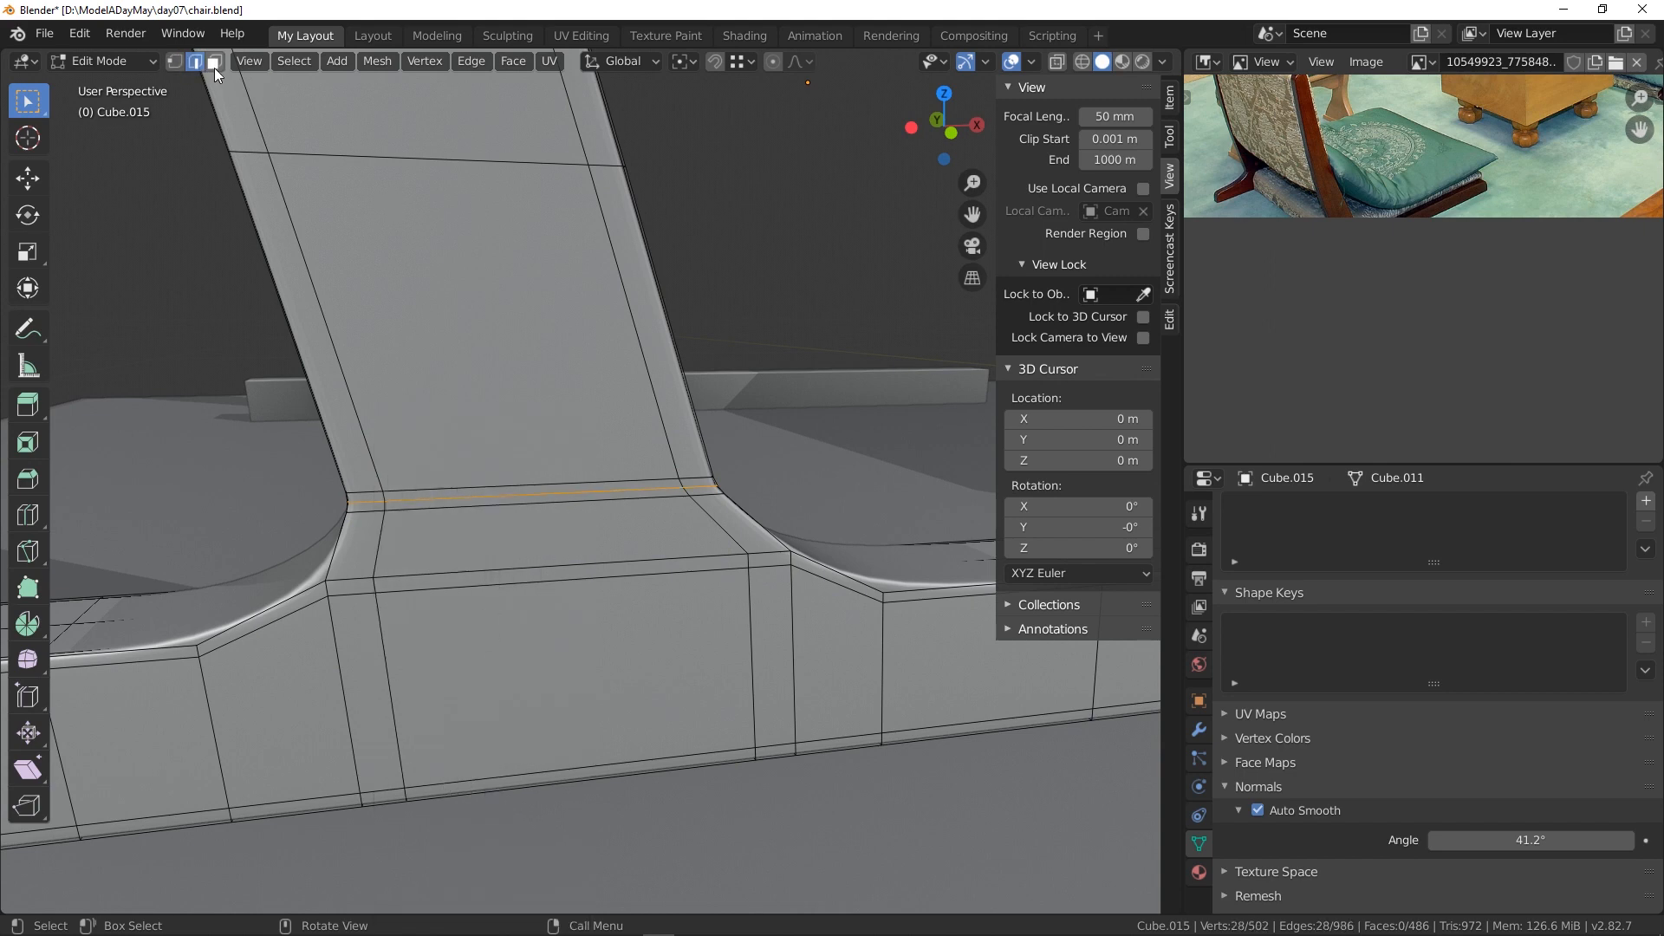
- Select a face on the upright, grow the selection over the whole upright and hide it
left_click(515, 230)
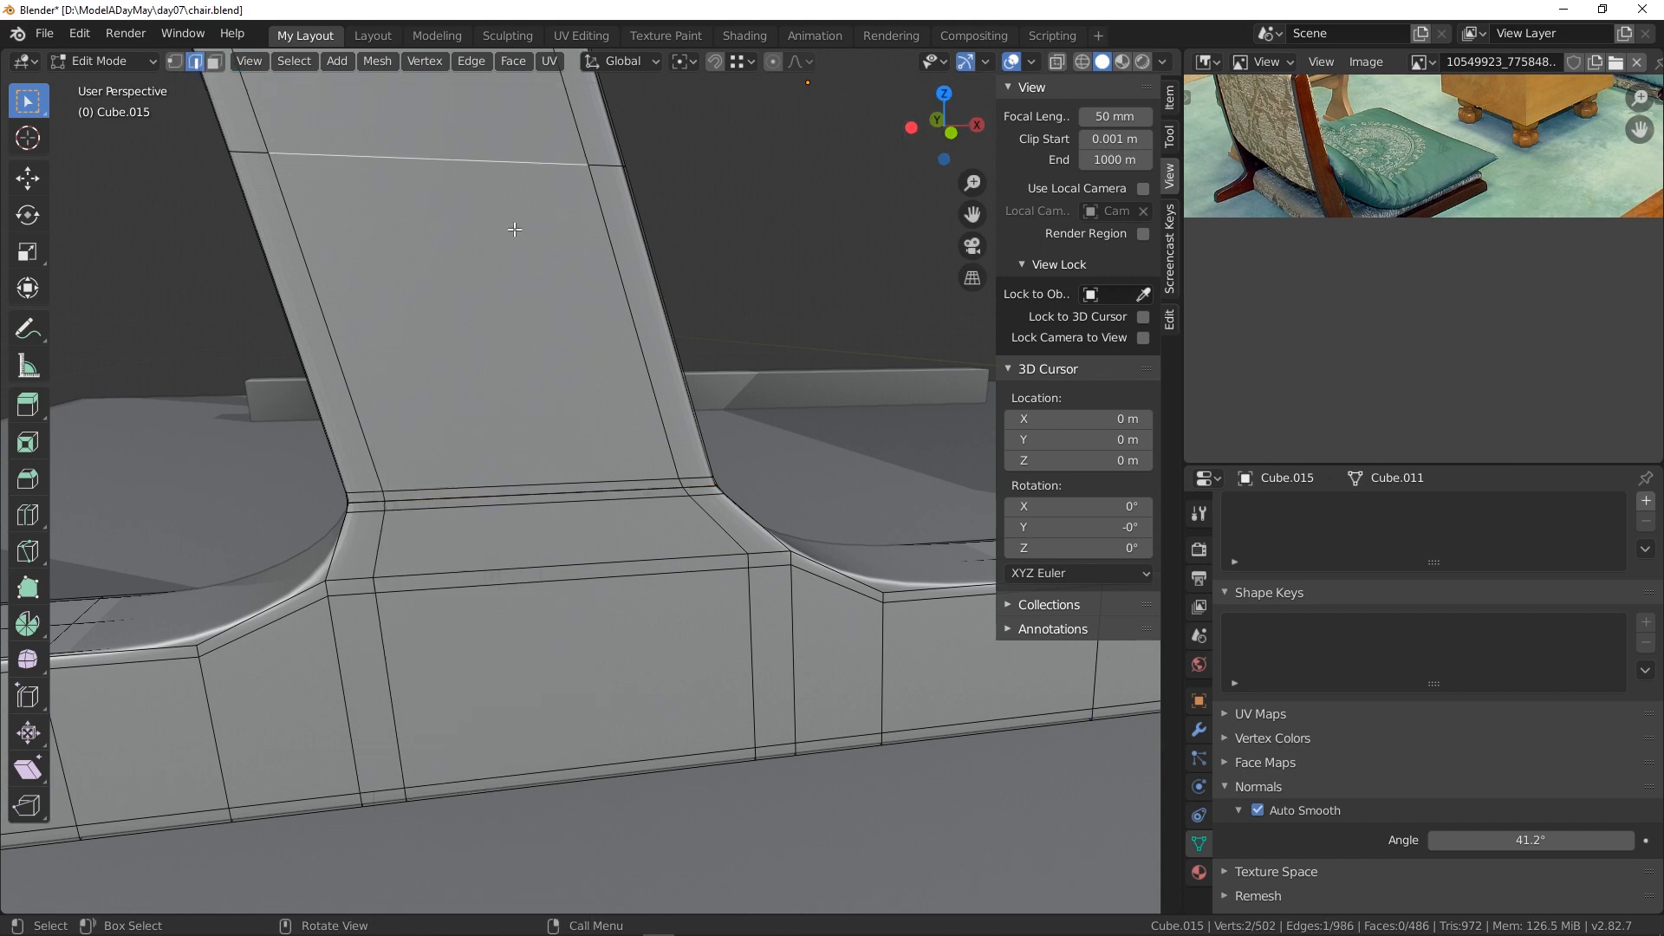
left_click(215, 61)
left_click(466, 260)
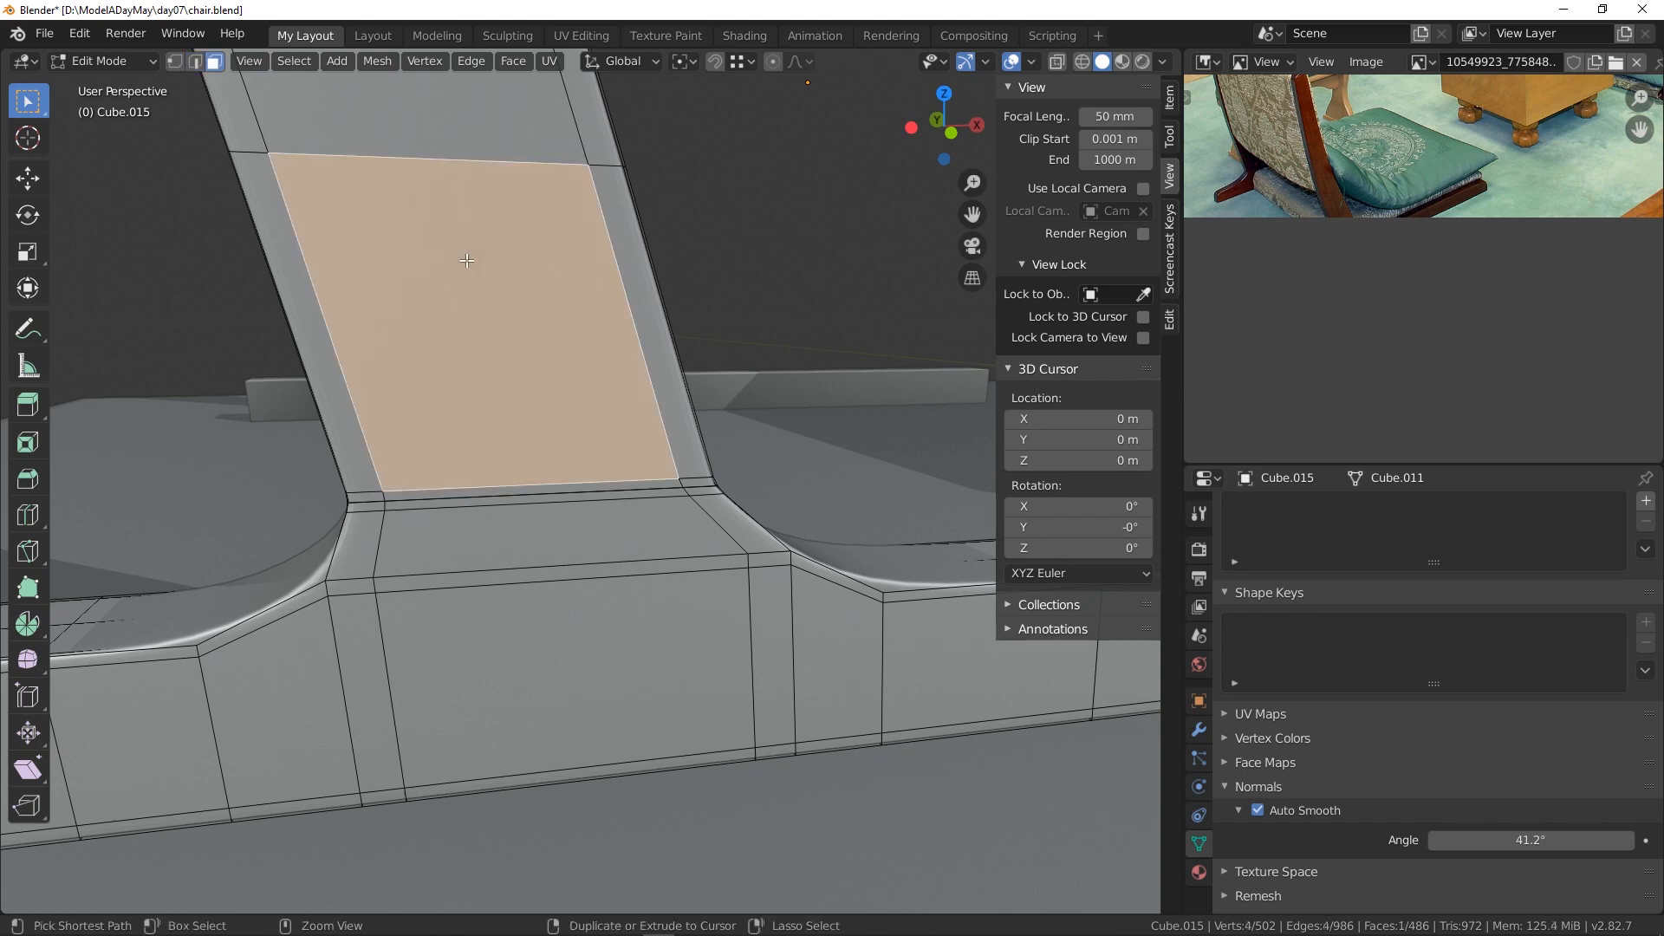
key("ctrl+KP_Add")
key("ctrl+KP_Add")
key("ctrl+KP_Add")
key("ctrl+KP_Add")
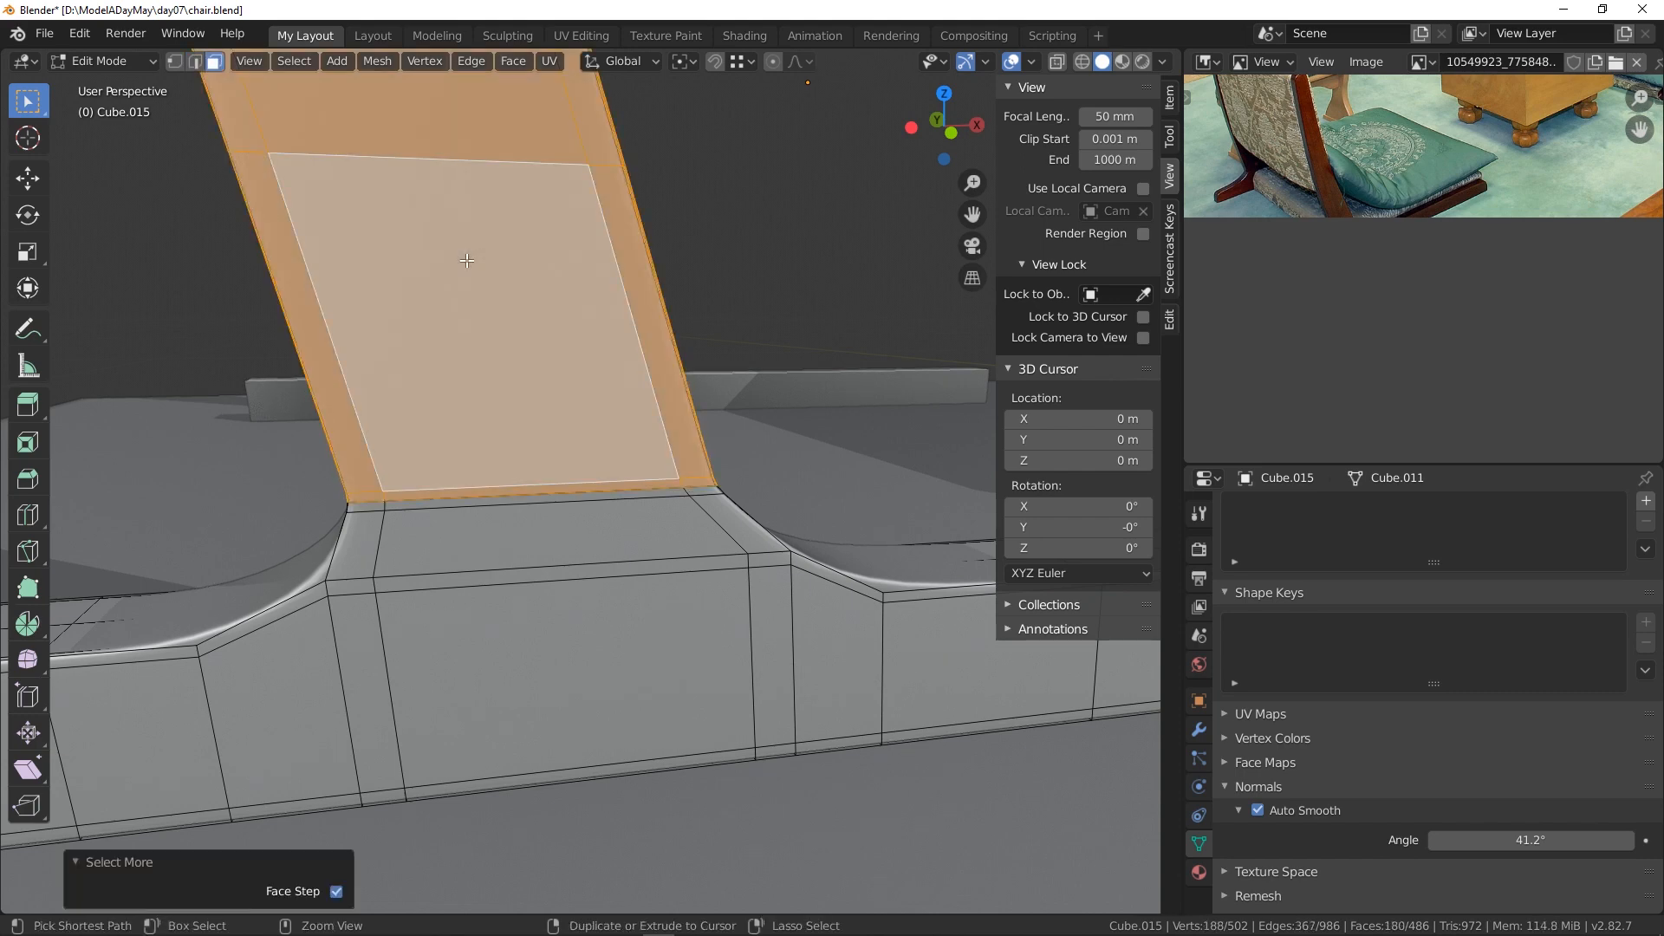
key("h")
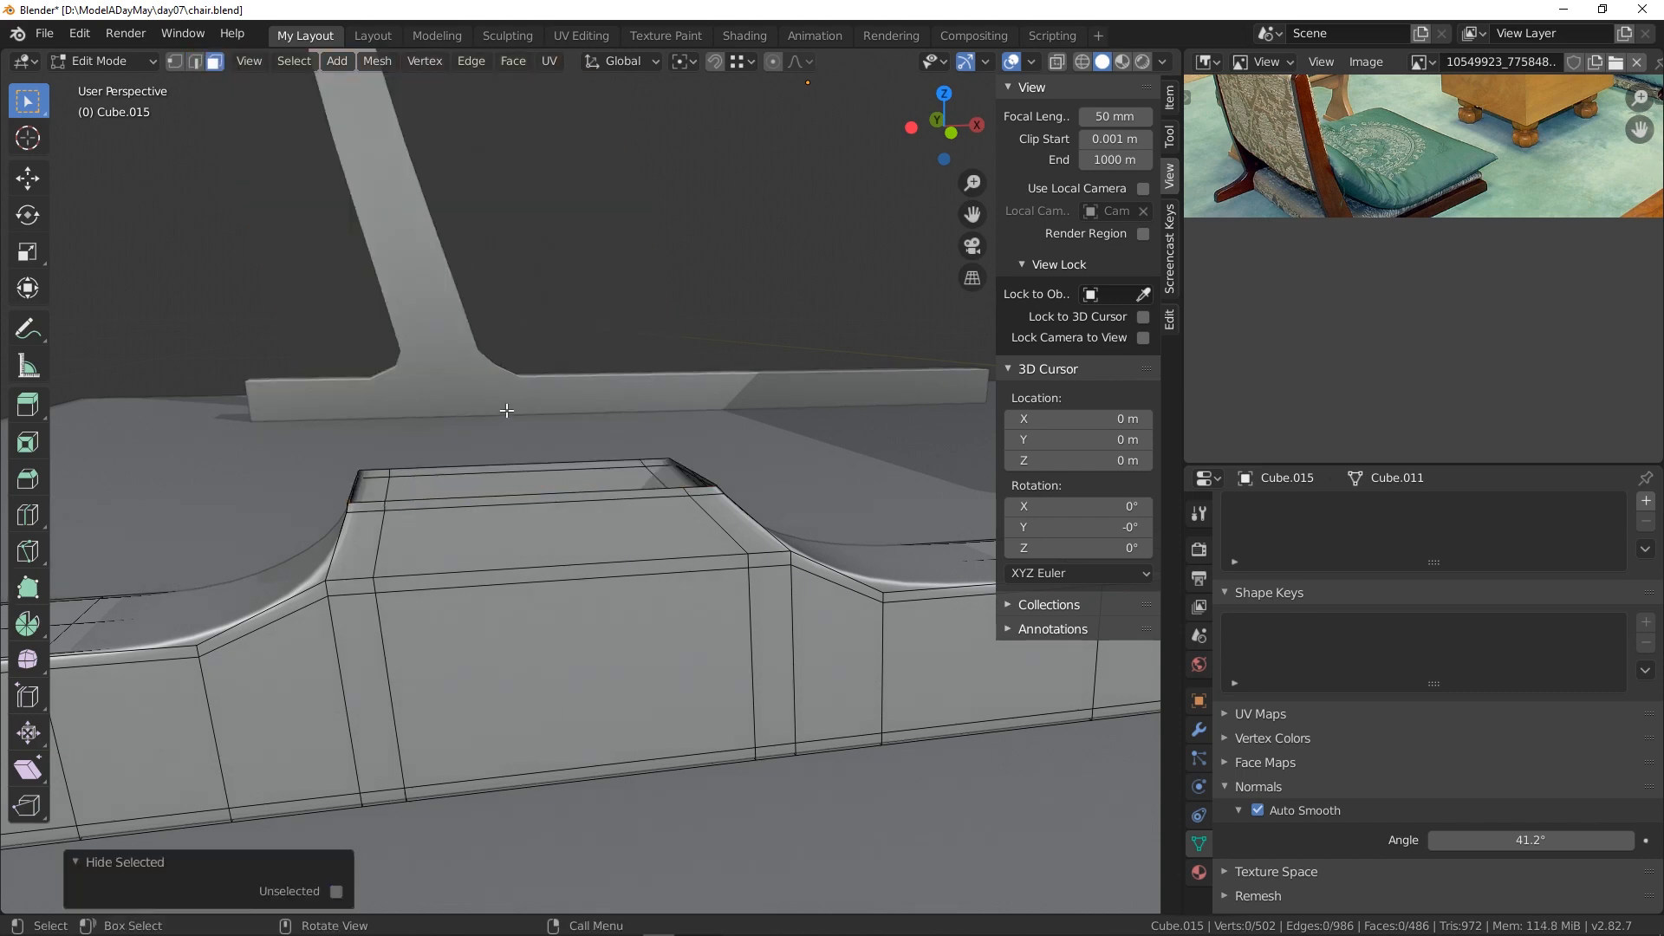
- Select the open edge loop on the runner's raised stub and fill it with a face
middle_click_drag(507, 410, 575, 499)
left_click(196, 60)
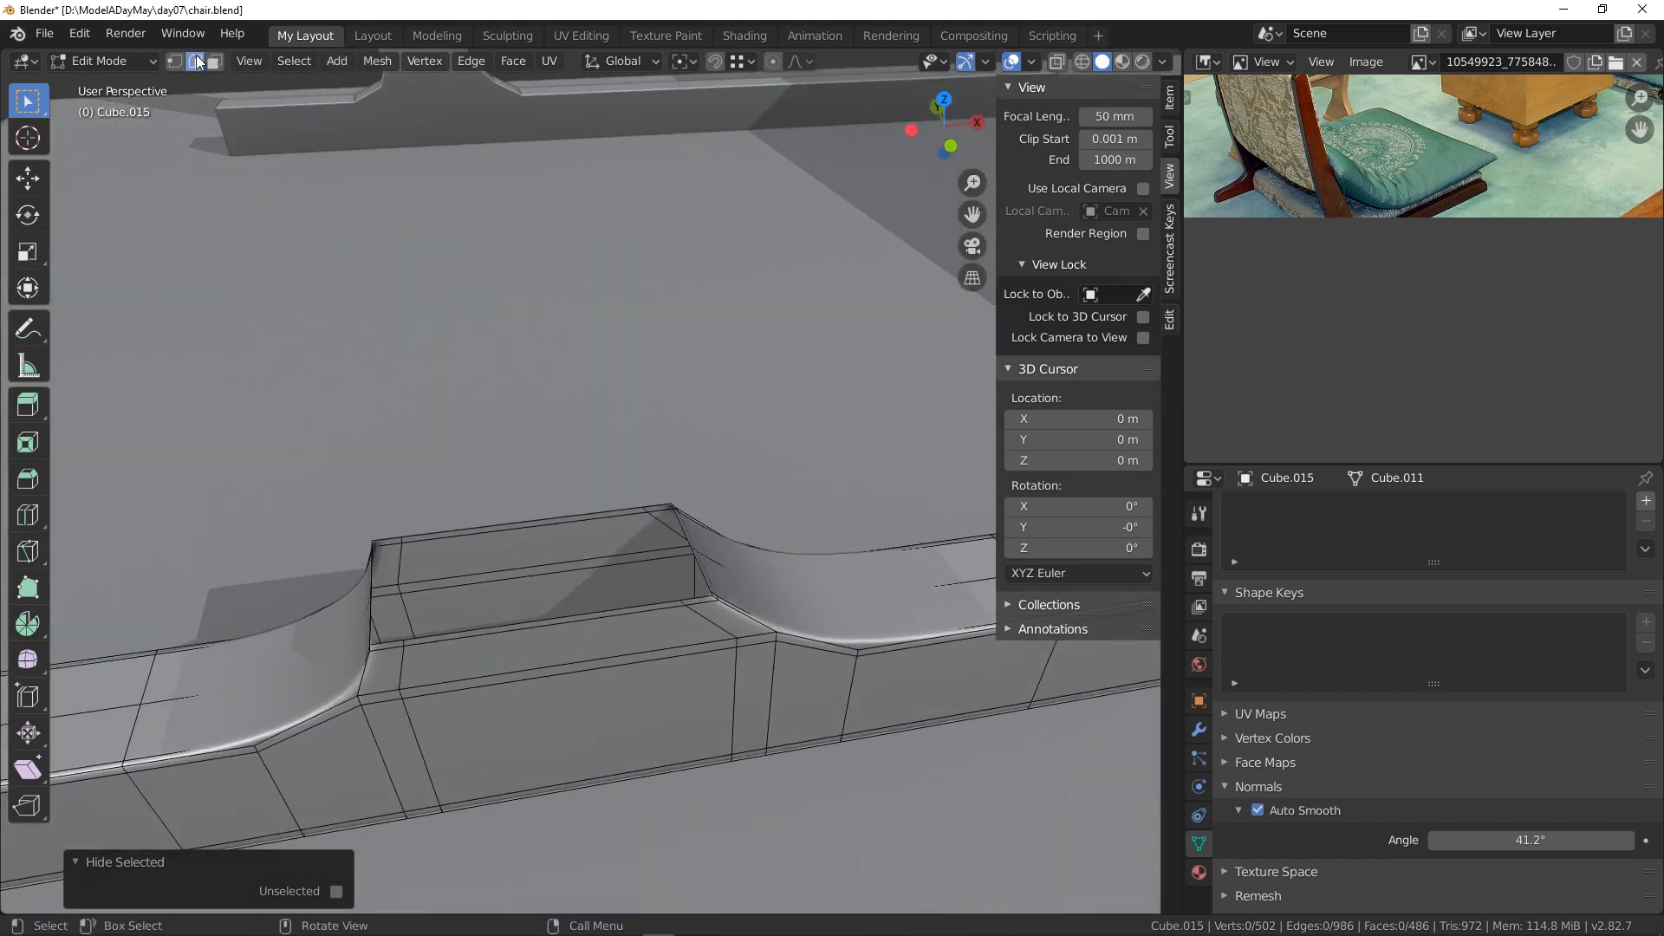
left_click(470, 626, "alt")
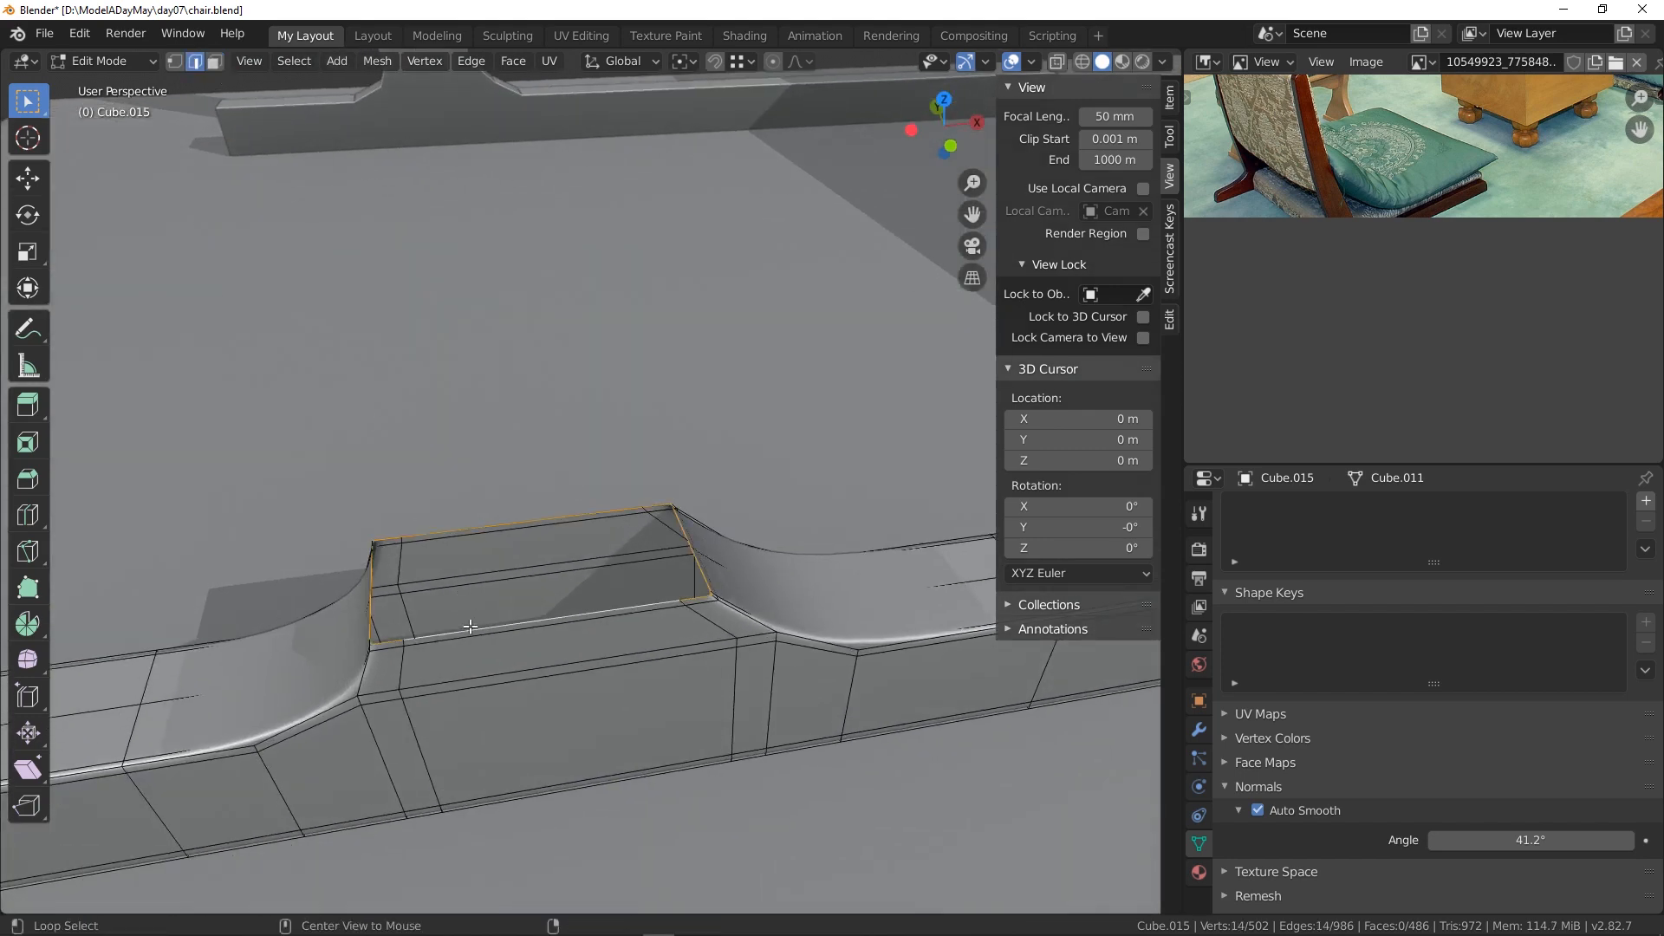
key("f")
right_click(469, 626)
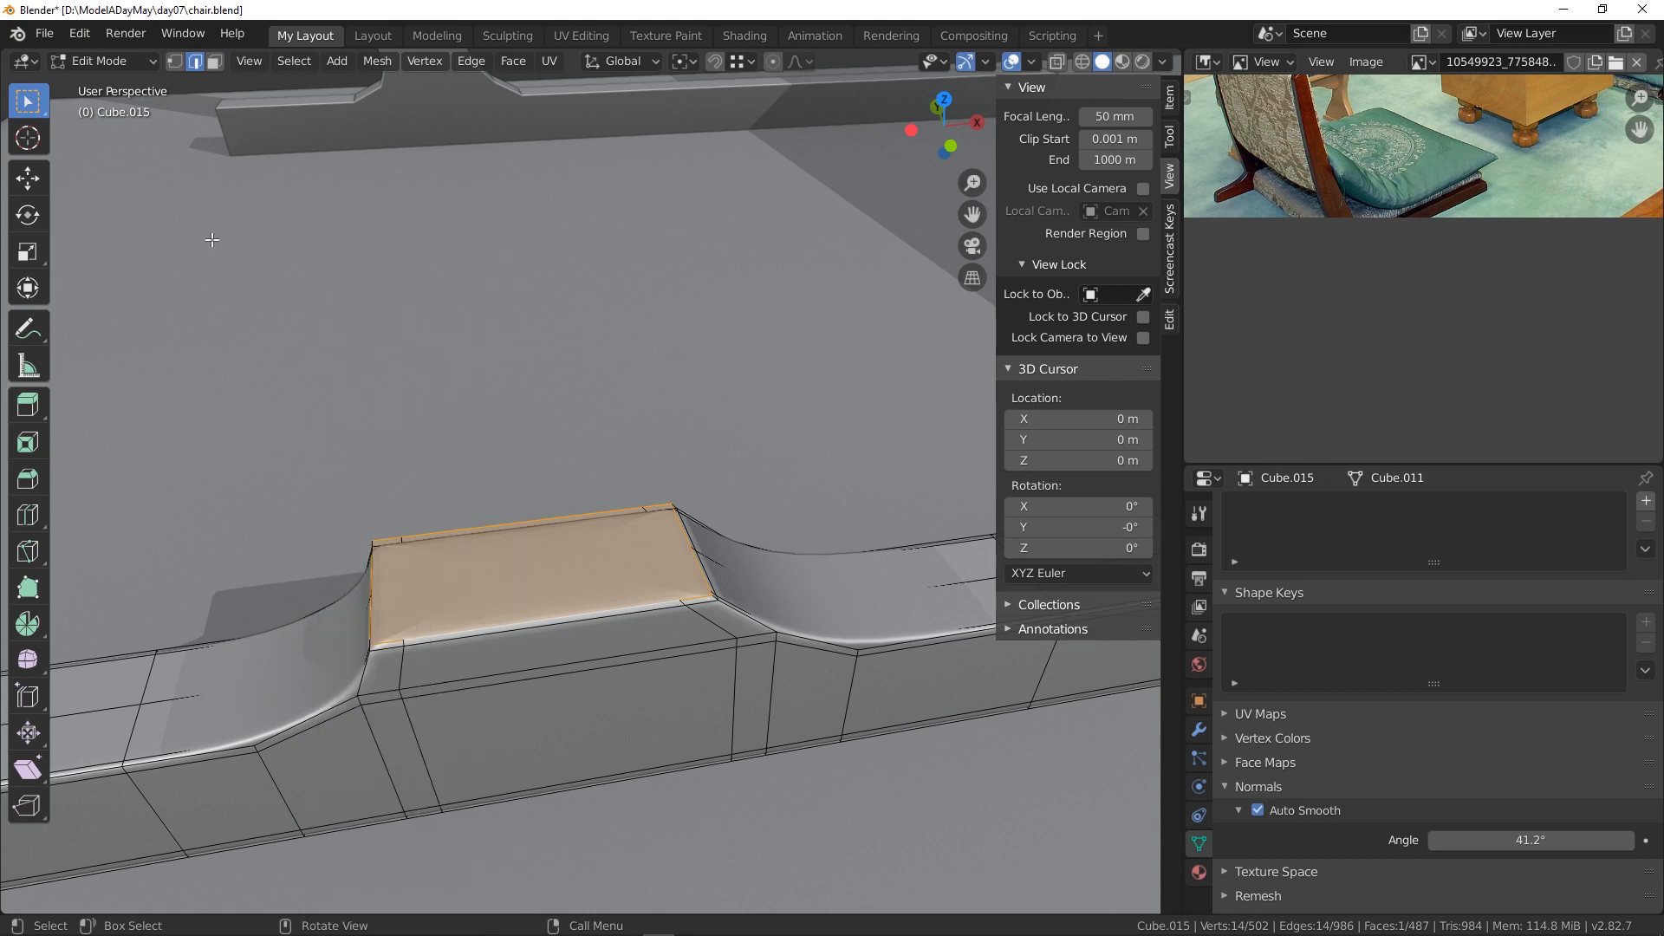
- Connect opposite vertices on the stub's cap with a crosswise edge near each end and one lengthwise edge through the middle
left_click(174, 63)
left_click(403, 537)
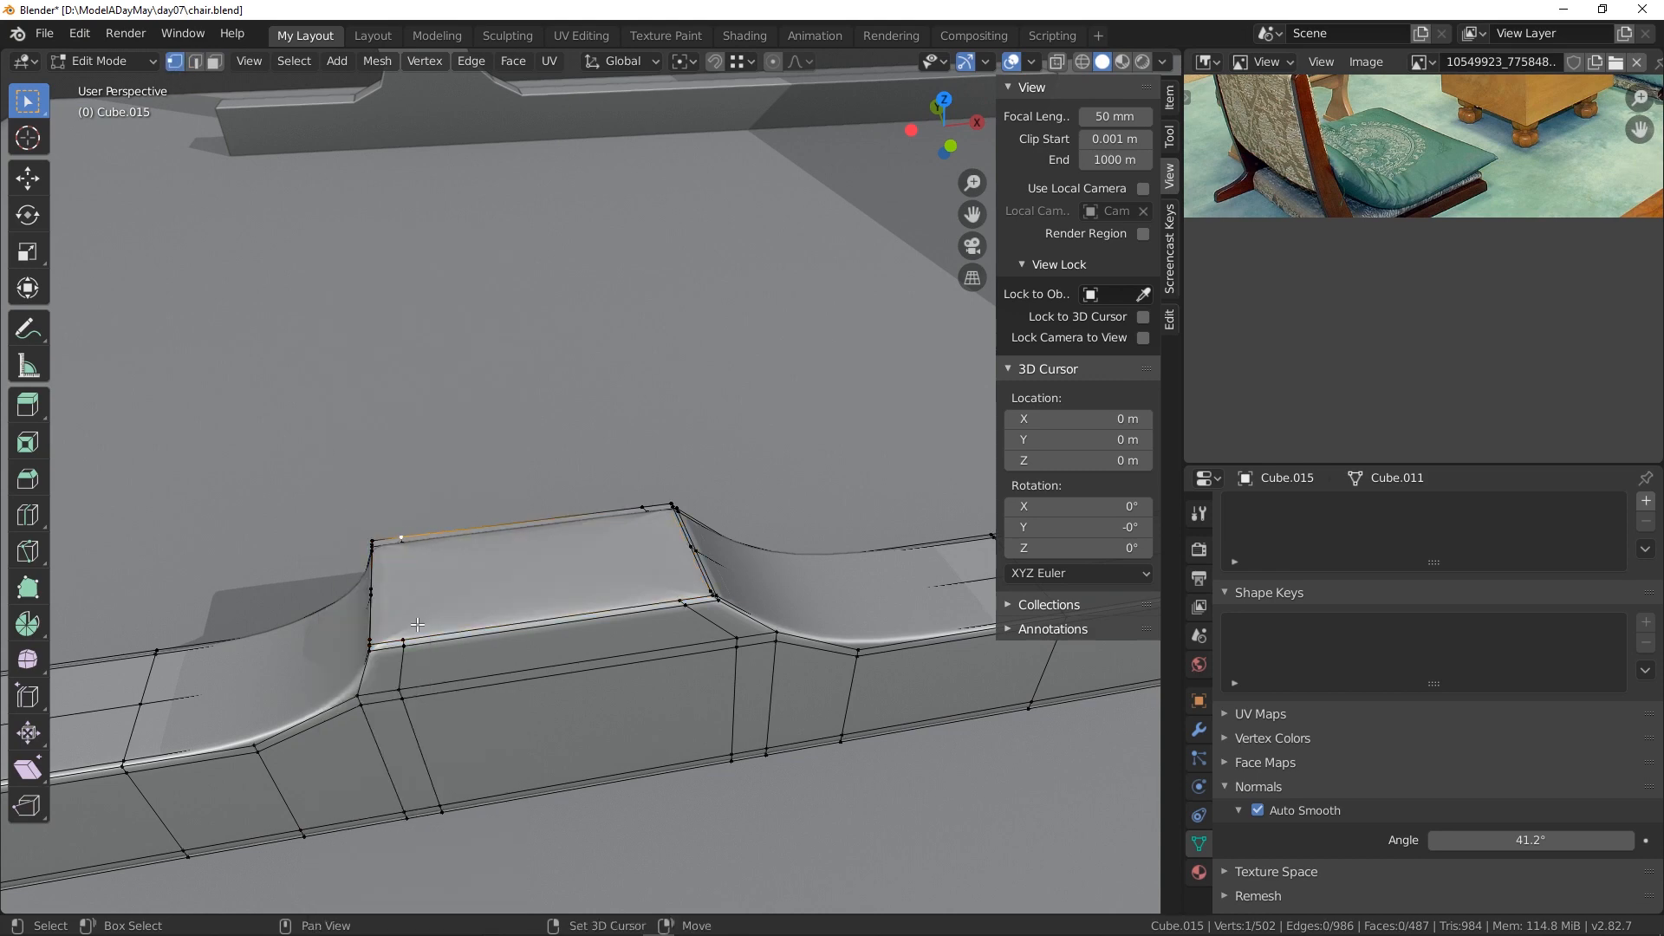
key("j")
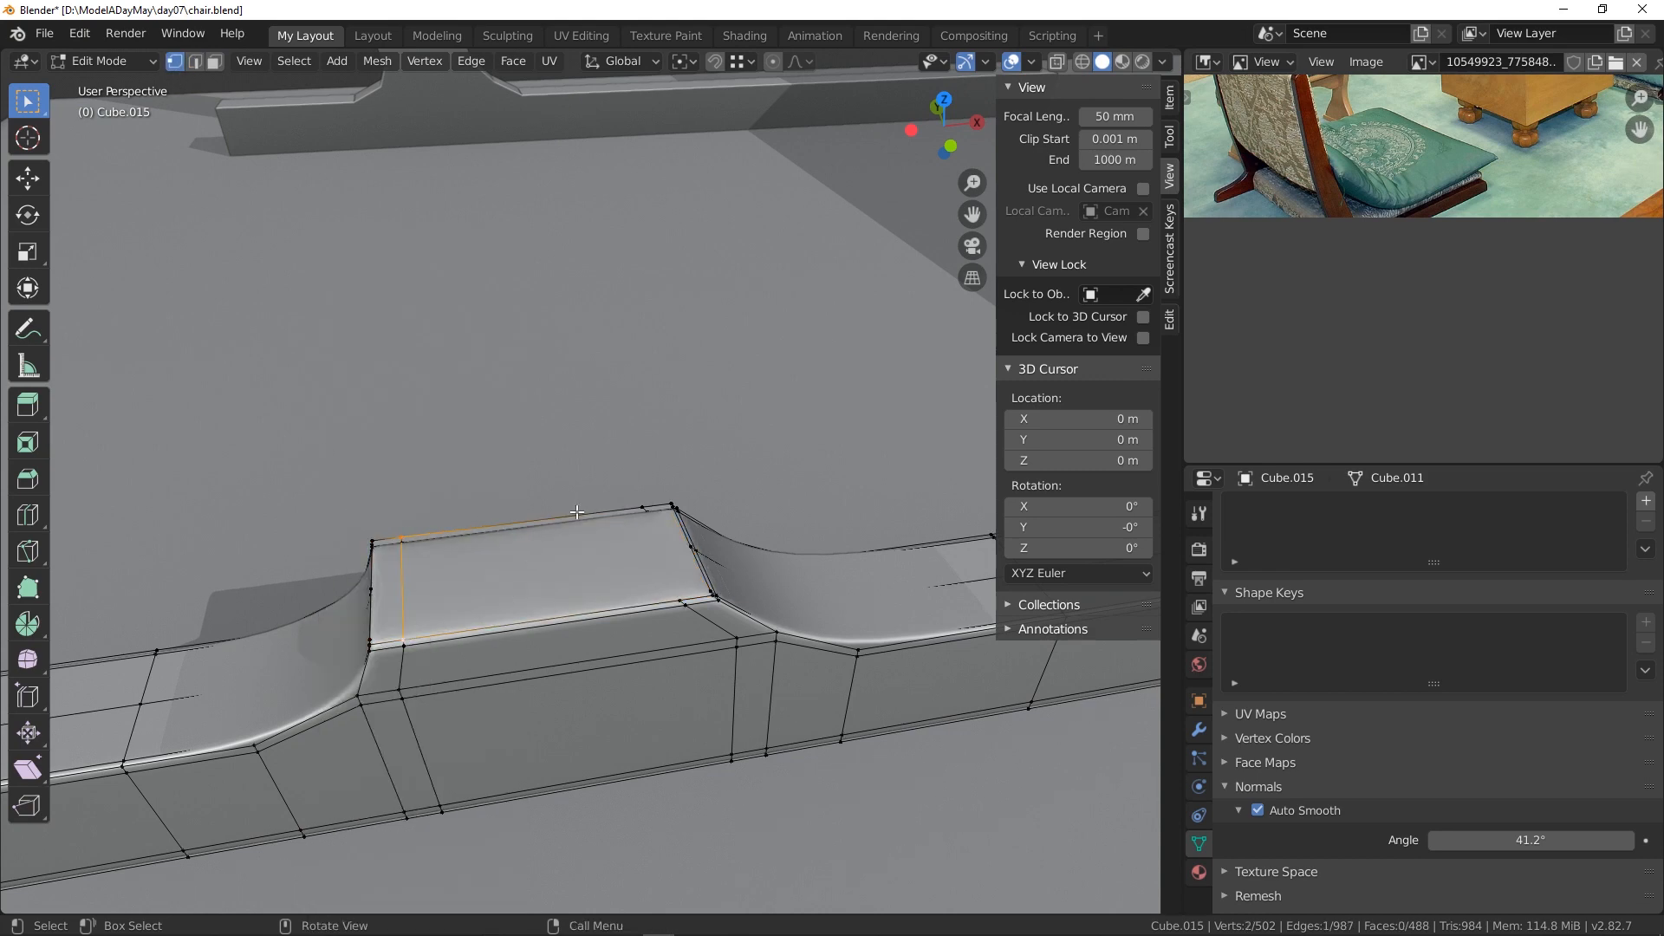
left_click(646, 506)
left_click(679, 600, "shift")
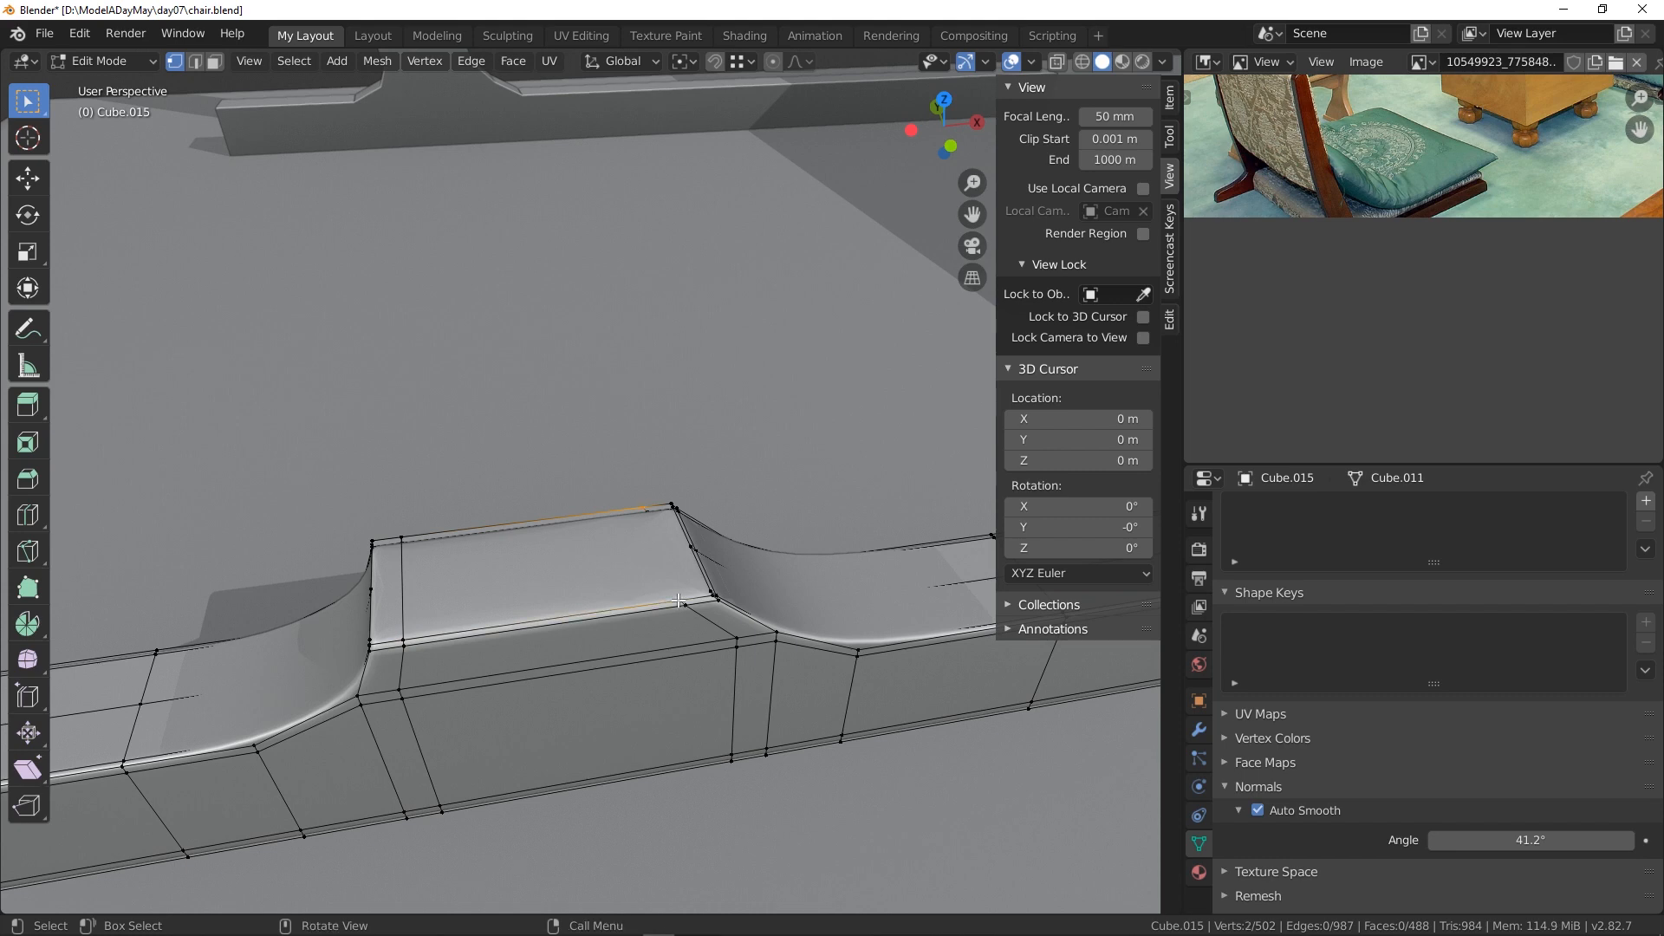
left_click(690, 544)
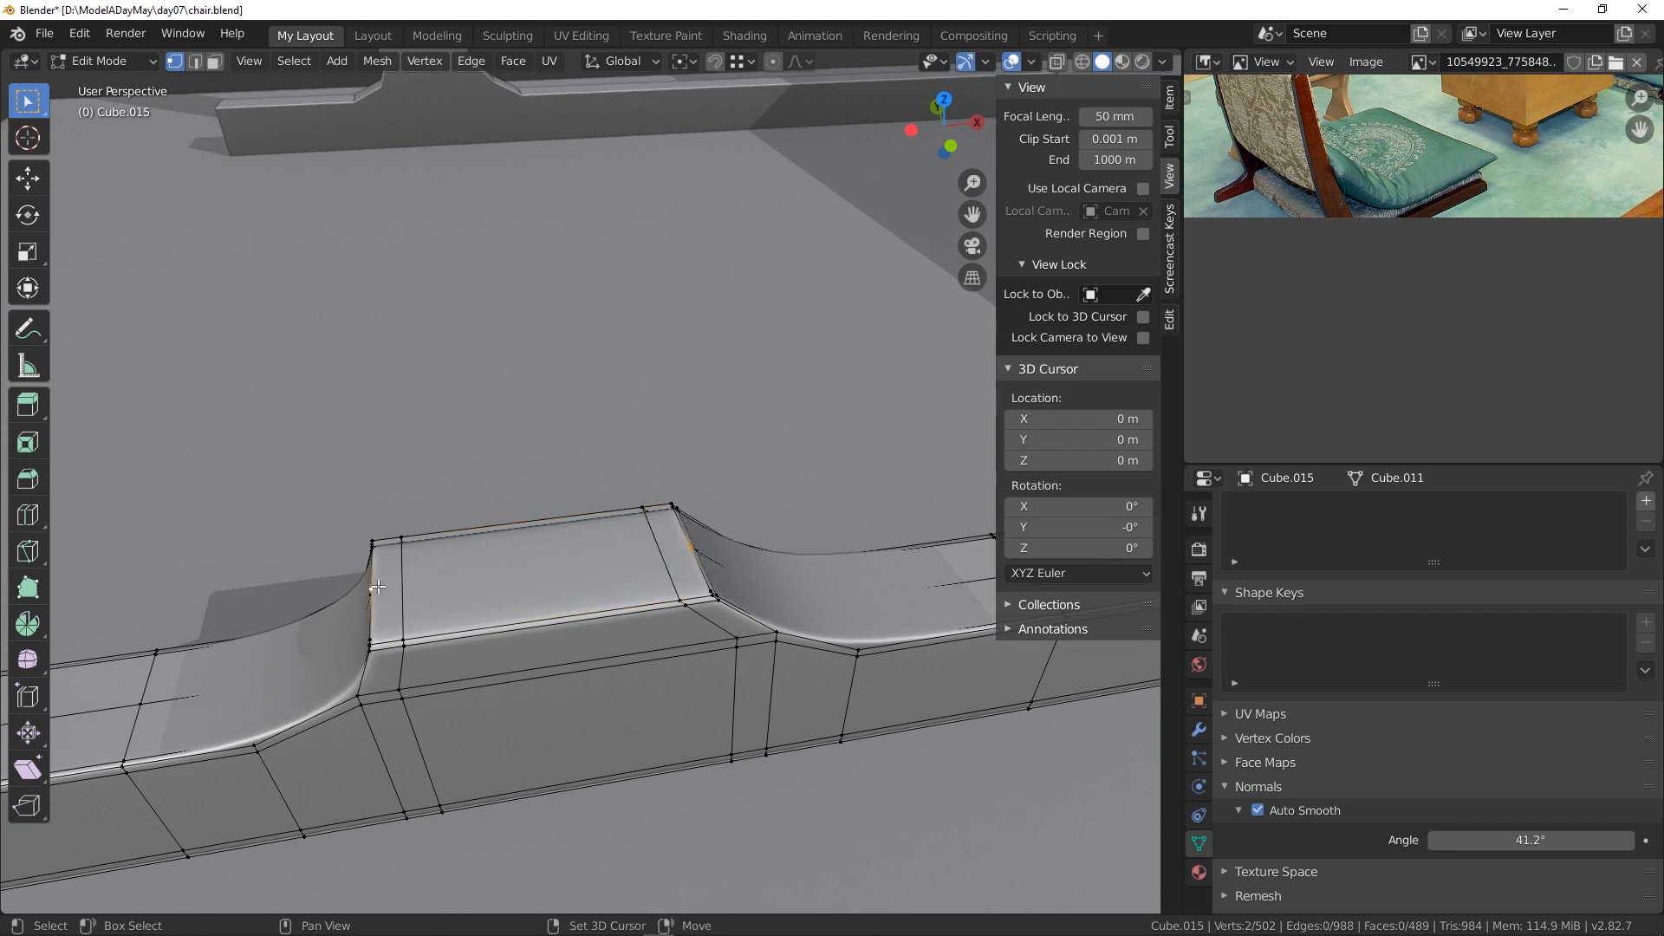
key("j")
- Connect the remaining opposite vertices lengthwise across the cap, close to each of its two long sides
middle_click_drag(673, 668, 537, 634)
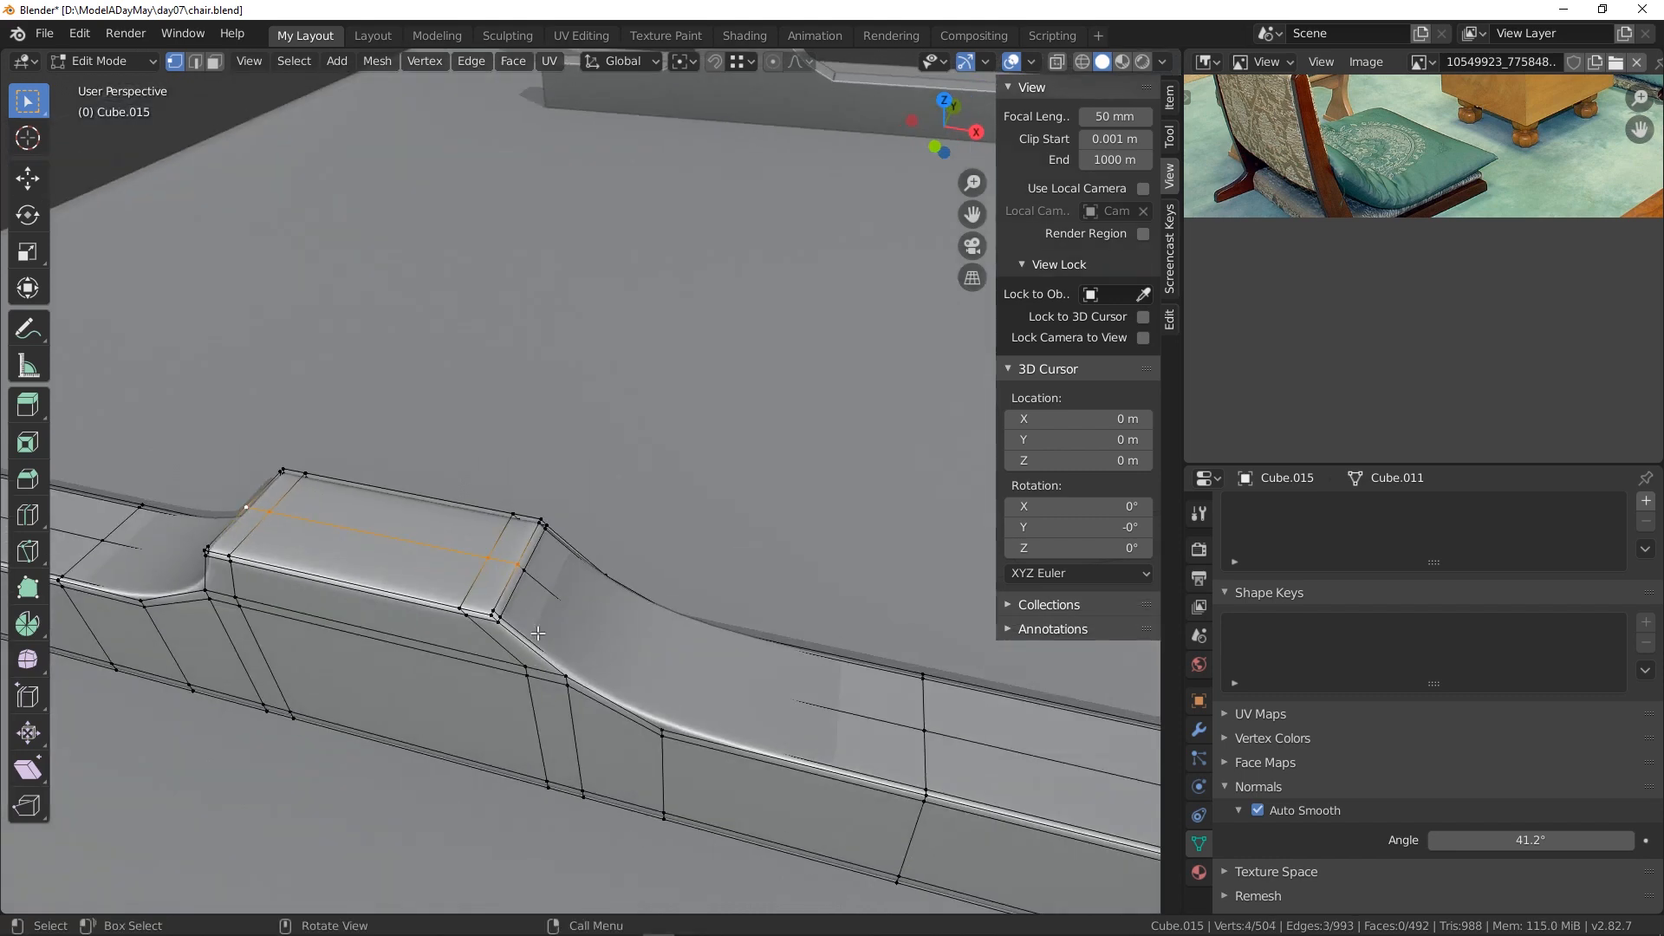
left_click(493, 613)
key("j")
left_click(534, 521)
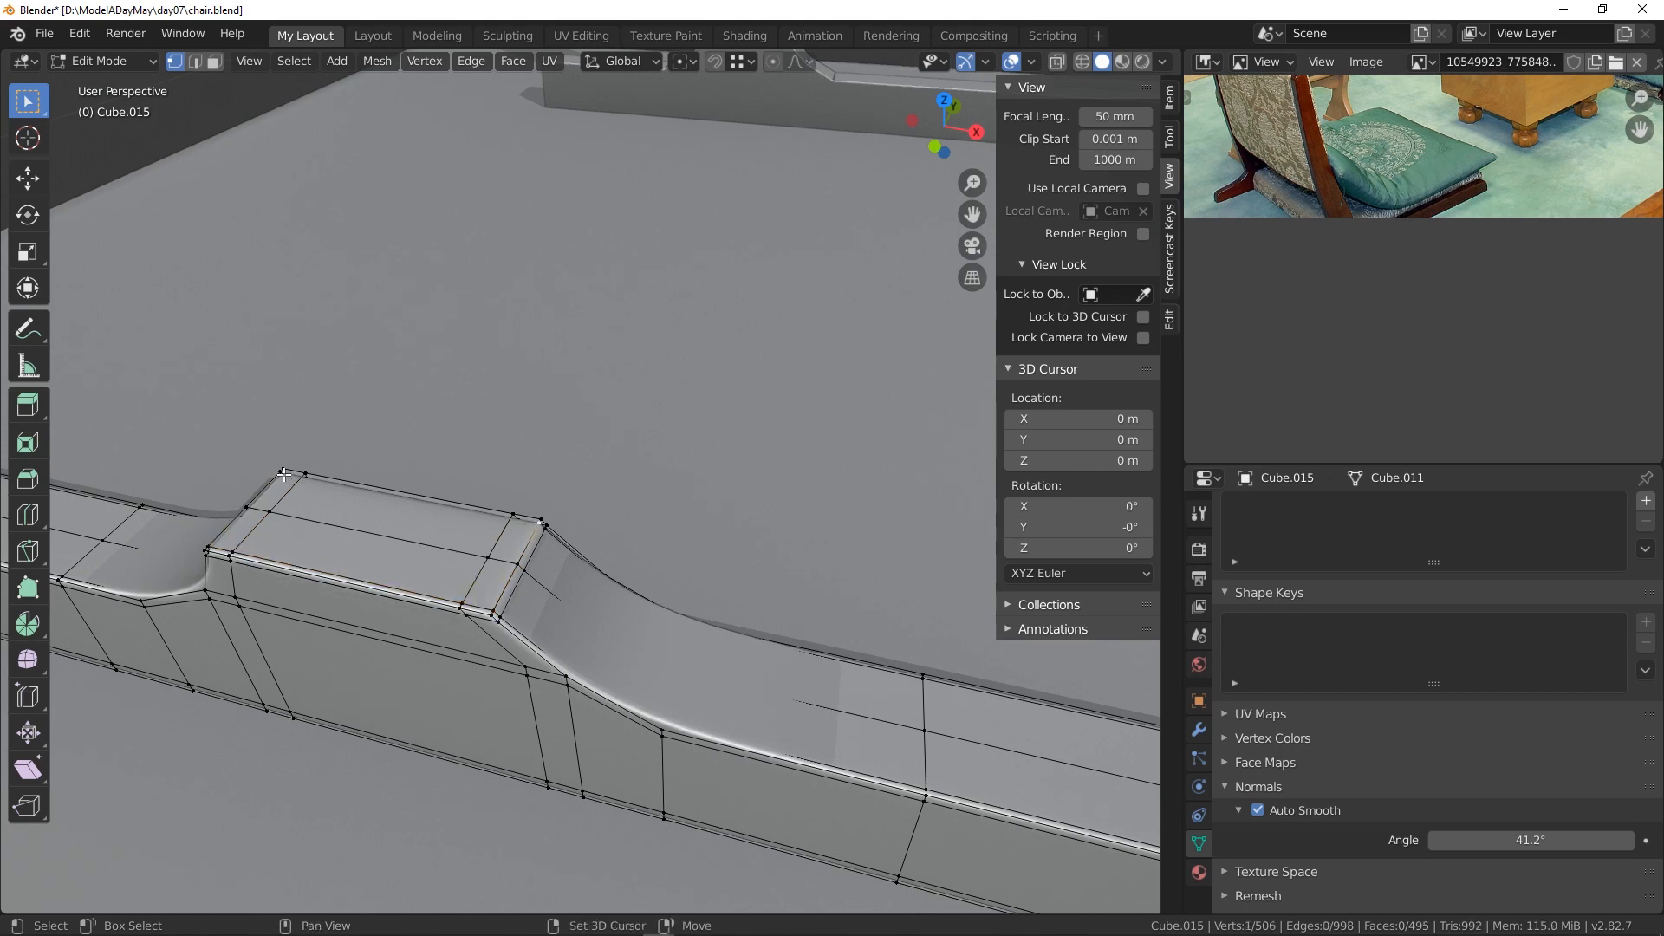
key("j")
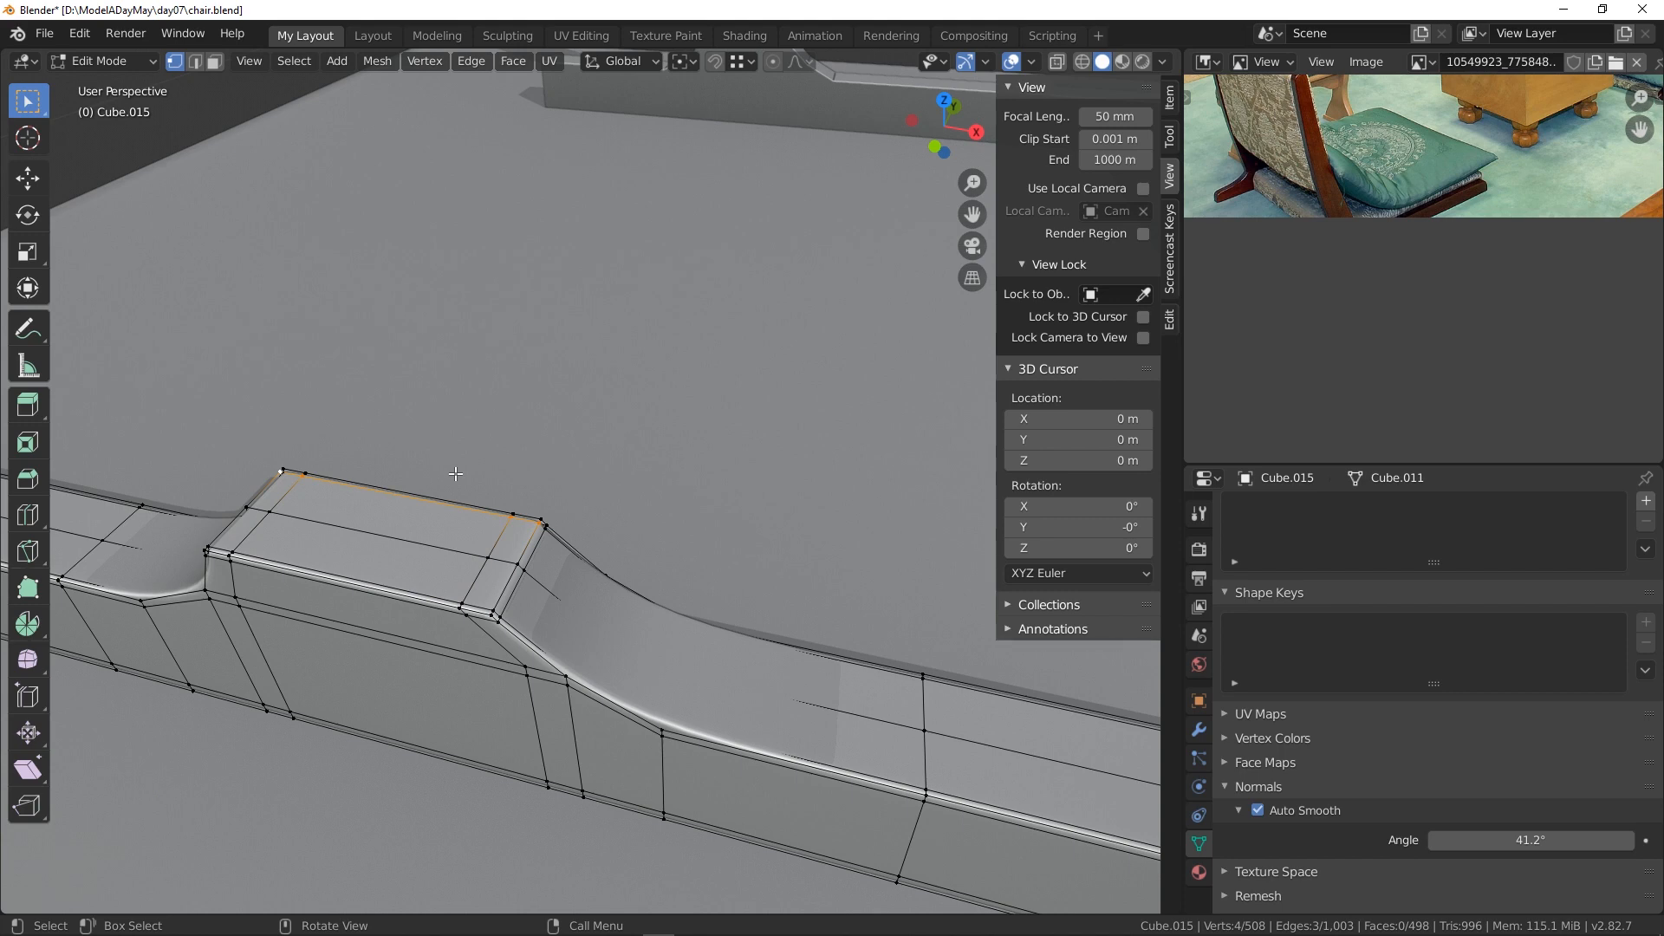
- Reveal the upright and hide the runner part instead, and fill the upright's open lower loop with a face
key("alt+h")
middle_click_drag(468, 497, 498, 370)
key("ctrl+i")
key("h")
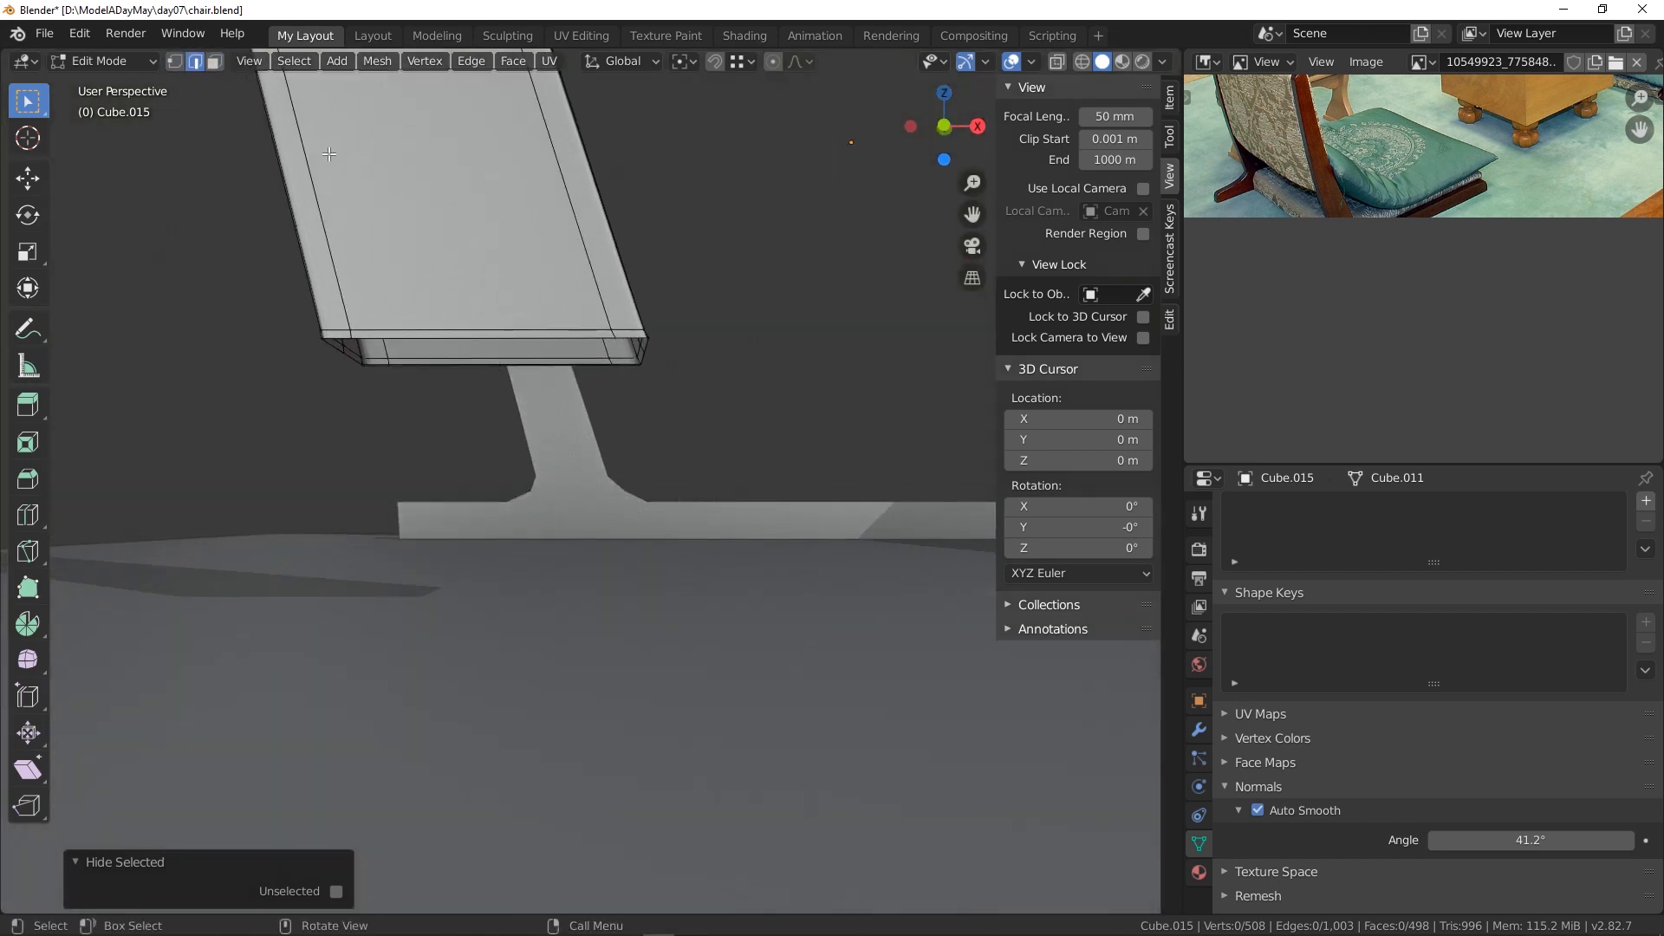
left_click(543, 339, "alt")
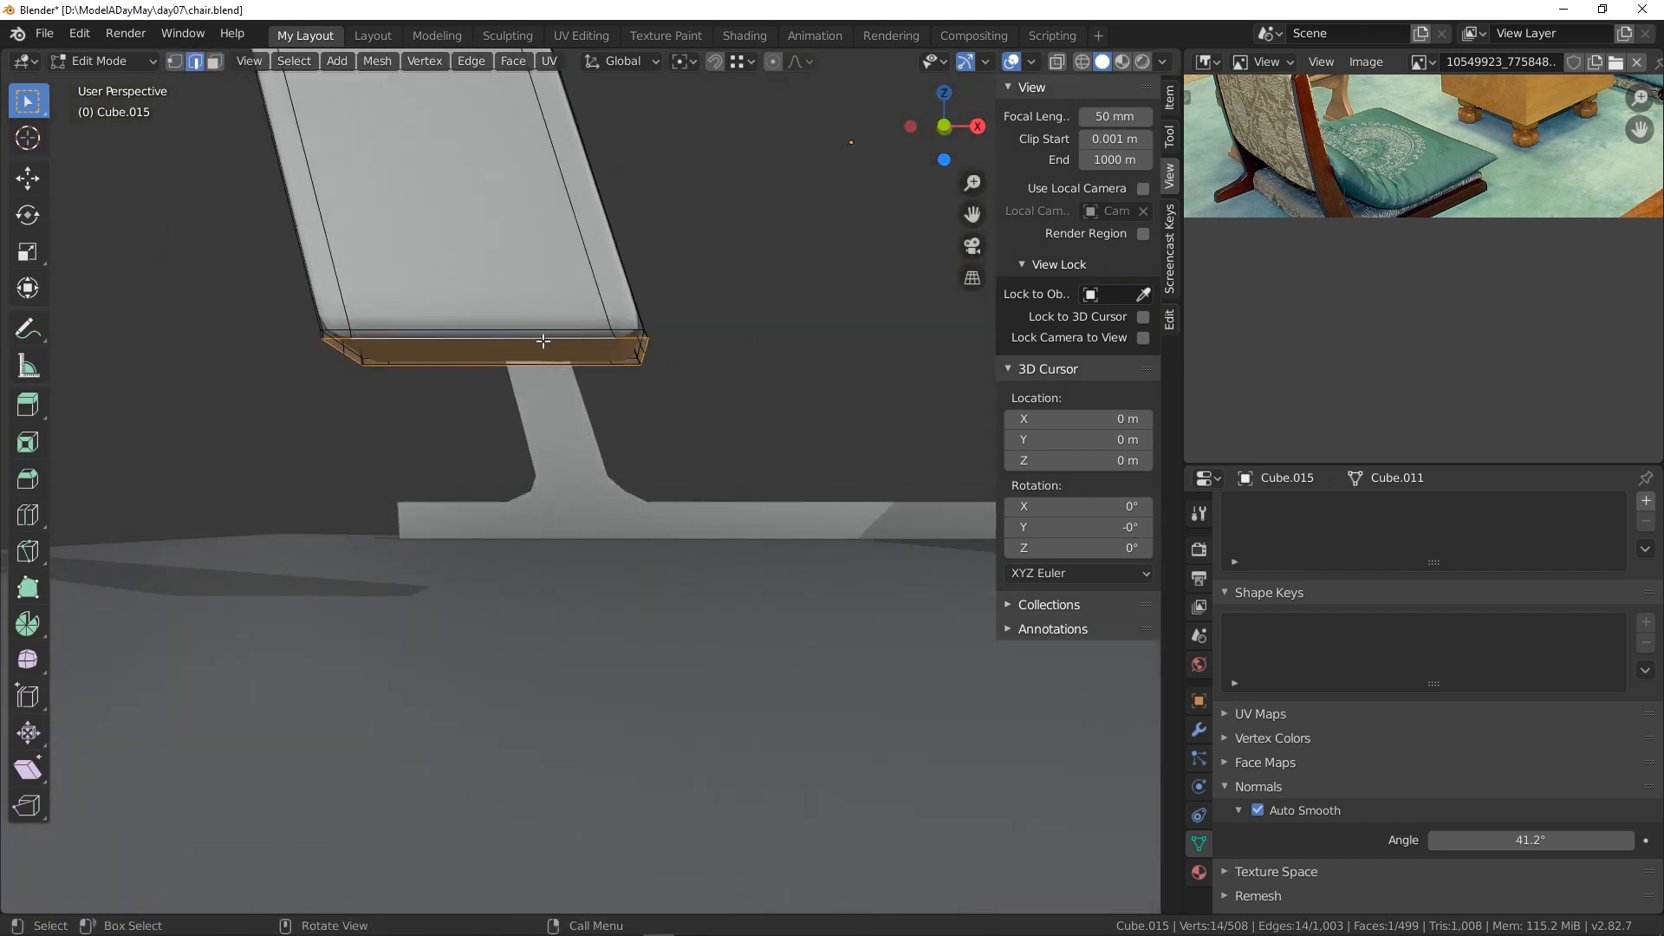
- Connect opposite vertices crosswise on the upright's bottom face near each end, plus one lengthwise connection through its middle
left_click(175, 61)
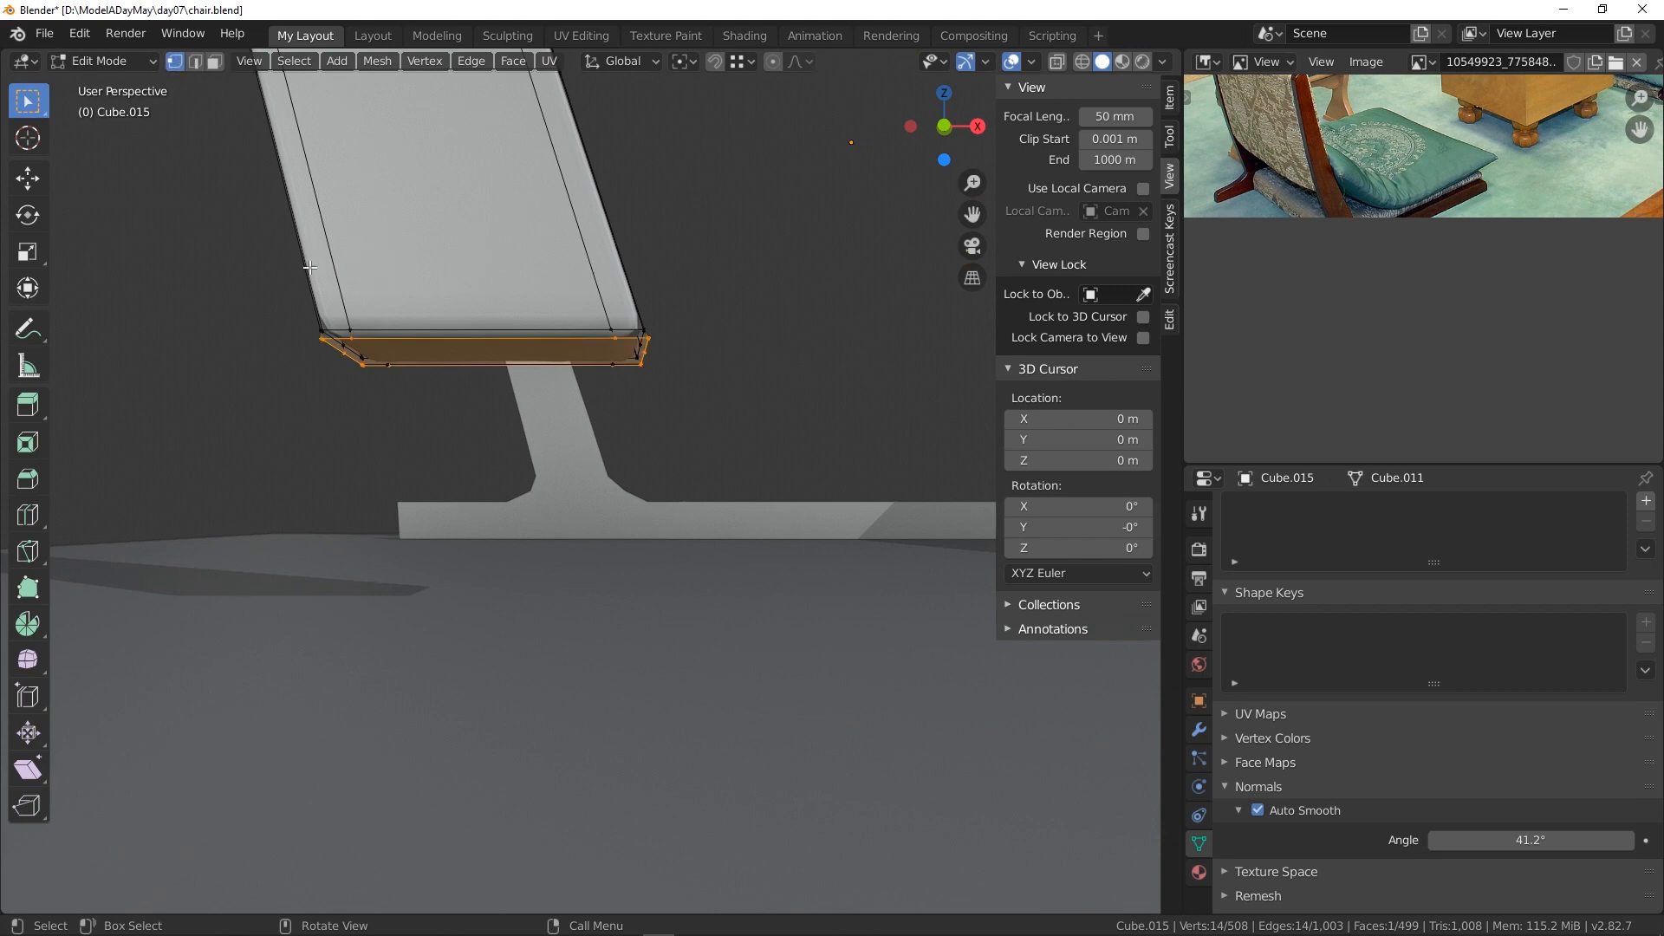
left_click(350, 339)
left_click(388, 365, "shift")
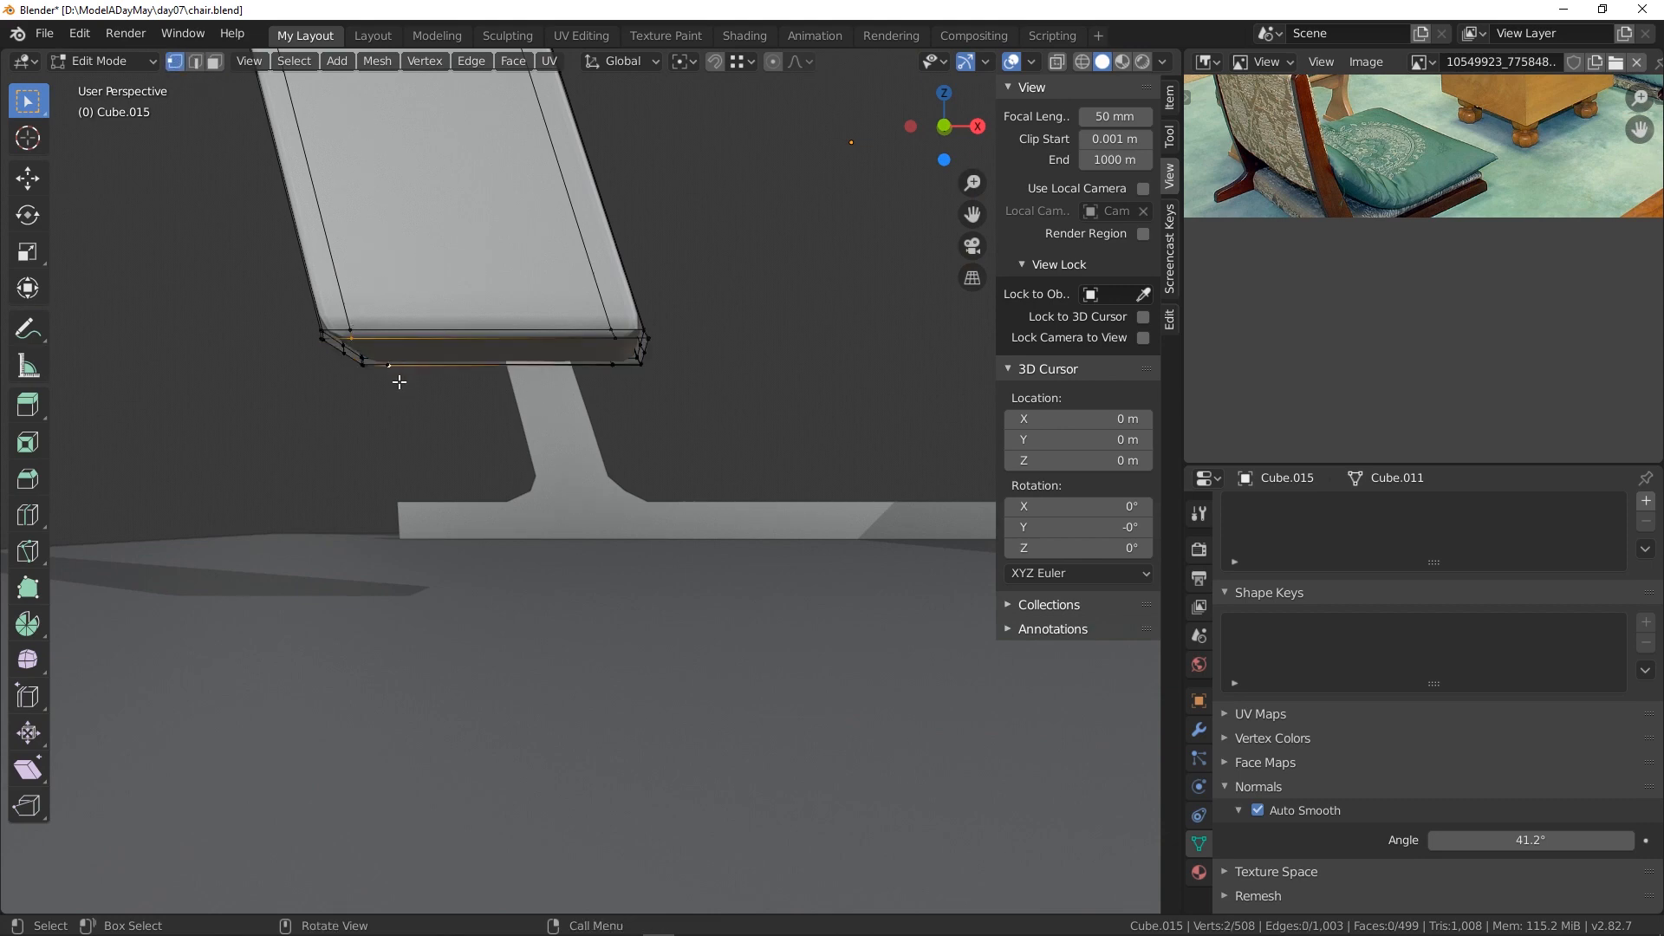
left_click(390, 362)
left_click(351, 341, "shift")
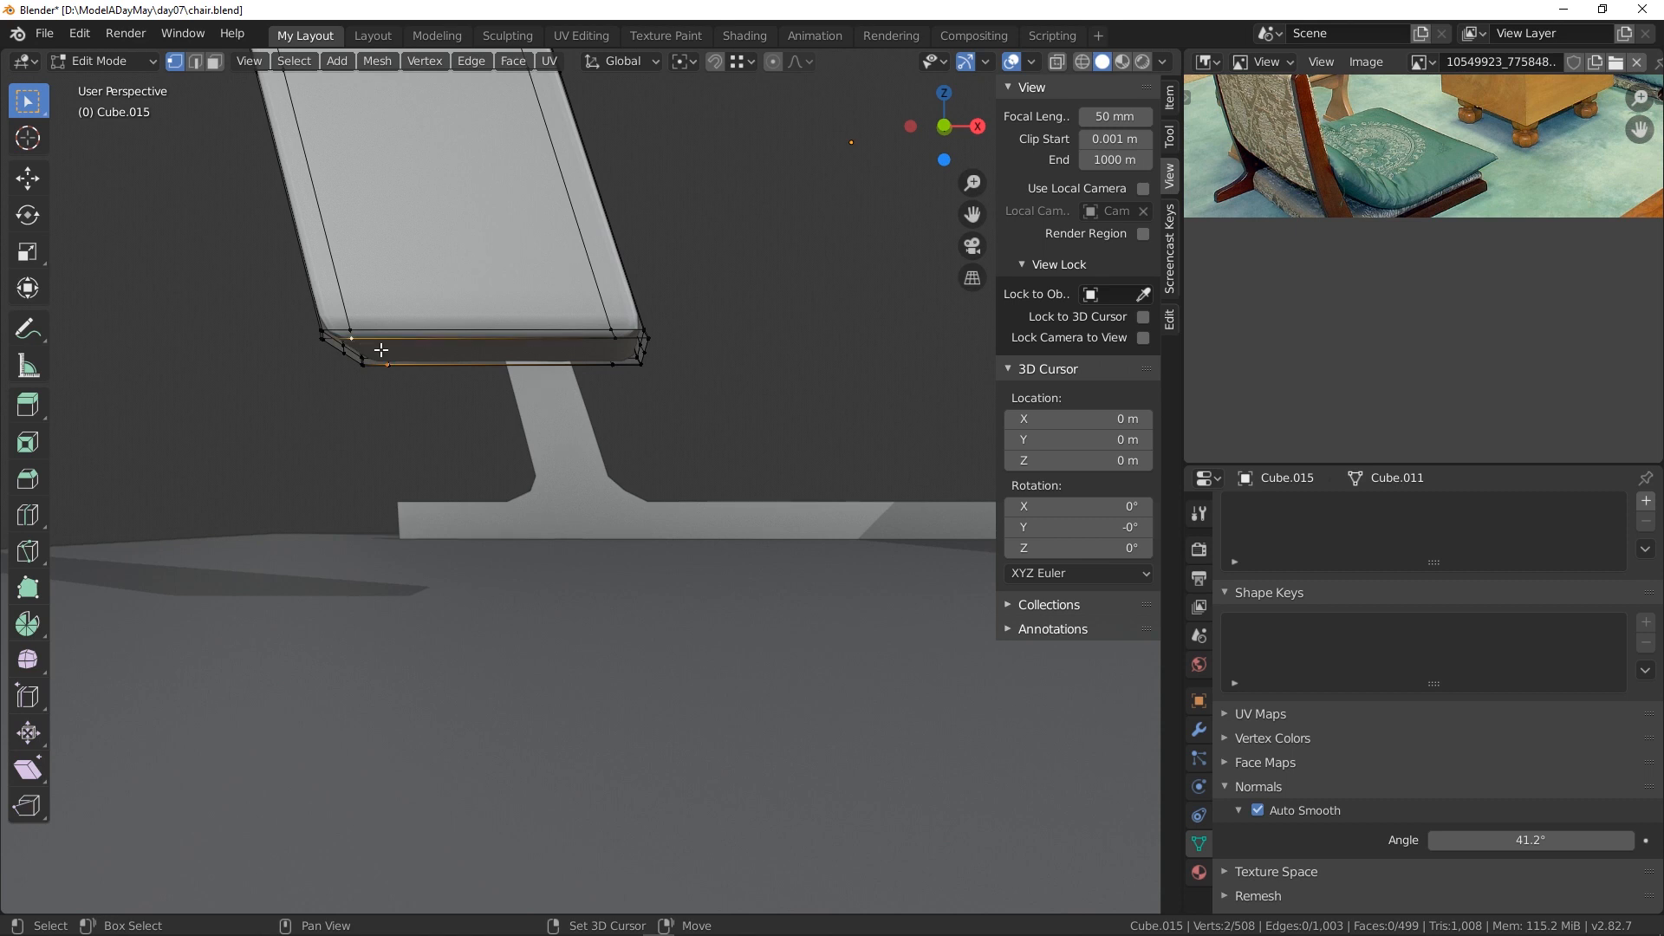
key("f")
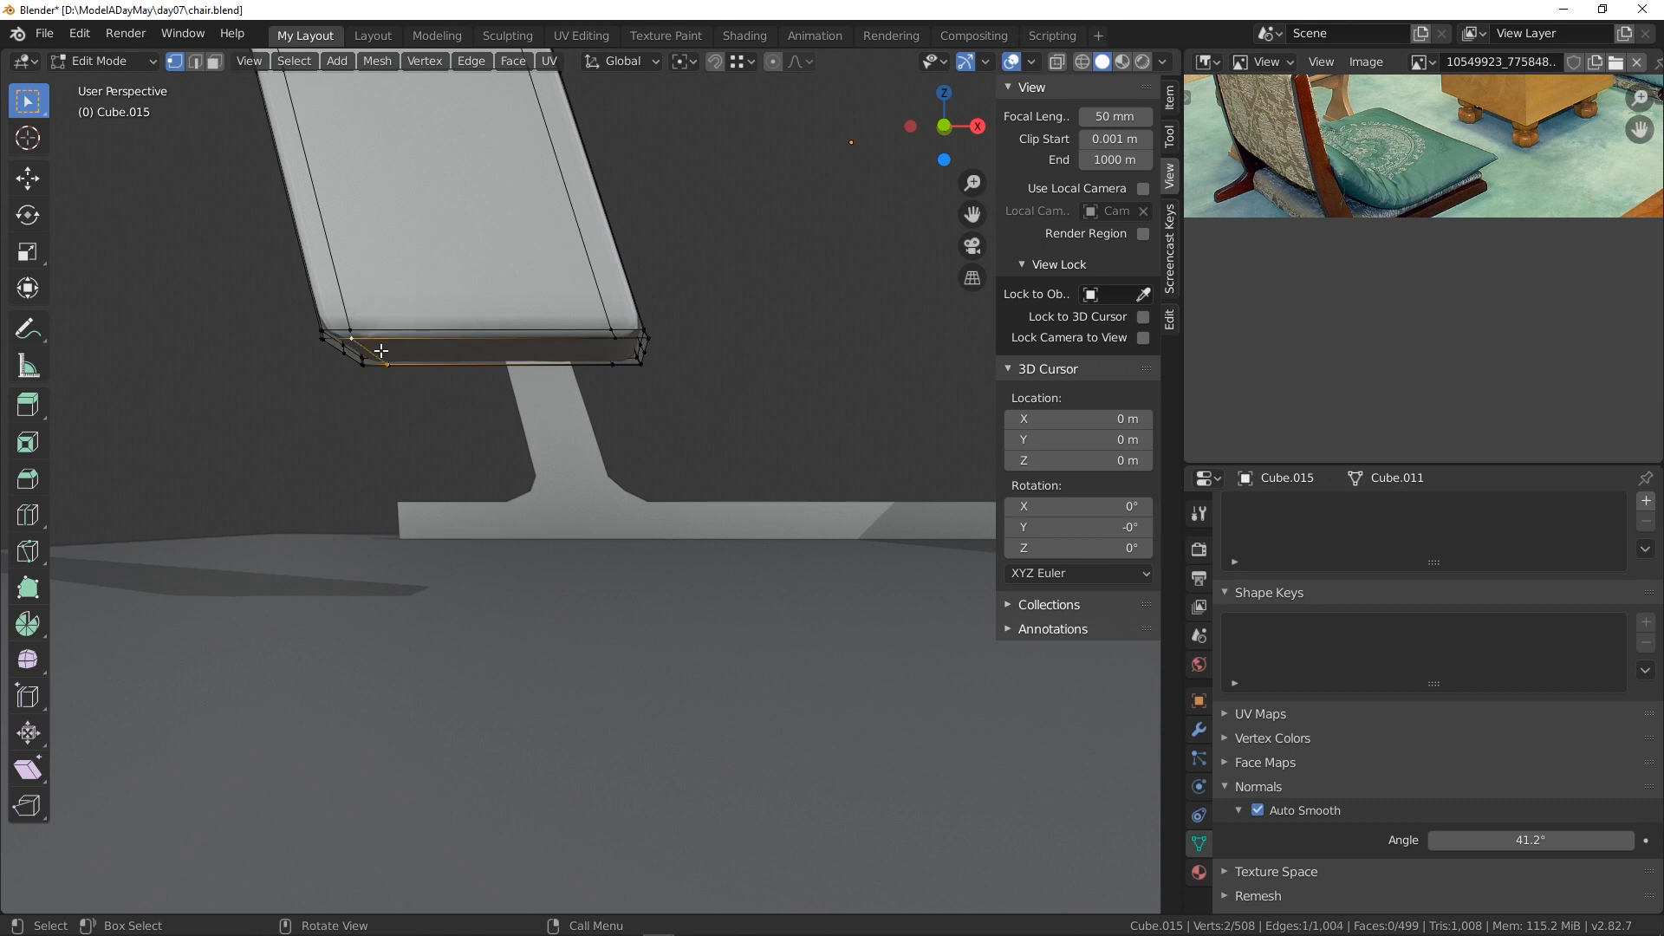
left_click(622, 341)
left_click(635, 376, "shift")
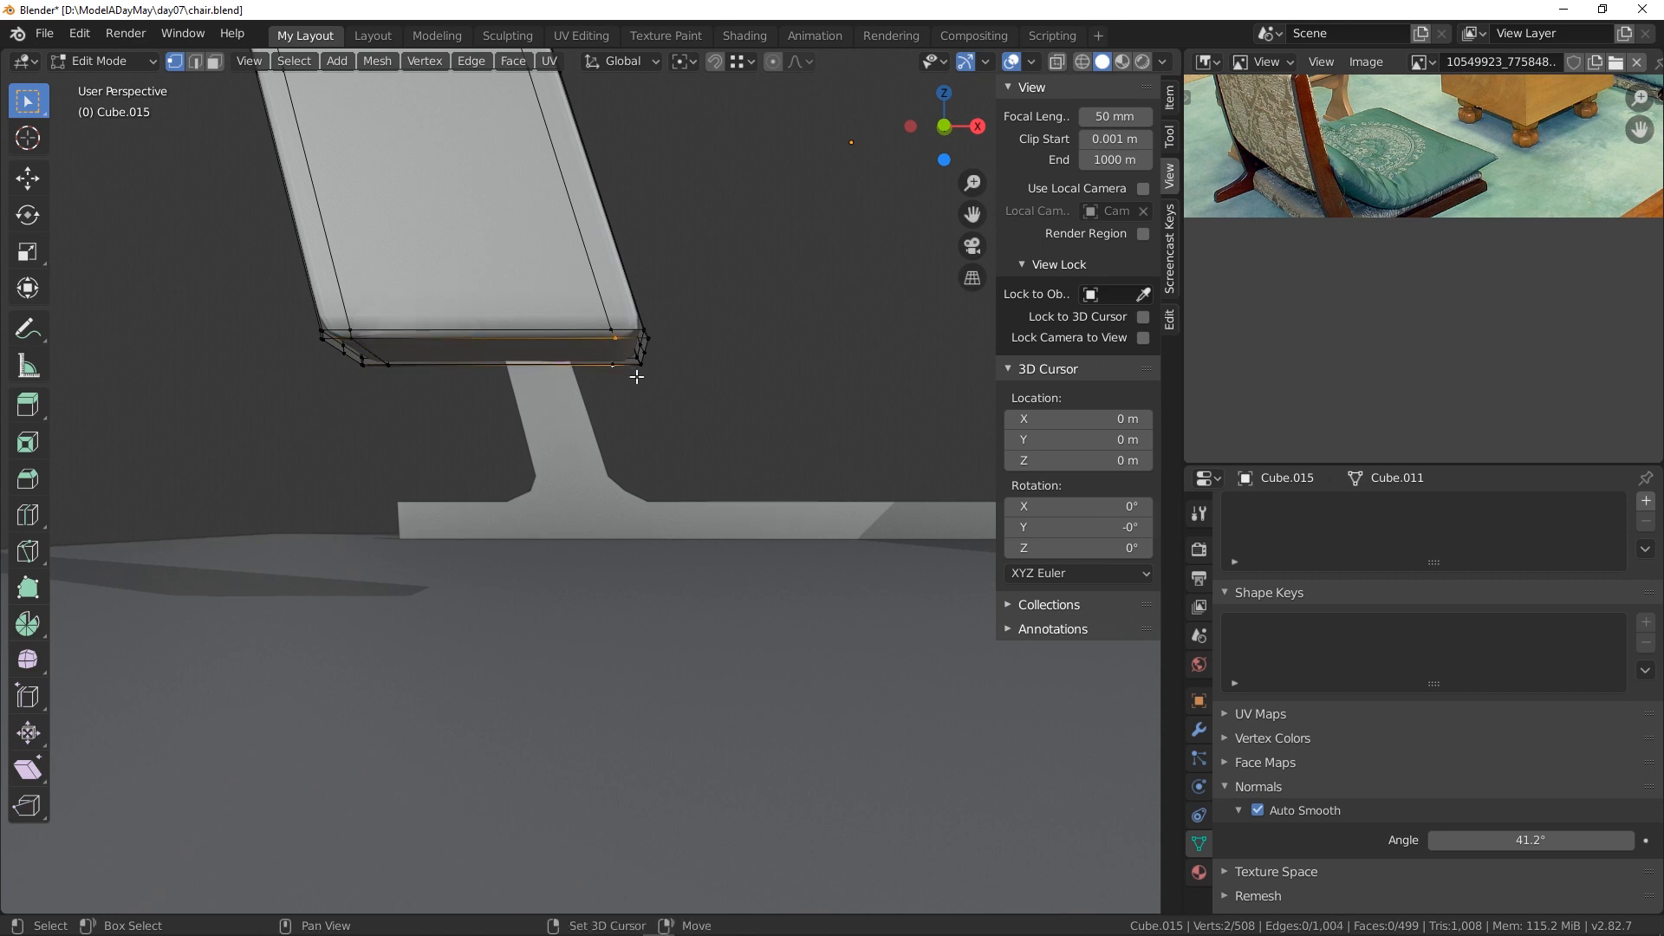
key("j")
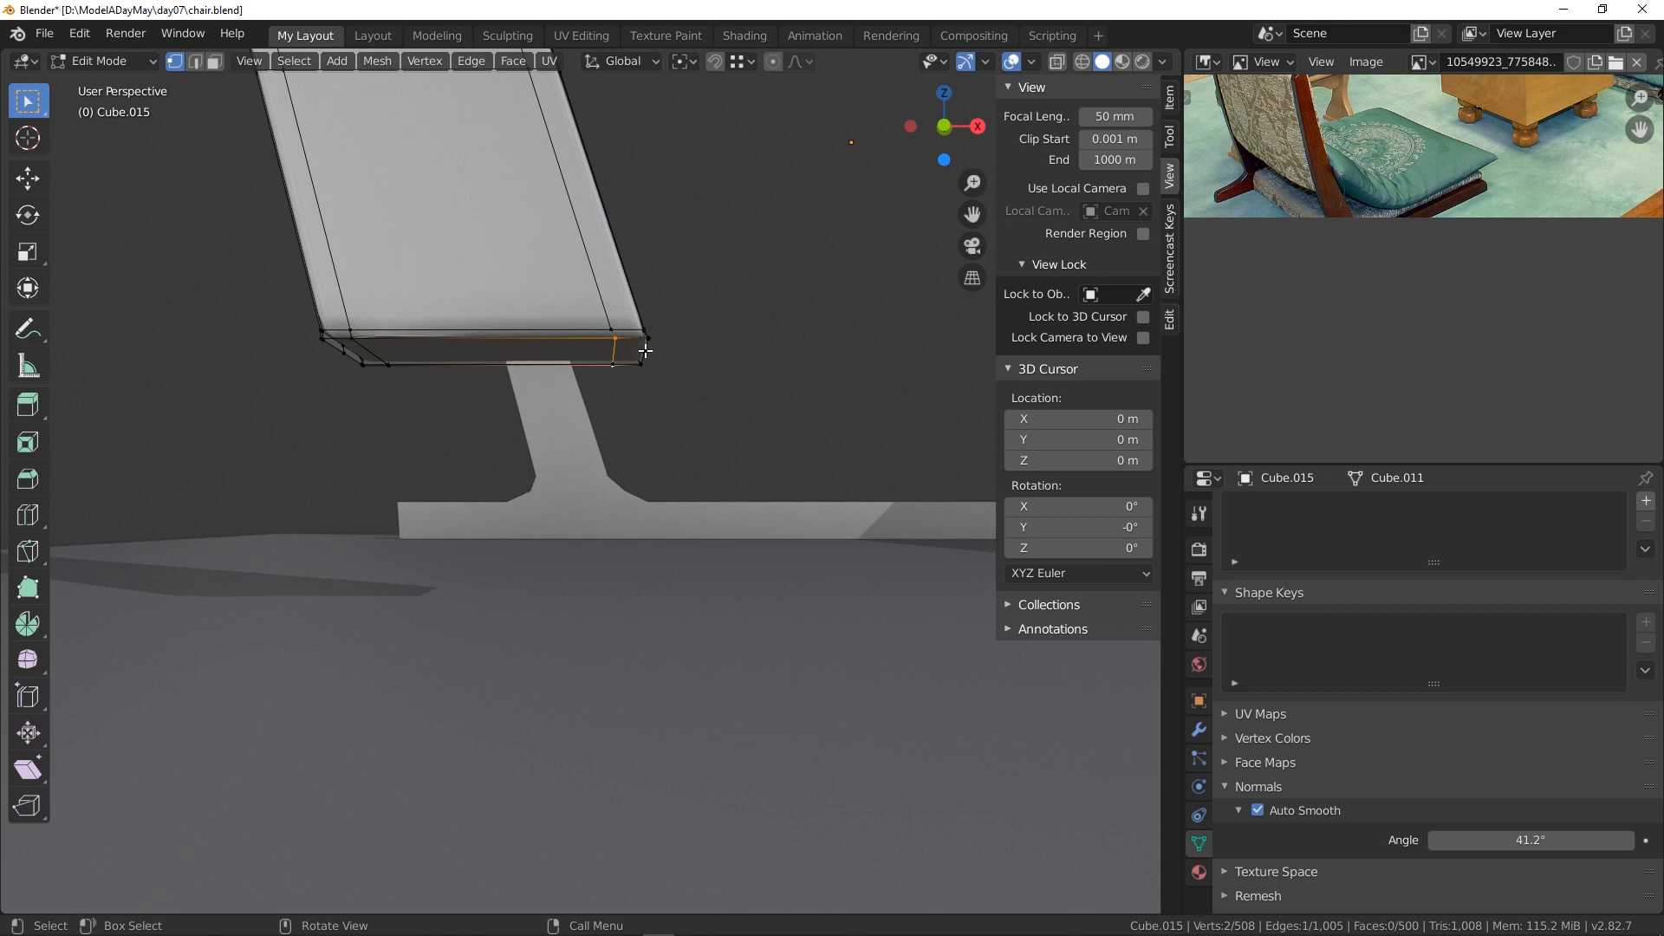
left_click(645, 352)
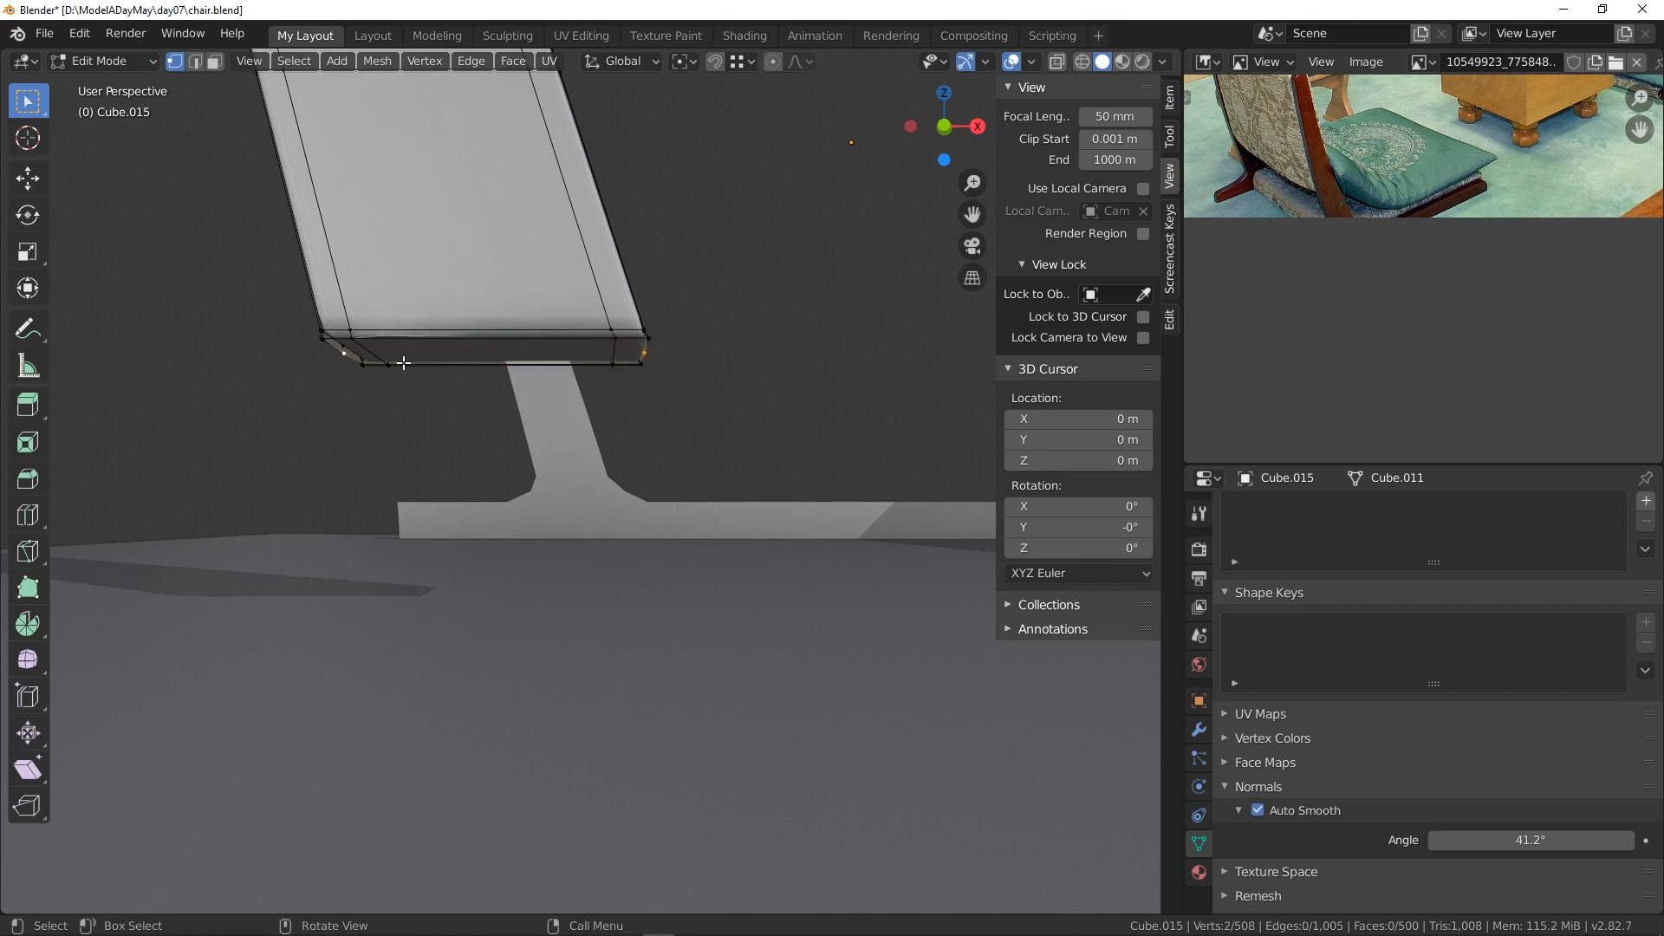
key("j")
- Check the vertex connections on the upright's bottom face and undo all of them
mouse_move(398, 361)
middle_mouse_down()
mouse_move(464, 382)
mouse_move(387, 373)
middle_mouse_up()
left_click(429, 365)
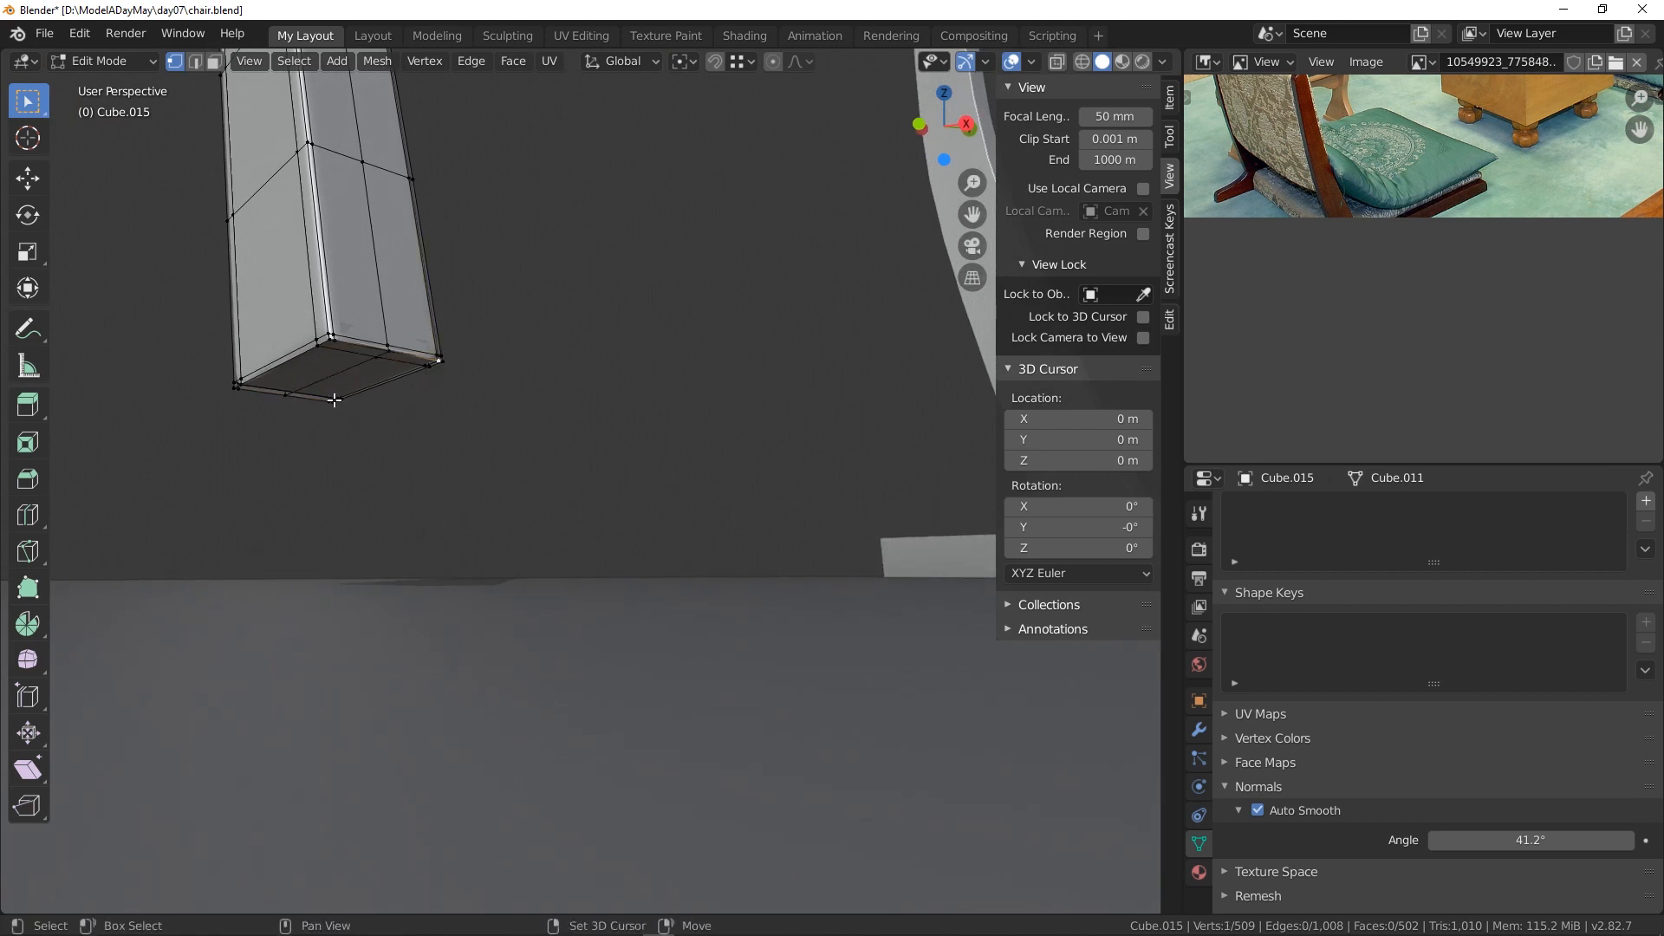
mouse_move(363, 405)
middle_mouse_down()
mouse_move(297, 394)
mouse_move(309, 408)
mouse_move(387, 385)
middle_mouse_up()
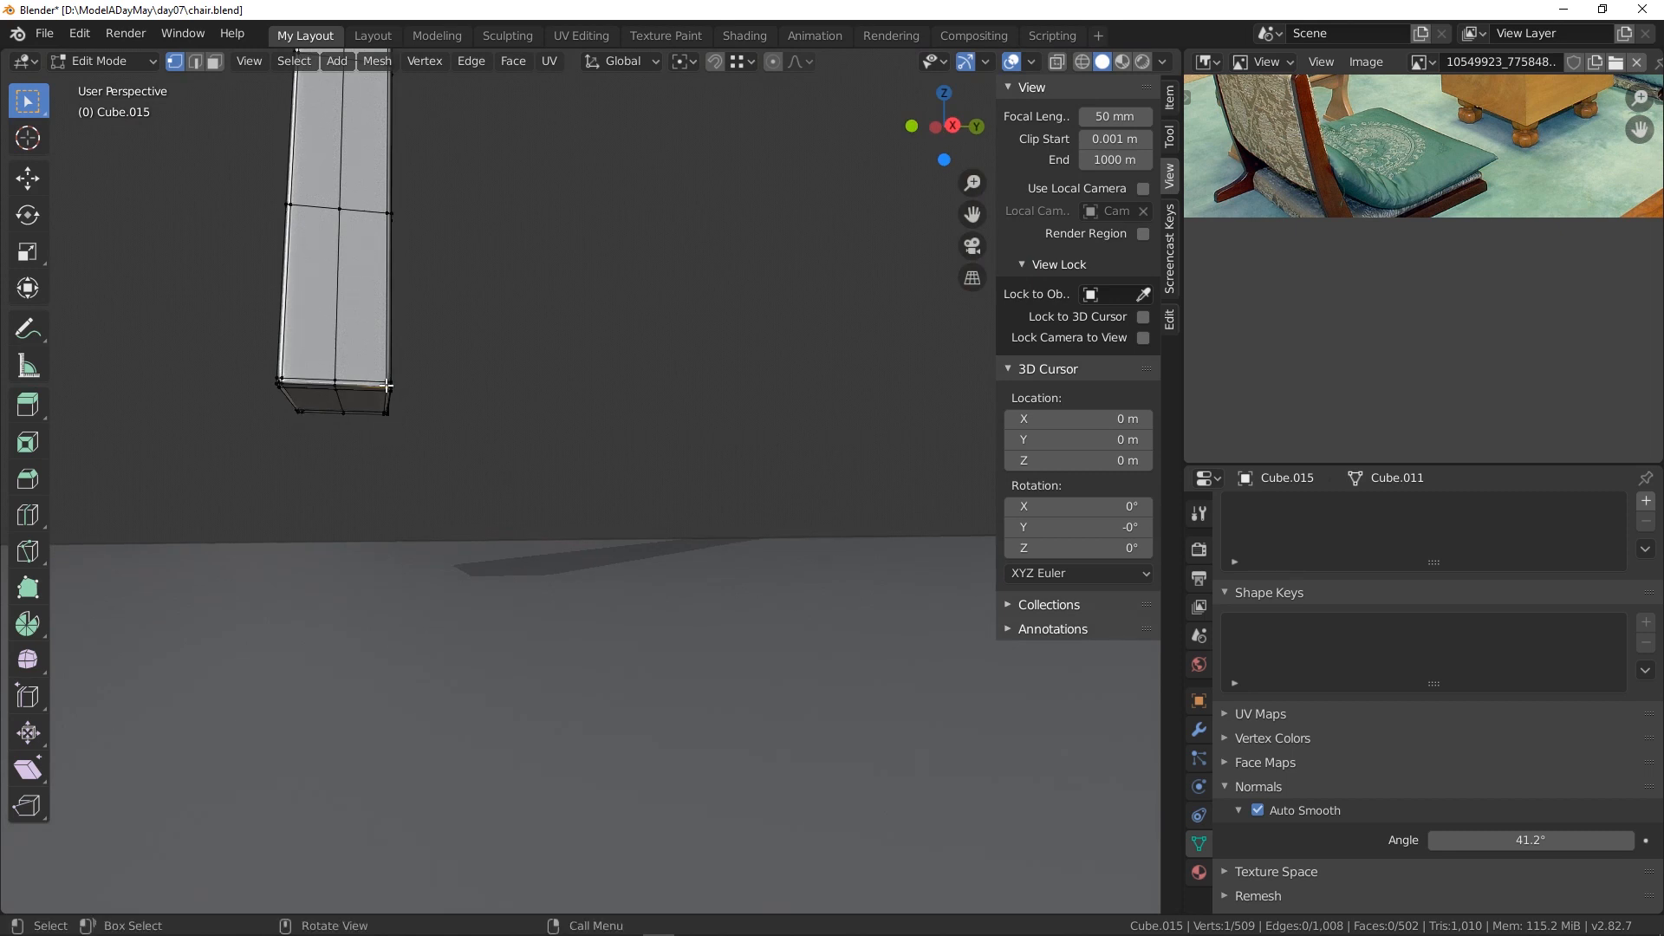
left_click(419, 419, "ctrl")
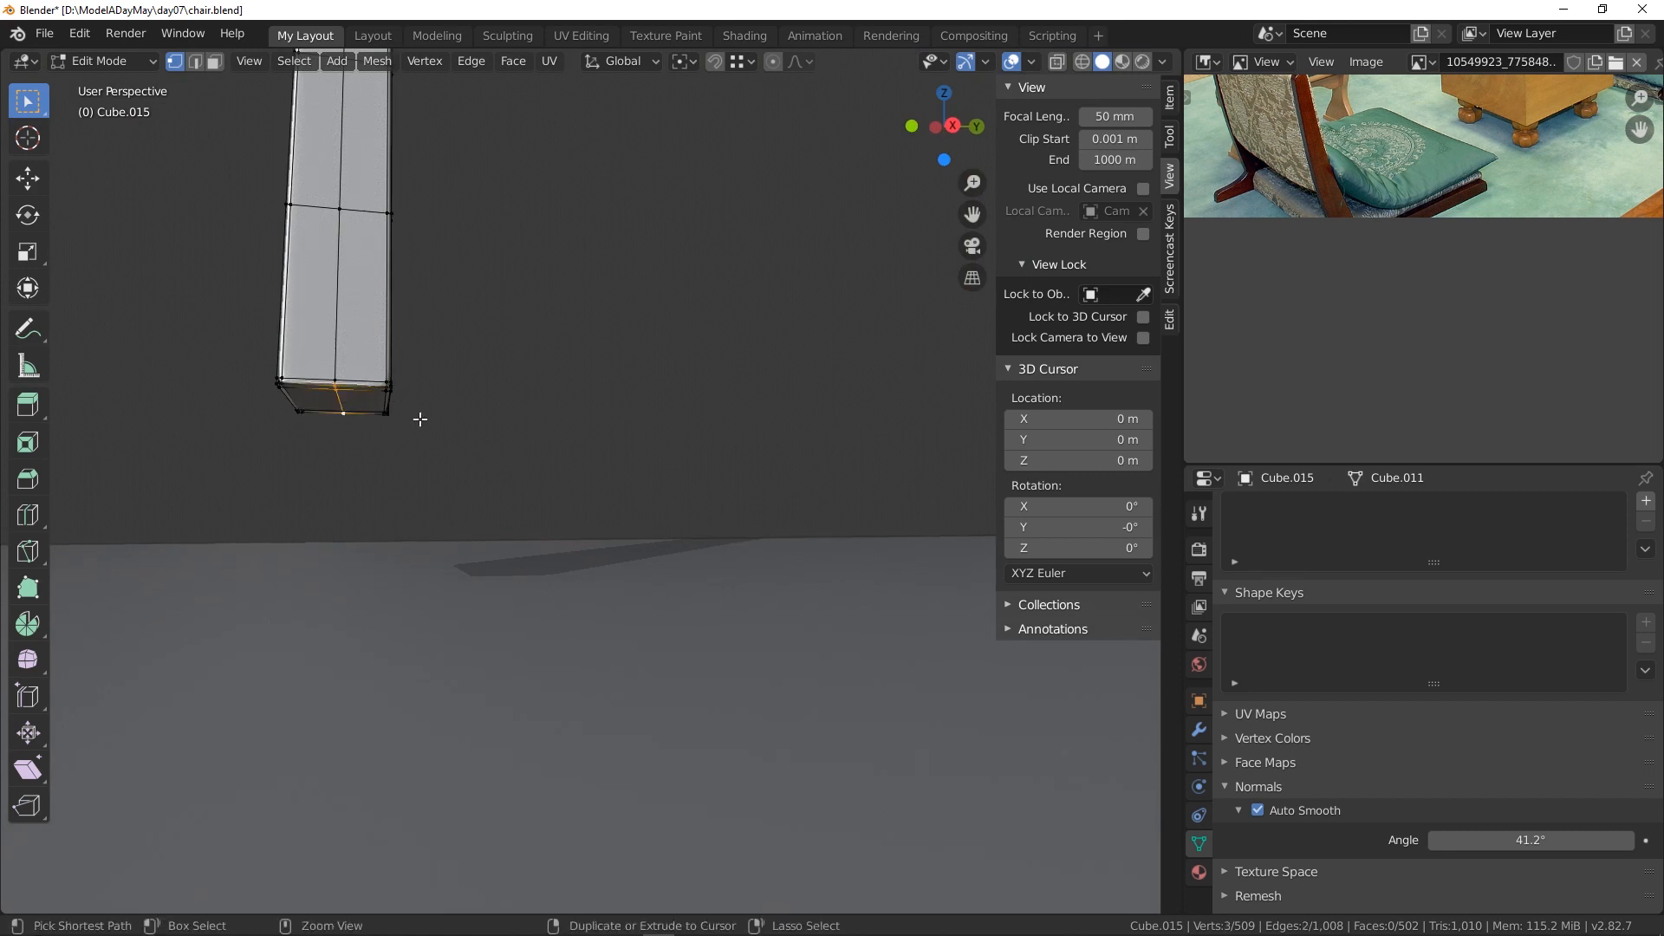
key("ctrl+z")
key("ctrl+z")
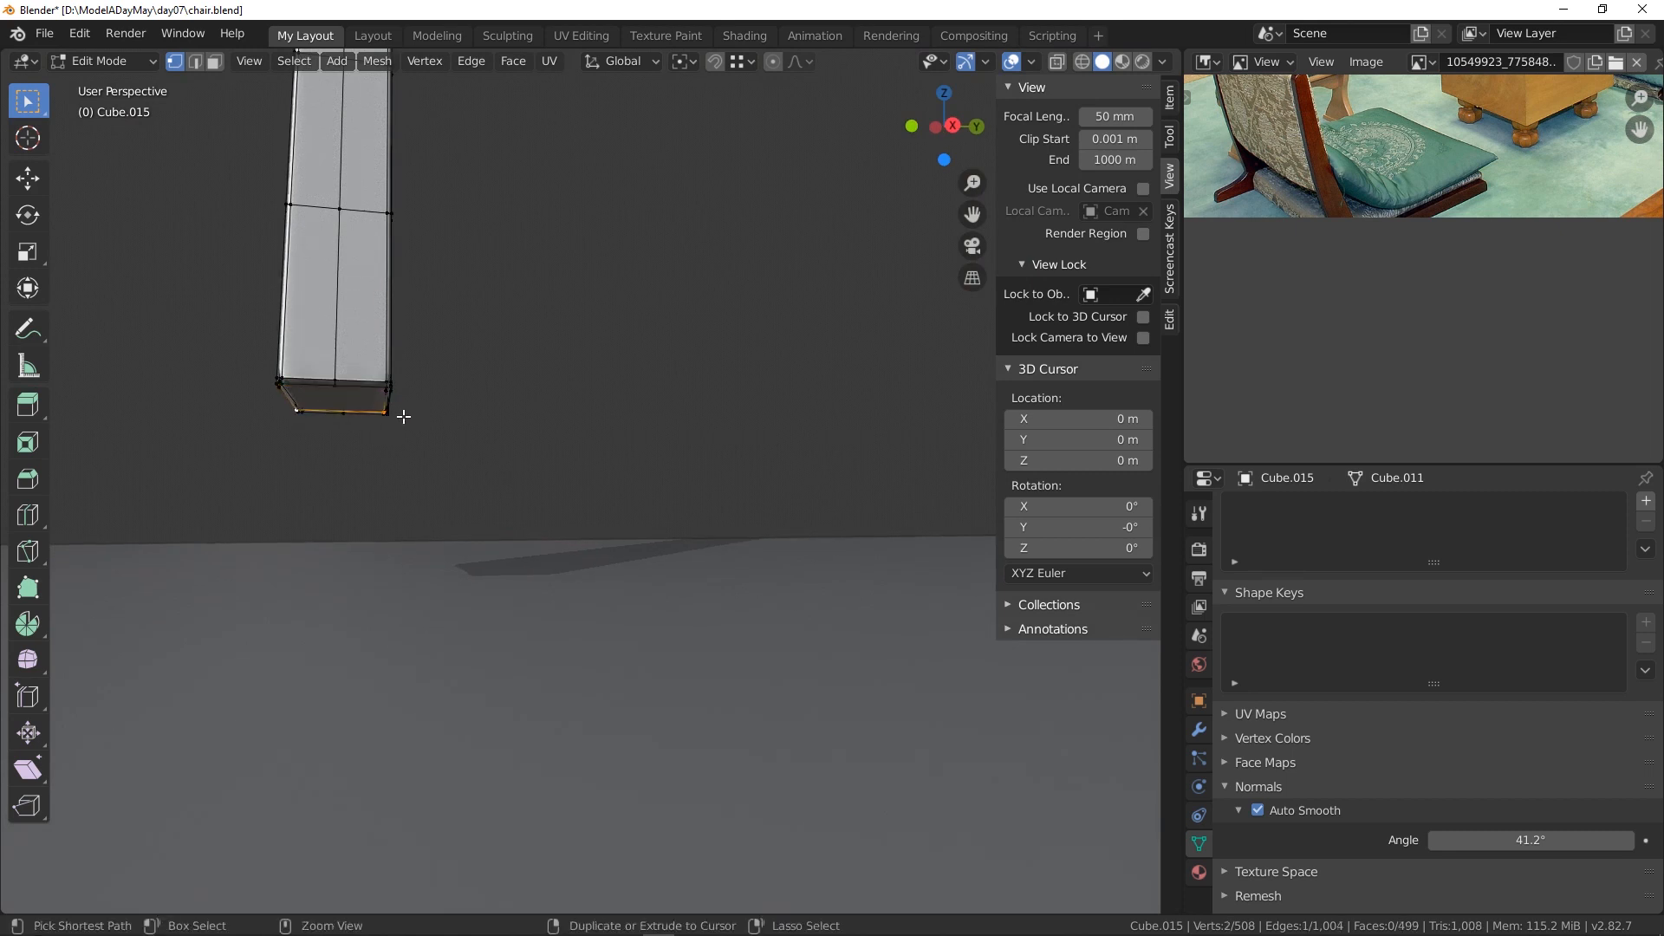
key("ctrl+z")
key("ctrl+z")
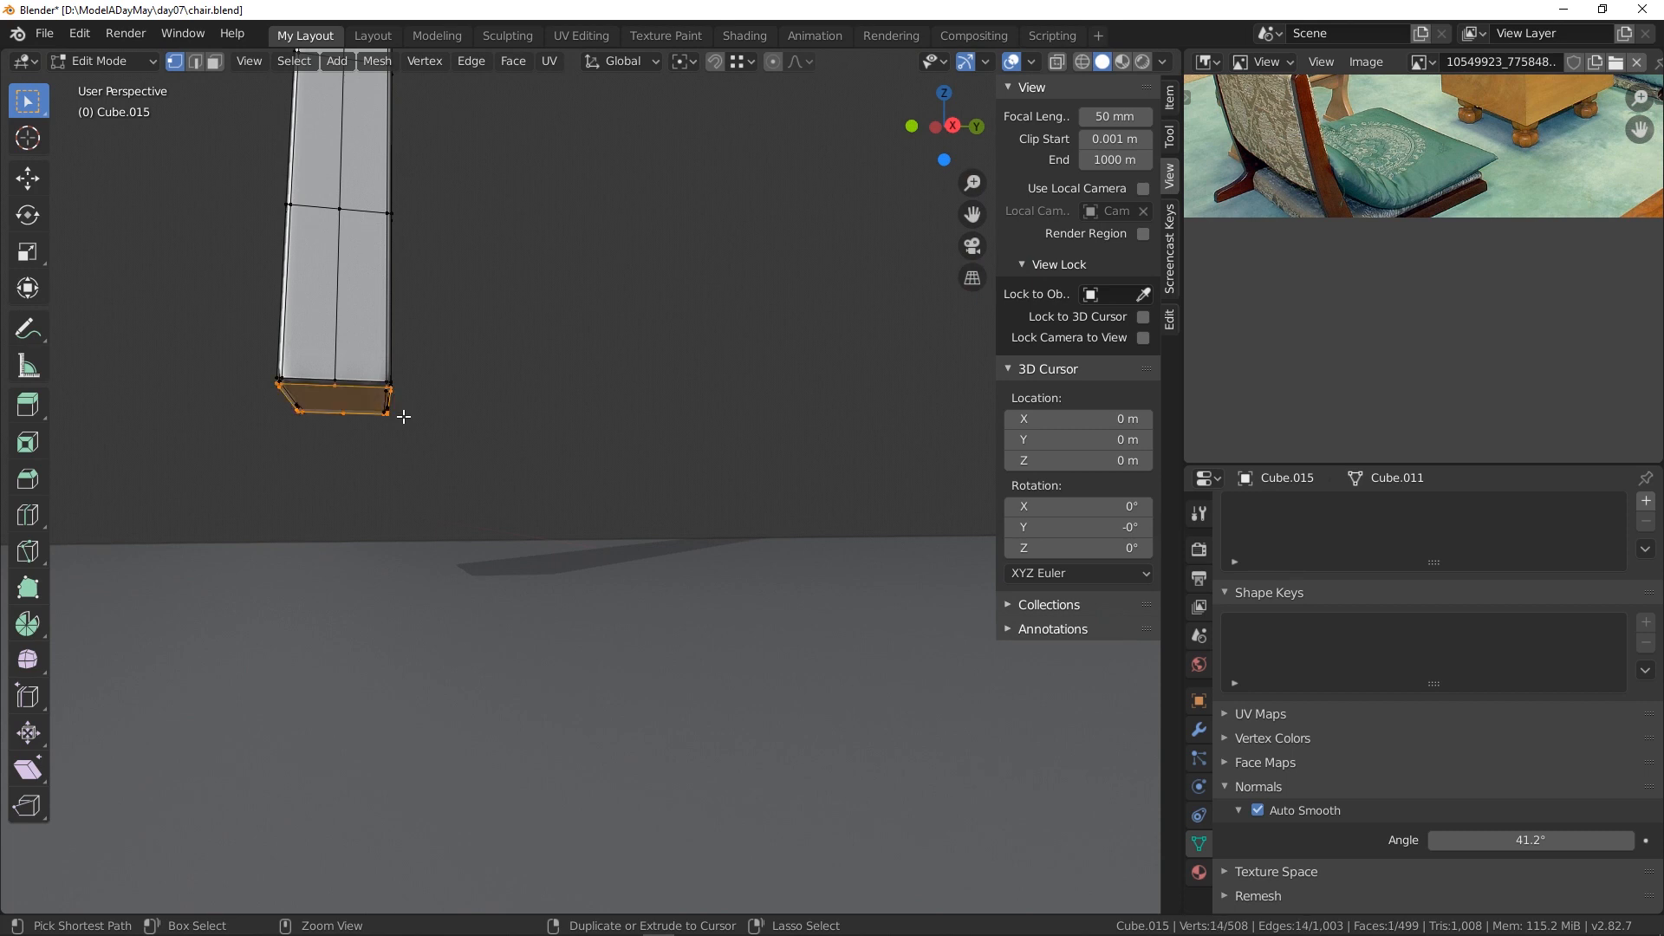
- Undo the upright's bottom face, fill the open edge loop again, and switch to vertex selection
middle_click_drag(403, 416, 621, 403, "ctrl")
key("KP_Decimal")
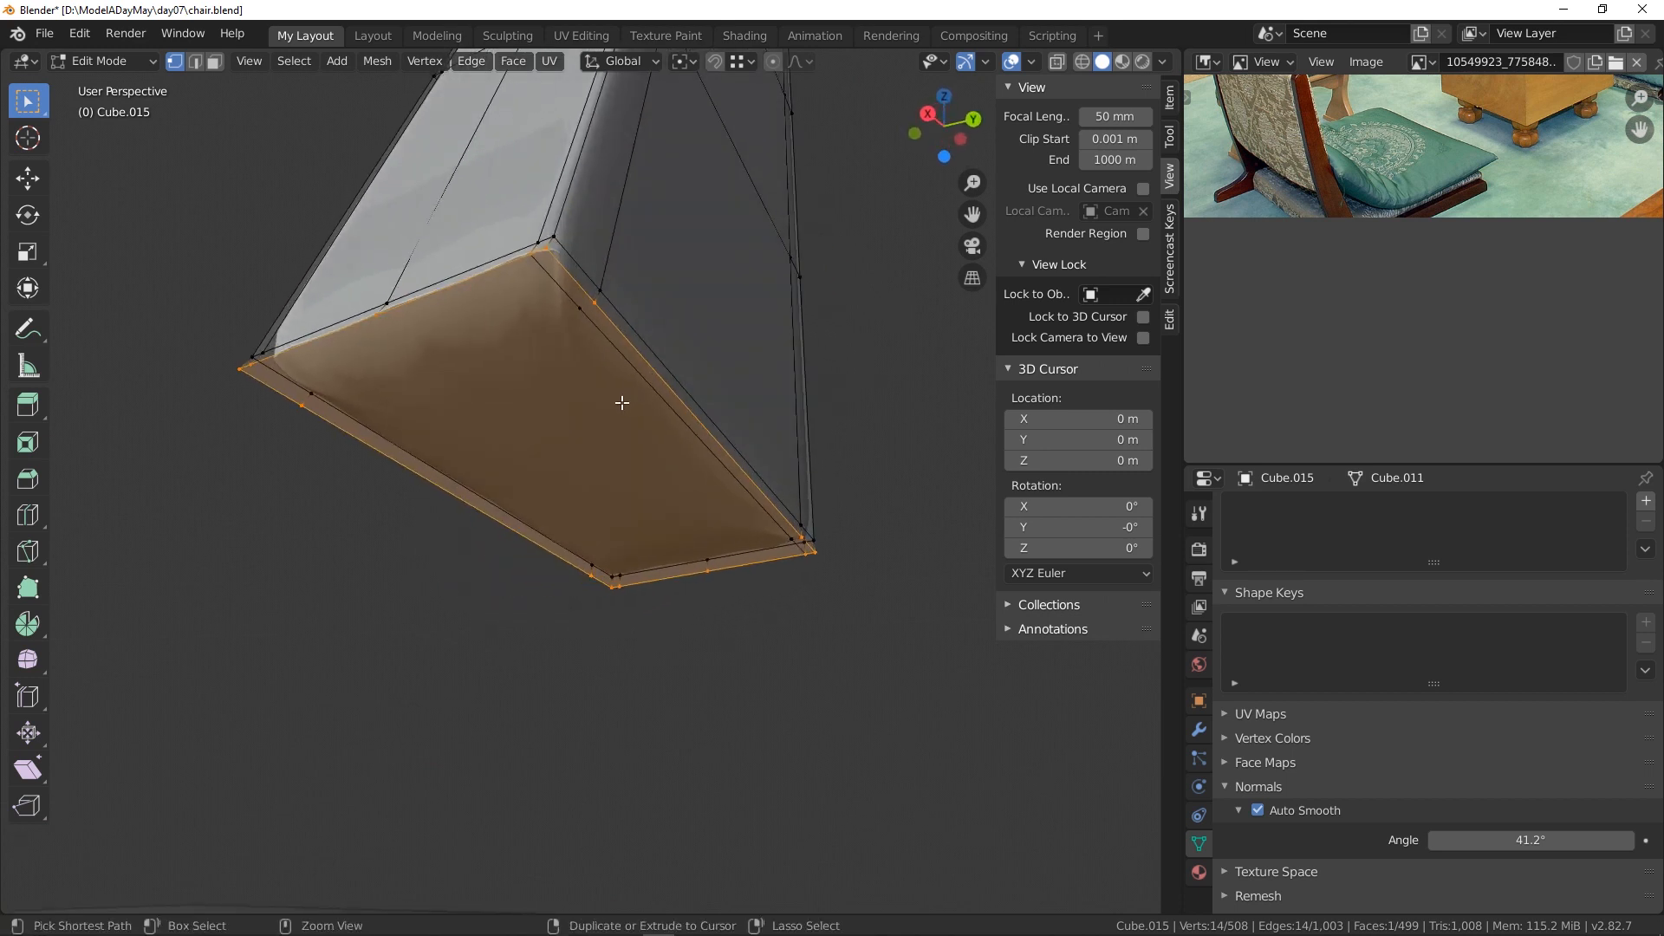
key("ctrl+z")
key("ctrl+z")
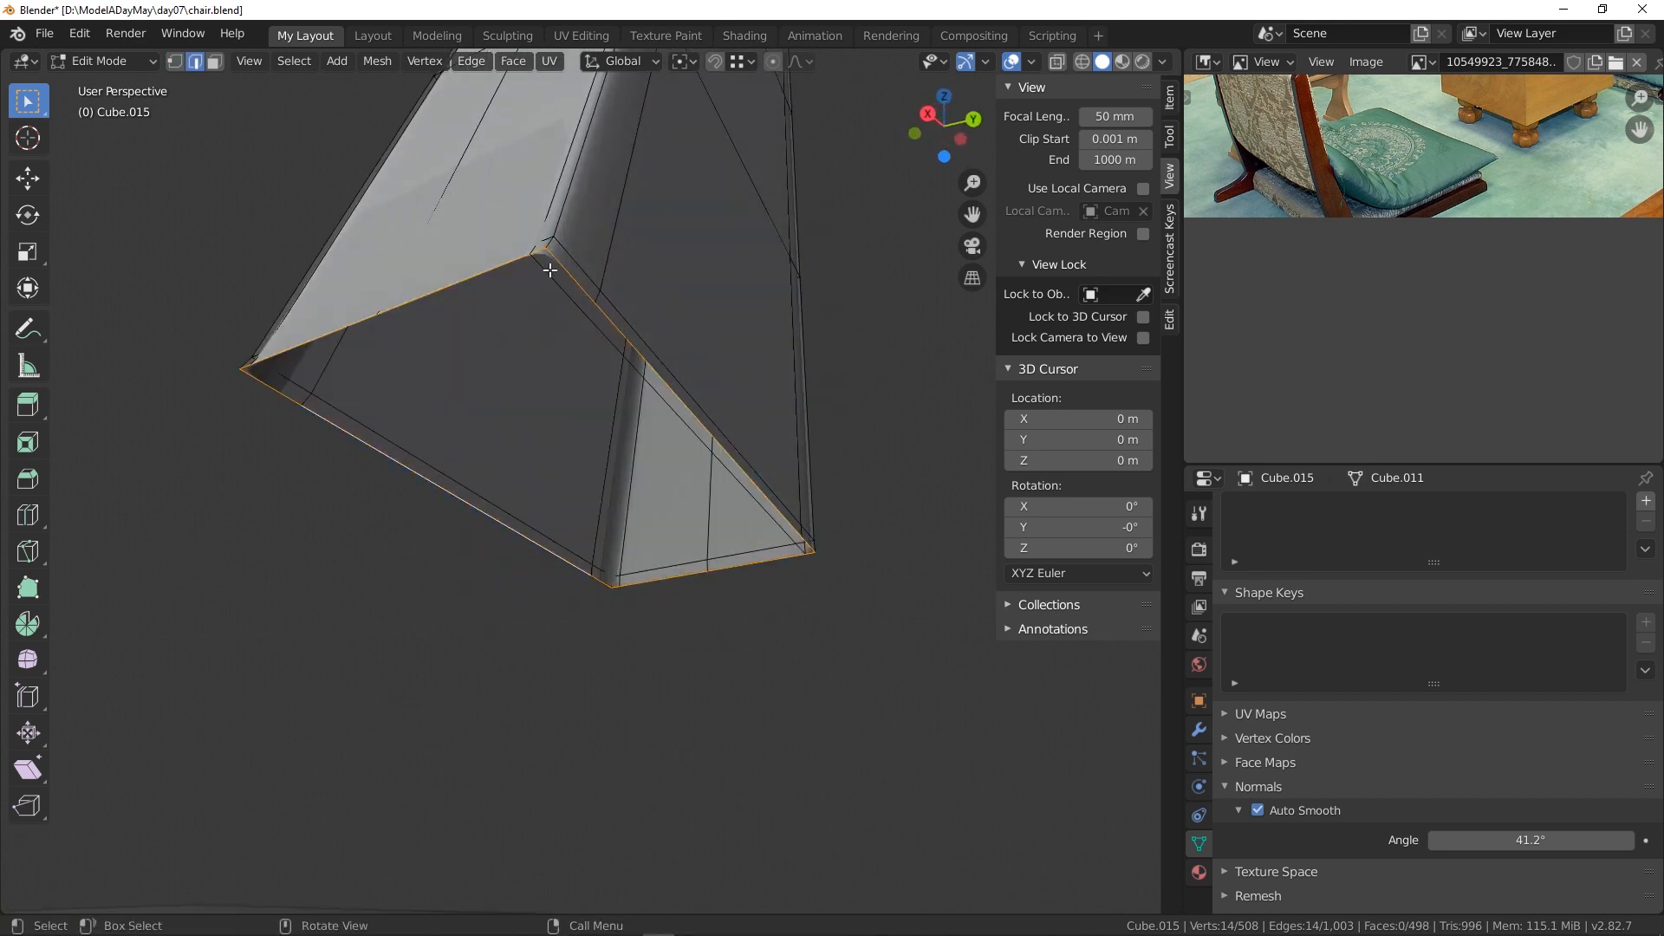
key("f")
key("1")
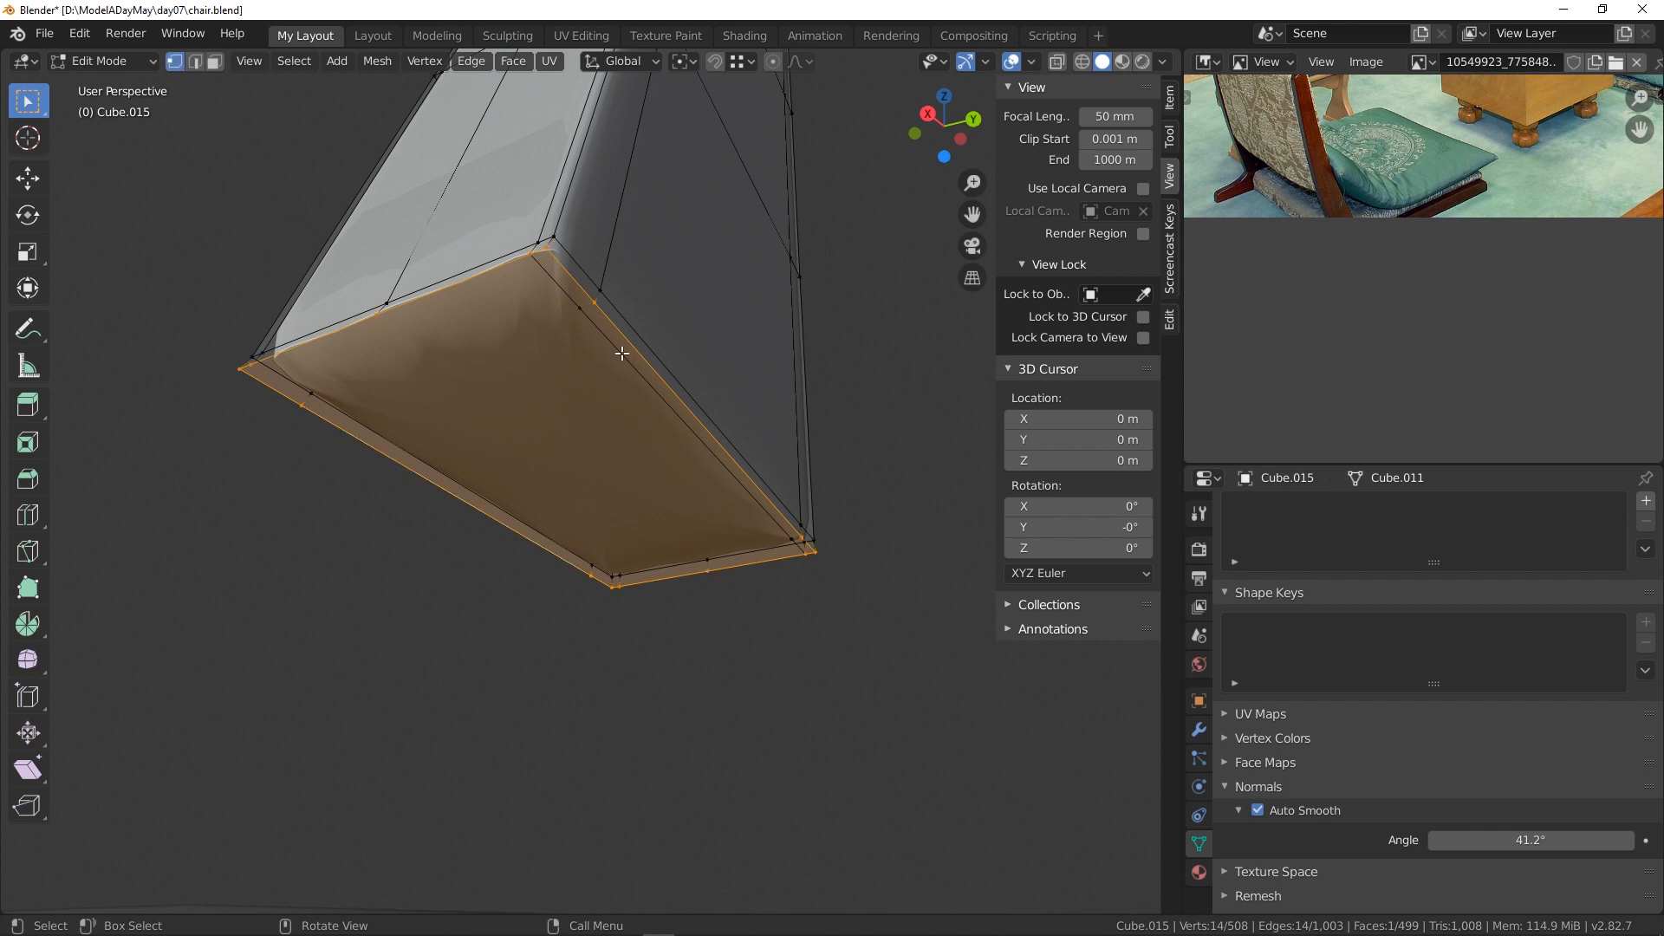
- Connect opposite vertices across one end of the upright's bottom face and try the same at the other end
left_click(597, 301)
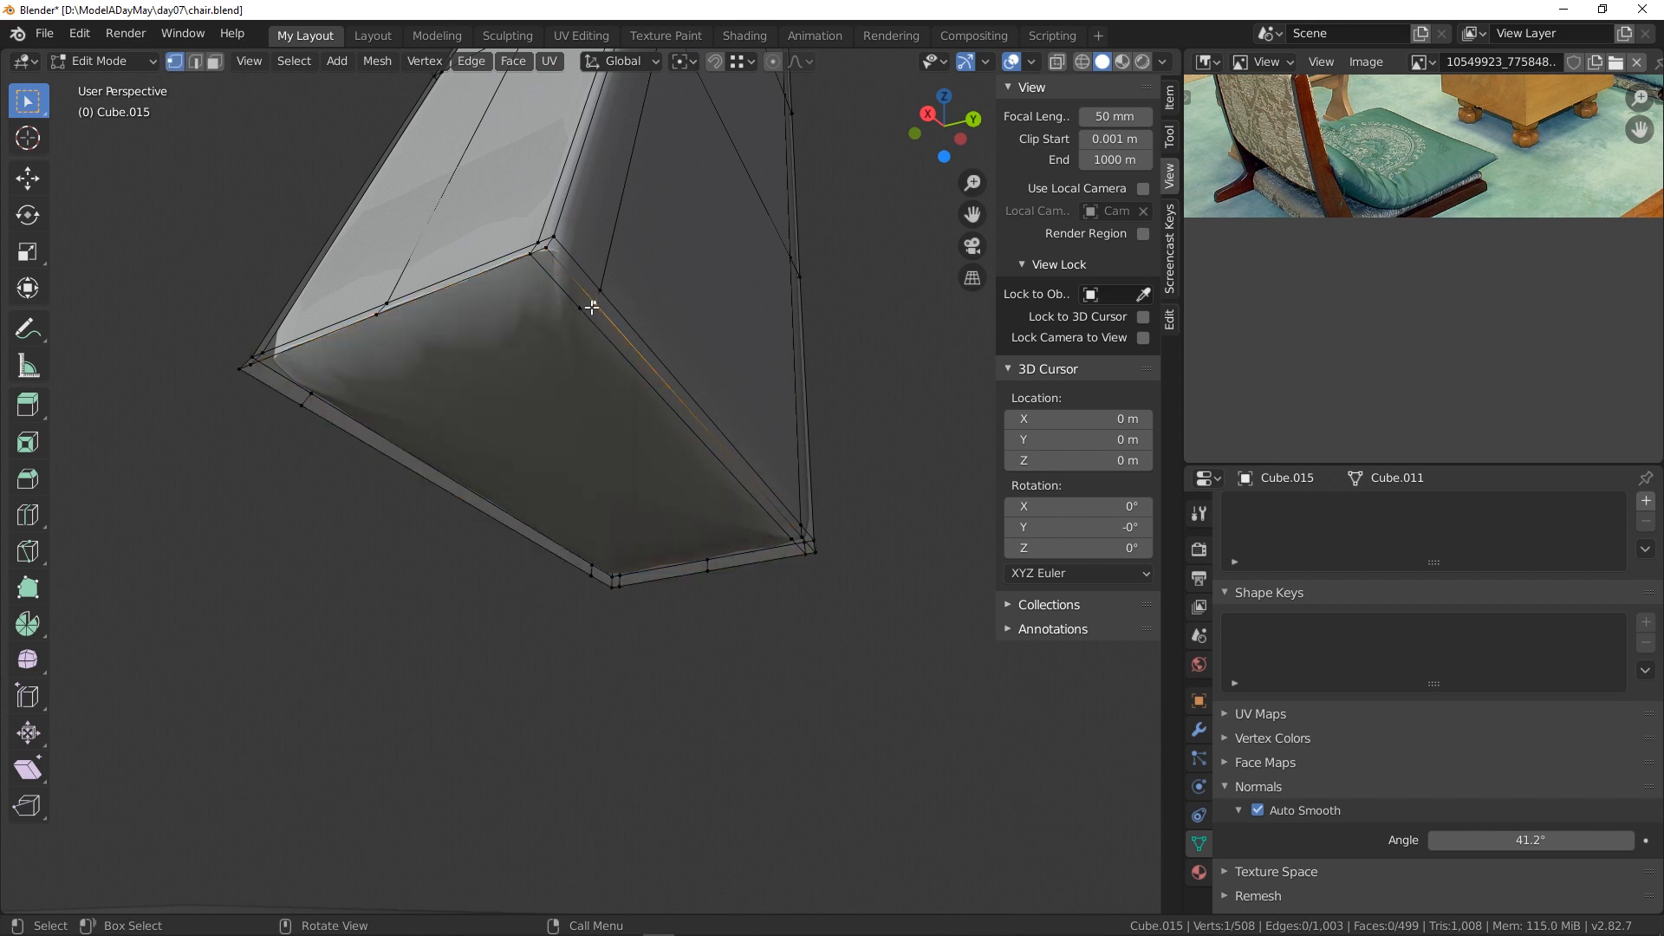
left_click(316, 414, "shift")
key("j")
left_click(791, 542)
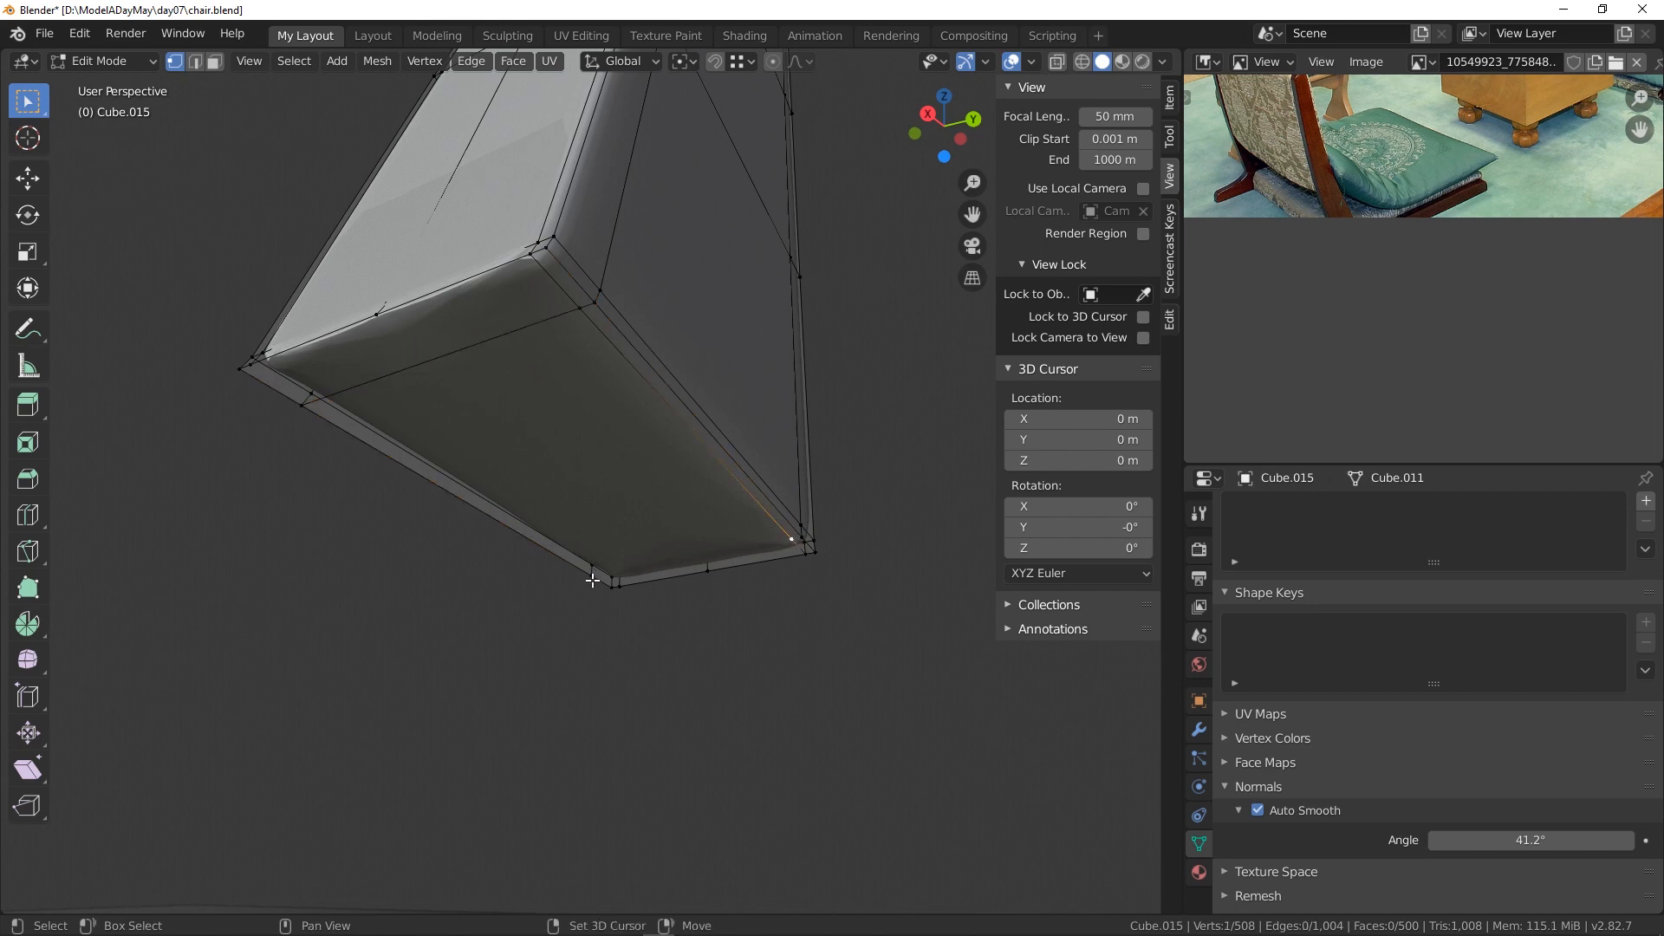
left_click(597, 580, "shift")
key("j")
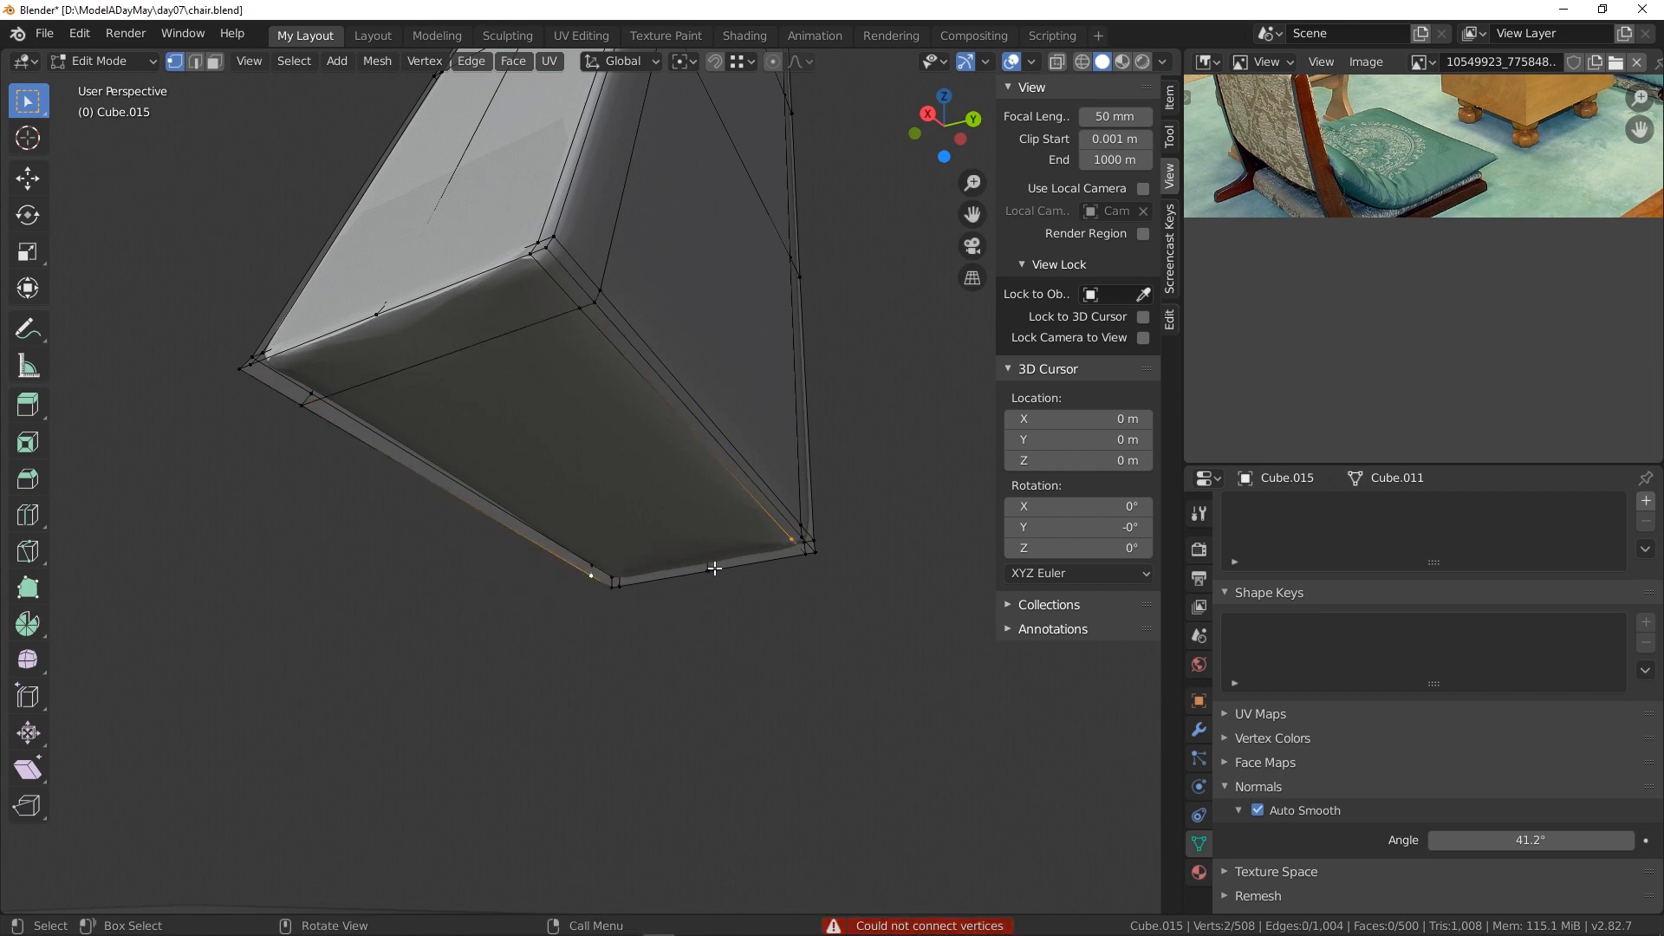
- Return to Object Mode and examine the joint where the upright meets the runner
middle_click_drag(844, 594, 435, 294)
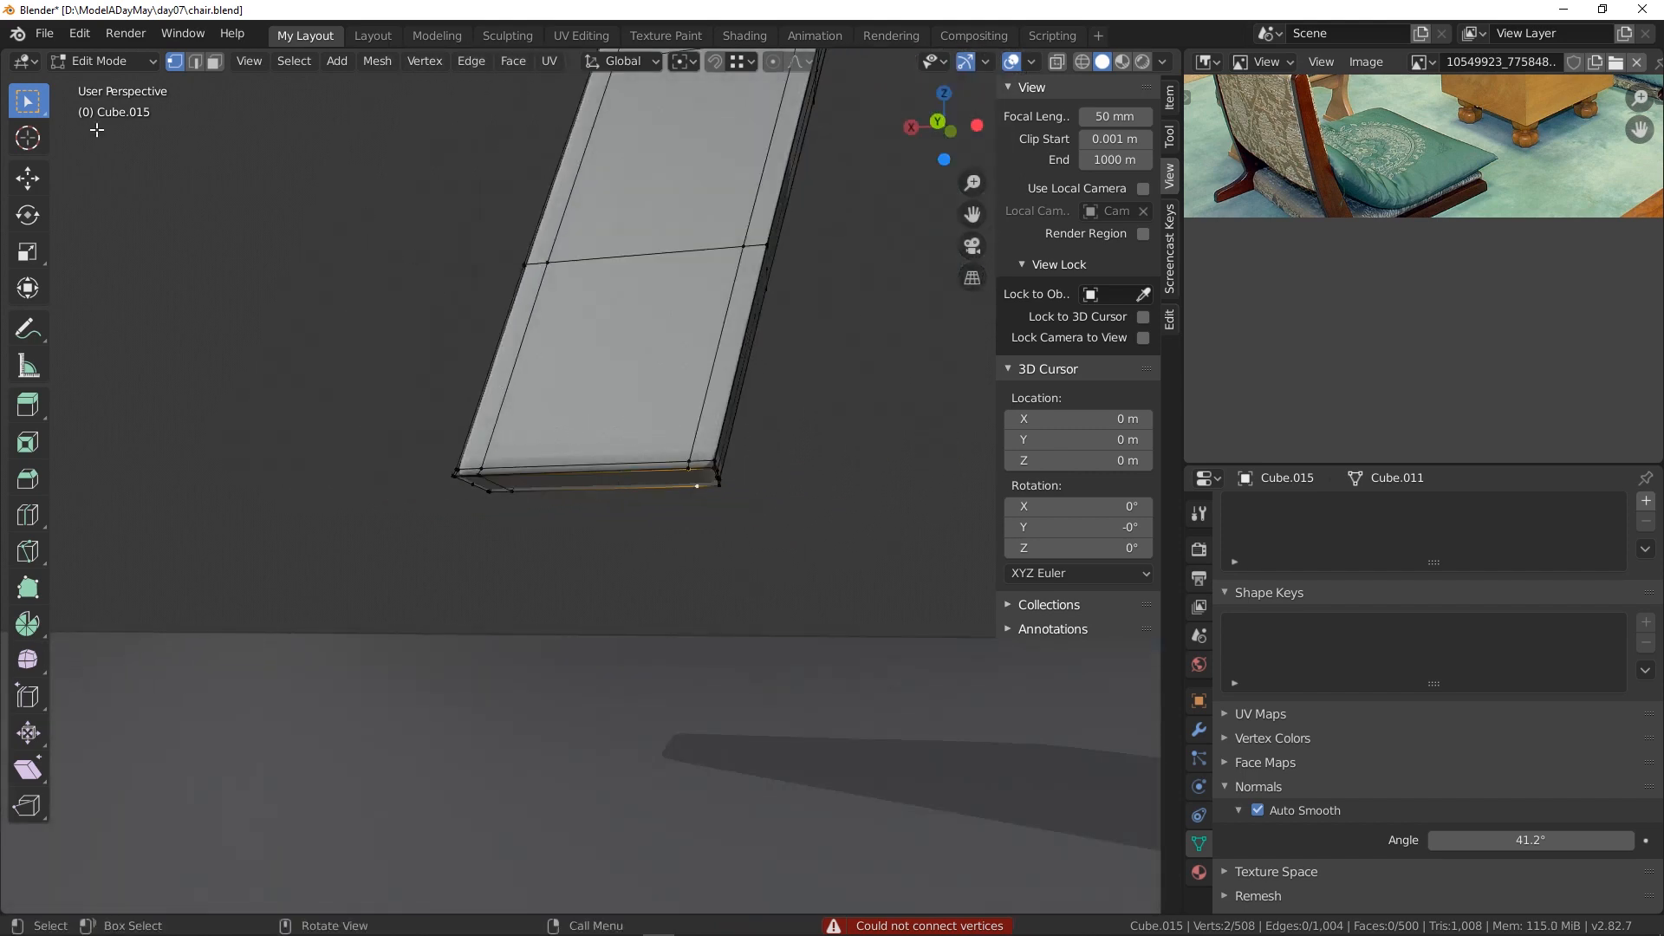
left_click(104, 61)
left_click(110, 84)
middle_click_drag(347, 199, 859, 430)
scroll(720, 459, "down", 2)
middle_click_drag(750, 457, 808, 621, "shift")
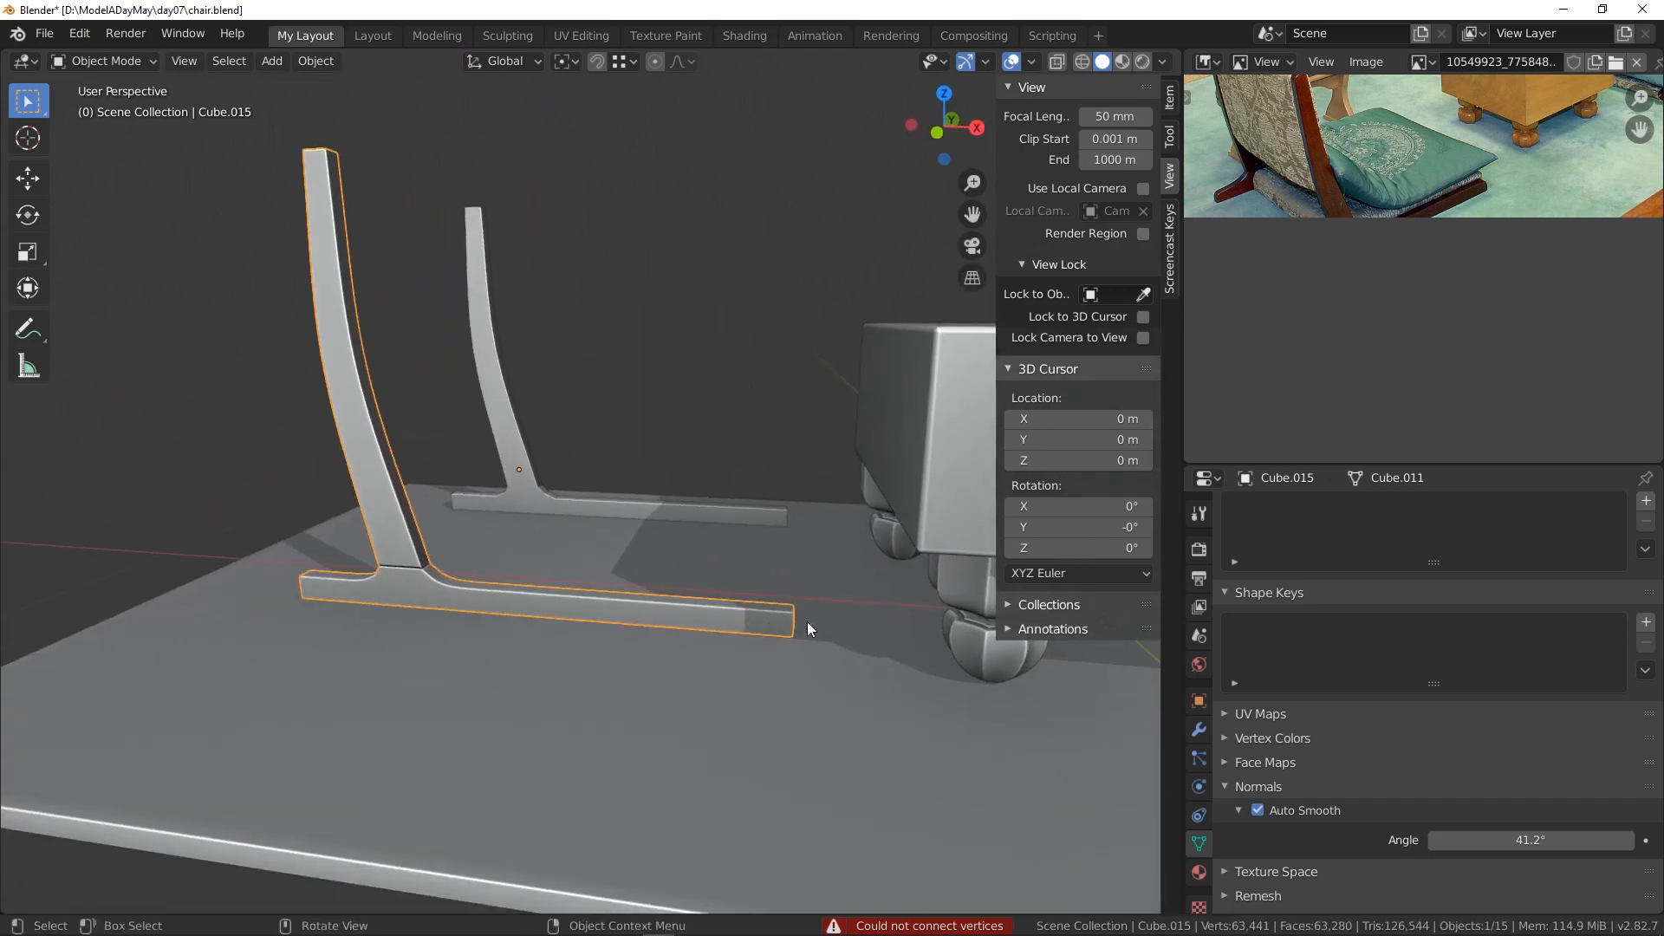
middle_click_drag(392, 585, 680, 533)
scroll(393, 573, "up", 3)
scroll(364, 627, "up", 2)
scroll(364, 627, "up", 1)
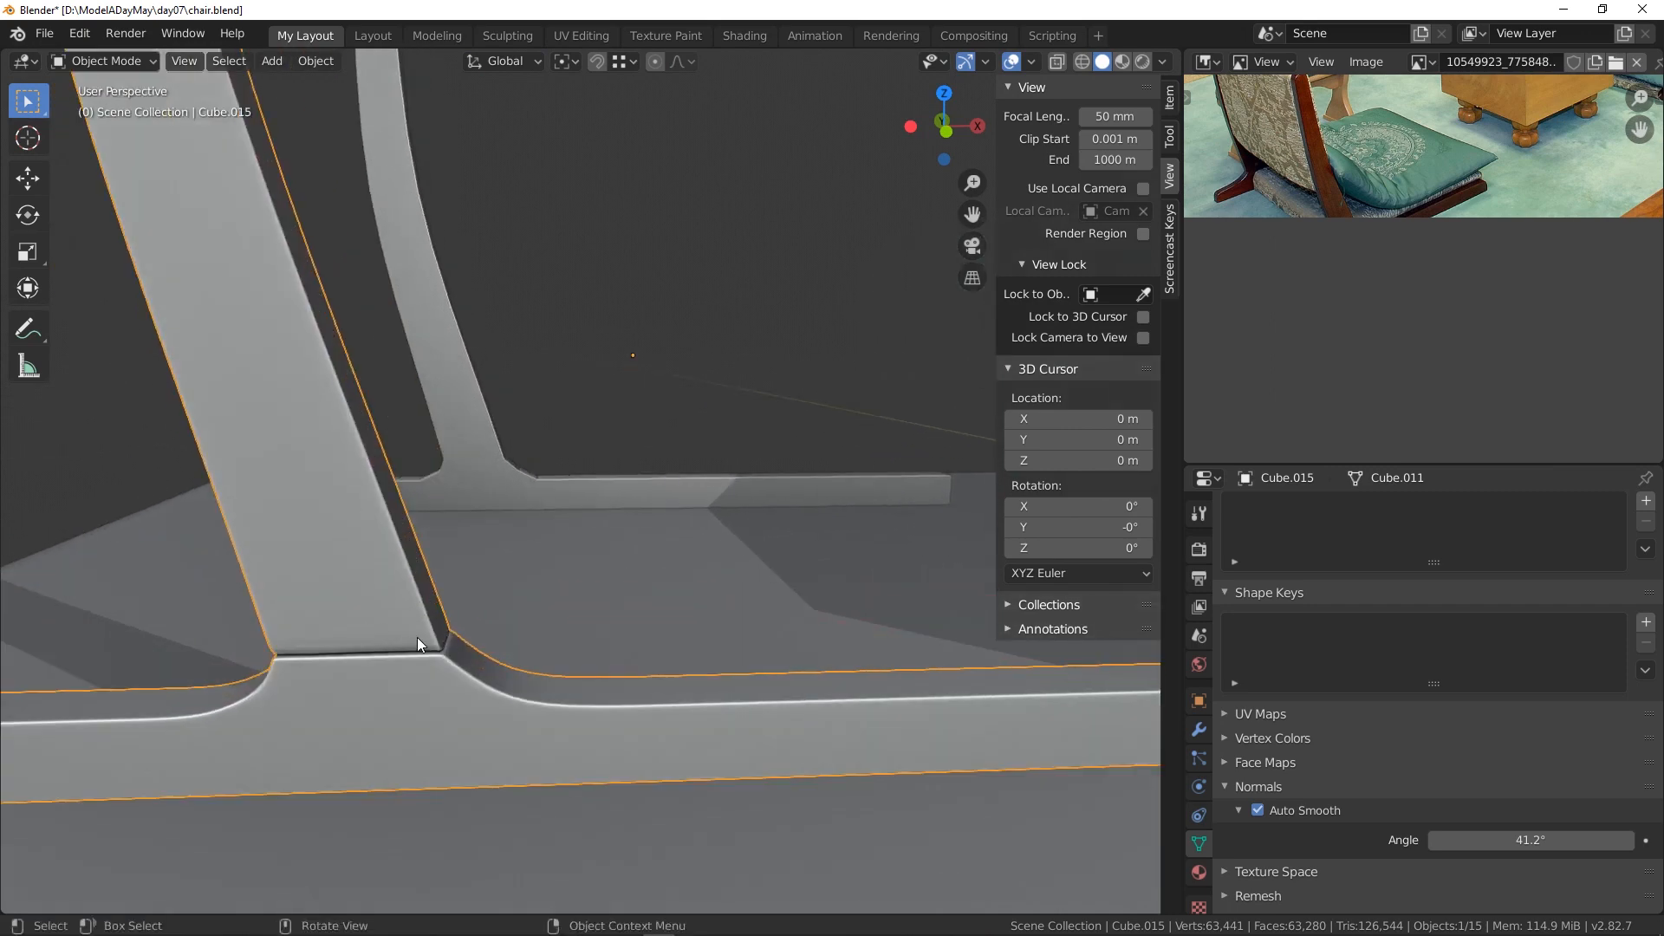
middle_click_drag(418, 637, 560, 611, "shift")
scroll(560, 611, "down", 2)
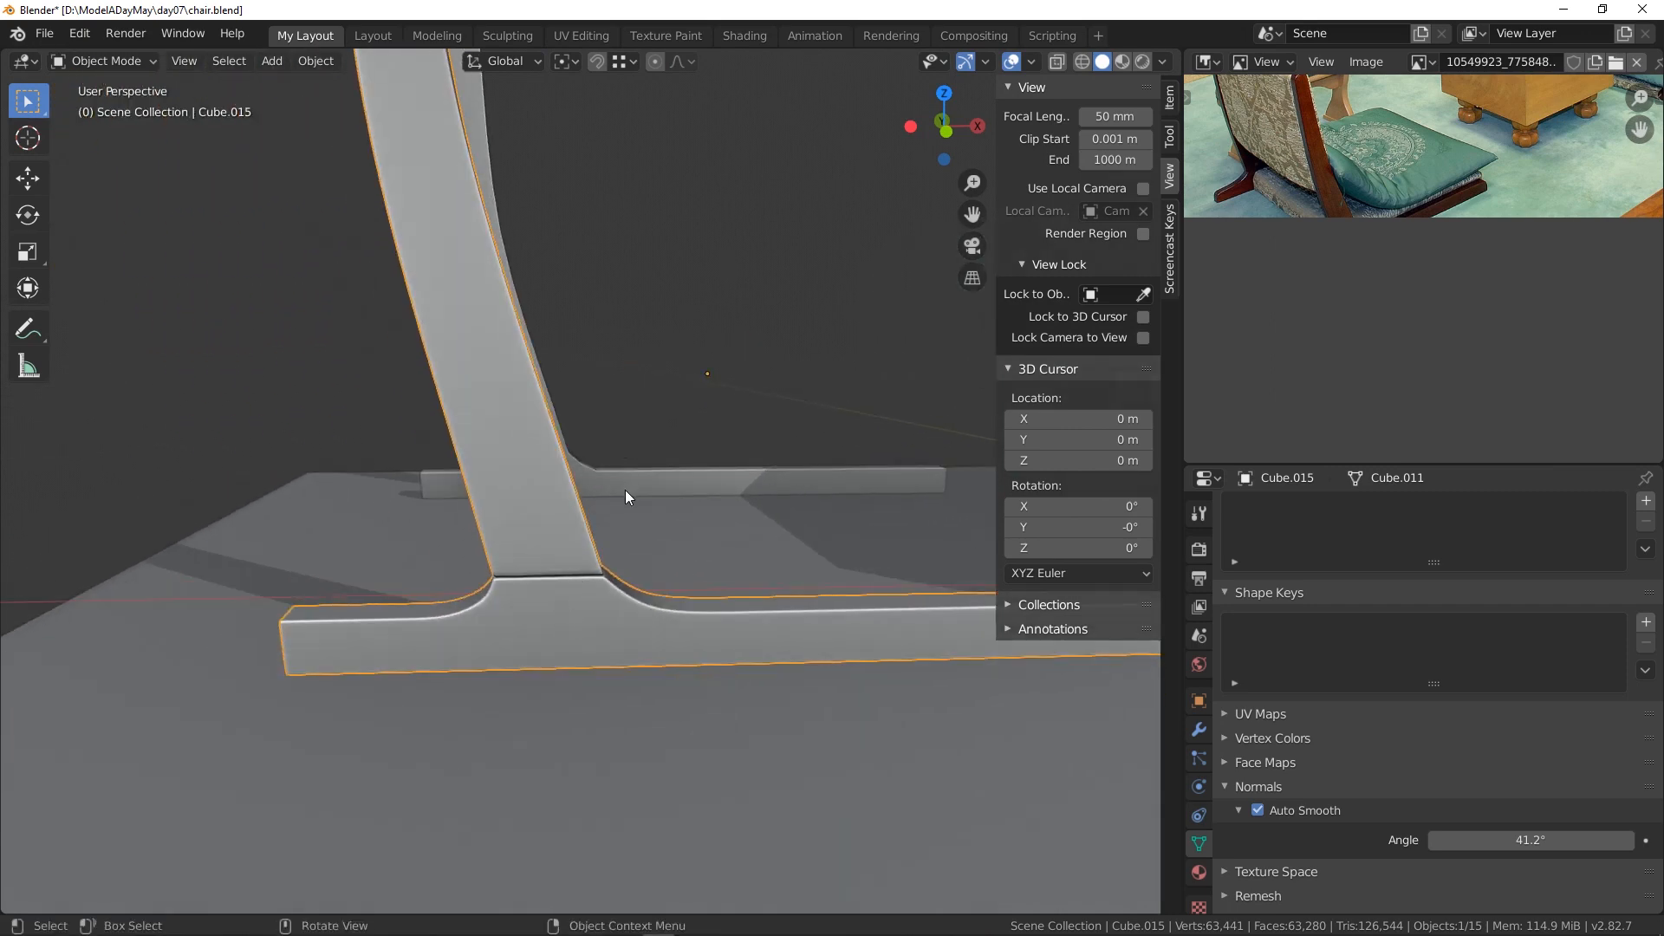
- Delete the split side frame and select the simpler unsplit frame behind it
key("x")
left_click(548, 568)
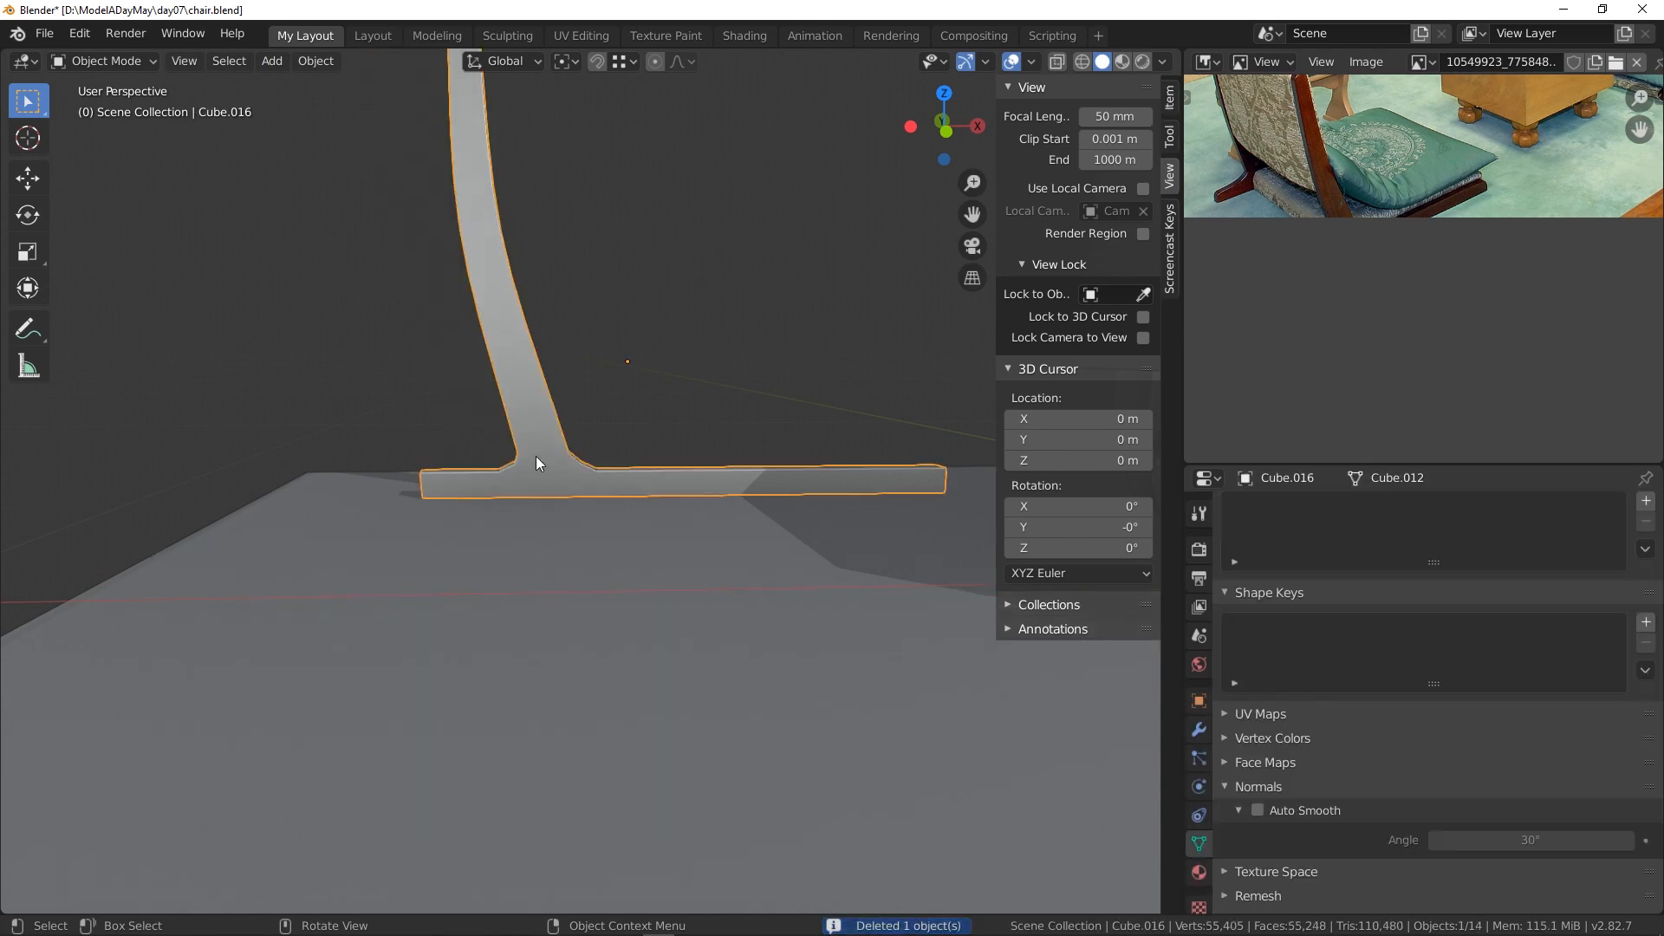
key("Delete")
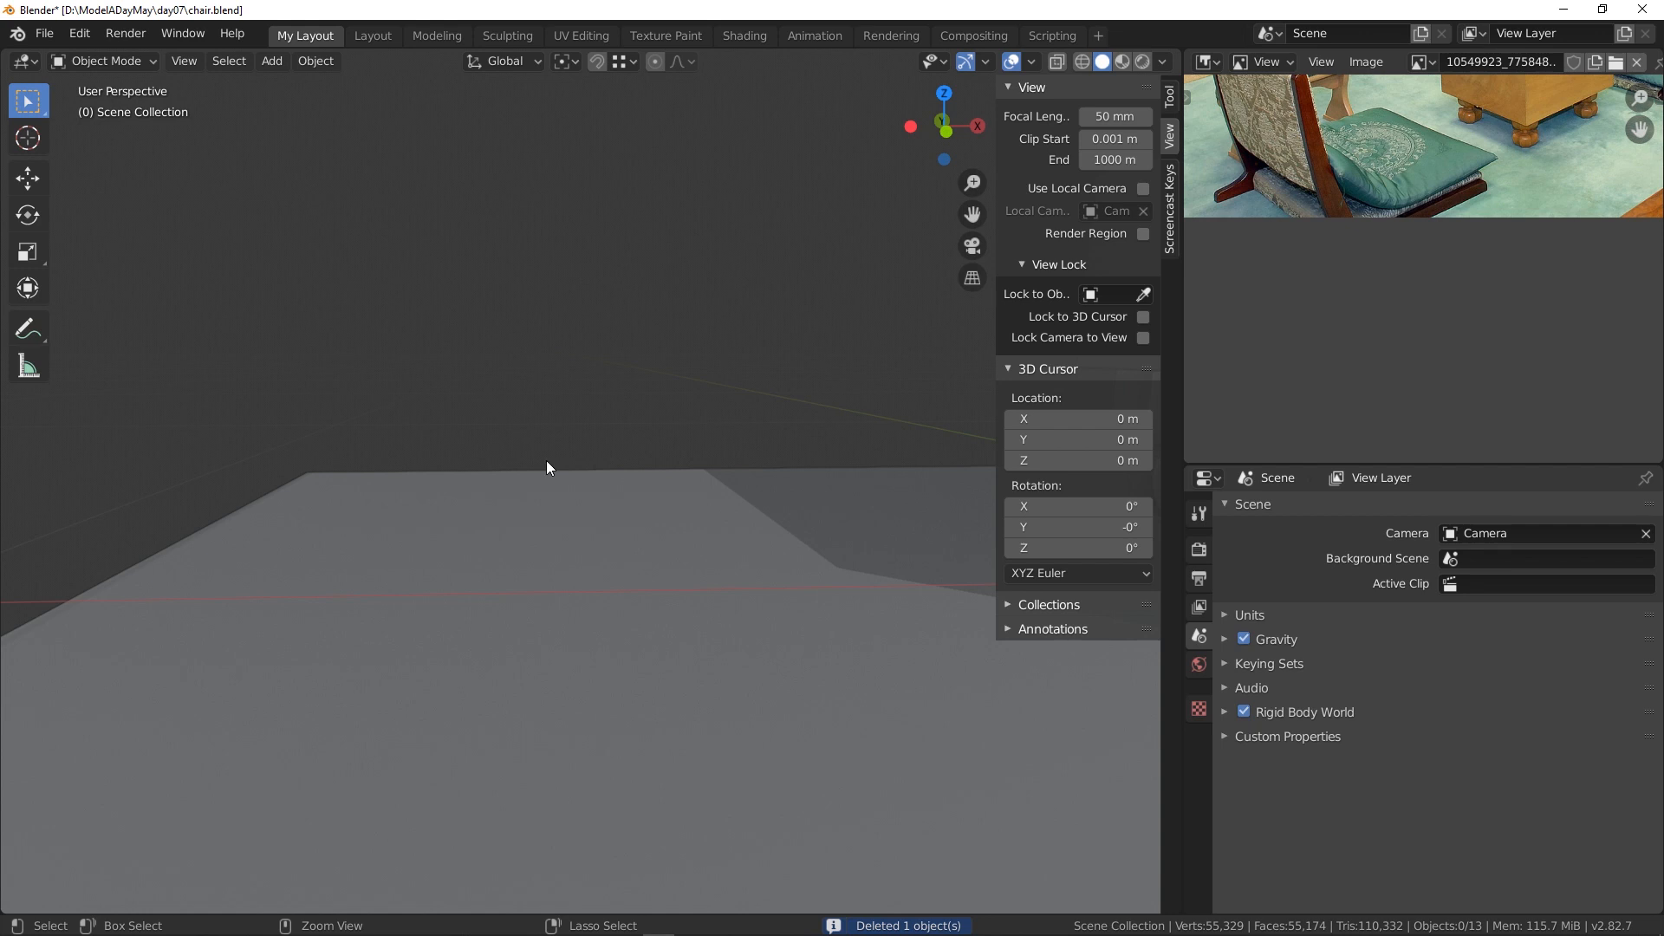
key("ctrl+z")
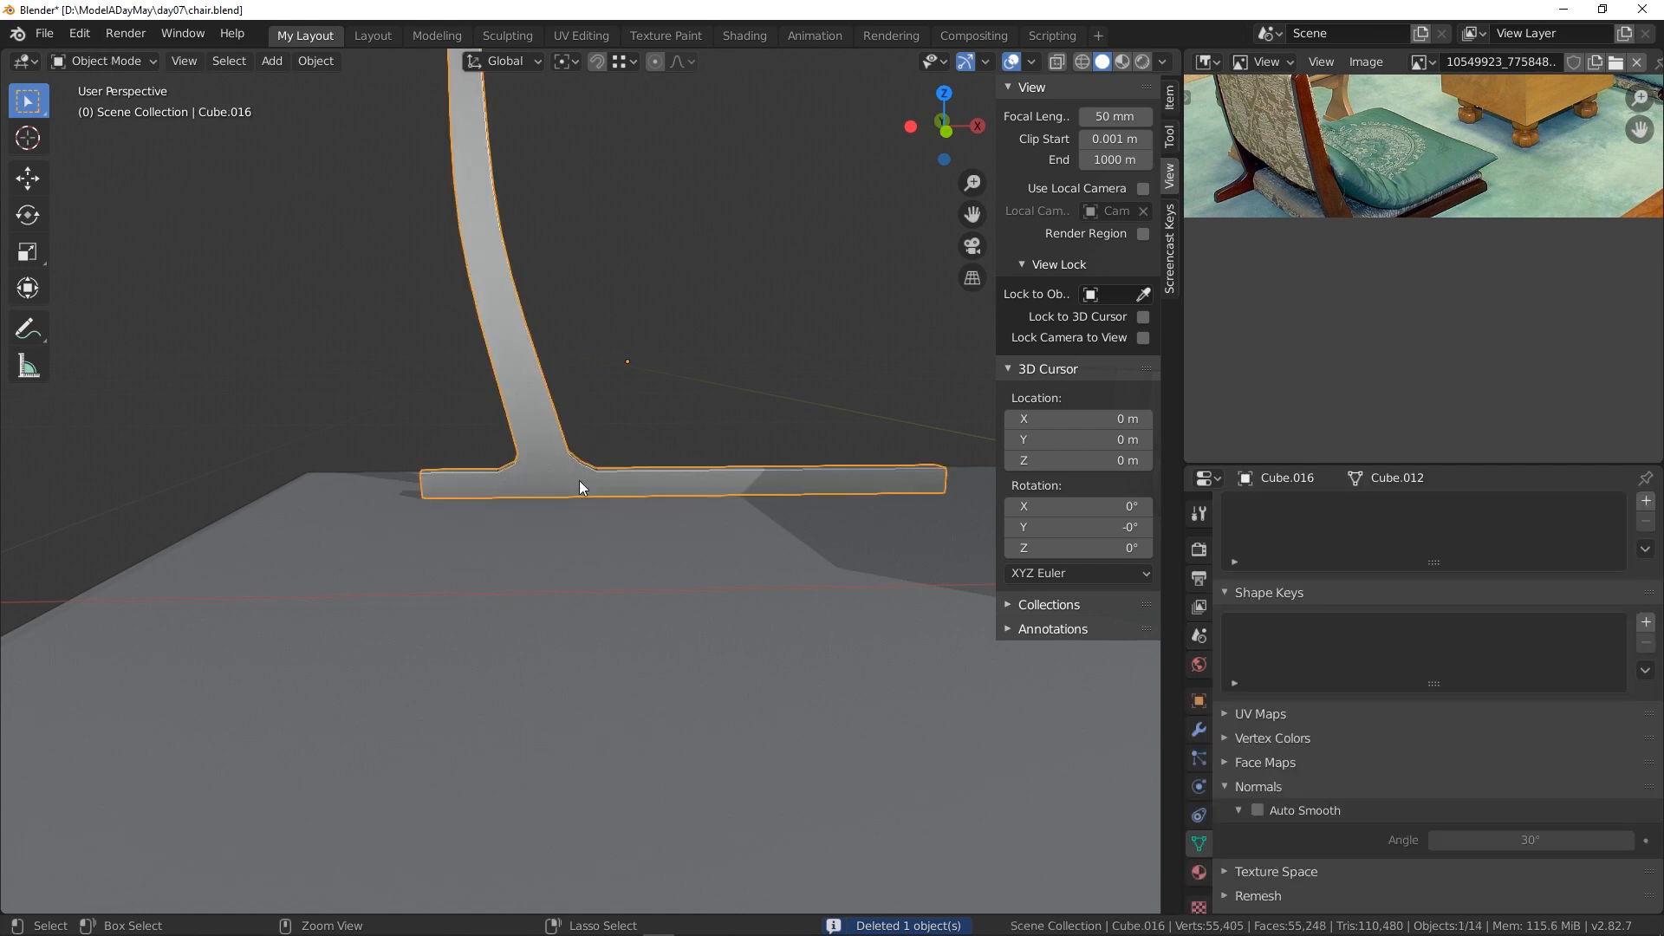
key("alt+a")
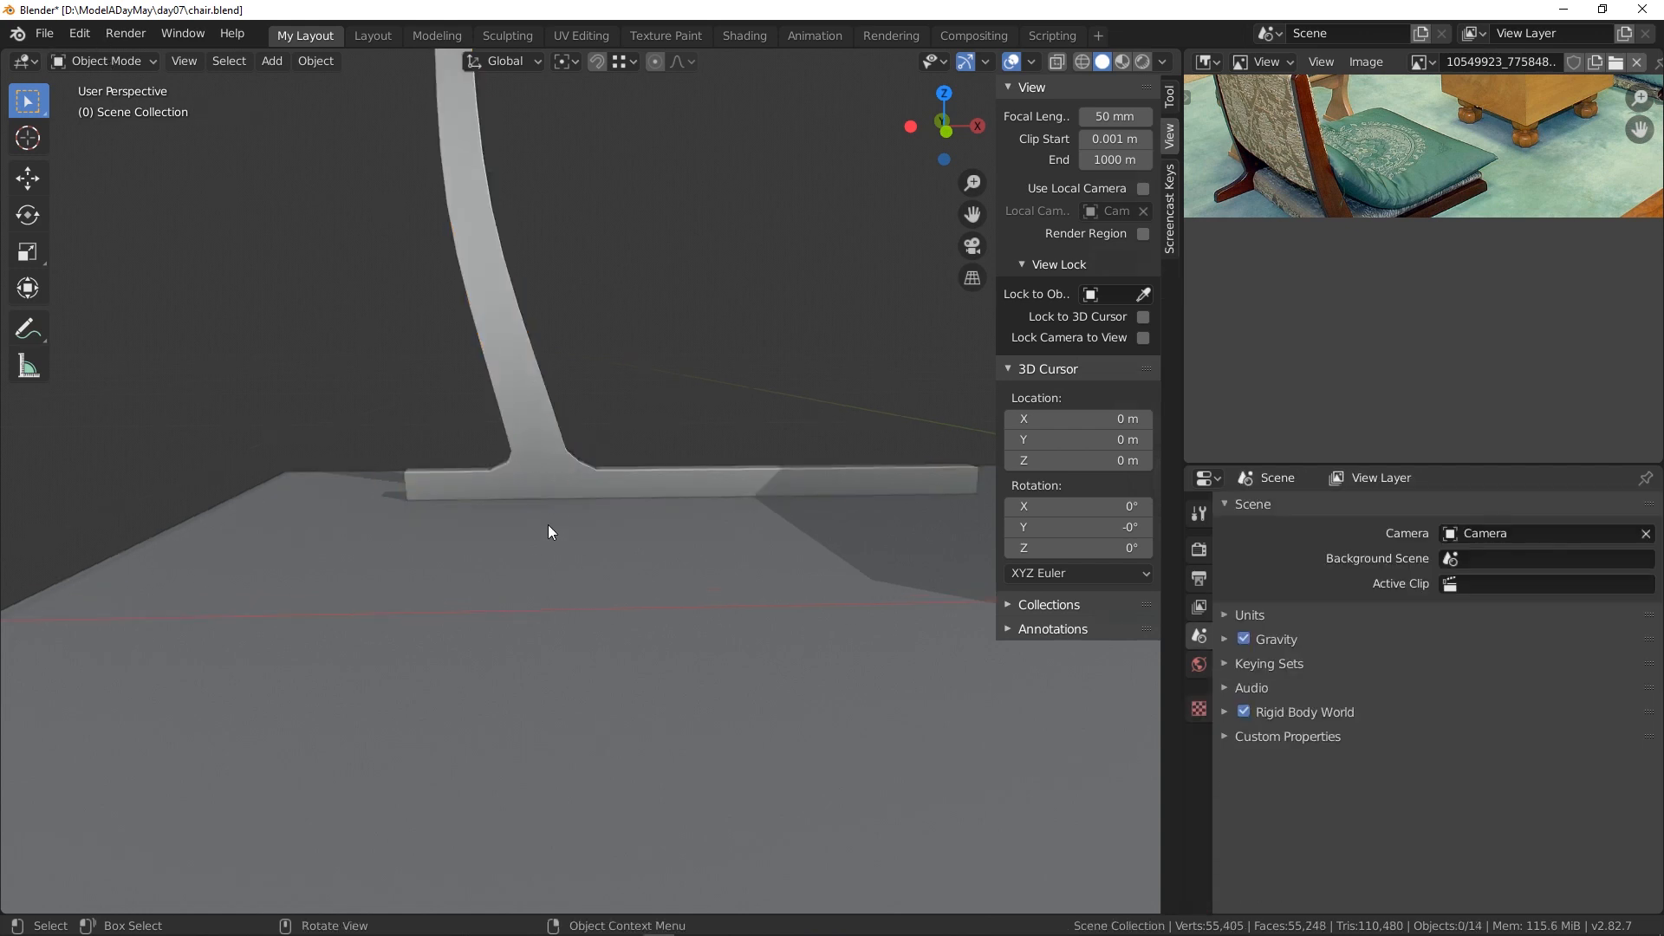
- Isolate the remaining side frame in local view and enter Edit Mode on it
middle_click_drag(548, 524, 613, 520)
left_click(648, 346)
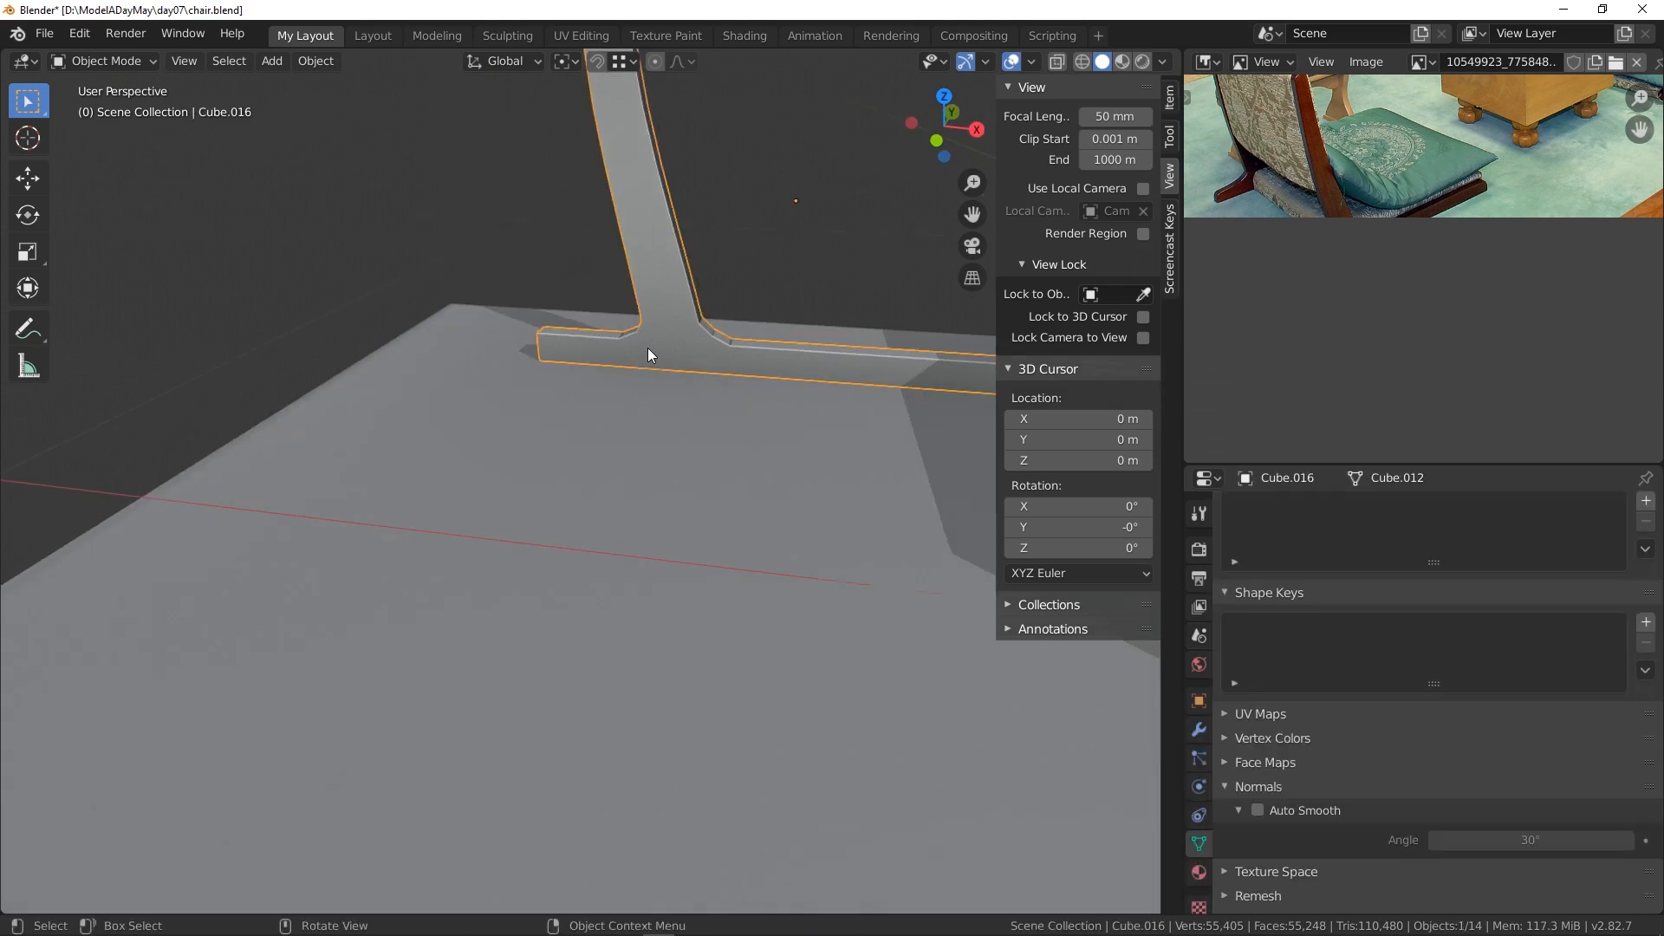
key("KP_Divide")
middle_click_drag(463, 604, 624, 546)
left_click(127, 62)
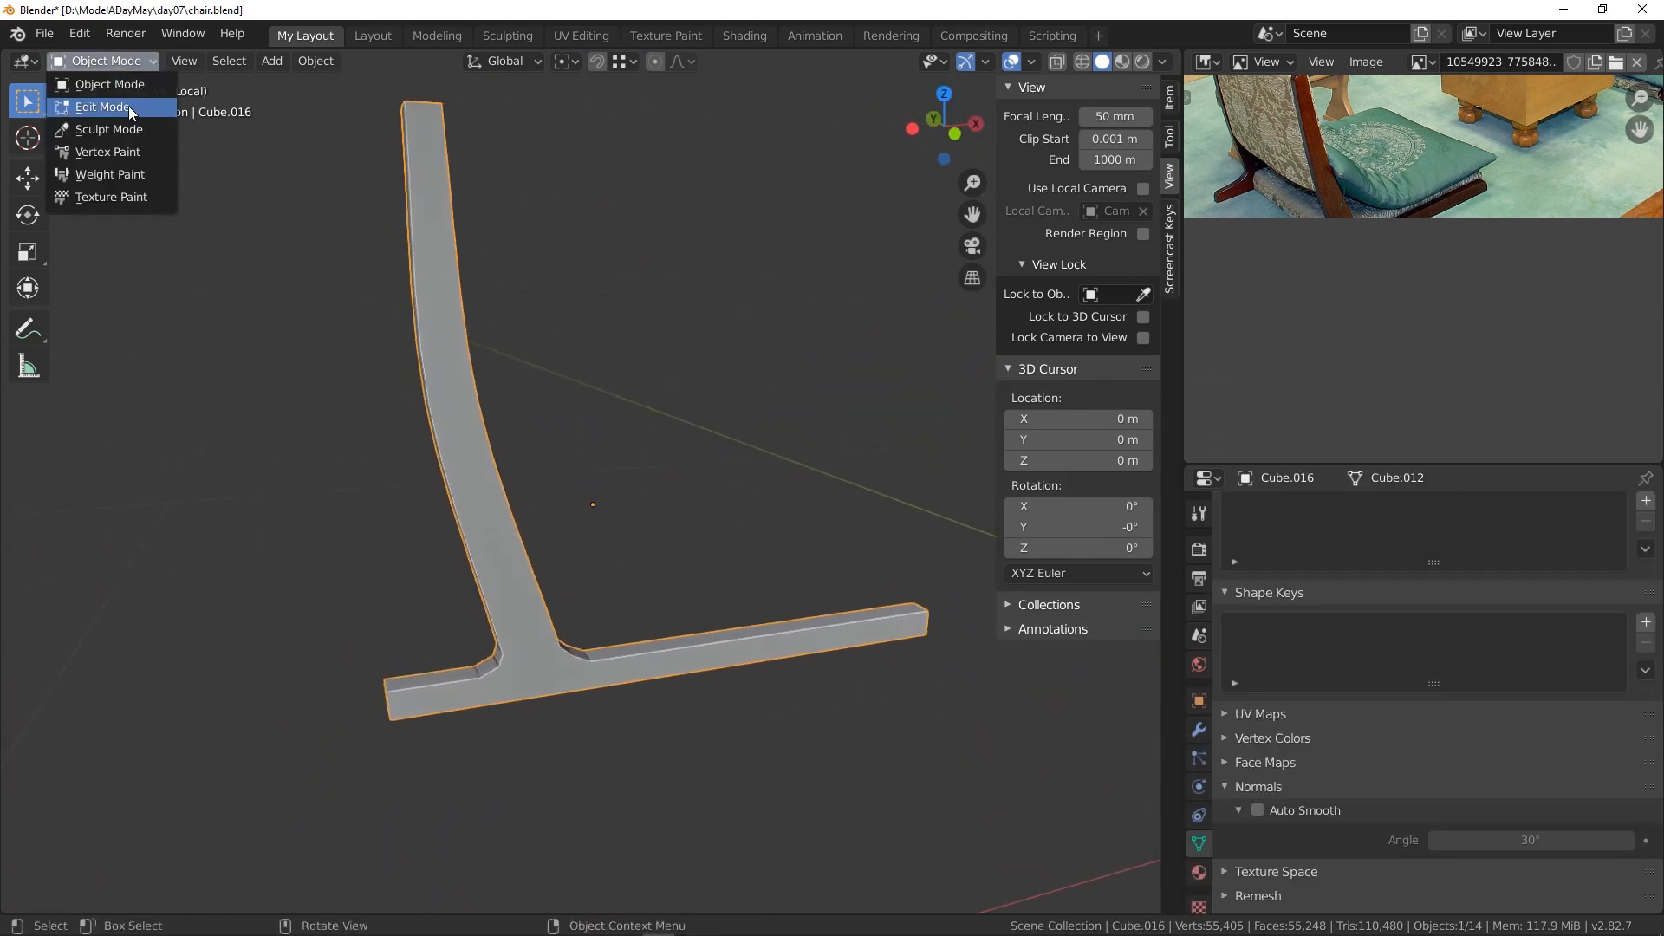
left_click(87, 100)
- Bevel the upper edge at the tip of the runner's long arm with 4 segments, about 0.015 m wide
middle_click_drag(881, 543, 543, 589)
left_click(557, 668)
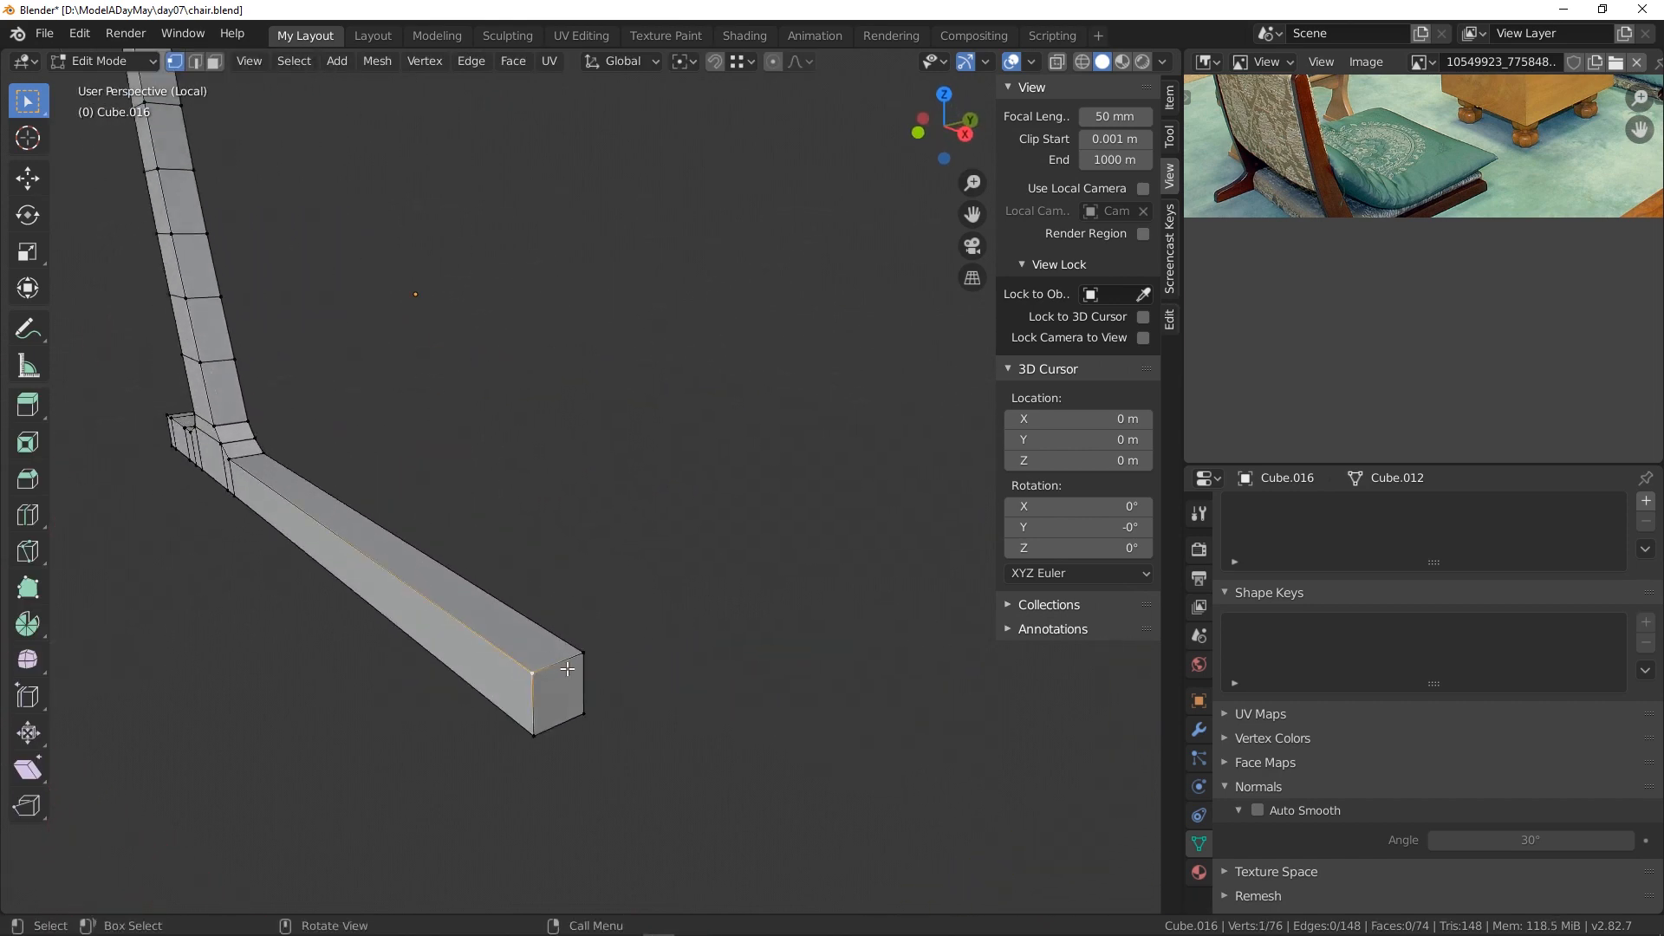
left_click(202, 64)
key("ctrl+b")
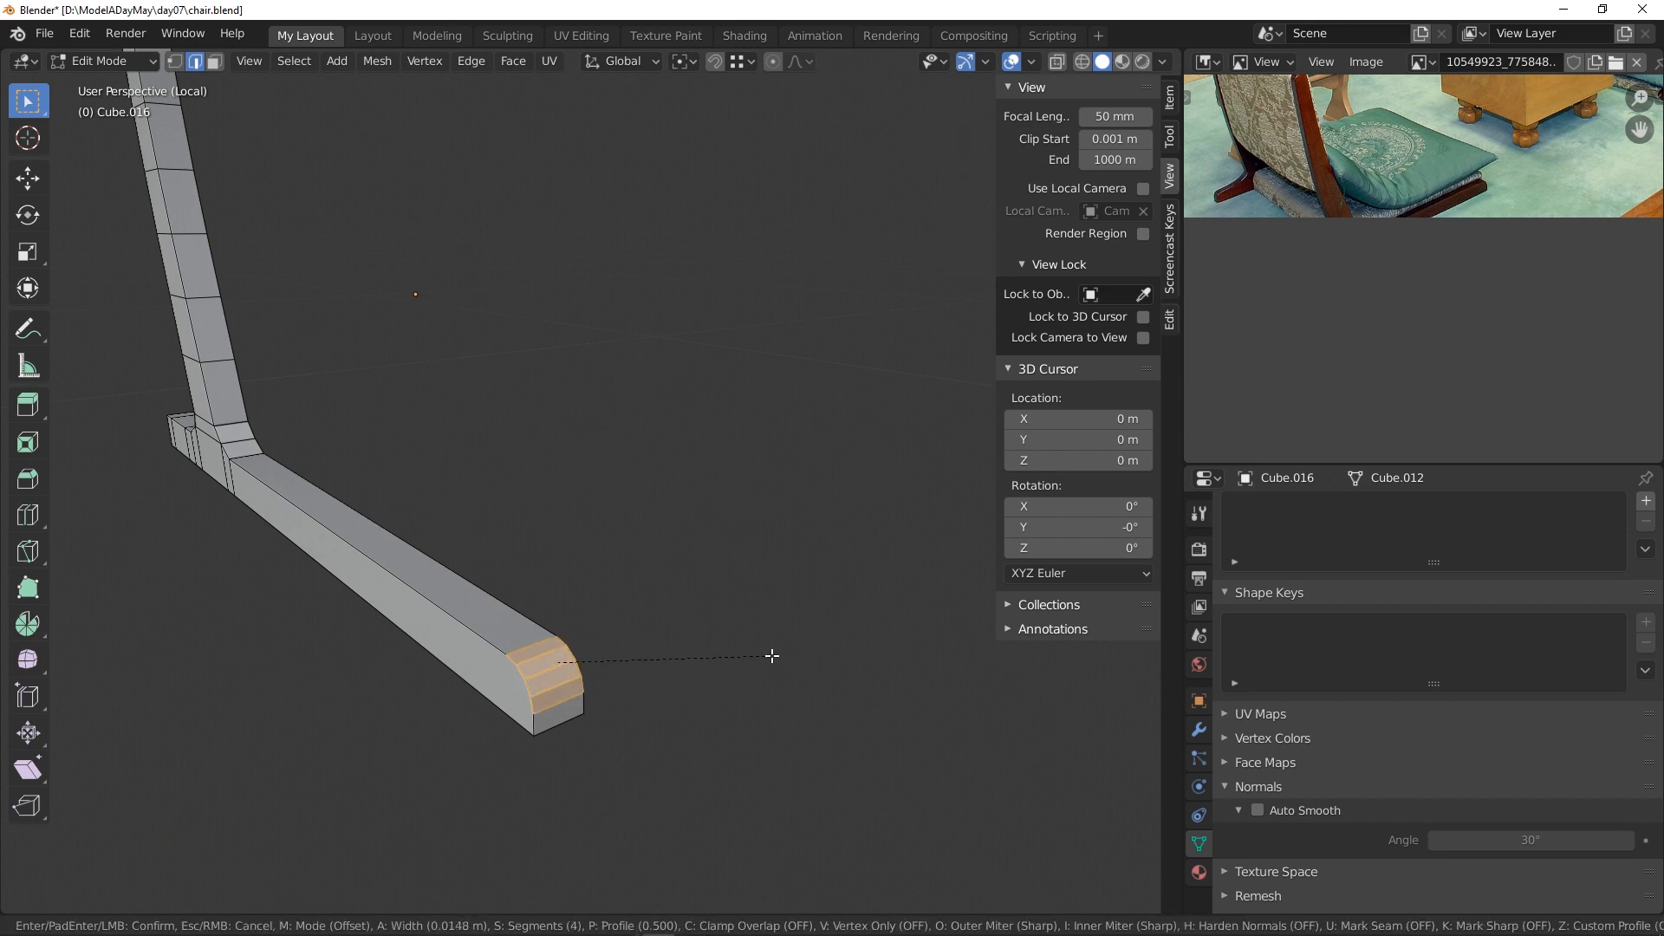
left_click(766, 659)
- Slide the edge loop near the end of the runner's short arm toward the upright
middle_click_drag(762, 661, 665, 665)
left_click(450, 659)
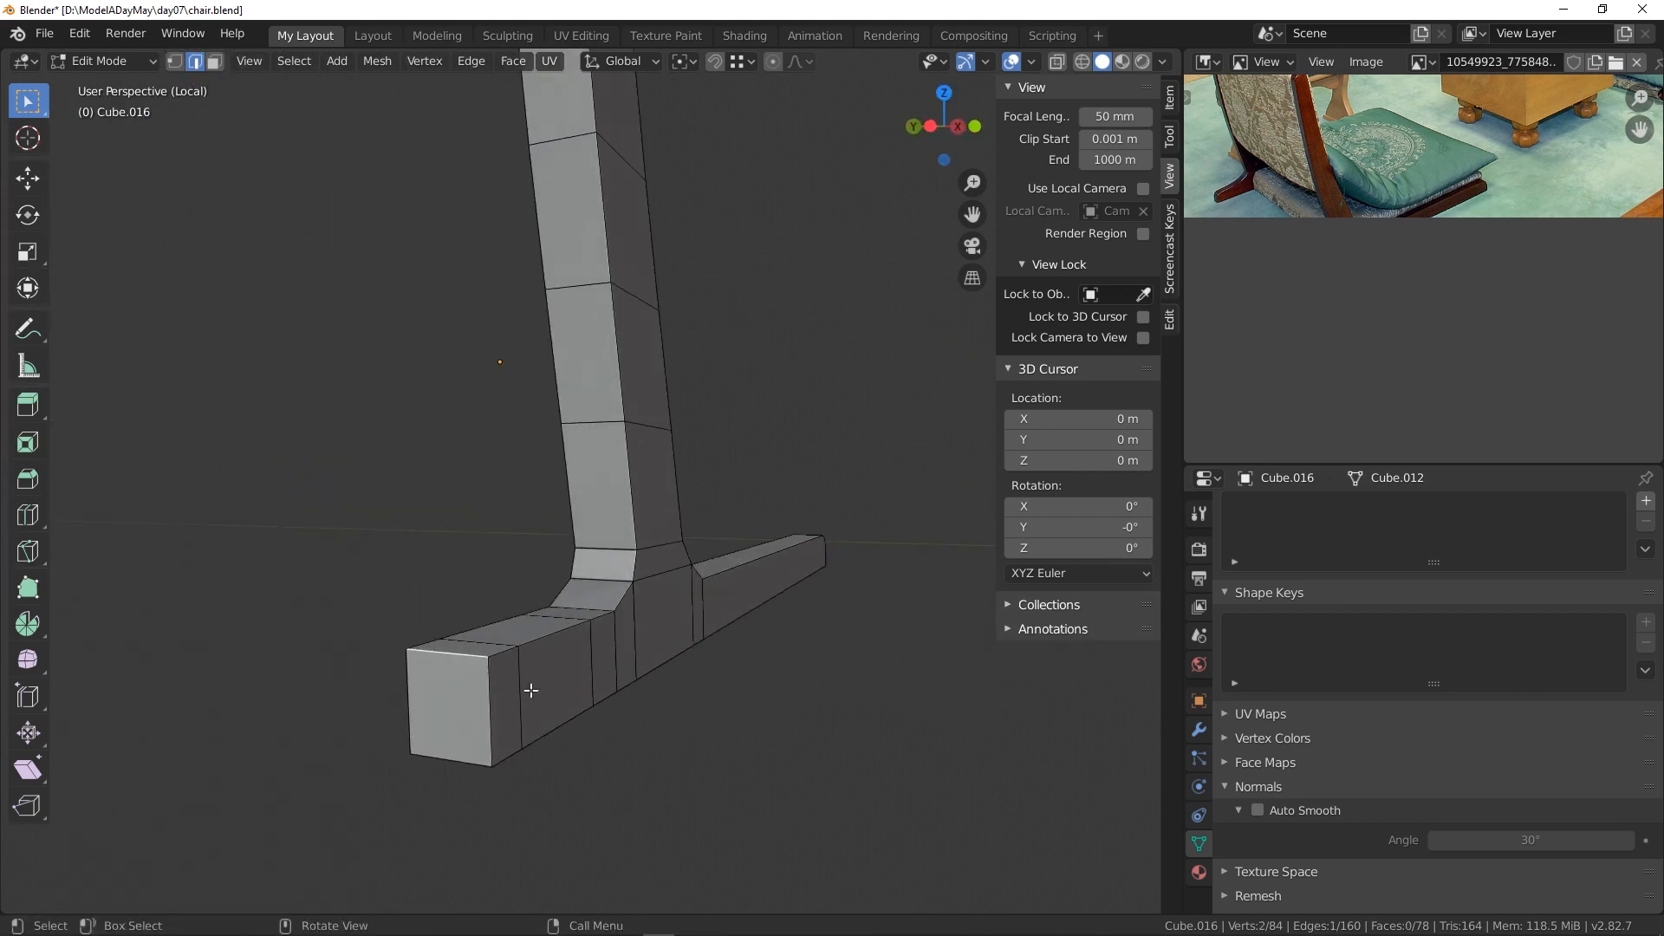
middle_click_drag(559, 693, 447, 669)
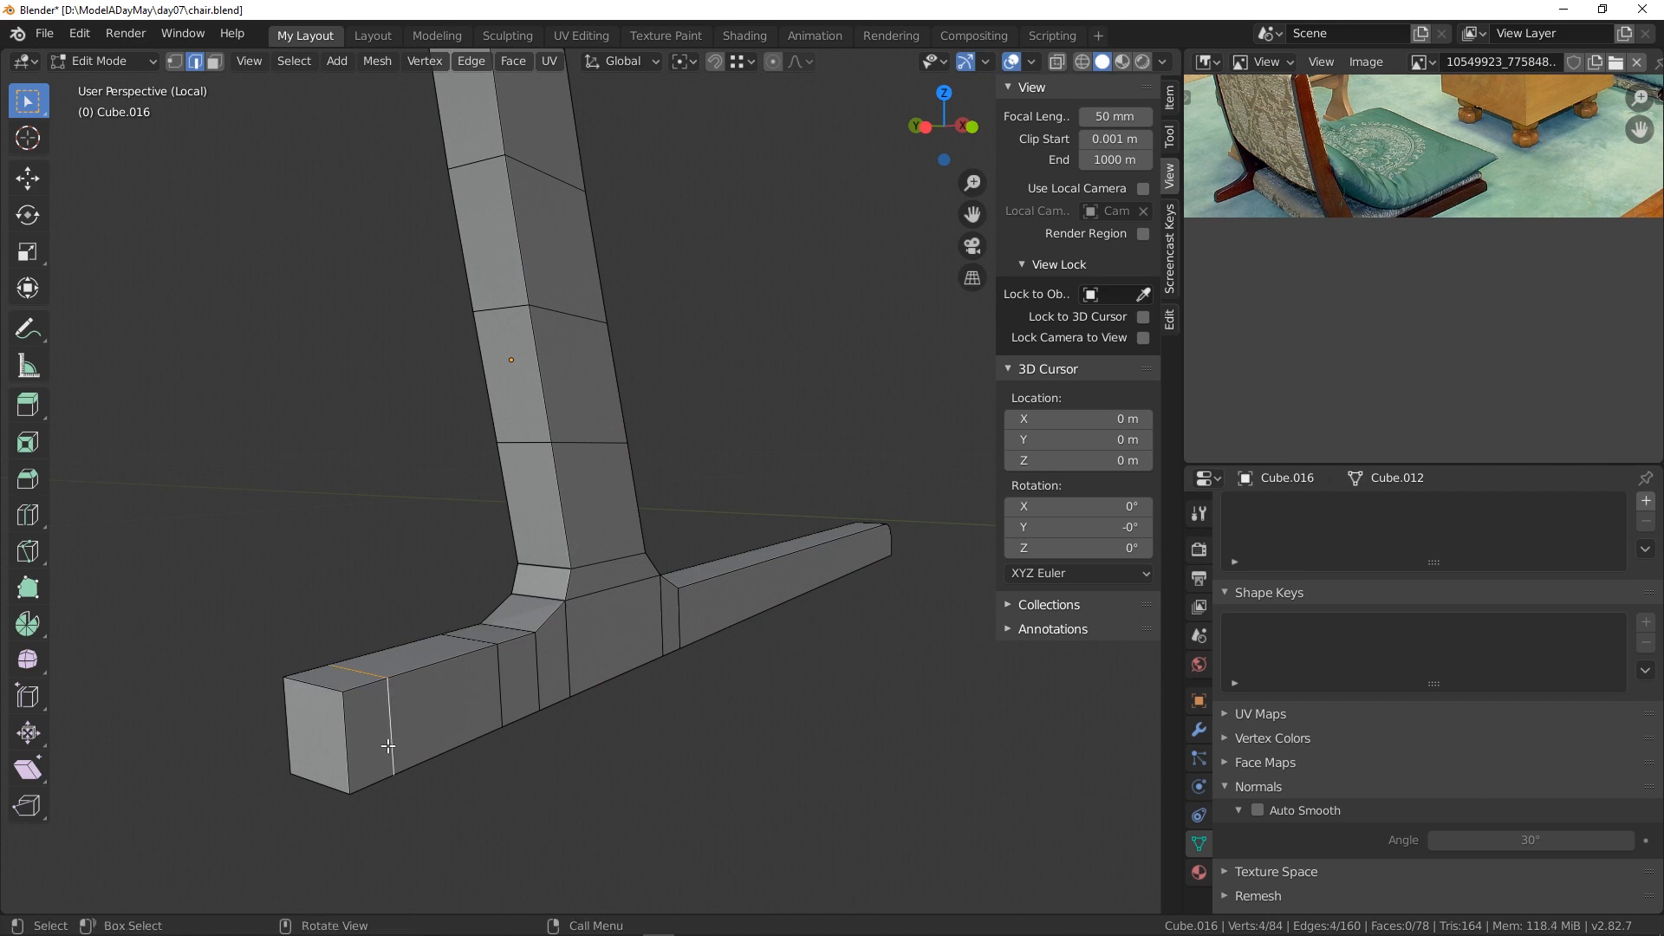
key("g")
key("g")
left_click(448, 730)
- Bring up the Screencast Keys settings and bevel the upper edge at the short arm's tip with 4 segments, about 0.0155 m wide
left_click(312, 693)
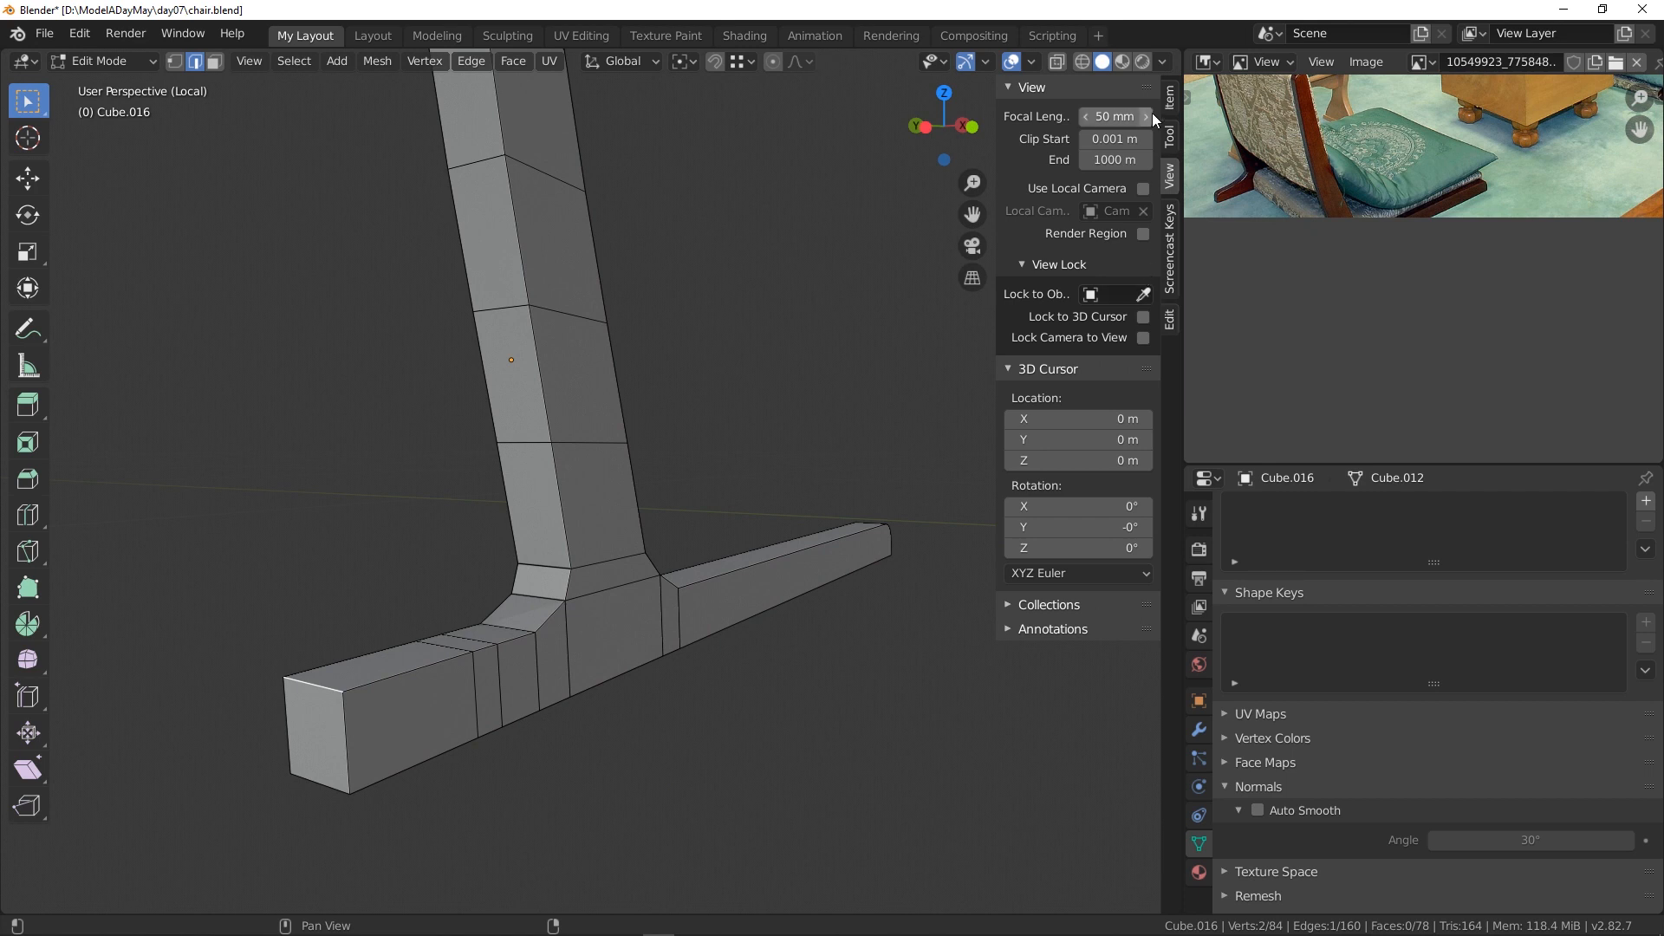
left_click(1170, 251)
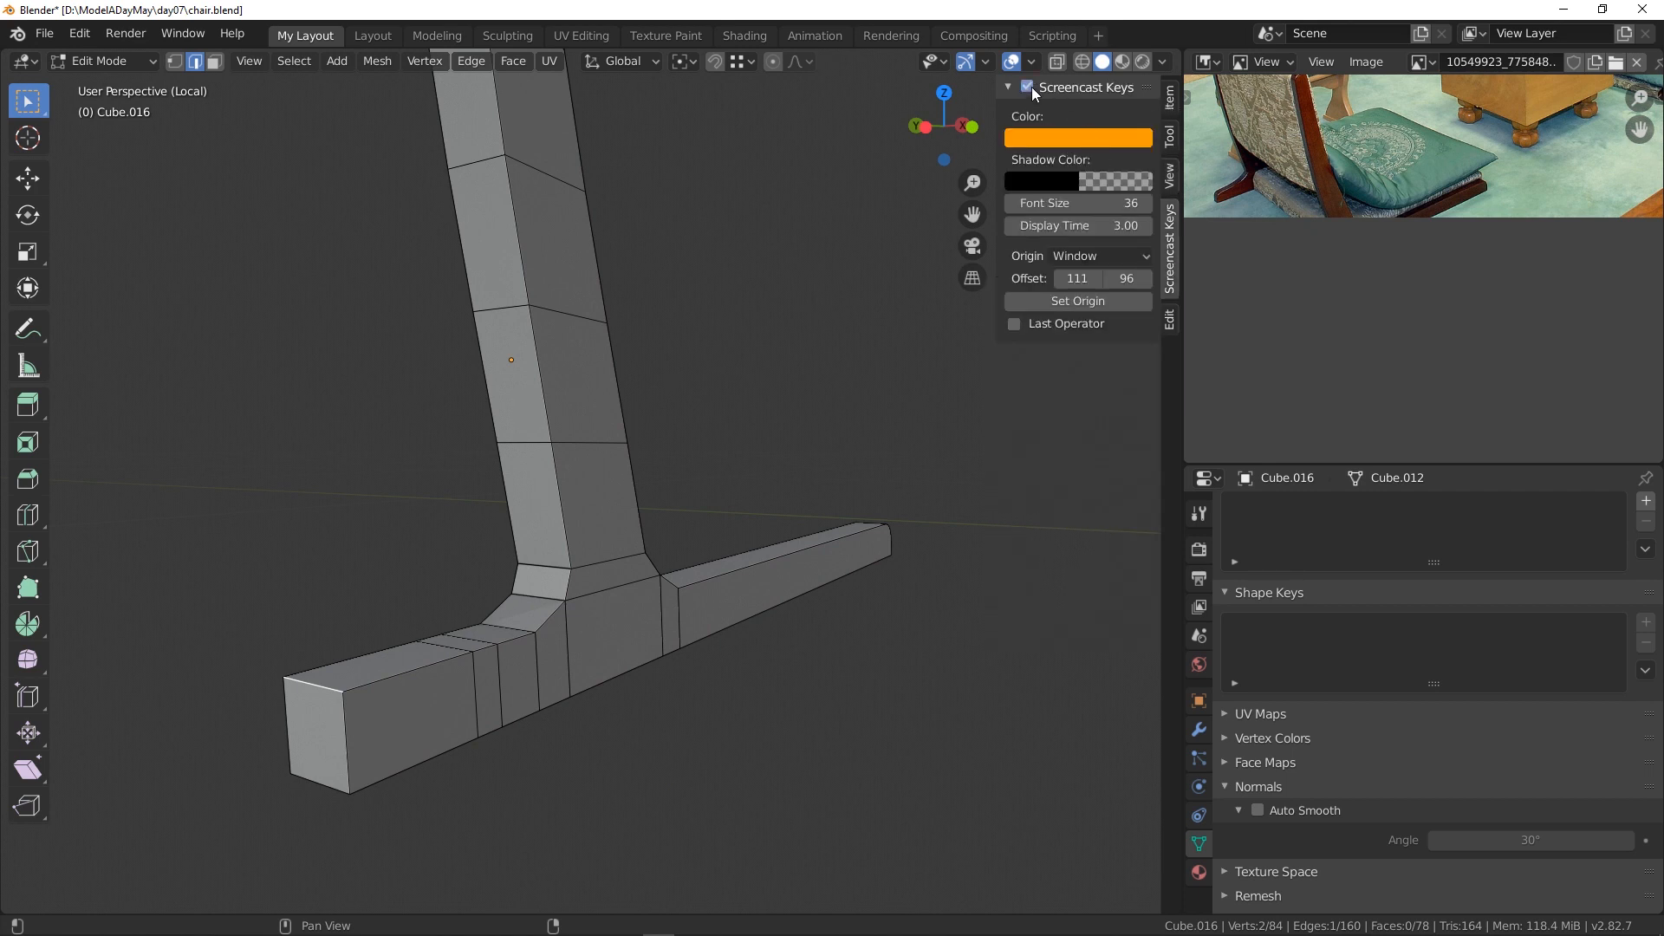
key("ctrl+b")
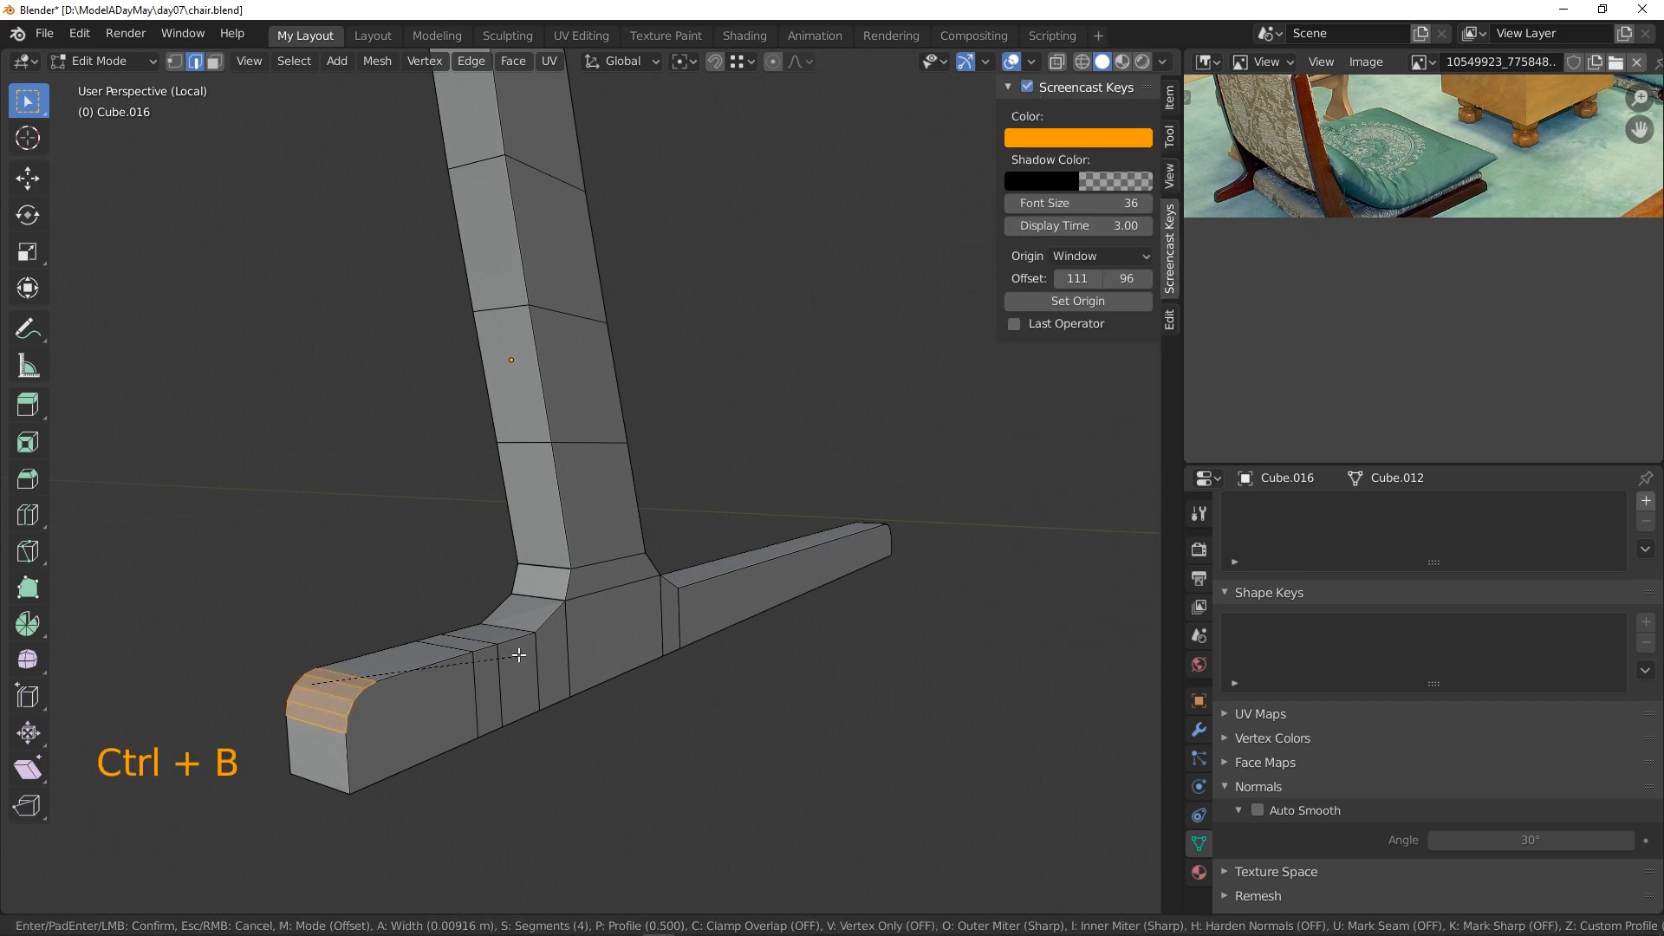
scroll(520, 650, "up", 3)
left_click(543, 634)
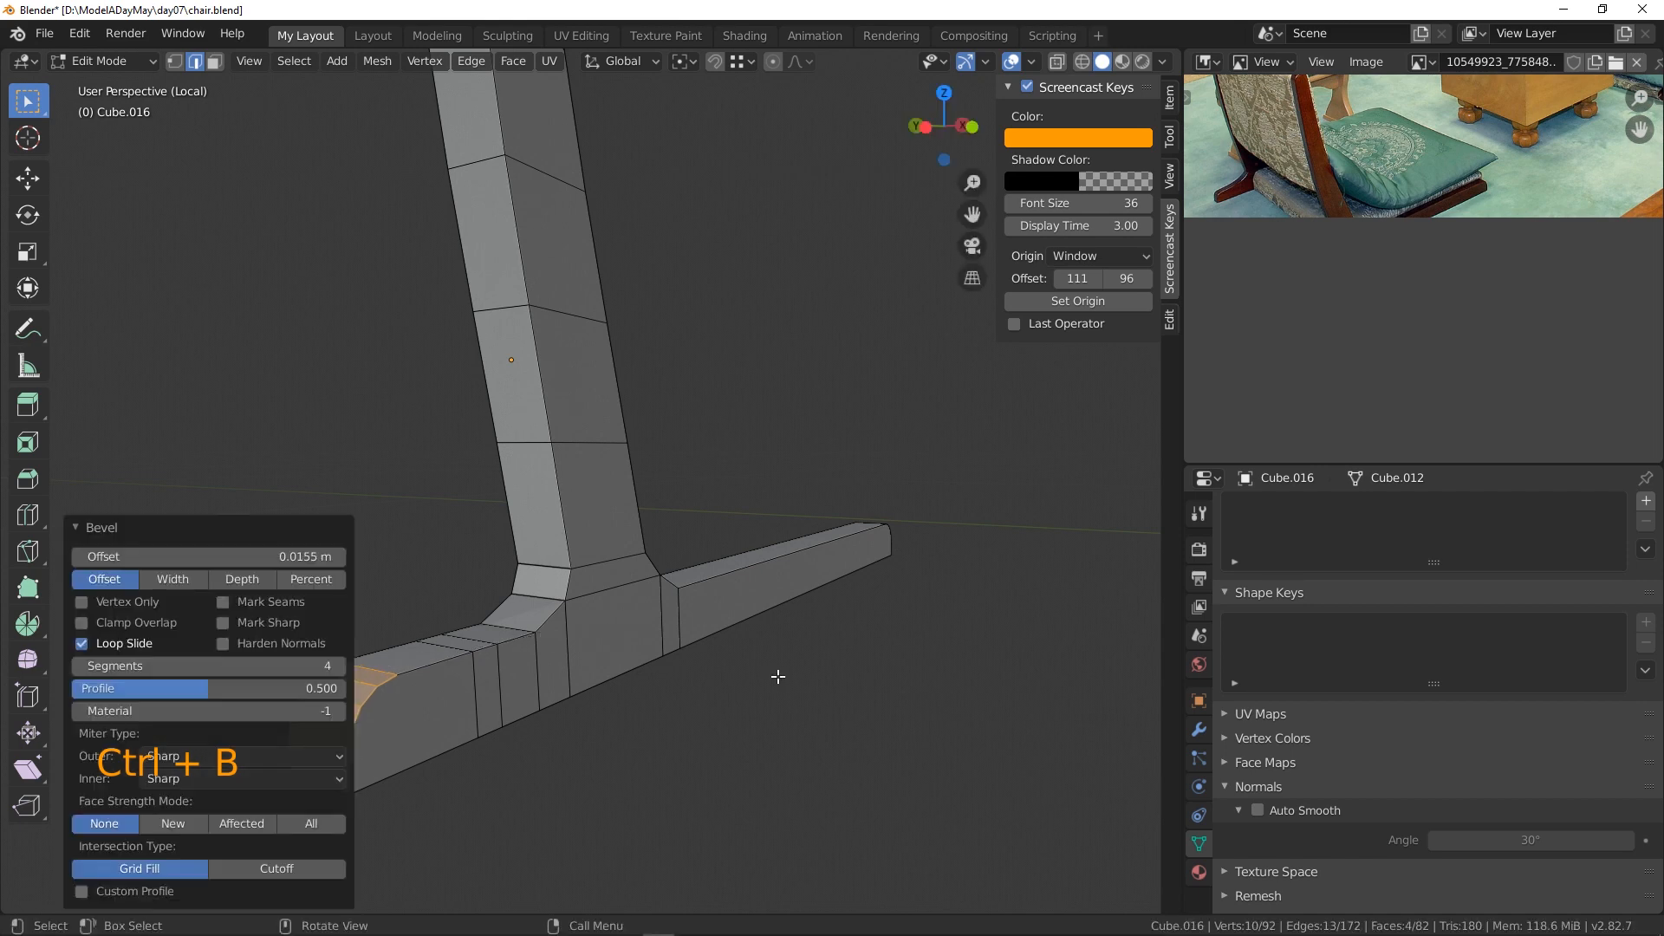
- Bevel the two opposite edges at the upright's top end with 4 segments, about 0.011 m wide
middle_click_drag(778, 672, 631, 649)
scroll(669, 688, "down", 3, "shift")
scroll(673, 684, "down", 3)
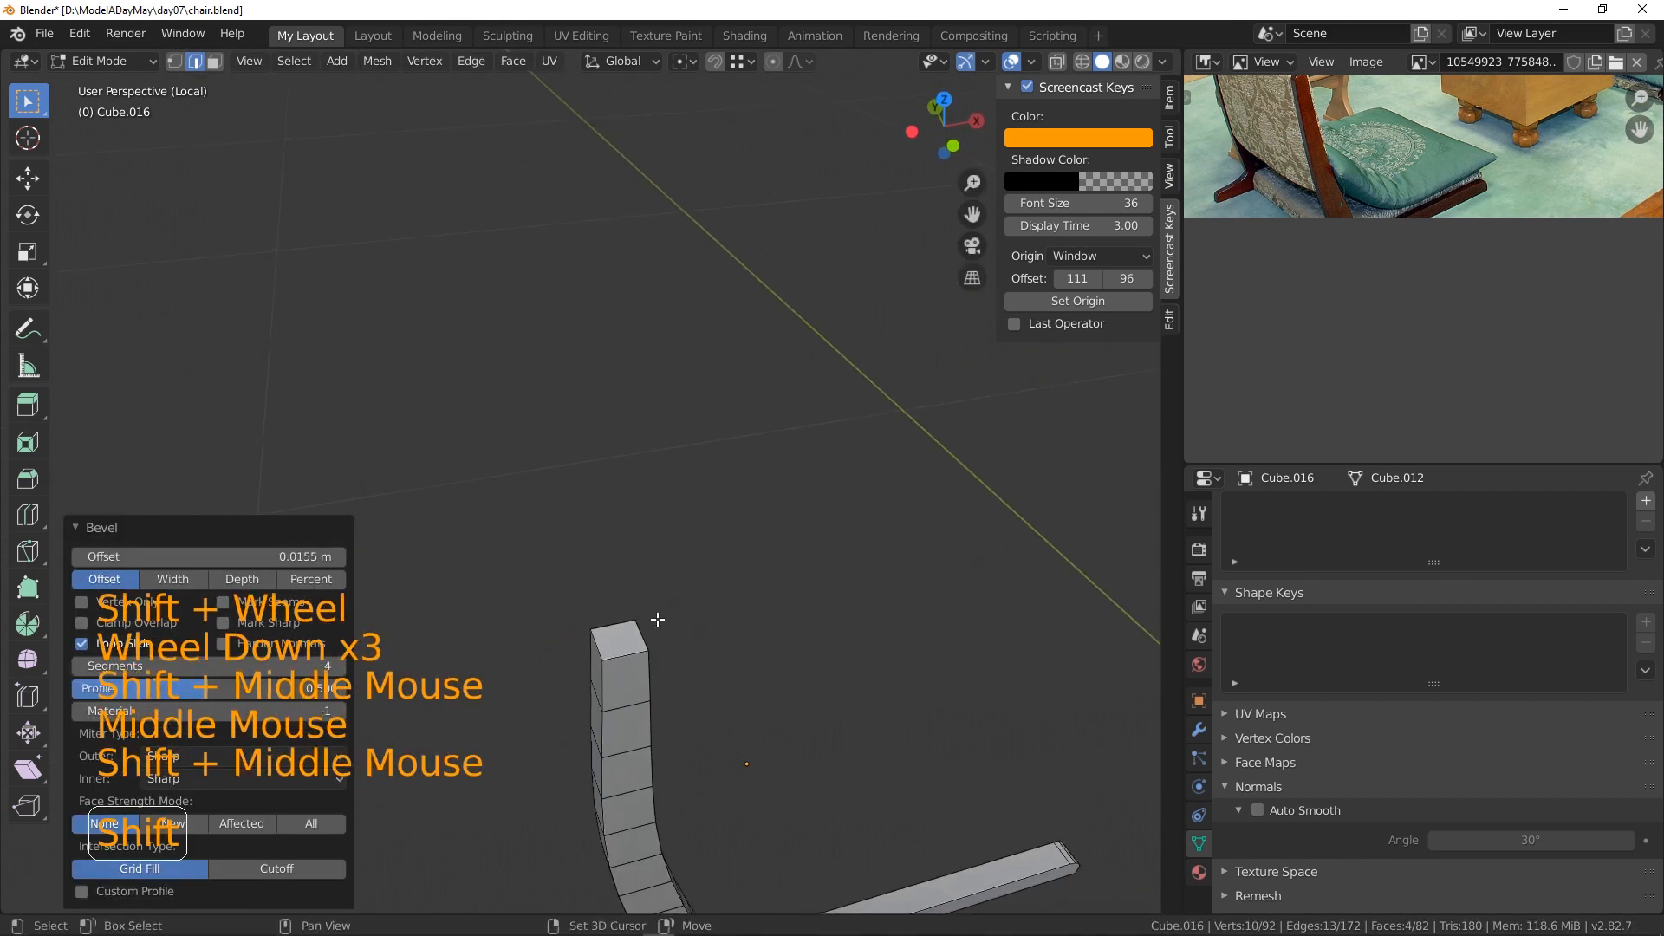
left_click(631, 648, "alt")
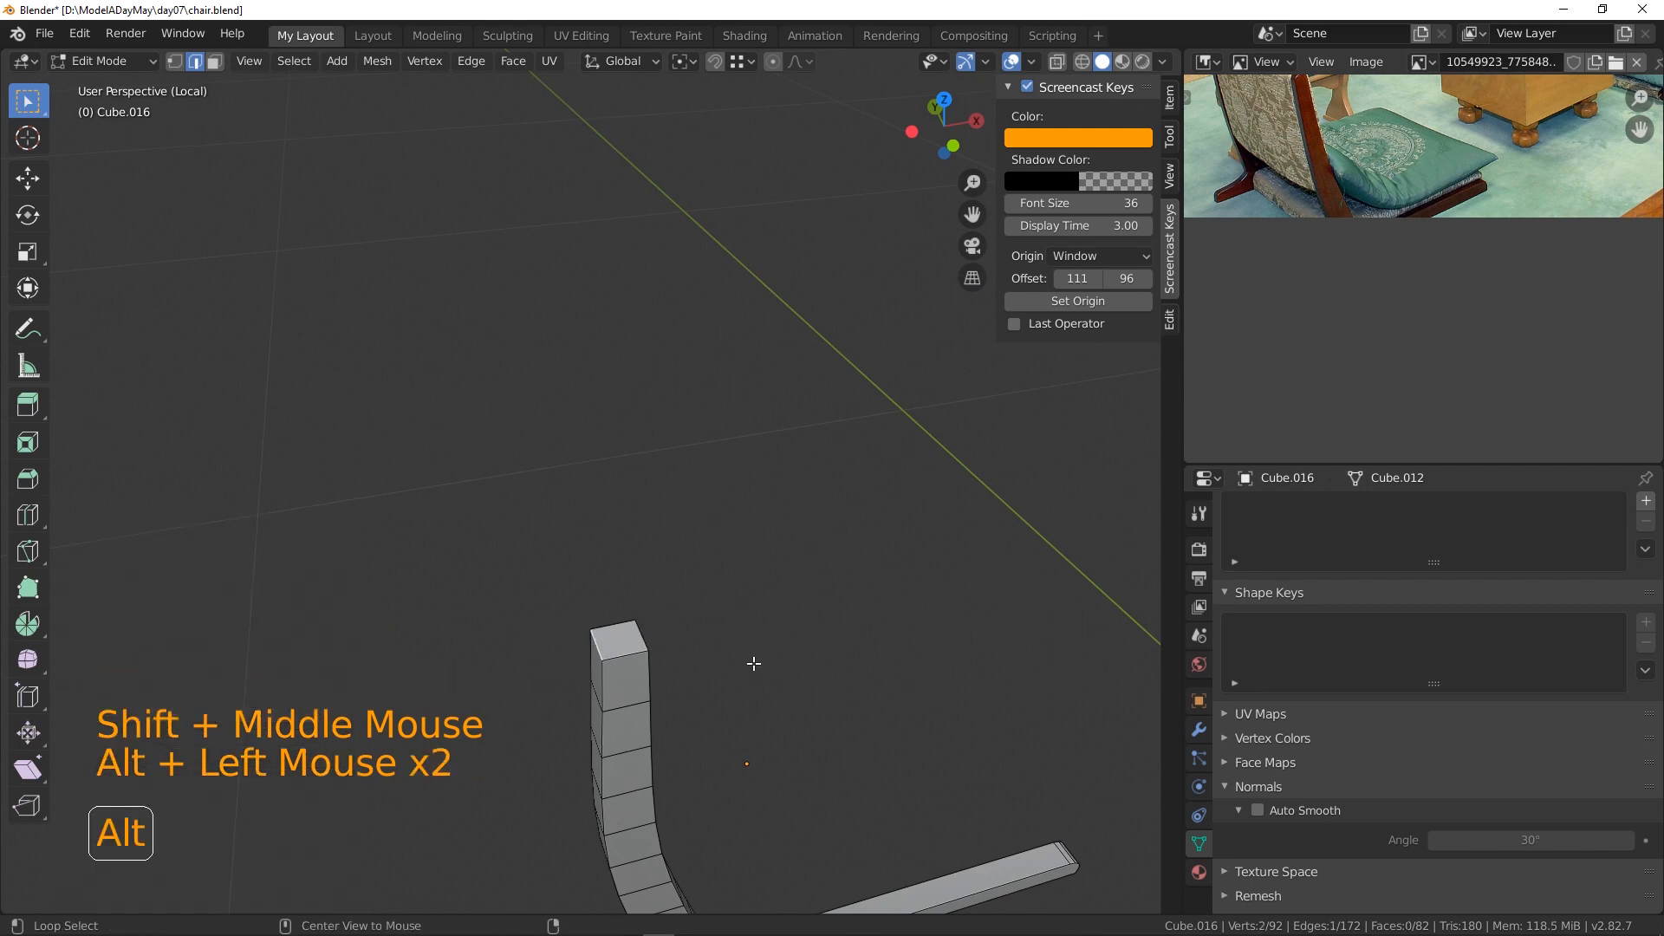
left_click(647, 636, "shift")
key("ctrl+b")
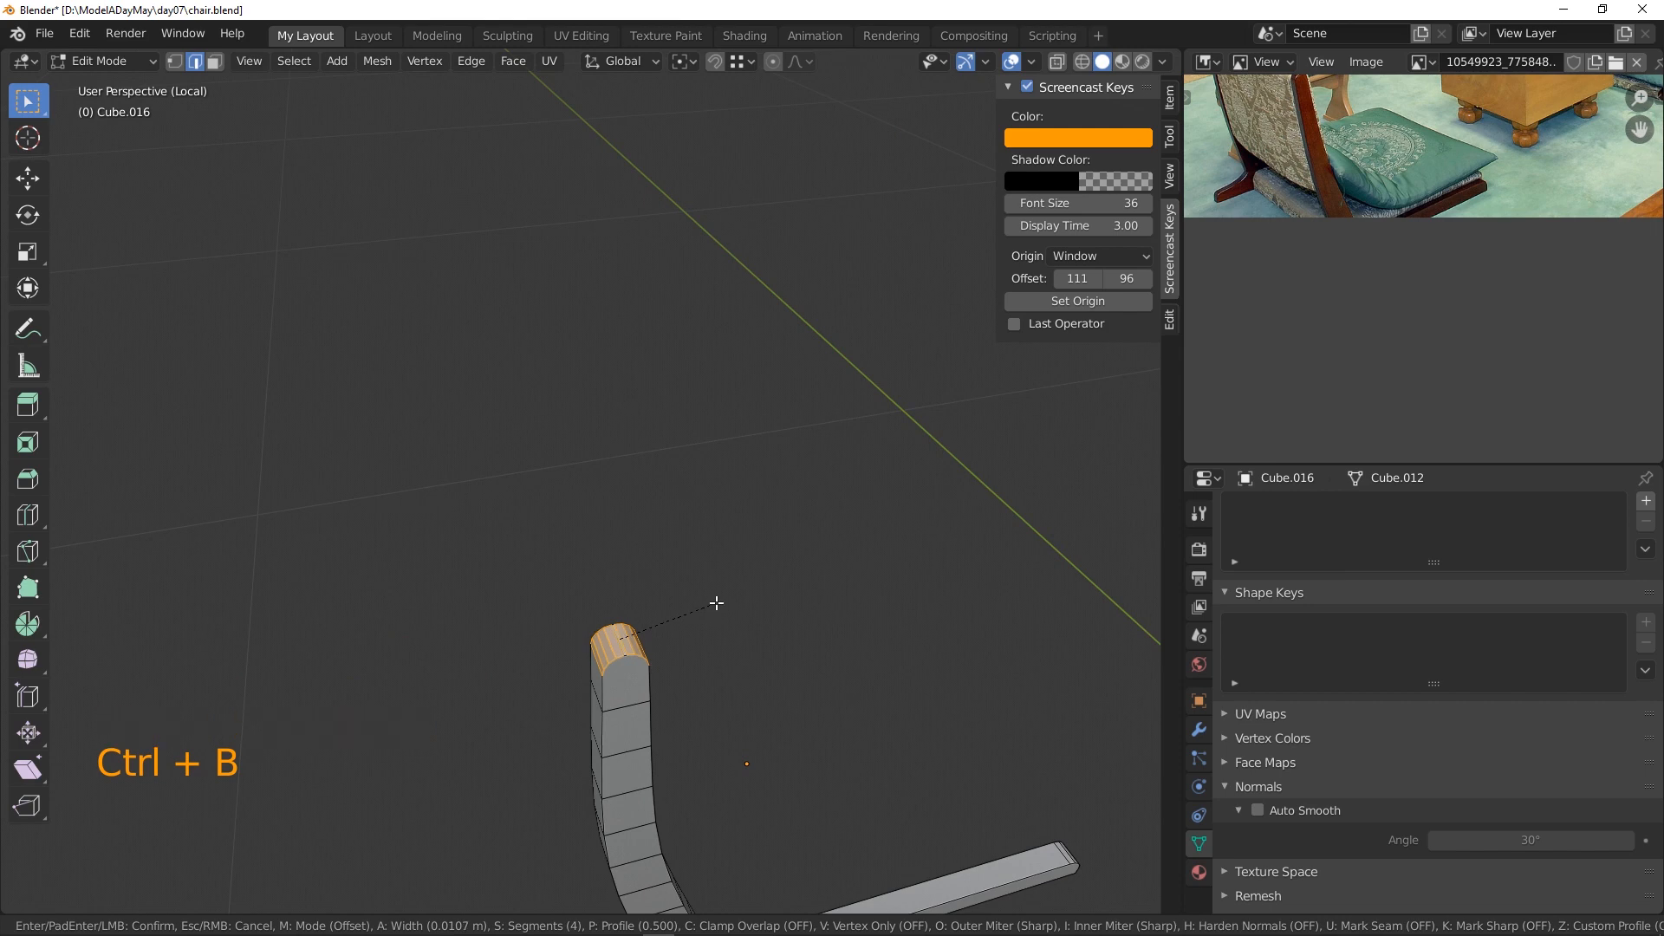
left_click(719, 611)
left_click(776, 720)
- Try sliding the outermost edge loop on the runner's short arm toward the rounded tip by a factor of about 0.679, and undo it
middle_click_drag(780, 728, 664, 653)
scroll(817, 762, "down", 2)
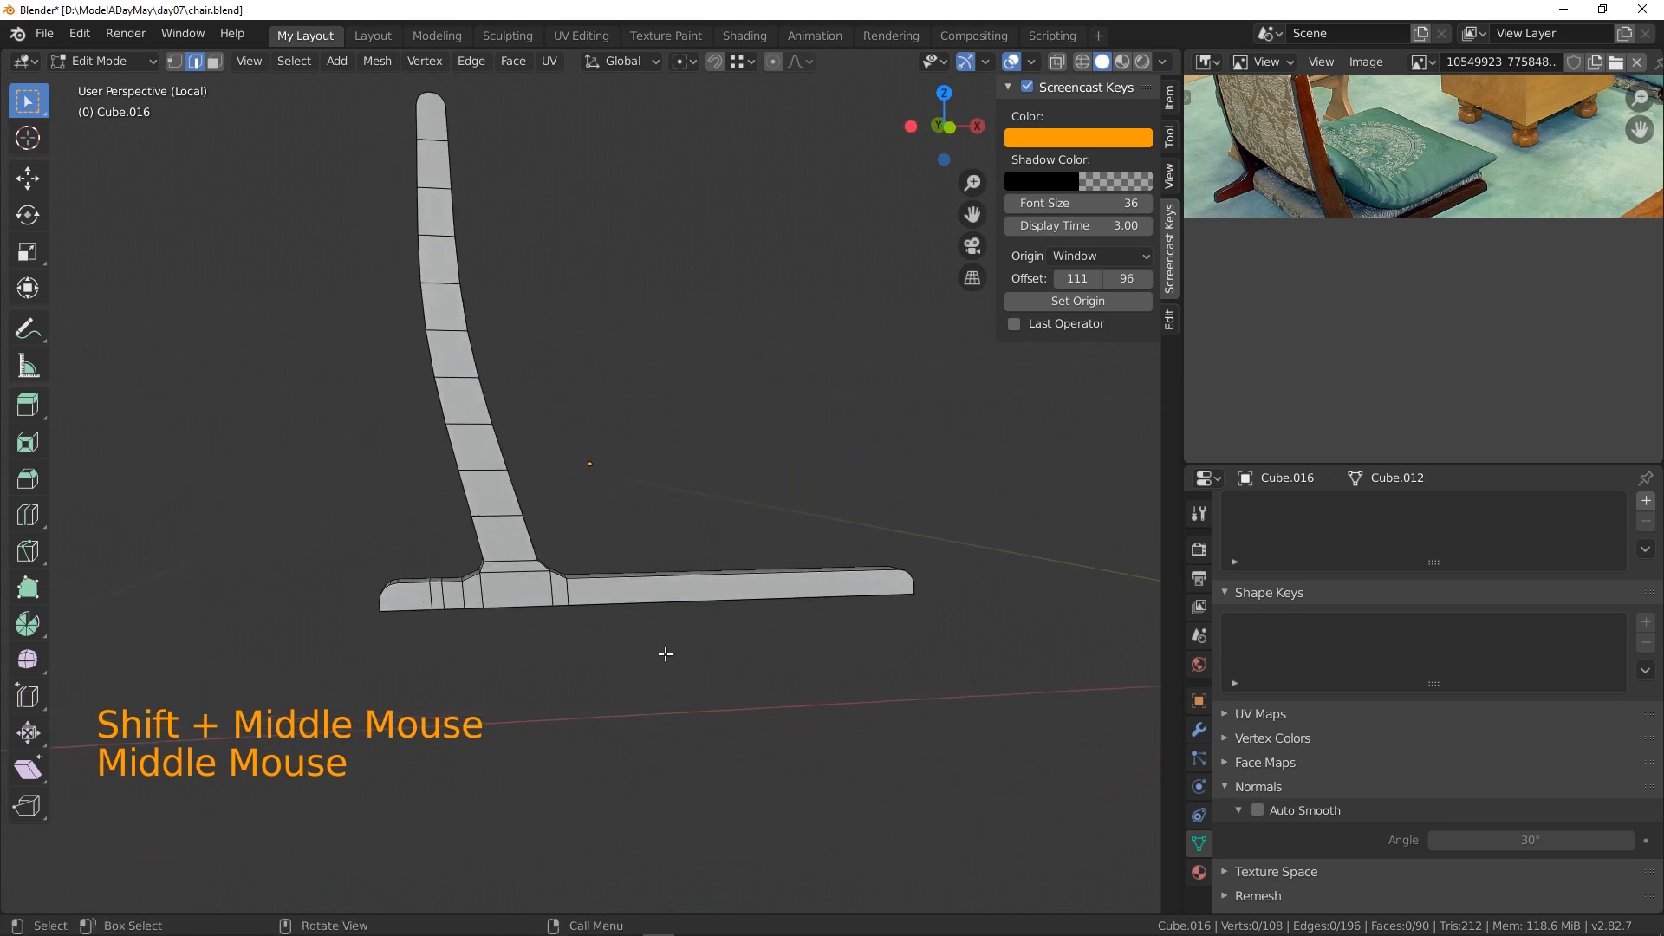
scroll(483, 575, "up", 1)
middle_click_drag(483, 575, 684, 603, "shift")
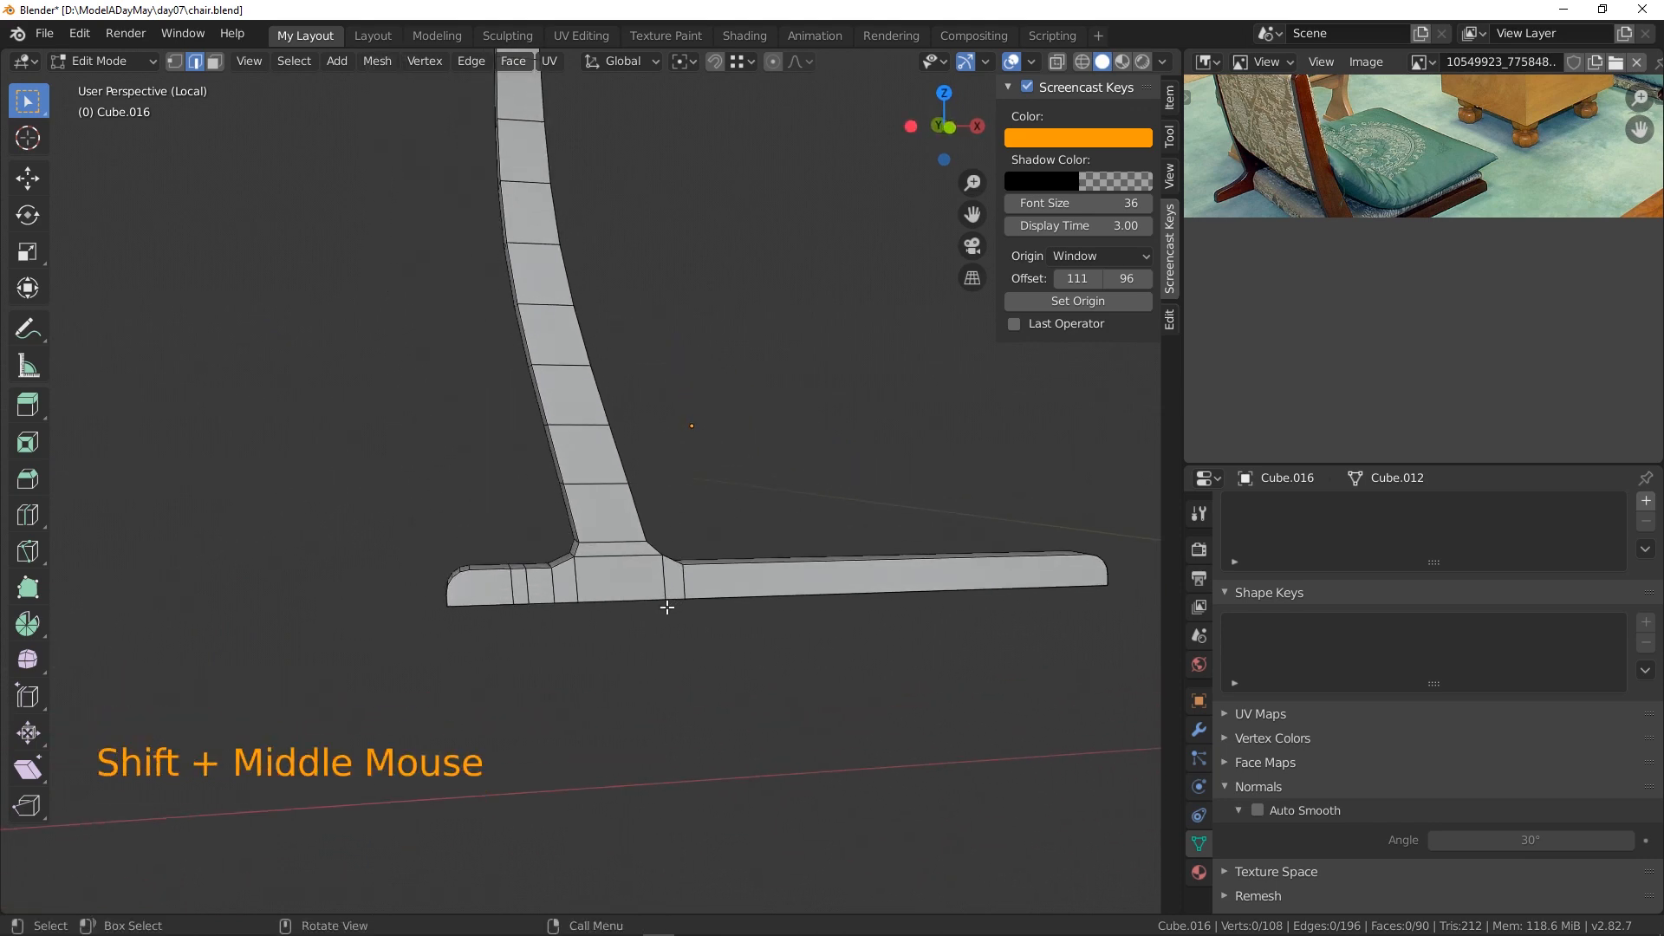
scroll(635, 590, "up", 3)
middle_click_drag(635, 590, 564, 516, "shift")
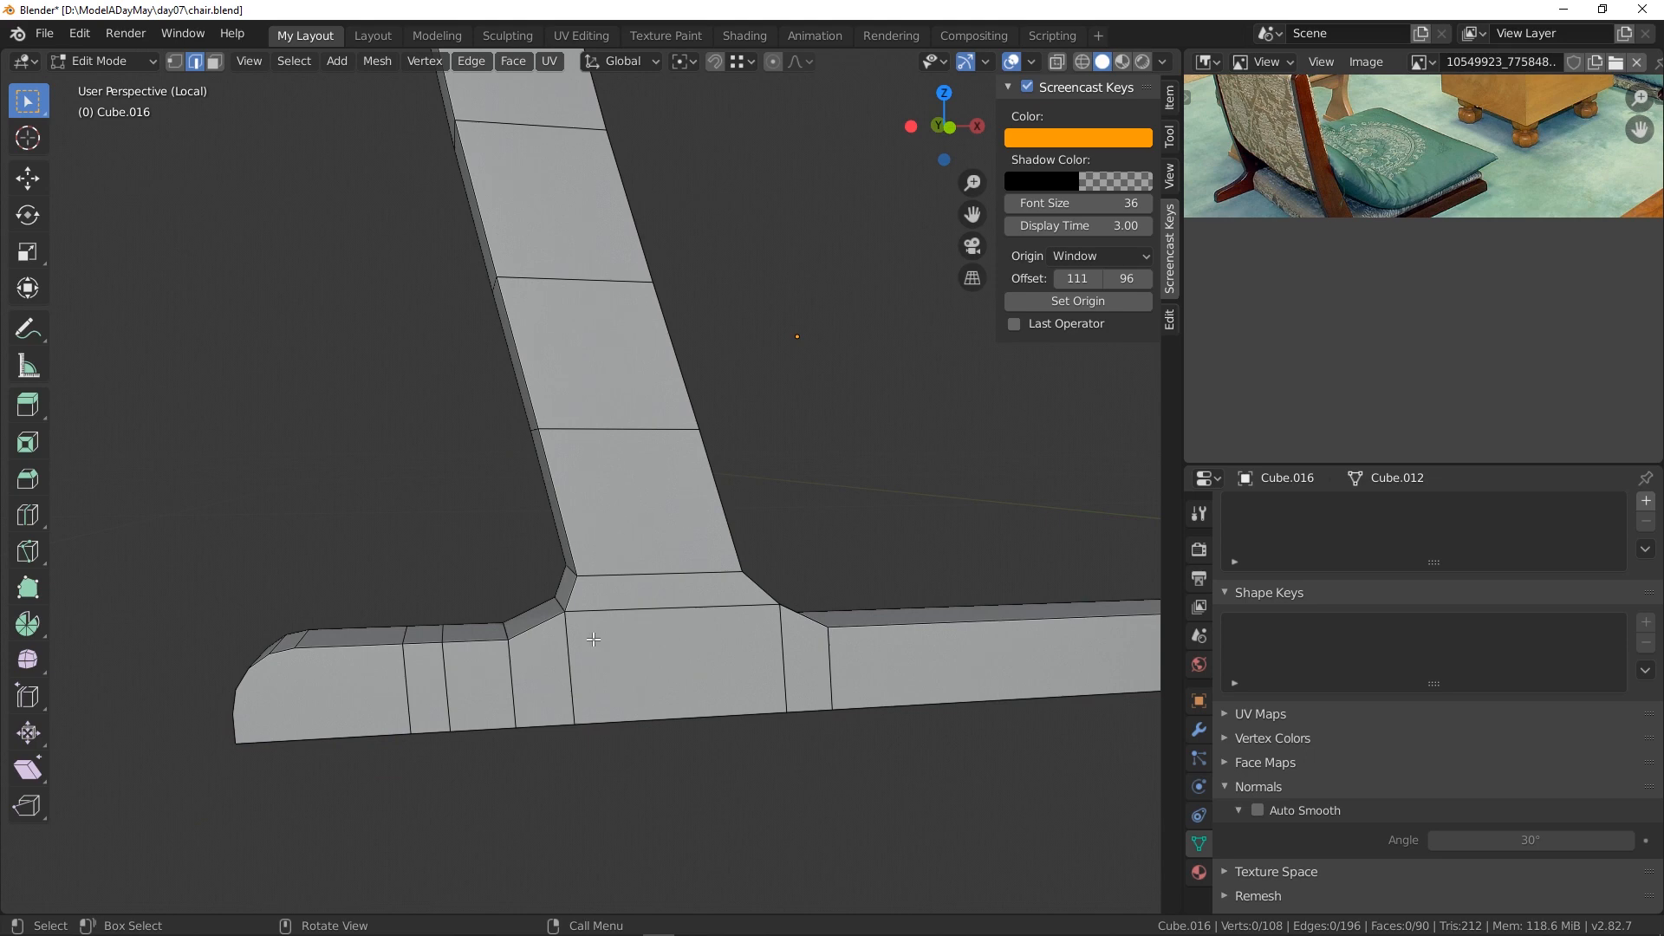
middle_click_drag(594, 639, 167, 253, "shift")
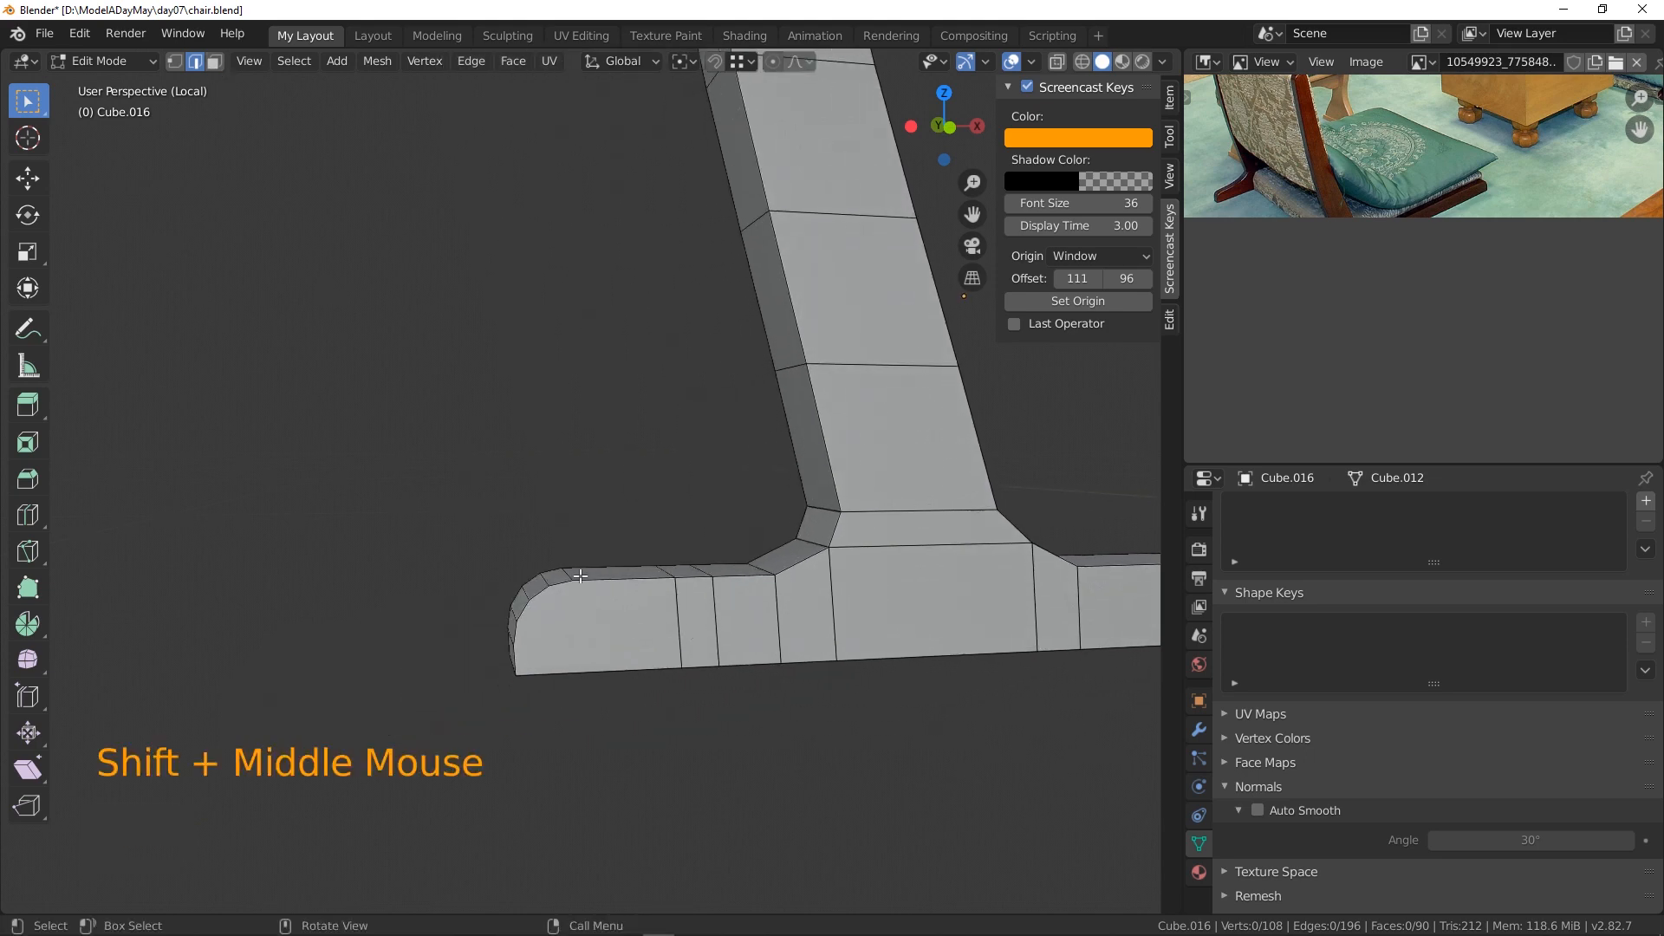
left_click(678, 607, "alt")
key("g")
key("g")
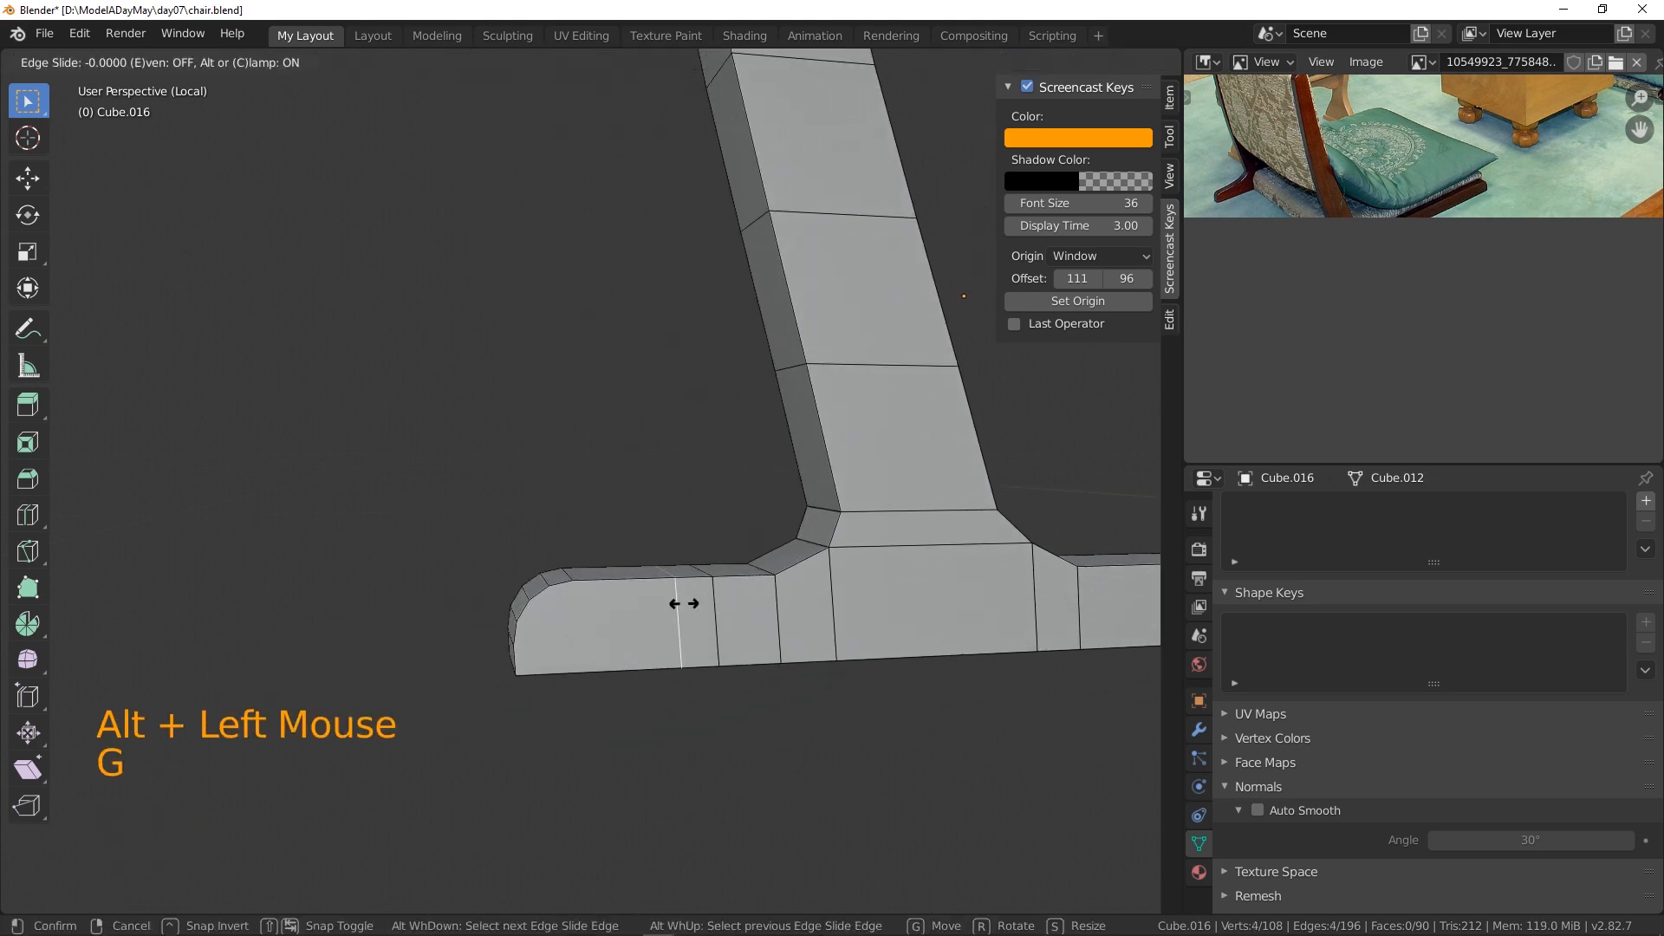
right_click(637, 616)
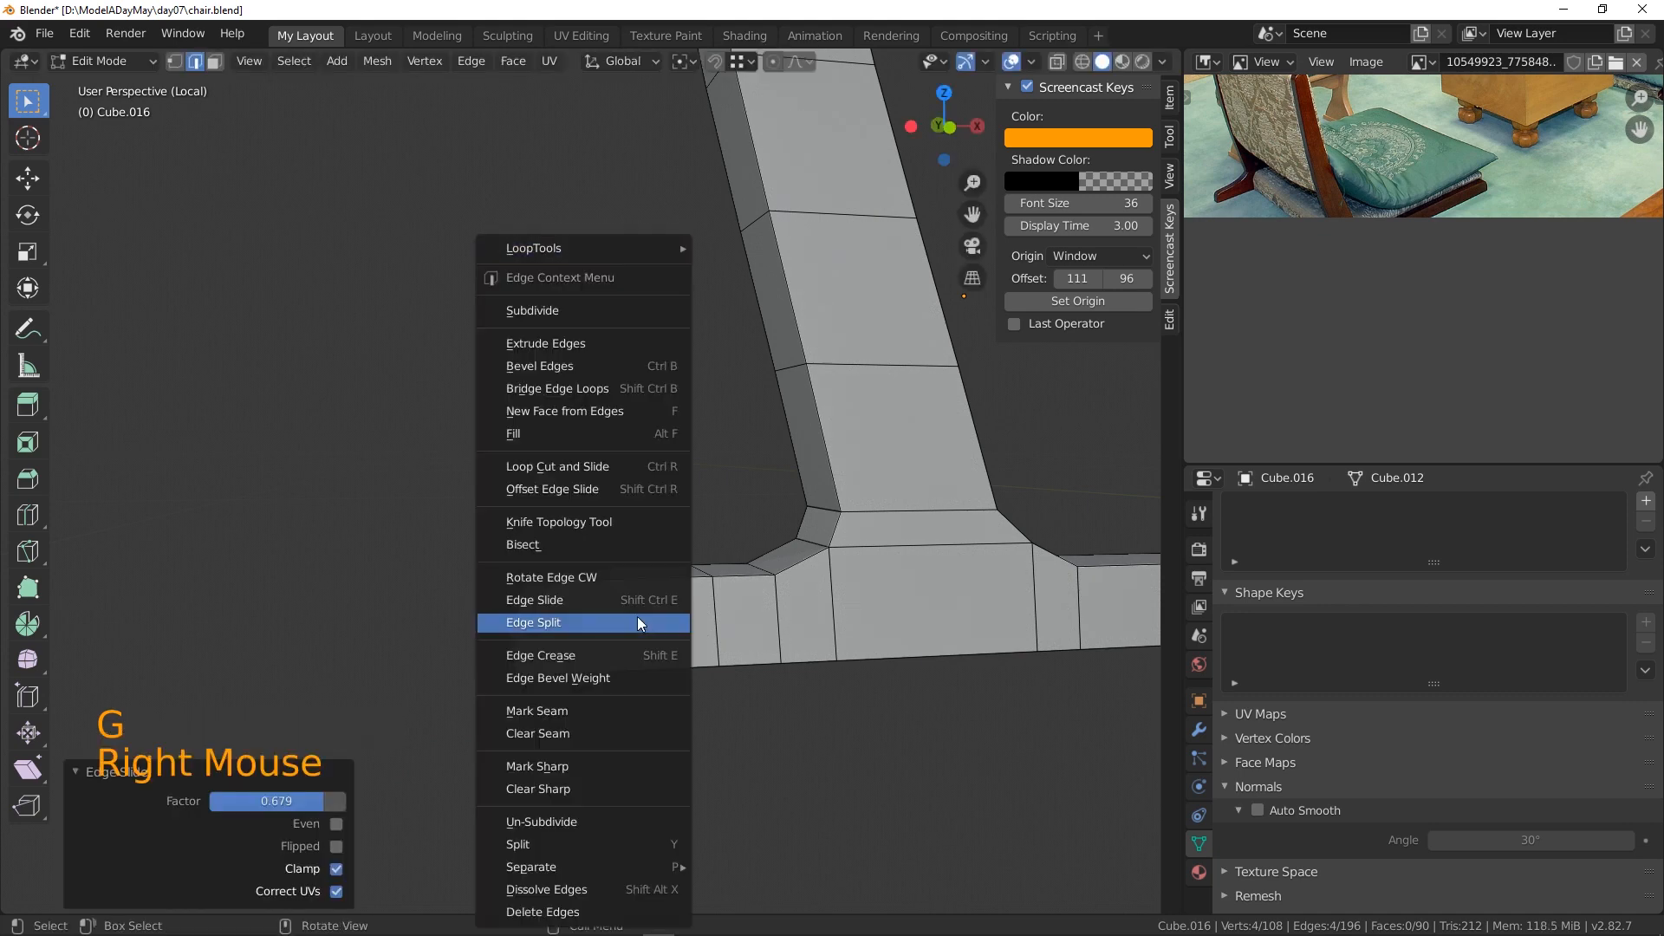
left_click(835, 730)
key("ctrl+z")
- Move the outermost edge loop on the short arm about -0.0223 m in X, toward the rounded tip
middle_click_drag(815, 730, 791, 668)
key("g")
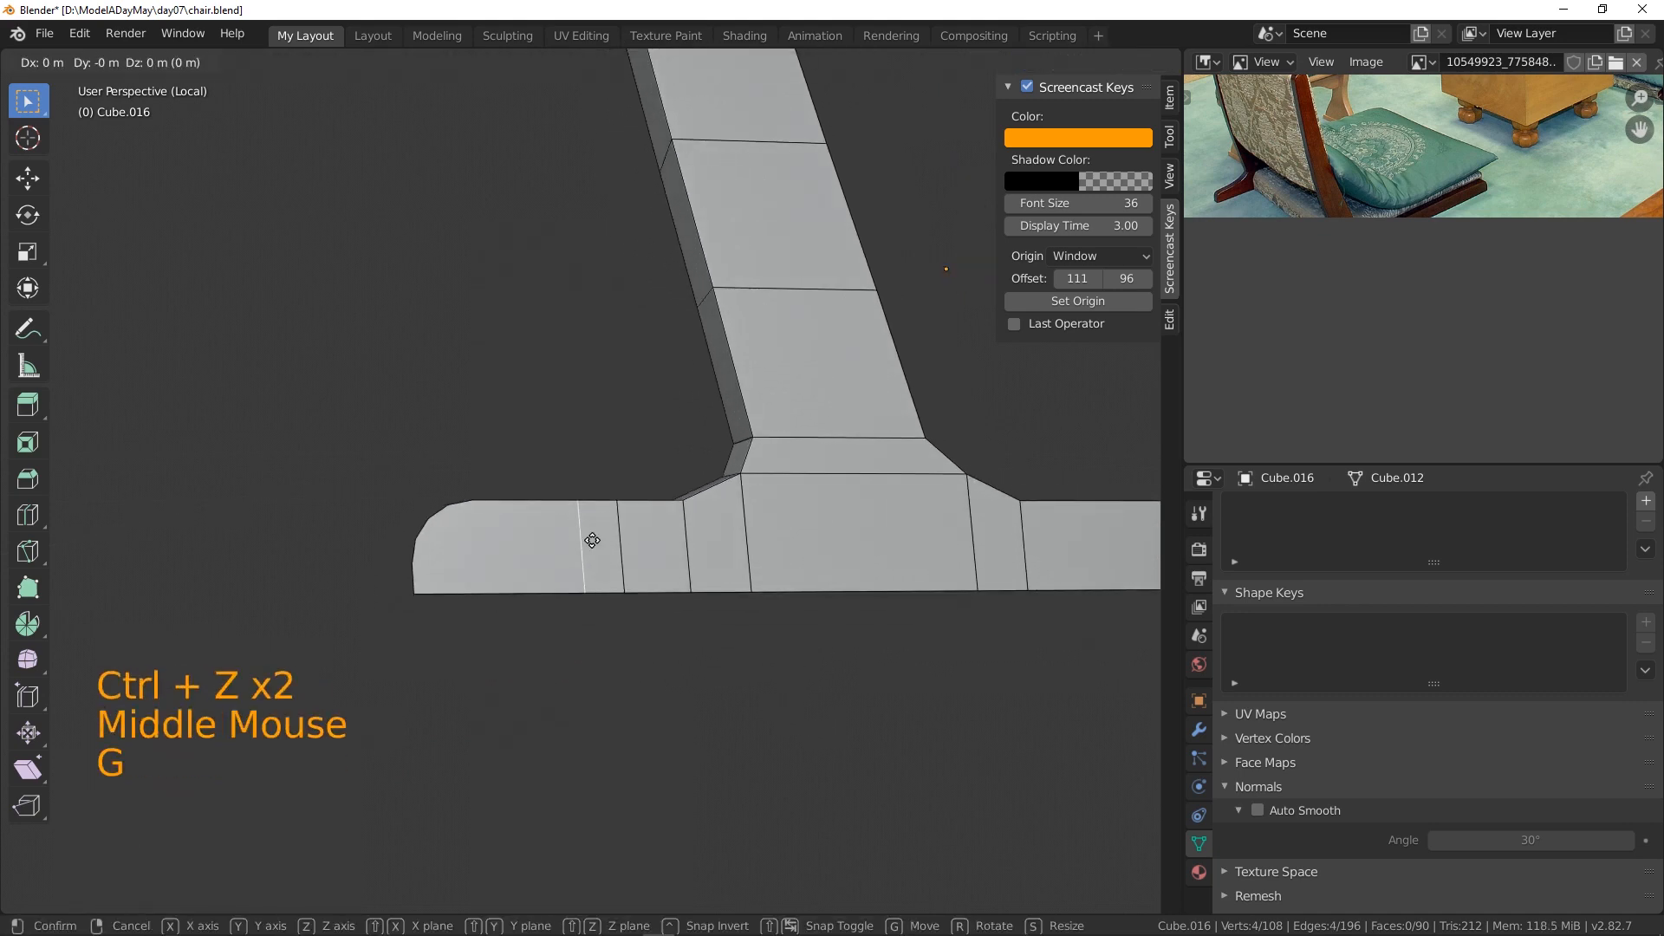
left_click(506, 543)
- Add a Subdivision Surface modifier to the side frame while staying in Edit Mode
middle_click_drag(592, 589, 676, 616)
scroll(638, 624, "down", 3)
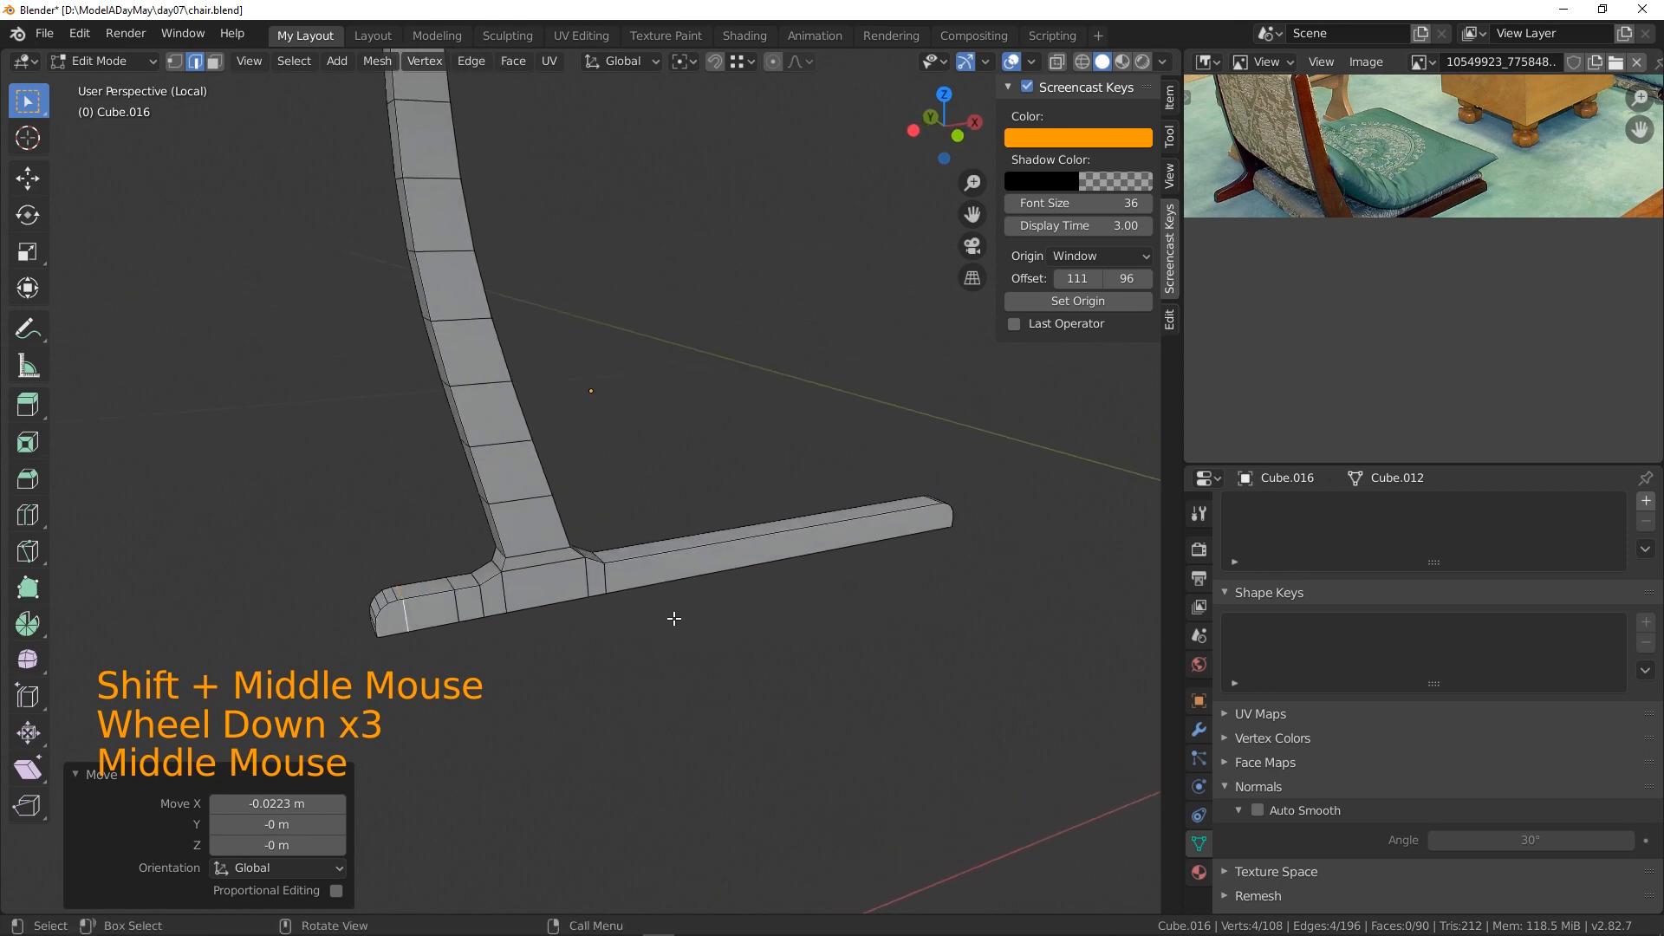
left_click(120, 63)
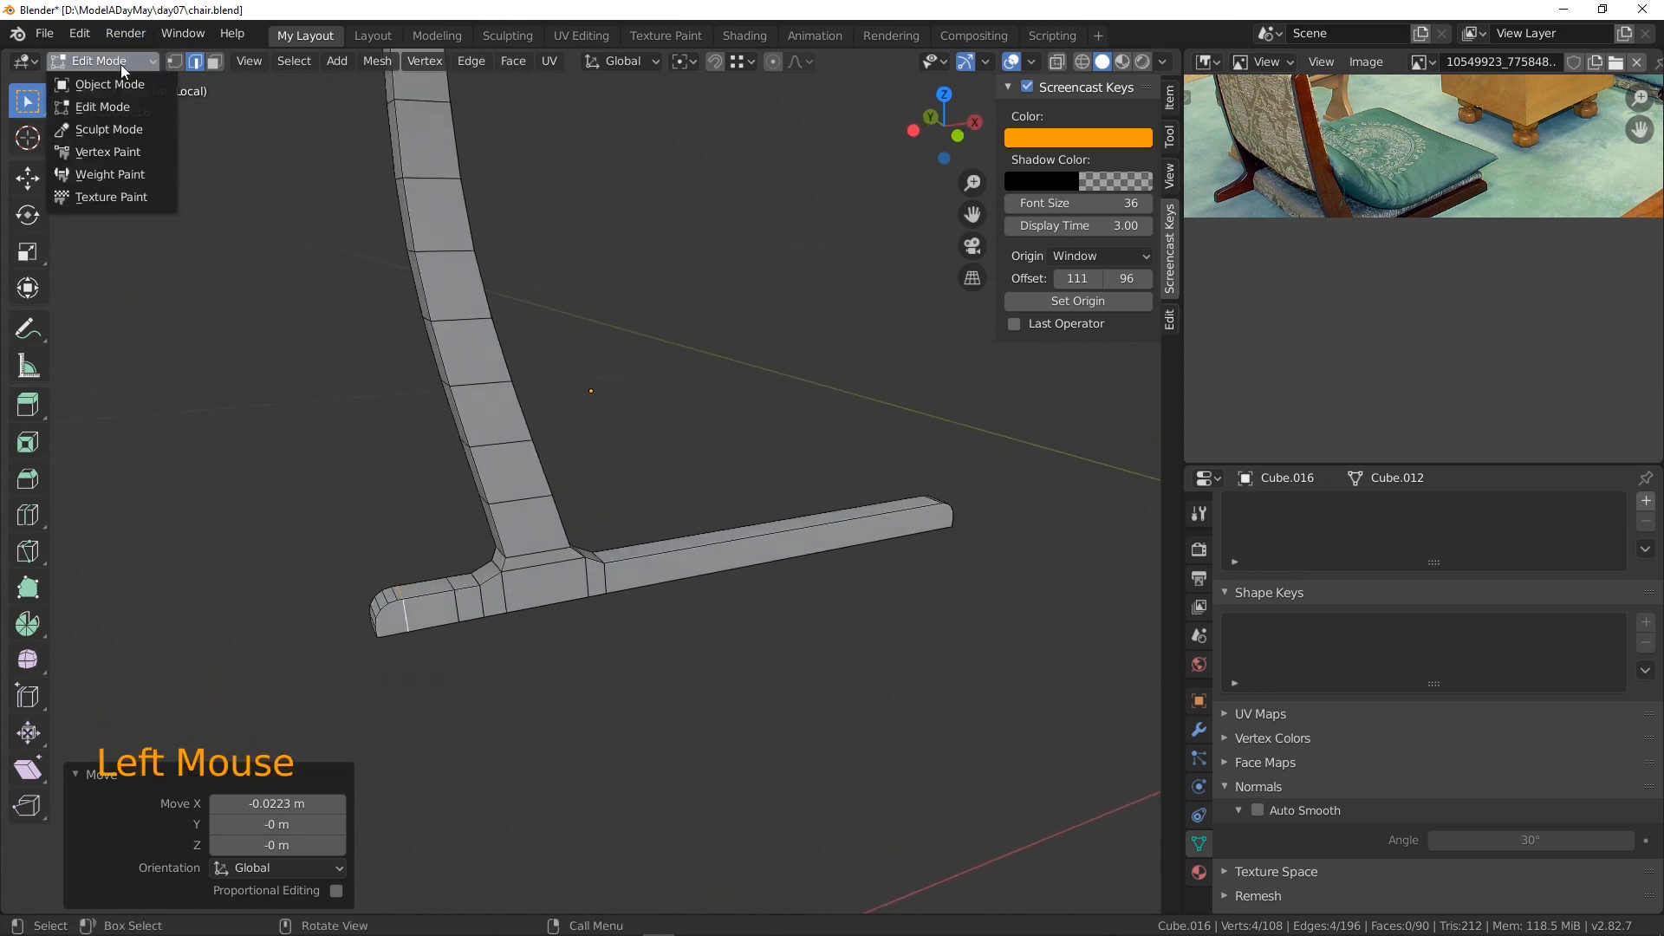
left_click(132, 106)
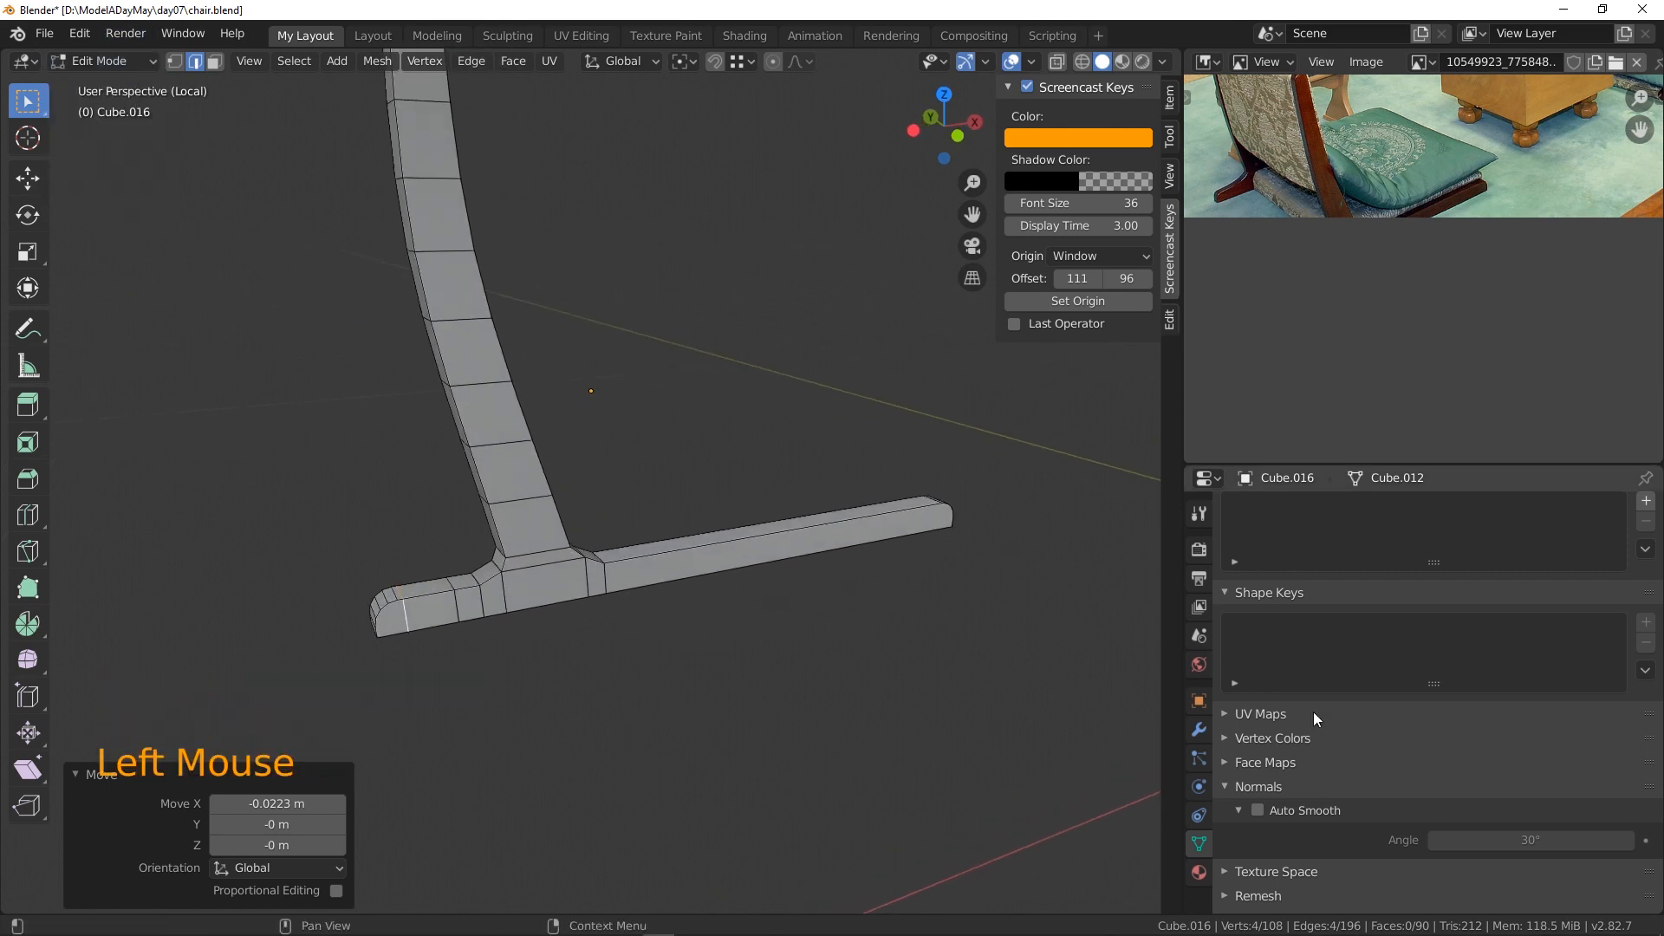
left_click(1199, 728)
left_click(1273, 512)
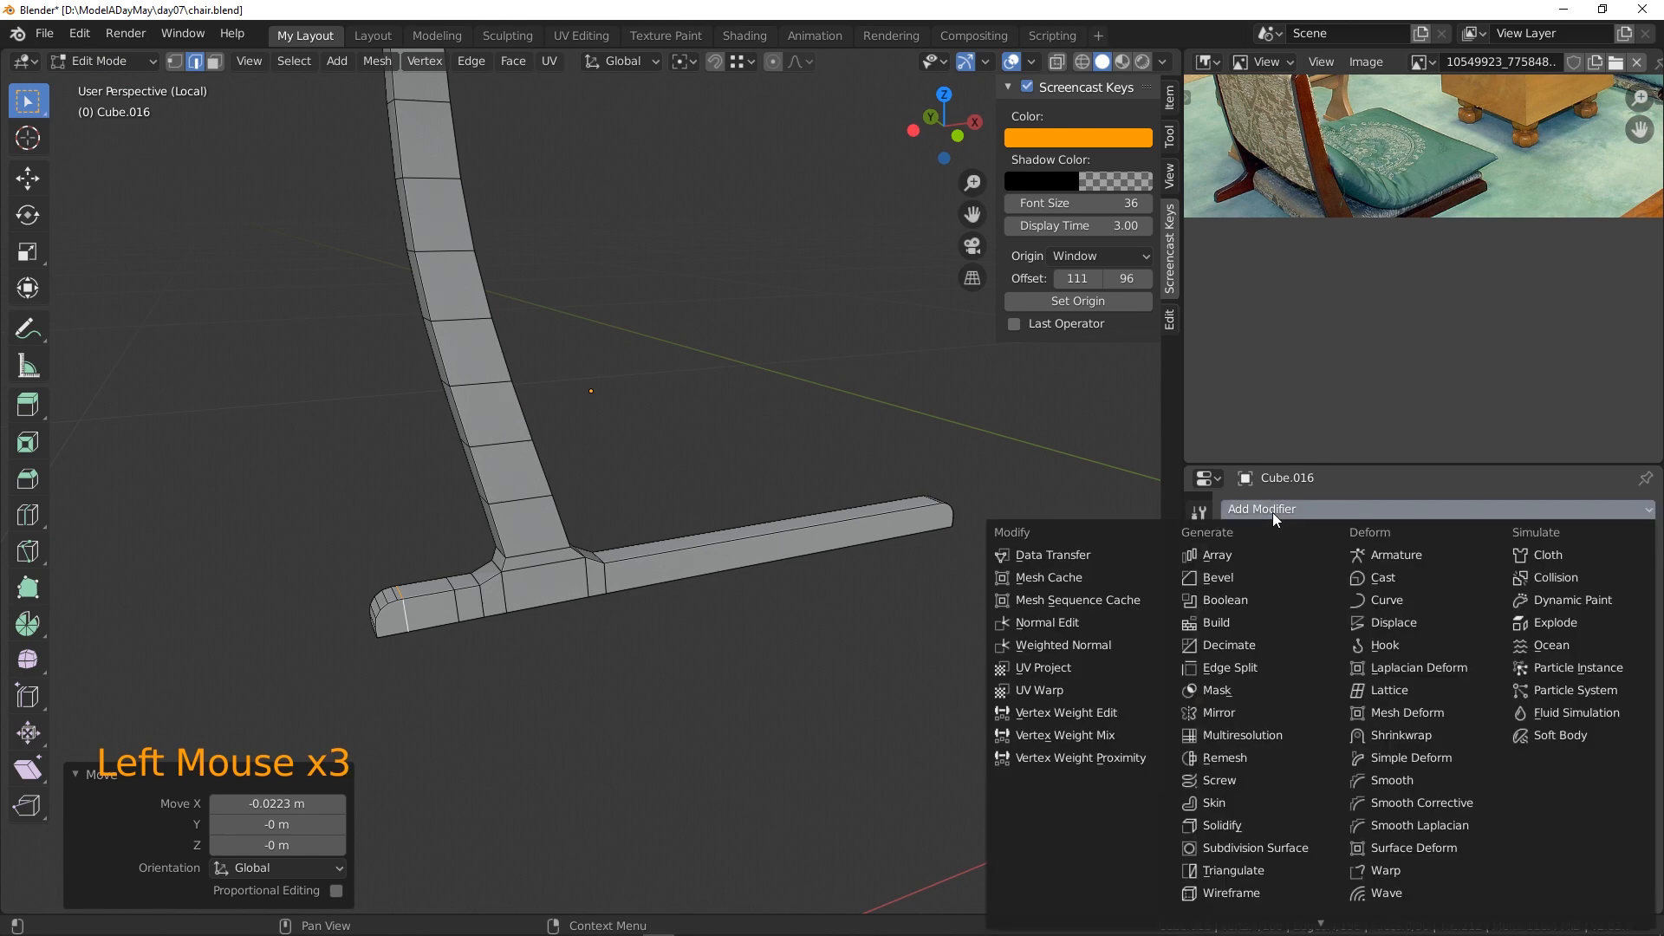
left_click(1255, 845)
- Try a centred loop cut along the side of the runner's short arm, and undo it
middle_click_drag(754, 679, 567, 572, "shift")
key("ctrl+r")
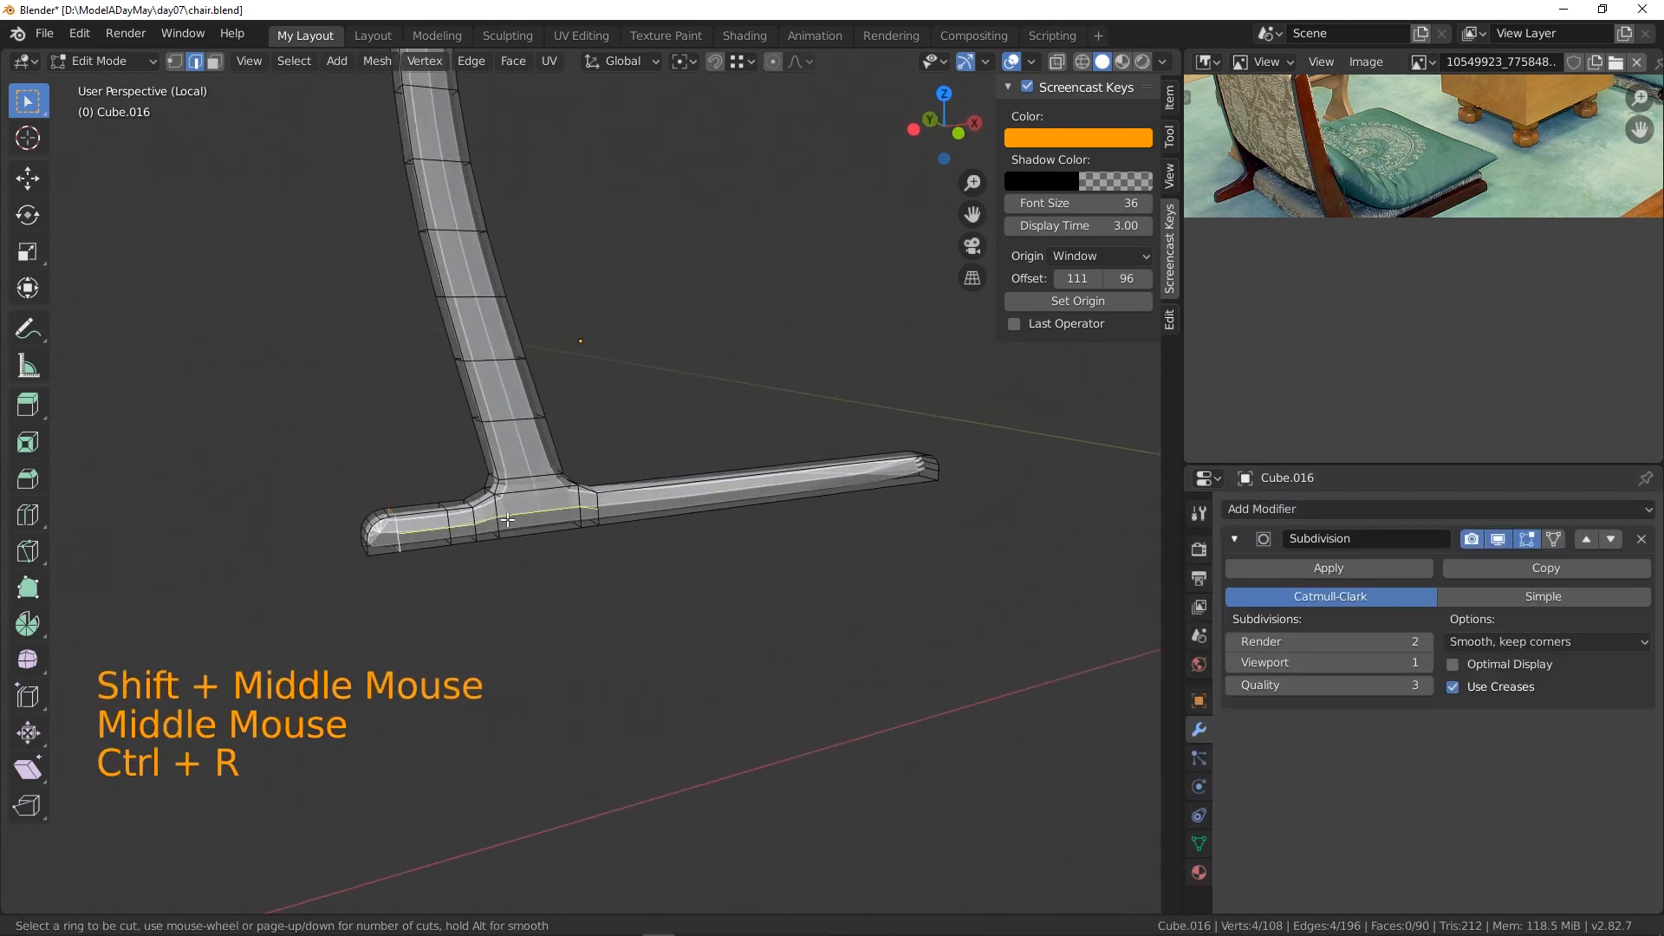
left_click(507, 525)
right_click(507, 528)
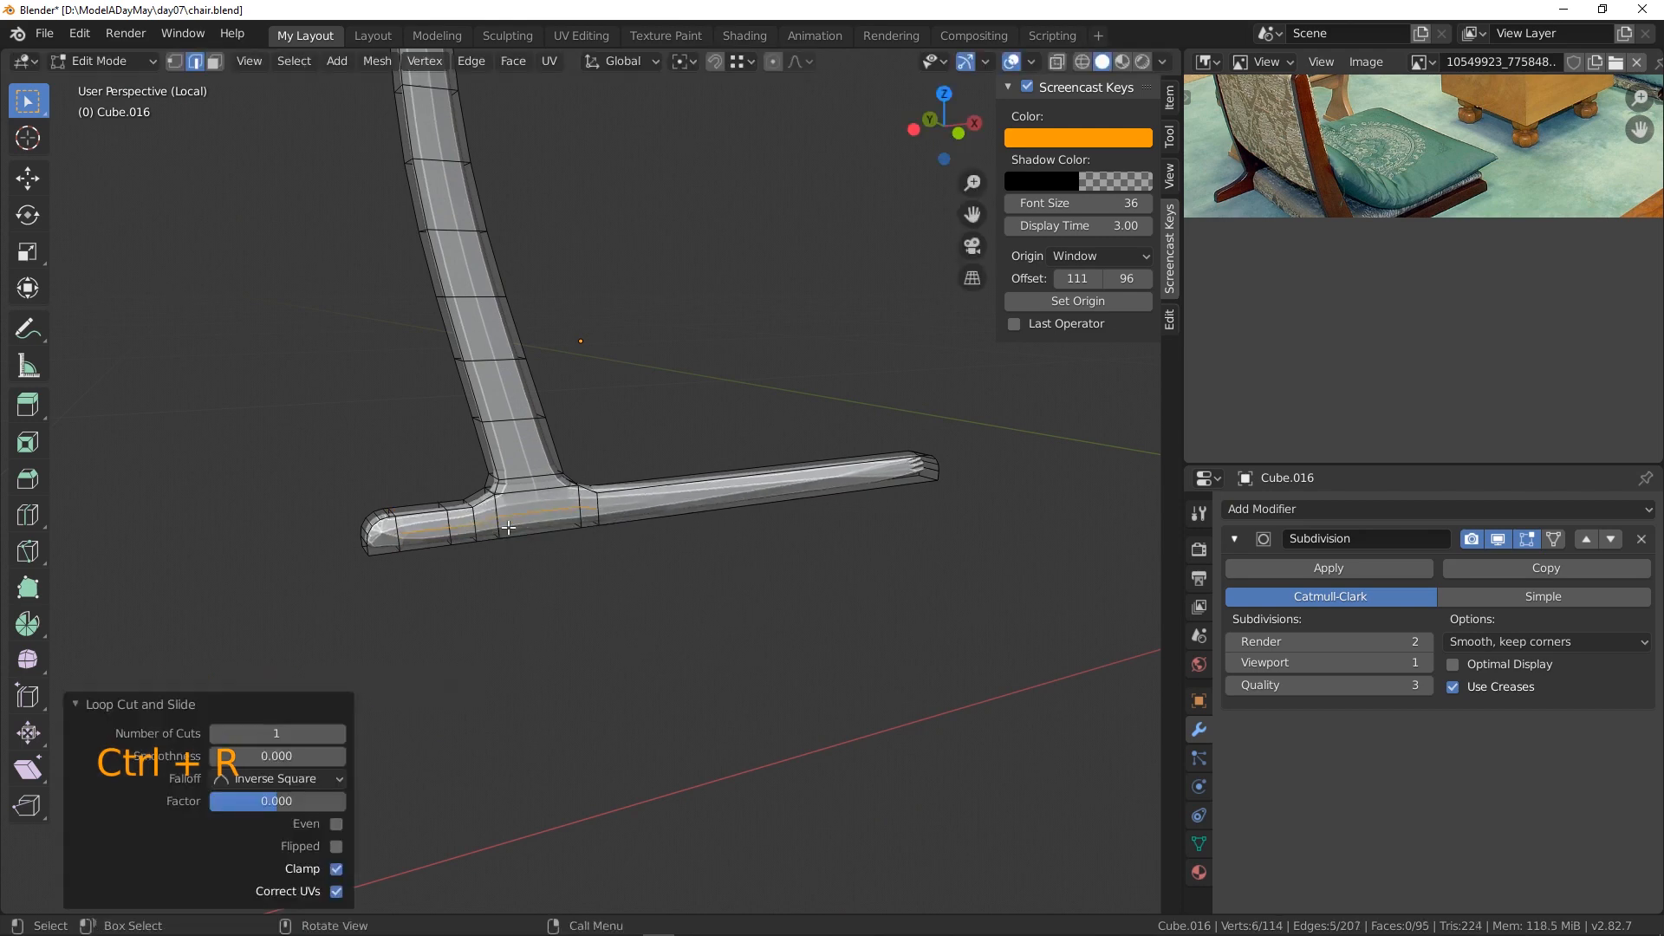
left_click(664, 563)
key("ctrl+z")
key("ctrl+z")
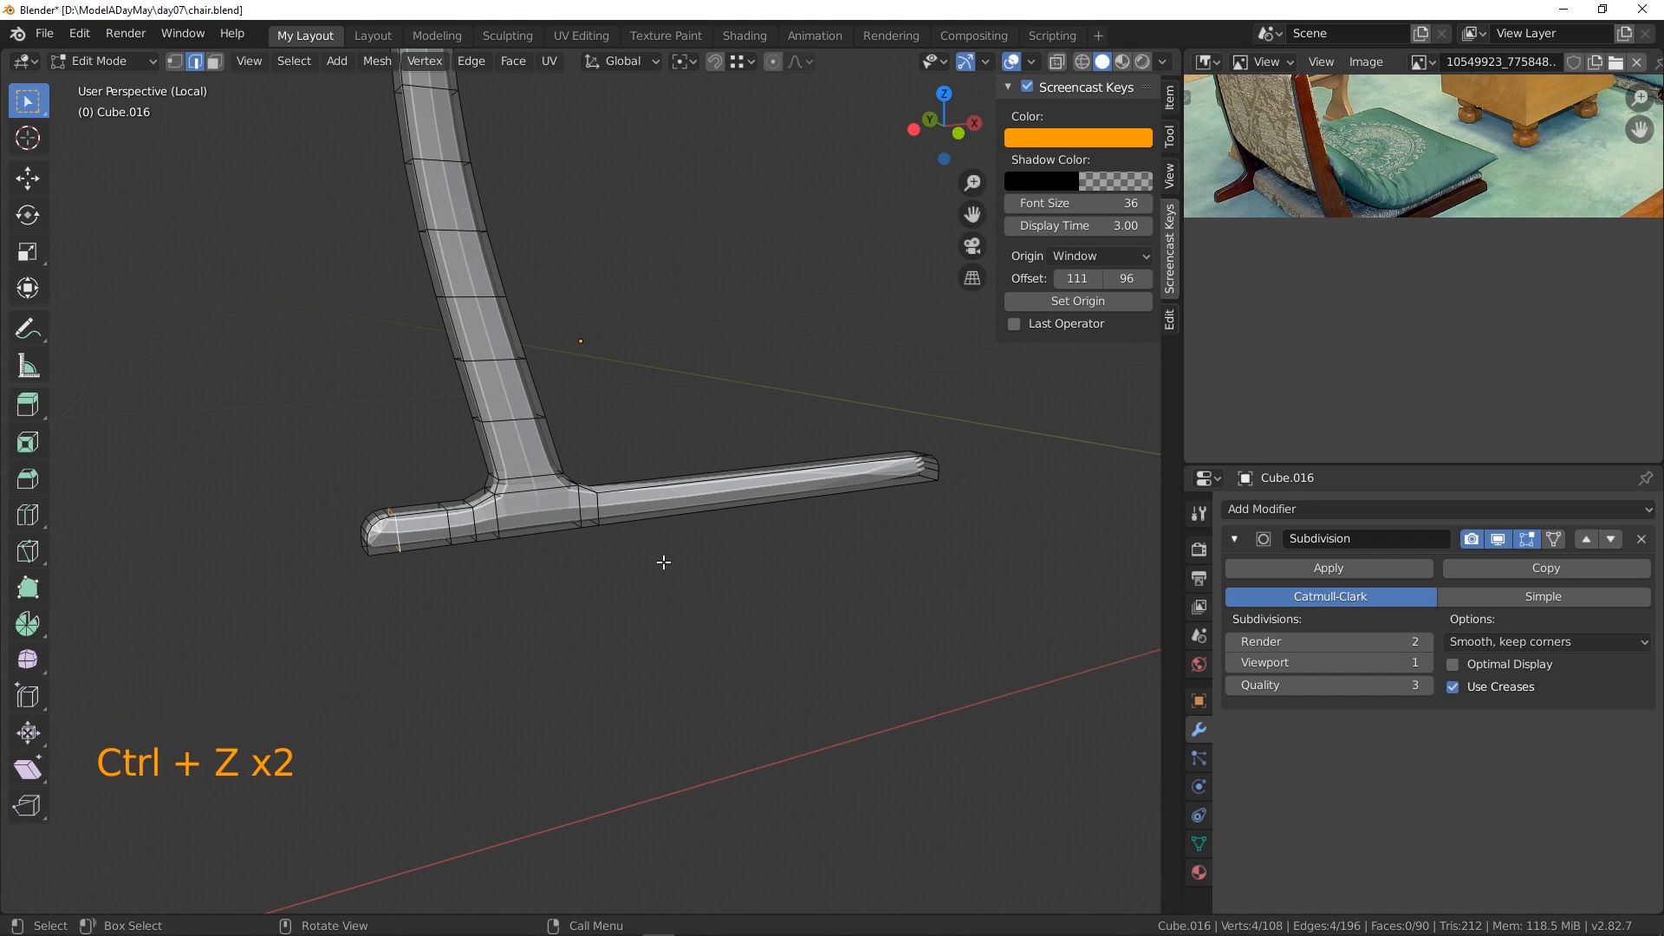
- Add one centred loop cut running lengthwise around the whole side frame, splitting its thickness in half
middle_click_drag(459, 532, 491, 537)
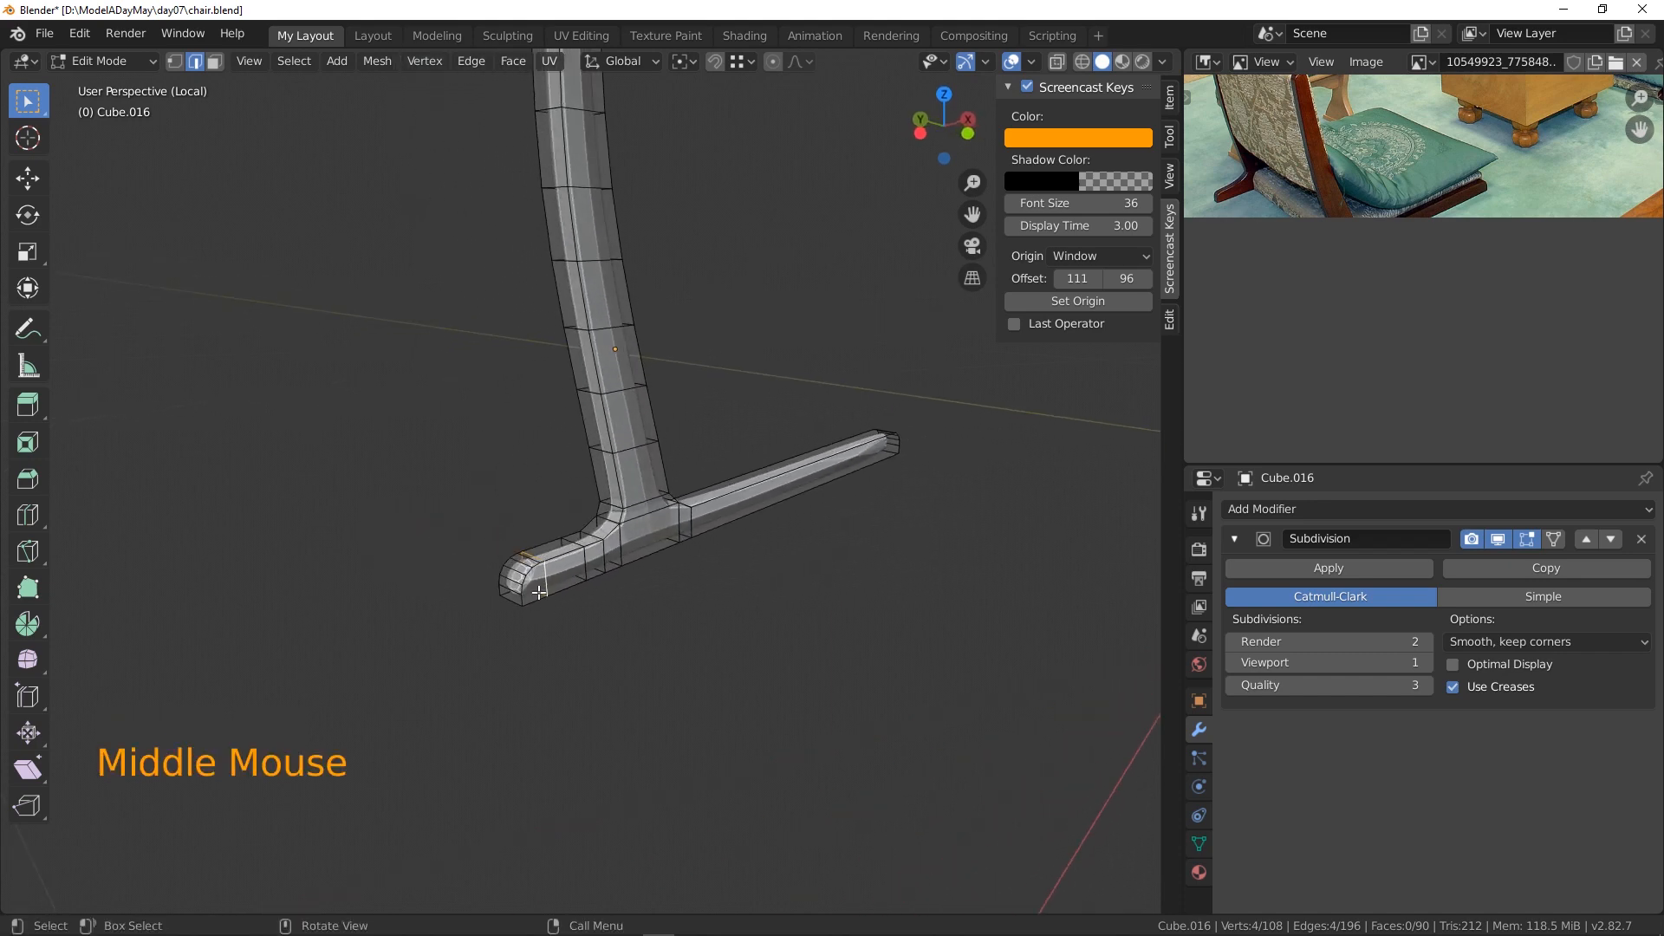
middle_click_drag(539, 592, 586, 597)
scroll(562, 595, "up", 2)
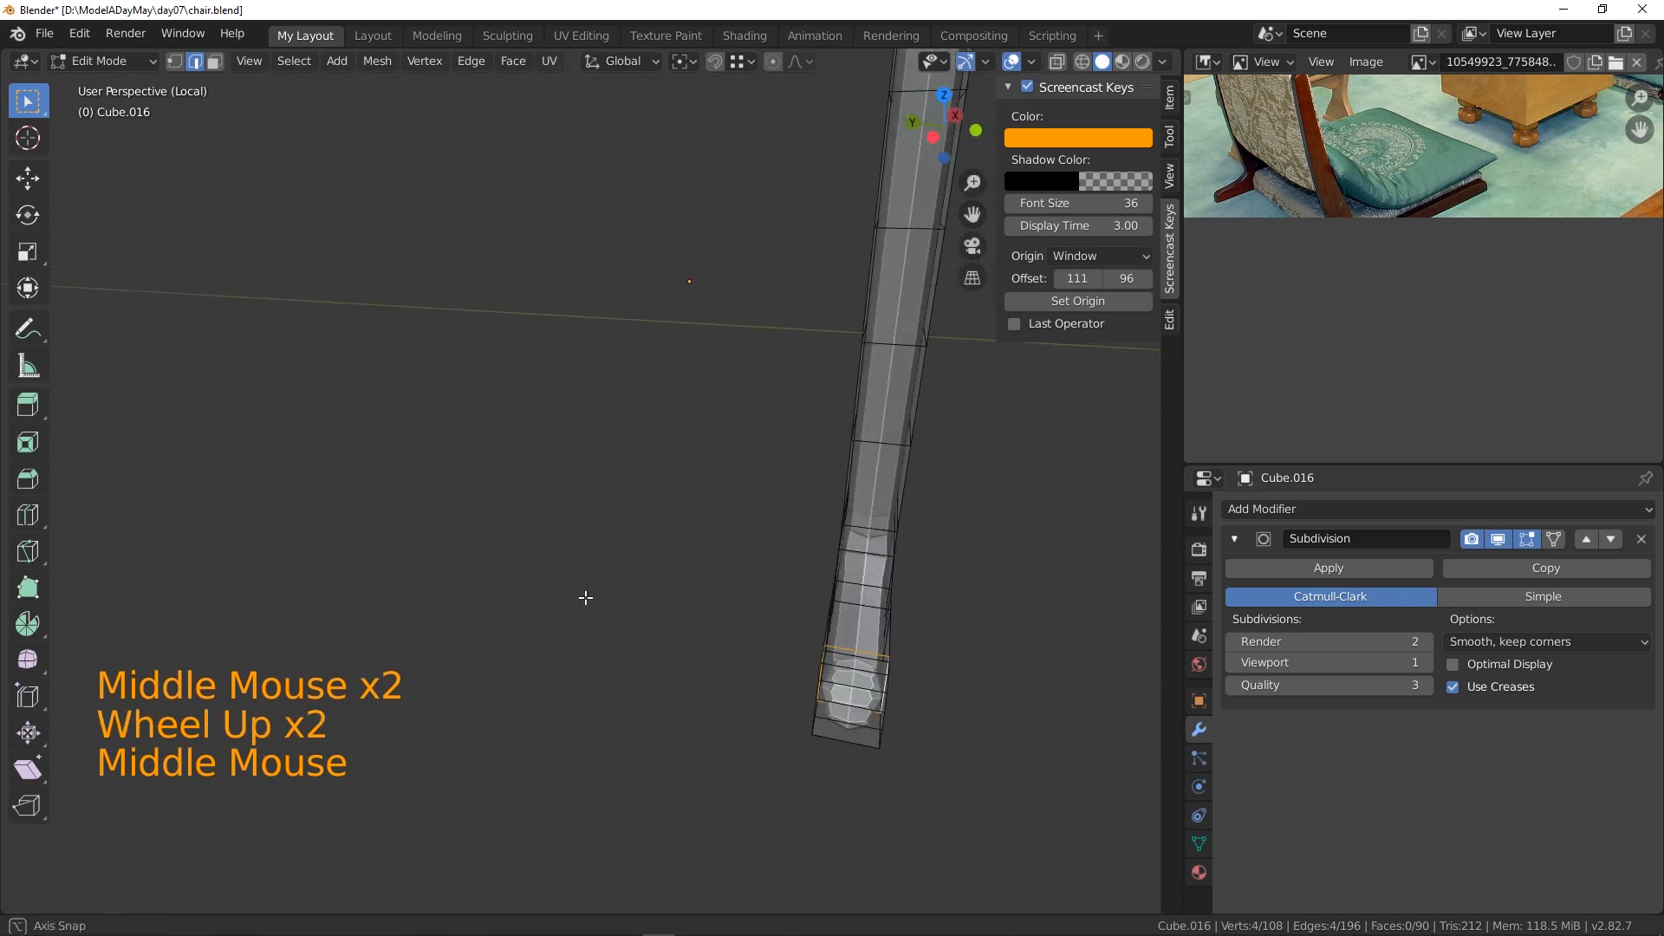
middle_click_drag(864, 662, 621, 642, "shift")
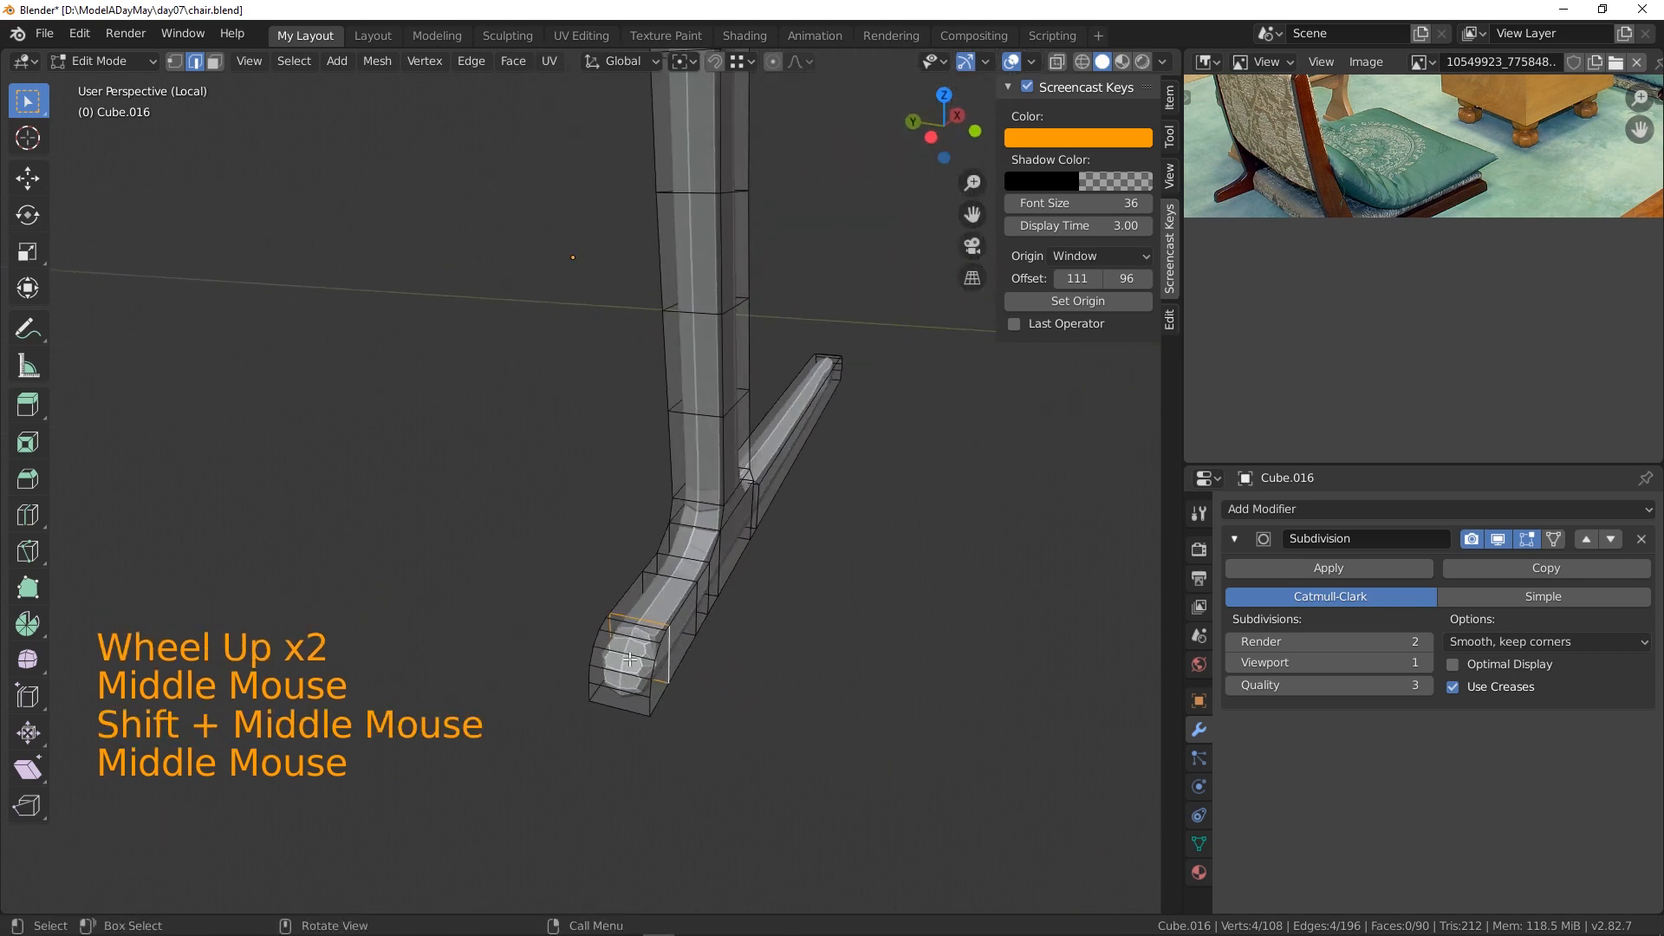
key("ctrl+r")
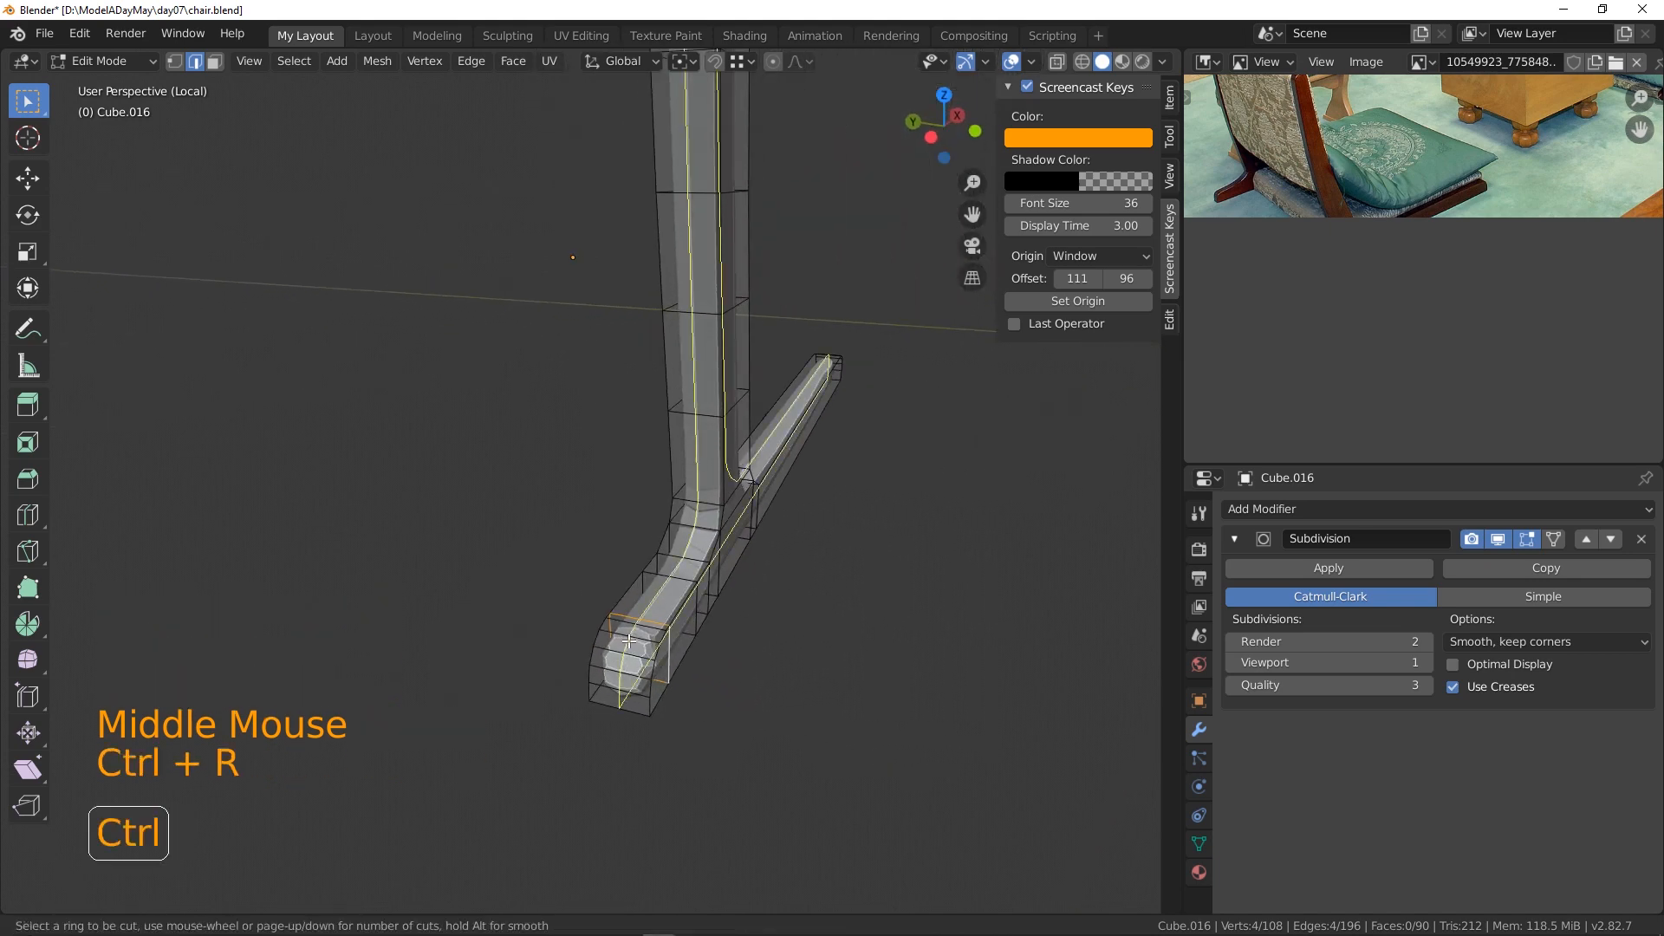
left_click(624, 642)
left_click(628, 641)
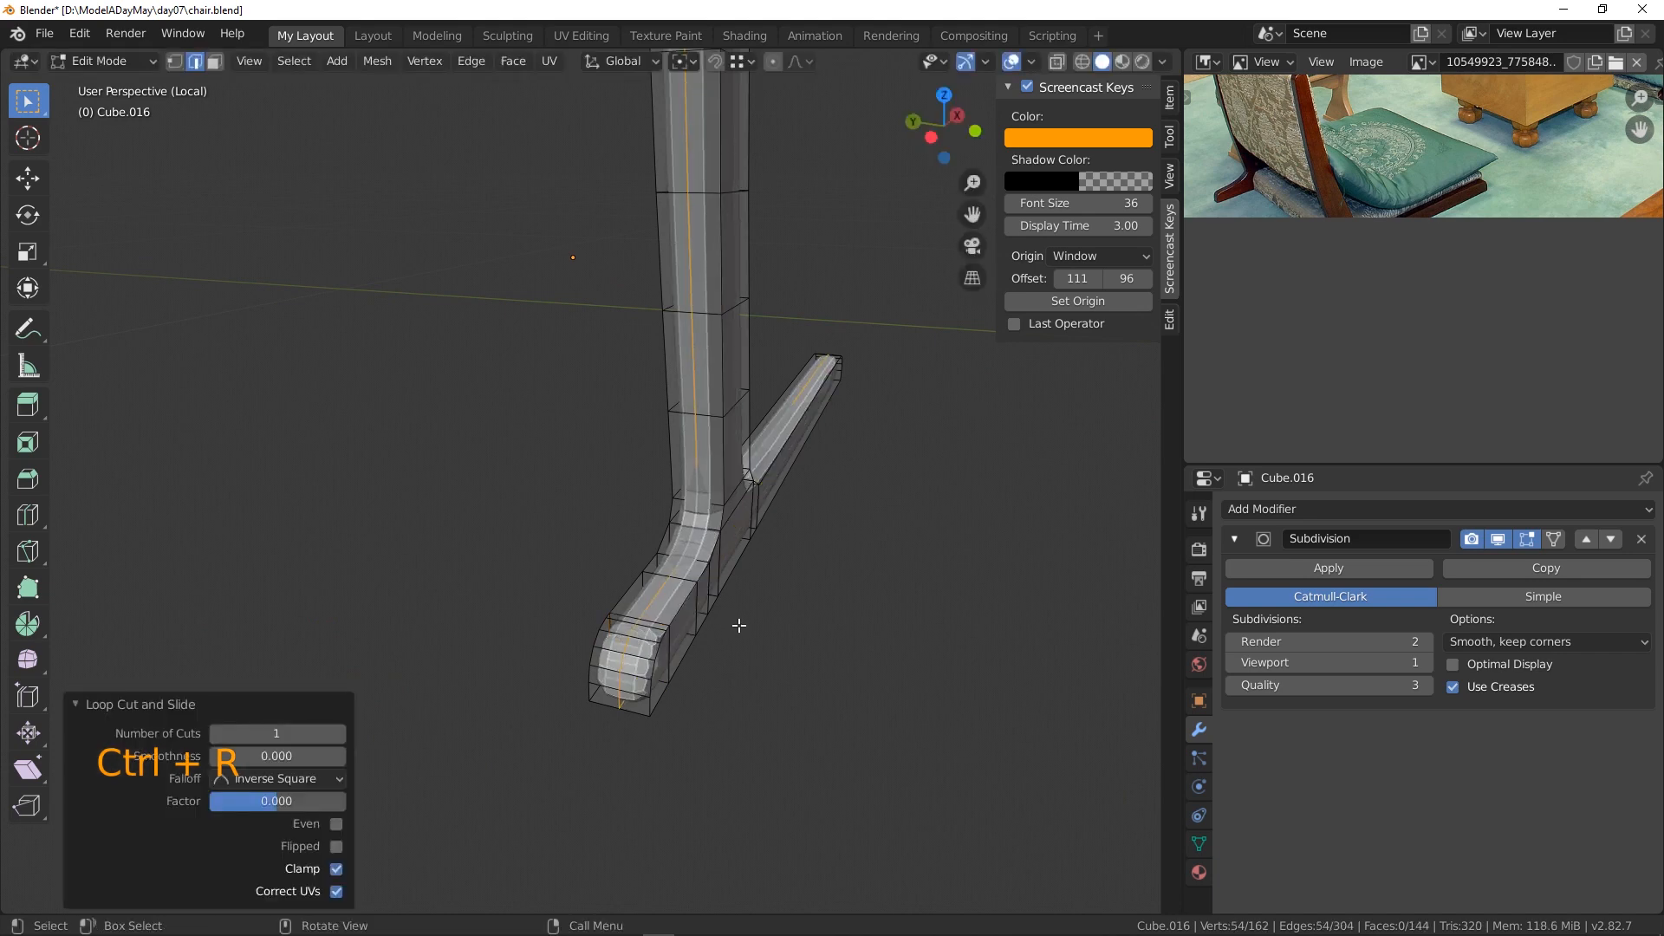
- Bevel the new centre loop with 2 segments, about 0.0083 m wide, so its outer edges support the frame's corners
key("ctrl+b")
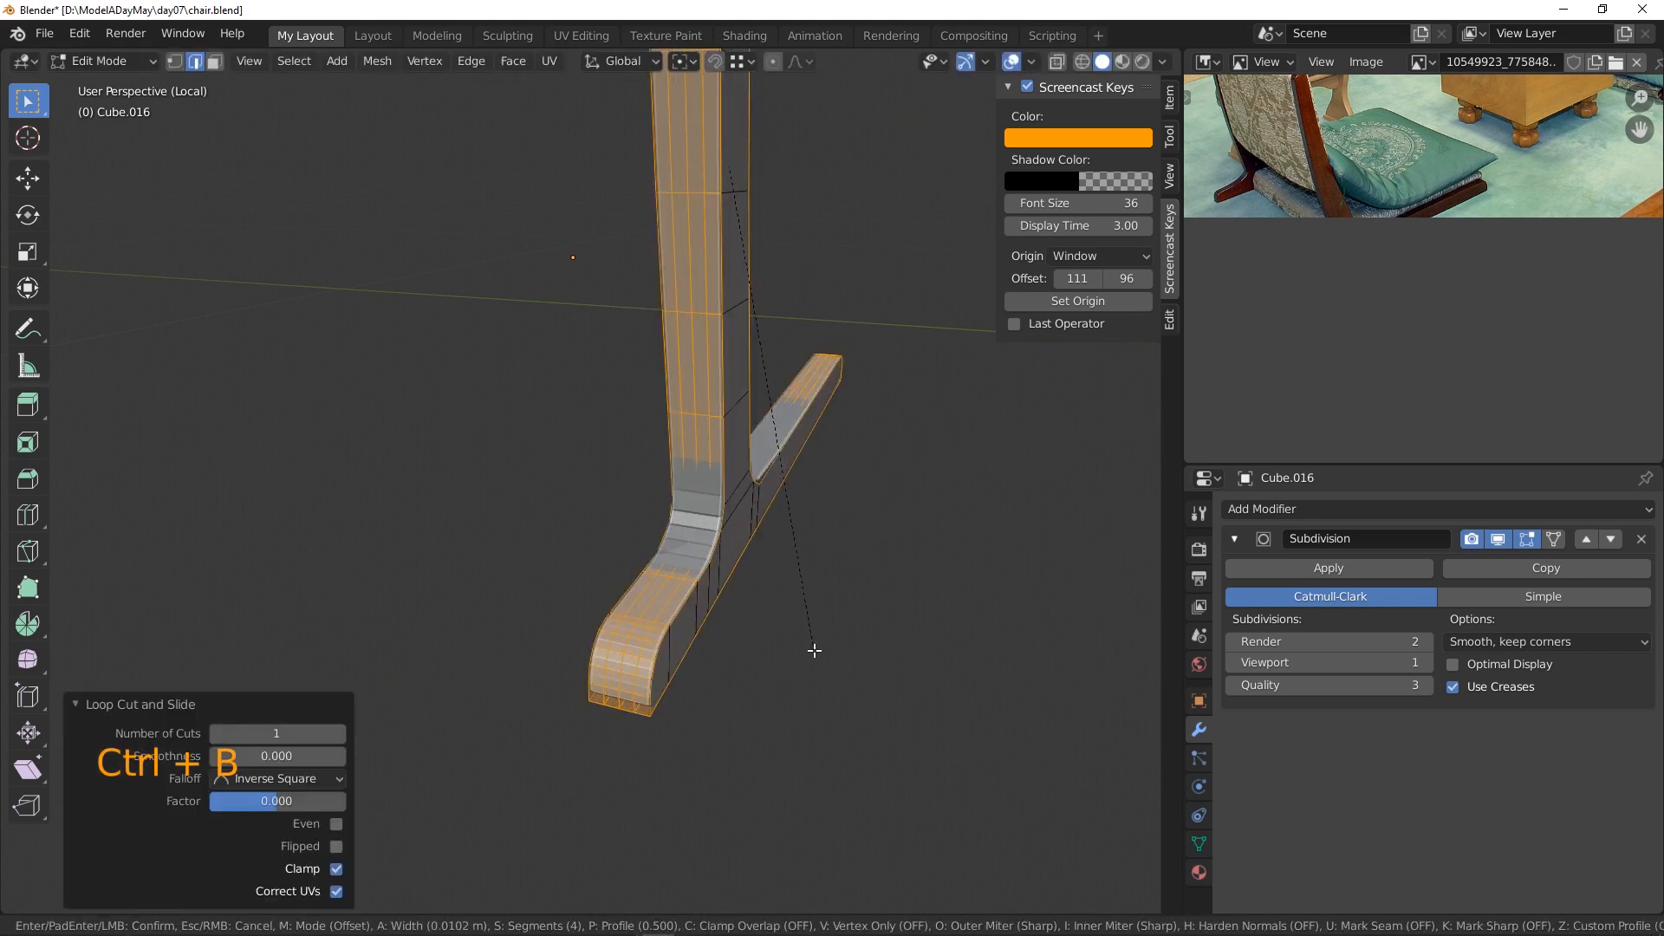
scroll(812, 644, "down", 1)
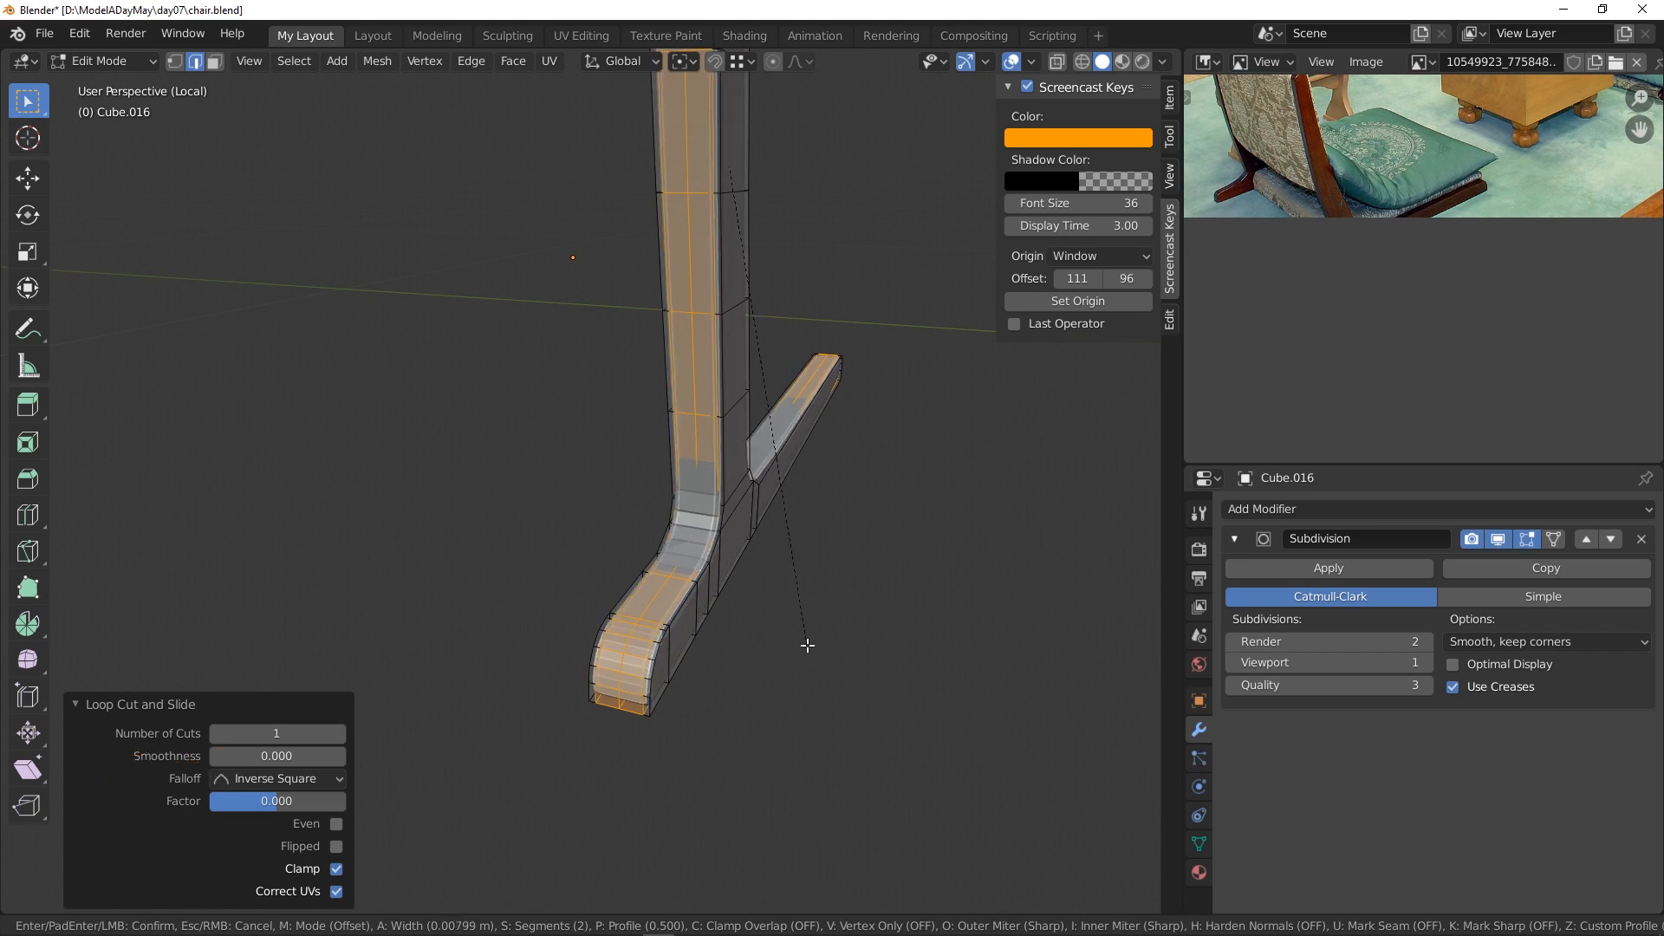
left_click(806, 646)
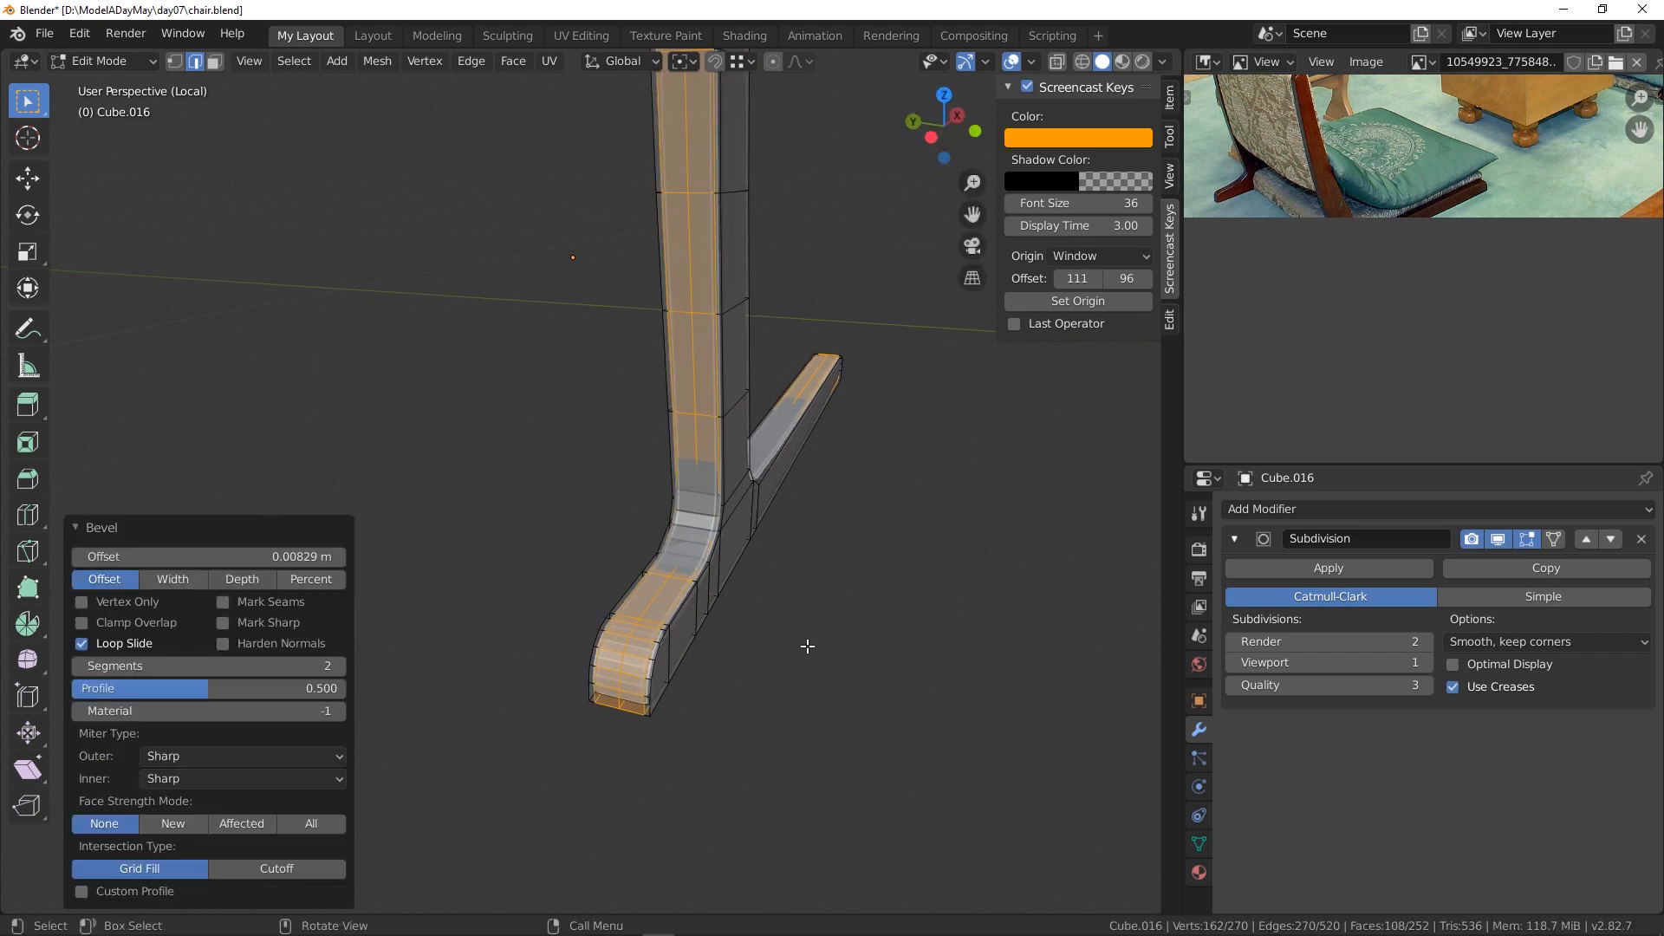
left_click(823, 640)
- Switch to face selection and select one long face on the underside of the runner's long arm
middle_click_drag(895, 606, 699, 580)
middle_click_drag(791, 542, 802, 498)
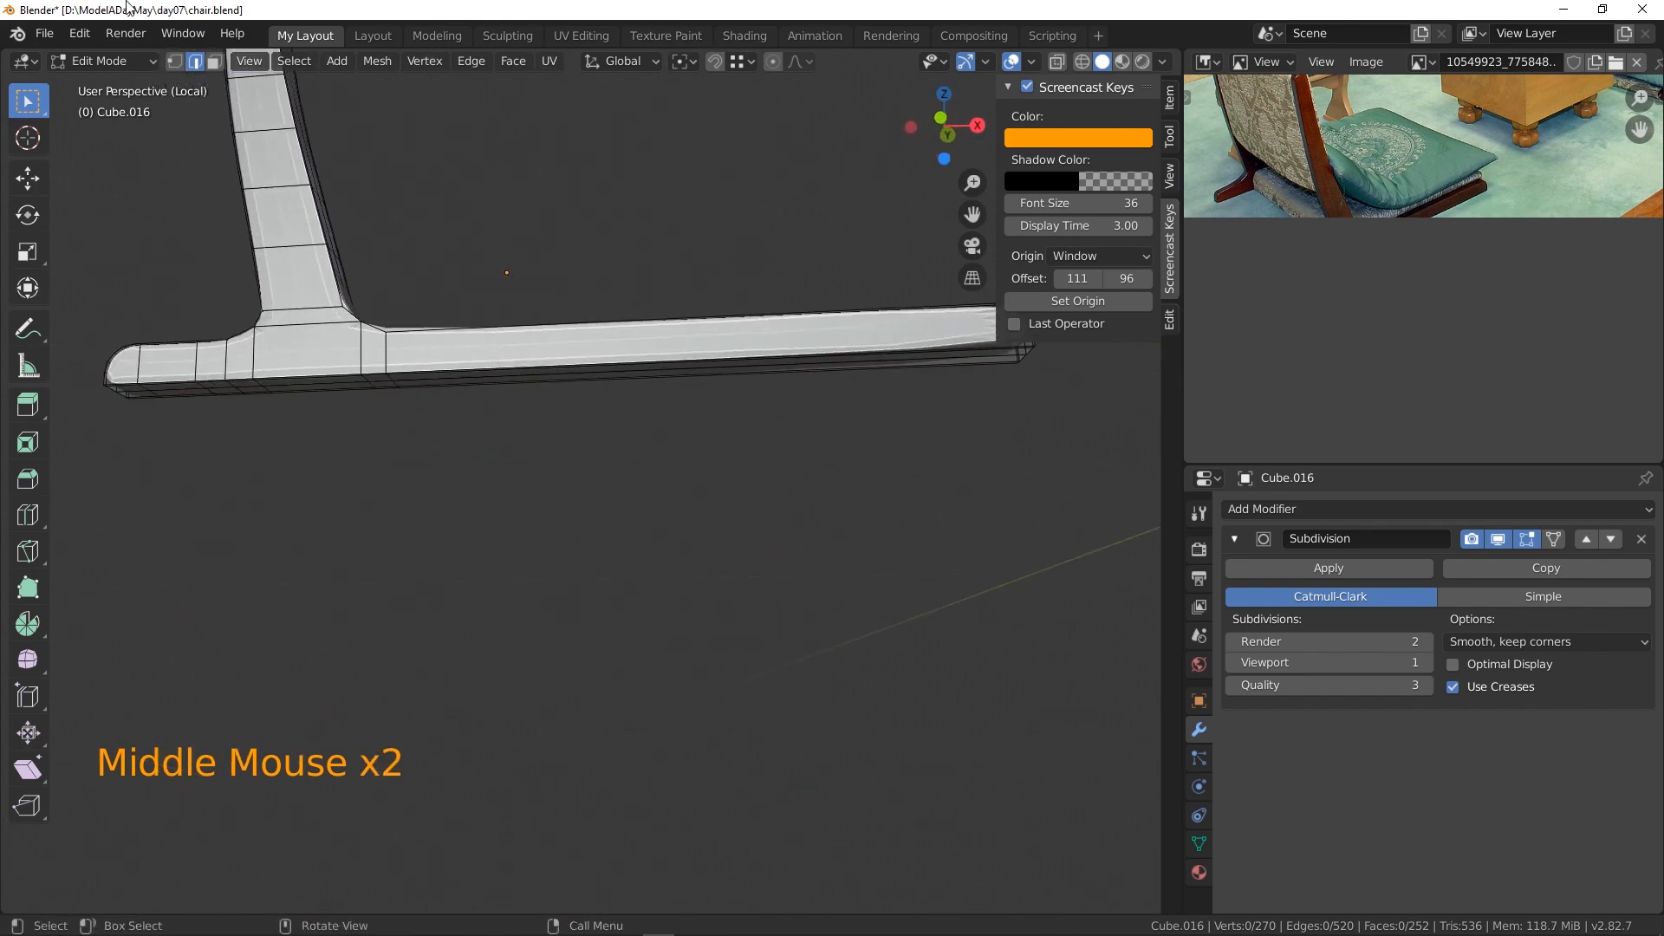
left_click(215, 61)
scroll(494, 342, "up", 2)
middle_click_drag(485, 346, 408, 318)
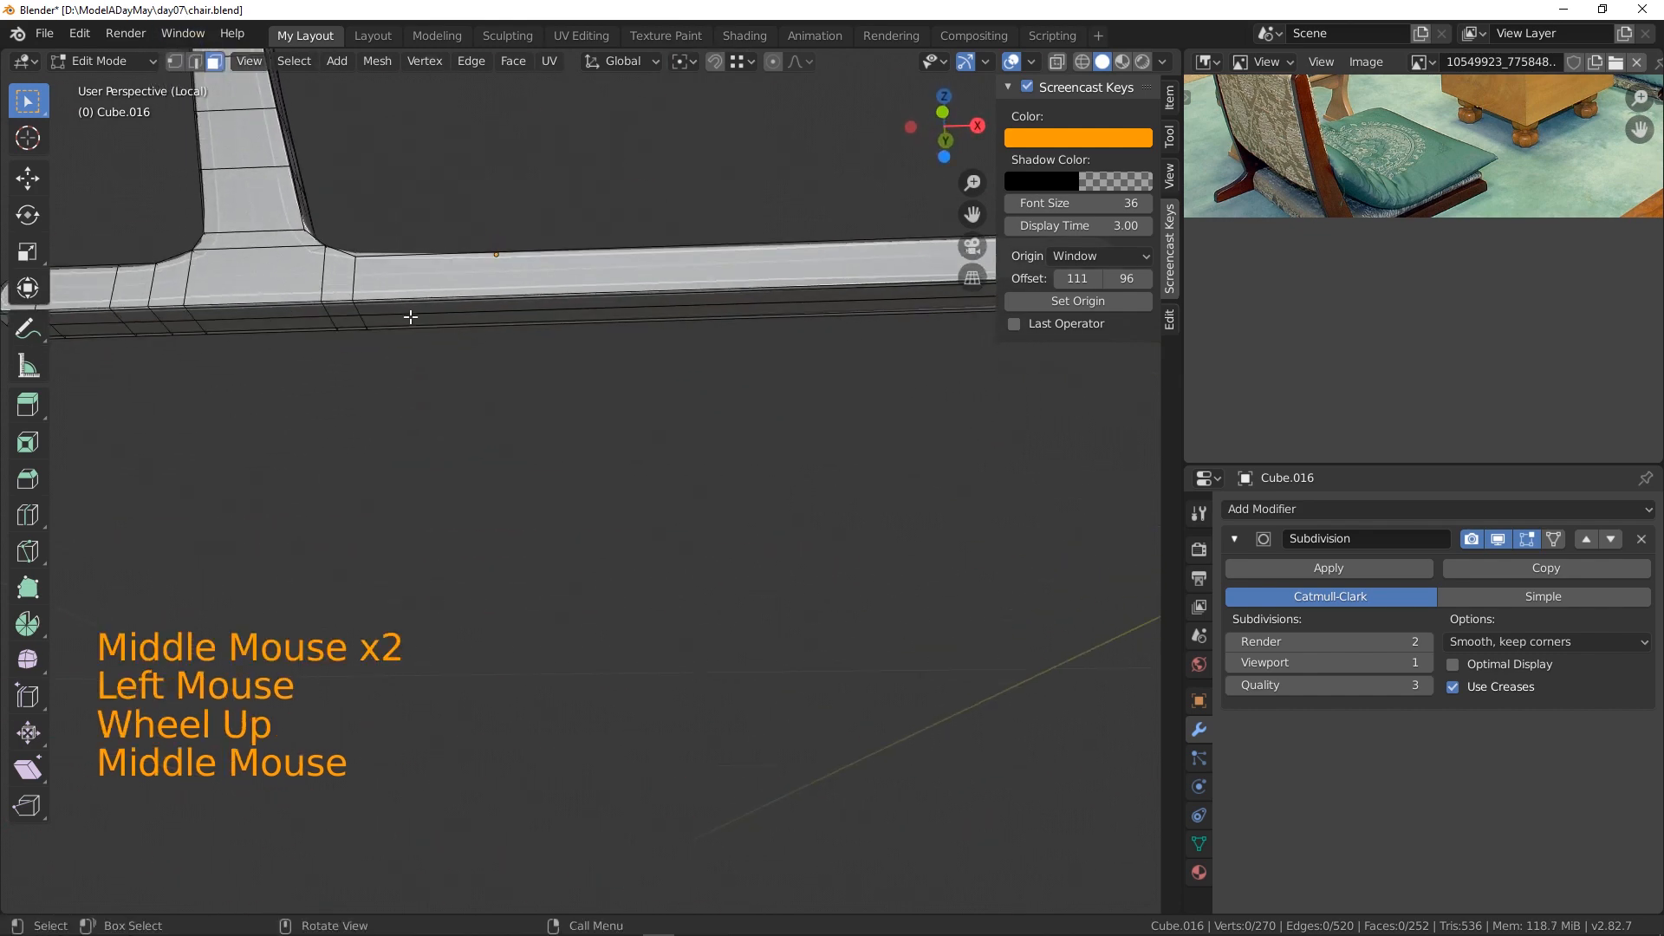
left_click(405, 316)
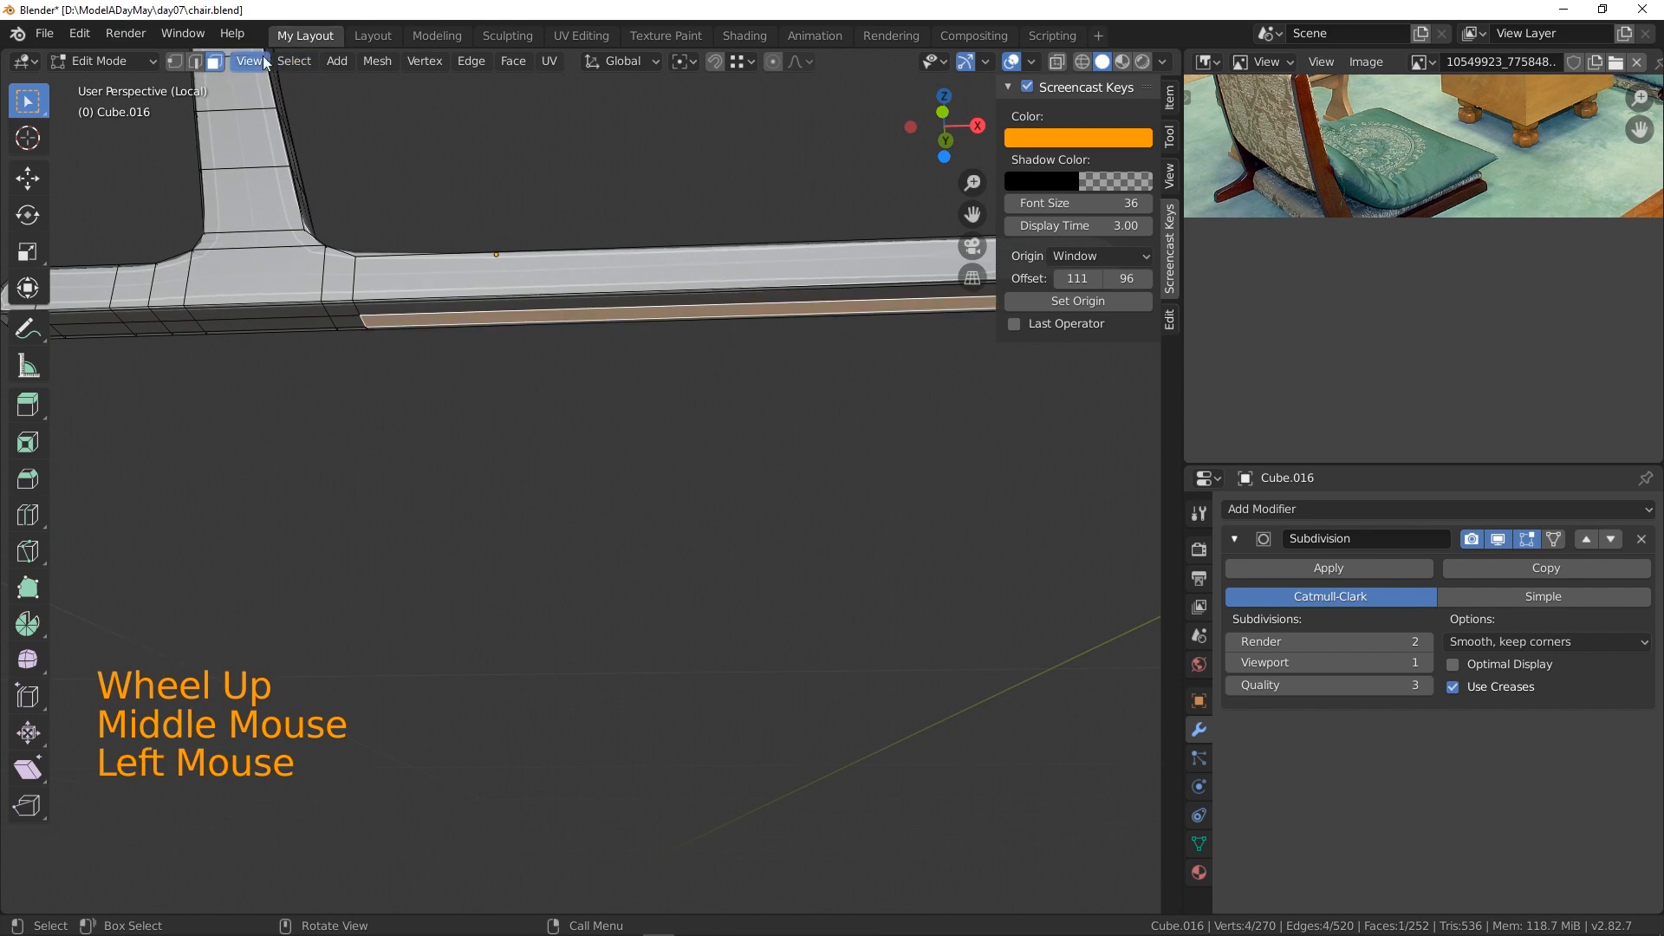
- Extend the selection to all similar co-planar faces along the runner's underside
left_click(293, 60)
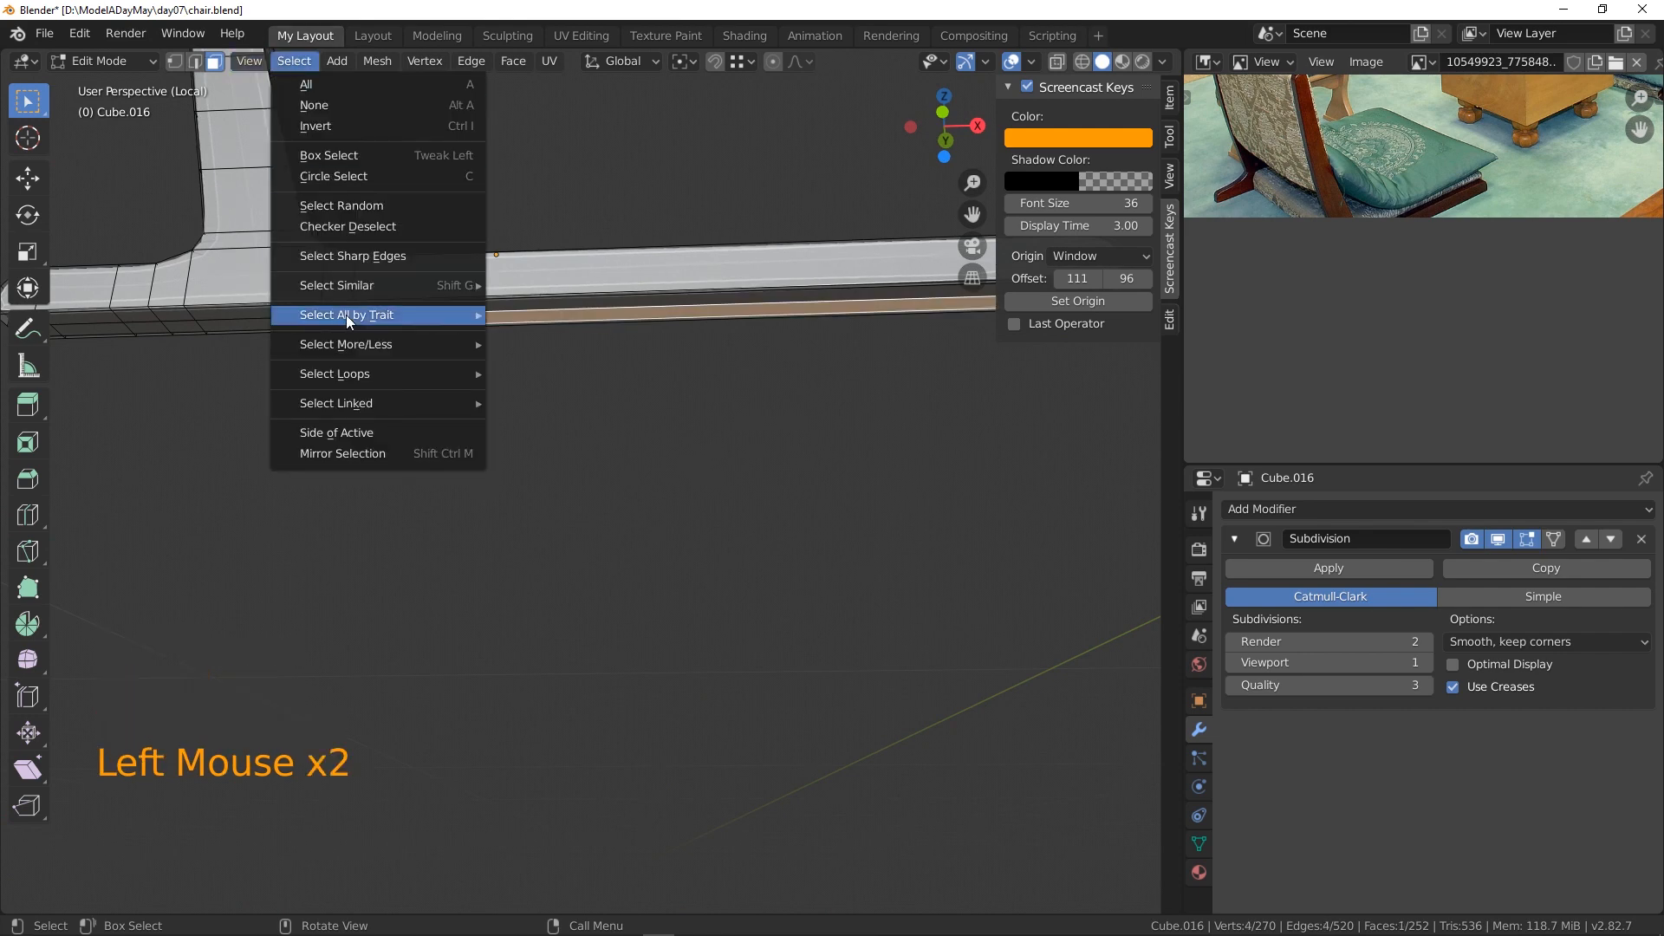
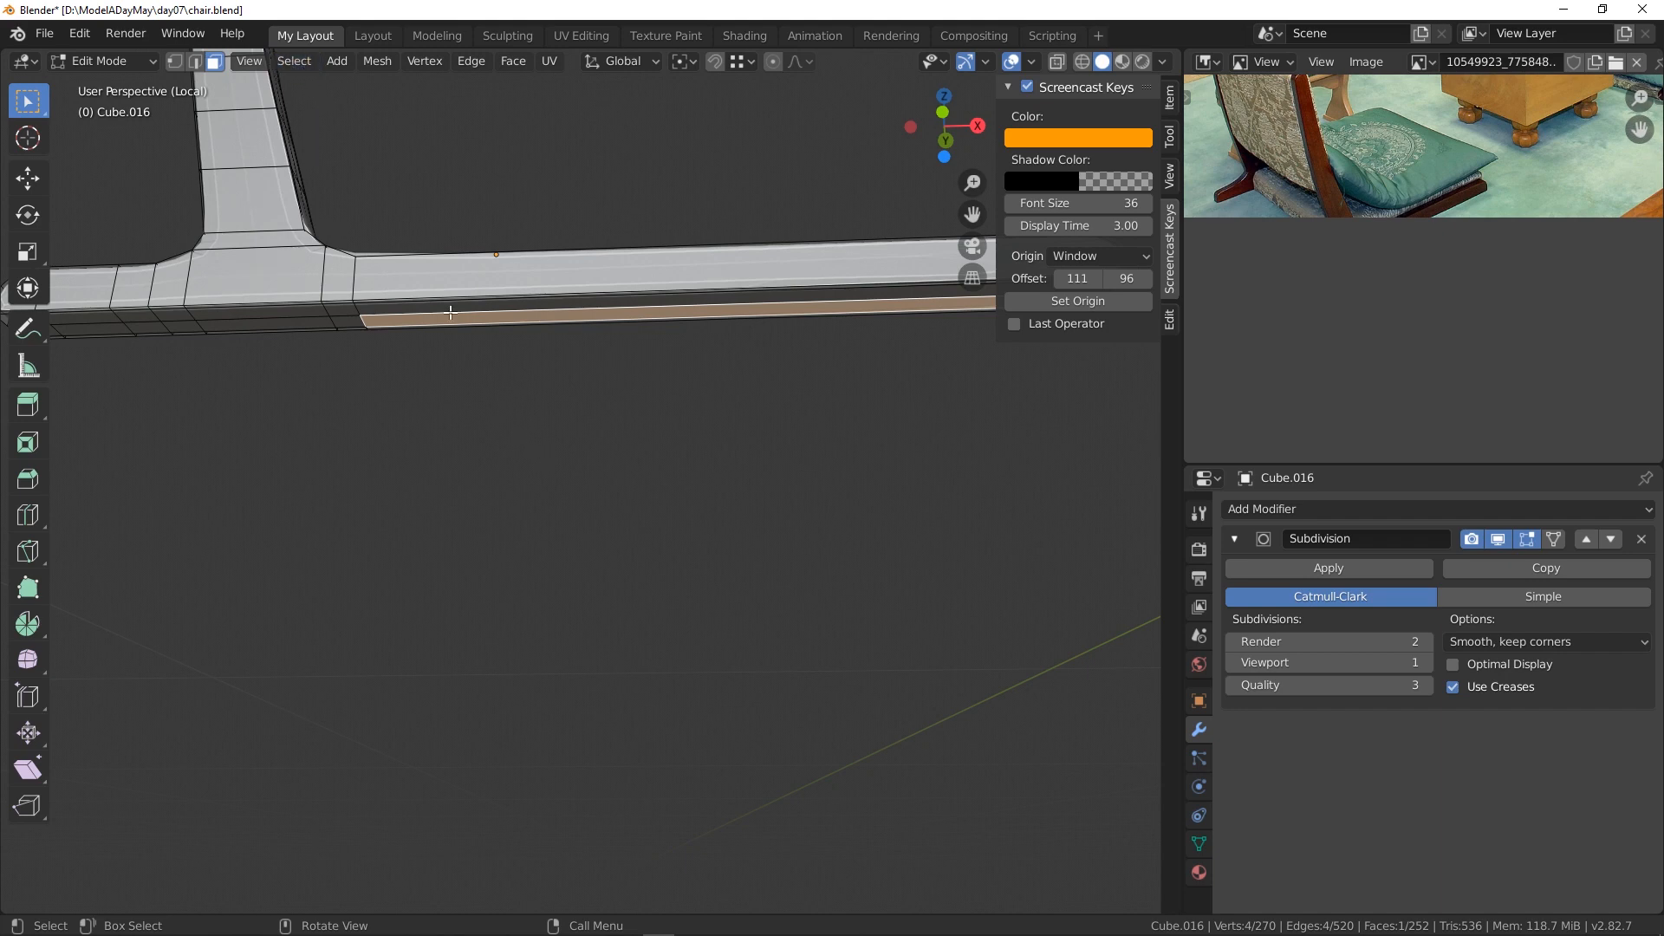
left_click(294, 61)
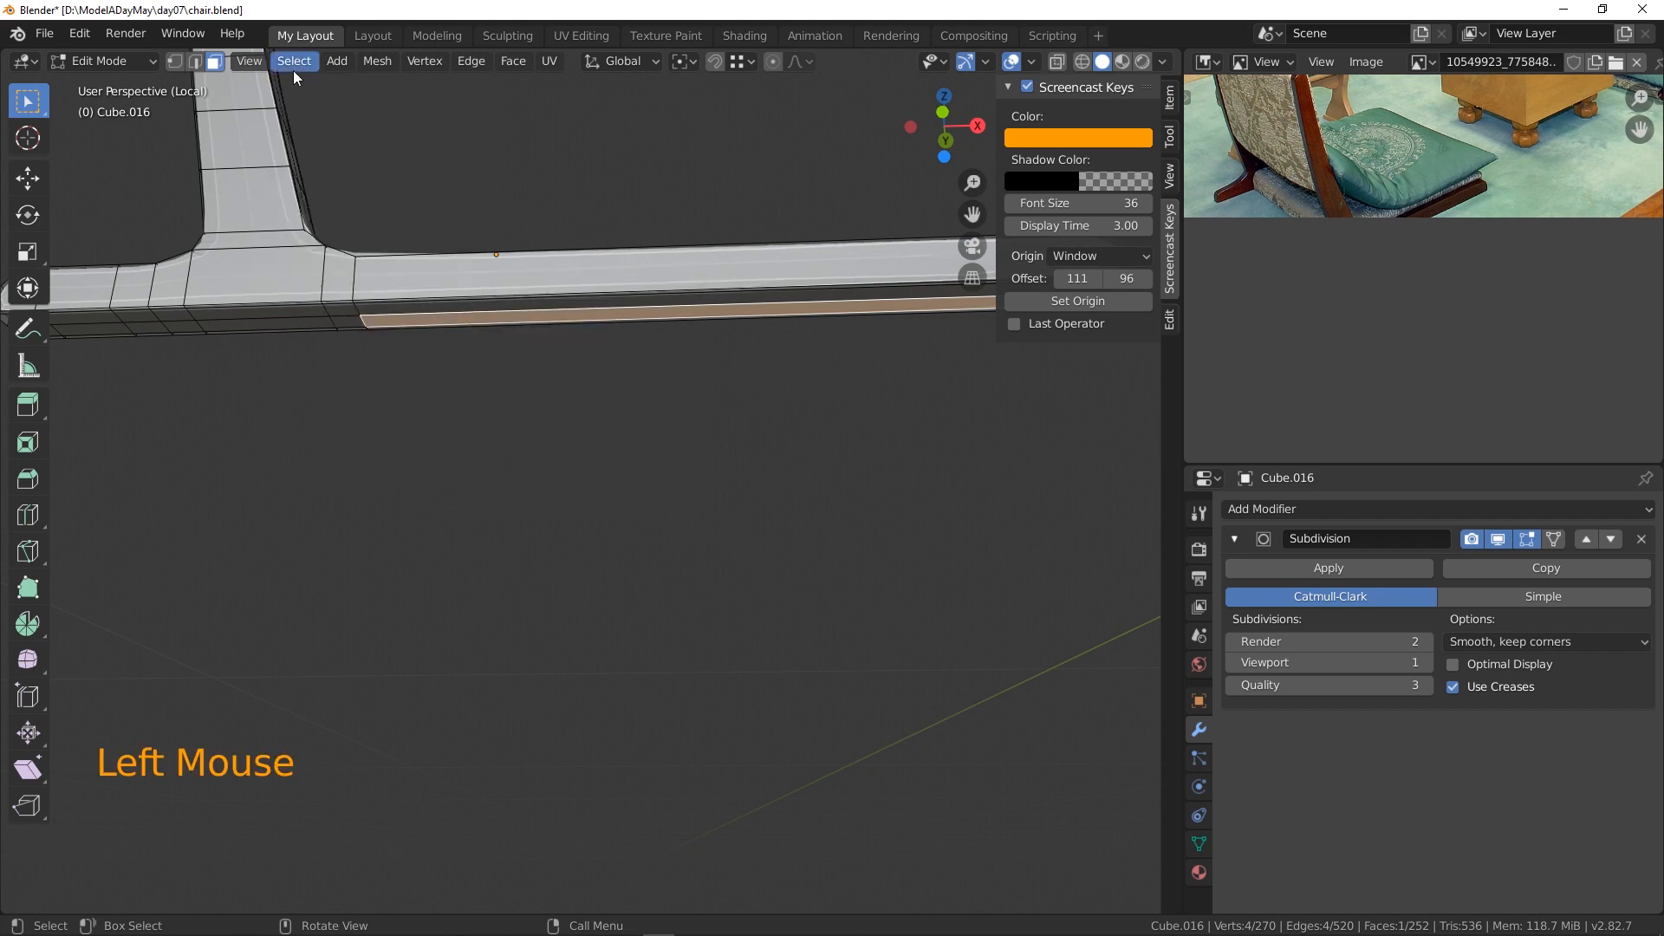
left_click(293, 68)
mouse_move(346, 284)
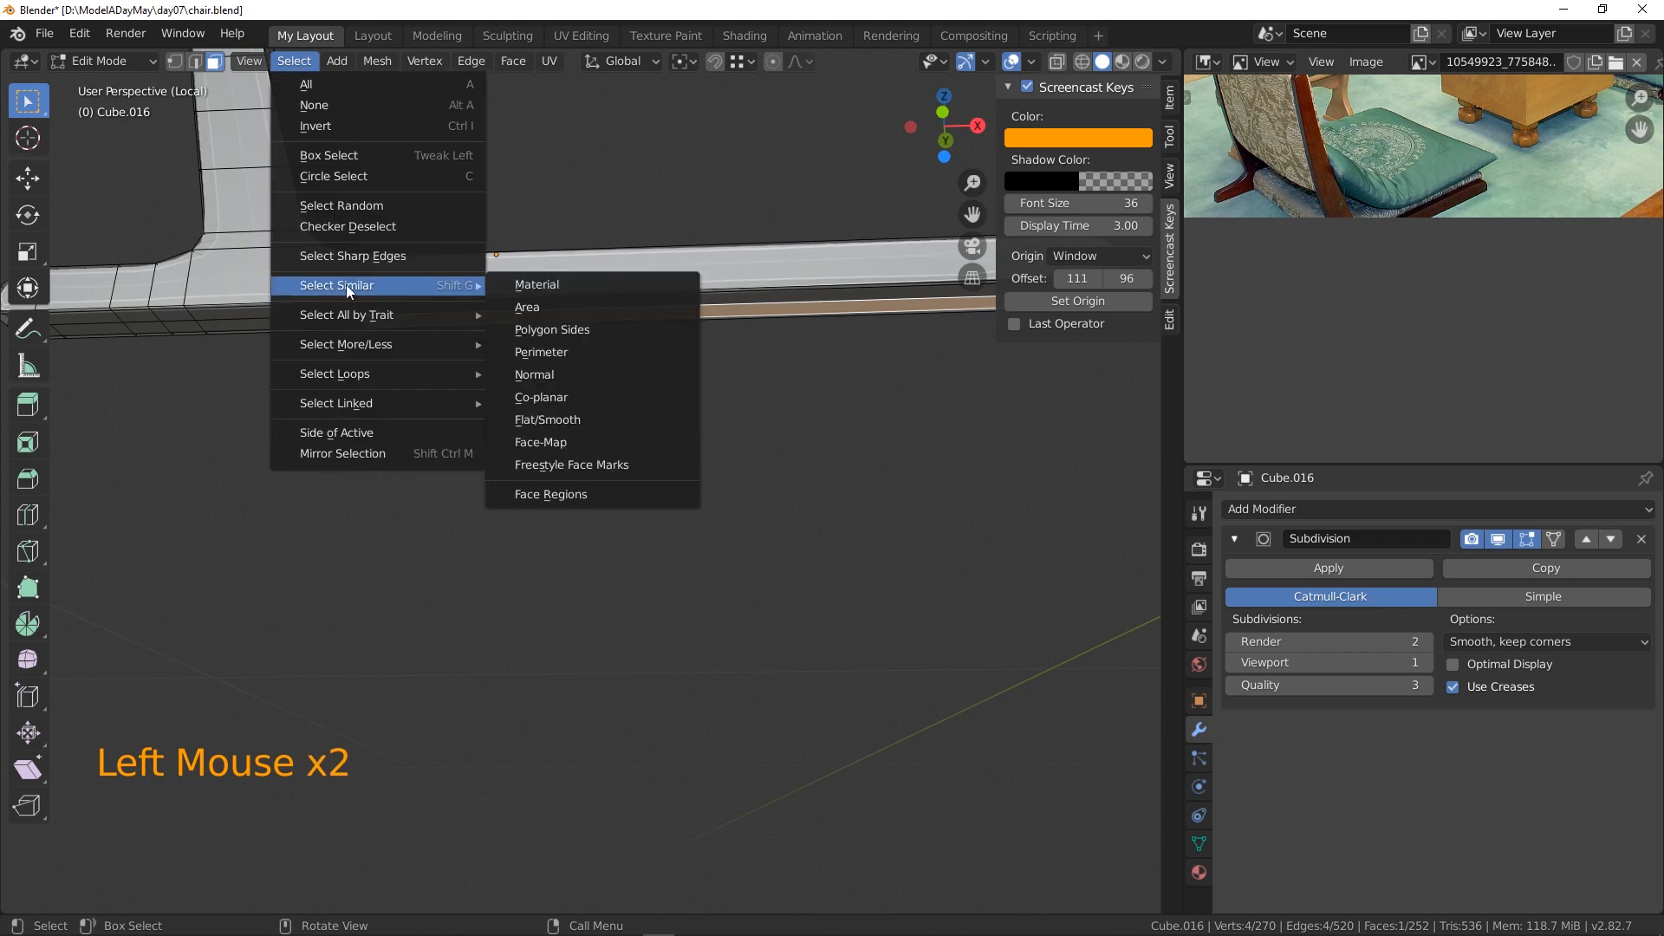
left_click(533, 406)
scroll(613, 360, "down", 2)
middle_click_drag(612, 360, 724, 439)
scroll(859, 448, "up", 2)
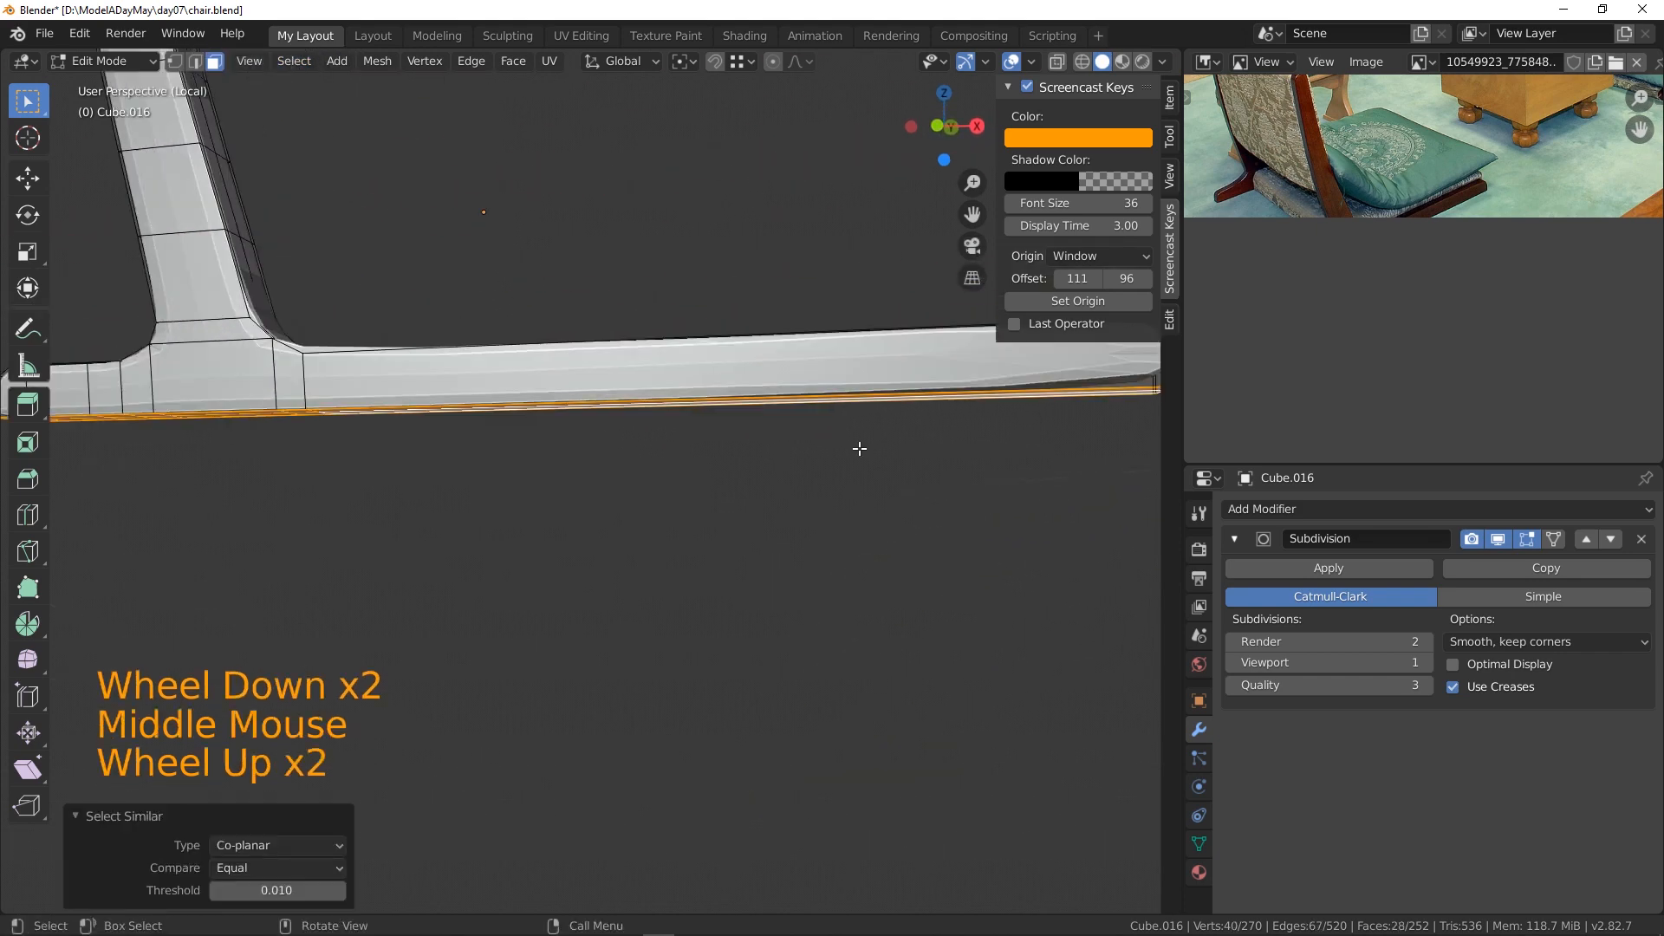
- In front view, extrude the selected underside faces about 0.00185 m downward to support the runner's bottom edge
middle_click_drag(859, 448, 809, 457, "shift")
key("KP_1")
scroll(828, 470, "up", 3)
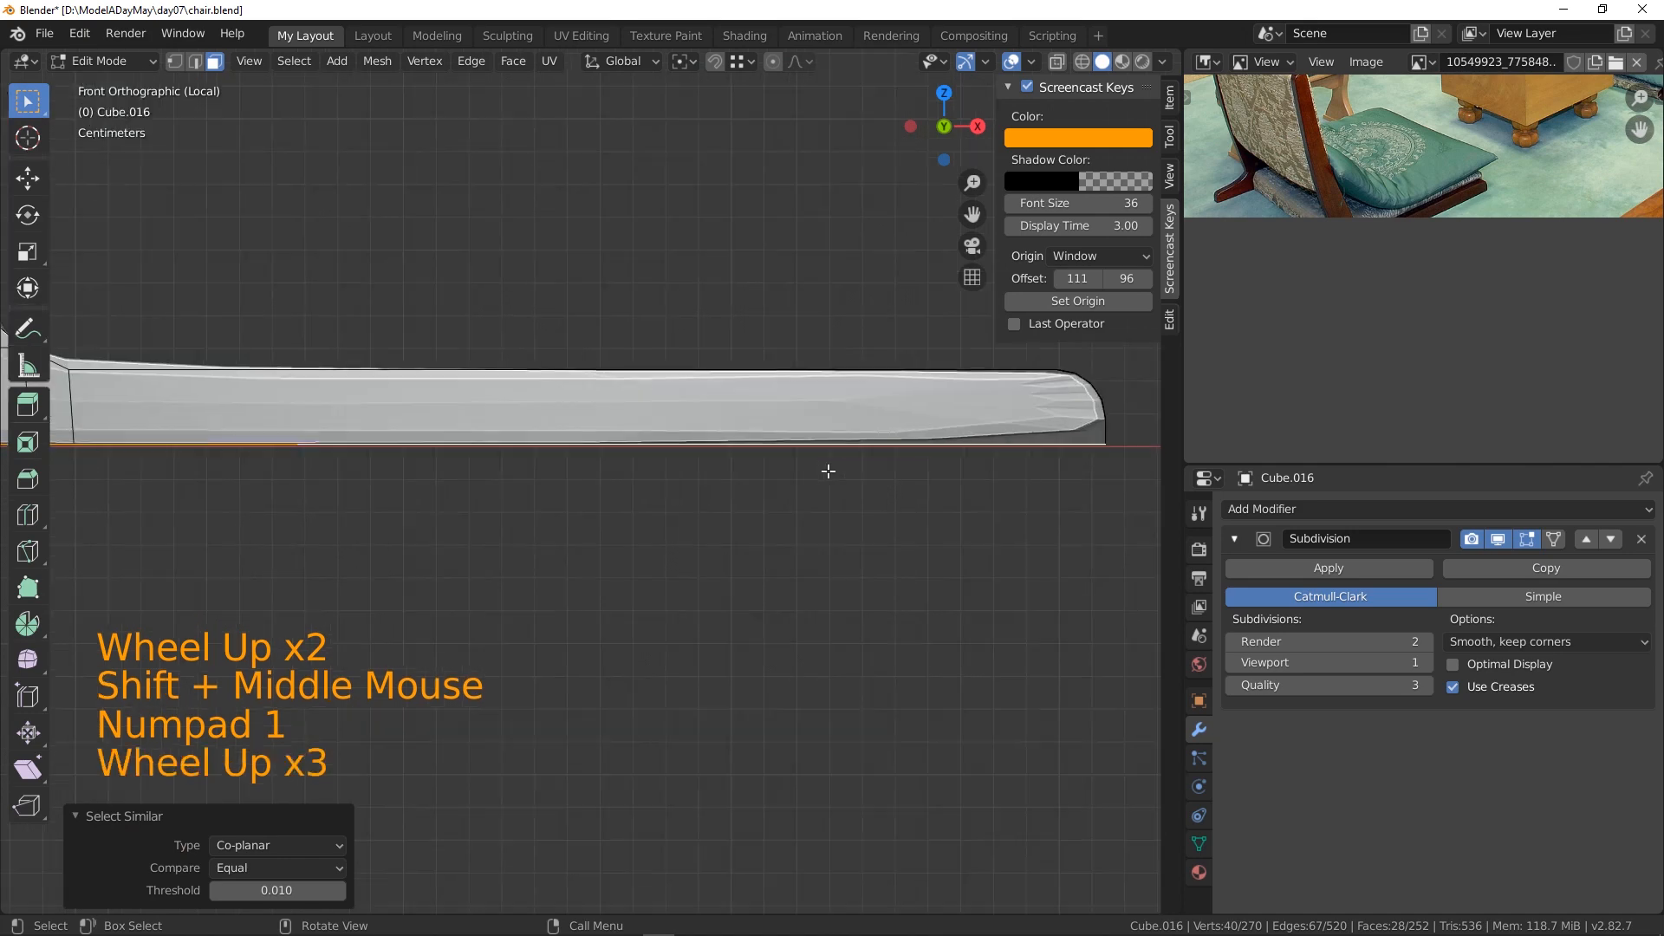
middle_click_drag(954, 464, 716, 524, "shift")
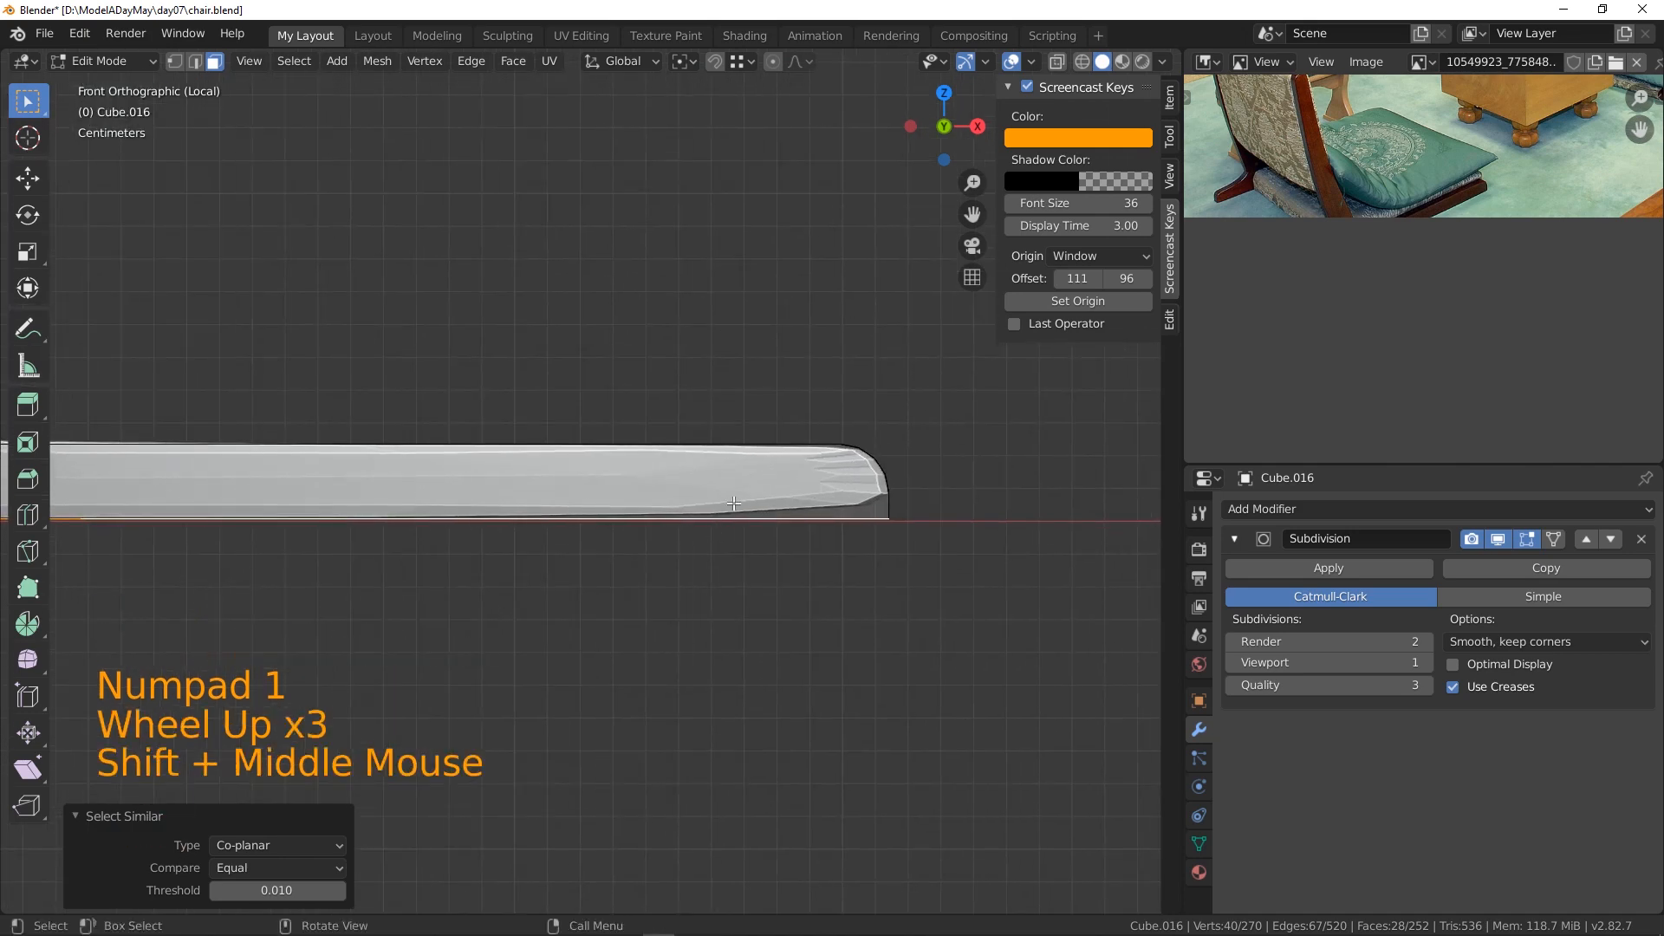
key("e")
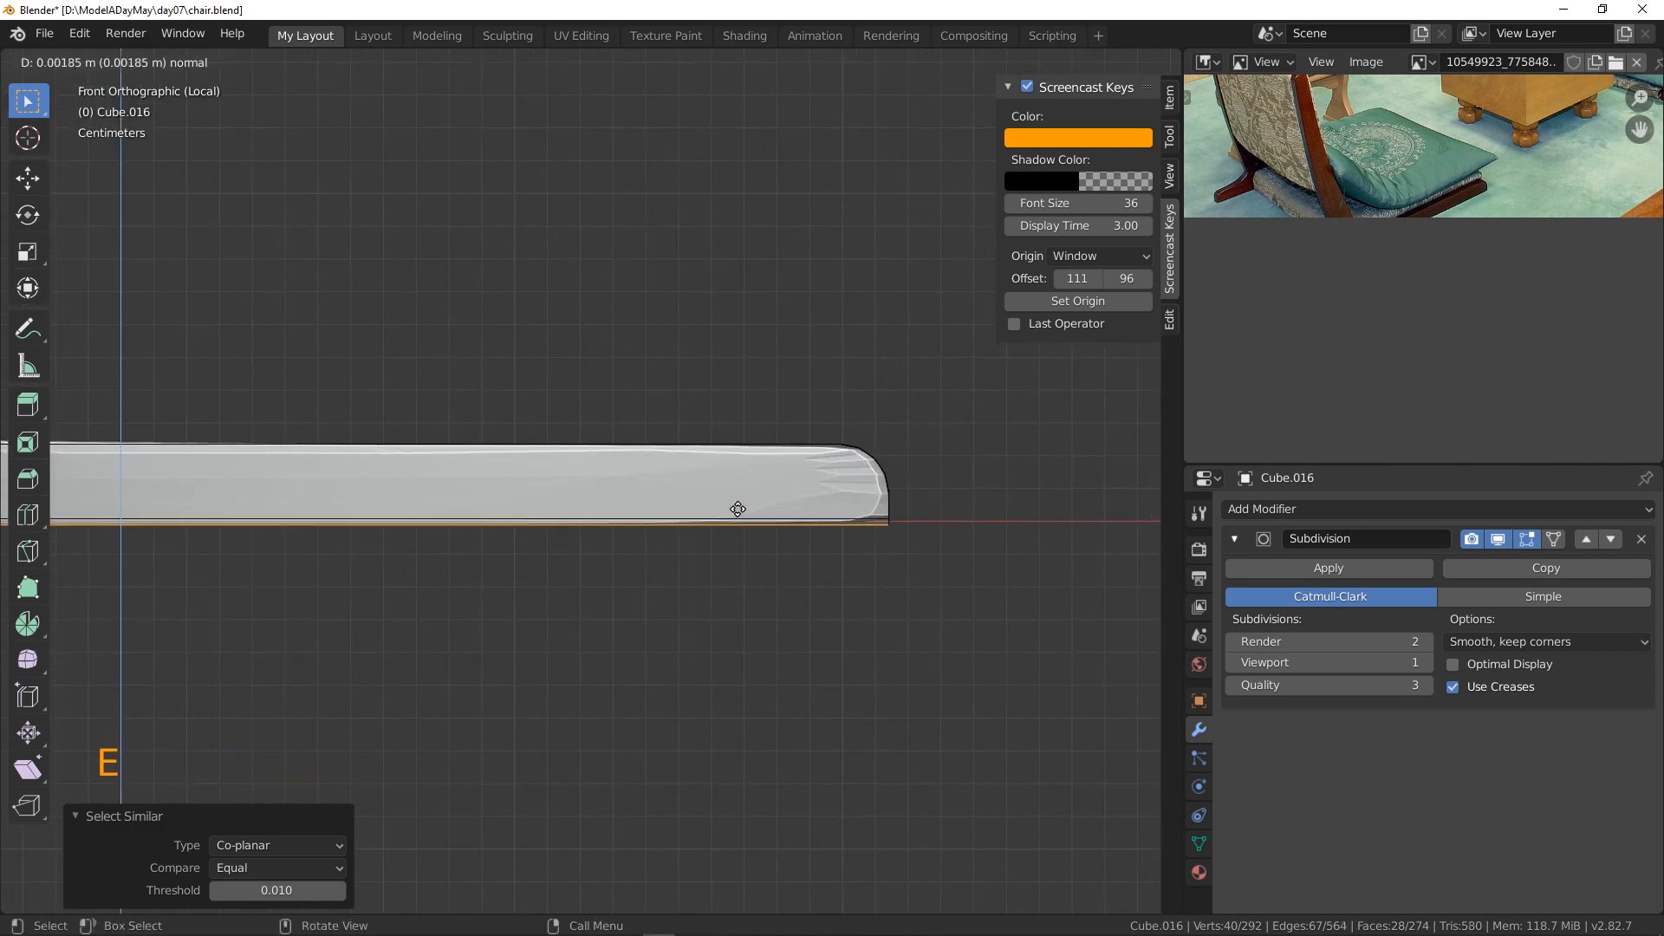
left_click(738, 508)
middle_click_drag(492, 618, 658, 698, "shift")
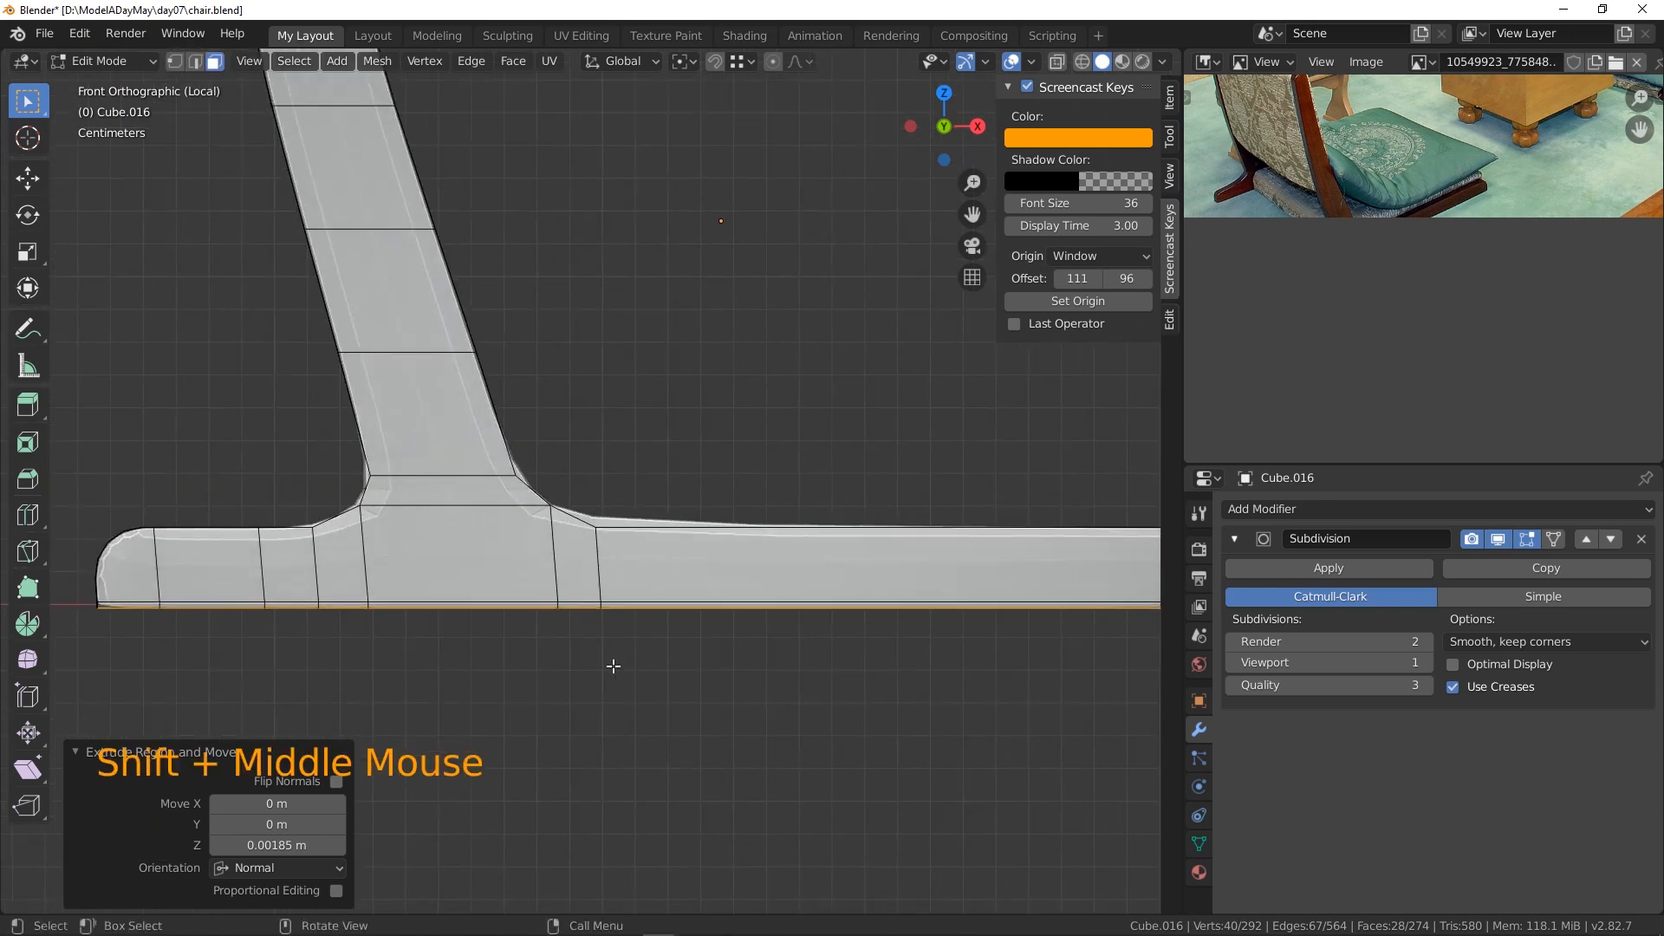
- Examine the chair's side frame from the front and in perspective, checking the base, rounded ends, joint and upright
middle_click_drag(334, 612, 521, 606, "shift")
scroll(521, 606, "up", 3)
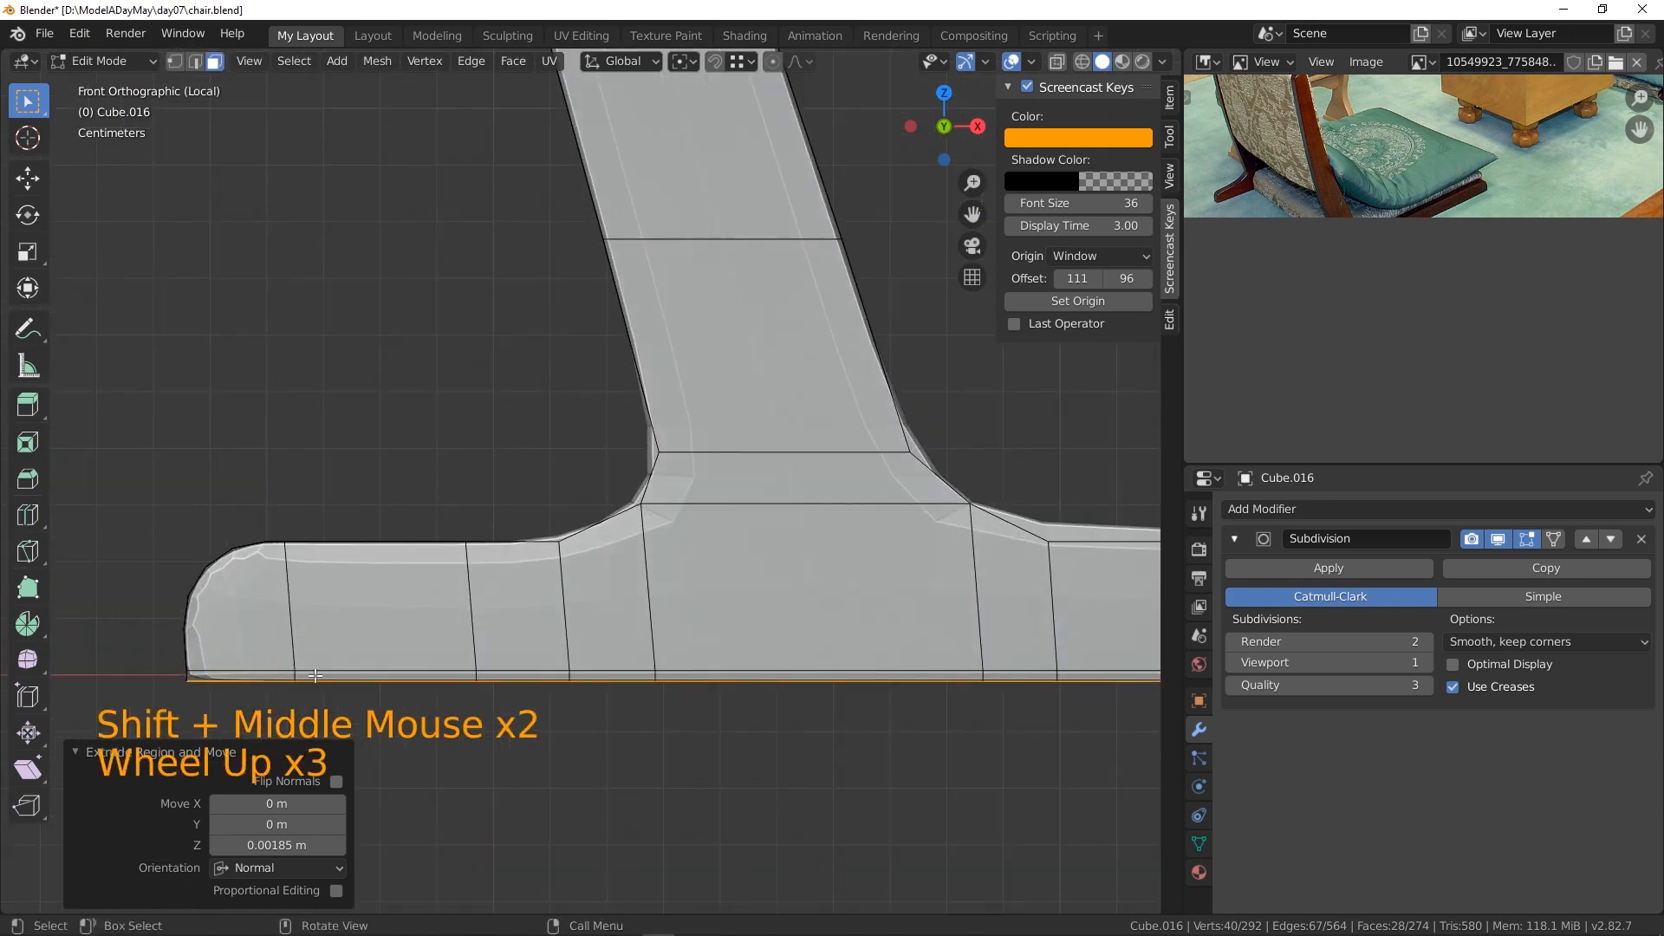
scroll(315, 675, "down", 3)
middle_click_drag(973, 627, 798, 632, "shift")
scroll(798, 632, "down", 1)
scroll(568, 575, "down", 1)
middle_click_drag(568, 575, 608, 596, "shift")
middle_click_drag(850, 632, 761, 509)
scroll(770, 504, "down", 2)
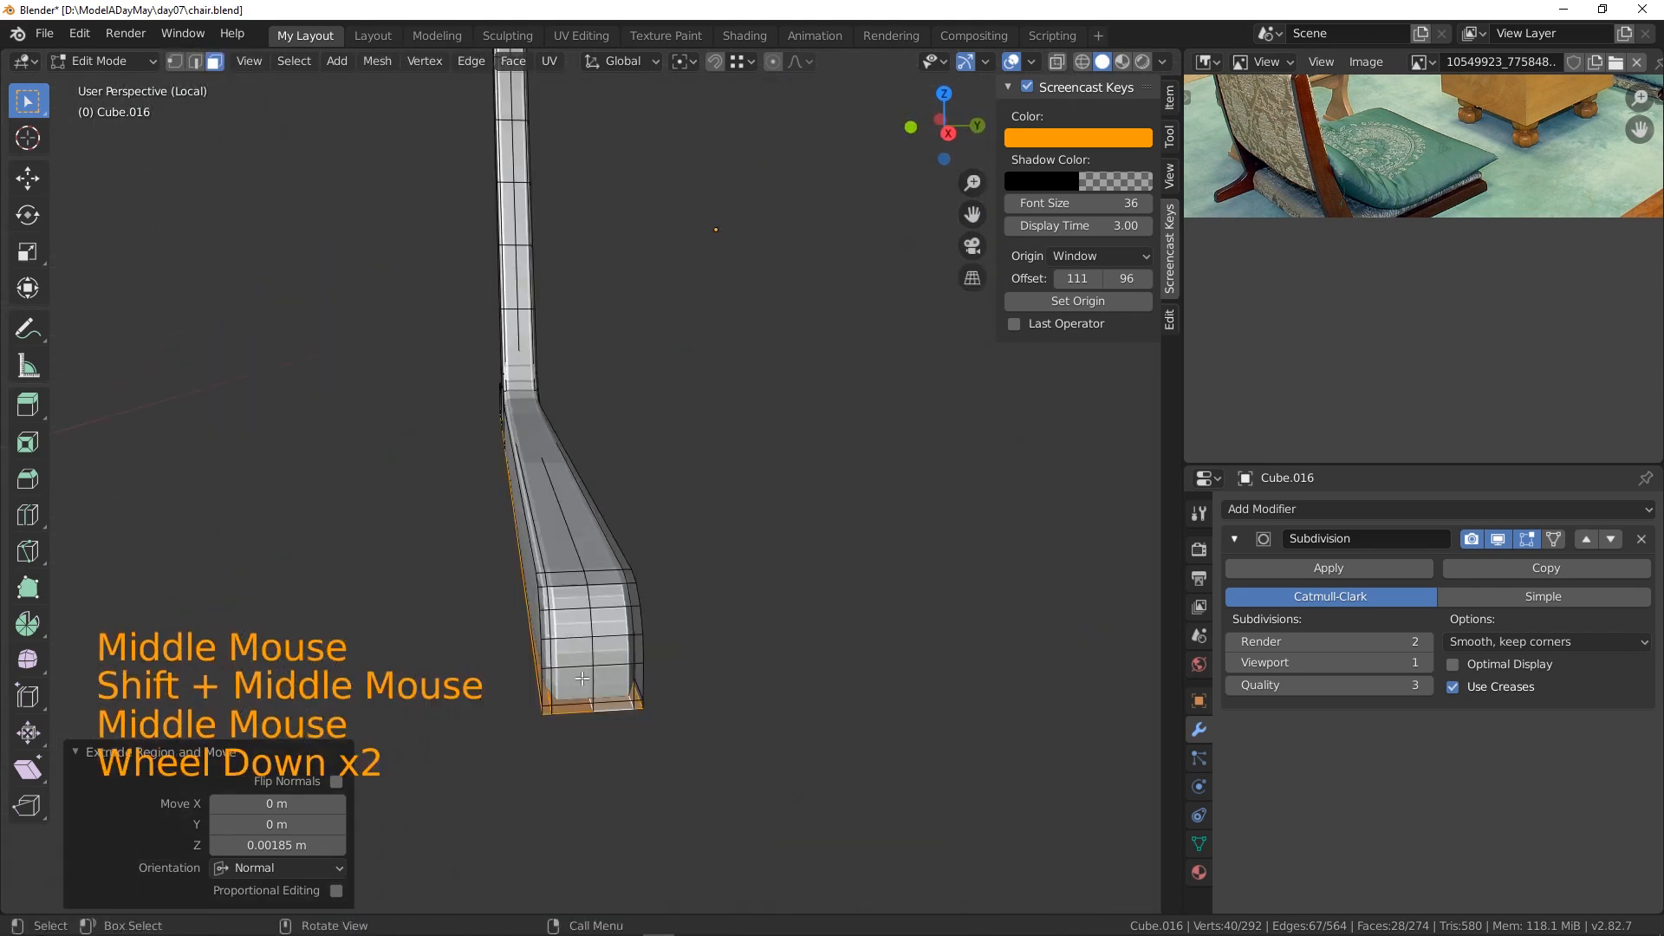
middle_click_drag(555, 414, 613, 529, "shift")
middle_click_drag(607, 503, 762, 443)
scroll(597, 461, "up", 1, "shift")
middle_click_drag(596, 461, 593, 587, "shift")
scroll(594, 588, "down", 1, "shift")
scroll(580, 520, "up", 1)
middle_click_drag(581, 520, 587, 298)
scroll(578, 695, "up", 1)
middle_click_drag(578, 694, 611, 524)
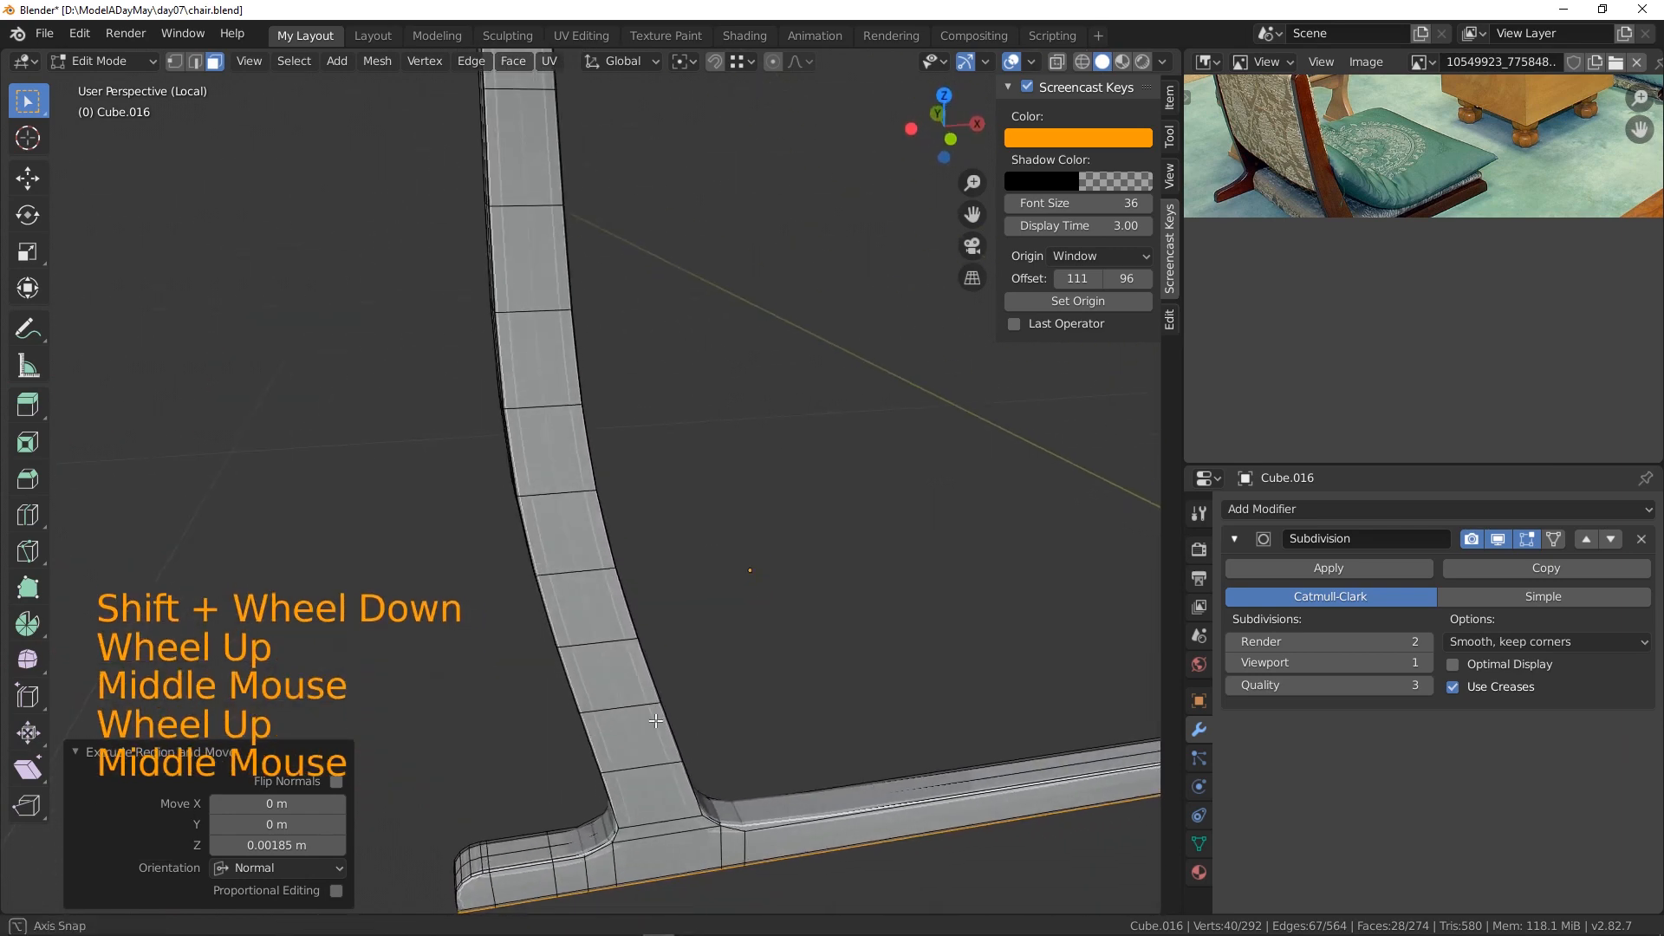
scroll(611, 524, "up", 1)
scroll(611, 525, "down", 2)
scroll(611, 525, "up", 1)
scroll(611, 521, "down", 1)
scroll(611, 521, "up", 1)
scroll(611, 521, "down", 2)
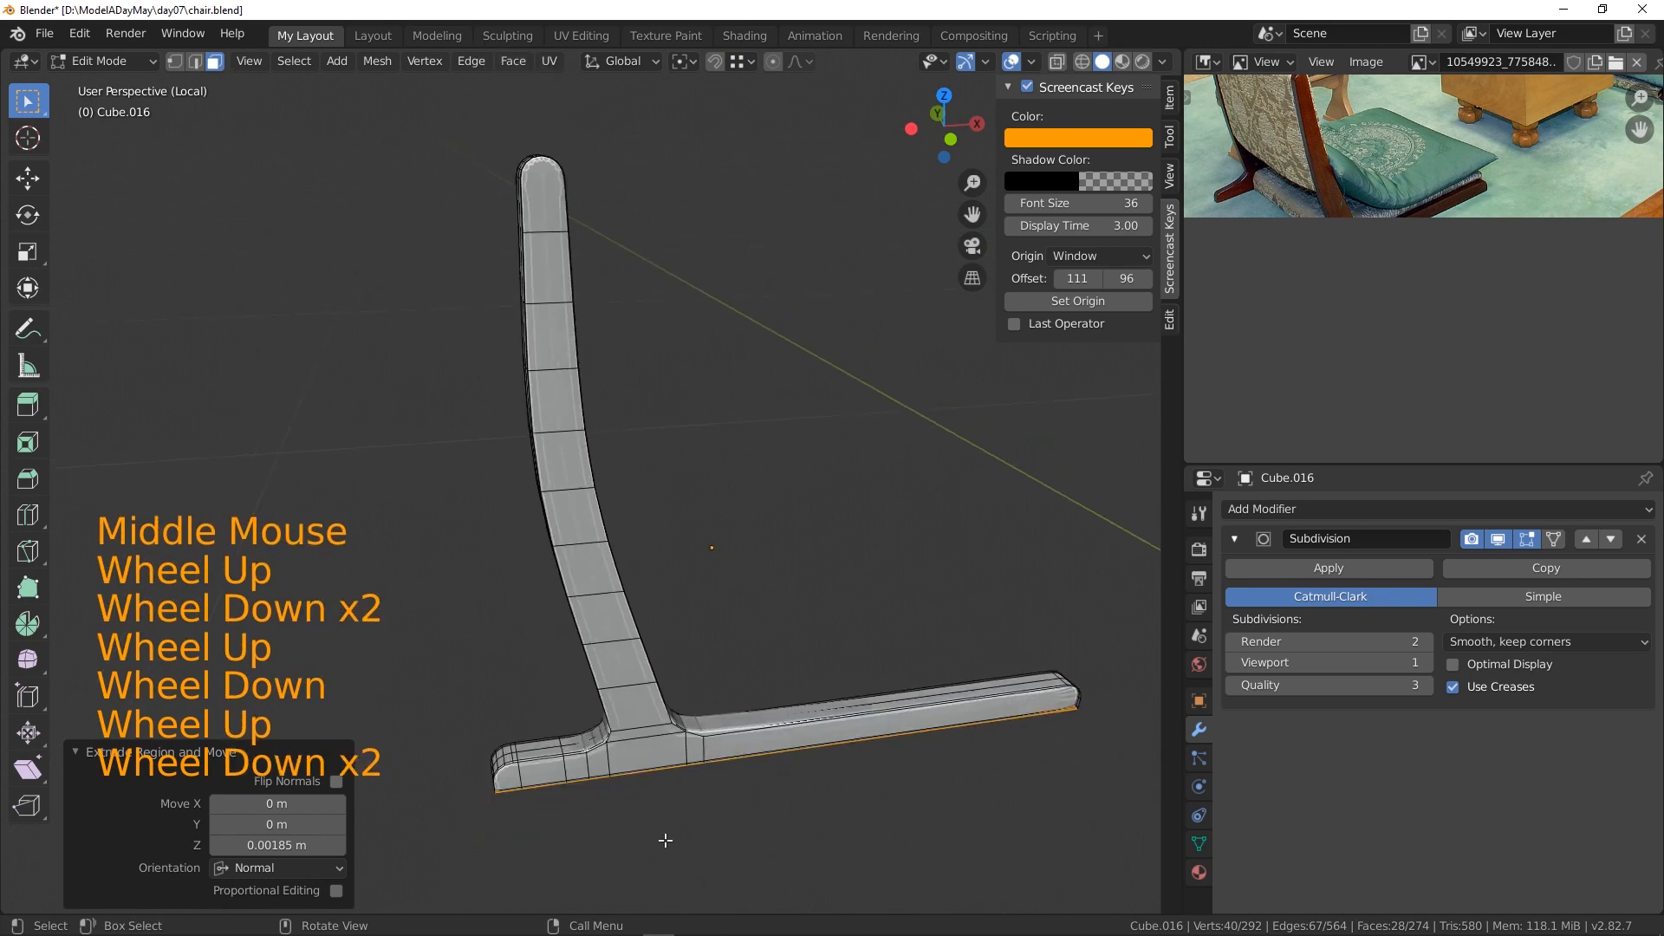
- Select all faces coplanar with the joint face on the frame's front side and inset them by about 0.0029 m
left_click(664, 772)
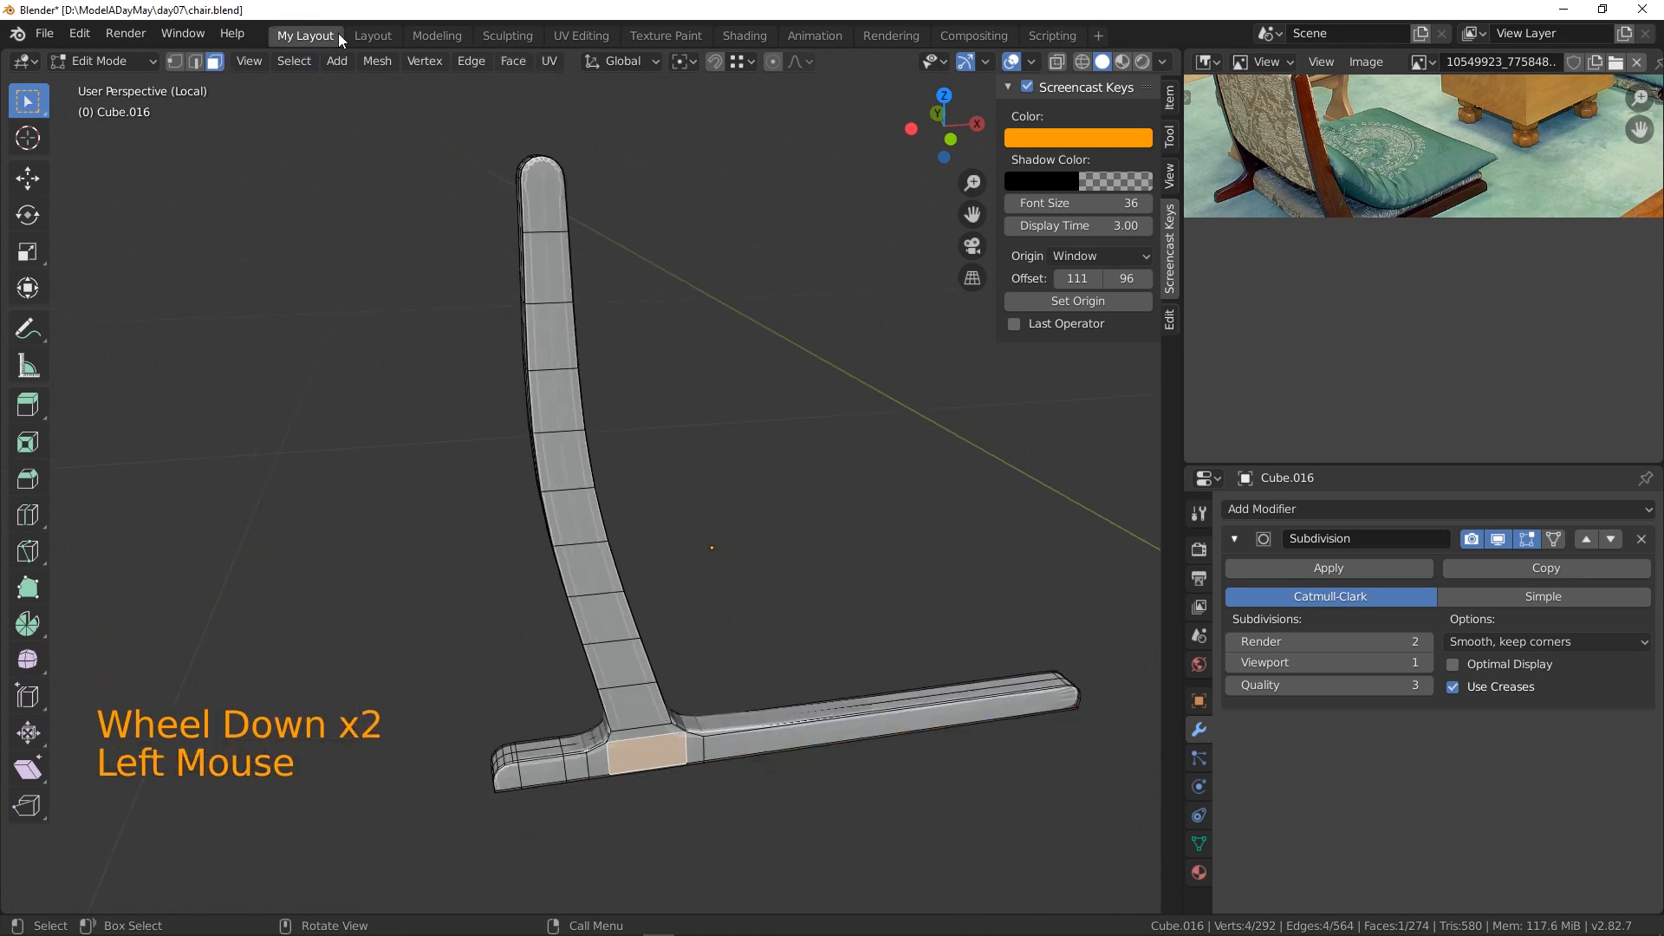
left_click(312, 57)
mouse_move(340, 286)
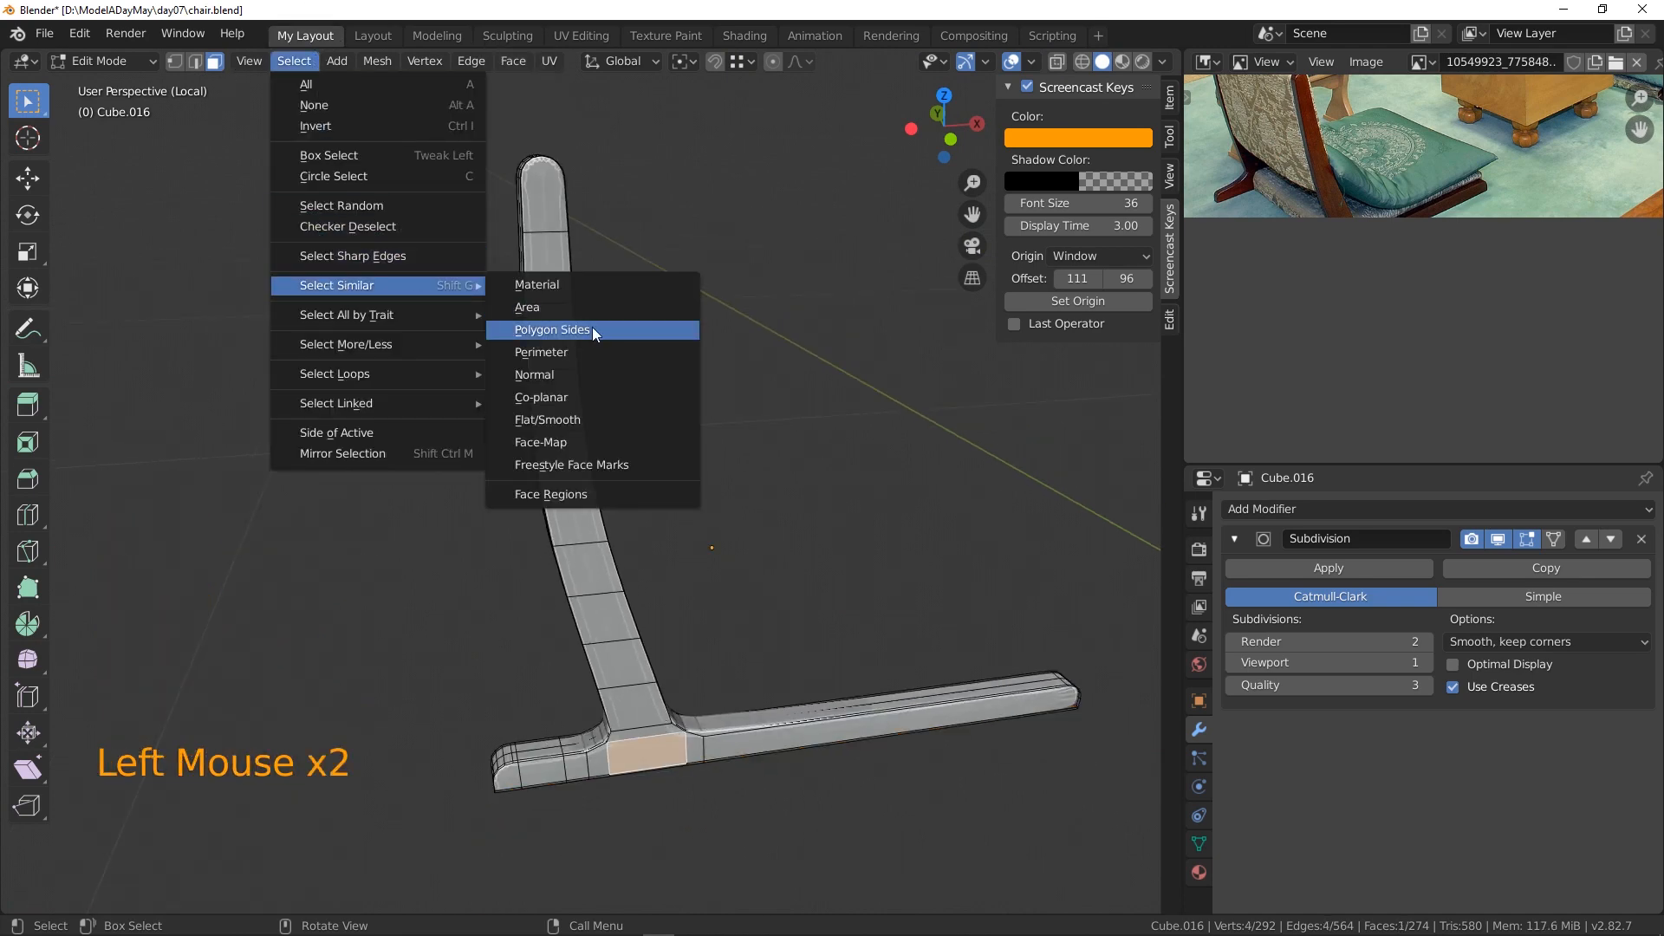
left_click(587, 397)
middle_click_drag(684, 561, 784, 506)
key("i")
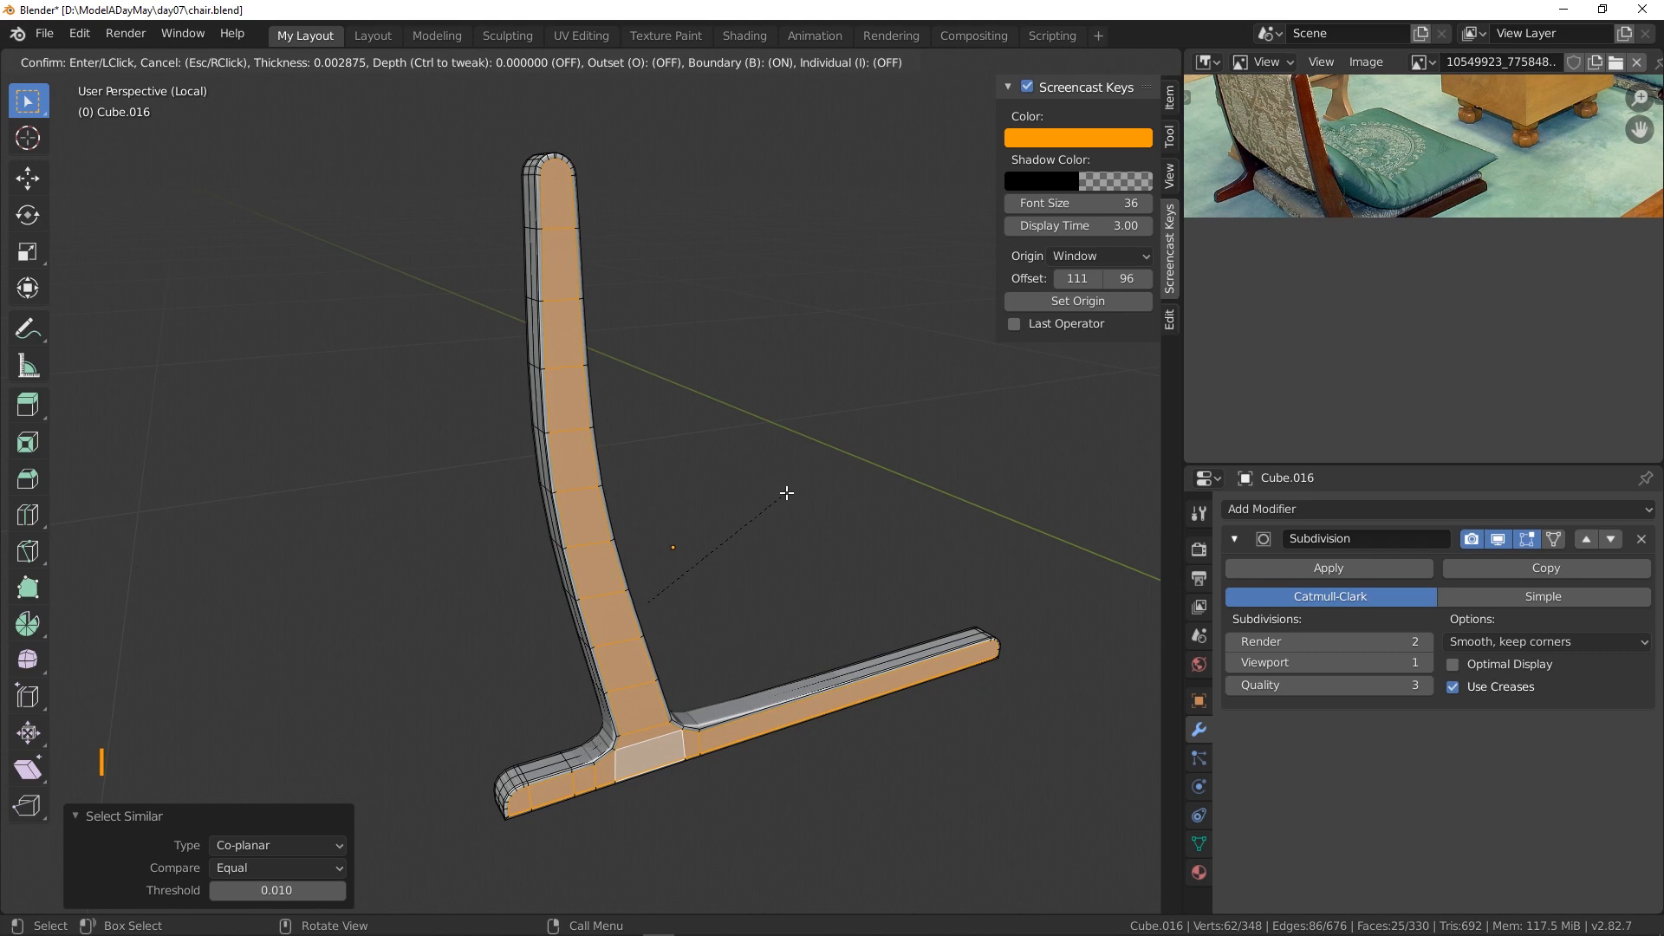
left_click(786, 492)
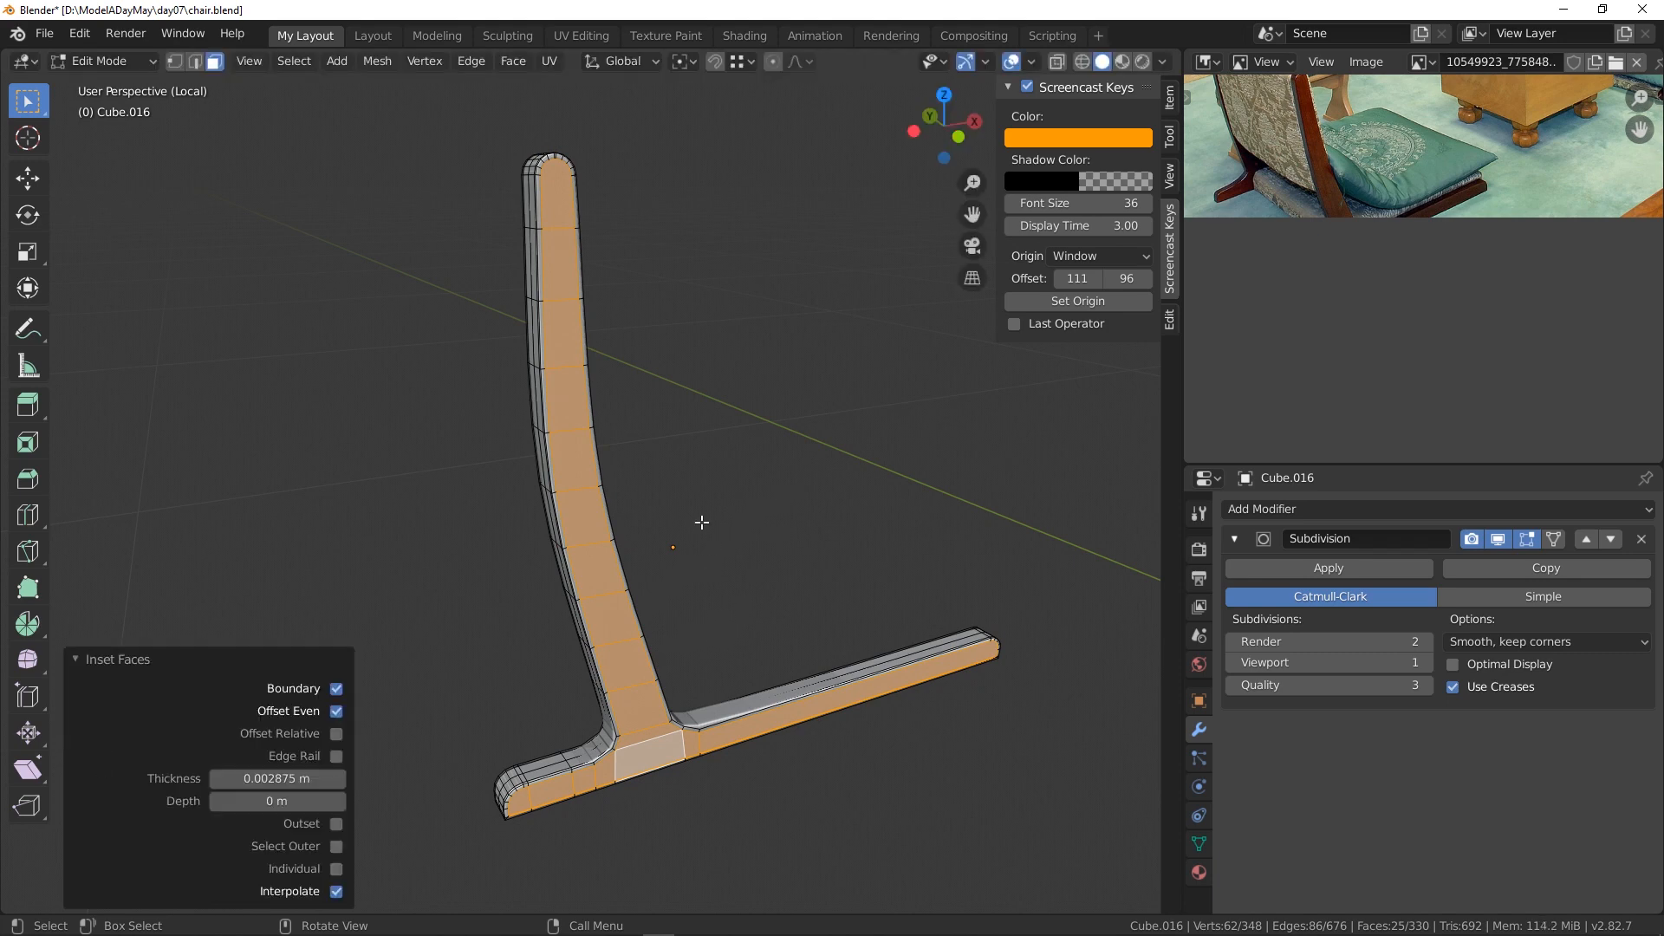
- Select all coplanar faces on the frame's opposite side and inset them by about 0.0027 m
middle_click_drag(506, 443, 649, 243)
left_click(645, 230)
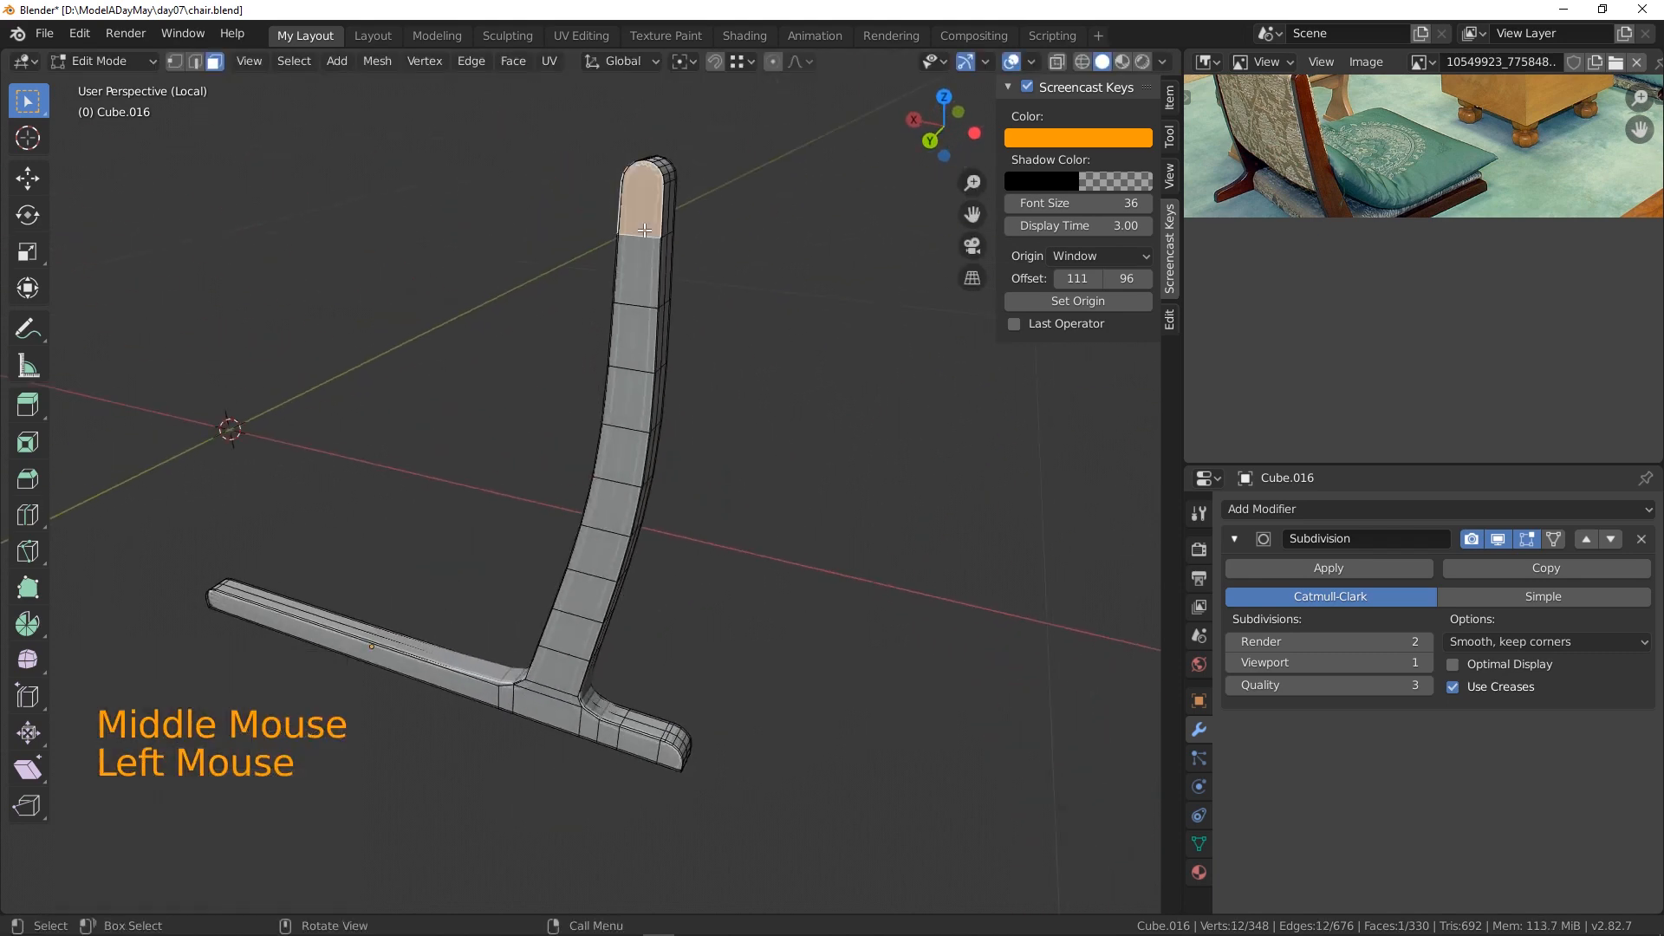
left_click(308, 62)
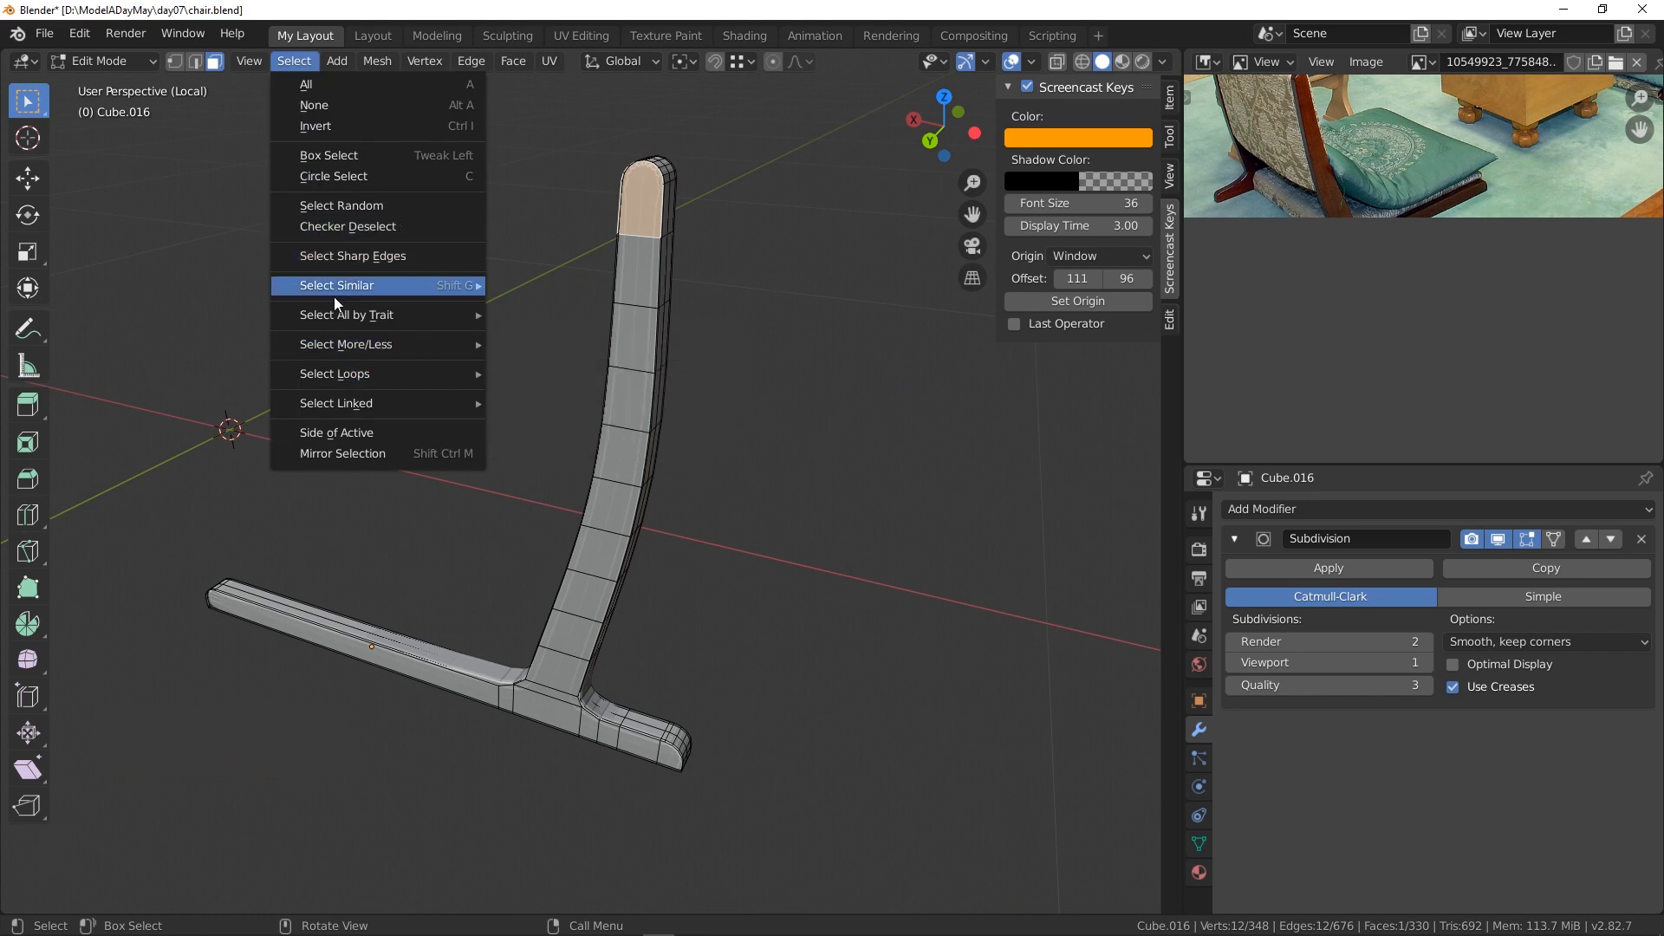
mouse_move(335, 288)
left_click(554, 418)
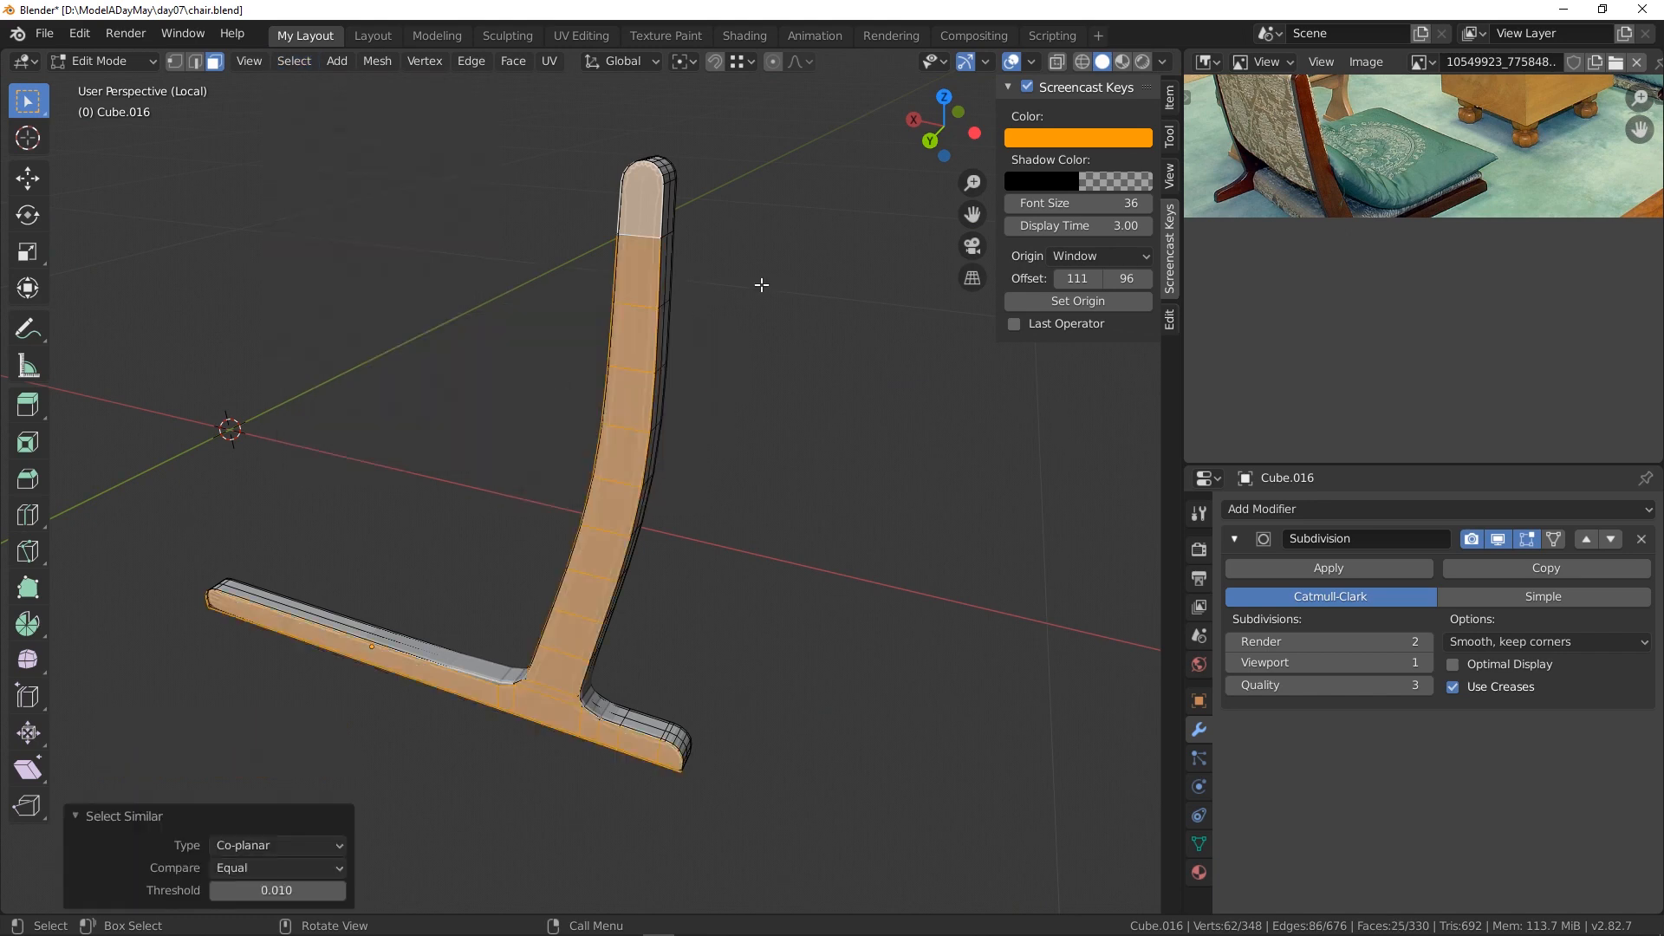
key("i")
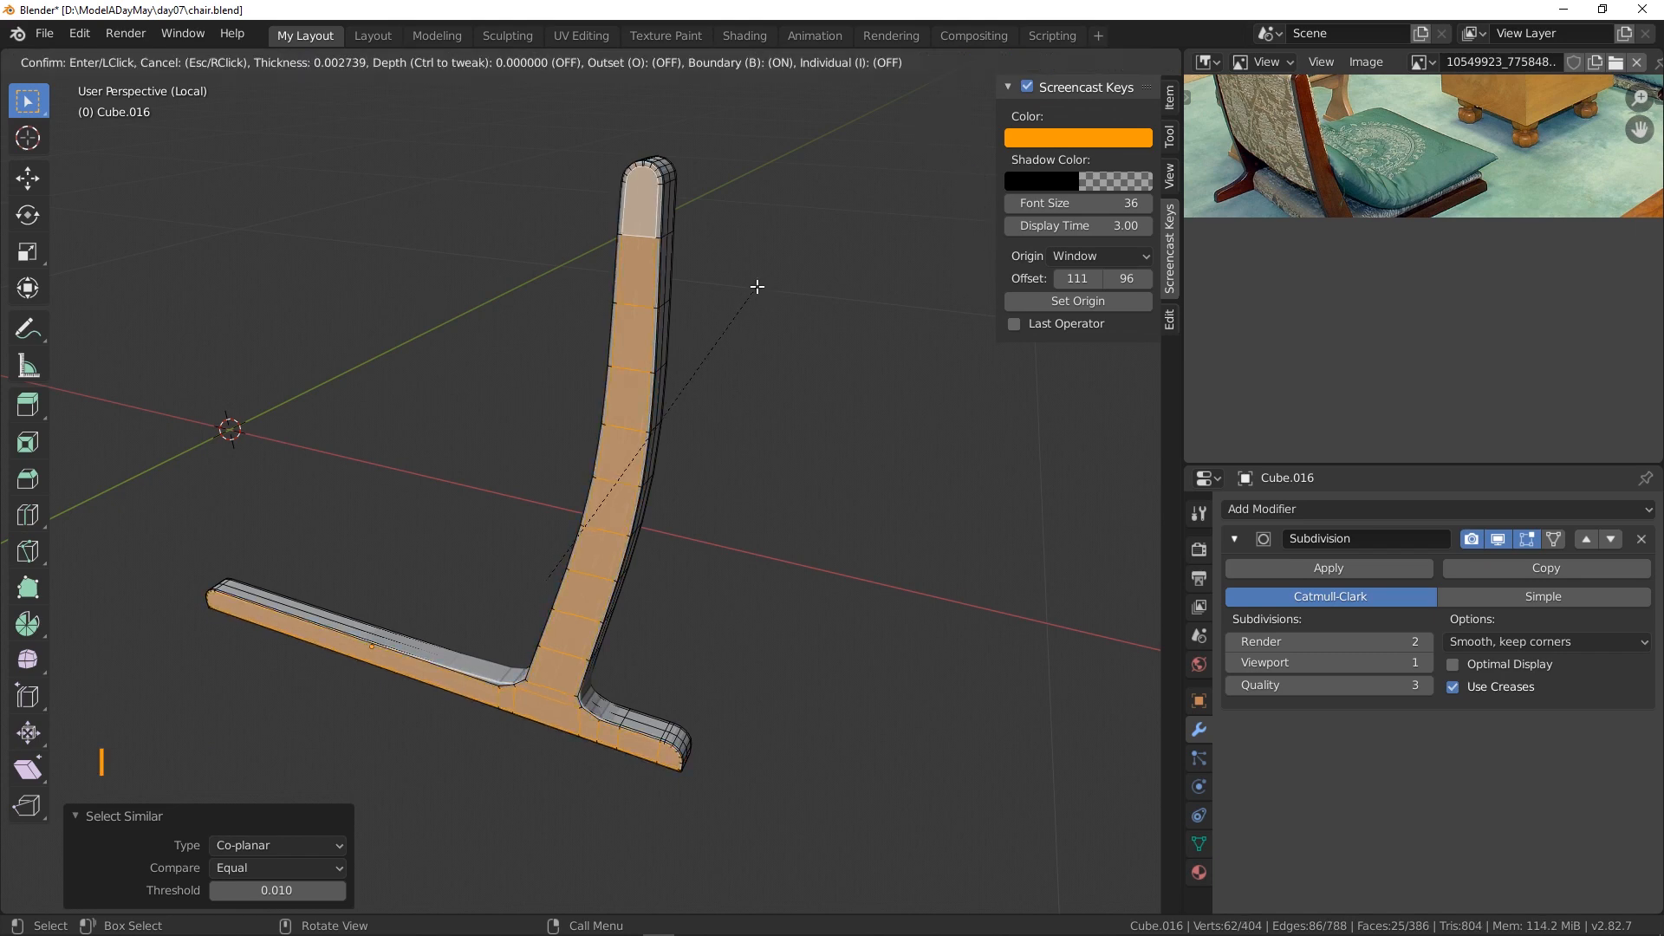
left_click(757, 286)
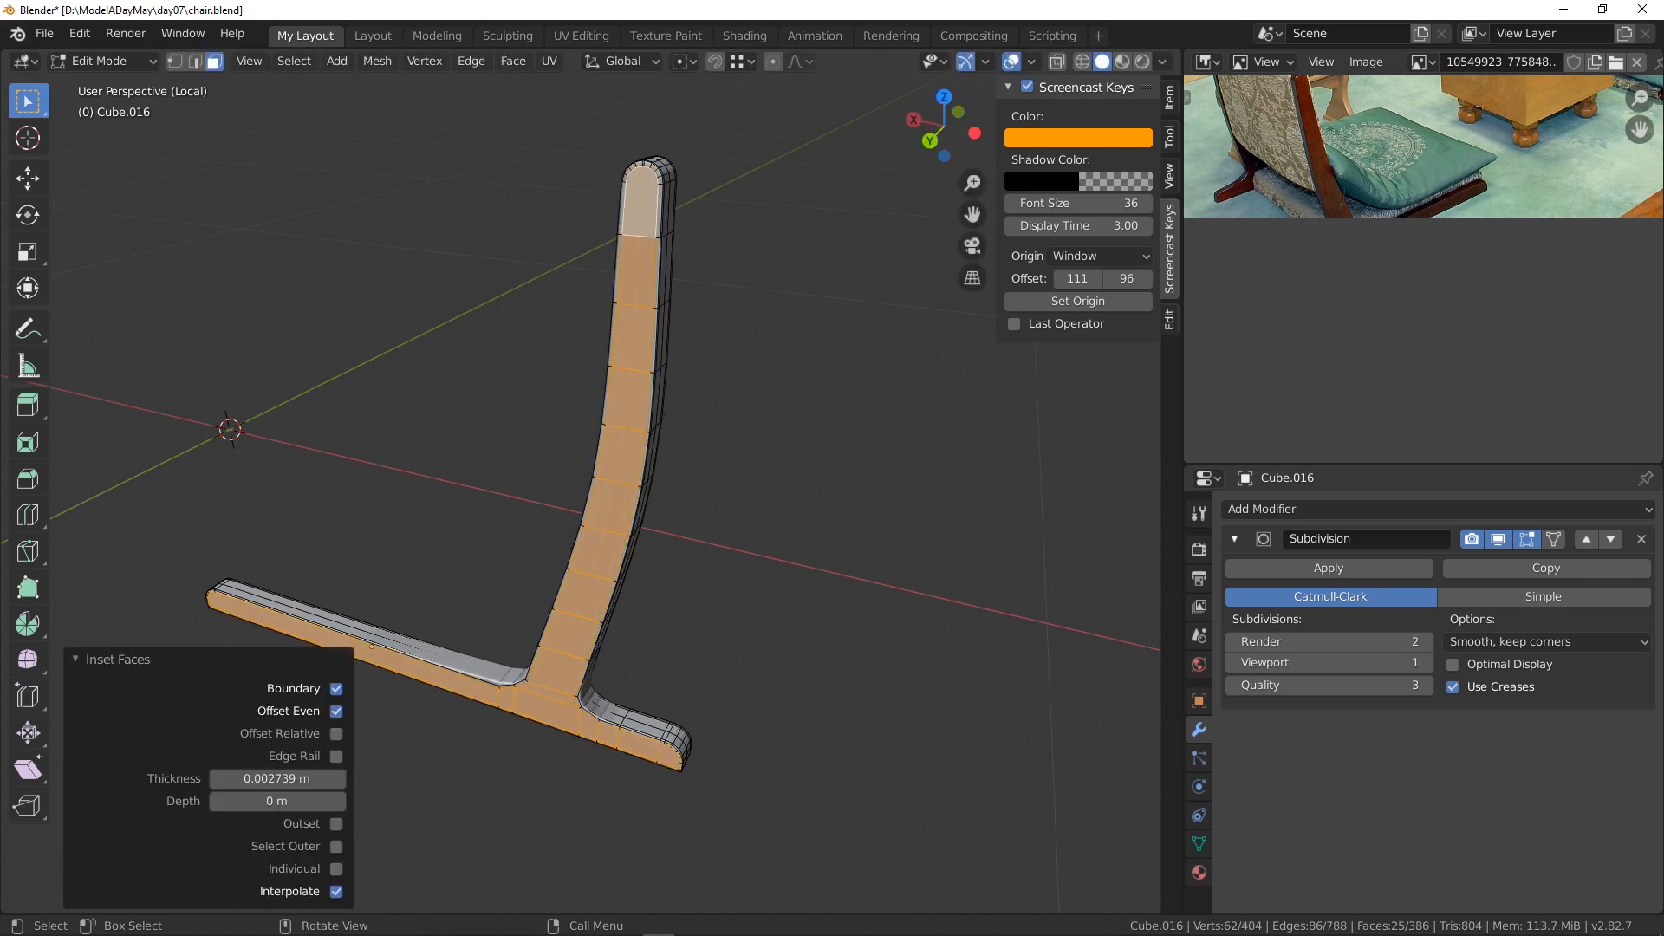
- Clear the selection and inspect the inset border around the upright's rounded end, the joint and the base
left_click(124, 64)
left_click(263, 82)
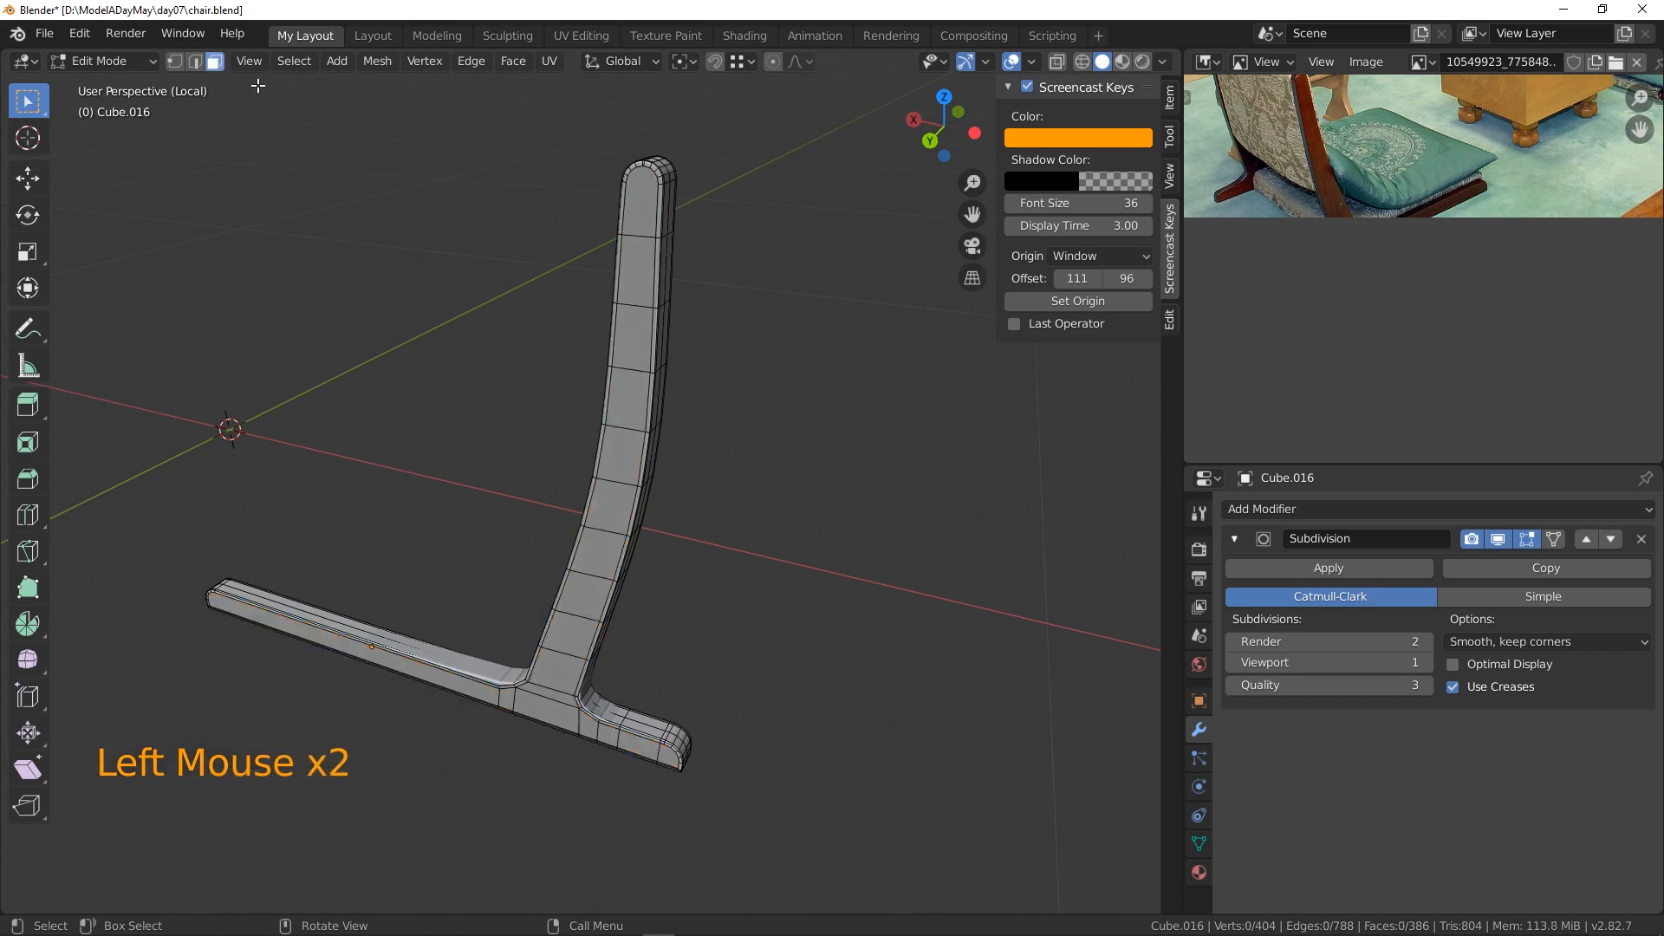
middle_click_drag(597, 425, 630, 406)
scroll(665, 268, "up", 2)
middle_click_drag(668, 264, 606, 657, "shift")
scroll(564, 529, "up", 2)
scroll(572, 527, "up", 2)
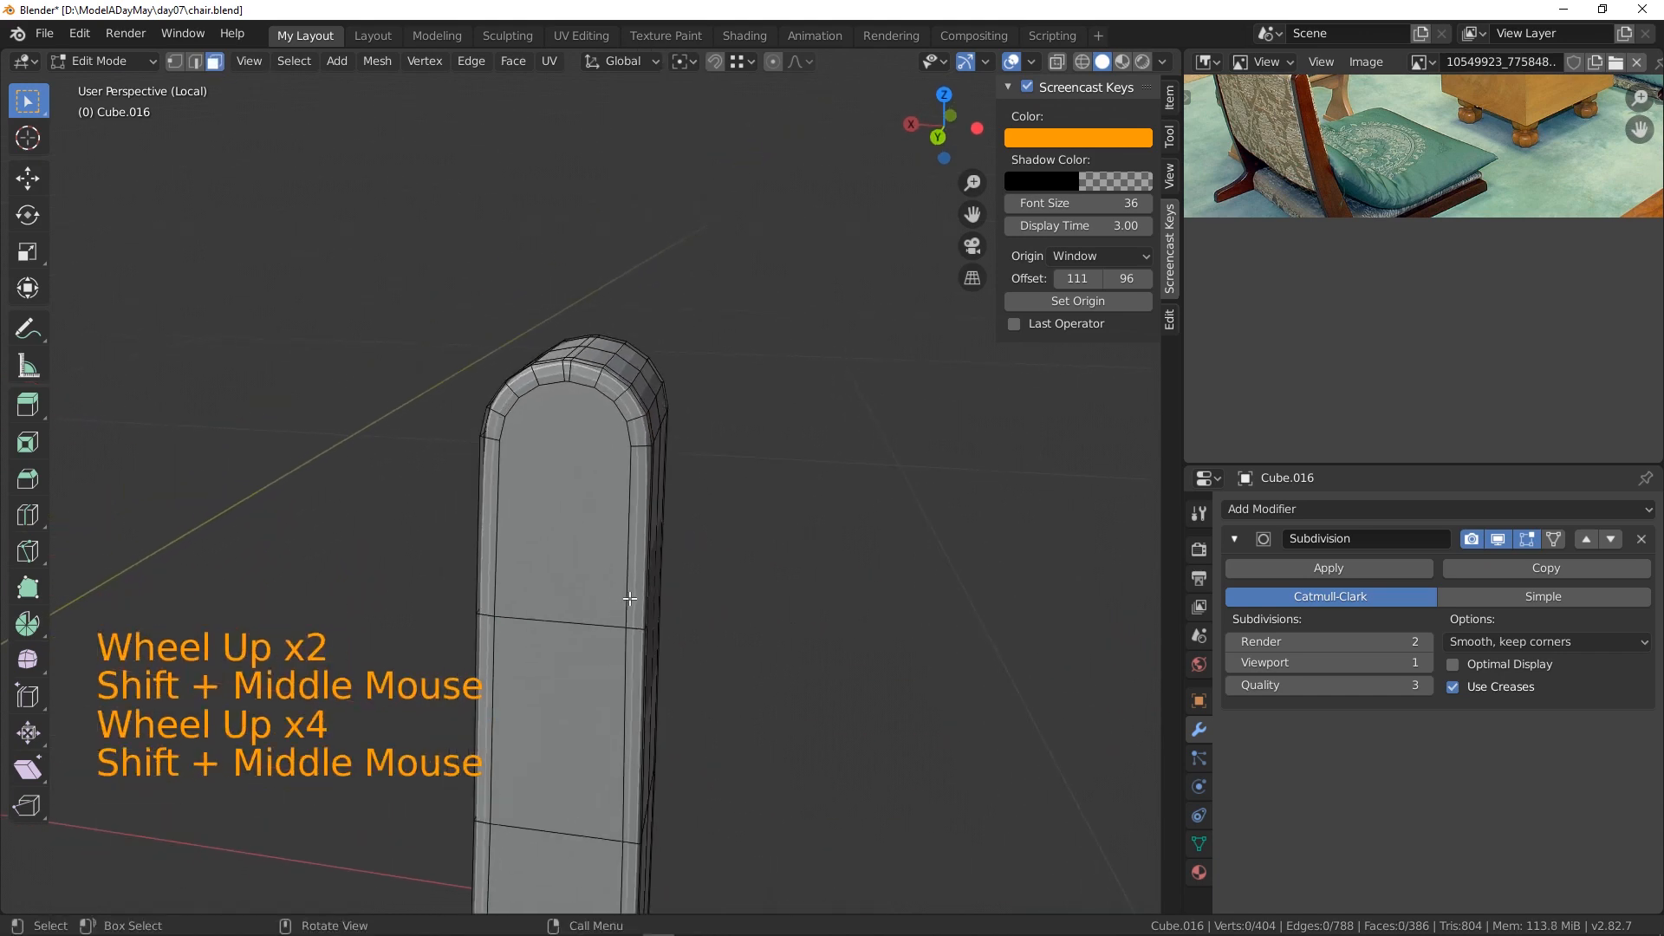
scroll(482, 660, "down", 3)
middle_click_drag(494, 685, 611, 347, "shift")
middle_click_drag(595, 774, 628, 595, "shift")
middle_click_drag(596, 737, 835, 609, "shift")
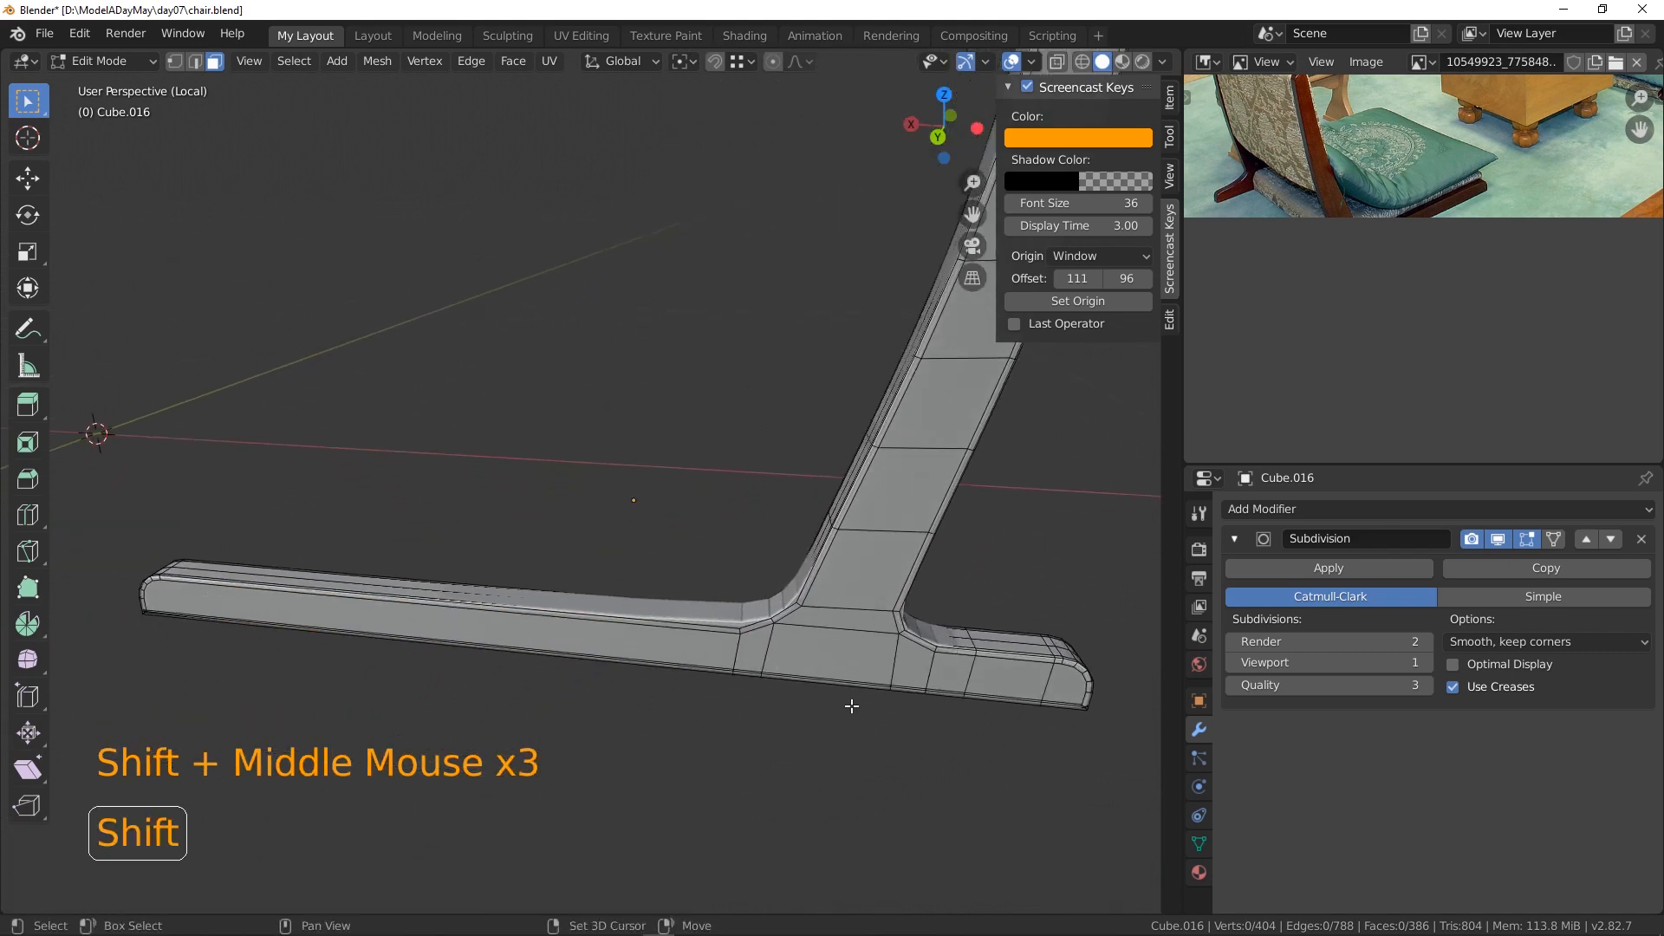
middle_click_drag(850, 702, 668, 687, "shift")
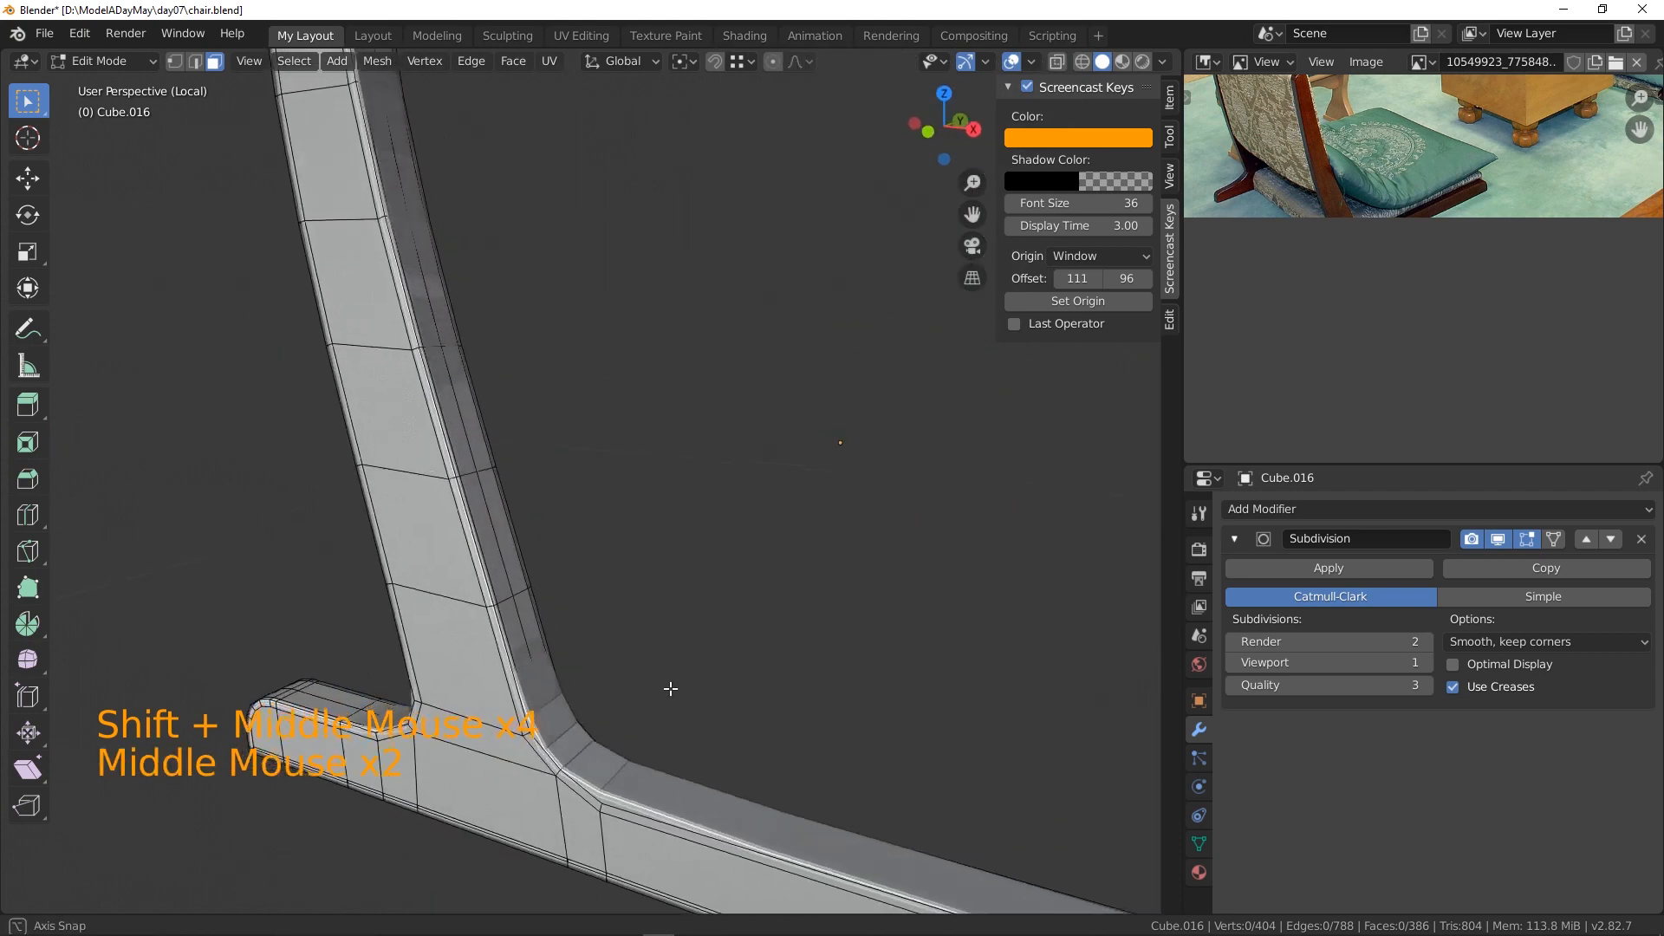
- Switch to Object Mode and enable Auto Smooth on the frame's normals with an angle of about 59.7°
left_click(102, 61)
left_click(87, 78)
scroll(522, 378, "down", 2)
middle_click_drag(522, 385, 401, 479, "shift")
right_click(382, 475)
scroll(526, 509, "down", 1)
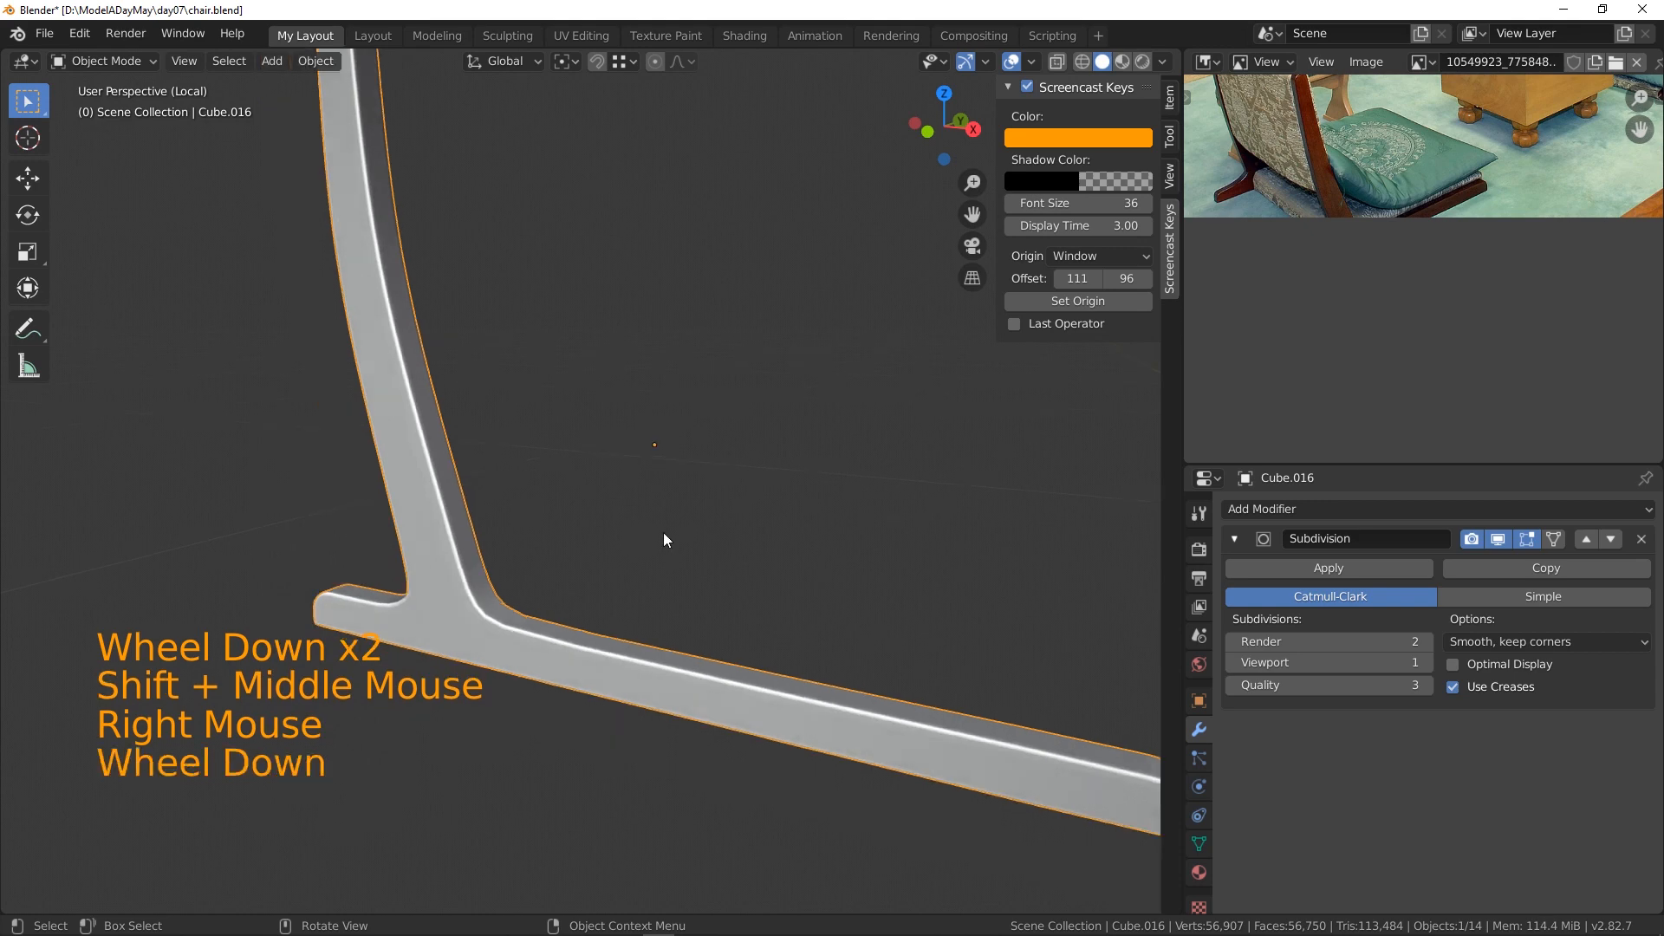
left_click(1199, 843)
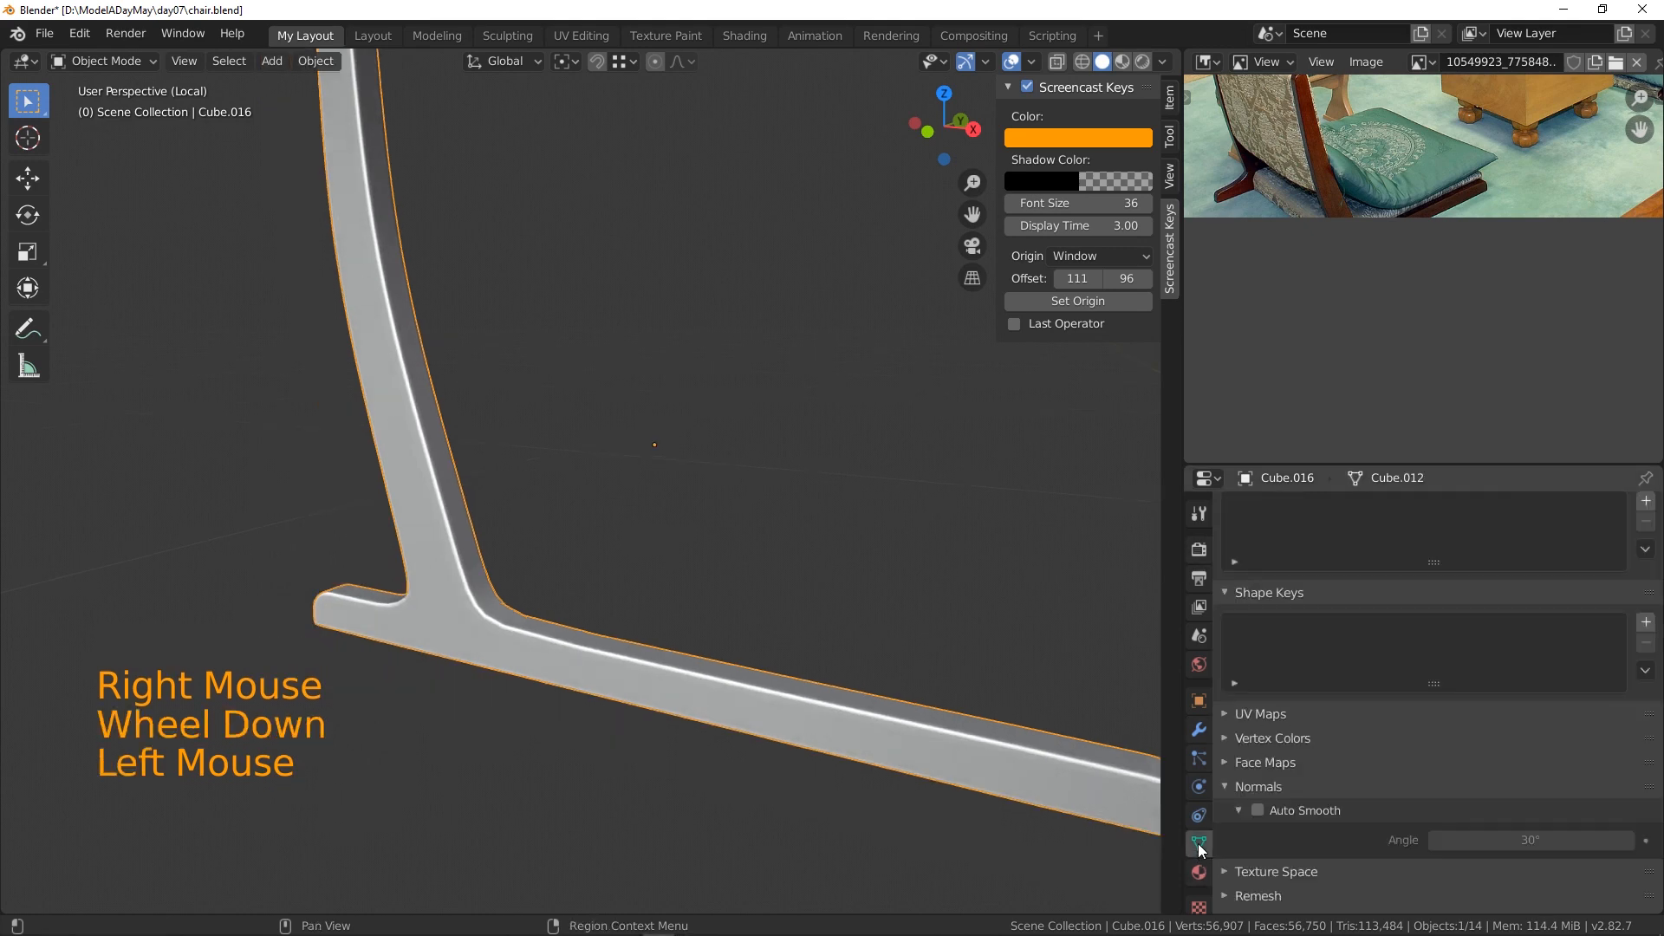
left_click(1257, 810)
left_click_drag(1473, 840, 1603, 839)
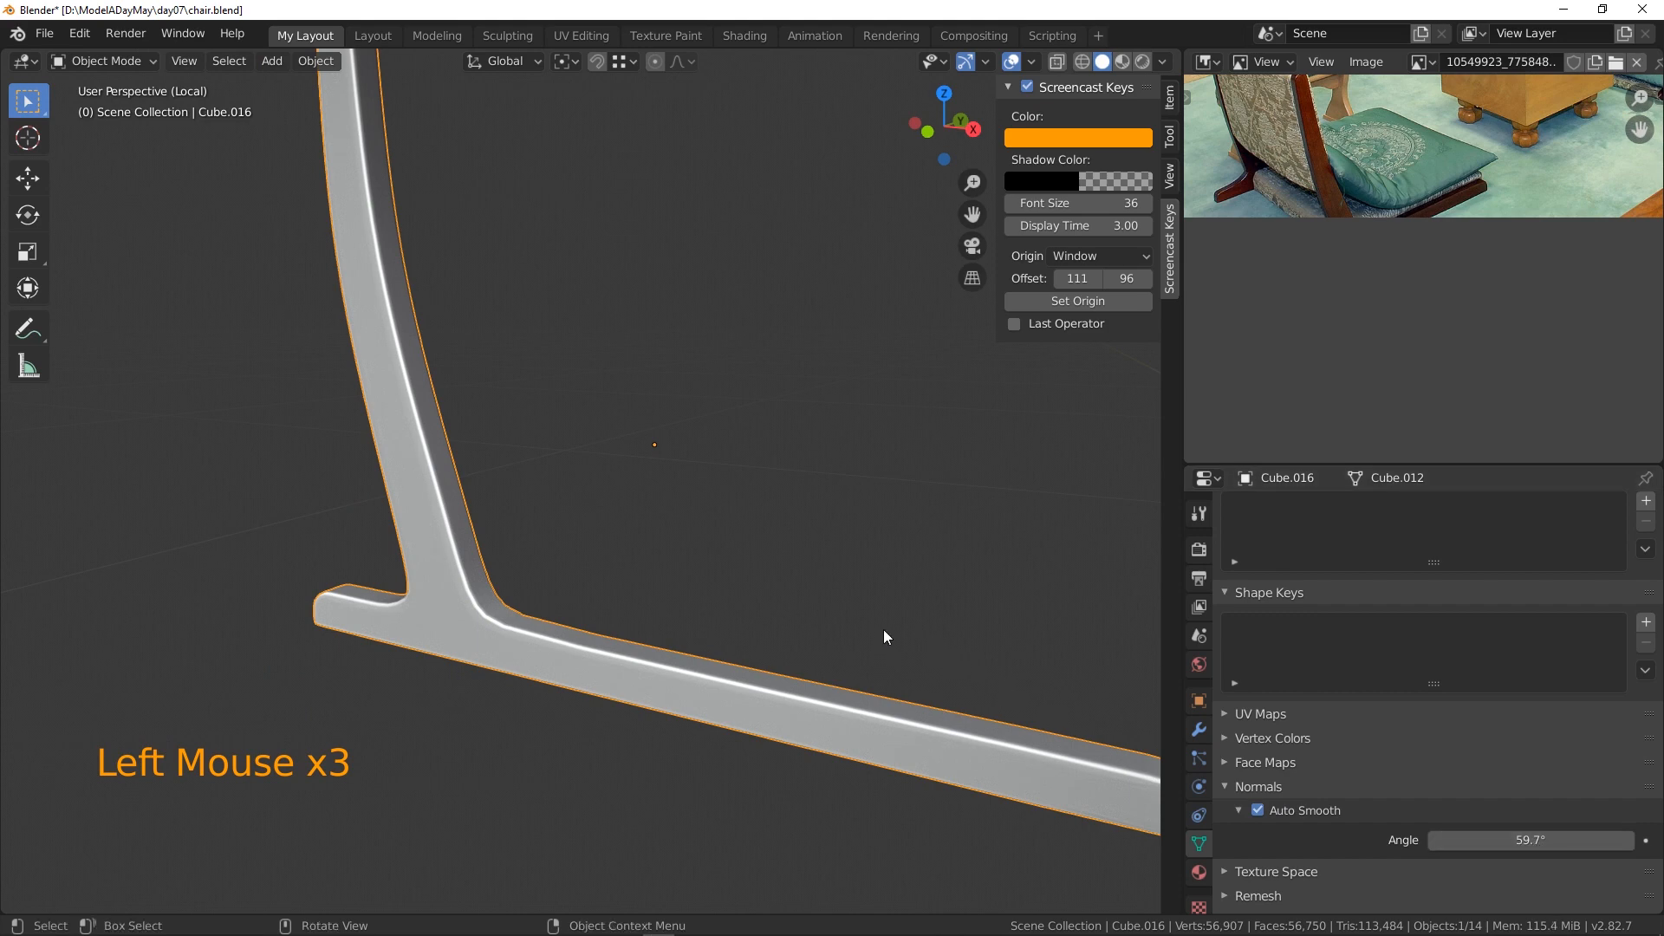
- Set the frame's Subdivision modifier to 2 levels in the viewport
middle_click_drag(882, 629, 724, 581, "shift")
scroll(806, 576, "down", 2)
scroll(597, 692, "up", 3)
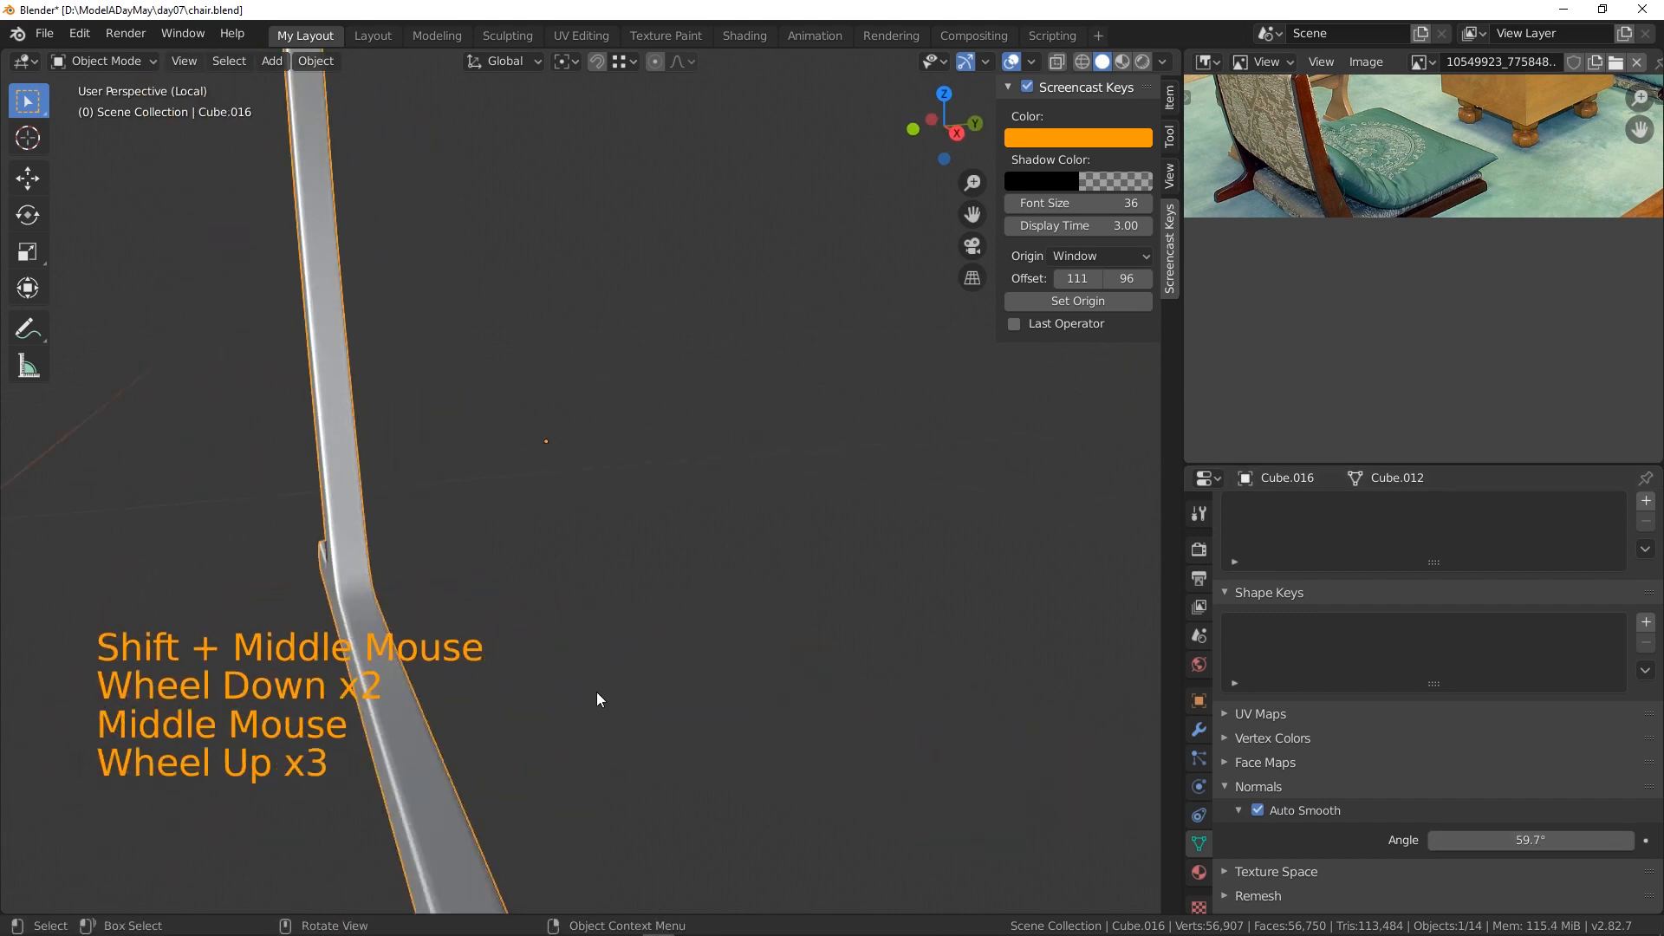
scroll(596, 692, "up", 1)
middle_click_drag(596, 691, 706, 473, "shift")
left_click(743, 616)
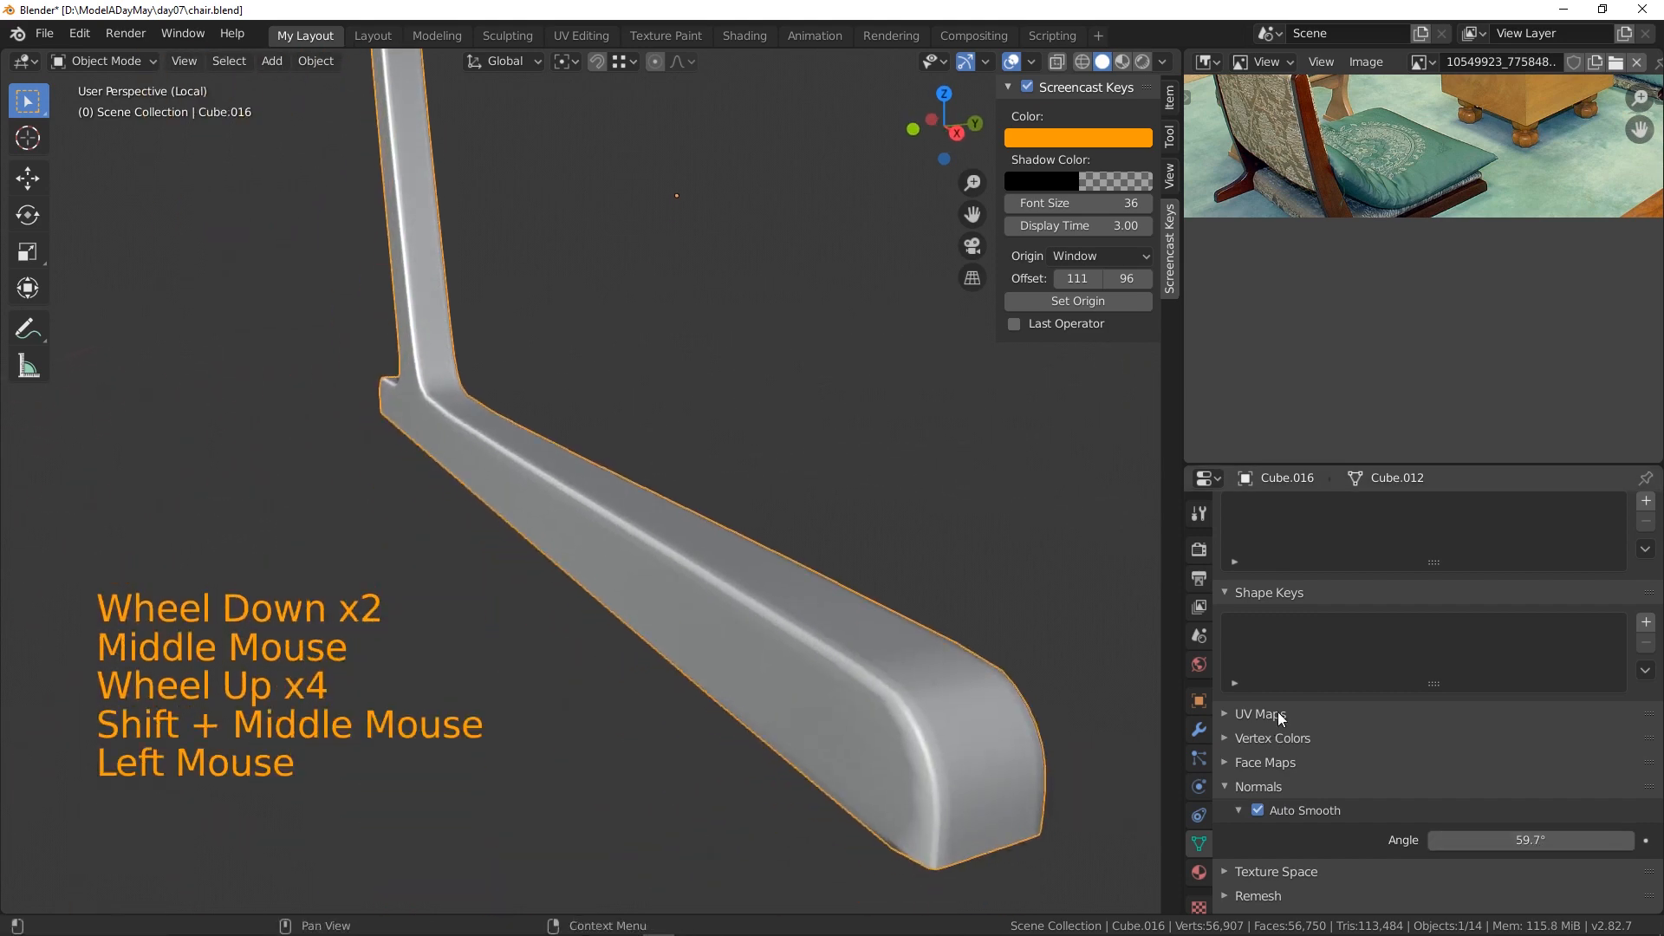
left_click(1200, 728)
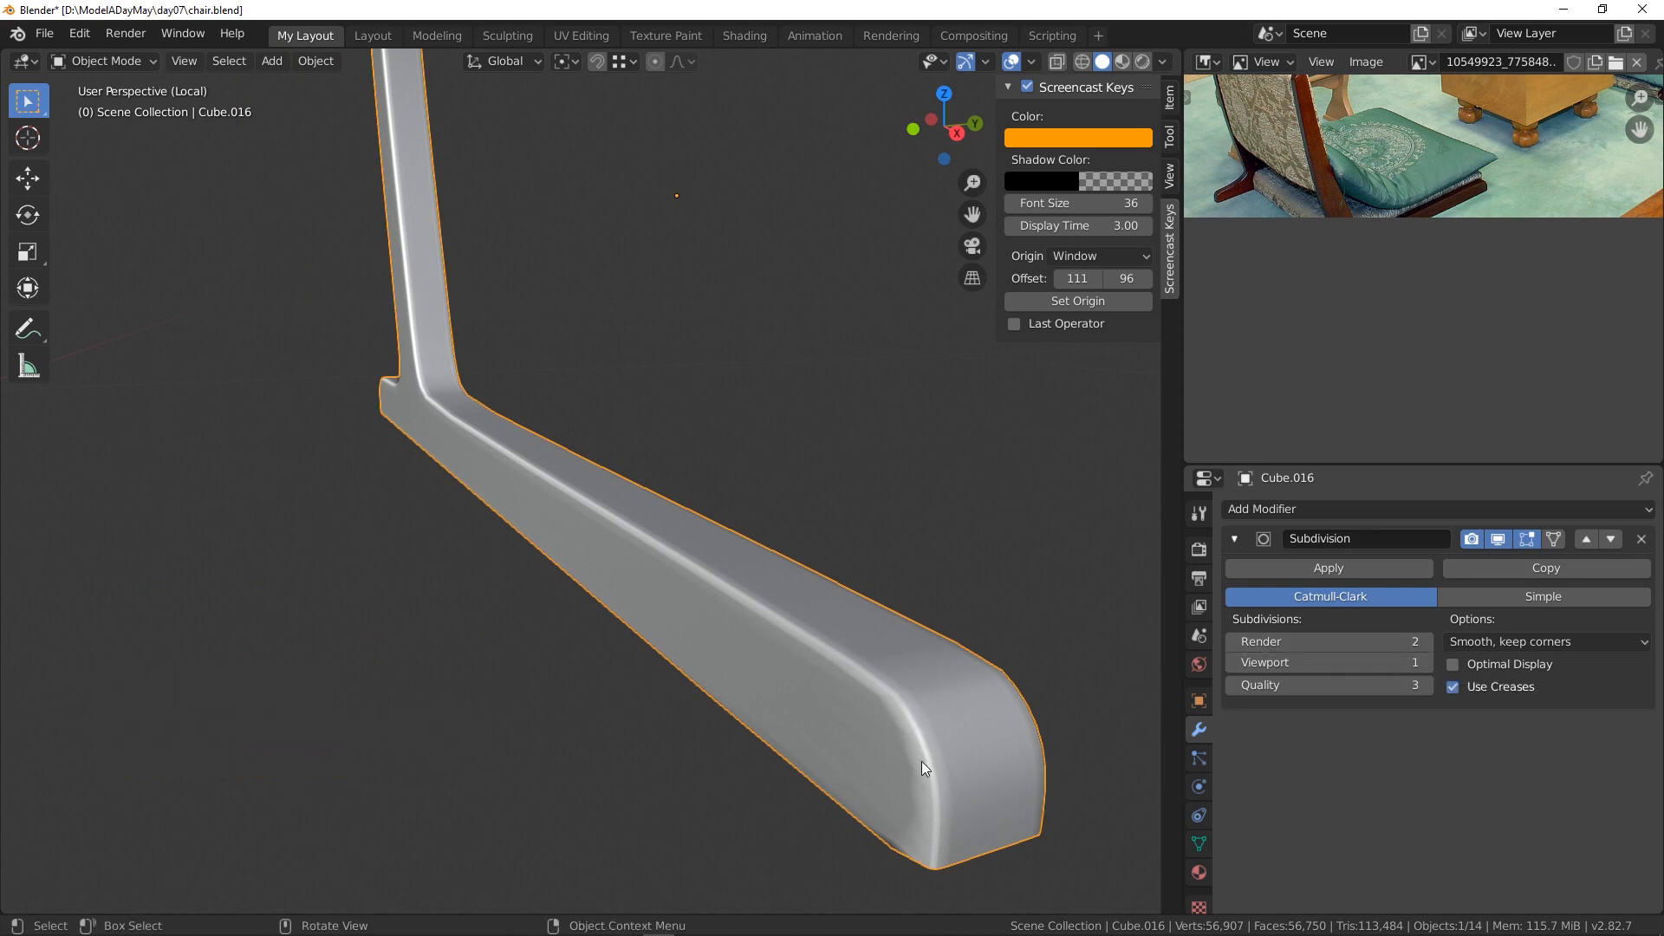
left_click(1425, 662)
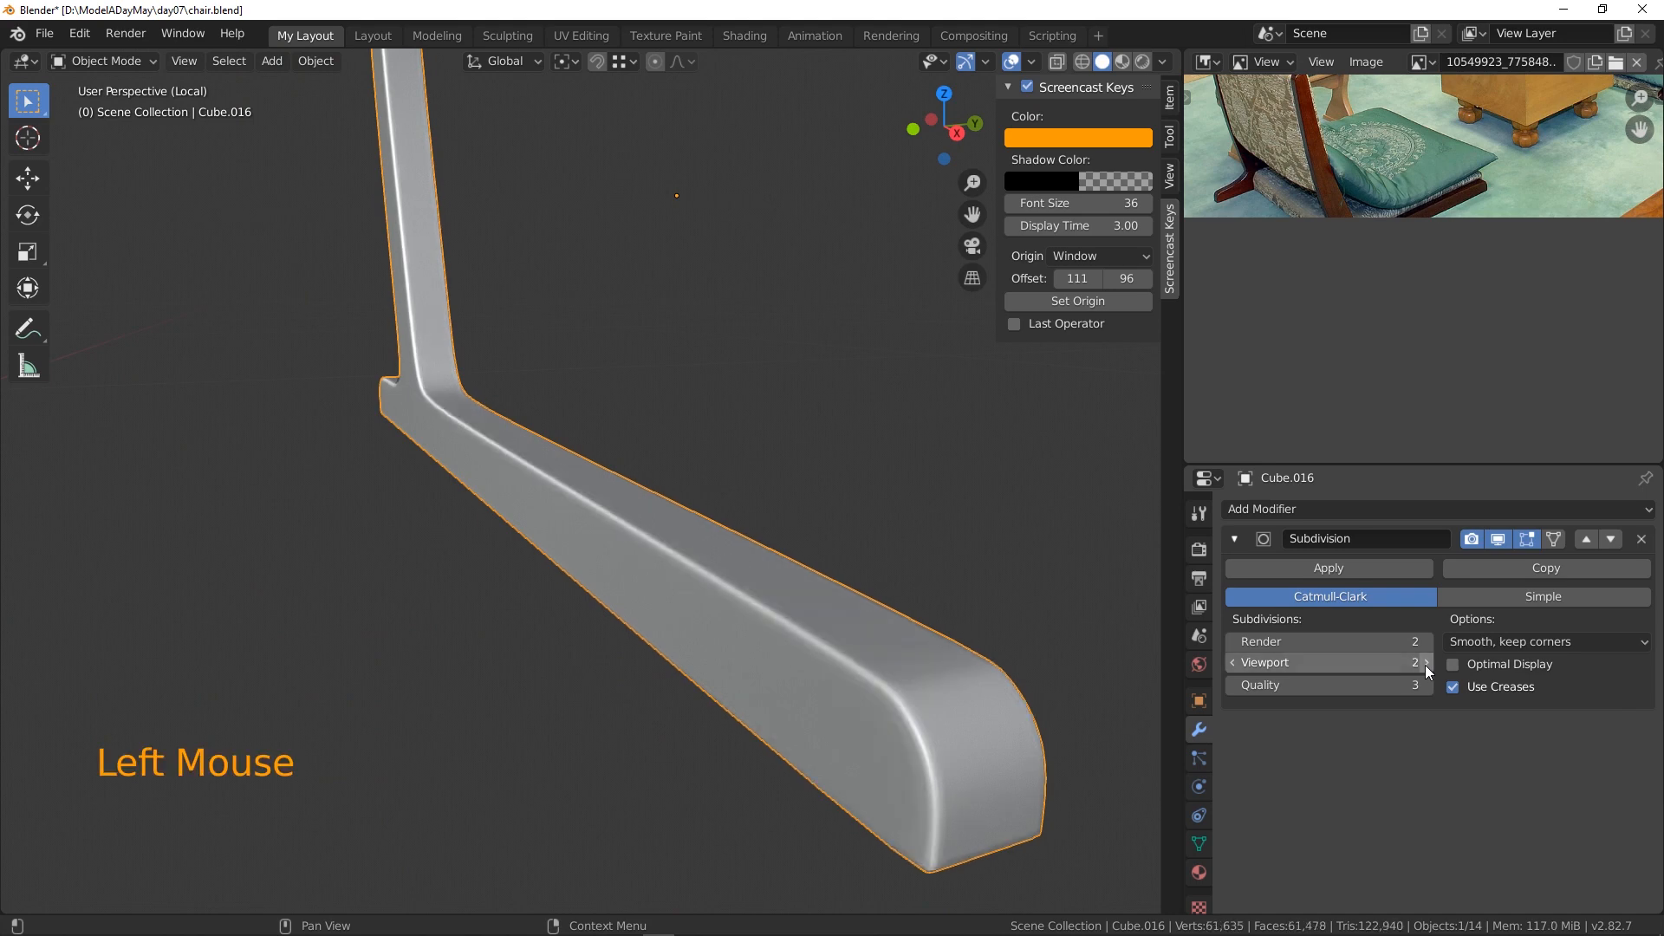
- Return to Edit Mode with edge selection in front view and select the edge loop where the upright meets the base
middle_click_drag(849, 659, 606, 606)
scroll(675, 554, "down", 3)
middle_click_drag(607, 607, 799, 549)
scroll(520, 568, "down", 2)
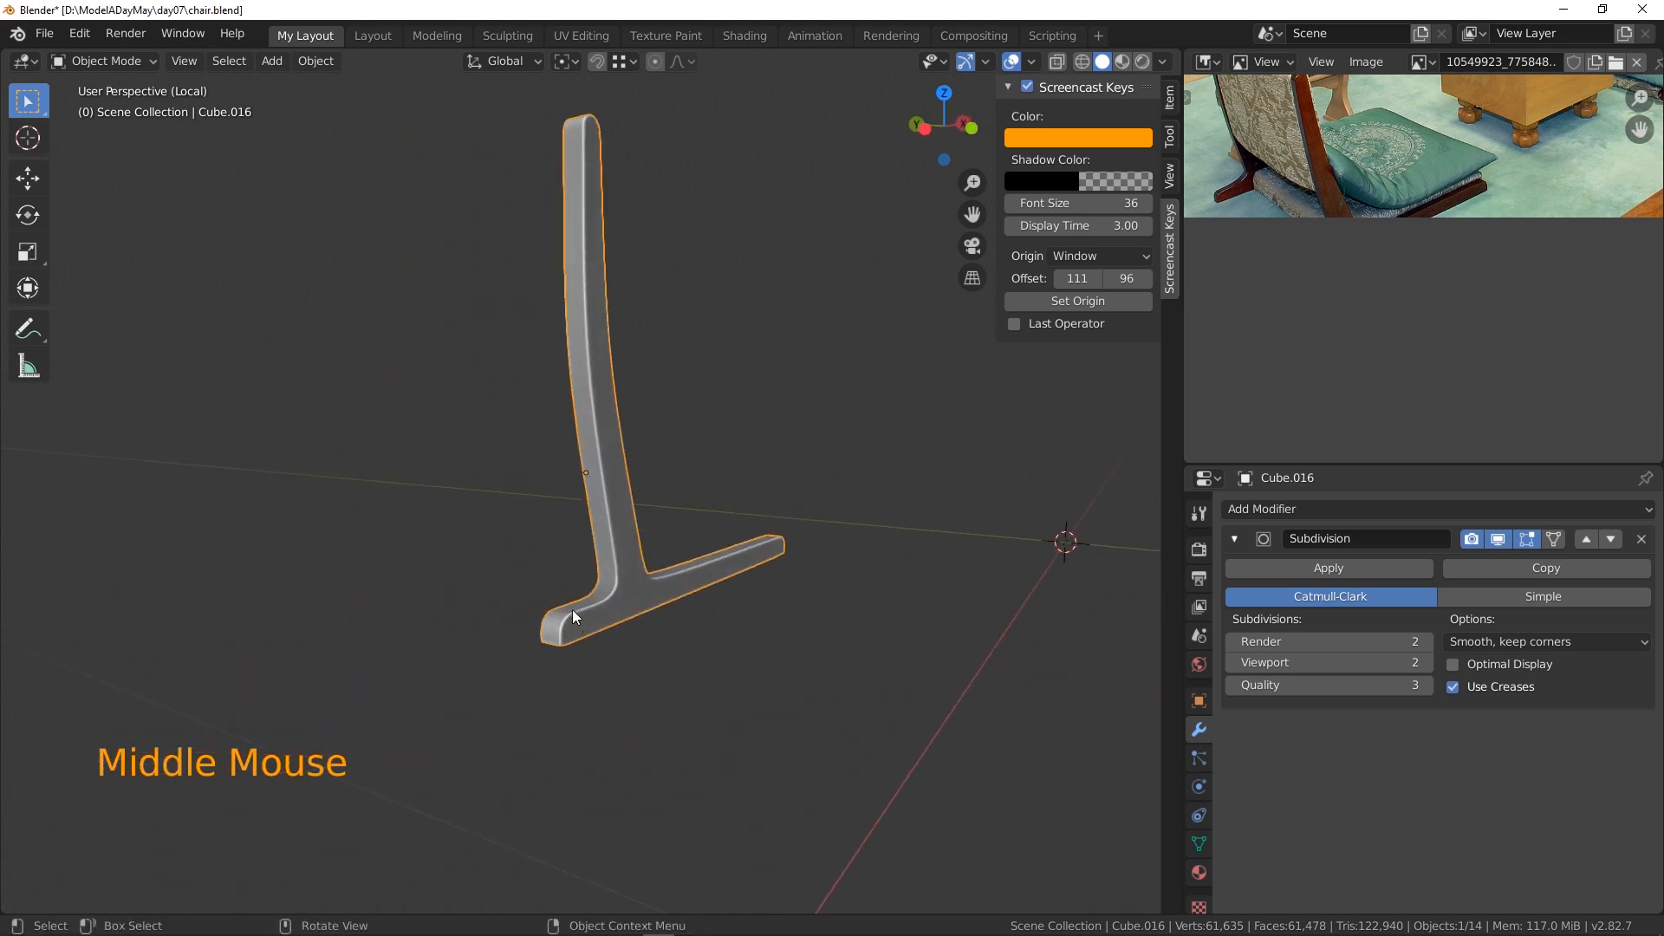
key("KP_1")
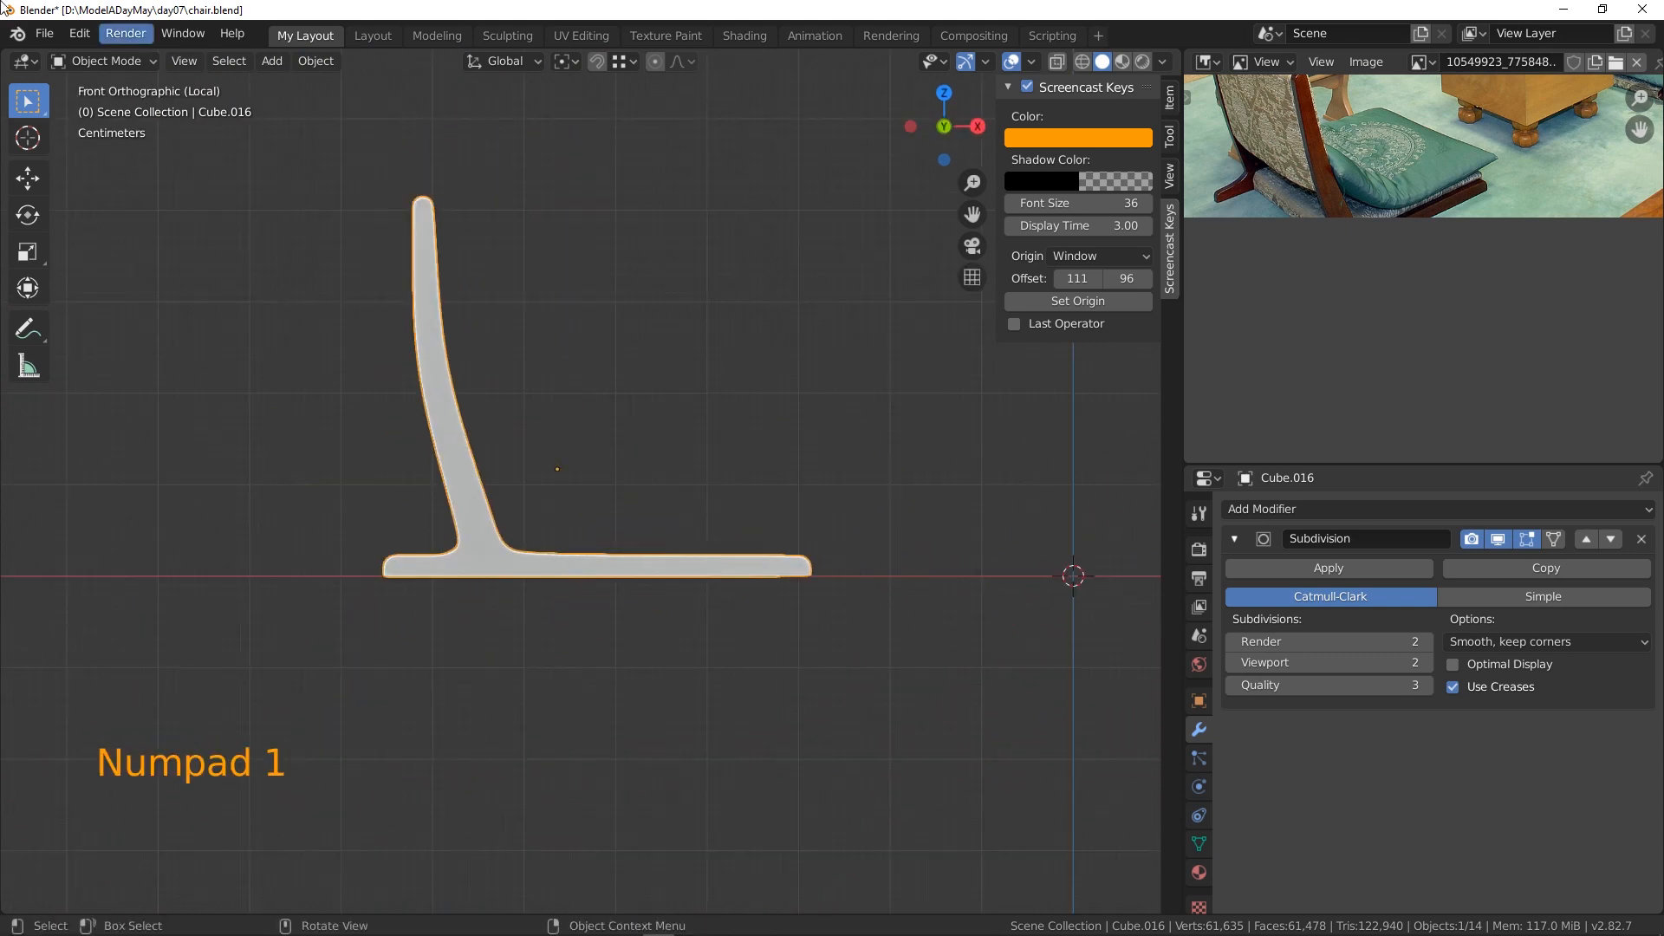
left_click(80, 59)
left_click(87, 104)
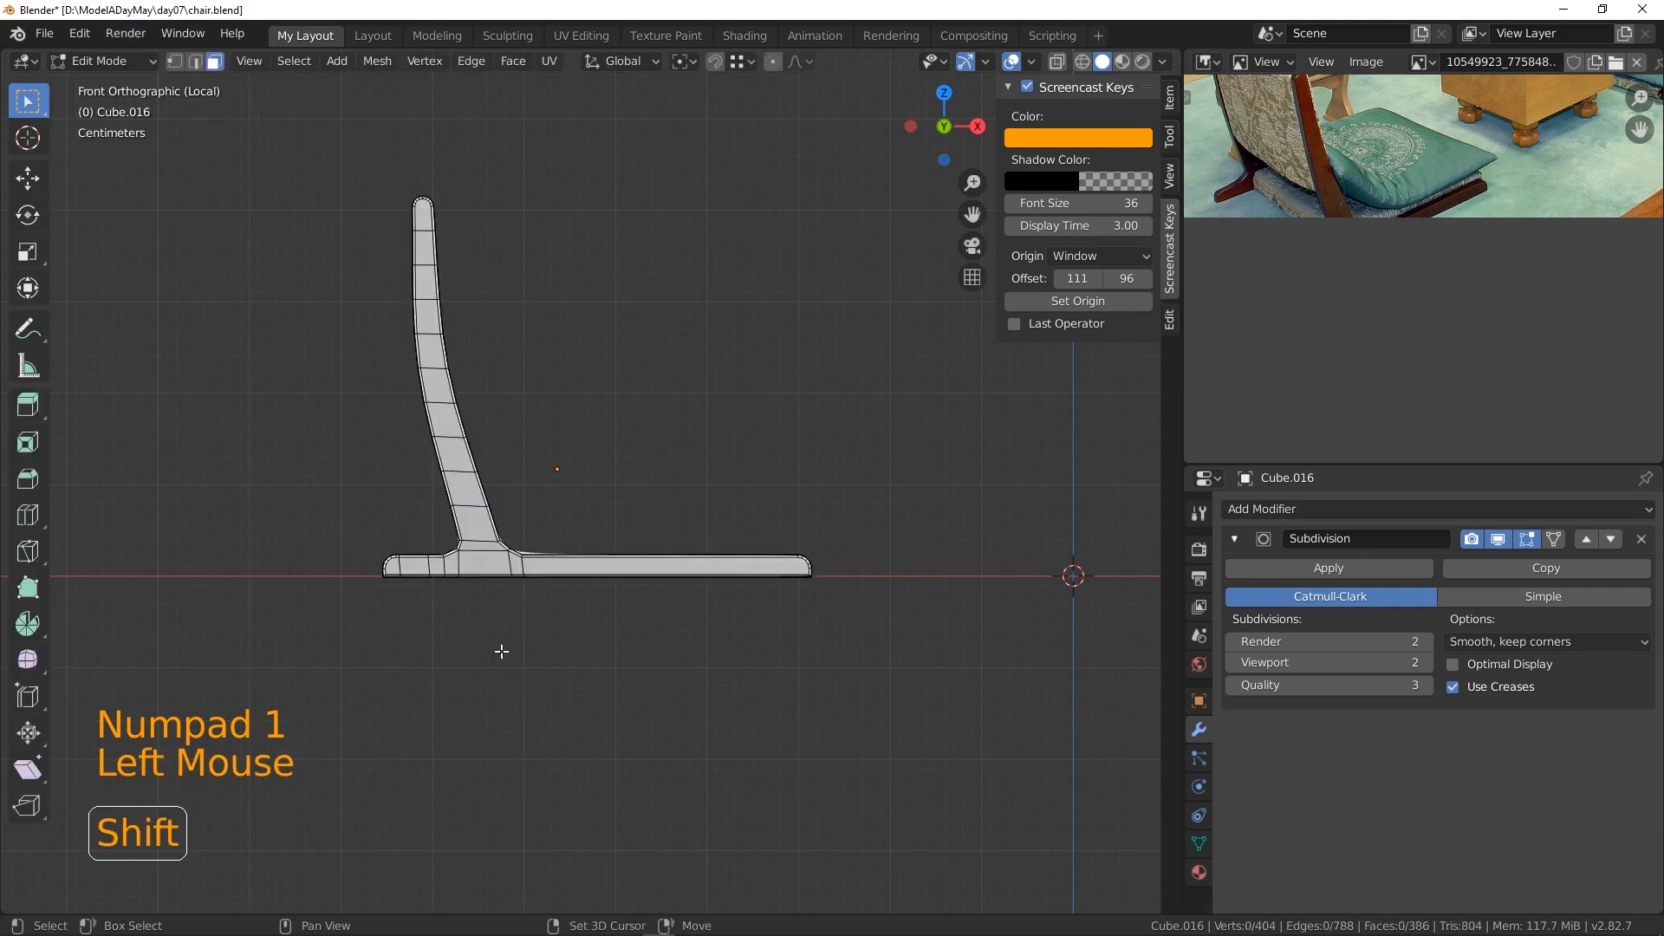
middle_click_drag(502, 654, 528, 520, "shift")
scroll(562, 537, "up", 4)
key("KP_1")
scroll(572, 542, "up", 1, "shift")
scroll(539, 566, "up", 3)
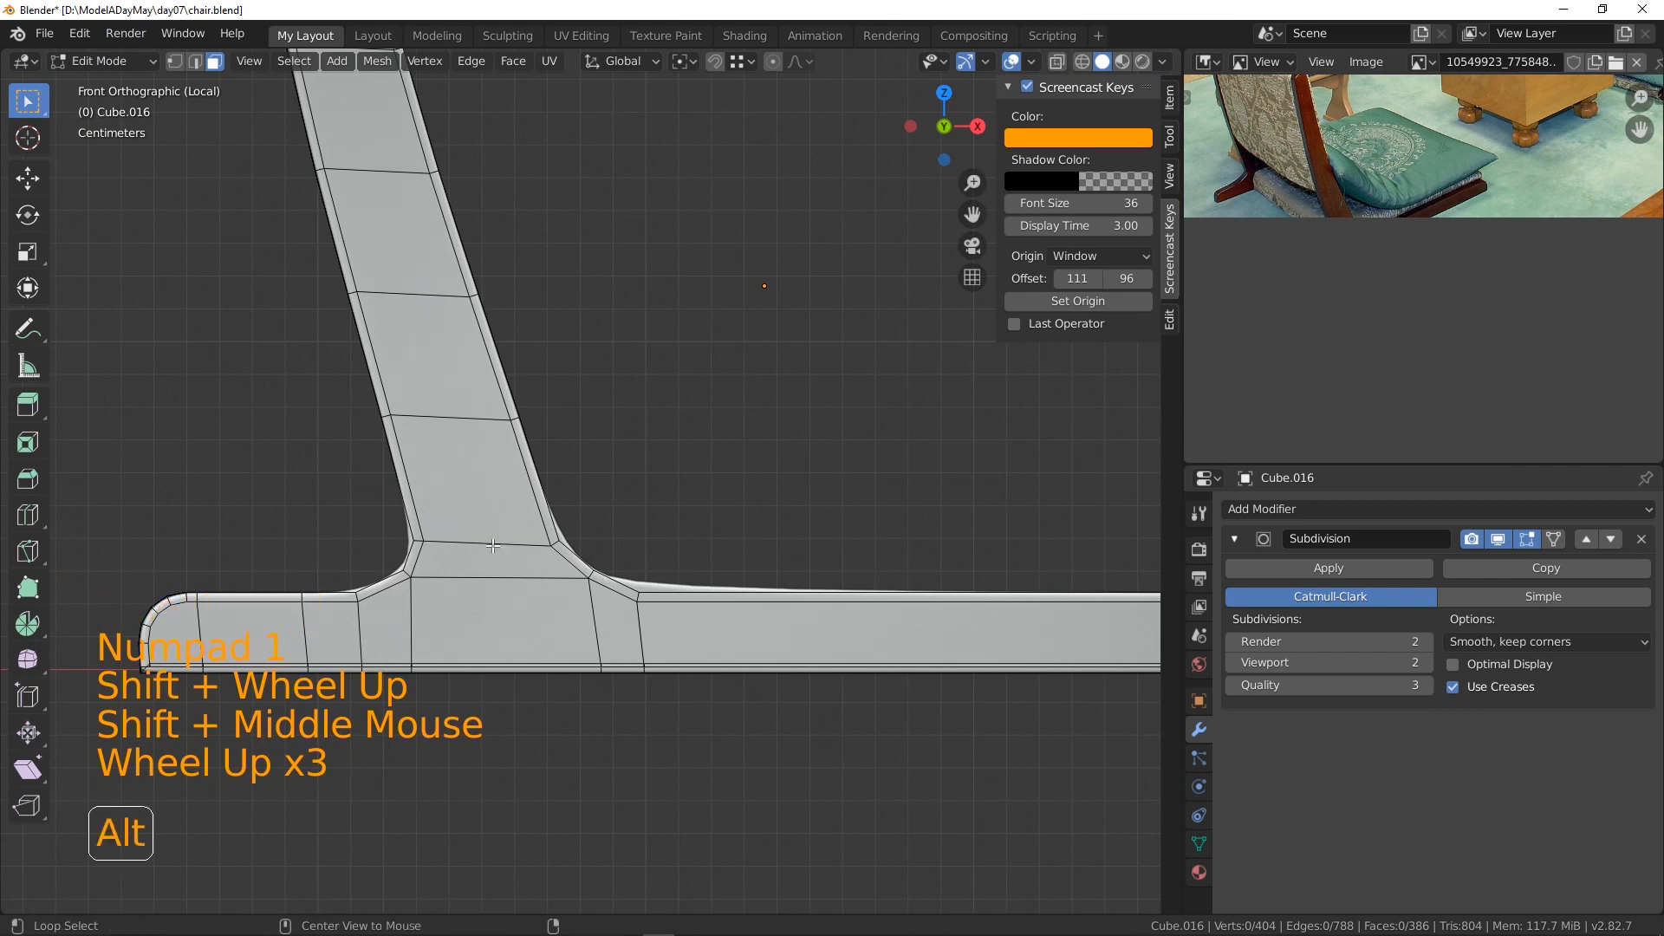
left_click(539, 566, "alt")
left_click(194, 62)
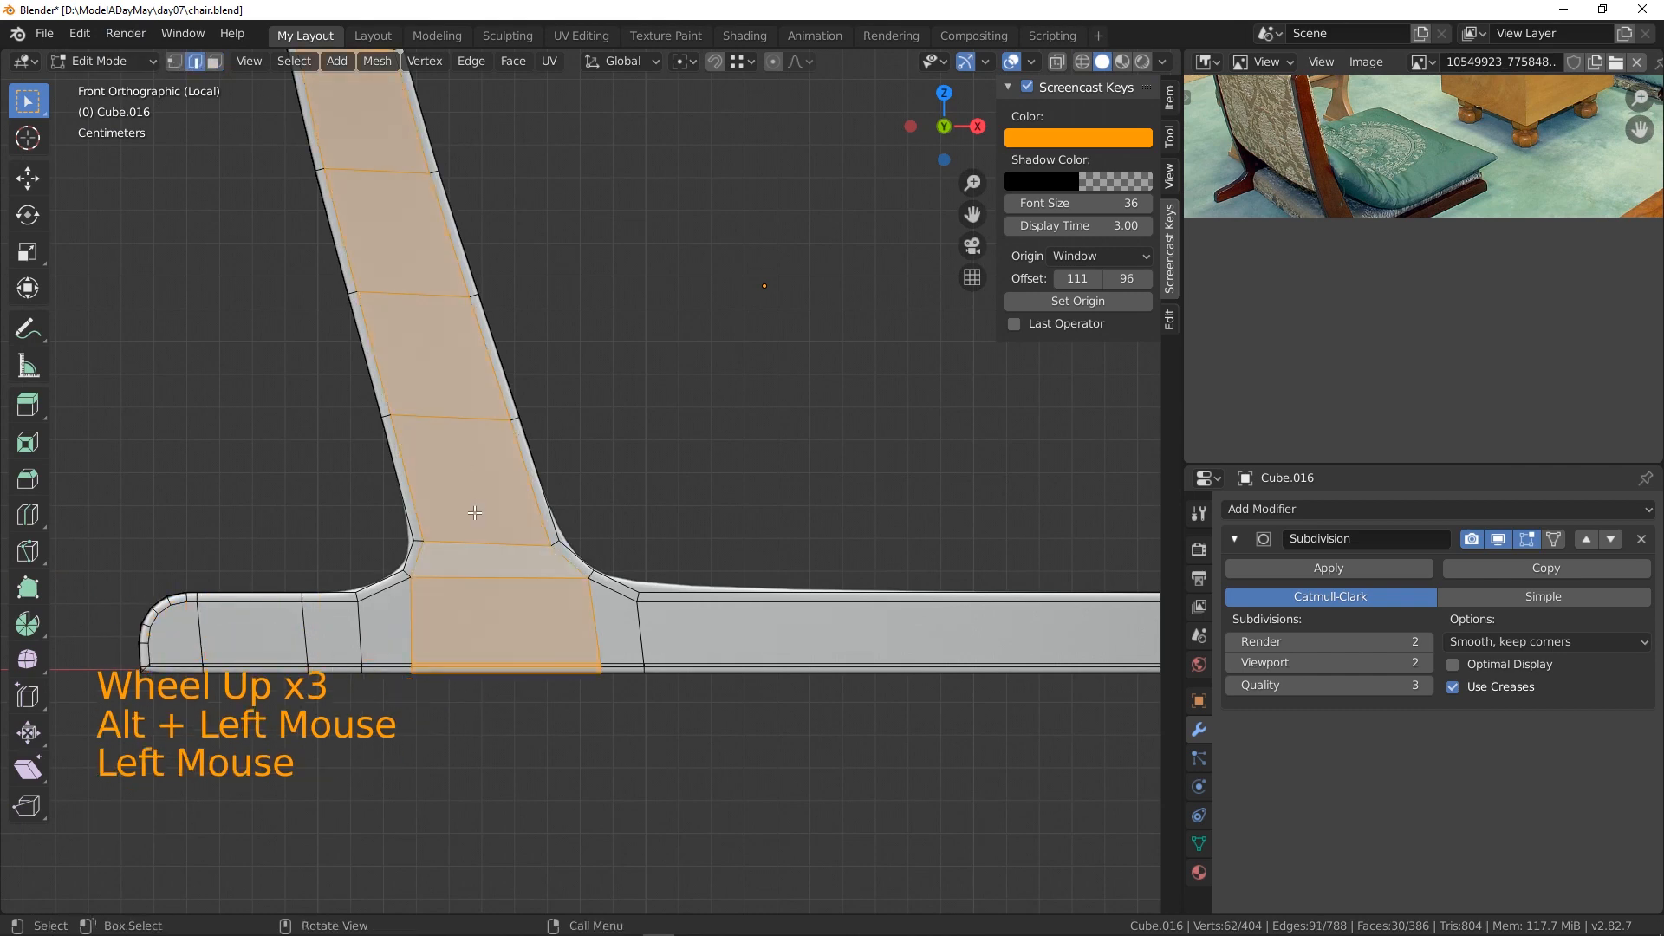
left_click(835, 550, "alt")
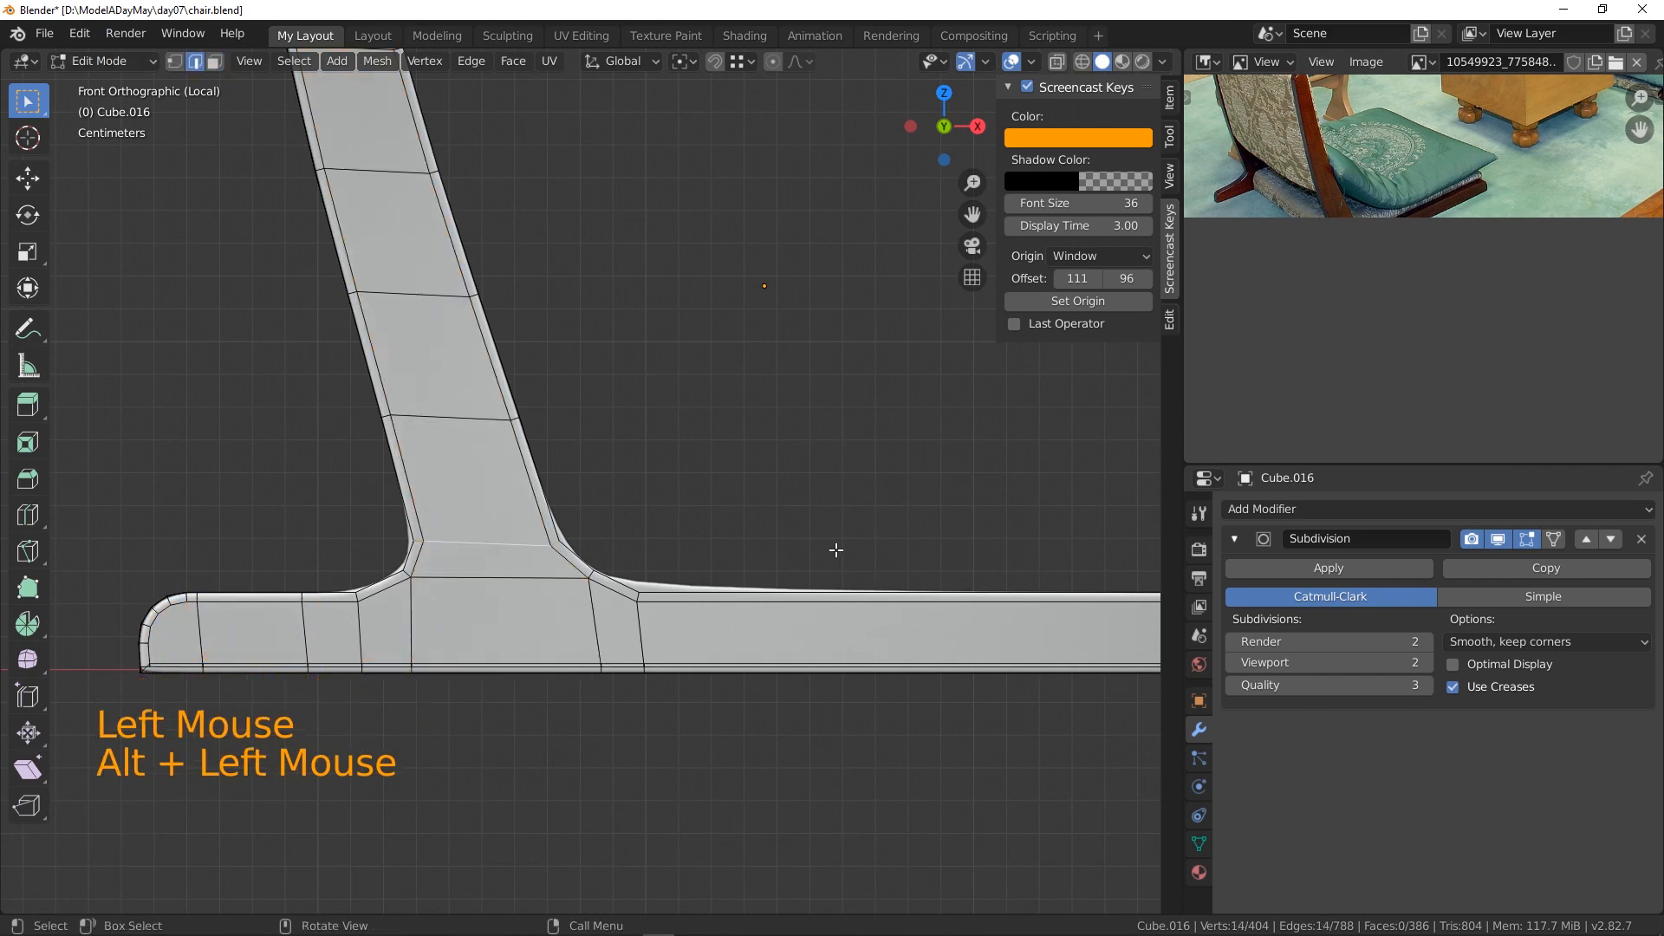
- Try to scale the joint's selected edge loop along the global Z axis
key("s")
key("z")
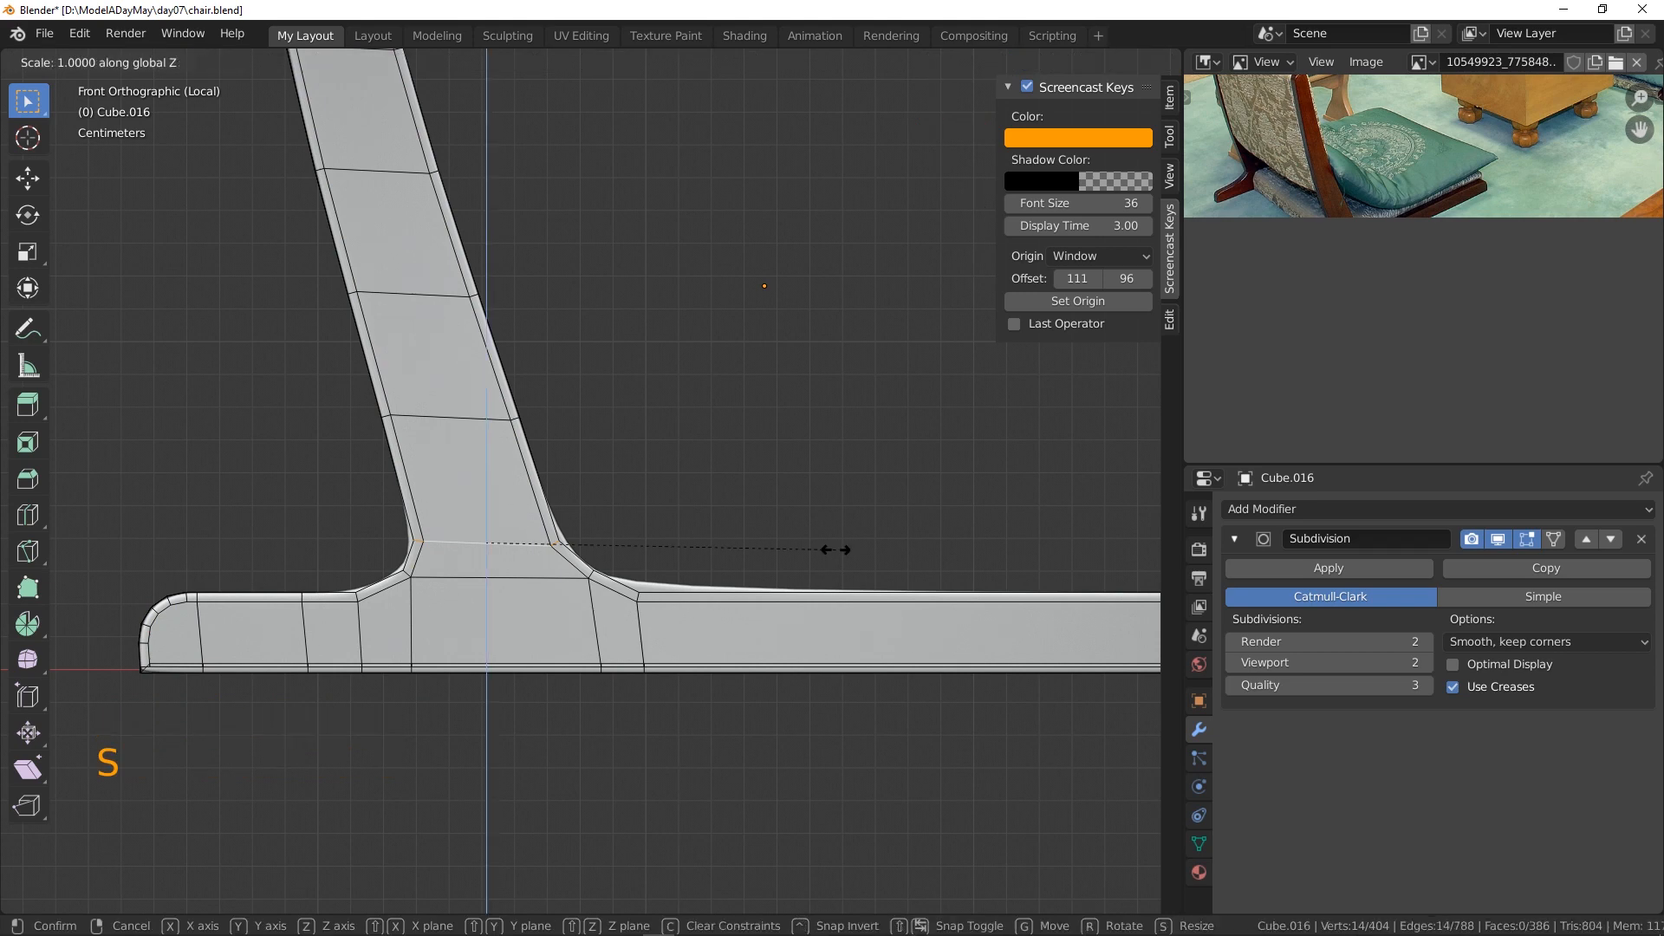
left_click(836, 550)
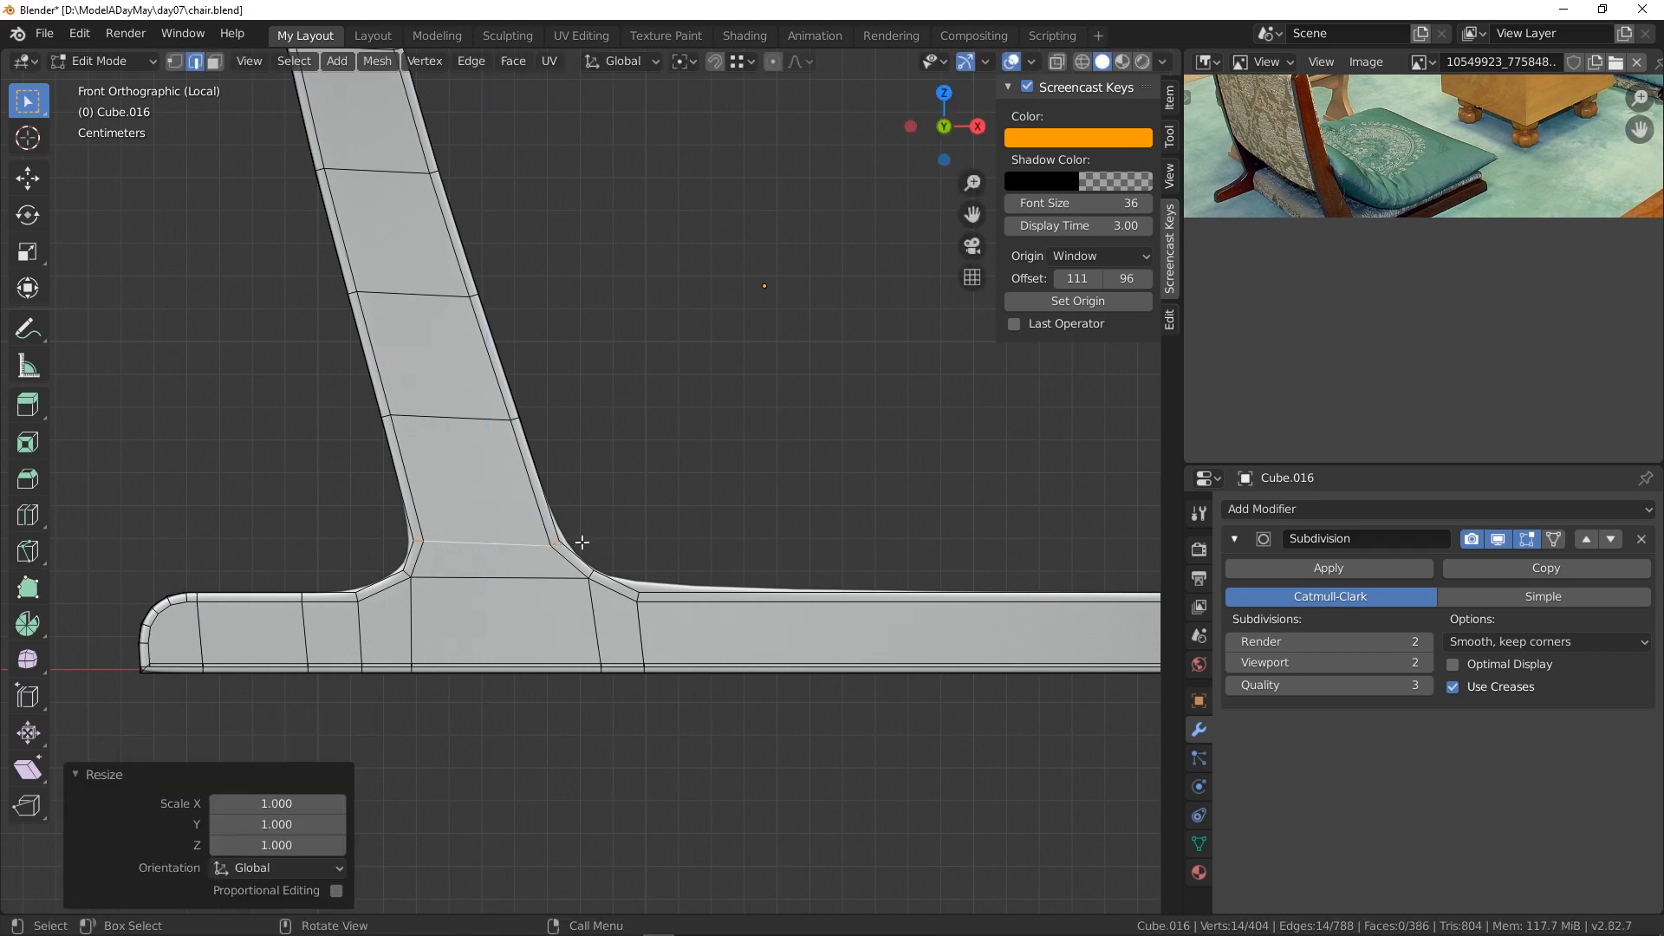
- Turn on X-ray and flatten the joint's selected edge loop by scaling it to 0 along the global Z axis
middle_click_drag(658, 552, 510, 572)
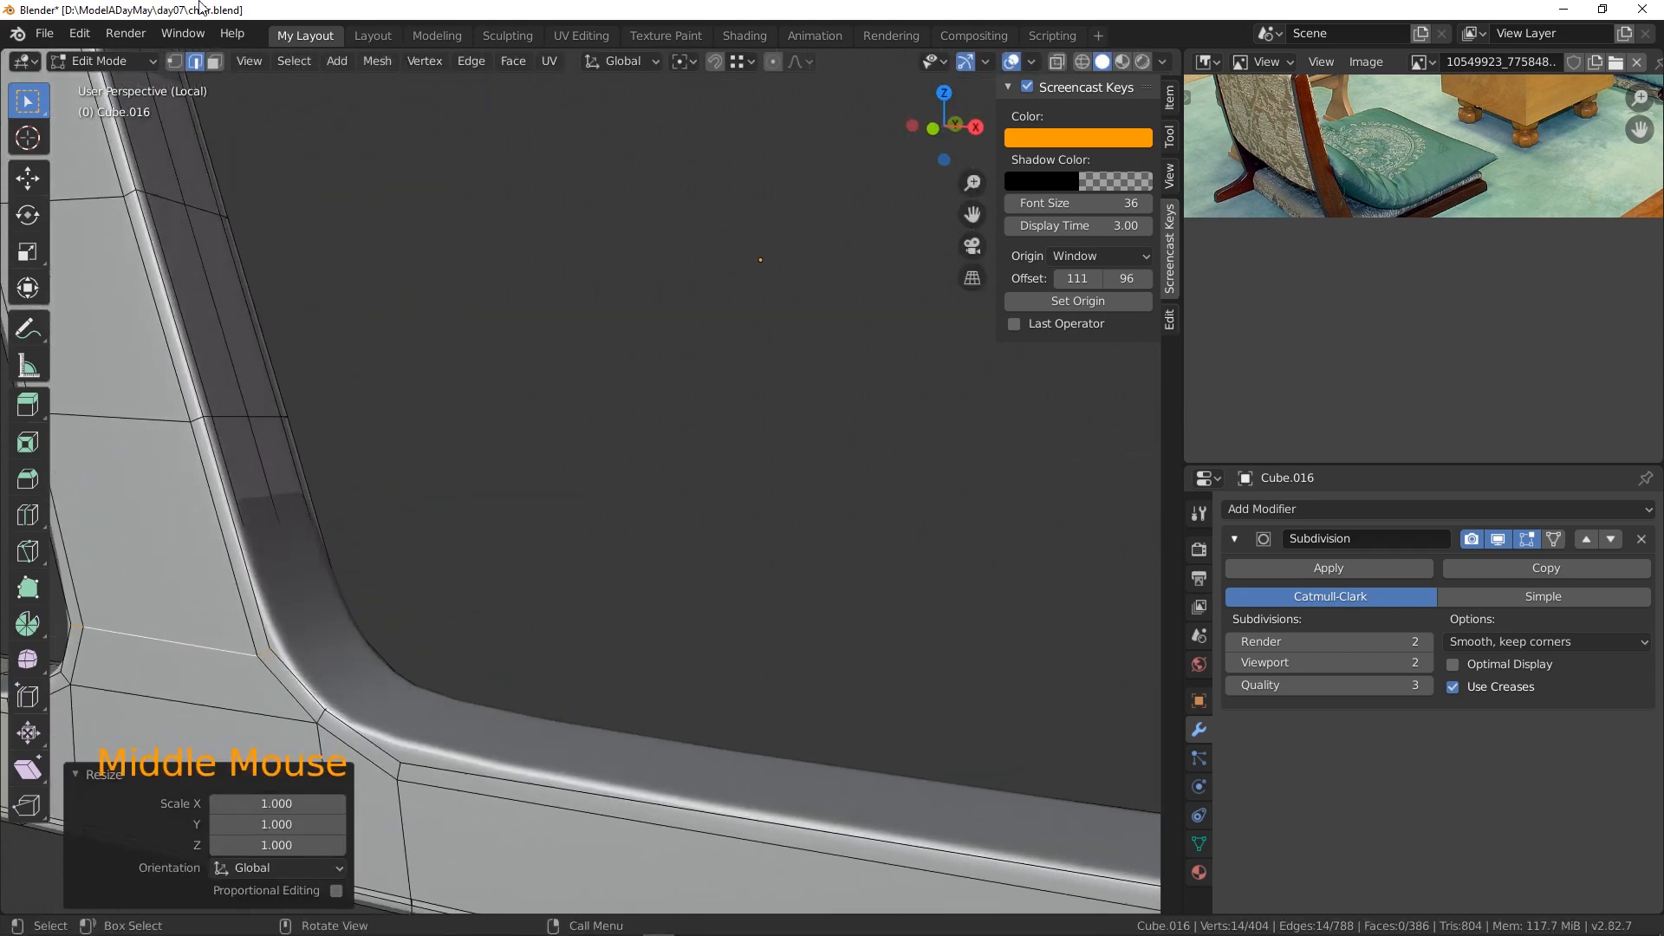
left_click(1057, 62)
middle_click_drag(390, 563, 640, 438, "shift")
key("s")
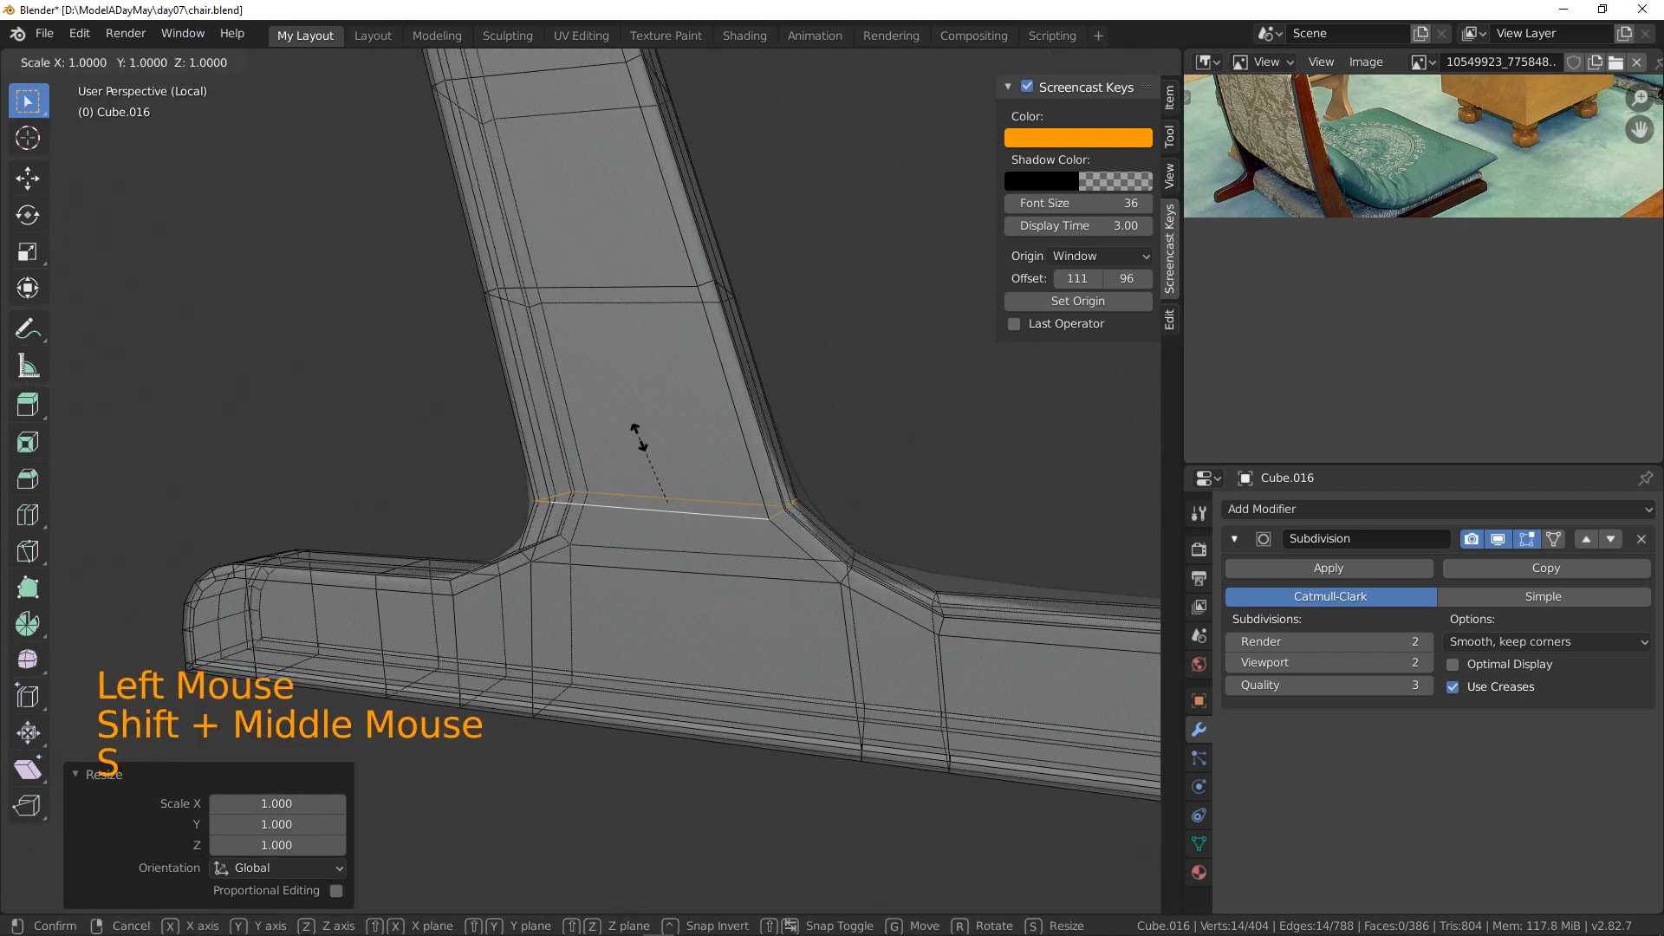
key("z")
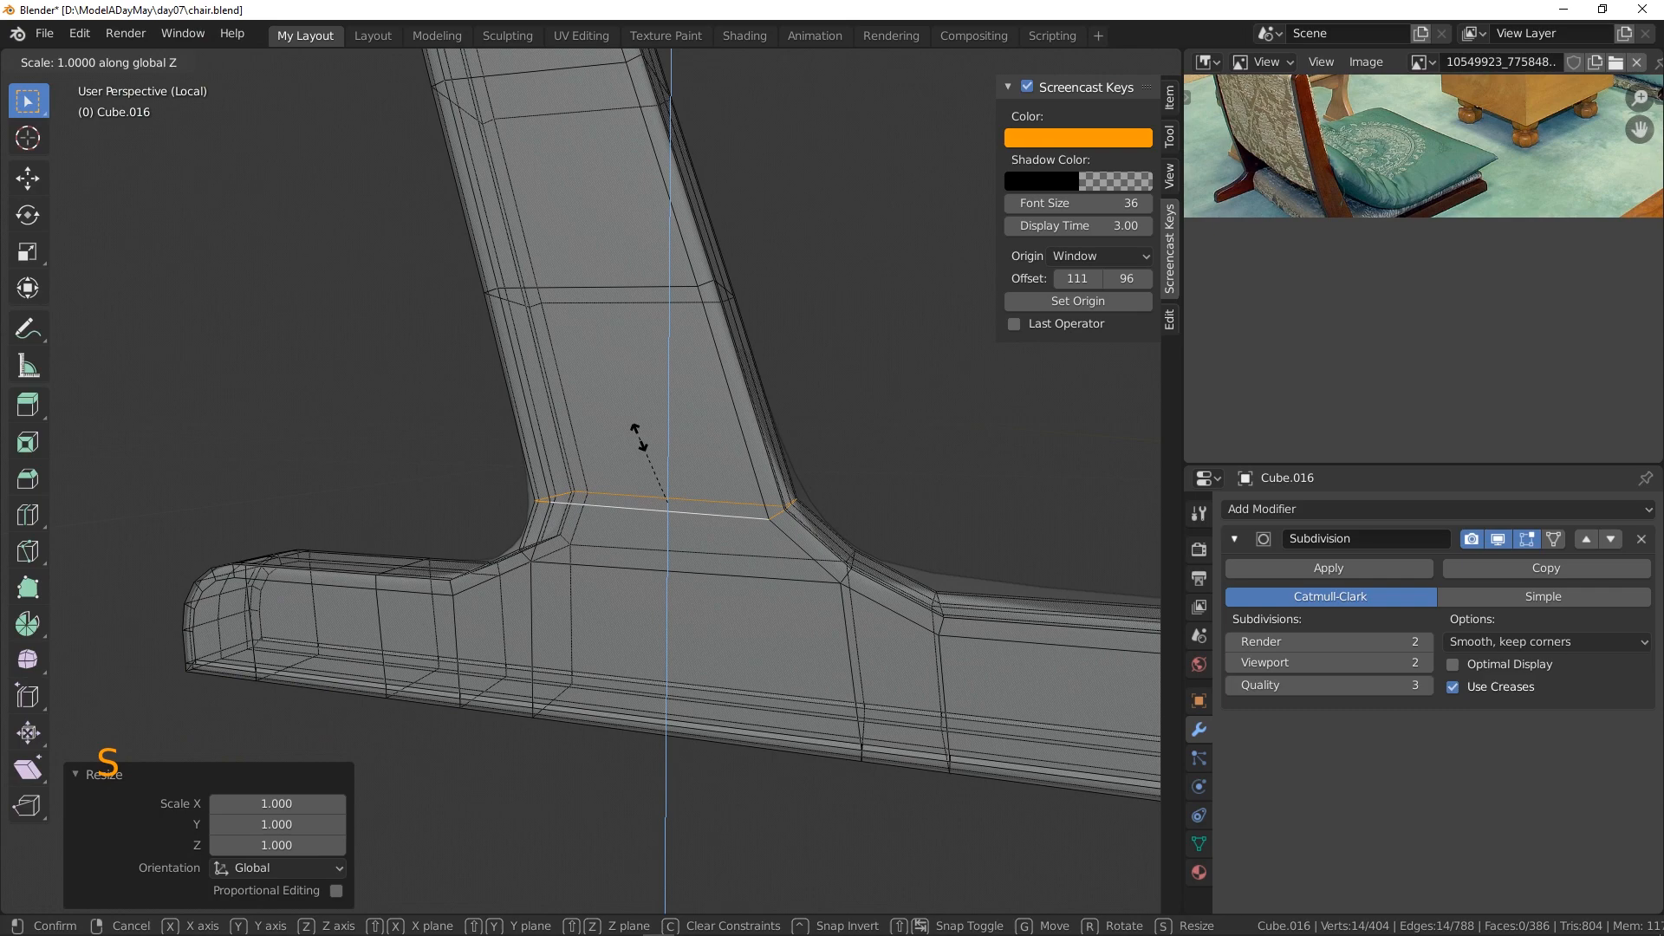
key("0")
key("Return")
key("KP_1")
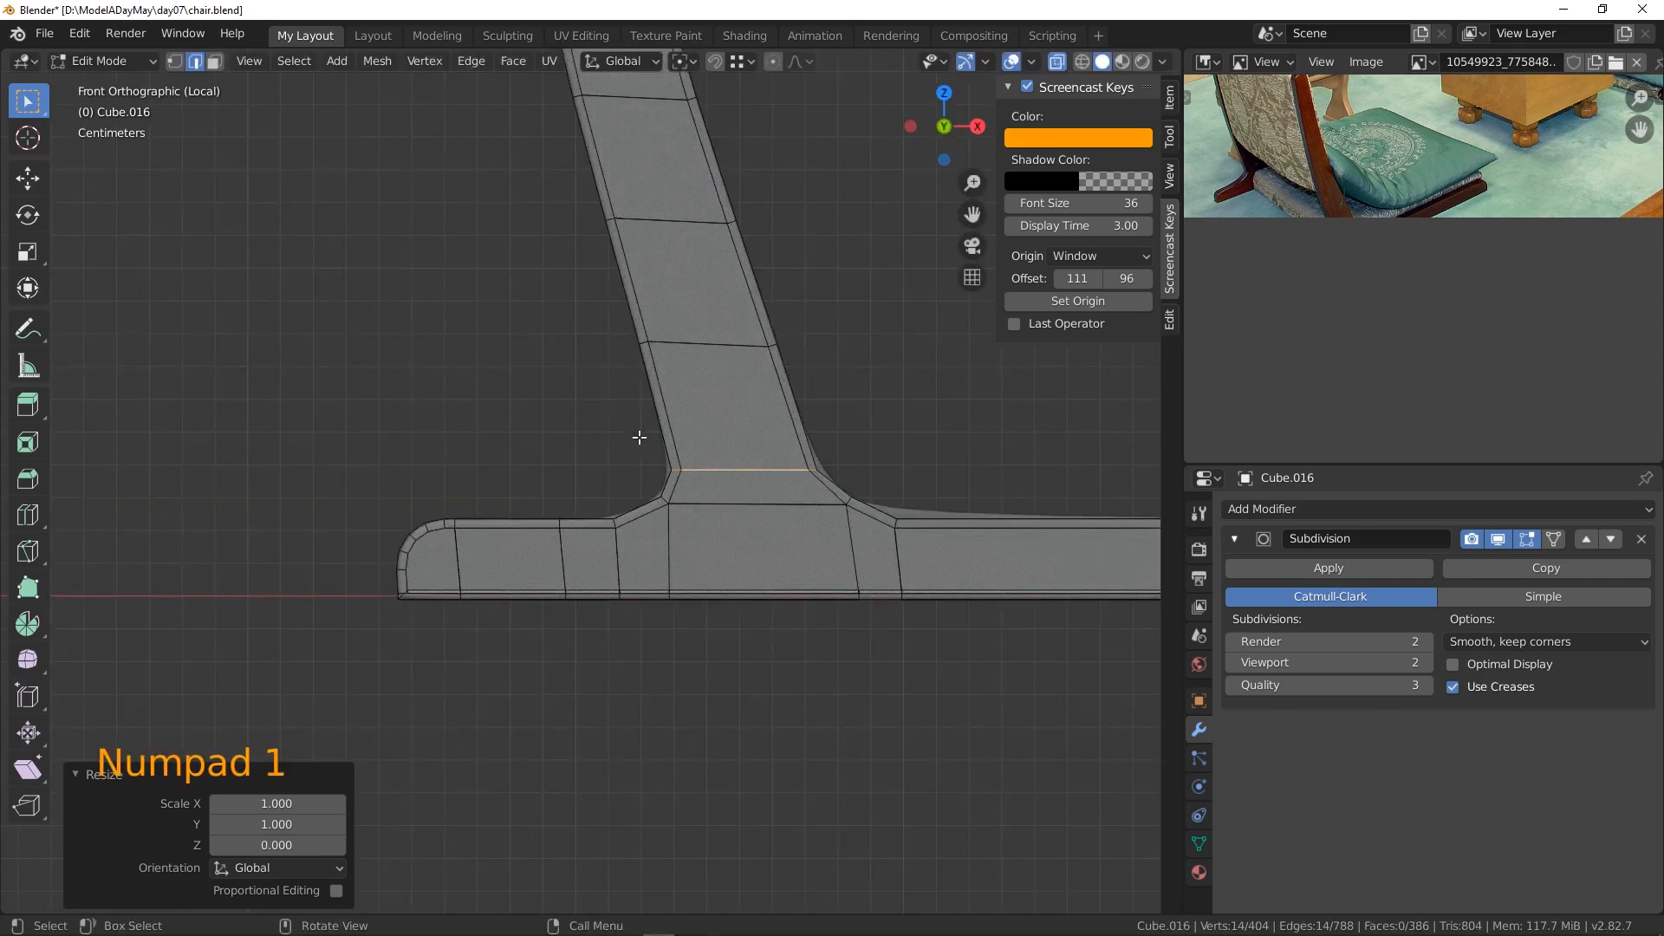
- In vertex selection, pick the inner corner vertices on the joint's +X side and move them about -0.0006 m along X
middle_click_drag(705, 422, 763, 444, "shift")
scroll(754, 423, "up", 1, "shift")
scroll(754, 424, "up", 2)
scroll(765, 450, "up", 1)
scroll(765, 451, "up", 1)
scroll(763, 444, "up", 2)
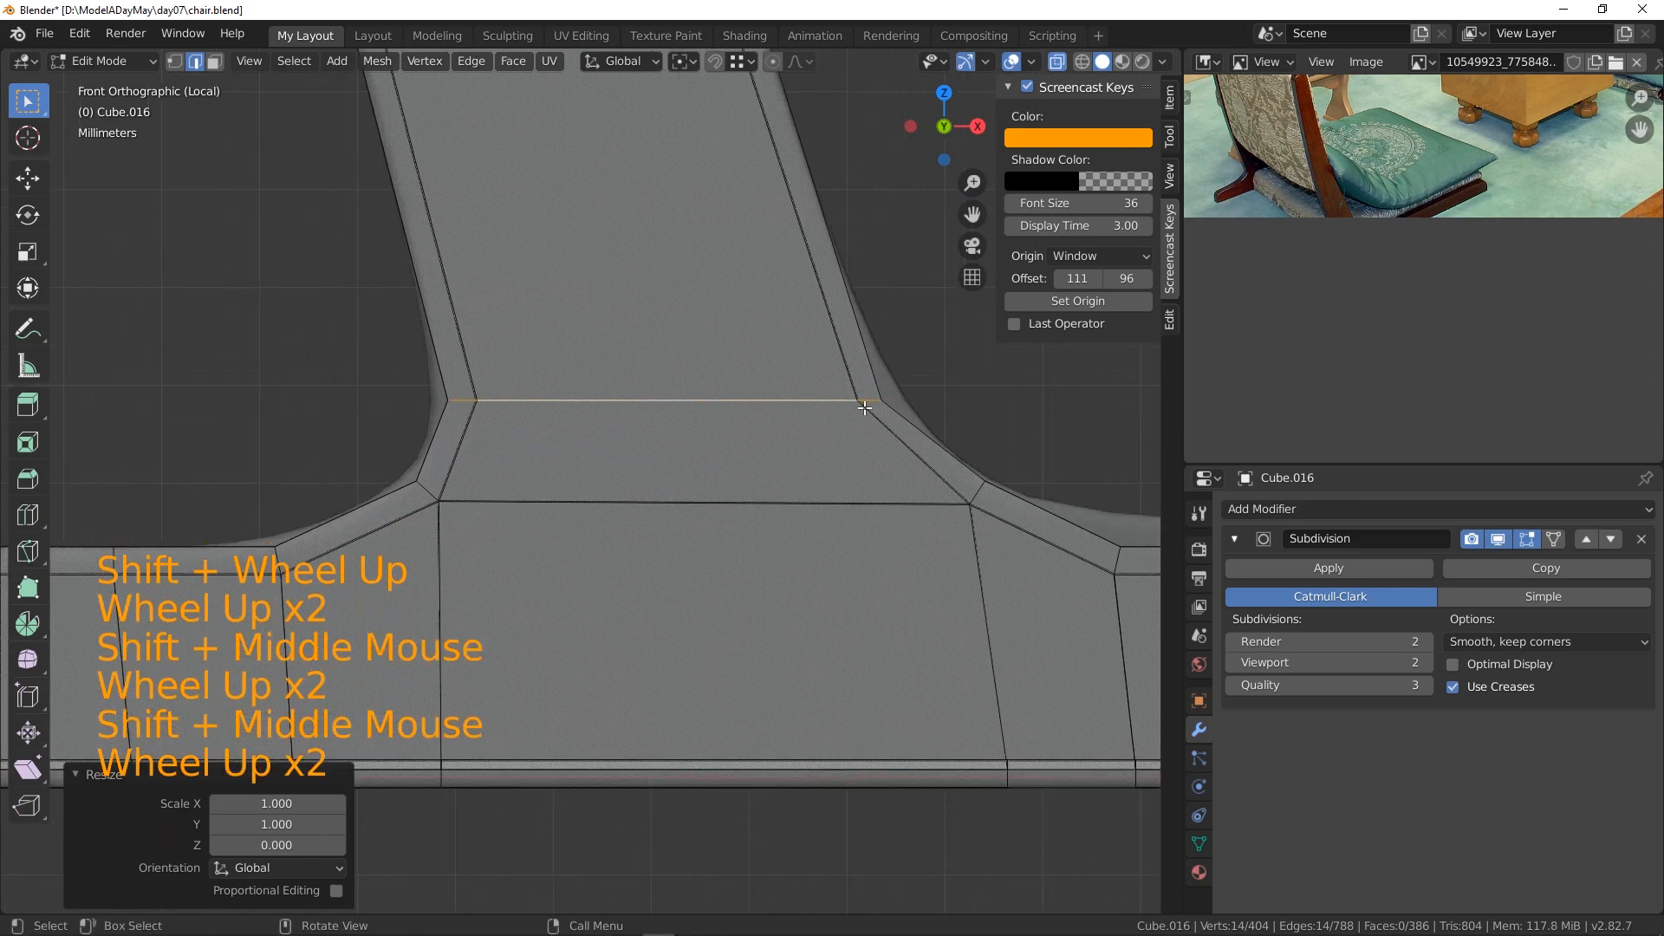
left_click(175, 62)
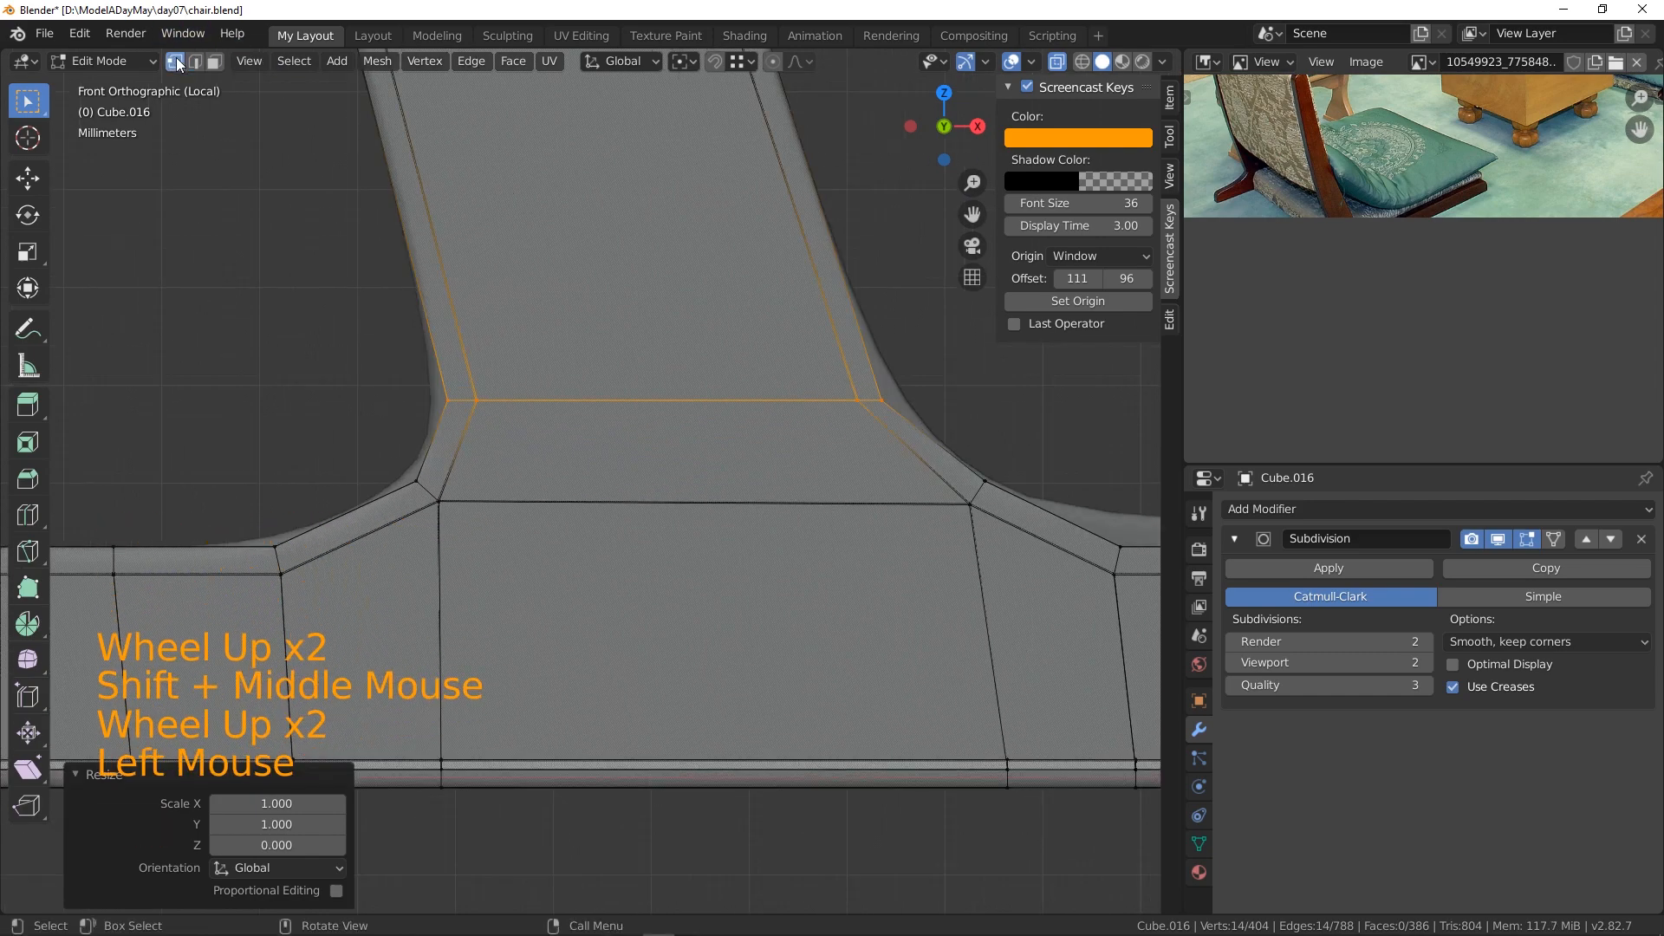
left_click(857, 398)
key("c")
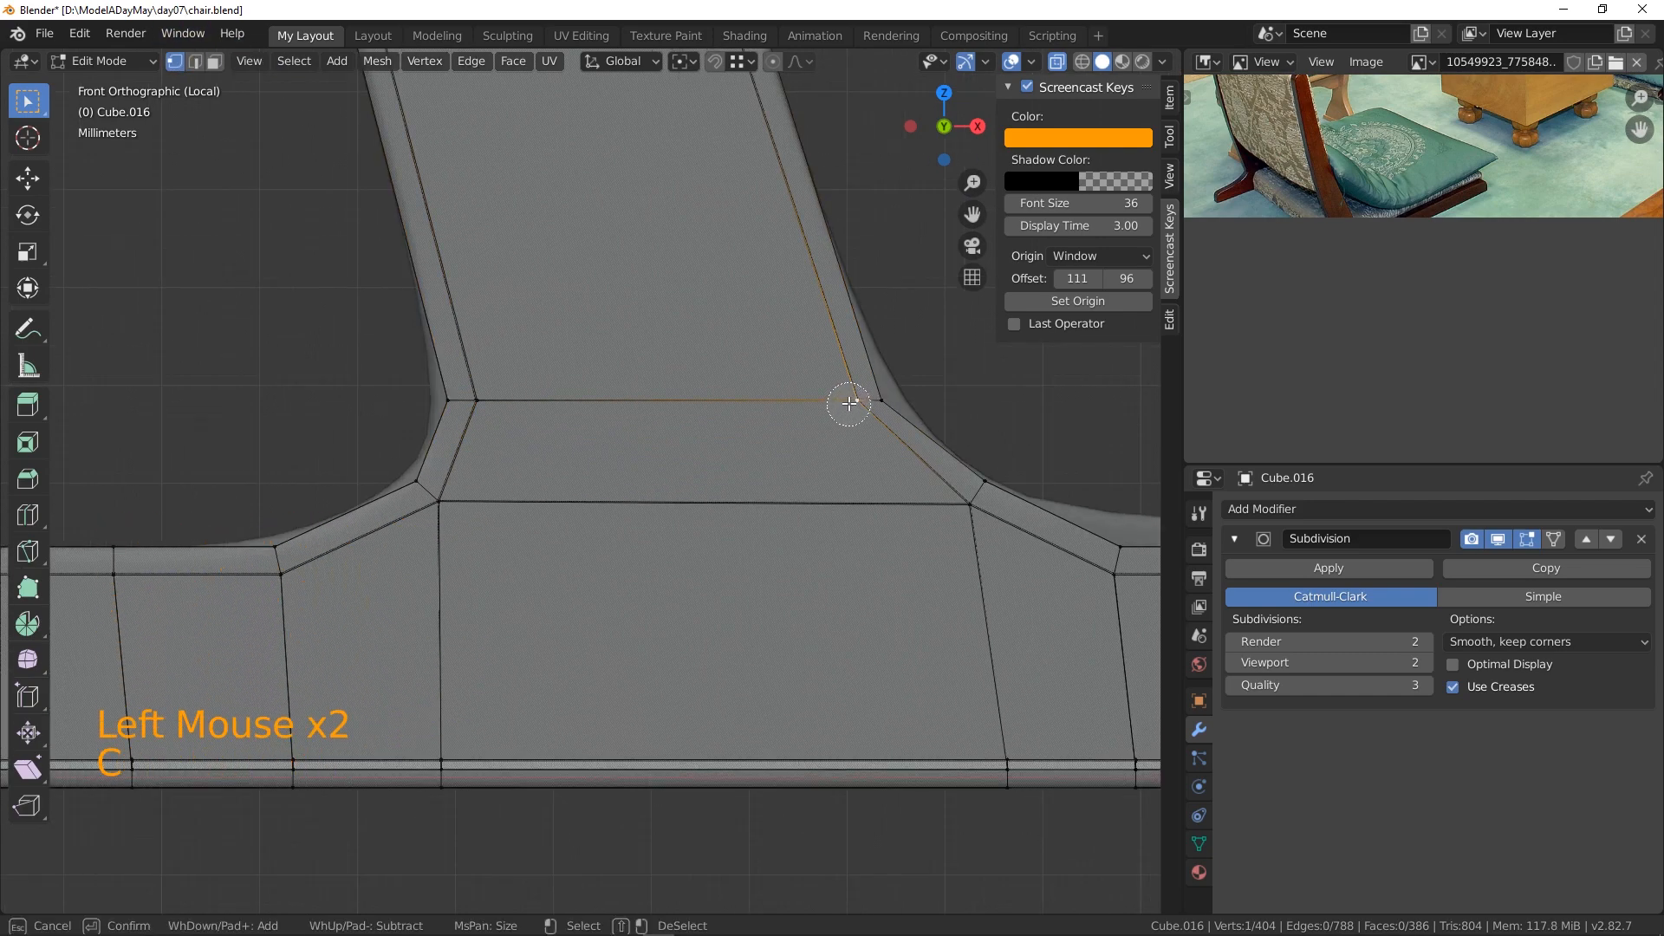
left_click(850, 403)
right_click(850, 403)
key("g")
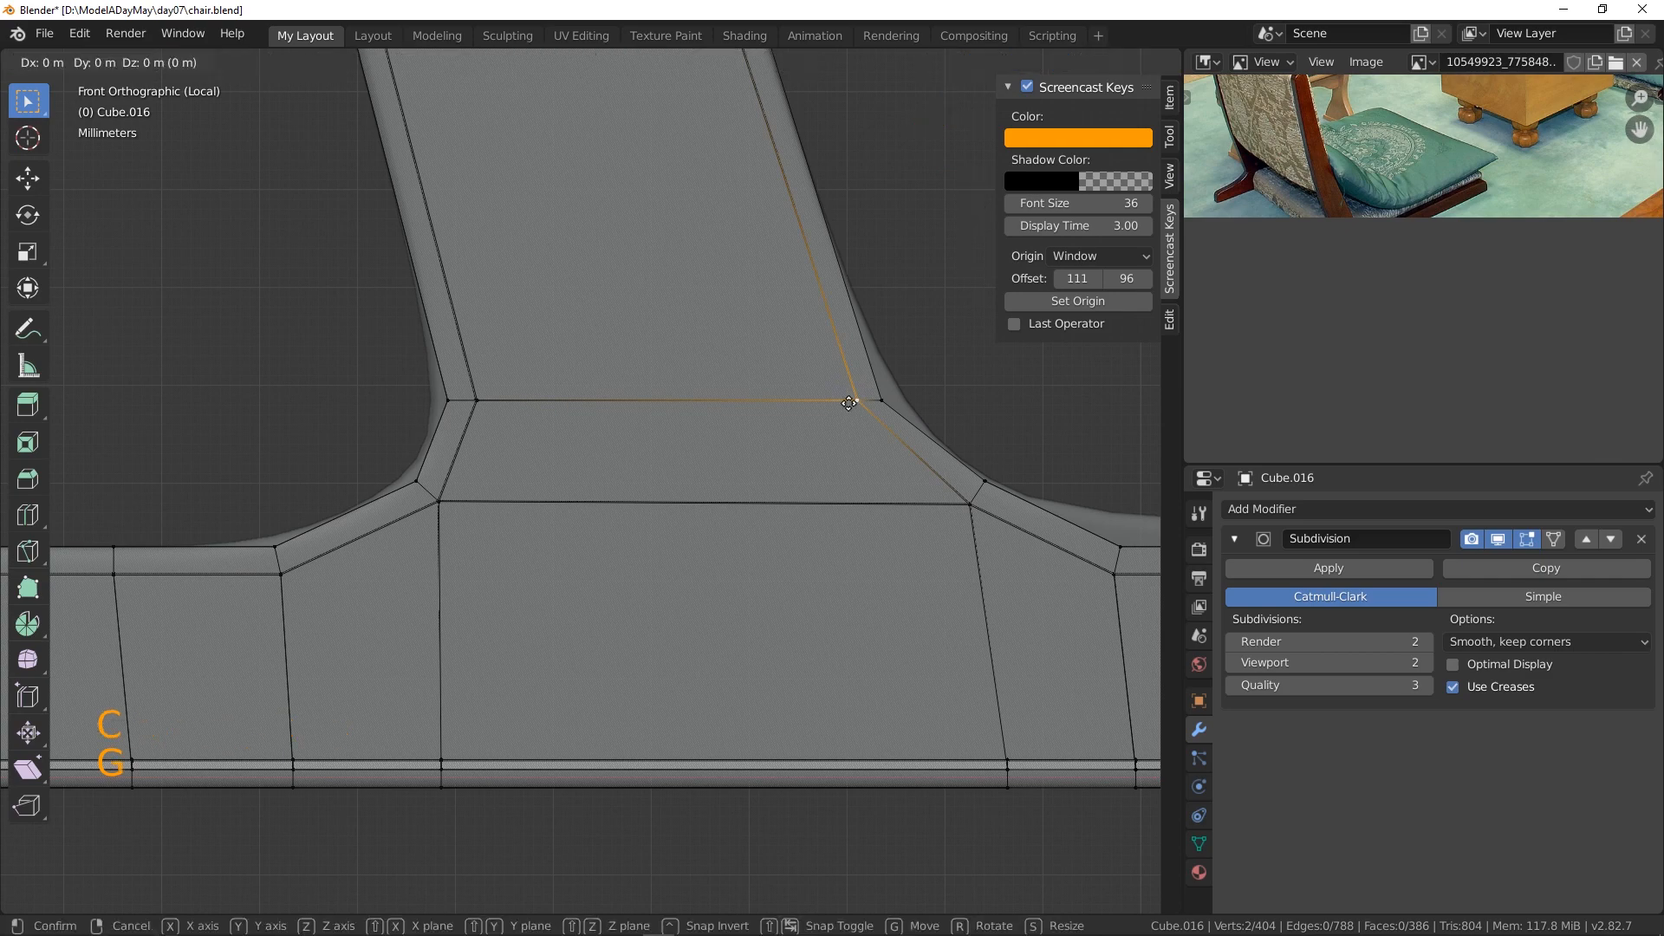
key("x")
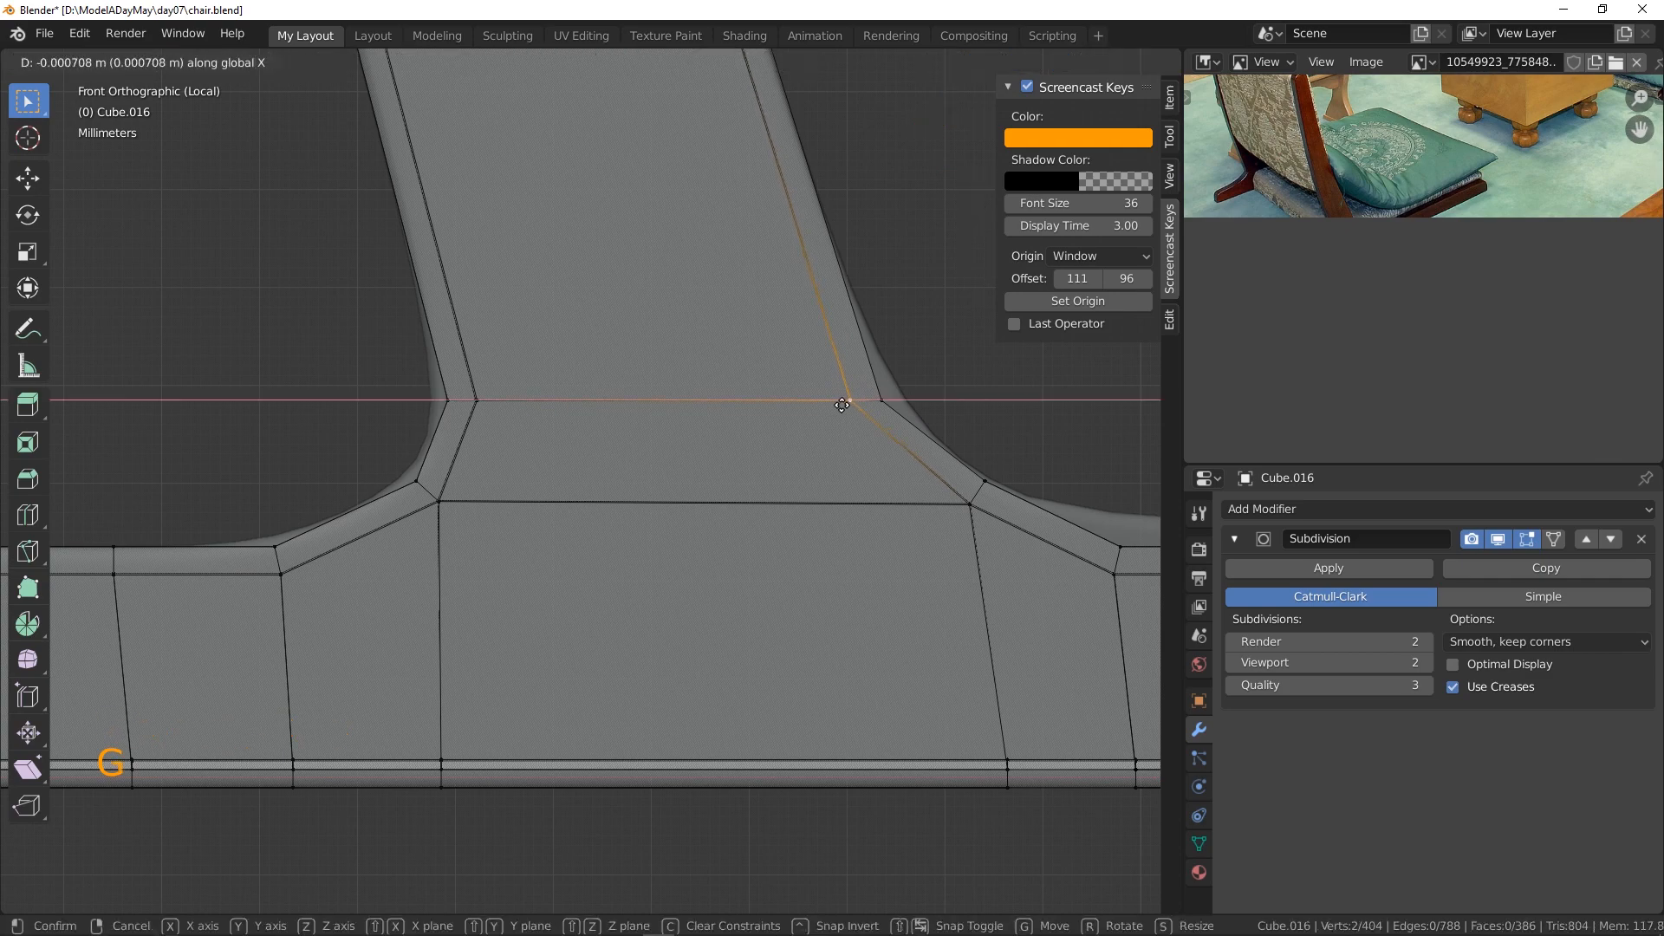
left_click(843, 404)
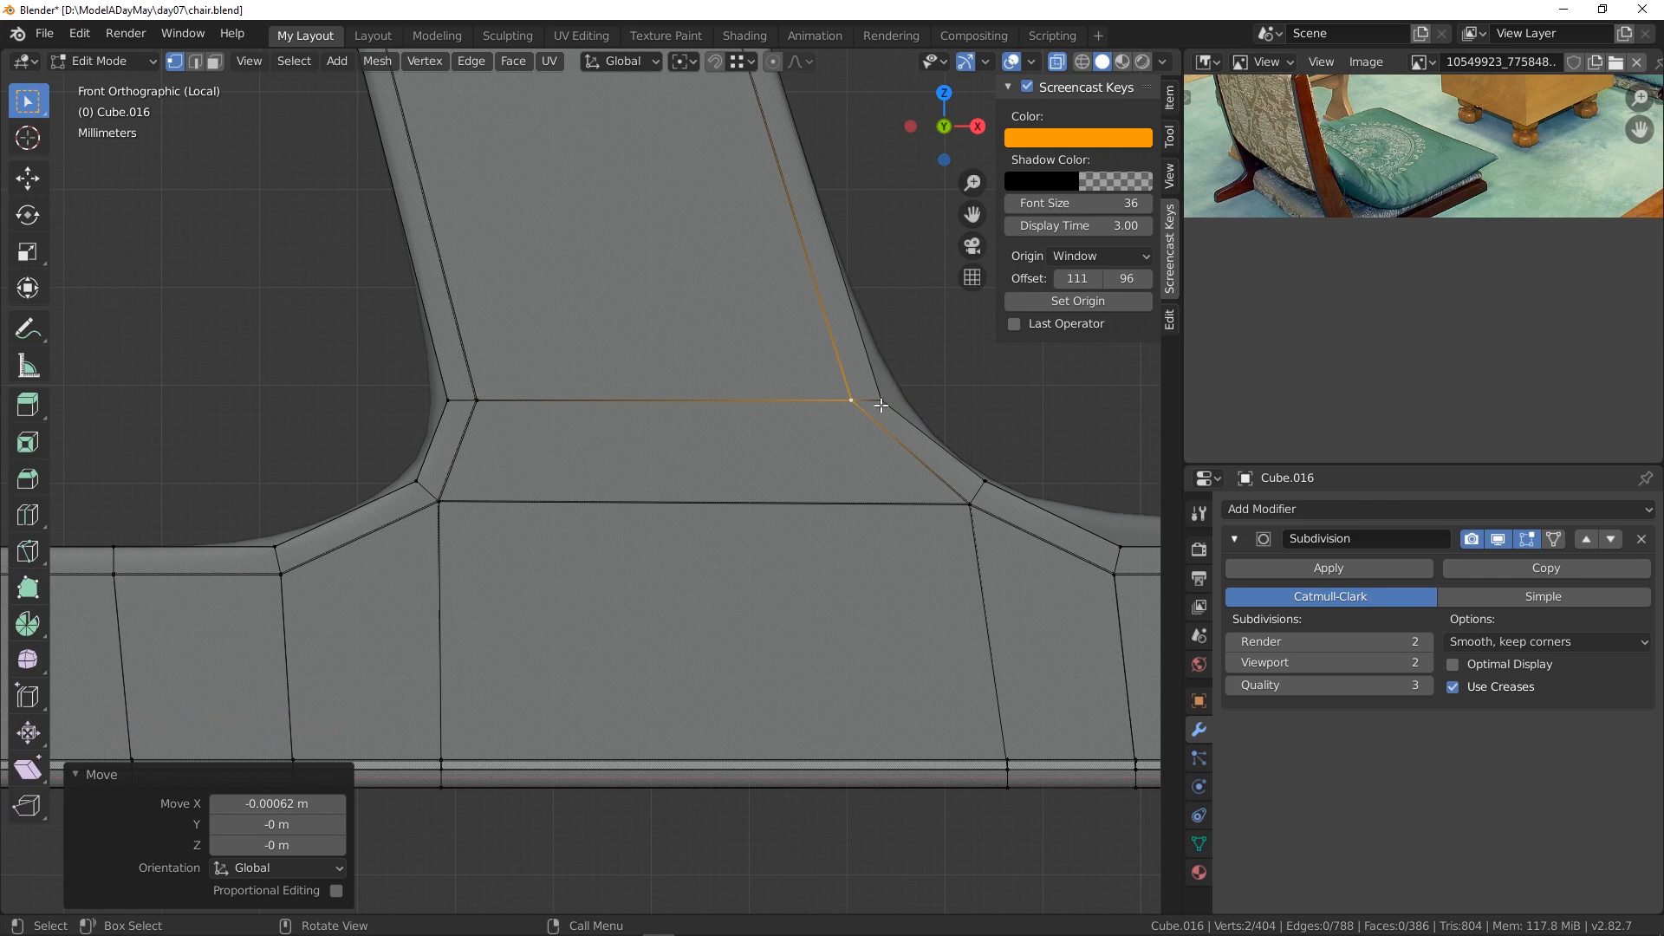
- Select the outer corner vertices on the joint's +X side and move them outward along X about 0.0012 m, then back about 0.0003 m
scroll(769, 444, "down", 1)
middle_click_drag(725, 449, 754, 450, "shift")
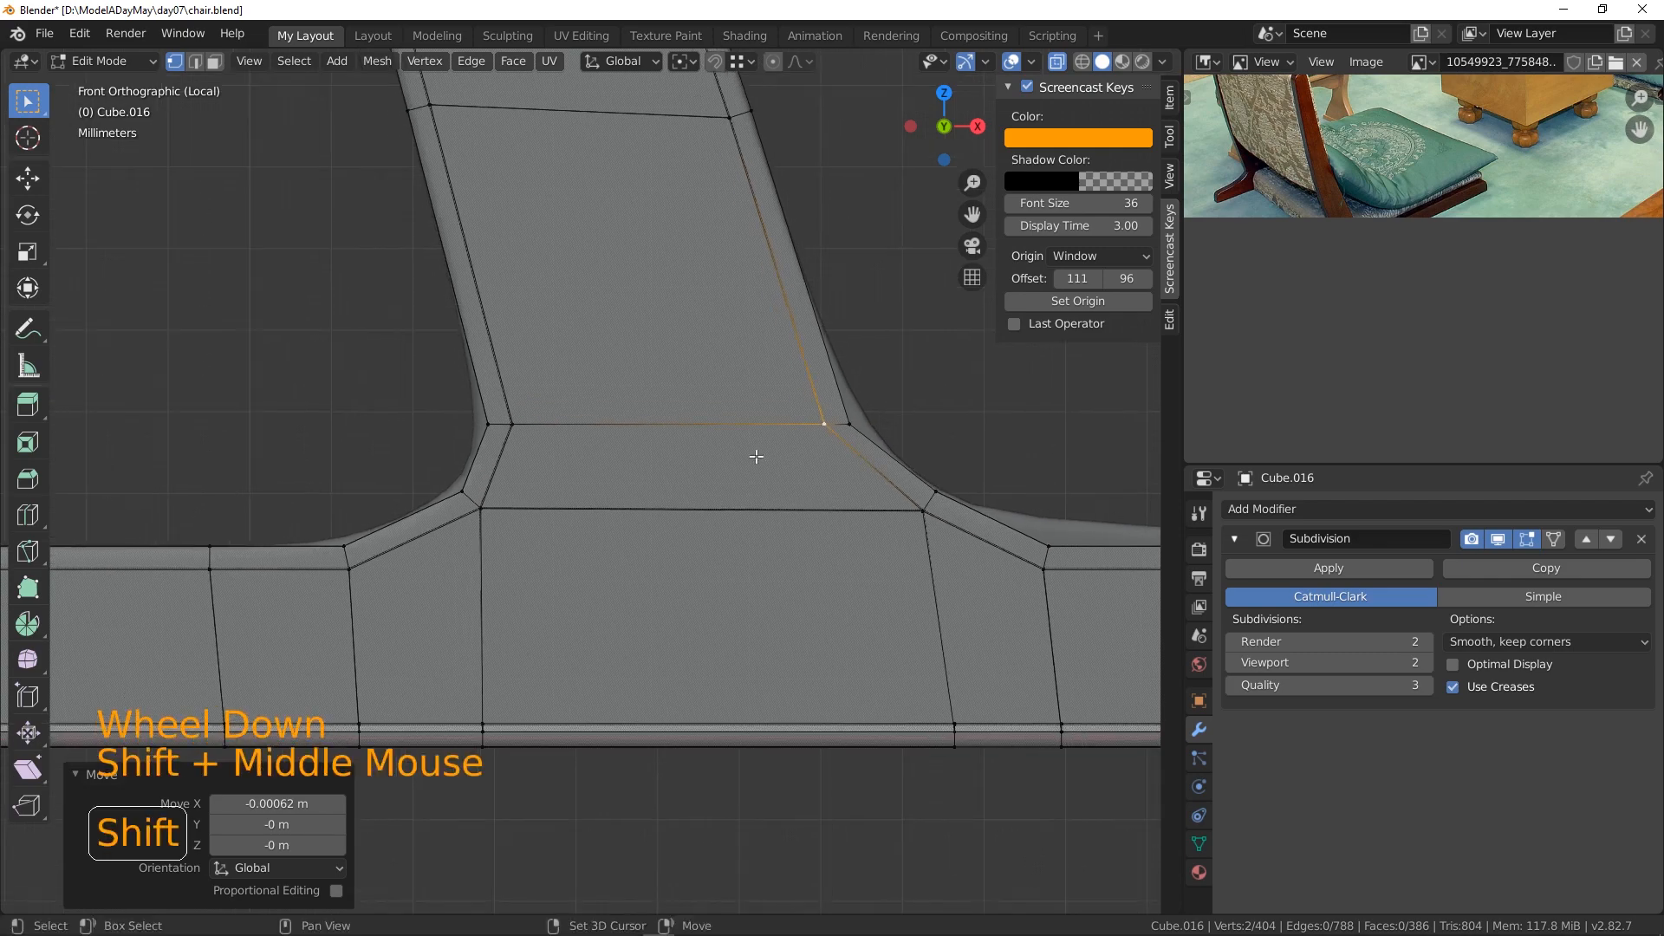
left_click(984, 384)
key("c")
left_click(853, 413)
right_click(853, 414)
key("g")
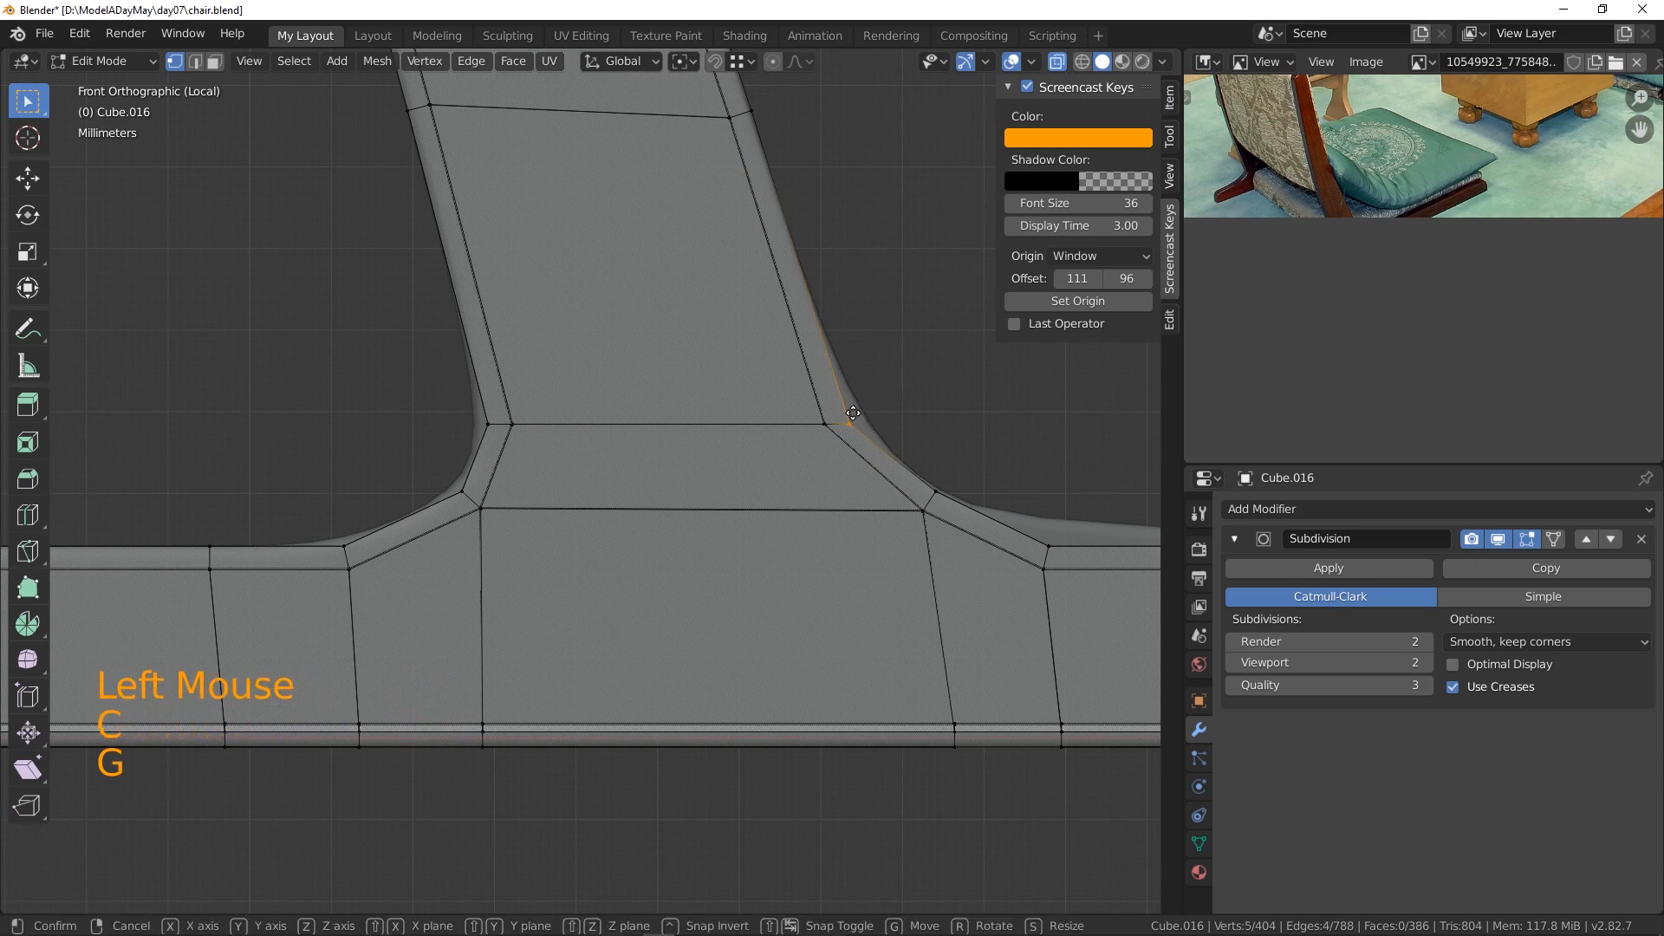
key("x")
left_click(867, 426)
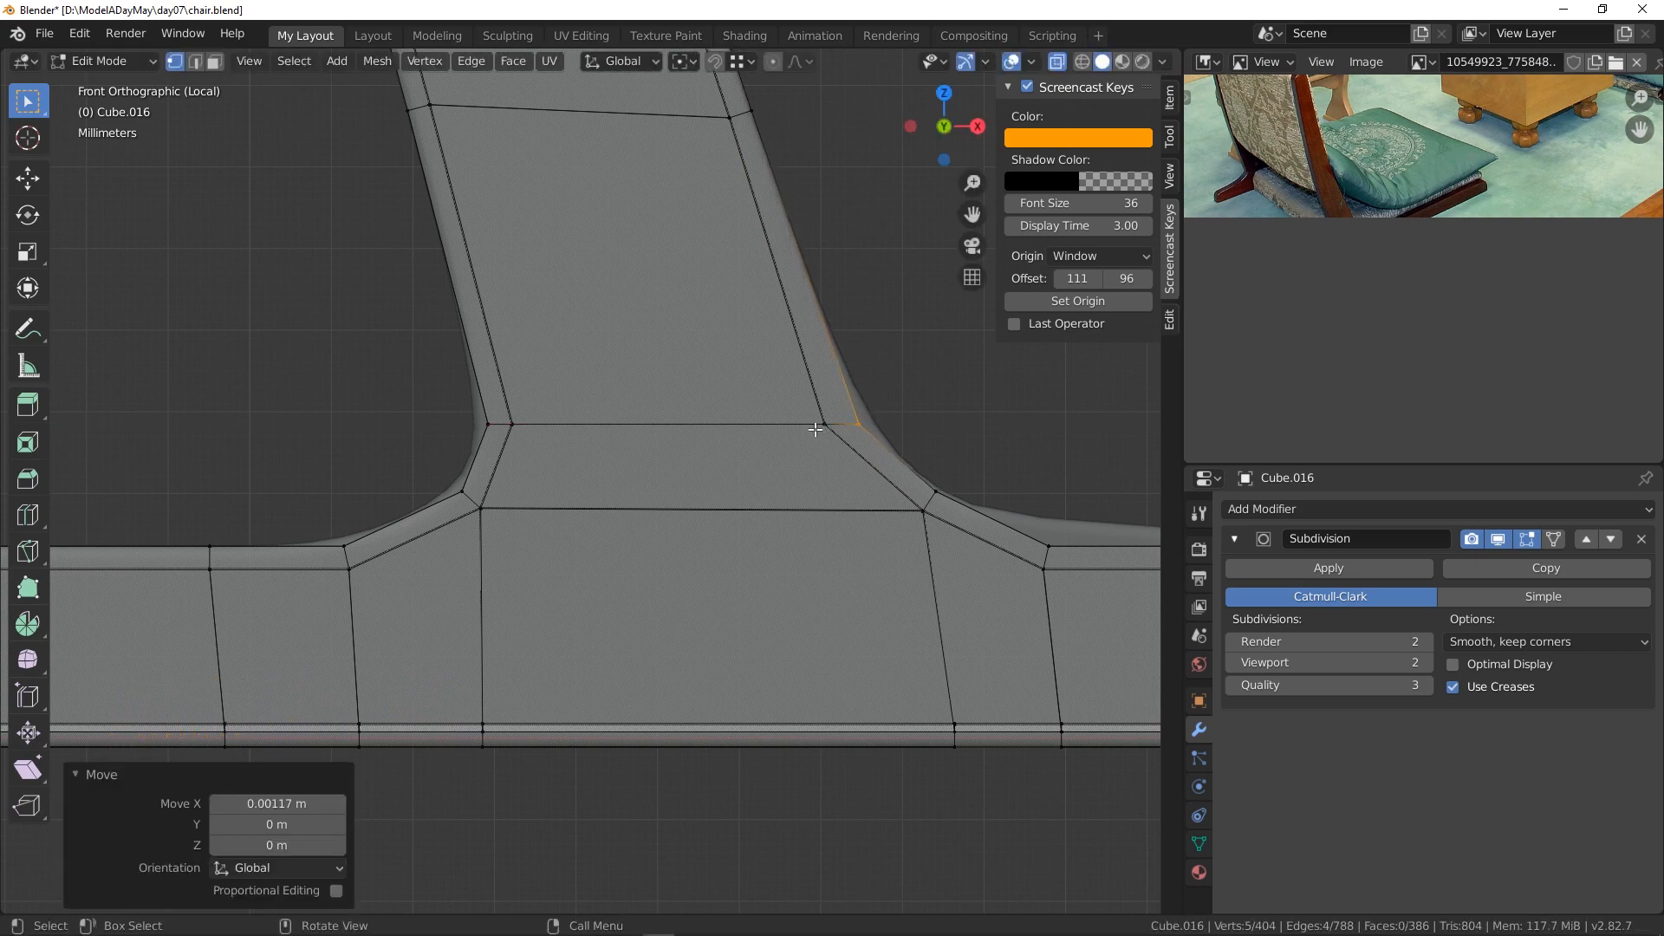
key("g")
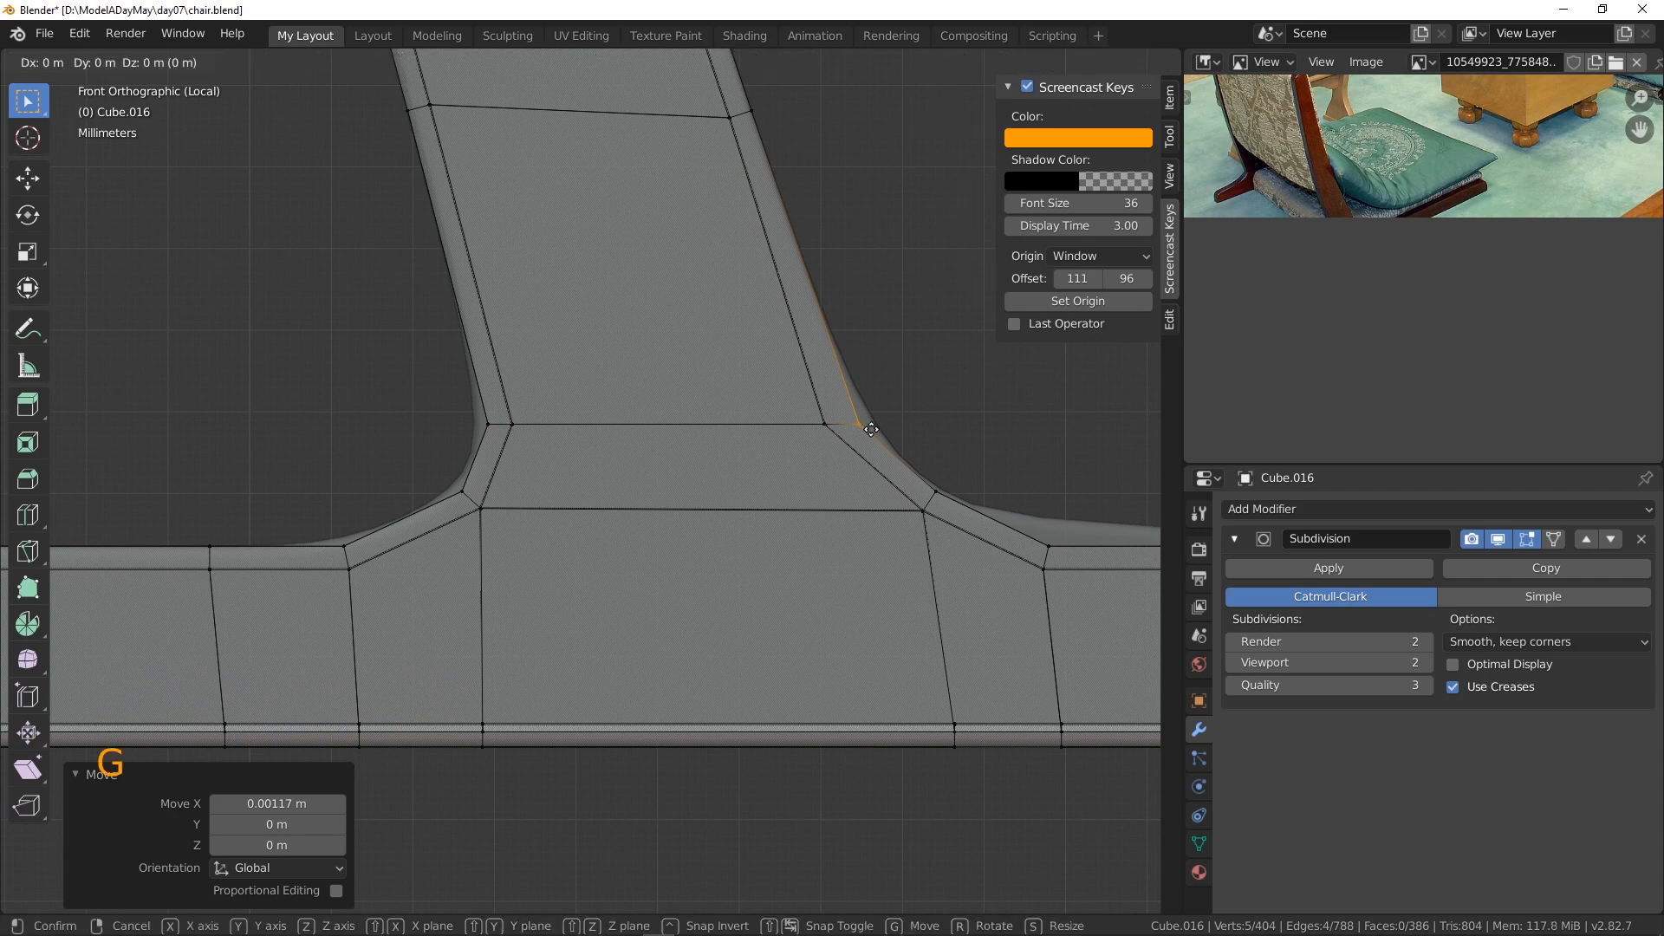
left_click(868, 429)
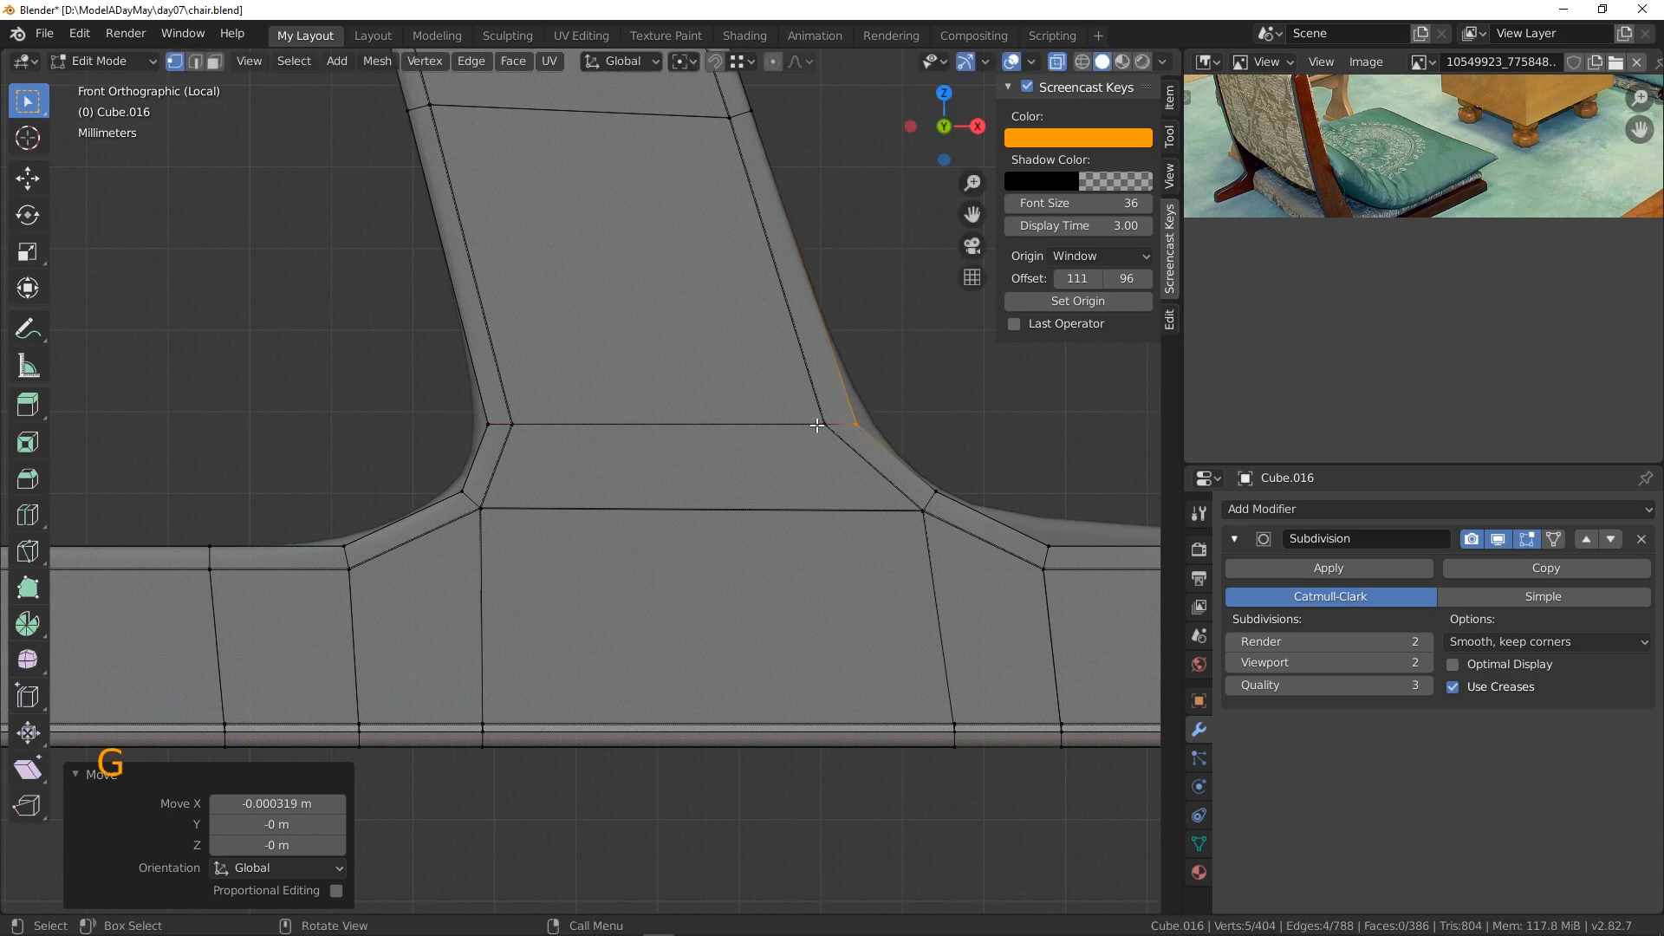
- Select the horizontal edge loop at the joint and bevel it with 2 segments and an offset of about 0.00176 m
key("shift")
left_click(185, 60)
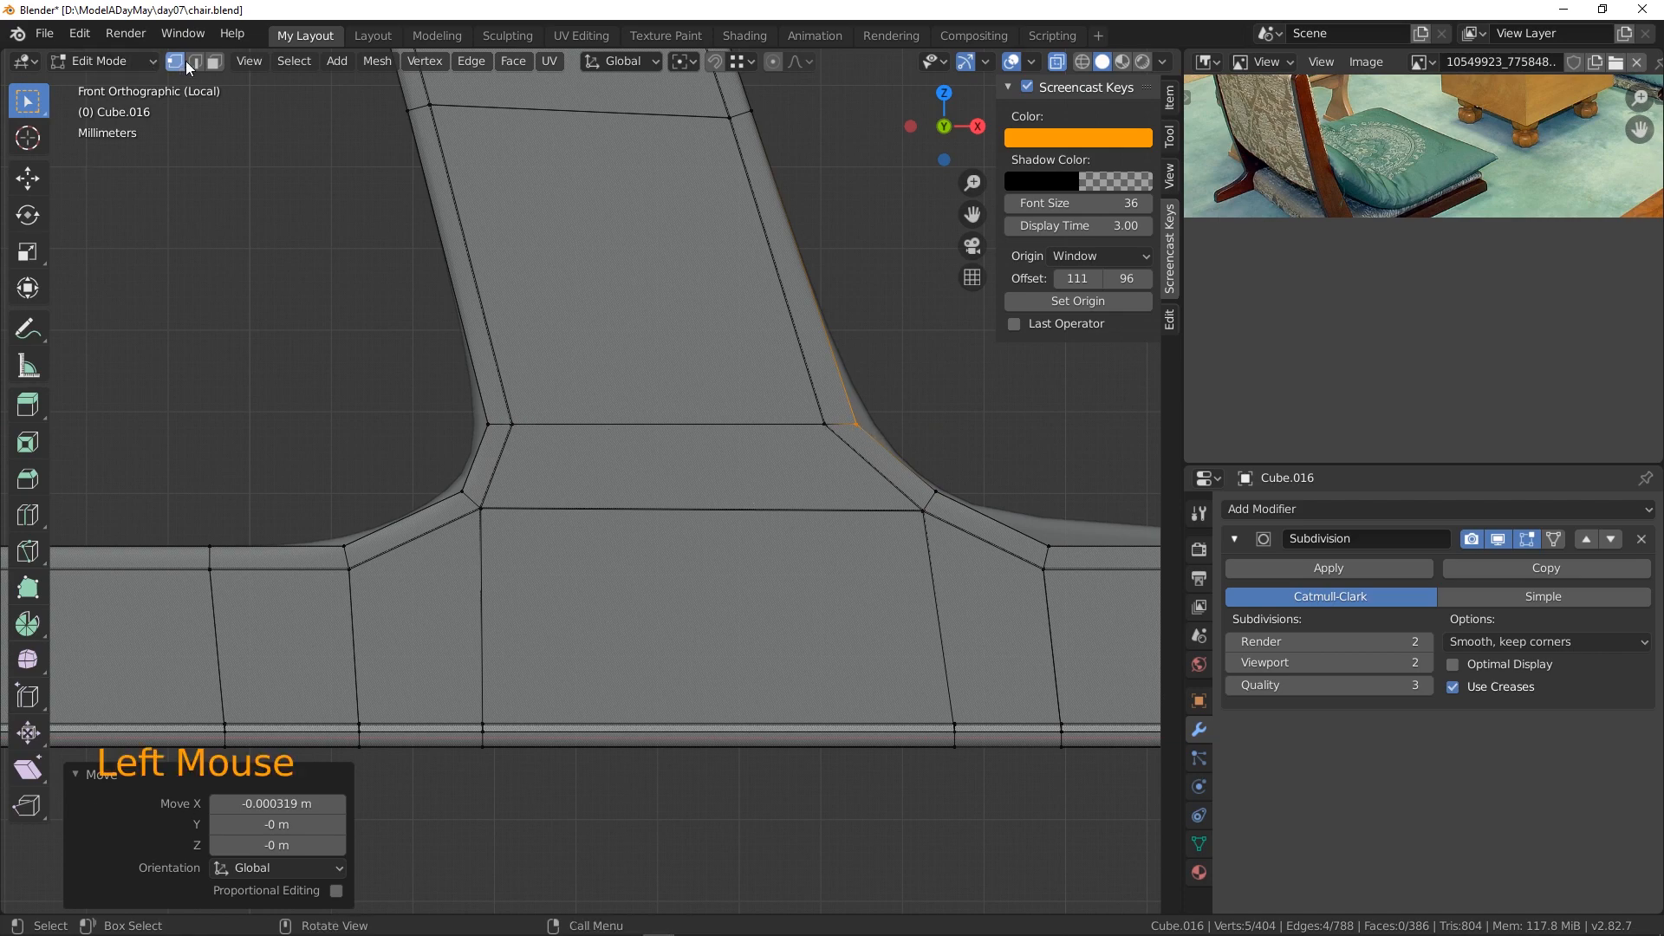
left_click(645, 425, "alt")
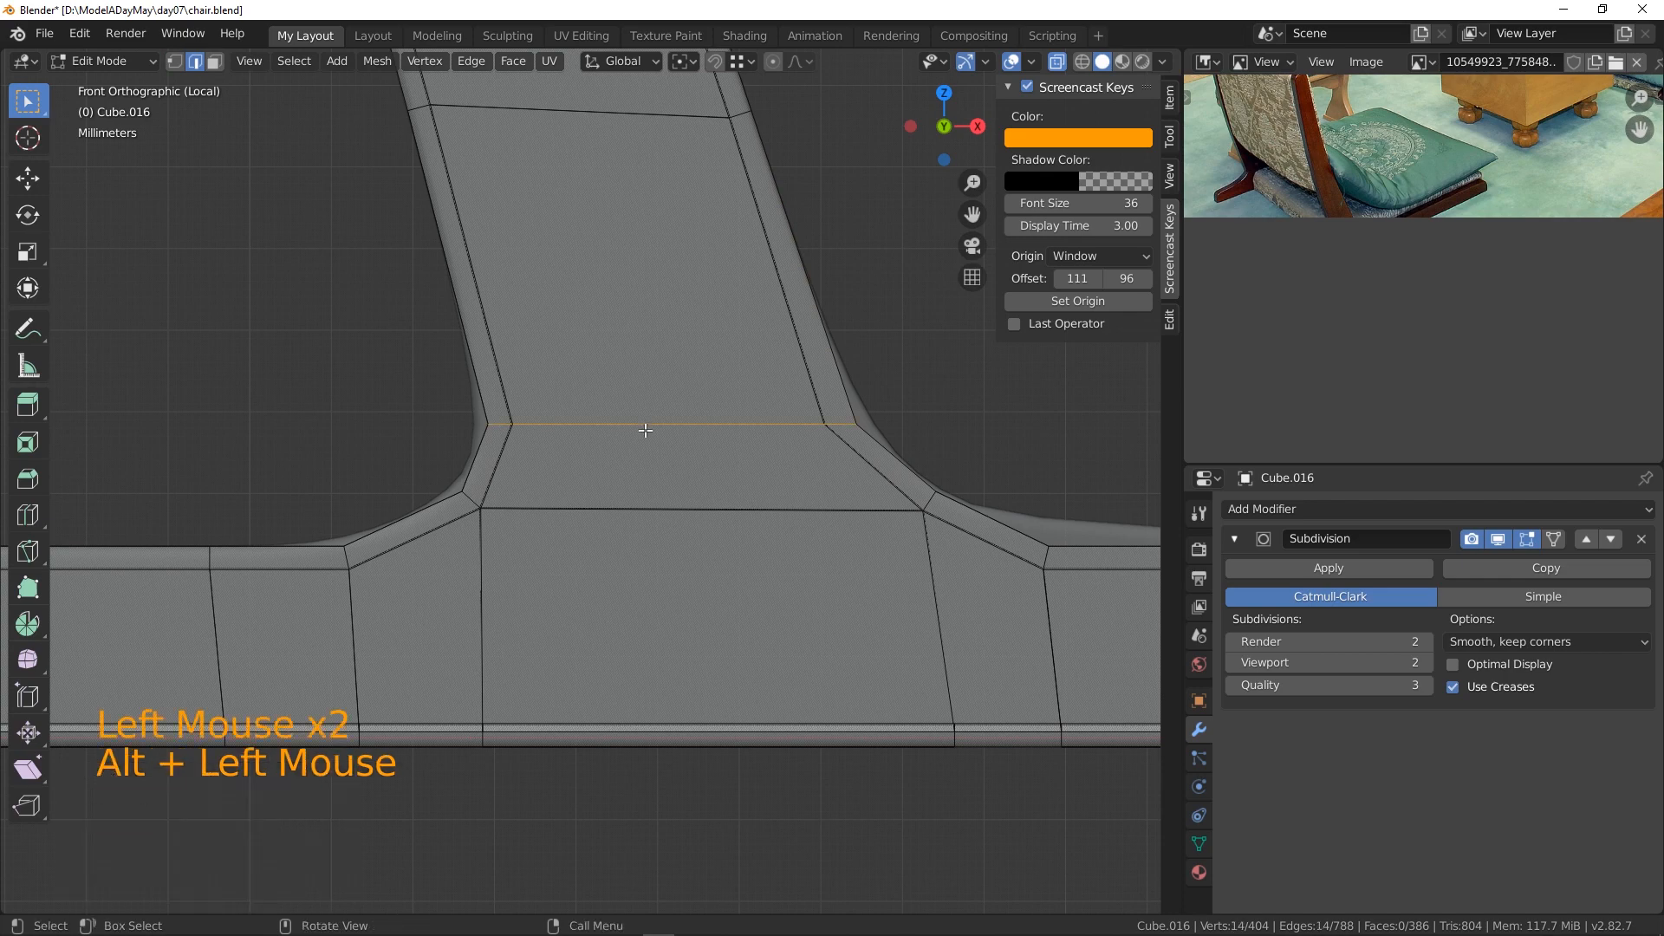
key("ctrl+e")
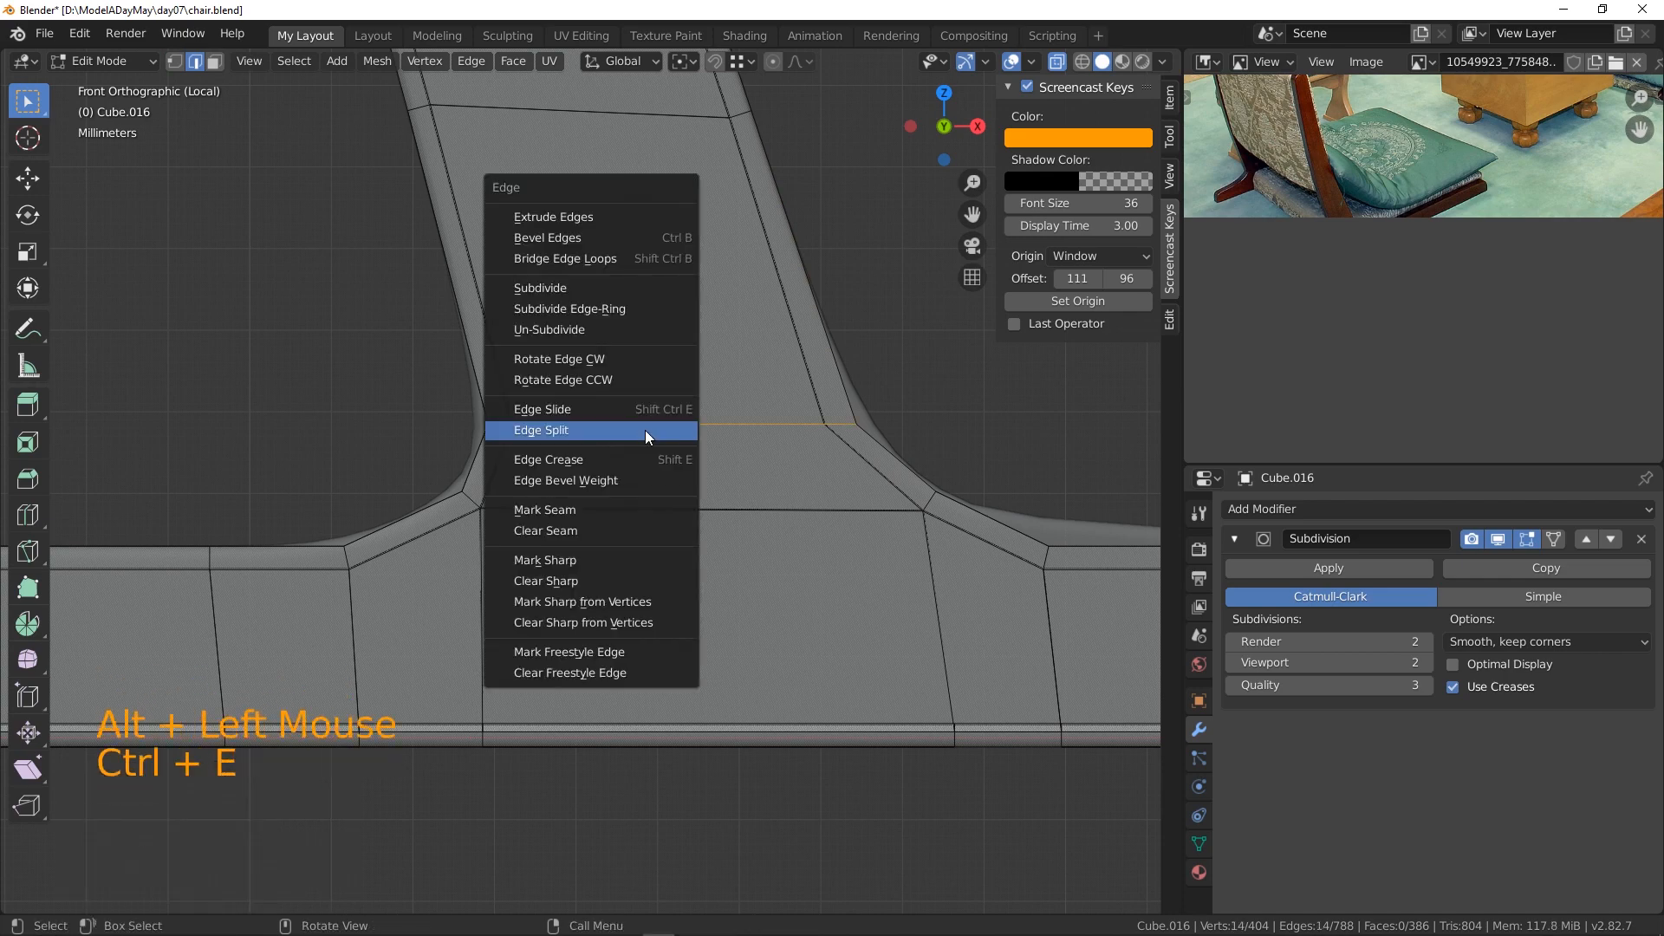
left_click(647, 463)
left_click(653, 425, "alt")
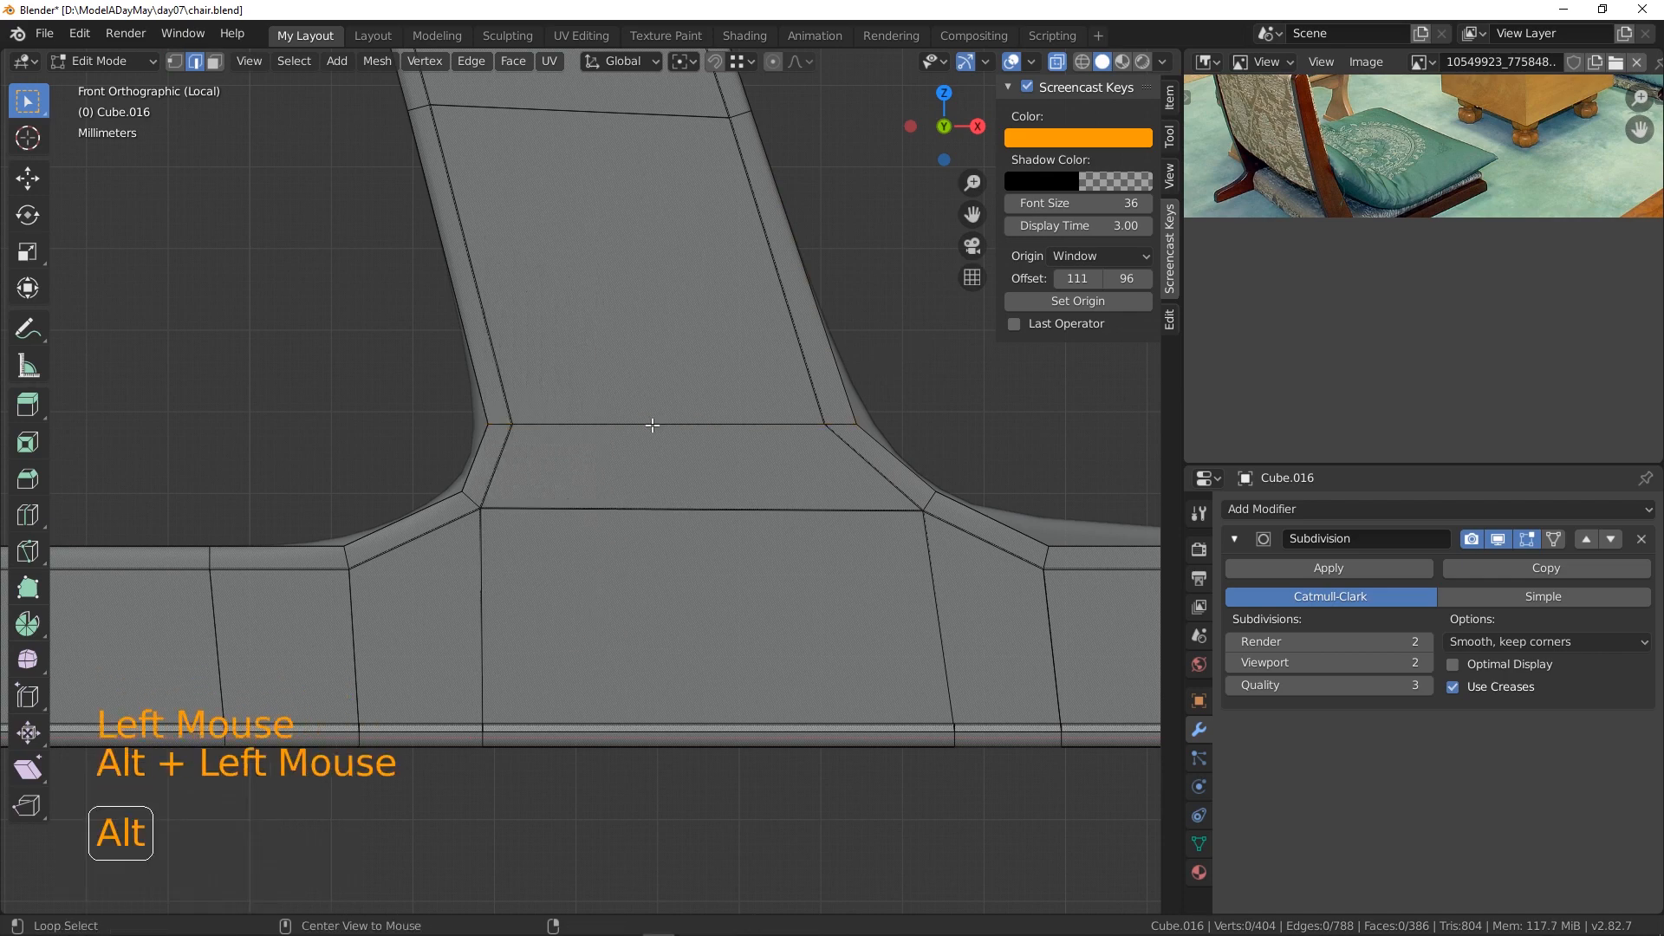
key("ctrl+b")
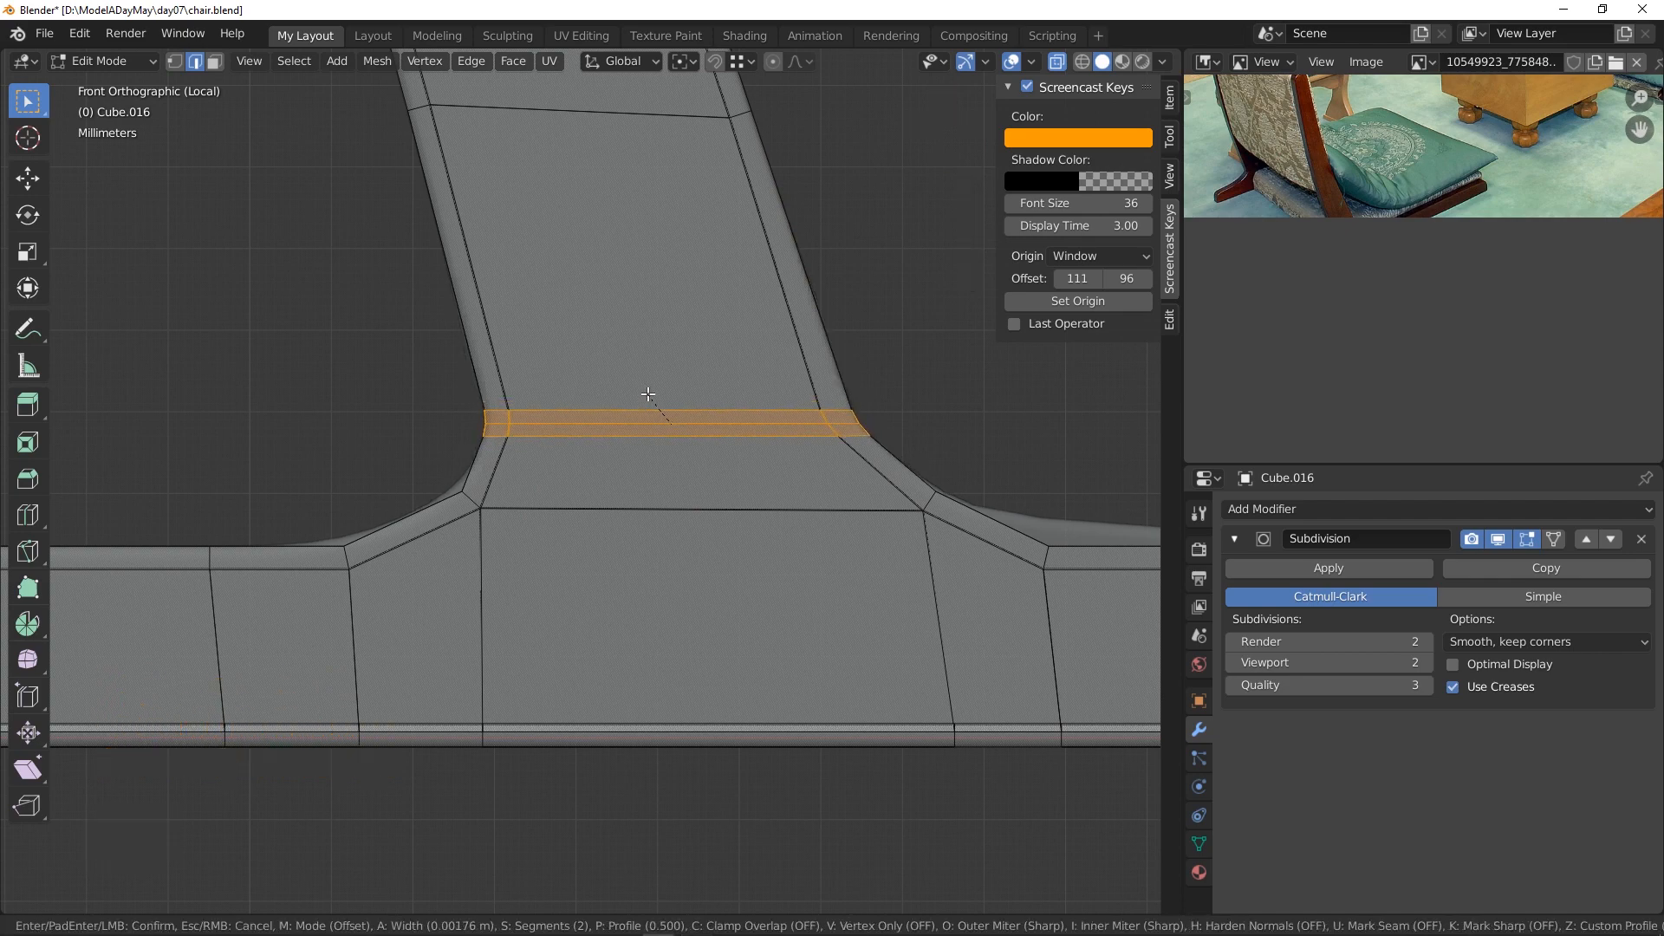
left_click(648, 394)
- Separate the upright from the base by applying Edge Split to the middle loop of the bevel
left_click(638, 423, "alt")
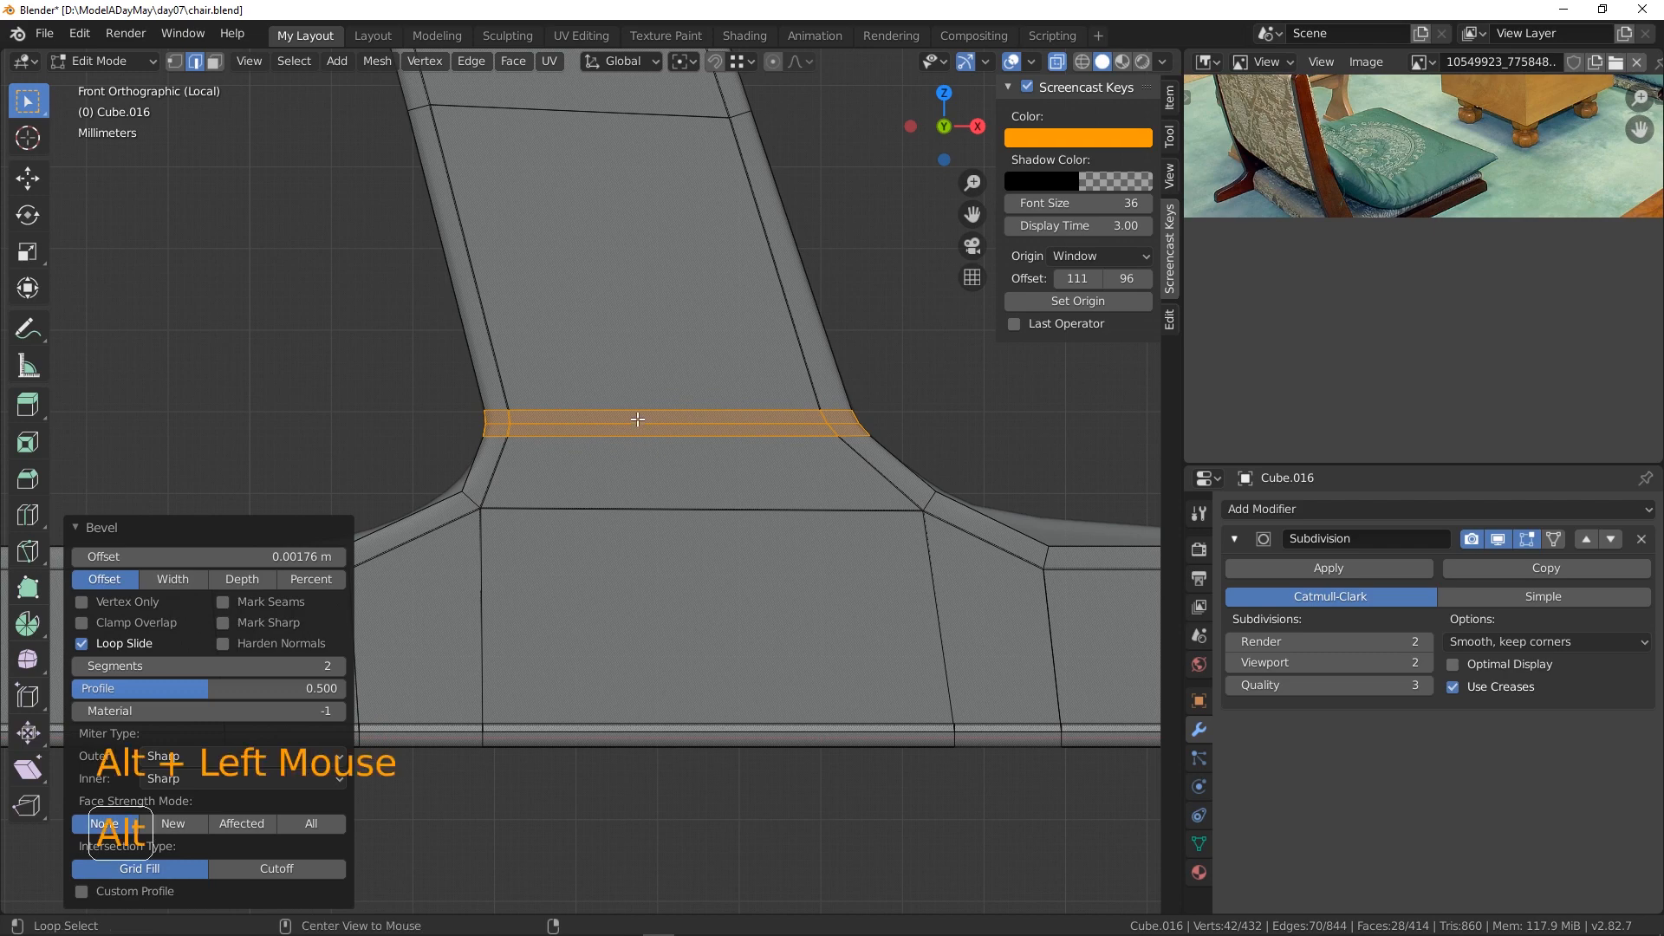
key("ctrl+e")
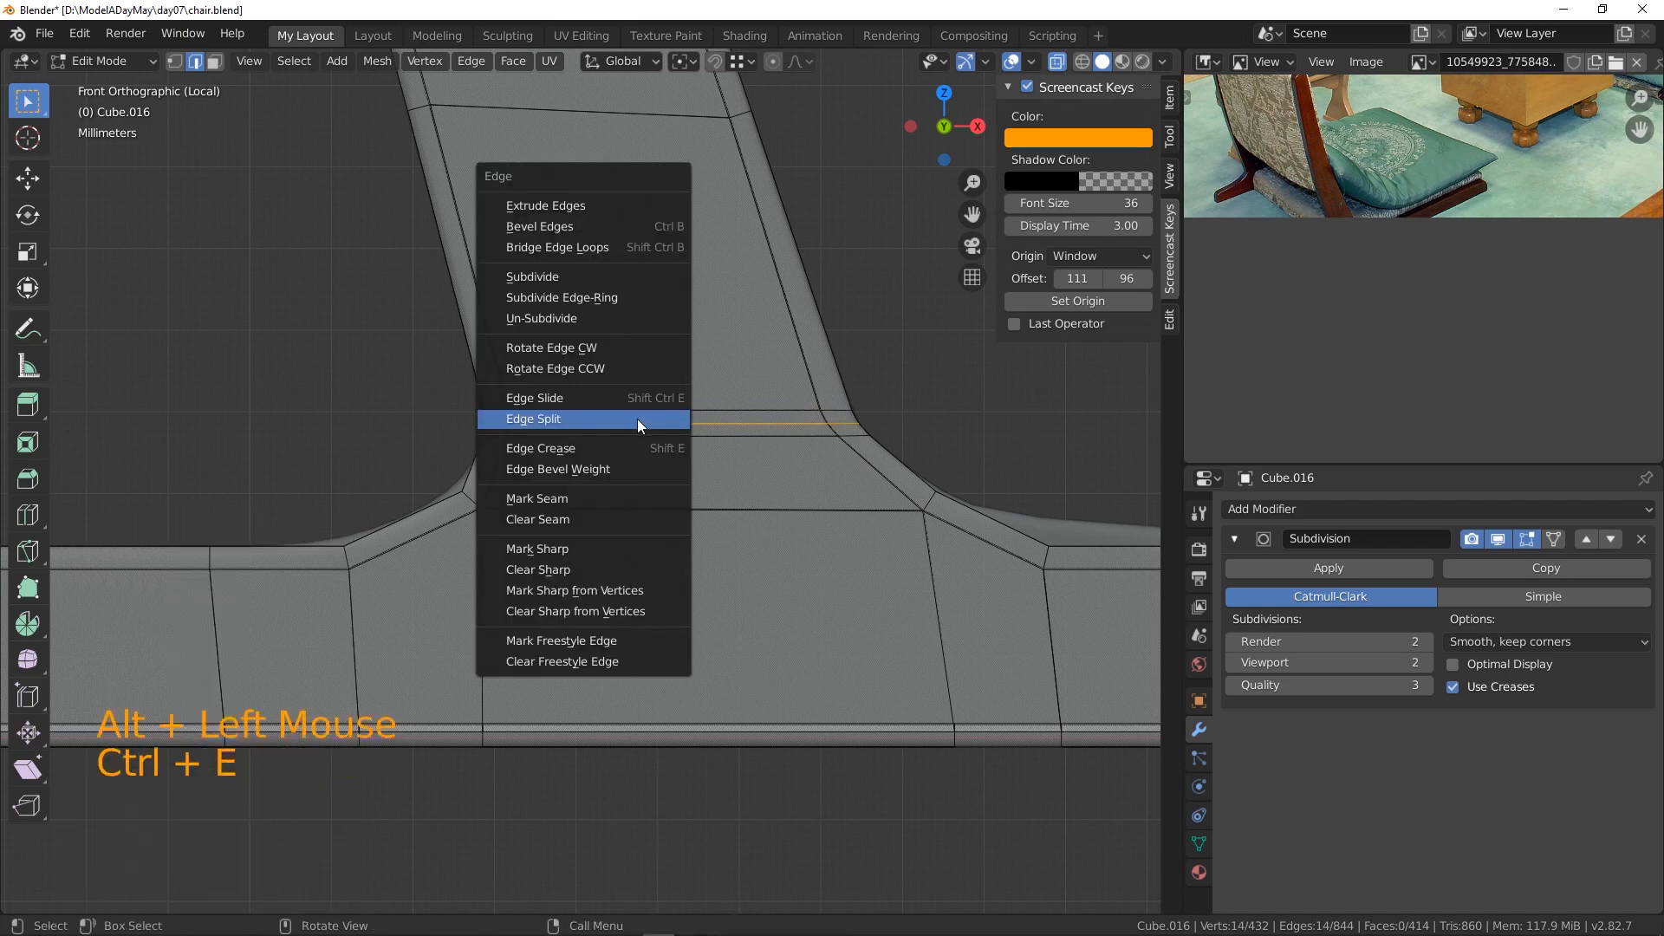
left_click(637, 418)
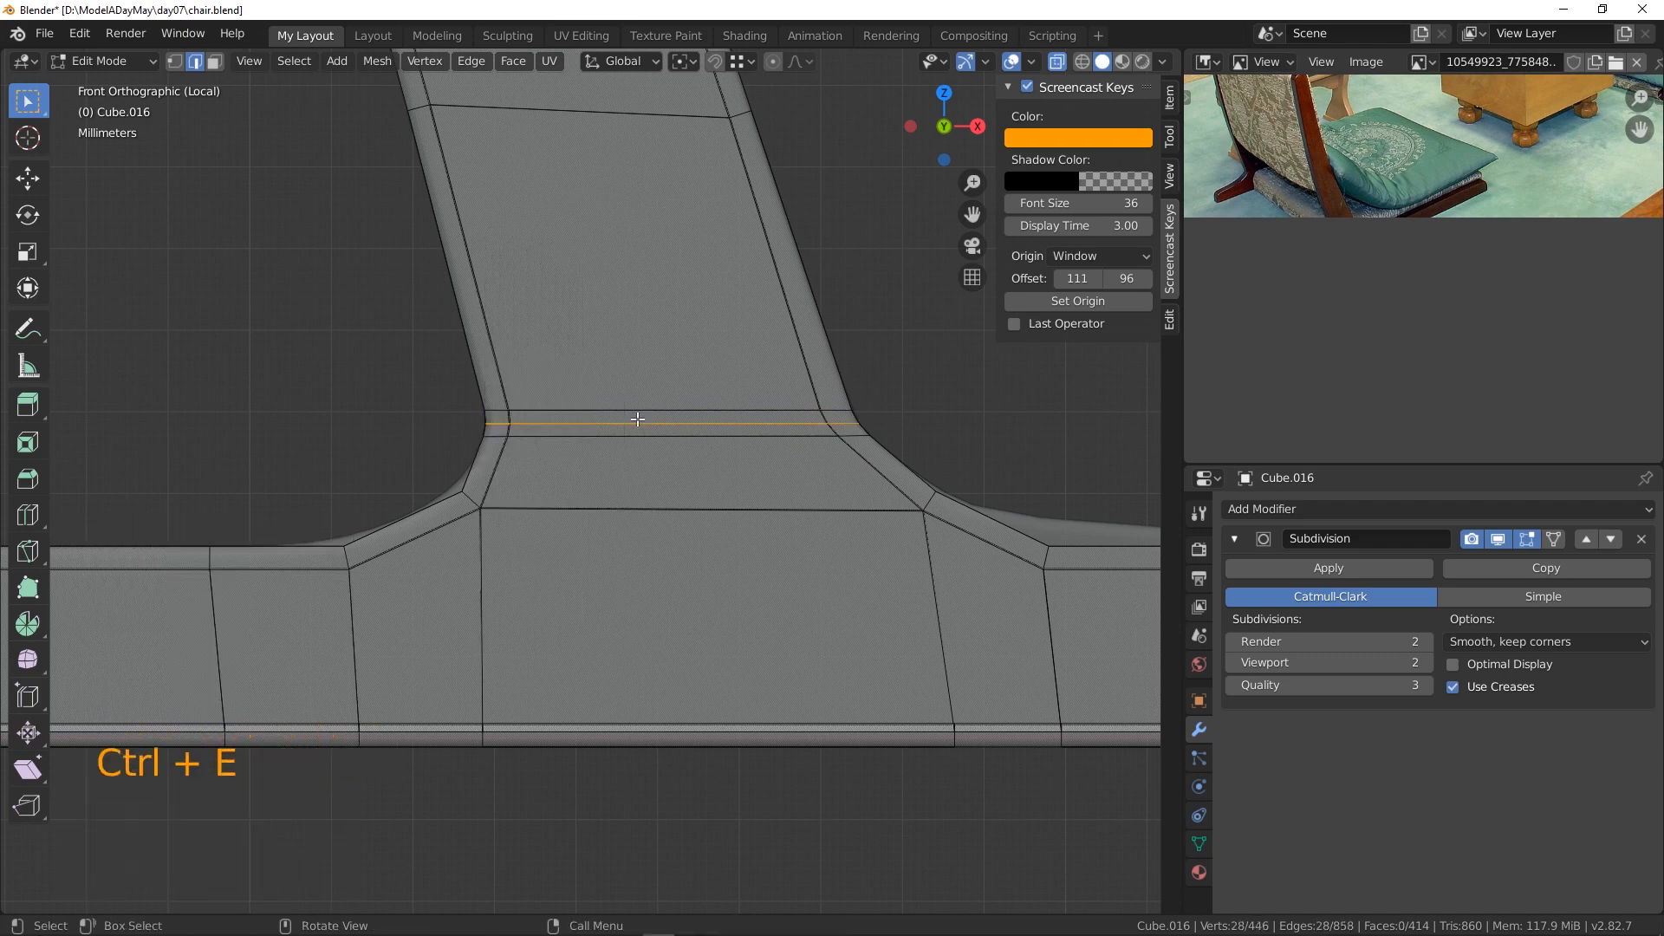
- In face selection, grow a selection from one upright face to the whole disconnected upright and hide it
left_click(215, 60)
left_click(605, 295)
key("ctrl+KP_Add")
key("ctrl+KP_Add")
key("ctrl+KP_Add")
key("ctrl+KP_Add")
key("ctrl+KP_Add")
key("ctrl+KP_Add")
key("ctrl+KP_Add")
key("ctrl+KP_Add")
key("ctrl+KP_Add")
key("ctrl+KP_Add")
key("ctrl+KP_Add")
key("ctrl+KP_Add")
key("ctrl+KP_Add")
key("ctrl+KP_Add")
key("ctrl+KP_Add")
key("ctrl+KP_Add")
key("ctrl+KP_Add")
key("ctrl+KP_Add")
key("ctrl+KP_Add")
key("ctrl+KP_Add")
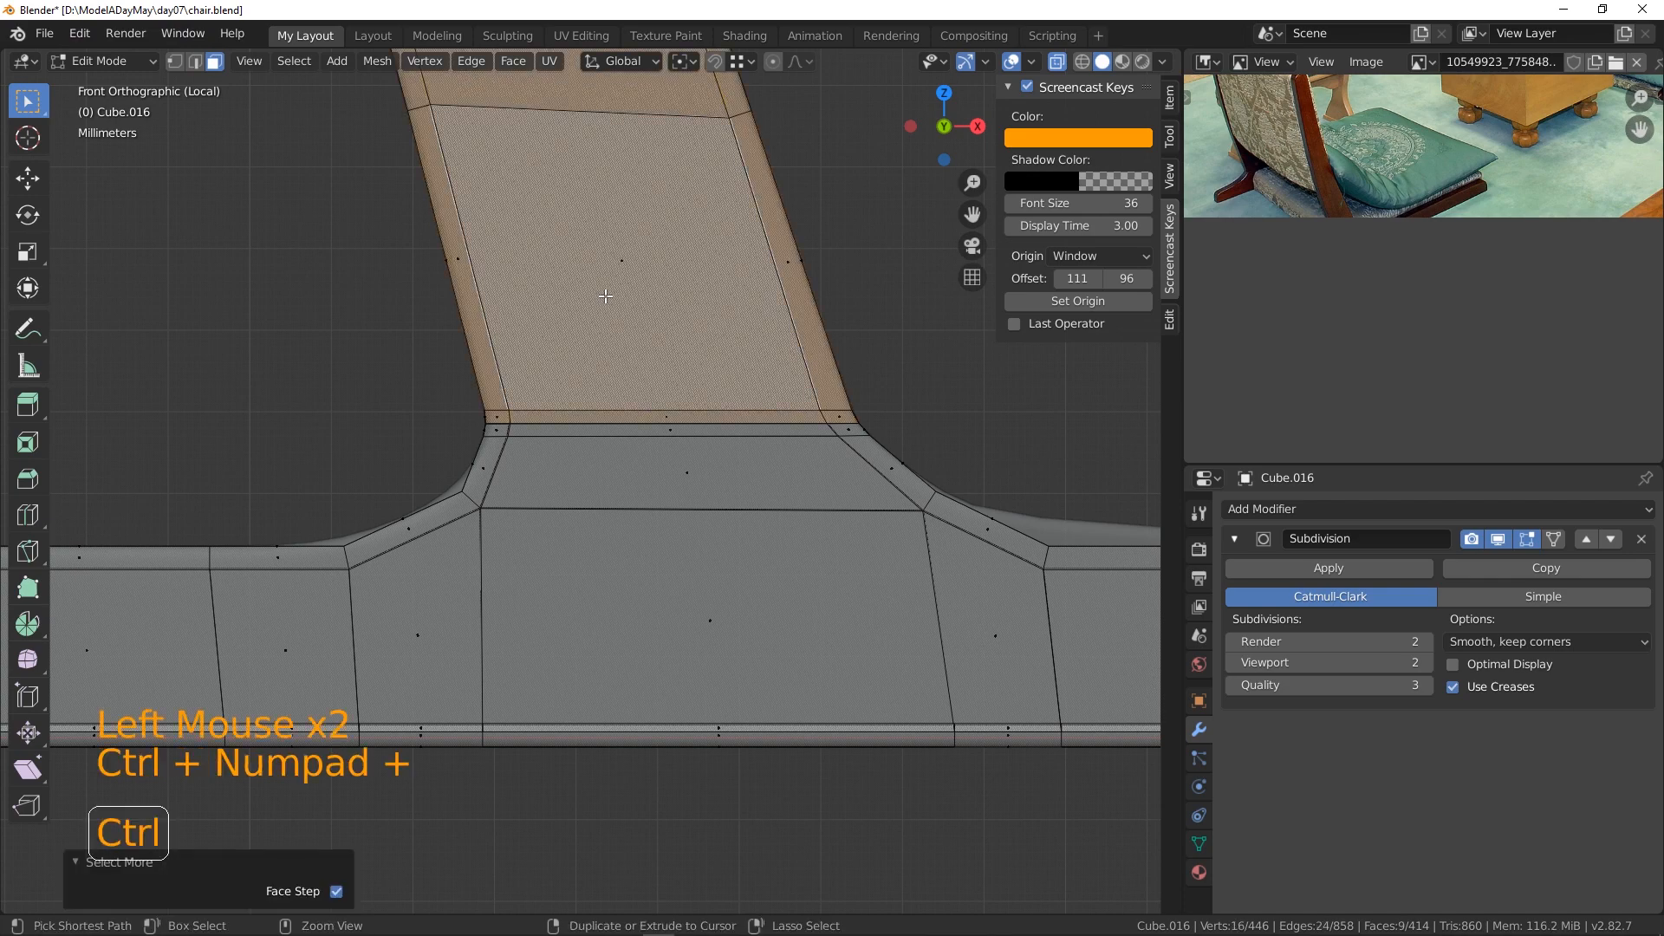
key("h")
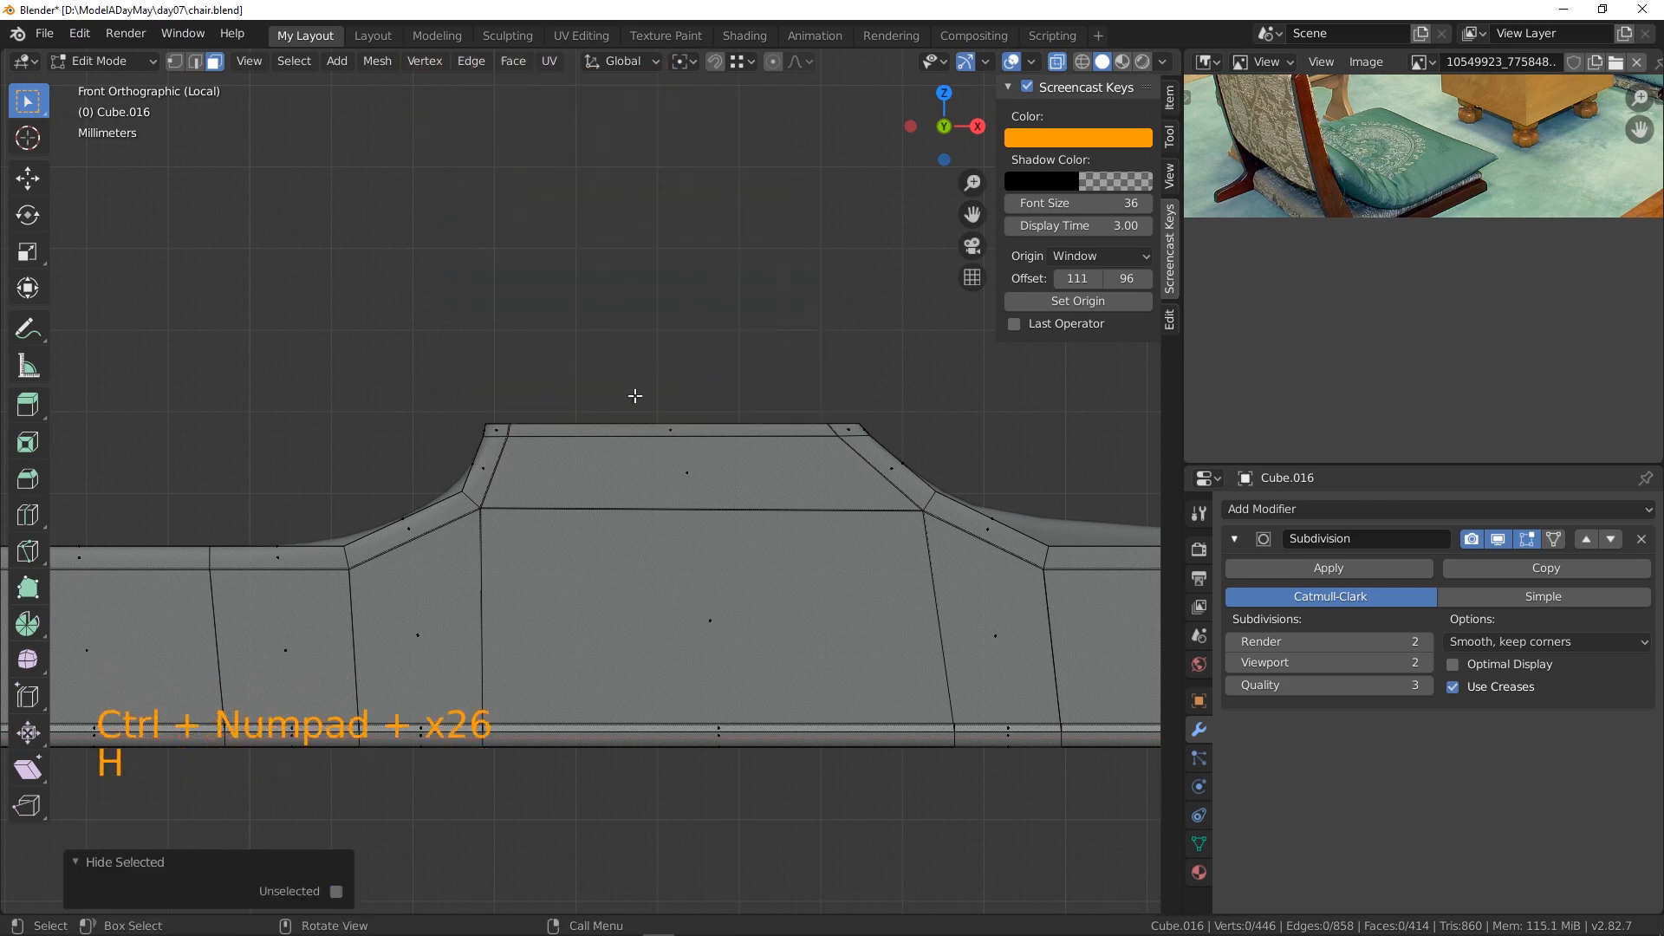
- Turn off X-ray, select the open boundary loop on the base's raised joint and close it with a Grid Fill of span 3
middle_click_drag(635, 394, 905, 150)
scroll(634, 463, "down", 9)
scroll(633, 463, "up", 3)
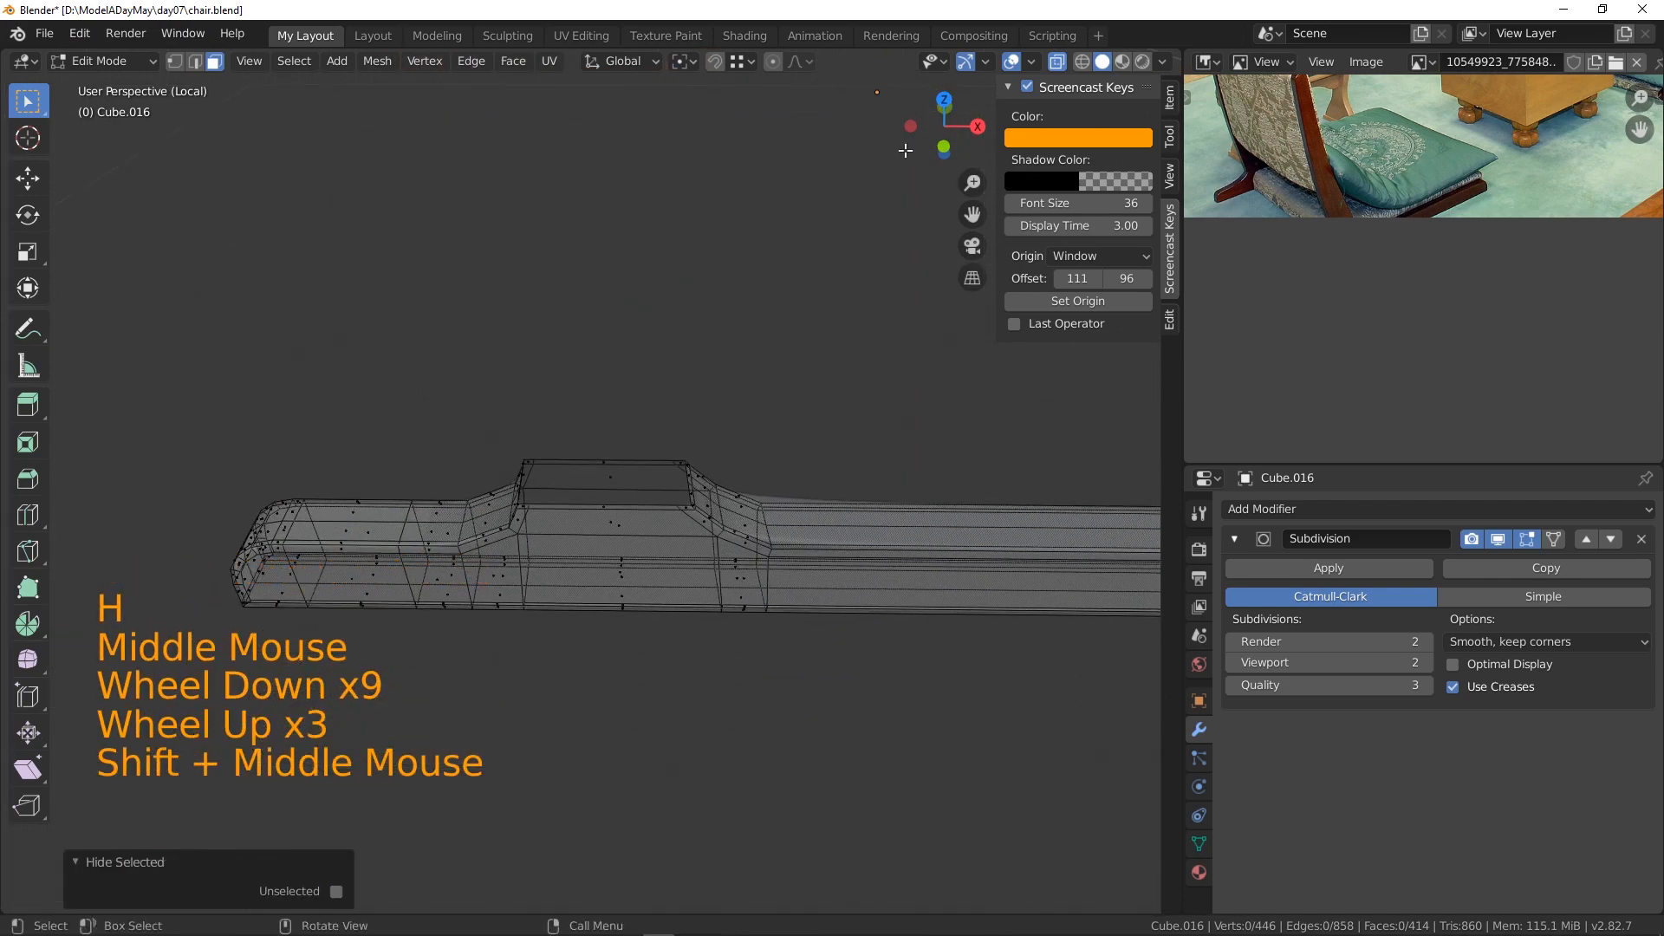
left_click(1057, 65)
middle_click_drag(697, 590, 545, 605)
middle_click_drag(393, 429, 438, 452, "shift")
scroll(426, 442, "up", 2)
middle_click_drag(438, 452, 578, 518)
scroll(416, 464, "up", 2)
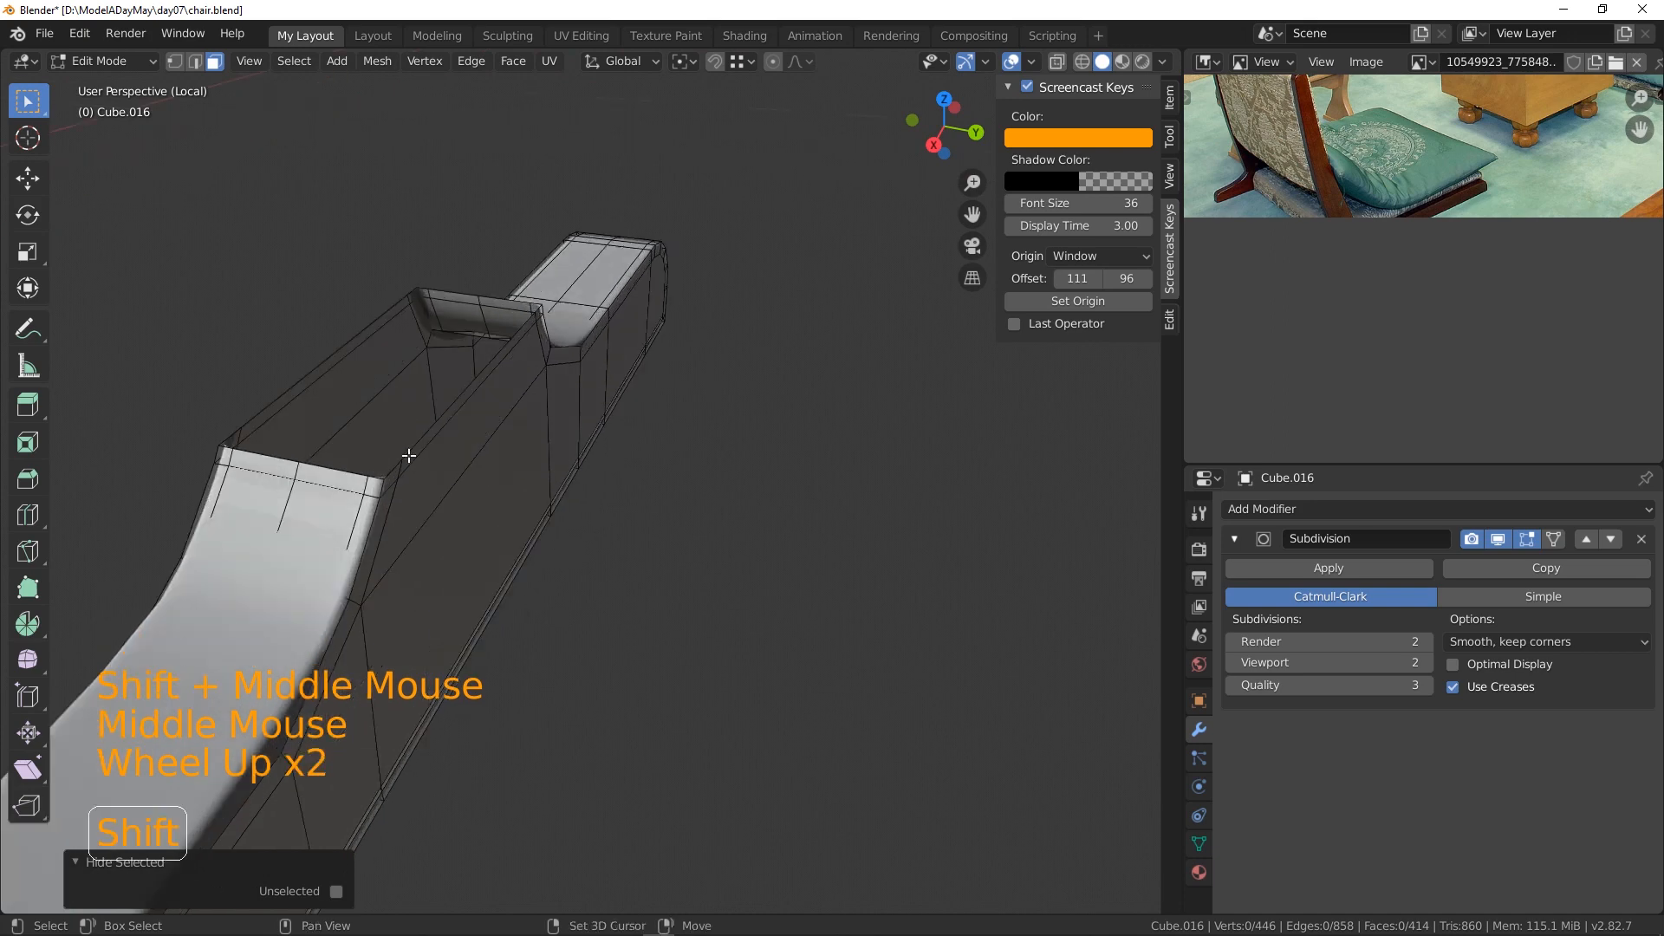
middle_click_drag(408, 454, 501, 473, "shift")
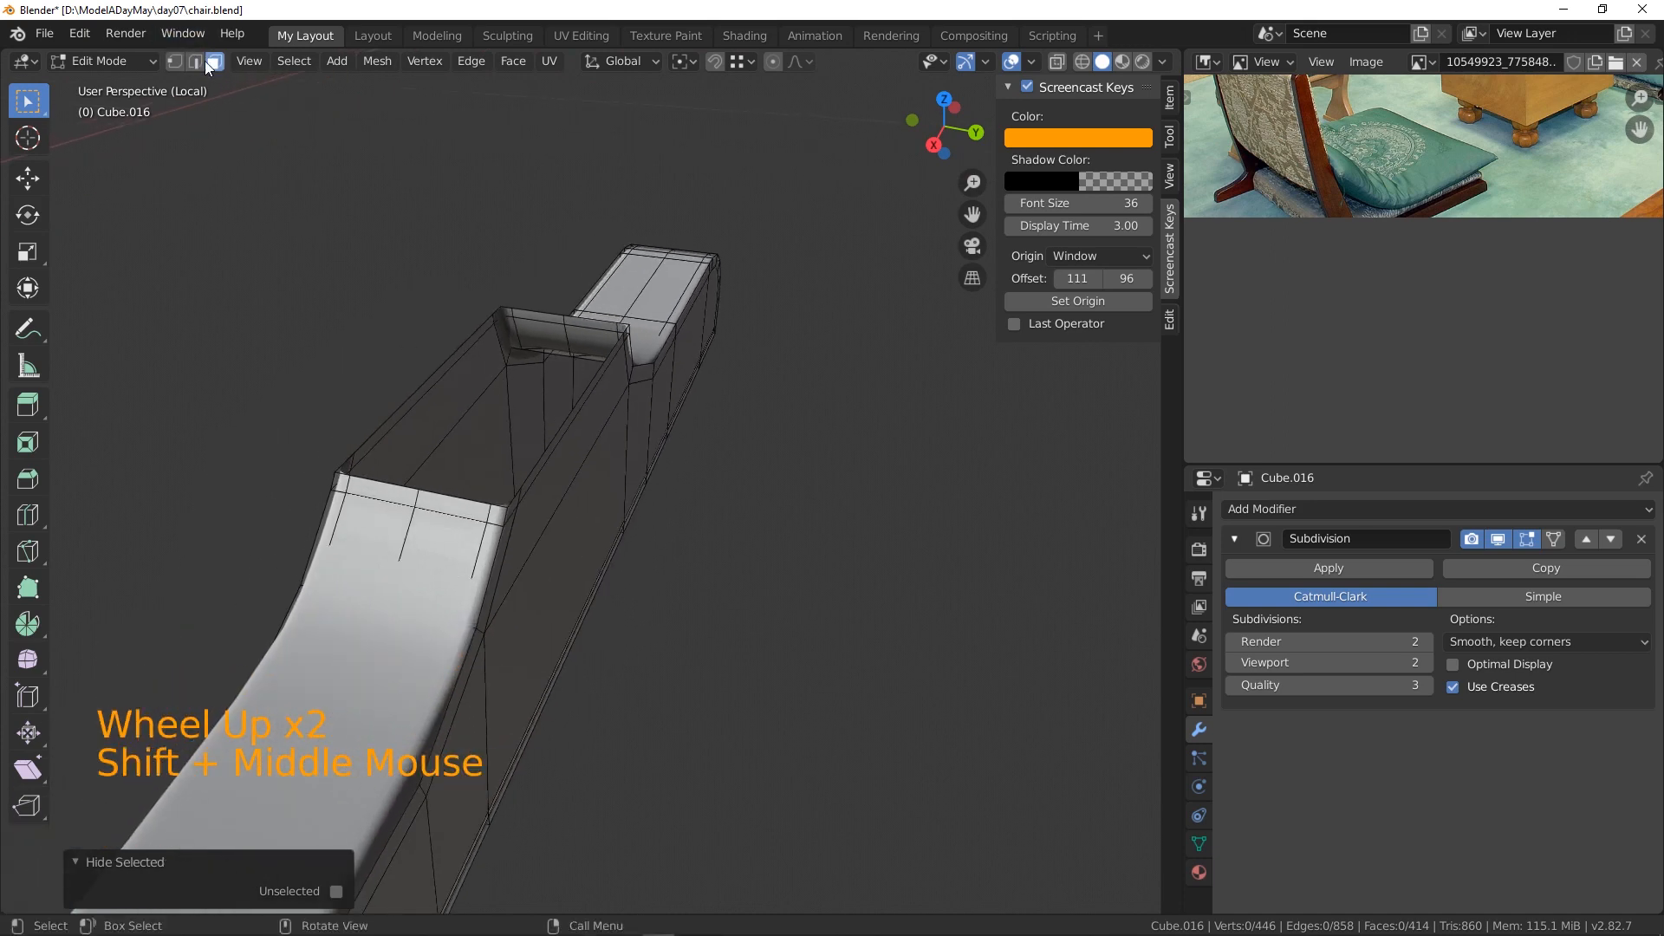
left_click(196, 62, "alt")
left_click(473, 375)
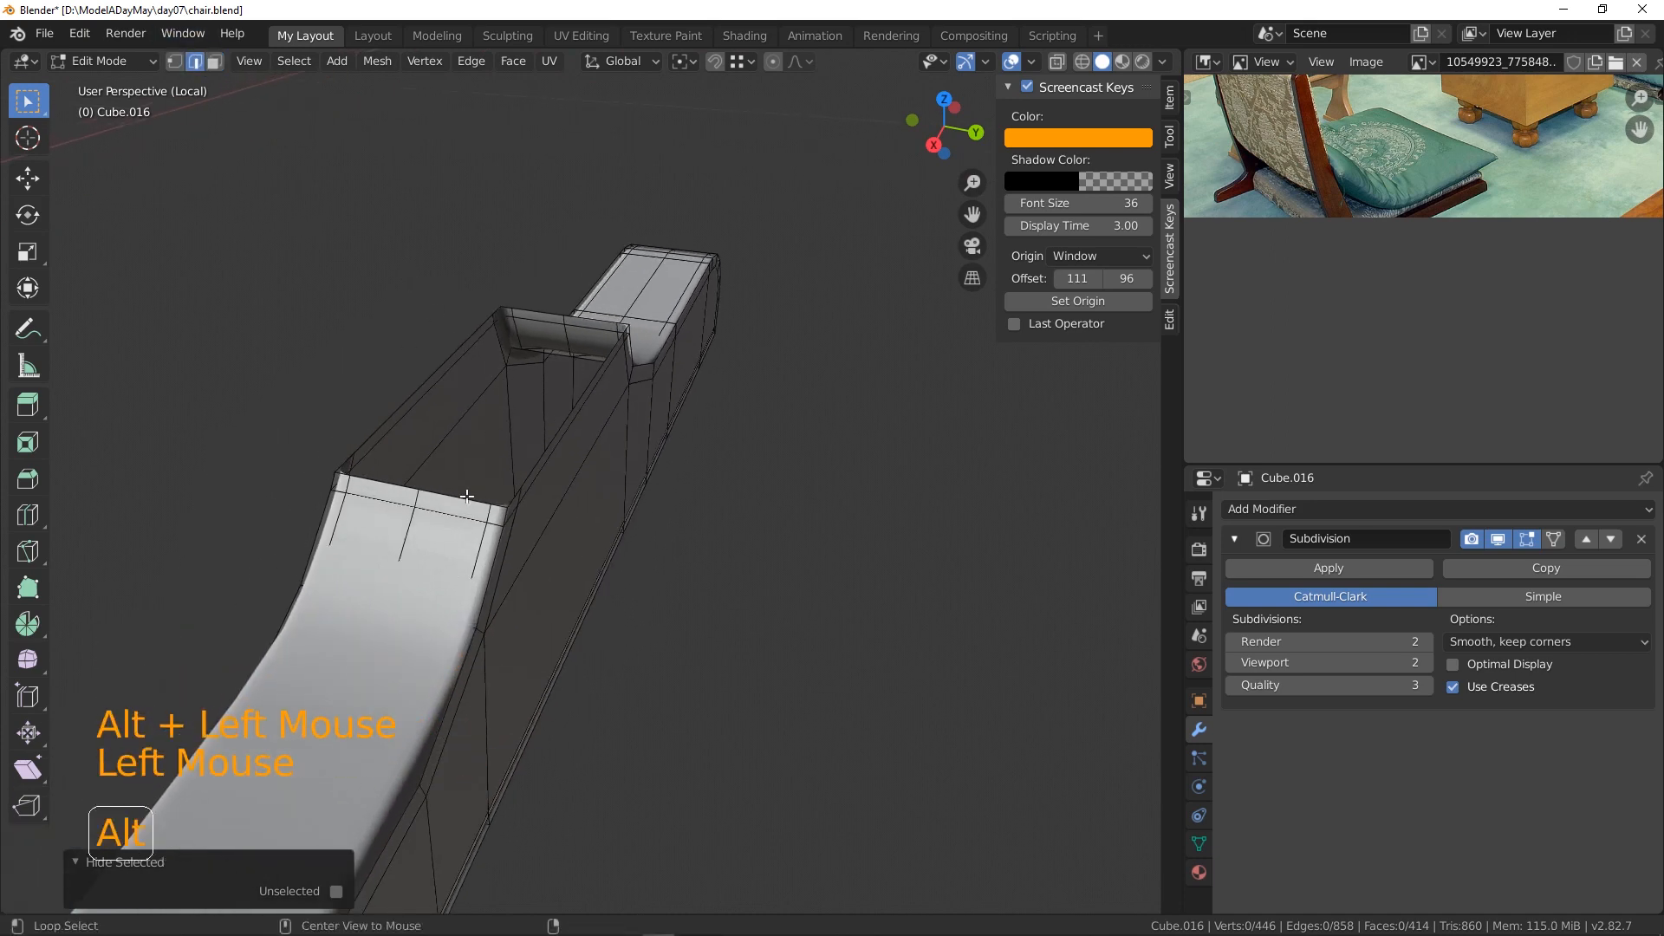
left_click(466, 495, "alt")
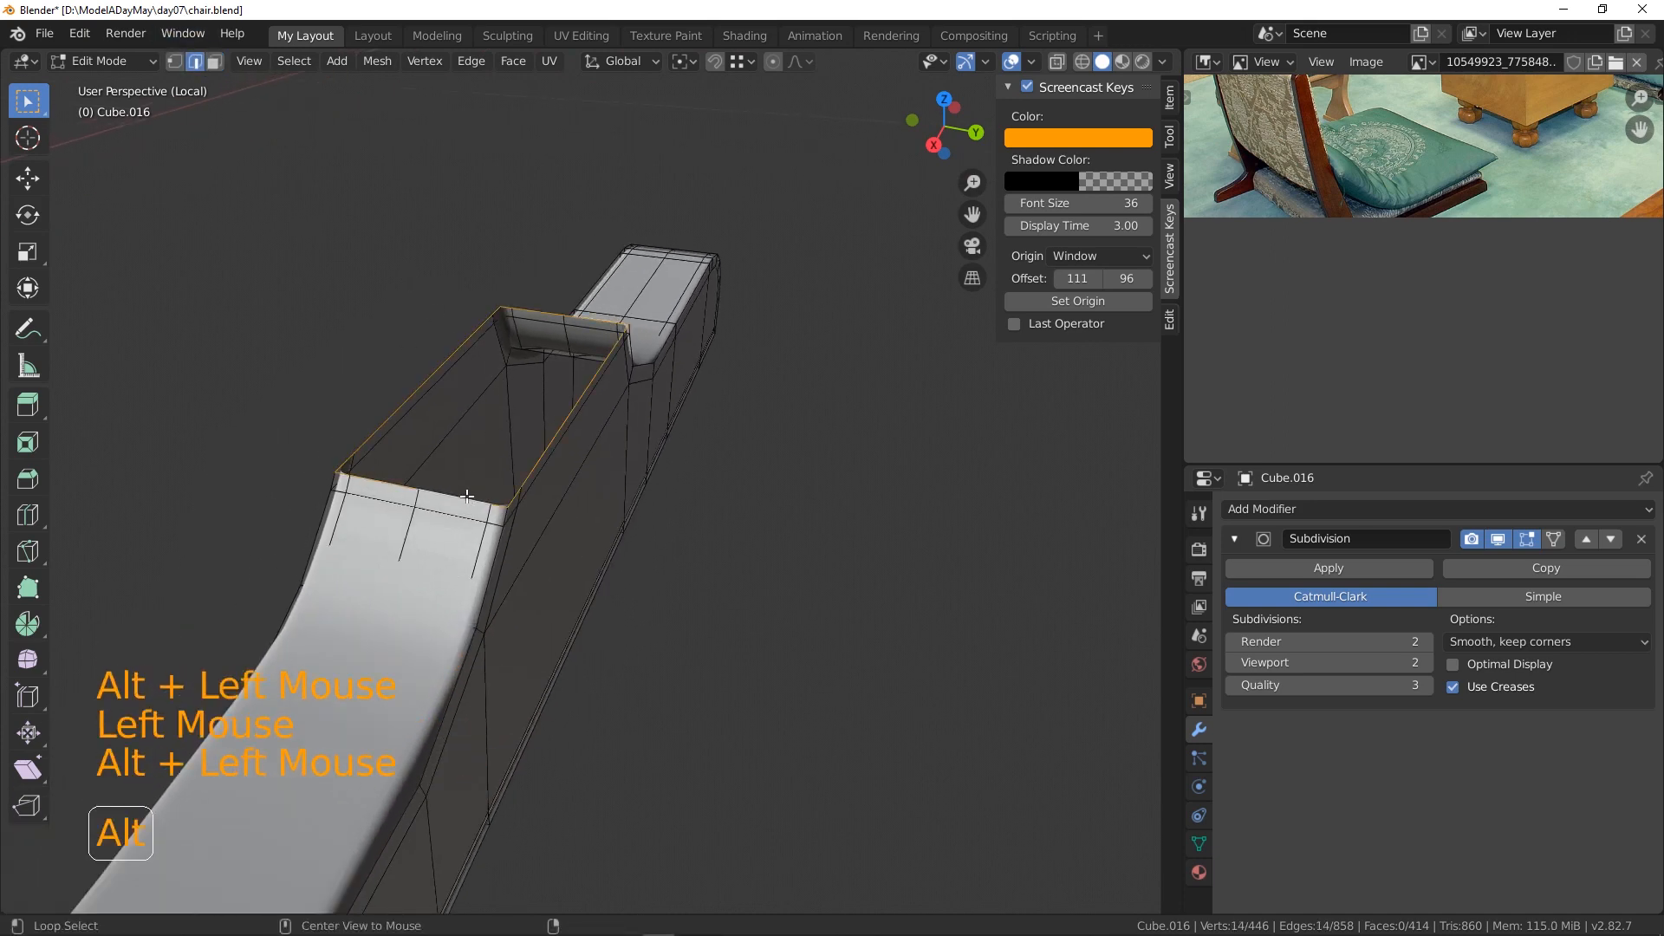
left_click(510, 62)
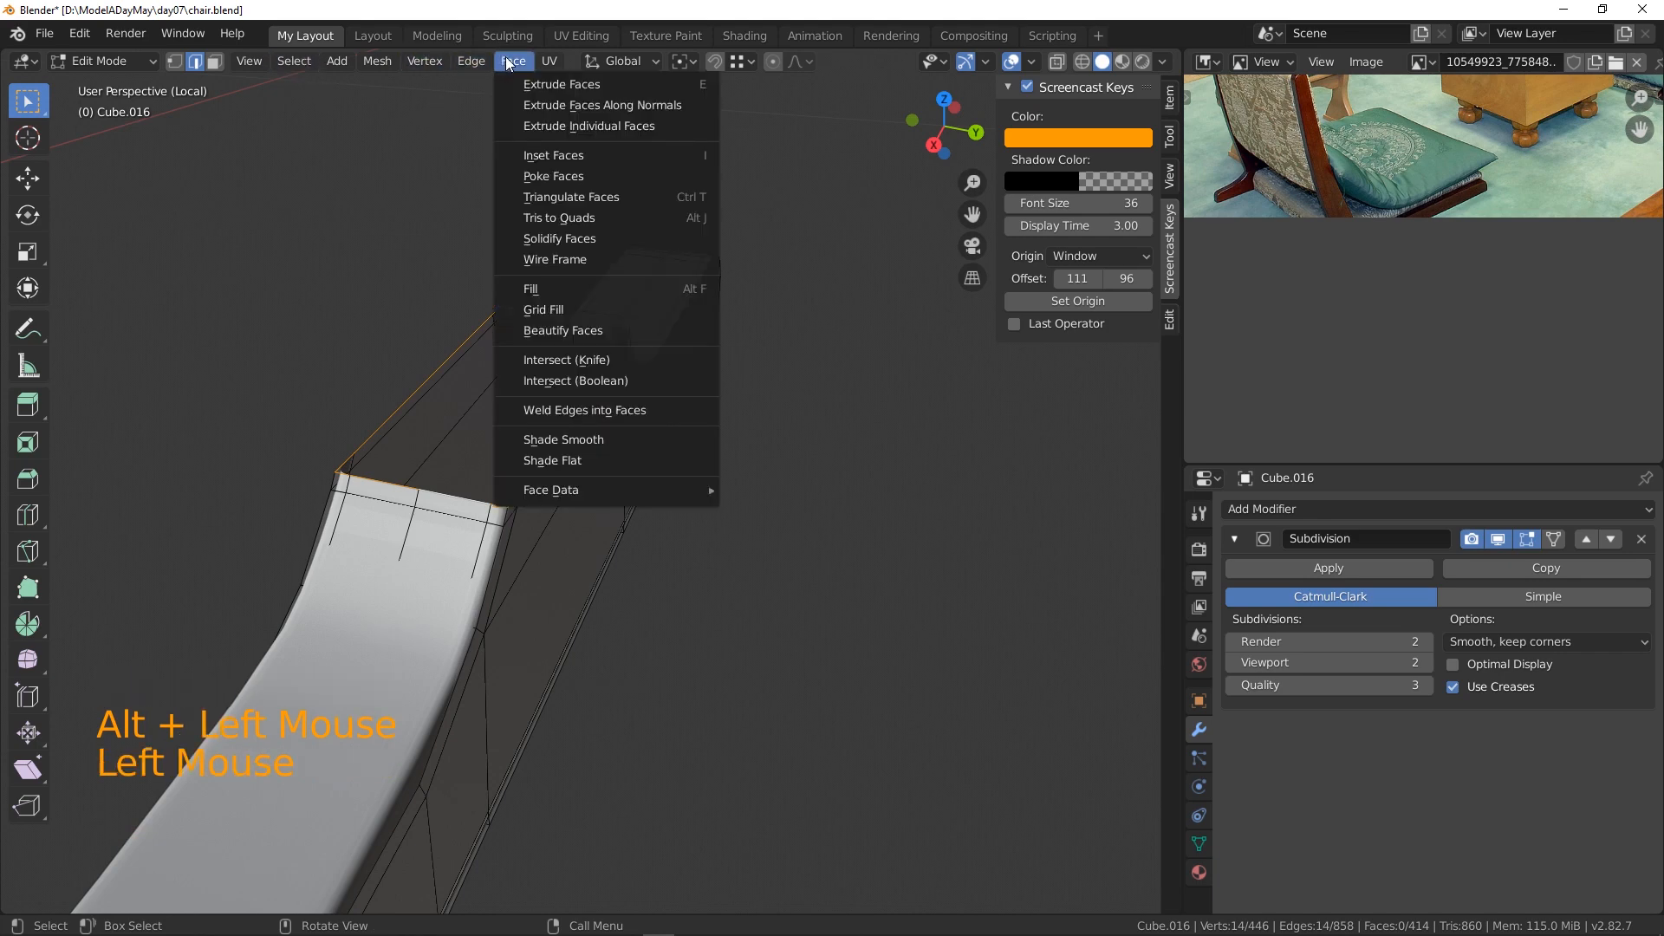
left_click(539, 309)
middle_click_drag(708, 431, 643, 404)
scroll(643, 381, "up", 2)
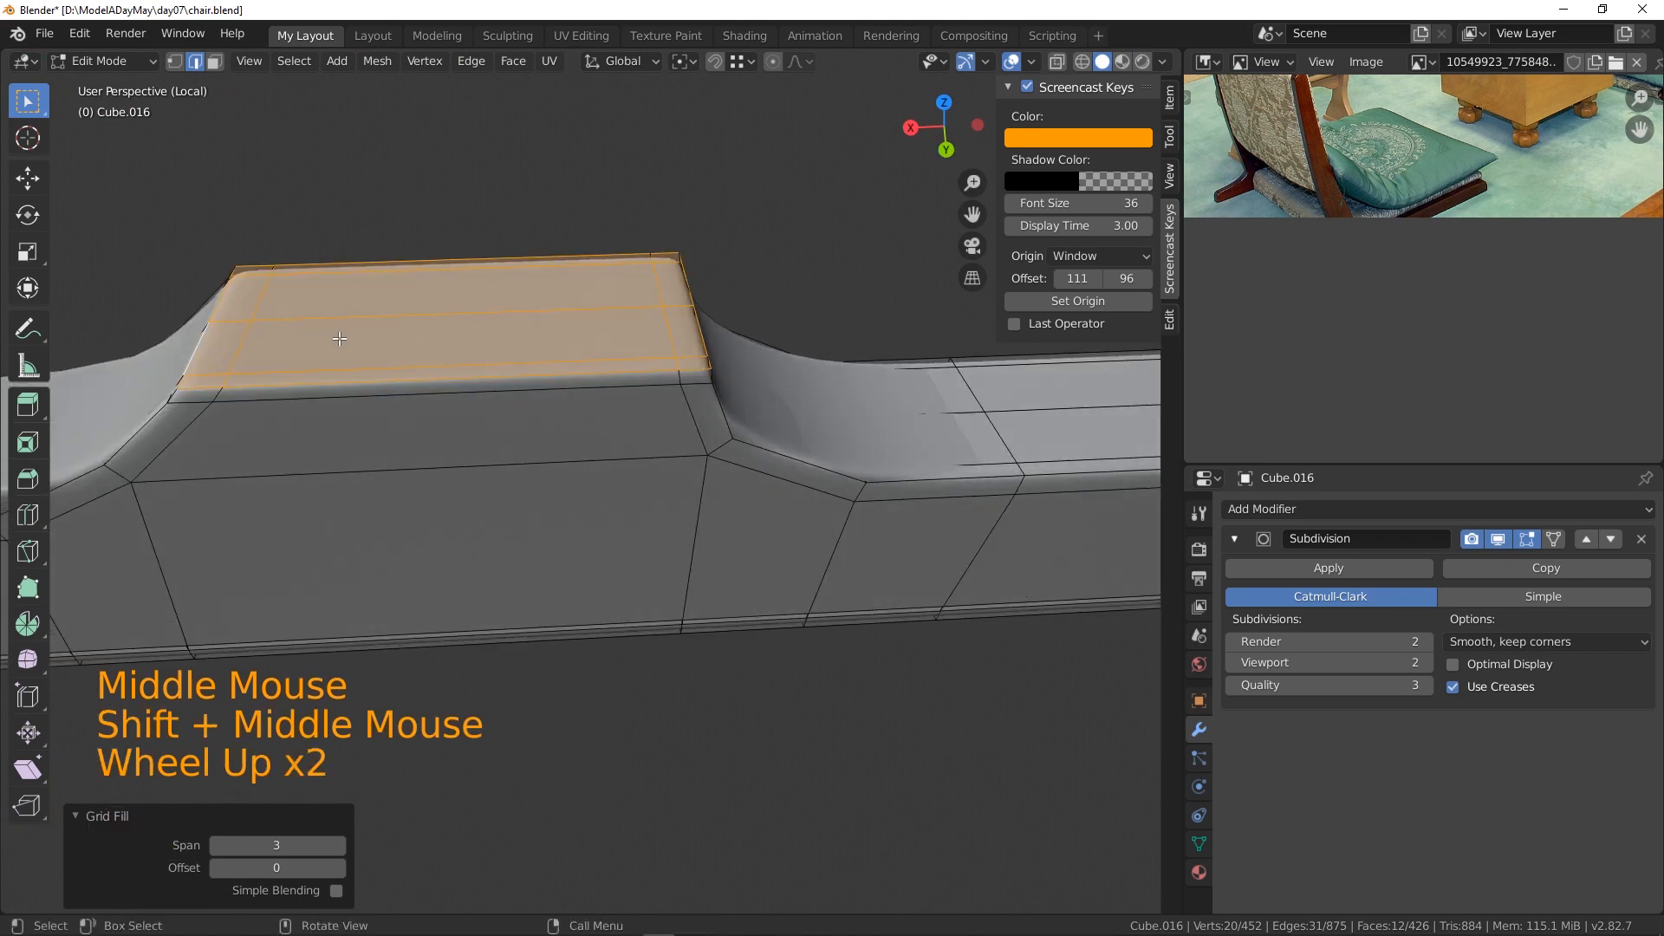
- Select the crosswise edges near one end of the base's new cap and edge slide them outward by a factor of -0.560
middle_click_drag(379, 486, 572, 655)
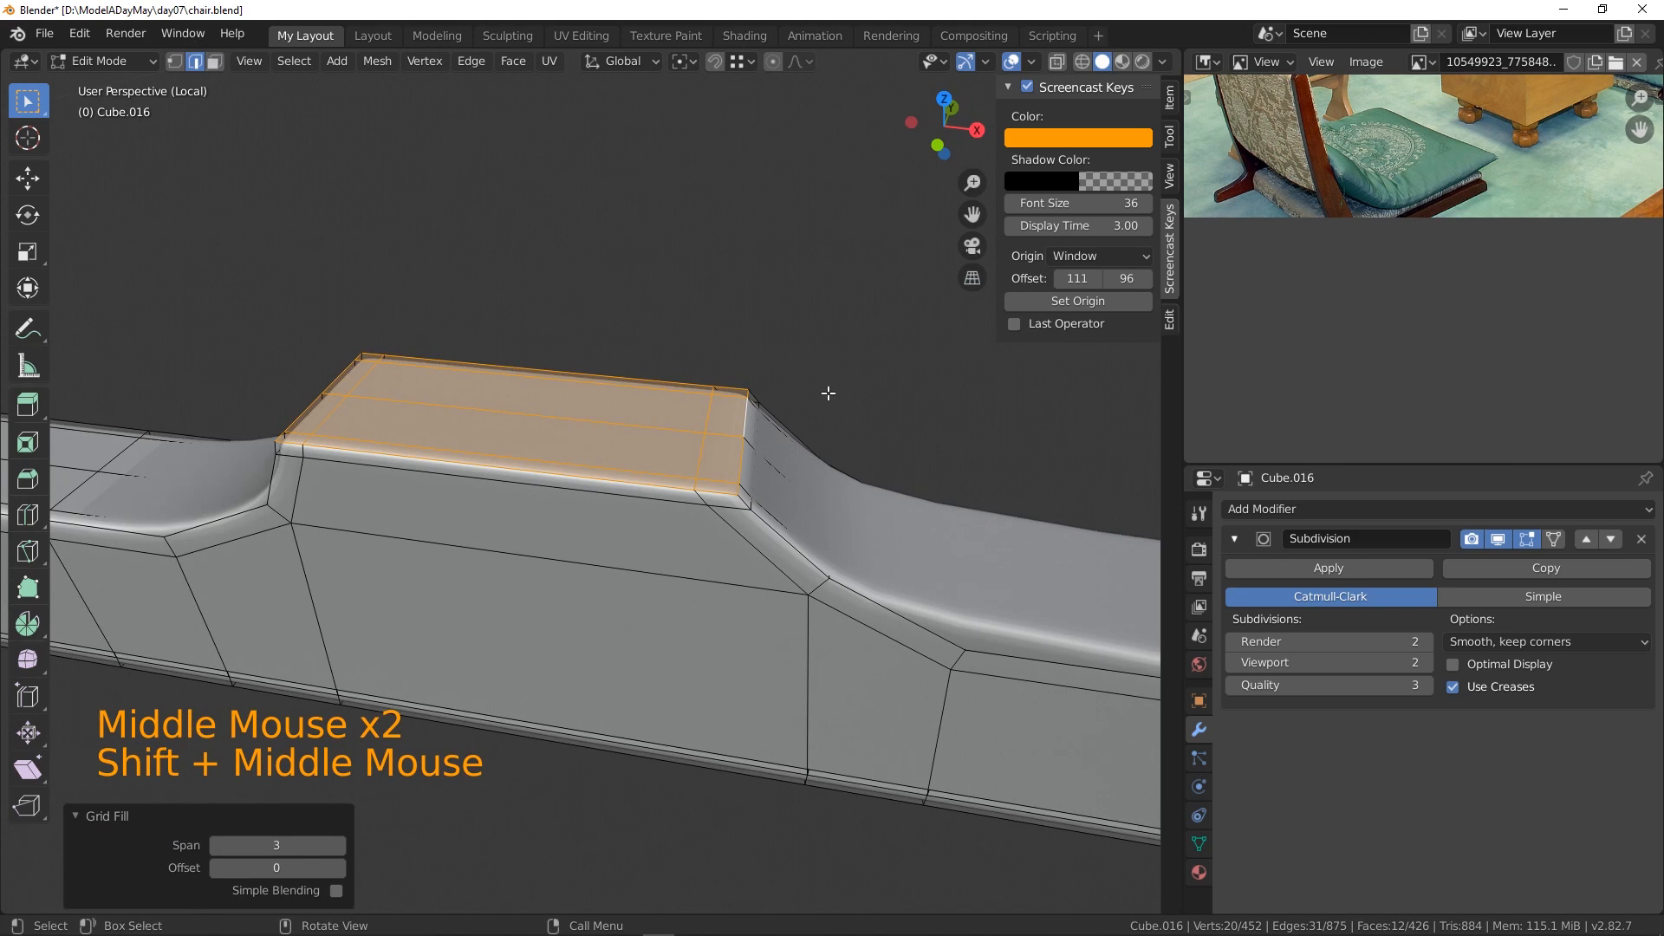
left_click(712, 407)
left_click(703, 457, "alt")
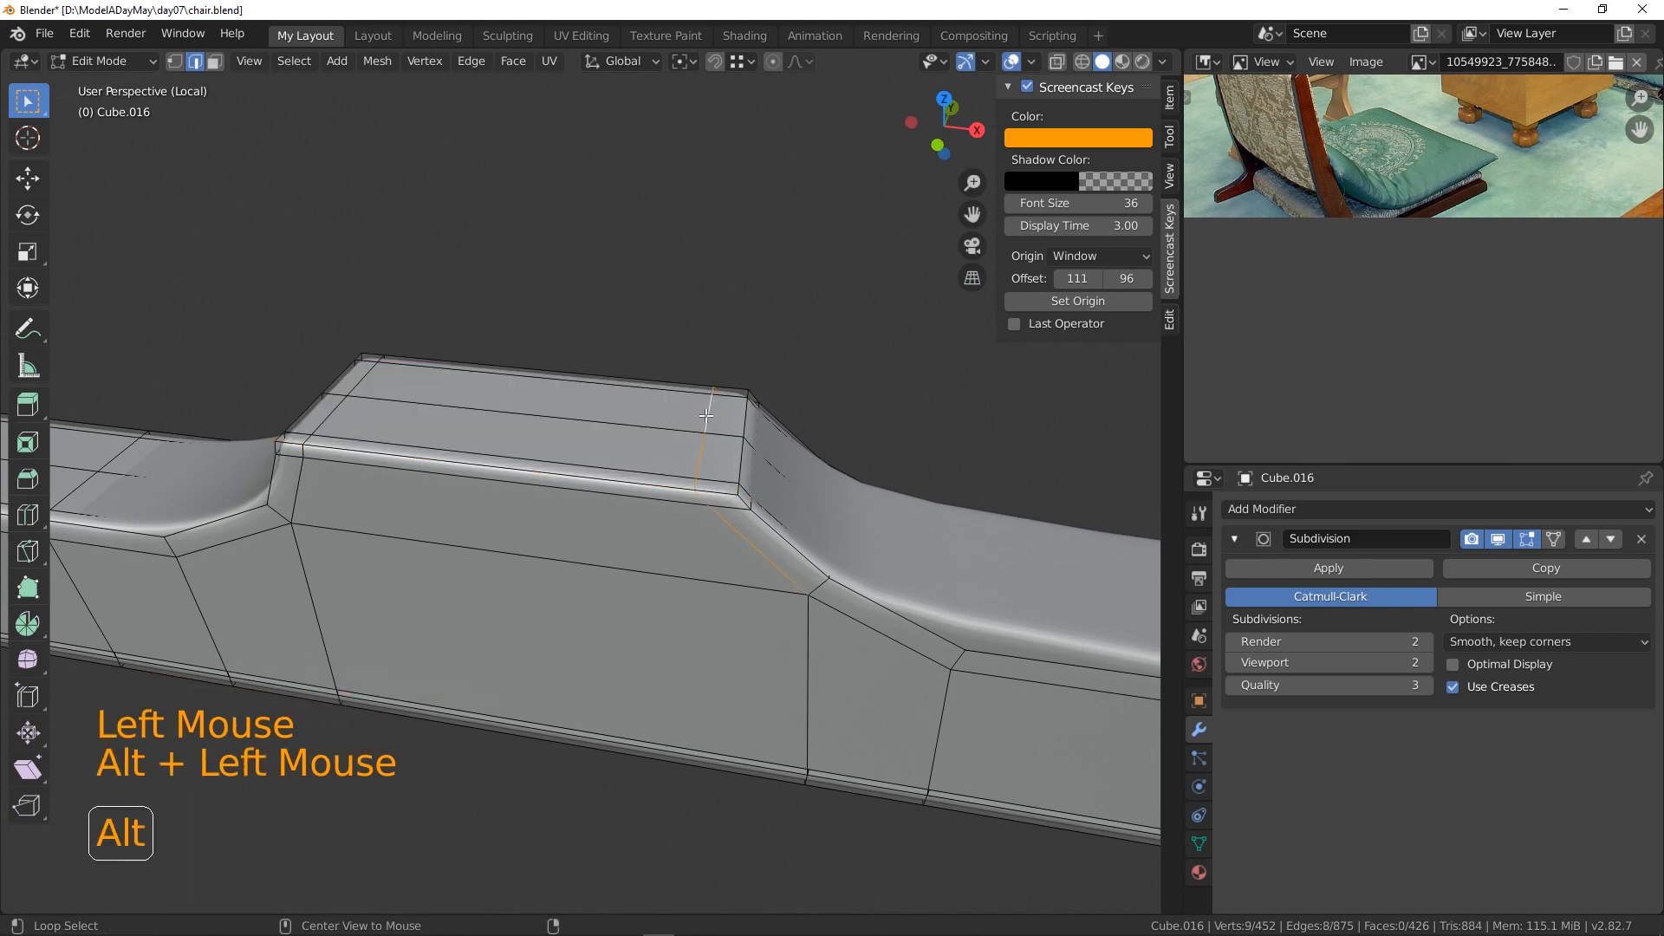
left_click(705, 461)
left_click(699, 464, "shift")
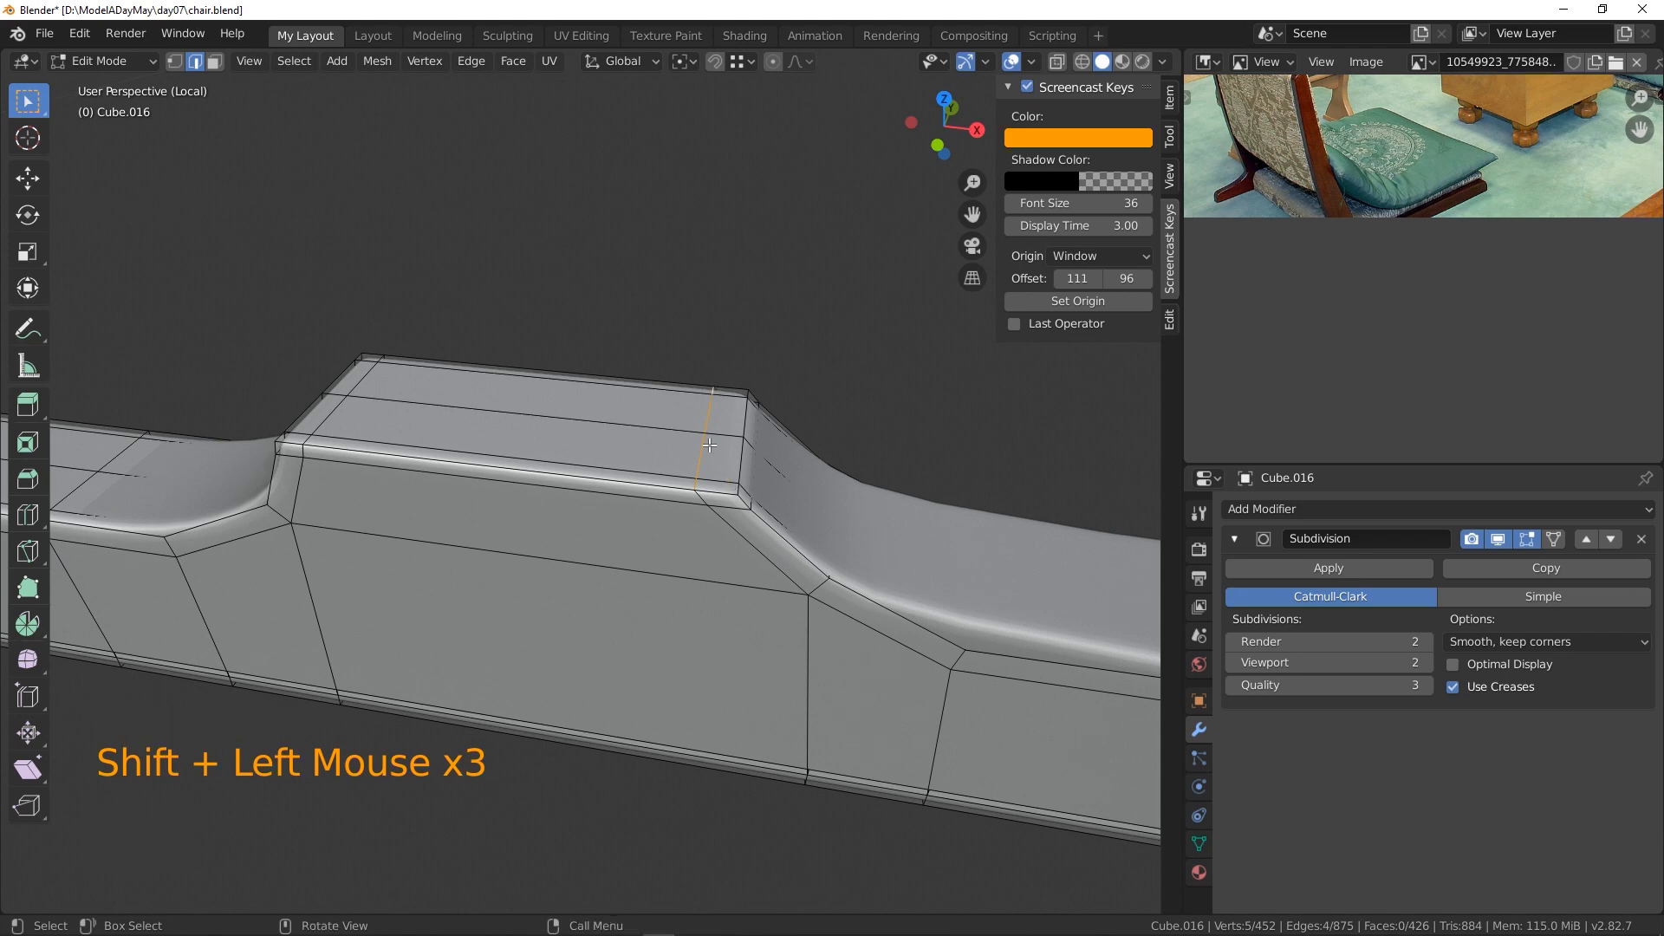
key("g")
key("g")
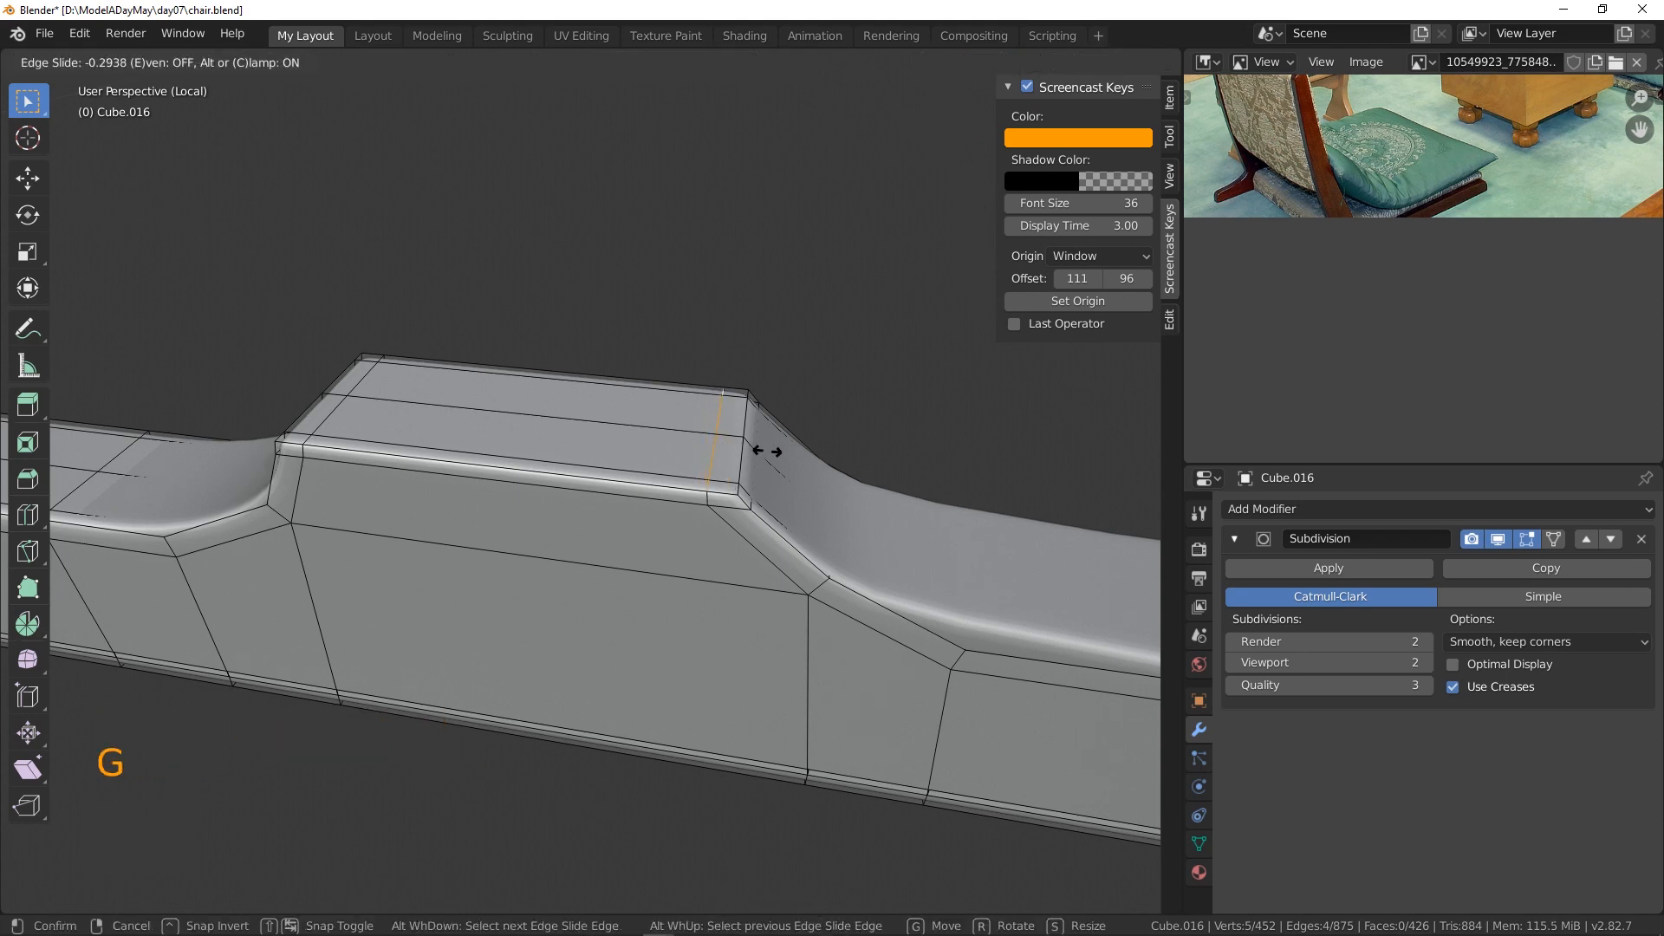
left_click(820, 453)
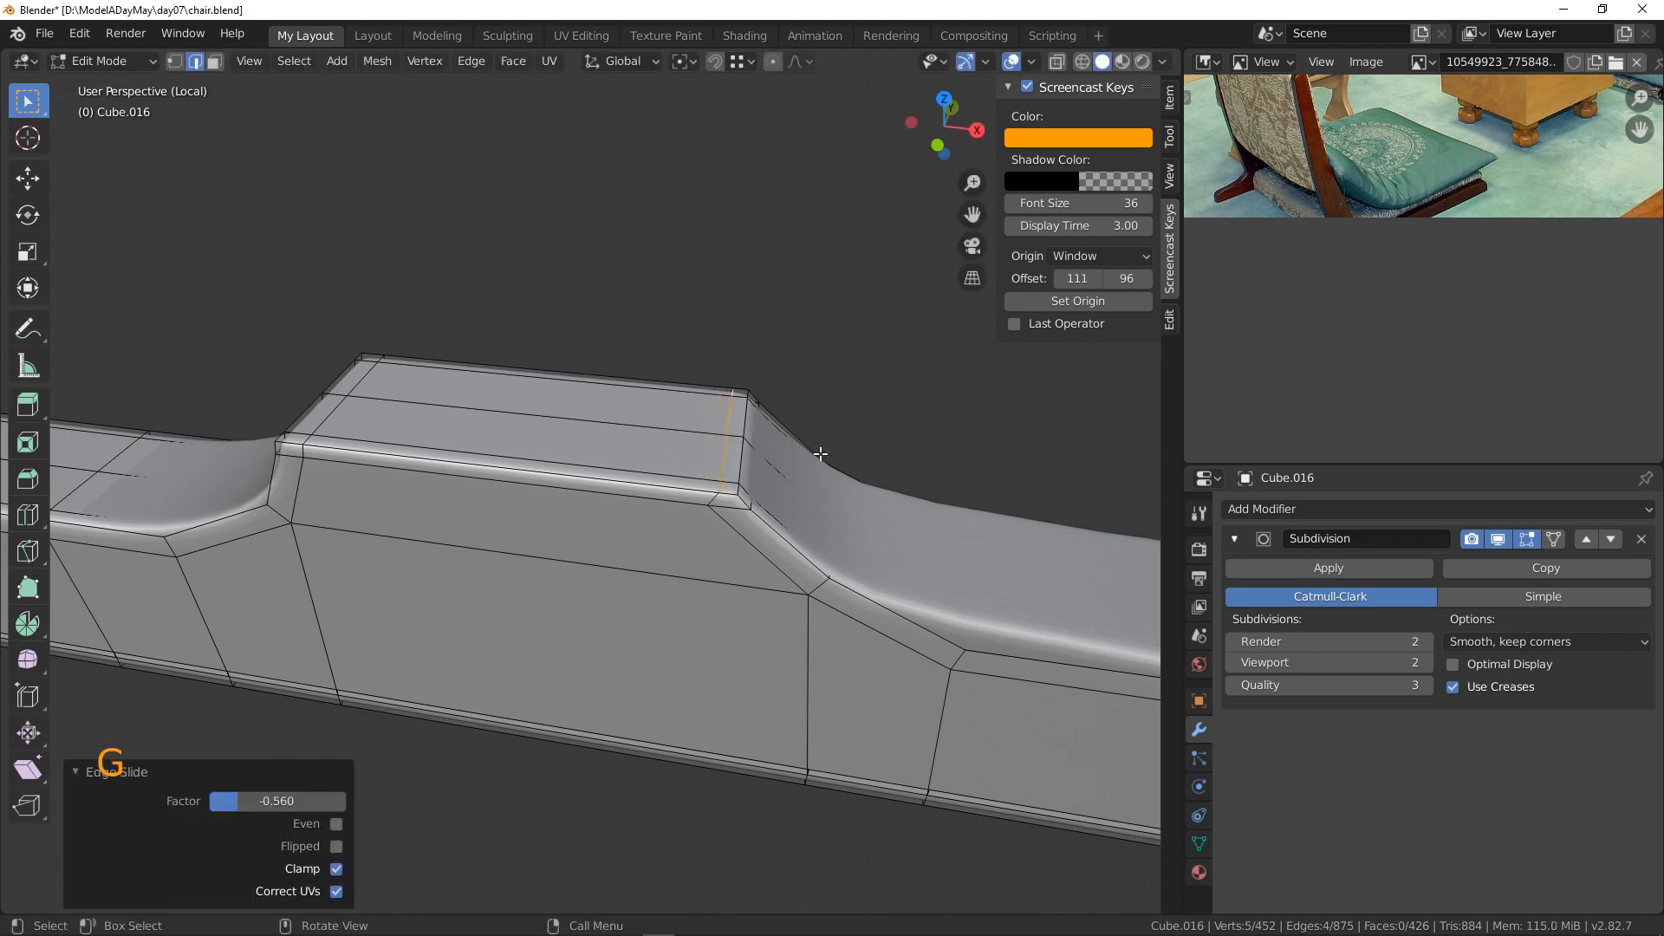
- In vertex selection, pick the two side vertices just below that cap end and slide them toward the corner by about 0.47
left_click(175, 64)
left_click(710, 510)
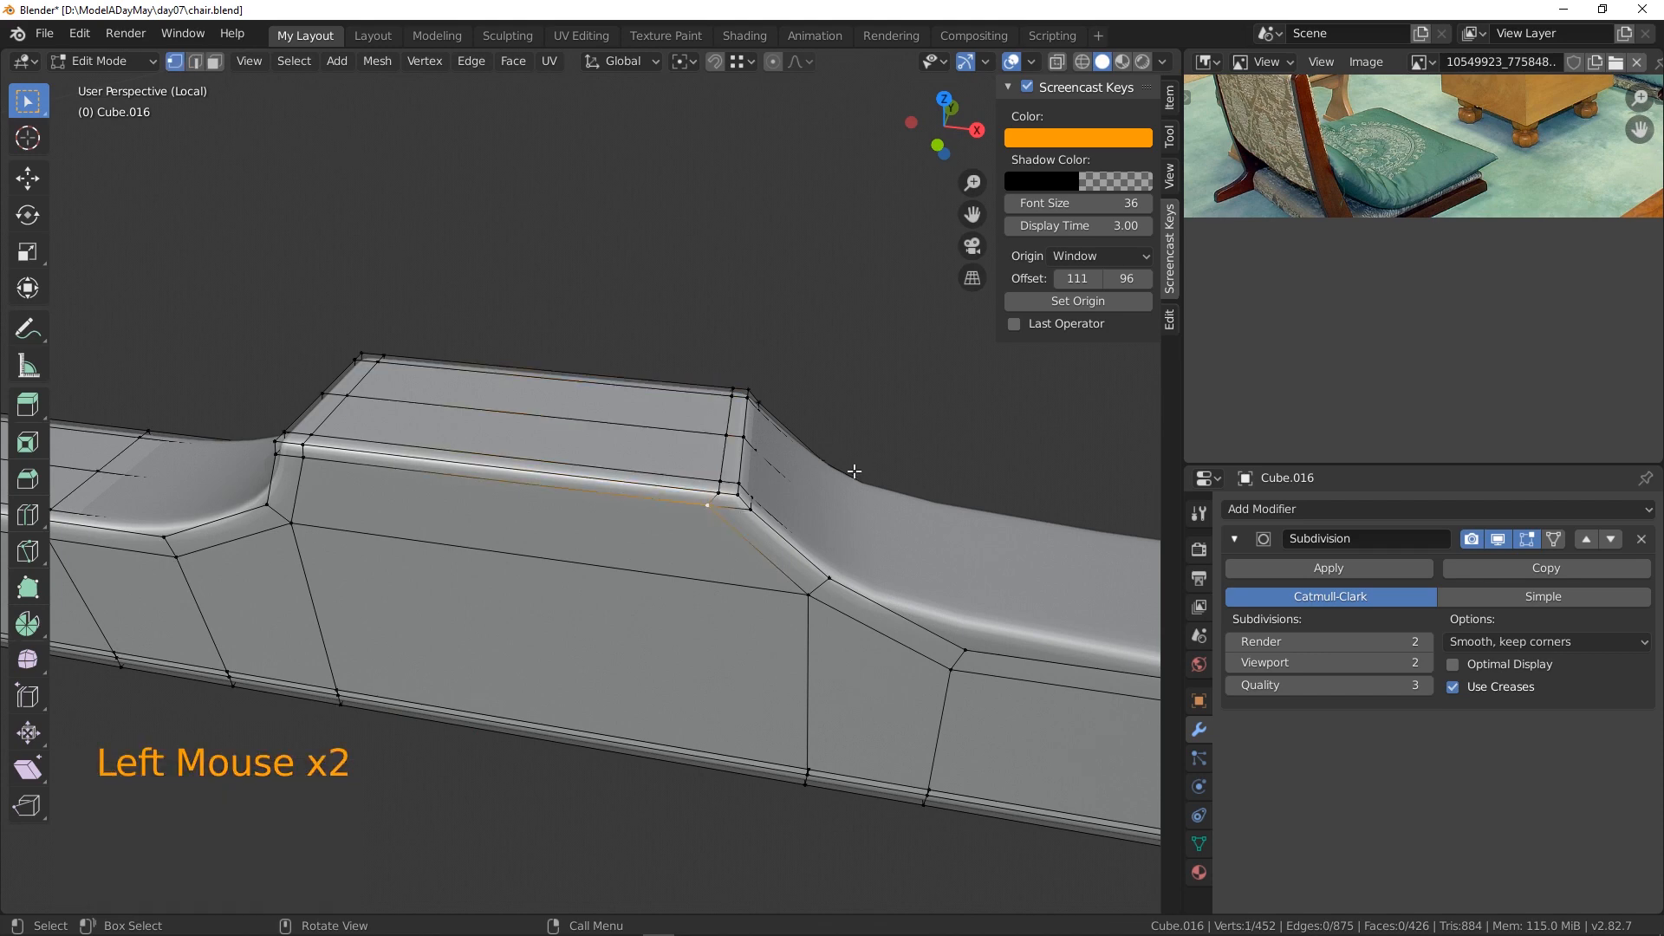
middle_click_drag(856, 471, 564, 472)
left_click(499, 452, "shift")
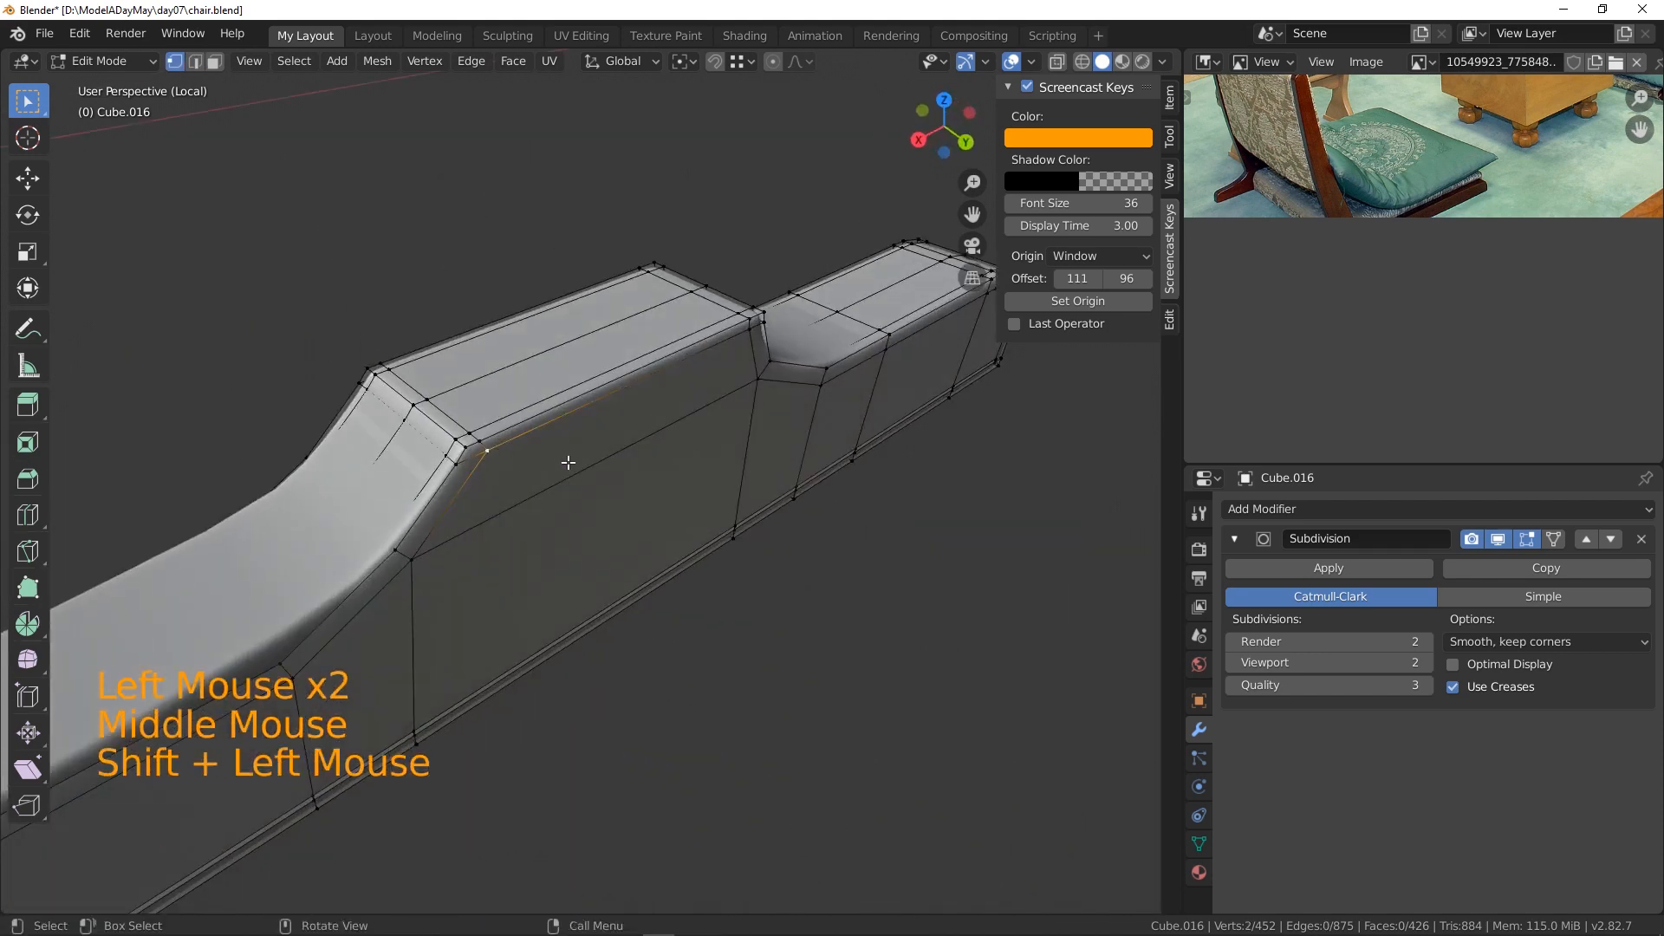
key("g")
key("g")
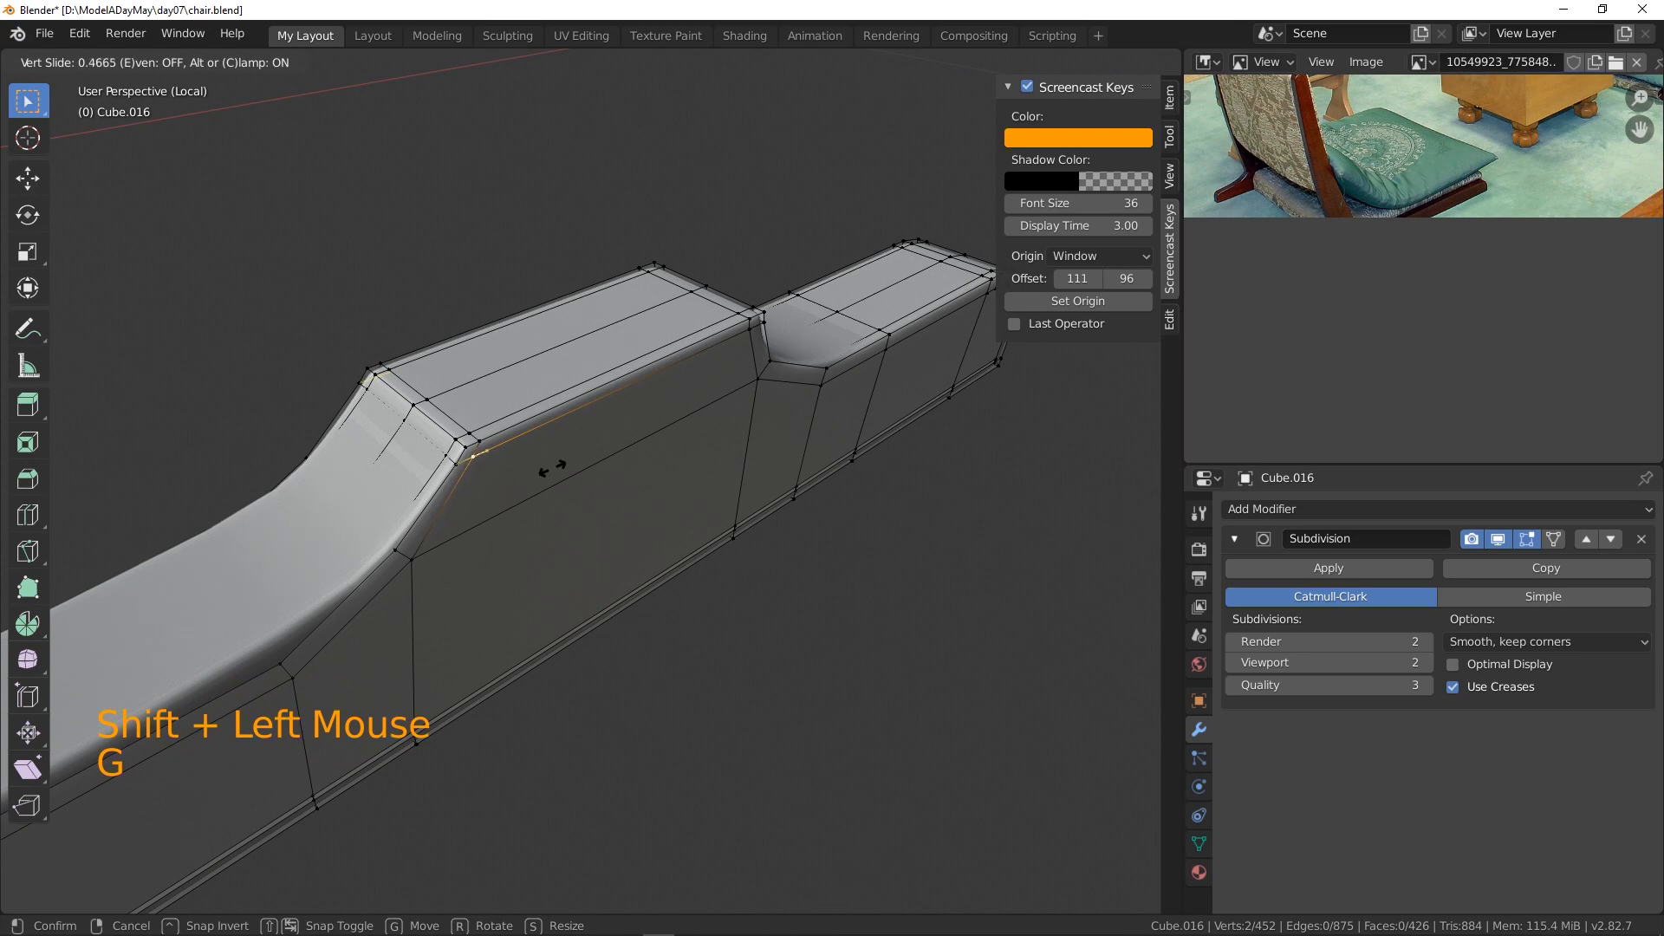
left_click(552, 468)
left_click(674, 664)
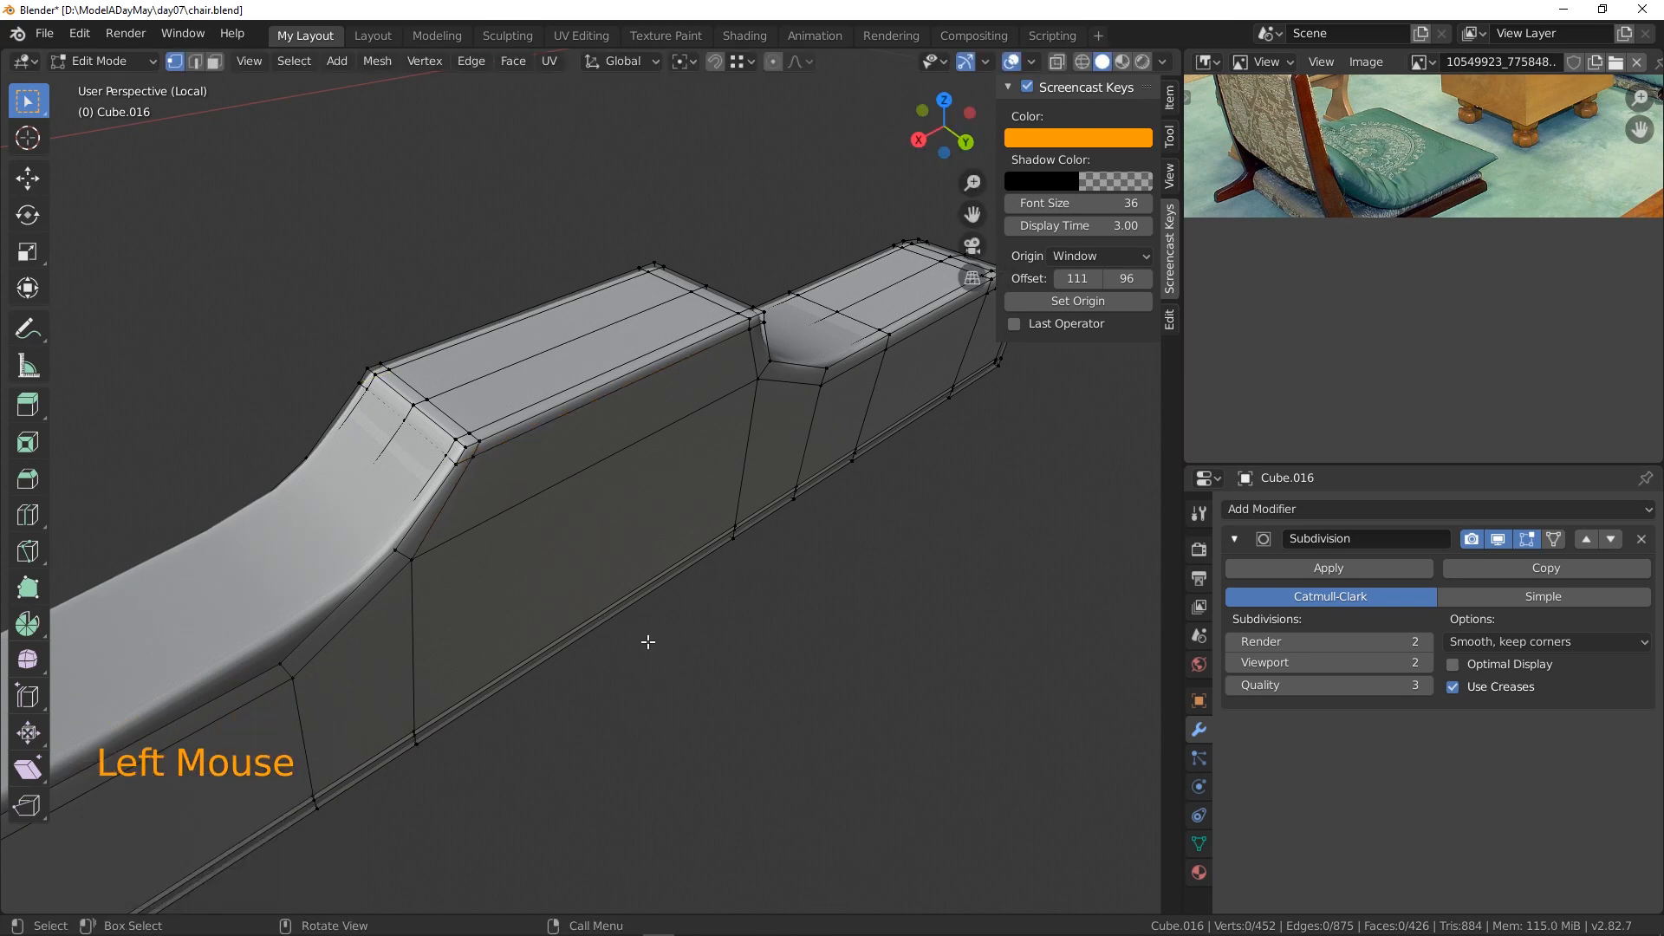
- Reveal the hidden upright, invert the selection to the base and hide the base
middle_click_drag(647, 641, 970, 584)
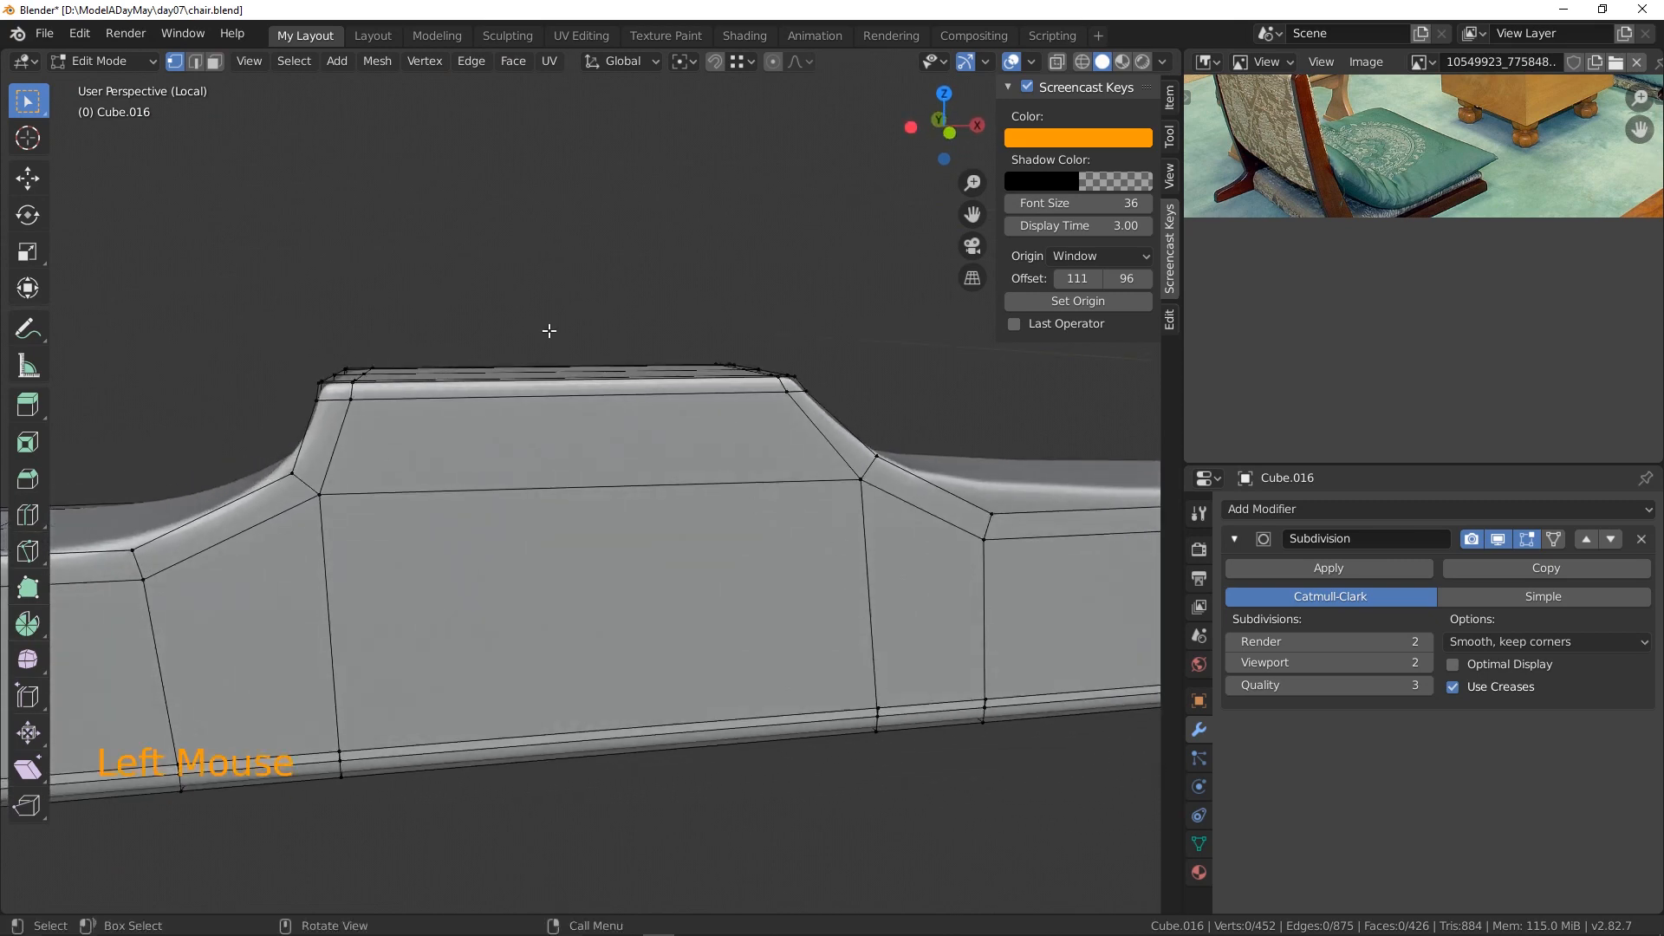
key("alt+h")
scroll(549, 330, "down", 1)
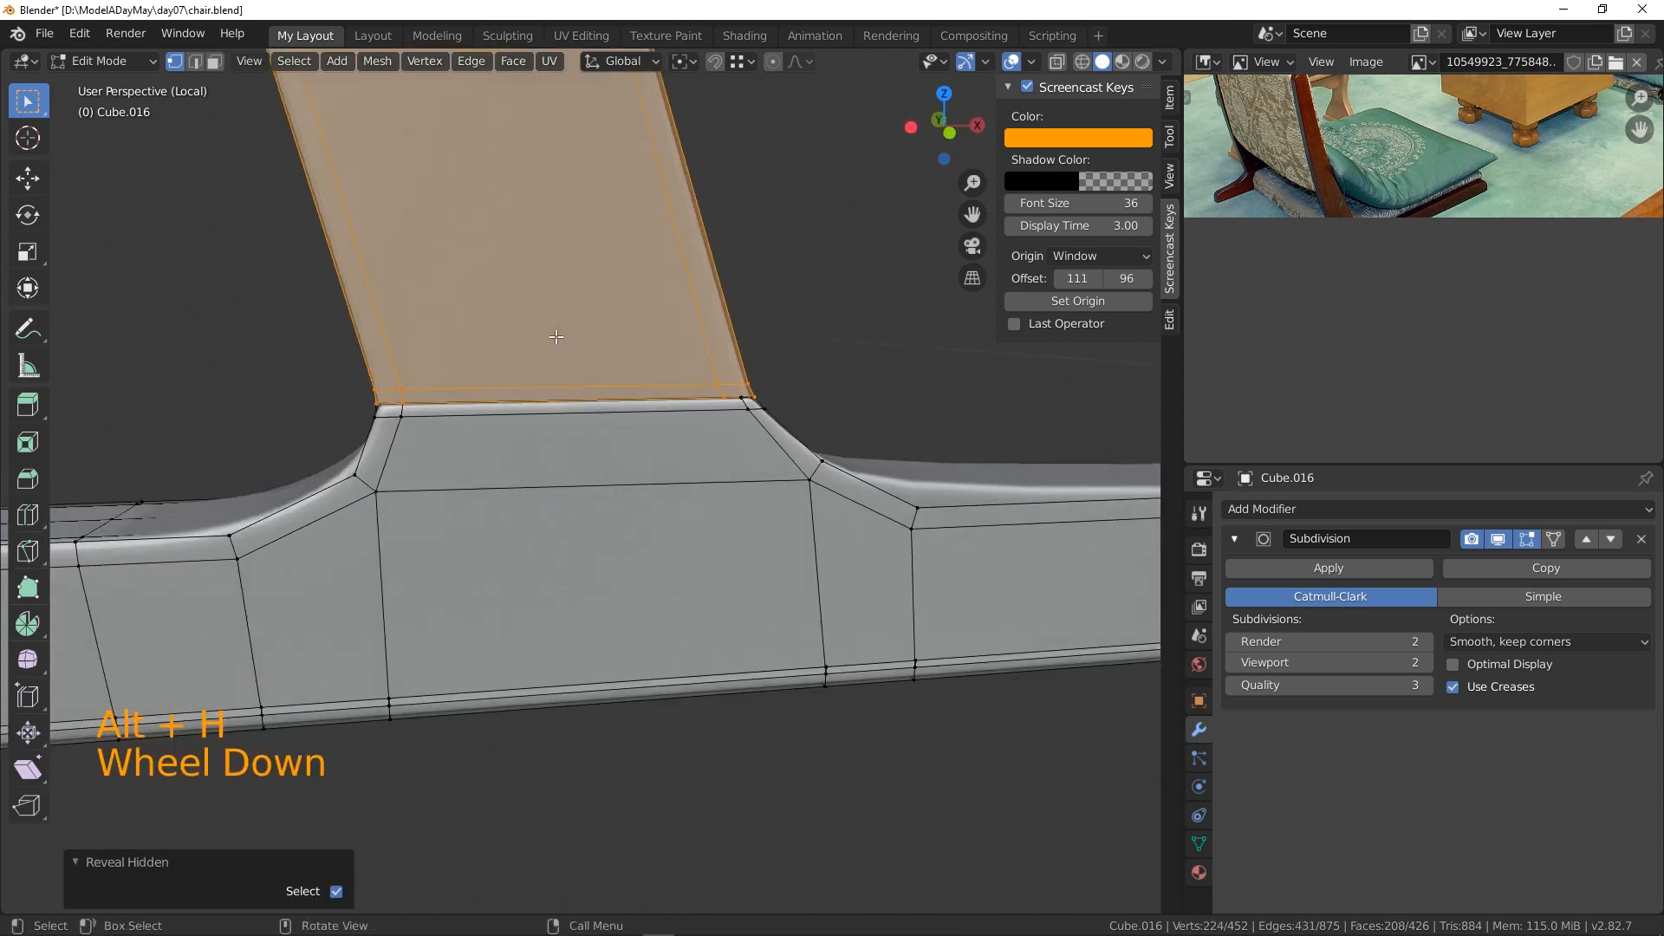
key("ctrl+i")
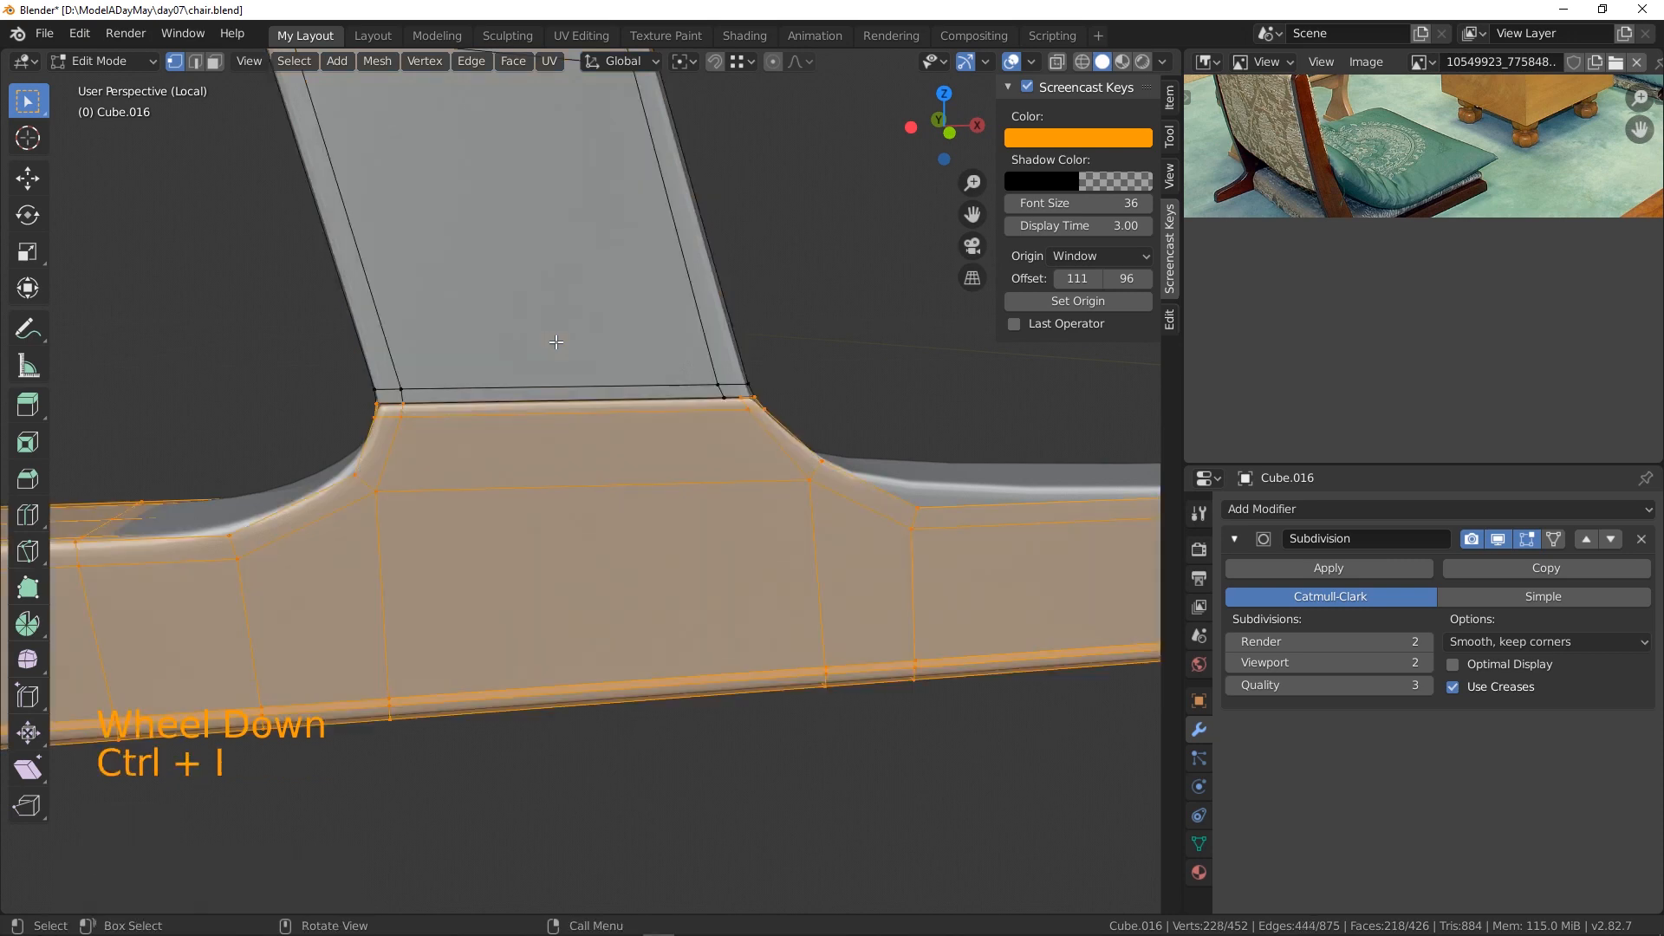
key("h")
- In edge selection, select the open boundary loop at the upright's lower end and close it with a Grid Fill of span 4
middle_click_drag(566, 476, 512, 233)
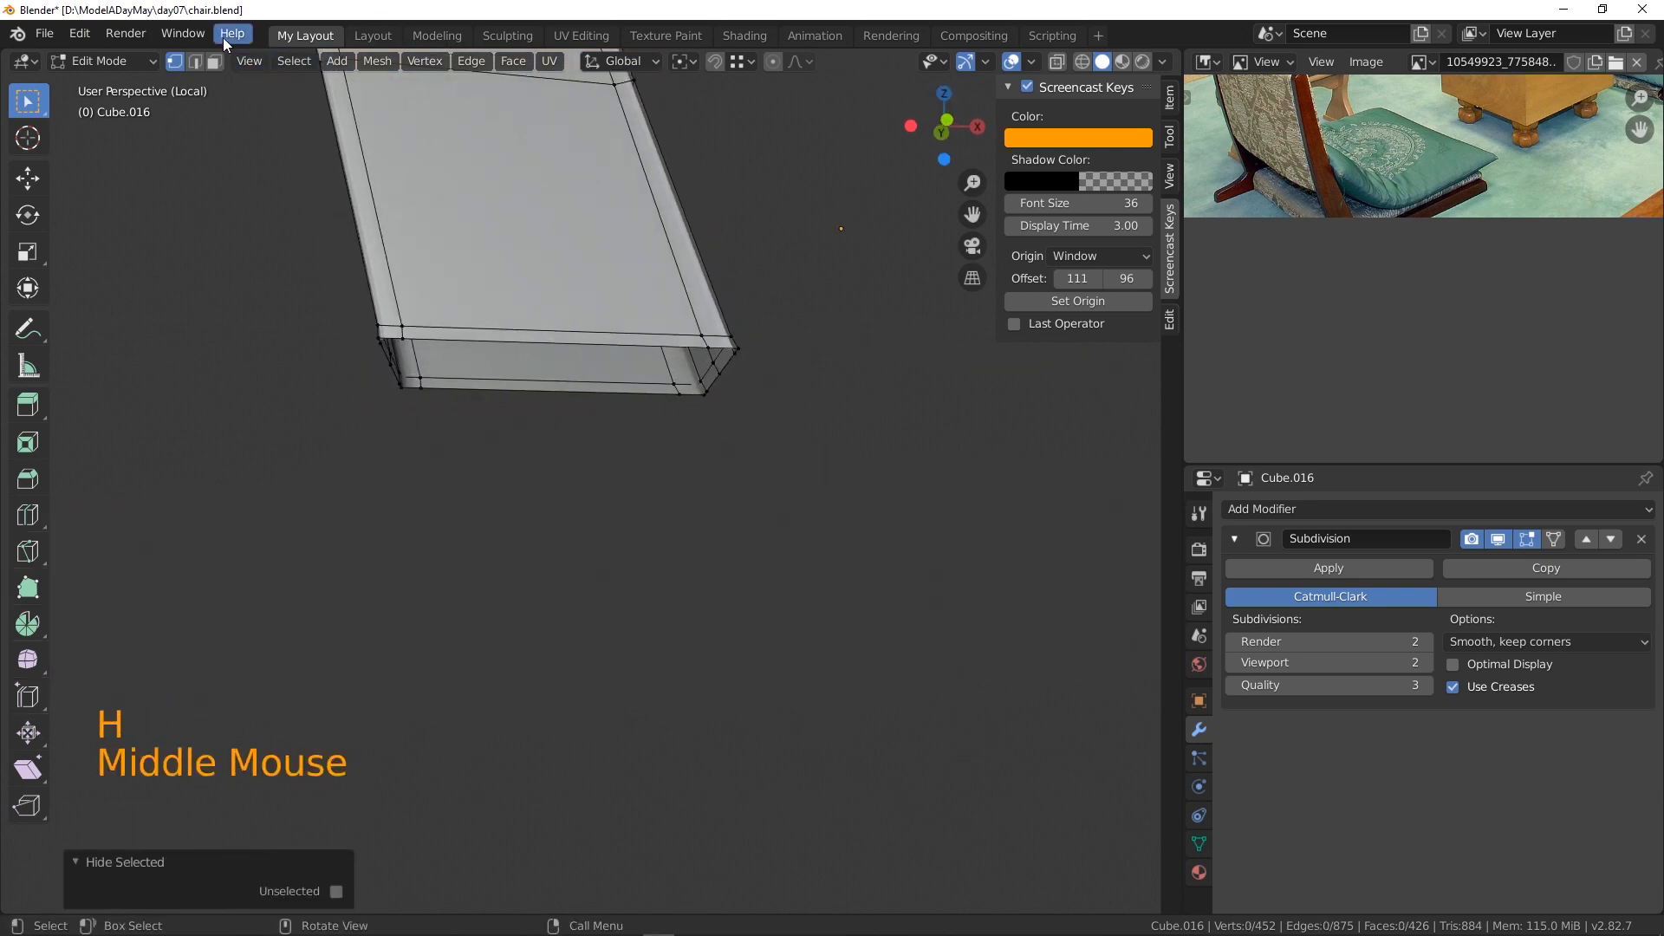
left_click(195, 61)
left_click(546, 392, "alt")
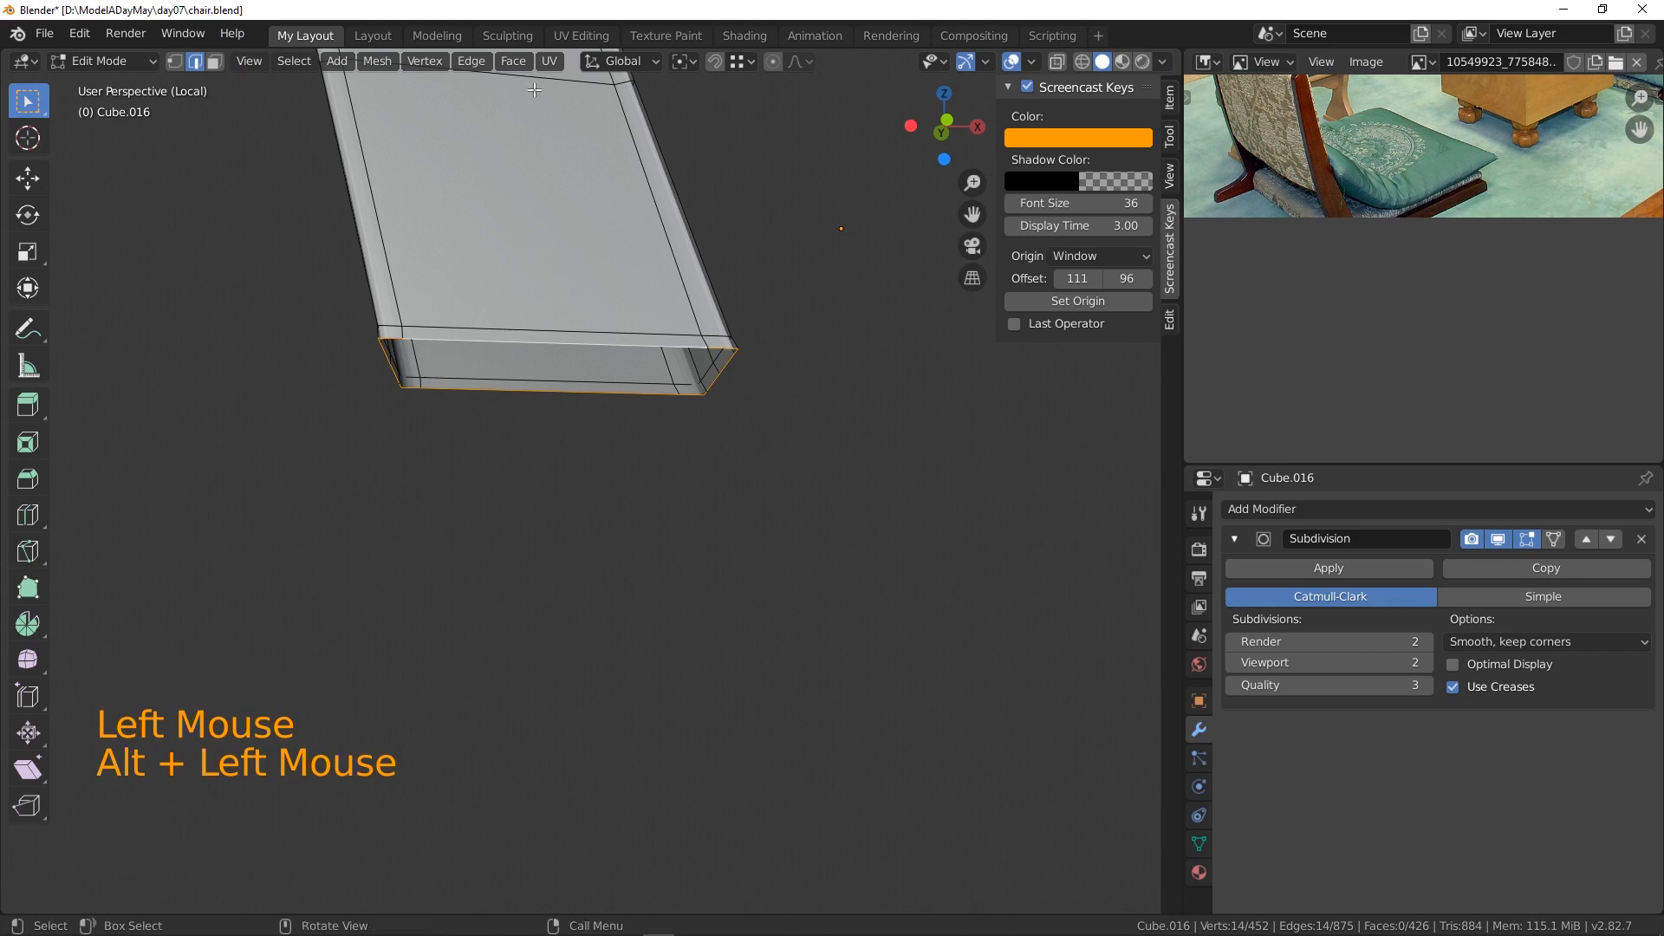
left_click(514, 63)
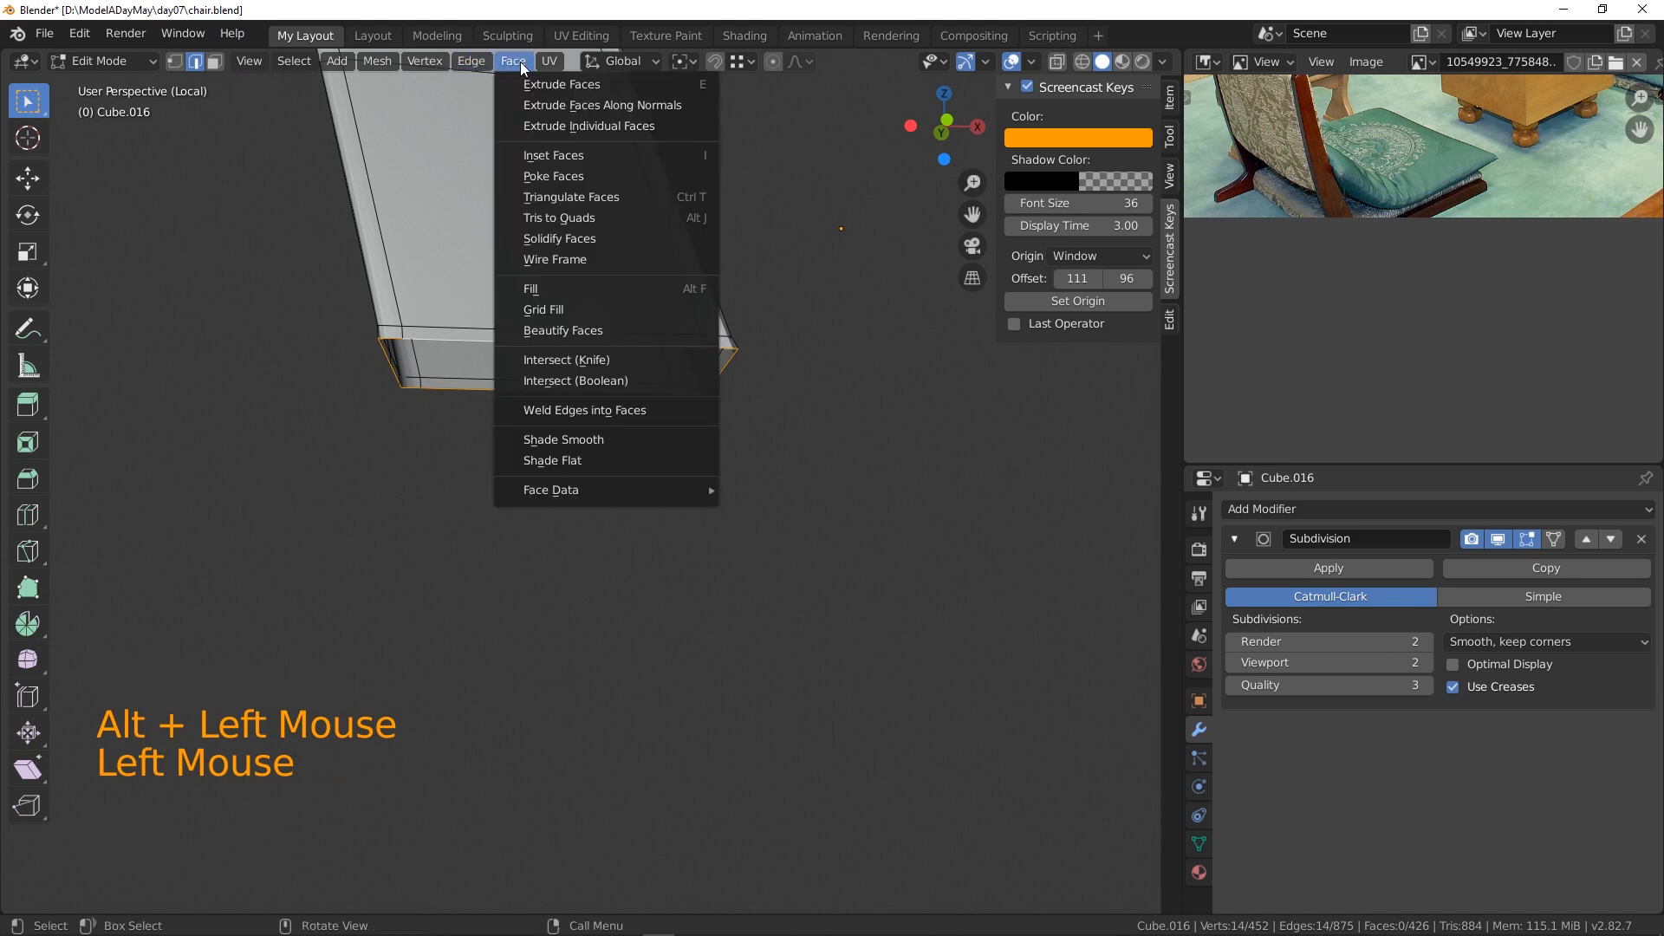
left_click(539, 325)
middle_click_drag(703, 433, 625, 461)
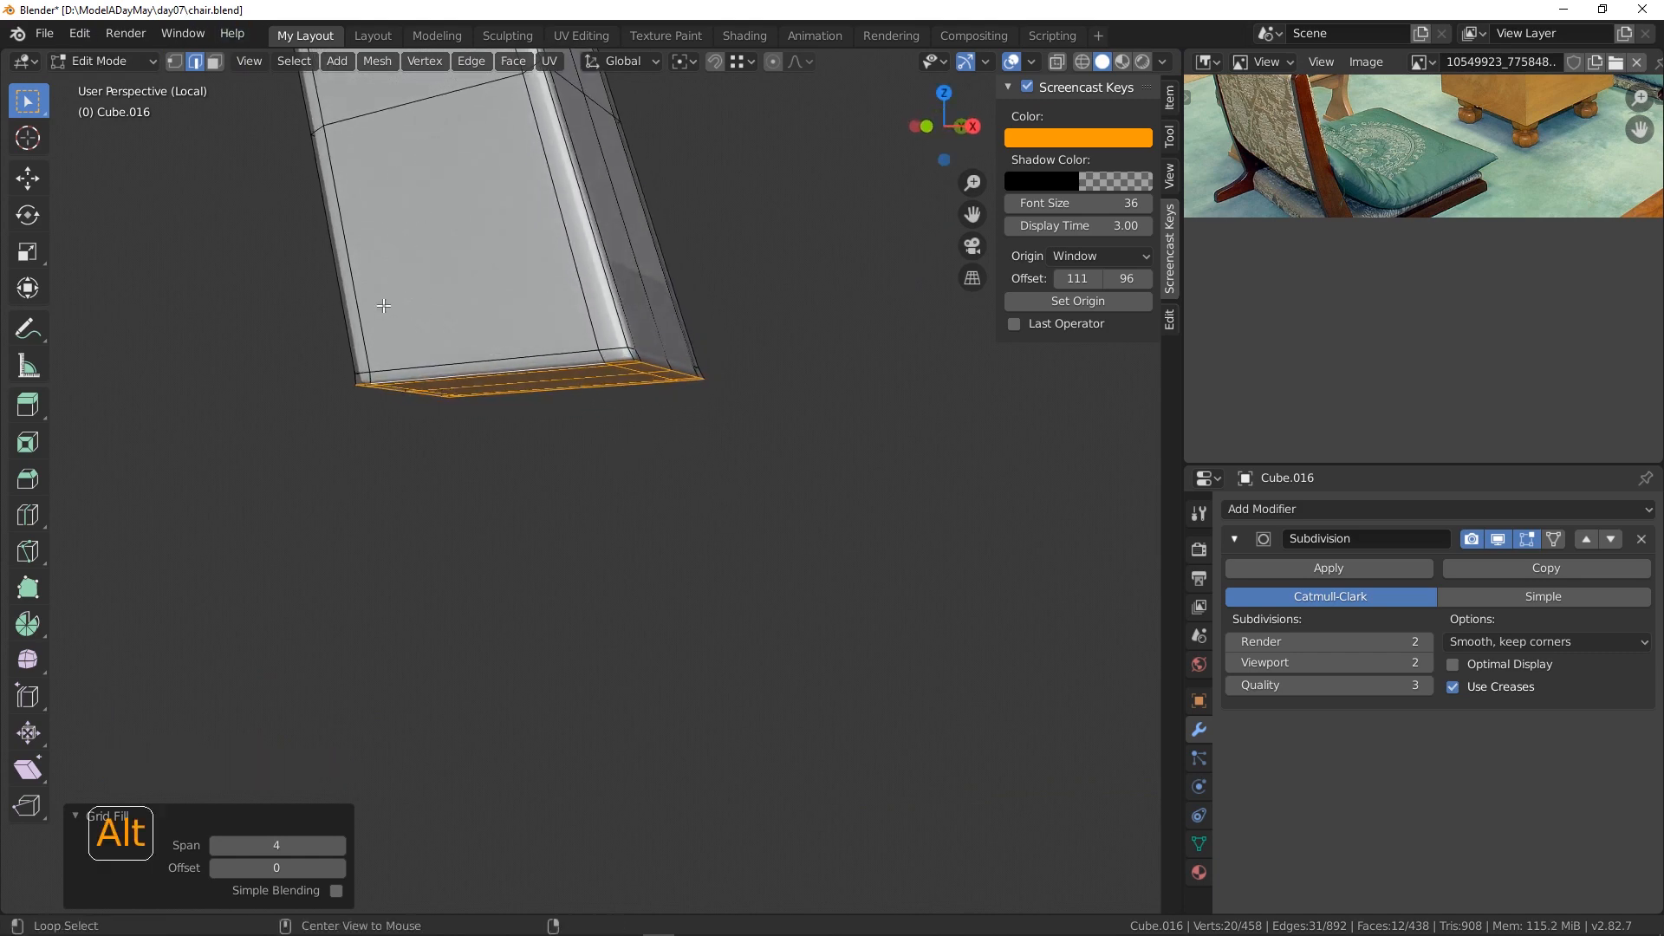
- Reveal the hidden base and return to Object Mode with the whole side frame in view
key("alt+h")
left_click_drag(71, 53, 102, 87)
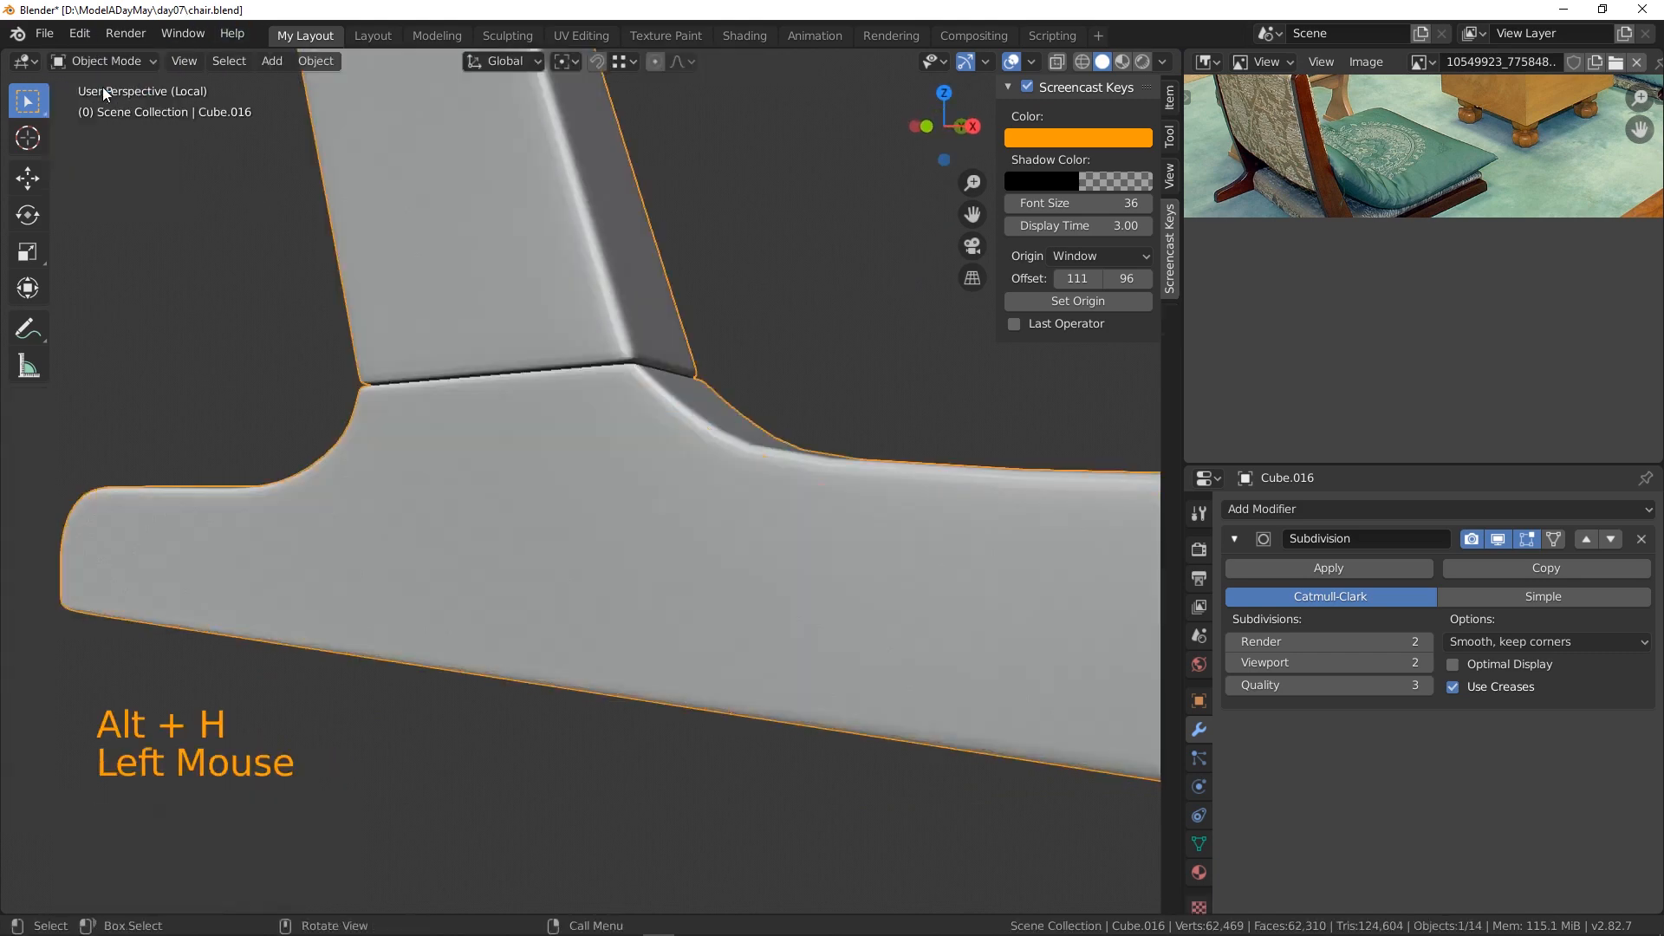
scroll(510, 341, "down", 7)
middle_click_drag(491, 397, 569, 430)
scroll(718, 461, "down", 4)
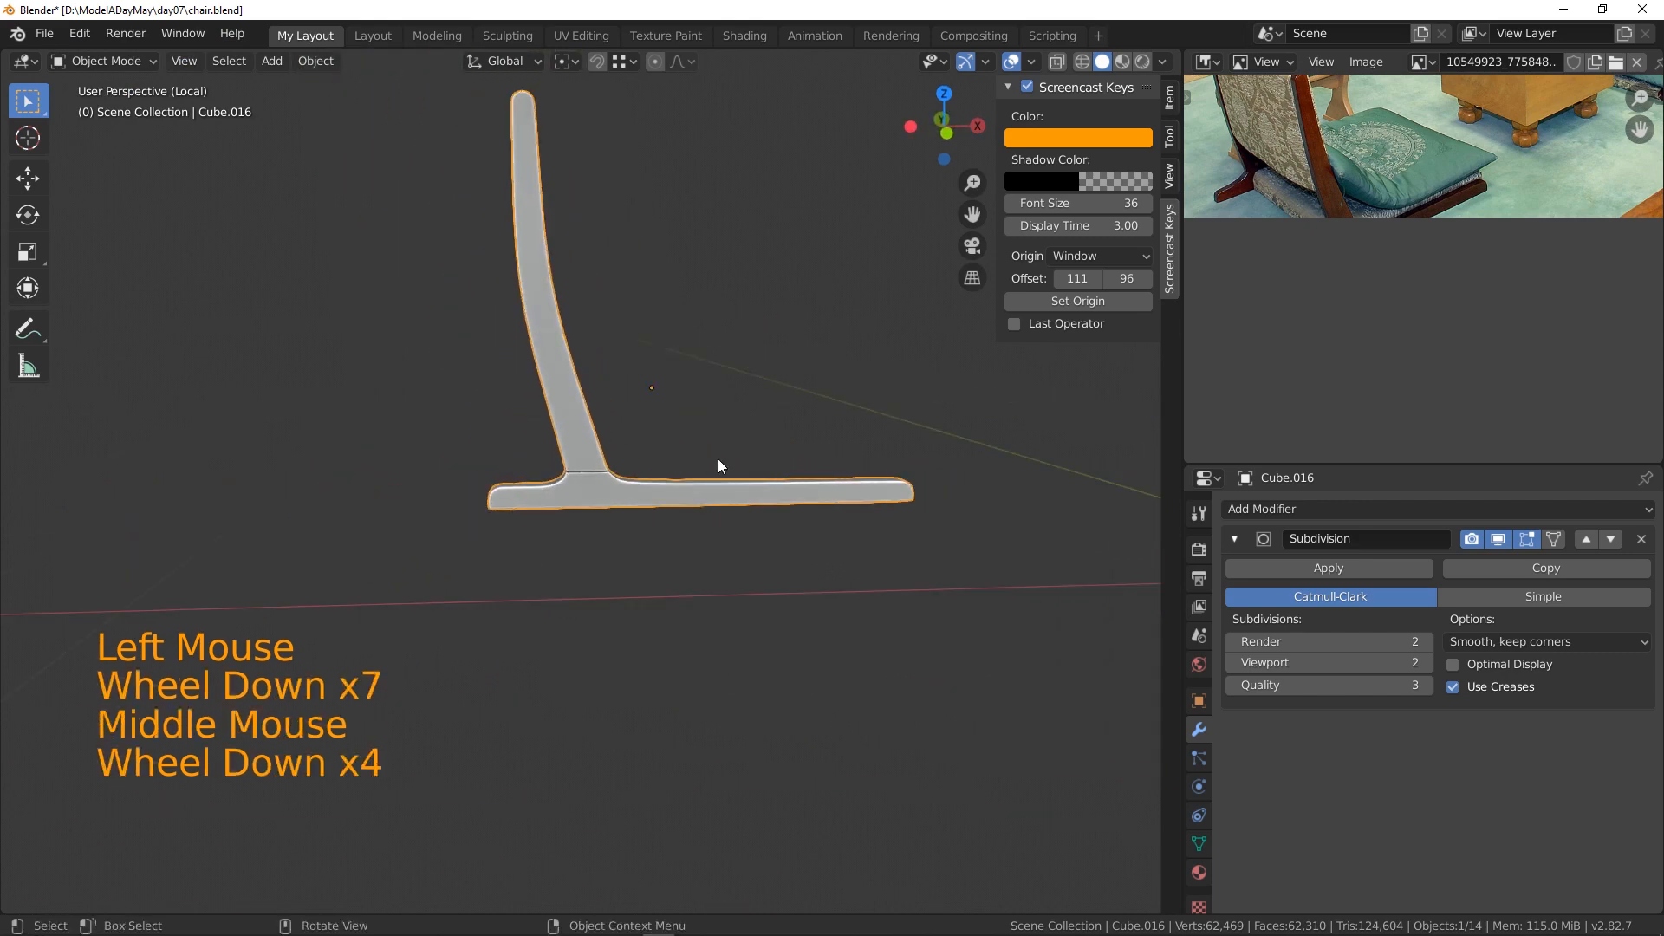
- Inspect the seam between the upright and the base from several angles and up close in front orthographic view
mouse_move(718, 462)
middle_mouse_down()
mouse_move(819, 456)
mouse_move(709, 456)
middle_mouse_up()
scroll(501, 503, "up", 3)
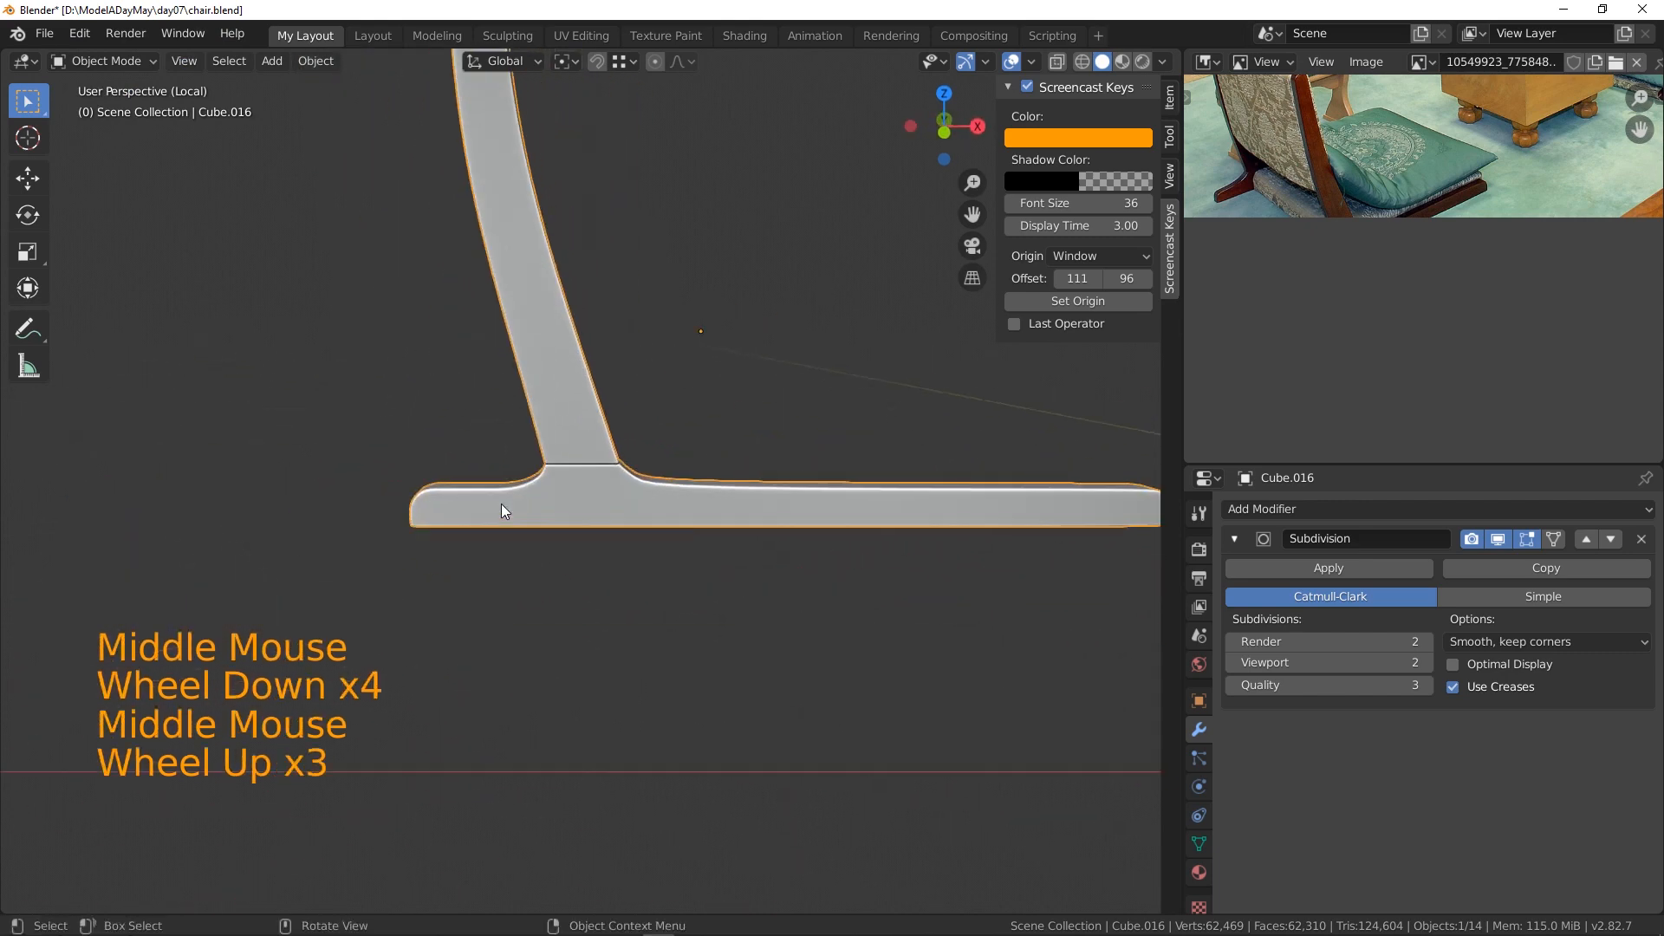
middle_click_drag(579, 568, 584, 470)
scroll(707, 461, "up", 3)
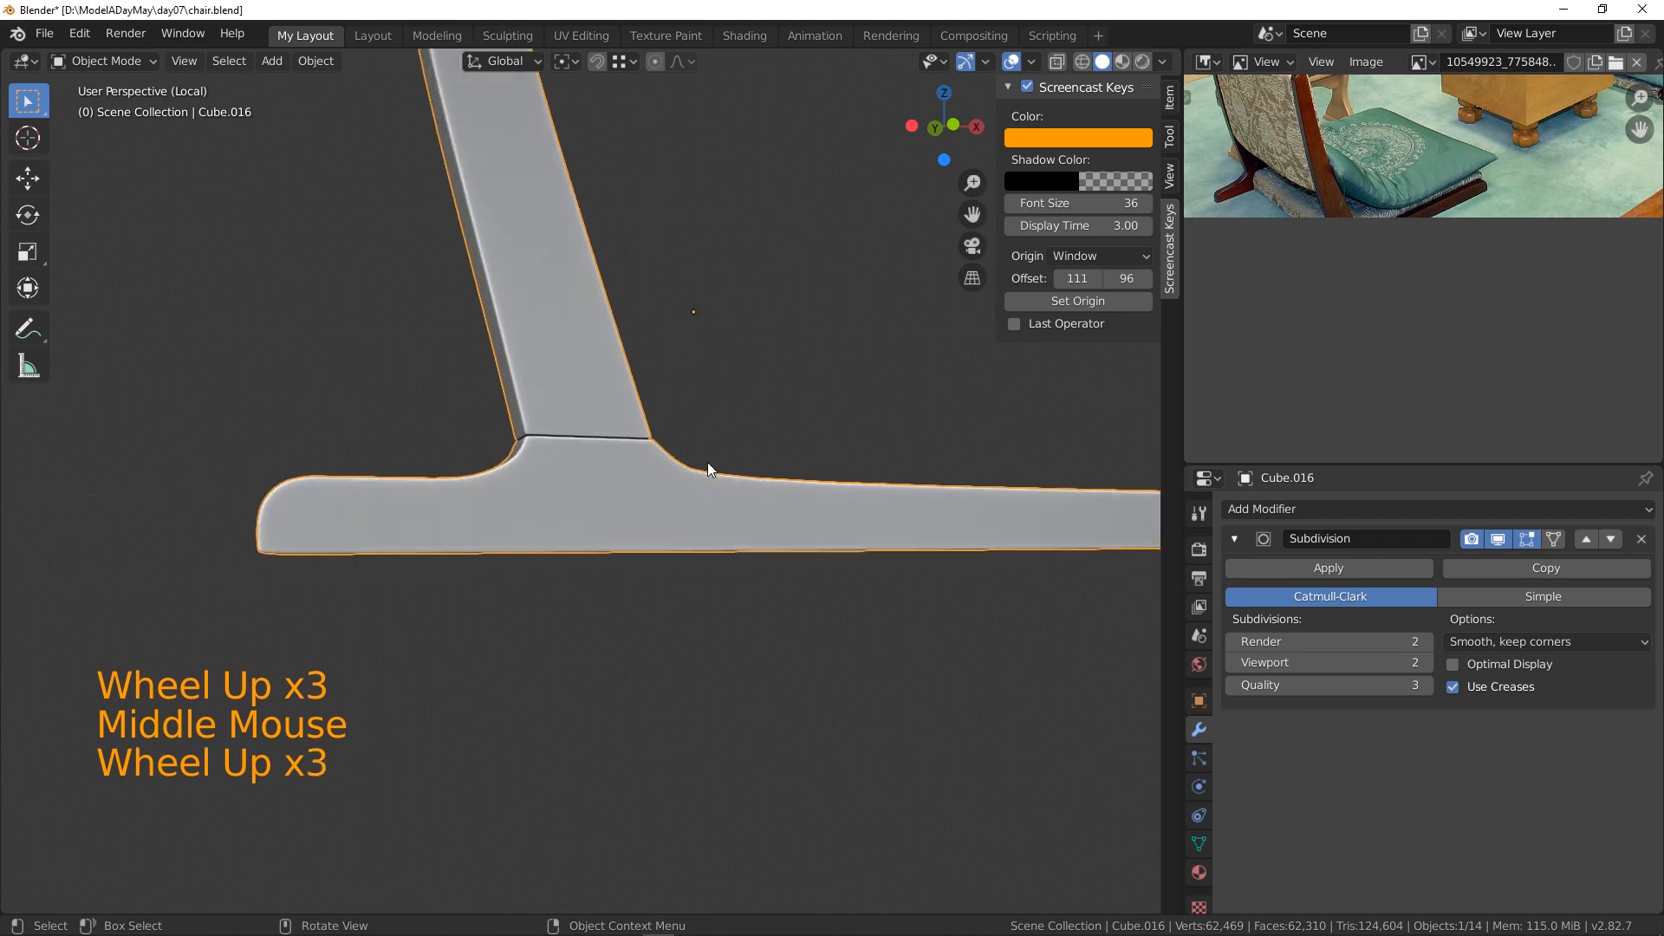
middle_click_drag(707, 461, 633, 497)
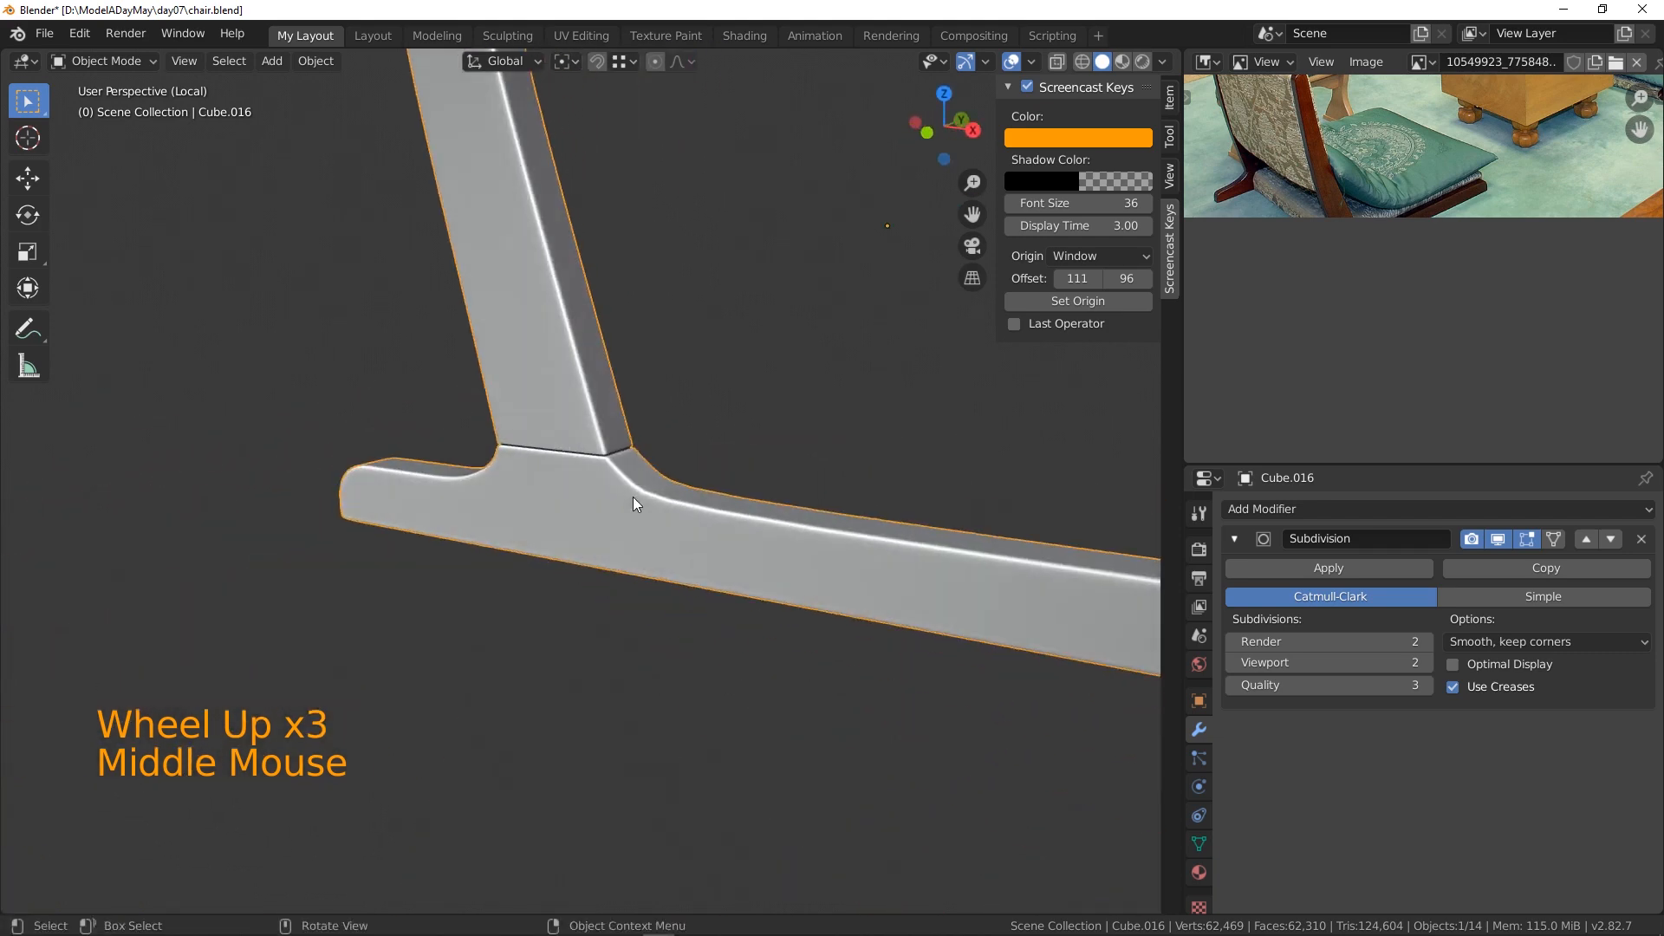
key("KP_1")
scroll(610, 441, "up", 5)
scroll(610, 447, "up", 4)
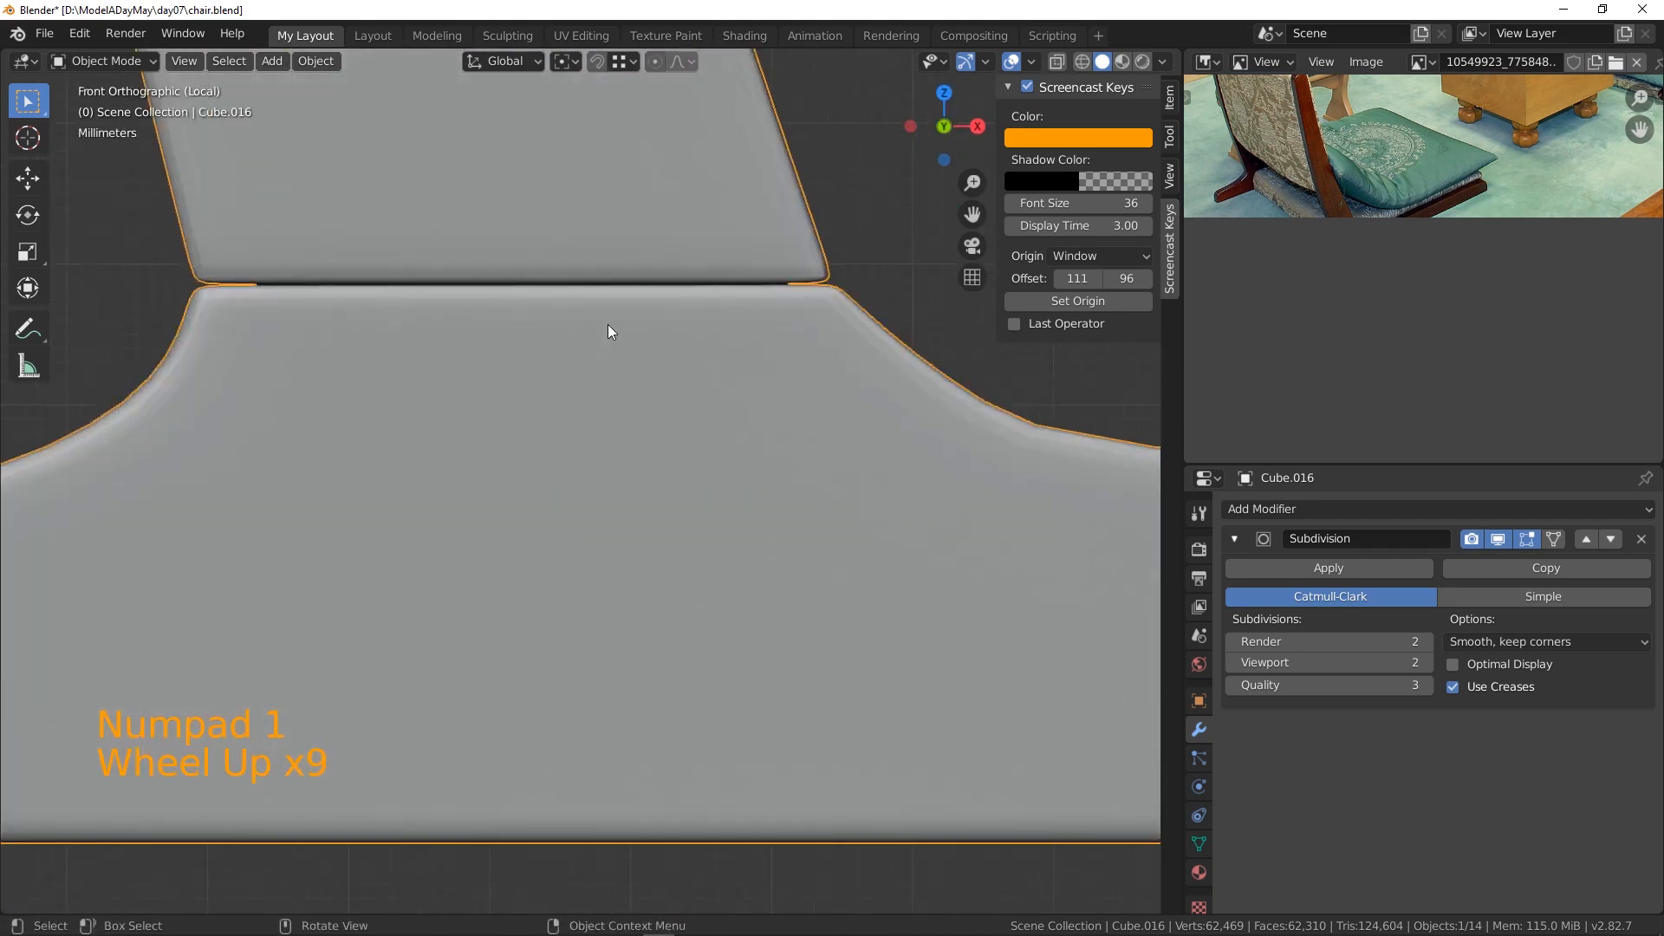
scroll(607, 325, "down", 1)
scroll(581, 361, "down", 3)
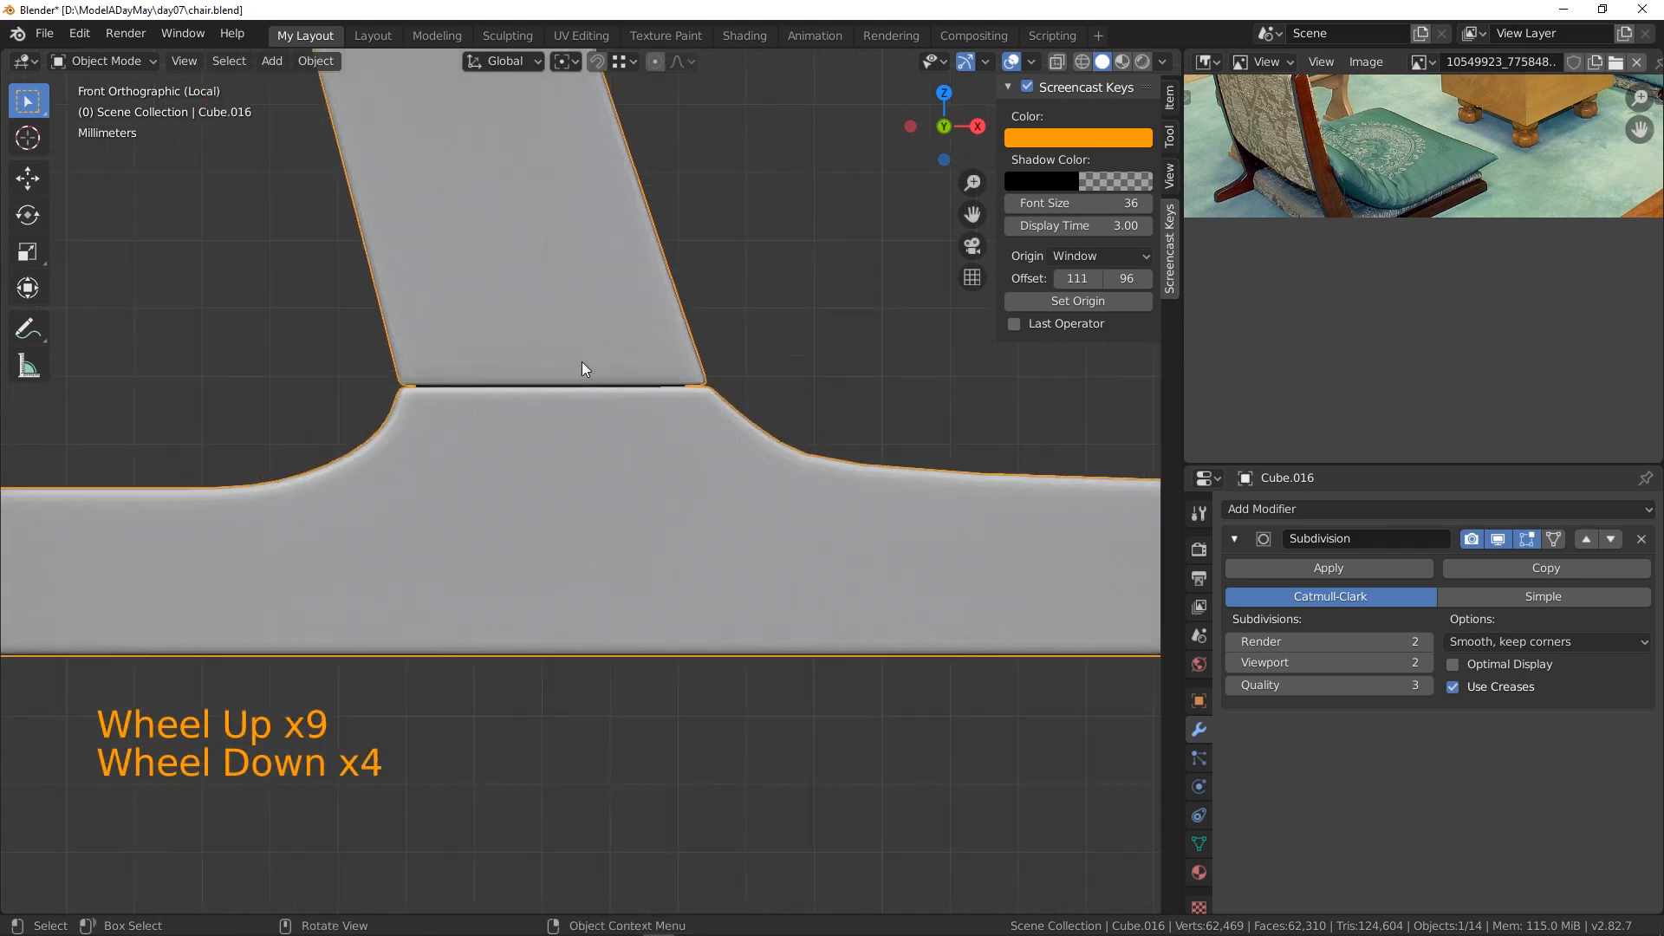
scroll(667, 369, "down", 8)
middle_click_drag(813, 420, 693, 542, "shift")
scroll(697, 512, "down", 2)
scroll(693, 541, "down", 1)
- Check the side frame's shading, rounded edges and joint line with and without selection, orbiting around the whole part
left_click(638, 555)
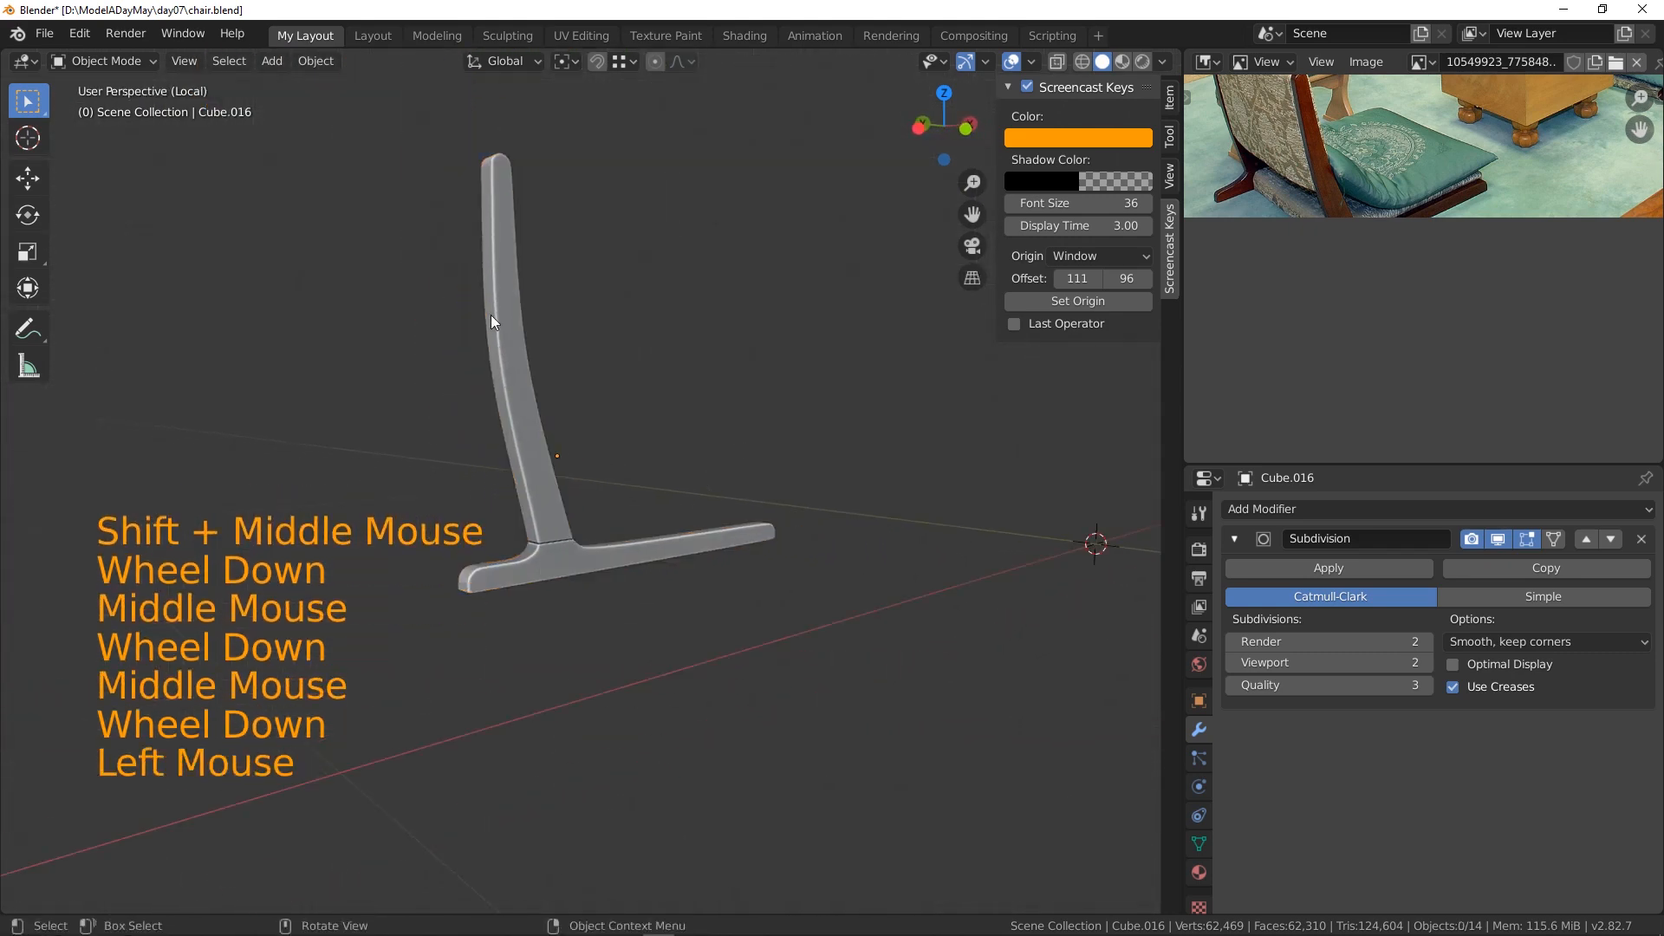
left_click(544, 534)
scroll(575, 564, "up", 4)
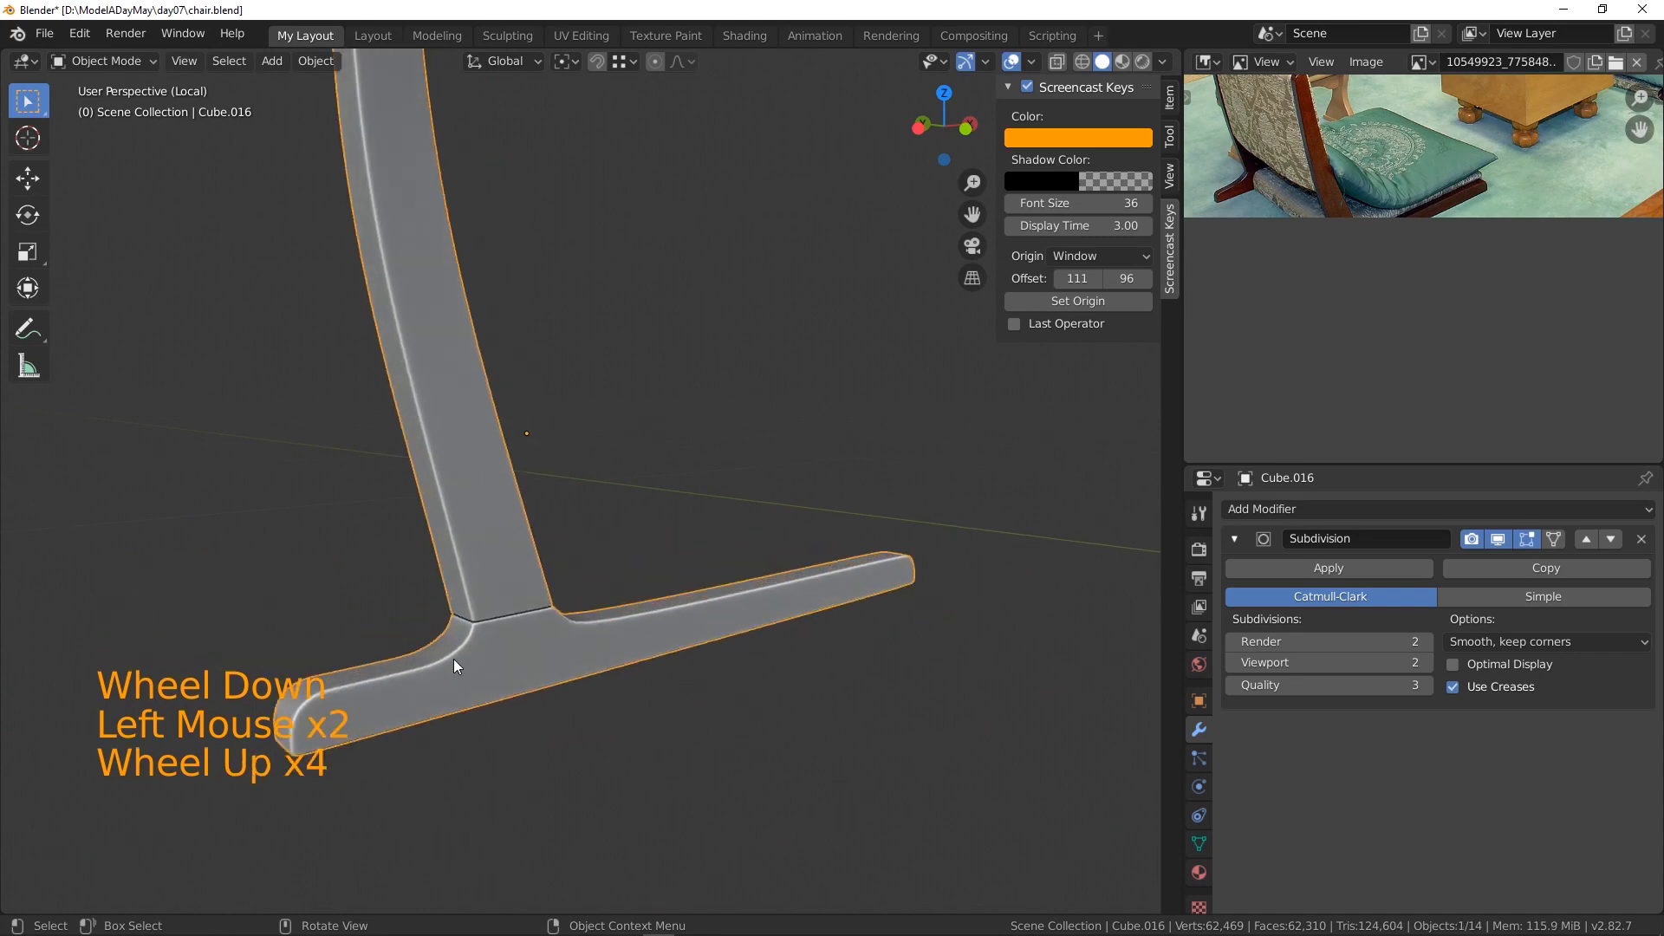
middle_click_drag(455, 659, 523, 563, "shift")
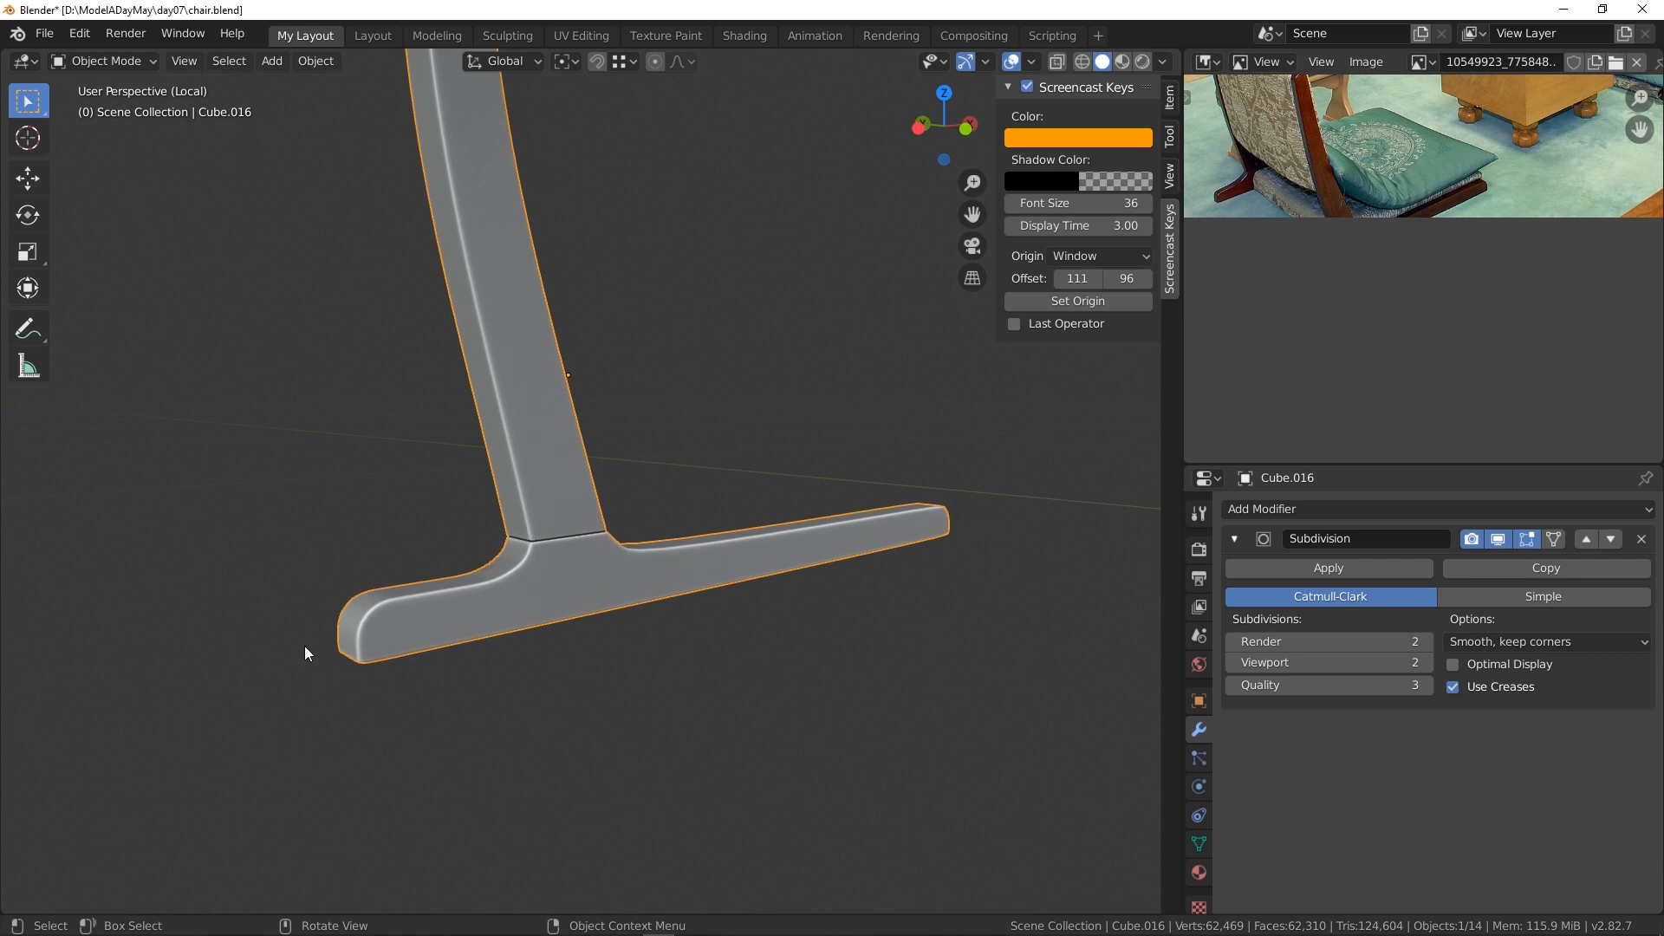
middle_click_drag(863, 571, 687, 661, "shift")
scroll(688, 659, "down", 2)
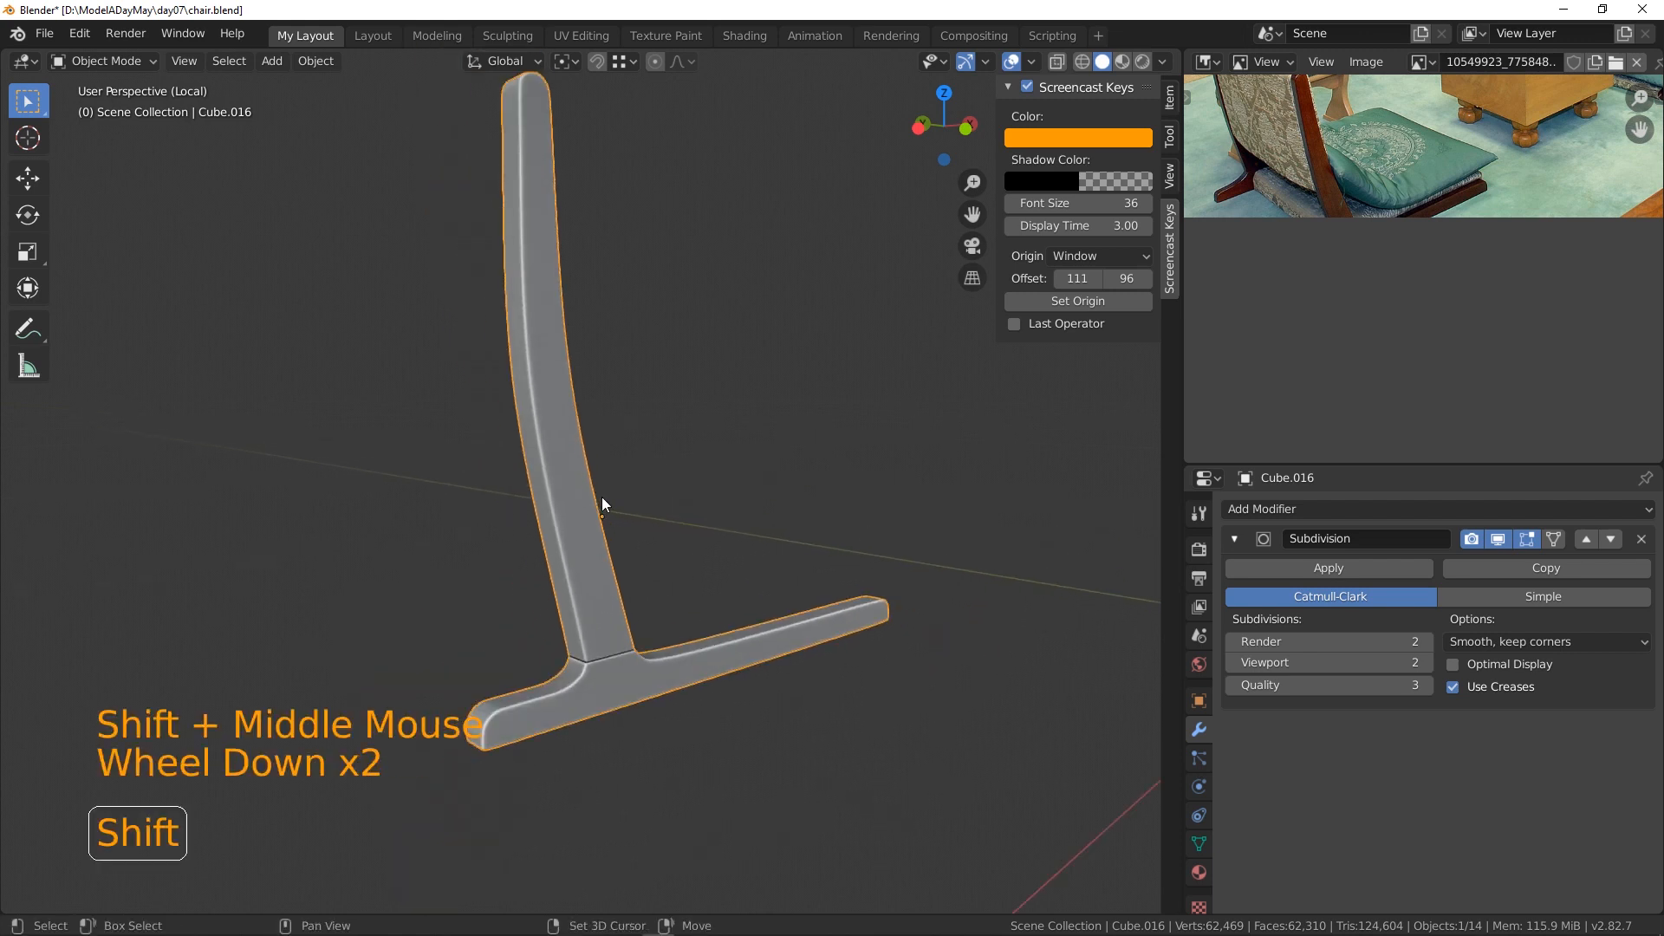
middle_click_drag(601, 501, 574, 736, "shift")
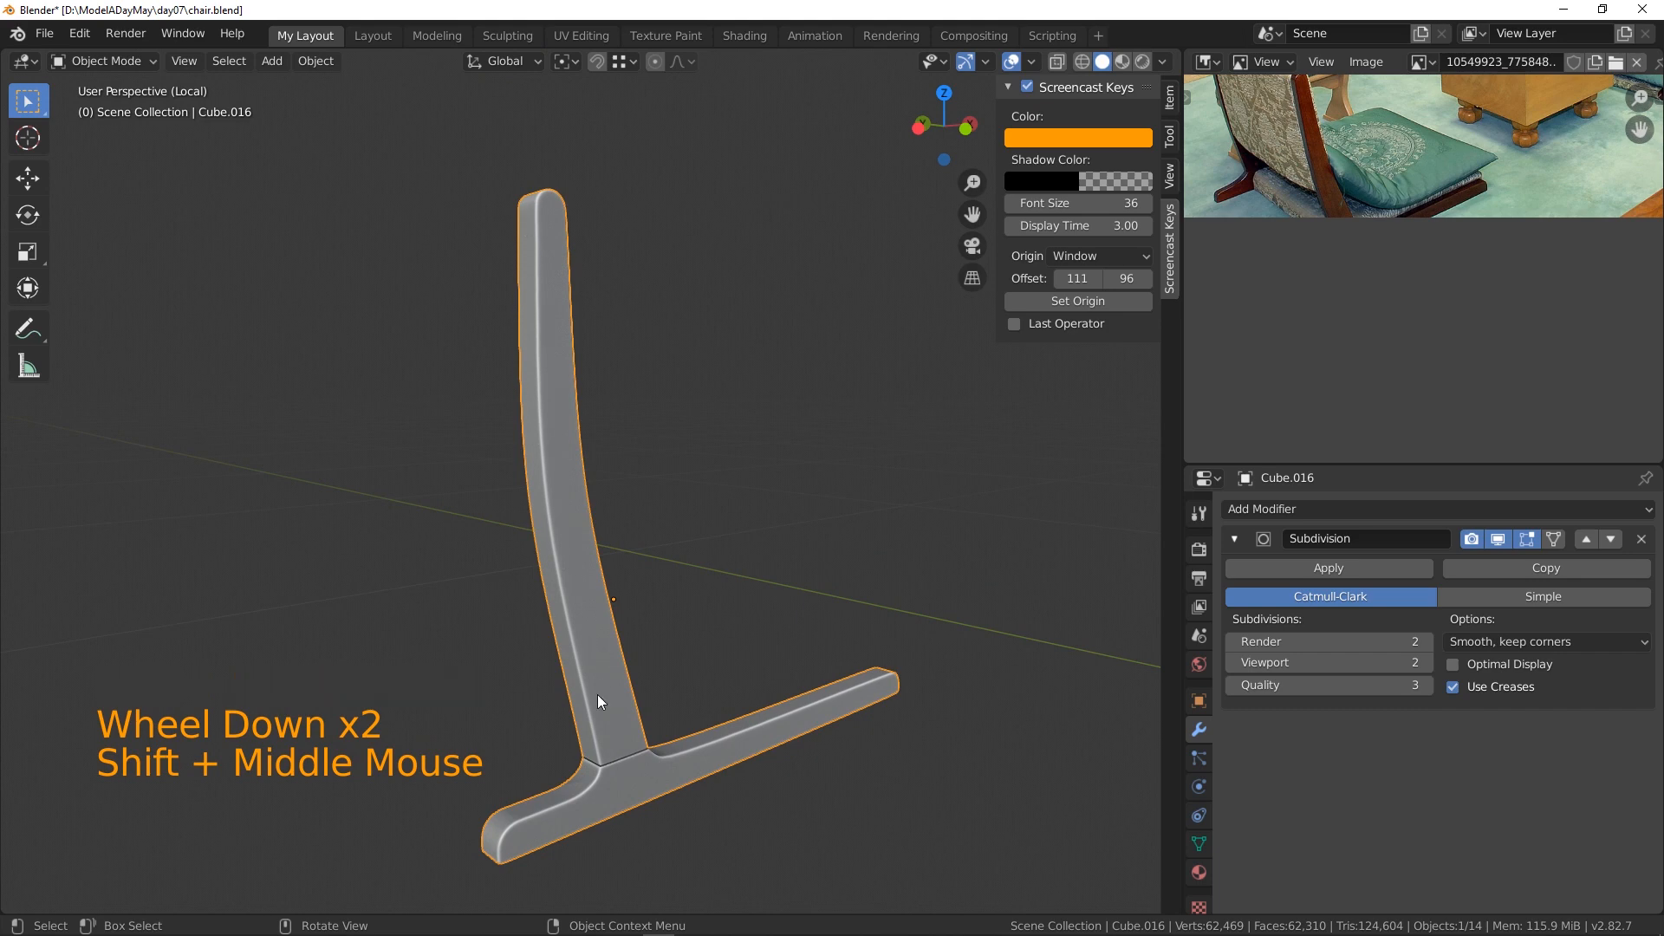
middle_click_drag(618, 648, 594, 642)
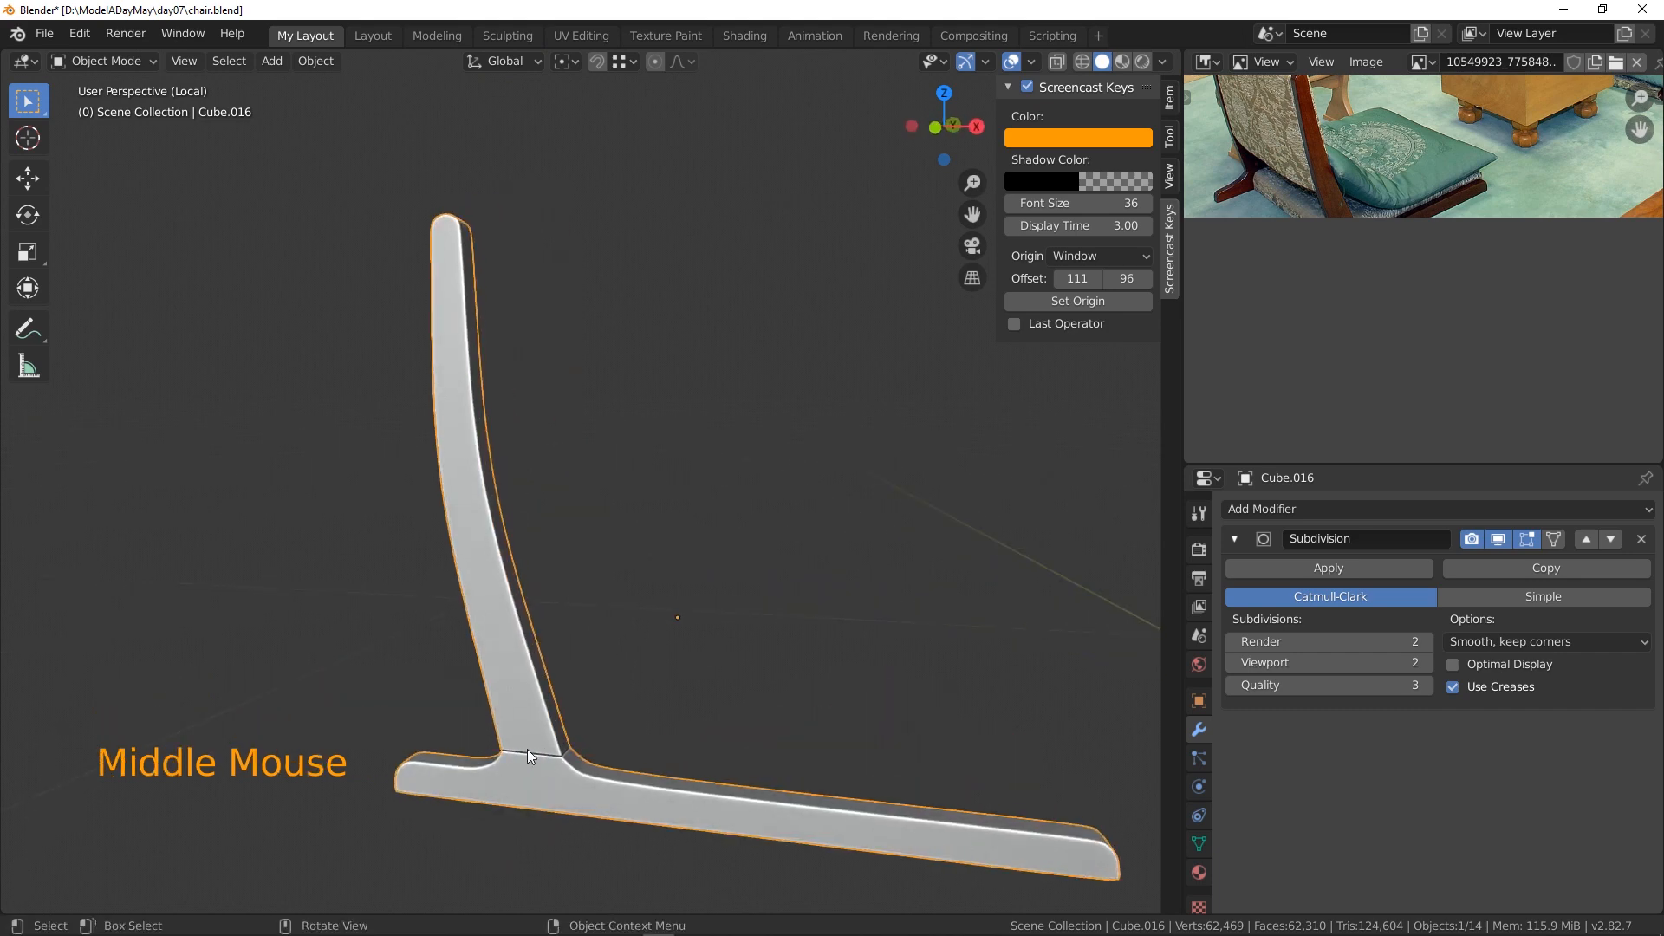
middle_click_drag(527, 749, 575, 669, "shift")
scroll(572, 702, "up", 3)
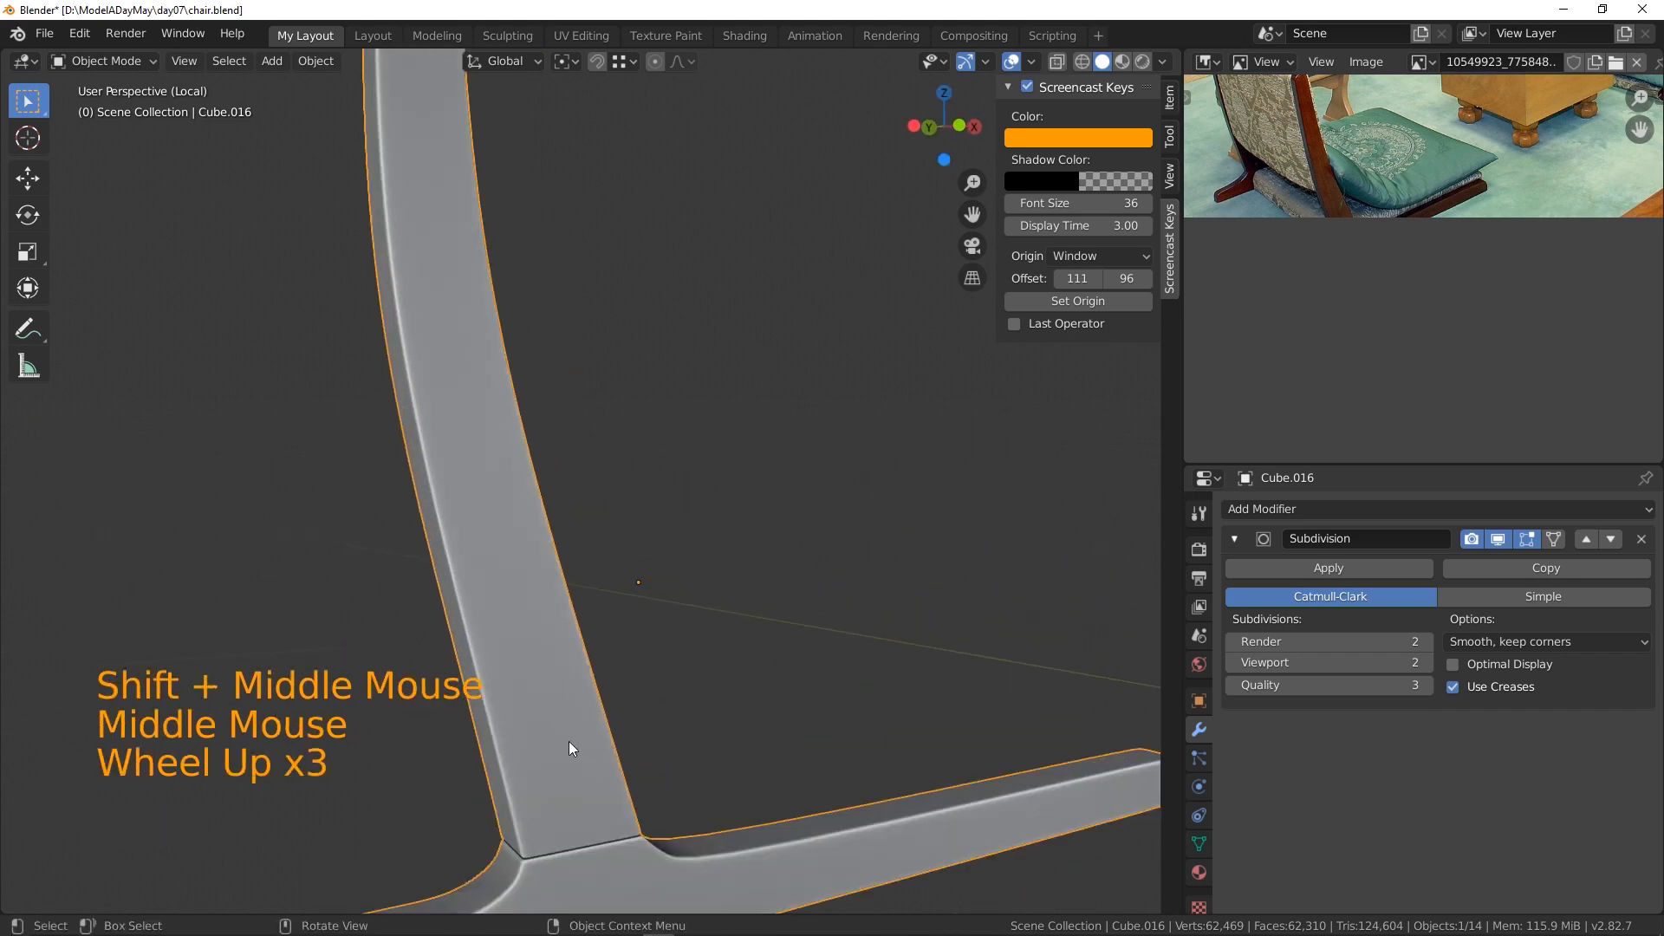
middle_click_drag(569, 741, 582, 710, "shift")
scroll(582, 710, "up", 1, "shift")
scroll(627, 694, "down", 2)
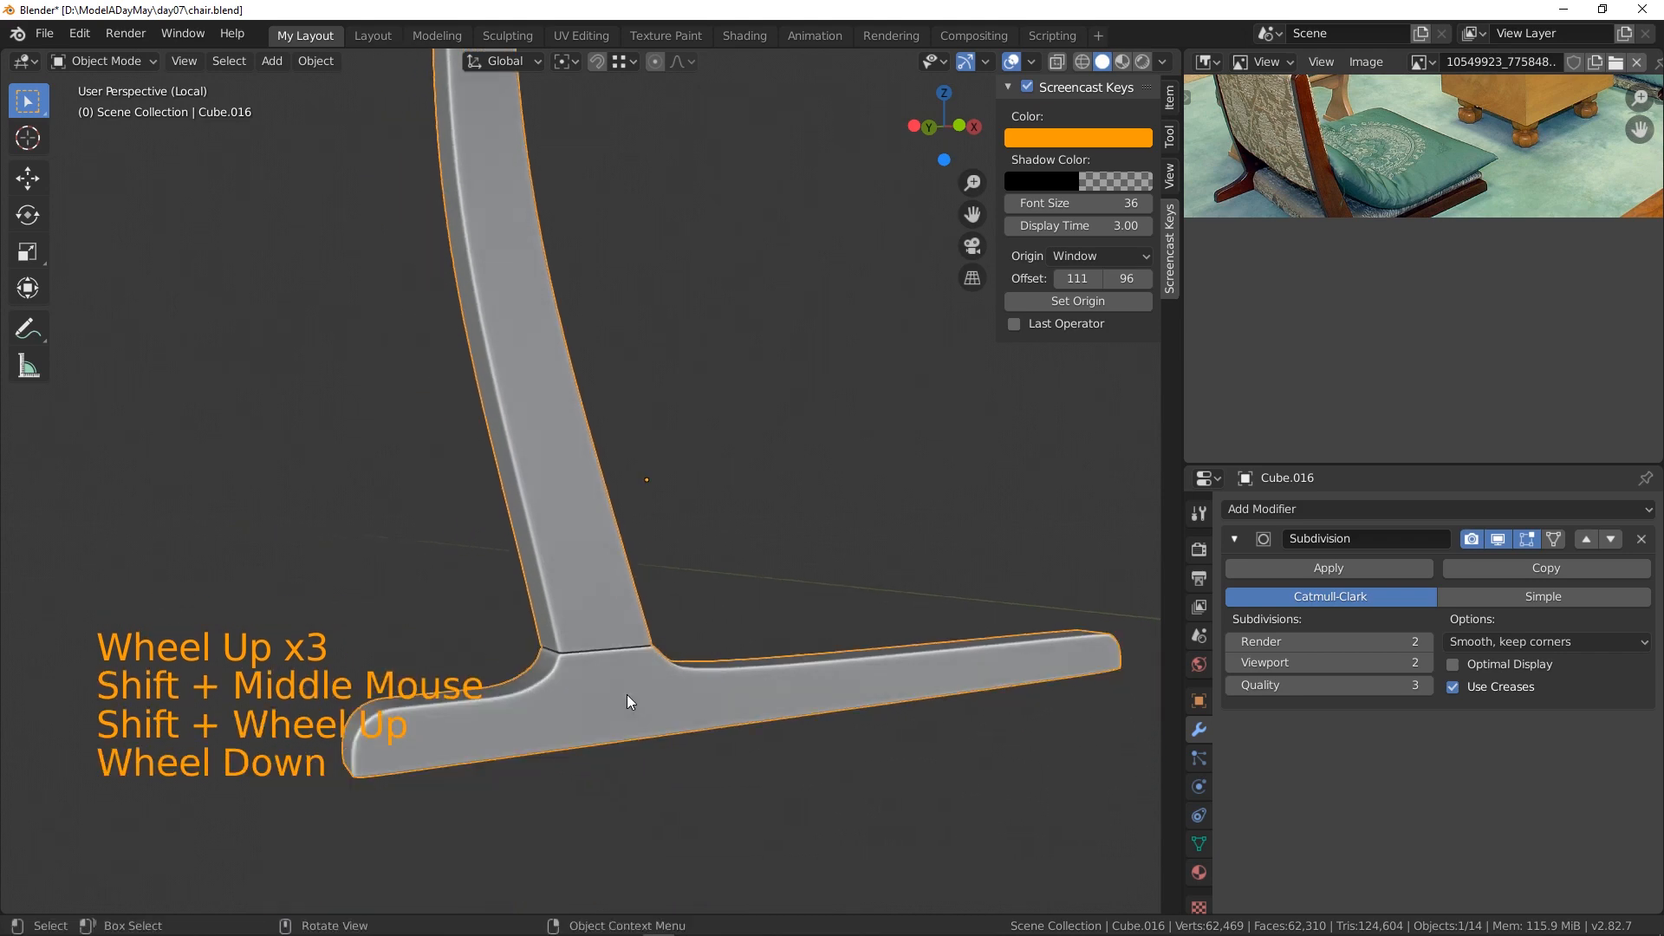
scroll(620, 688, "up", 2)
scroll(598, 683, "up", 1)
scroll(755, 680, "down", 3)
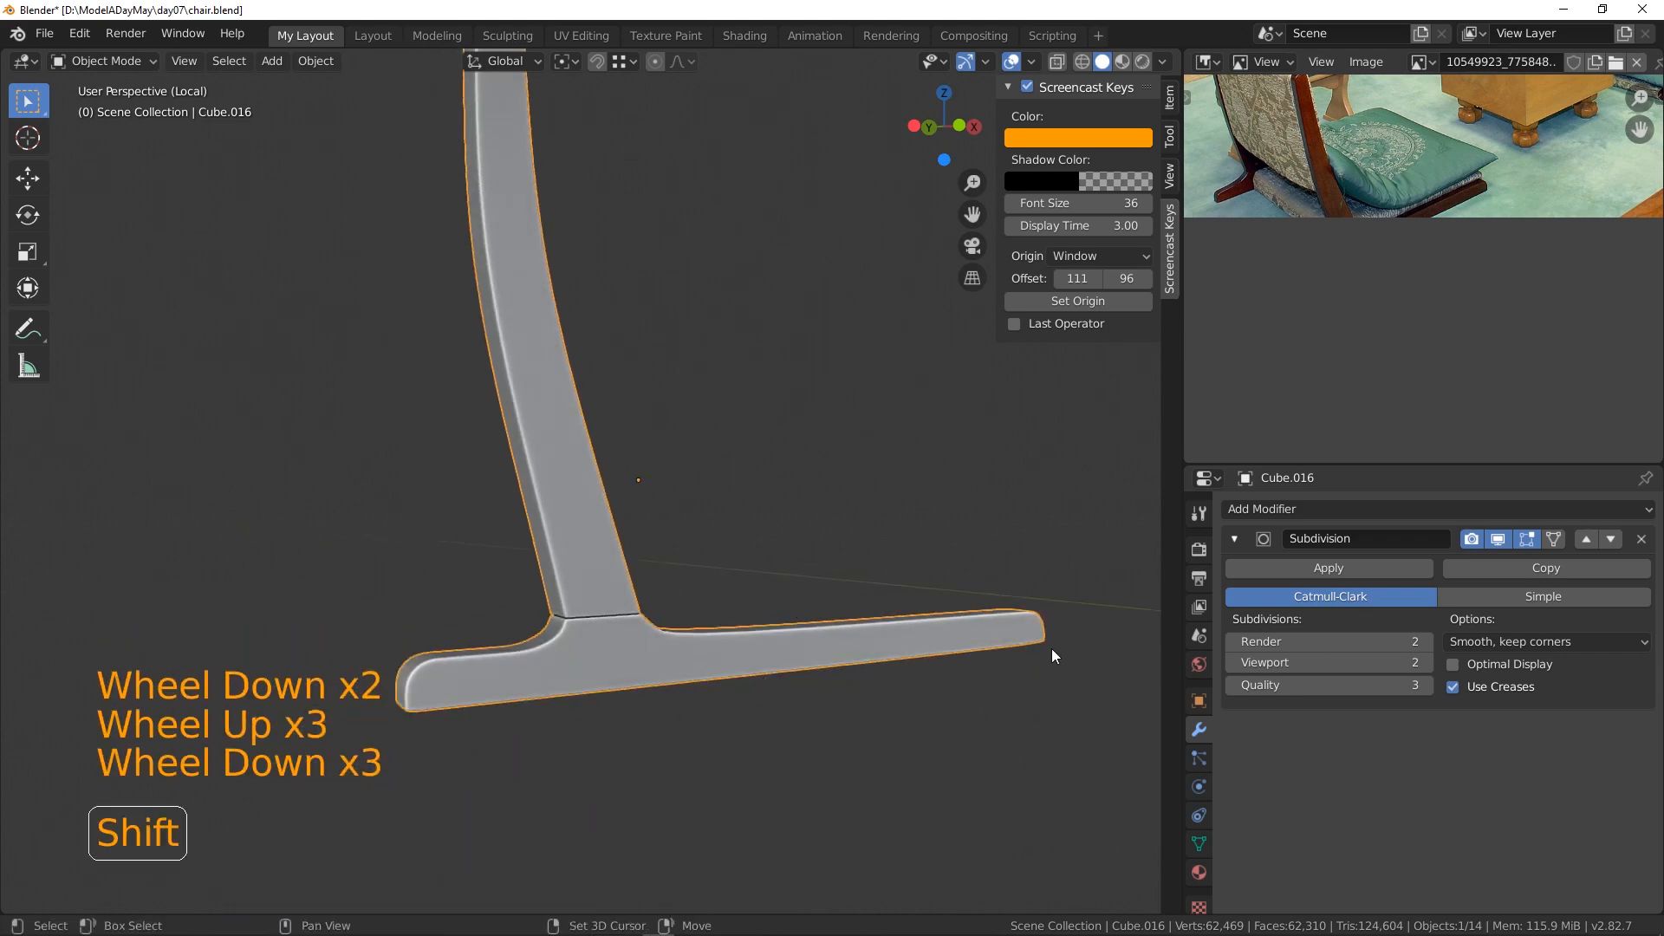
middle_click_drag(1052, 648, 679, 726, "shift")
scroll(710, 688, "down", 1)
scroll(711, 688, "down", 1)
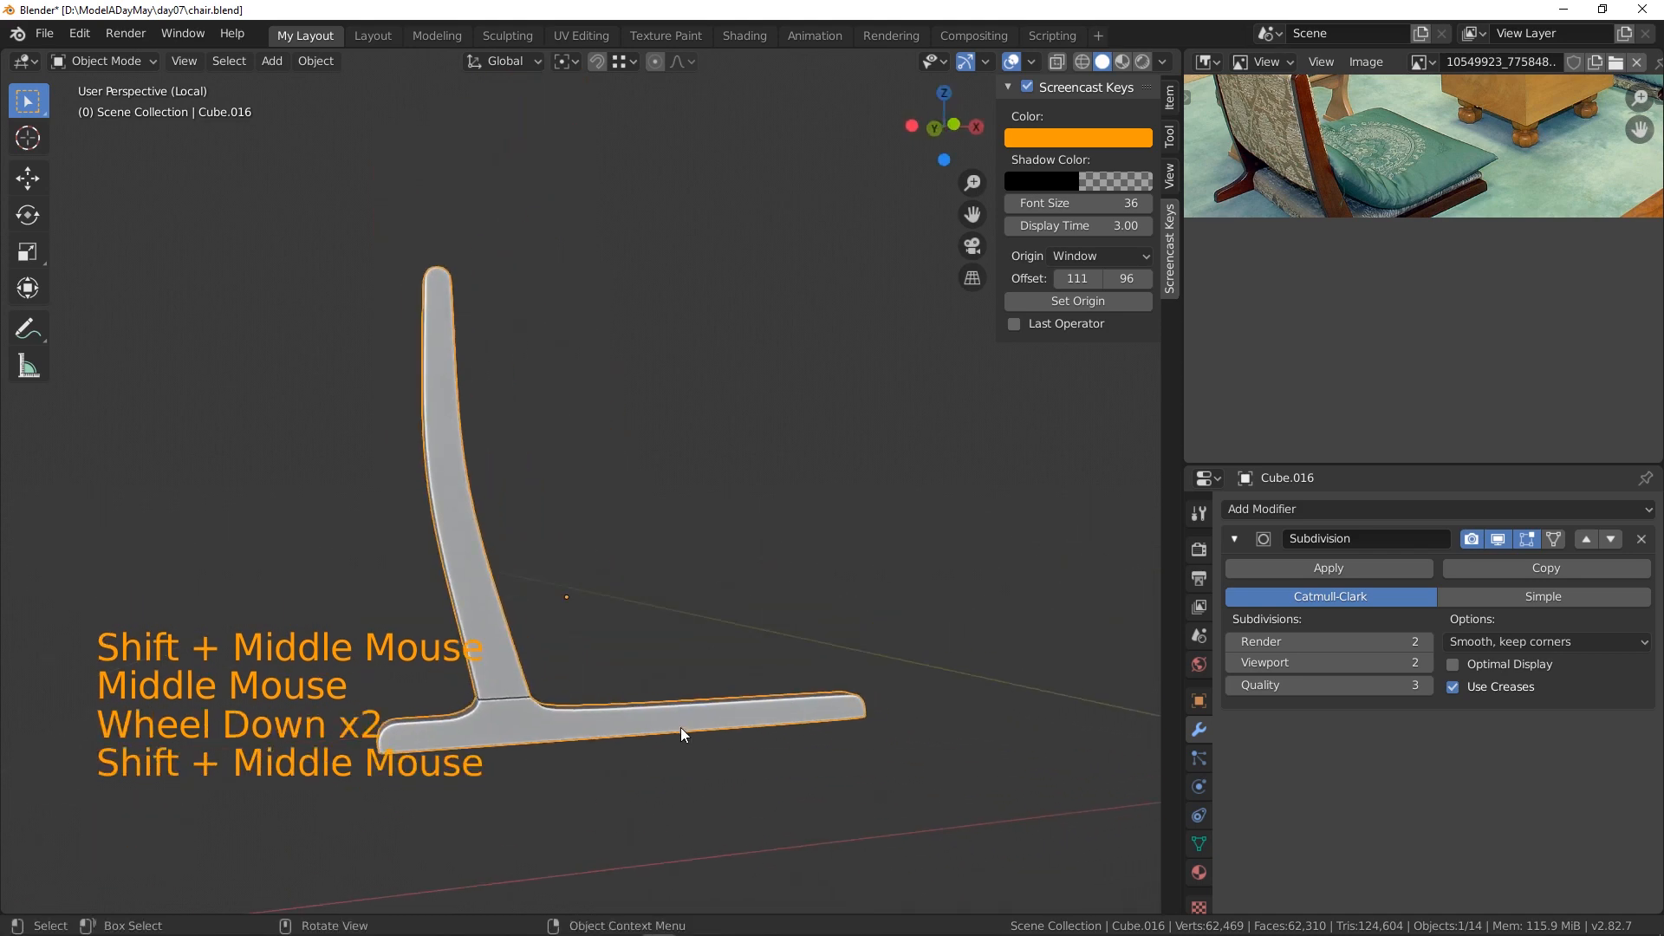
- Deselect the side frame and exit local view to show it within the full furniture scene
left_click(572, 360)
key("KP_Divide")
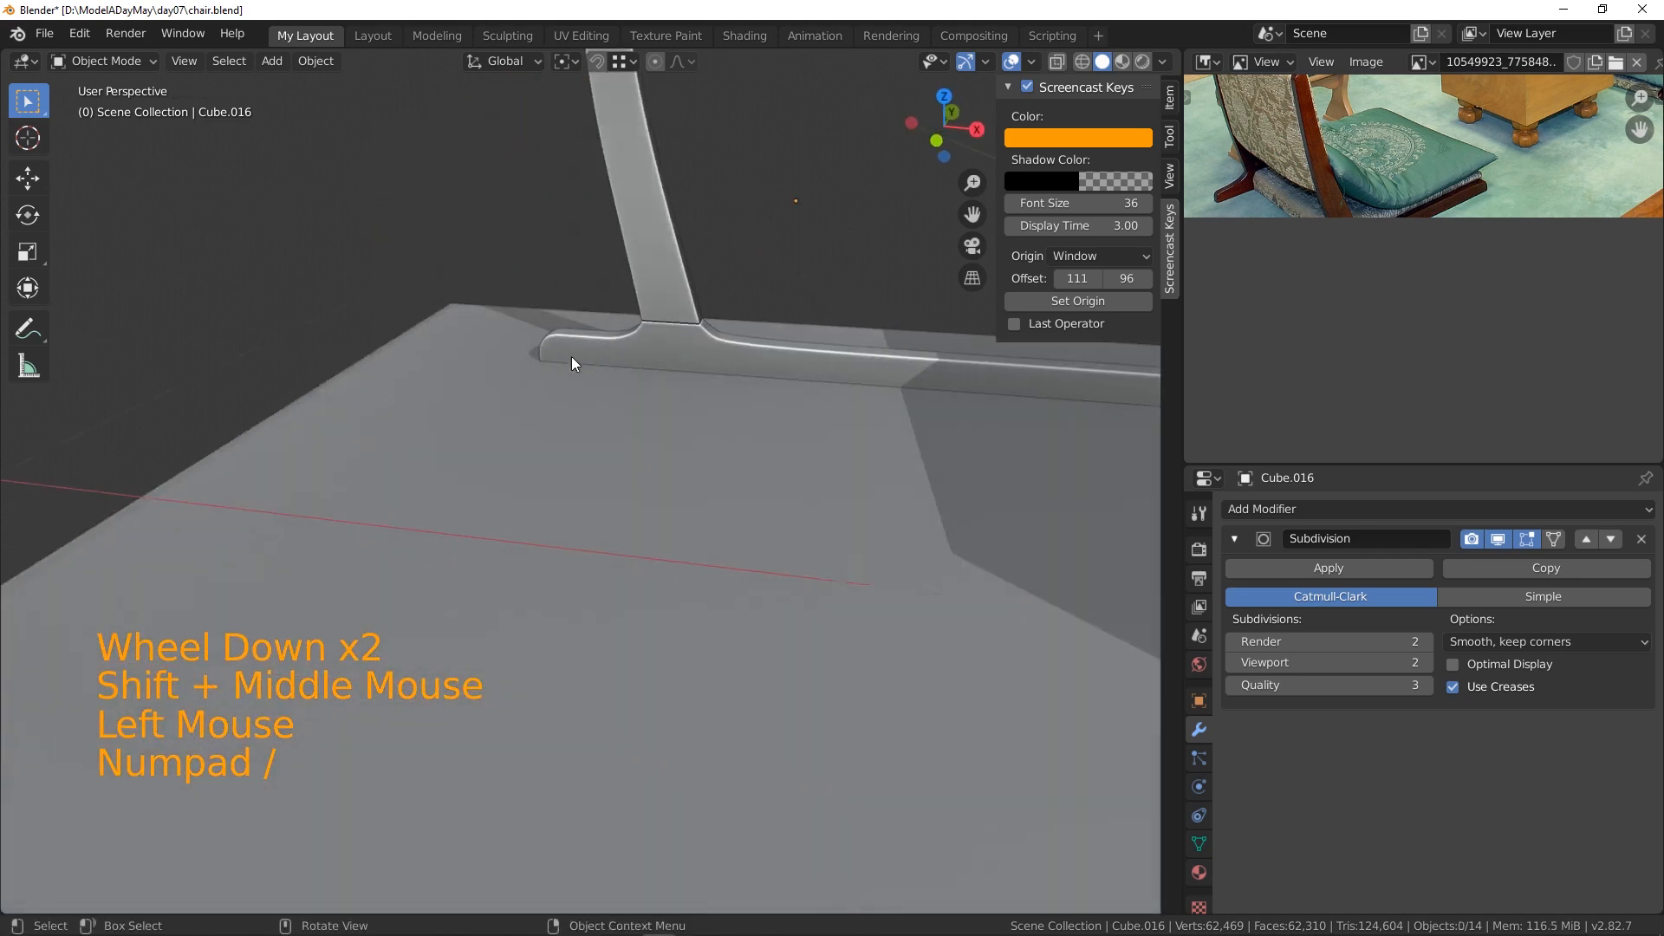
scroll(631, 379, "down", 3)
scroll(630, 378, "down", 2)
middle_click_drag(630, 379, 740, 443)
scroll(815, 409, "down", 1)
scroll(814, 409, "down", 1)
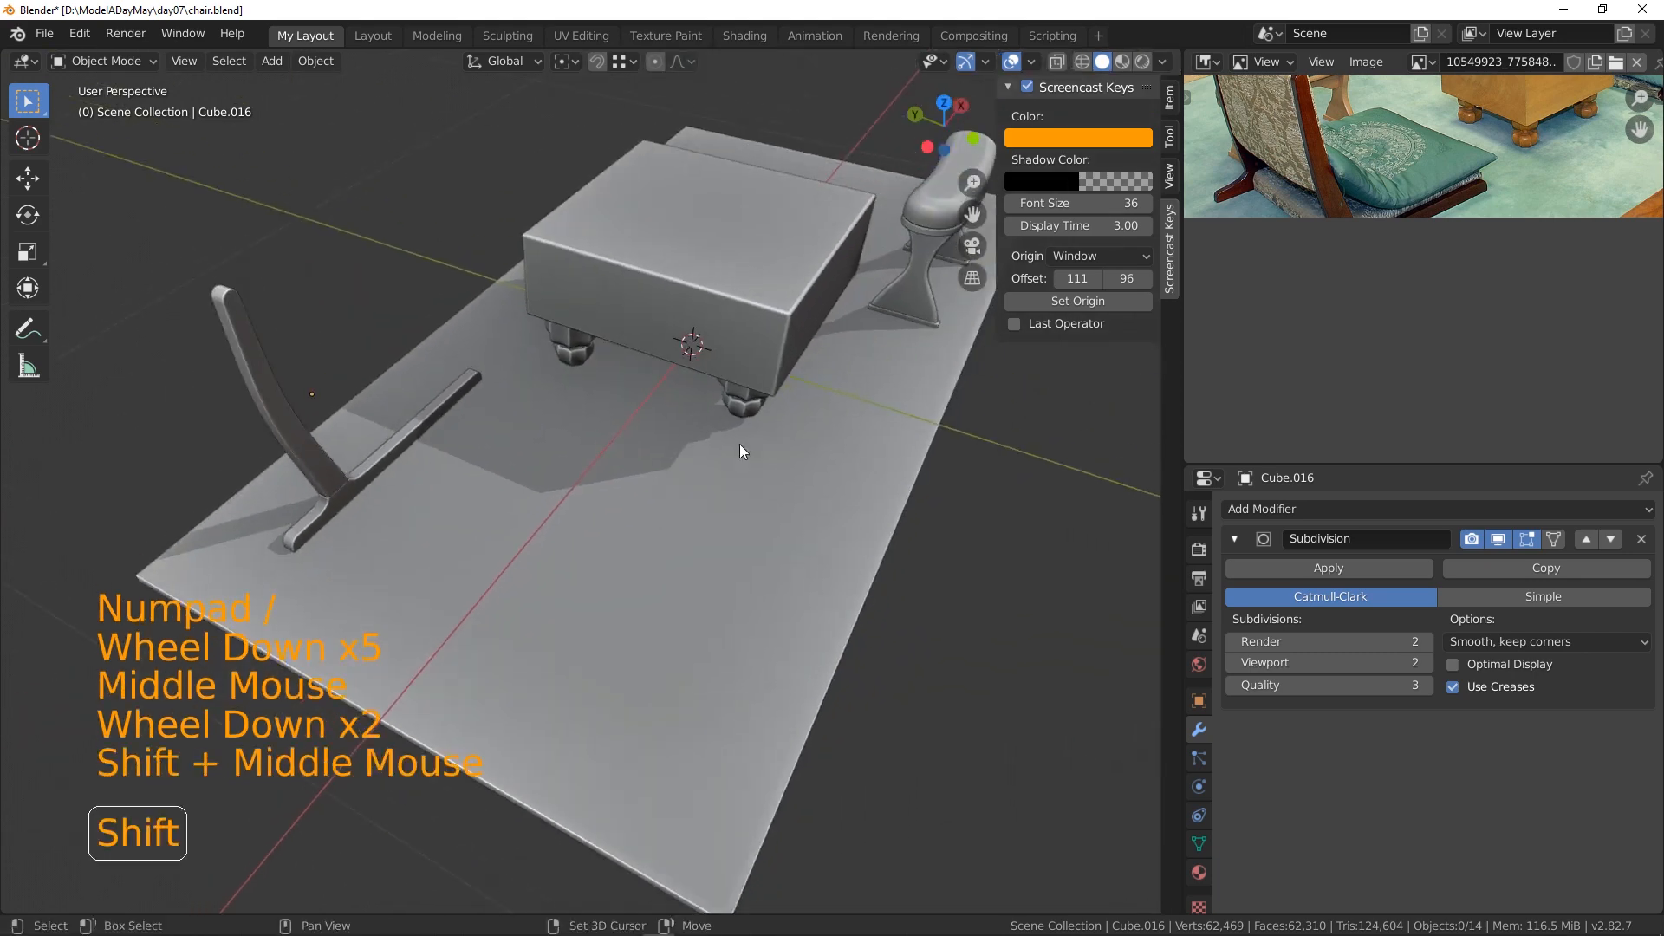
- Create a linked duplicate of the chair's side frame and move it about -0.5 m along Y to form the opposite side
left_click(387, 452)
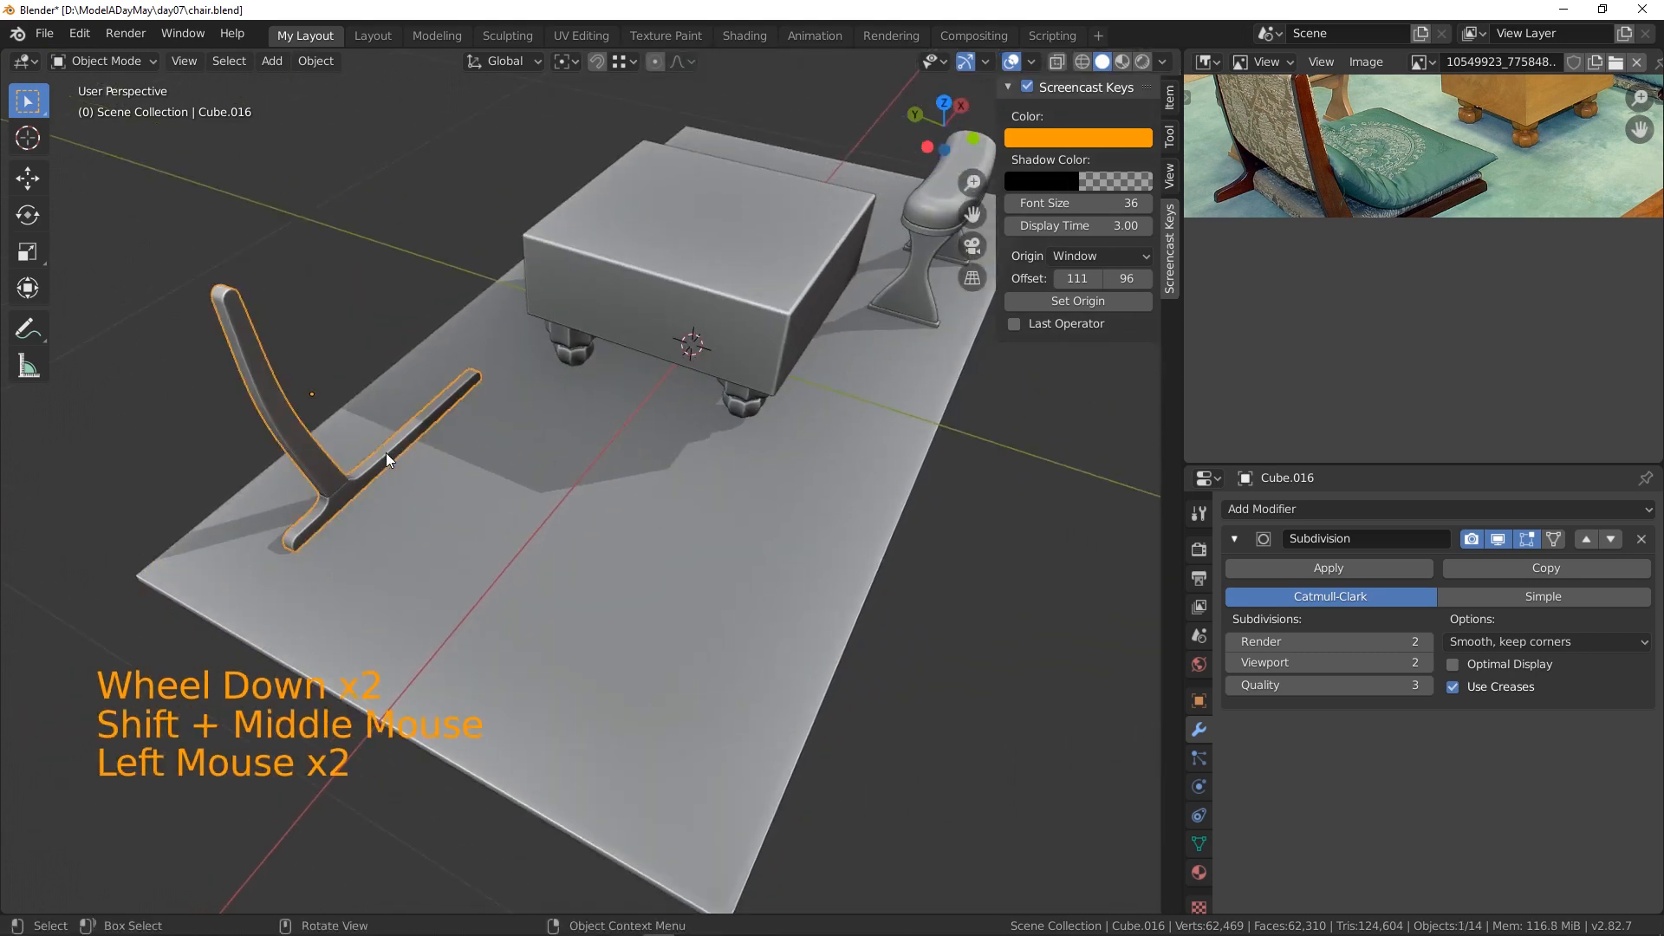
key("alt+d")
right_click(386, 452)
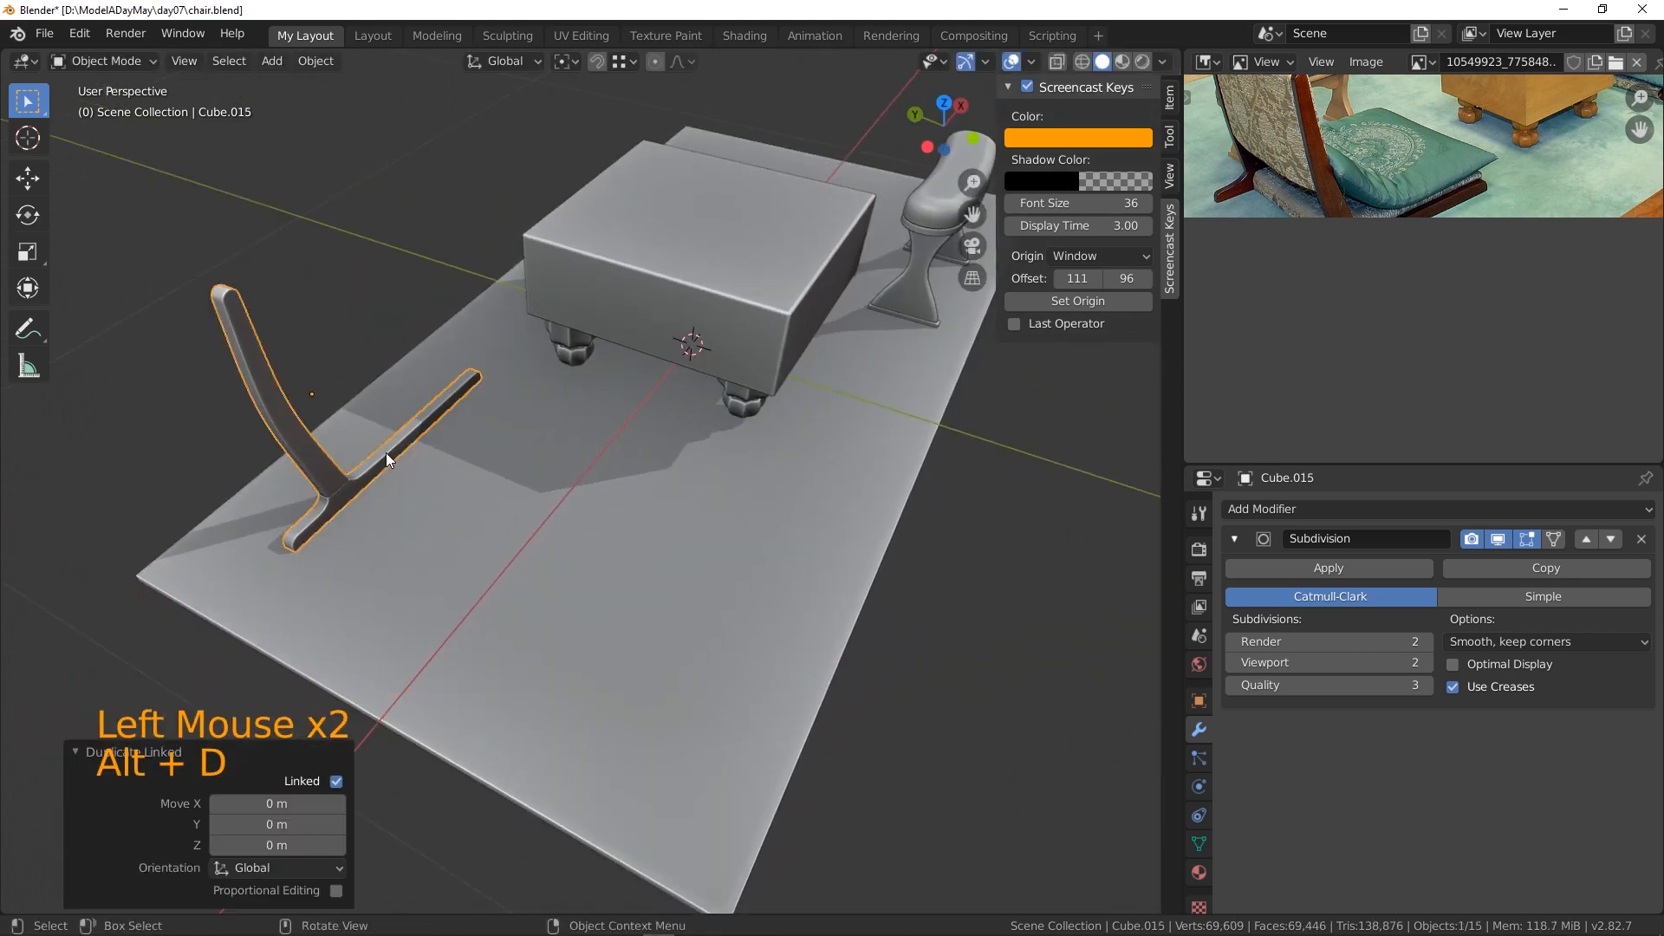
key("g")
key("y")
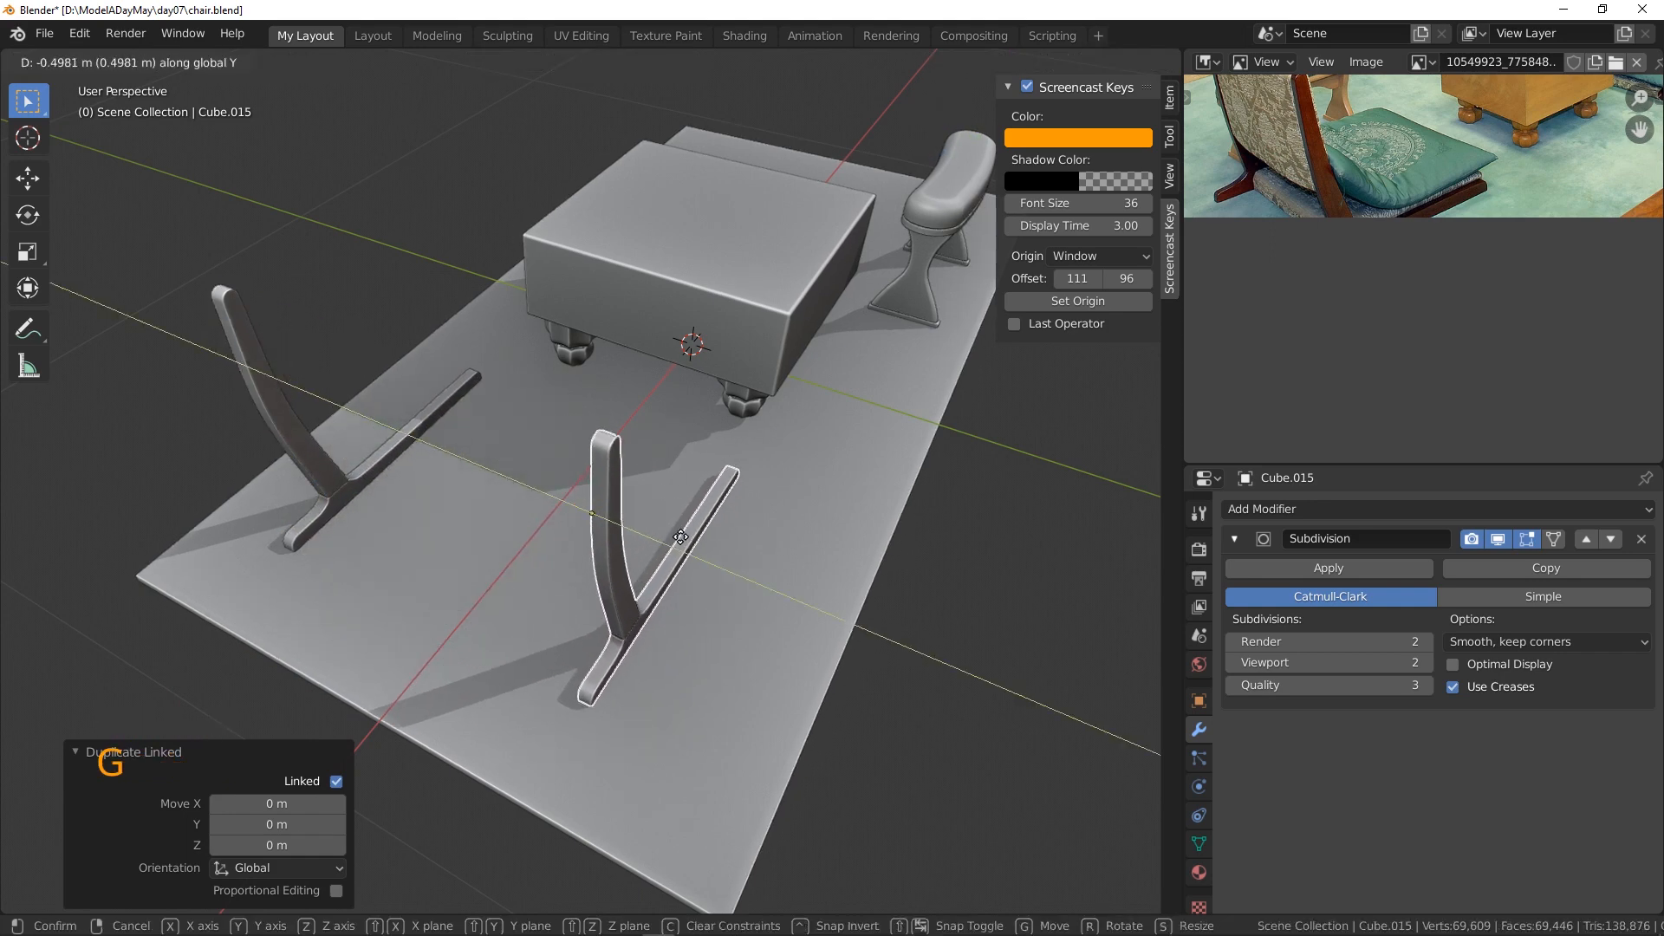
left_click(688, 554)
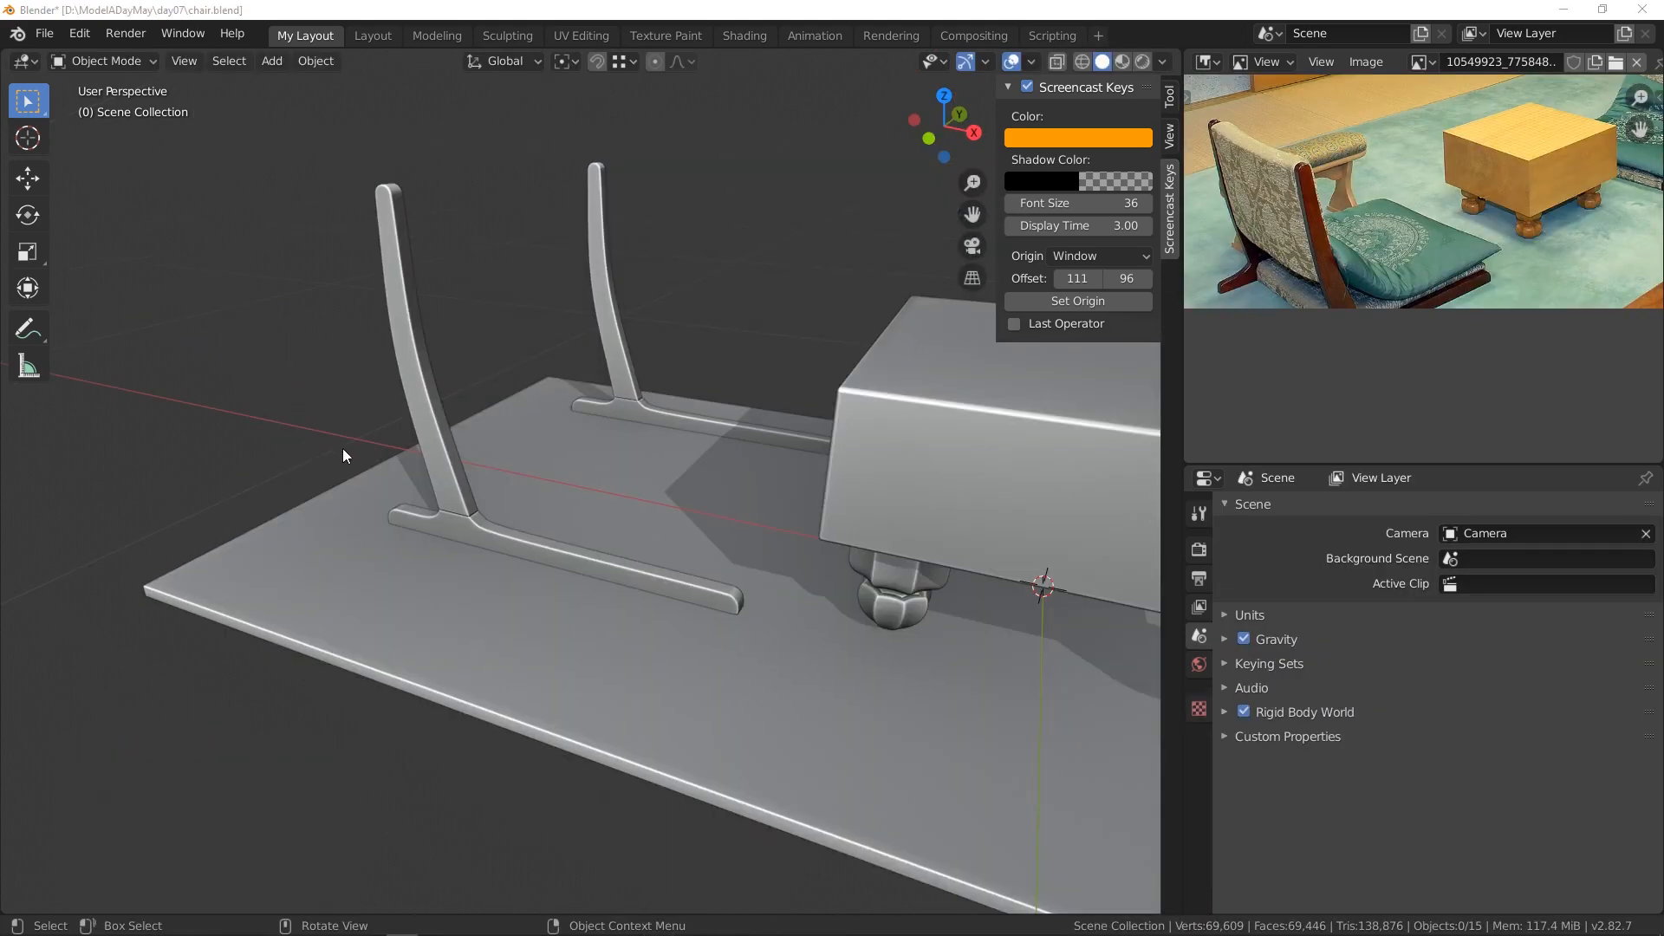
- Examine the chair backrest from both sides in the reference photo and compare it with the two side frames from several angles
middle_click_drag(342, 449, 421, 433)
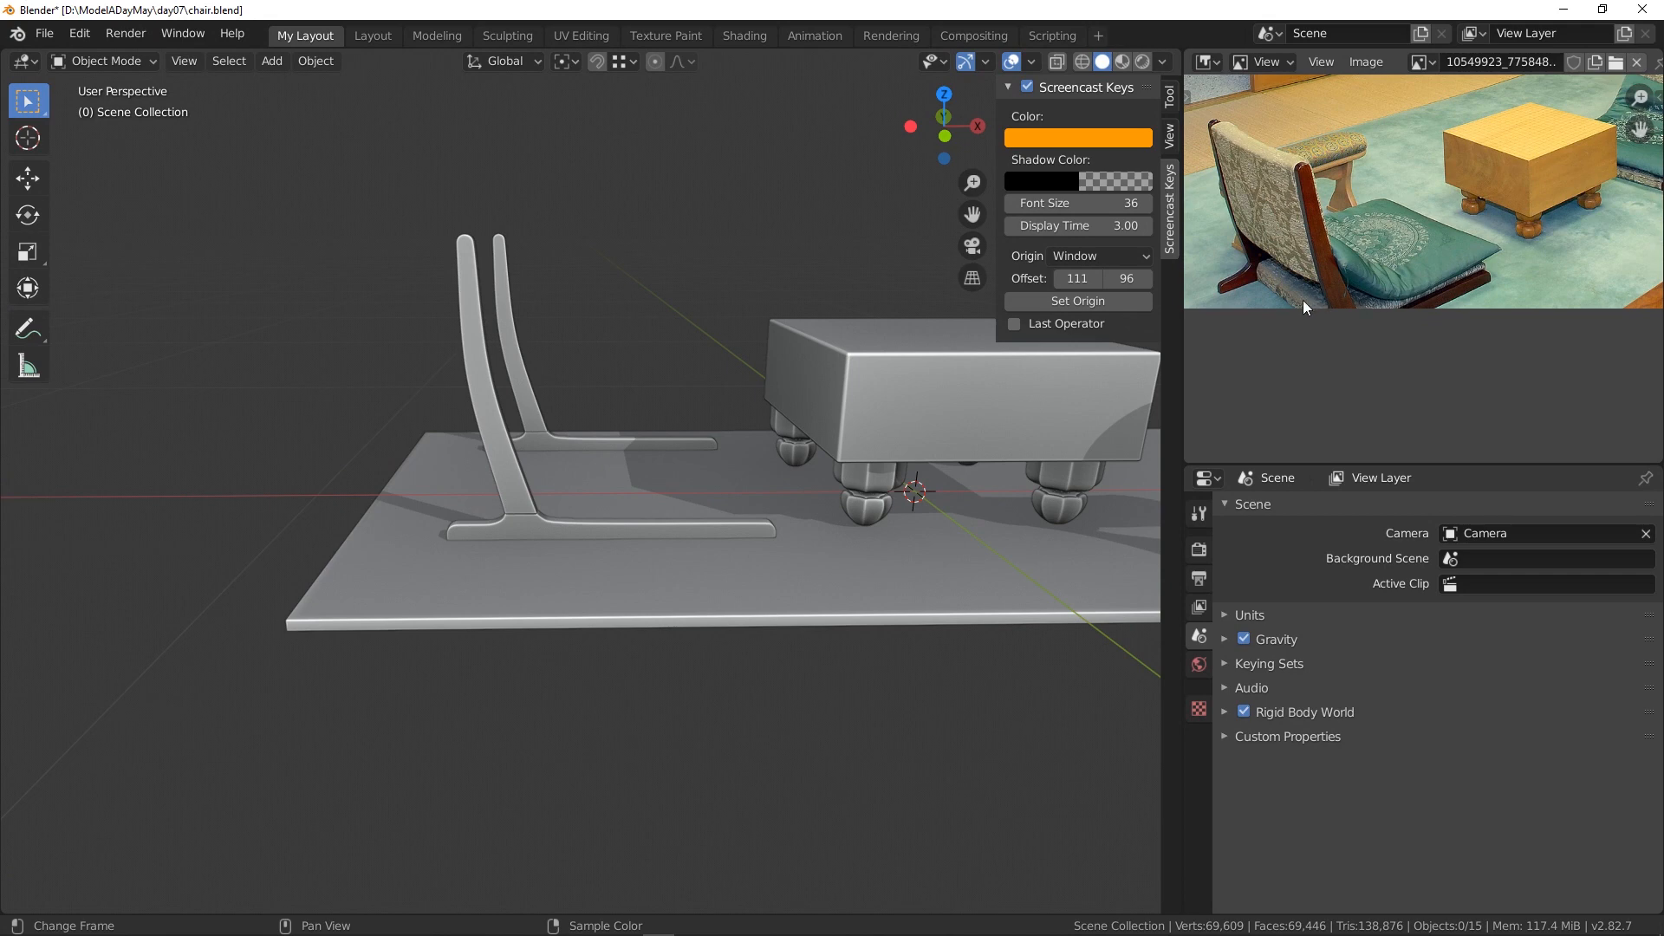
middle_click_drag(659, 408, 607, 420)
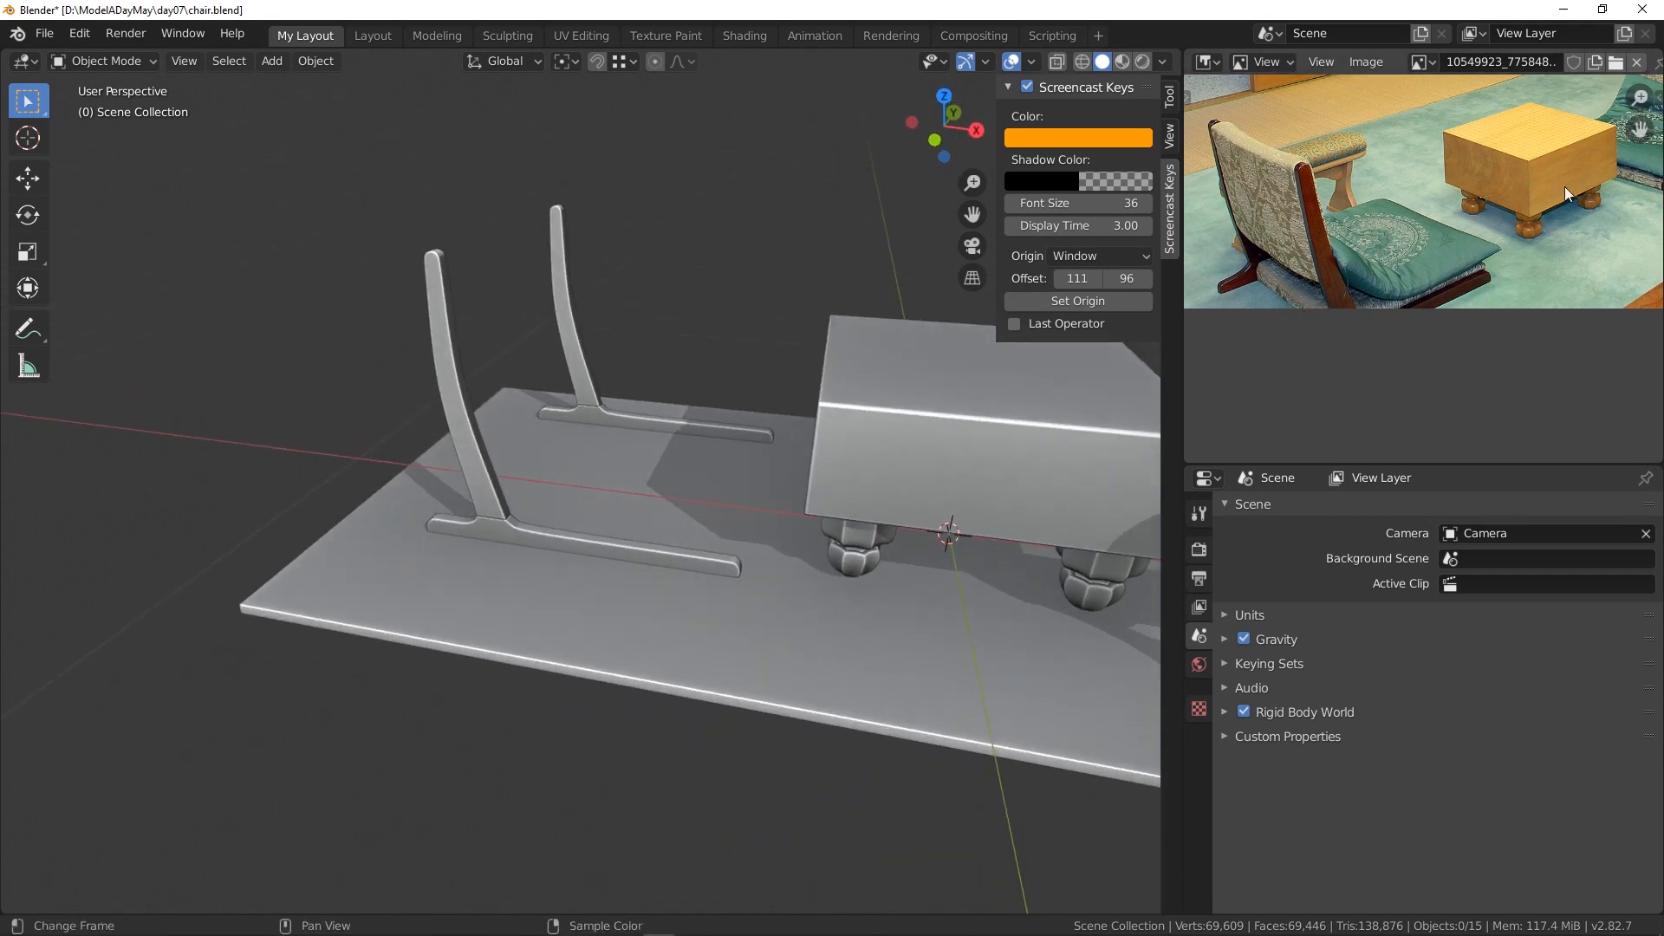
scroll(1538, 185, "down", 3)
scroll(1530, 207, "up", 4)
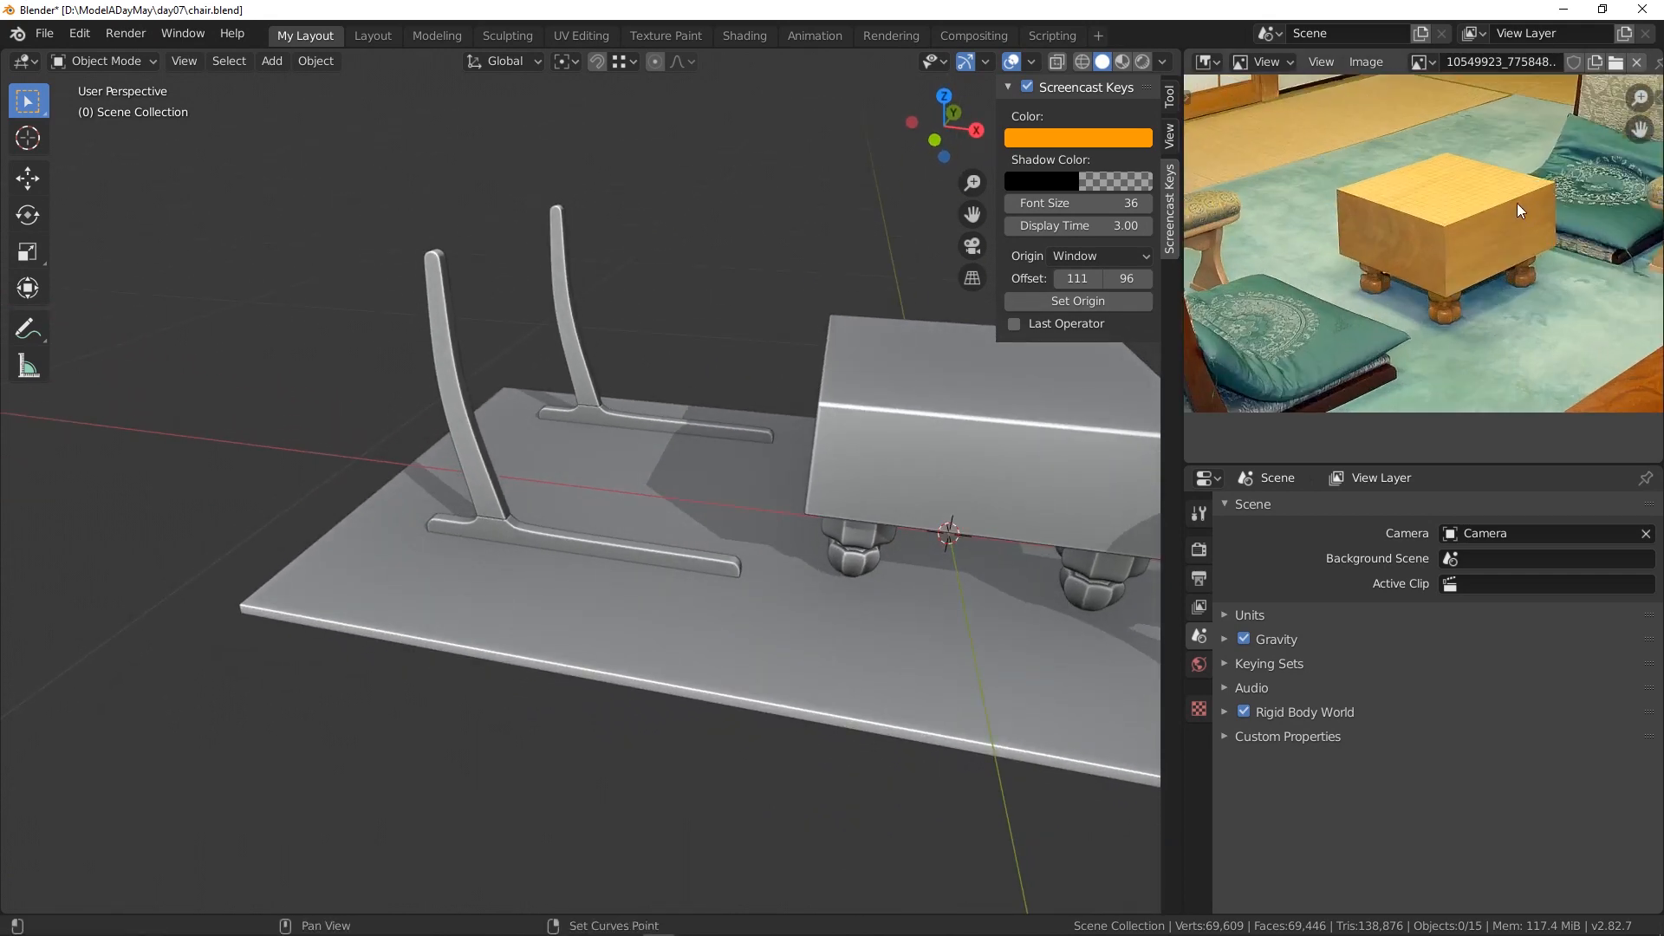
middle_click_drag(1516, 203, 1245, 315)
middle_click_drag(1033, 333, 1168, 293)
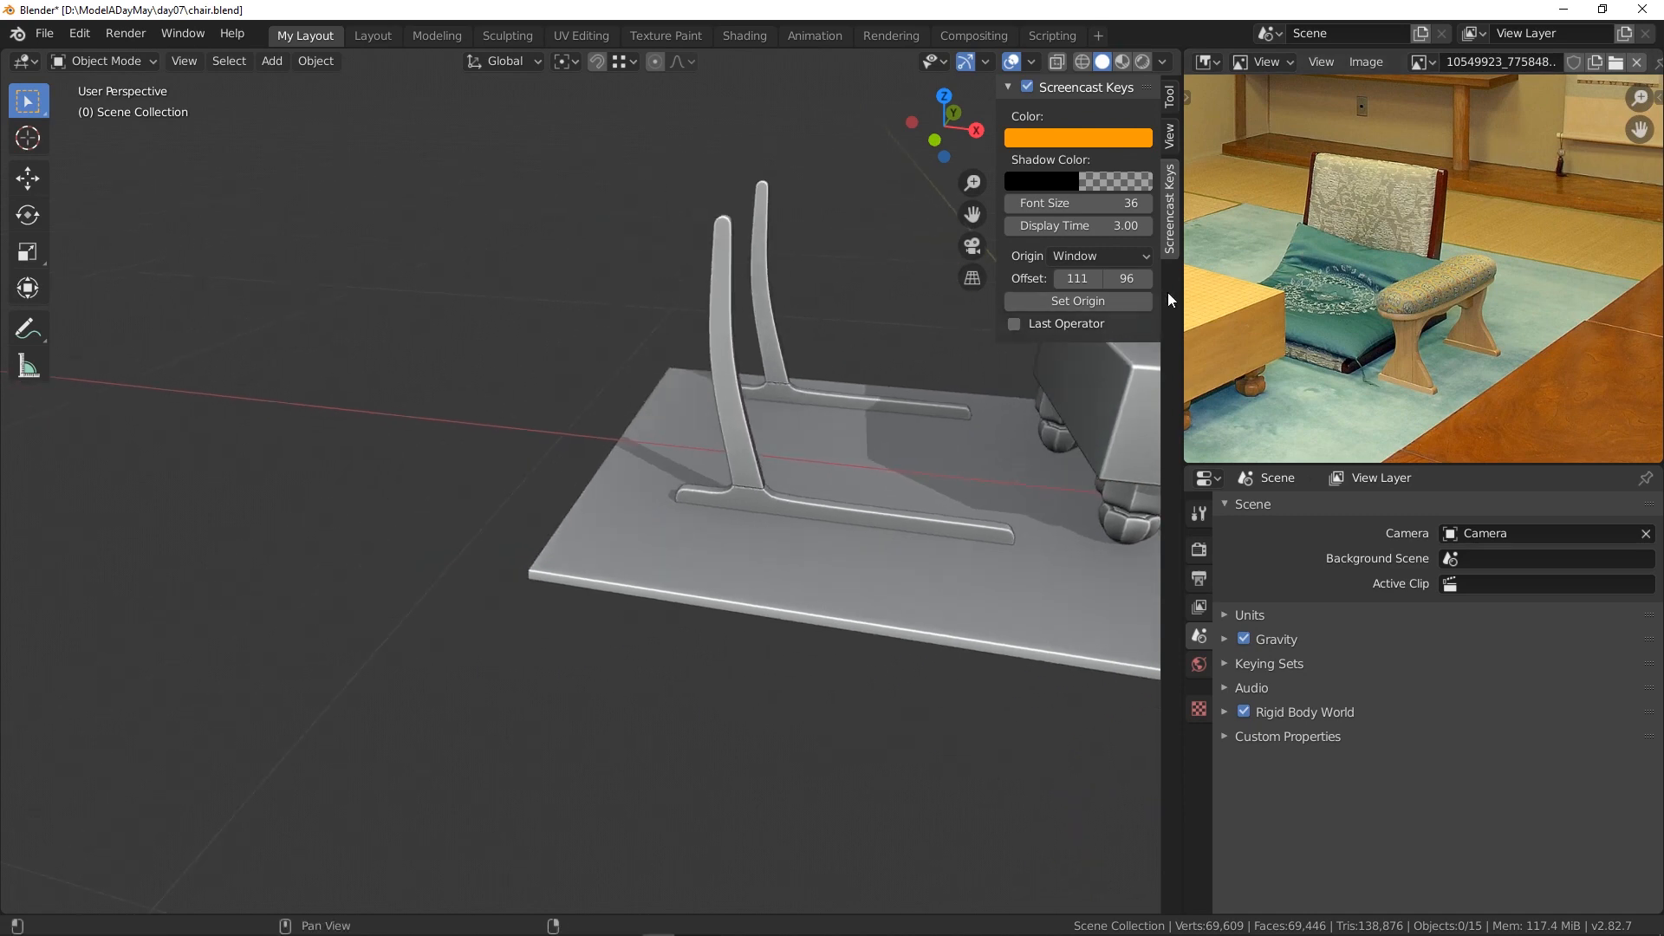
middle_click_drag(1247, 336, 1548, 278)
middle_click_drag(1309, 344, 1526, 300)
scroll(908, 430, "up", 1)
middle_click_drag(908, 430, 807, 475)
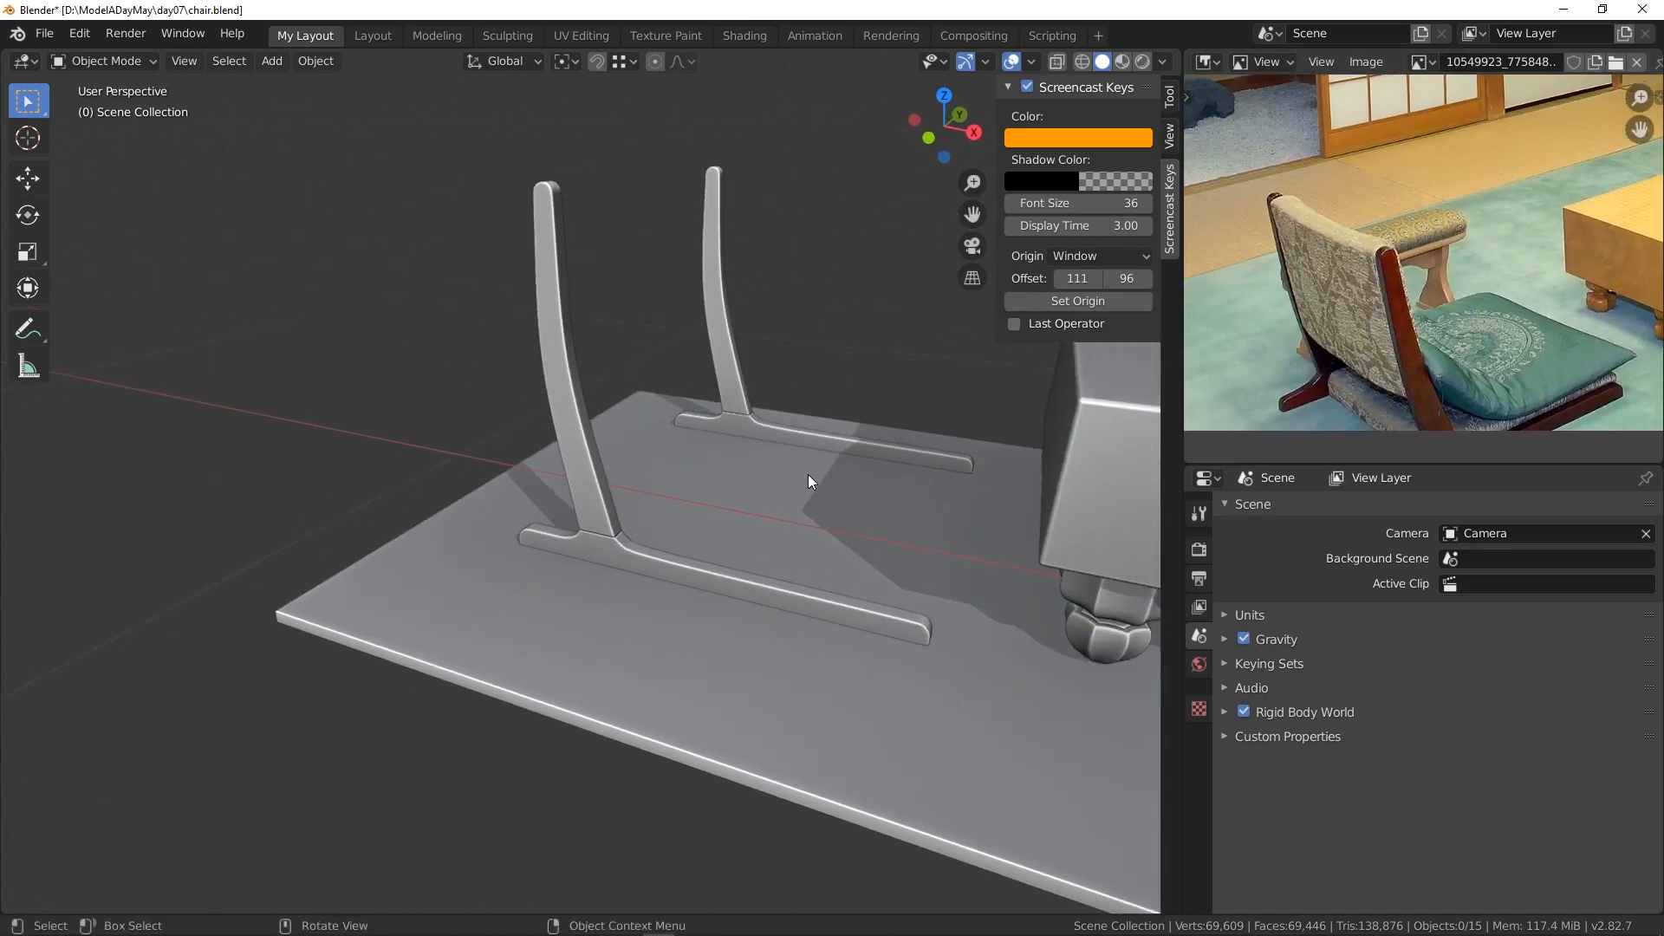
- Add a new cube mesh for the chair's backrest
left_click(808, 475)
key("shift+a")
mouse_move(808, 475)
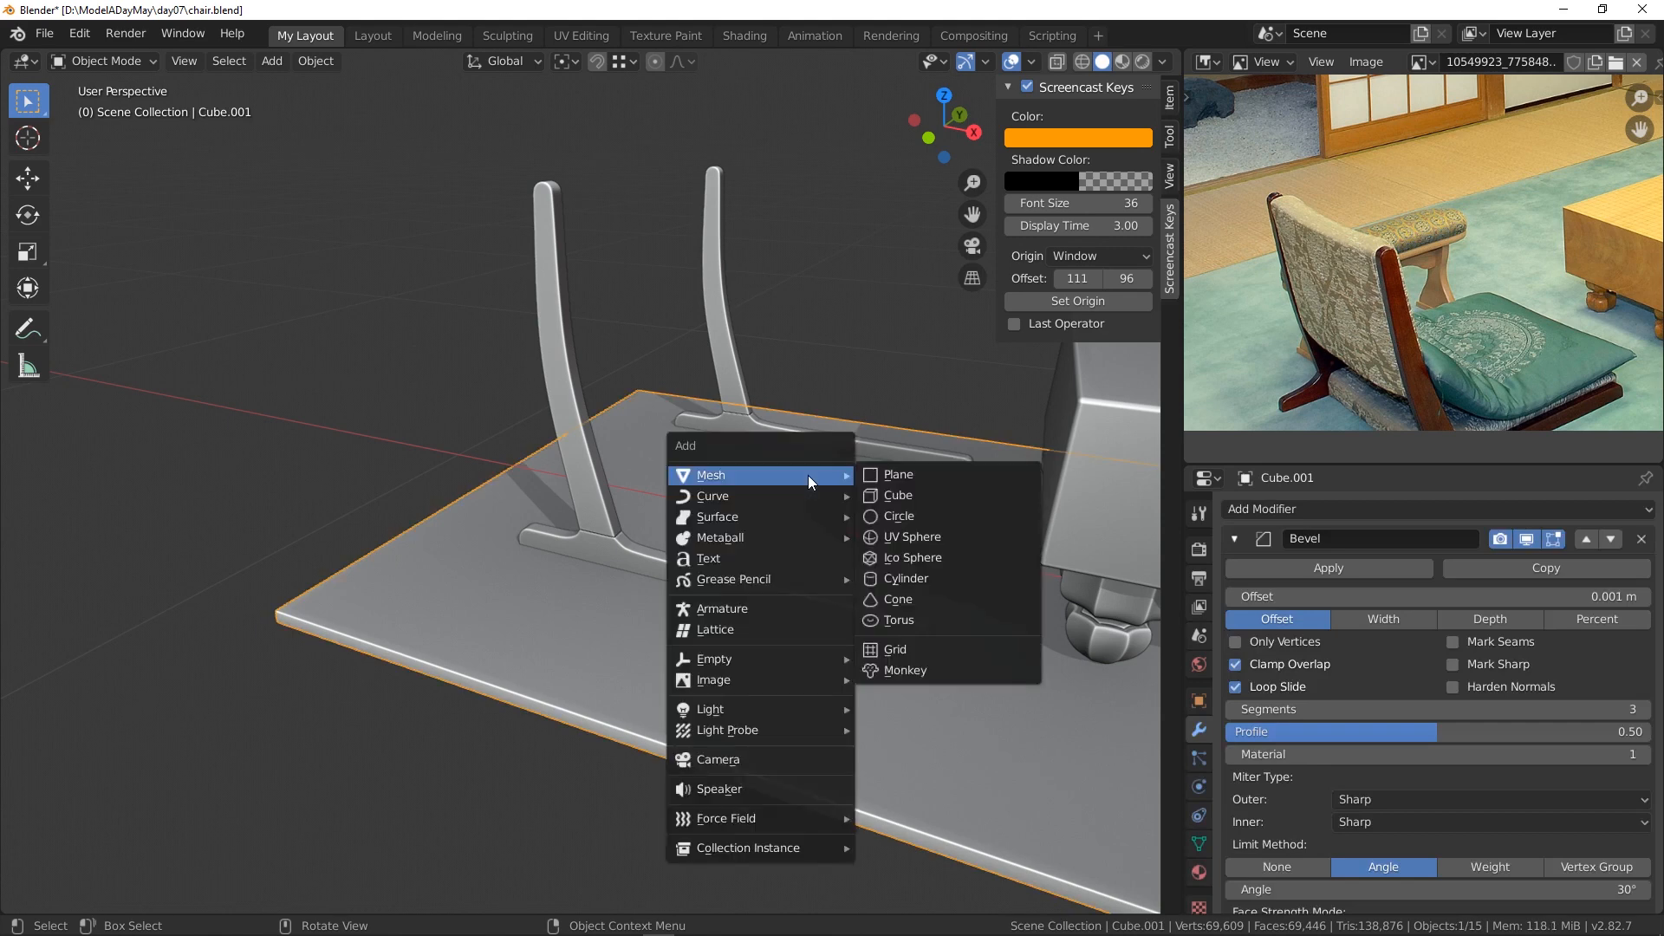
left_click(910, 494)
key("KP_Divide")
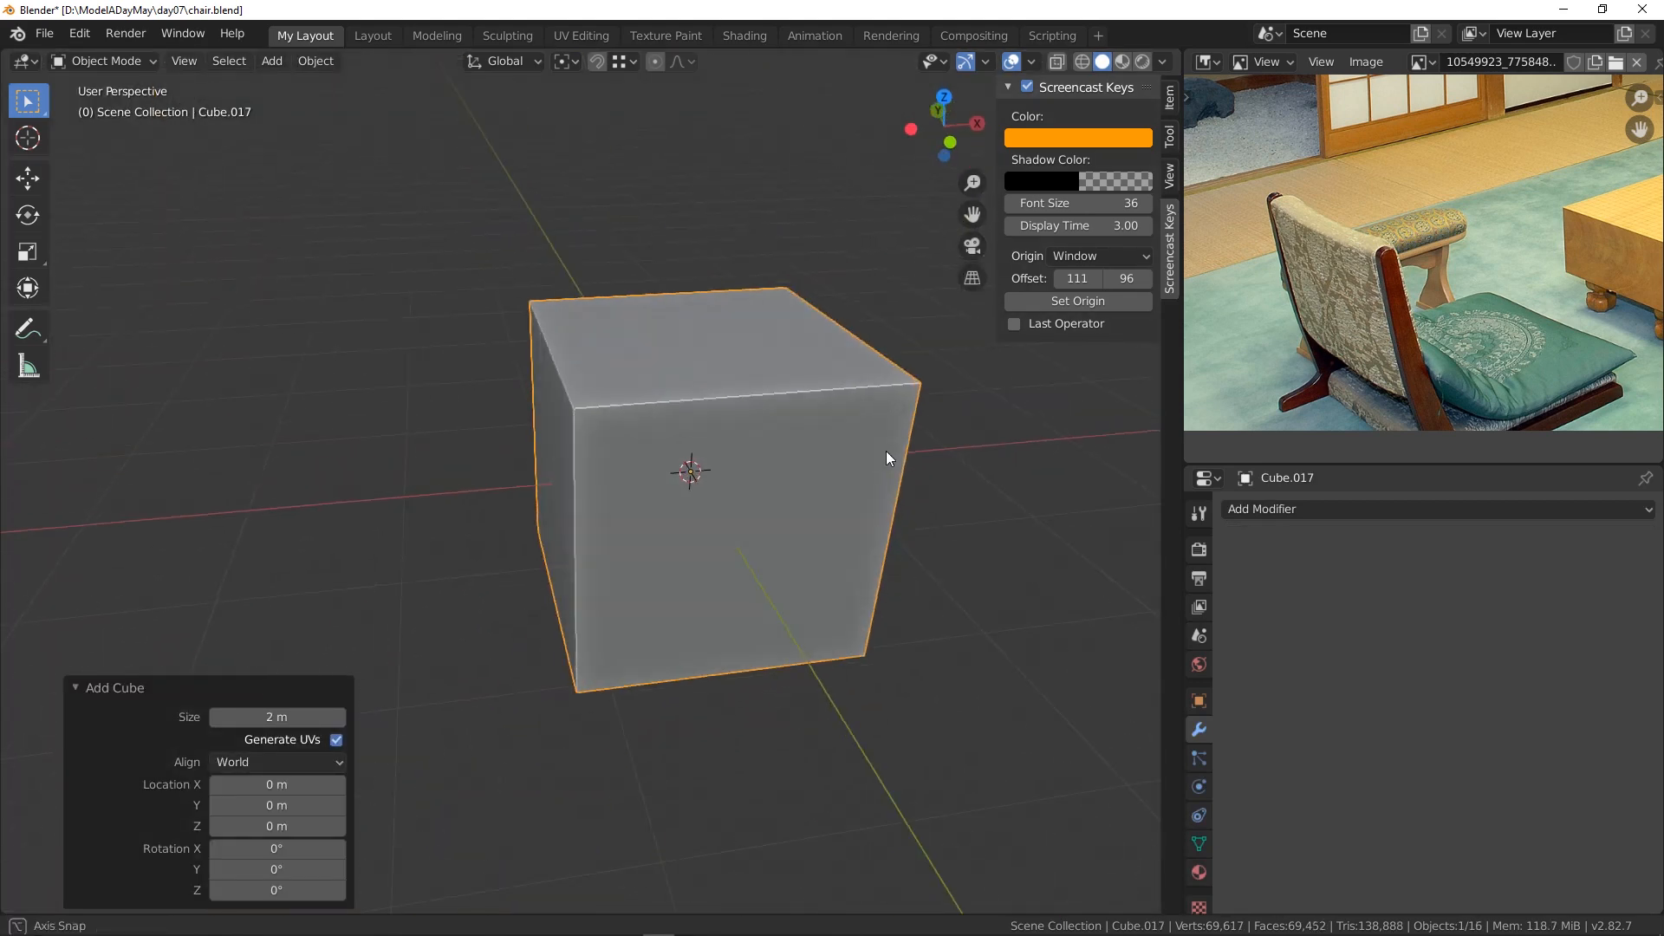
- Scale the cube's mesh to about 0.2 in Edit Mode and move it -0.681 m in X and 0.245 m in Z over the upright
left_click(104, 60)
left_click(112, 77)
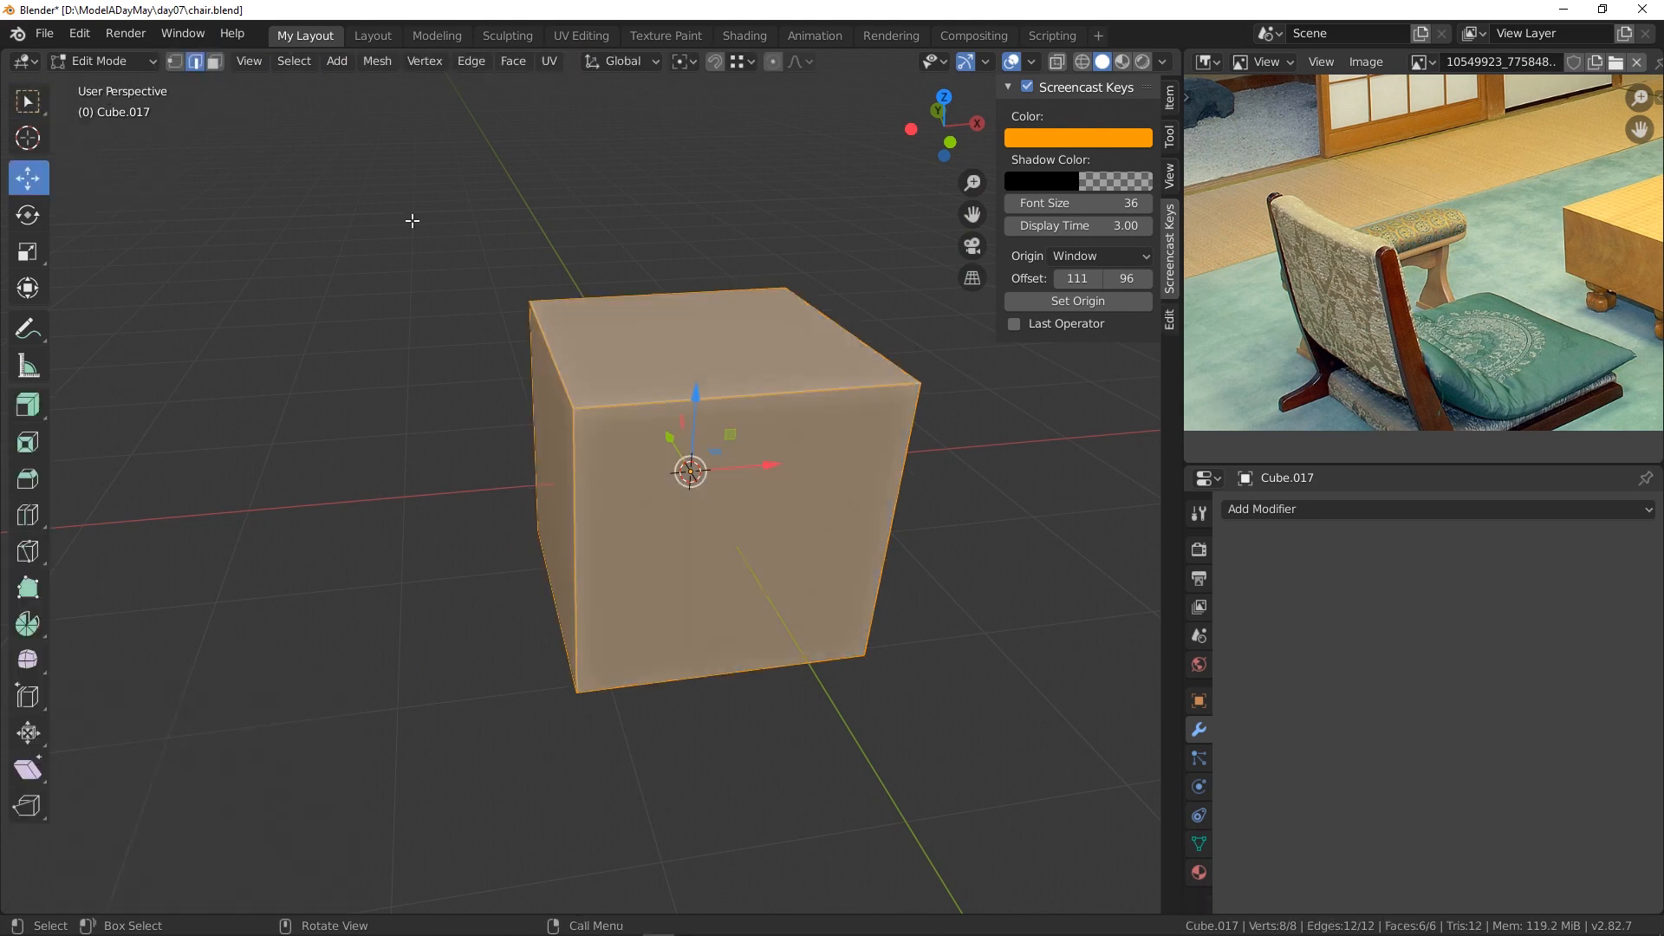
key("s")
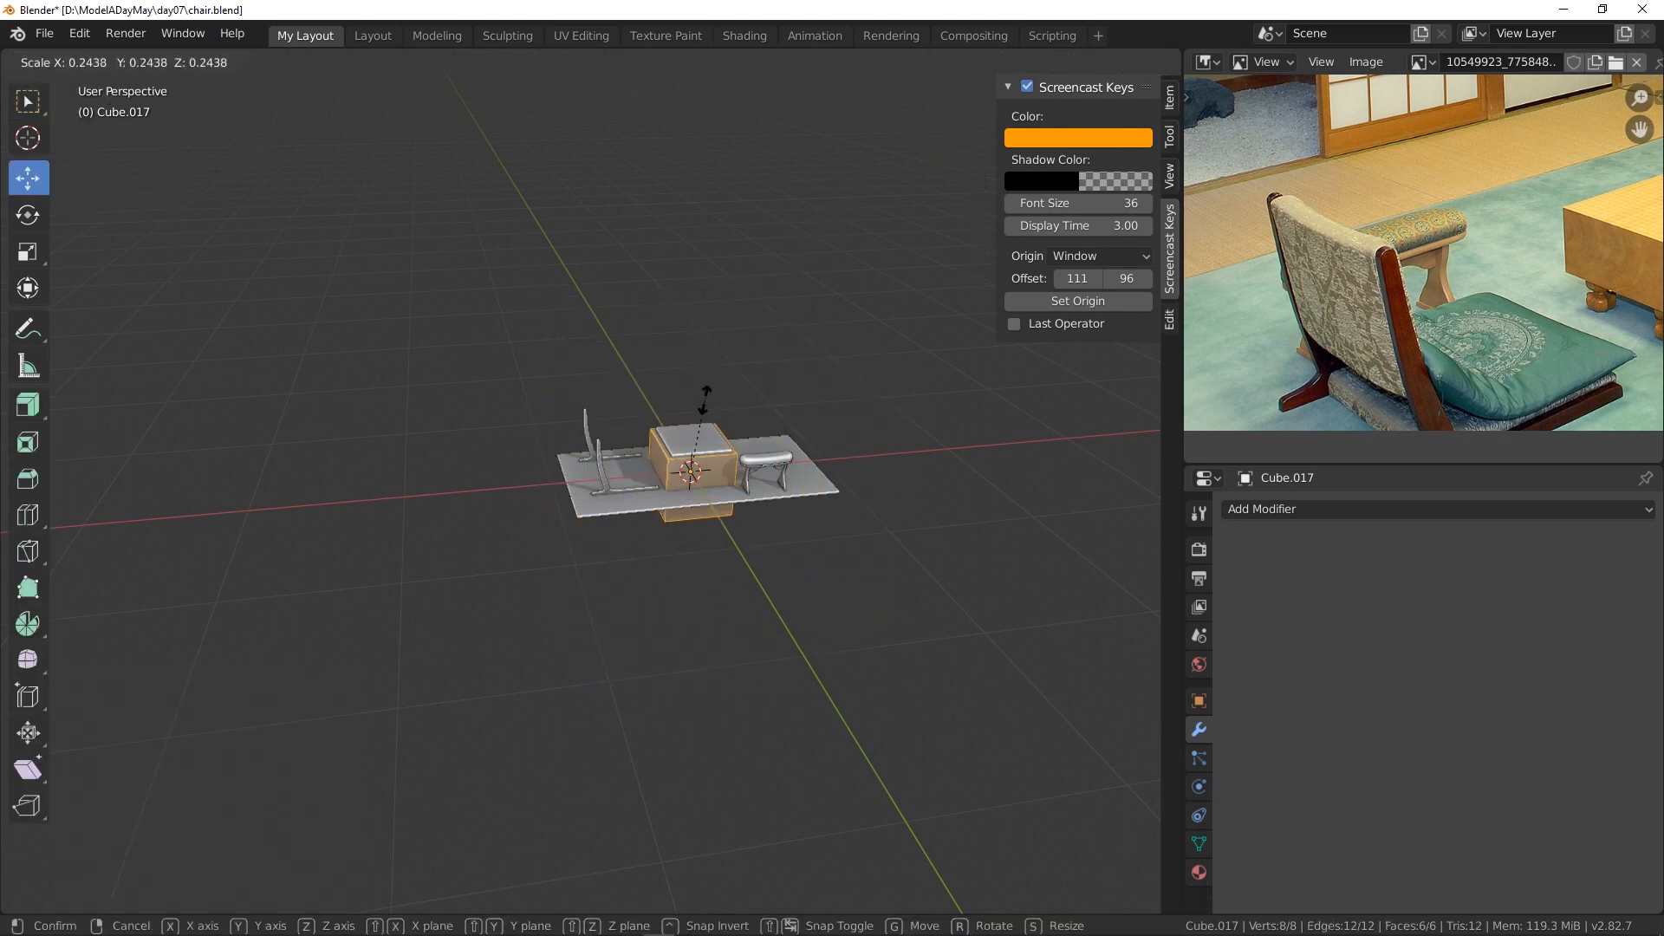
left_click(706, 411)
key("KP_1")
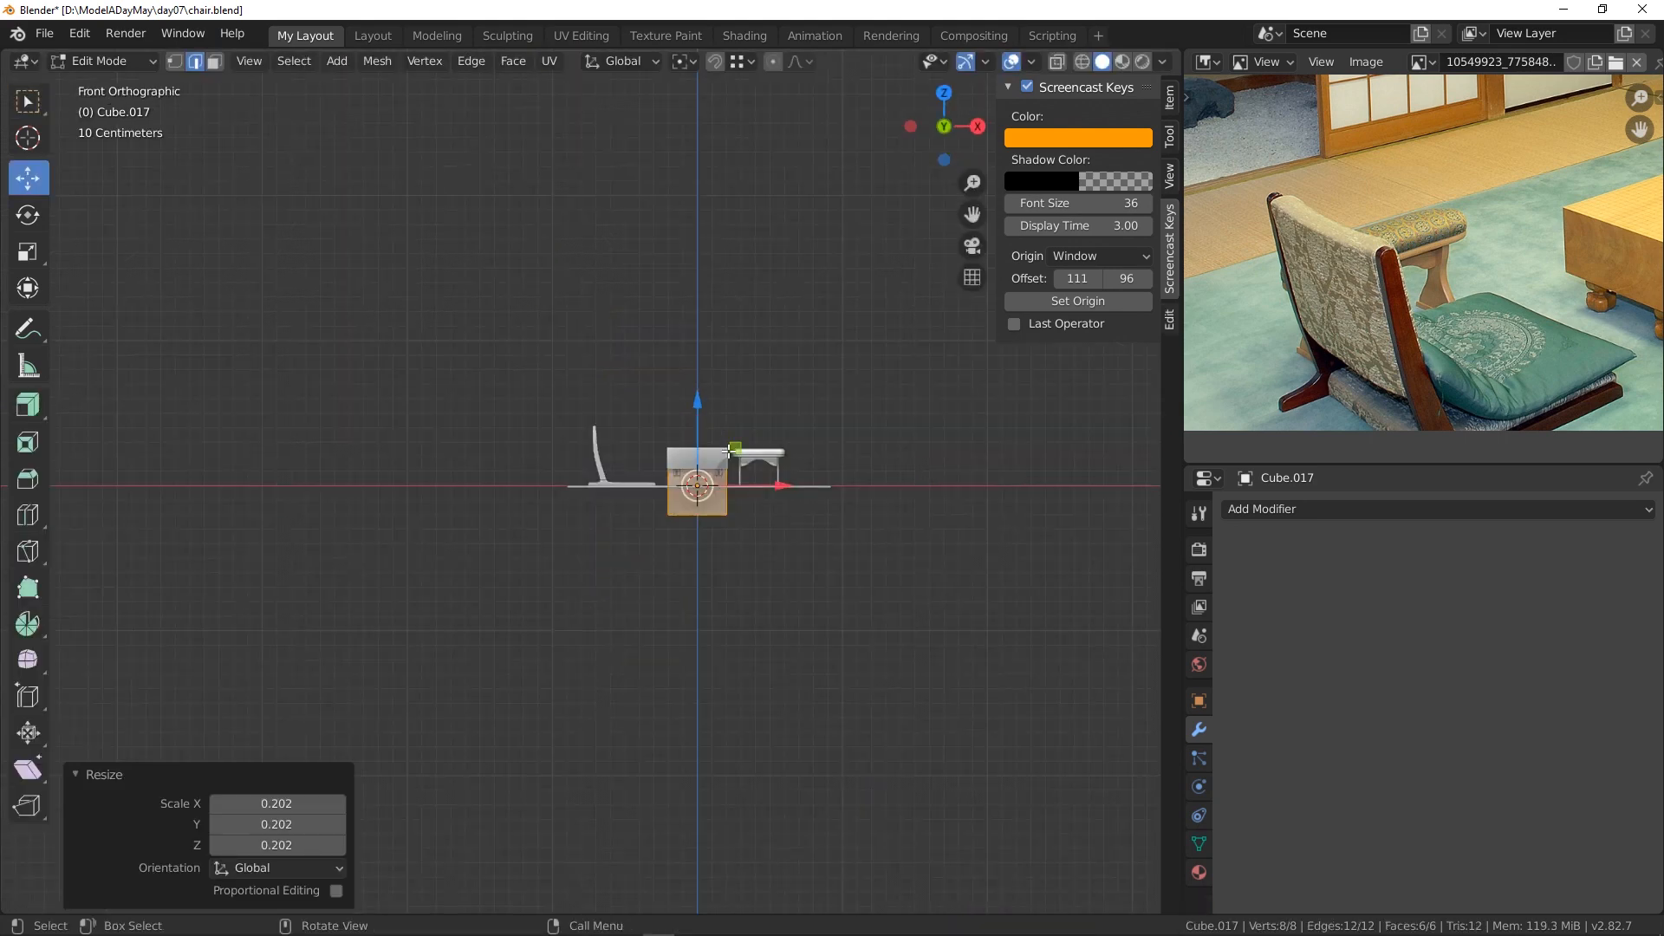
left_click_drag(728, 451, 627, 416)
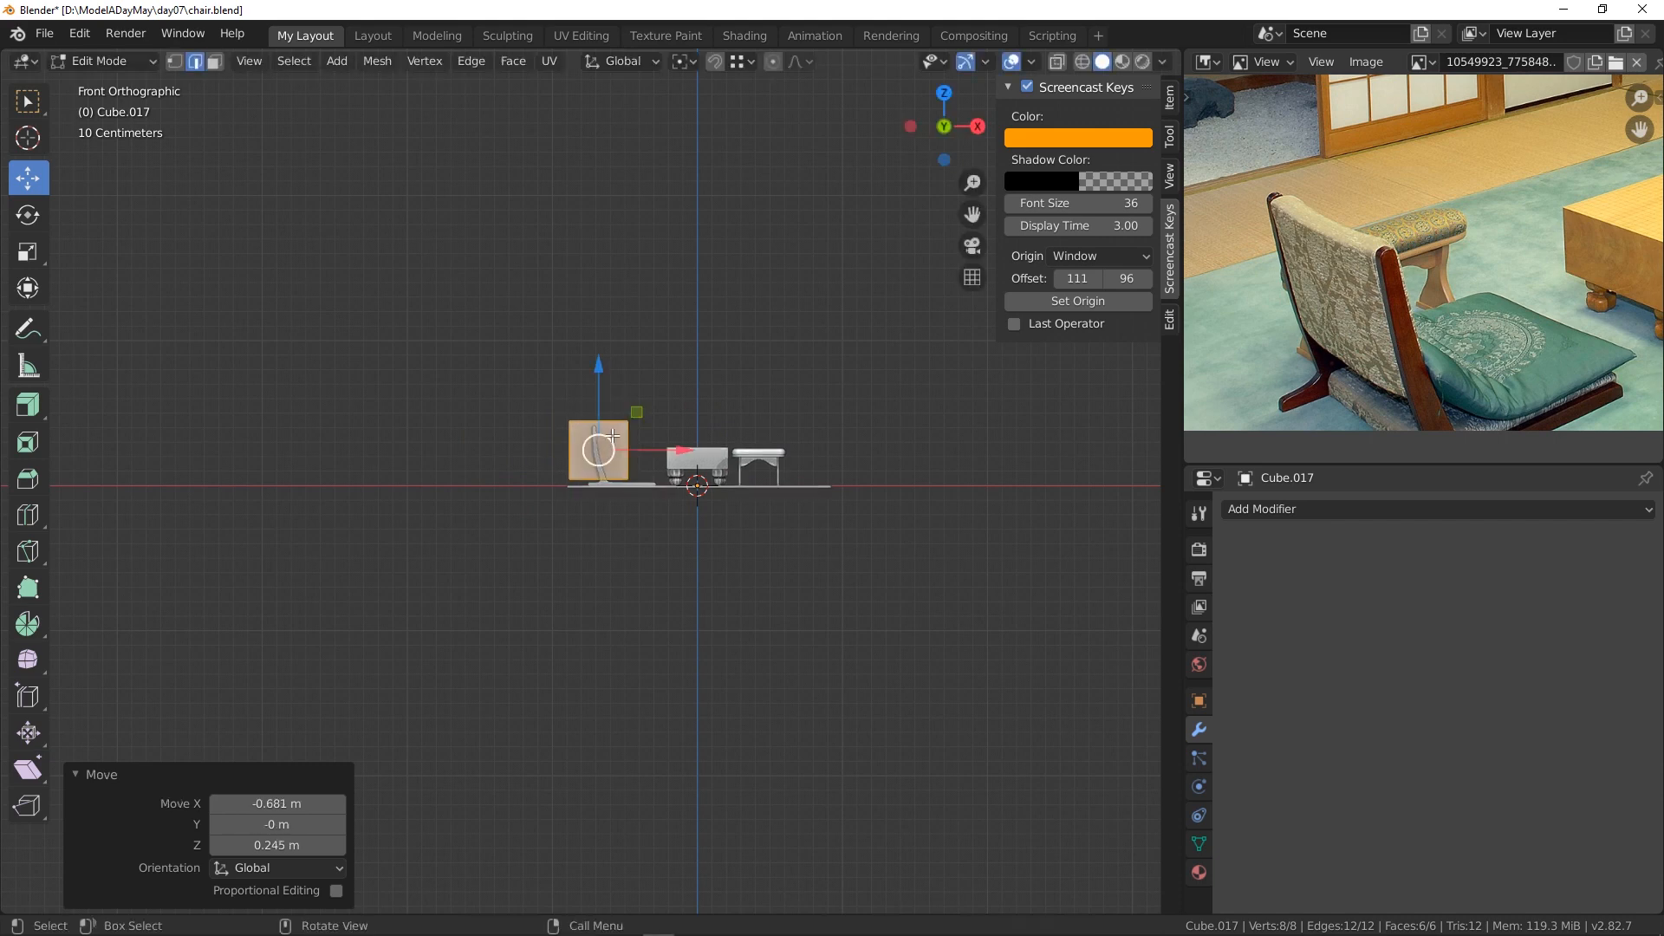
scroll(612, 436, "up", 10)
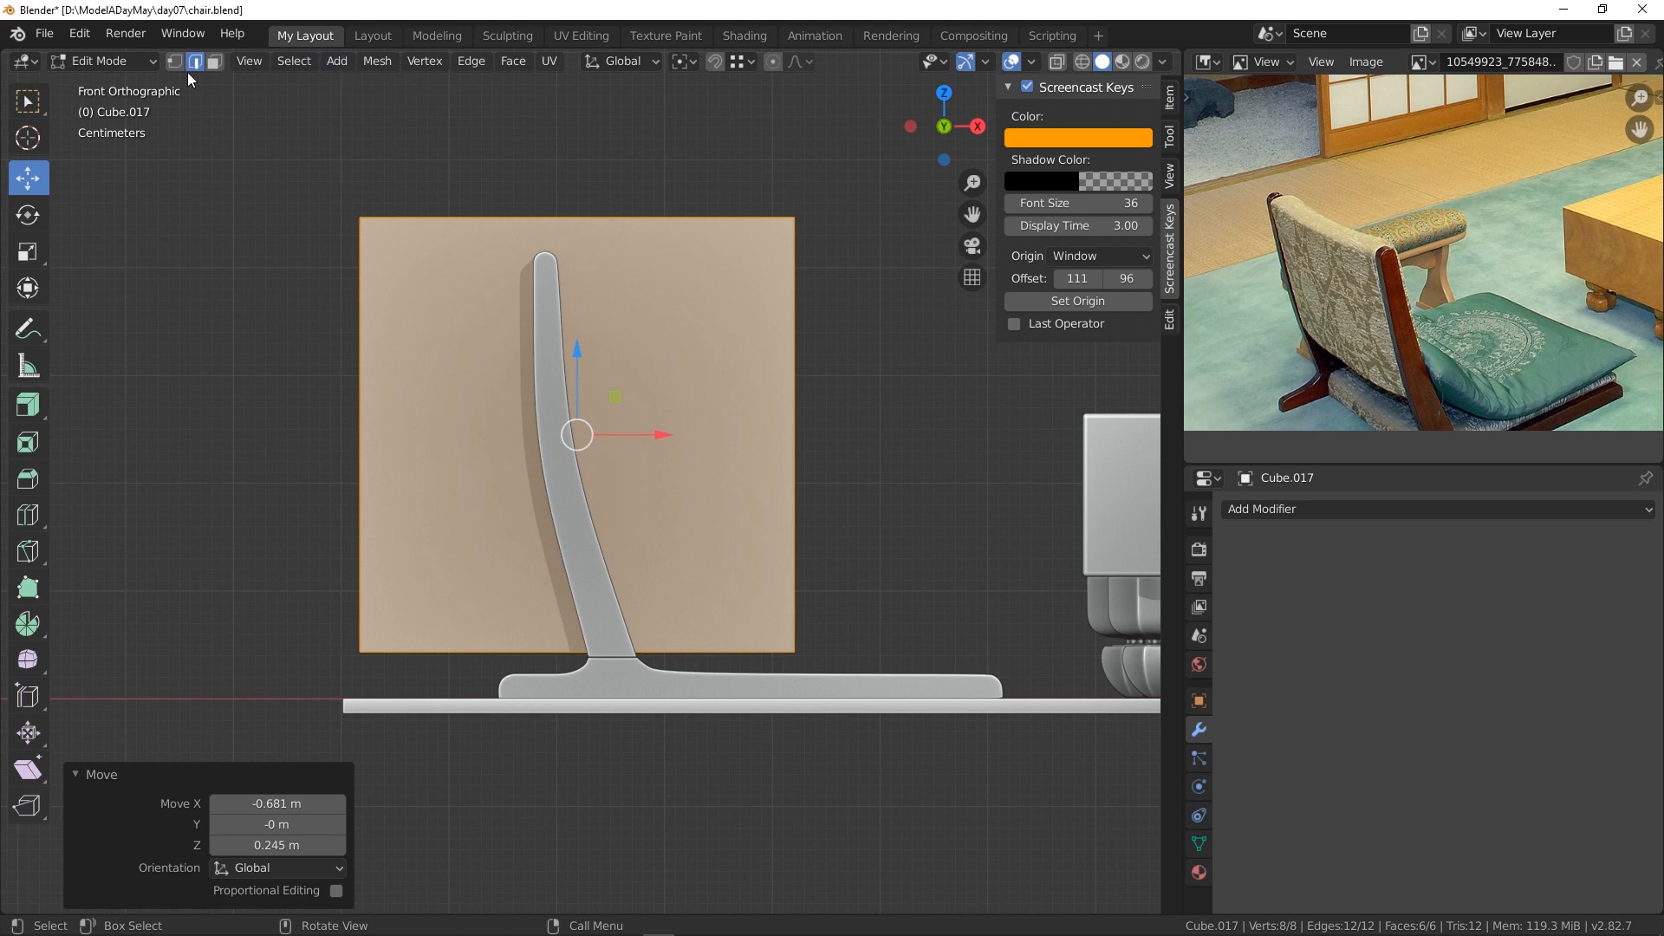
- With X-ray on, narrow the block to the upright's lower width by moving its side faces -0.151 m and 0.213 m along X
left_click(214, 60)
left_click(1057, 61)
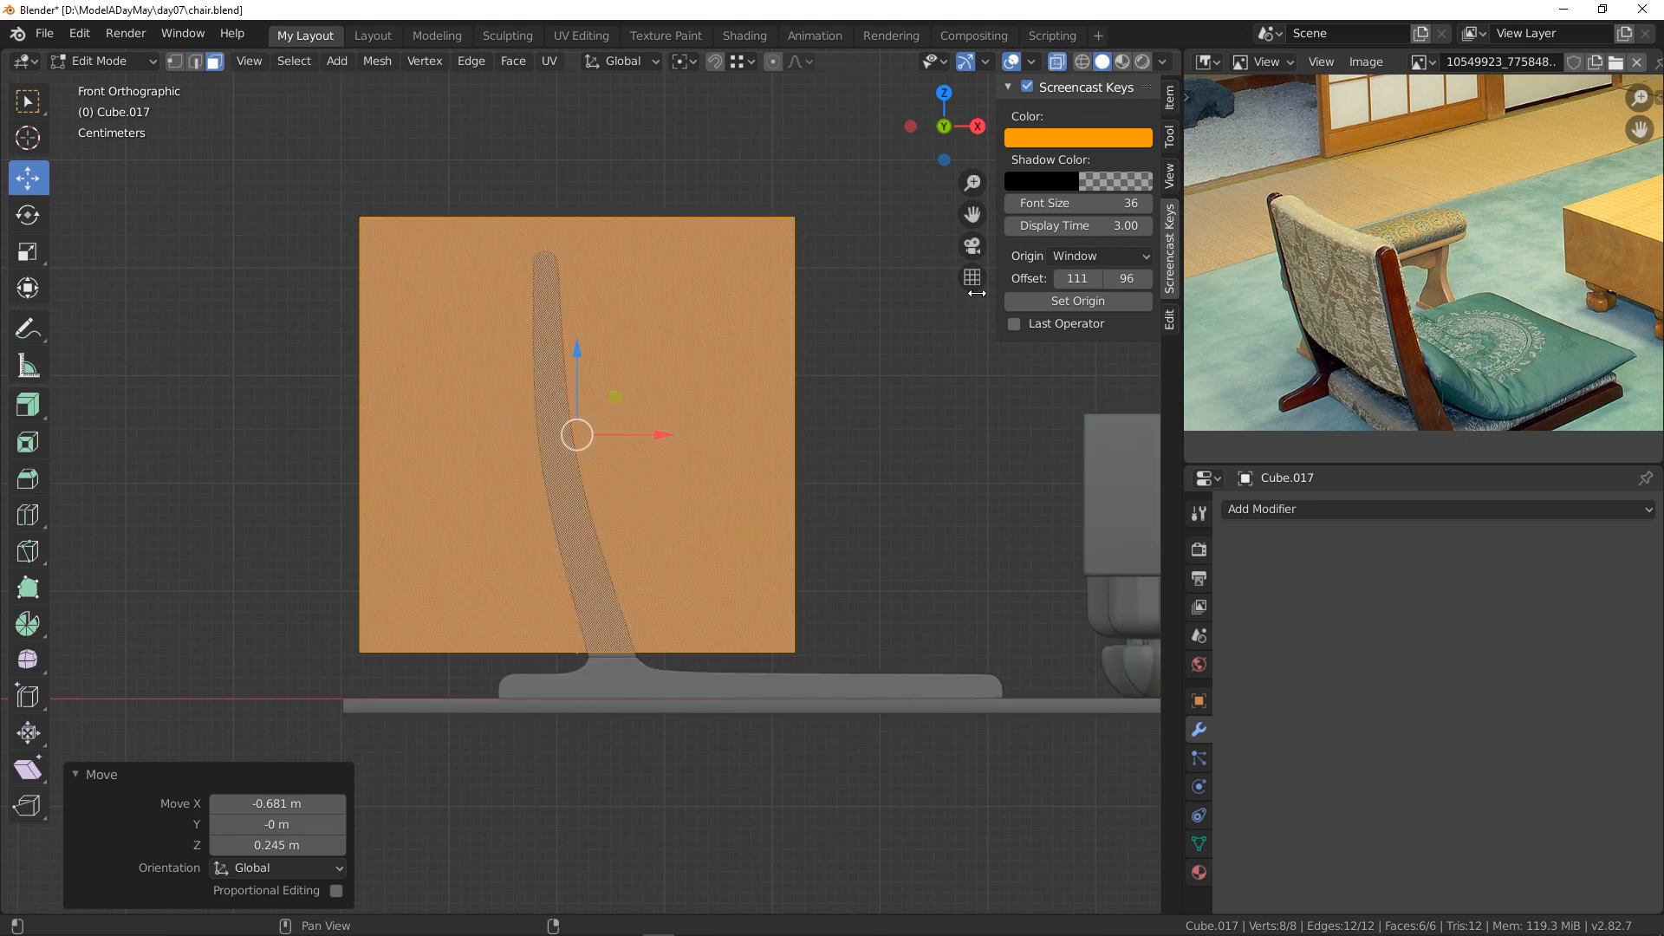
left_click(849, 422)
left_click(801, 435)
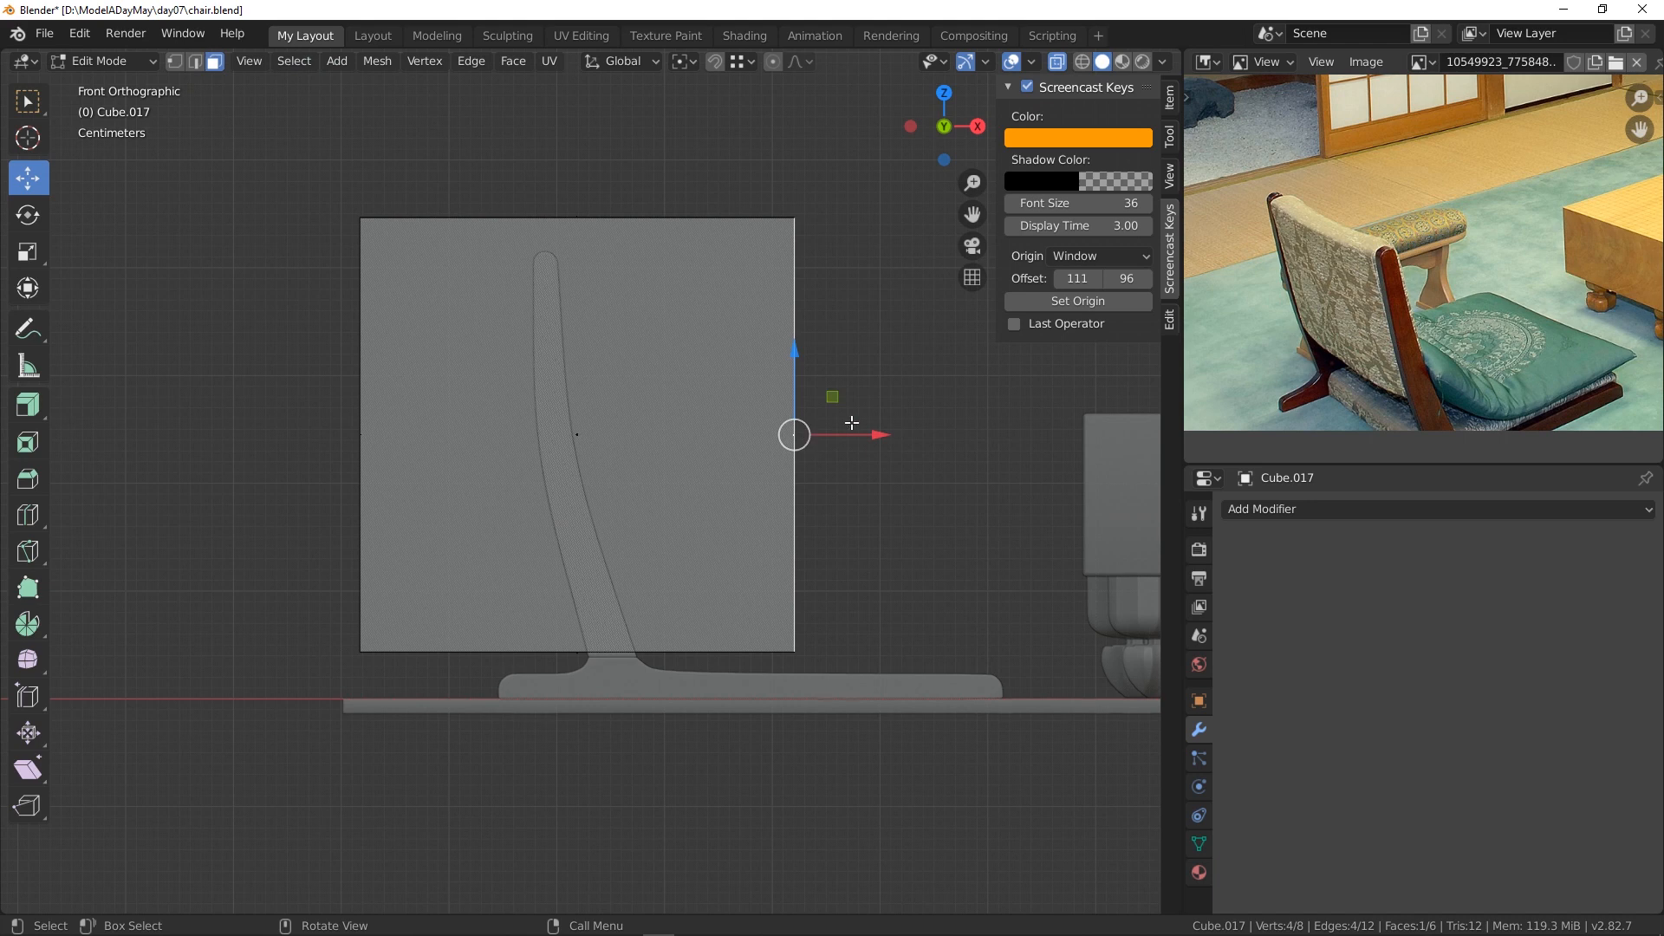
left_click_drag(856, 434, 689, 442)
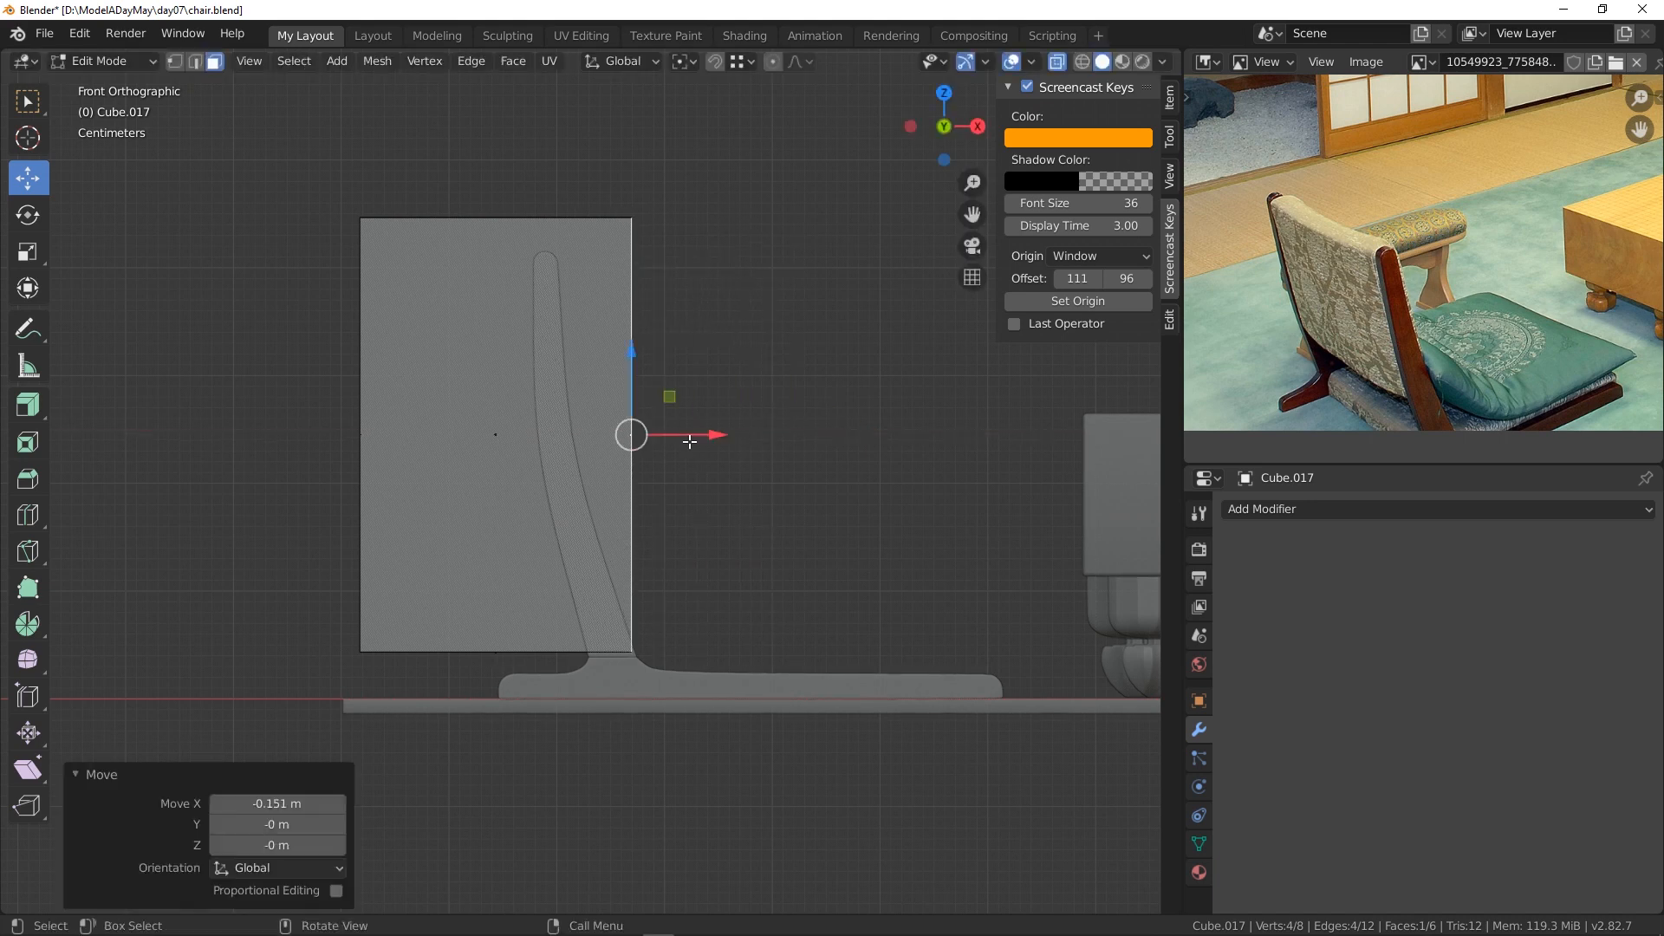
left_click(336, 427)
key("g")
key("x")
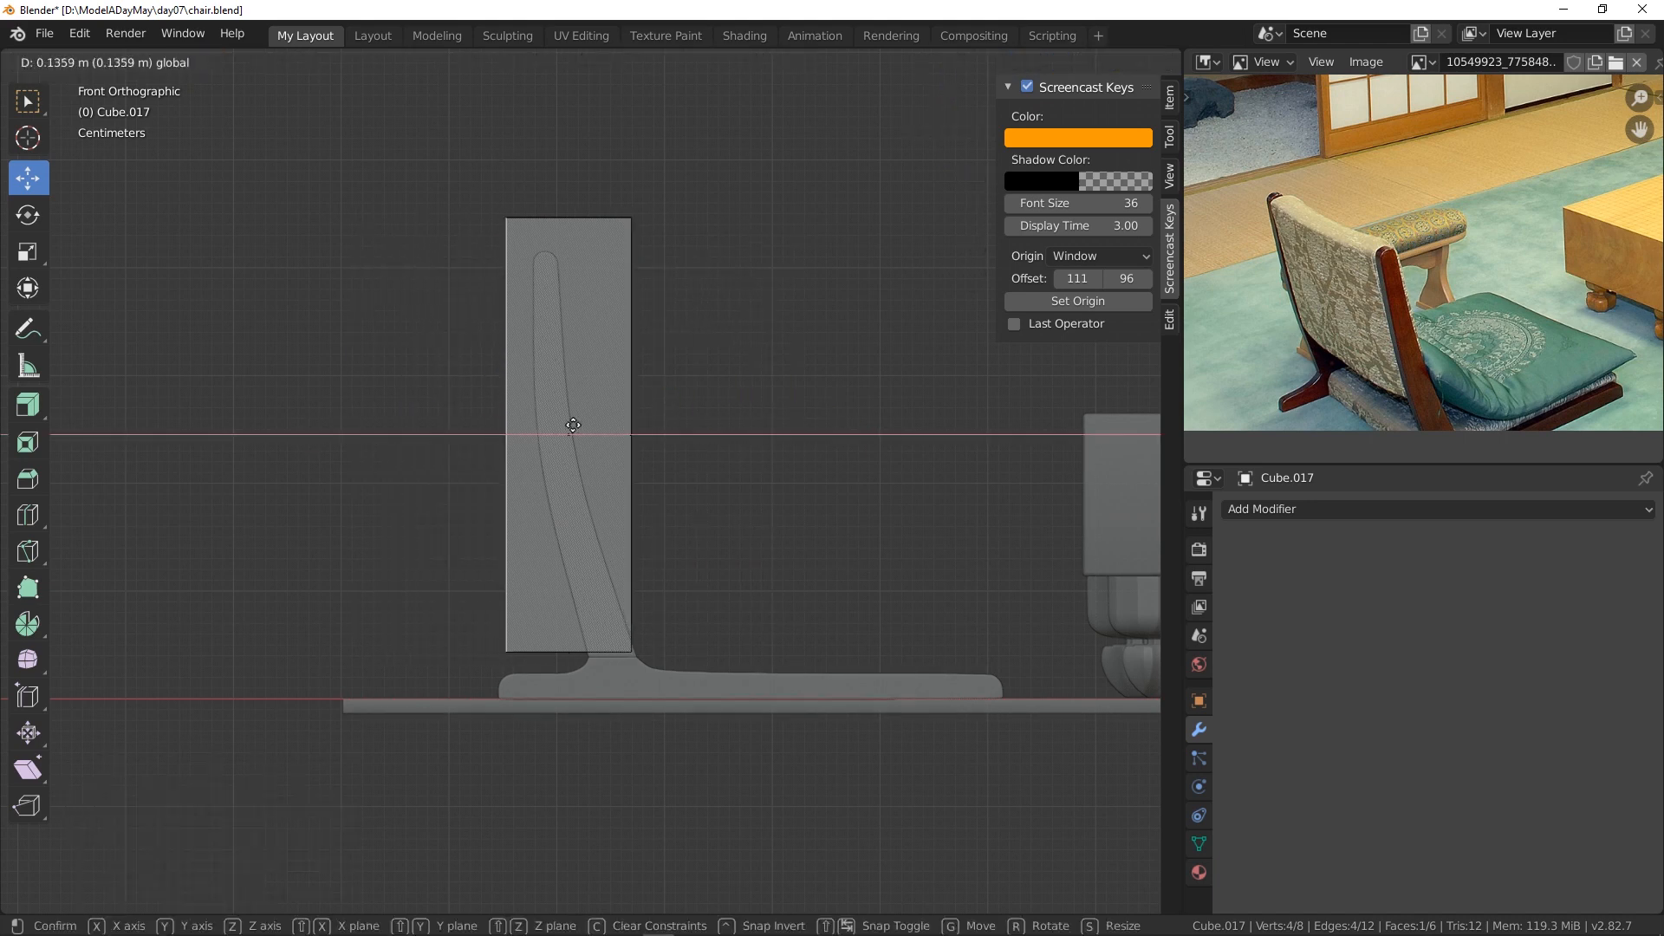
left_click(632, 428)
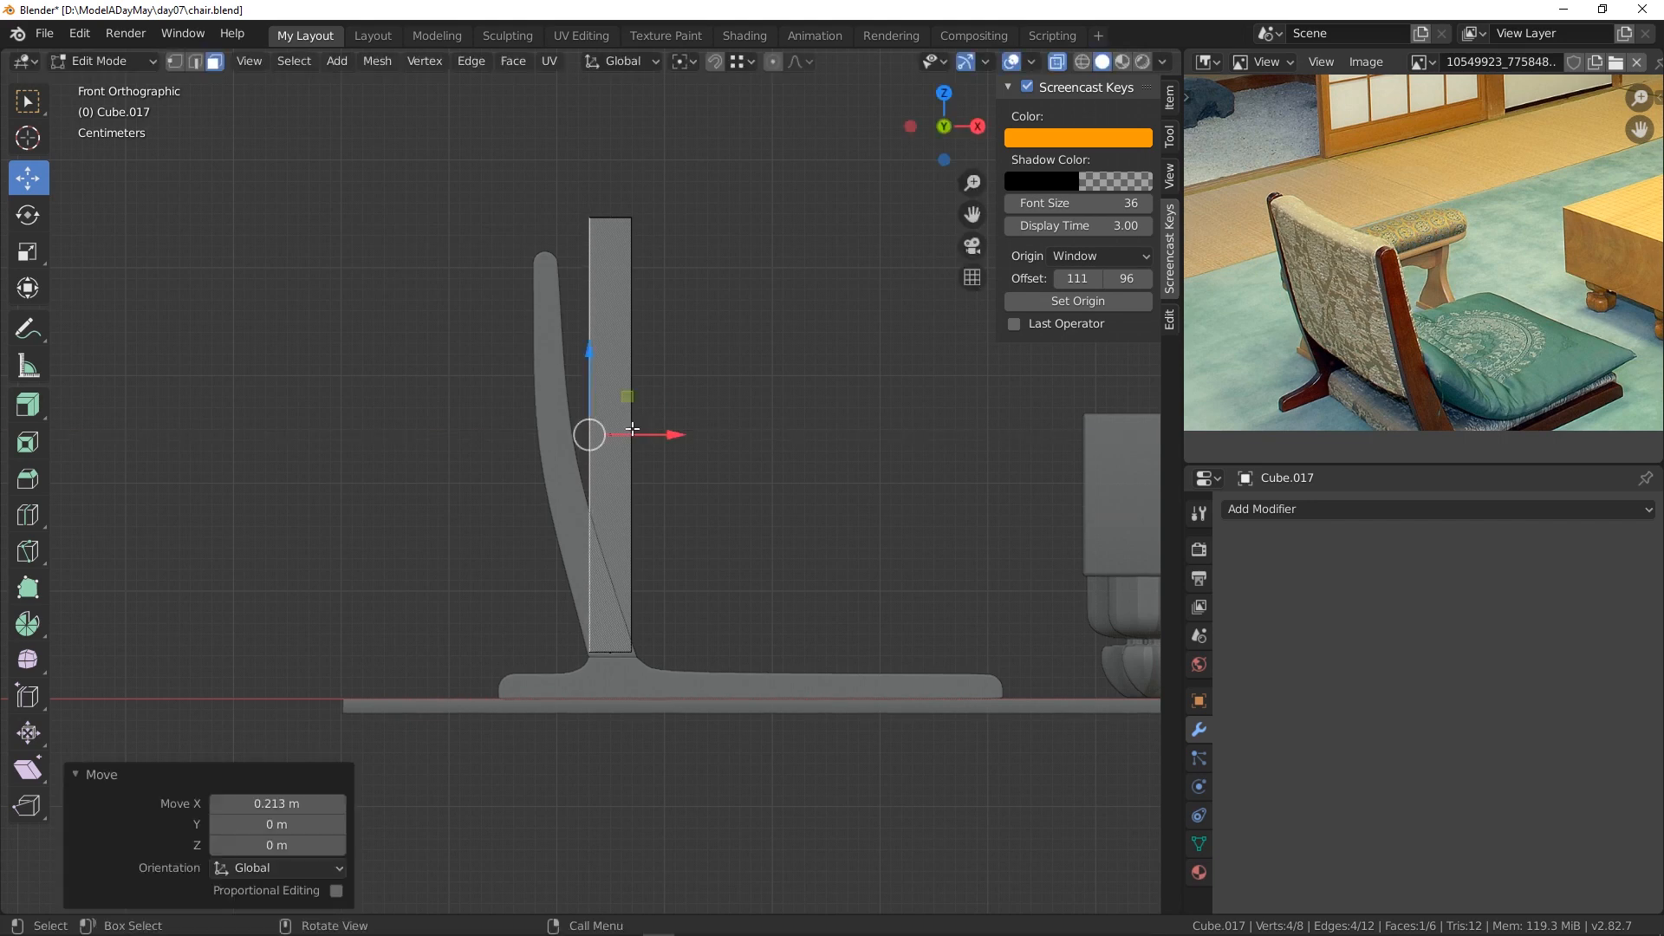
- Move the block's top face about -0.06 m in X and -0.043 m in Z to meet the top of the upright
left_click(621, 224)
key("g")
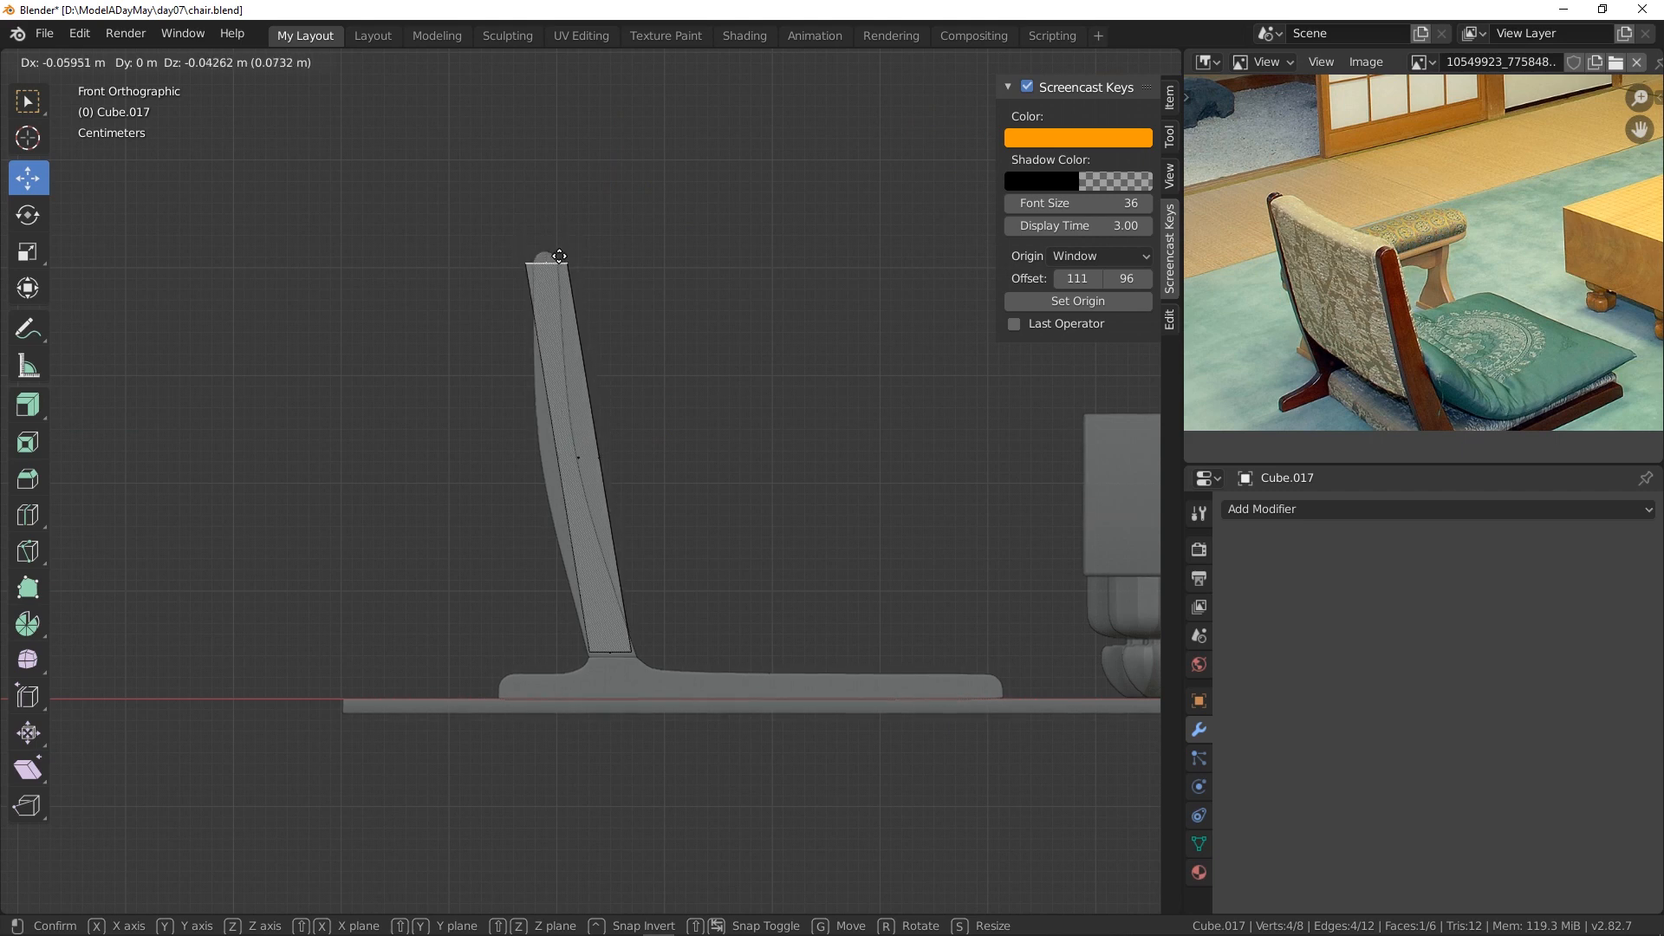
left_click(558, 257)
- Add one centred loop cut across the backrest block and move it about -0.018 m along X to follow the upright's bend
key("ctrl+r")
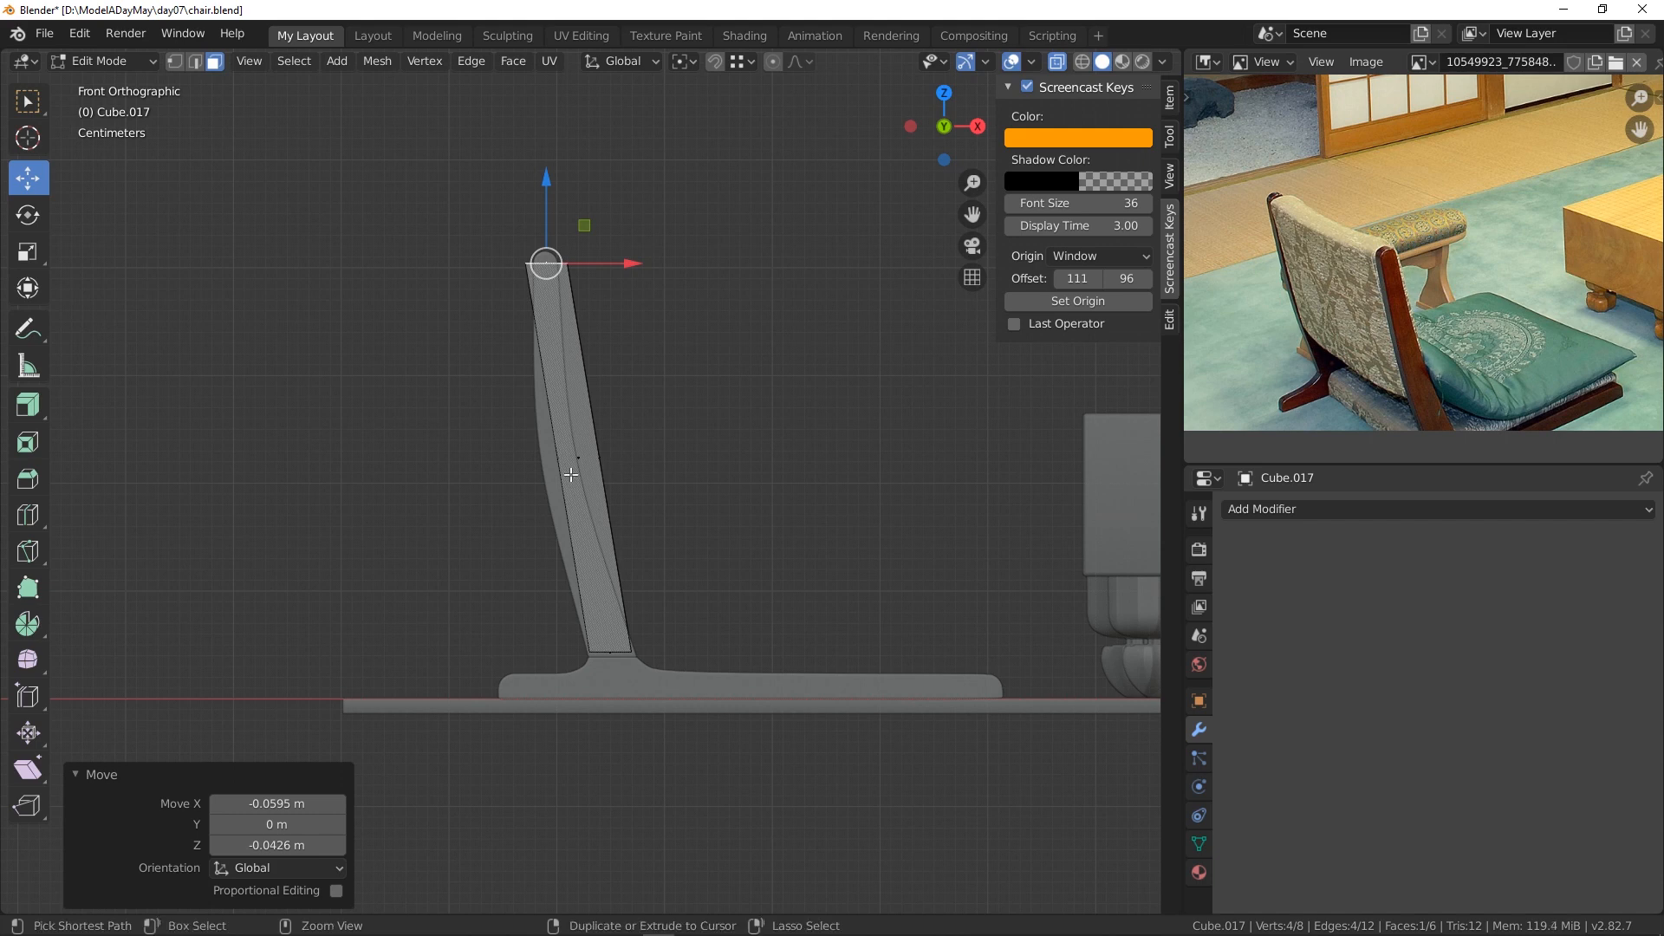
left_click(571, 474)
right_click(570, 475)
key("g")
key("x")
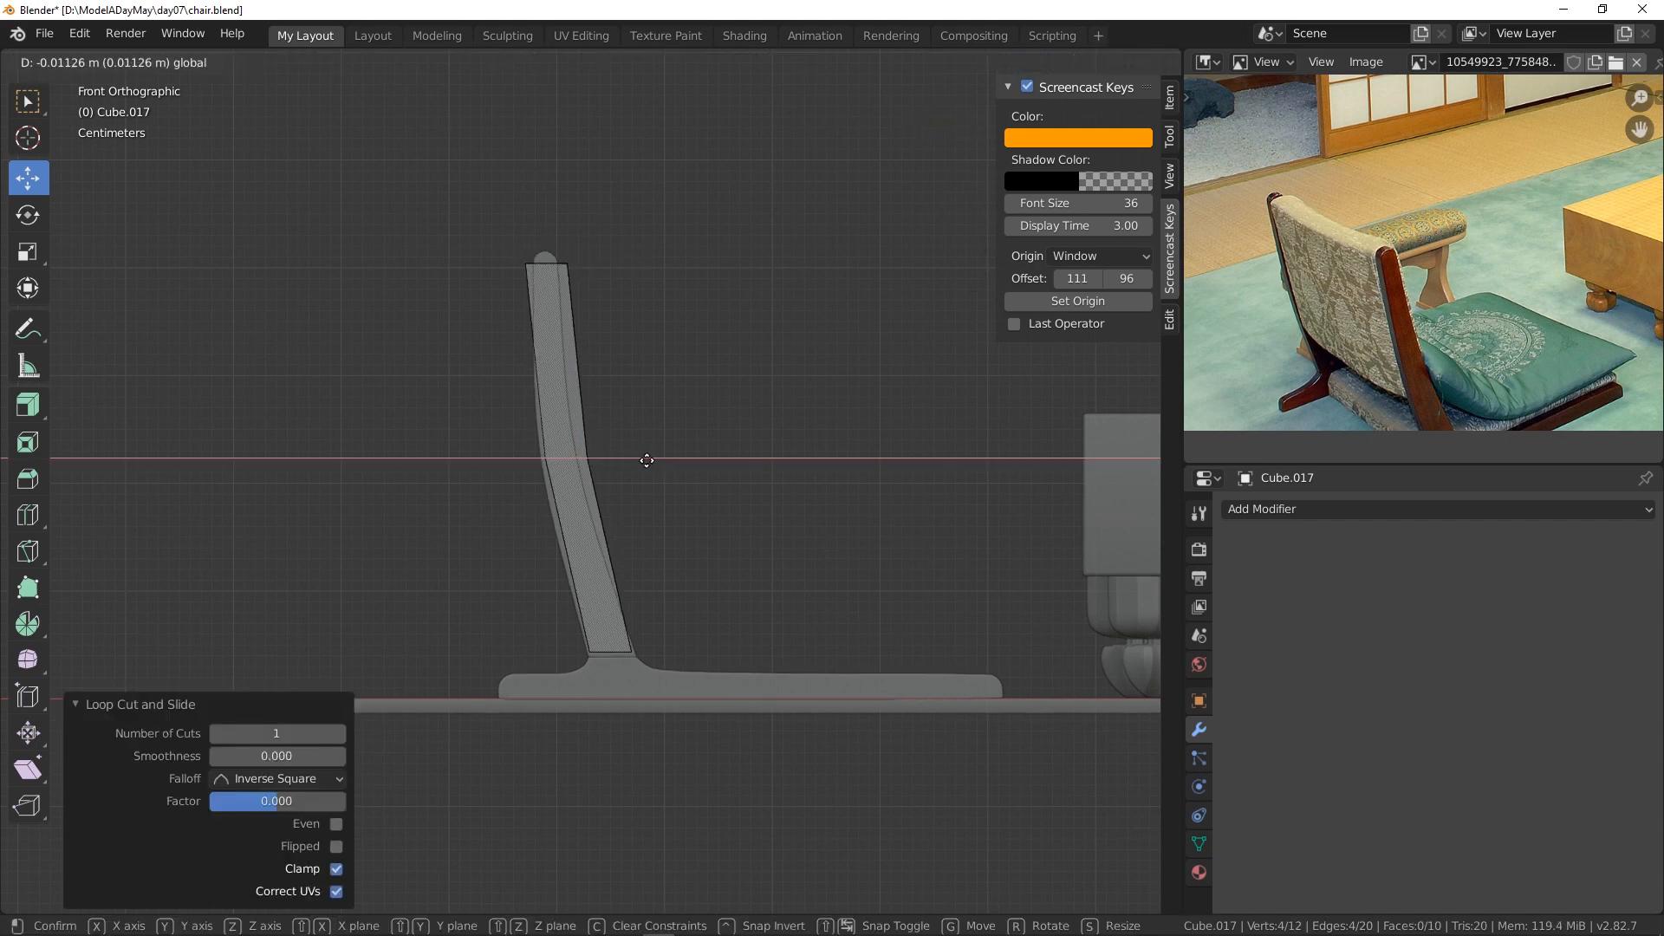
left_click(640, 461)
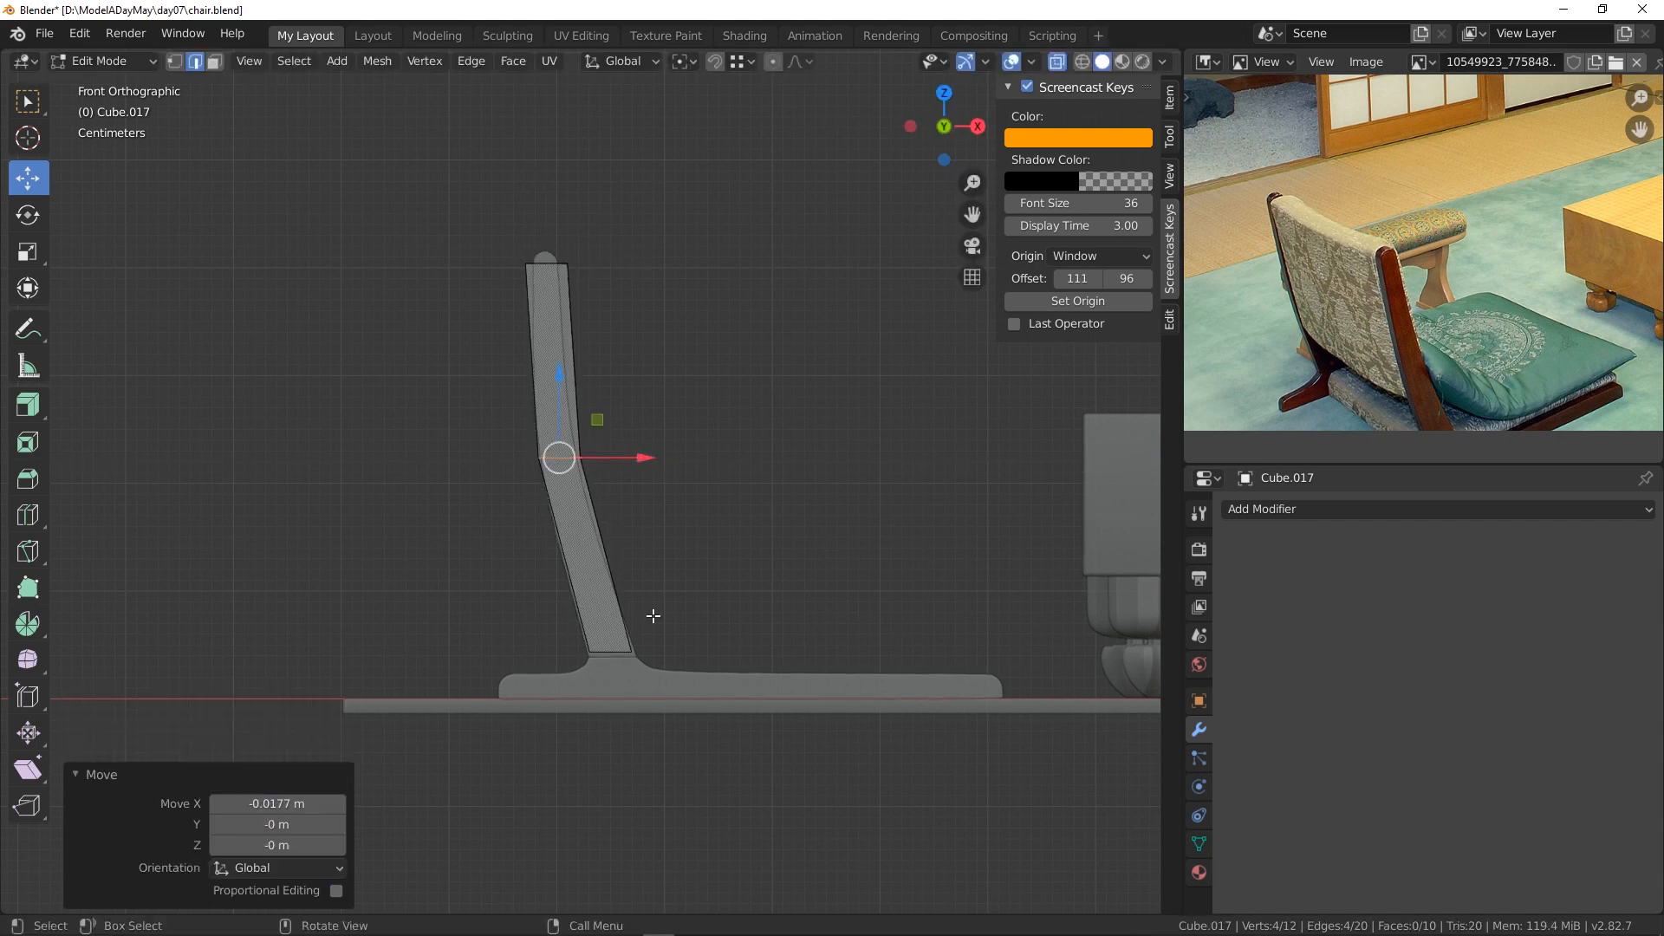
- Fit the backrest between the two side frames by moving one end face about 0.08 m and the other about 0.007 m along Y
left_click(215, 63)
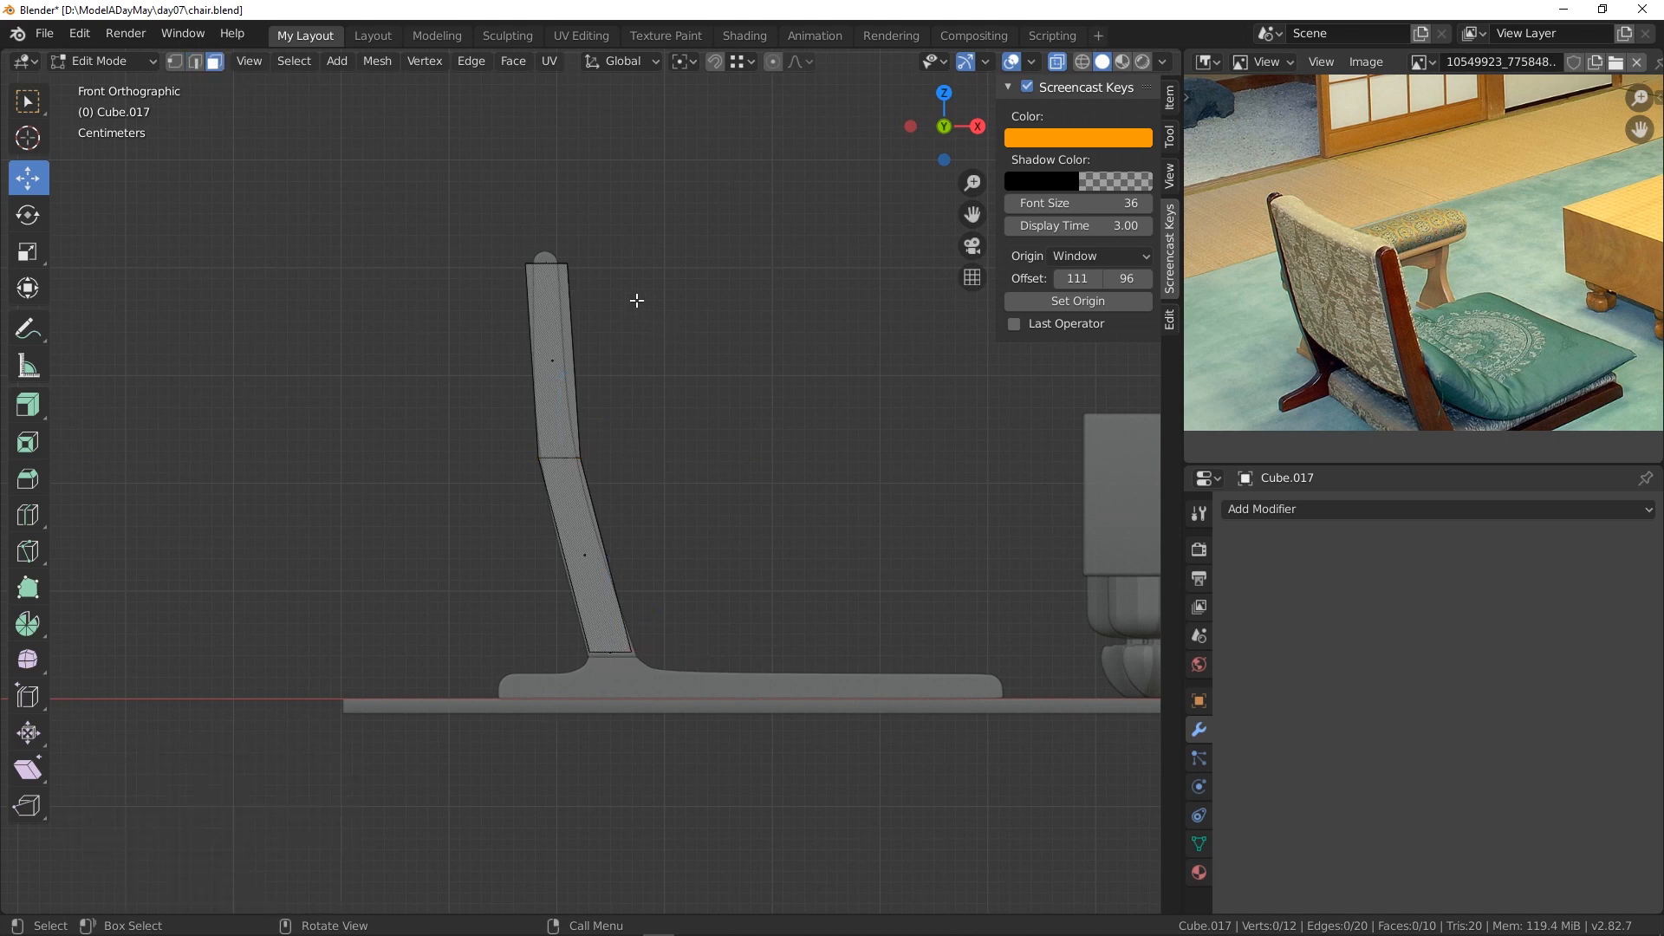
middle_click_drag(637, 300, 512, 354)
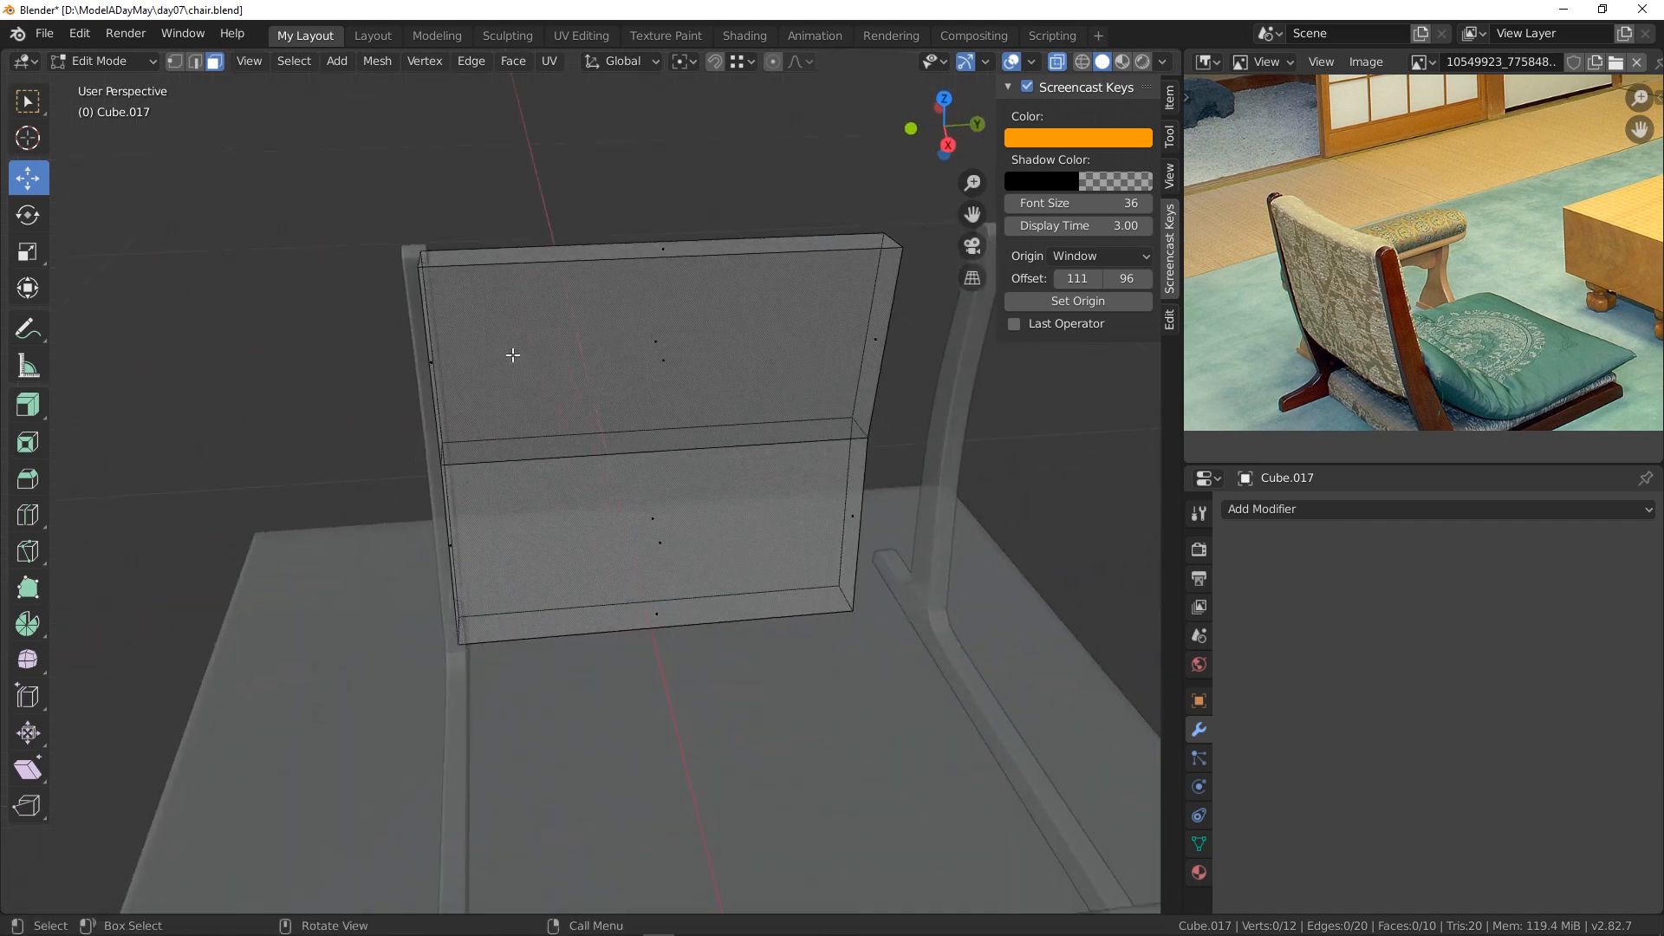
key("KP_7")
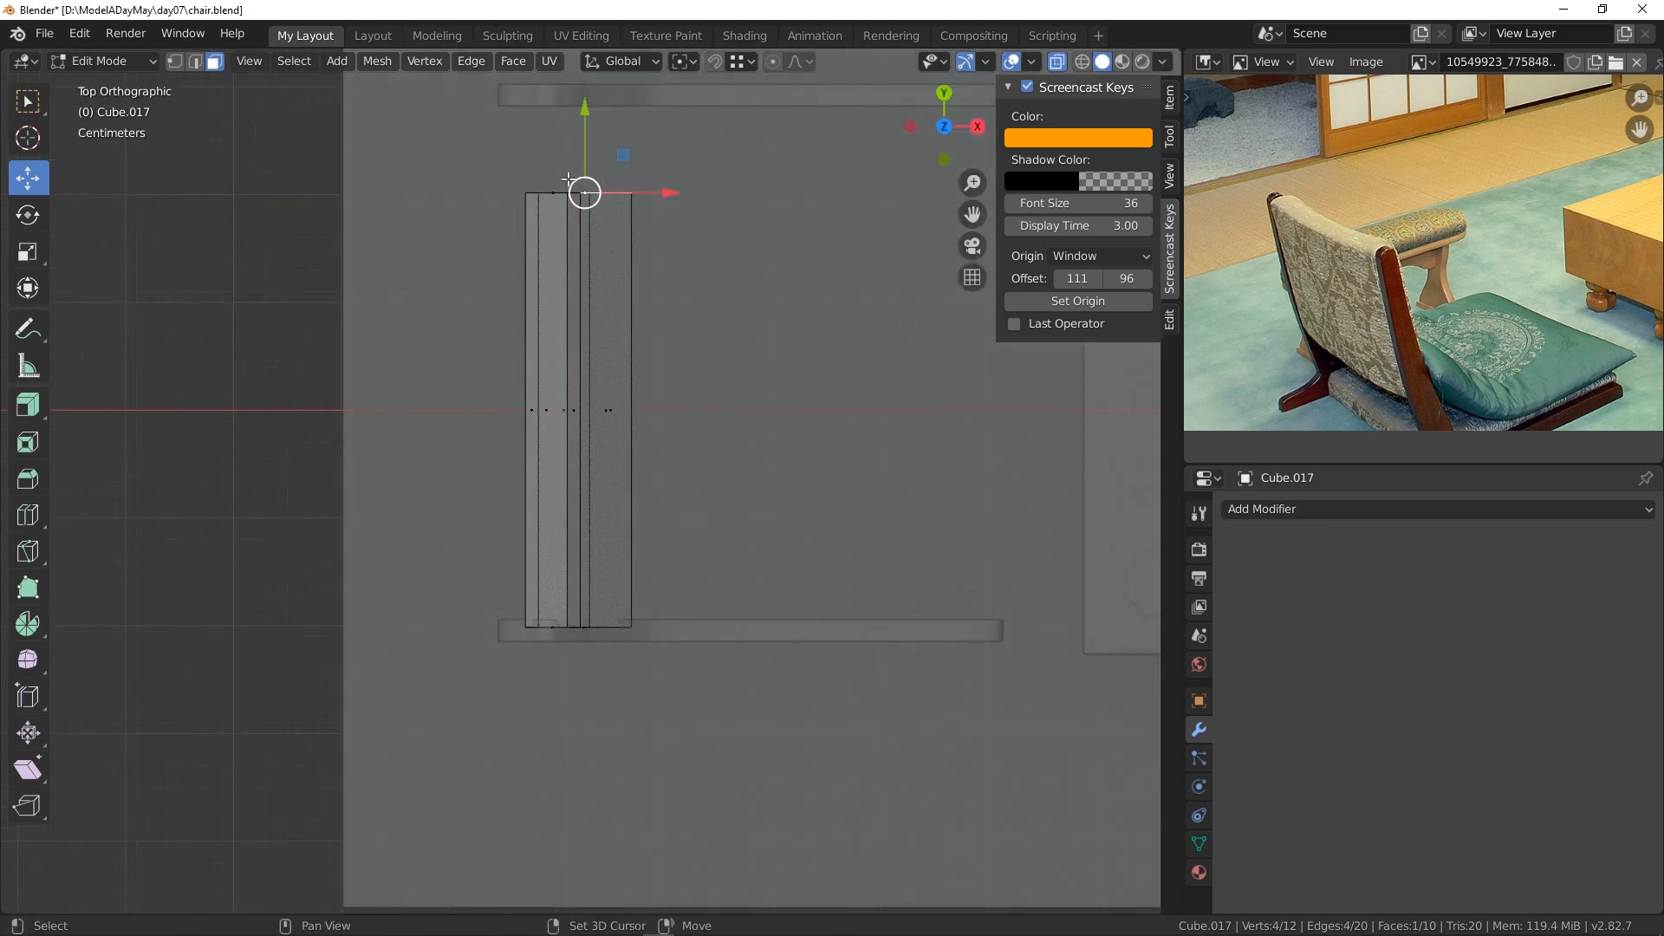
left_click_drag(589, 190, 573, 75)
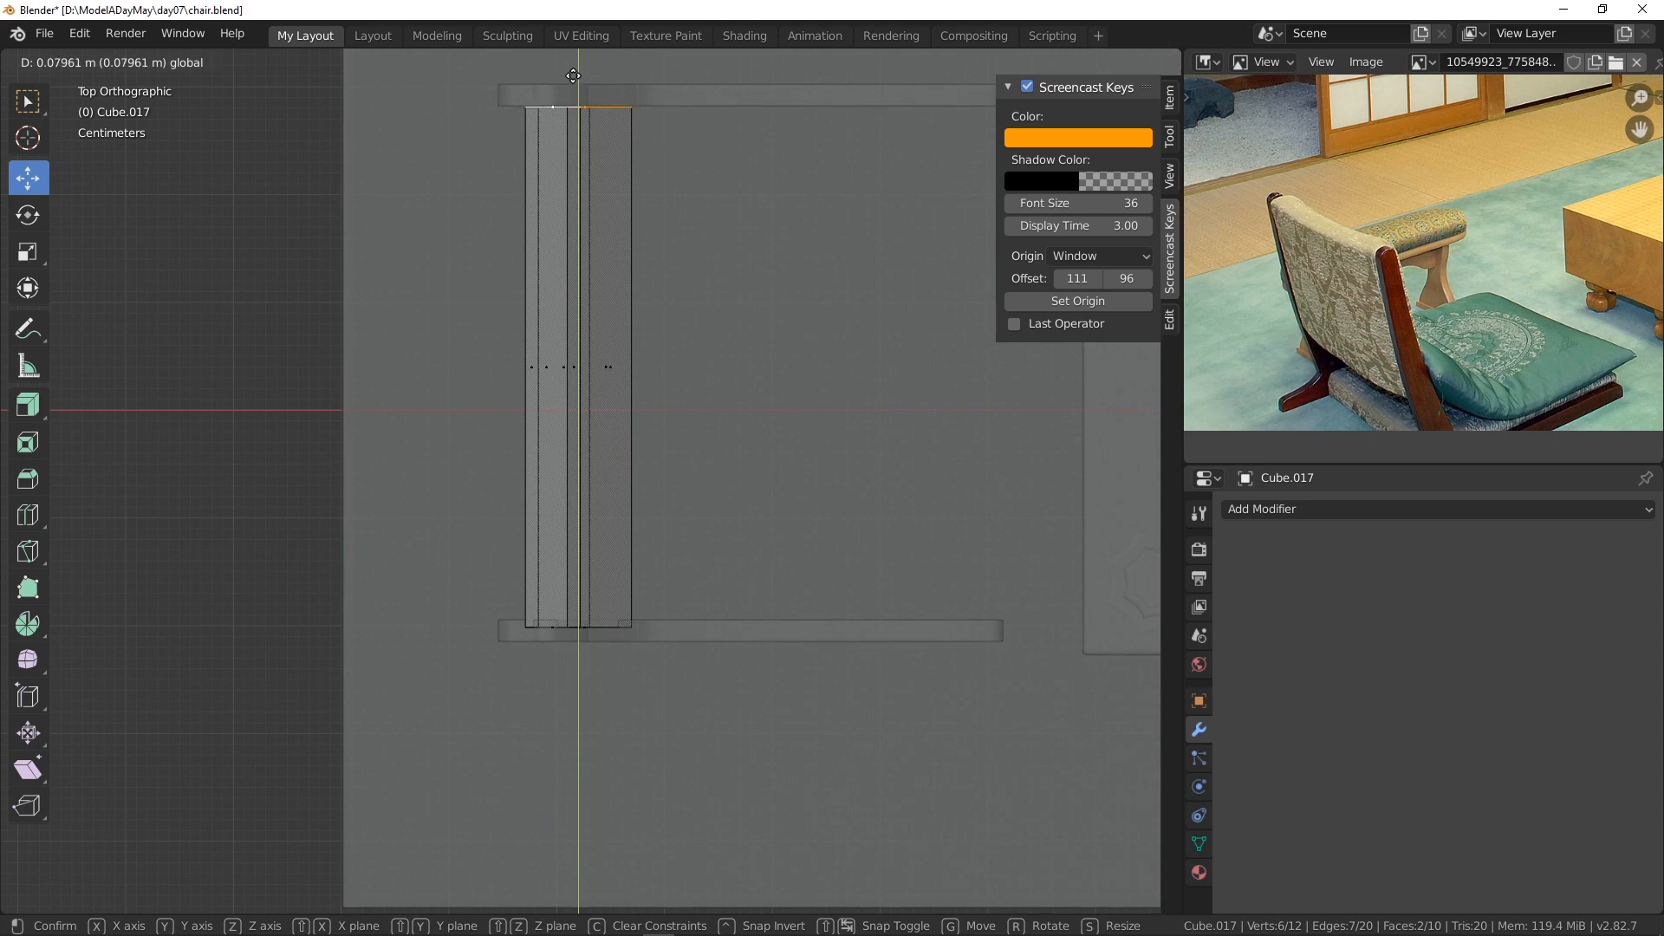
left_click_drag(573, 75, 573, 75)
left_click(579, 626)
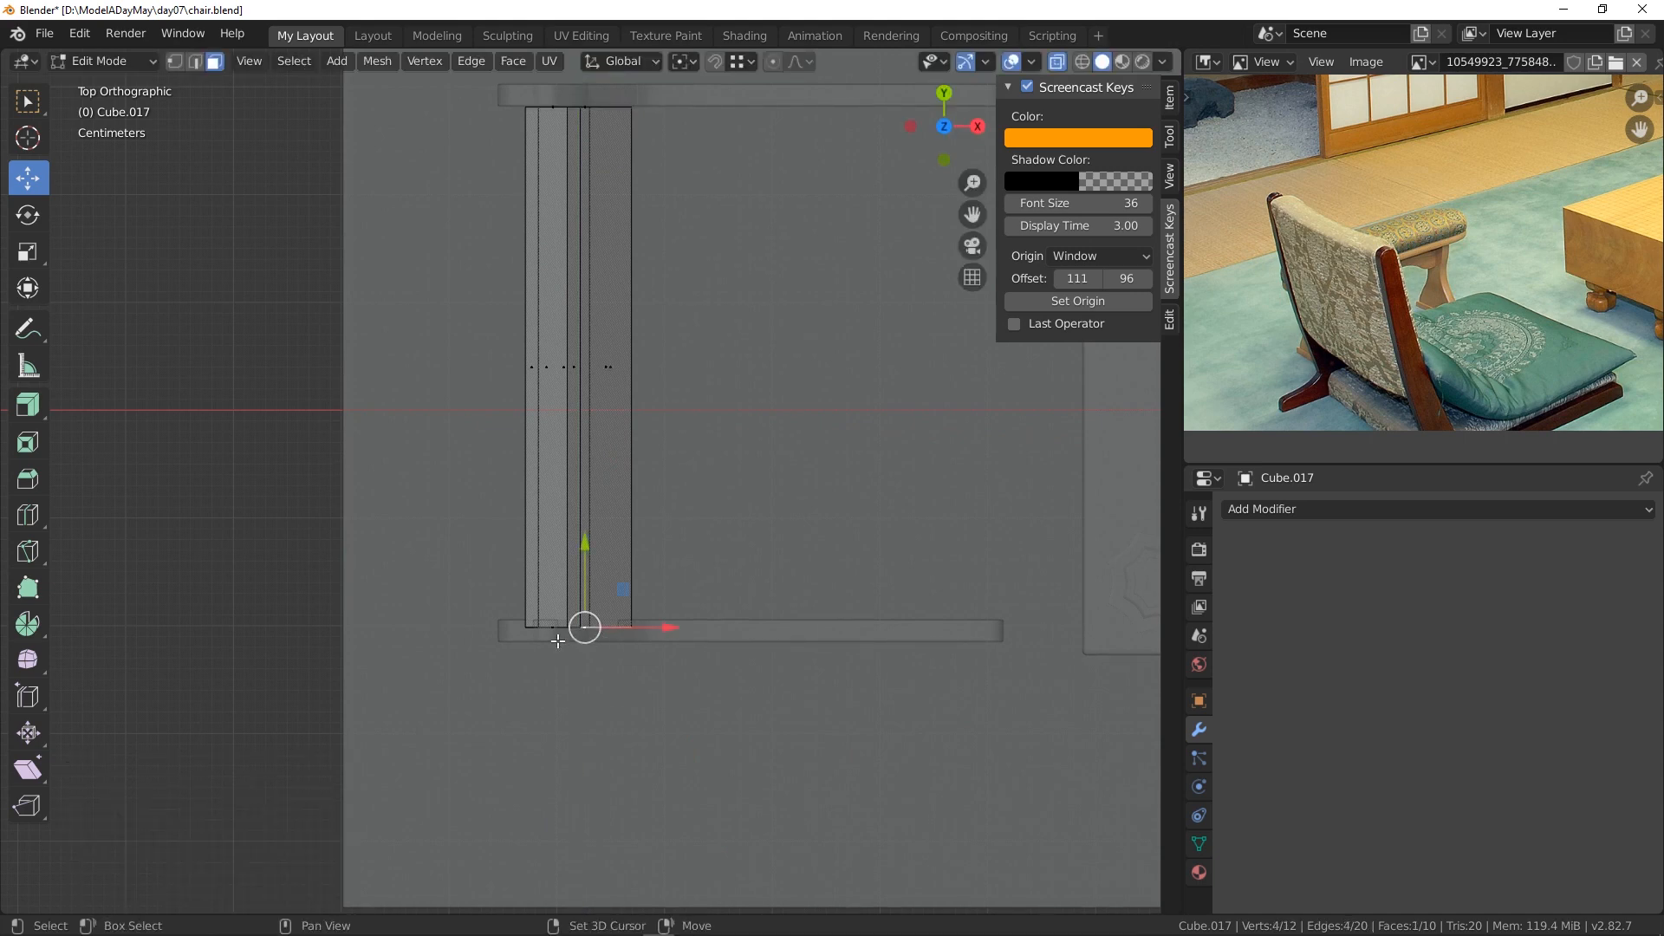
left_click_drag(577, 591, 577, 575)
- Raise the backrest's top face just above the upright's rounded tip and shift it slightly toward negative X
middle_click_drag(721, 504, 681, 523)
scroll(579, 355, "up", 4)
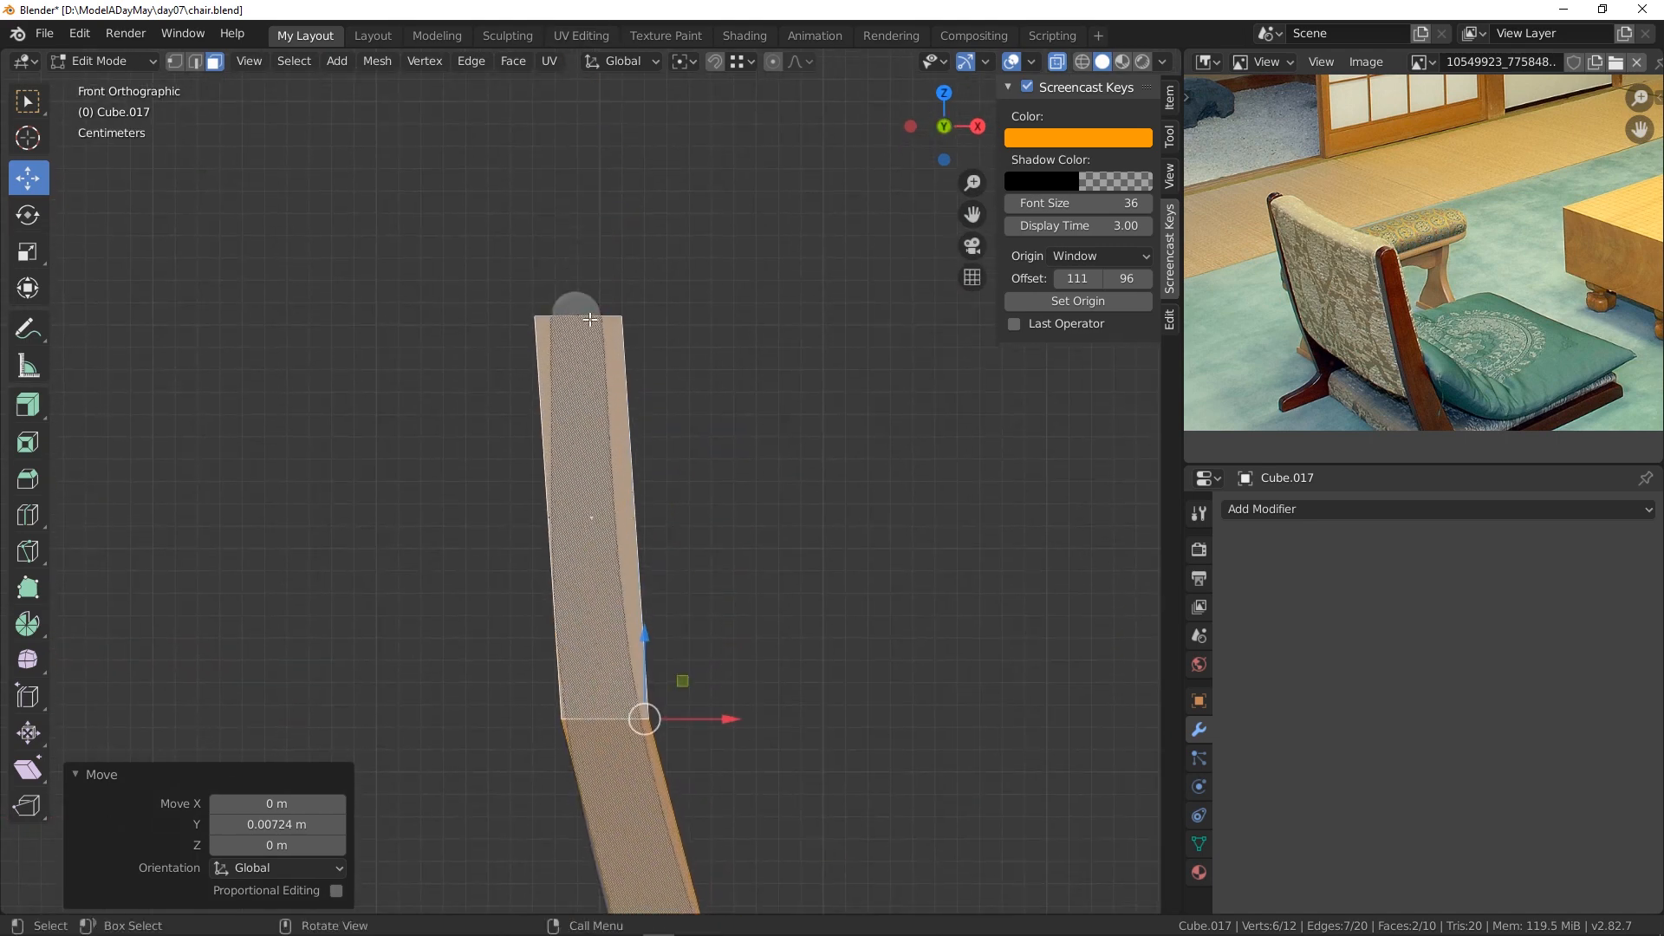
left_click(580, 318)
left_click_drag(579, 268, 583, 224)
left_click_drag(639, 272, 622, 271)
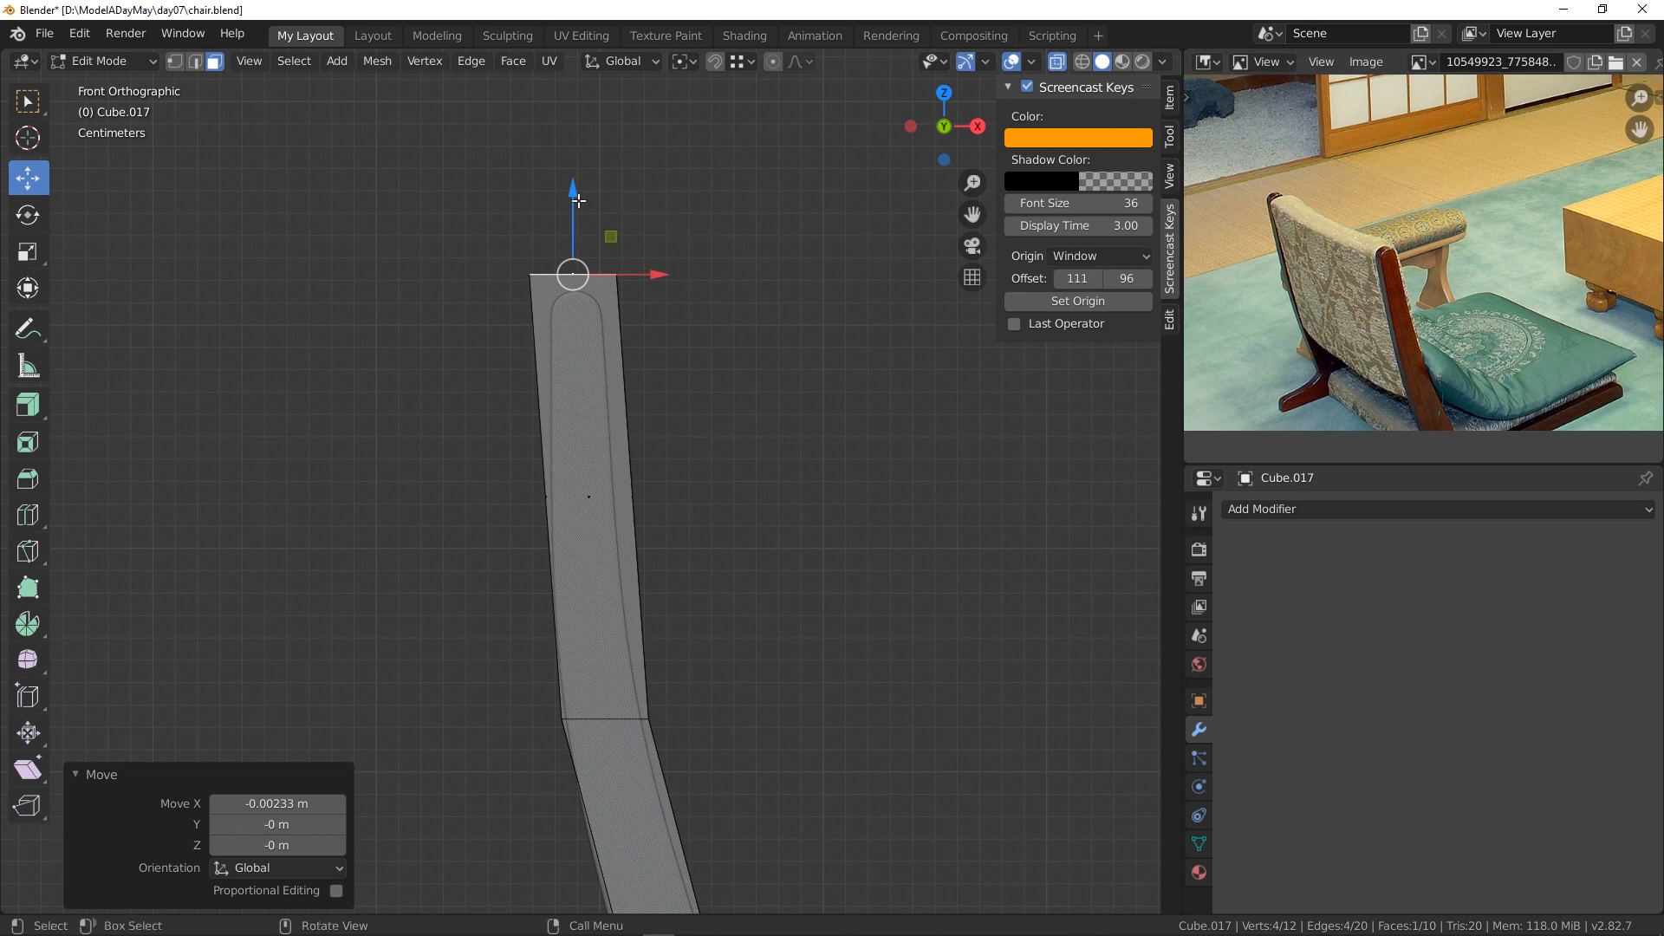
left_click_drag(576, 201, 576, 205)
- Nudge the backrest's middle edge loop slightly toward negative X to align it with the upright's curve
middle_click_drag(676, 654, 673, 538, "shift")
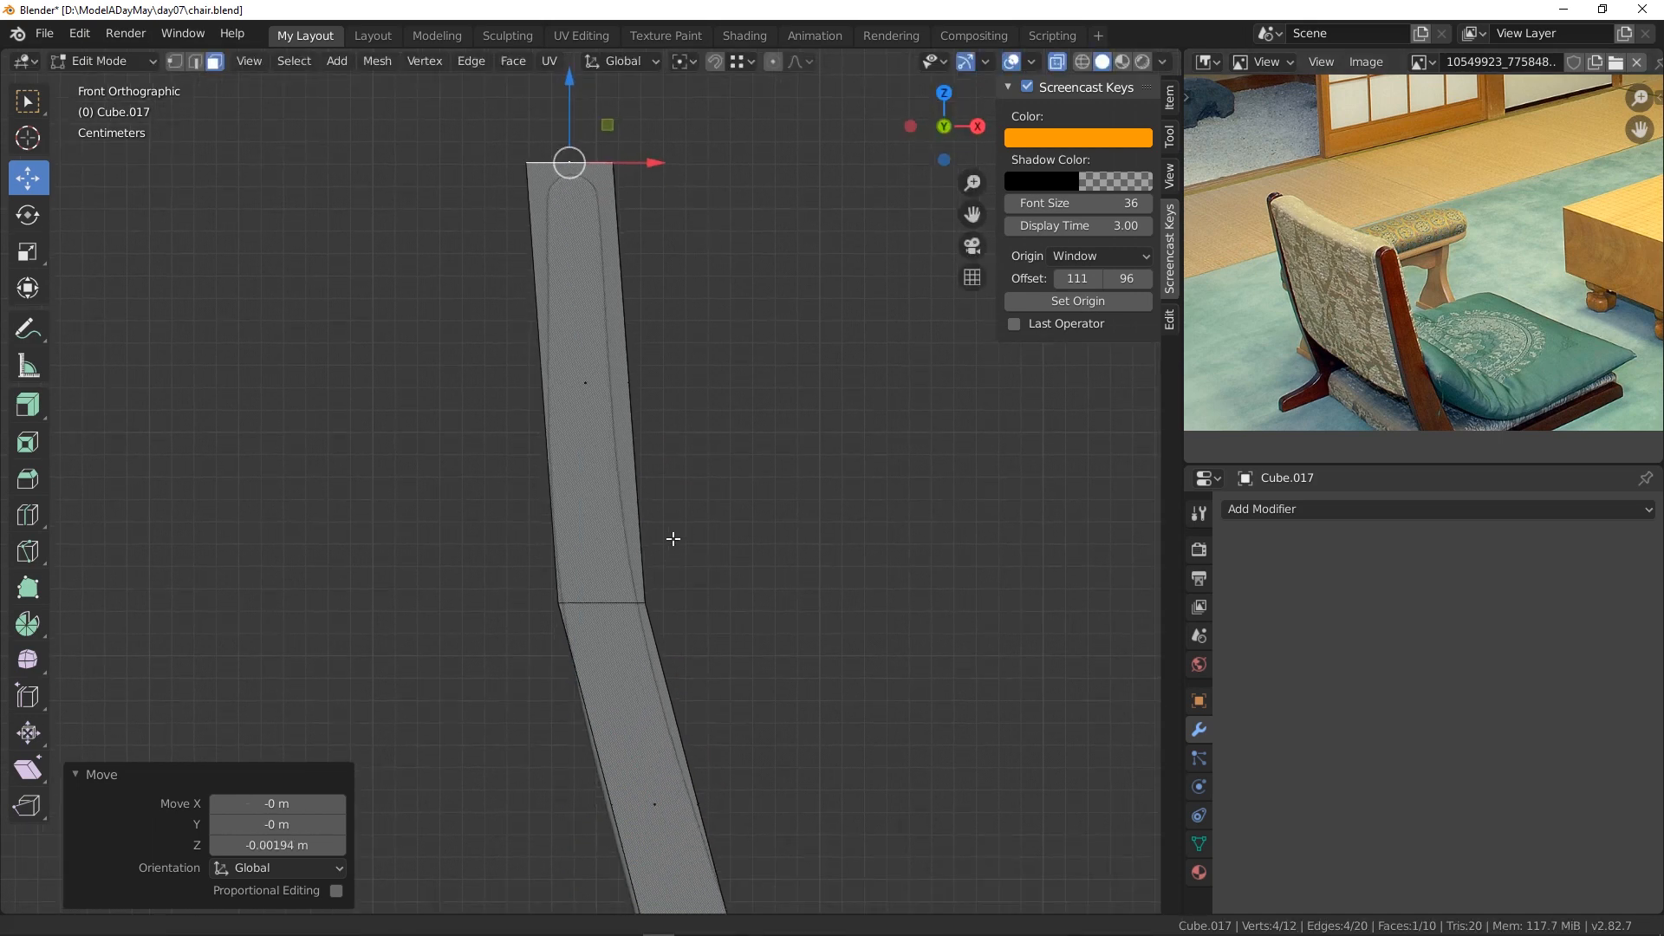
left_click(607, 601)
left_click(607, 604, "alt")
left_click_drag(723, 589, 717, 589)
- Raise the backrest's bottom face above the base joint and shift it about -0.015 m along X onto the upright
scroll(793, 666, "down", 3)
middle_click_drag(871, 745, 820, 618, "shift")
left_click(620, 665)
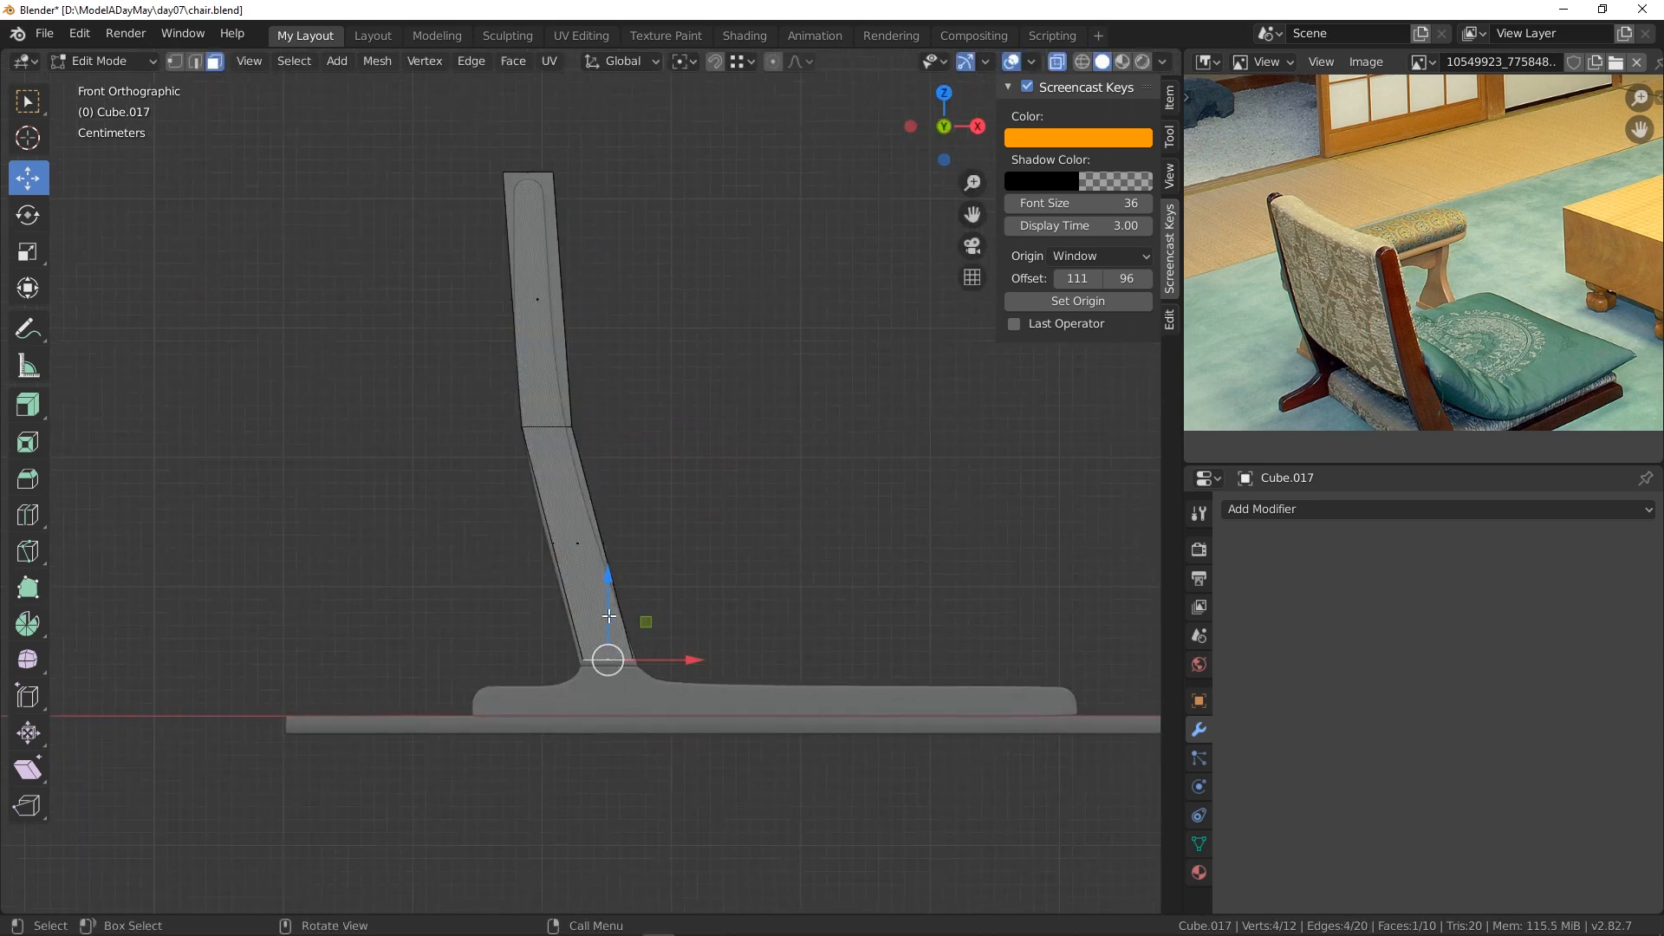
left_click_drag(609, 615, 653, 595)
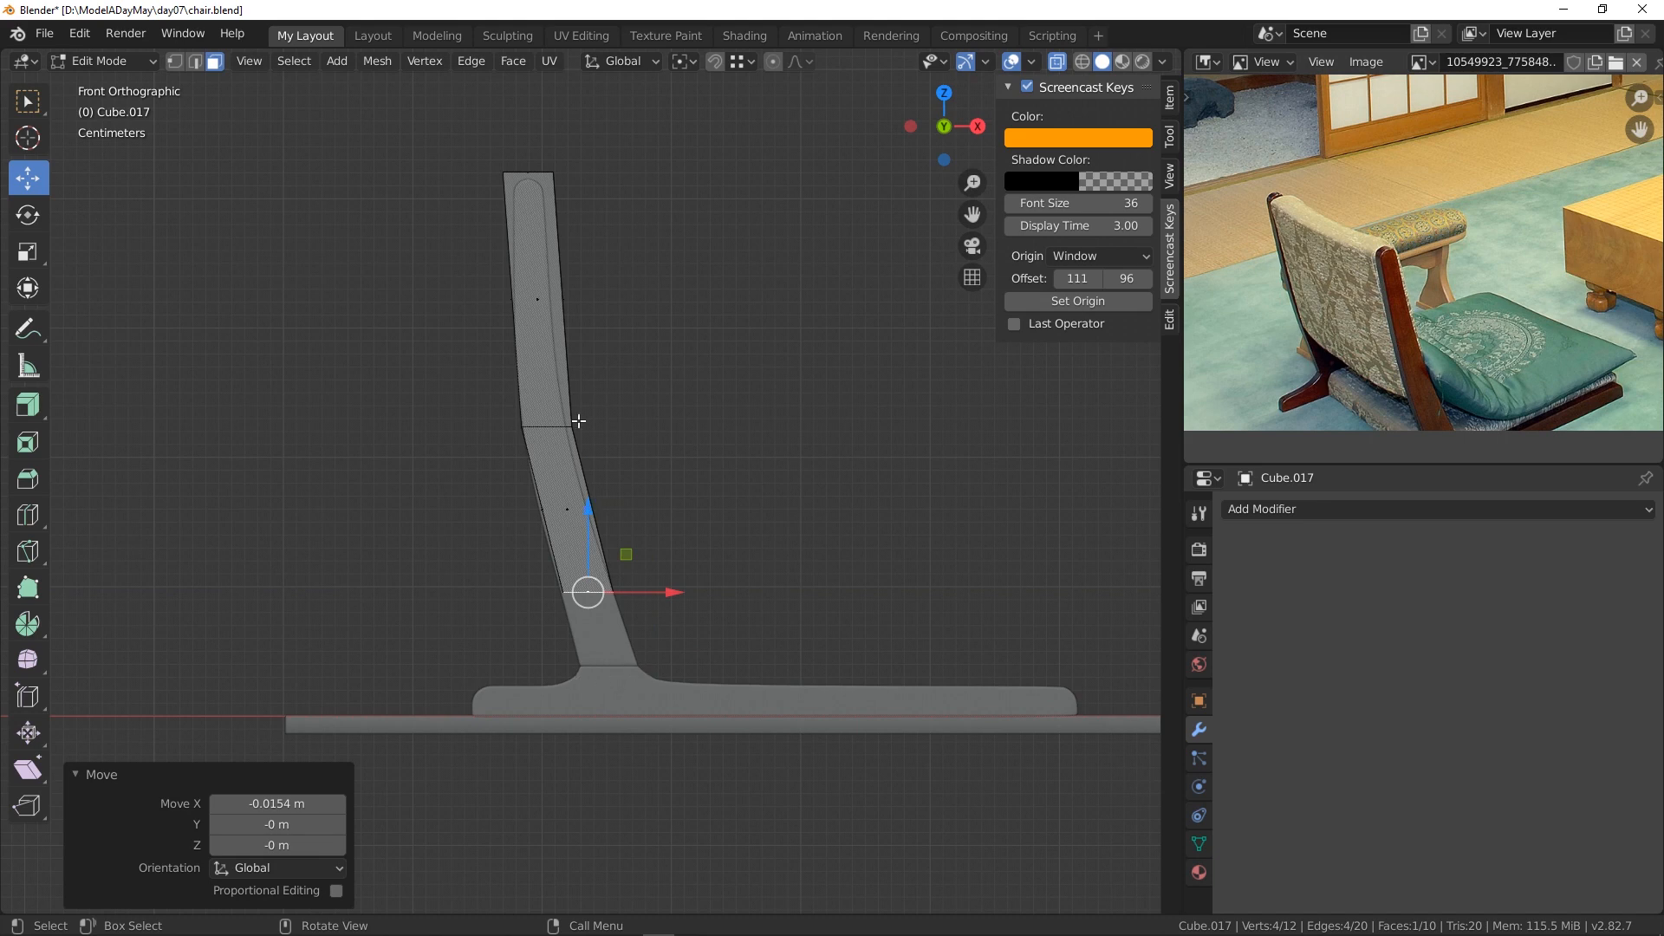
- Slide the backrest's middle edge loop upward and shift it about 0.003 m along X to follow the upright's curve
key("alt+a")
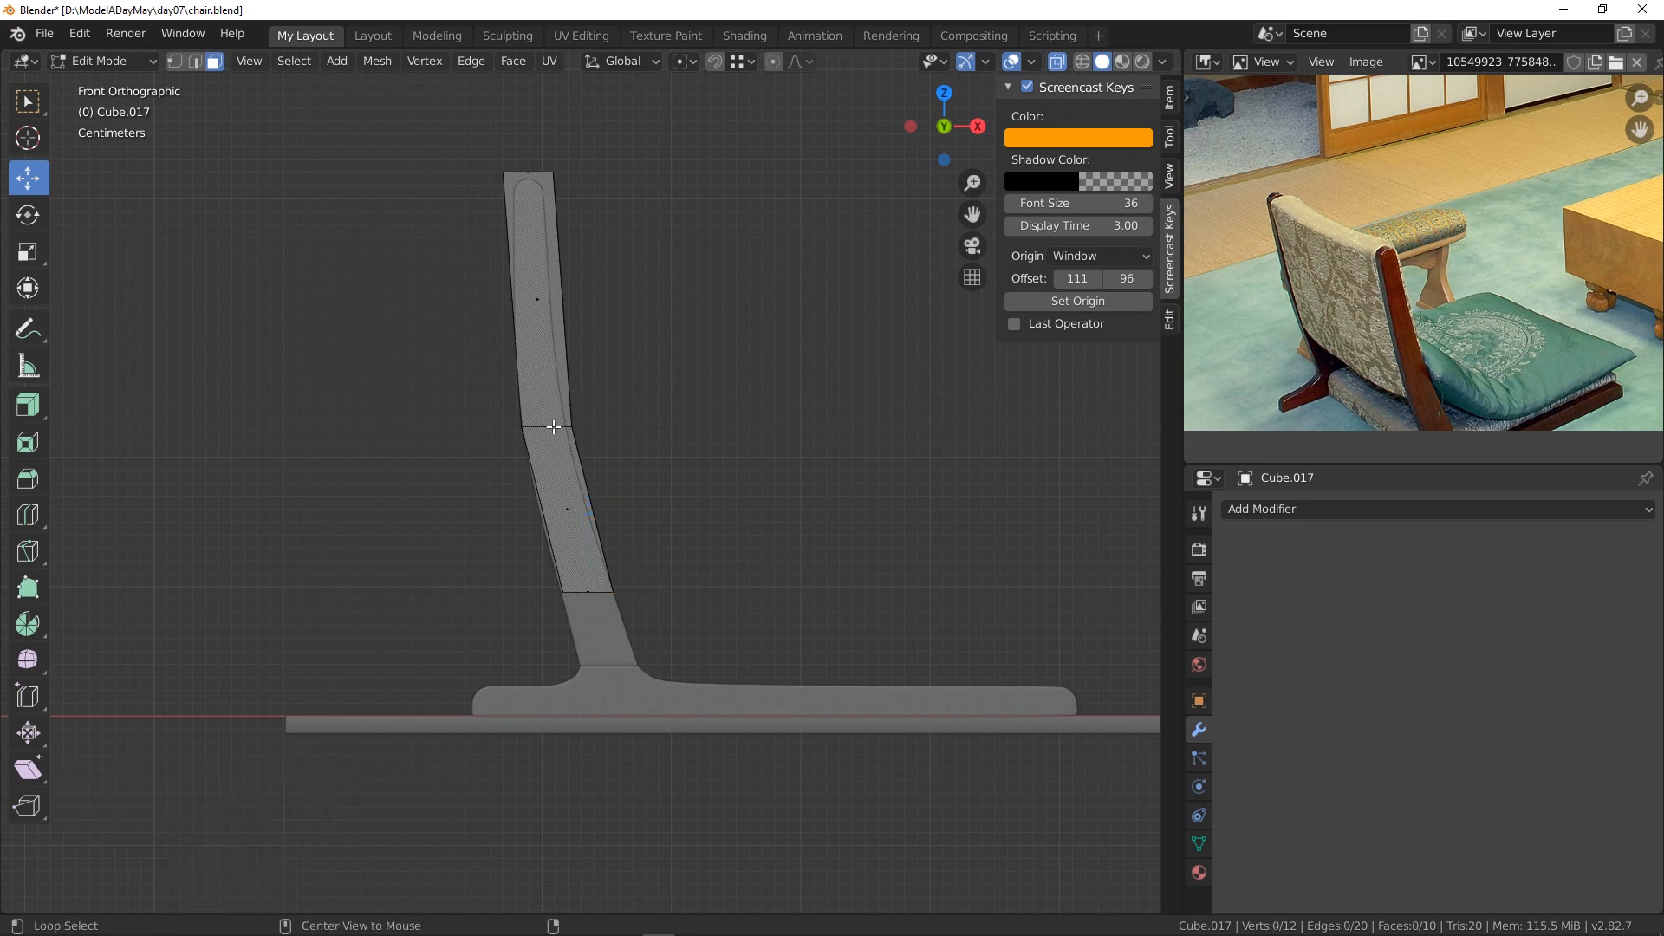
left_click(553, 428, "alt")
left_click(195, 61)
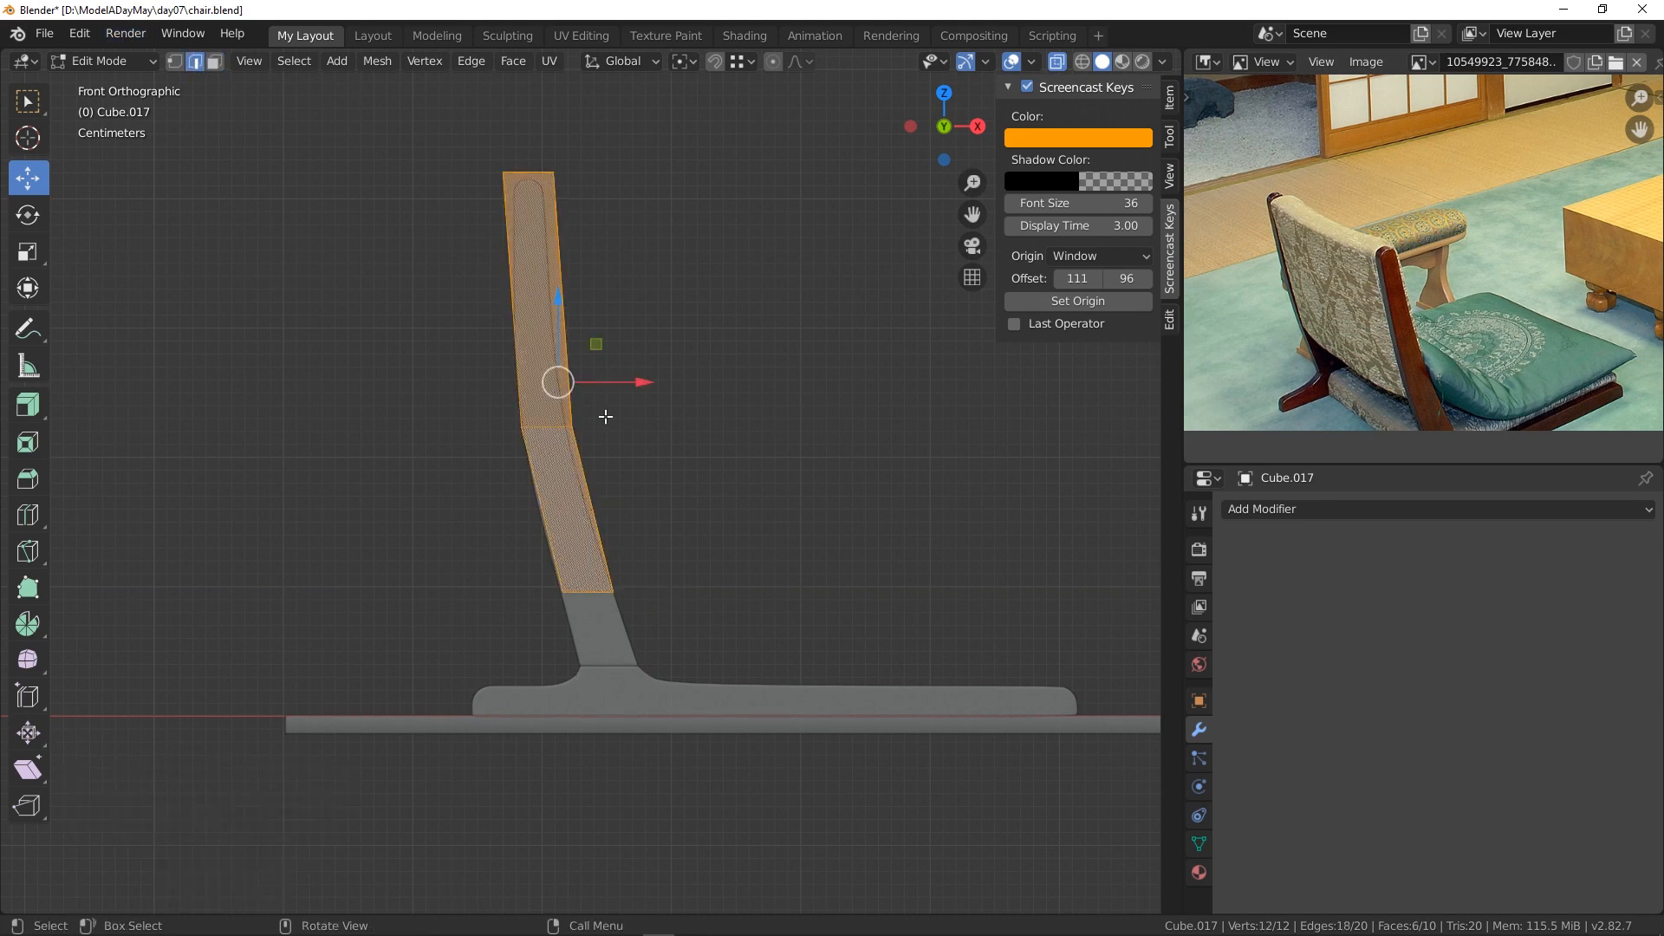
left_click(557, 425, "alt")
key("g")
key("g")
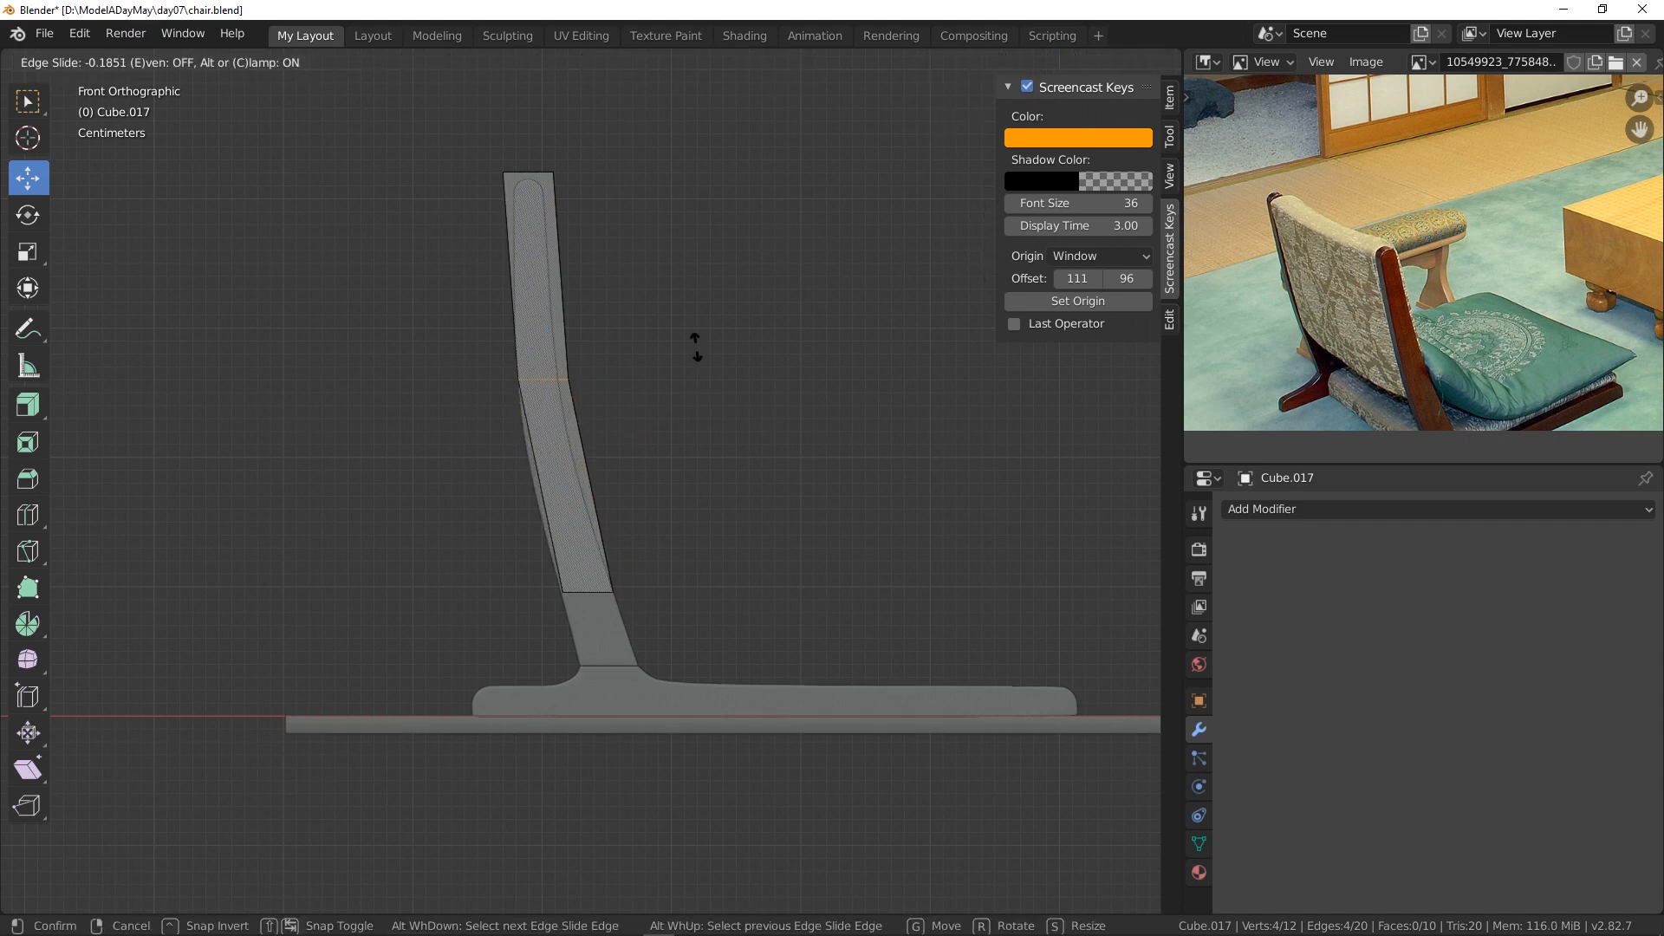
left_click(694, 350)
left_click_drag(622, 376, 612, 377)
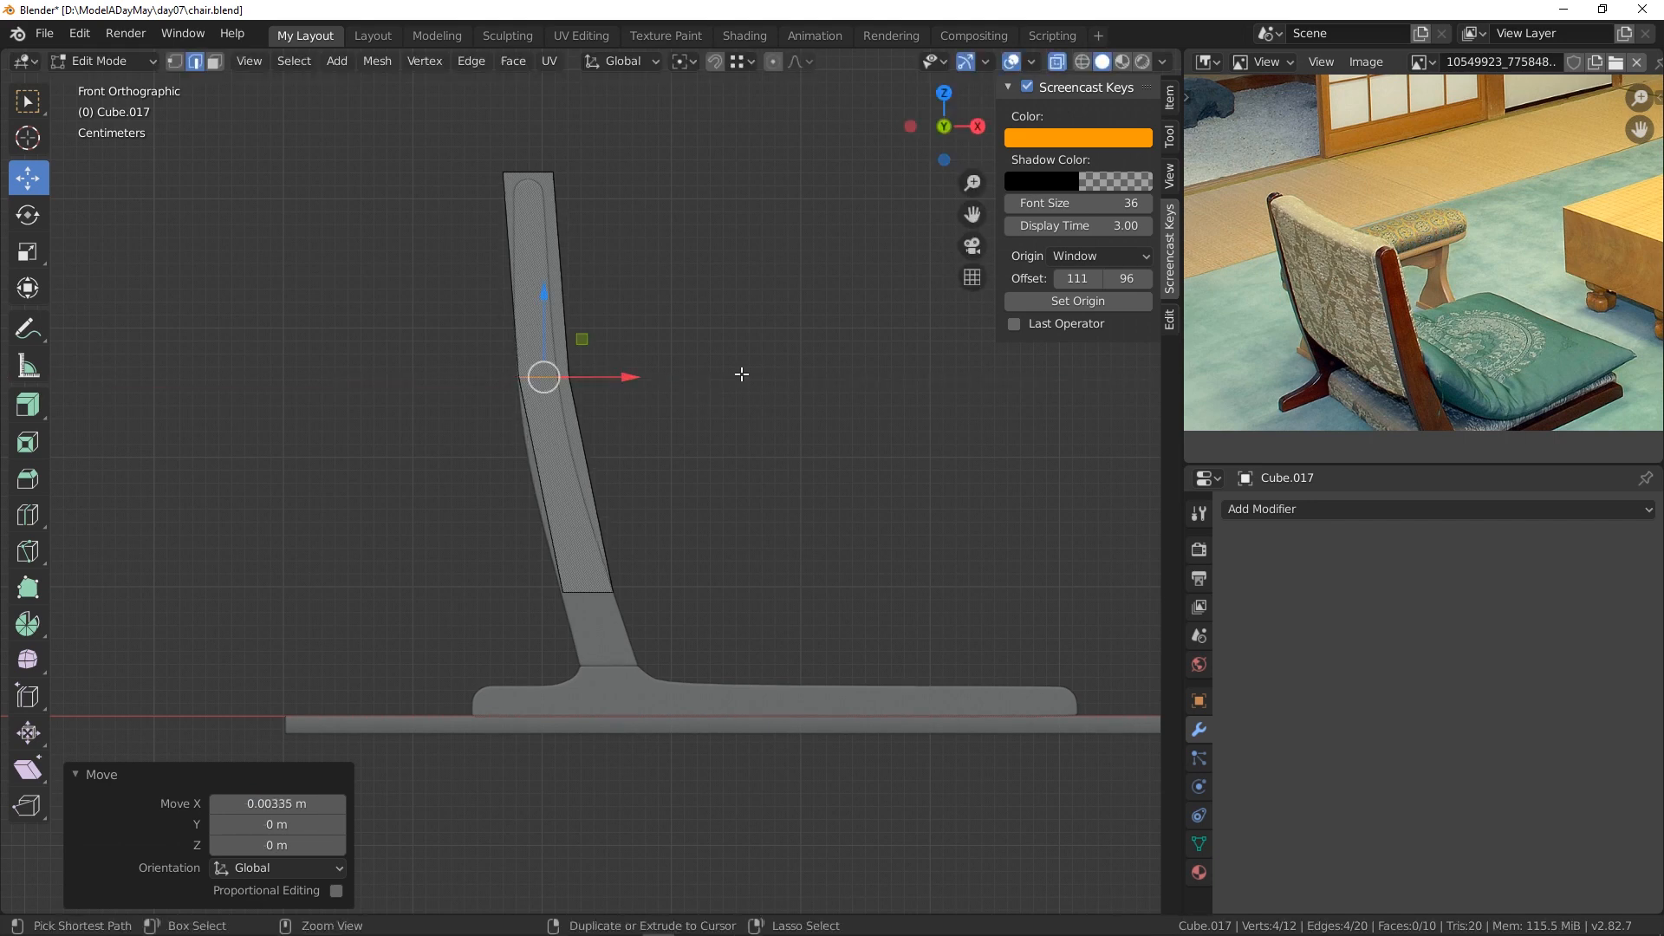
- Bevel the middle edge loop with 7 segments and an offset of about 0.13 m, then shift it about -0.001 m along X
key("ctrl+b")
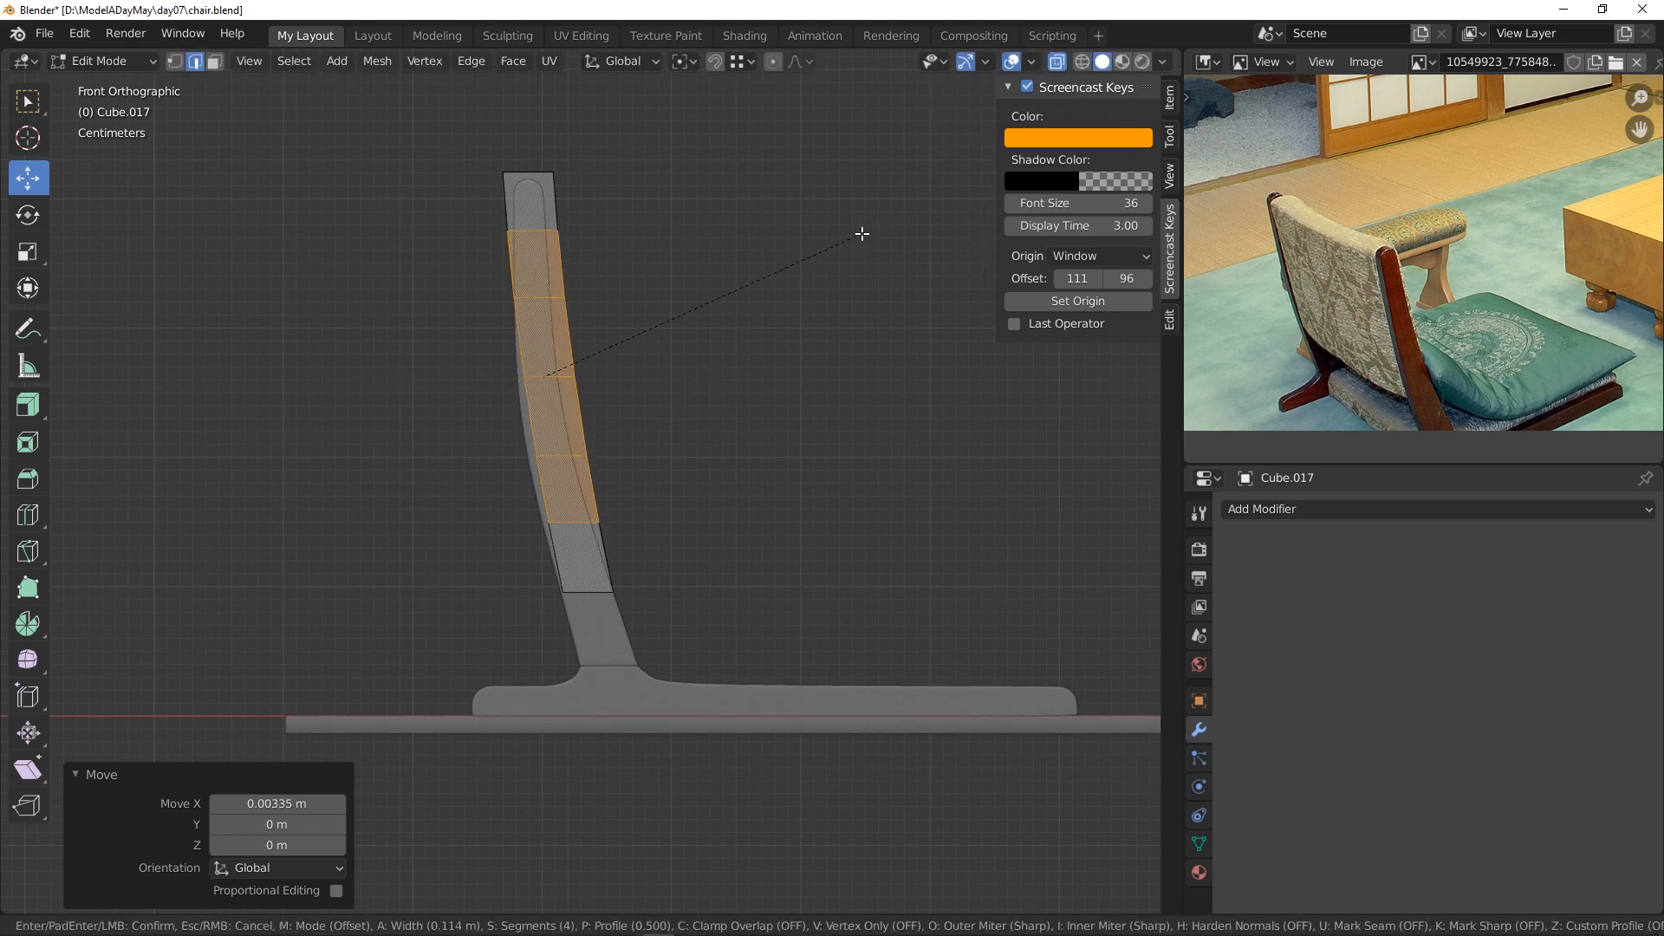
left_click(840, 156)
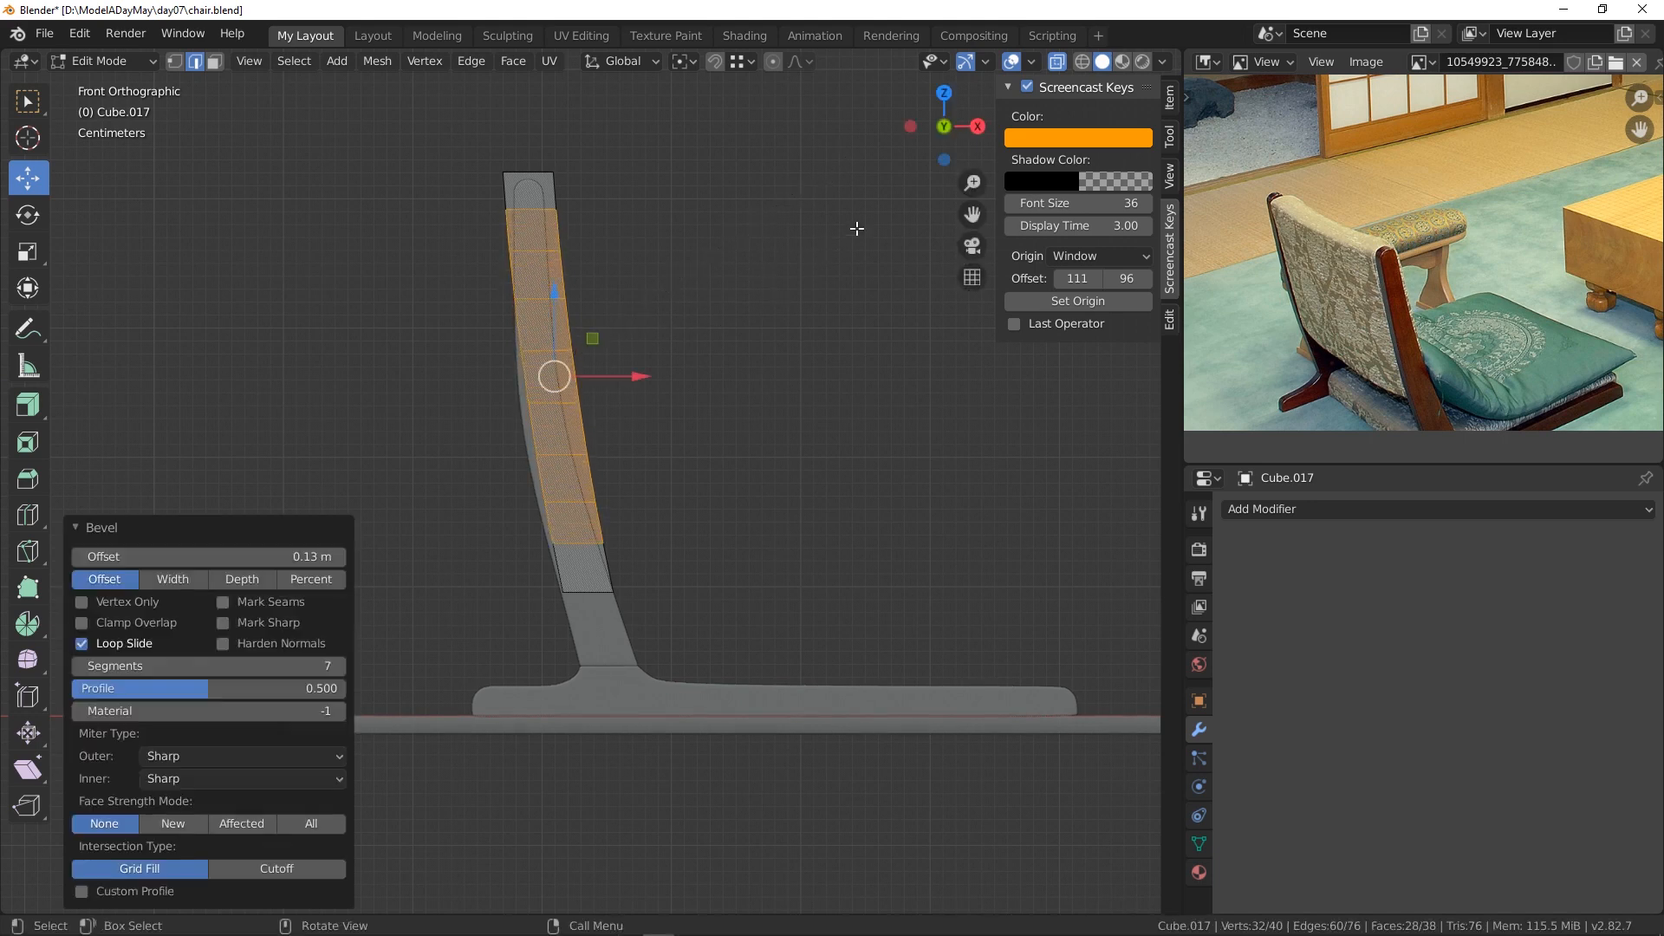
left_click_drag(639, 381, 631, 380)
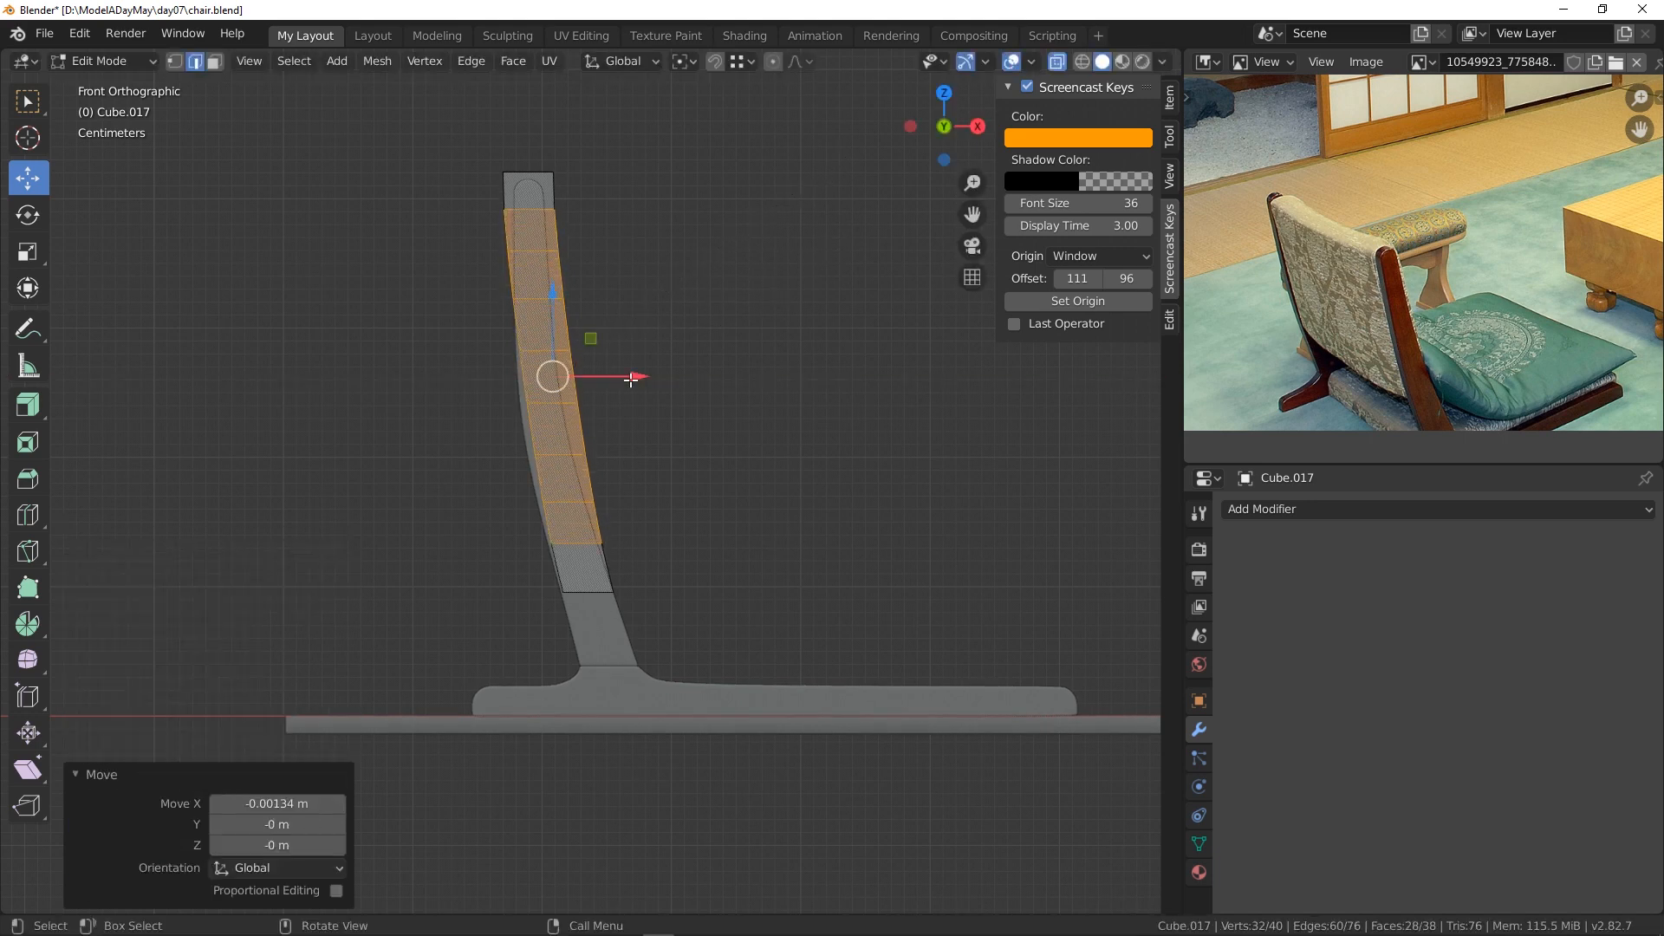
left_click(709, 442)
- Add a centred vertical loop cut across the backrest's width and move it about -0.045 m along X
middle_click_drag(682, 405, 716, 532)
key("ctrl+r")
left_click(641, 372)
right_click(641, 372)
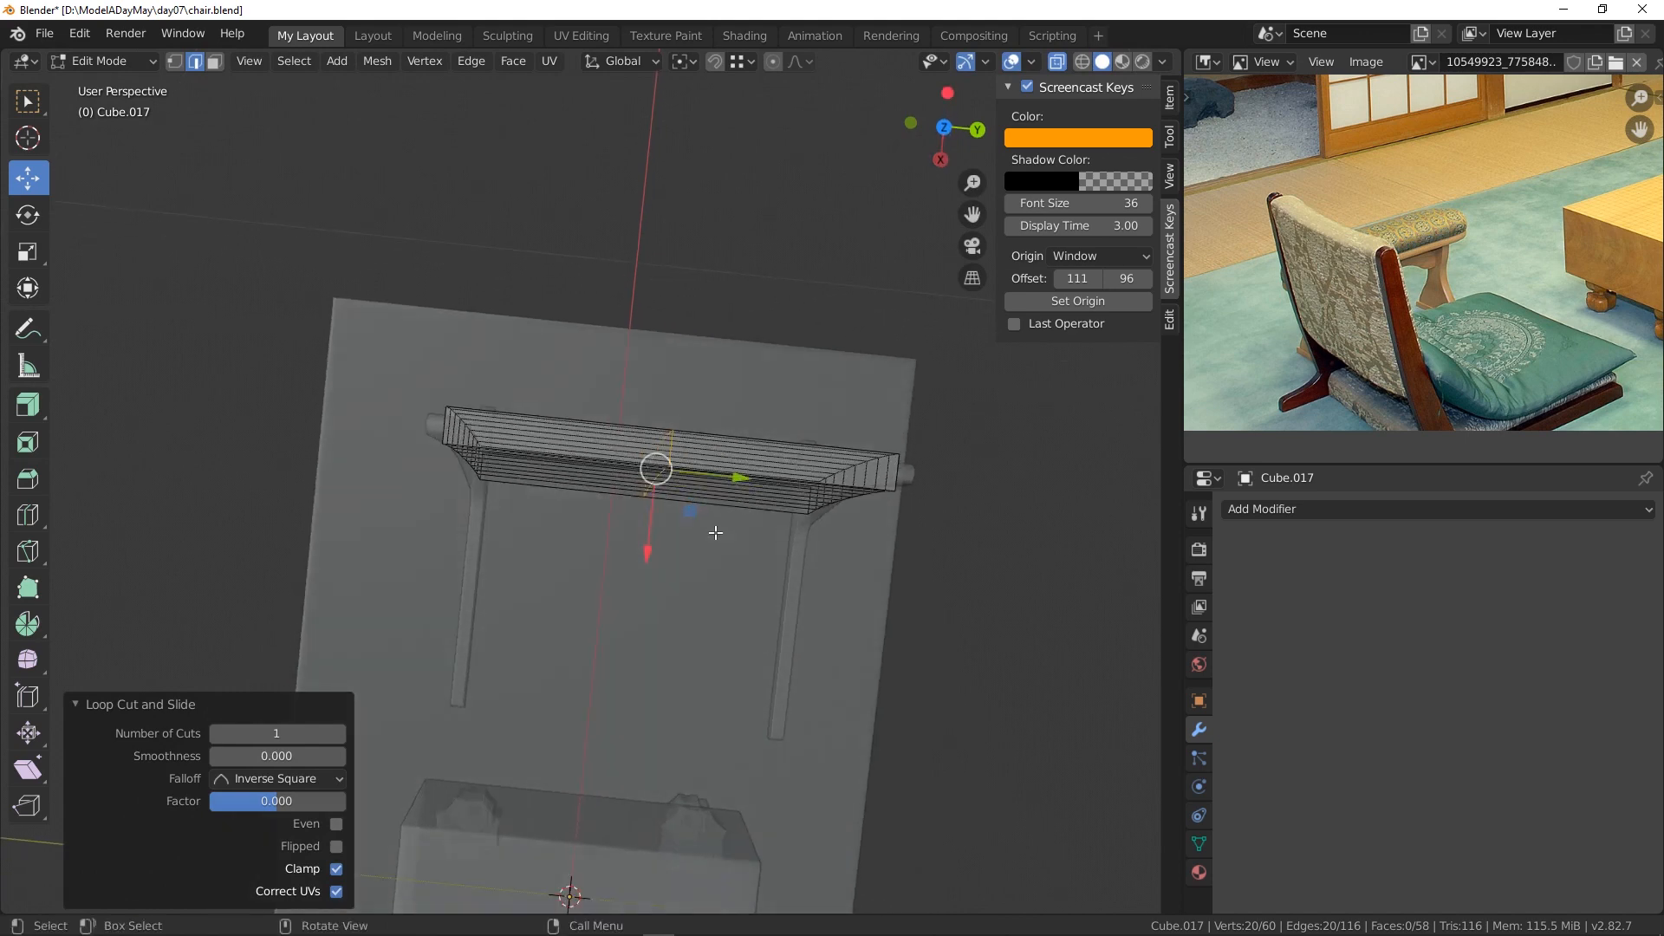
left_click_drag(652, 550, 651, 505)
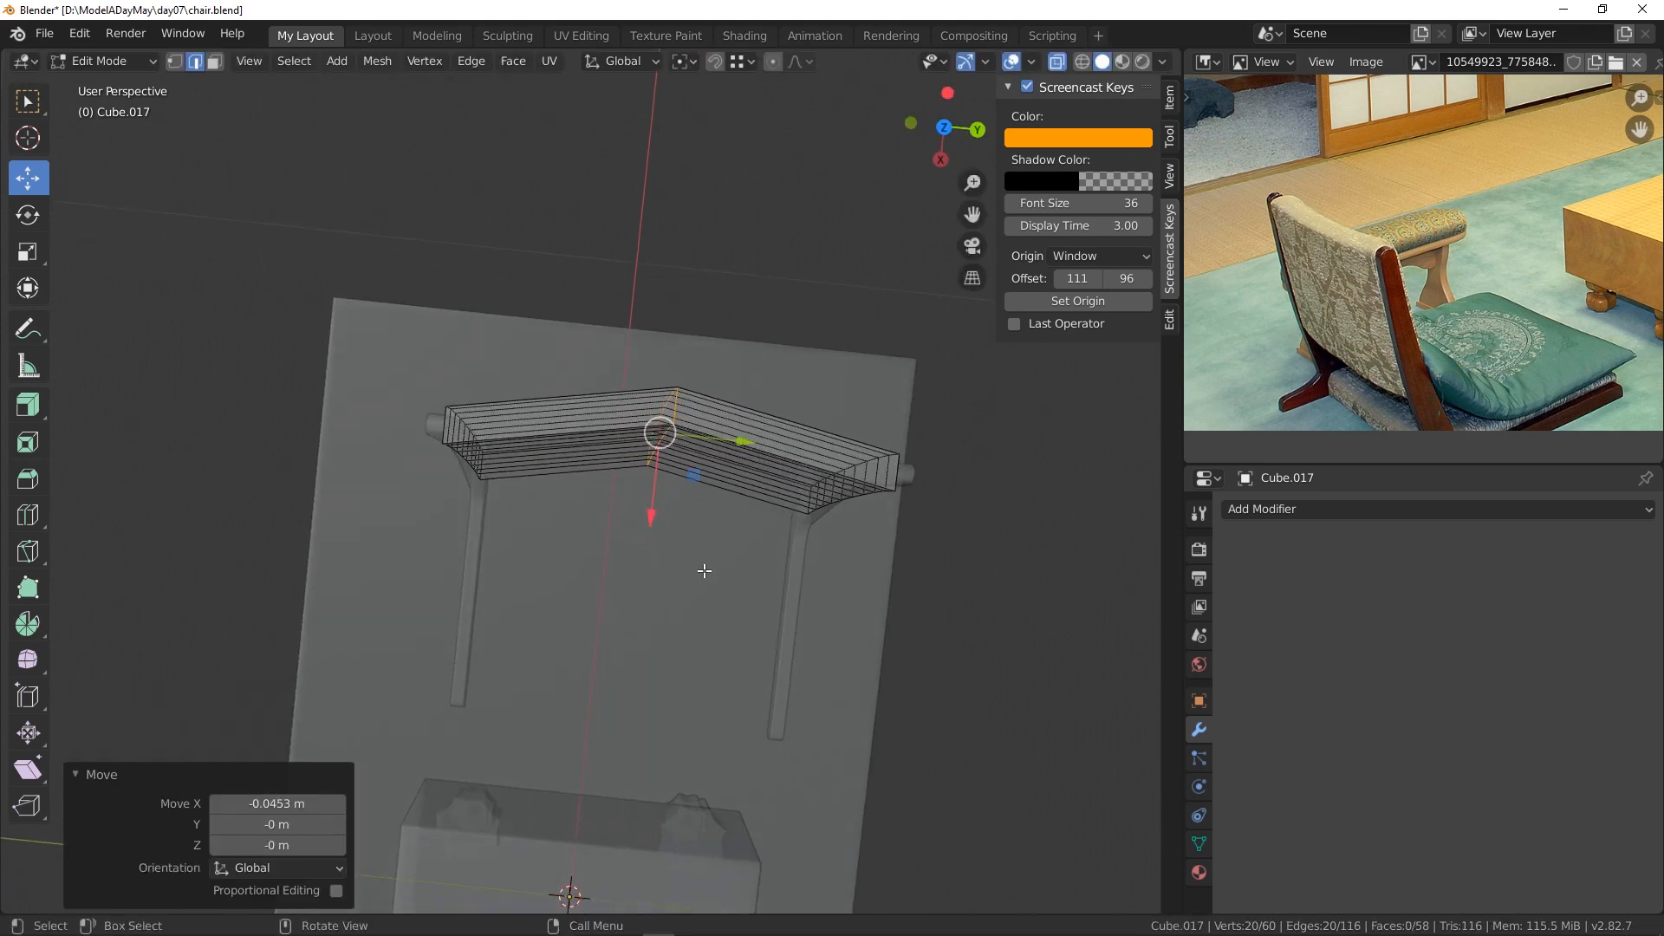
- Bevel the central vertical loop with 7 segments and an offset of about 0.208 m to round the backrest
middle_click_drag(728, 571, 659, 490)
key("ctrl+b")
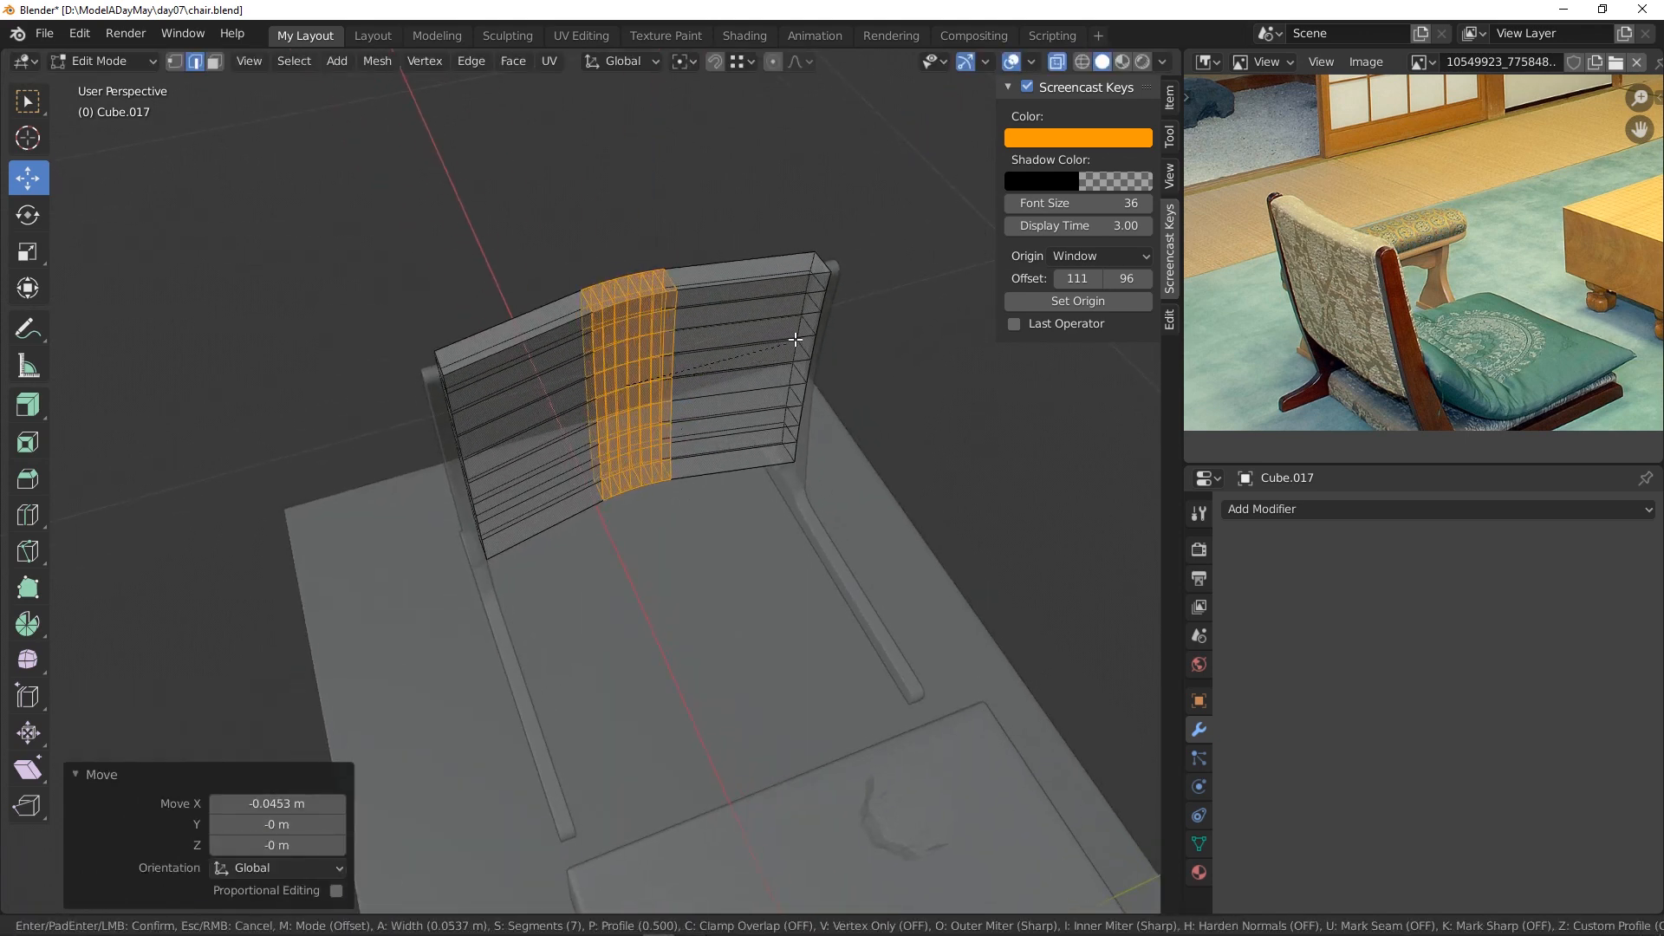
left_click(840, 304)
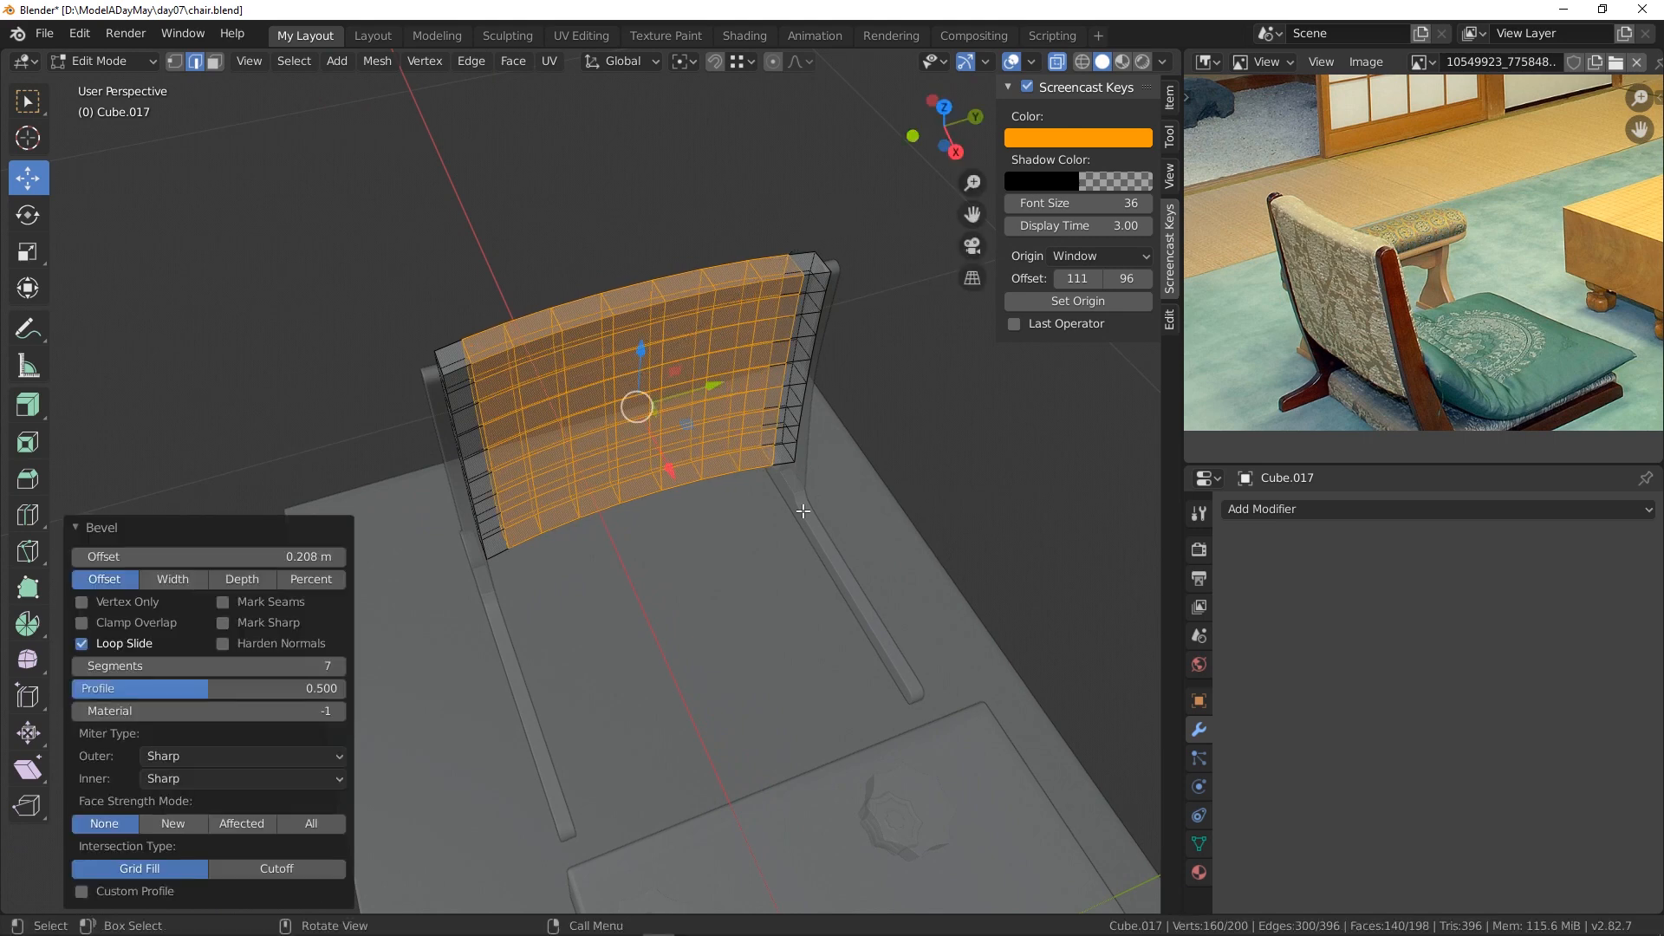
middle_click_drag(803, 512, 962, 455)
middle_click_drag(785, 499, 640, 519)
left_click(707, 611)
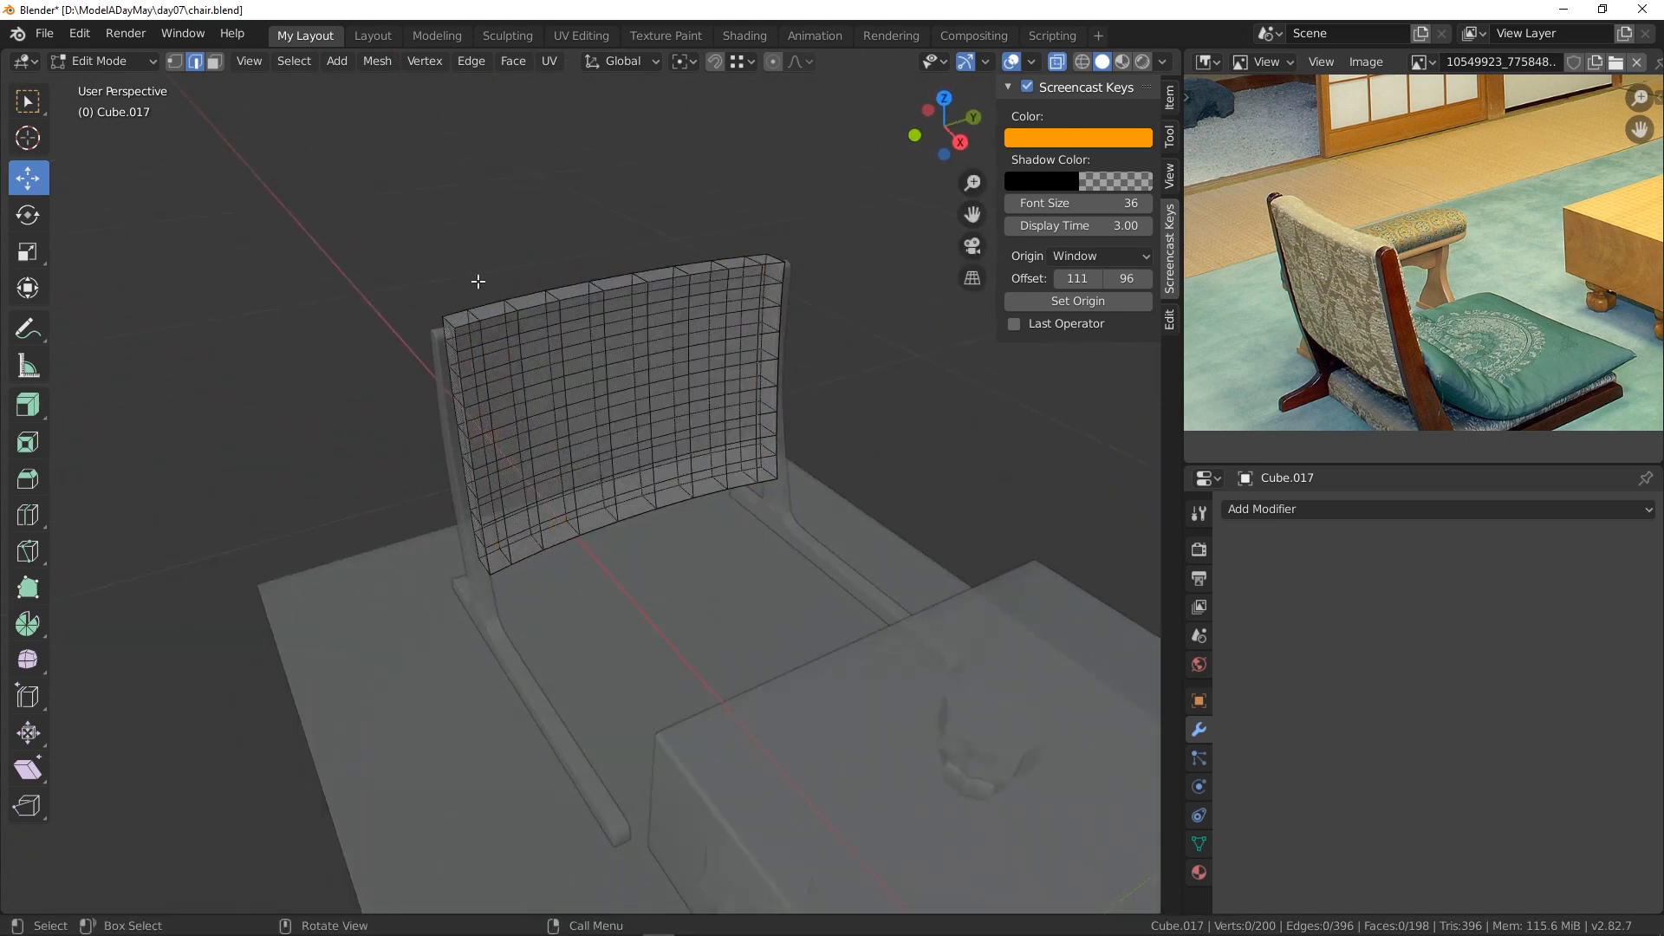
- Add a Subdivision Surface modifier to the backrest and turn off the X-ray display
left_click(1282, 511)
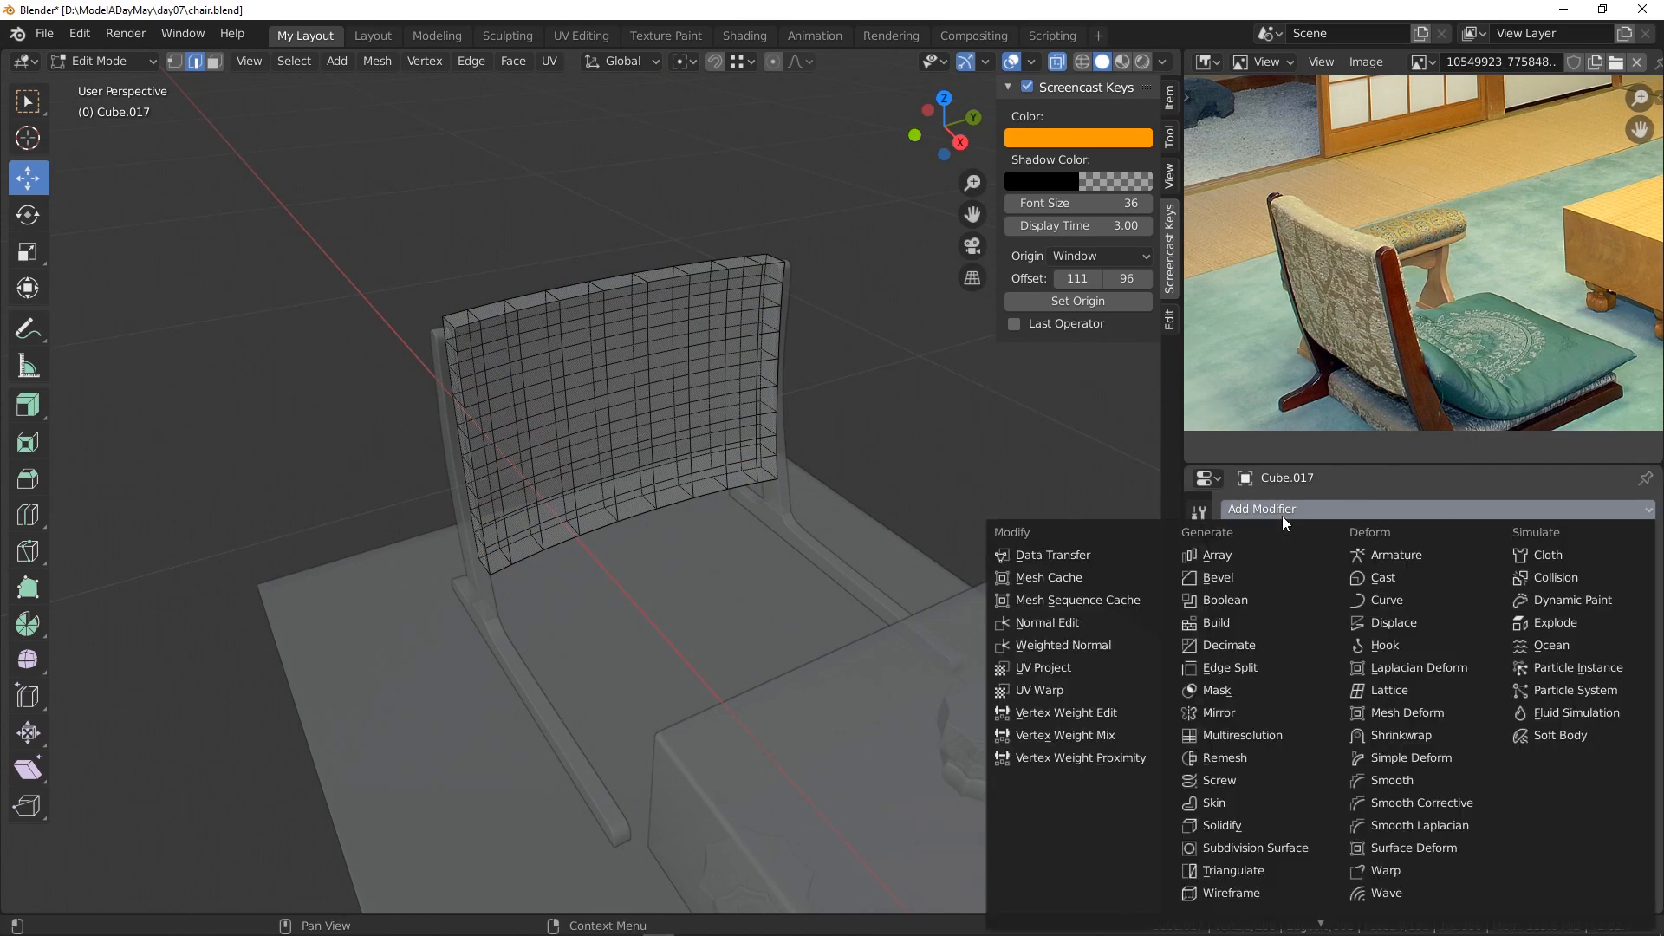
left_click(1251, 848)
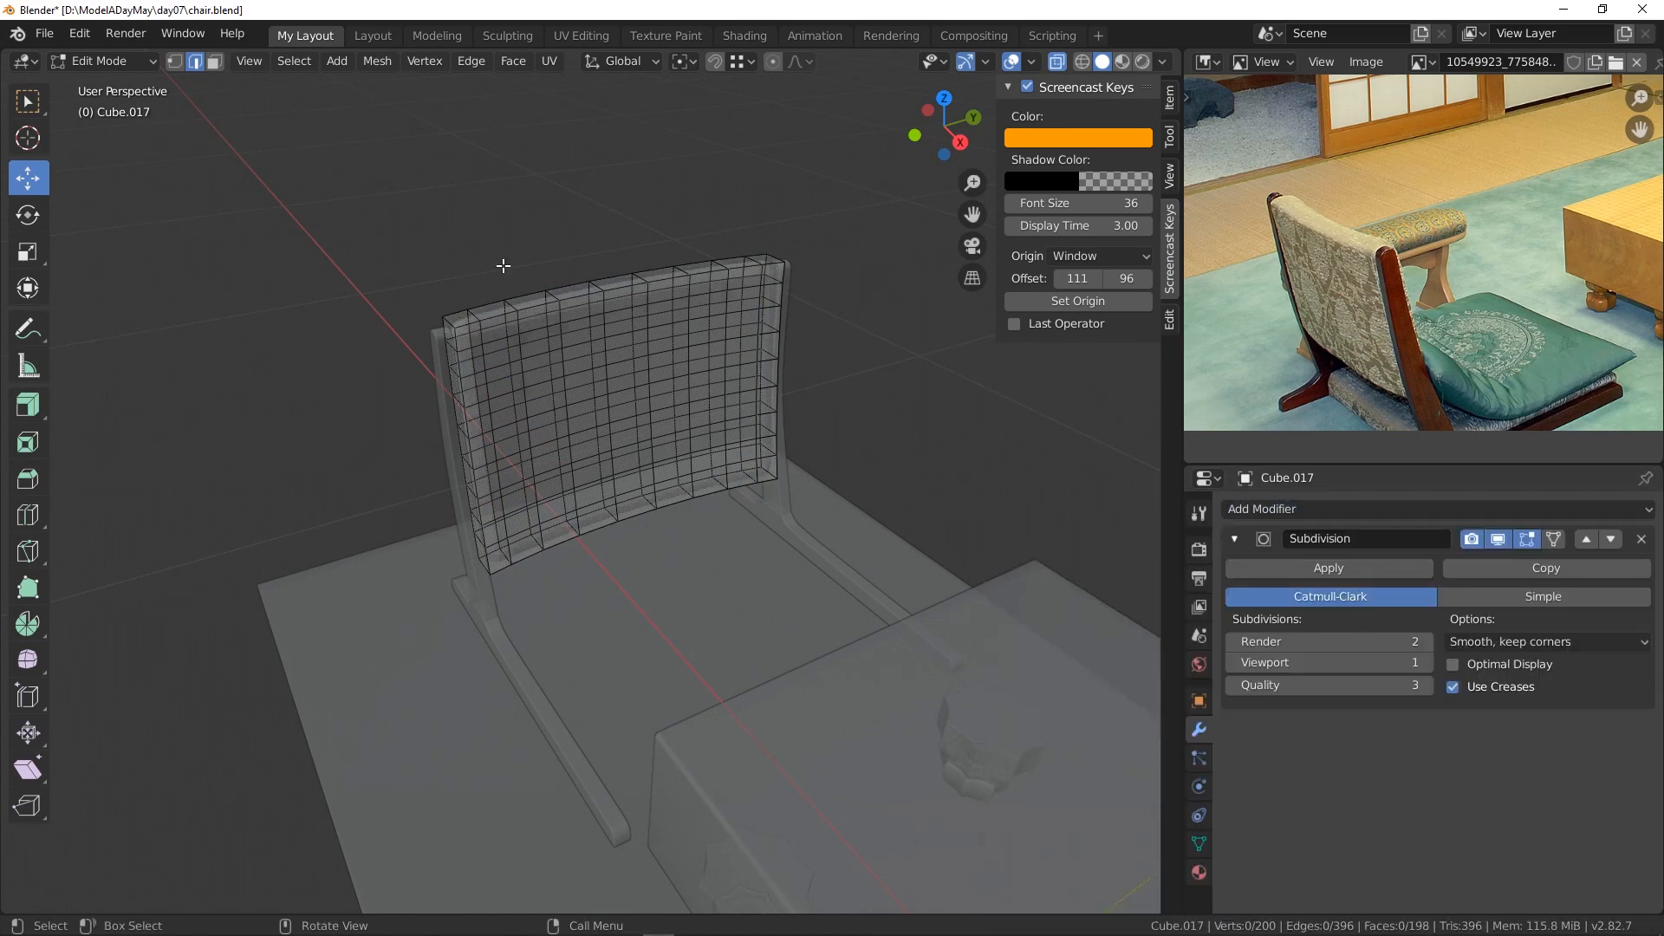
left_click(1056, 64)
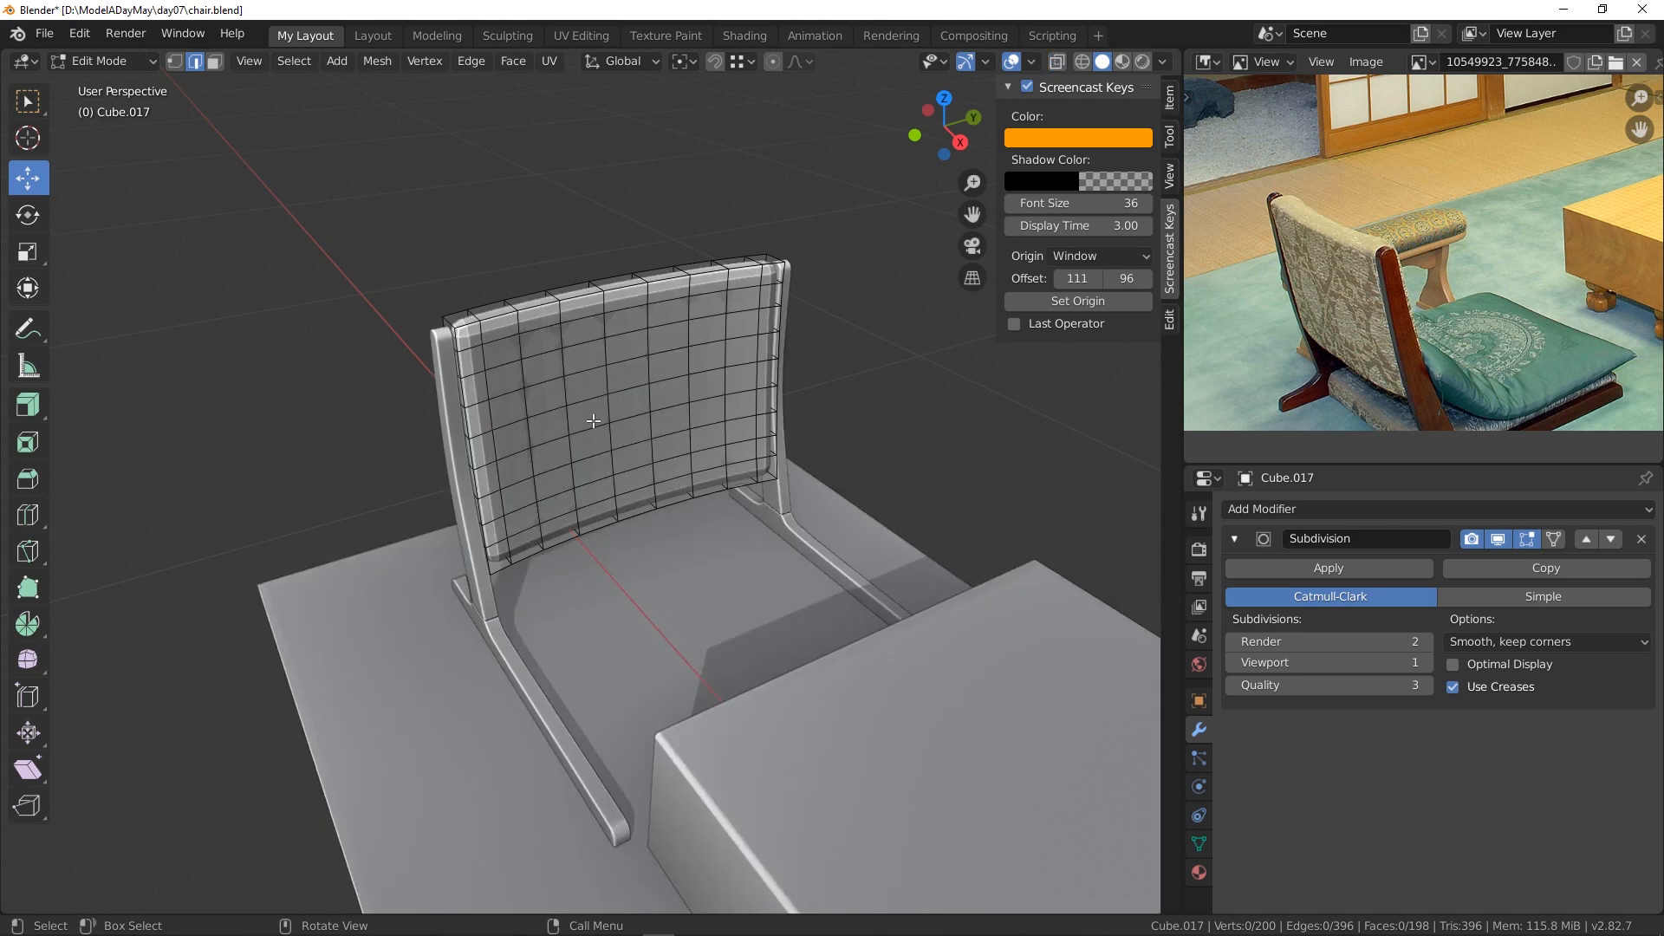
middle_click_drag(592, 421, 629, 401)
- Switch to Object Mode, apply Shade Smooth to the backrest and inspect its shape
right_click(609, 312)
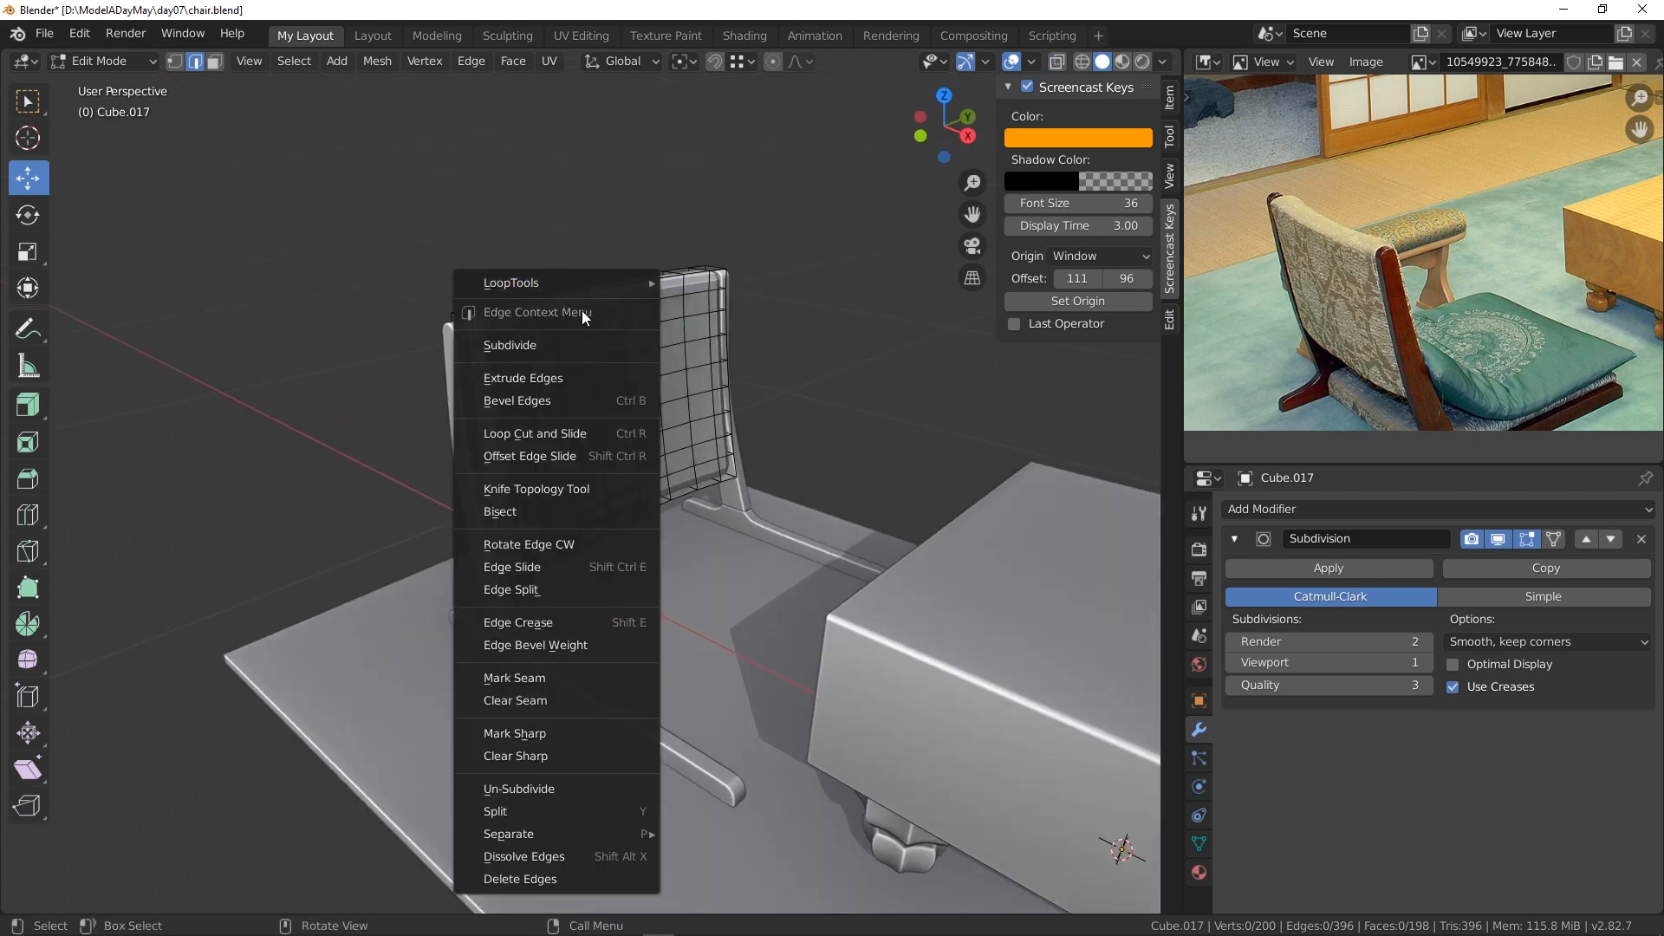
left_click(82, 61)
left_click(78, 86)
right_click(563, 325)
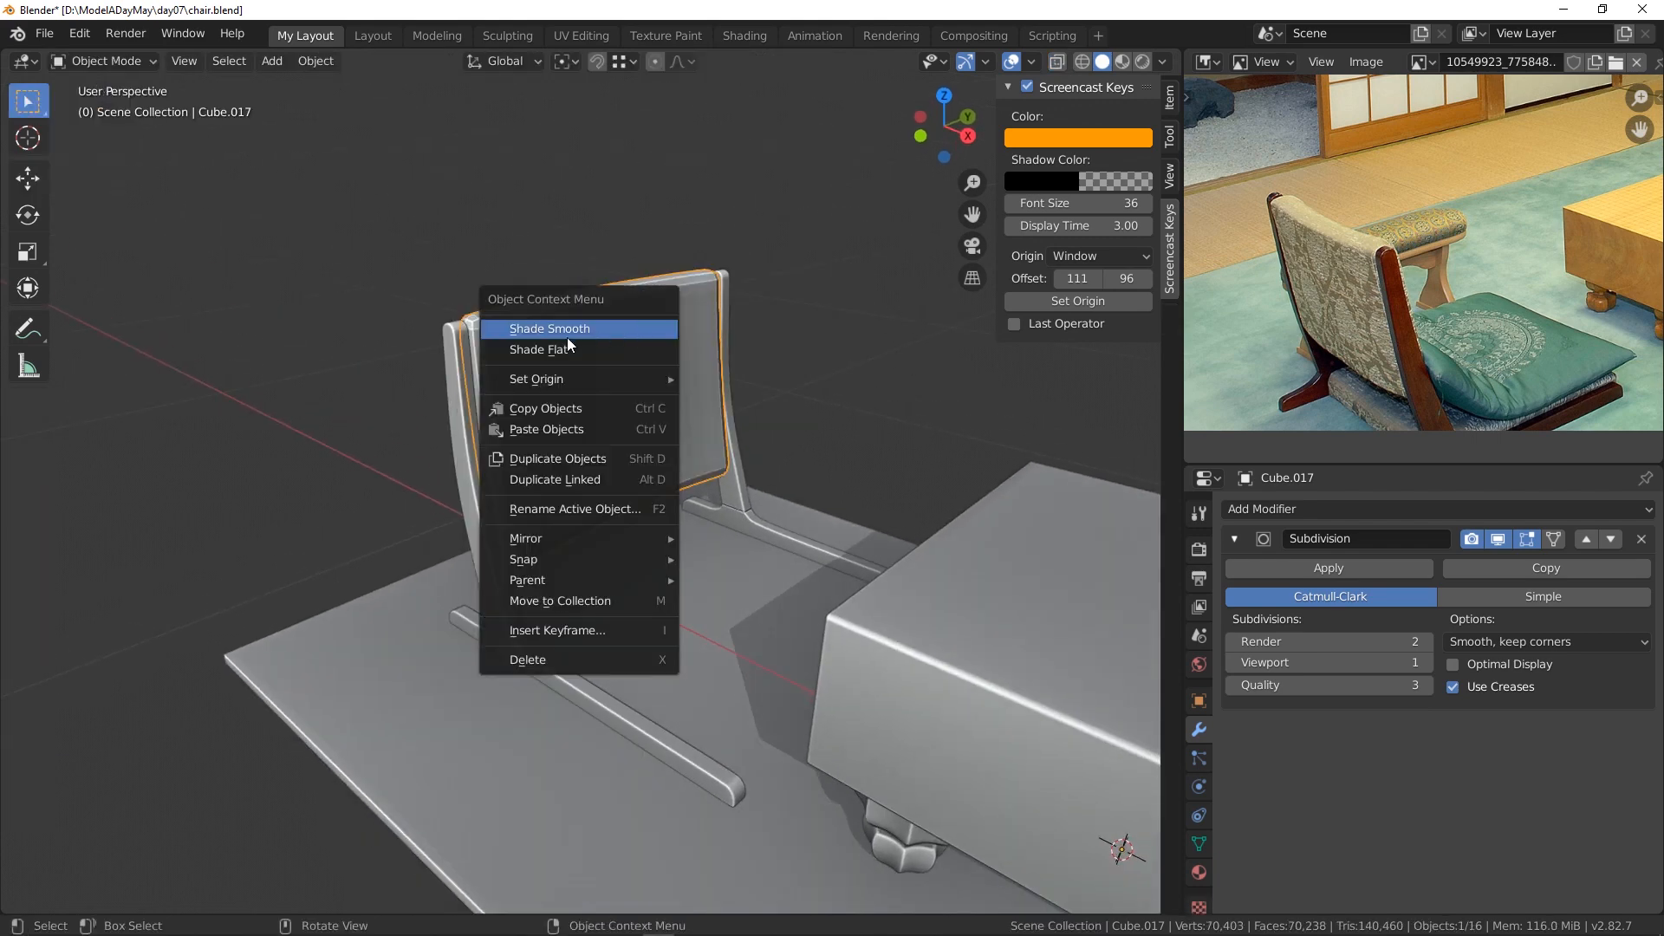
middle_click_drag(669, 373, 668, 457)
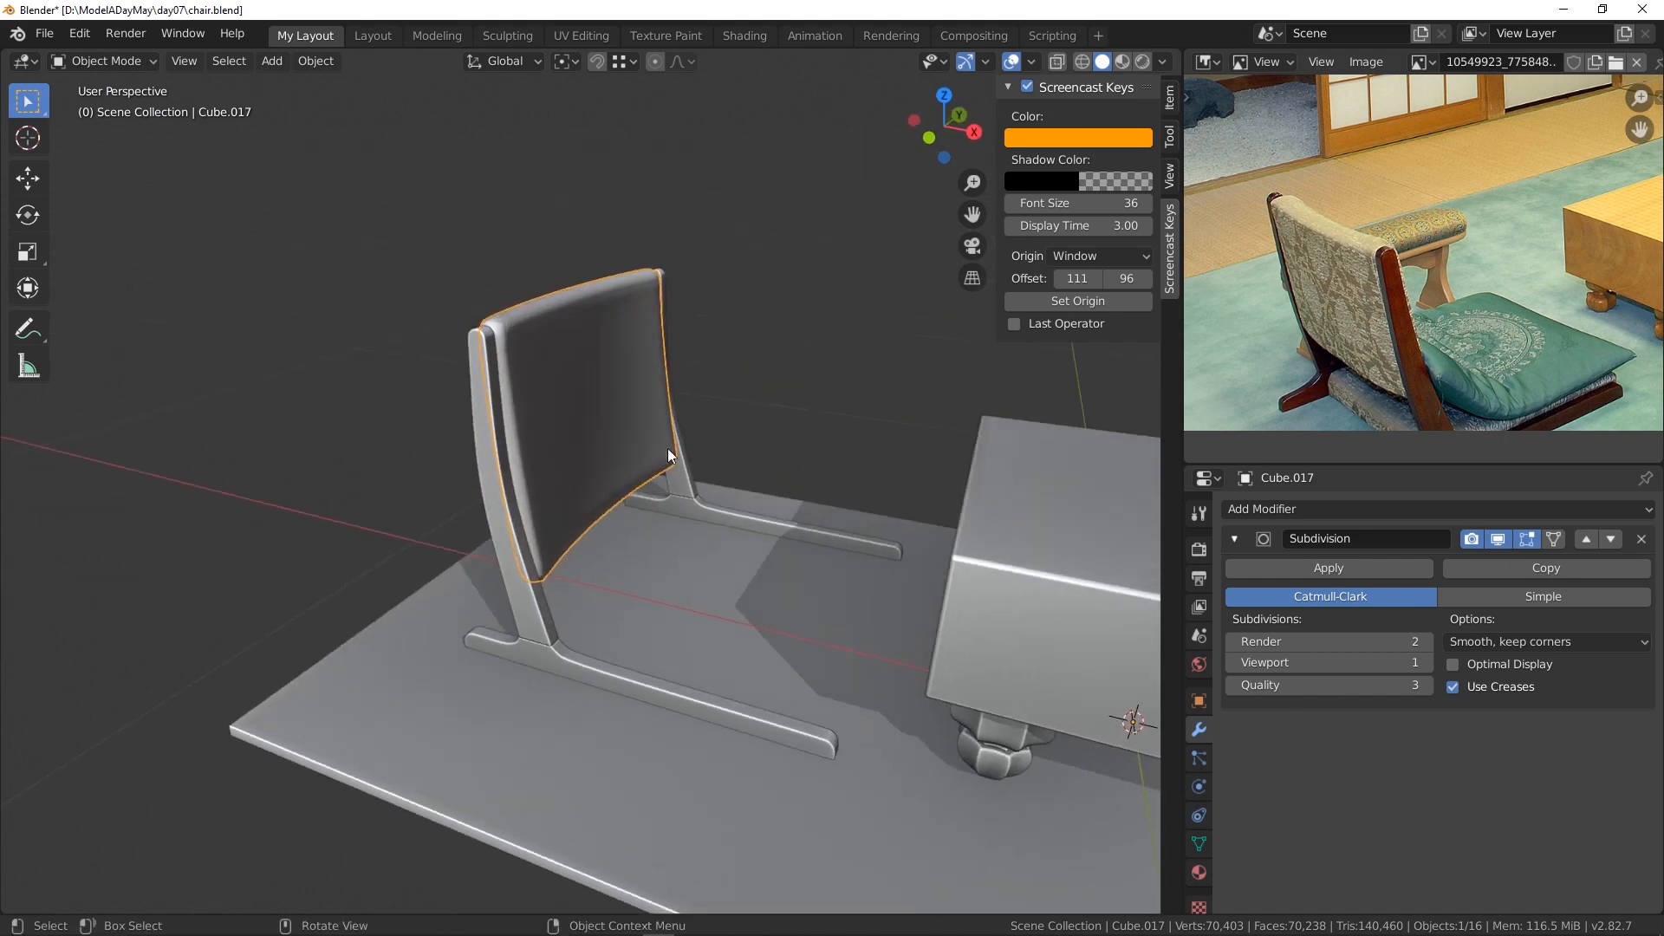
scroll(668, 456, "up", 3)
middle_click_drag(877, 458, 811, 564, "shift")
middle_click_drag(811, 563, 694, 419)
- In top view, add a loop cut to the backrest mesh close to its positive Y end, with a slide factor of about 0.785
key("KP_7")
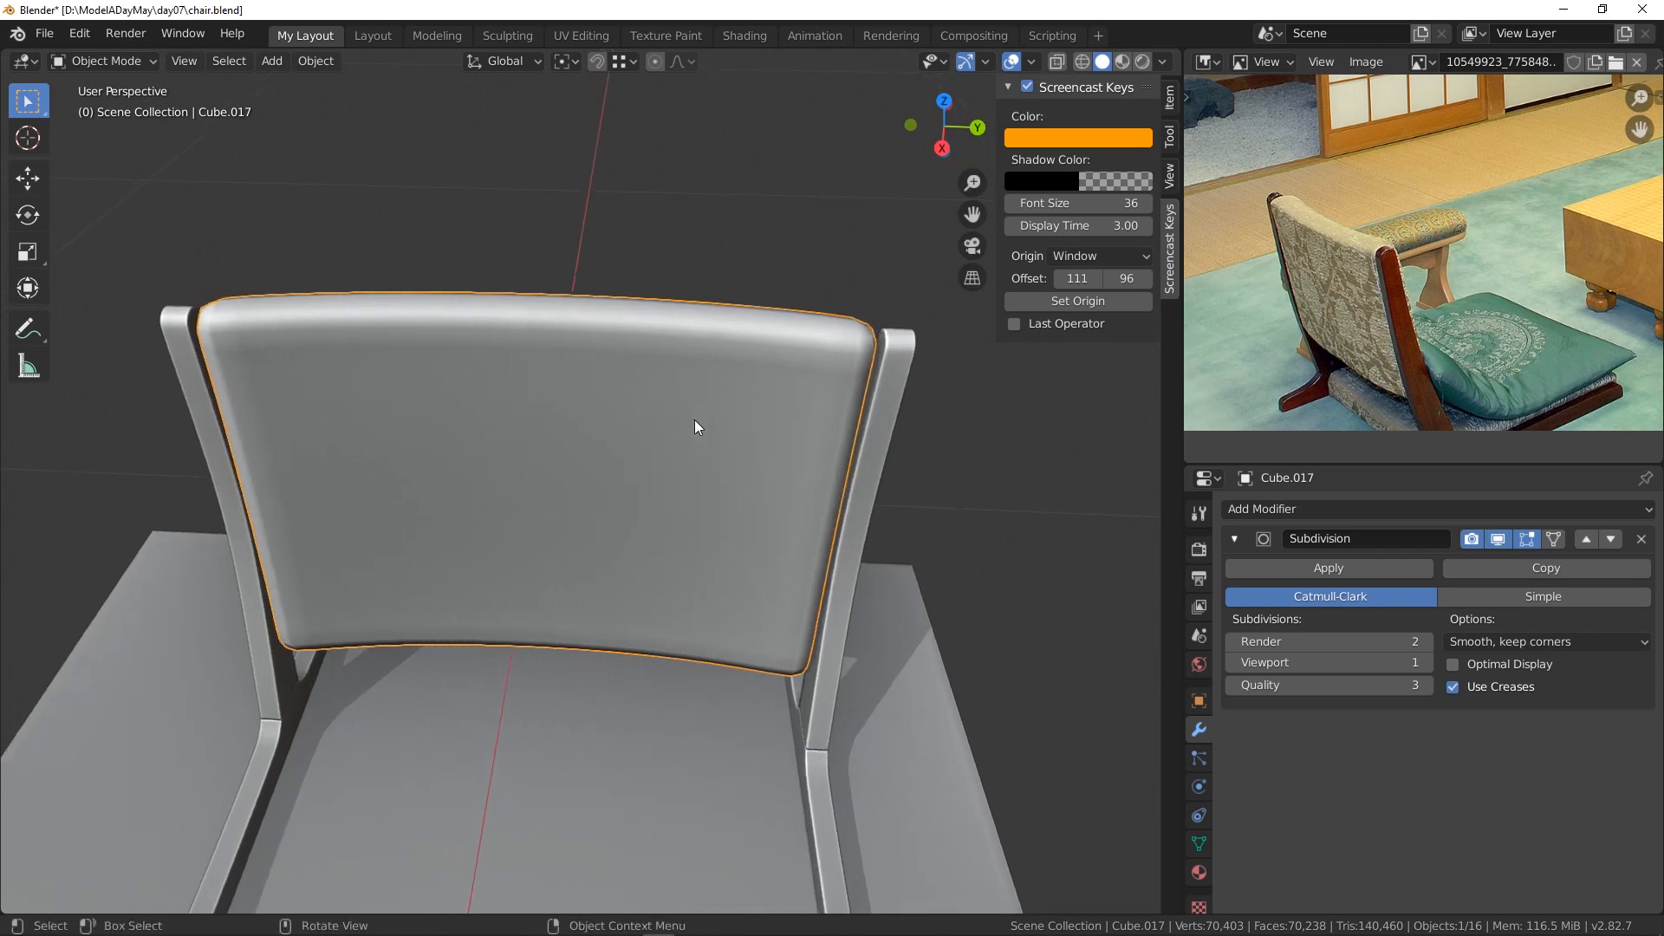
key("KP_7")
left_click(104, 61)
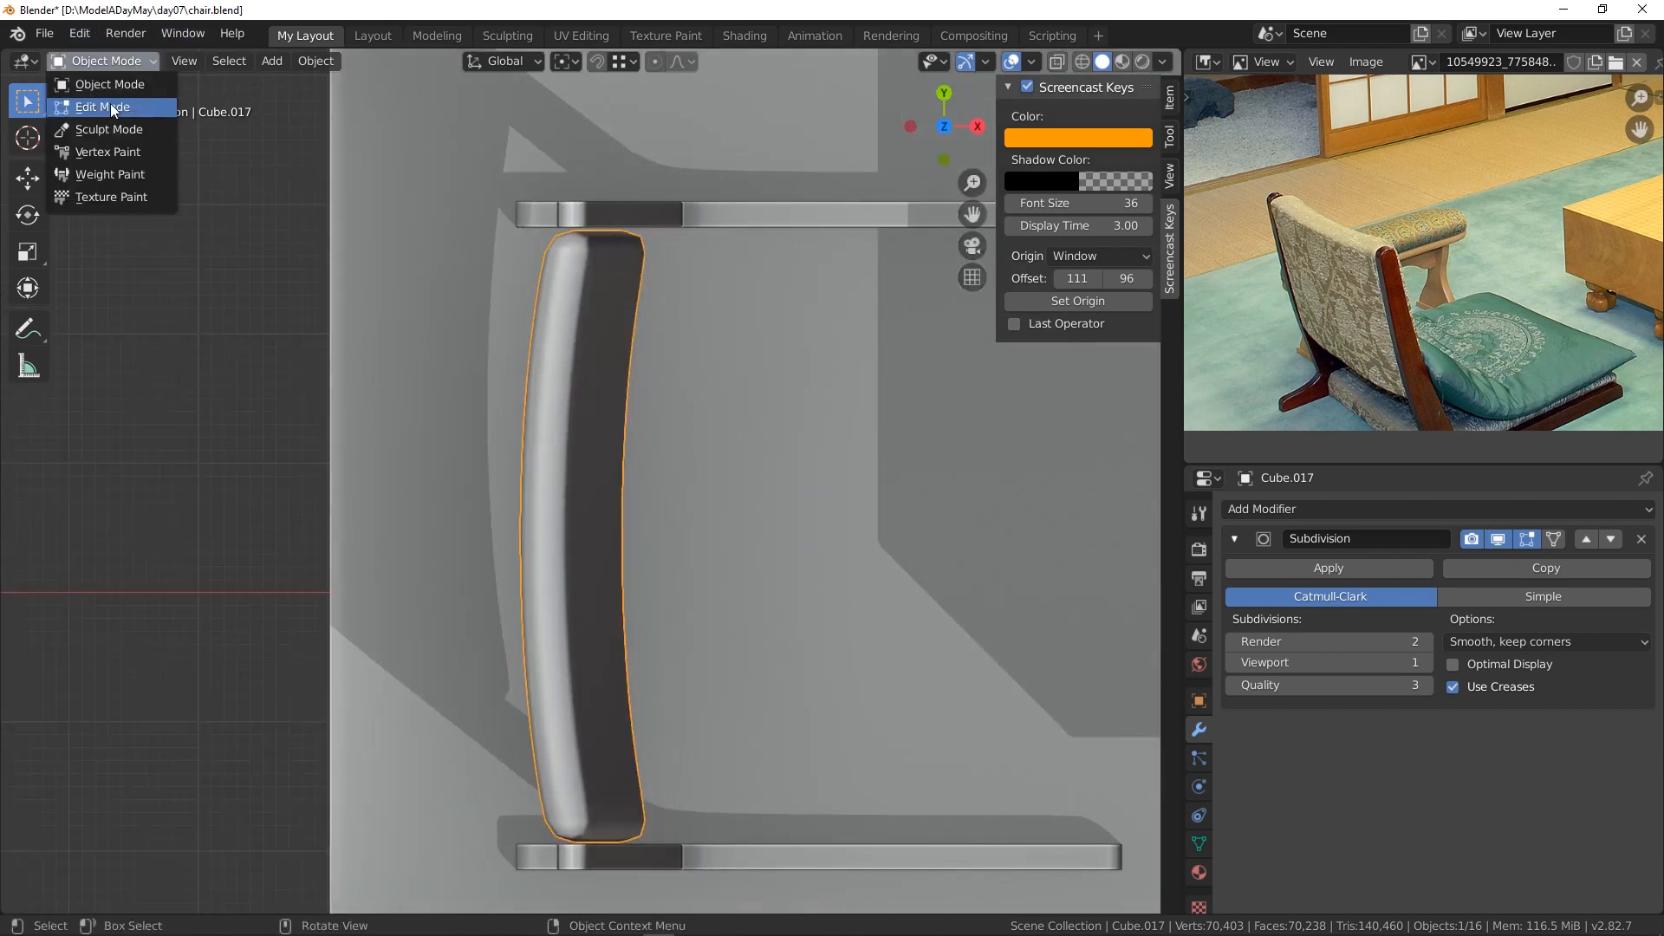
left_click(111, 103)
key("ctrl+r")
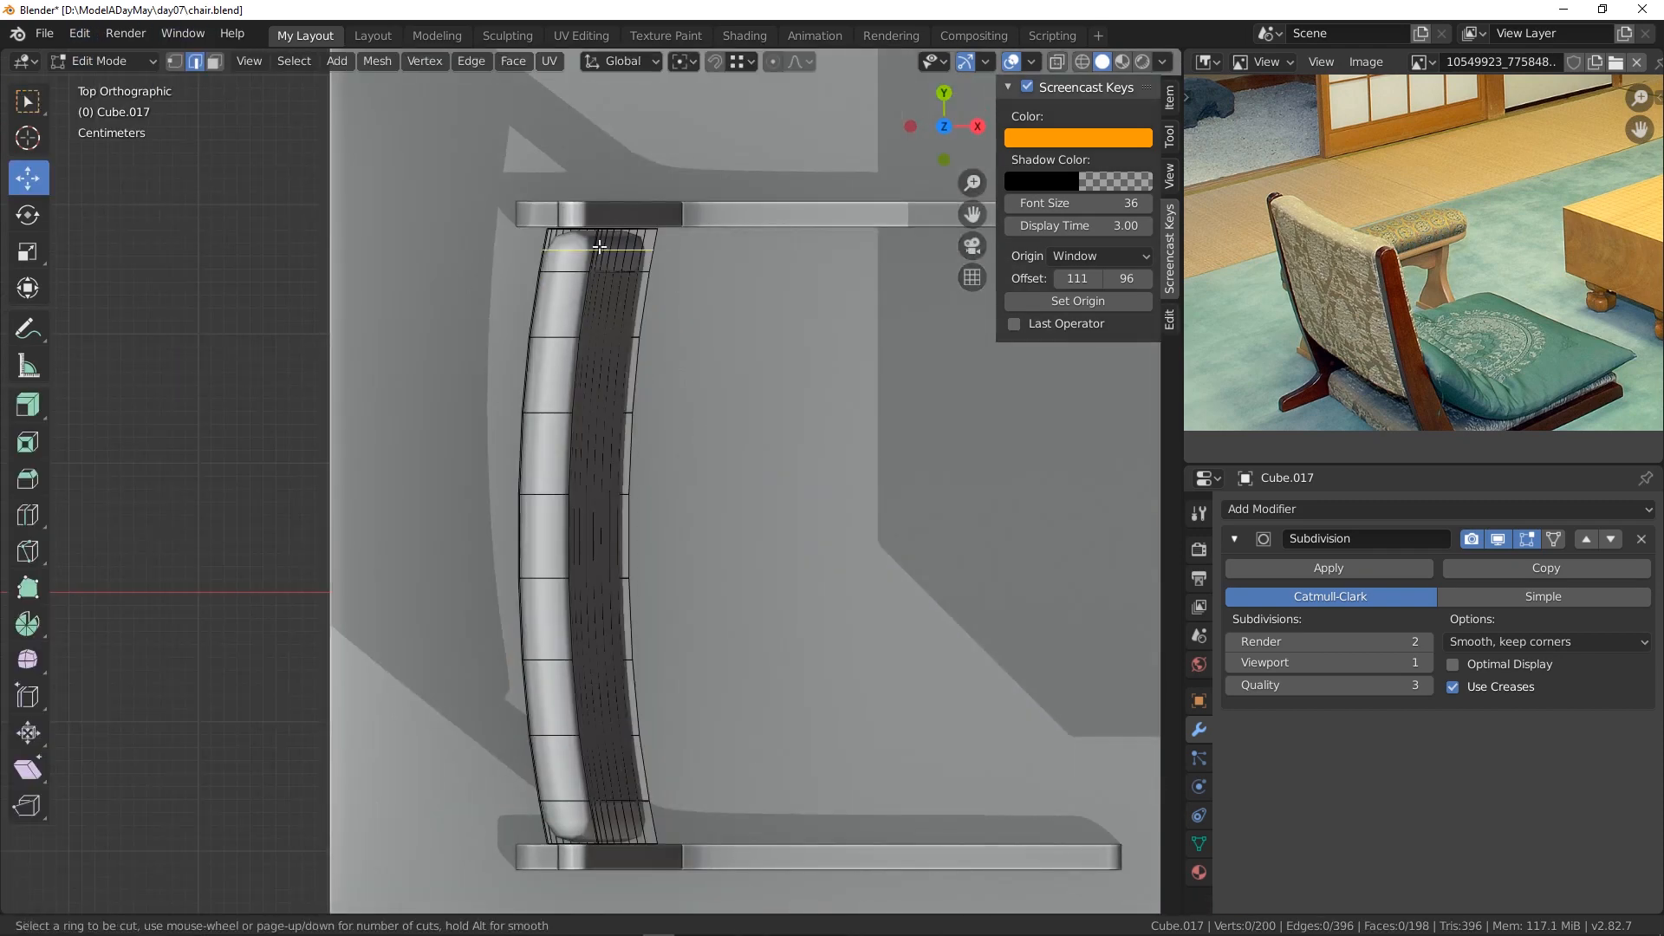
left_click(599, 242)
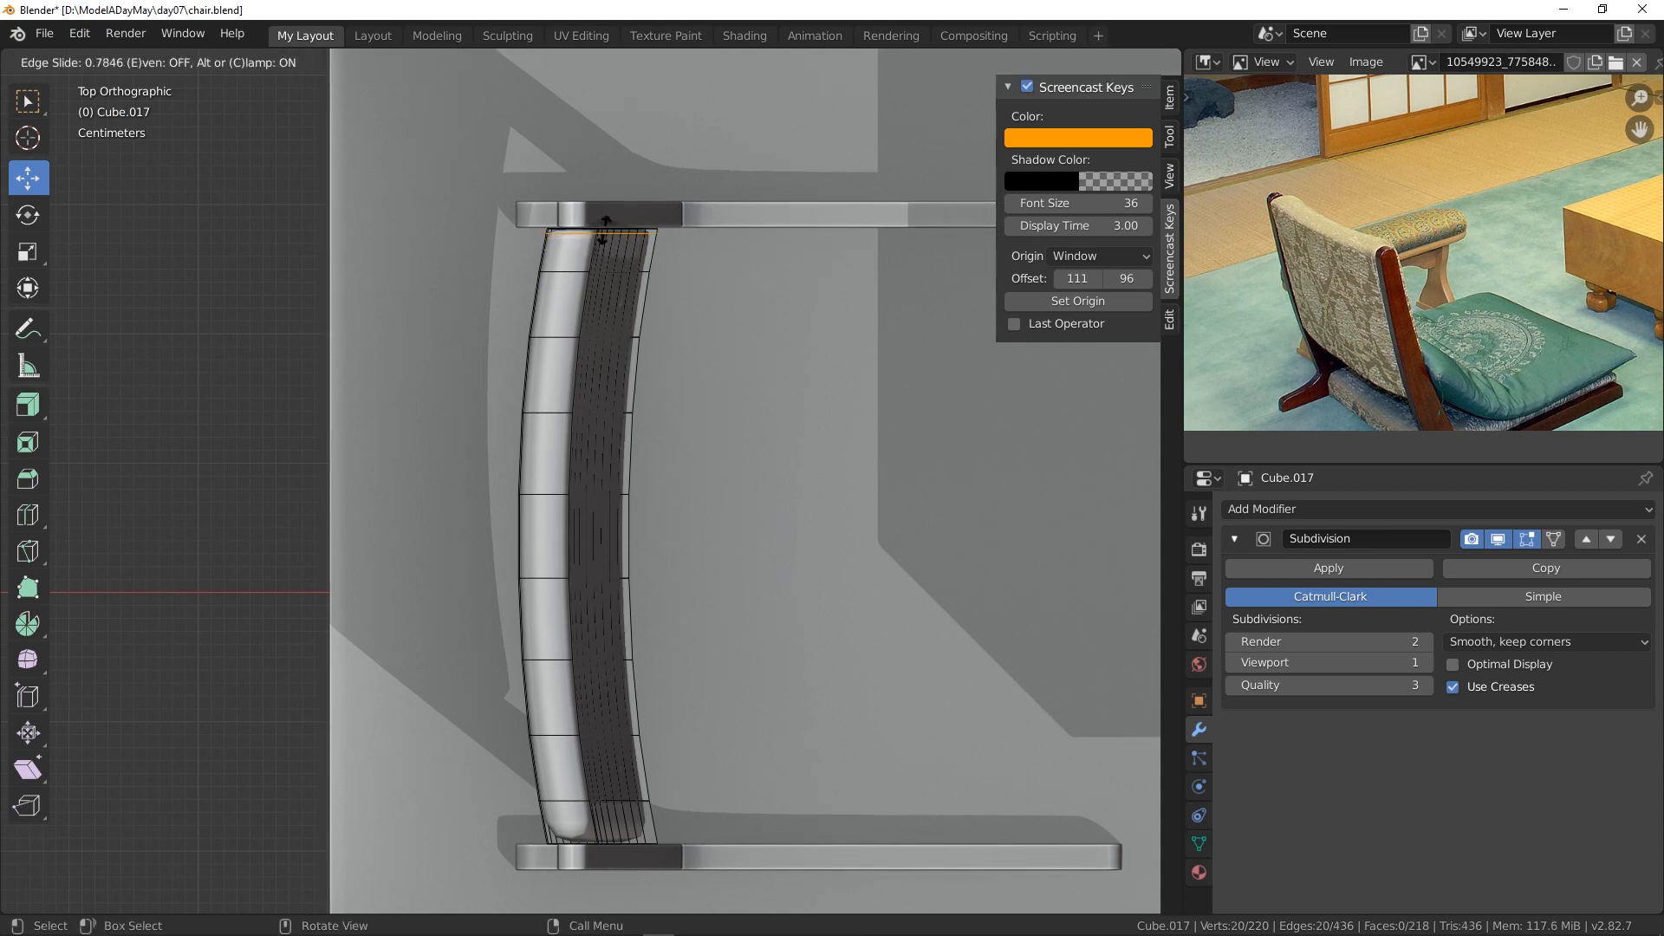
left_click(604, 227)
- Add a matching loop cut close to the backrest's negative Y end, with a slide factor of about -0.833
middle_click_drag(588, 604, 601, 435, "shift")
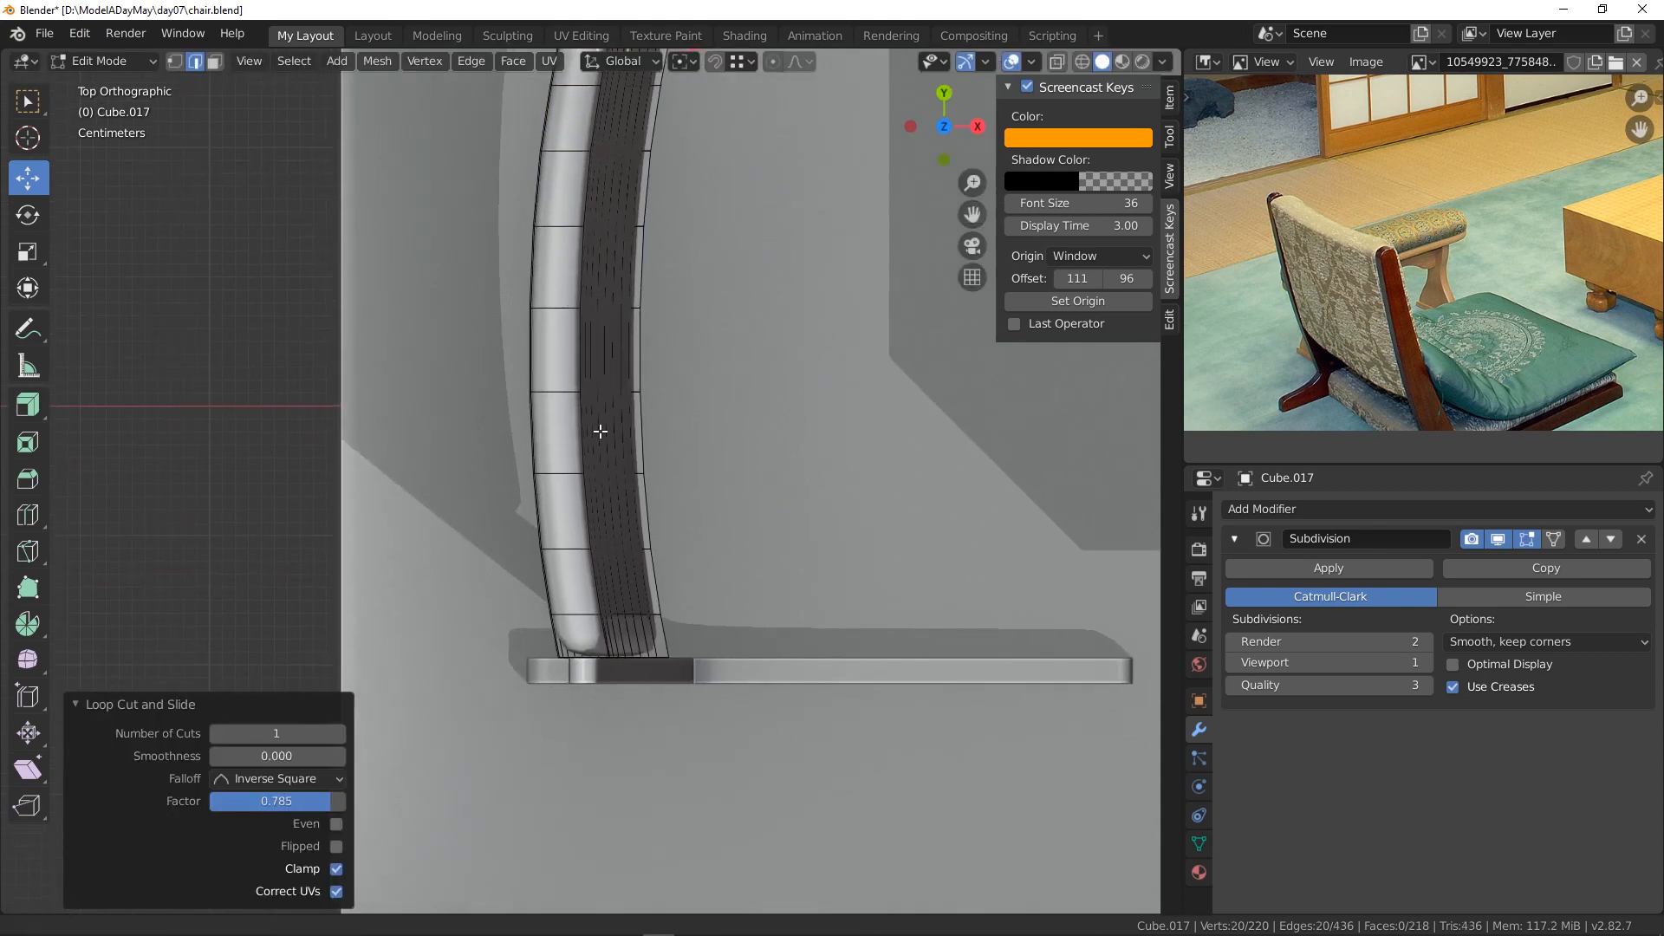
key("ctrl+r")
left_click(598, 648)
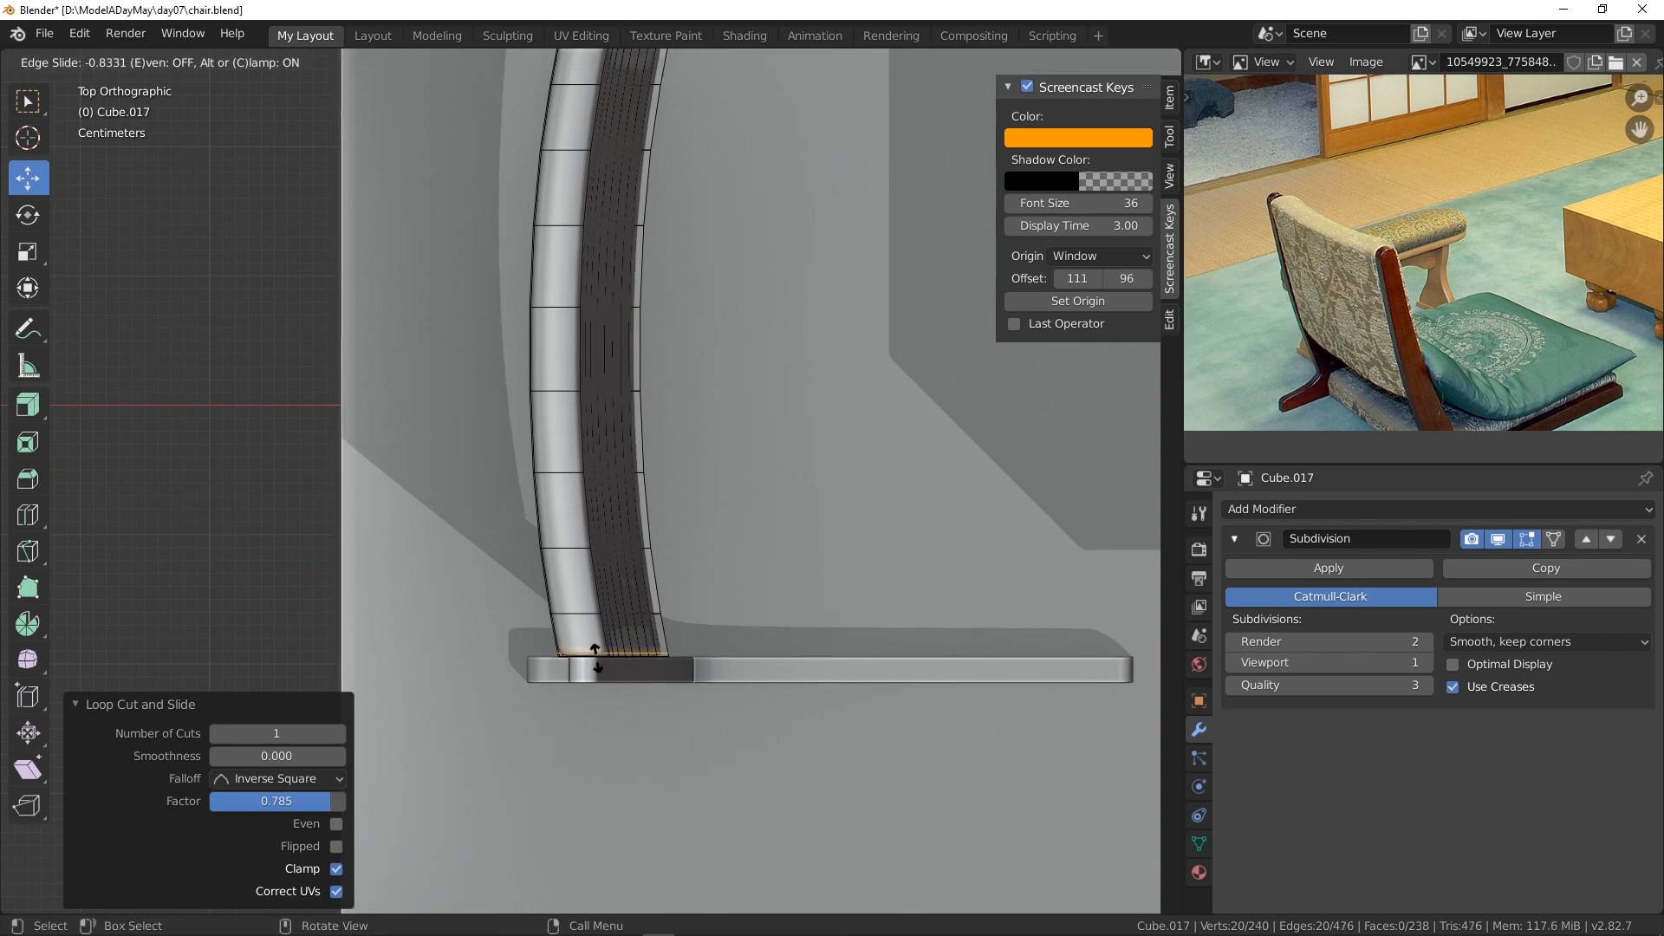
left_click(597, 656)
middle_click_drag(596, 656, 829, 483)
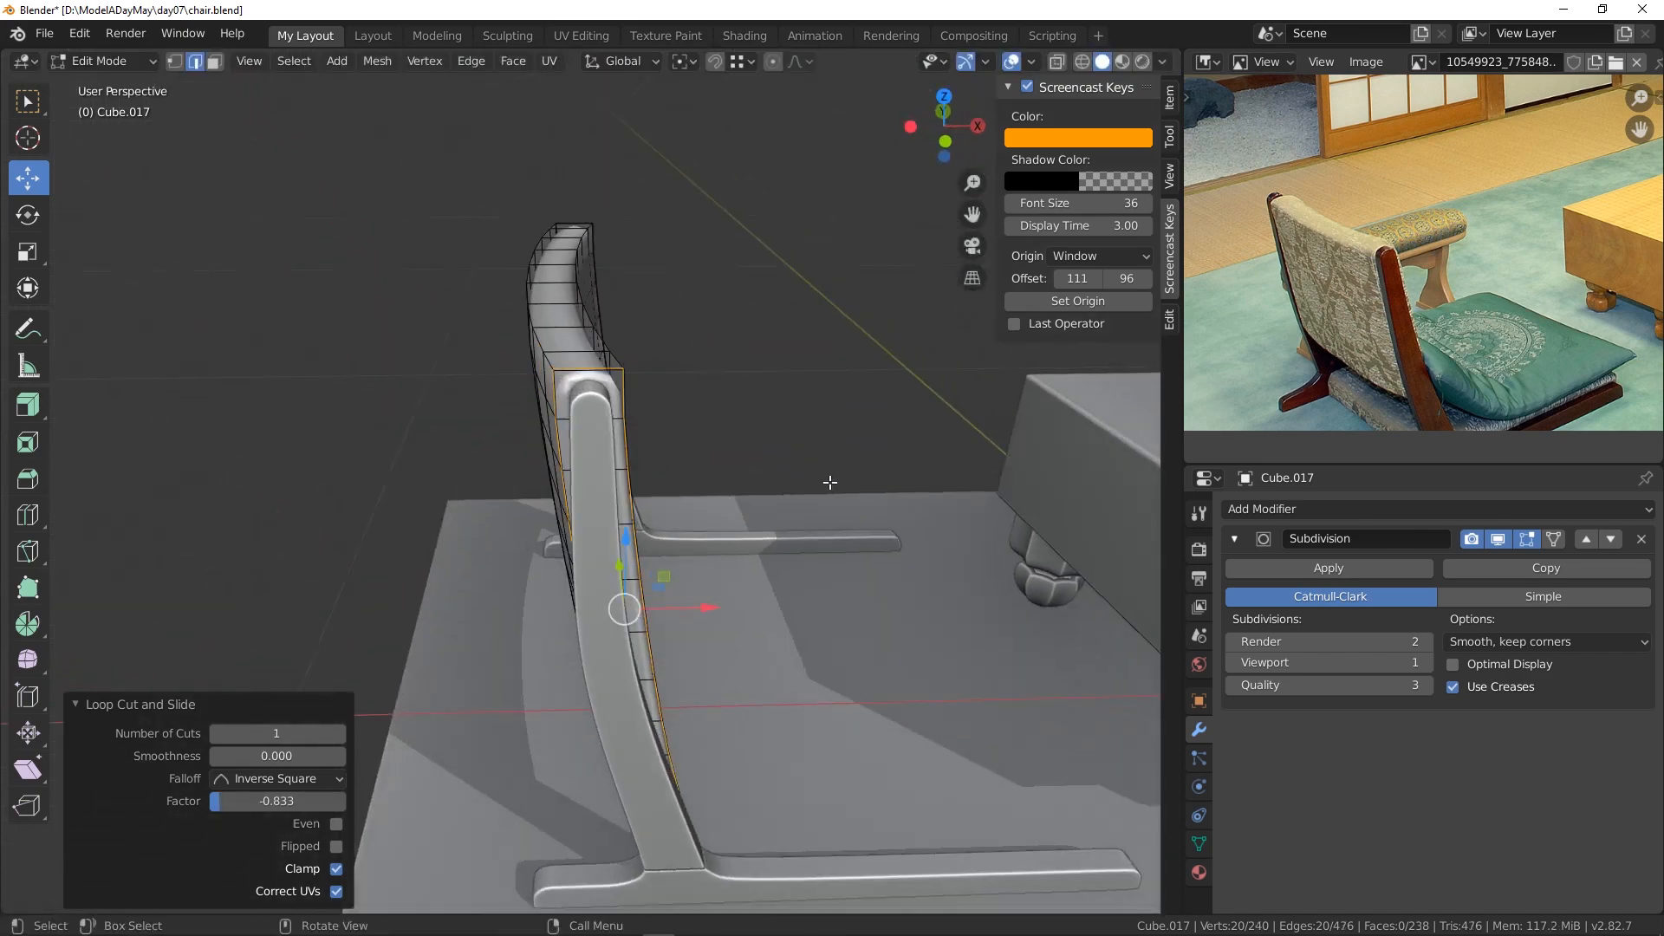
- Try to add a lengthwise loop cut along the backrest's rear edge
middle_click_drag(580, 378, 580, 405)
key("ctrl+r")
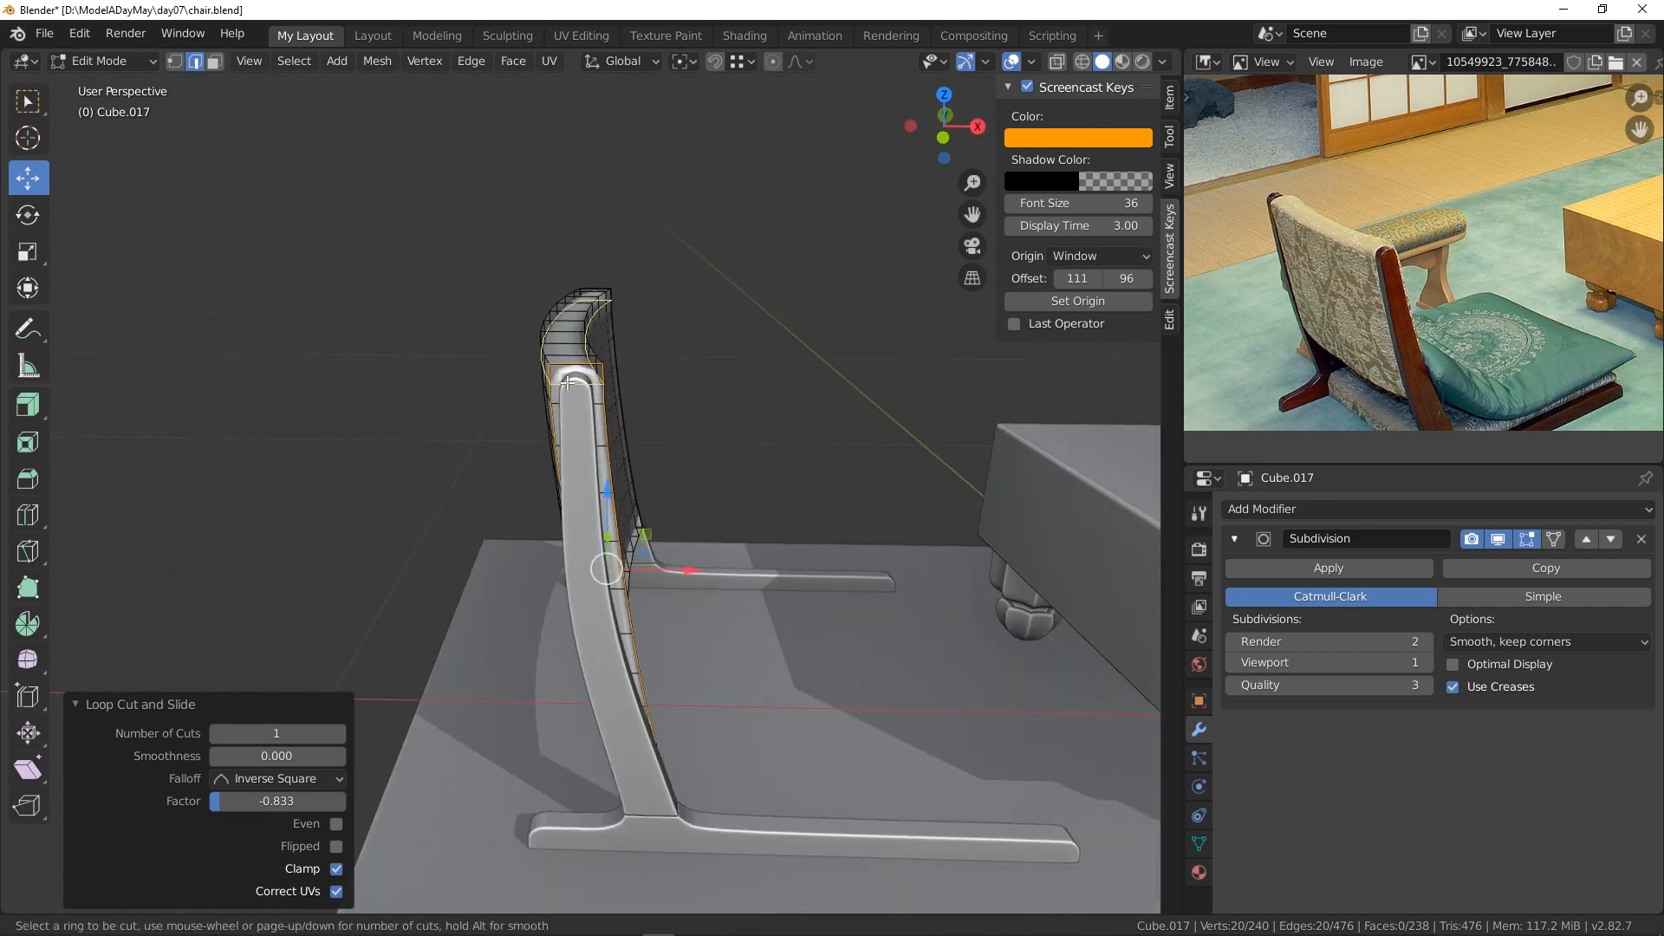
left_click(542, 369)
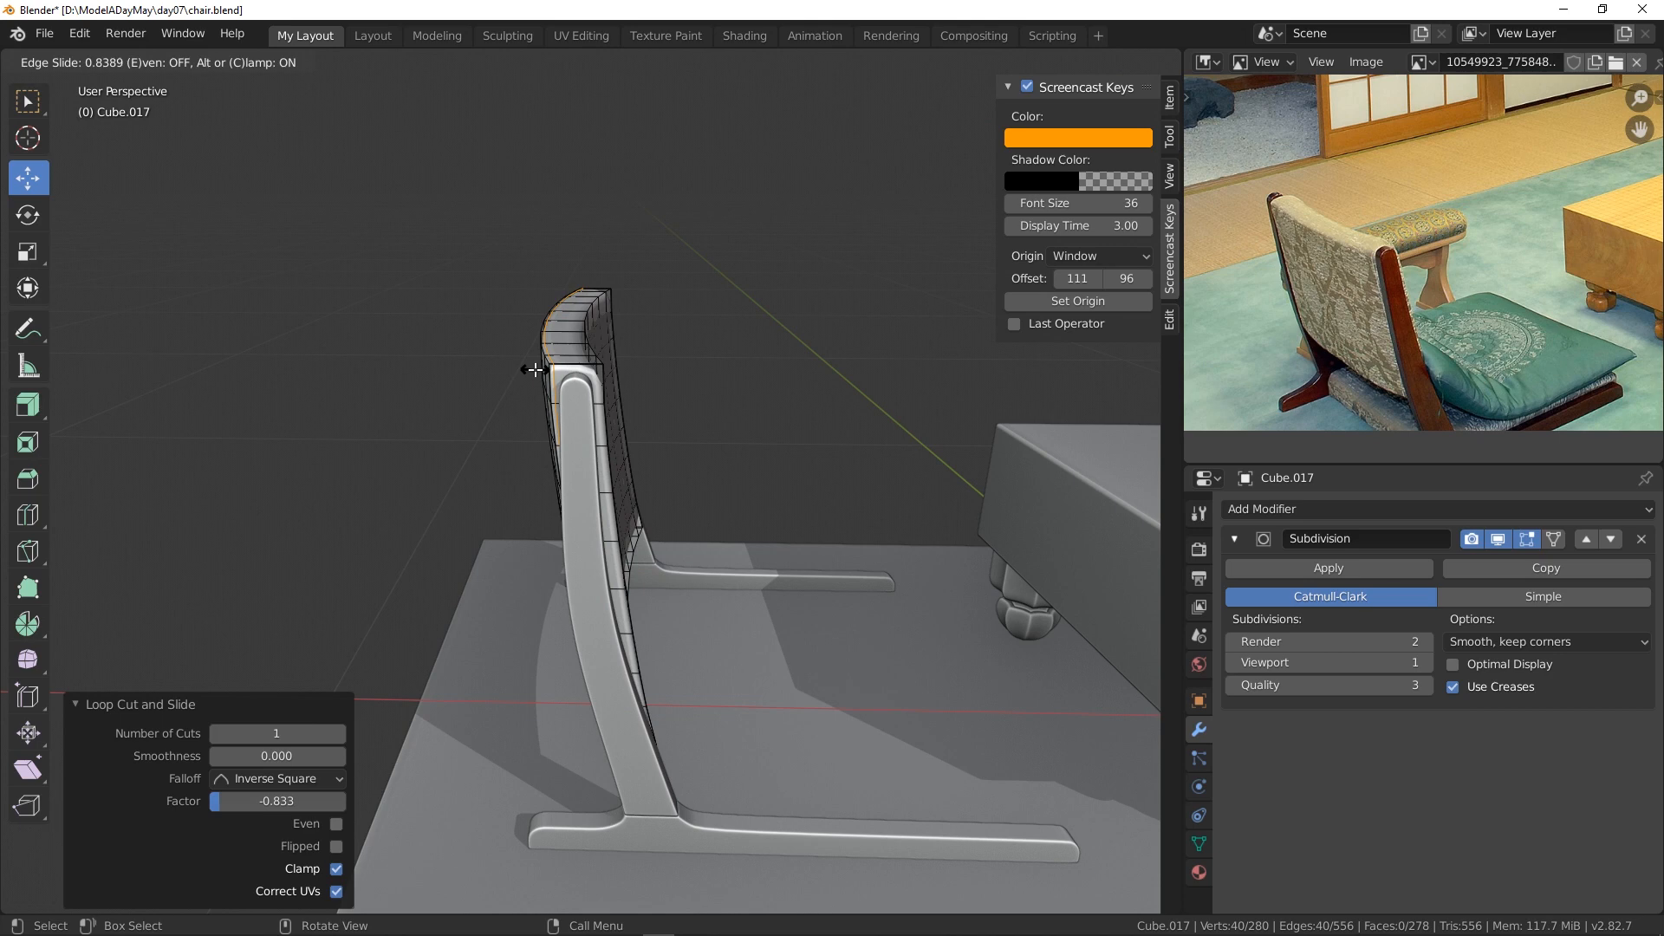
right_click(536, 371)
middle_click_drag(700, 490, 568, 395)
key("ctrl+z")
- Bevel the backrest's front and rear top edges with 1 segment and an offset of about 0.0137 m, then return to Object Mode
left_click(580, 386, "alt")
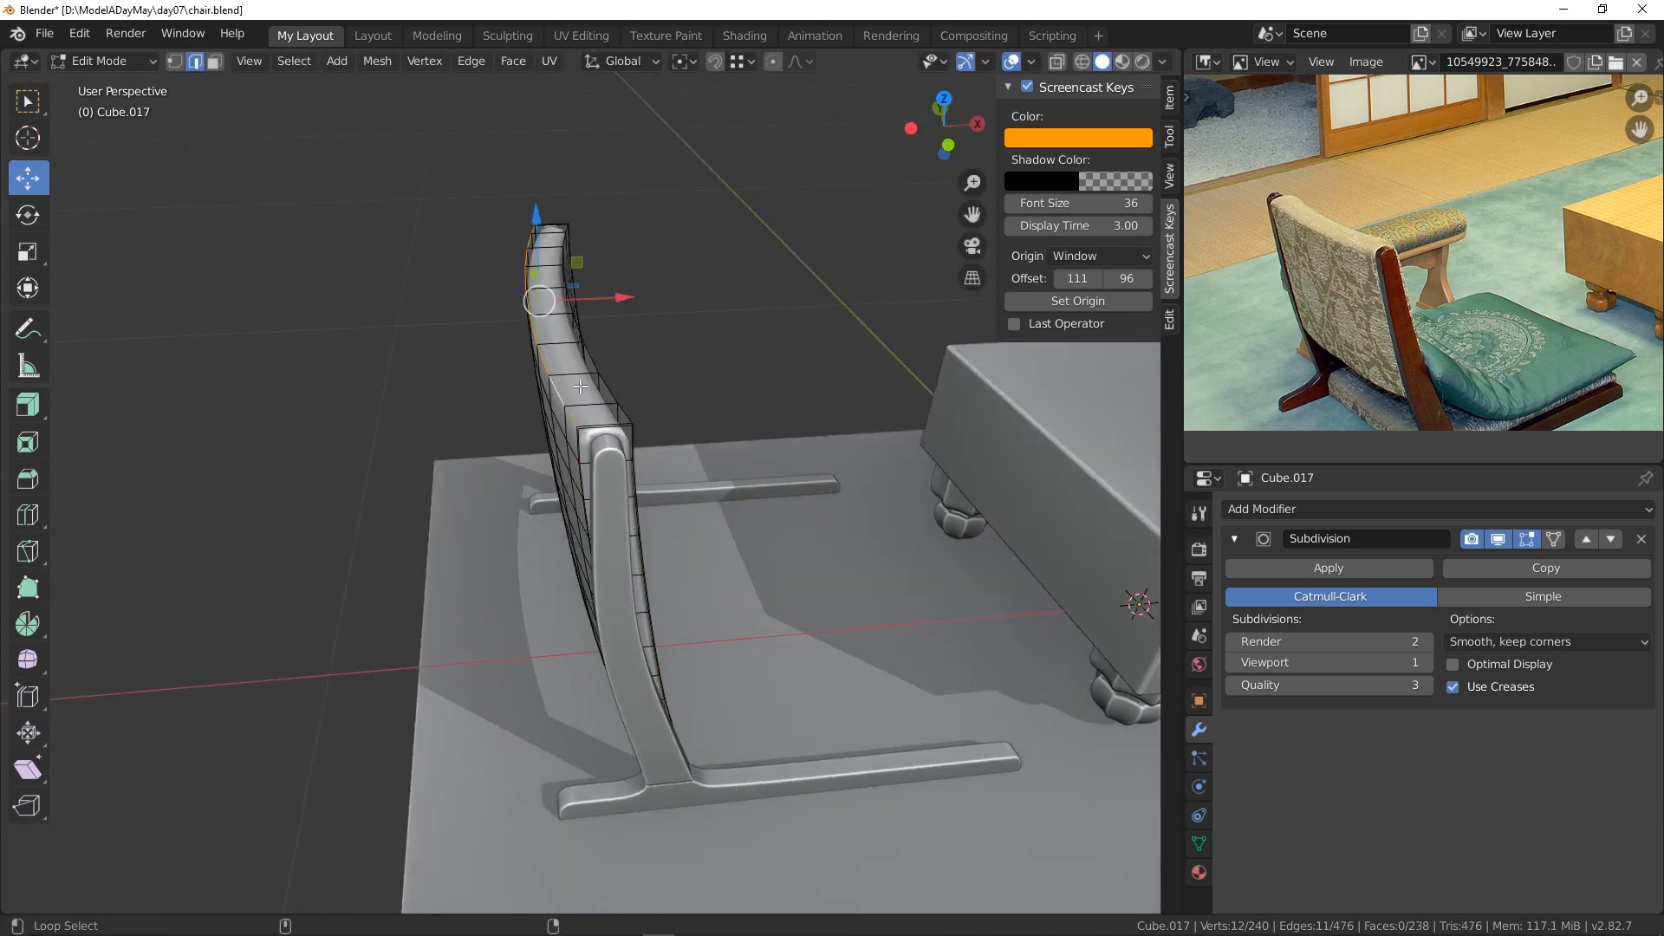
key("ctrl+b")
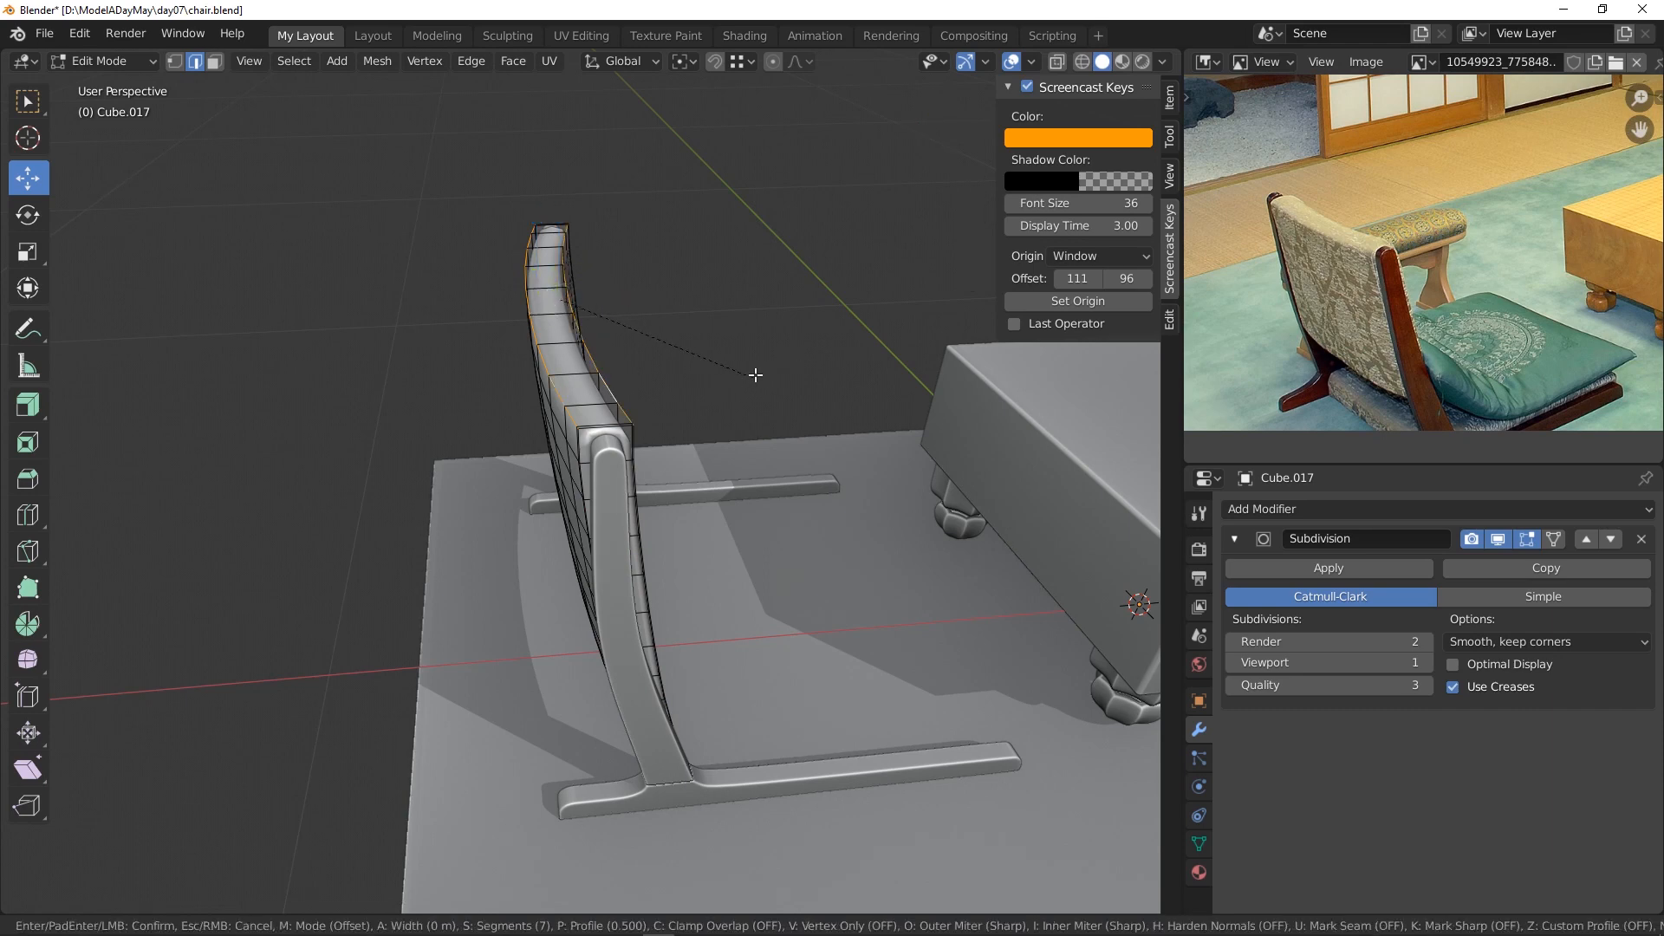
scroll(772, 366, "down", 5)
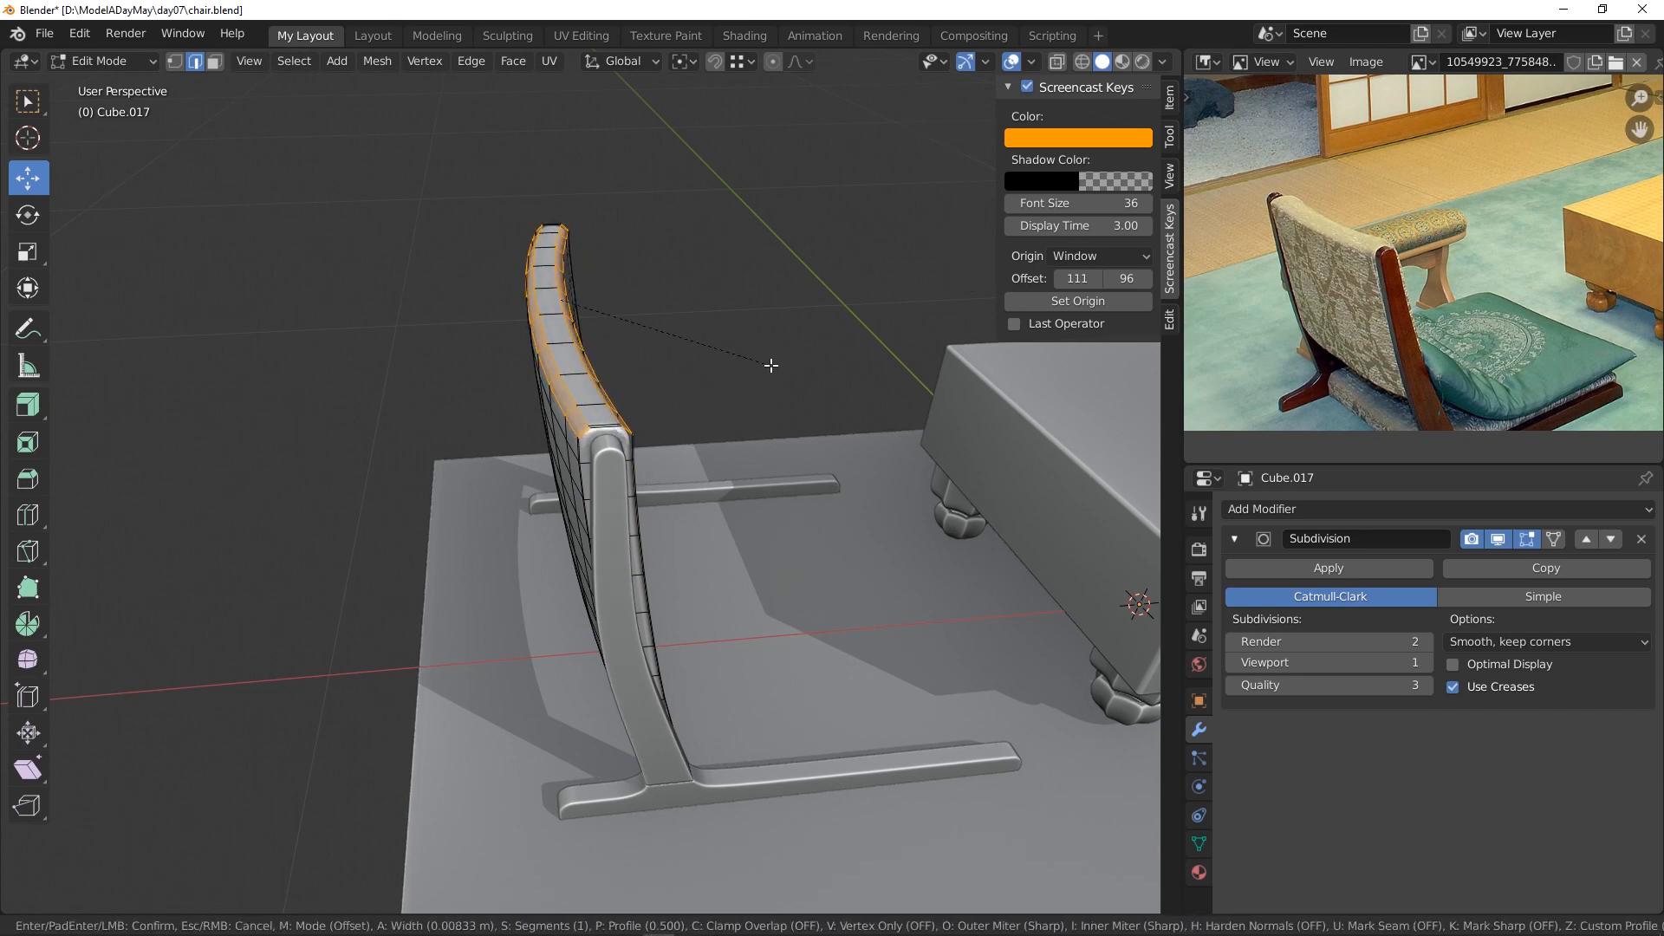
scroll(773, 369, "down", 1)
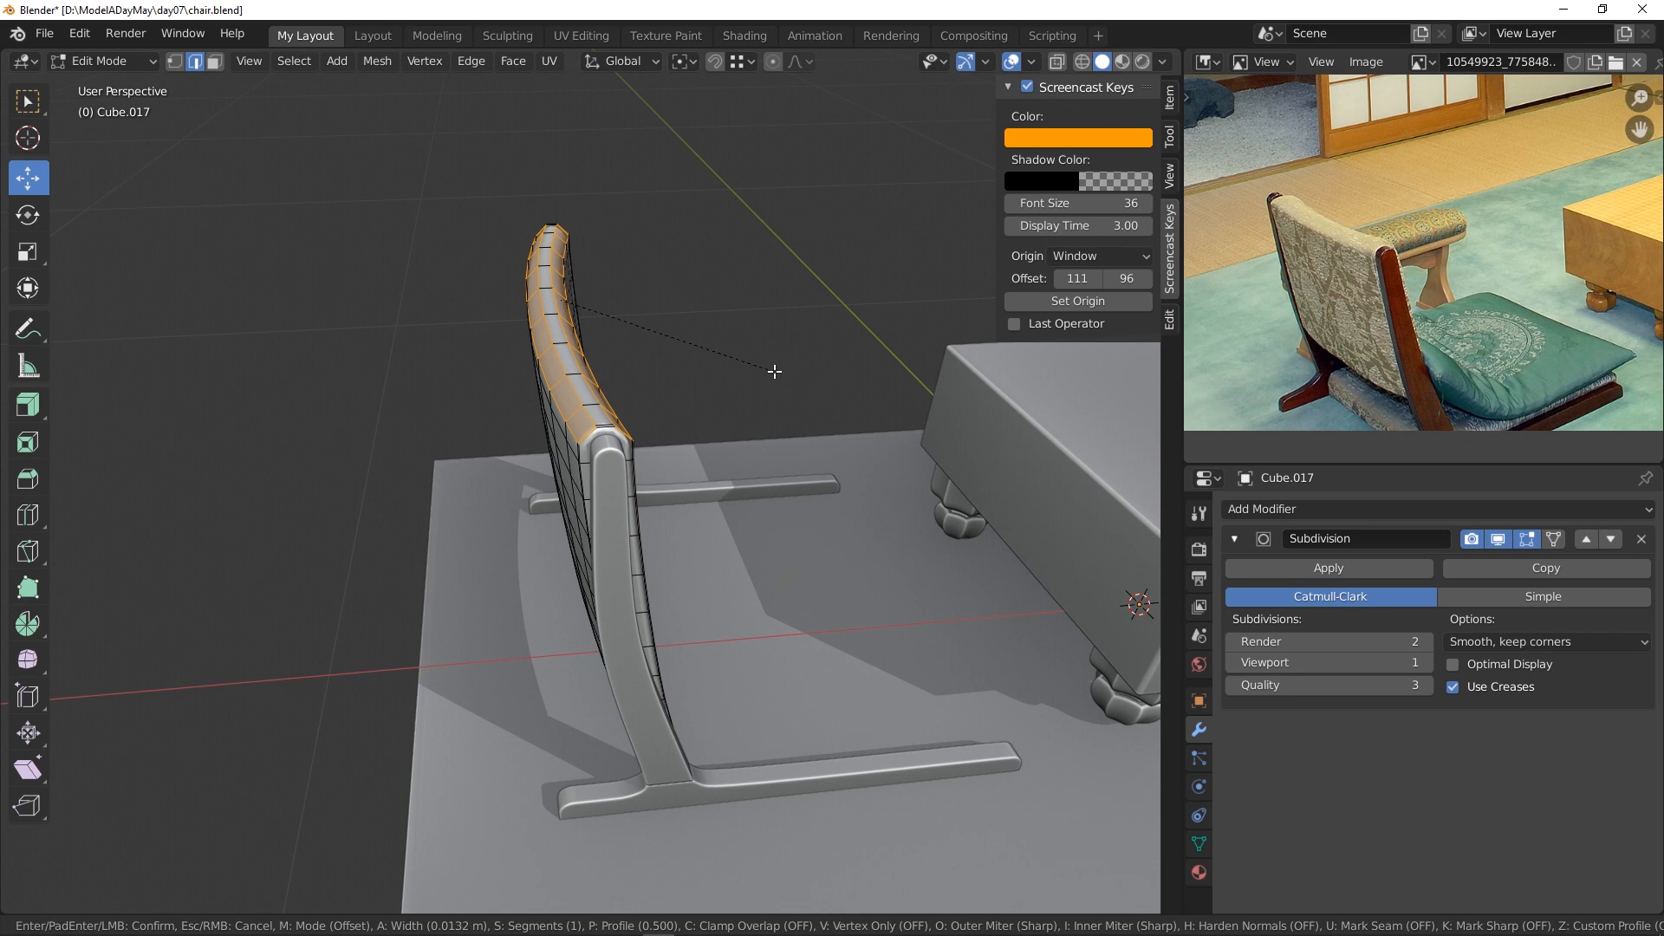
left_click(774, 373)
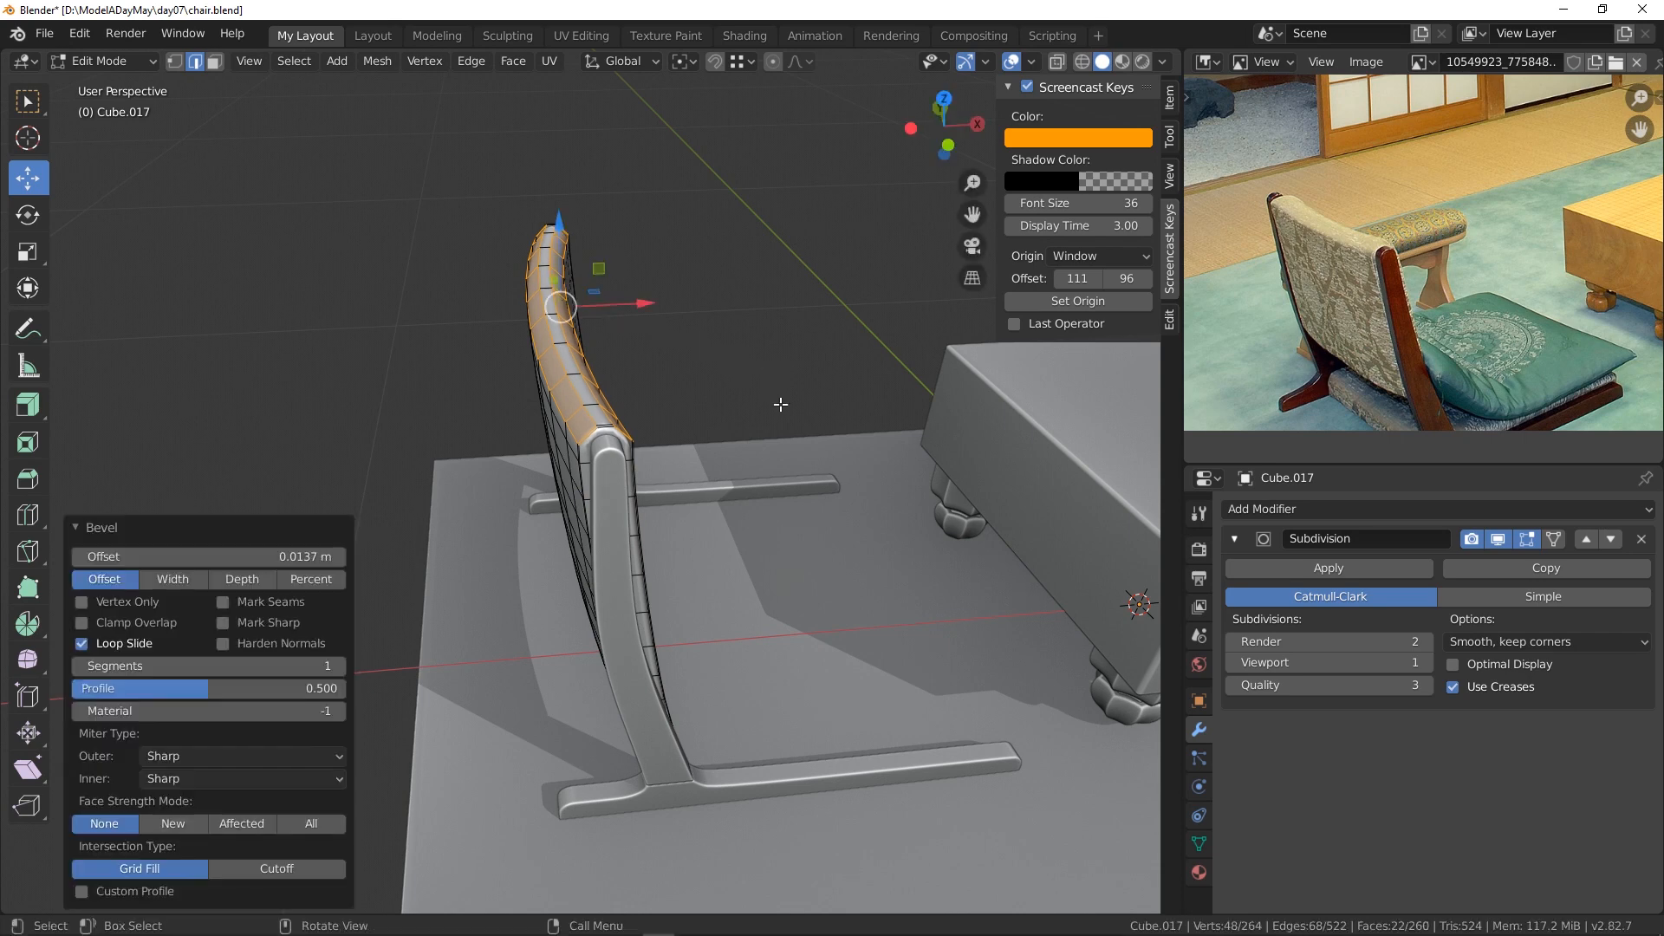
left_click(104, 61)
left_click(100, 64)
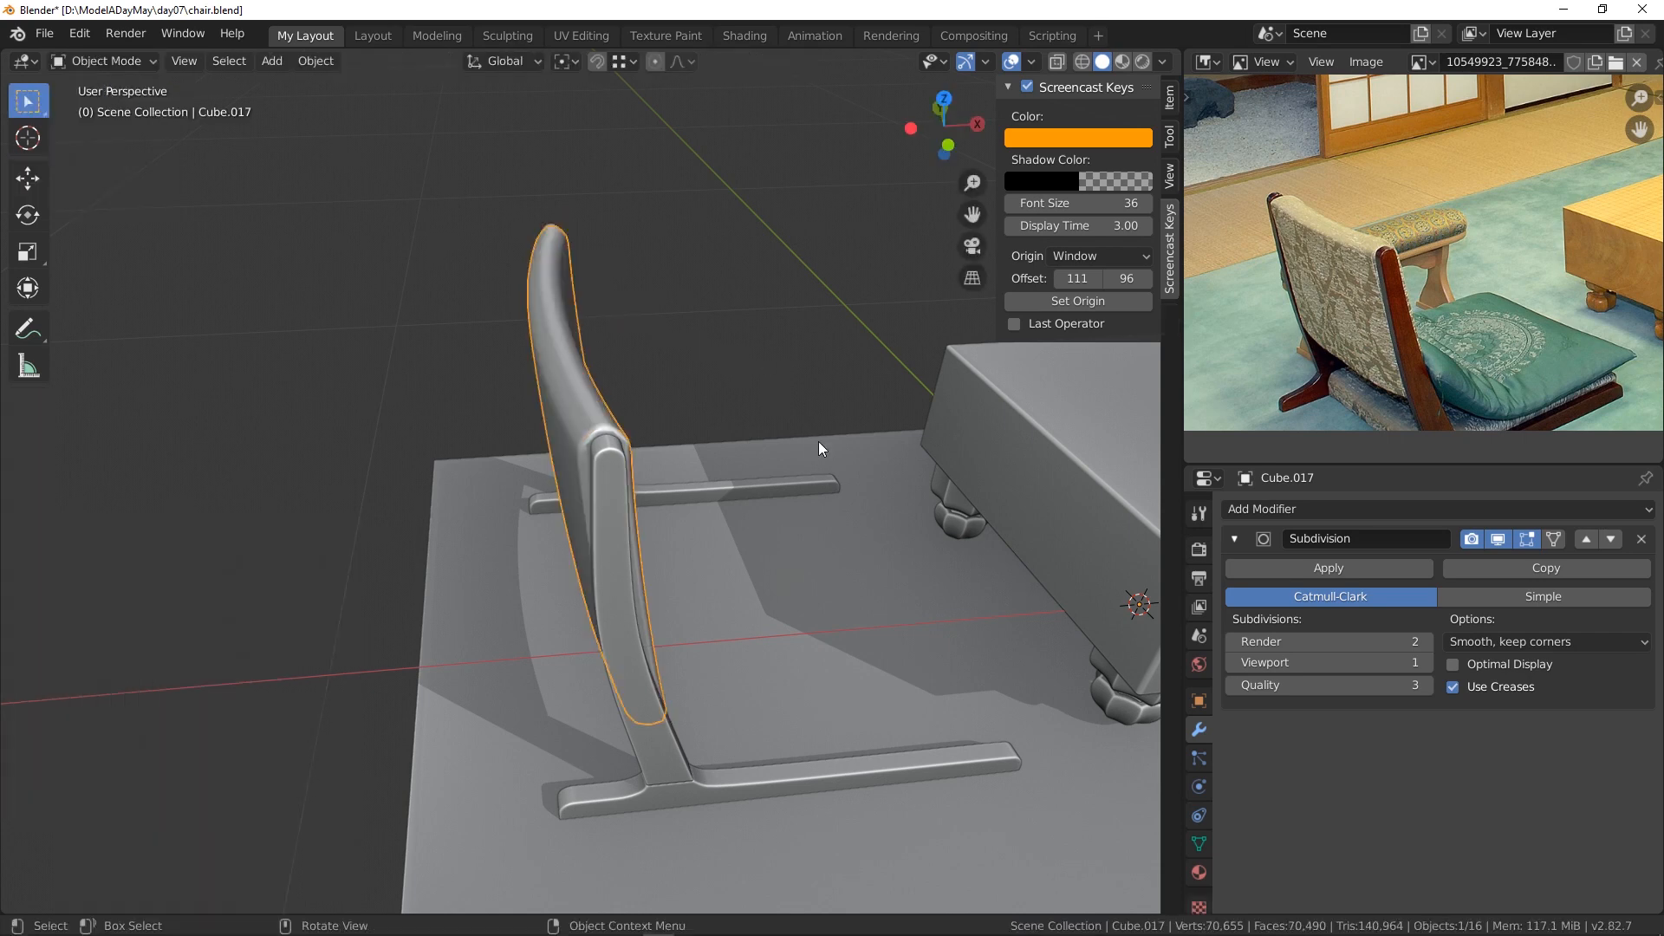
- Isolate the backrest in local view and reopen its mesh in Edit Mode
middle_click_drag(818, 440, 516, 287)
key("KP_Divide")
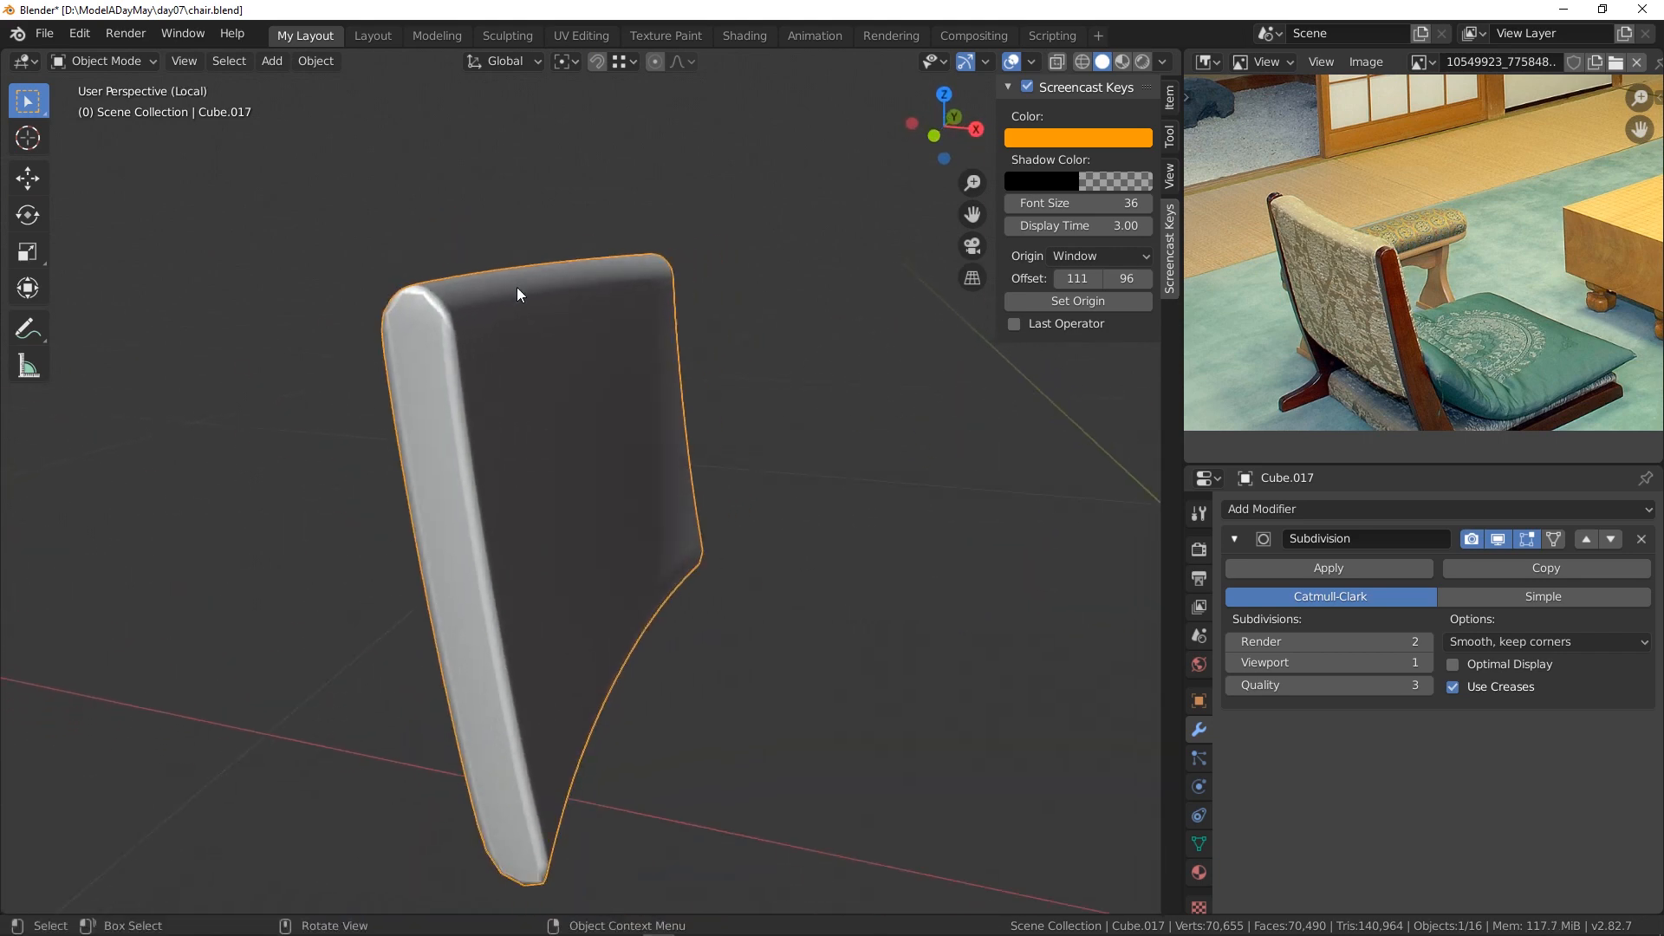
left_click(149, 62)
left_click(96, 98)
scroll(514, 339, "up", 2)
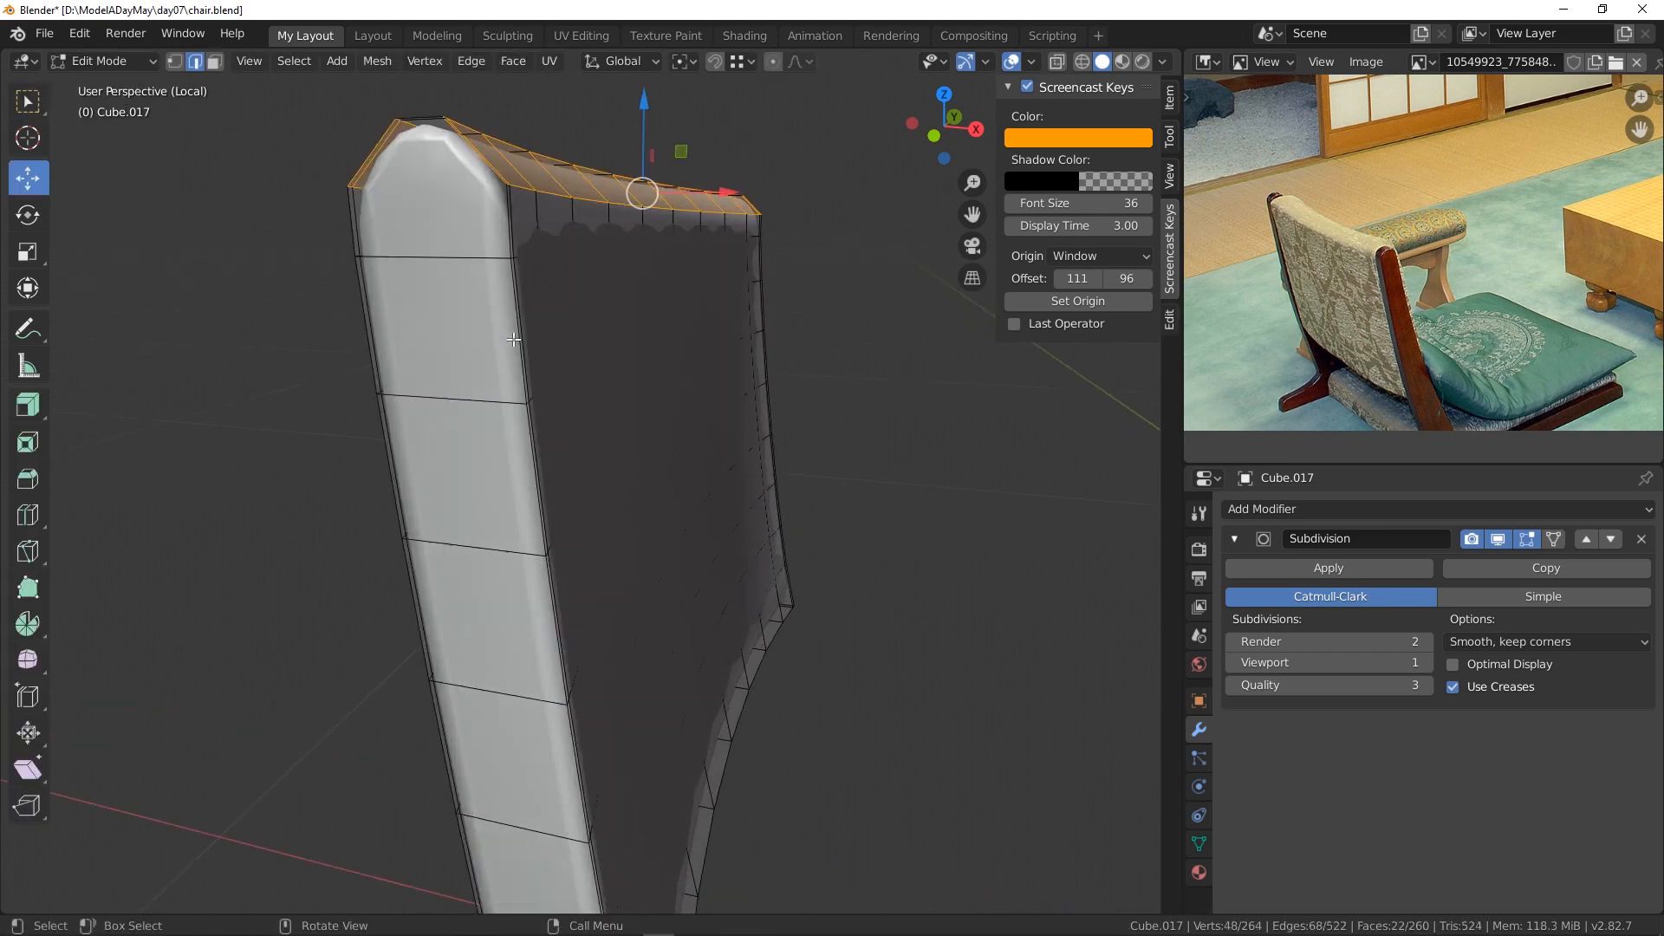
- Add two lengthwise loop cuts down the backrest's narrow end faces, keeping the slide factor at 0
scroll(513, 335, "down", 1)
middle_click_drag(536, 395, 682, 580)
key("ctrl+r")
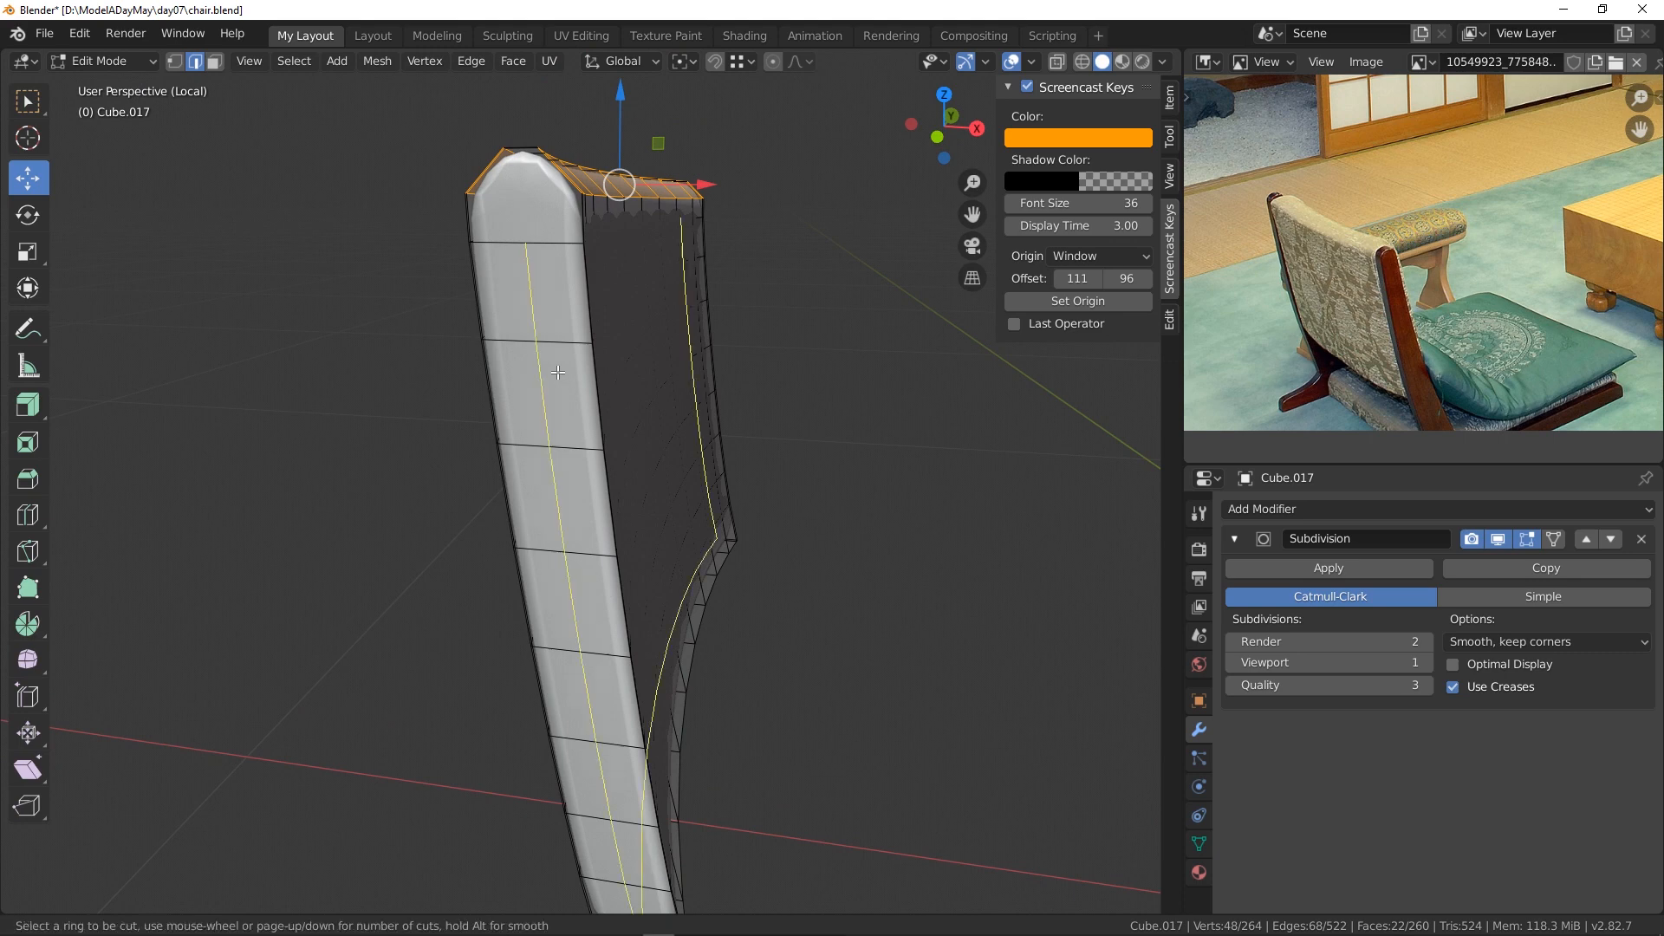
scroll(549, 343, "up", 1)
left_click(550, 343)
right_click(550, 343)
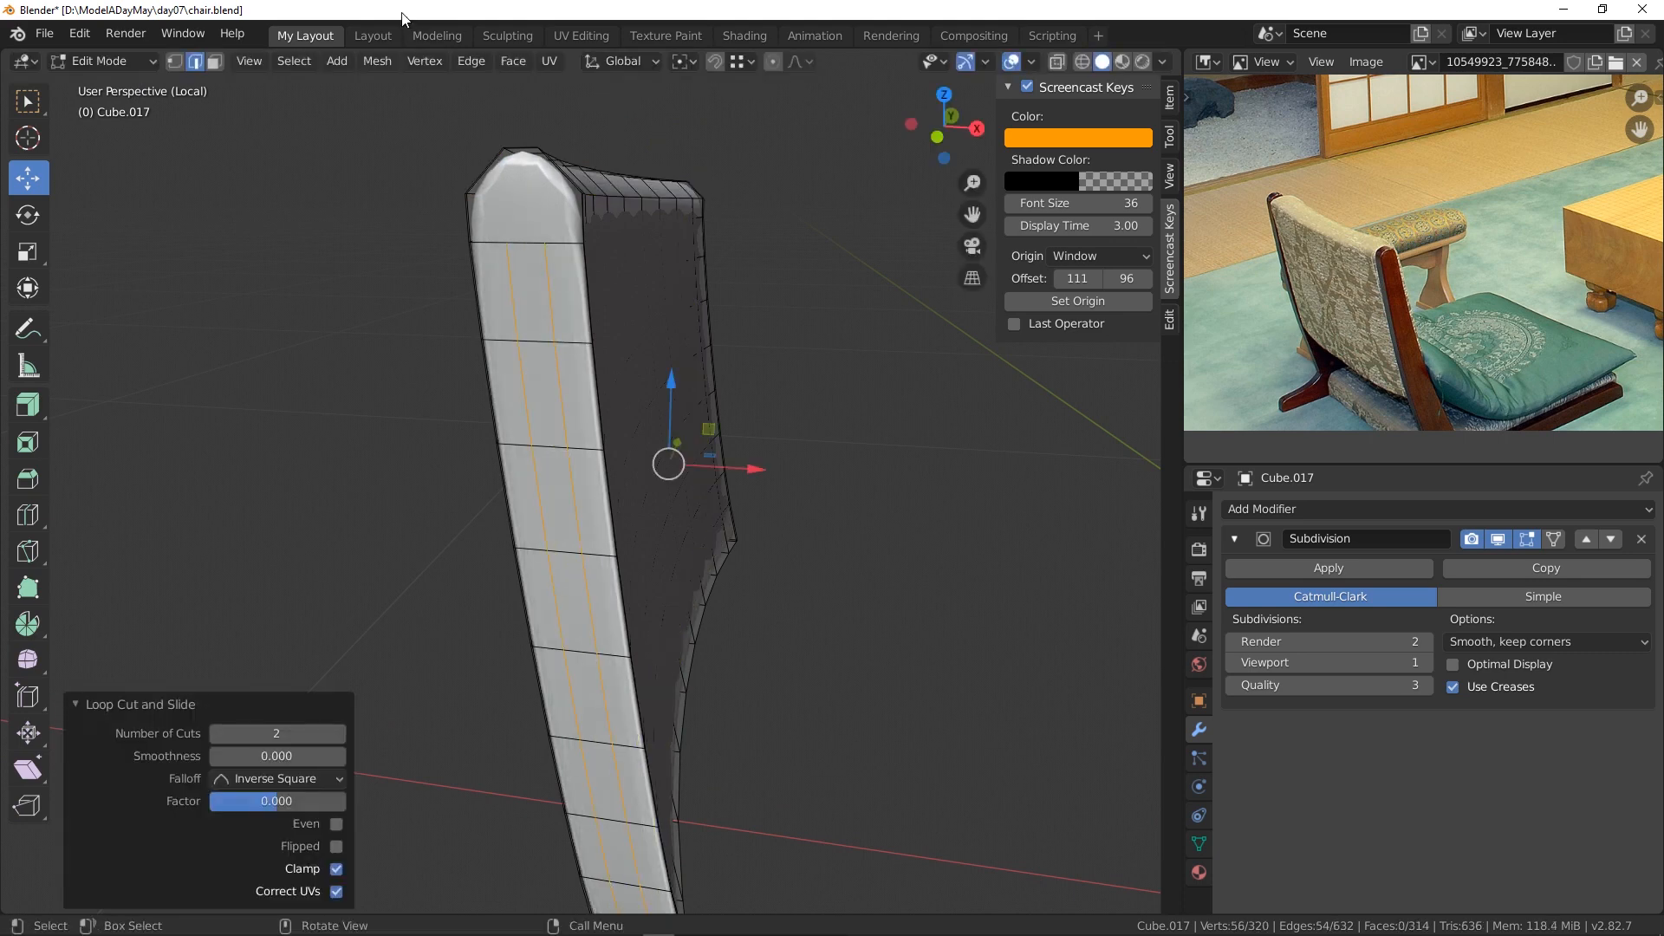
- Connect the top vertices of both new cuts to the two top-edge vertices on the backrest's negative Y end
left_click(177, 59)
left_click(507, 239)
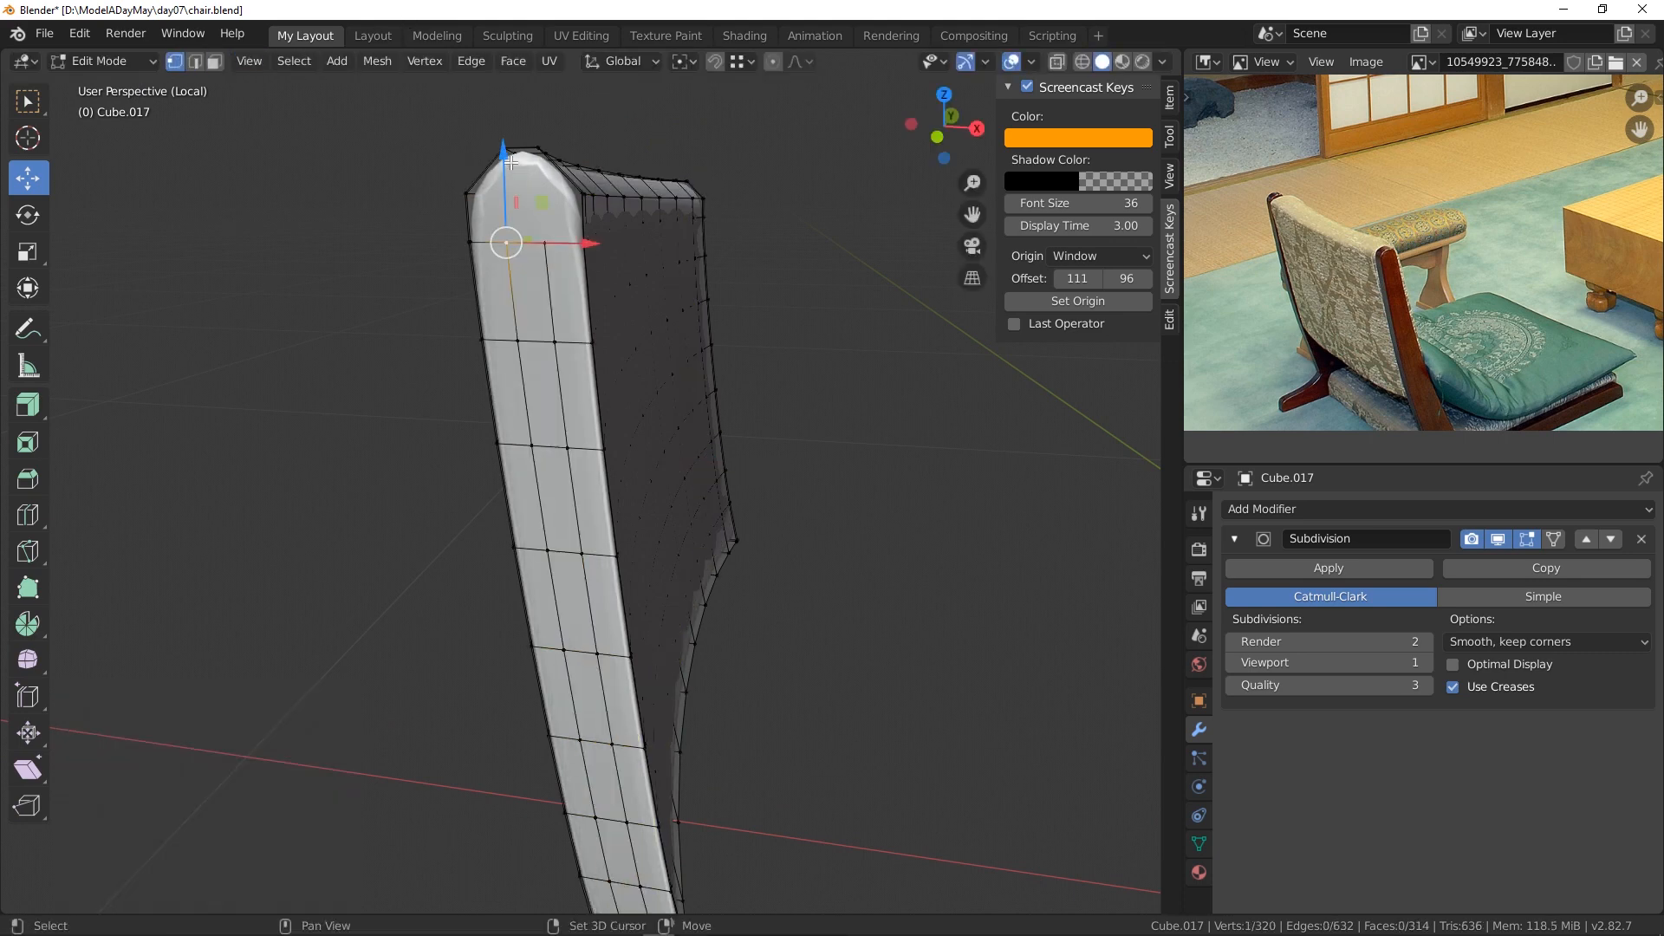
left_click(510, 155, "shift")
middle_click_drag(591, 235, 575, 276)
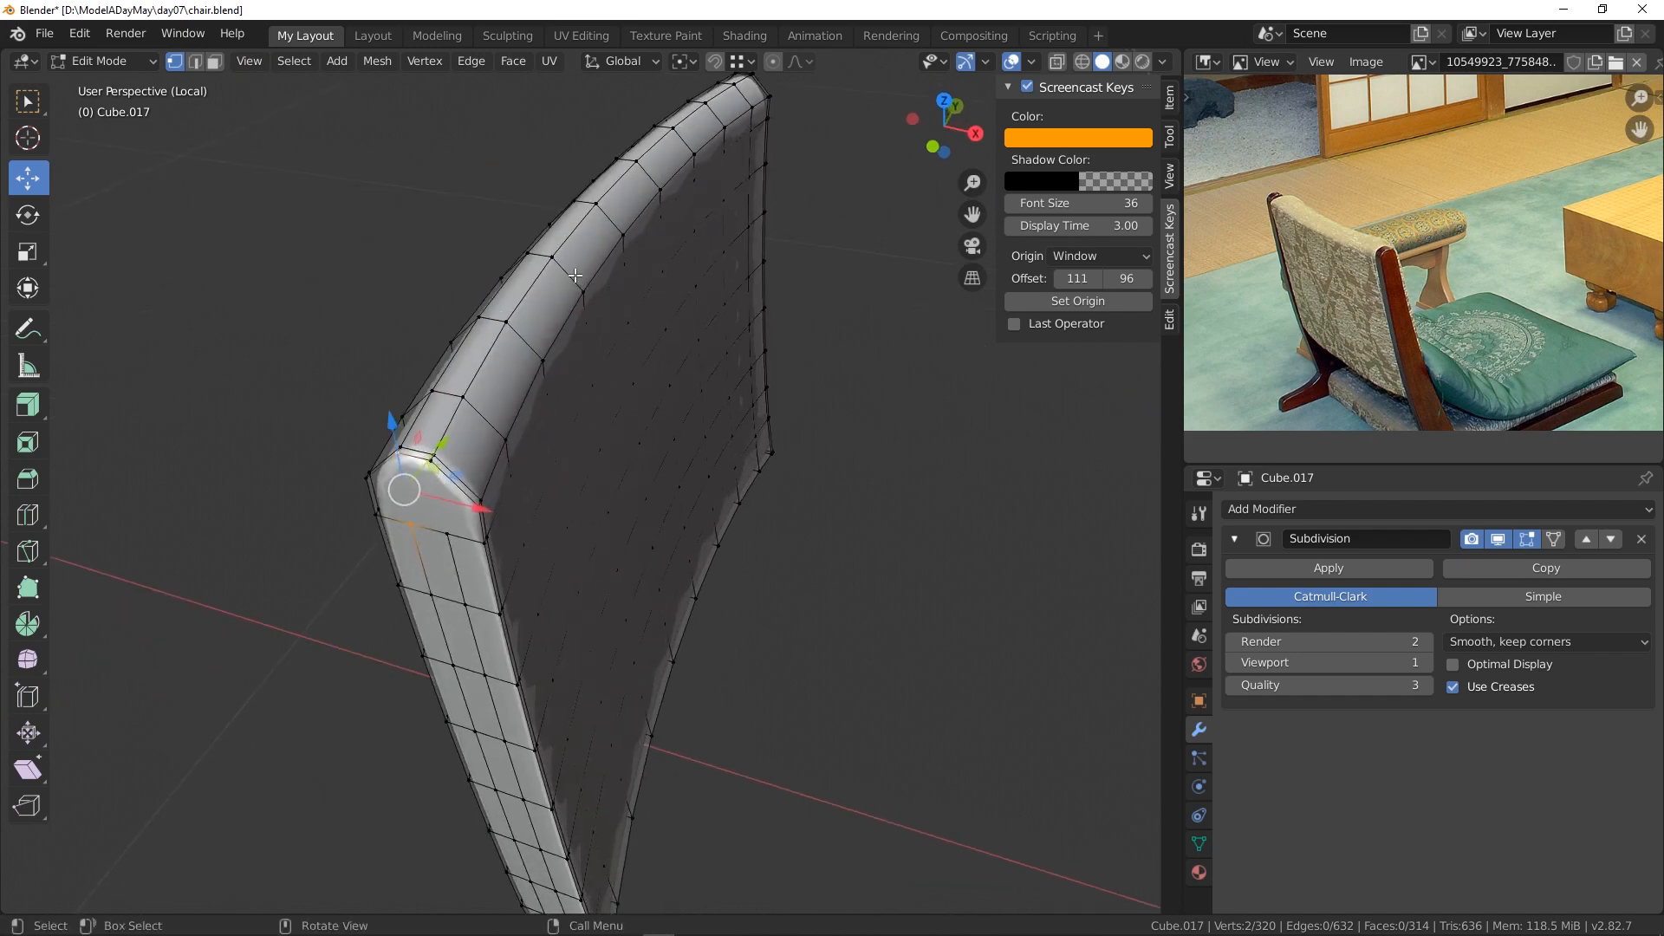
left_click(432, 464)
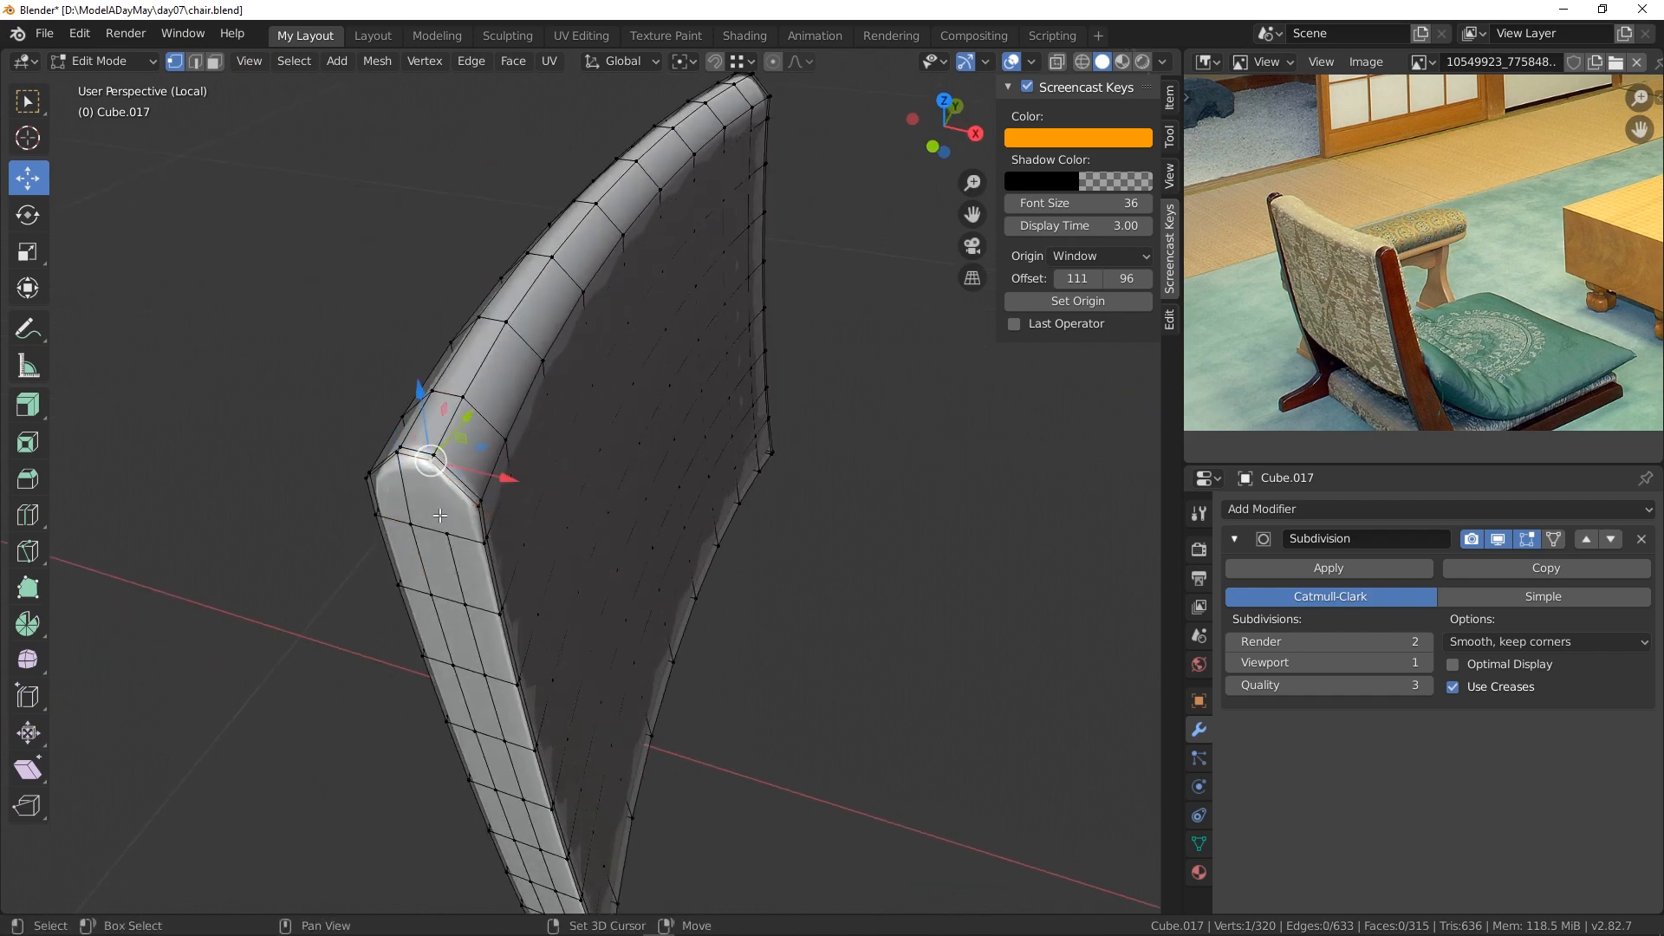
left_click(445, 532, "shift")
- Connect the matching pairs of cut and top-edge vertices on the backrest's positive Y end, then clear the selection
middle_click_drag(918, 452, 606, 428)
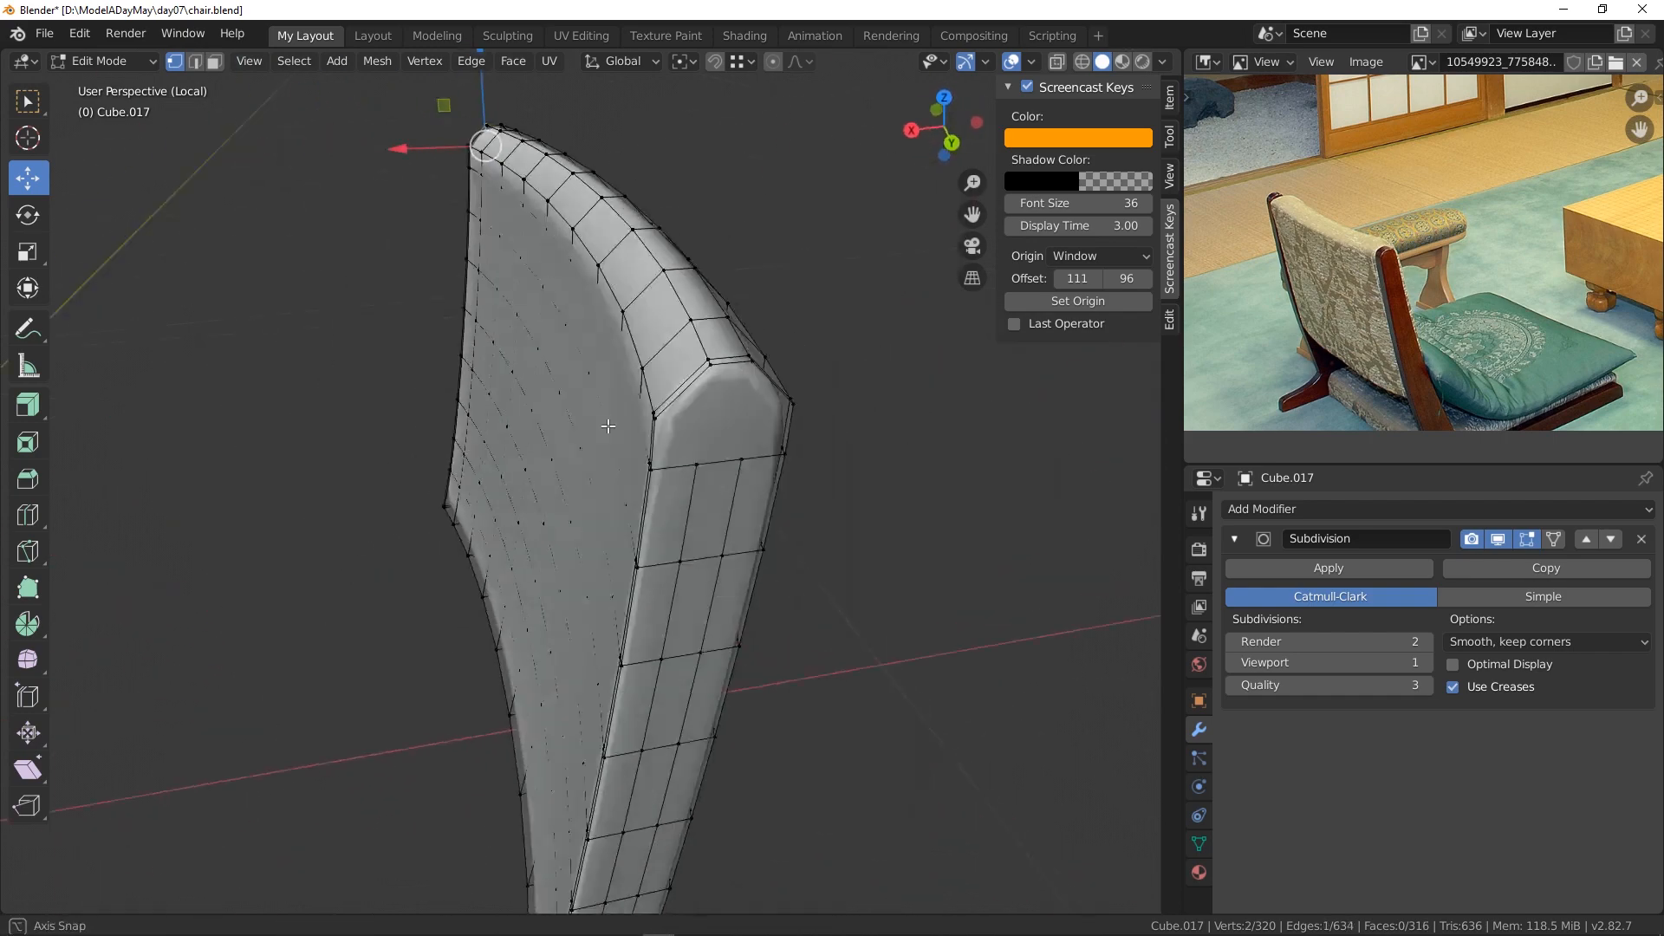
left_click(709, 362)
left_click(702, 468, "shift")
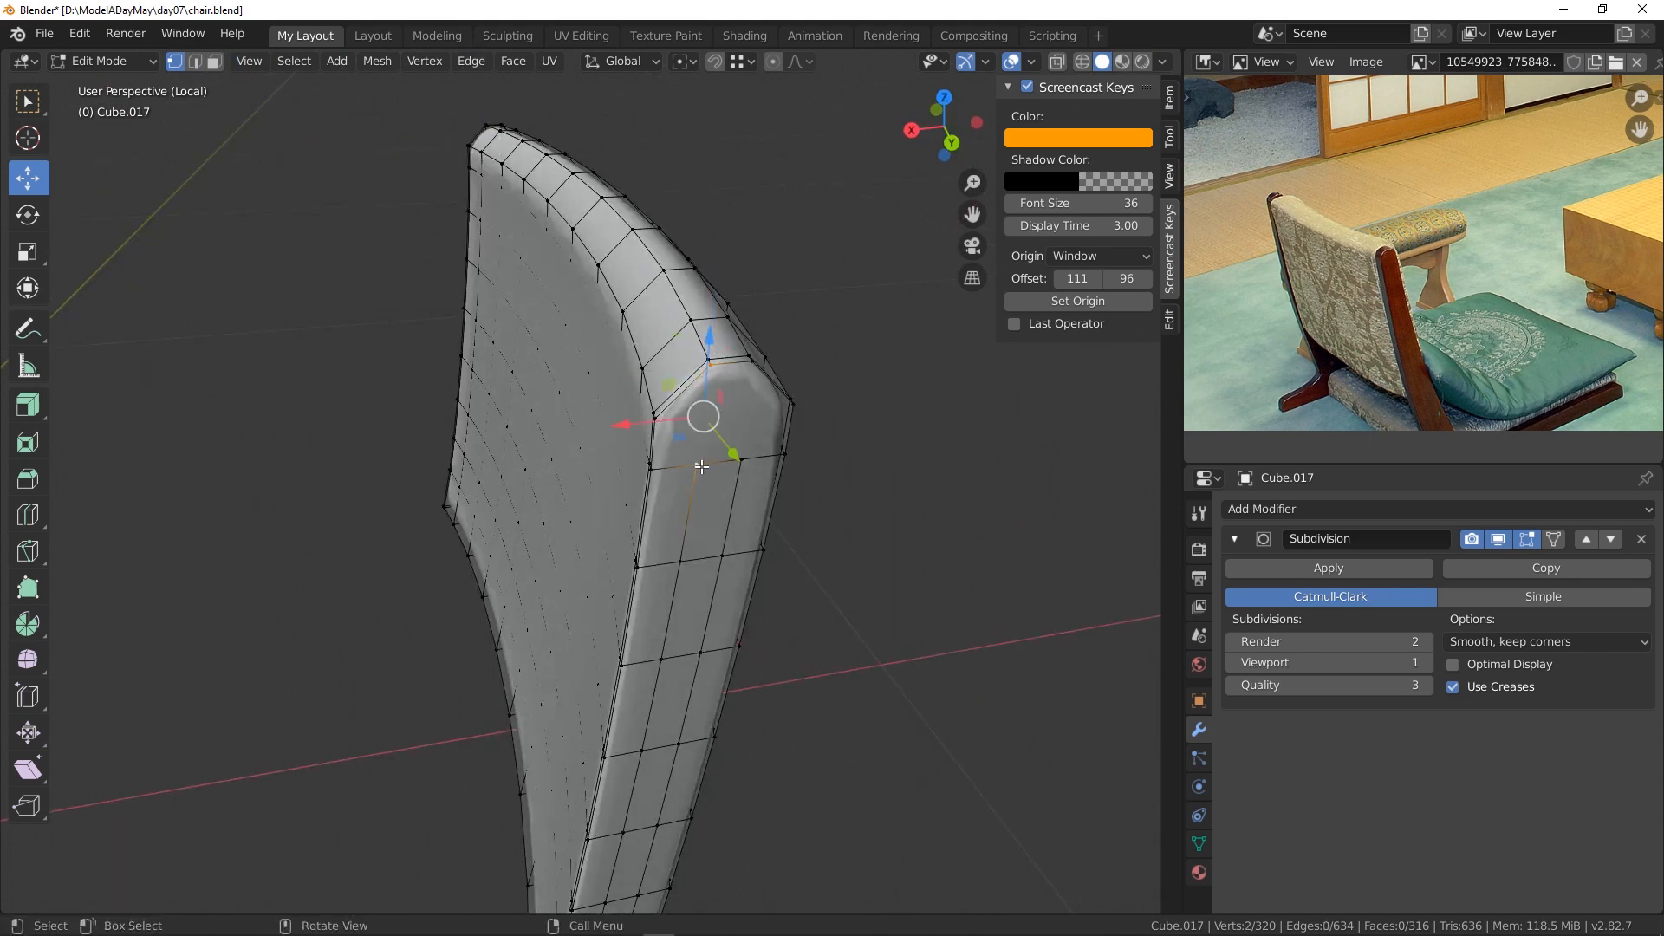
left_click(751, 371)
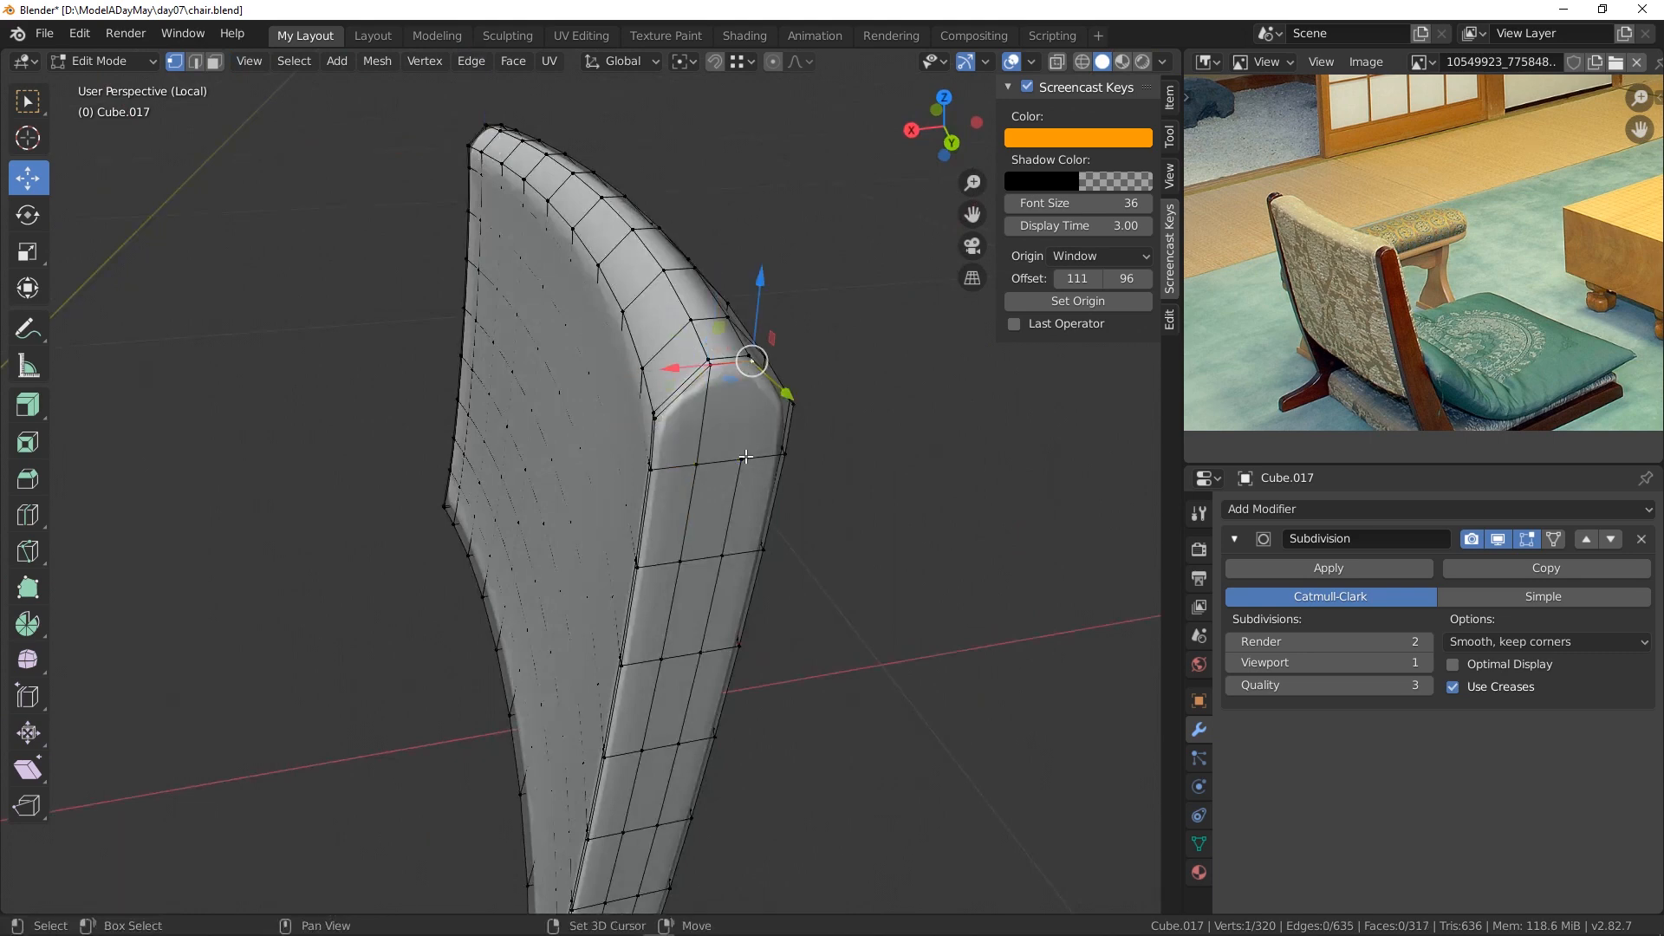
left_click(745, 457, "shift")
left_click(864, 507)
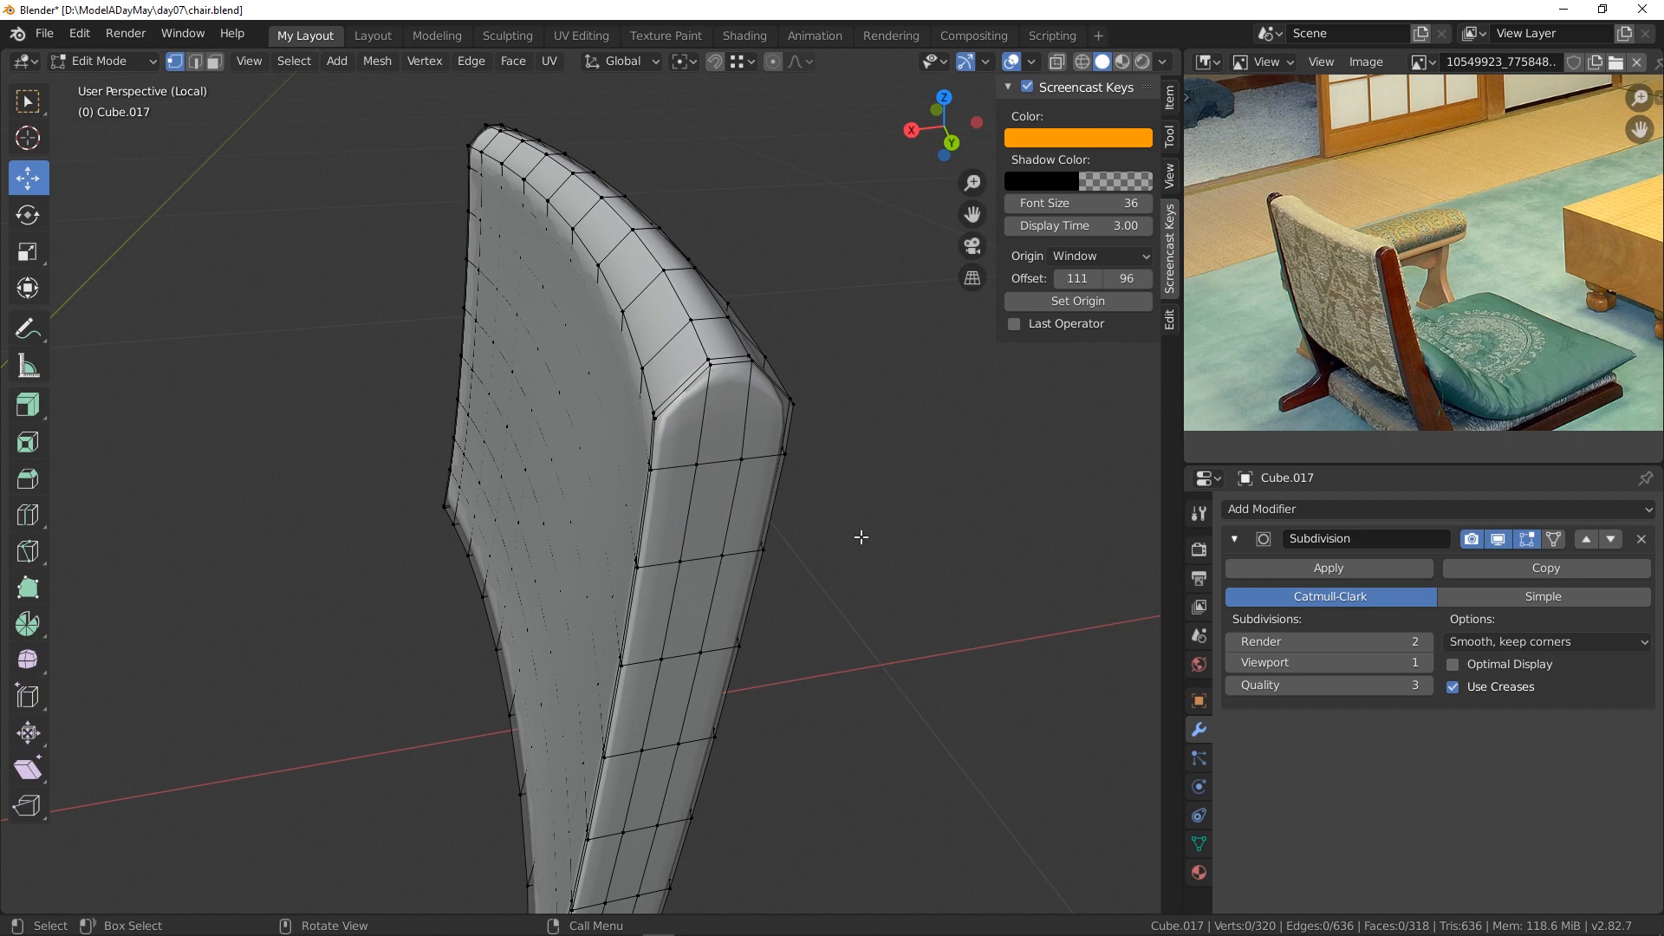
- Try to add a loop cut around the backrest just below its rounded top, testing Even spacing, then undo it
scroll(854, 539, "down", 1)
middle_click_drag(811, 552, 857, 536)
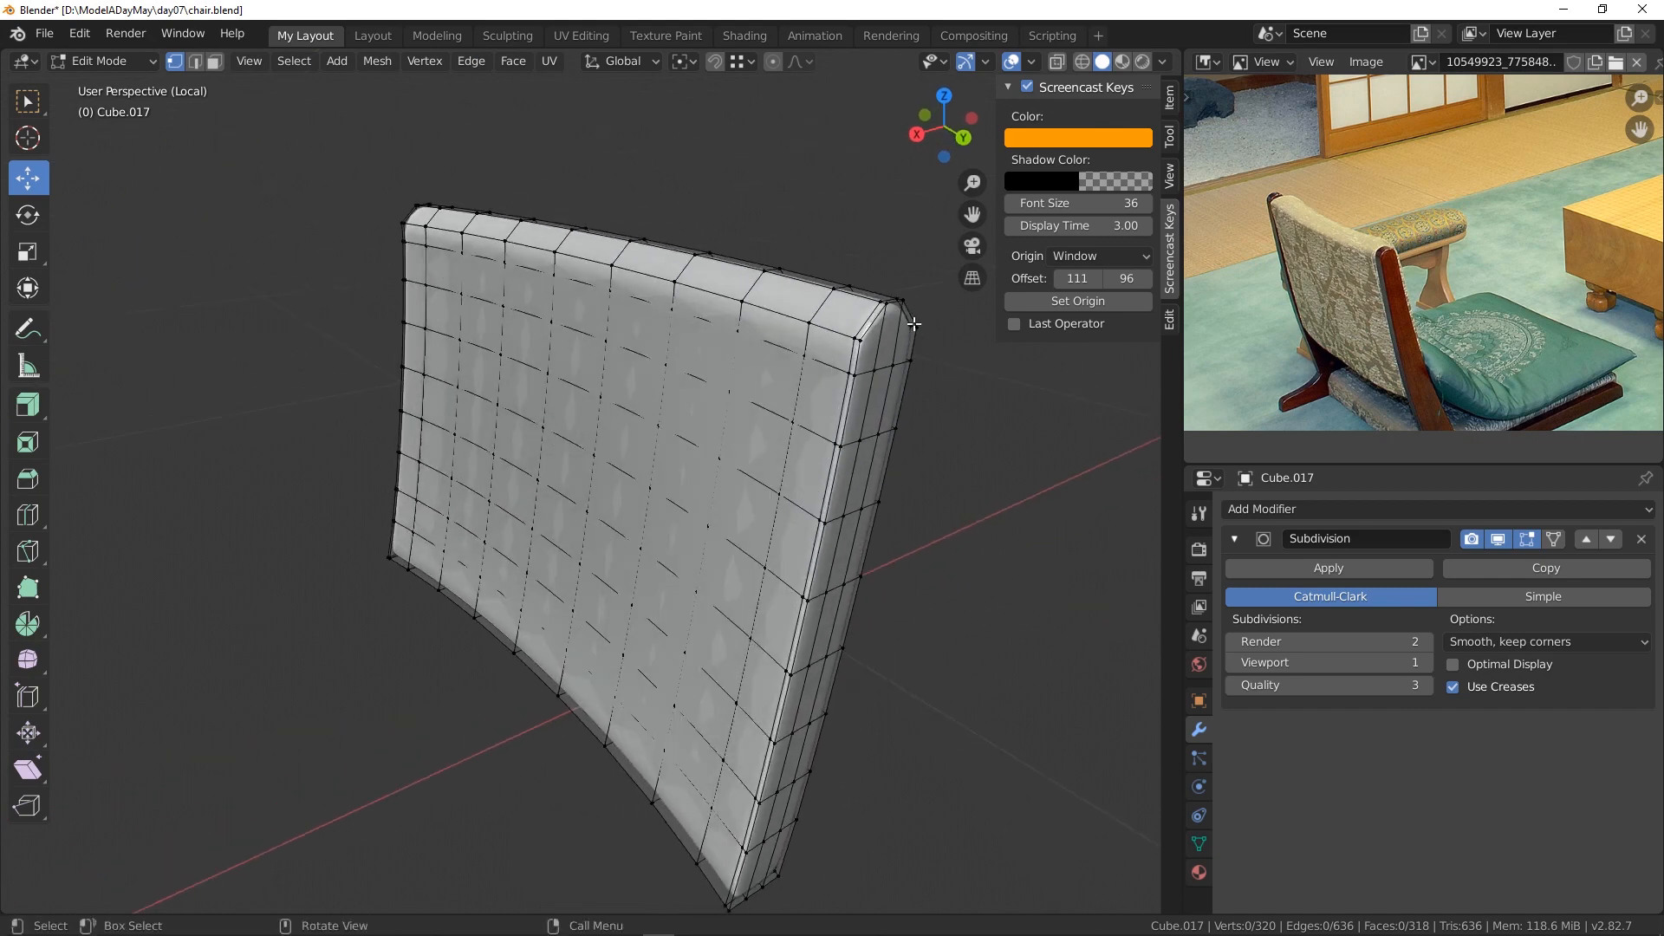
middle_click_drag(857, 336, 646, 290)
scroll(647, 290, "up", 1)
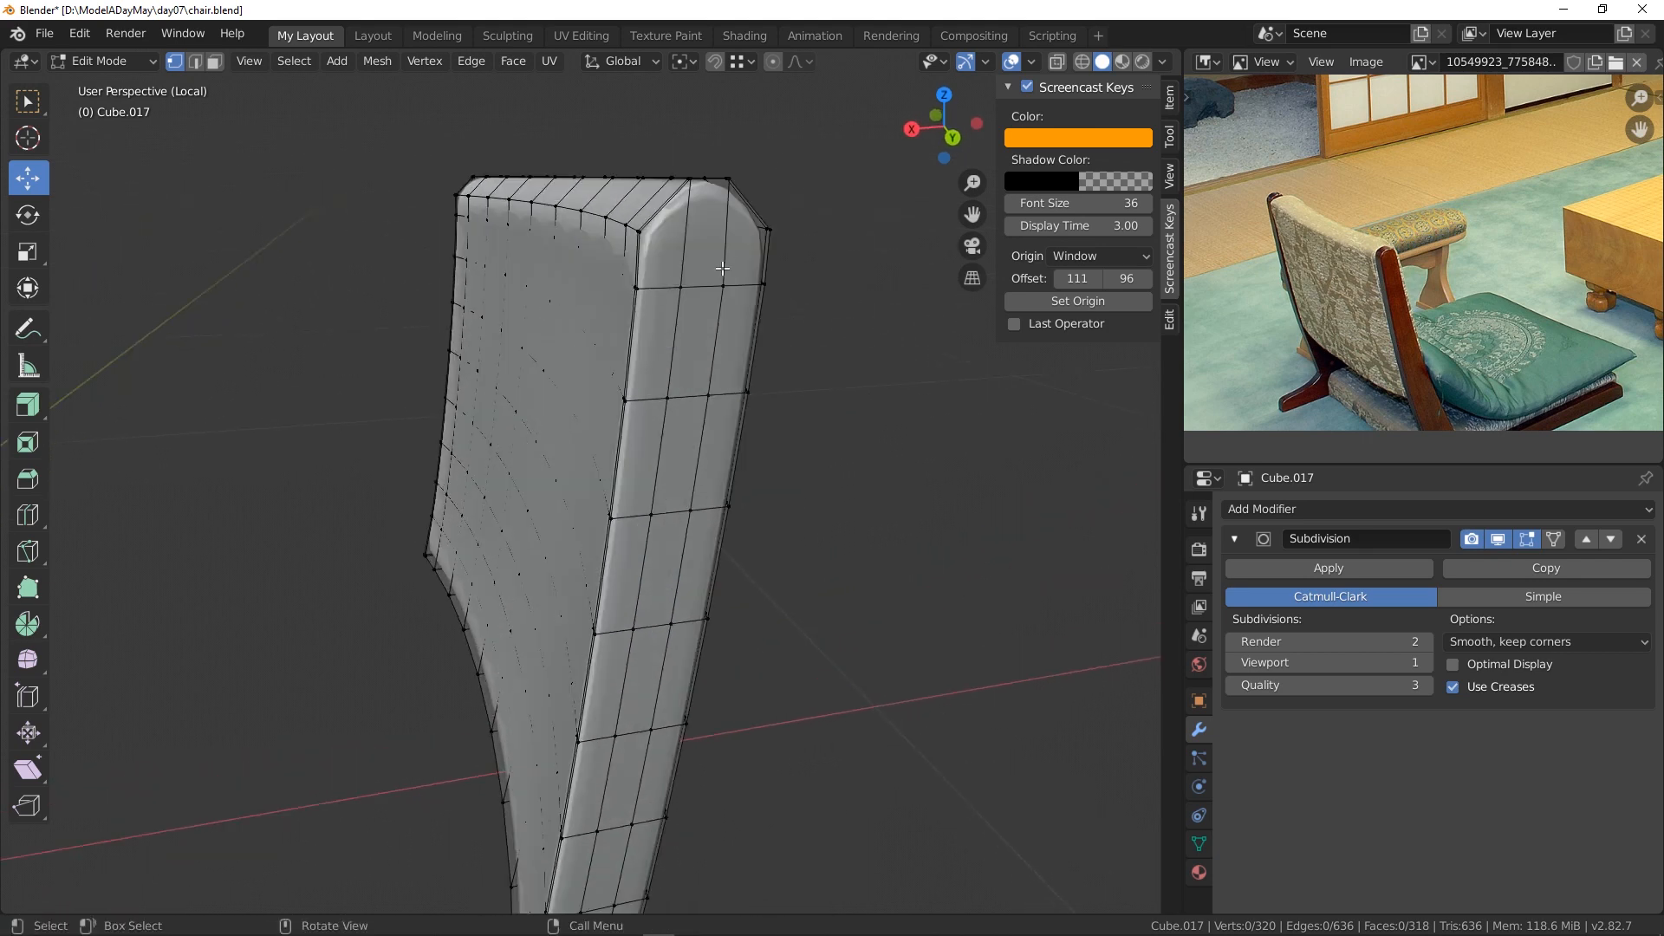
key("ctrl+r")
left_click(653, 266)
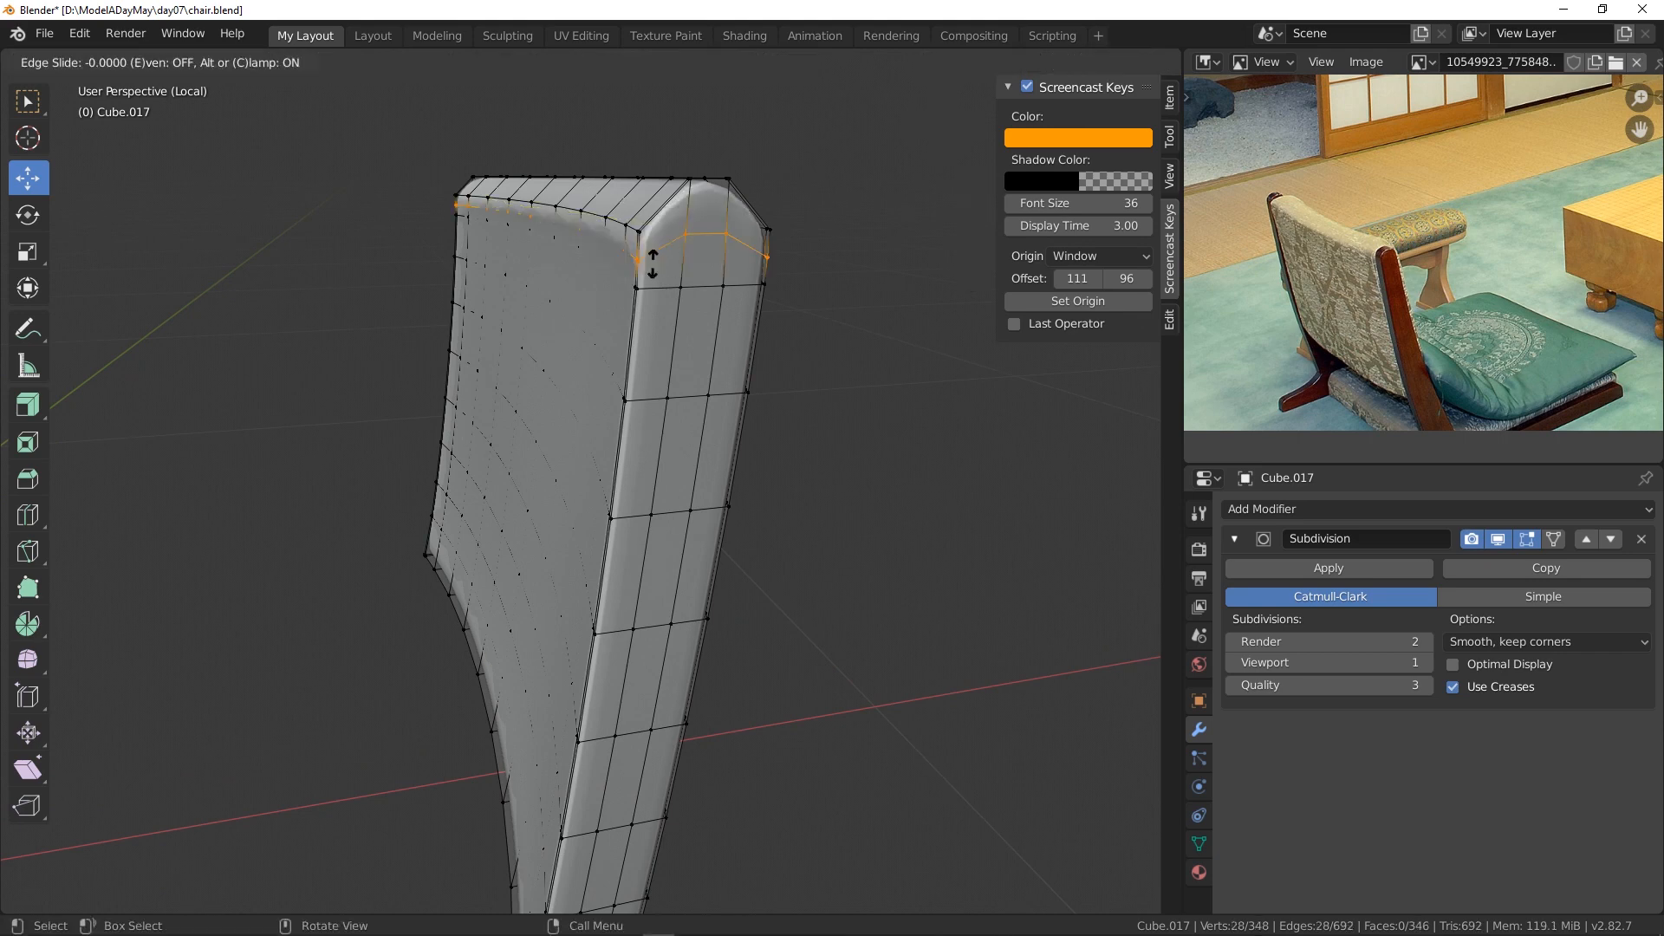
key("e")
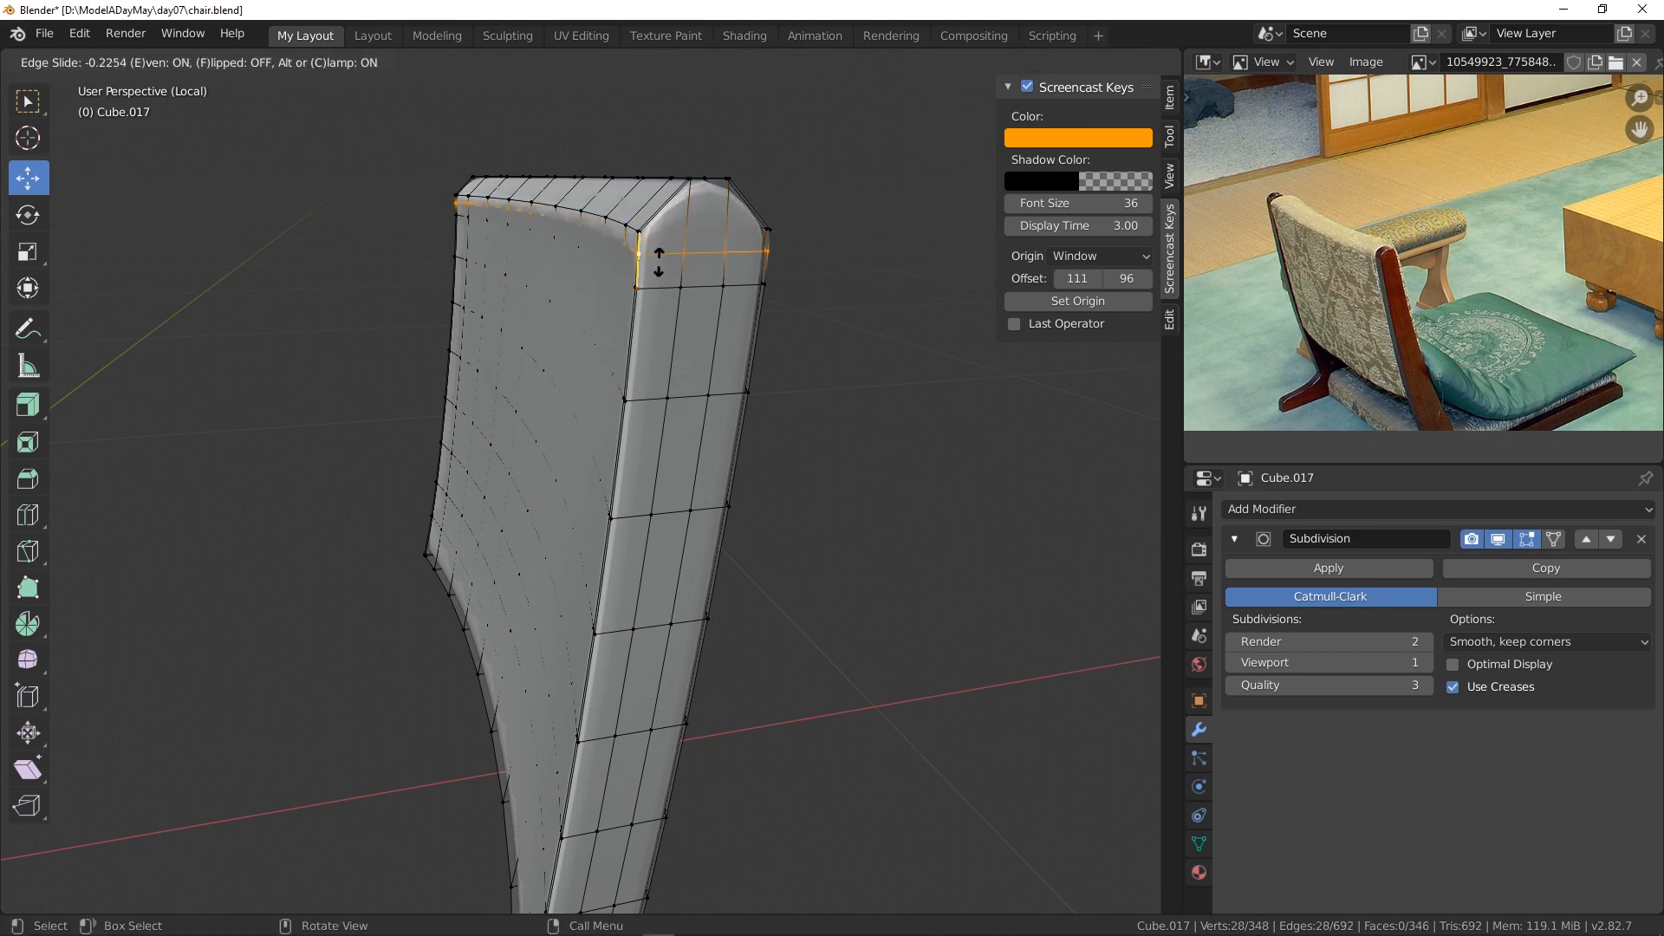
key("e")
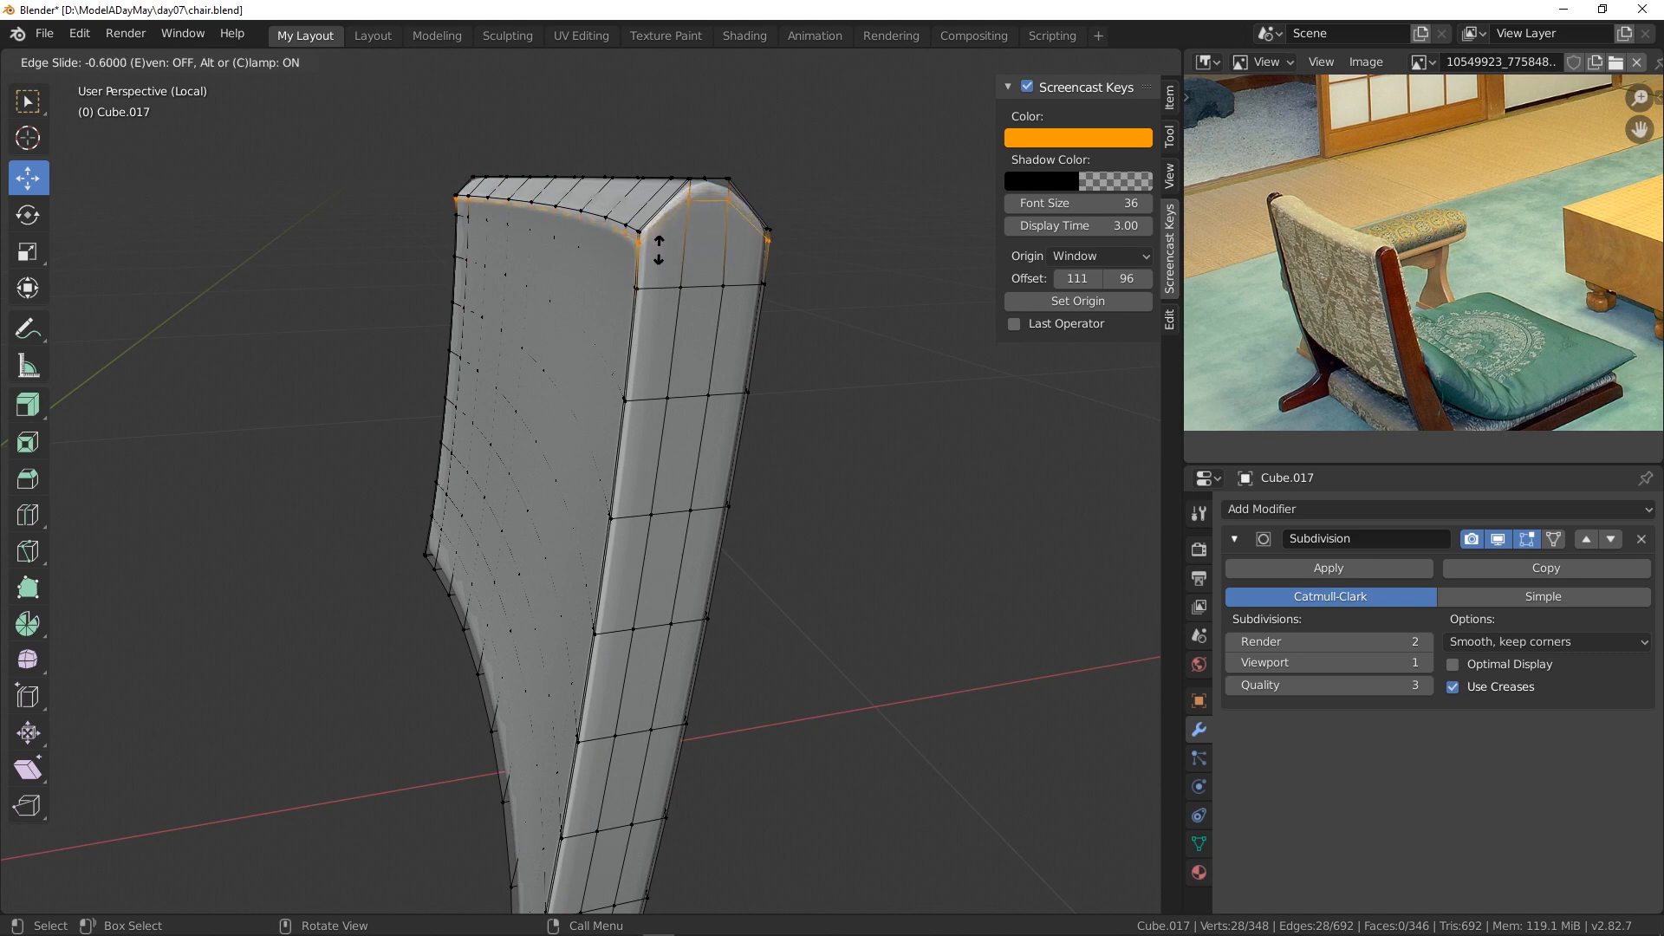
right_click(658, 260)
middle_click_drag(761, 376, 826, 431)
scroll(815, 395, "down", 2)
key("ctrl+z")
- Raise the short middle edge of the uppermost row along Z, about 0.0194 m on the positive Y end and 0.0186 m on the negative
scroll(809, 456, "up", 1)
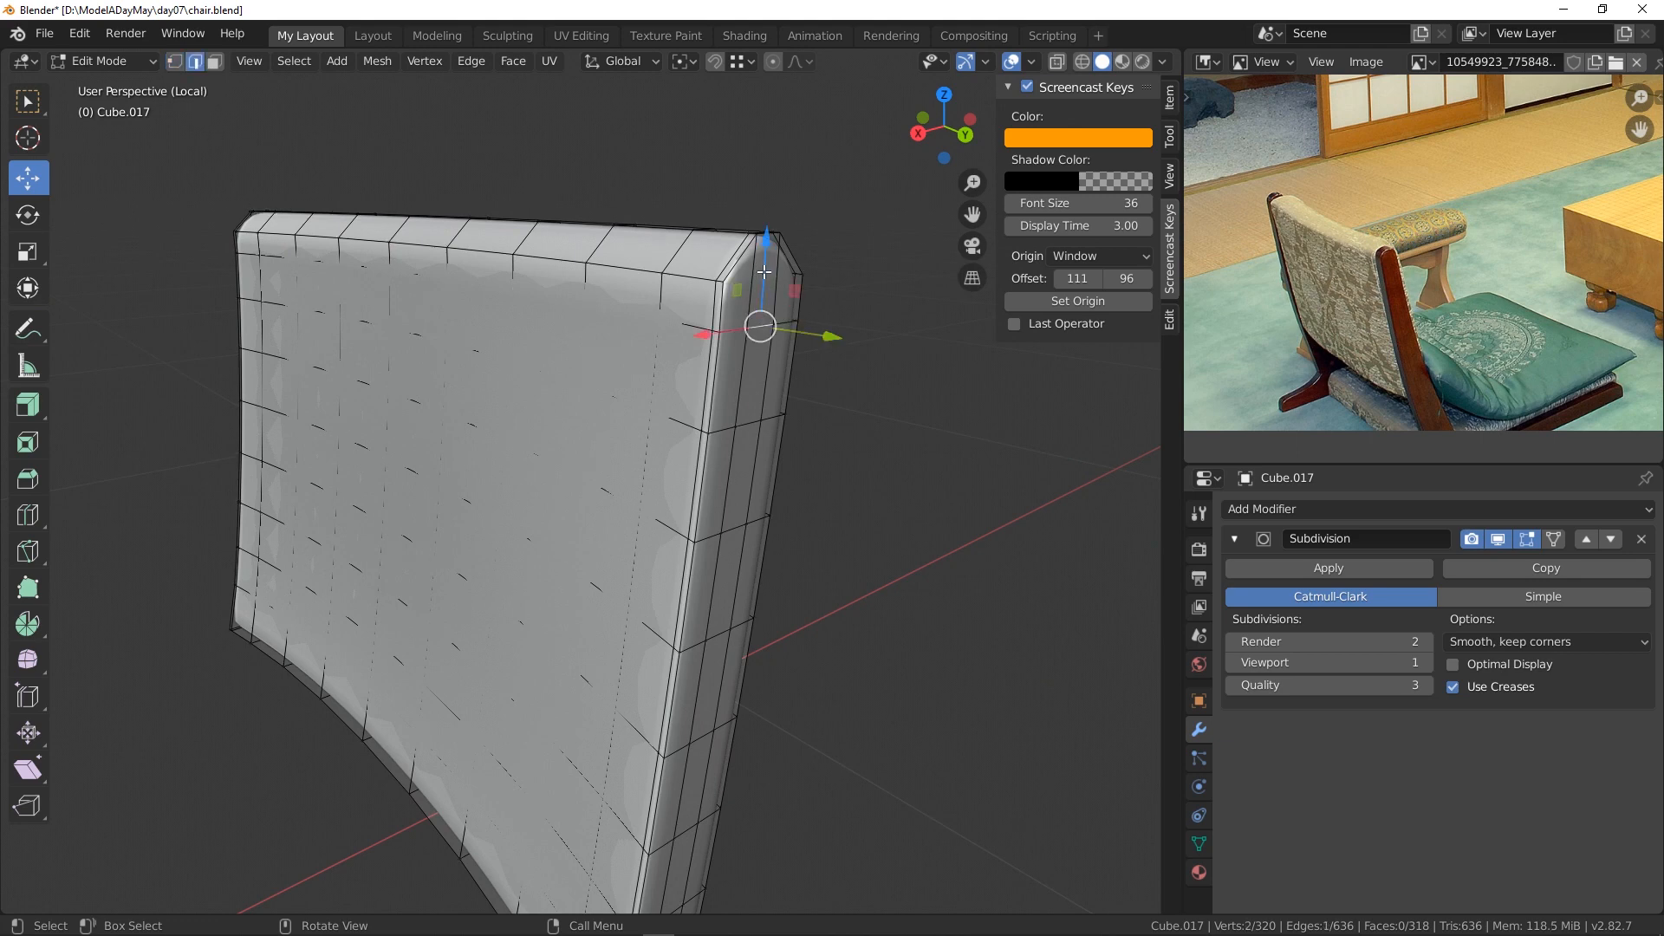
left_click_drag(764, 271, 760, 213)
middle_click_drag(745, 347, 638, 362)
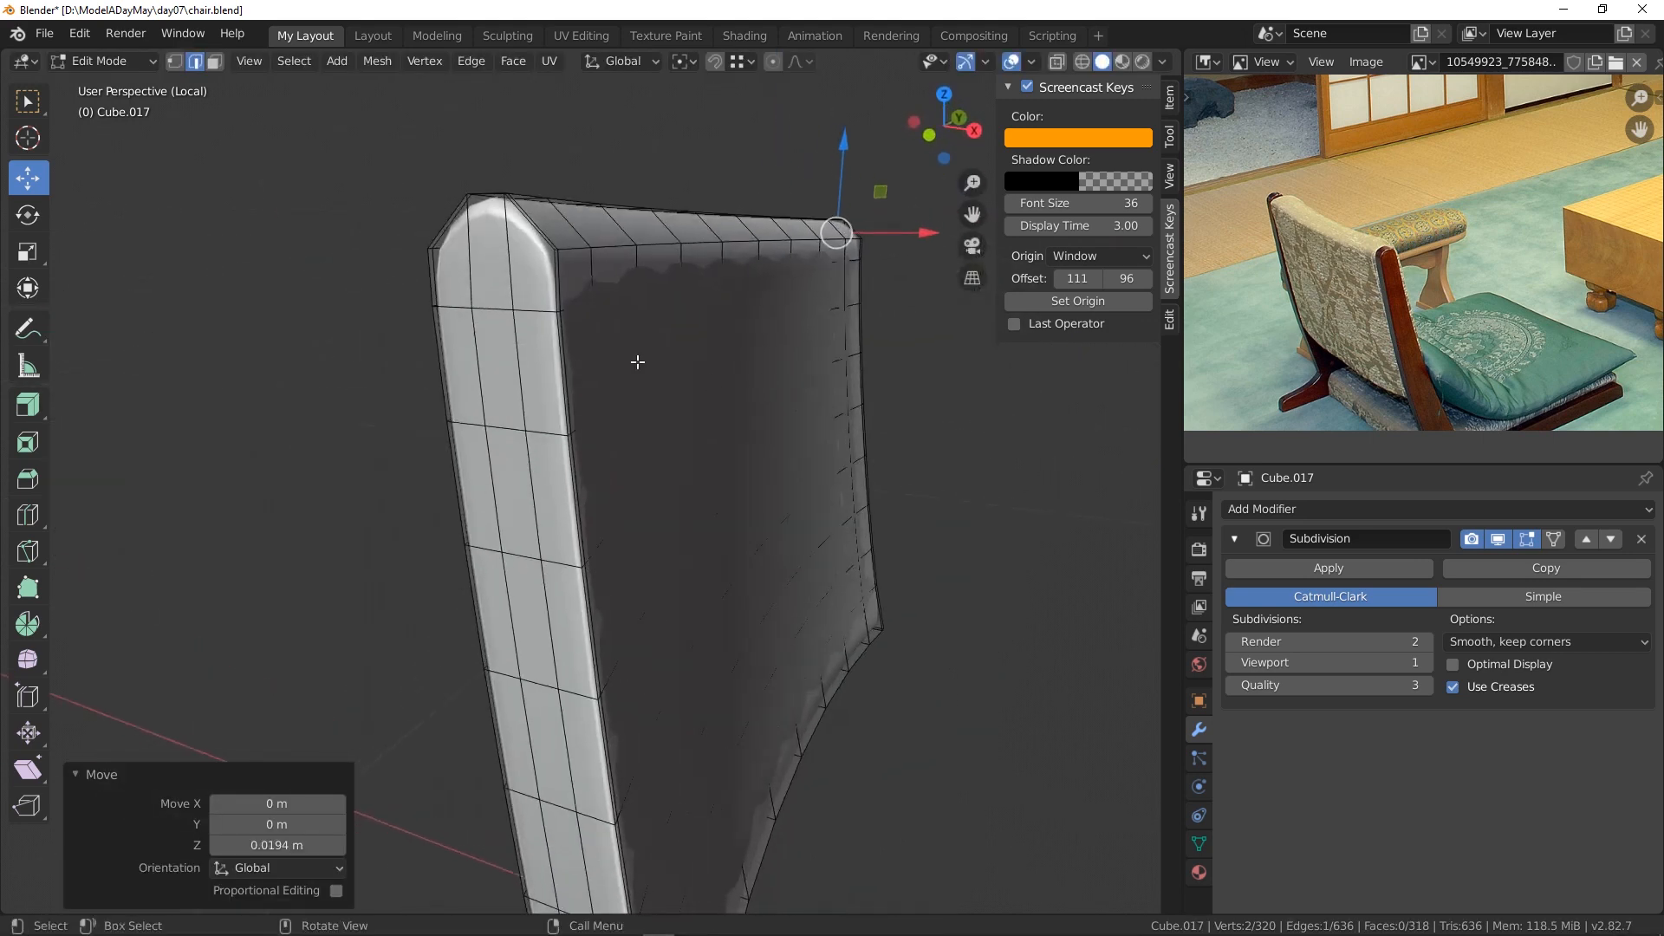
left_click(499, 309)
left_click_drag(487, 271, 479, 198)
middle_click_drag(713, 396, 1022, 456)
scroll(680, 399, "down", 3)
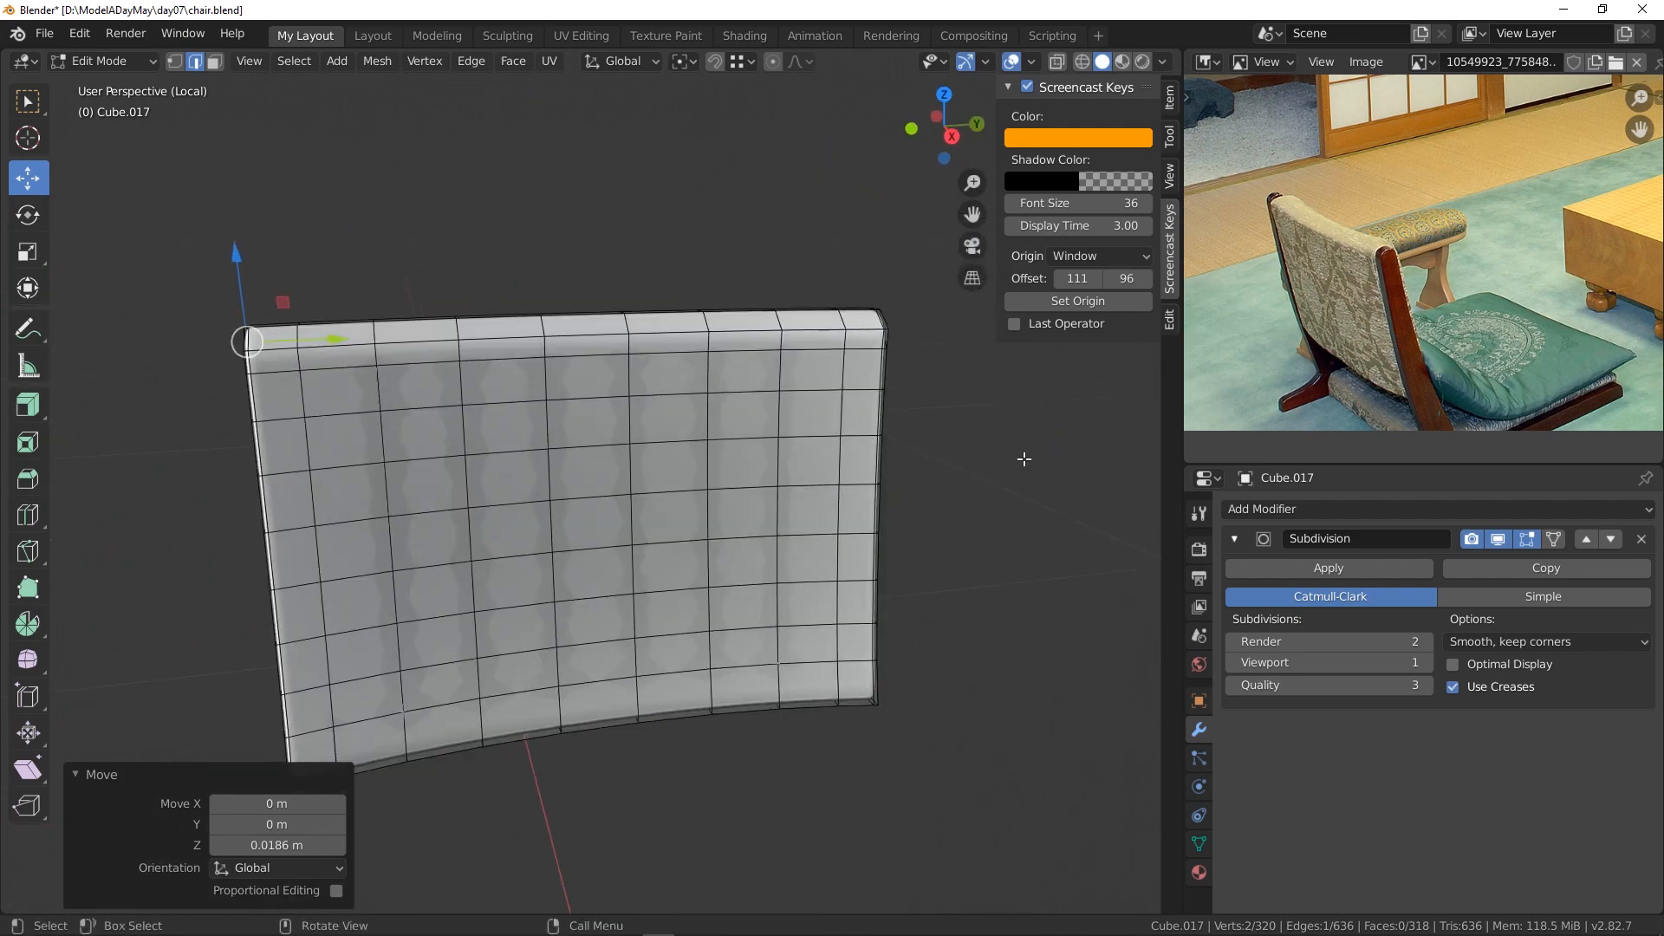
left_click(1024, 458)
- Inspect the backrest's smoothed ends in Object Mode, then reopen its mesh in Edit Mode
left_click(104, 60)
left_click(91, 64)
middle_click_drag(539, 464, 664, 549)
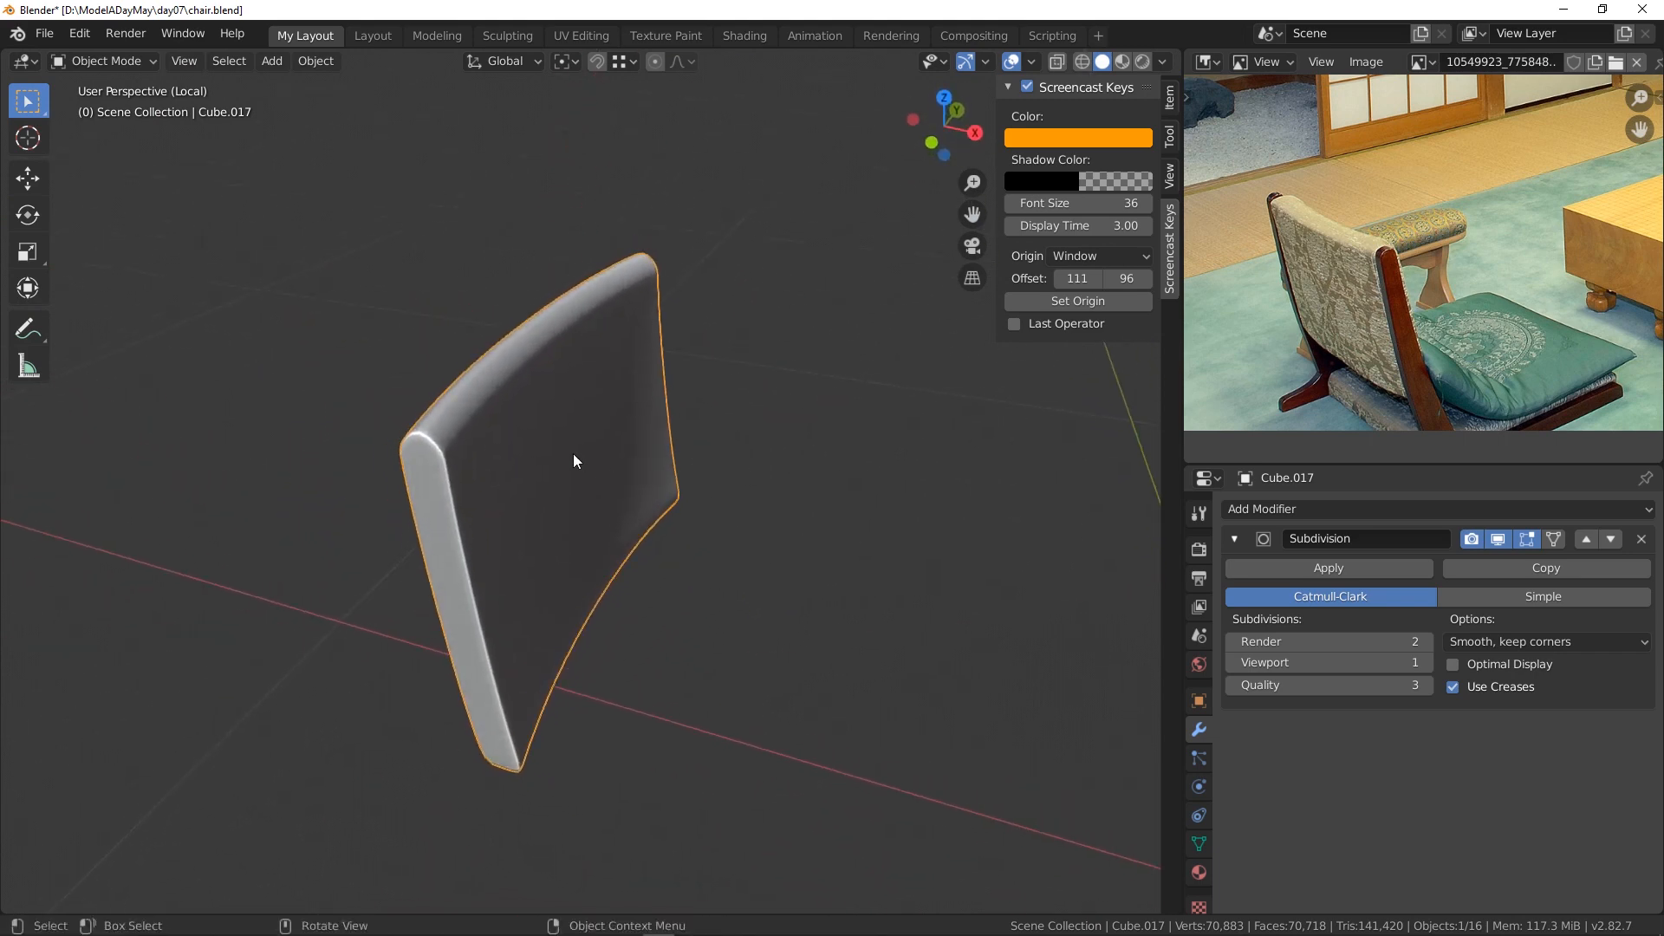
left_click(88, 63)
left_click(121, 107)
middle_click_drag(520, 451, 559, 461)
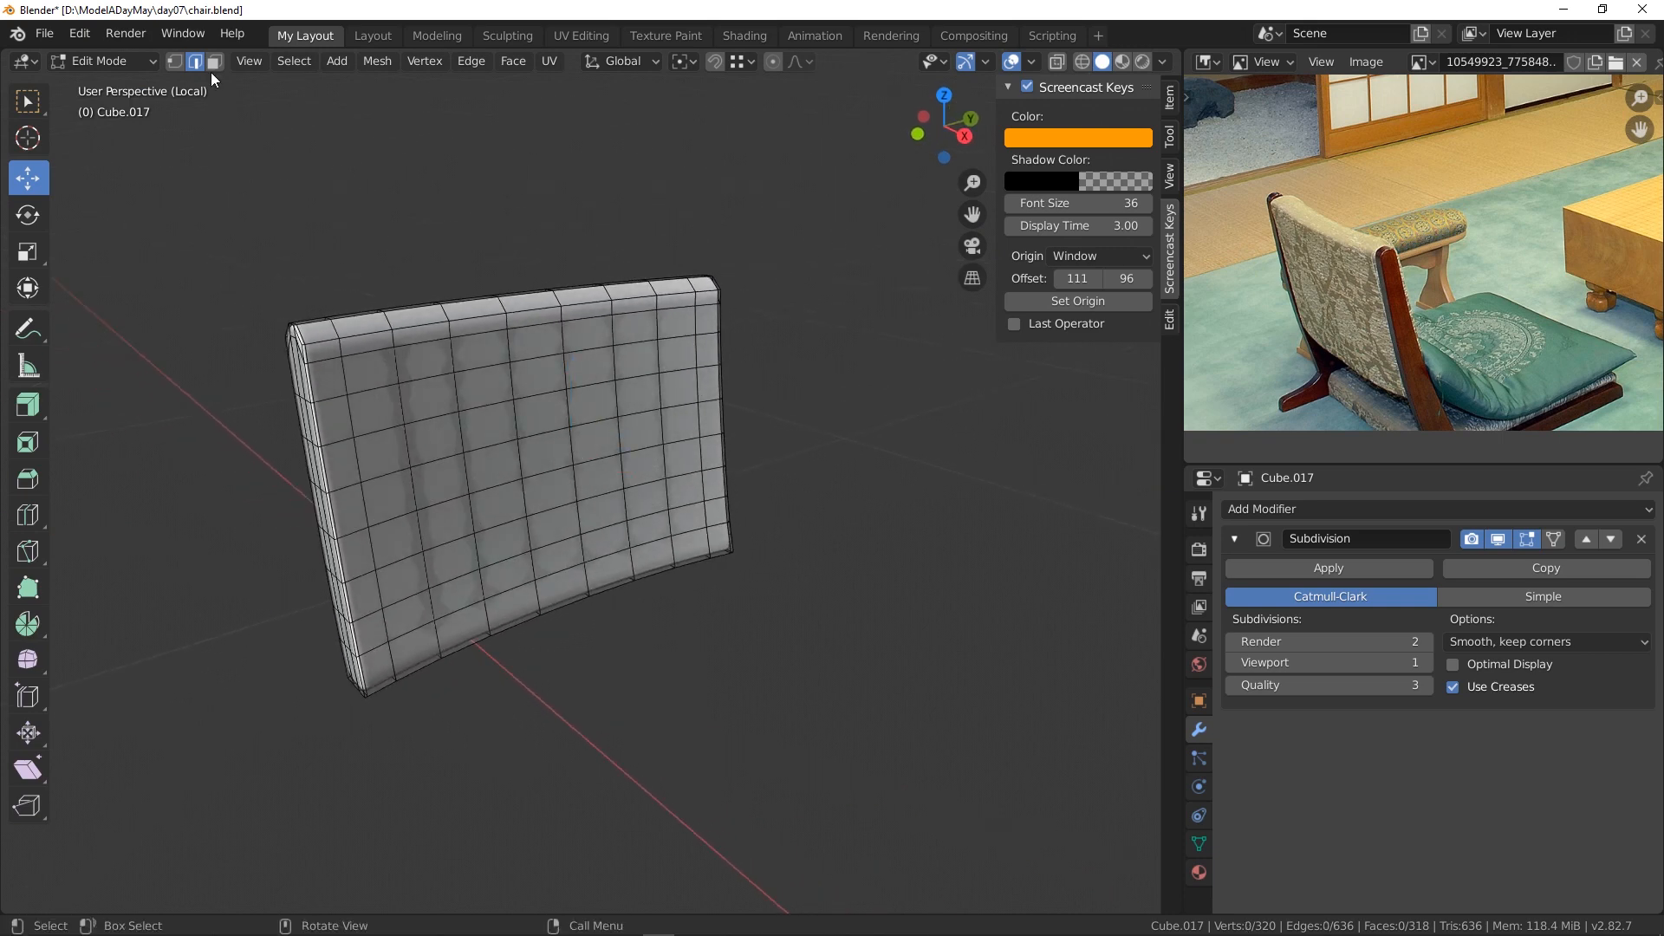
- Try moving the central face of the backrest's front surface on its own, then undo the move
left_click(555, 439)
middle_click_drag(555, 439, 617, 475)
key("g")
left_click(627, 480)
key("ctrl+z")
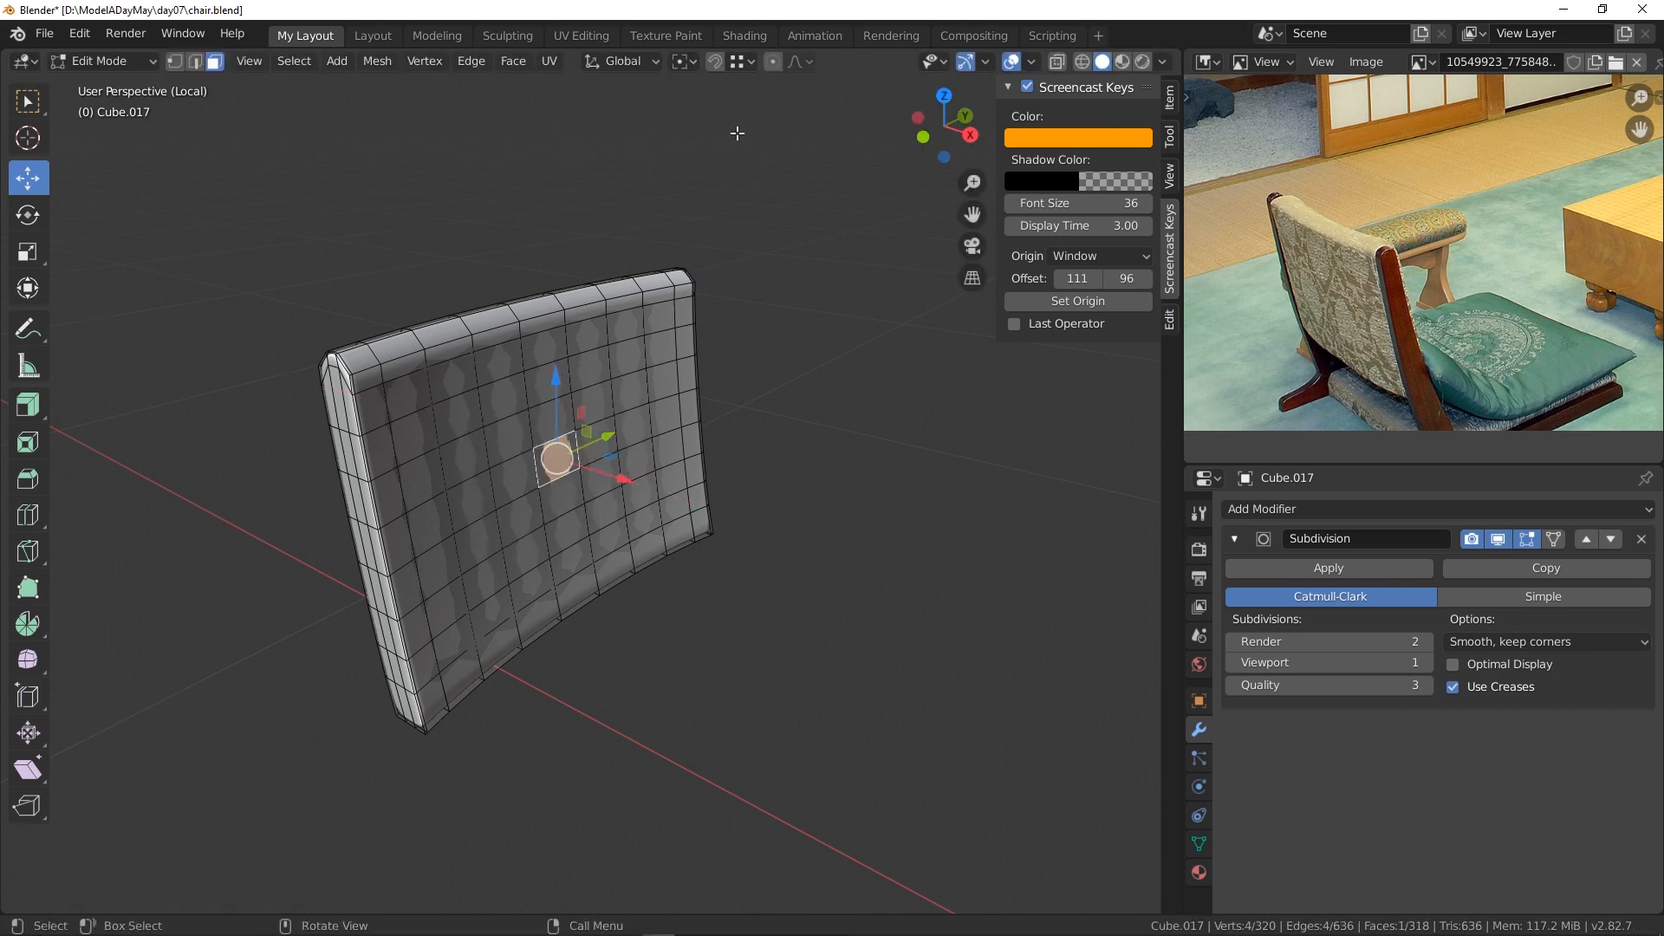
- Try pulling the central front face outward along X with smooth proportional editing, then undo the move
key("g")
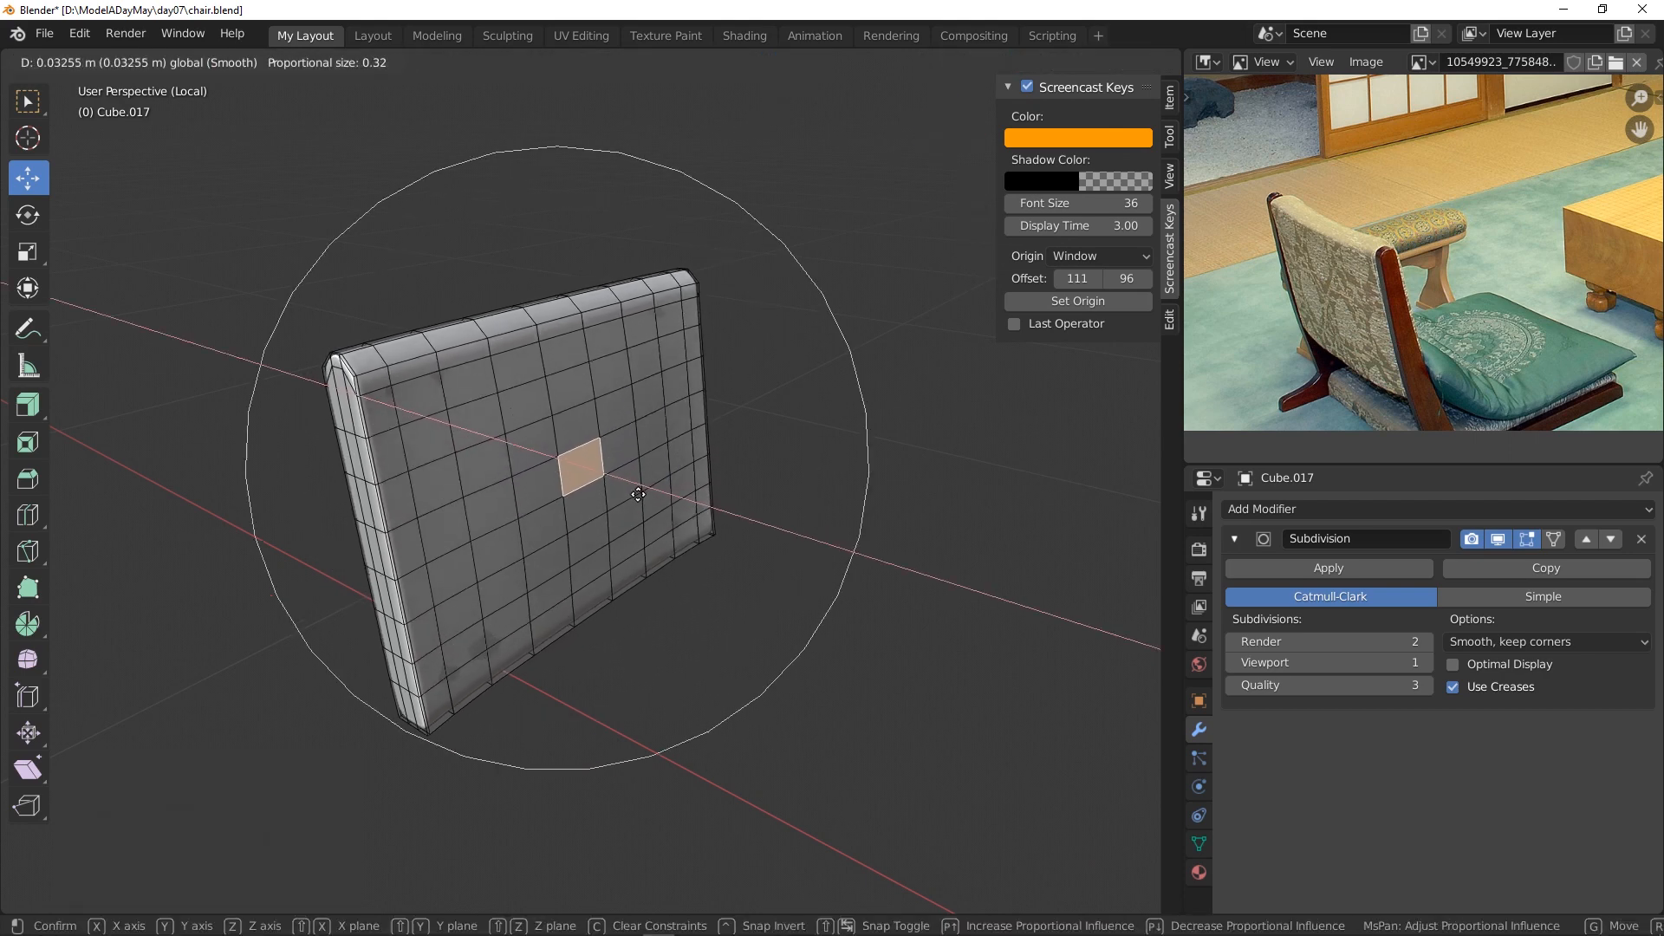
scroll(634, 495, "up", 1)
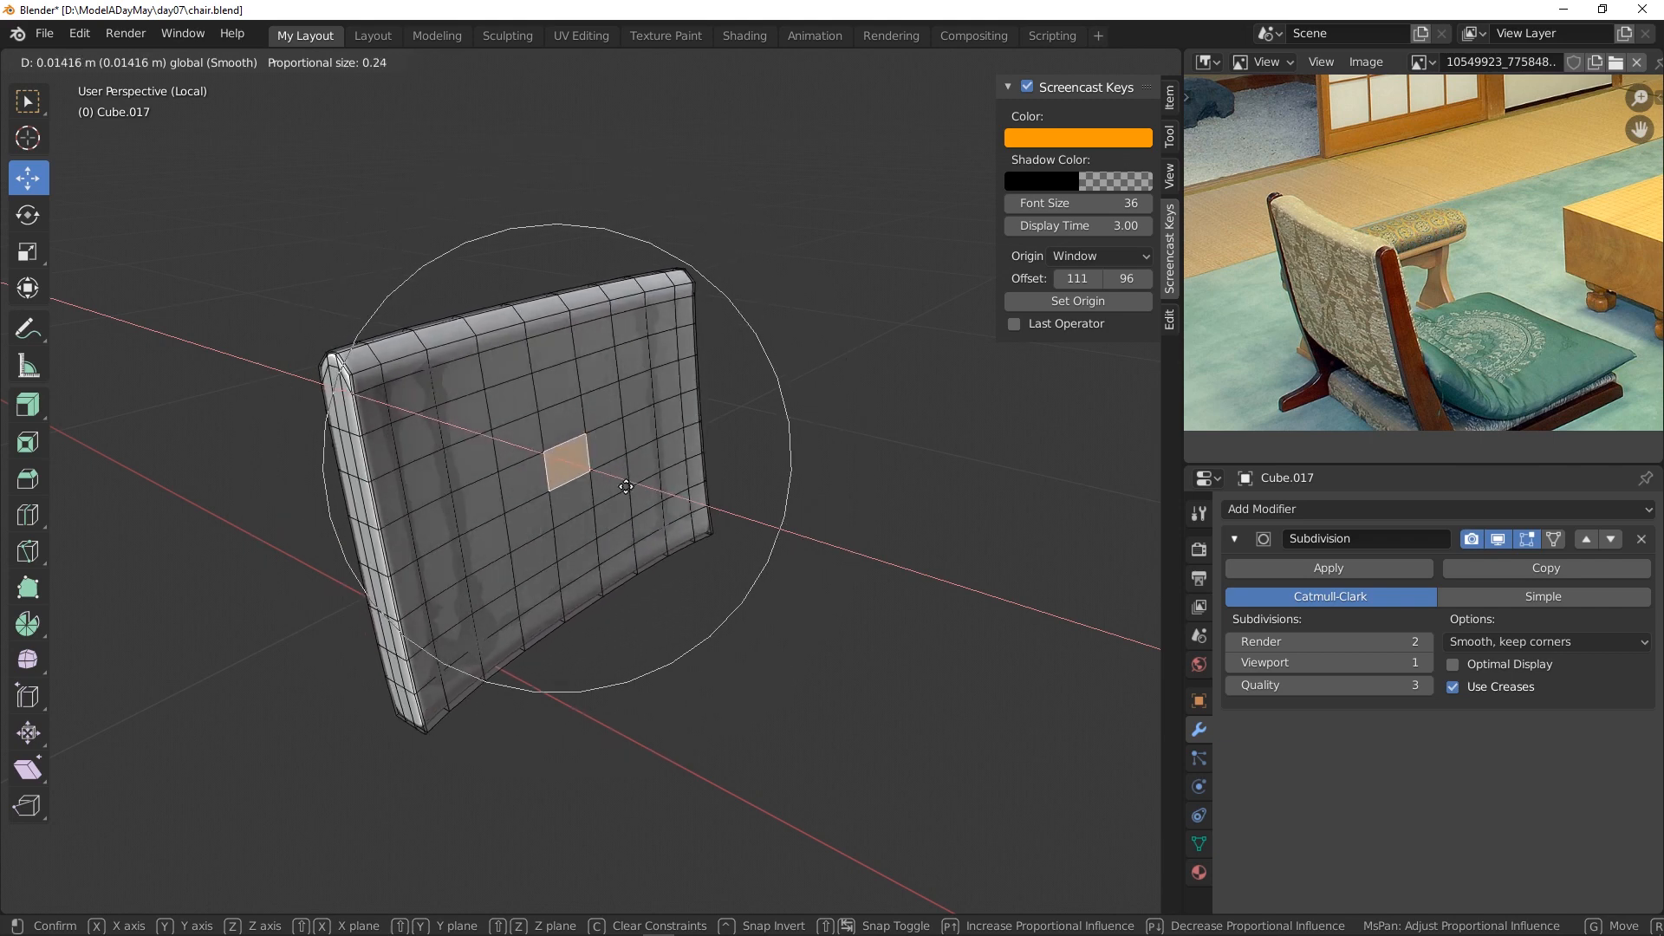
left_click(626, 487)
key("ctrl+z")
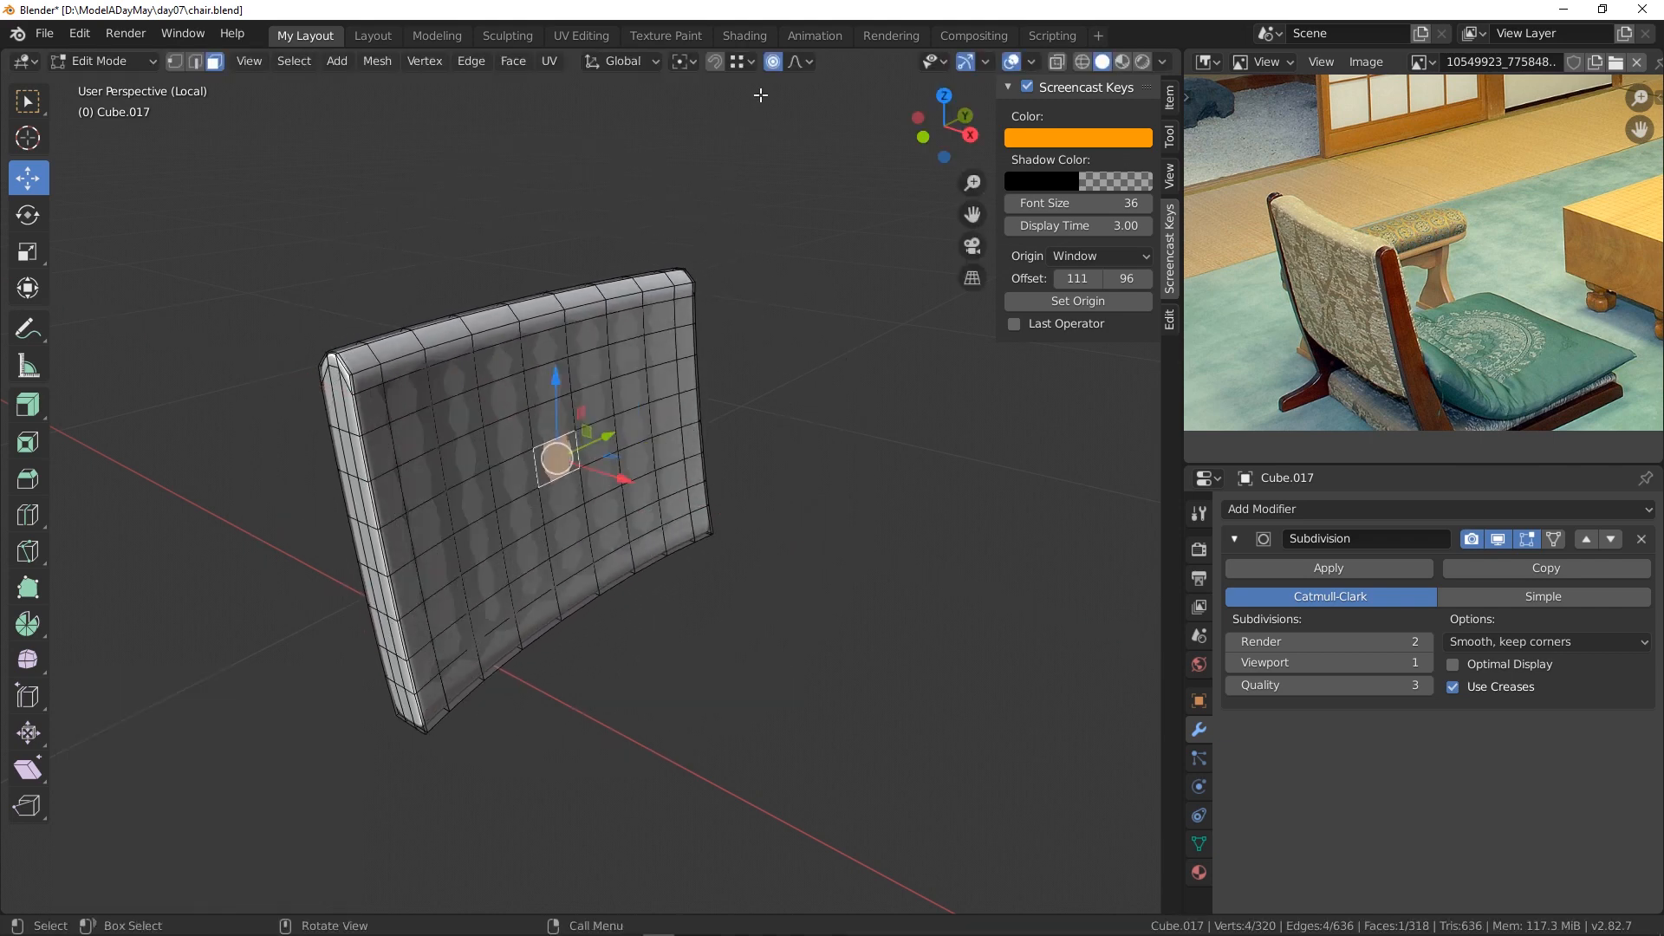
- Limit proportional editing to connected geometry with Connected Only, keeping the Smooth falloff
left_click(795, 62)
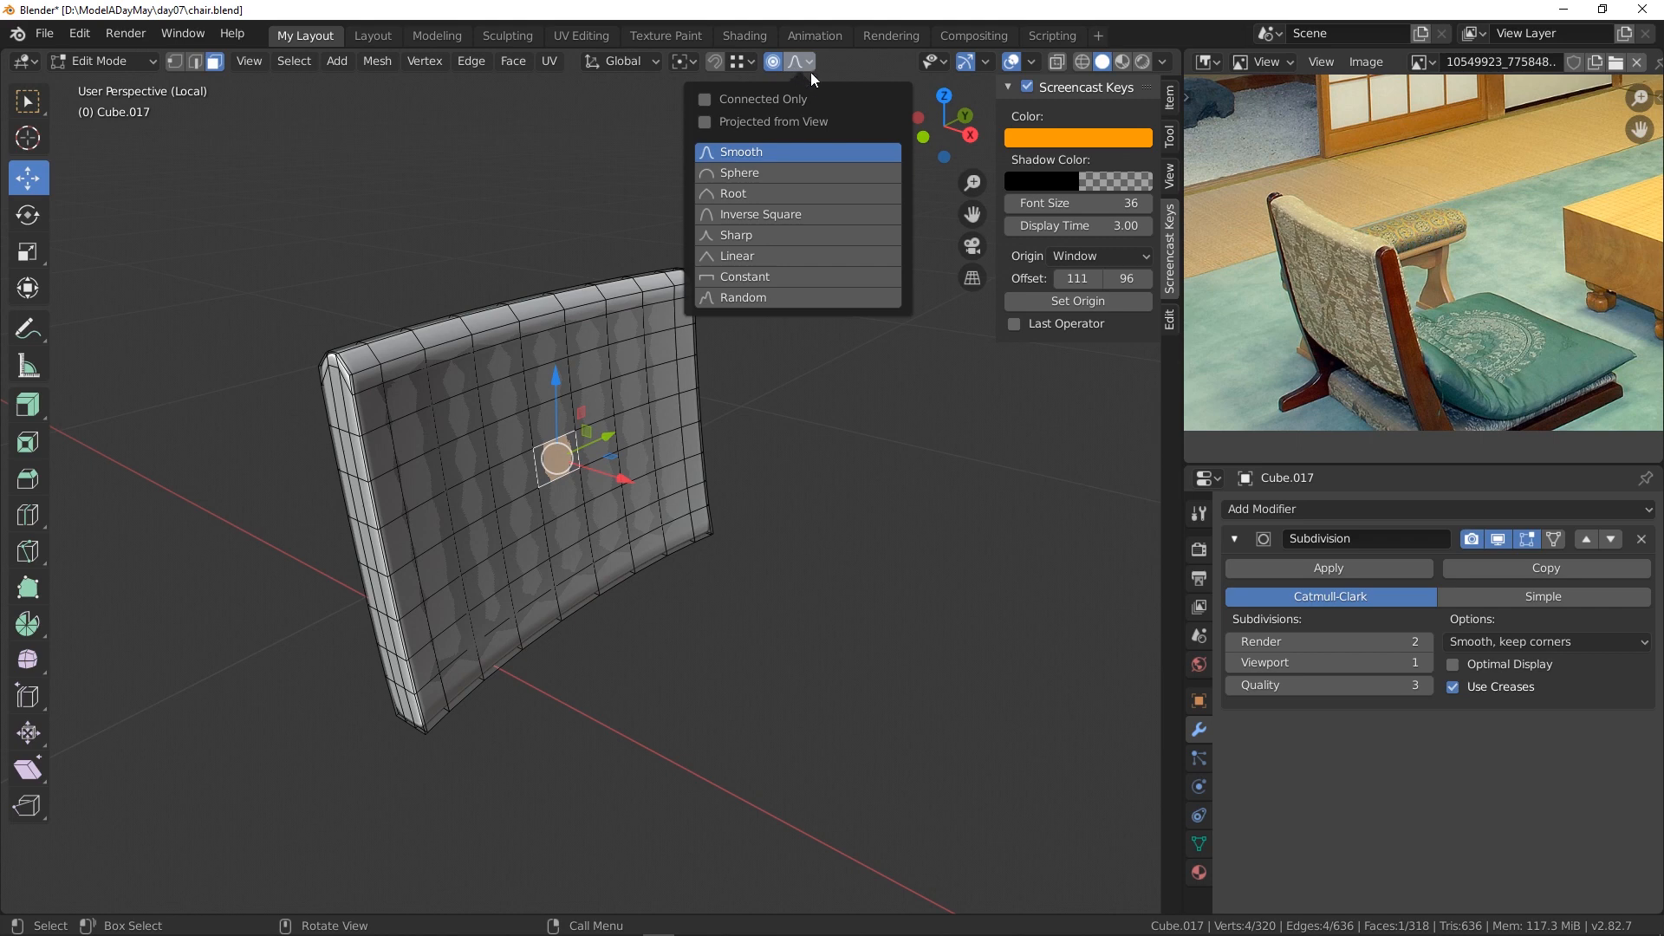
left_click(774, 99)
left_click(774, 98)
left_click(792, 67)
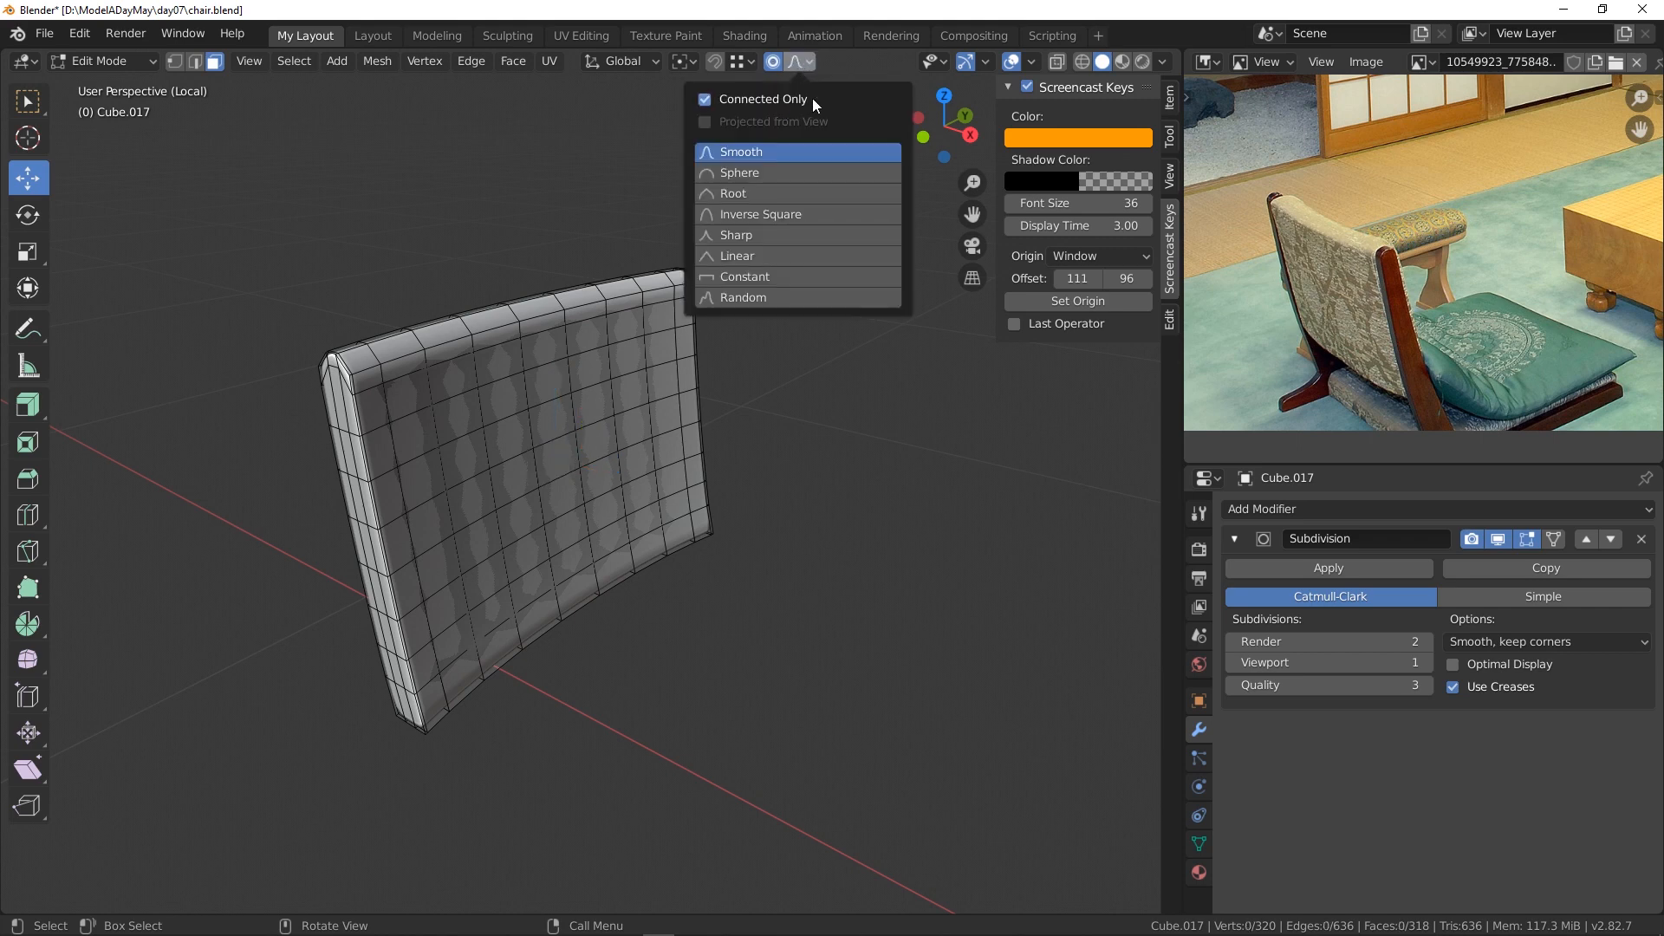
- Try pulling the central front face about 0.0724 m along X with a proportional size of 0.123, then undo it
left_click(563, 455)
middle_click_drag(564, 455, 660, 530)
left_click_drag(680, 460, 755, 468)
scroll(801, 466, "down", 2)
scroll(772, 464, "up", 5)
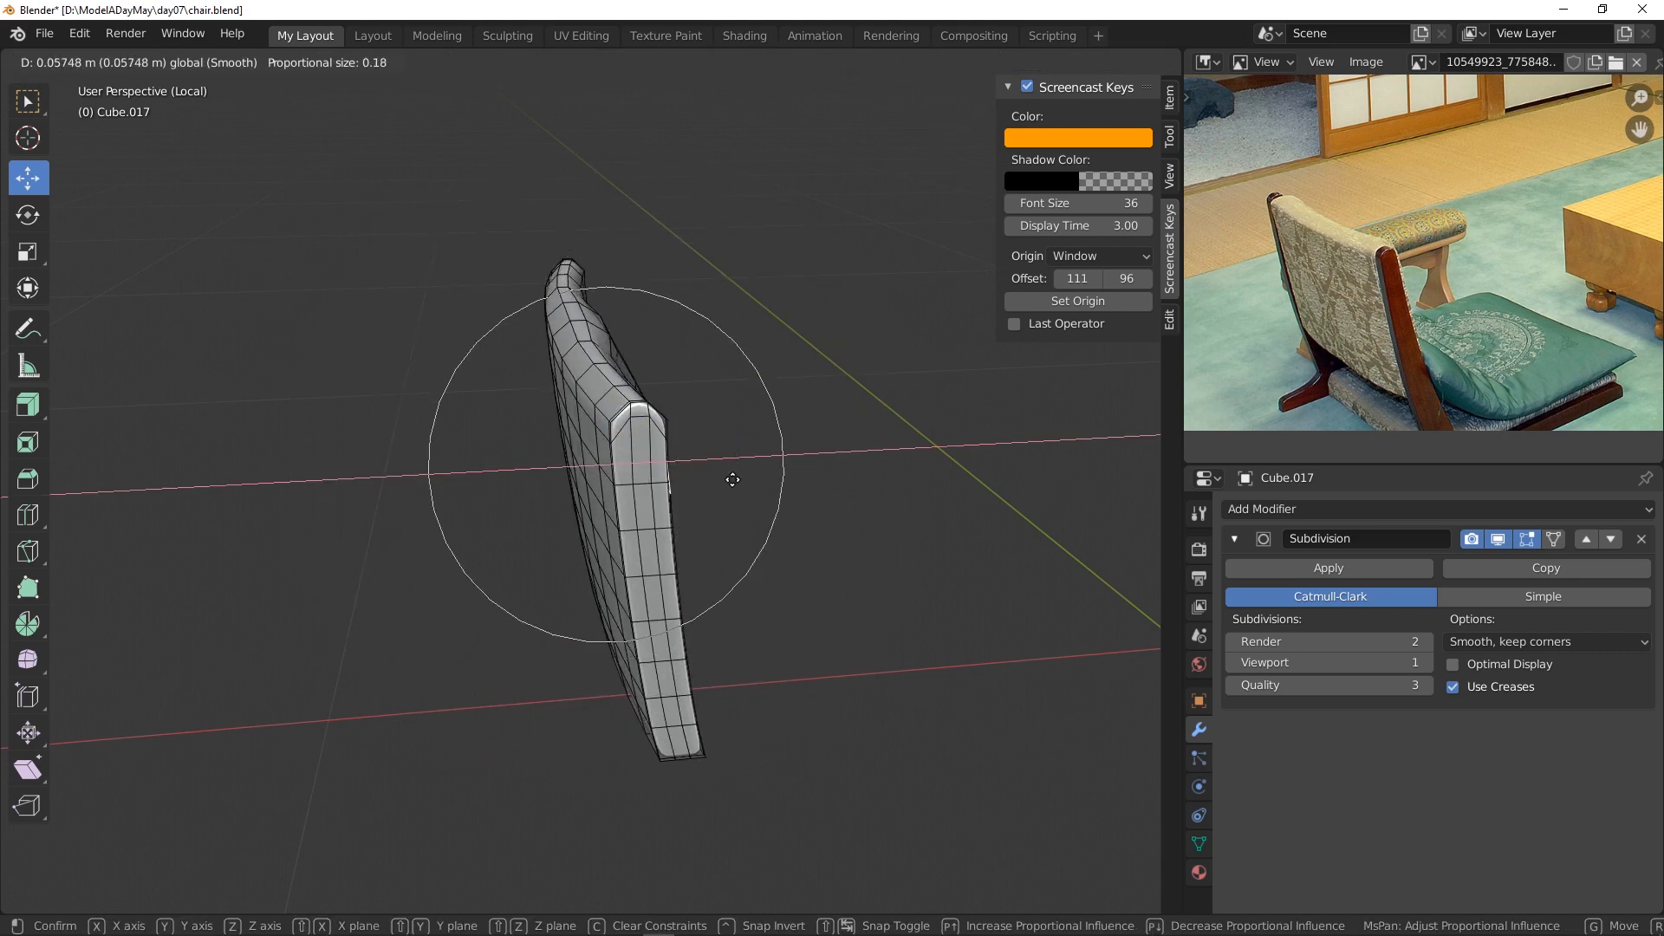
scroll(732, 483, "up", 4)
left_click_drag(719, 480, 751, 480)
middle_click_drag(750, 479, 568, 396)
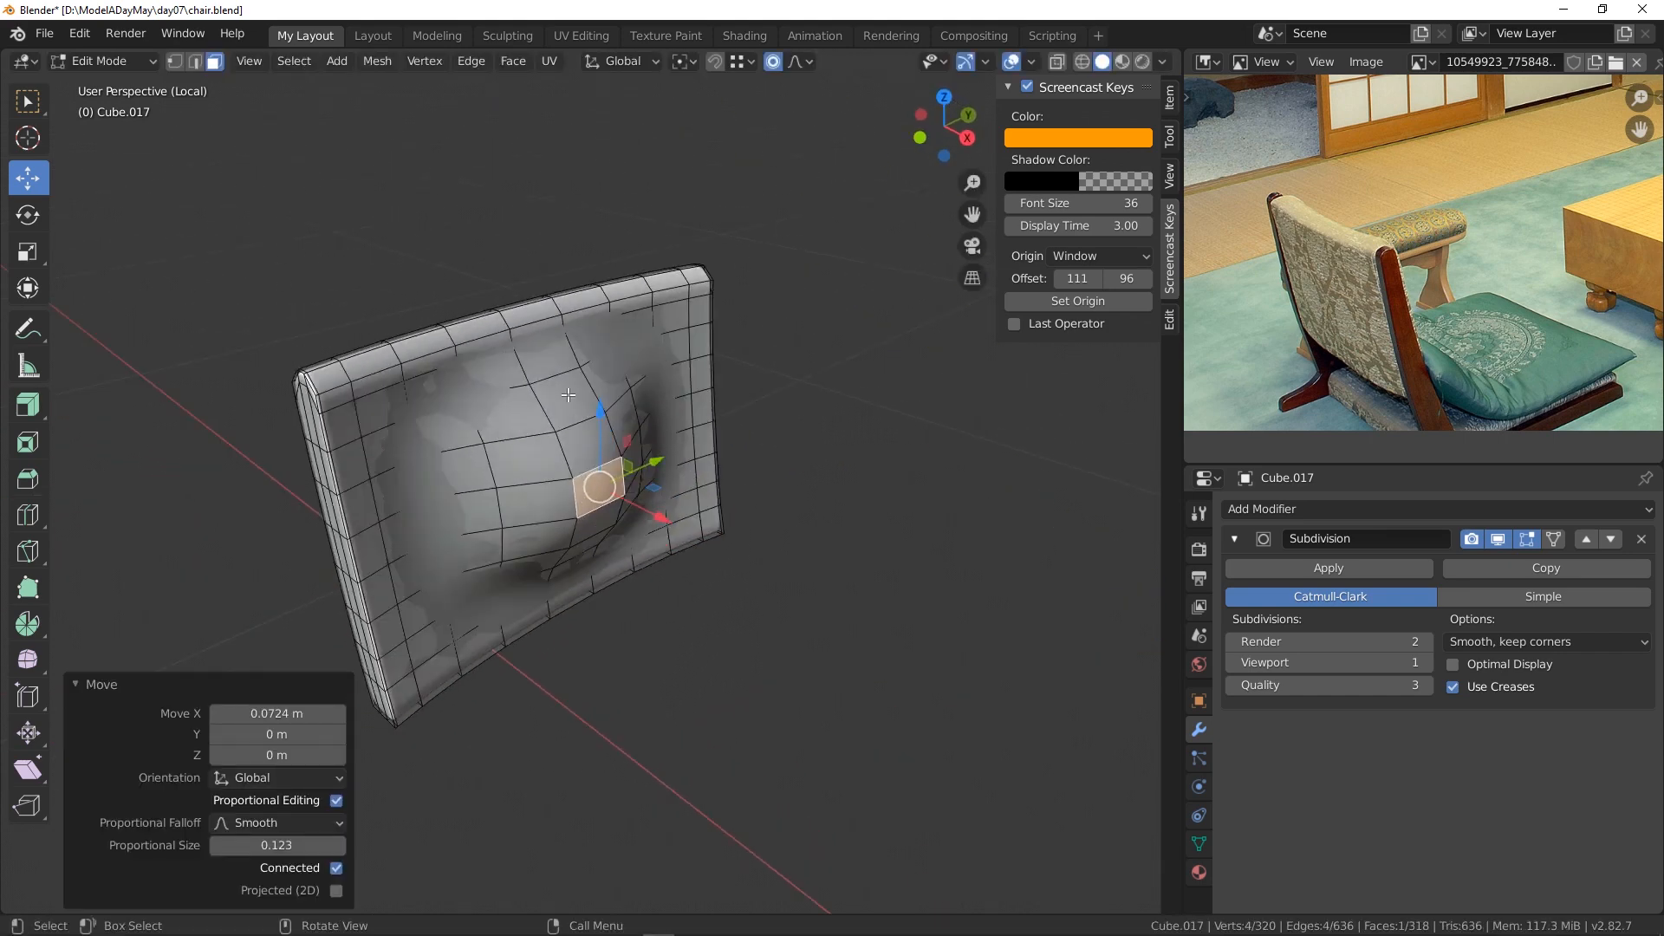
middle_click_drag(711, 545, 658, 538)
key("ctrl+z")
- Grow the central face selection by two rings and move it about 0.0104 m along X with a proportional size of 0.069
key("ctrl+KP_Add")
key("ctrl+KP_Add")
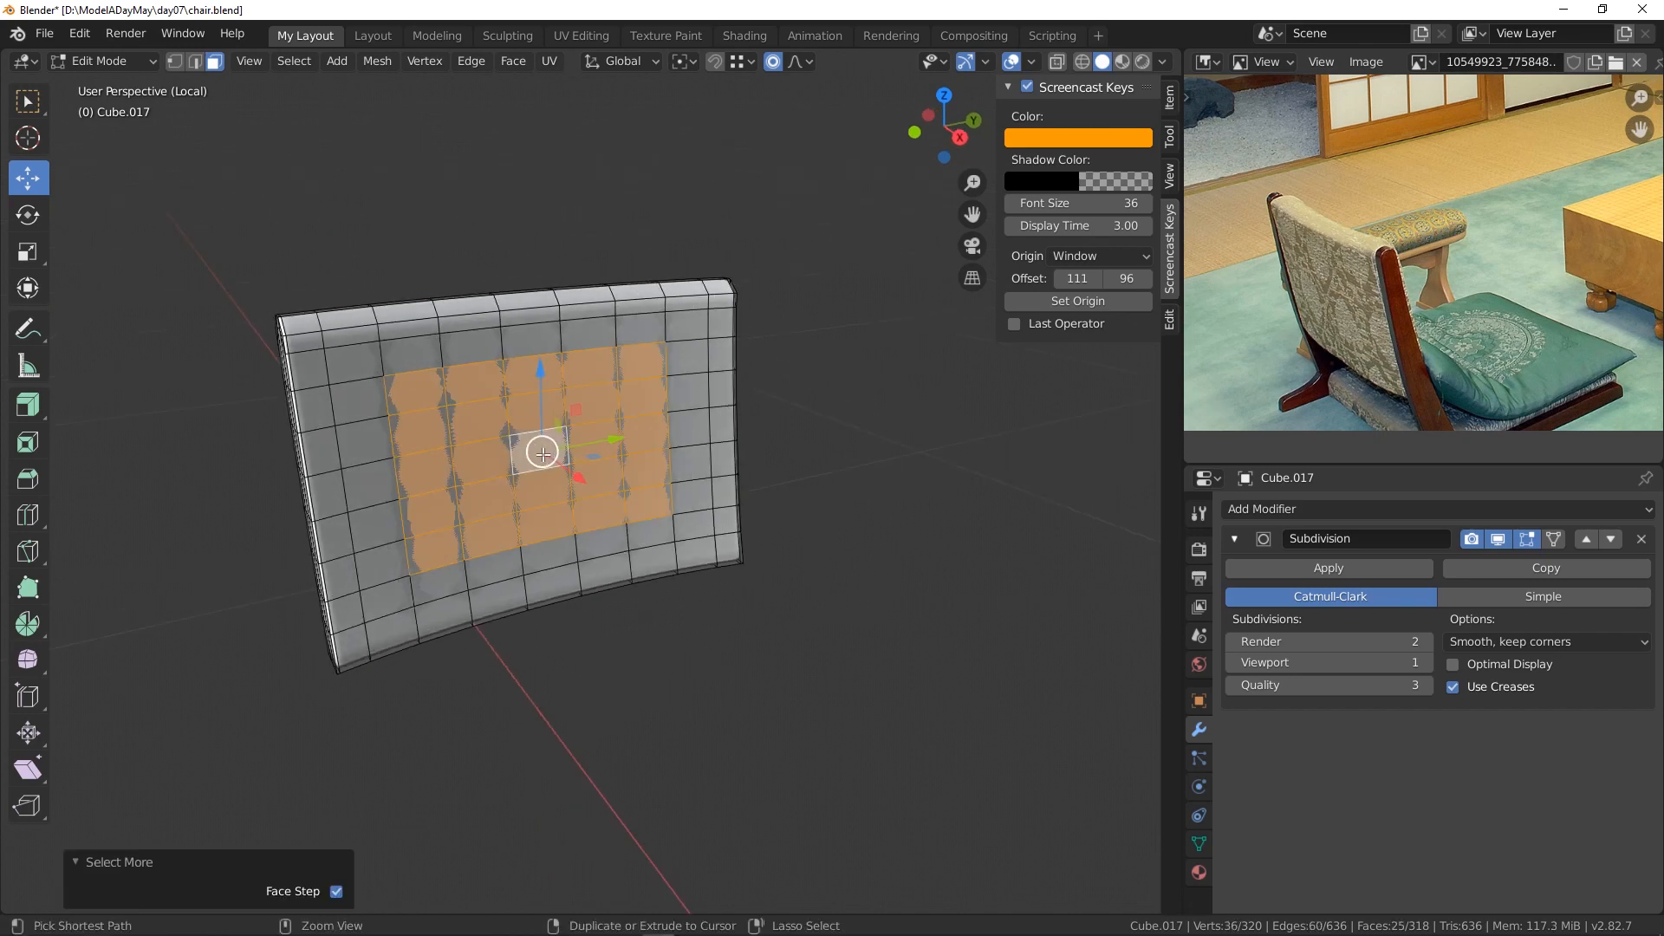
middle_click_drag(542, 454, 651, 491)
key("g")
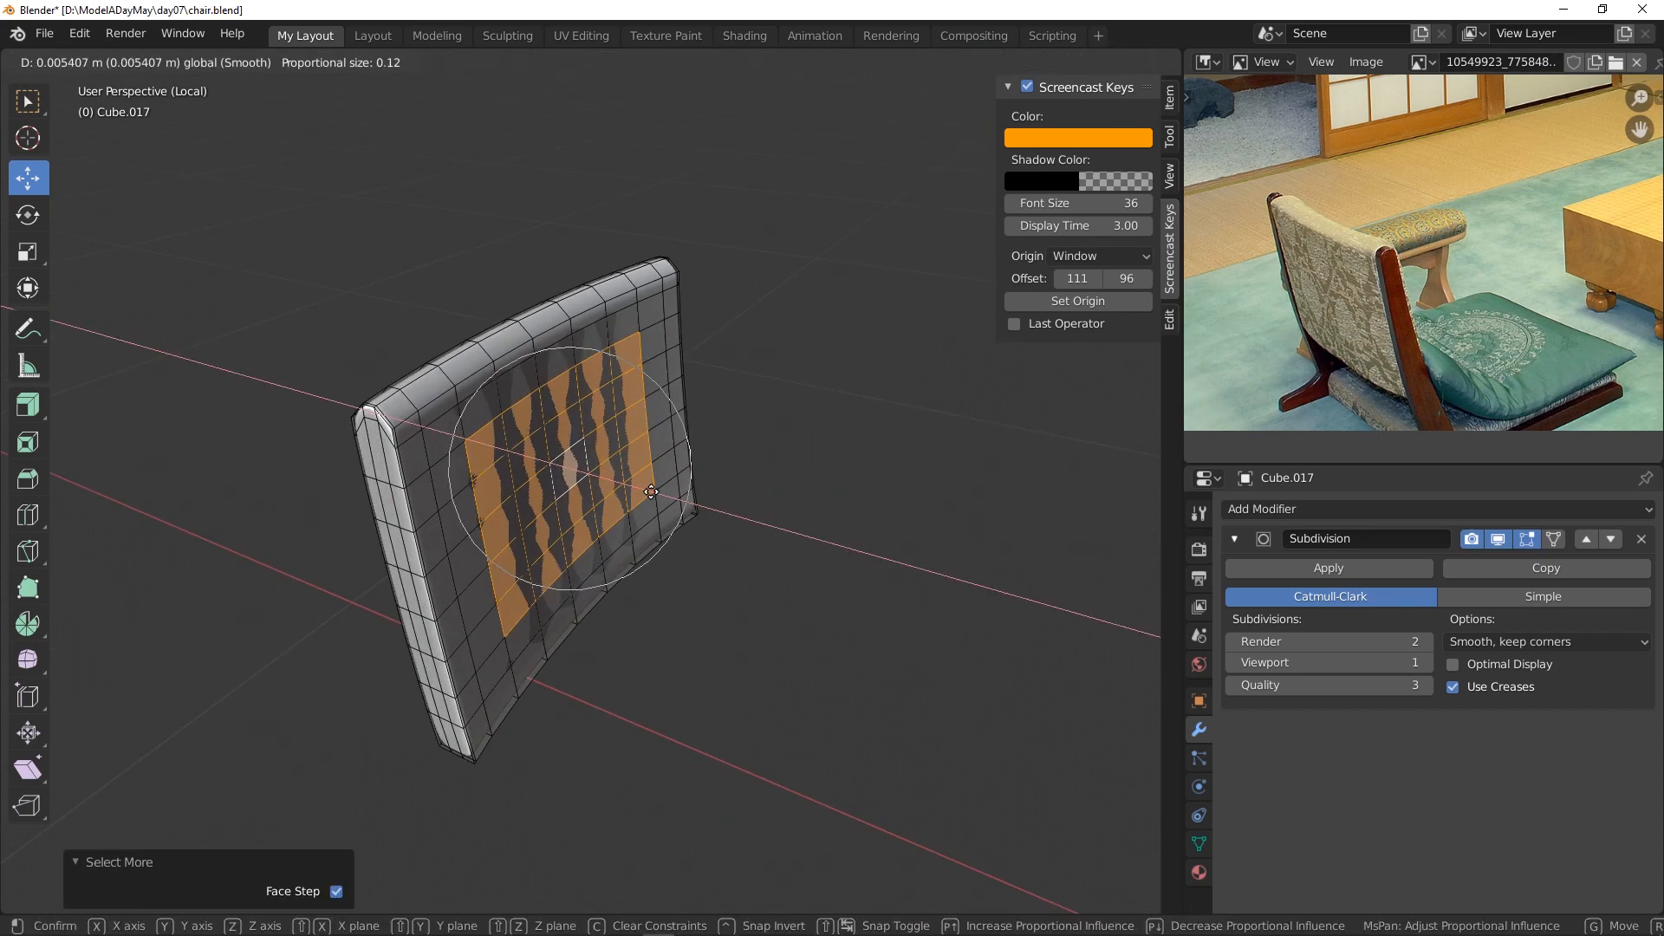
scroll(651, 491, "up", 7)
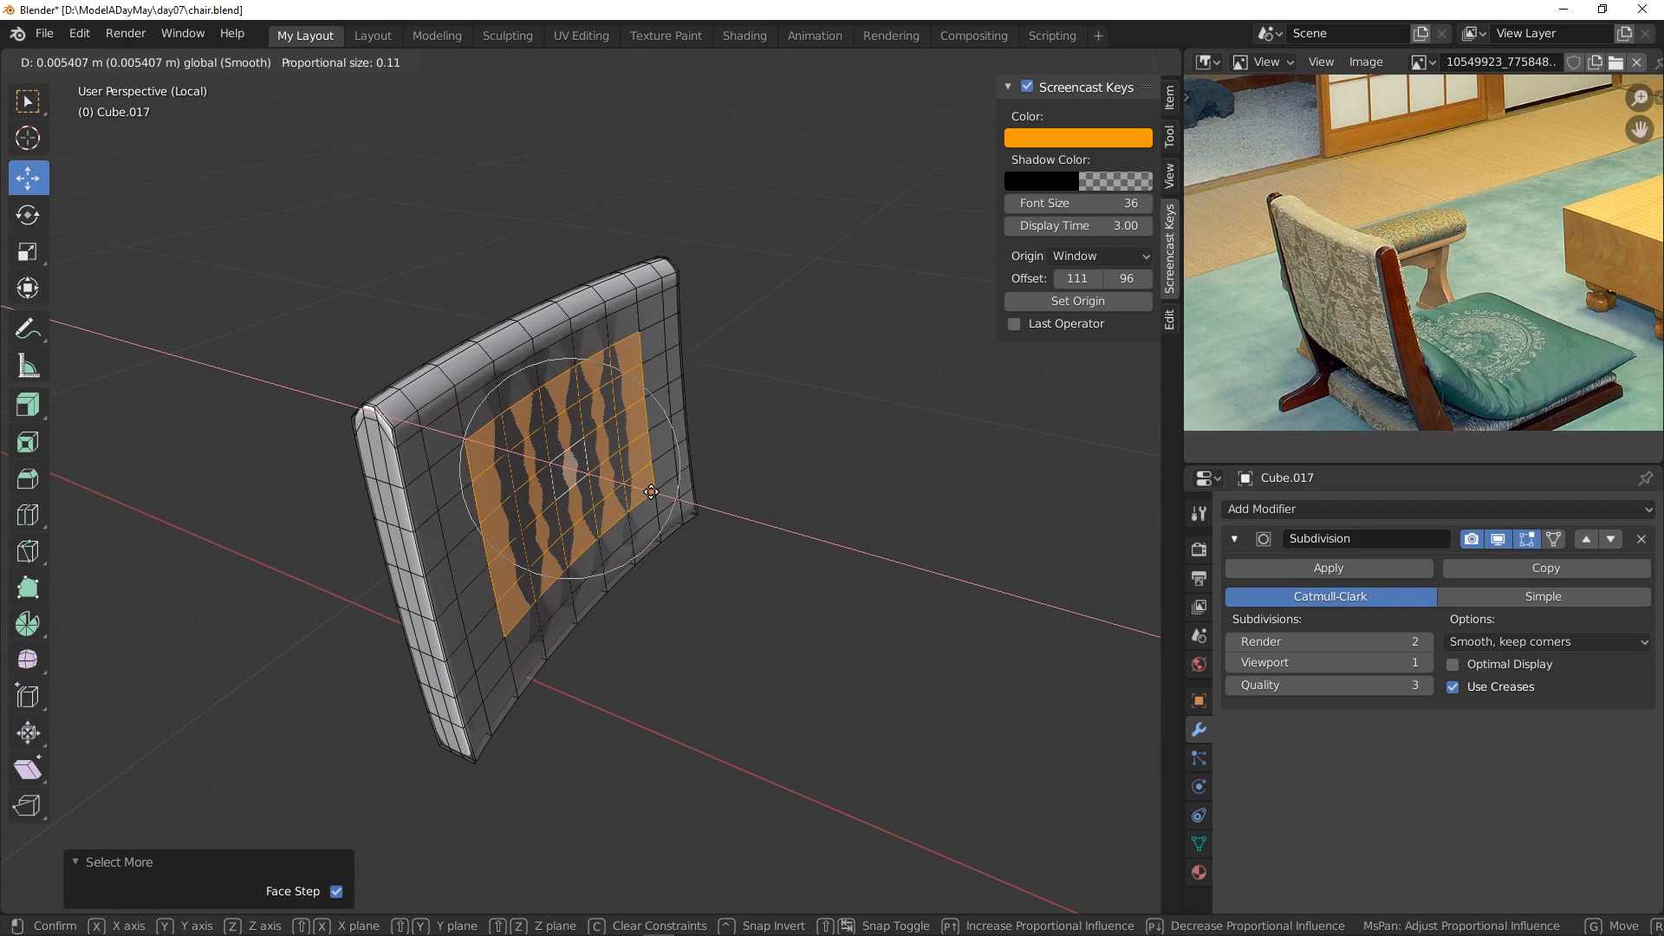
scroll(652, 491, "up", 1)
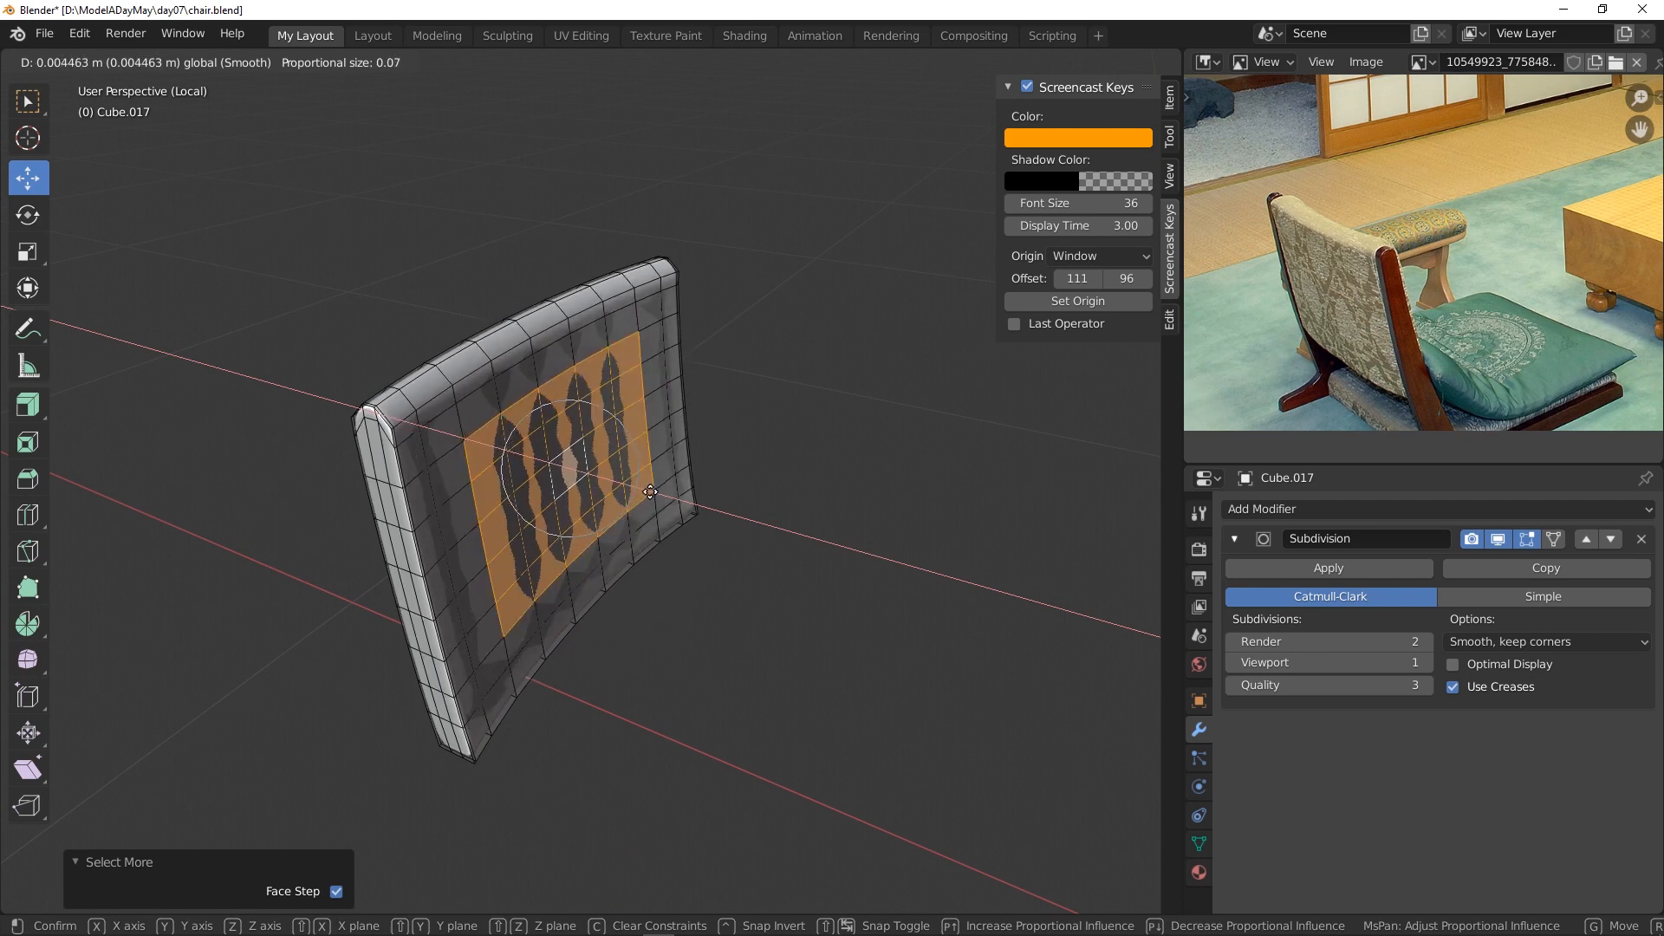
left_click(653, 492)
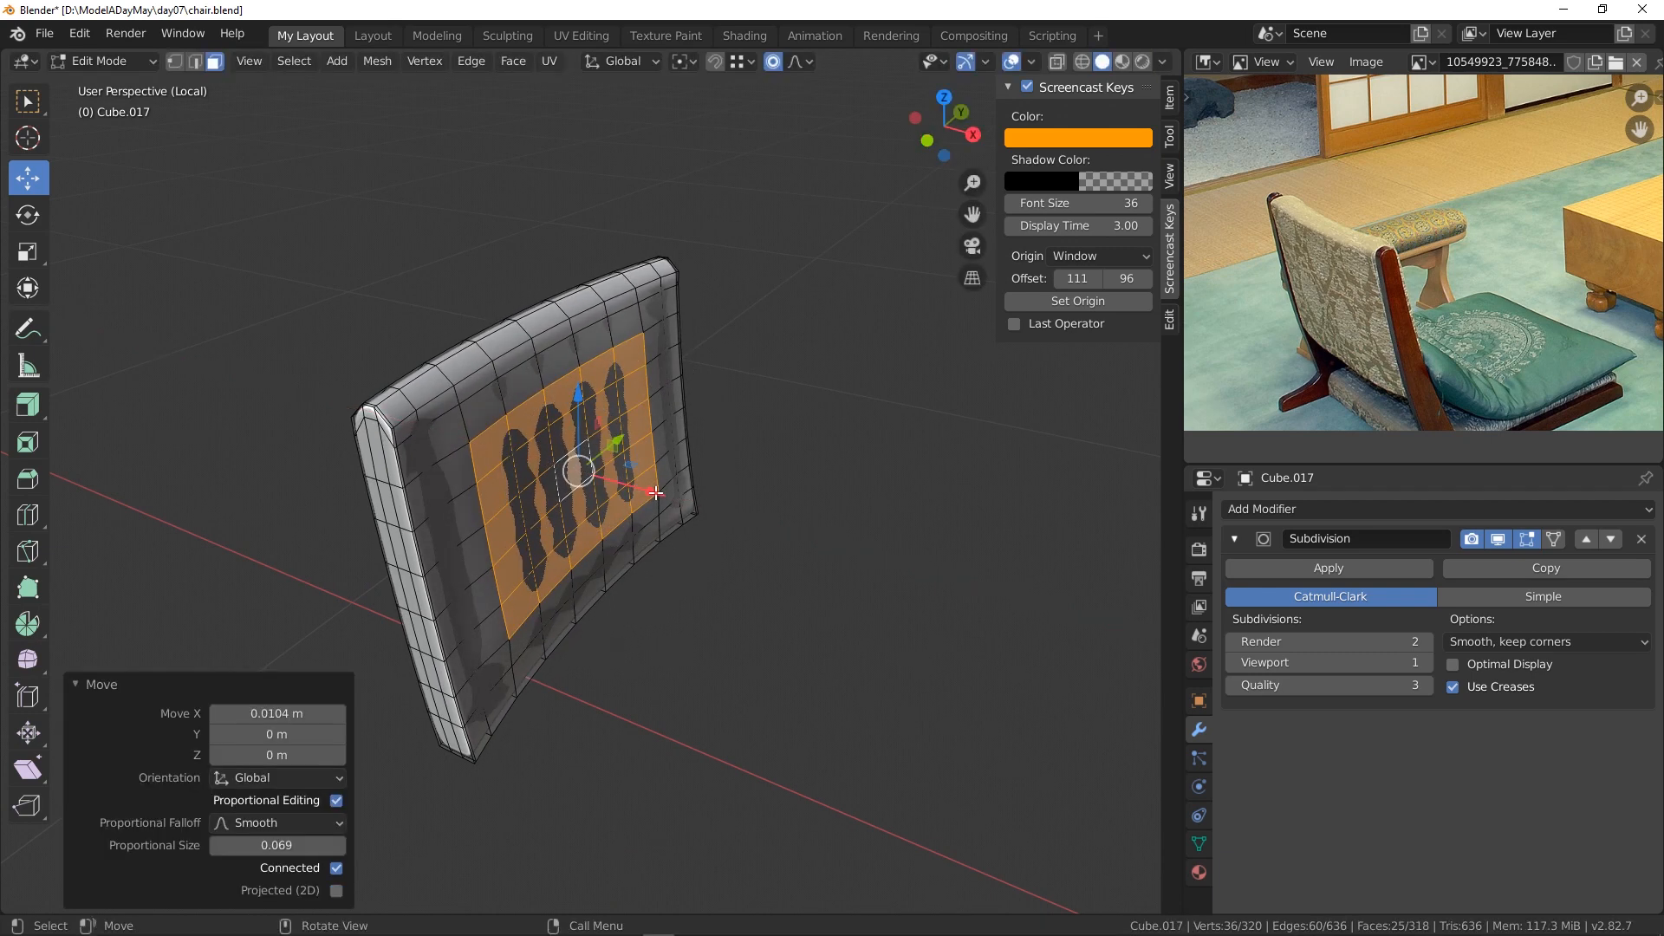
- Grow the selection by one more ring, nudge it slightly along X, and deselect everything
key("ctrl+KP_Add")
left_click_drag(634, 483, 636, 484)
scroll(637, 484, "down", 1)
left_click(726, 566)
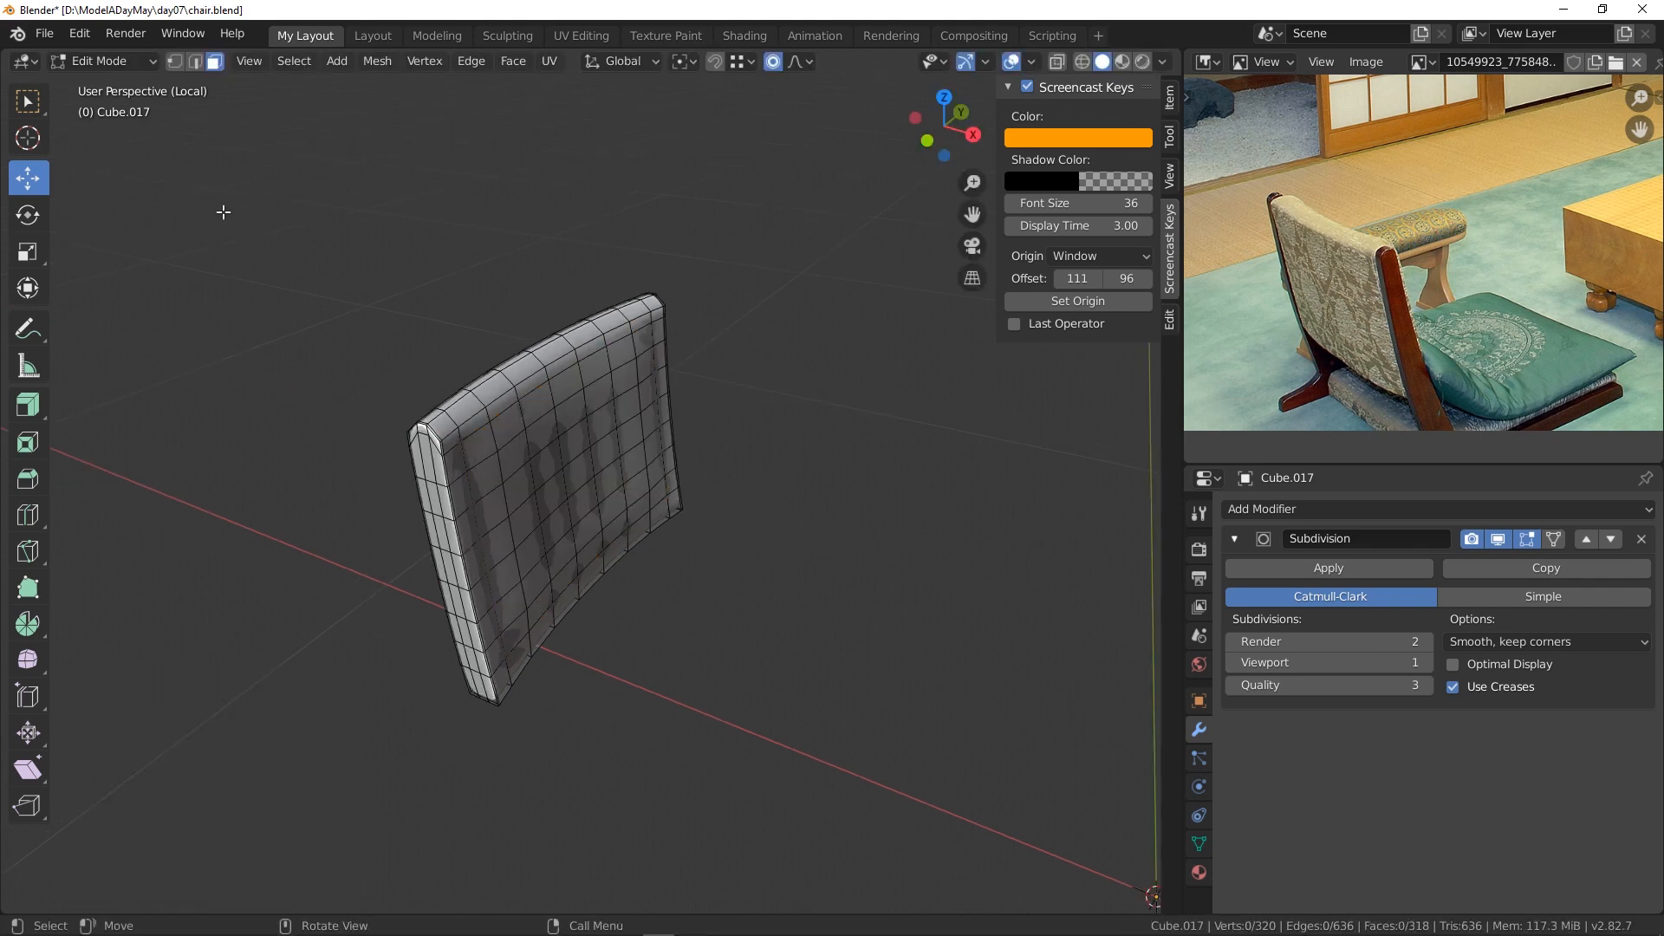
- Return to Object Mode and inspect the padded bulge on the backrest's front surface
left_click(119, 71)
left_click(116, 86)
middle_click_drag(539, 397, 852, 630)
middle_click_drag(572, 507, 694, 450)
scroll(718, 488, "up", 2)
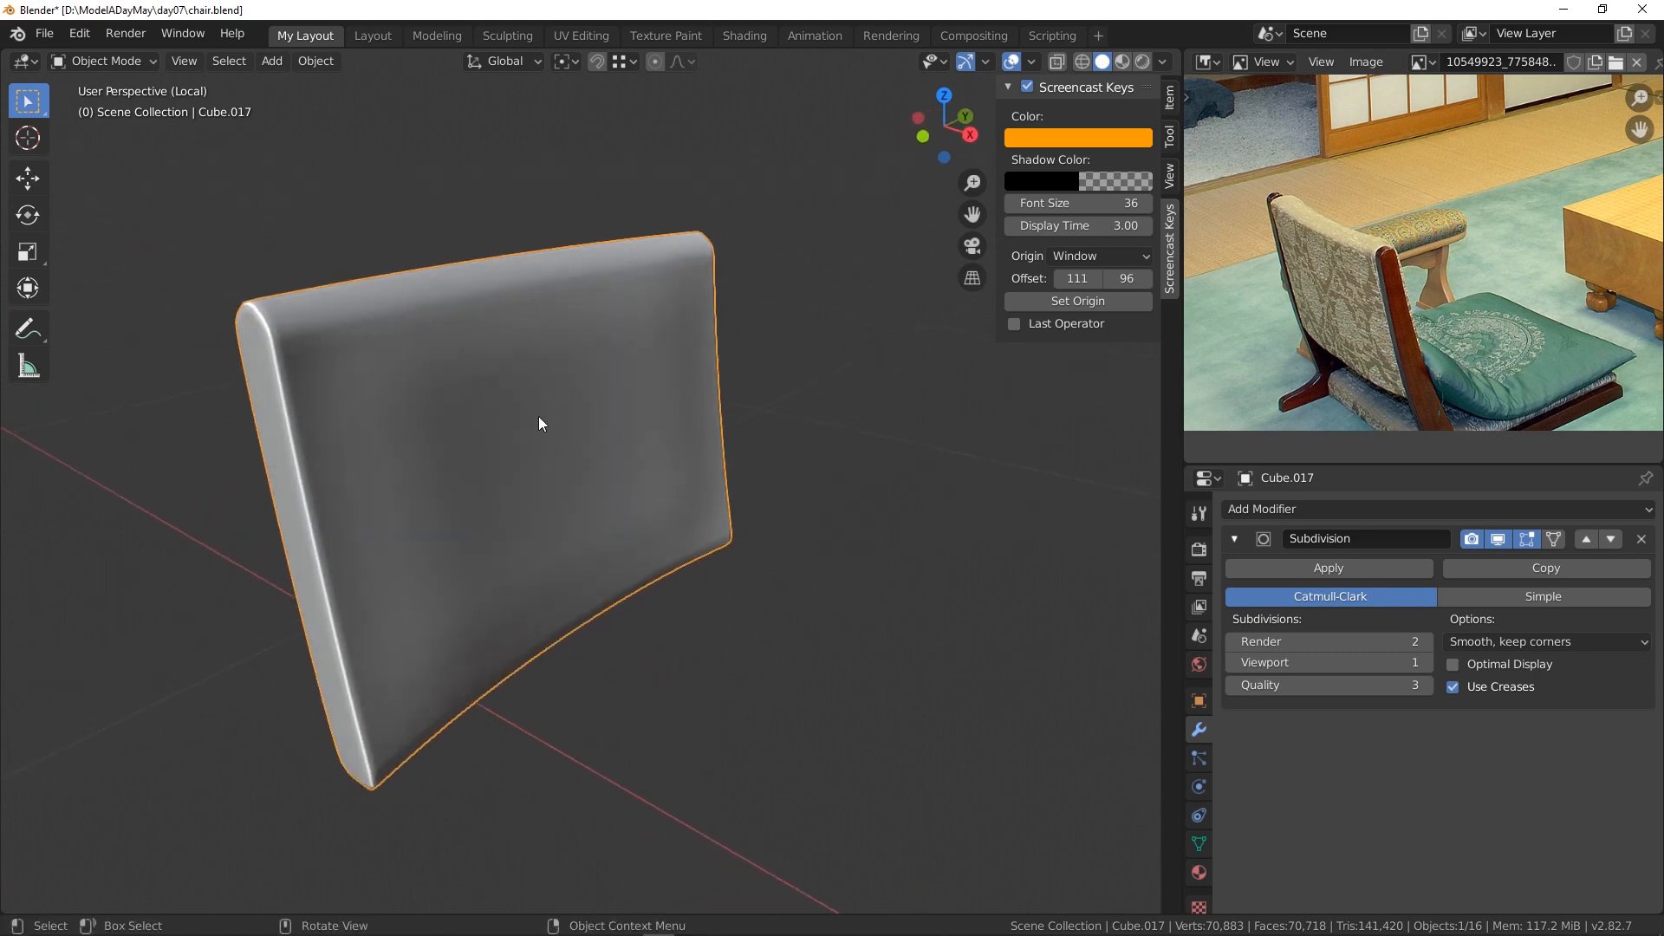
- Switch the backrest to Sculpt Mode and build up soft padding across its front face with the Blob brush
left_click(152, 61)
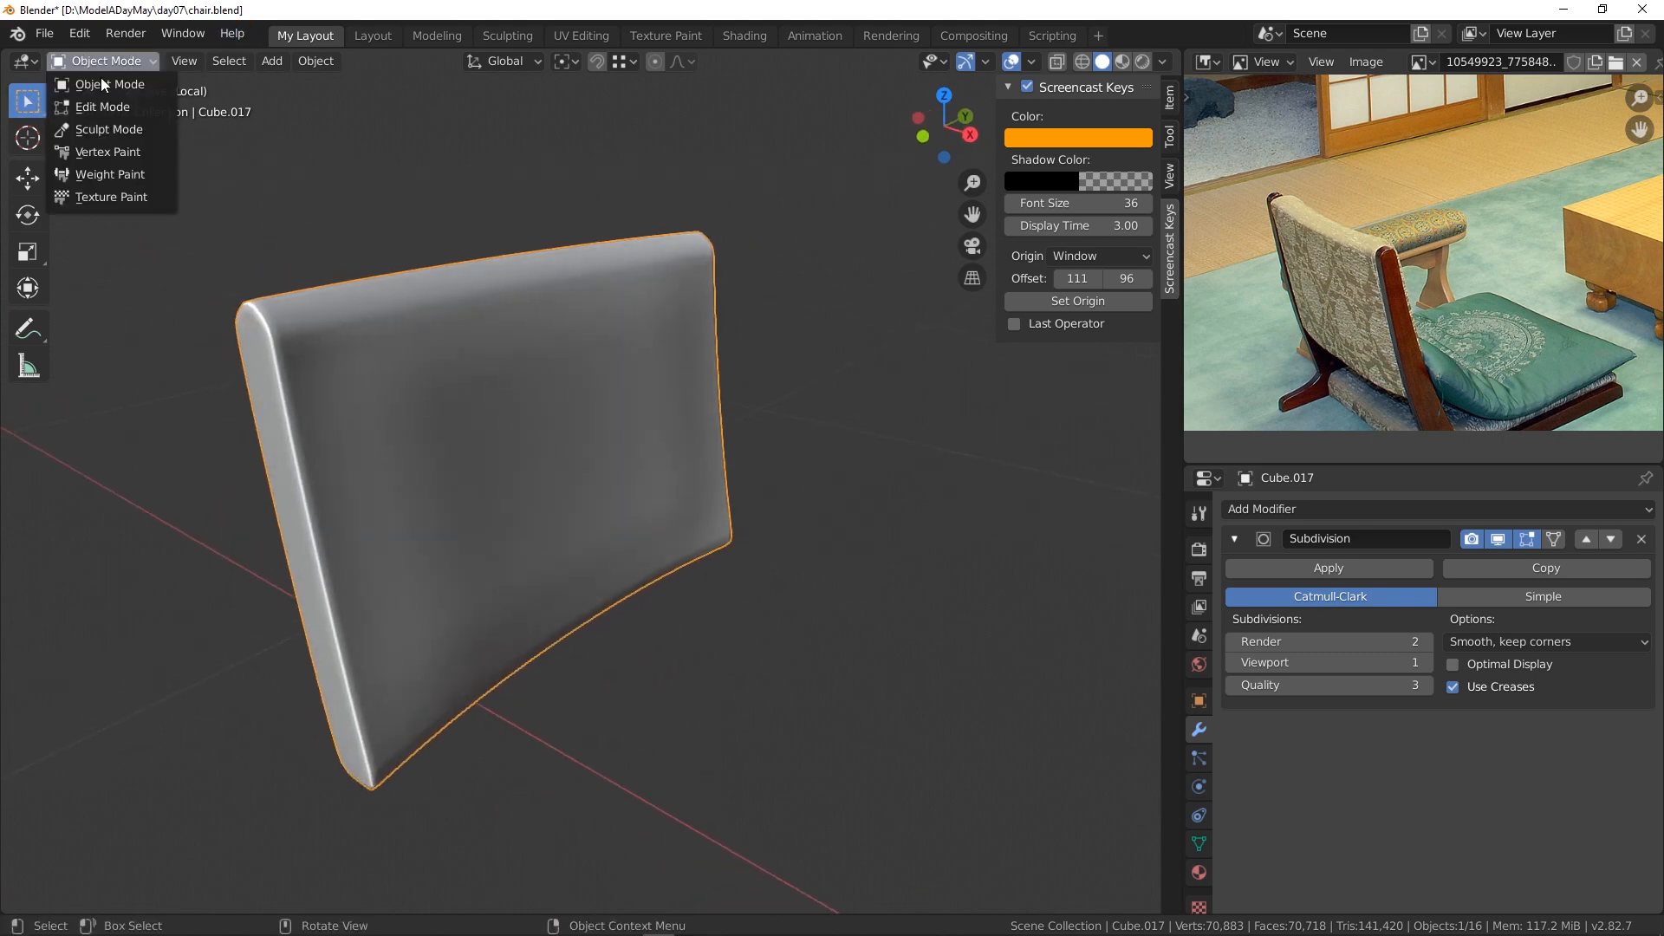
left_click(97, 130)
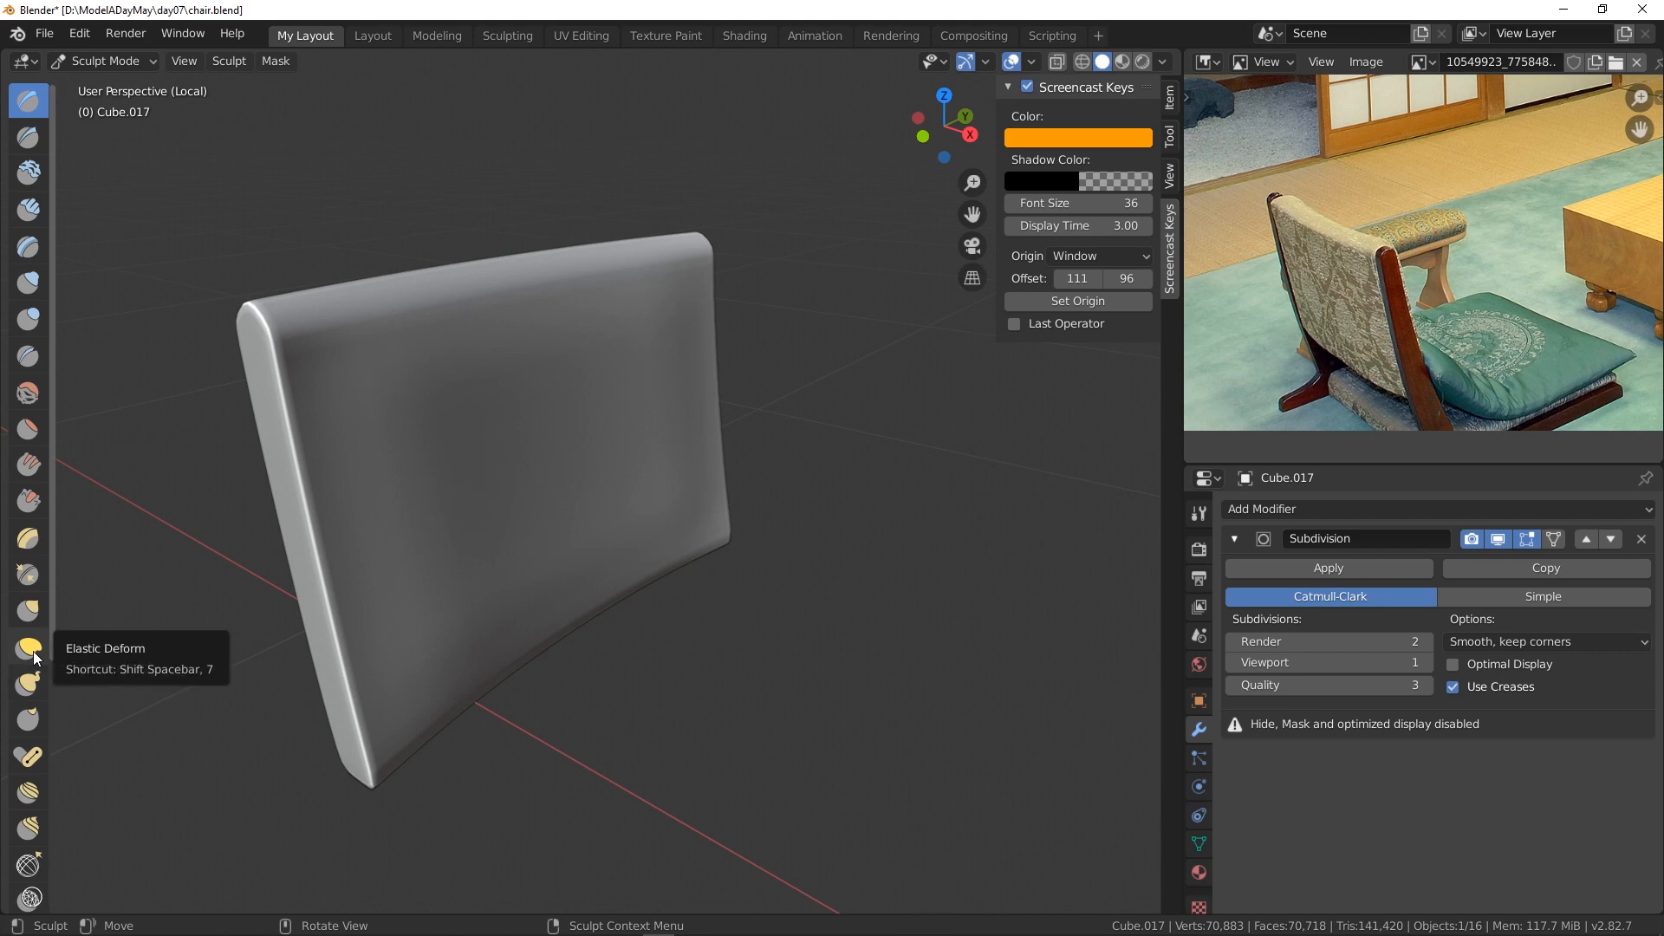
left_click(28, 319)
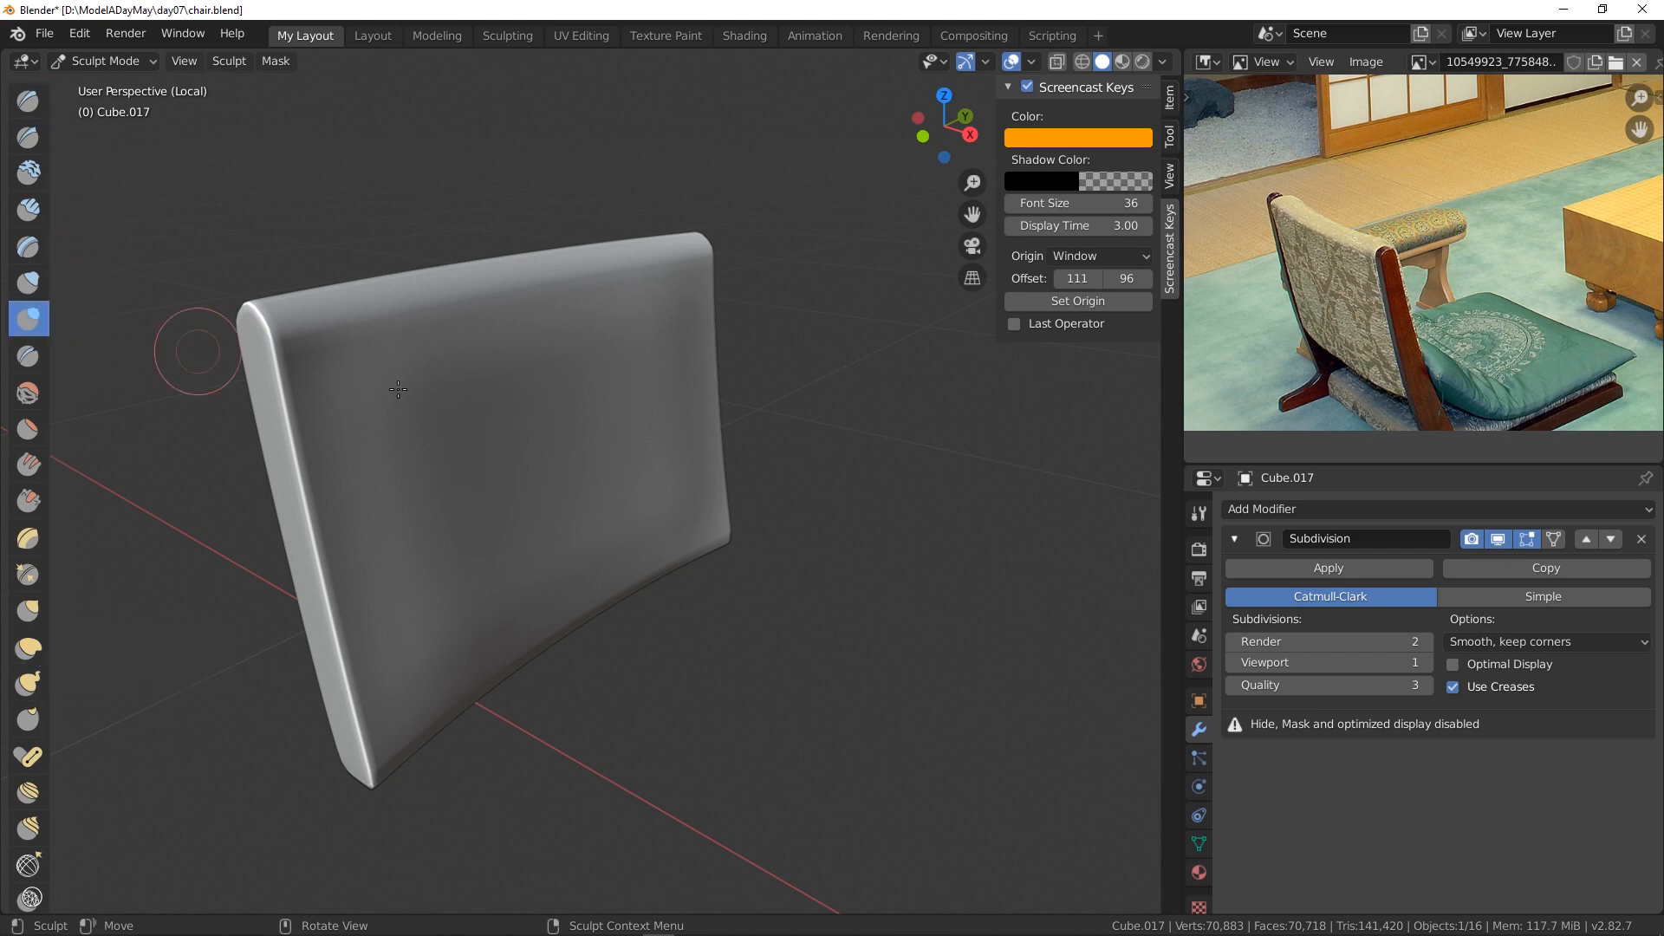
mouse_move(399, 382)
left_mouse_down()
mouse_move(394, 347)
mouse_move(590, 297)
left_mouse_up()
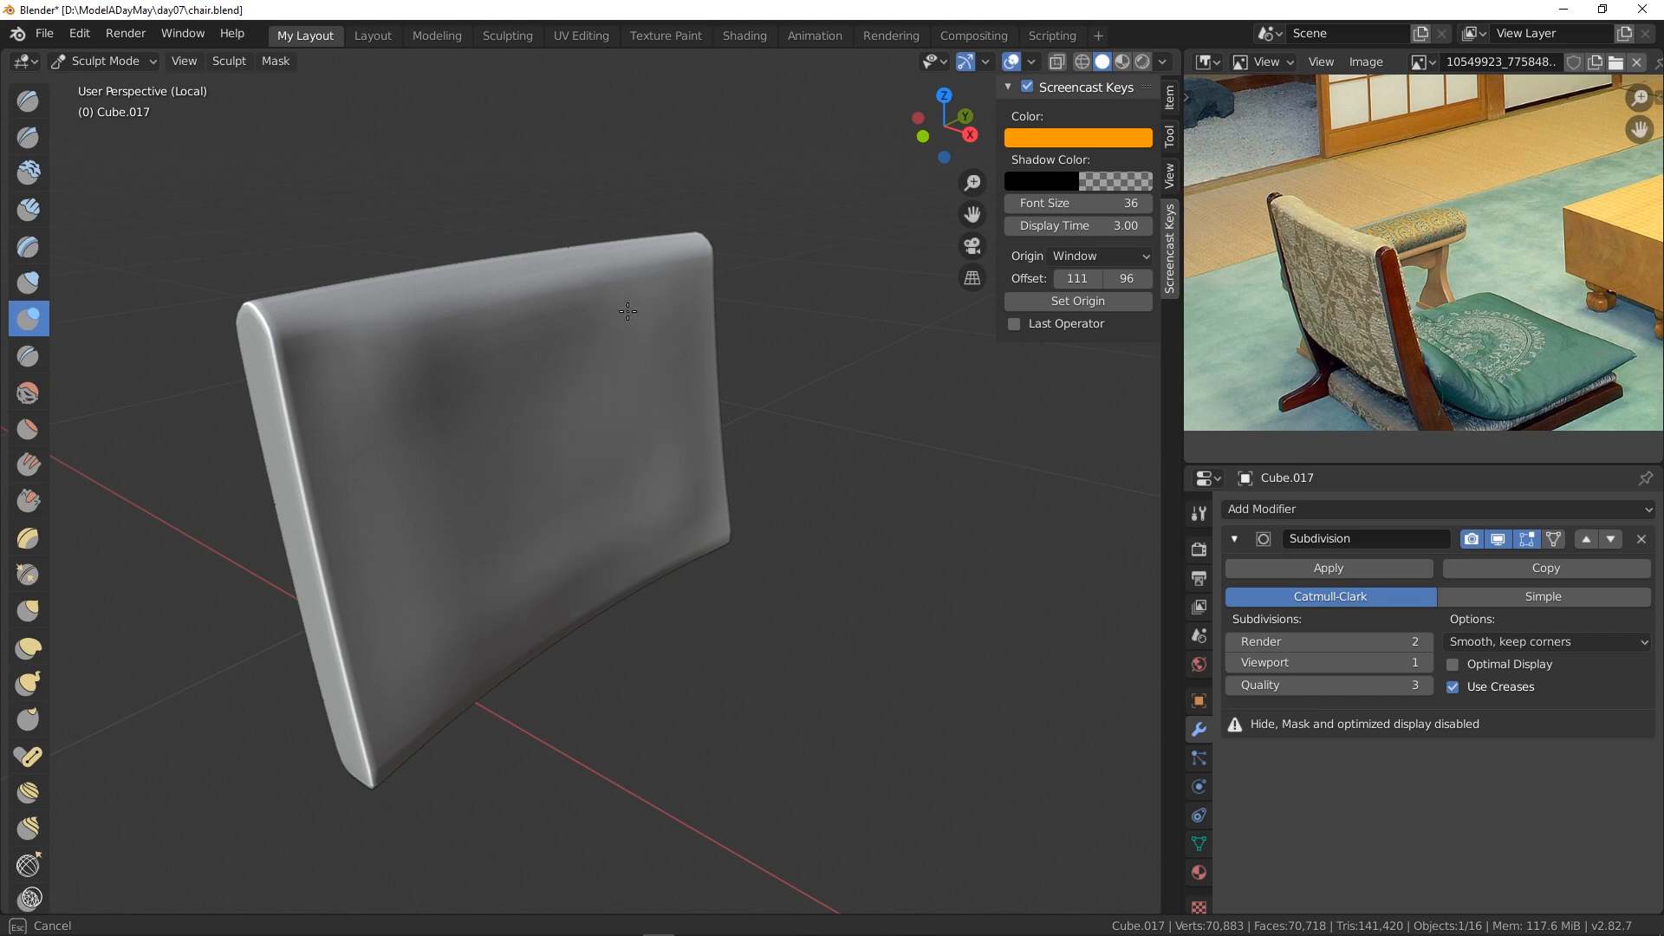
left_click_drag(501, 438, 619, 461)
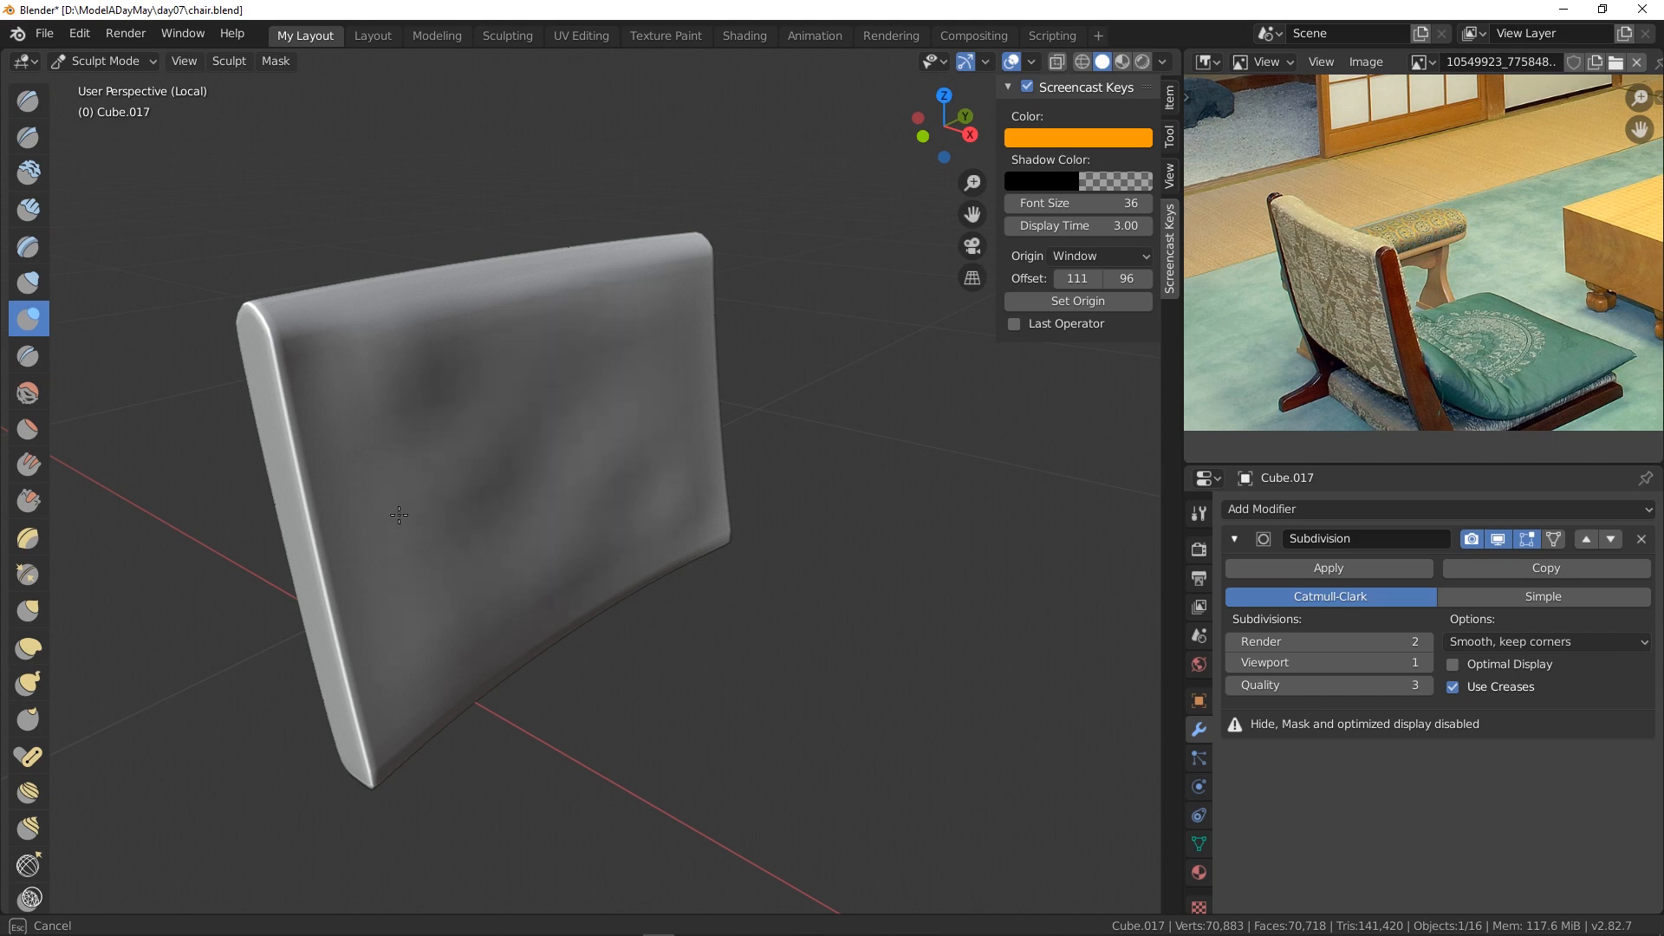
mouse_move(399, 515)
left_mouse_down()
mouse_move(364, 416)
mouse_move(373, 659)
mouse_move(575, 590)
left_mouse_up()
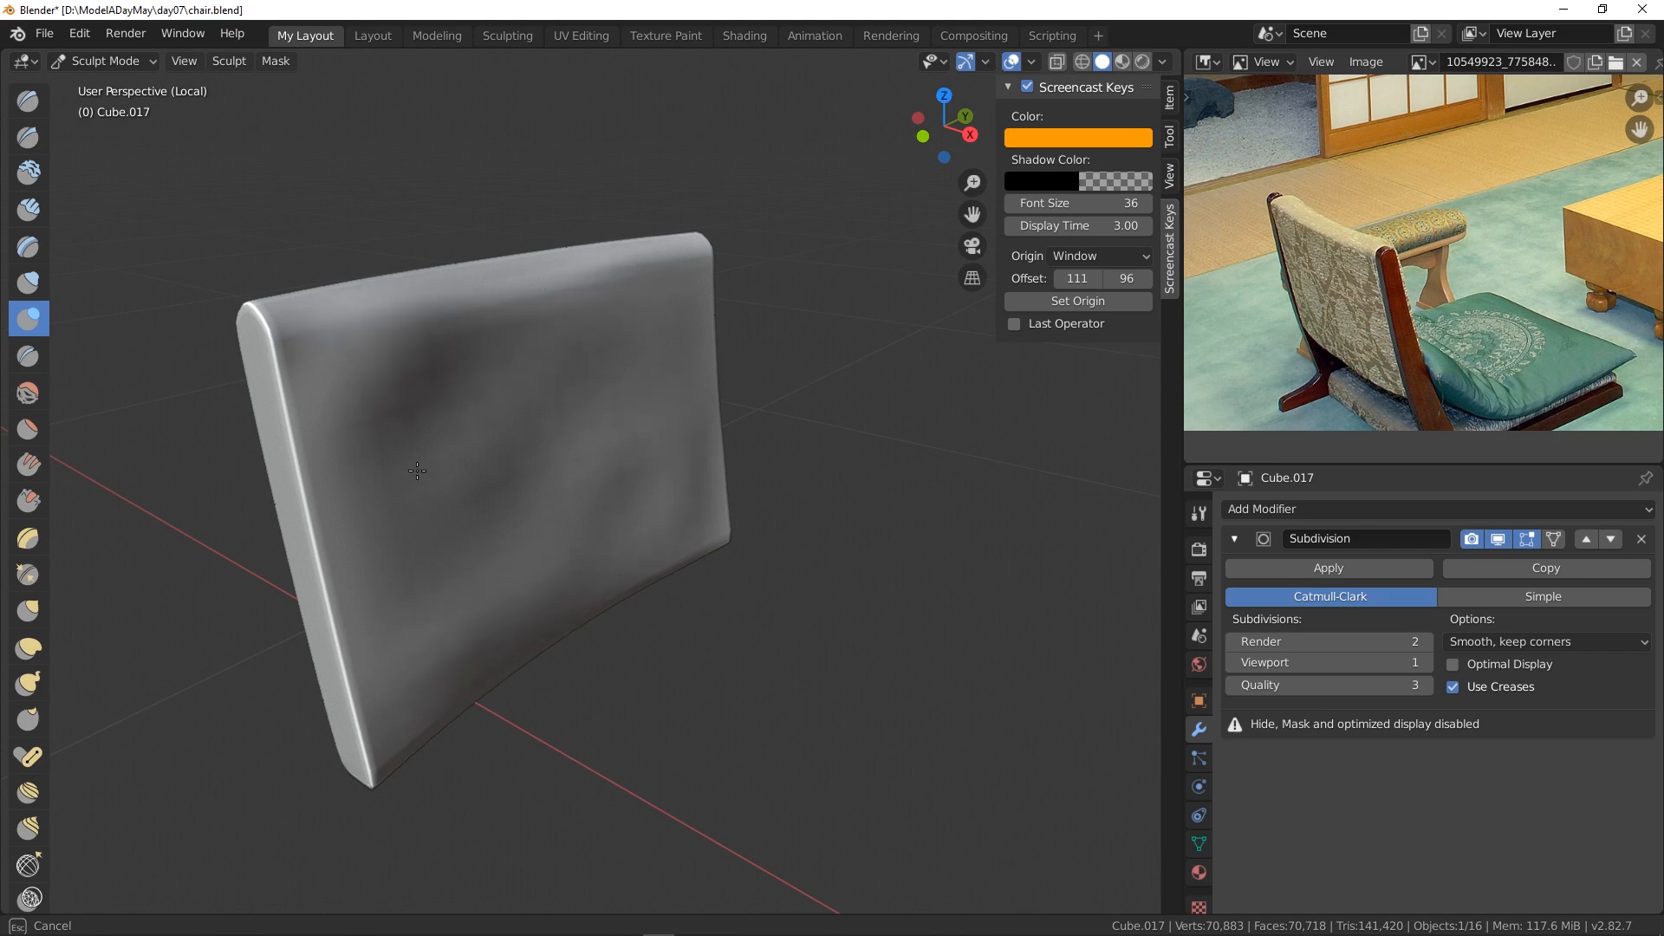
- Try Blob strokes along the upper part of the backrest's front, then undo them
scroll(976, 564, "down", 3)
middle_click_drag(977, 564, 731, 546)
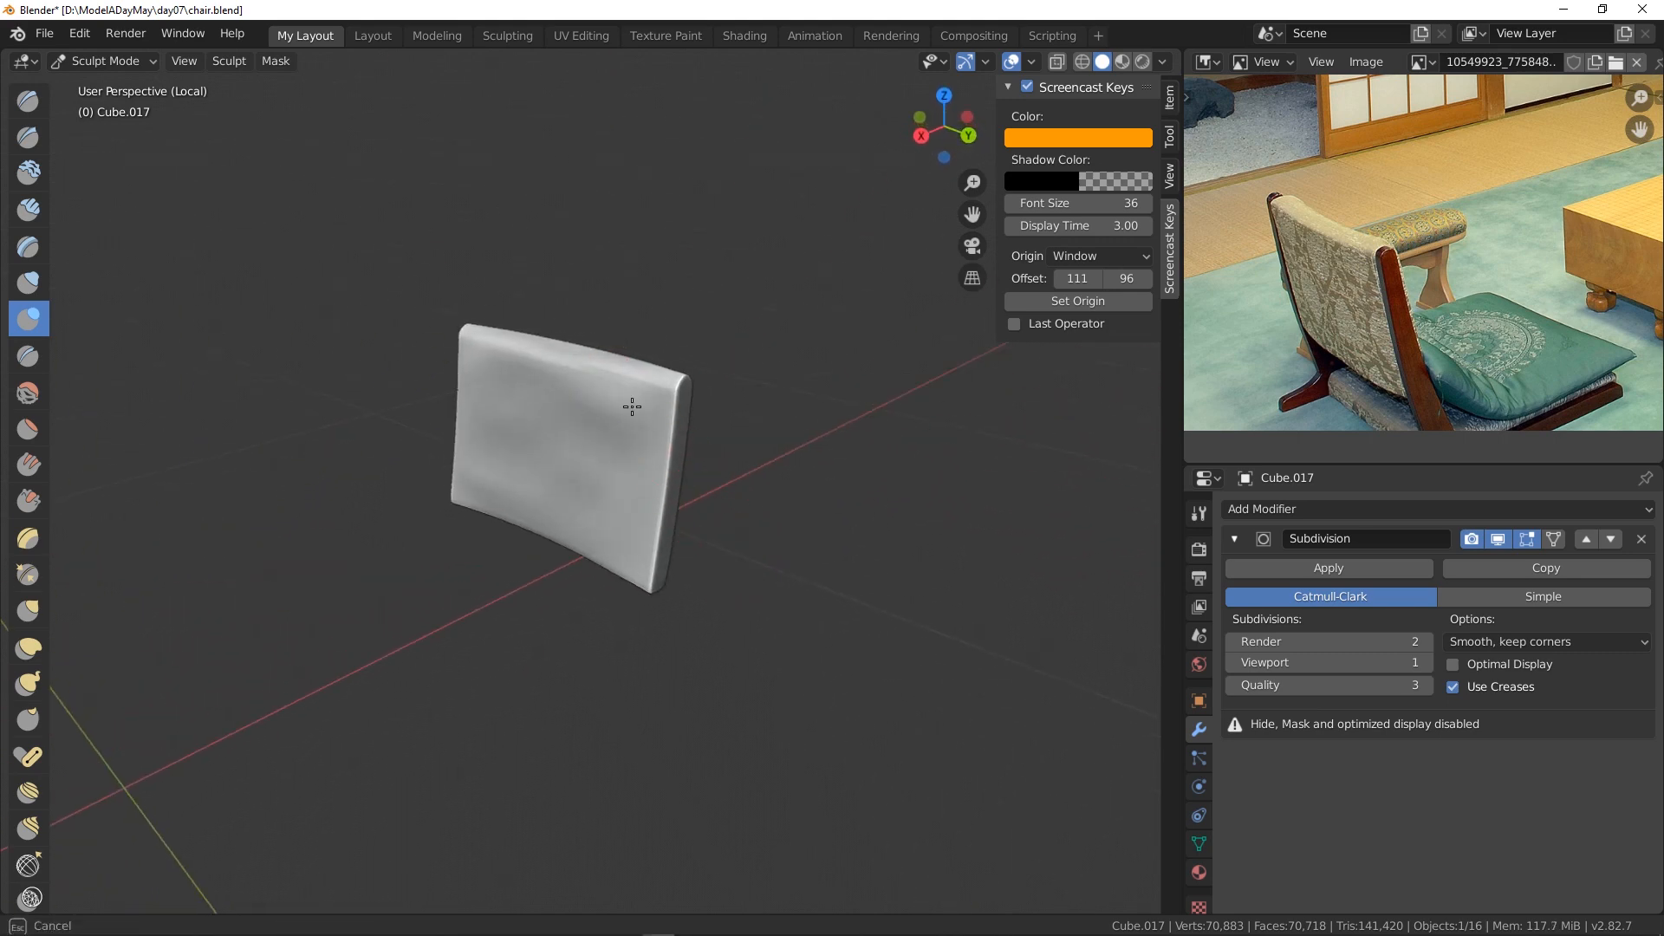
left_click_drag(632, 407, 611, 383)
left_click_drag(492, 364, 494, 369)
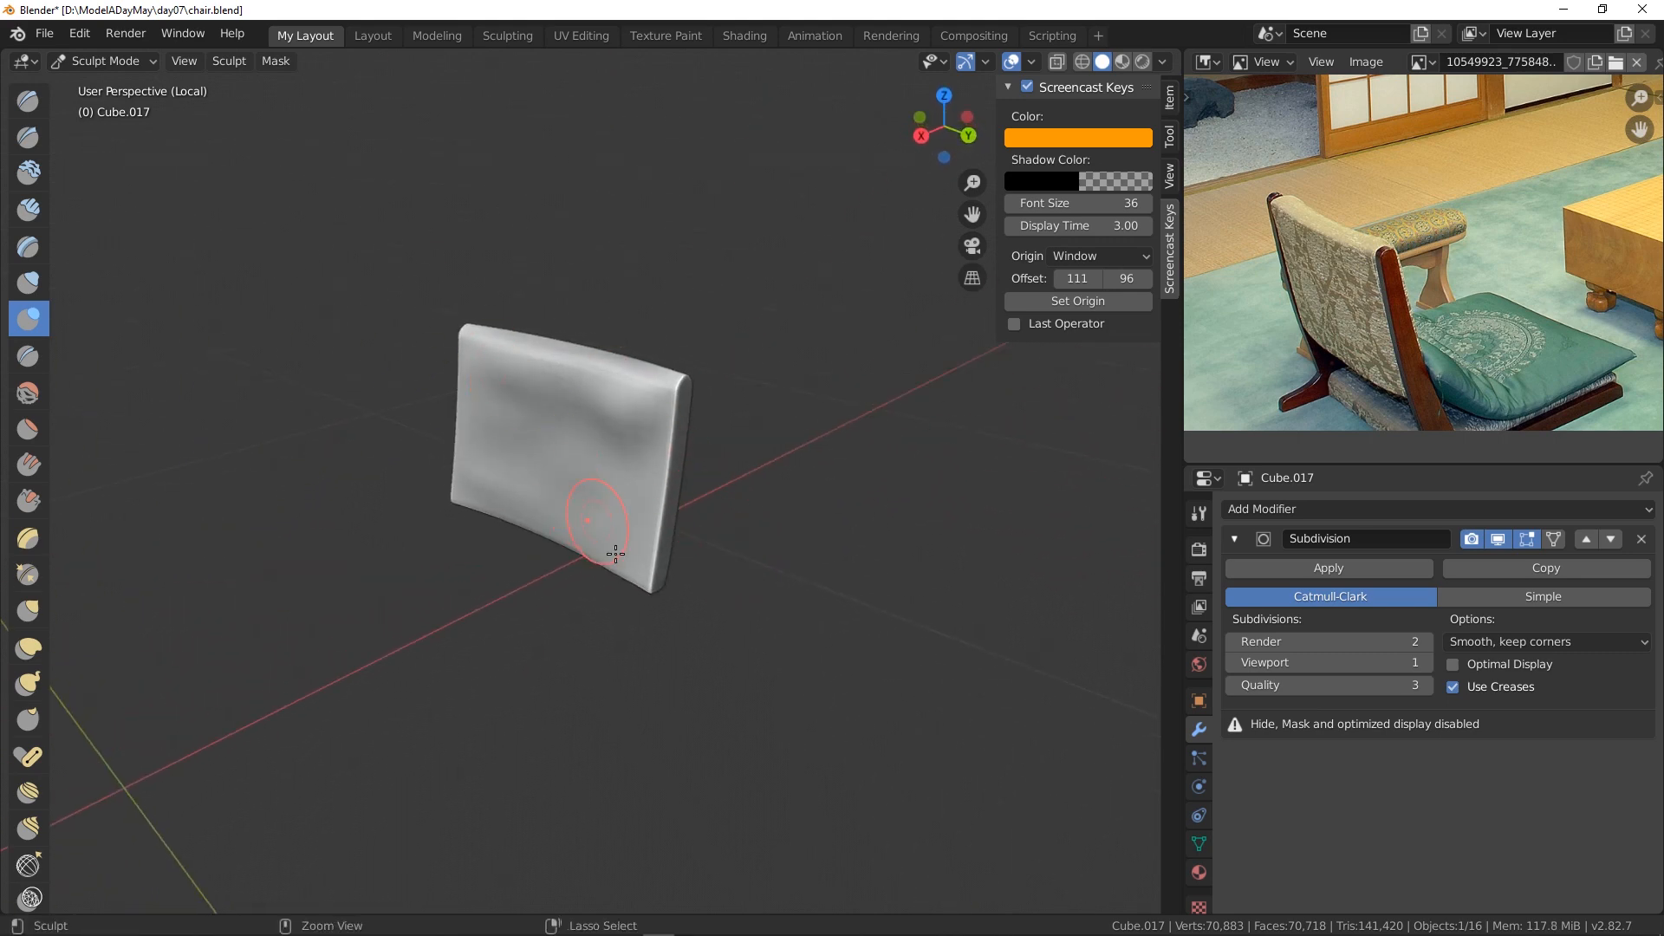
key("ctrl+z")
- Puff out the backrest's front near its edges and corners with Blob strokes, checking the thickness from behind
mouse_move(621, 427)
left_mouse_down()
mouse_move(622, 536)
mouse_move(518, 382)
left_mouse_up()
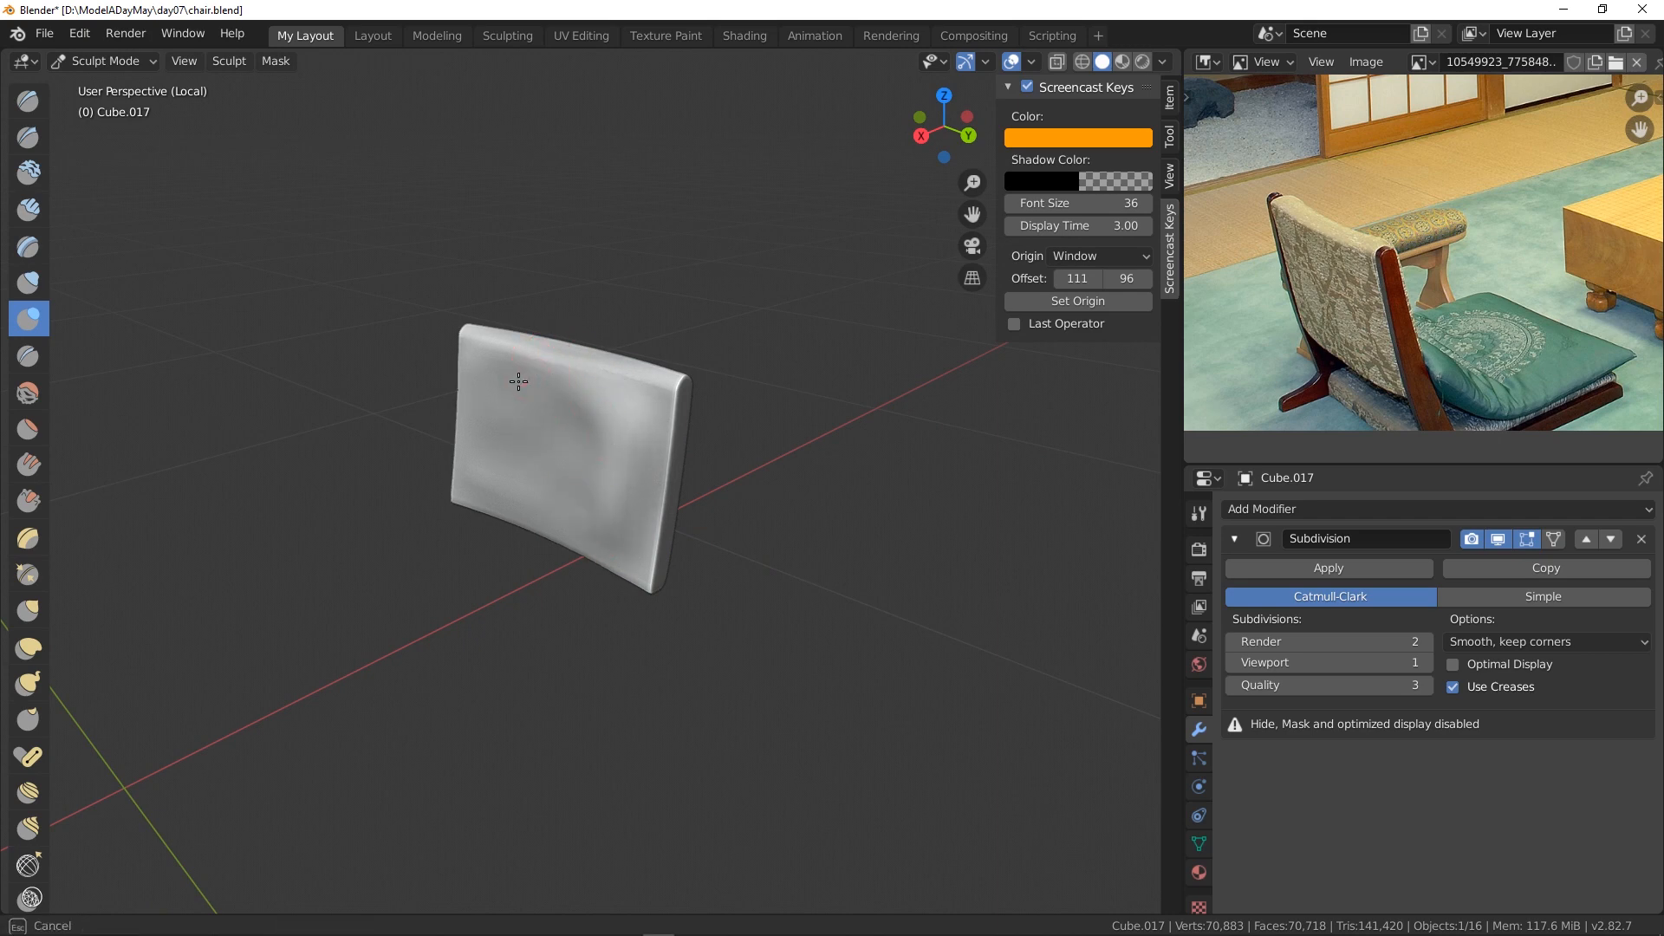
mouse_move(479, 492)
left_mouse_down()
mouse_move(529, 377)
mouse_move(502, 481)
mouse_move(470, 495)
left_mouse_up()
mouse_move(631, 522)
left_mouse_down()
mouse_move(642, 554)
mouse_move(661, 395)
mouse_move(632, 550)
mouse_move(646, 554)
left_mouse_up()
mouse_move(494, 364)
left_mouse_down()
mouse_move(460, 494)
mouse_move(624, 563)
mouse_move(494, 538)
mouse_move(594, 564)
mouse_move(480, 515)
mouse_move(624, 382)
mouse_move(511, 345)
left_mouse_up()
middle_click_drag(799, 461, 602, 473)
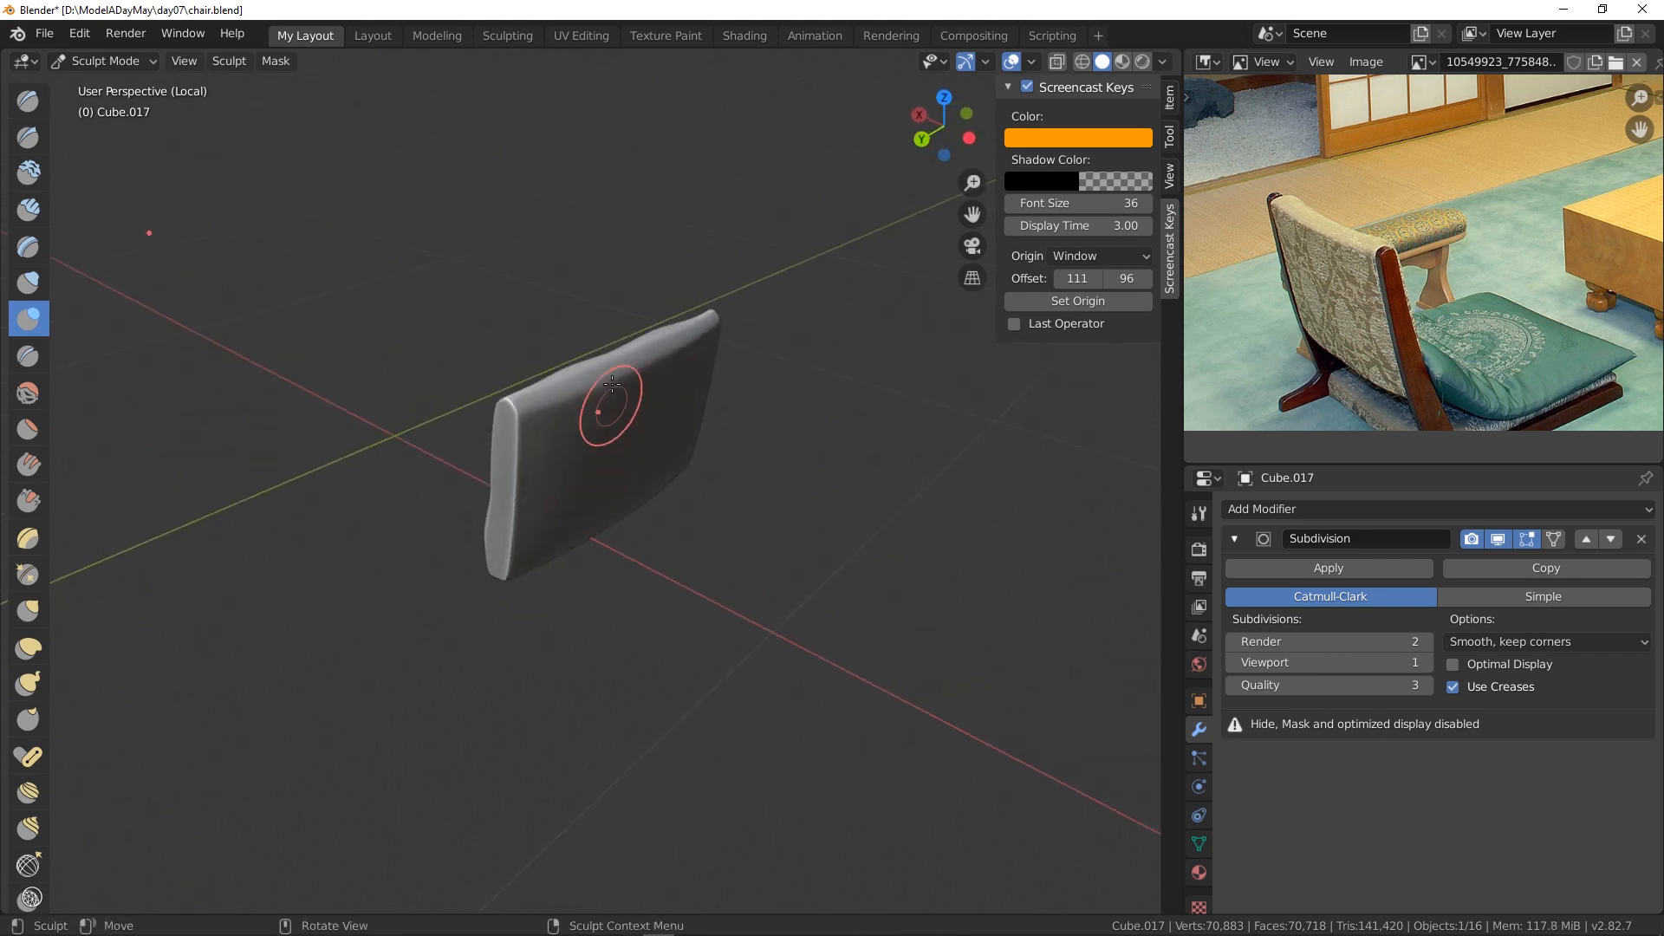
middle_click_drag(793, 490, 983, 482)
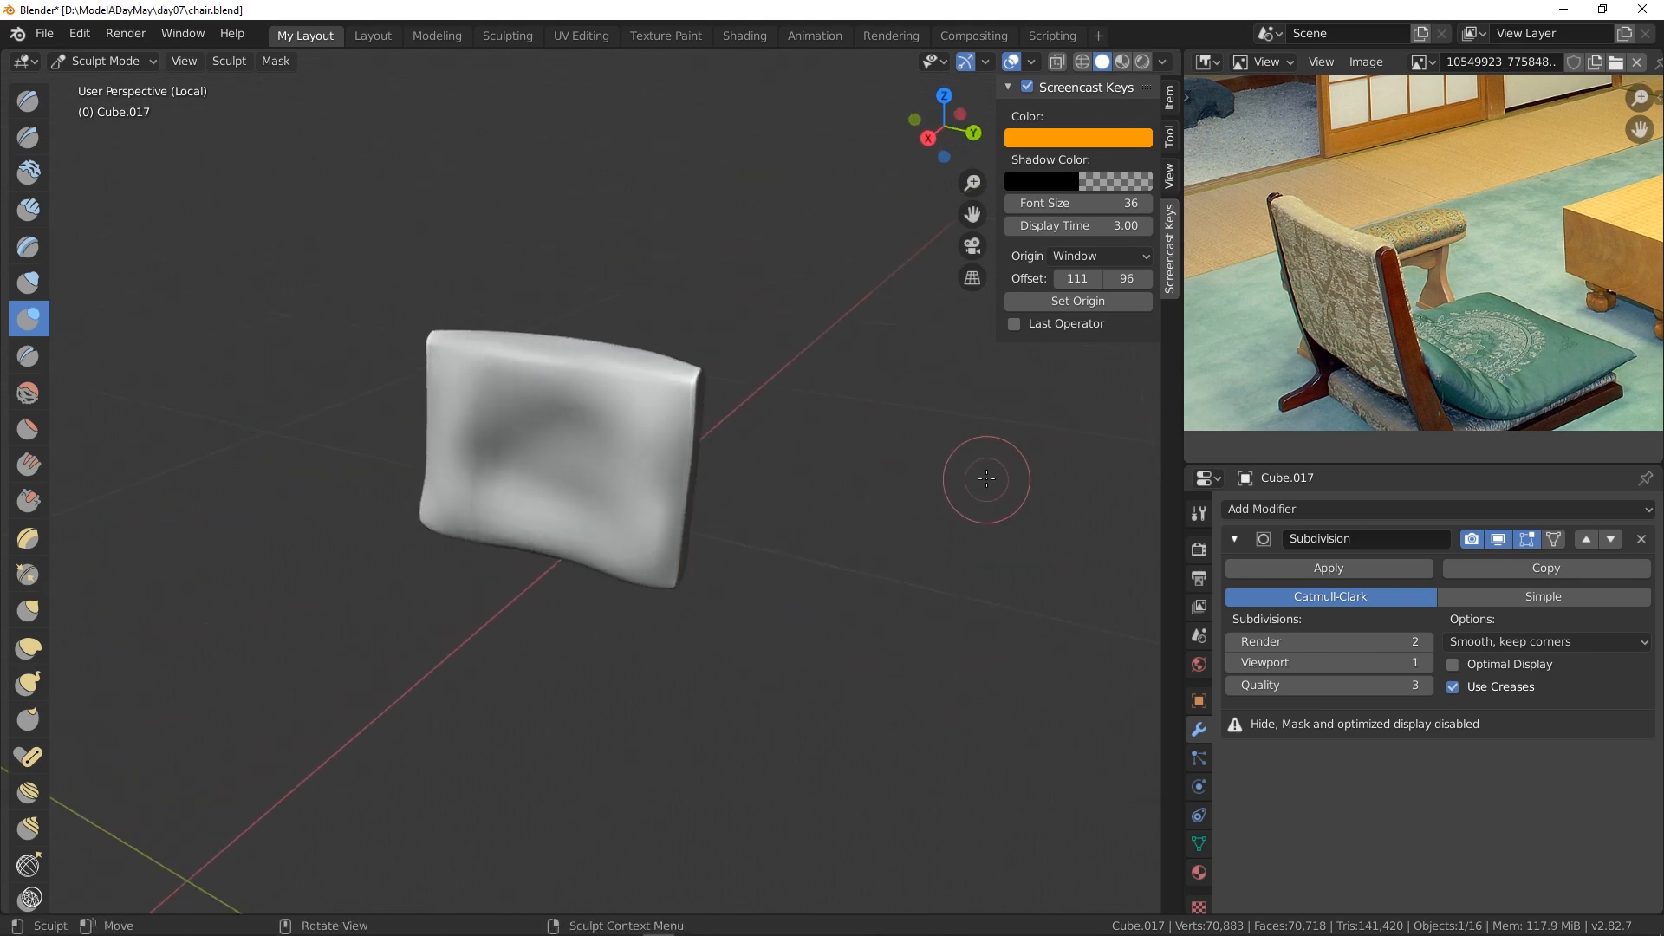
- Add more Blob volume along the backrest's upper edge and side, then check its profile from above
left_click_drag(629, 375, 439, 367)
left_click_drag(649, 392, 661, 481)
mouse_move(554, 381)
left_mouse_down()
mouse_move(486, 368)
mouse_move(493, 407)
mouse_move(580, 408)
mouse_move(594, 491)
mouse_move(676, 455)
left_mouse_up()
middle_click_drag(676, 455, 767, 576)
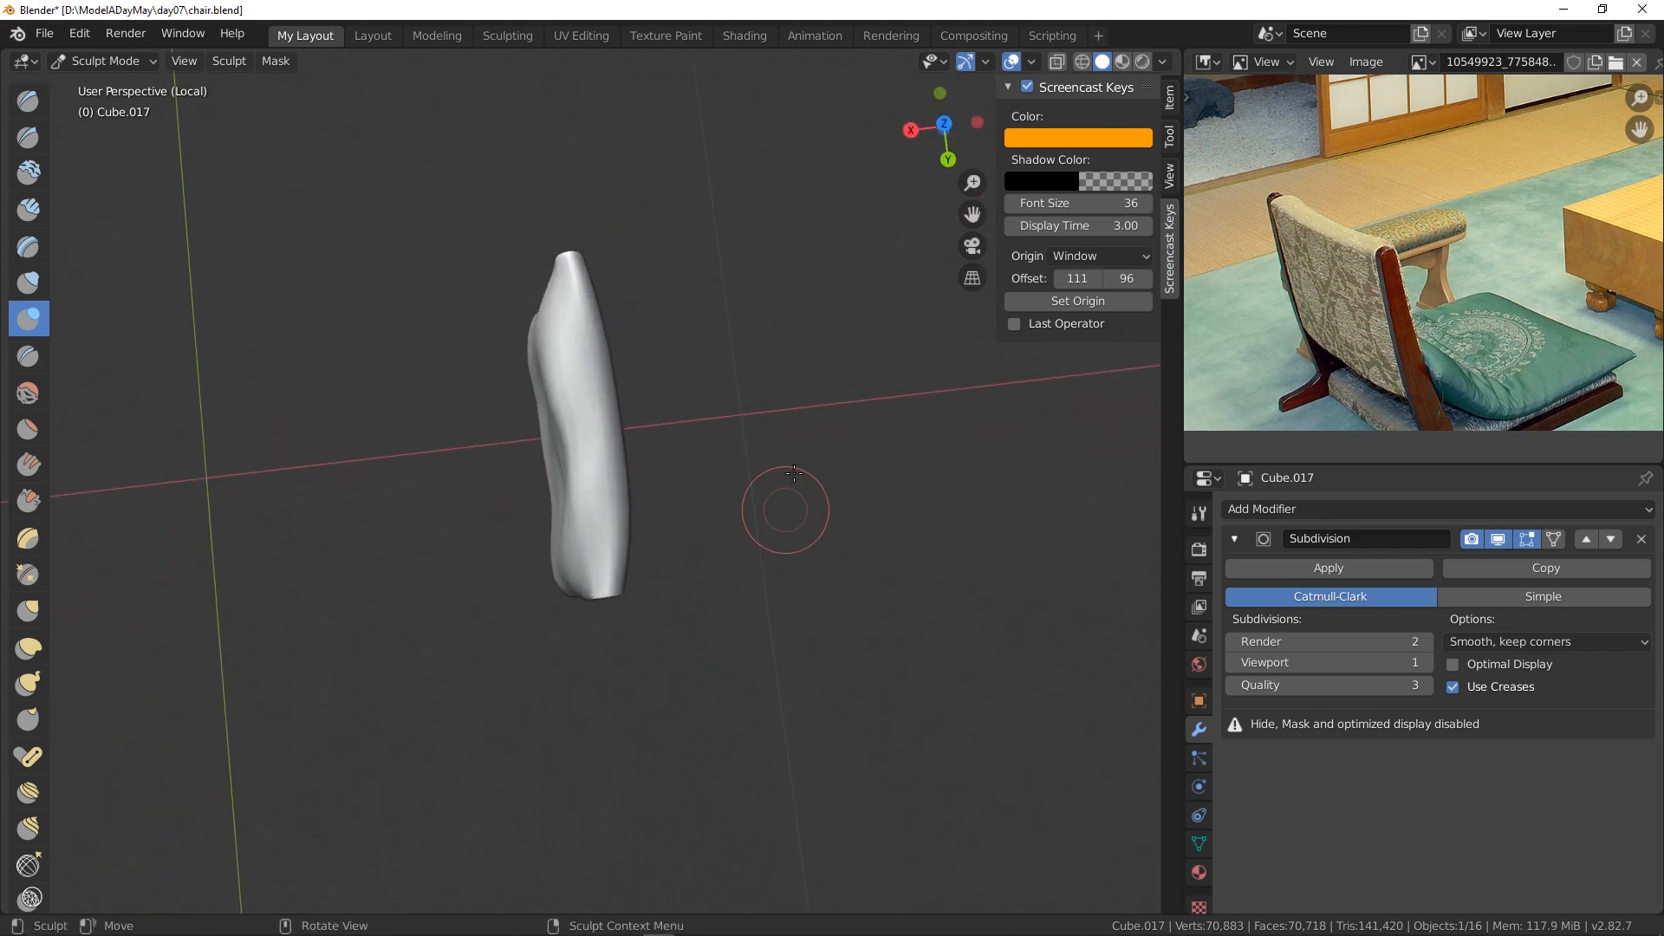
middle_click_drag(732, 438, 802, 374)
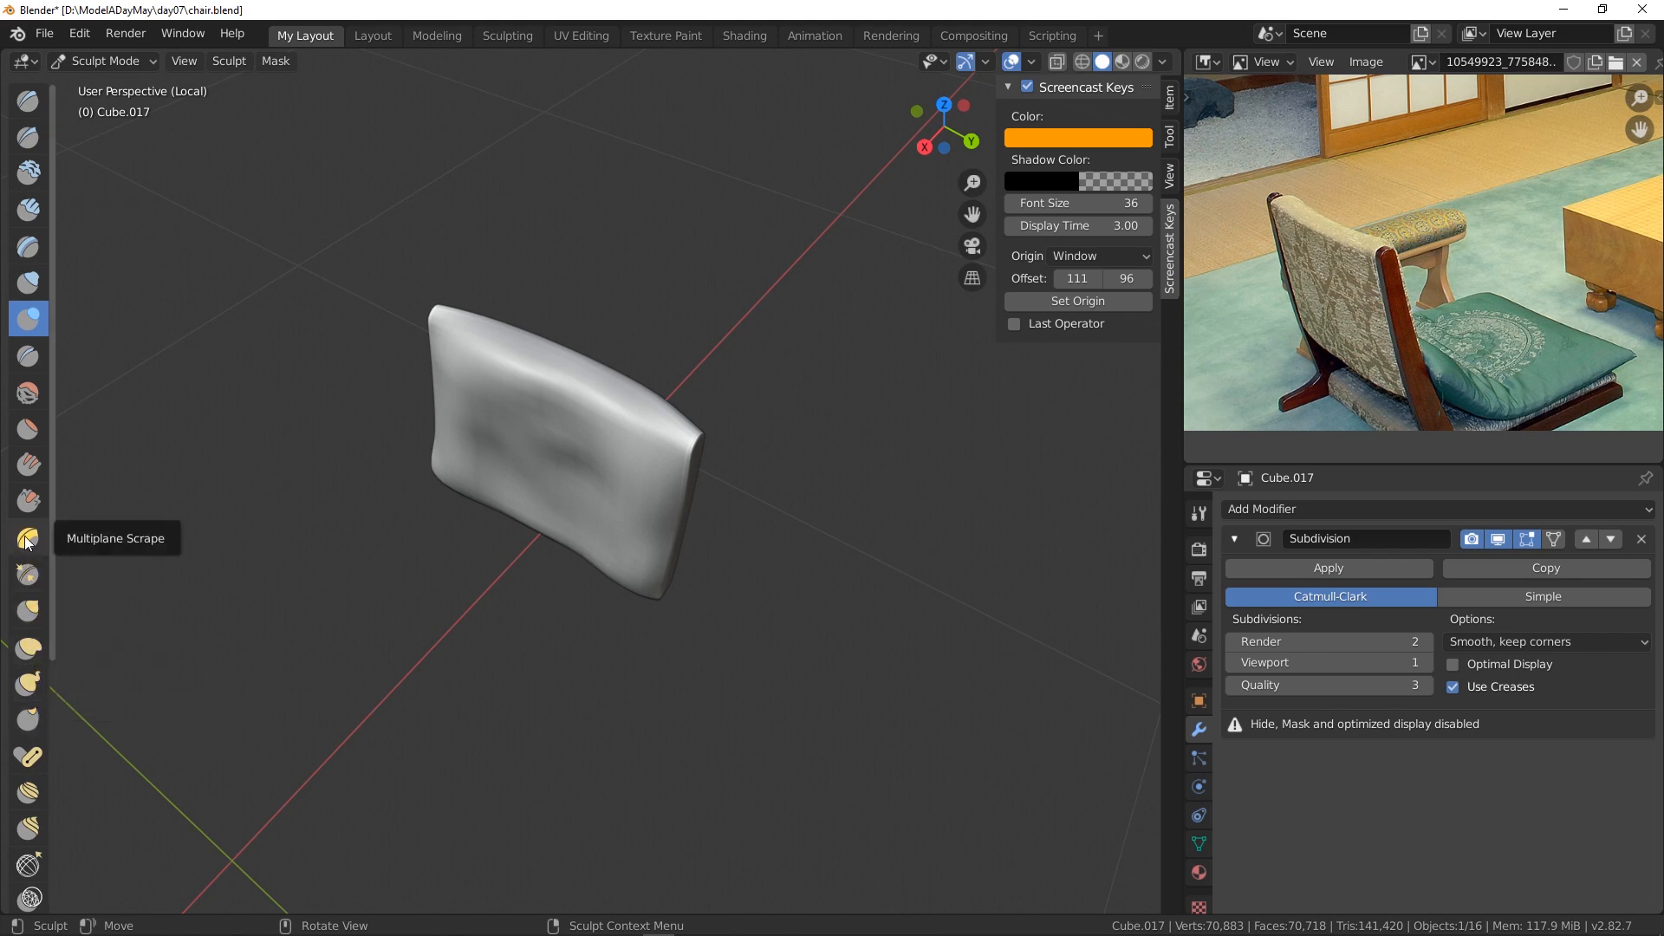
- Even out the sculpted backrest with the Flatten brush and leave local view to compare it with the chair frame
left_click(27, 440)
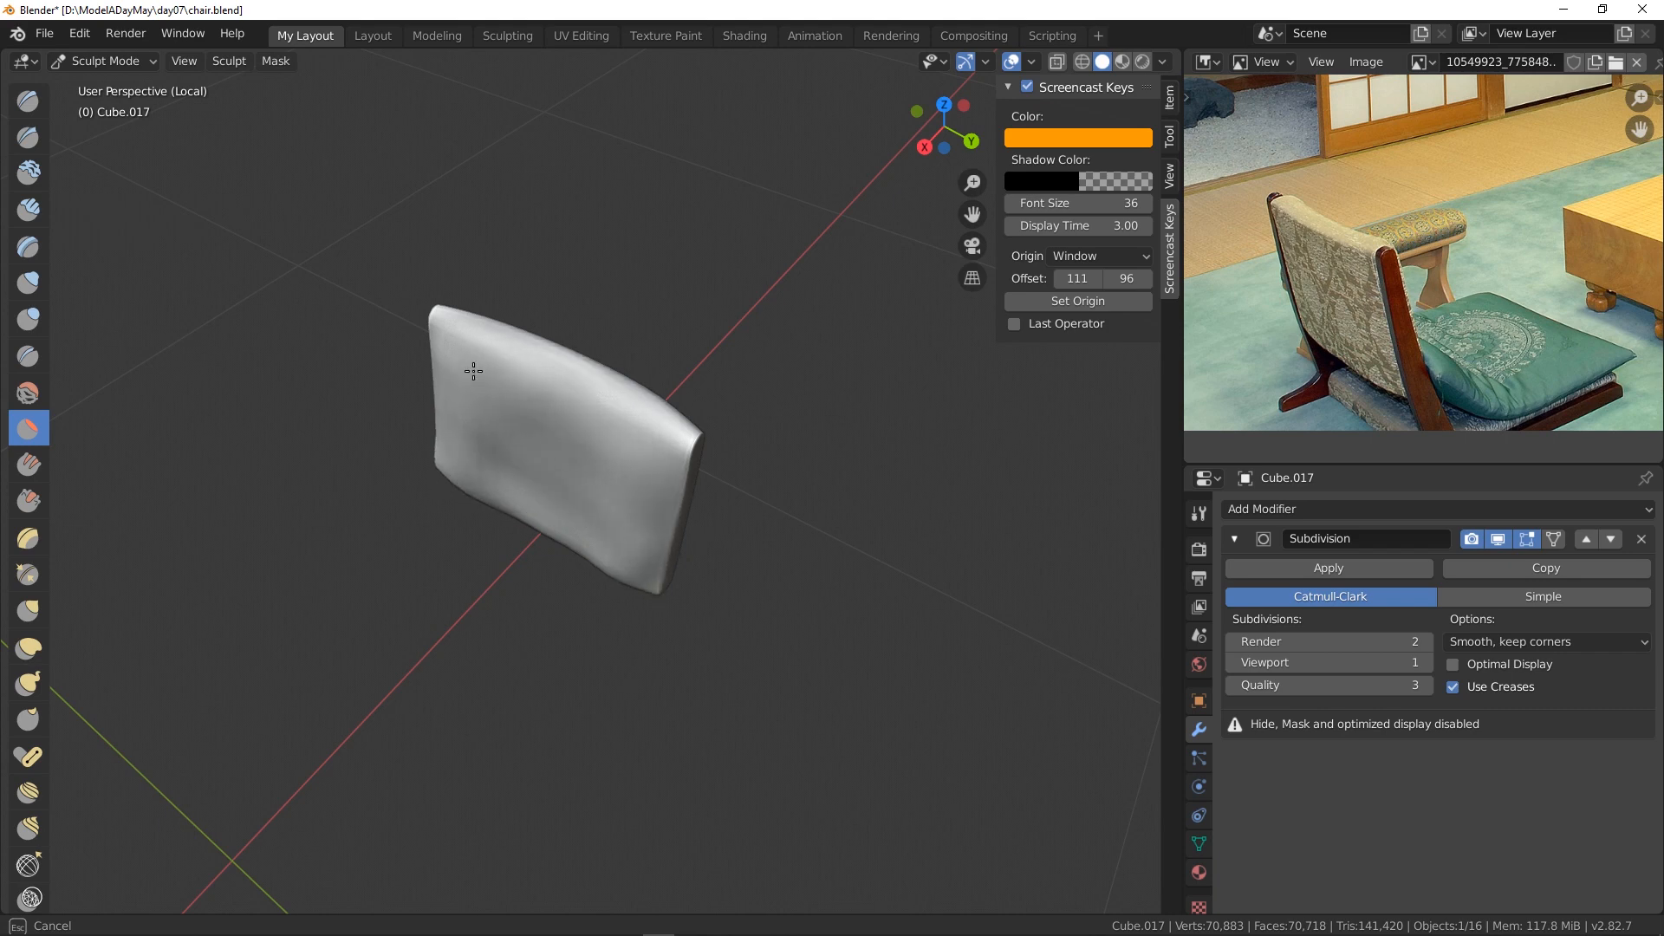
key("KP_Divide")
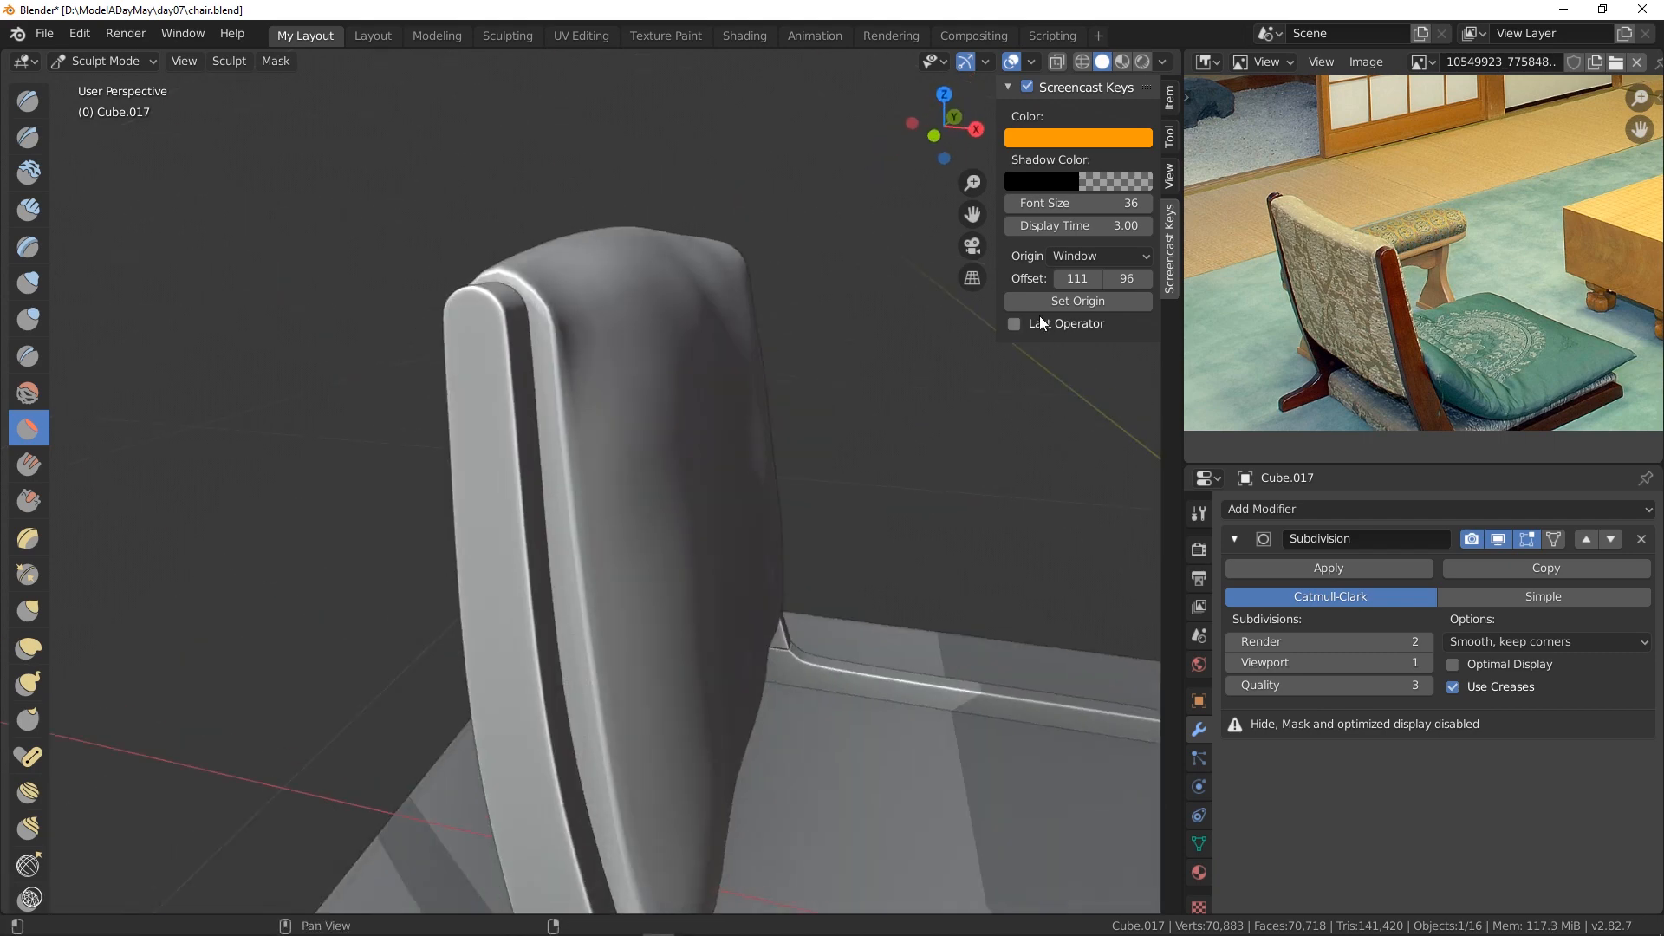
middle_click_drag(726, 421, 720, 534)
scroll(921, 624, "down", 3)
scroll(558, 289, "up", 6)
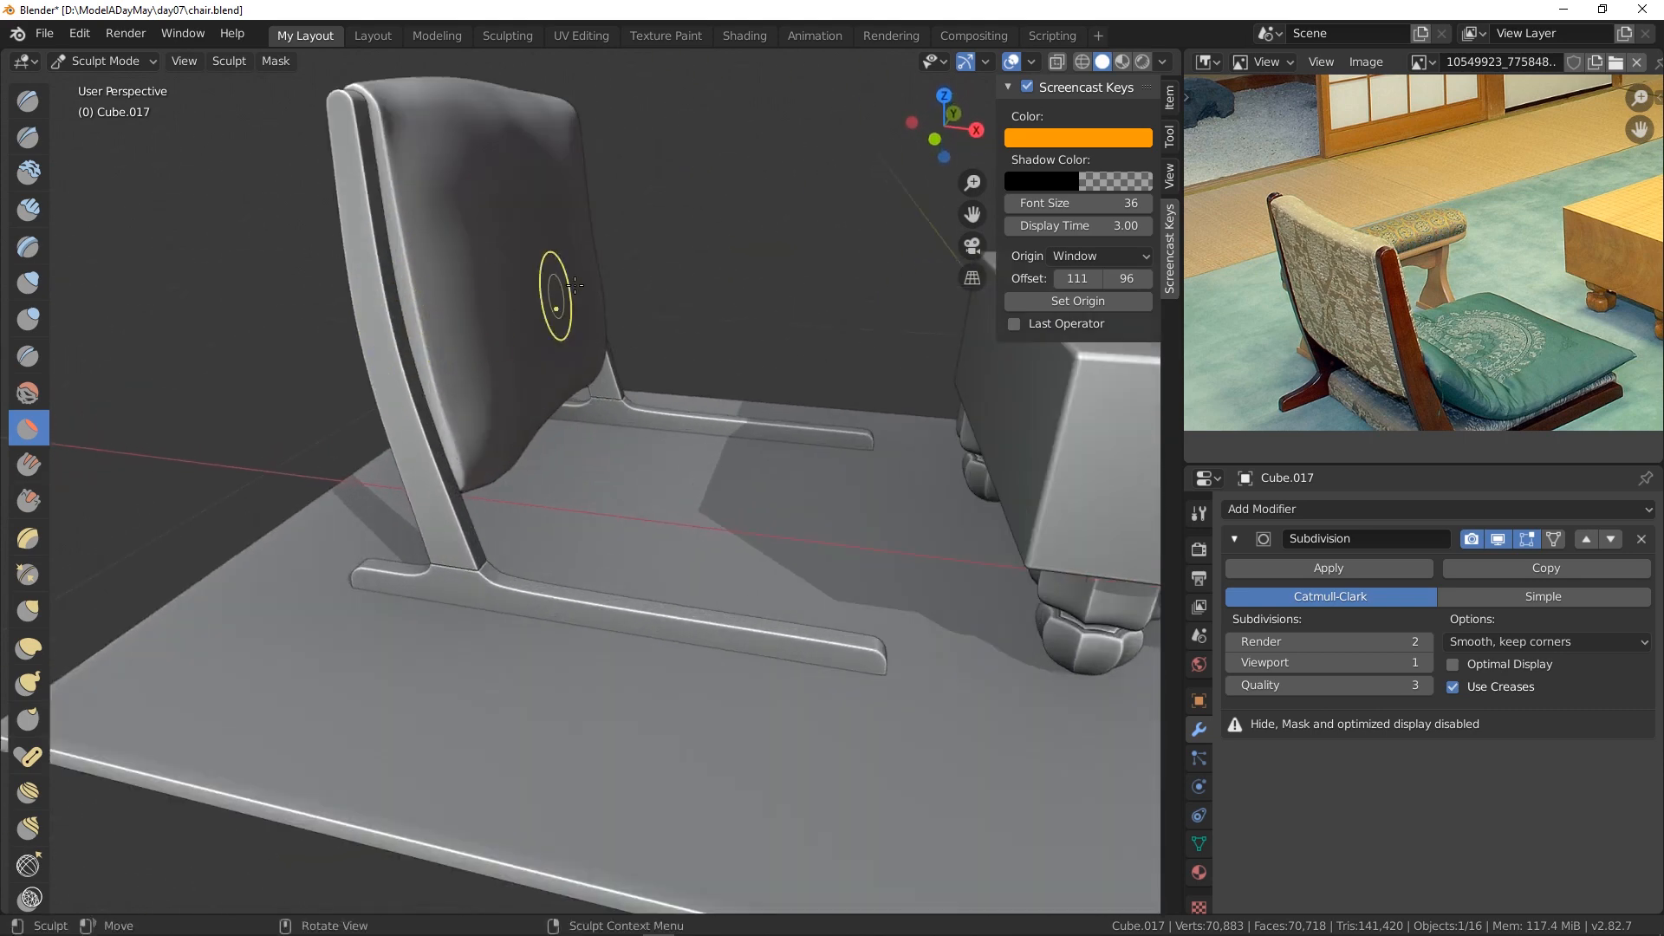
middle_click_drag(476, 316, 538, 345)
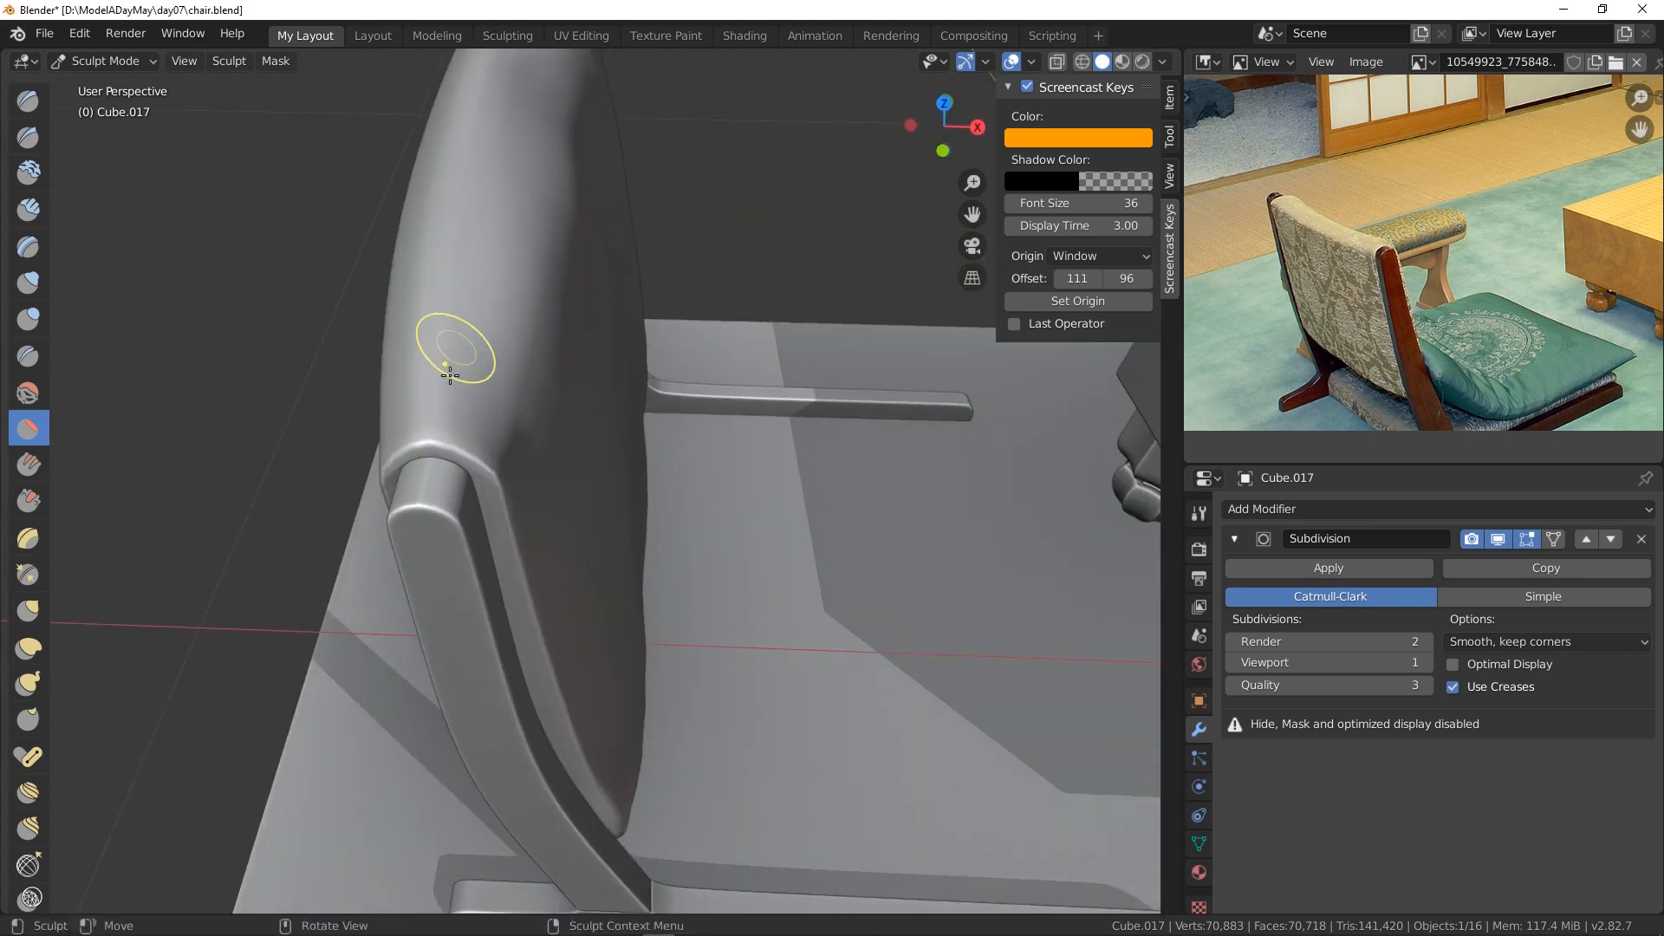
- Inspect the sculpted backrest's mesh between the wooden frames in Edit Mode, then return to Object Mode
left_click(104, 60)
left_click(104, 107)
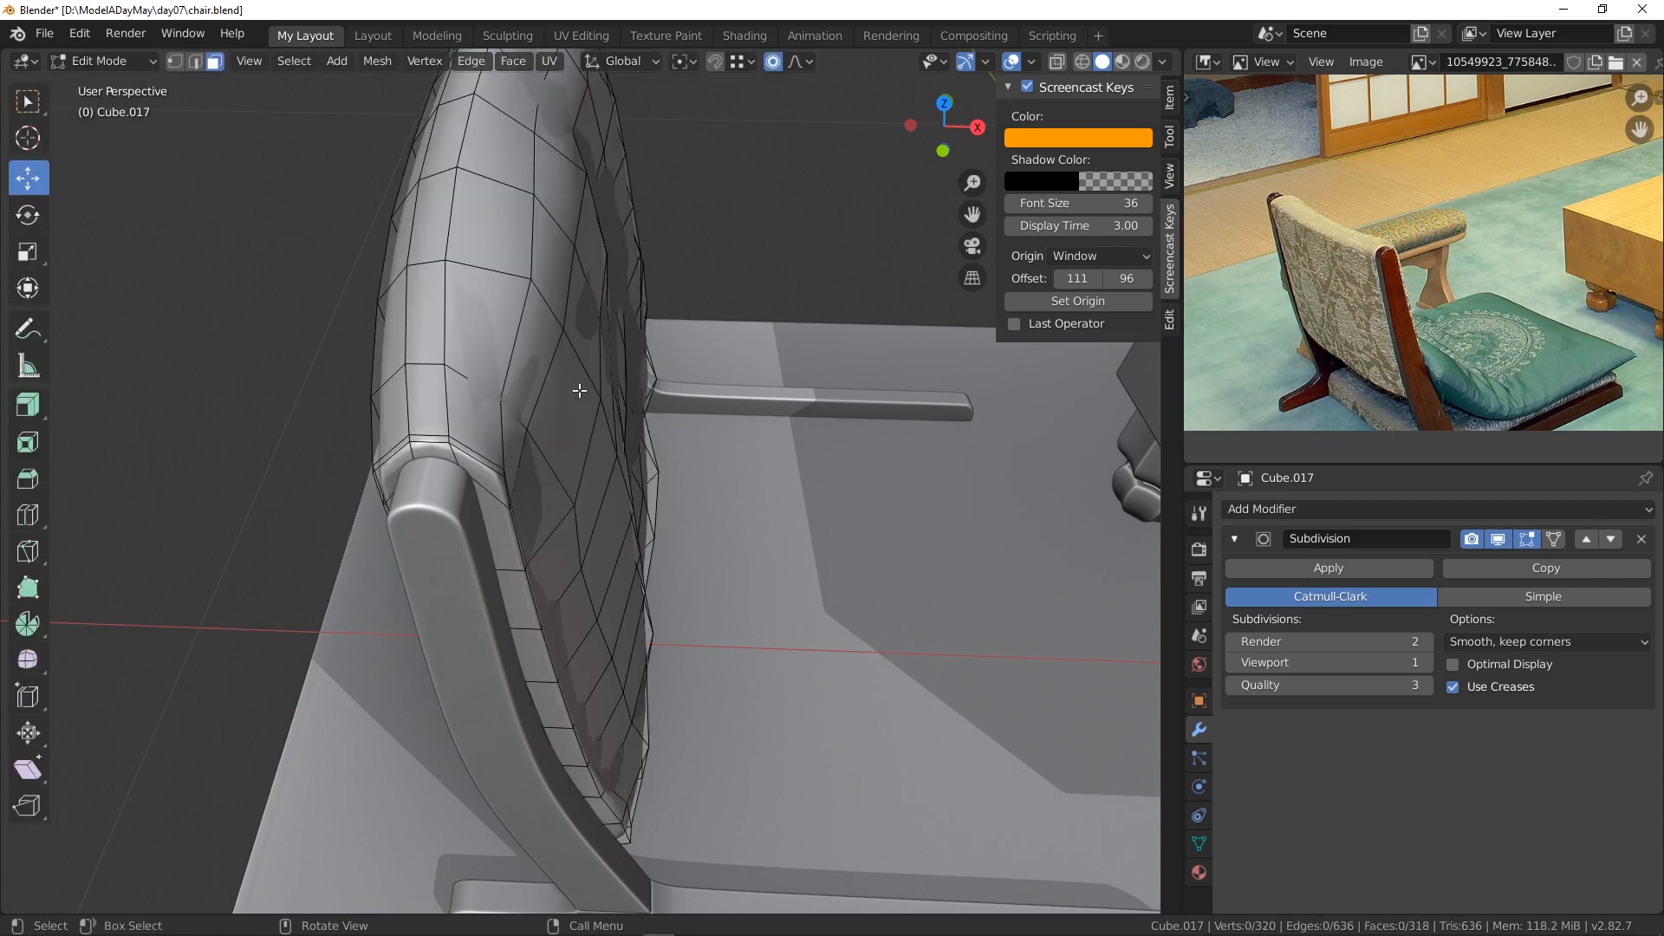
middle_click_drag(576, 390, 639, 553)
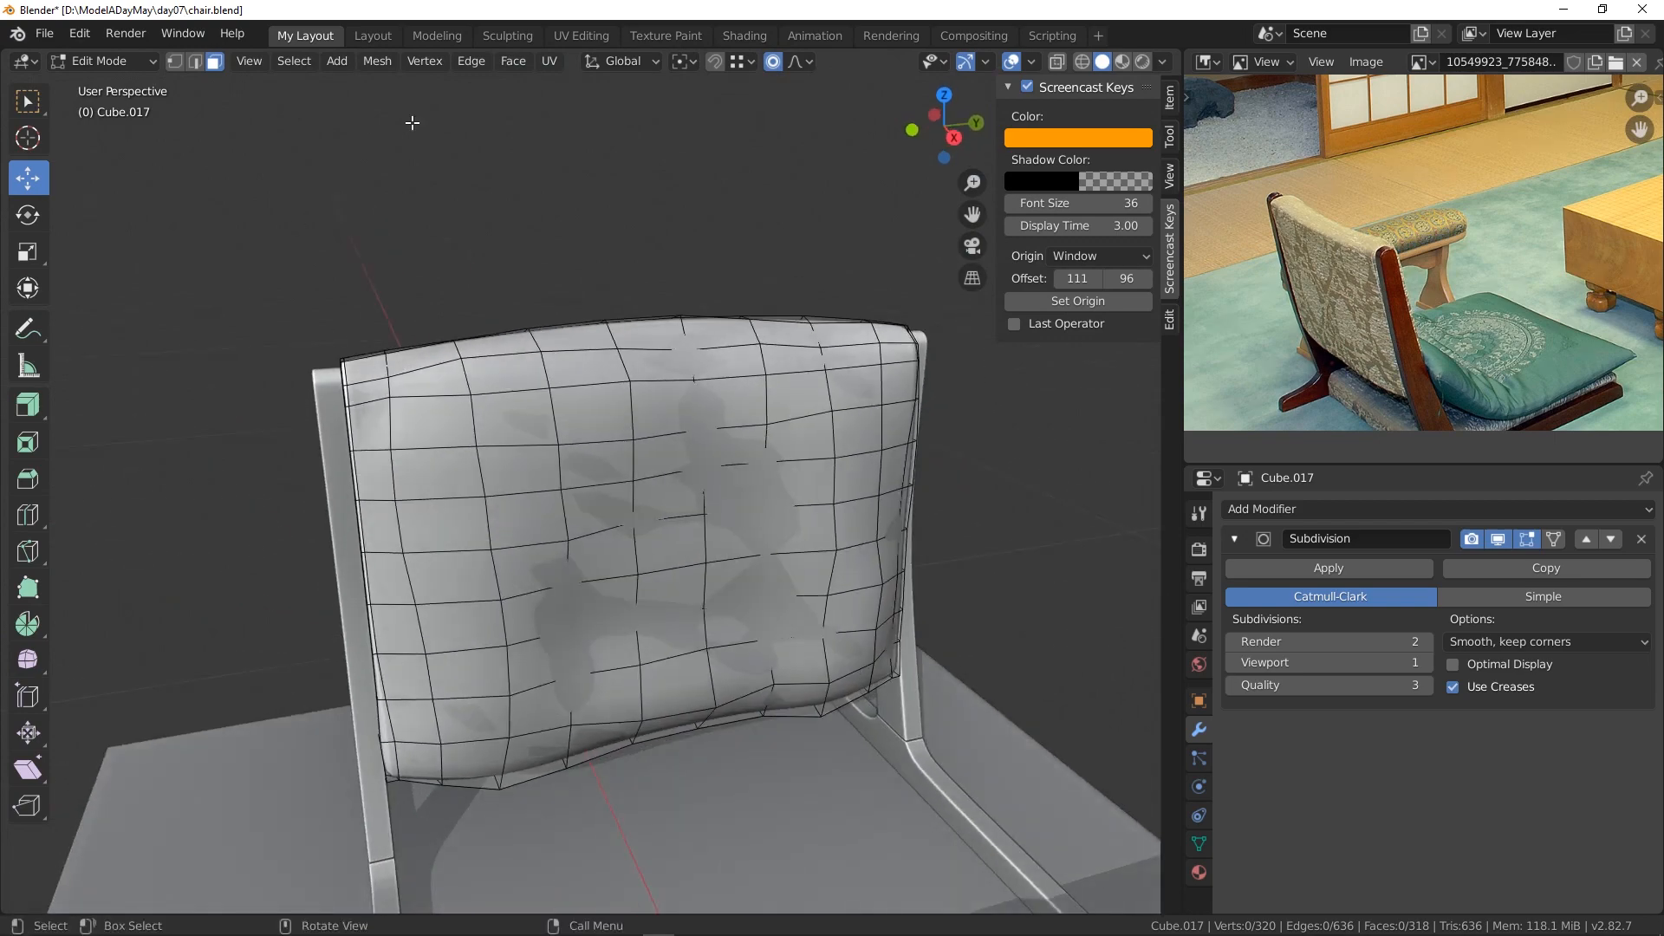
scroll(639, 520, "down", 5)
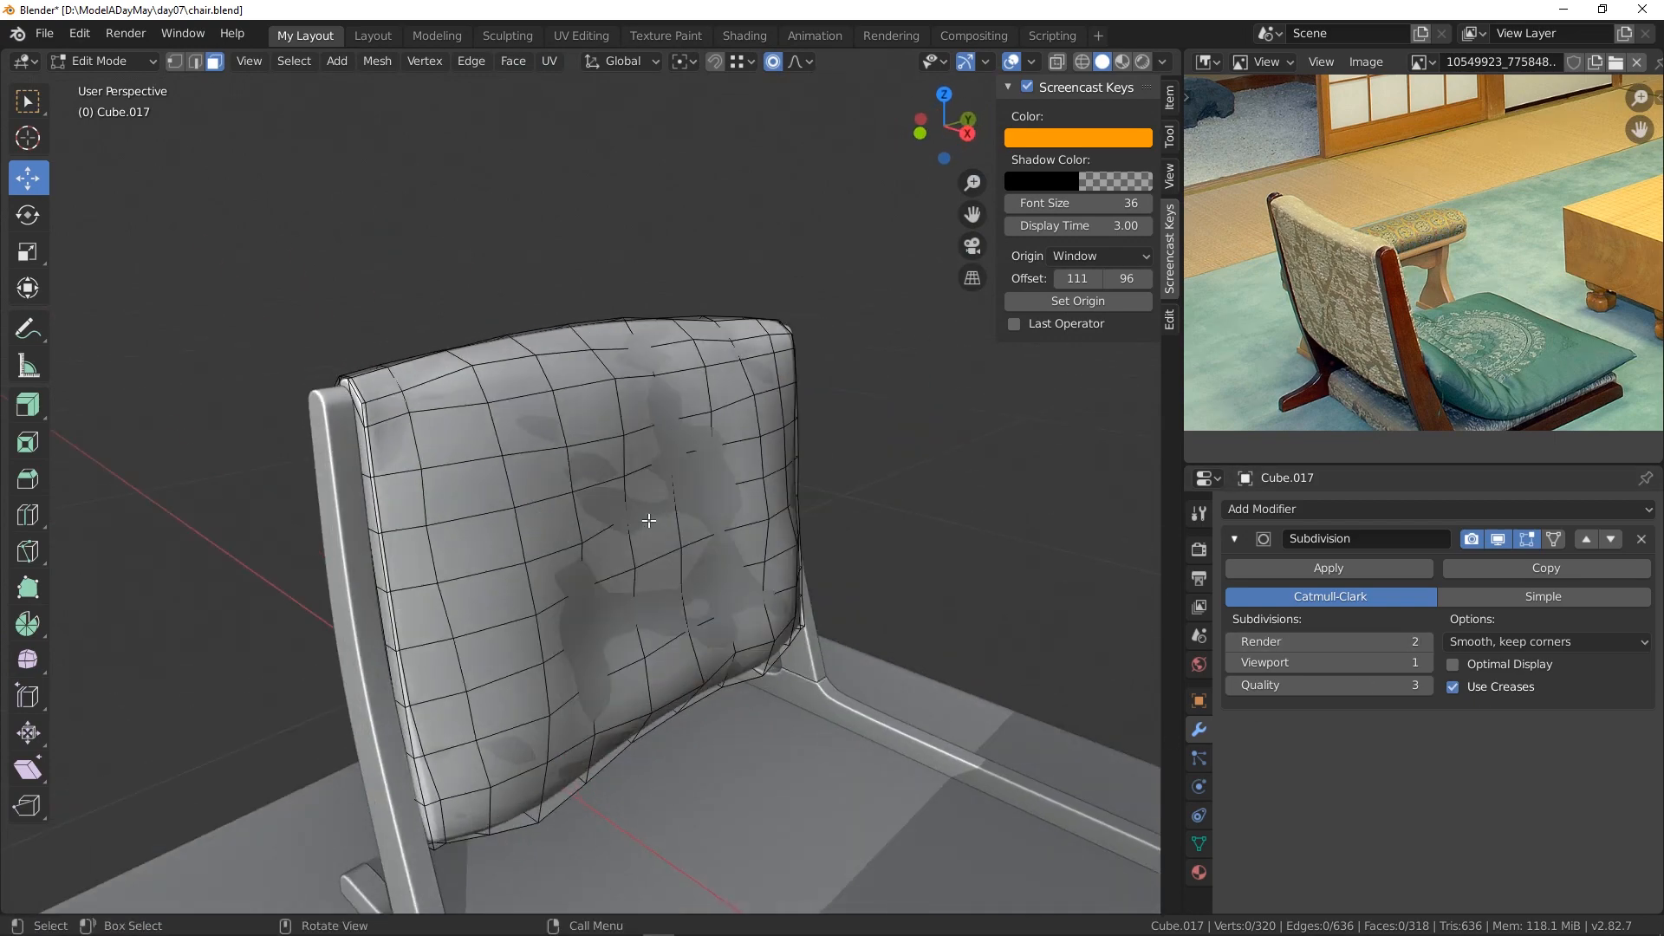
middle_click_drag(673, 471, 526, 544)
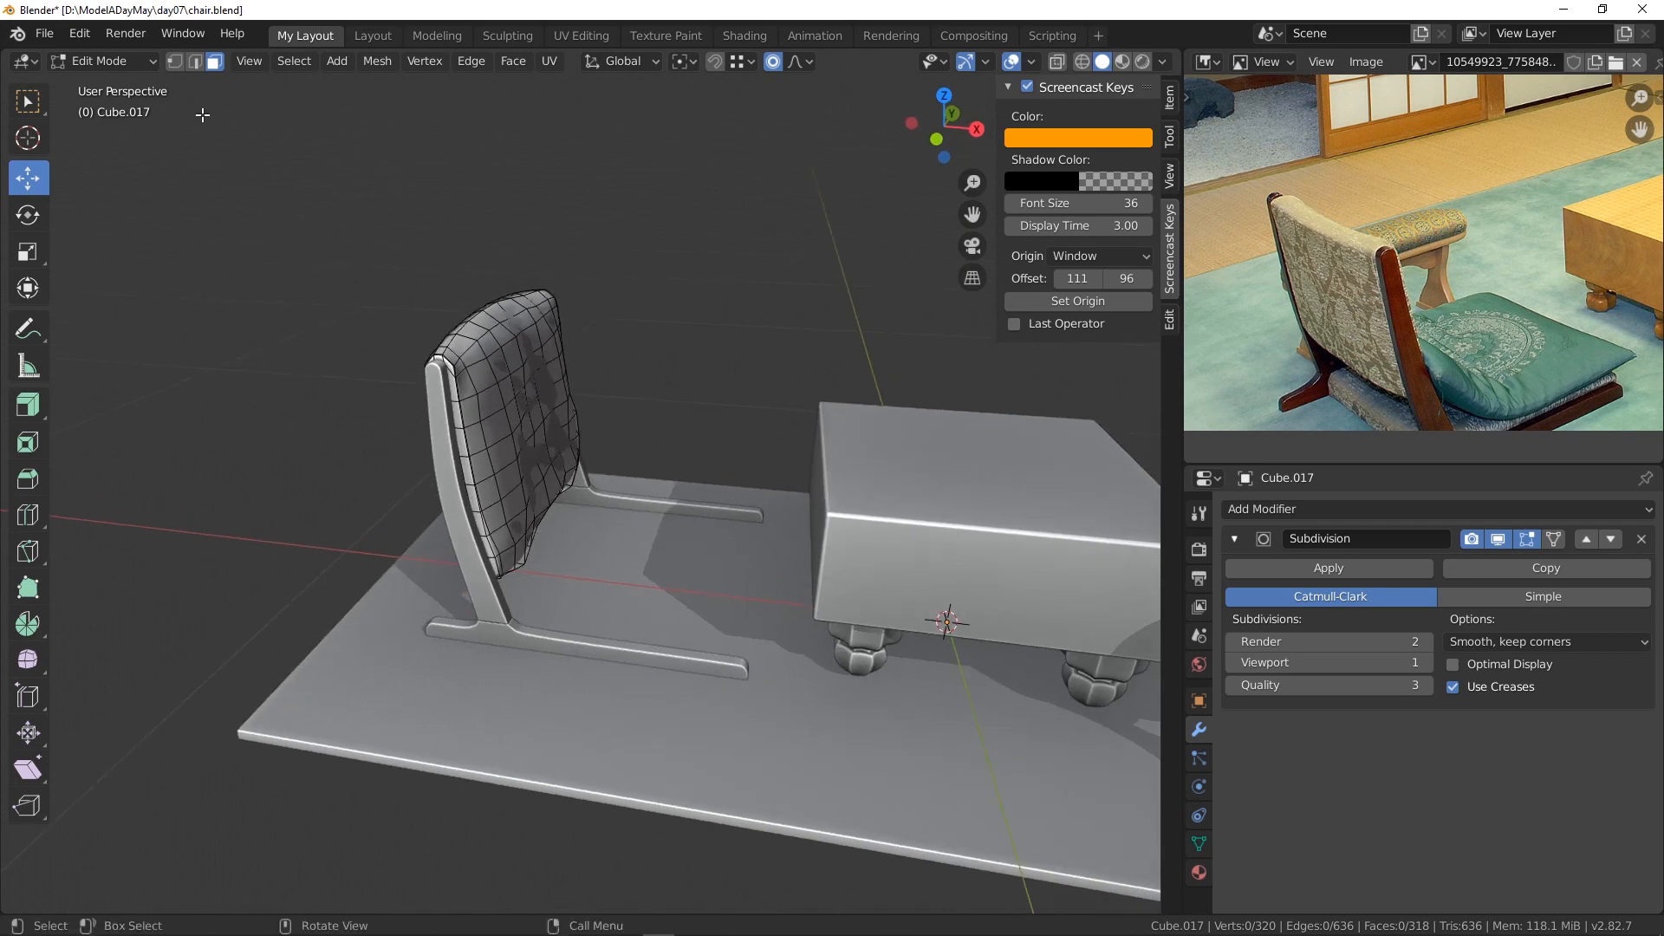
left_click(102, 62)
left_click(111, 81)
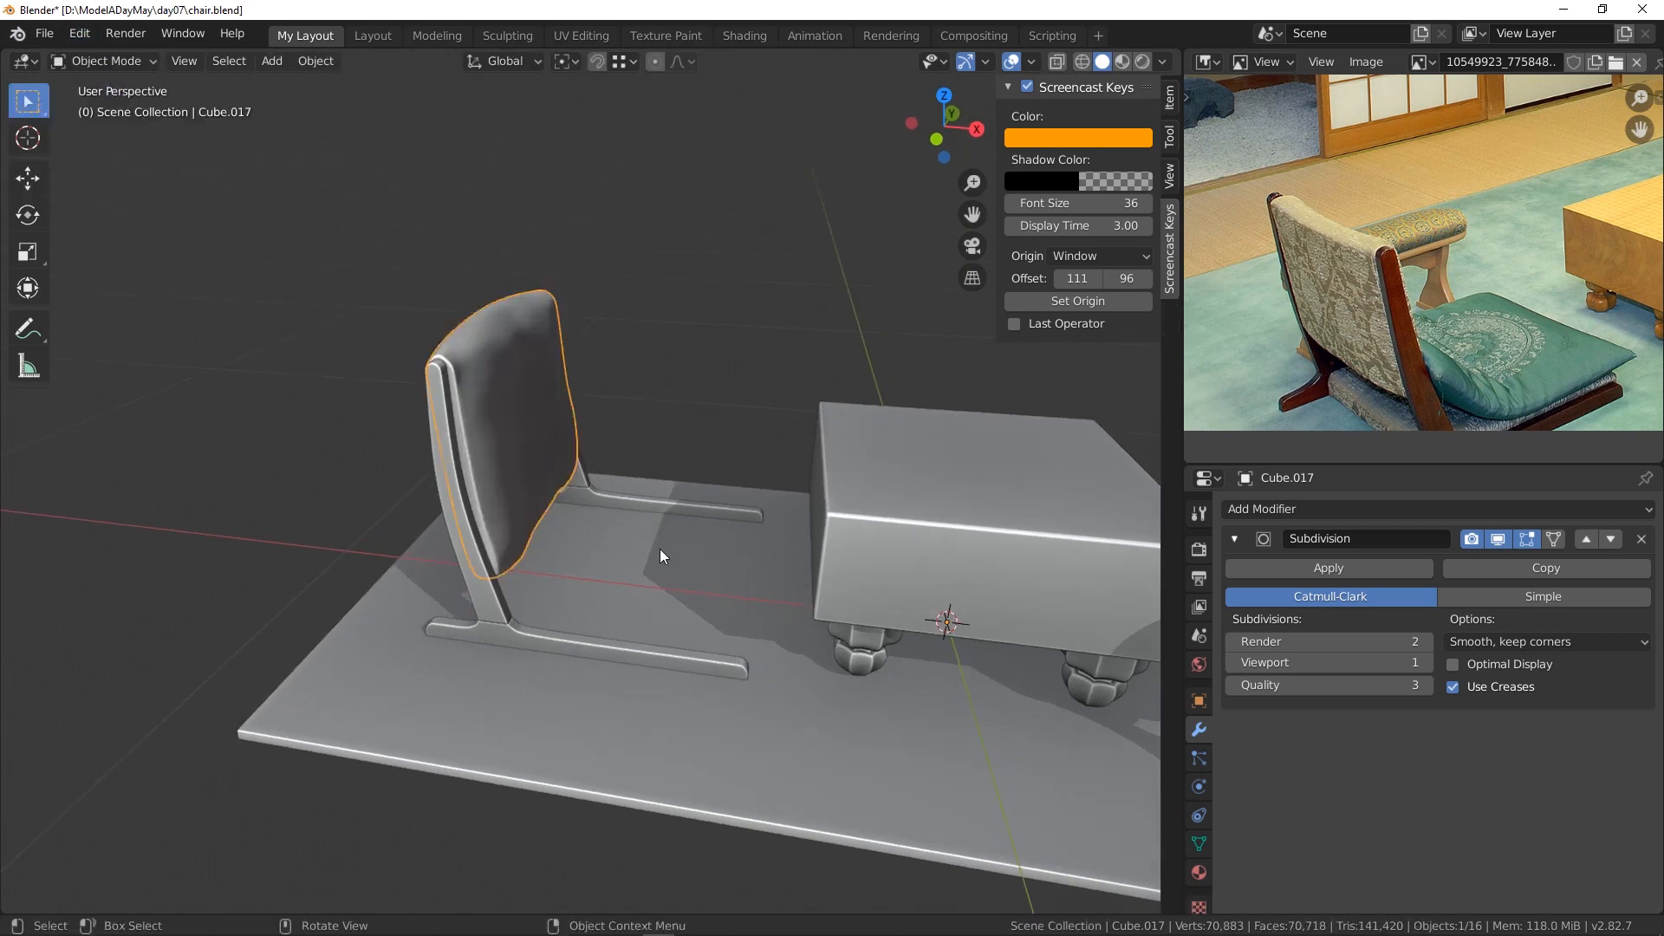
- Add a 2 m cube for the seat and reshape it between the frame legs, moving its top face -0.118 m along Z
left_click(660, 549)
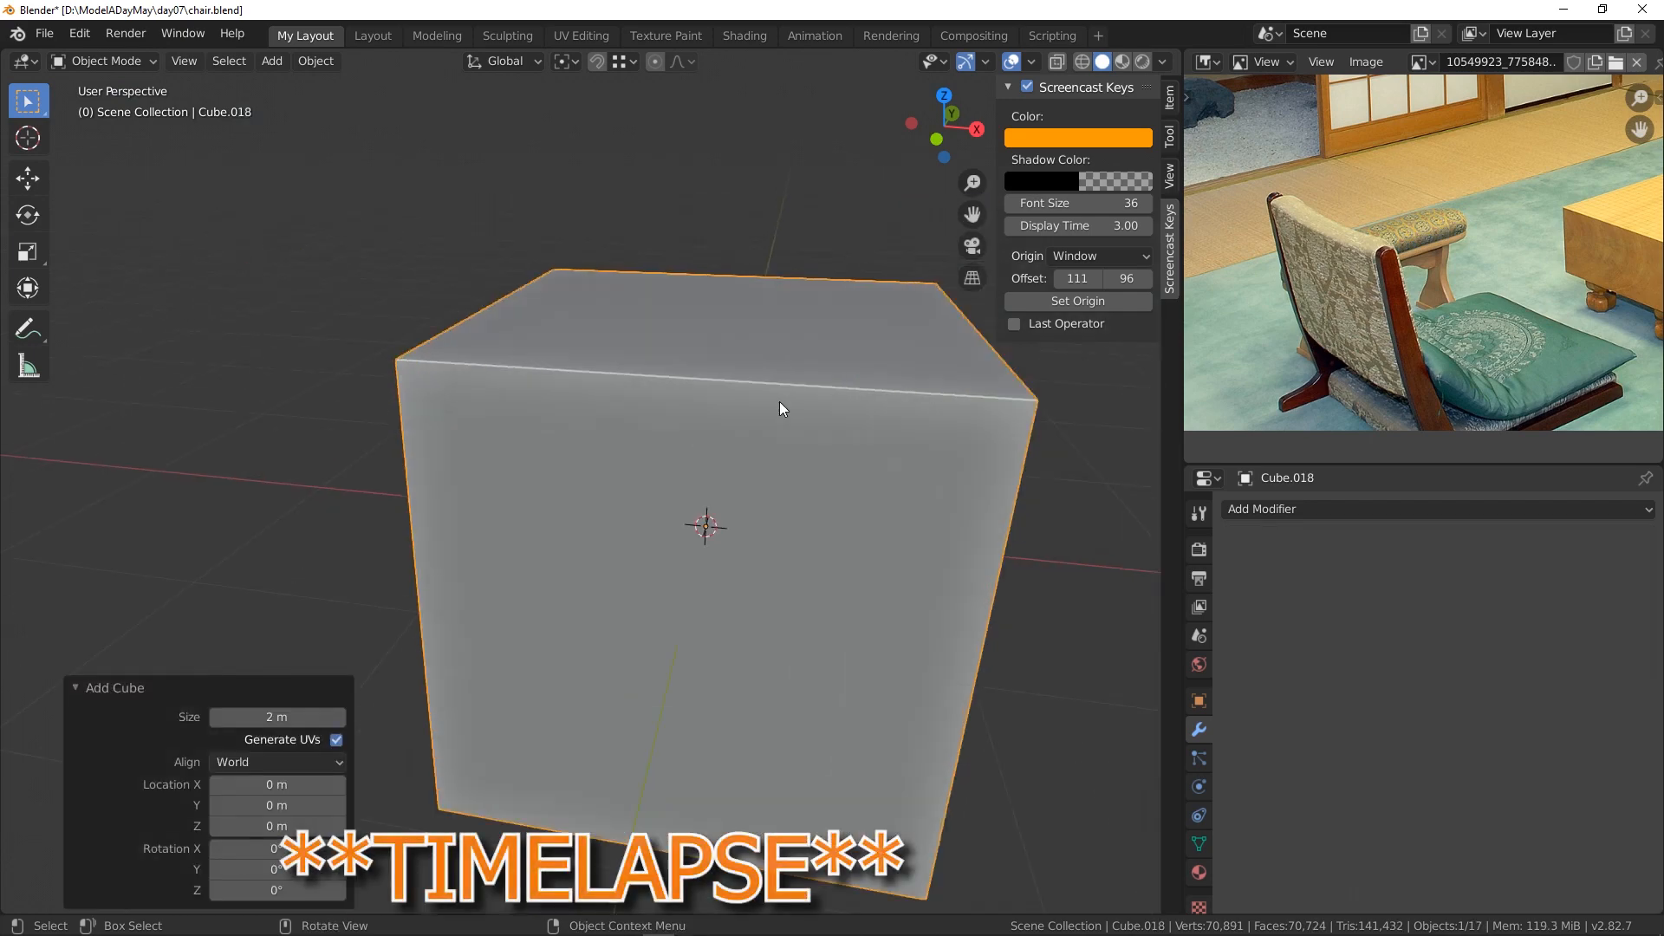
left_click(126, 61)
left_click(108, 101)
scroll(607, 474, "up", 6)
left_click_drag(635, 326, 635, 286)
left_click_drag(810, 469, 840, 468)
middle_click_drag(583, 438, 590, 234)
left_click_drag(627, 520, 628, 472)
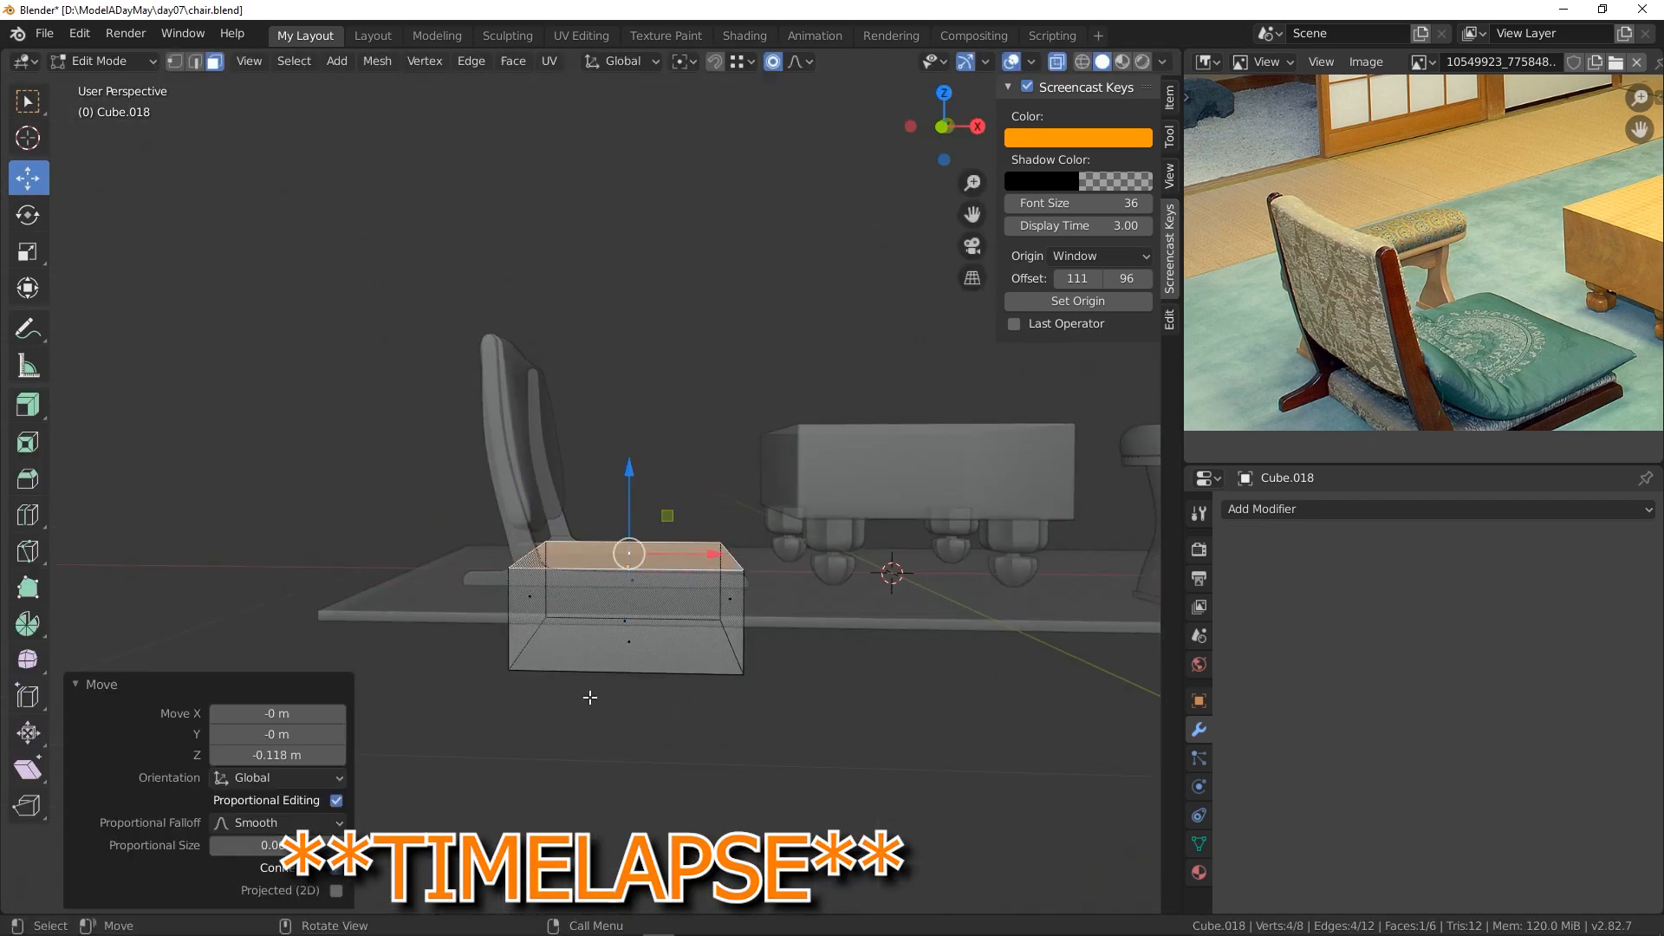
- Give the seat block a level 1 Subdivision modifier and add a loop cut near its back edge with factor -0.953
middle_click_drag(598, 554, 668, 580)
key("ctrl+1")
key("ctrl+r")
left_click(431, 528)
left_click(430, 528)
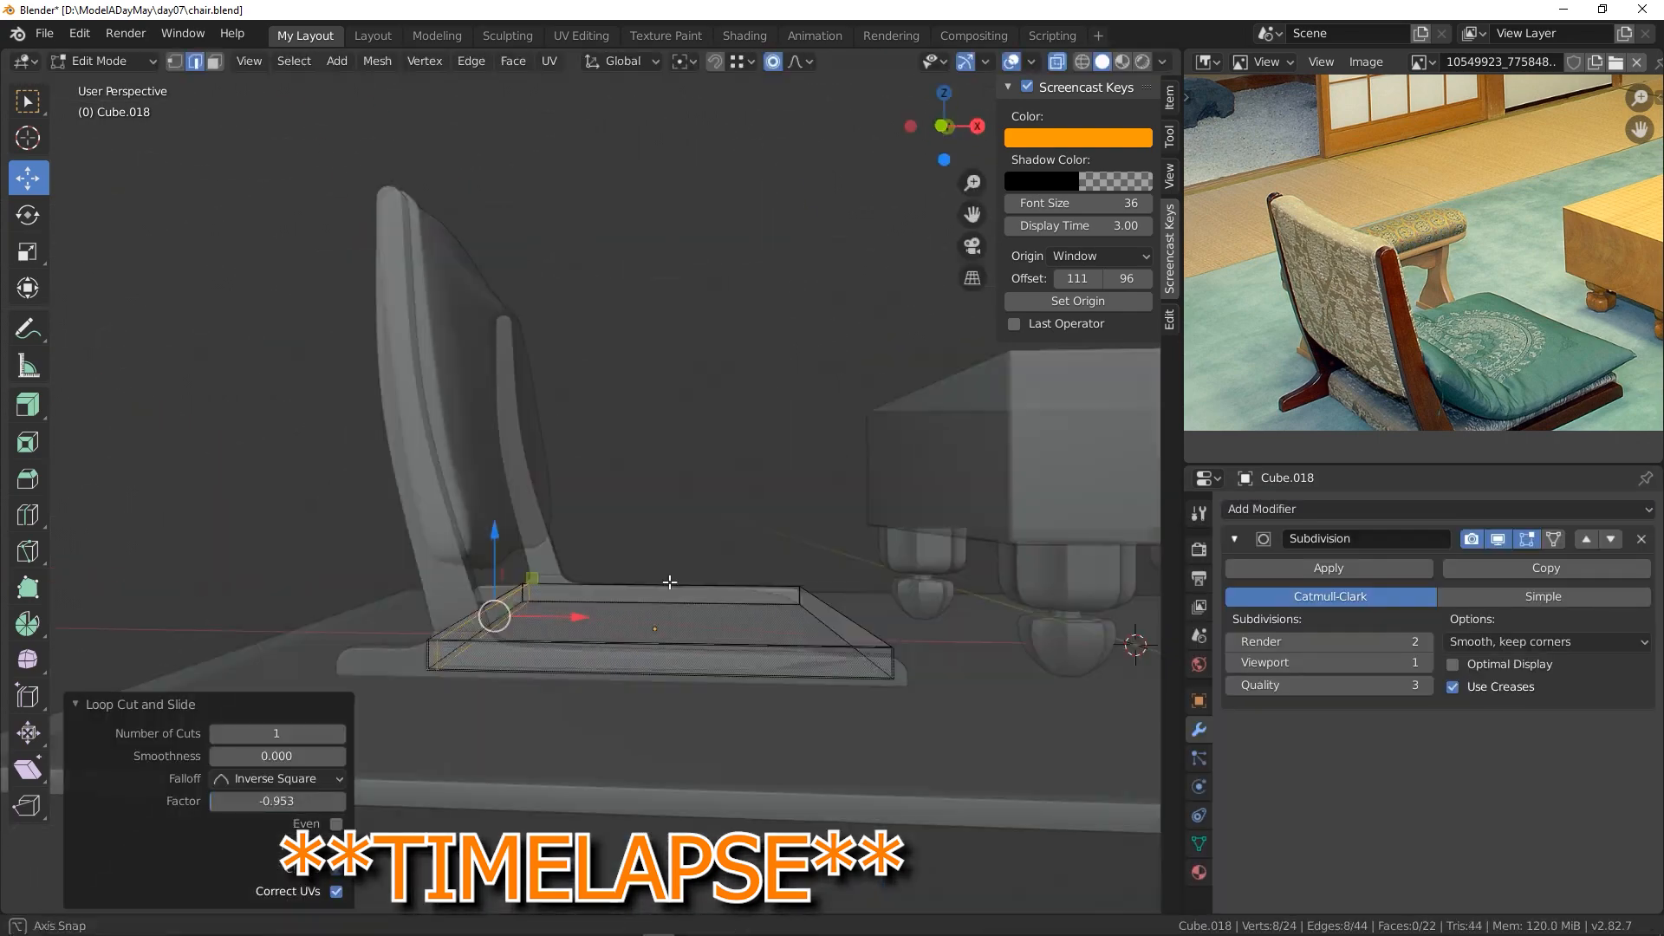
- Add loop cuts near the seat's remaining edges and set its viewport subdivision level to 2
key("ctrl+r")
left_click(817, 632)
middle_click_drag(817, 632, 763, 763)
key("ctrl+r")
left_click(642, 541)
key("alt+z")
key("Tab")
left_click(1422, 663)
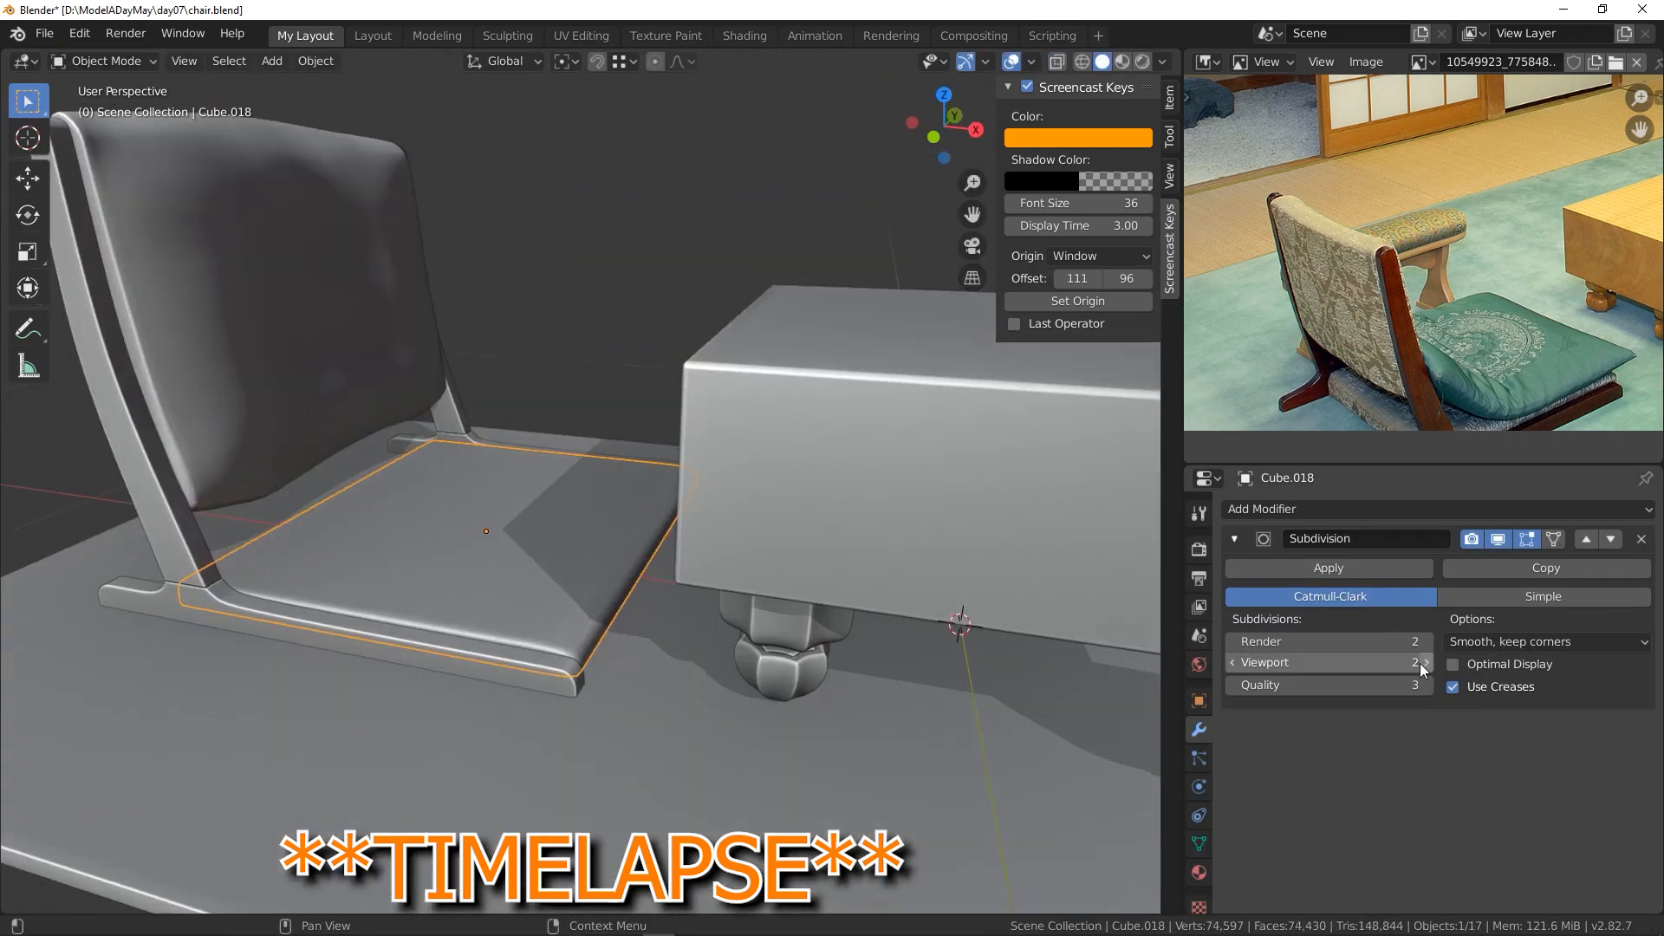
- Add loop cuts across the seat, select a rectangular ring of faces on its top, and raise it 0.0125 m along Z
key("ctrl+r")
left_click(539, 521)
left_click(214, 62)
left_click(485, 425)
left_click(400, 549, "shift")
middle_click_drag(524, 431, 589, 450)
left_click_drag(584, 450, 584, 434)
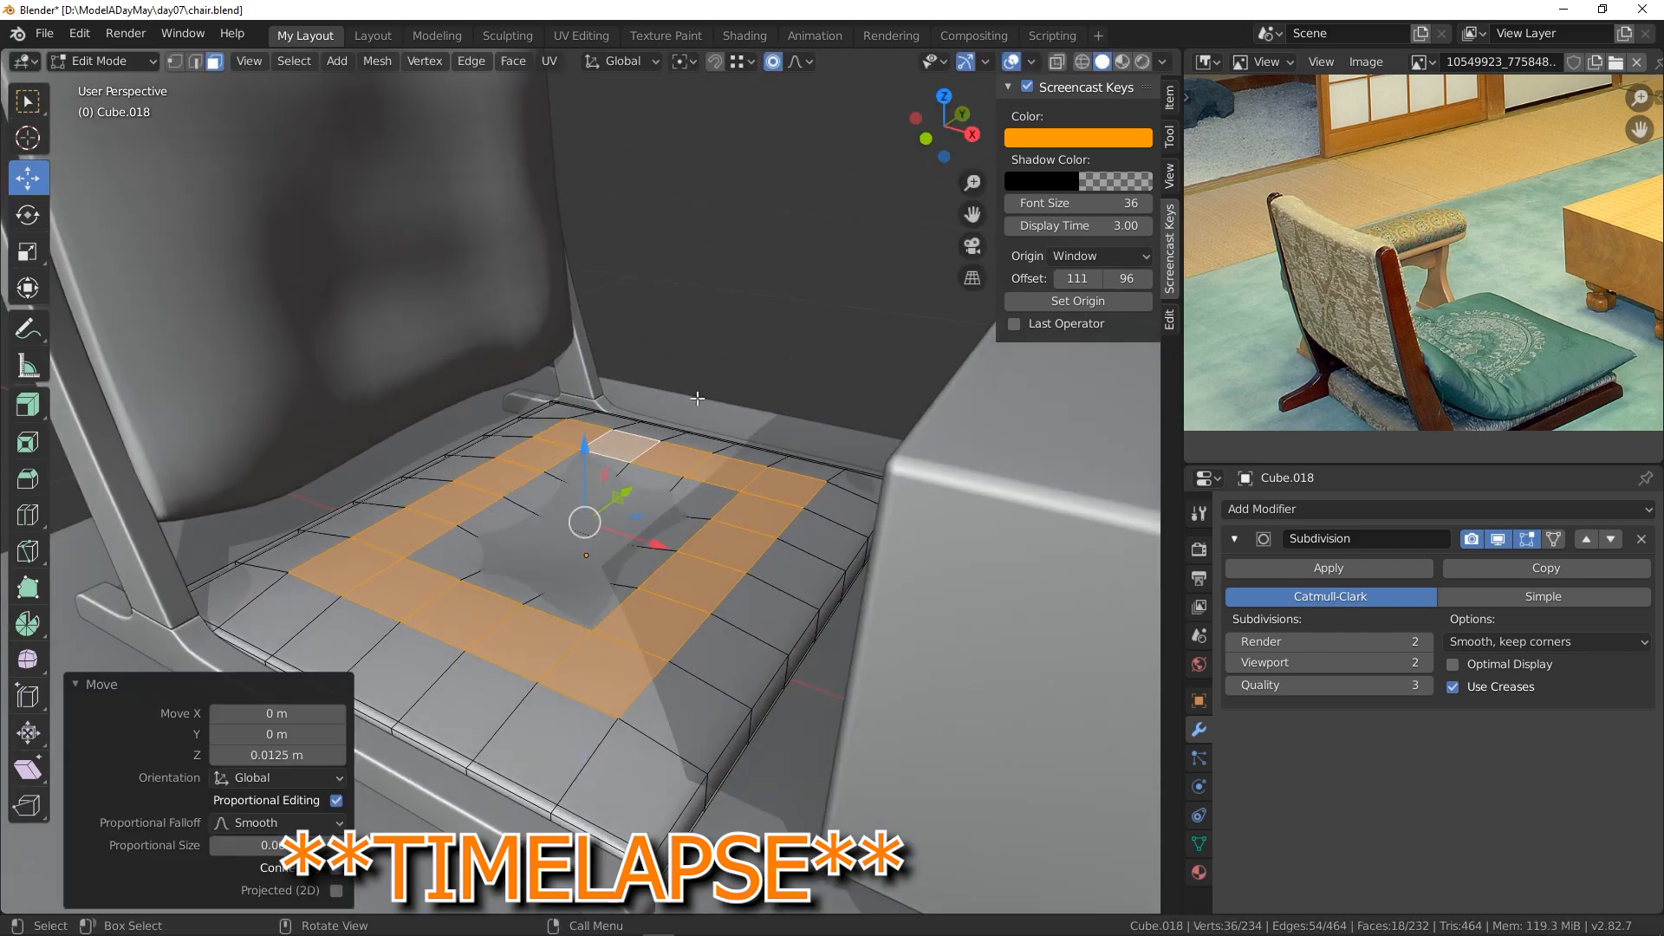
- Scale the selected ring of seat faces and raise it further along Z to dome the cushion
key("s")
left_click(104, 61)
left_click(107, 92)
middle_click_drag(434, 433, 711, 494)
key("Tab")
left_click_drag(588, 447, 587, 427)
- Try insetting the selected seat faces by 0.1354 m and lifting them along Z, then undo it
key("i")
key("g")
key("z")
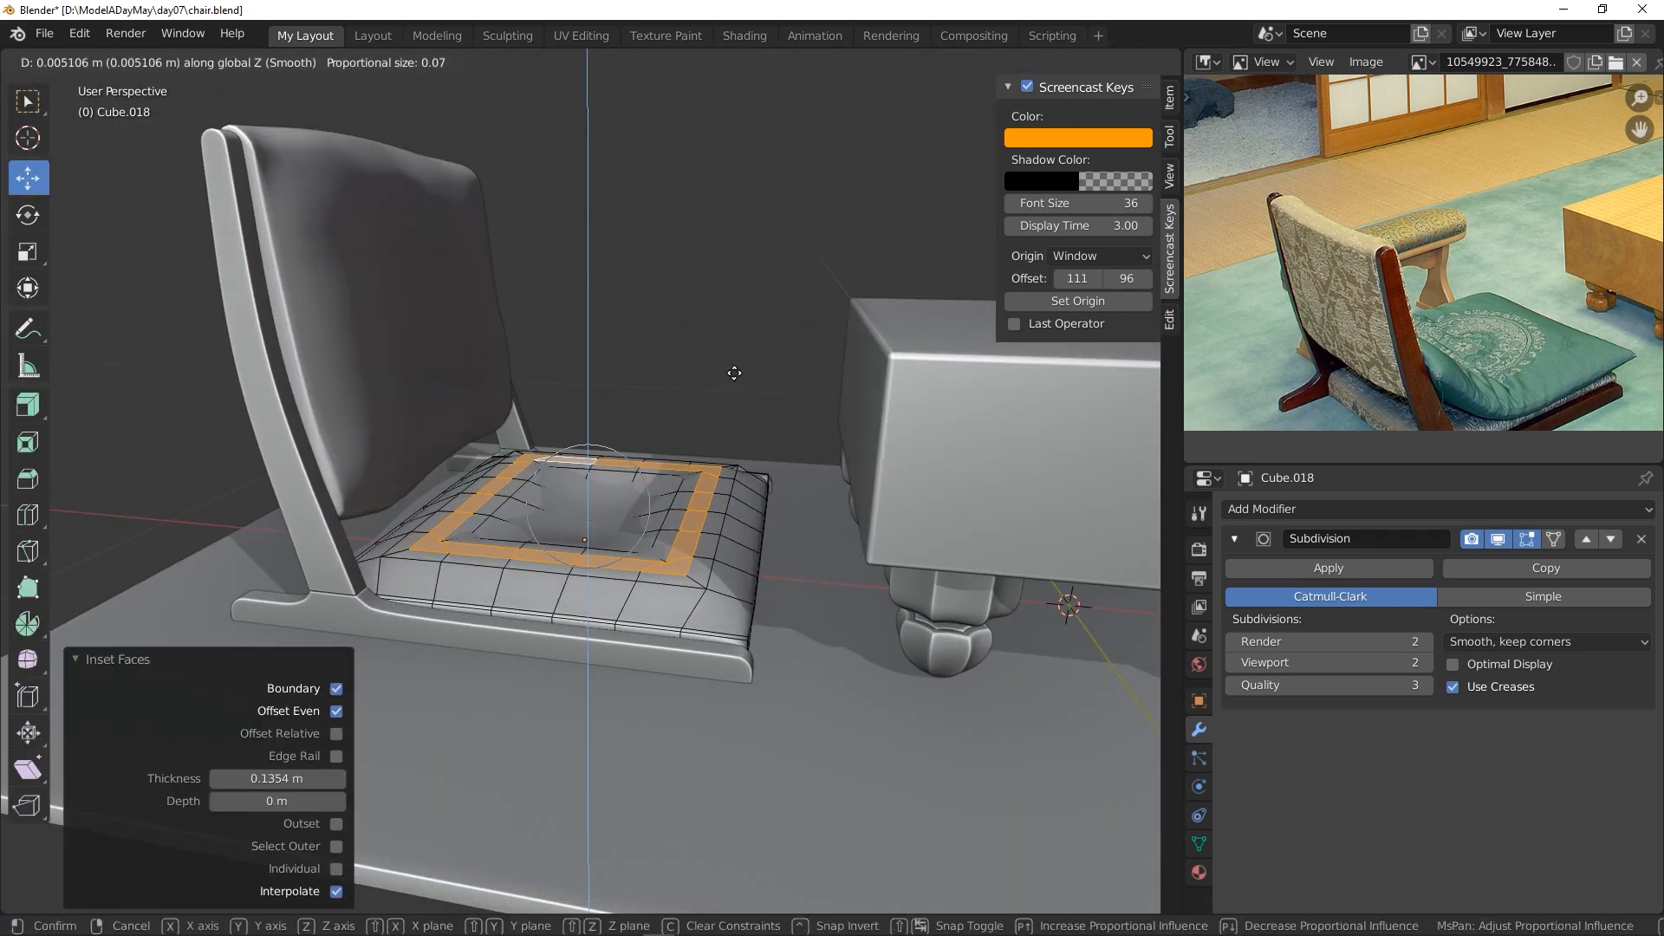
left_click(106, 61)
left_click(121, 90)
middle_click_drag(555, 416, 589, 511)
key("ctrl+z")
- Move the vertex at the seat's front corner inward from top view with a proportional size of 0.07, rounding the corner
key("1")
key("o")
left_click(725, 653)
key("g")
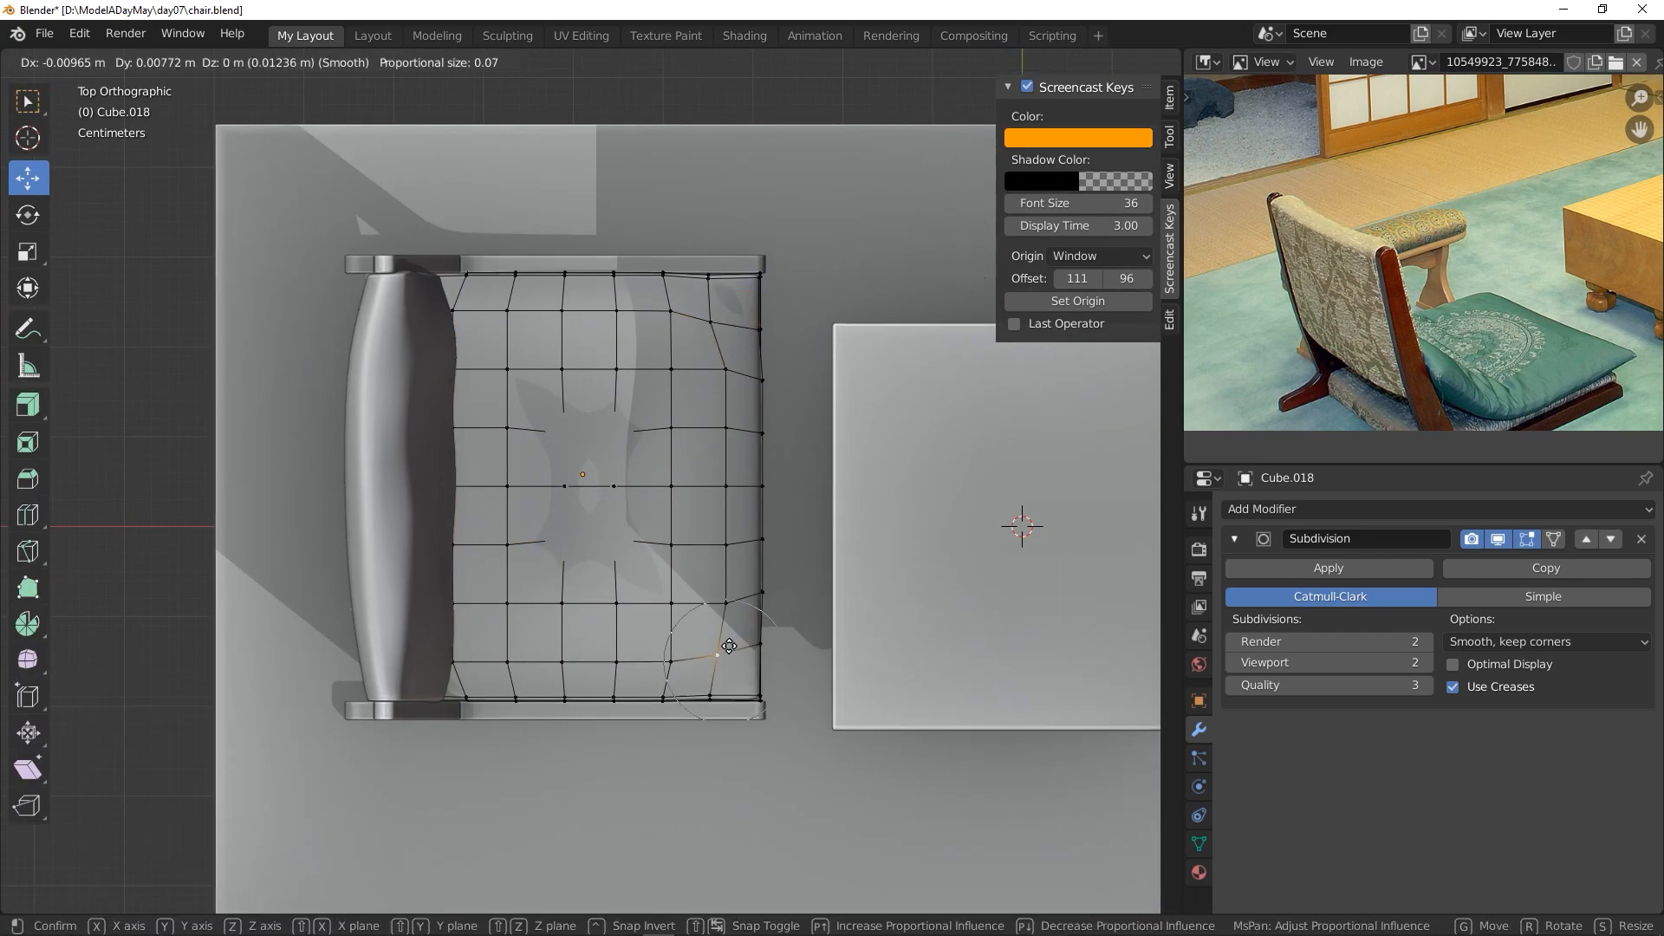
mouse_move(607, 571)
middle_mouse_down()
mouse_move(656, 440)
mouse_move(633, 416)
mouse_move(520, 486)
mouse_move(598, 434)
middle_mouse_up()
key("Tab")
- Switch the seat cushion to Sculpt Mode and build up its top surface with the Blob brush
left_click(96, 61)
left_click(109, 135)
left_click_drag(598, 520, 680, 463)
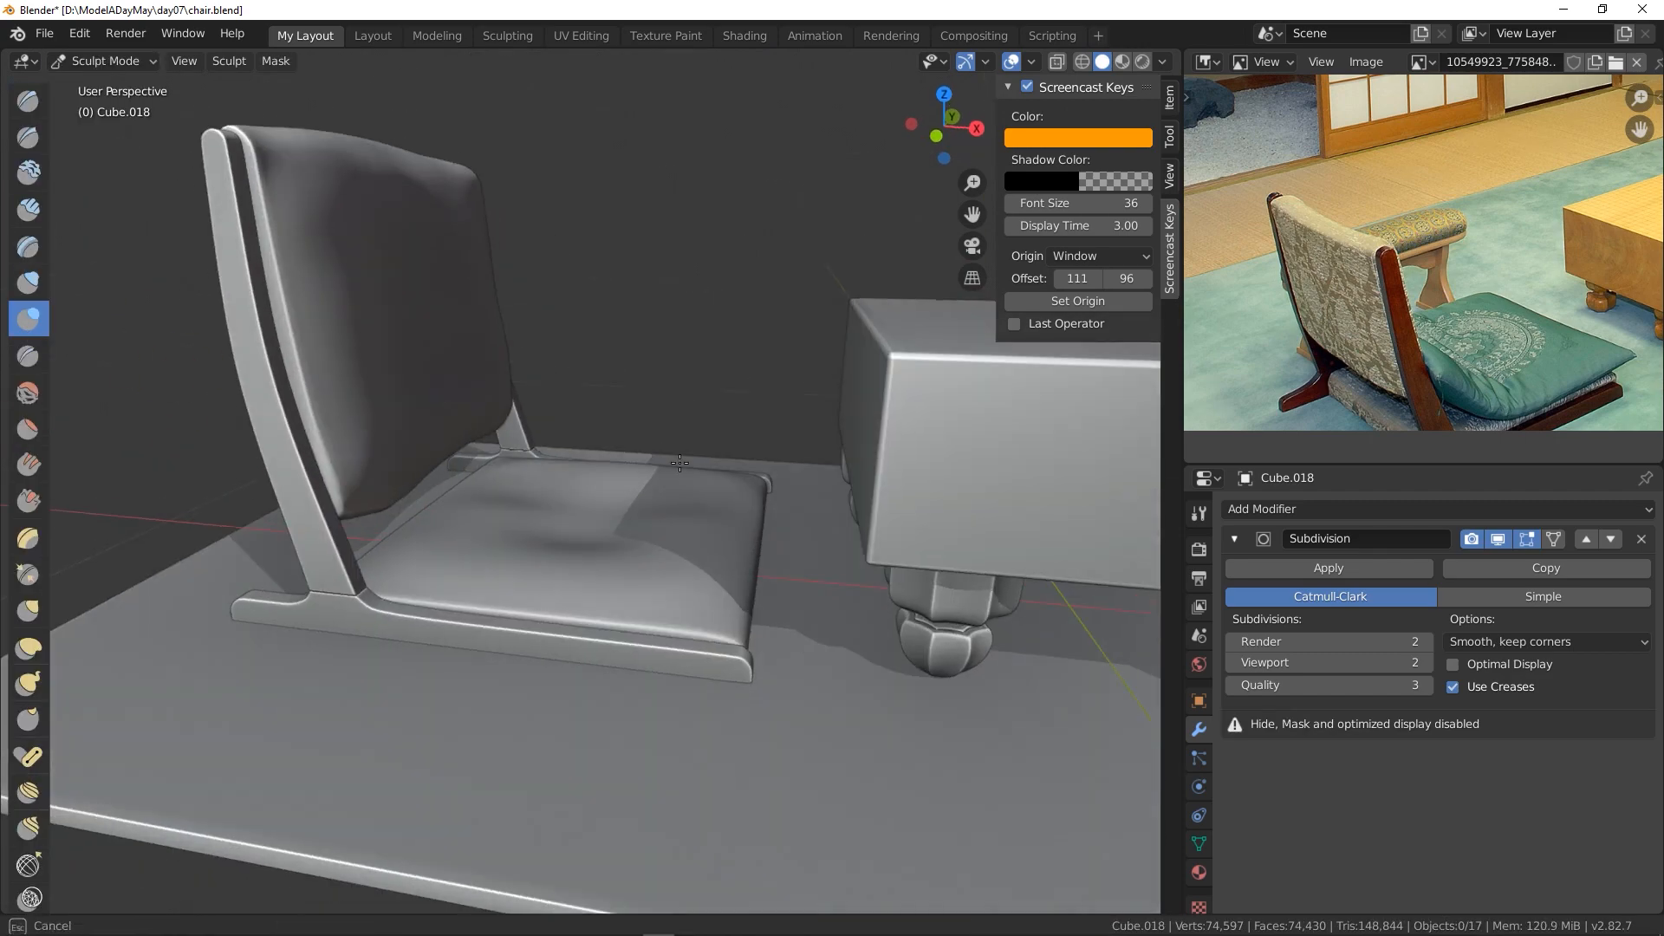
- Try pulling the middle of the seat cushion with the Grab brush, then undo it
left_click(28, 611)
middle_click_drag(520, 554, 546, 494)
left_click_drag(494, 516, 509, 475)
middle_click_drag(606, 468, 502, 546)
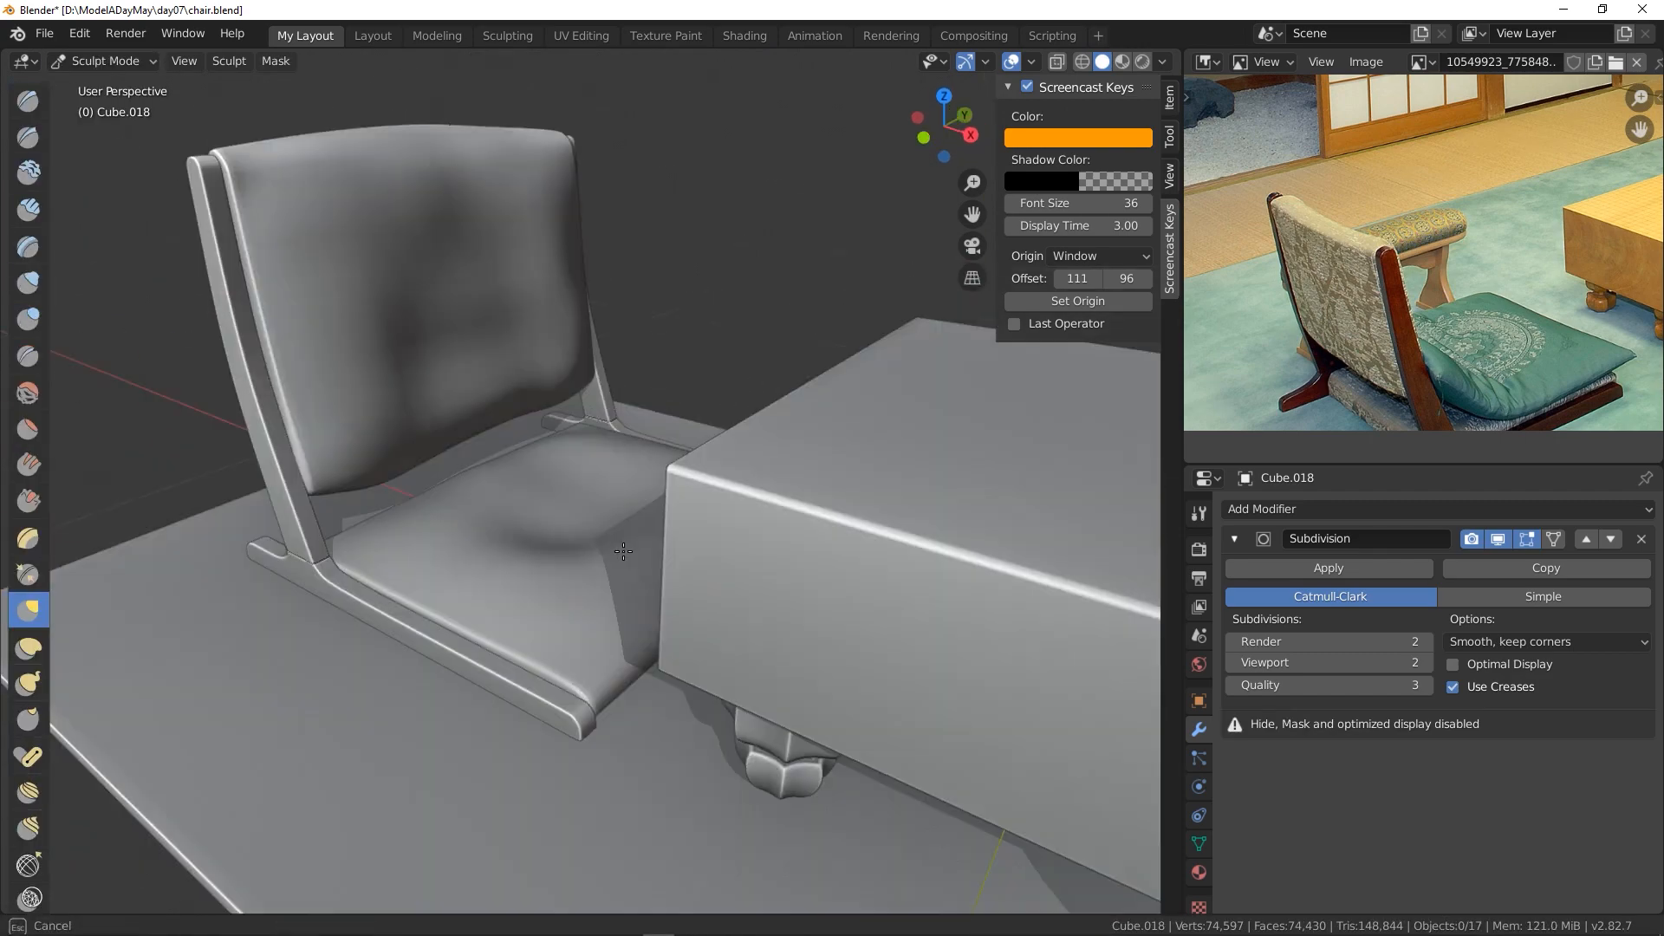
key("ctrl+z")
- Switch back to the Blob brush and add another stroke across the seat cushion
left_click(28, 319)
middle_click_drag(520, 485, 607, 554)
left_click_drag(598, 520, 583, 436)
middle_click_drag(583, 436, 633, 485)
- Reposition the vertices in the middle of the seat's top in Edit Mode and lower them slightly to form a dip
left_click(95, 61)
left_click(103, 111)
left_click(642, 507)
left_click_drag(643, 448, 609, 459)
left_click(609, 523)
middle_click_drag(609, 460, 555, 555)
left_click_drag(572, 483, 572, 492)
middle_click_drag(572, 492, 615, 450)
left_click_drag(597, 412, 596, 418)
- Box-select the seat cushion's upper geometry through the mesh in front view and scale it along Z
left_click(1057, 62)
key("KP_1")
key("b")
left_click_drag(463, 446, 762, 505)
key("s")
key("z")
left_click(1058, 62)
key("Tab")
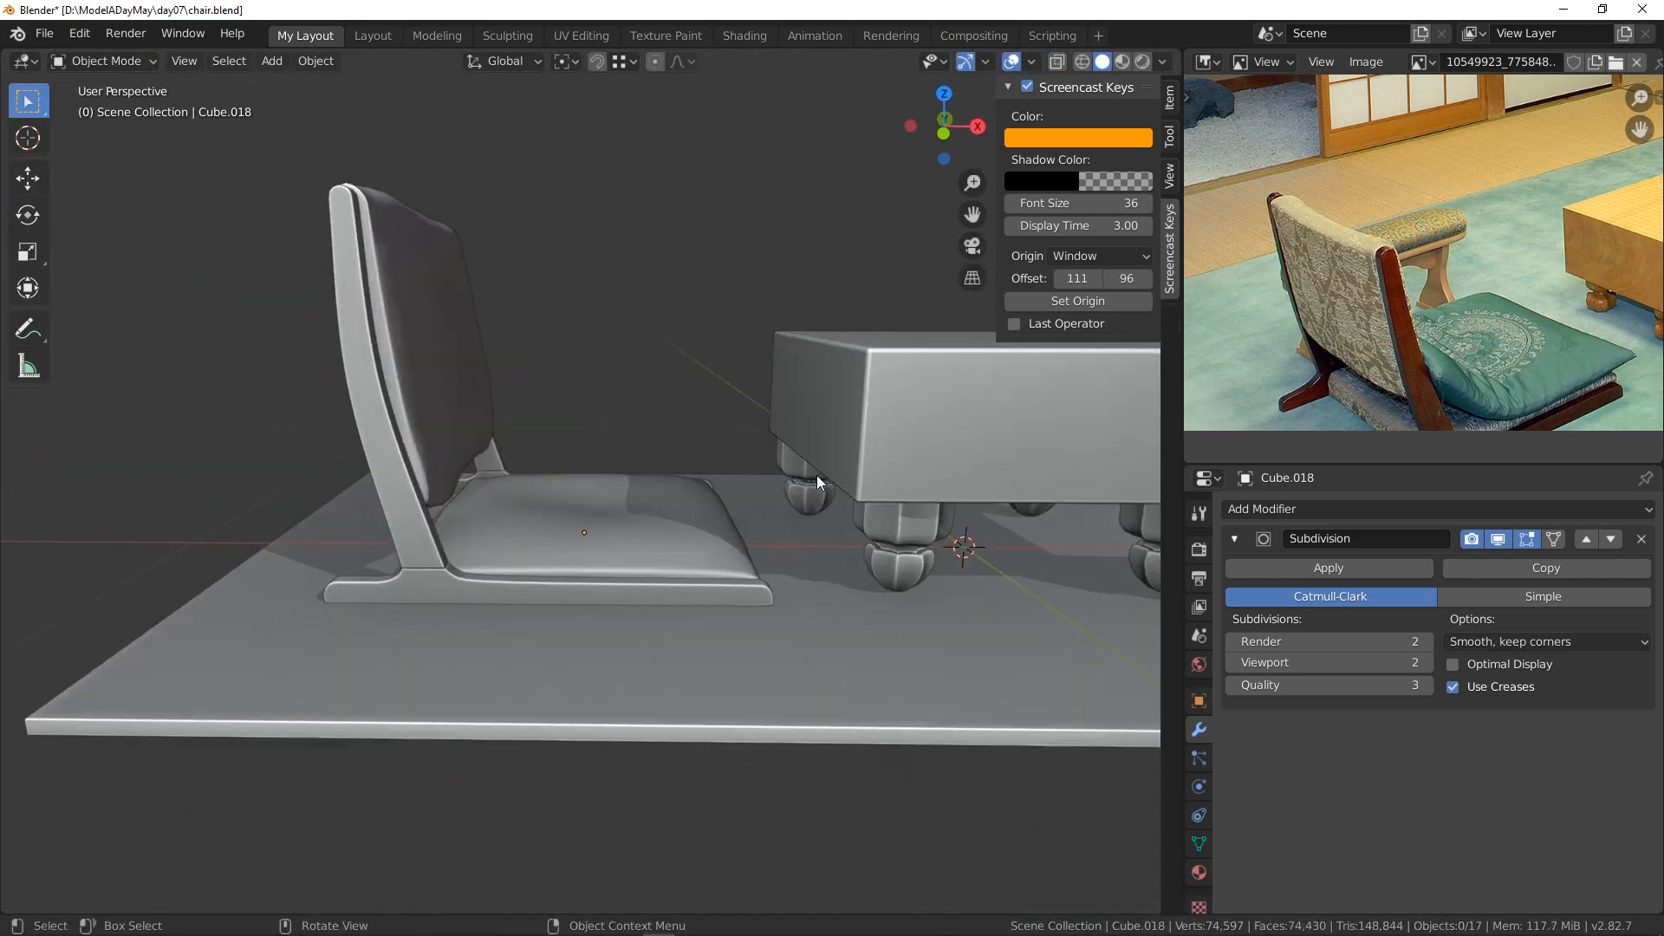
- Re-enter Edit Mode on the seat cushion and lower a single vertex slightly along Z
middle_click_drag(816, 474, 971, 464)
left_click(95, 65)
left_click(103, 111)
scroll(624, 555, "up", 3)
left_click(642, 657)
left_click_drag(642, 591, 642, 600)
middle_click_drag(642, 600, 802, 650)
- Select the strip of faces along the seat's front edge and move it 0.00622 m along X, then nudge it slightly further
left_click(215, 62)
left_click(887, 696)
left_click(293, 61)
left_click(568, 407)
left_click_drag(994, 697, 1002, 699)
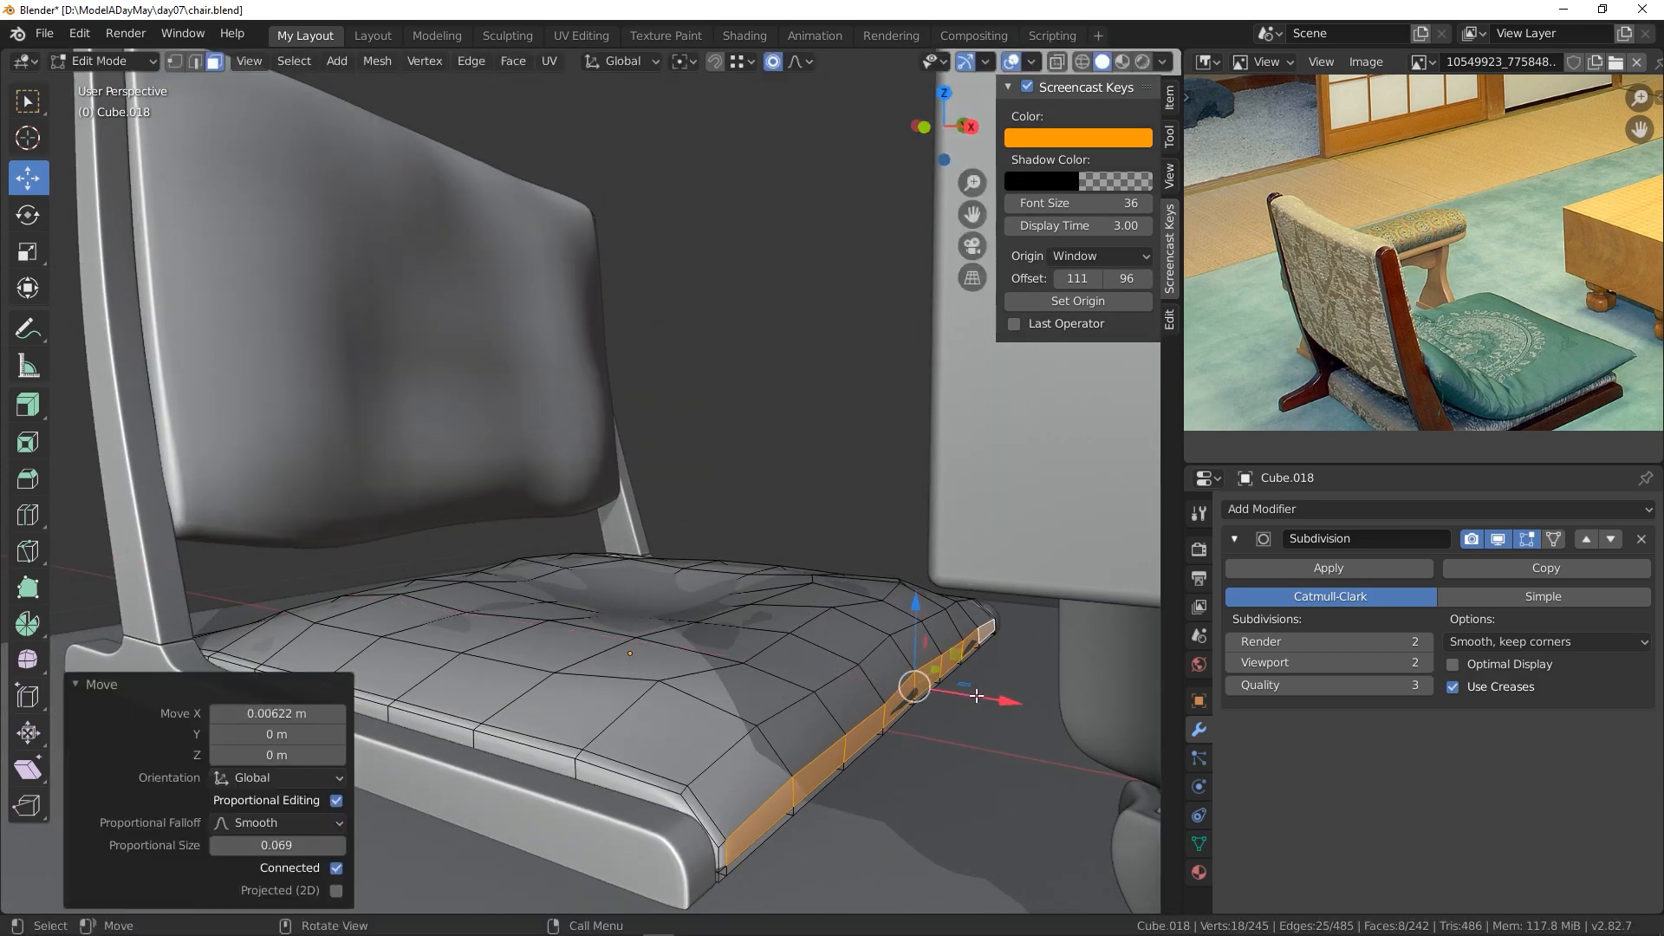
middle_click_drag(1003, 698, 1032, 667)
left_click_drag(979, 675, 988, 677)
- Return to Object Mode, deselect the seat, and inspect the whole chair from the side
key("Tab")
scroll(953, 685, "down", 4)
left_click(902, 694)
middle_click_drag(580, 468, 706, 579)
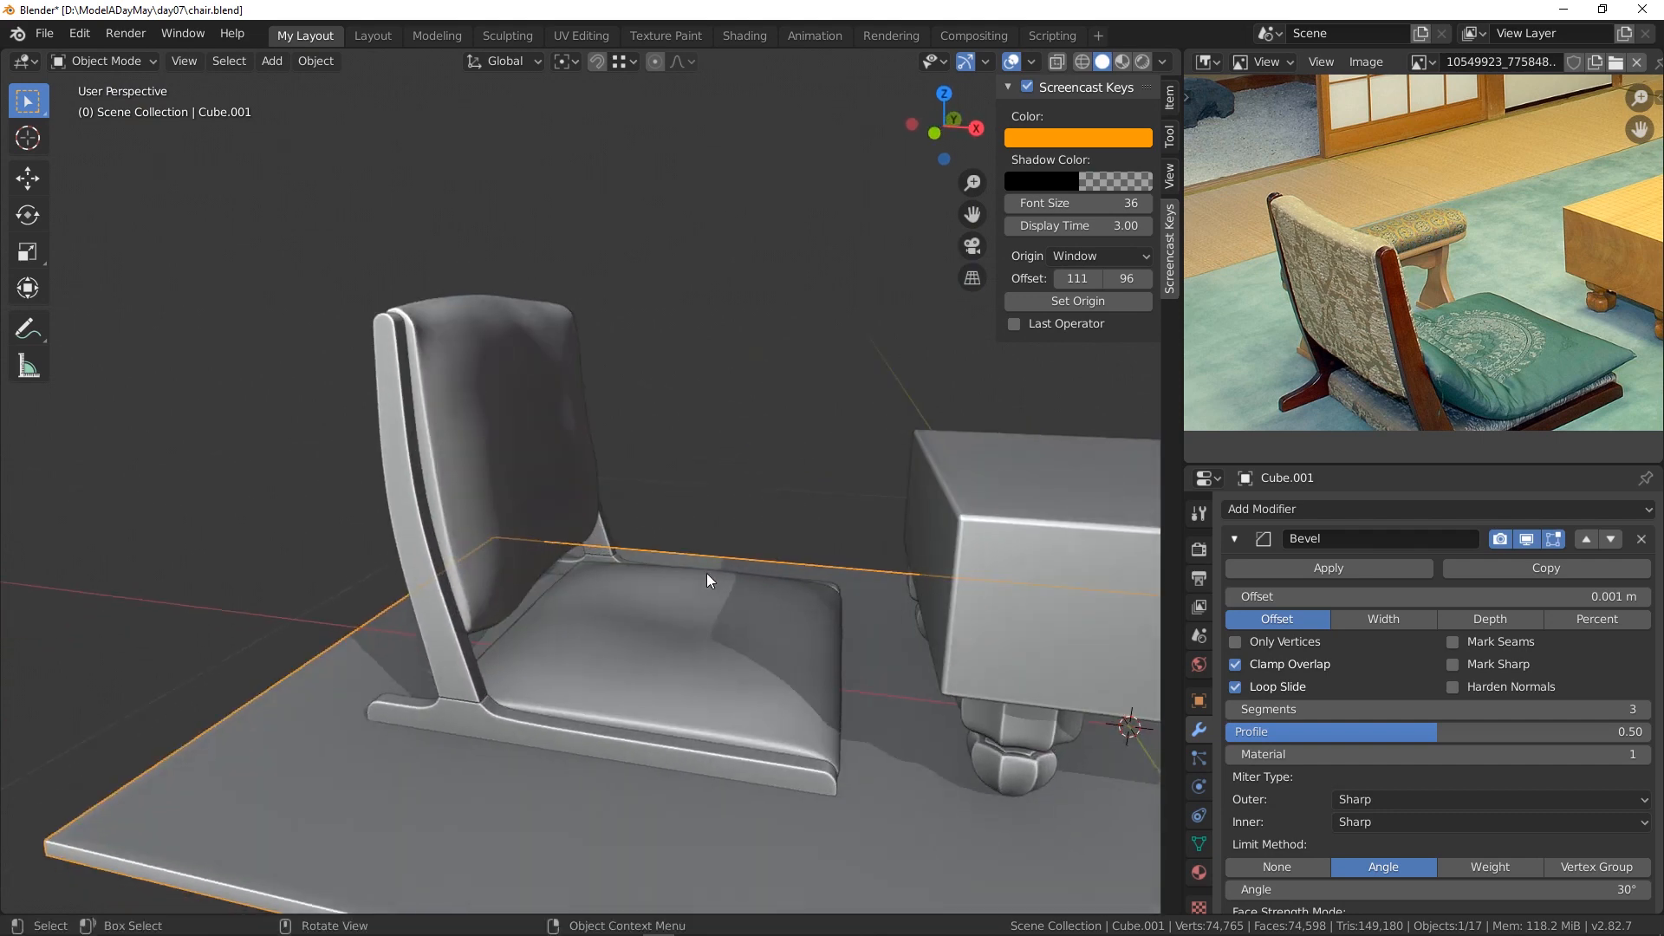
middle_click_drag(486, 455, 466, 374)
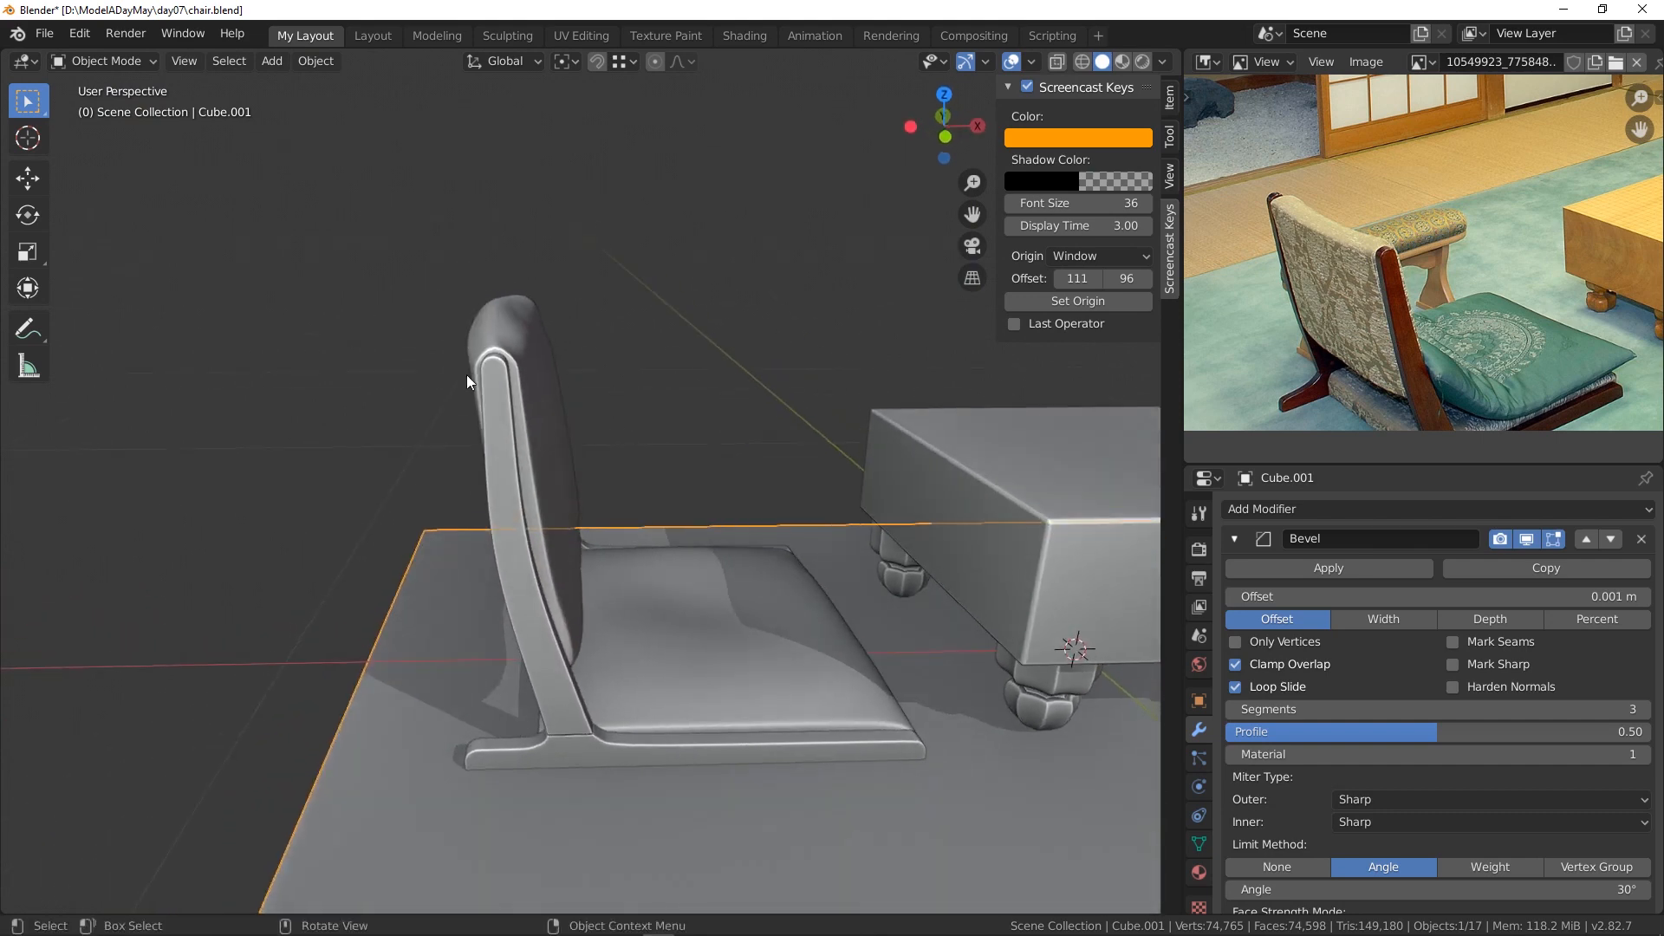
- Select the backrest, examine its mesh from the side in Edit Mode, and return to Object Mode to review the chair
left_click(501, 307)
left_click(109, 60)
left_click(91, 86)
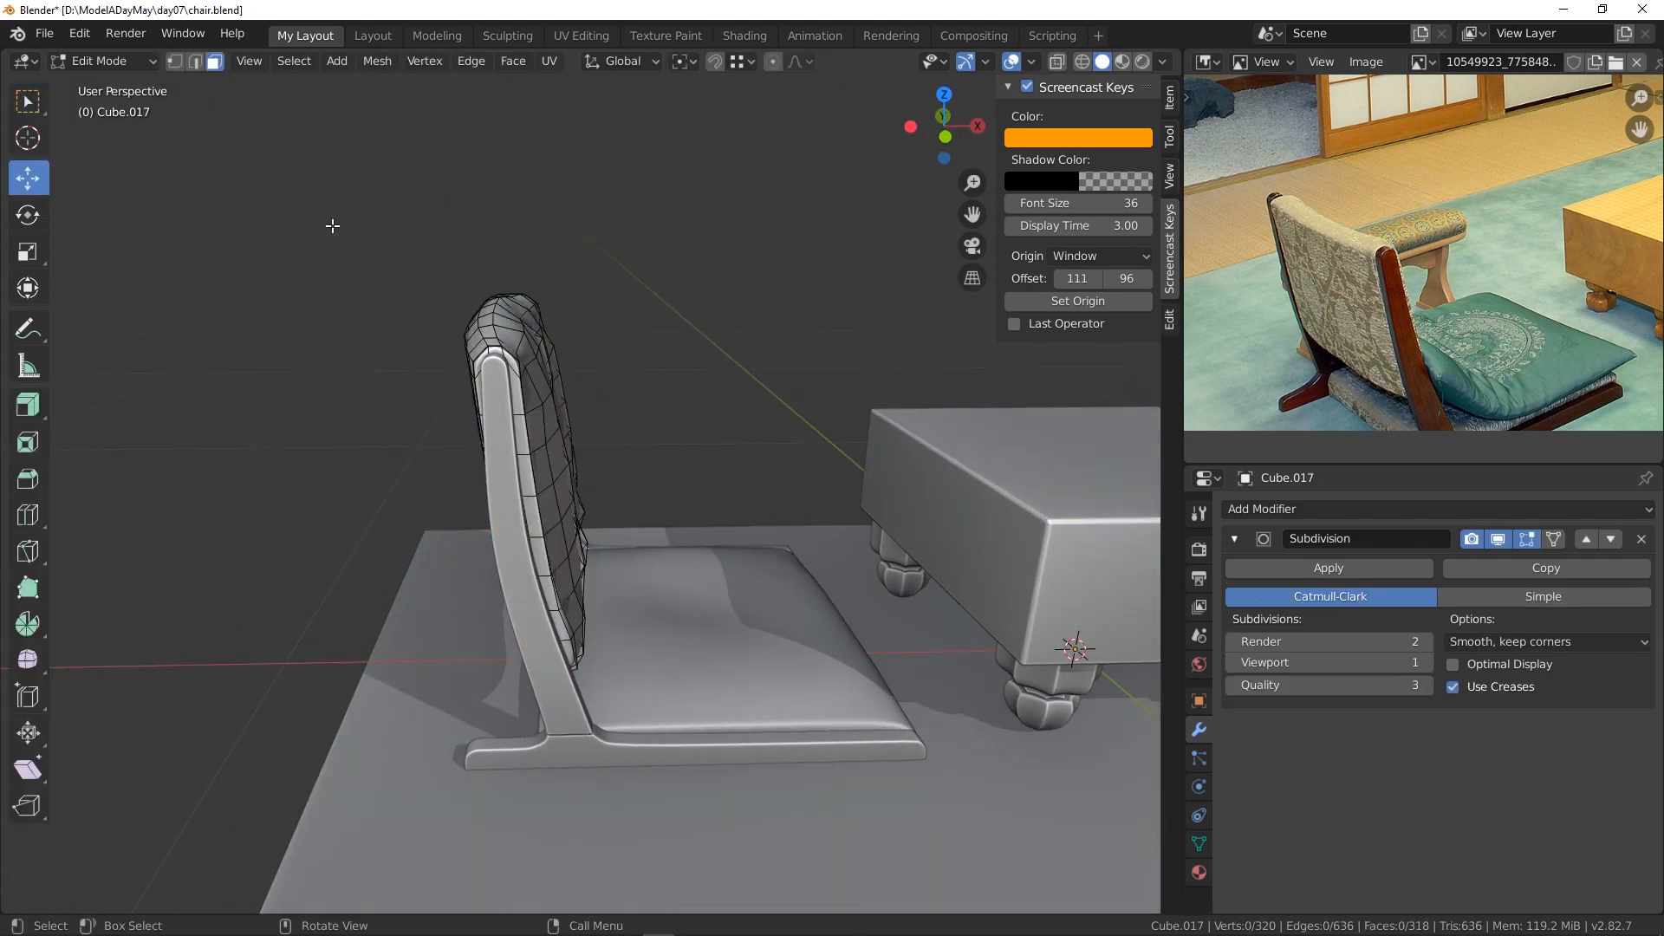
middle_click_drag(702, 452, 137, 137)
left_click(131, 56)
left_click(127, 87)
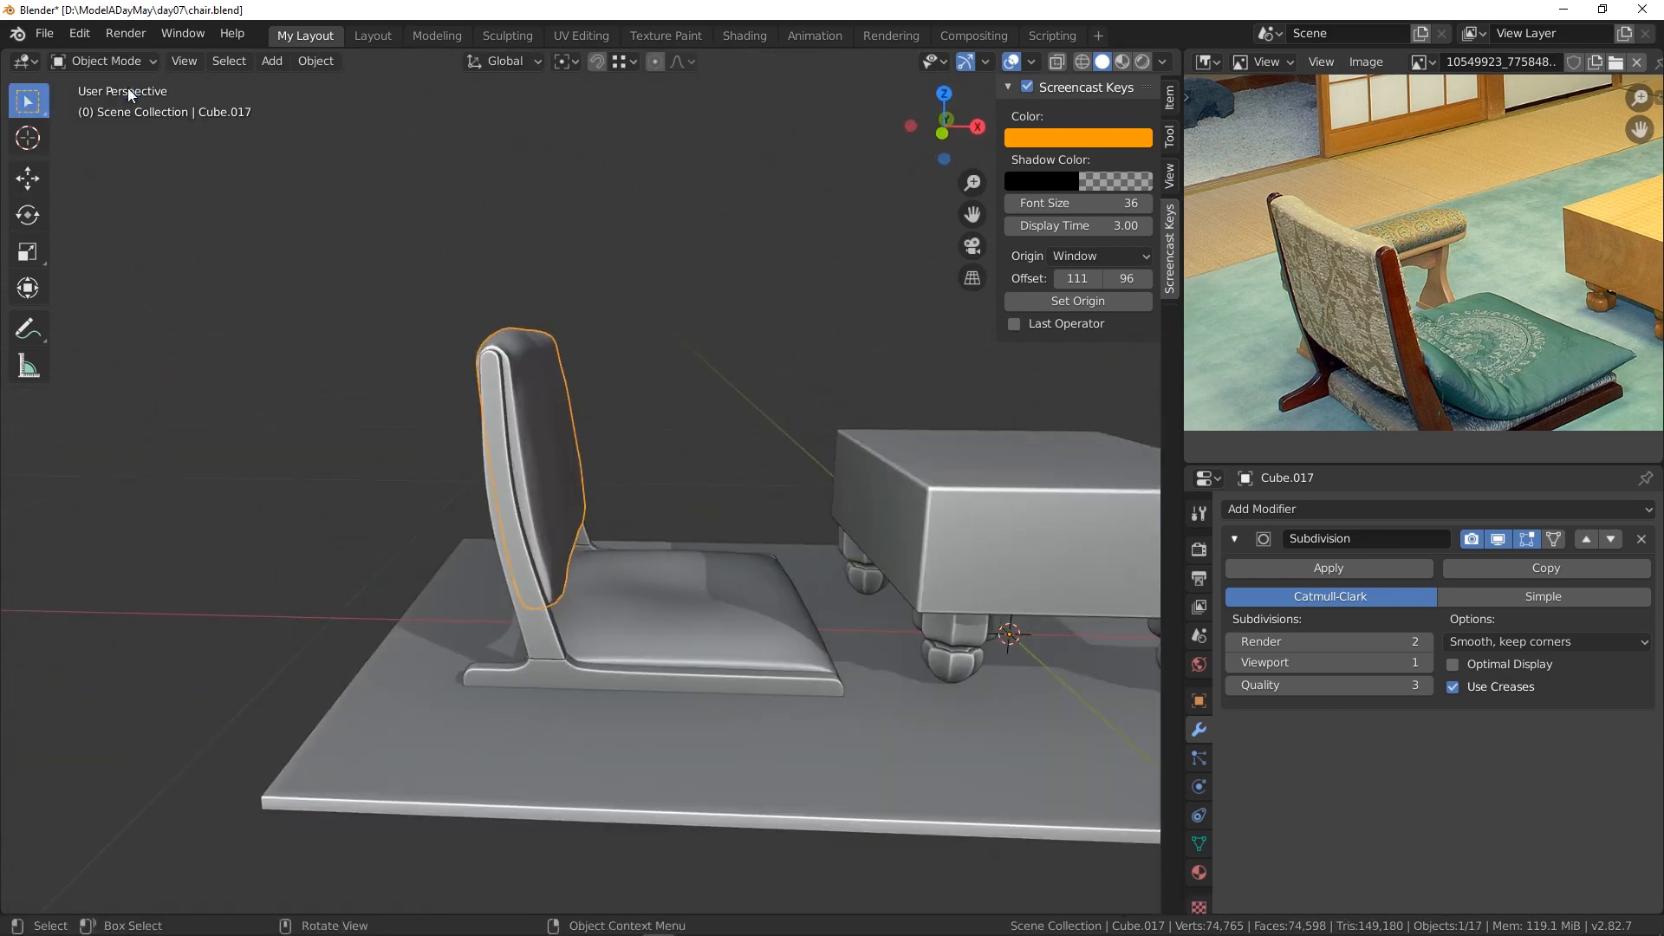
middle_click_drag(390, 329, 695, 730)
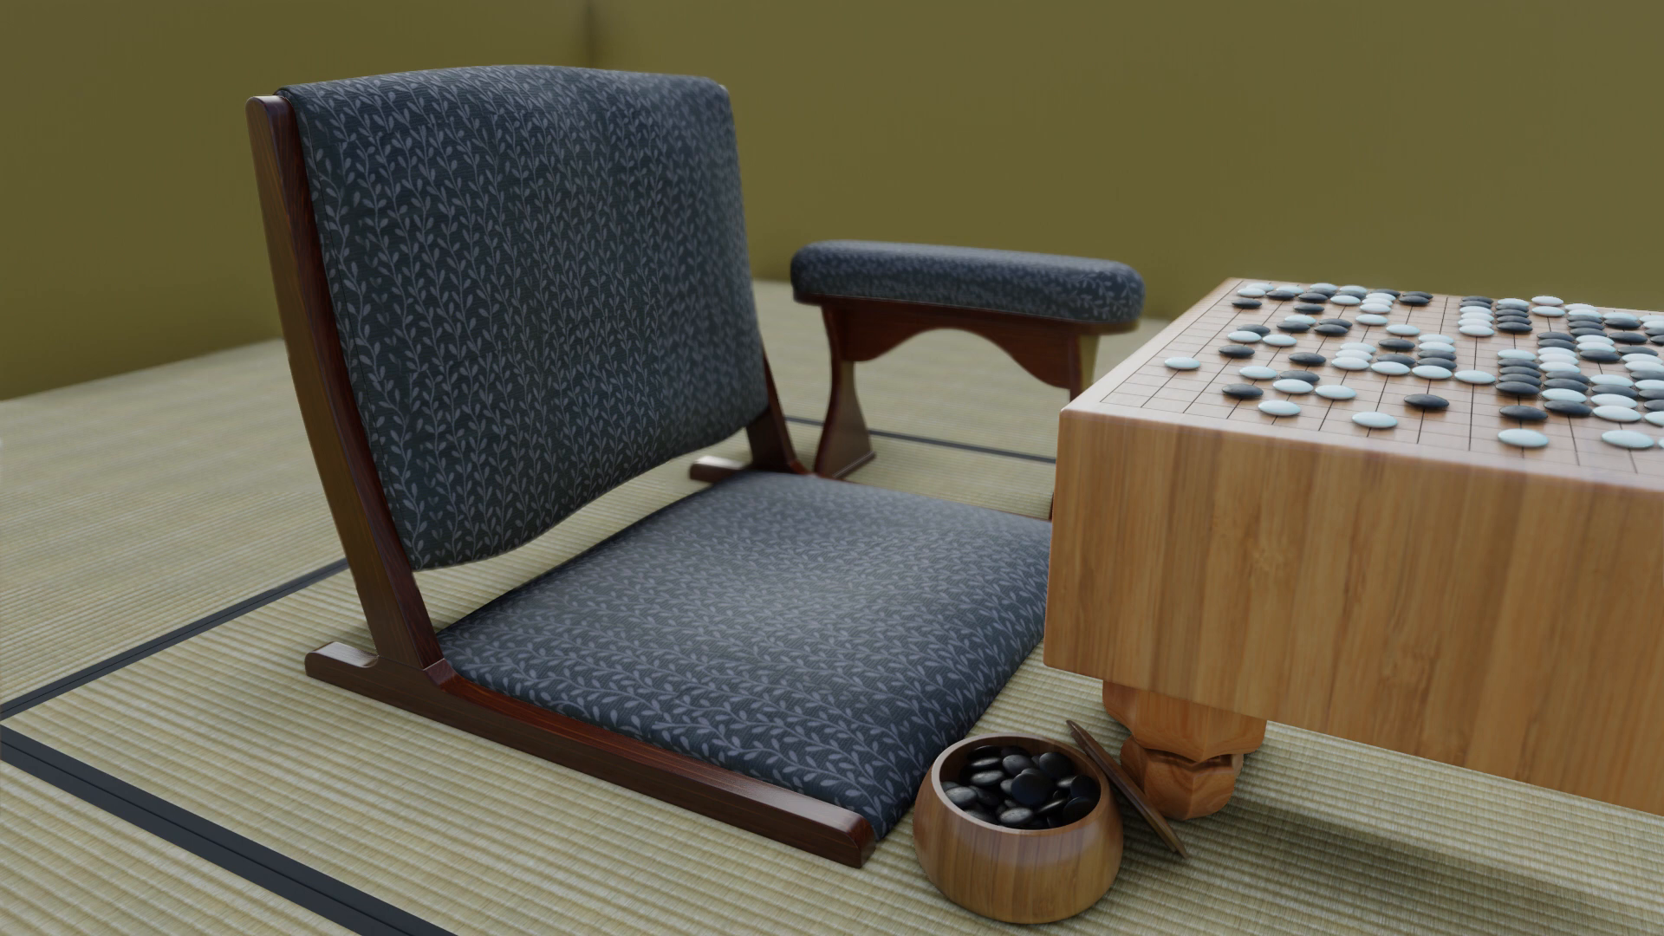